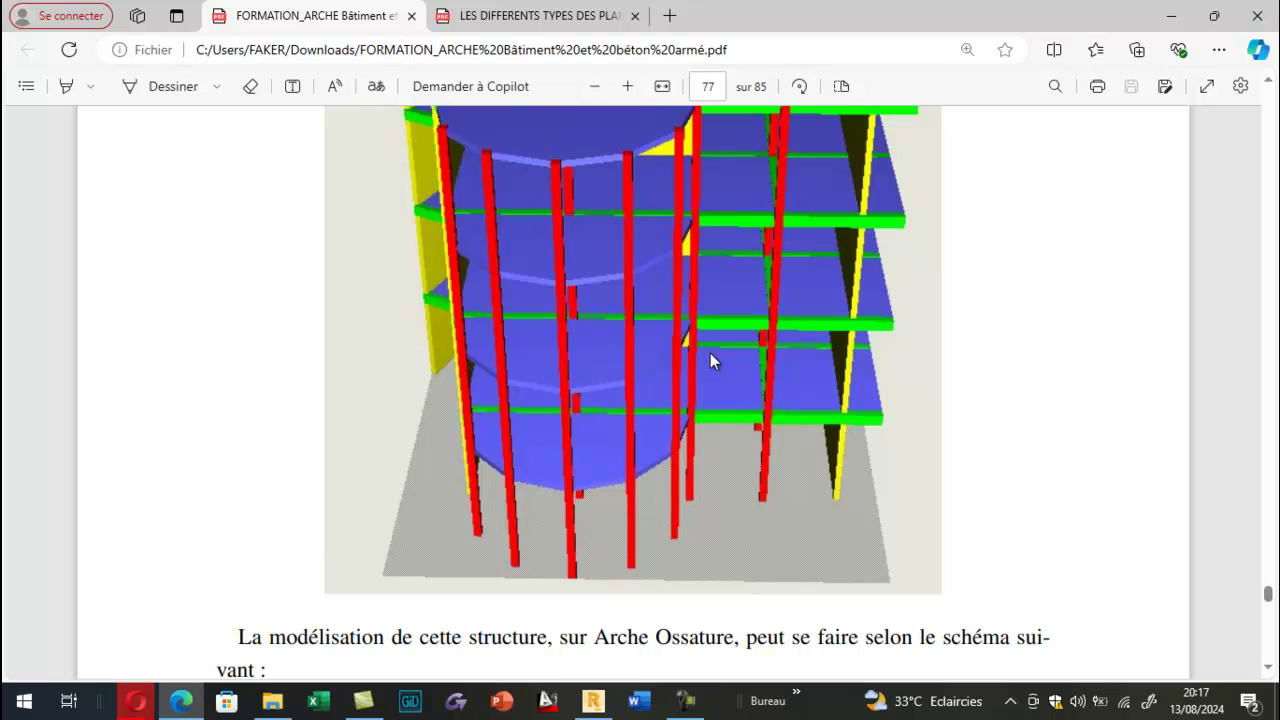
Examine the 3D building model, the Étape 1 grid definition and the grid drawing on pages 77 and 78 of the ARCHE training PDF.
scroll(657, 383, up, 2)
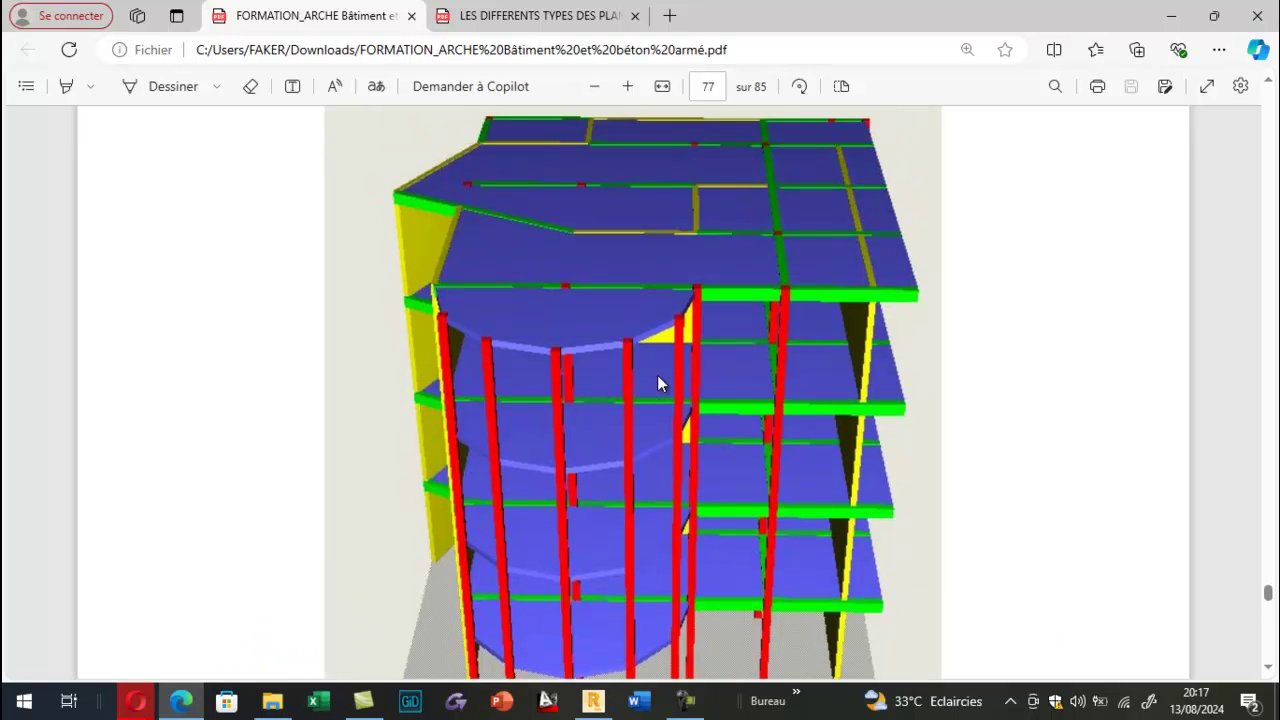
scroll(657, 383, down, 2)
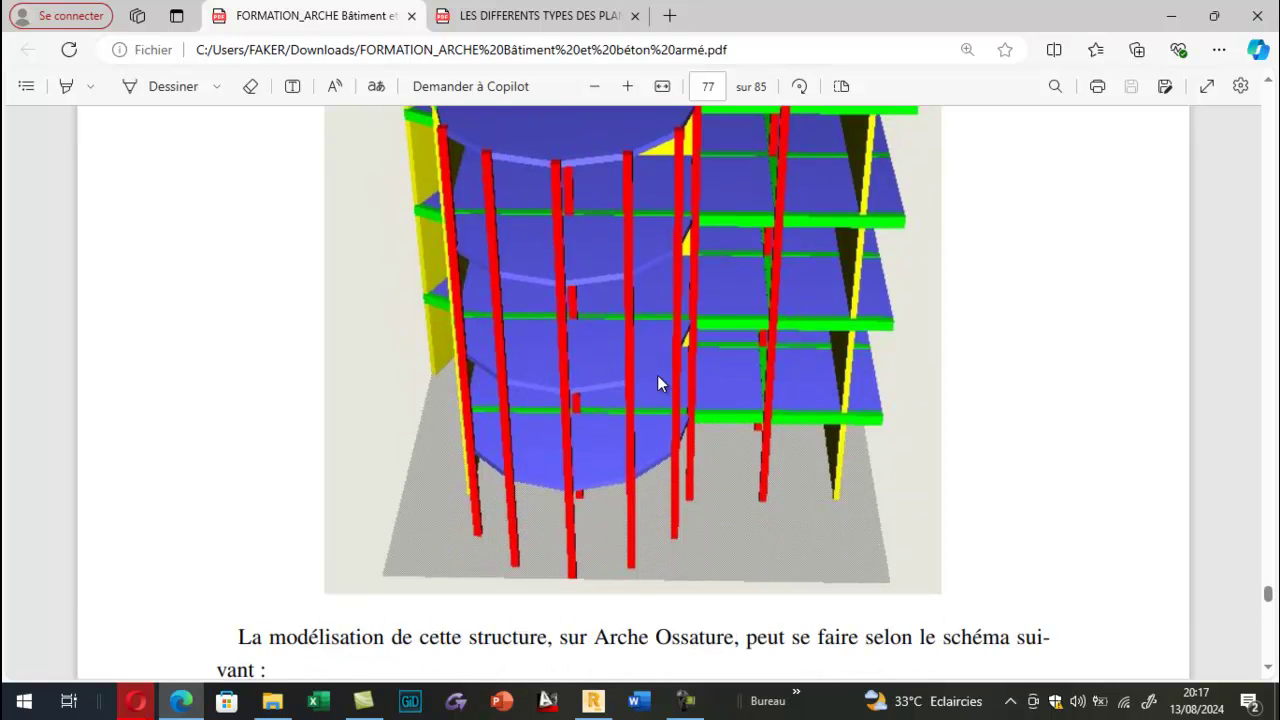
scroll(645, 370, down, 9)
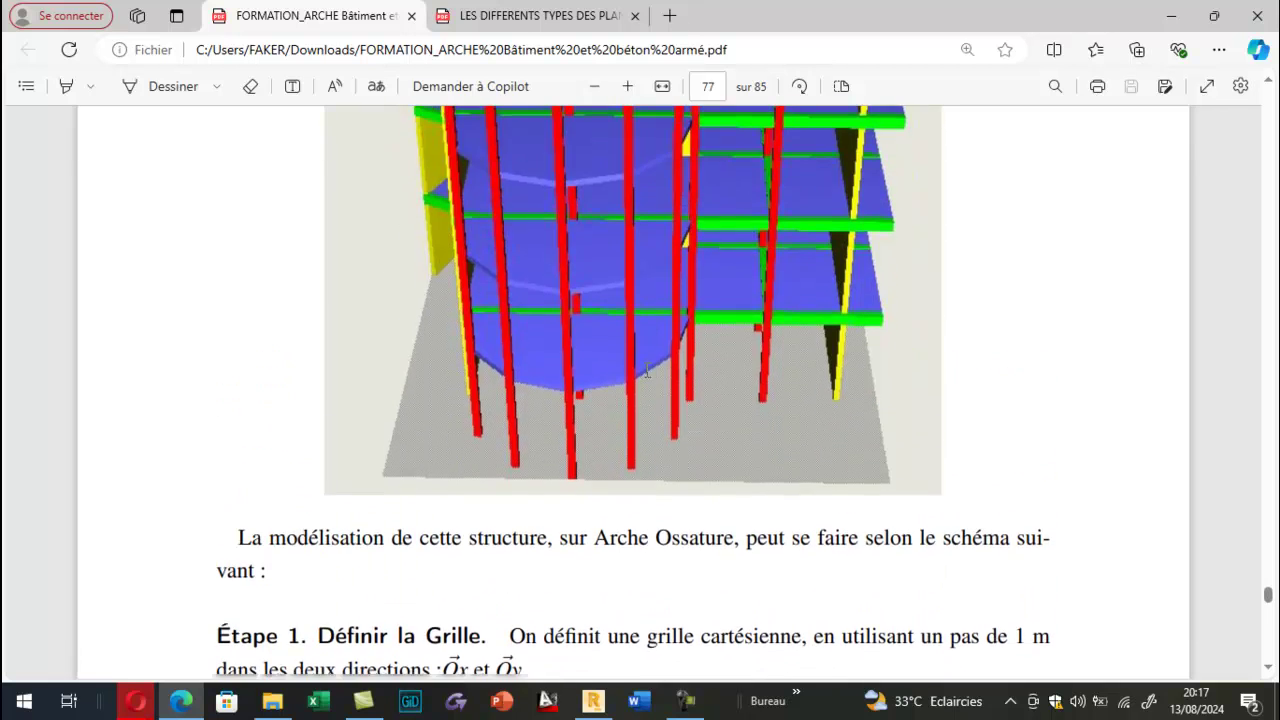
scroll(647, 370, down, 6)
scroll(647, 369, up, 3)
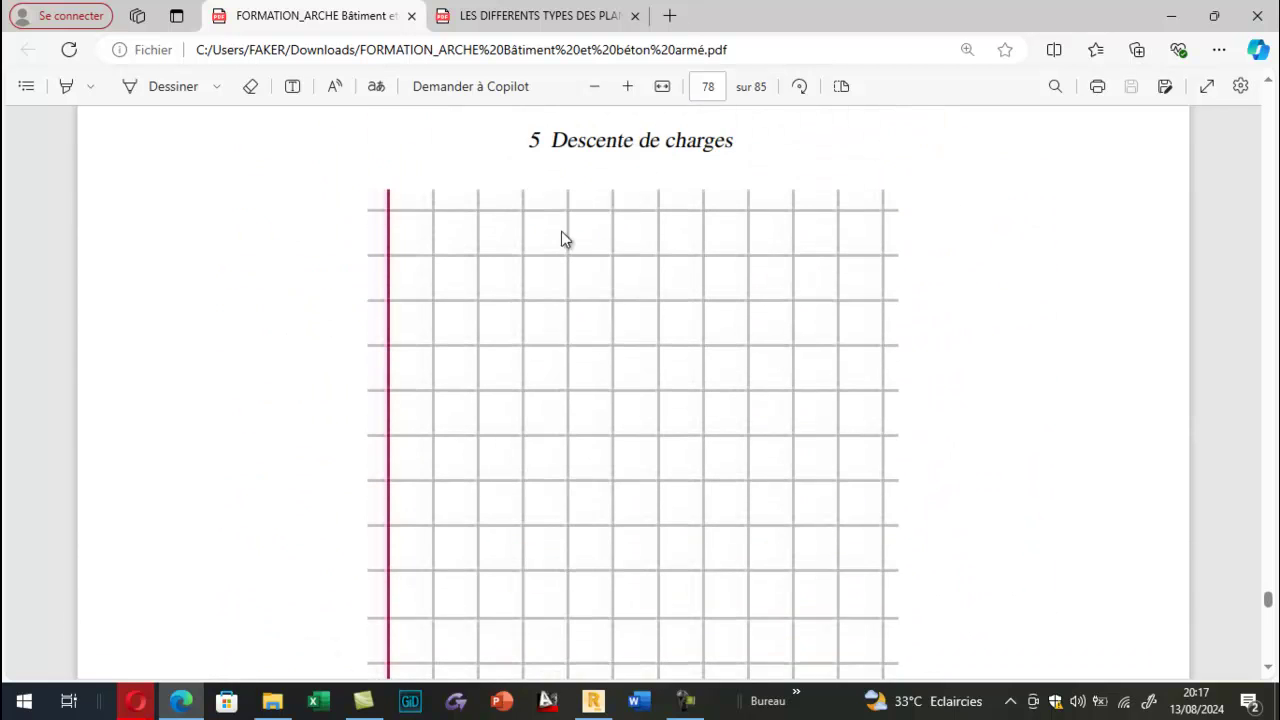
scroll(778, 380, down, 1)
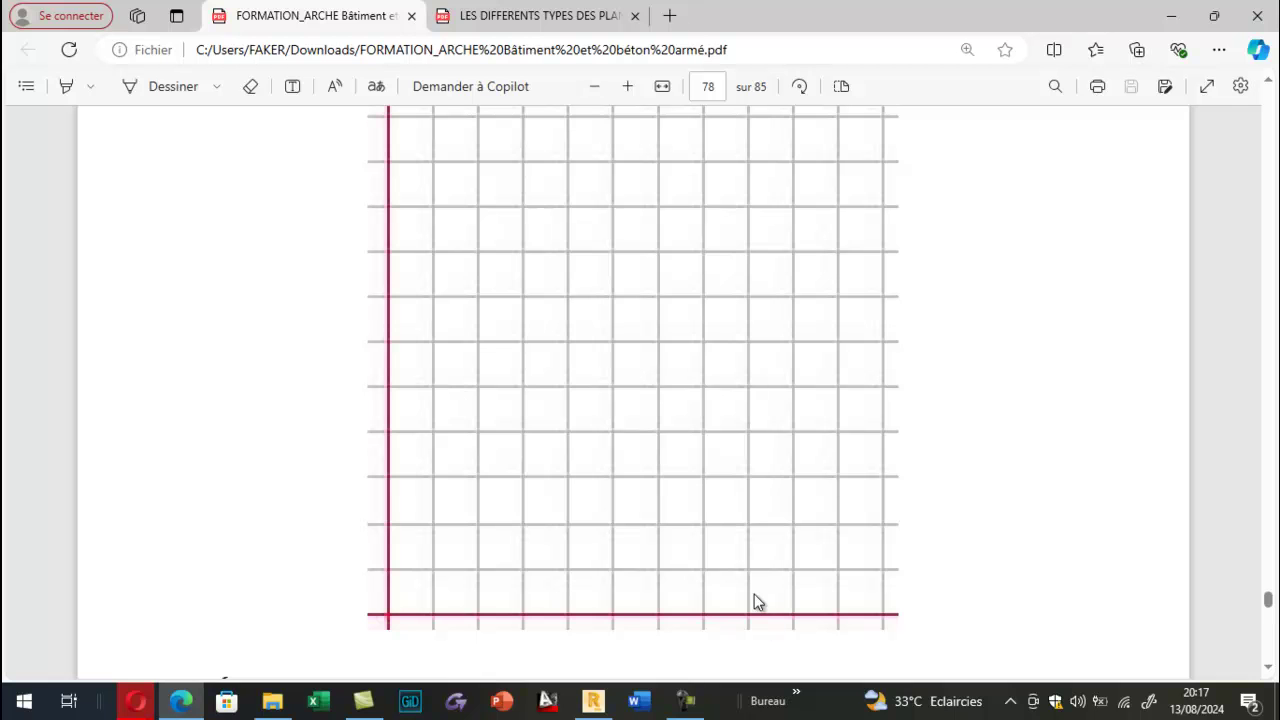
scroll(730, 555, down, 6)
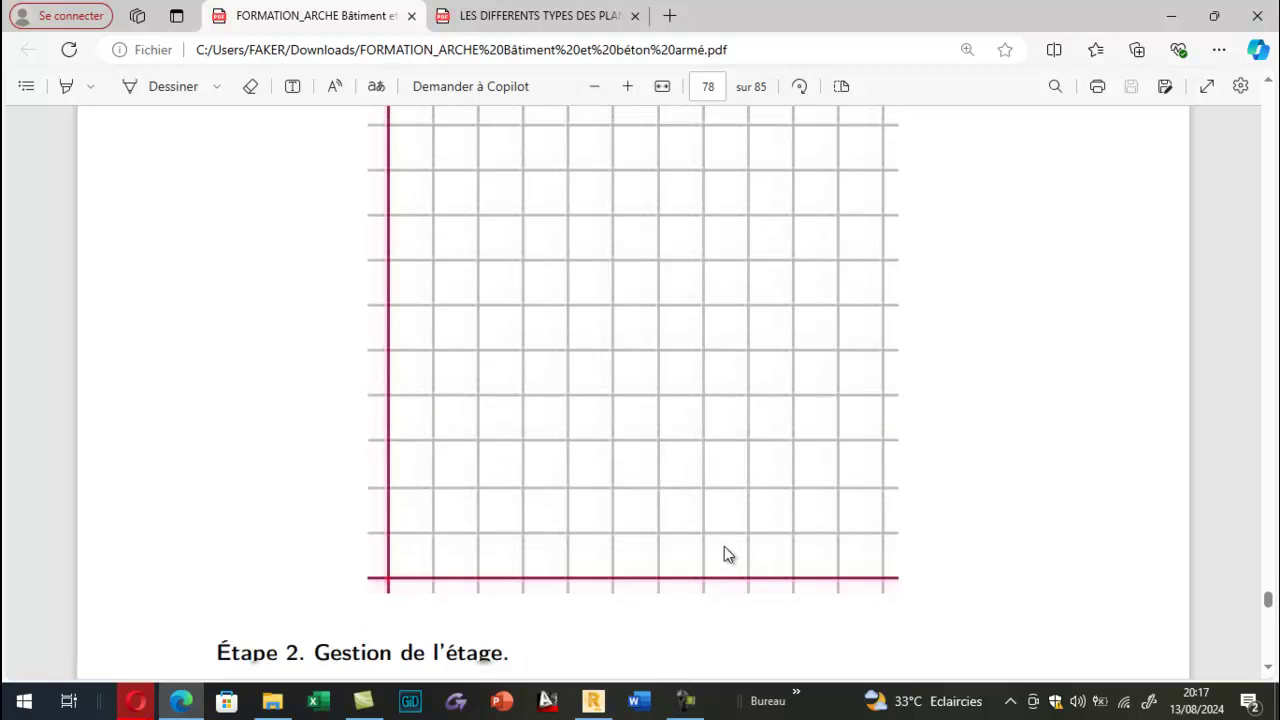
scroll(712, 545, up, 7)
scroll(694, 531, up, 6)
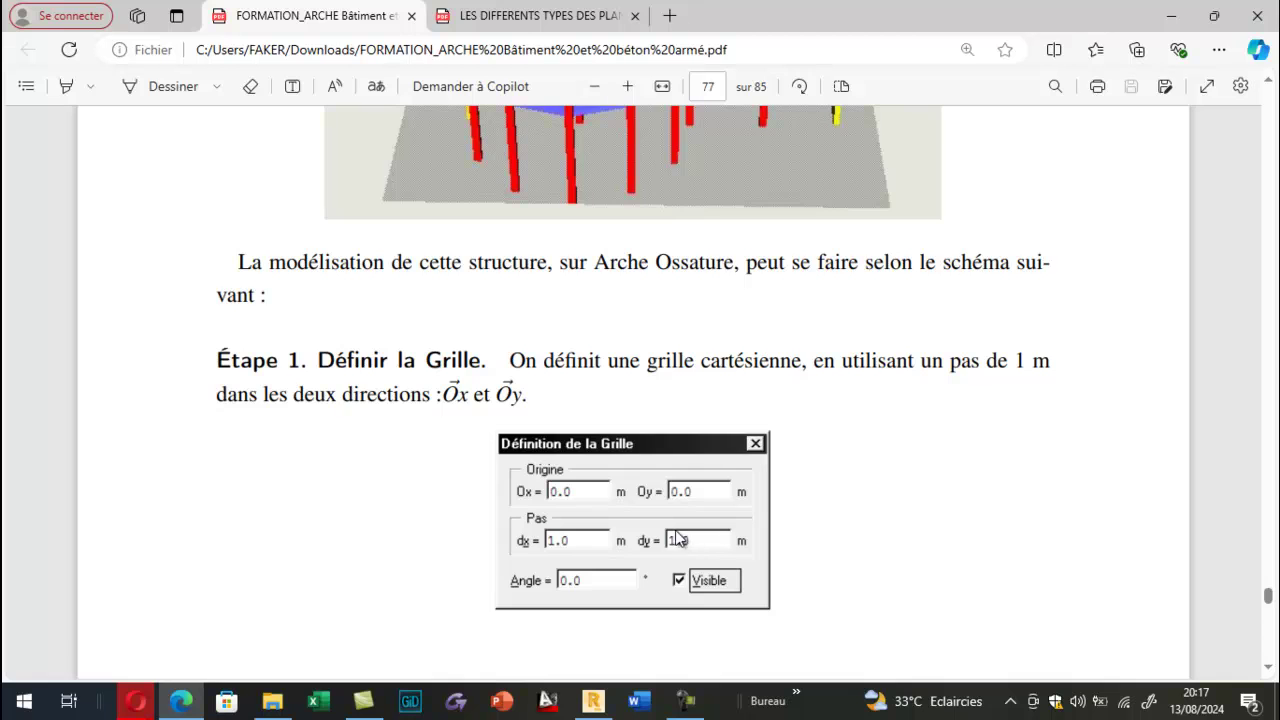
scroll(676, 540, down, 3)
Switch to Robot Structural Analysis and create a new project of the shell structure type illustrated by a silo.
click(593, 701)
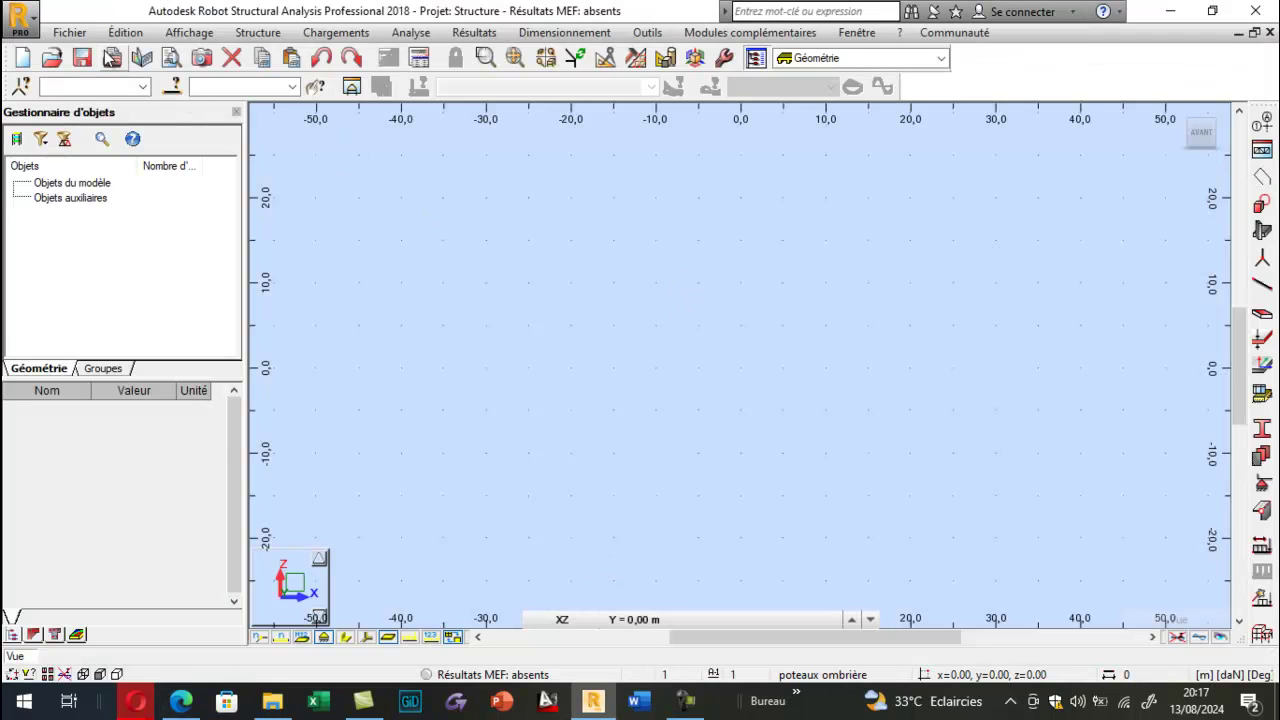
click(69, 32)
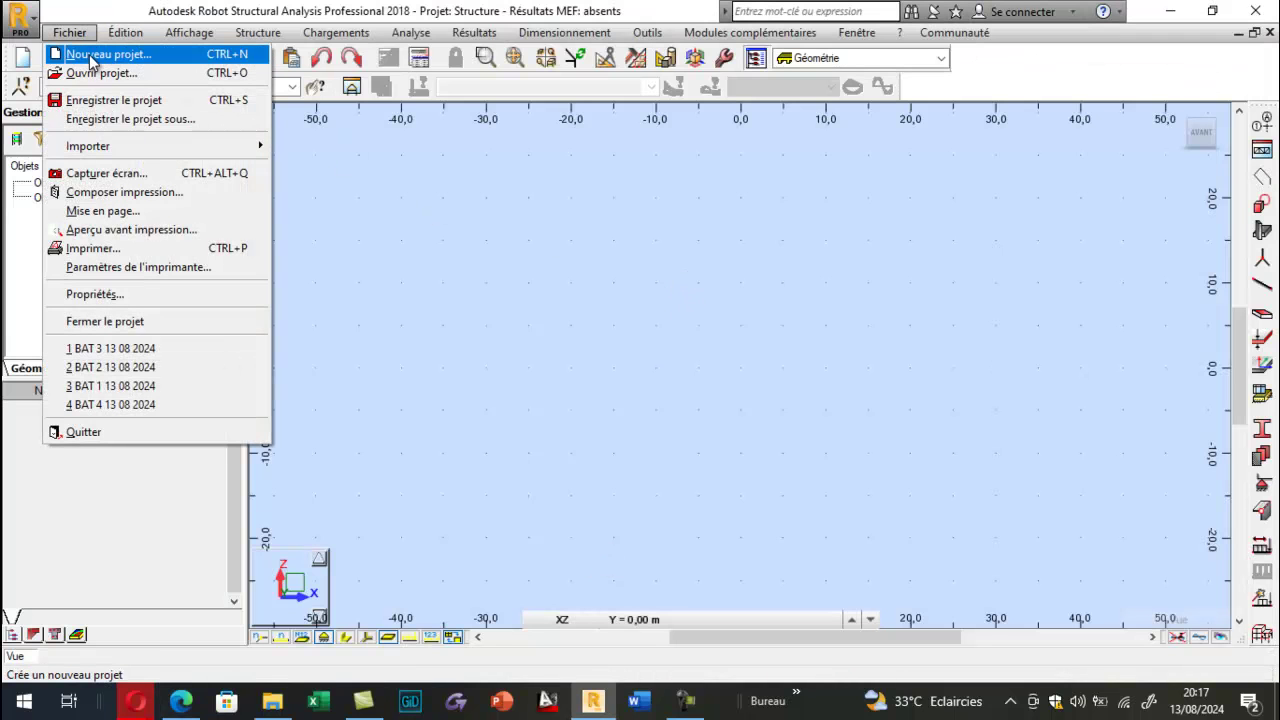
click(93, 56)
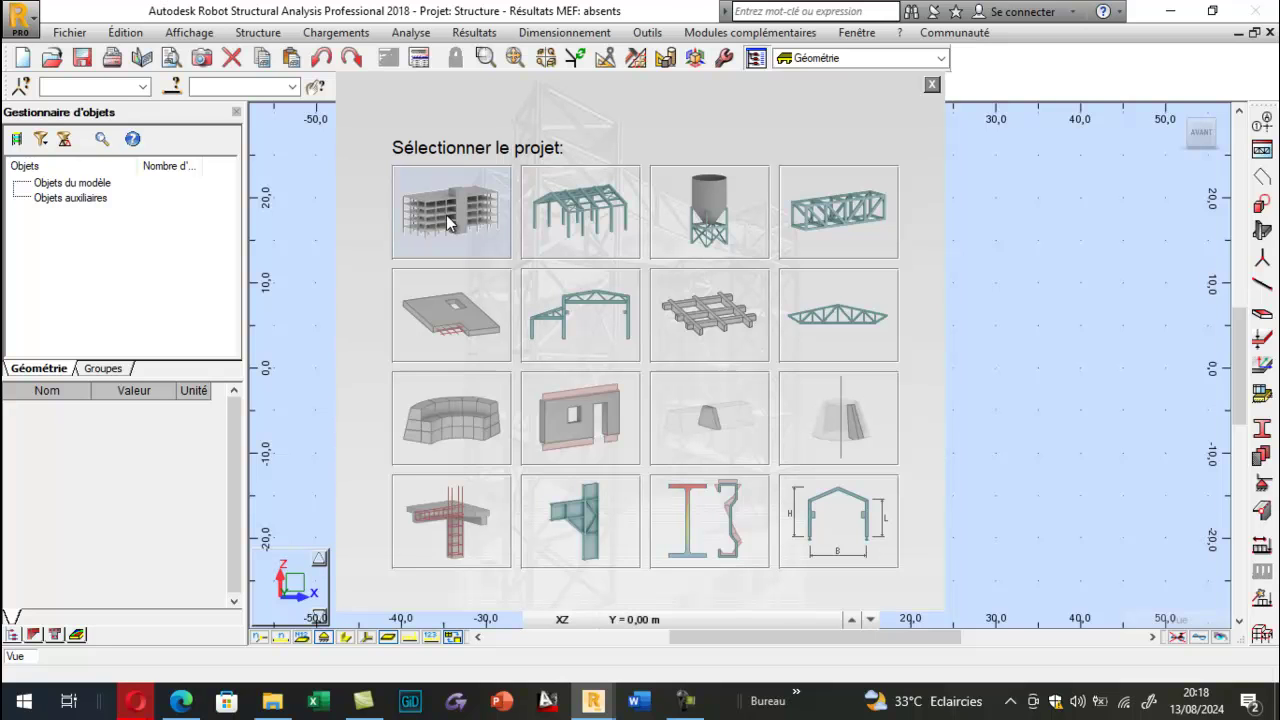
click(715, 213)
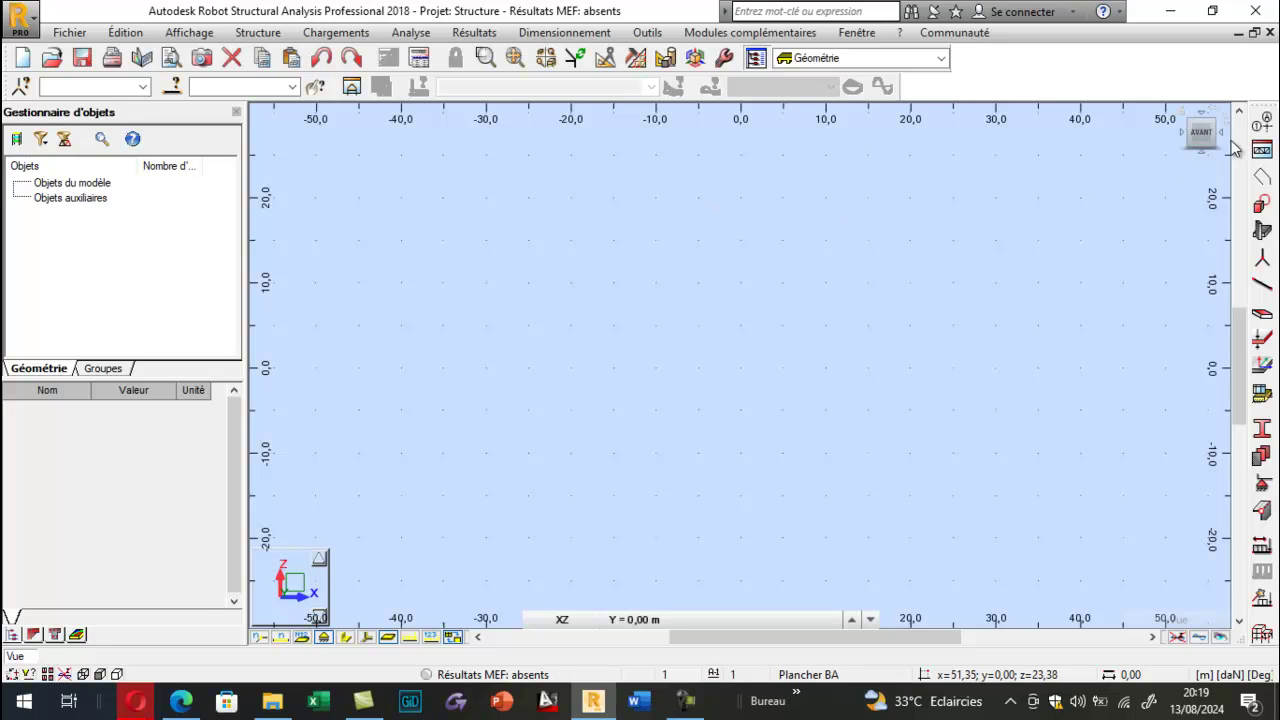
click(1263, 125)
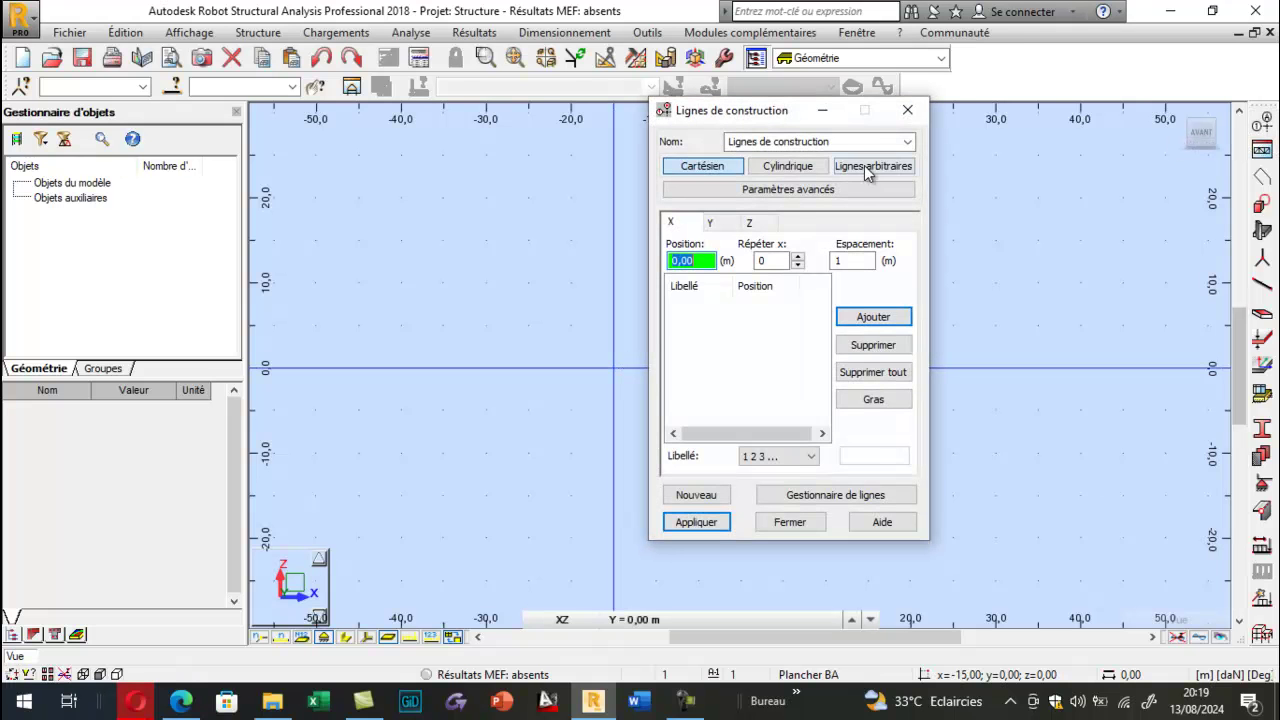
click(907, 110)
In the task preferences, review the force units and set the reinforced concrete design code to BAEL 91 mod. 99.
click(647, 32)
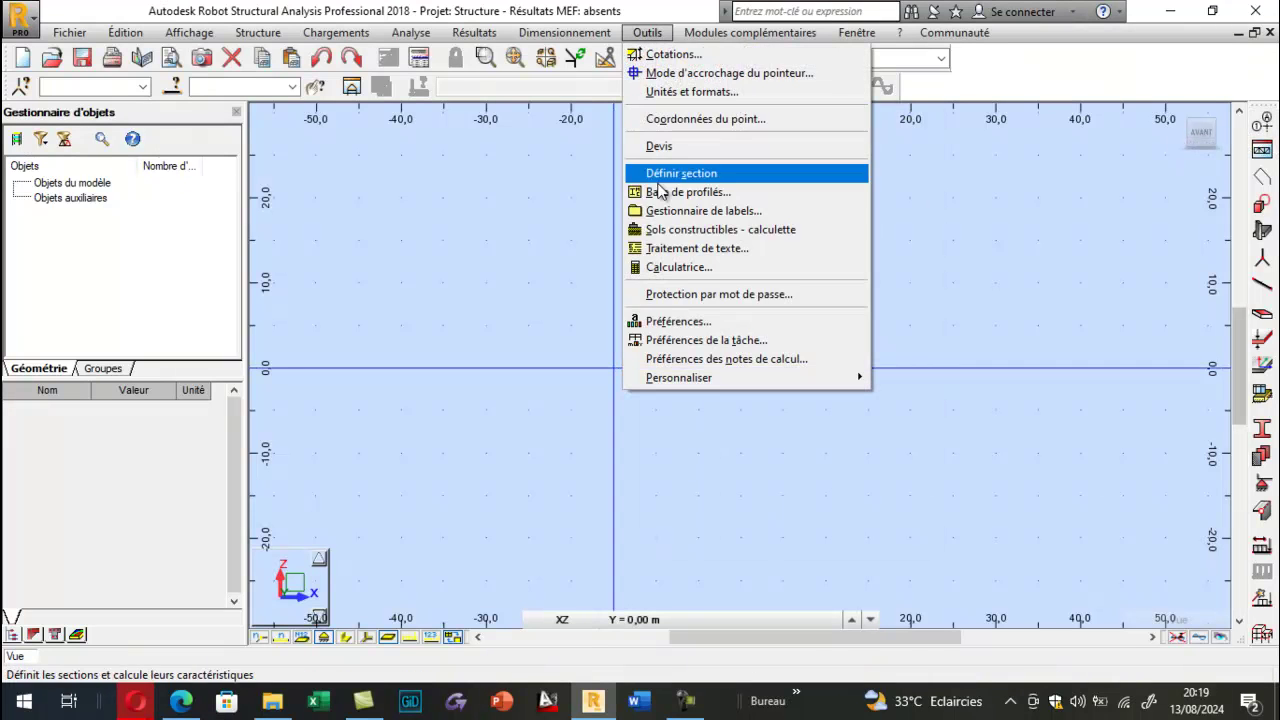
click(679, 343)
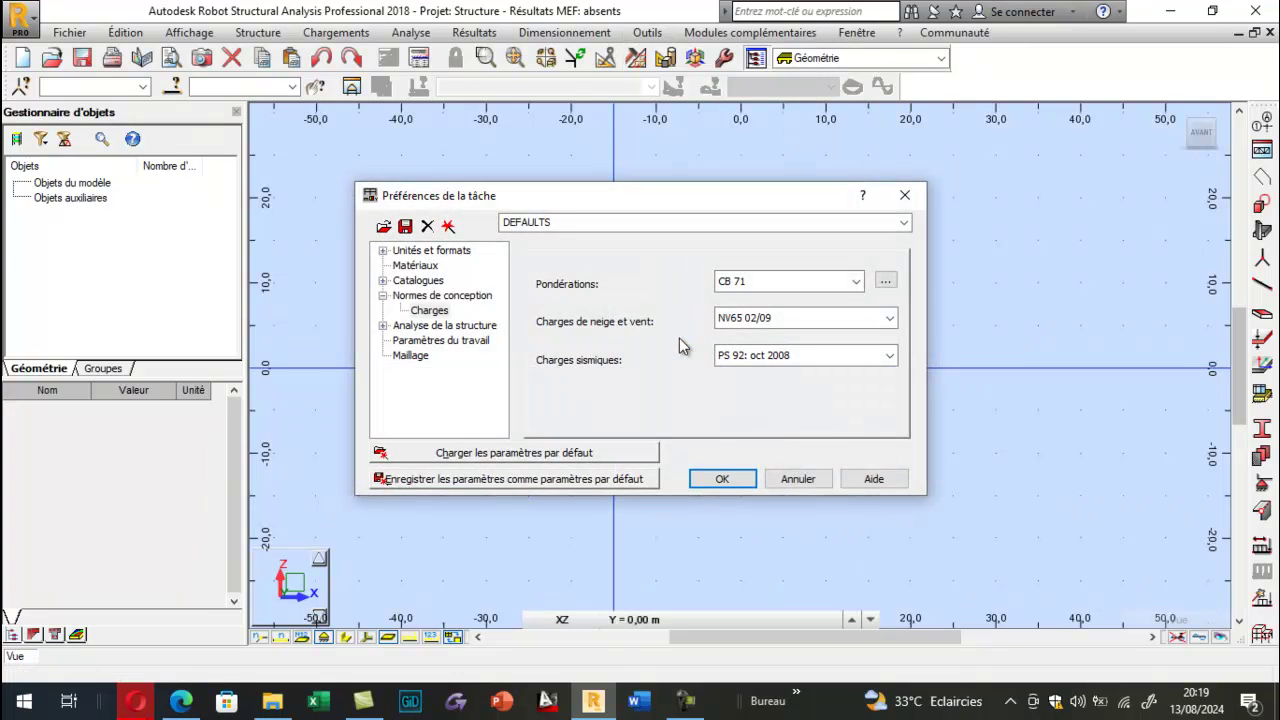
click(382, 250)
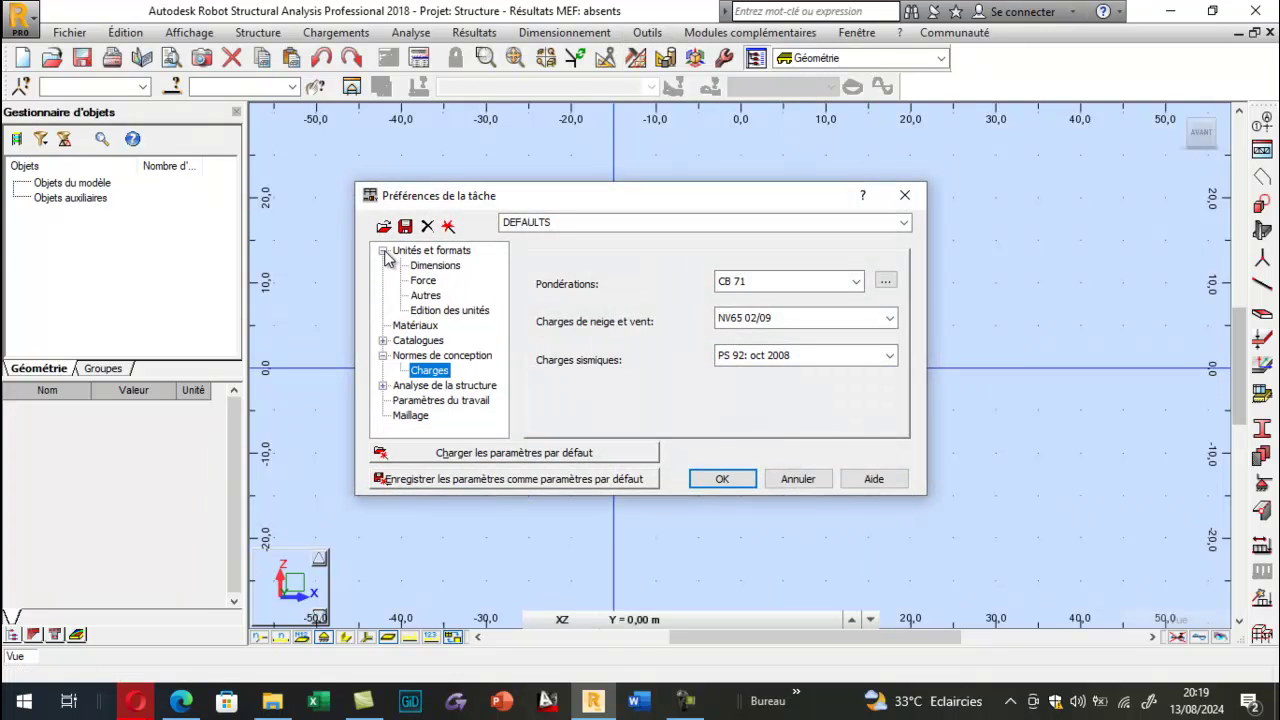
click(425, 281)
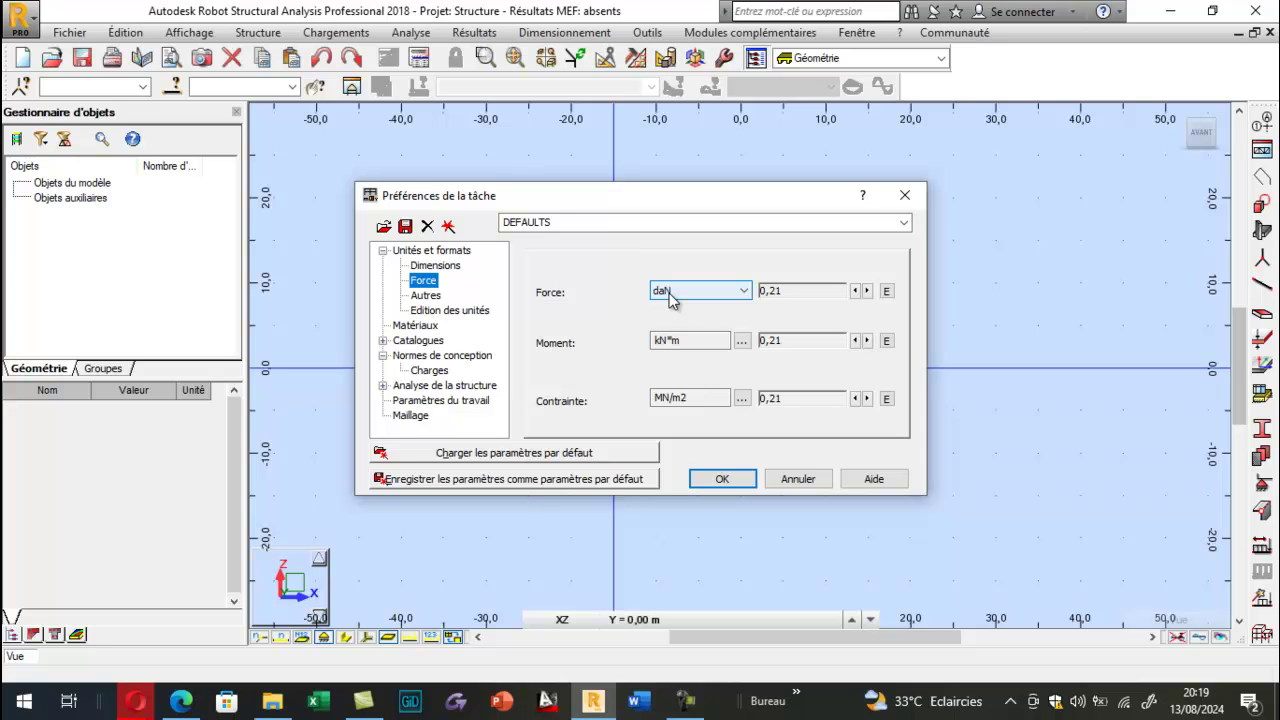
click(438, 359)
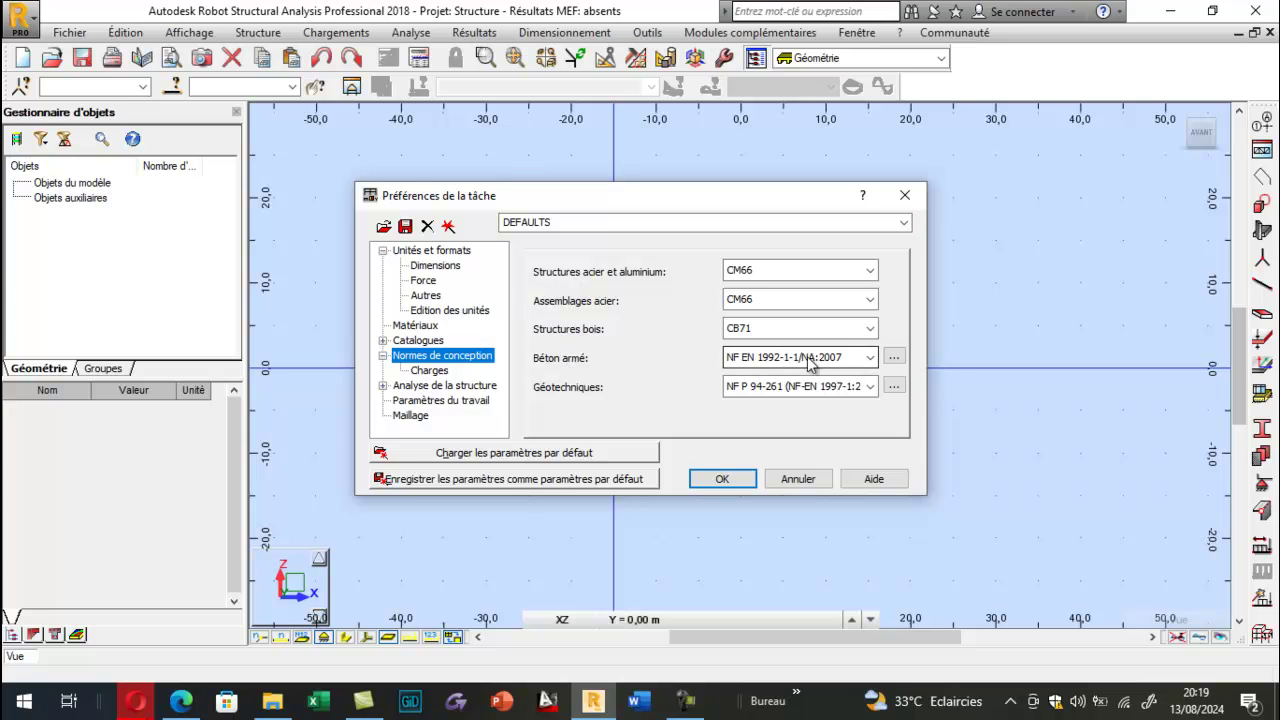
click(869, 357)
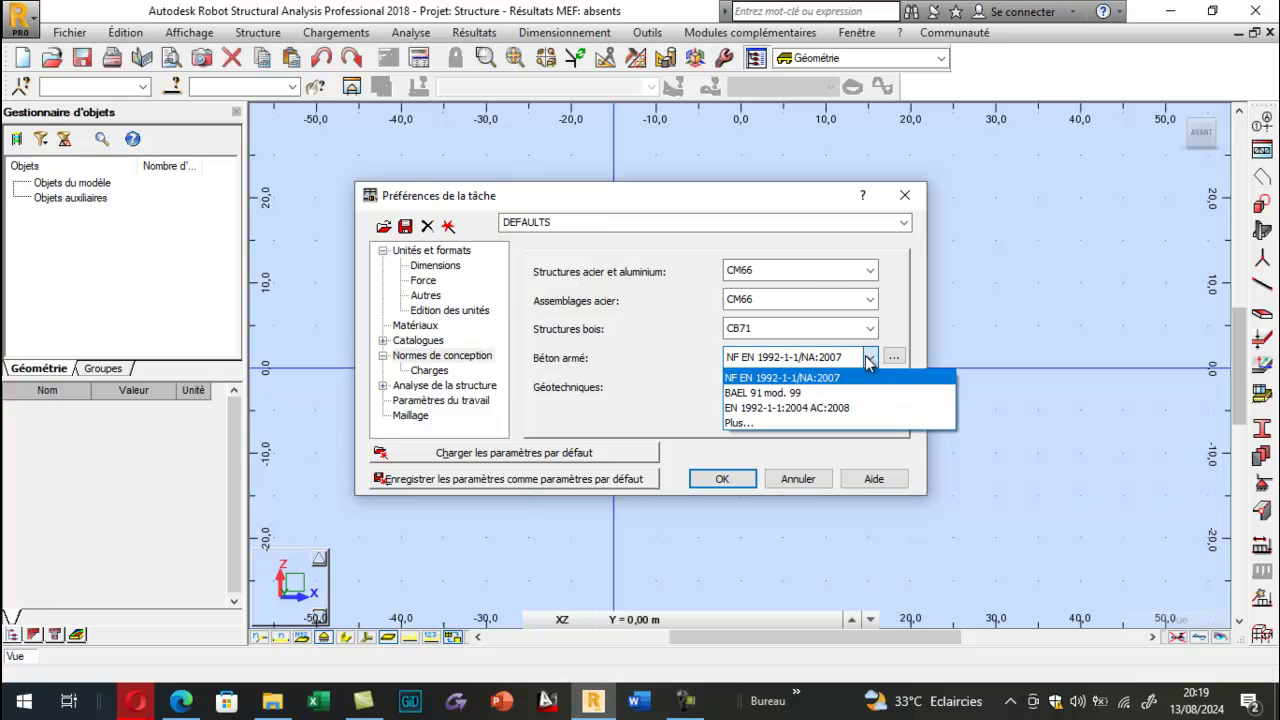
click(762, 393)
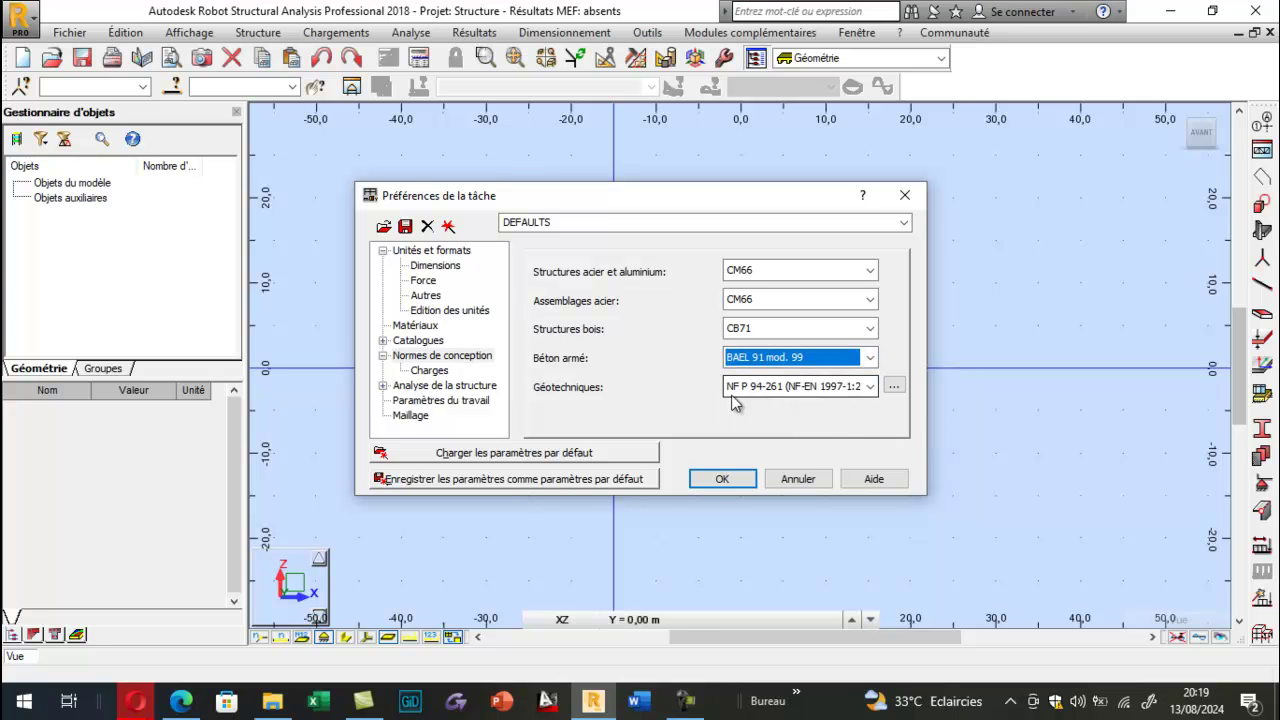
Set the load weighting code (Pondérations) to BAEL 91 and apply the task preferences.
click(432, 372)
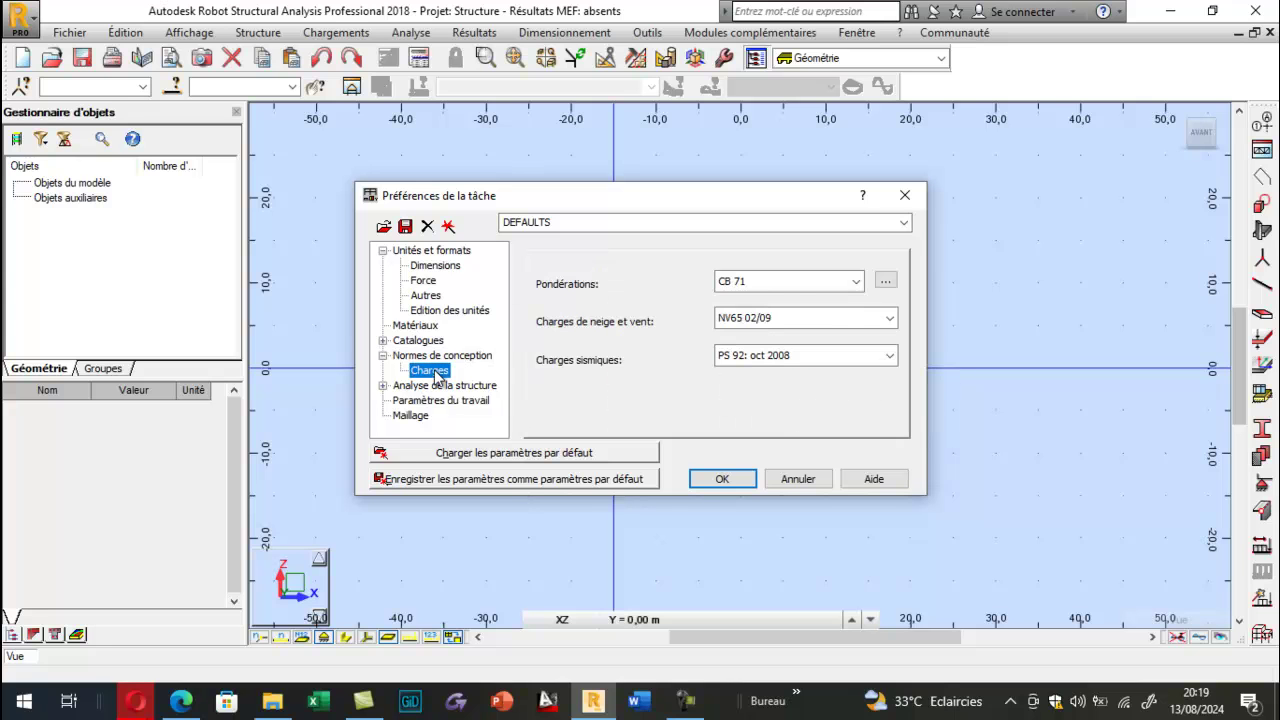
click(855, 283)
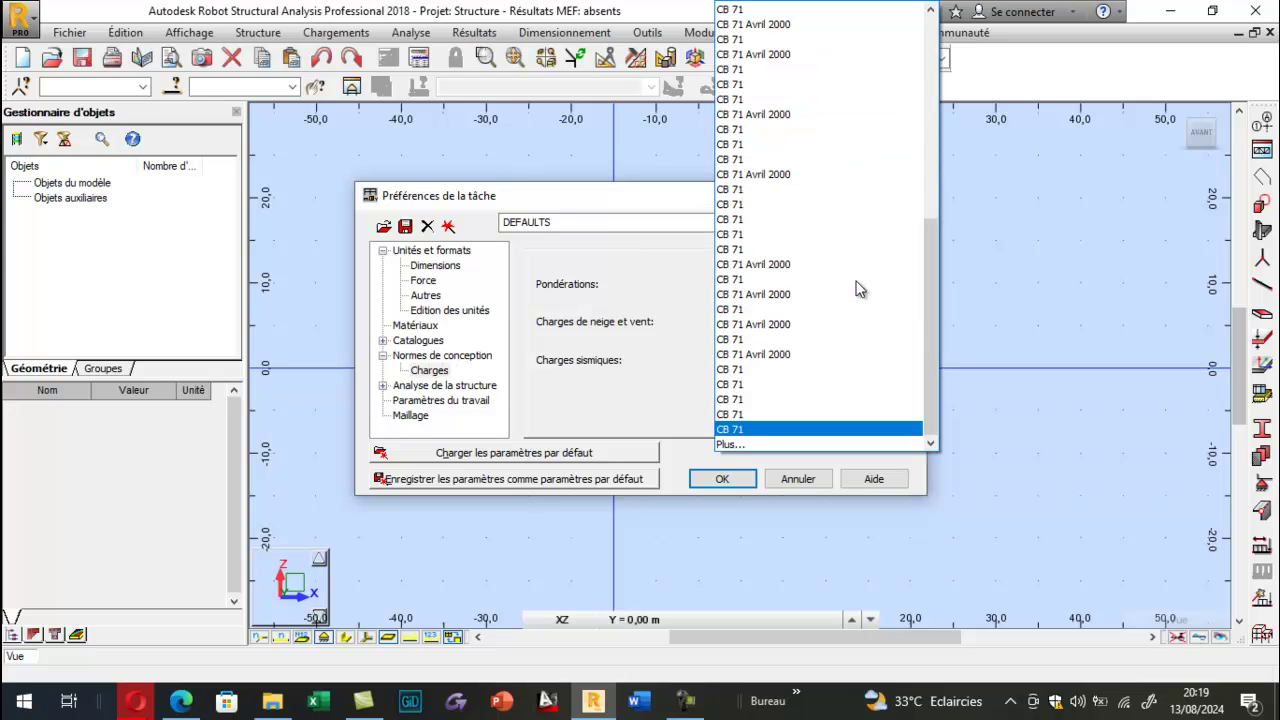
scroll(810, 243, up, 6)
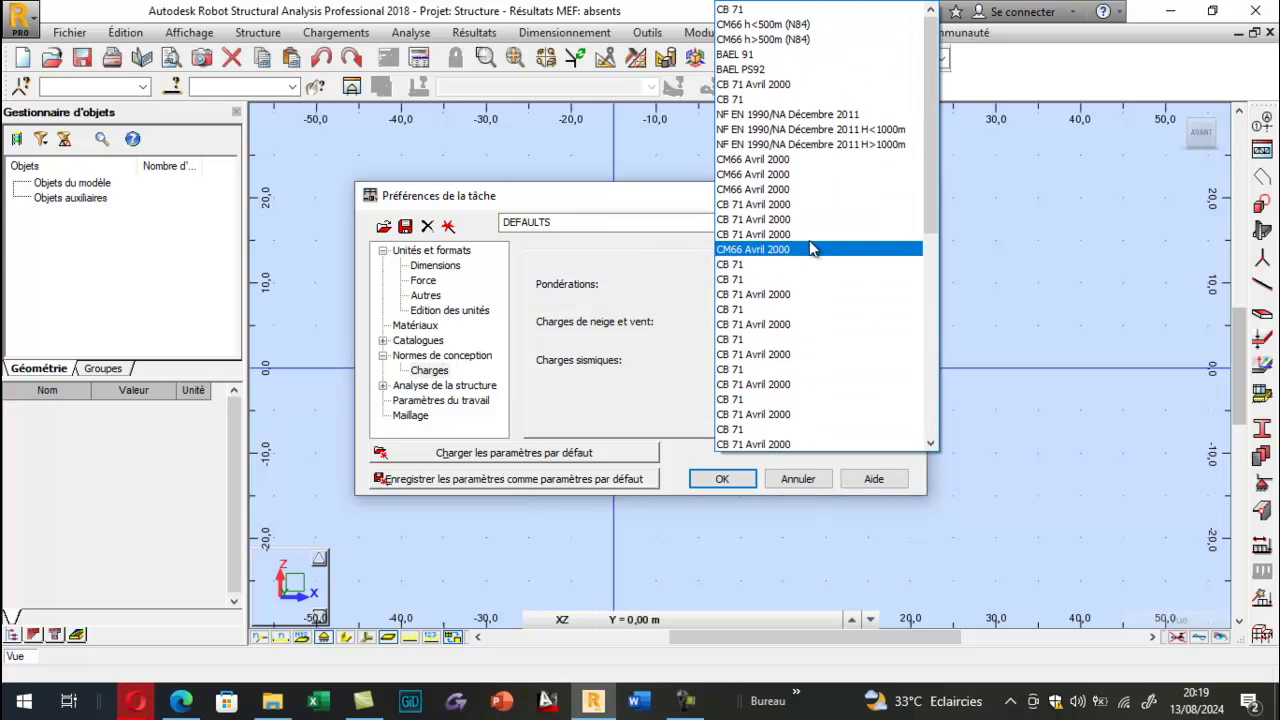
click(735, 56)
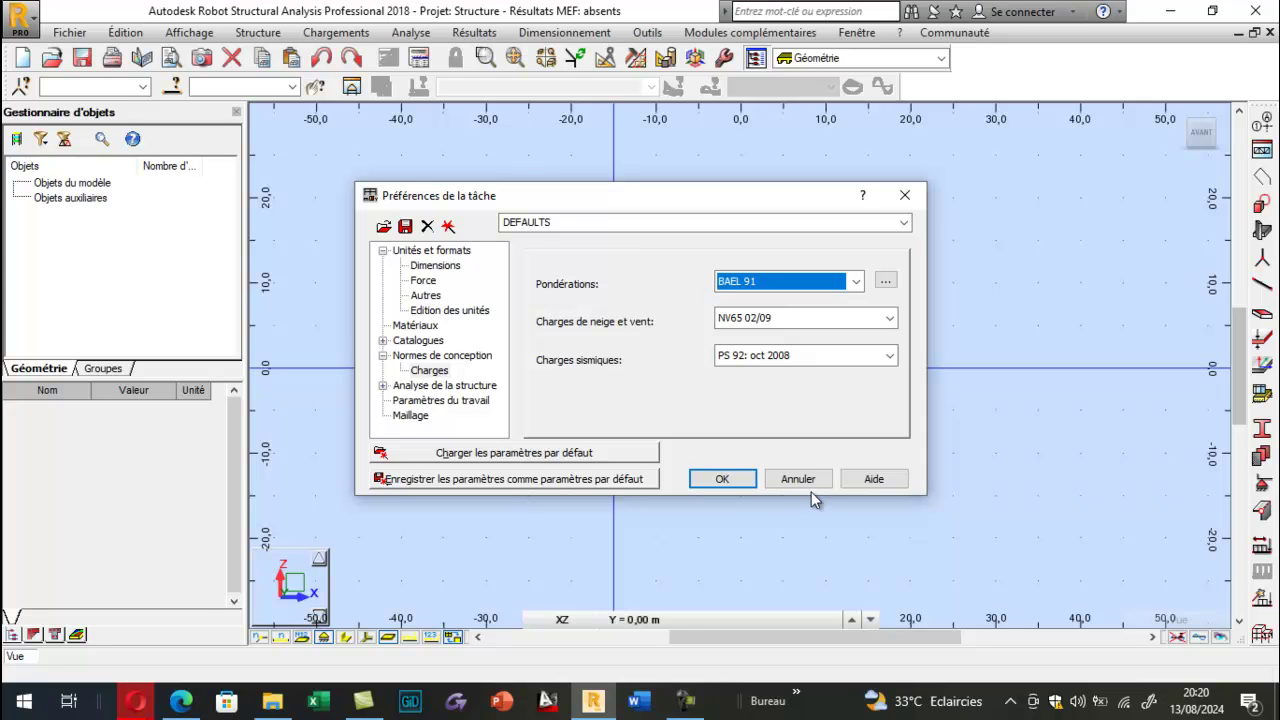
click(727, 480)
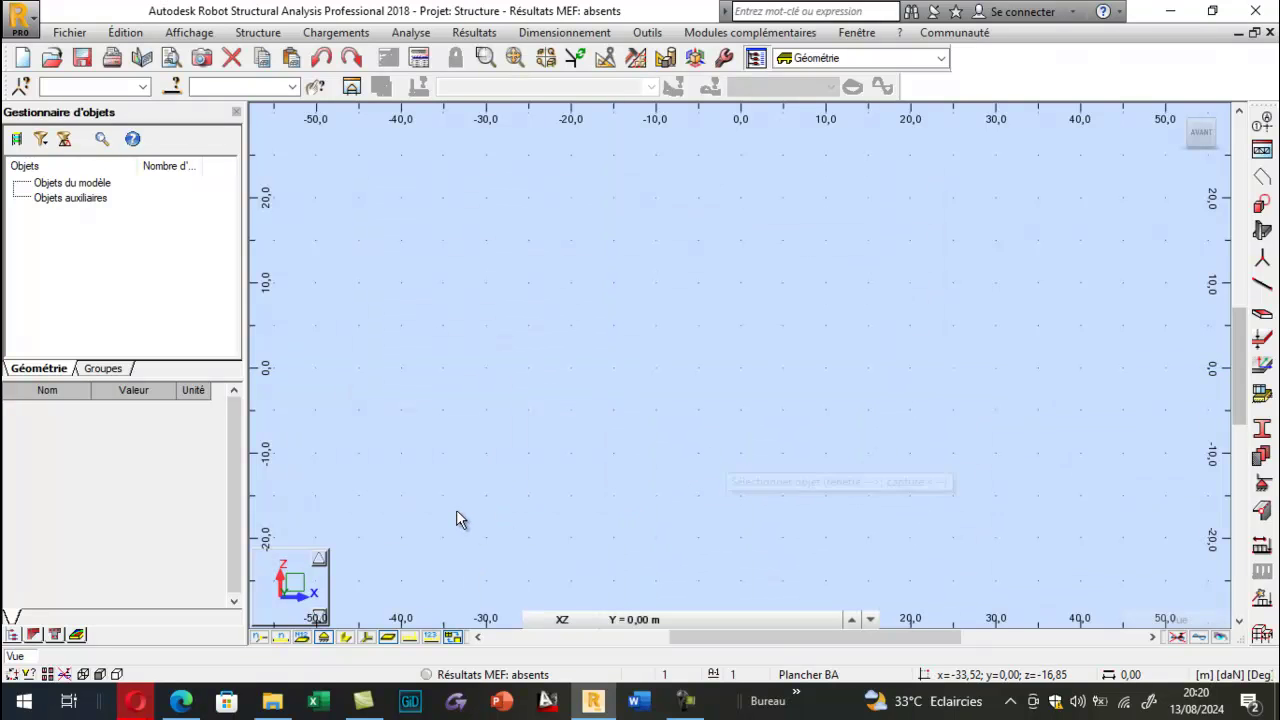
Switch back to the training PDF in Microsoft Edge and check the building's storeys and the grid origin and spacing for Étape 1.
mouse_move(181, 704)
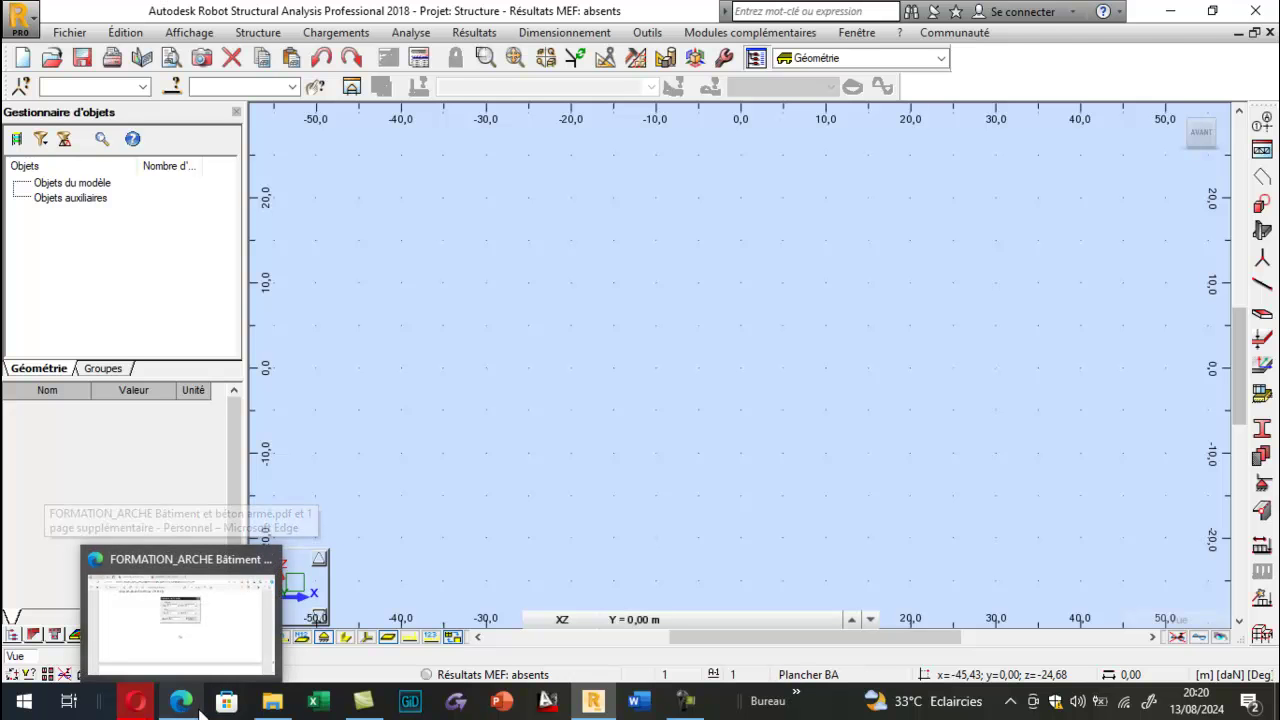
click(181, 704)
scroll(545, 345, up, 3)
scroll(547, 347, up, 5)
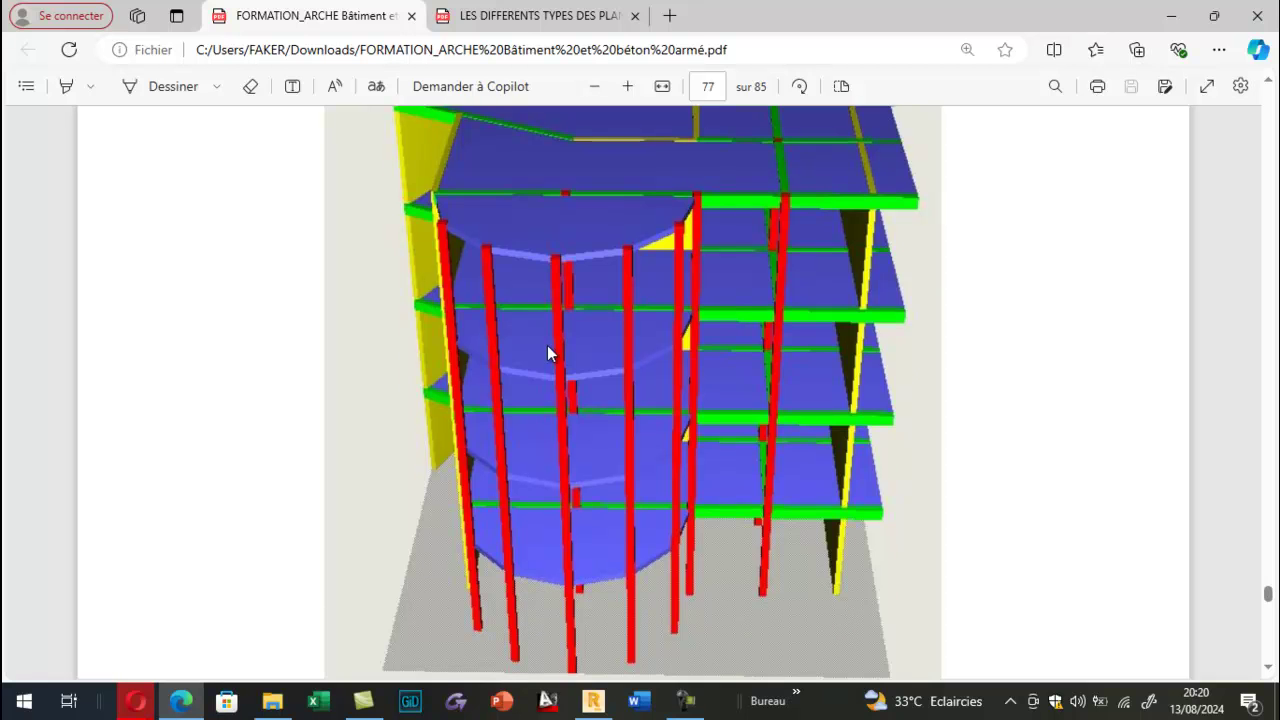
scroll(547, 352, up, 3)
scroll(547, 352, down, 2)
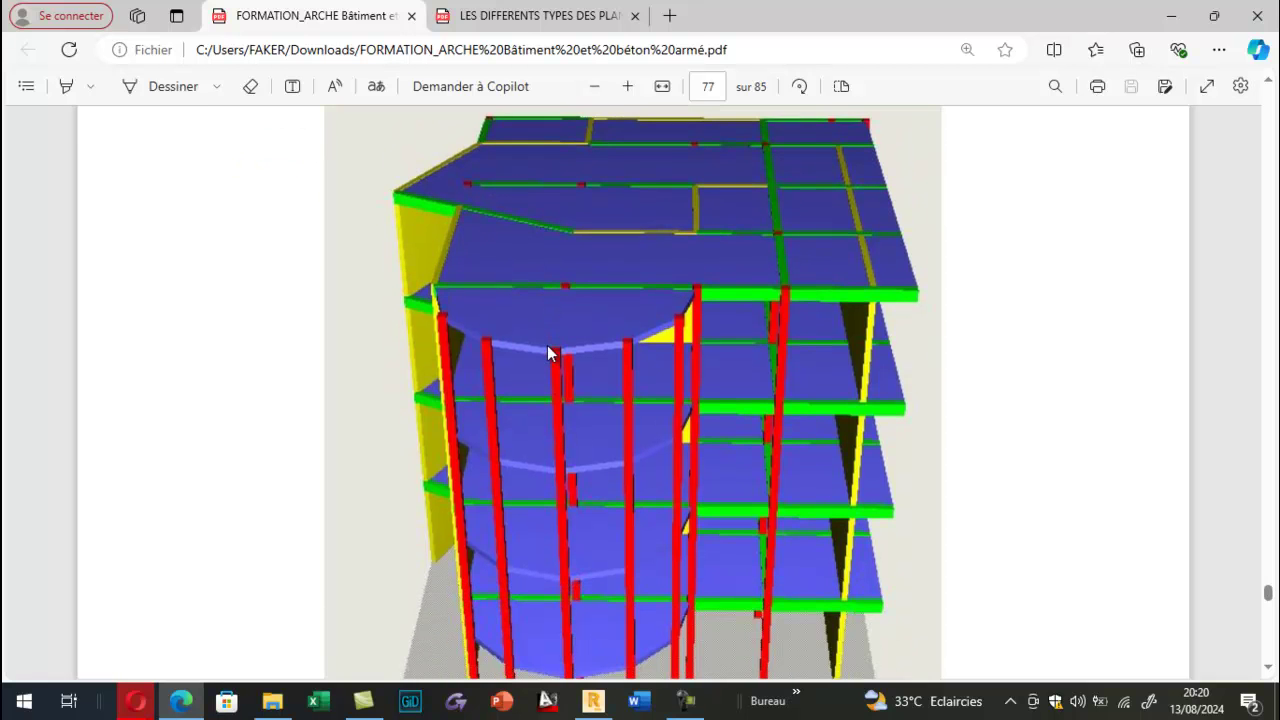
scroll(548, 352, down, 10)
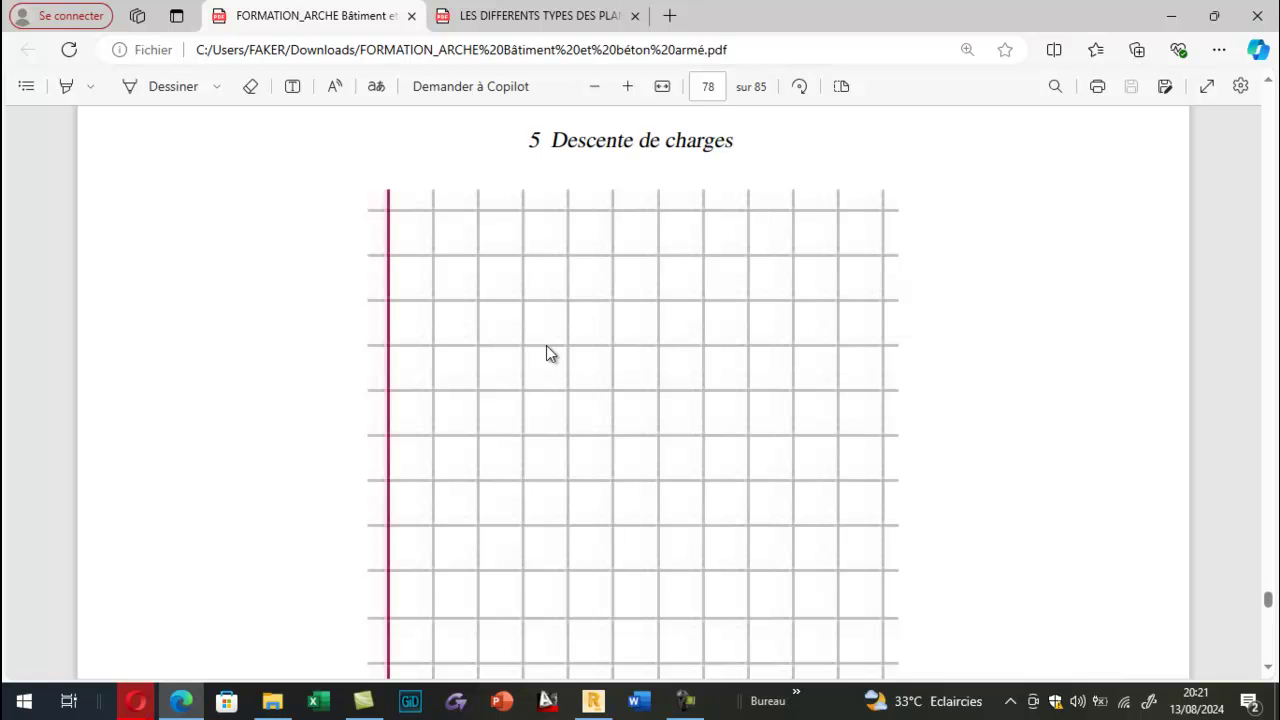
scroll(478, 337, down, 3)
scroll(490, 350, up, 3)
scroll(728, 292, down, 10)
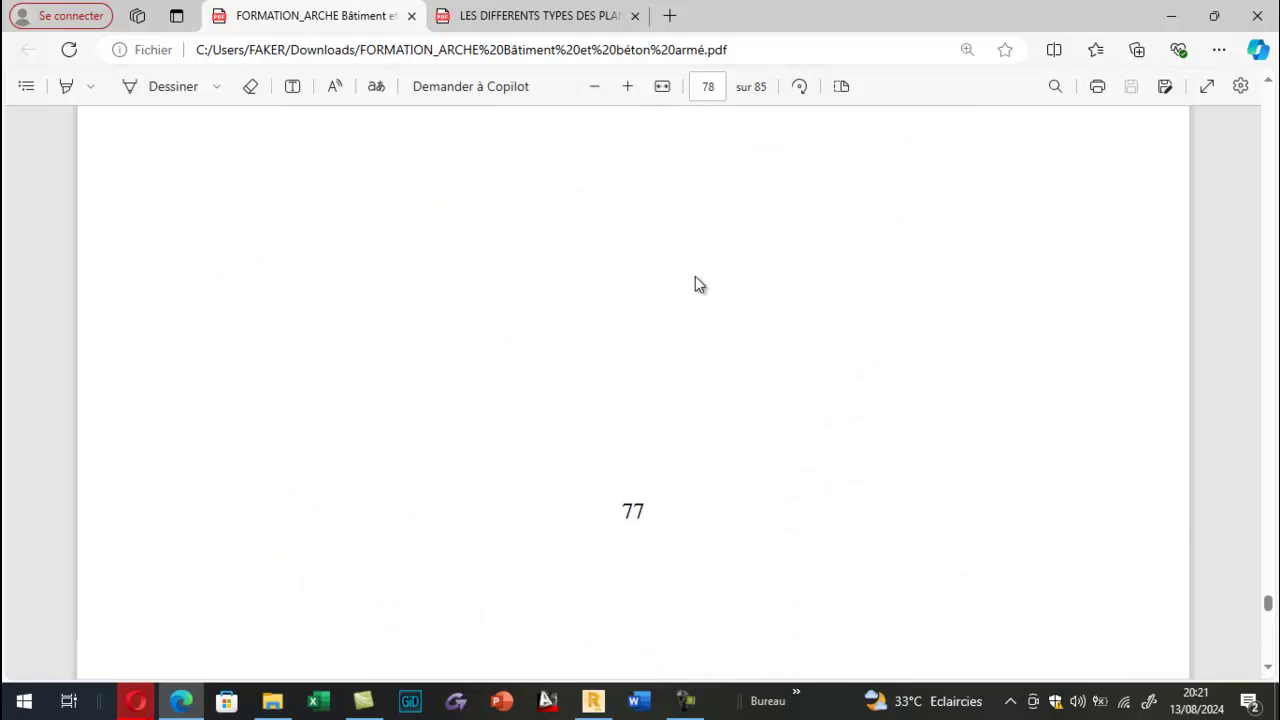
scroll(700, 249, down, 2)
scroll(575, 316, up, 2)
scroll(689, 302, up, 10)
scroll(592, 310, up, 10)
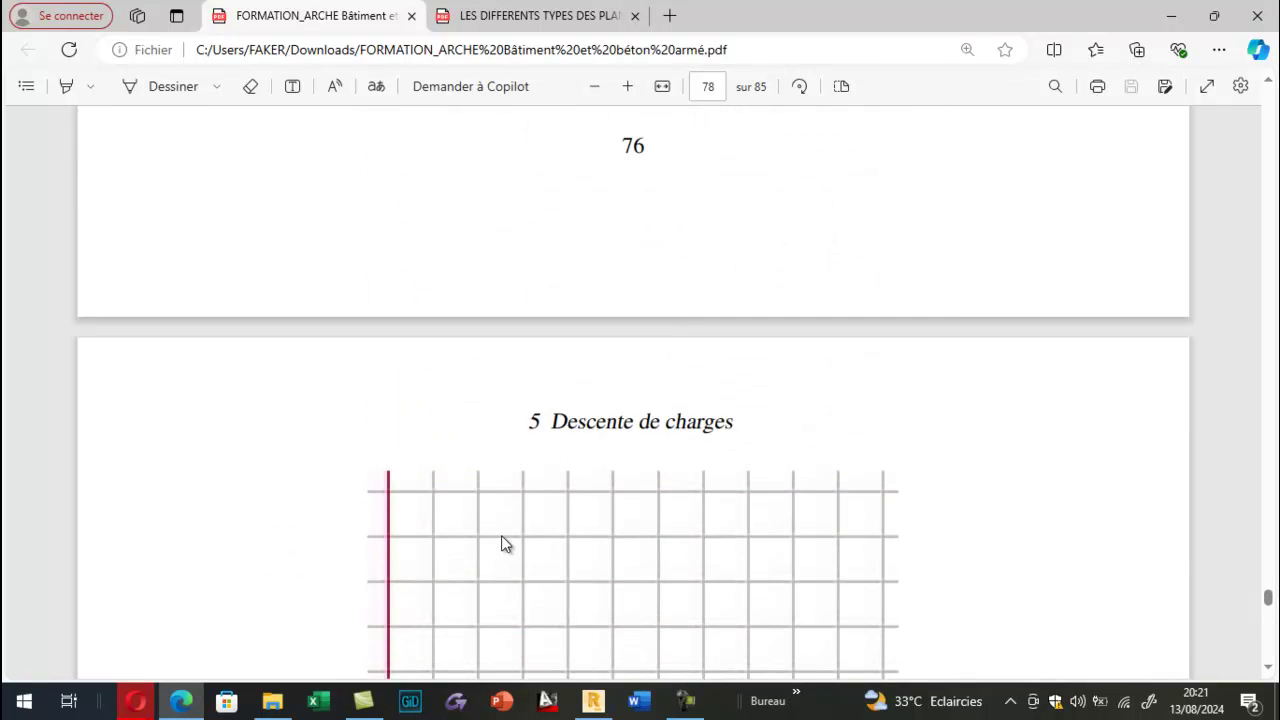
scroll(590, 329, down, 4)
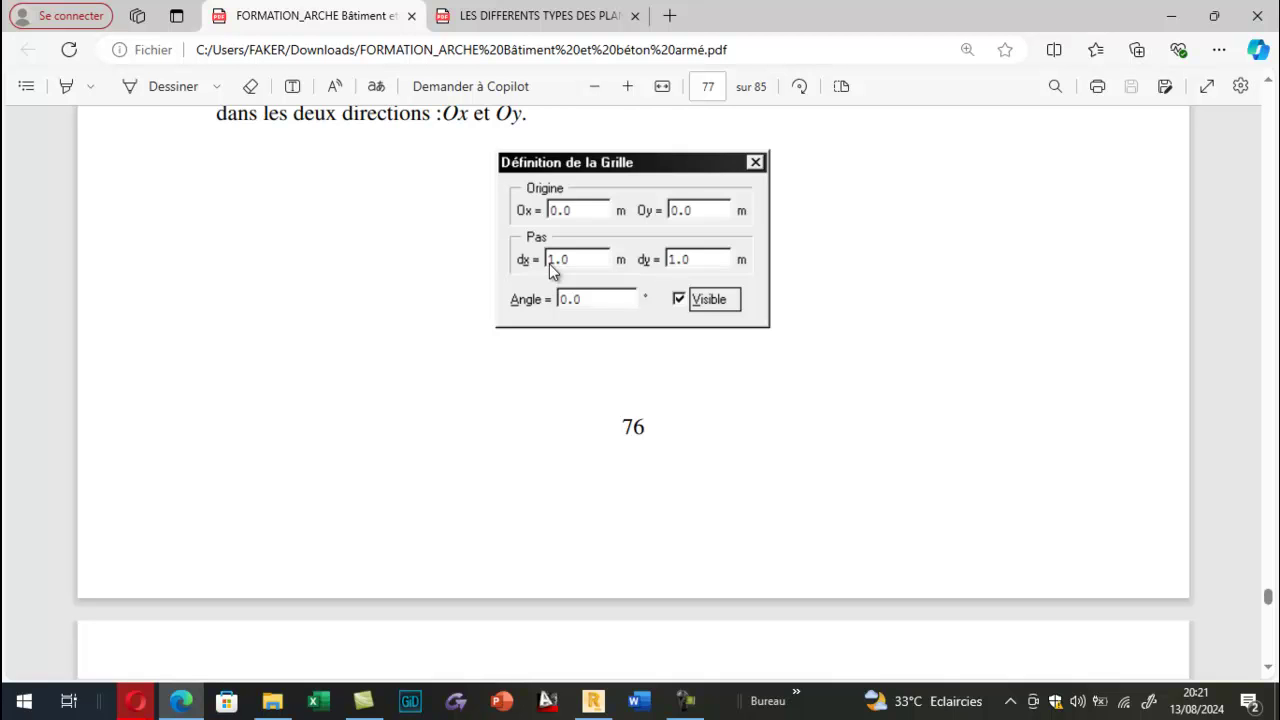
In Robot Structural Analysis, add Z construction lines from 0,00 with one repeat at 3.2 m, labelled Valeur, and show the X line settings.
click(593, 700)
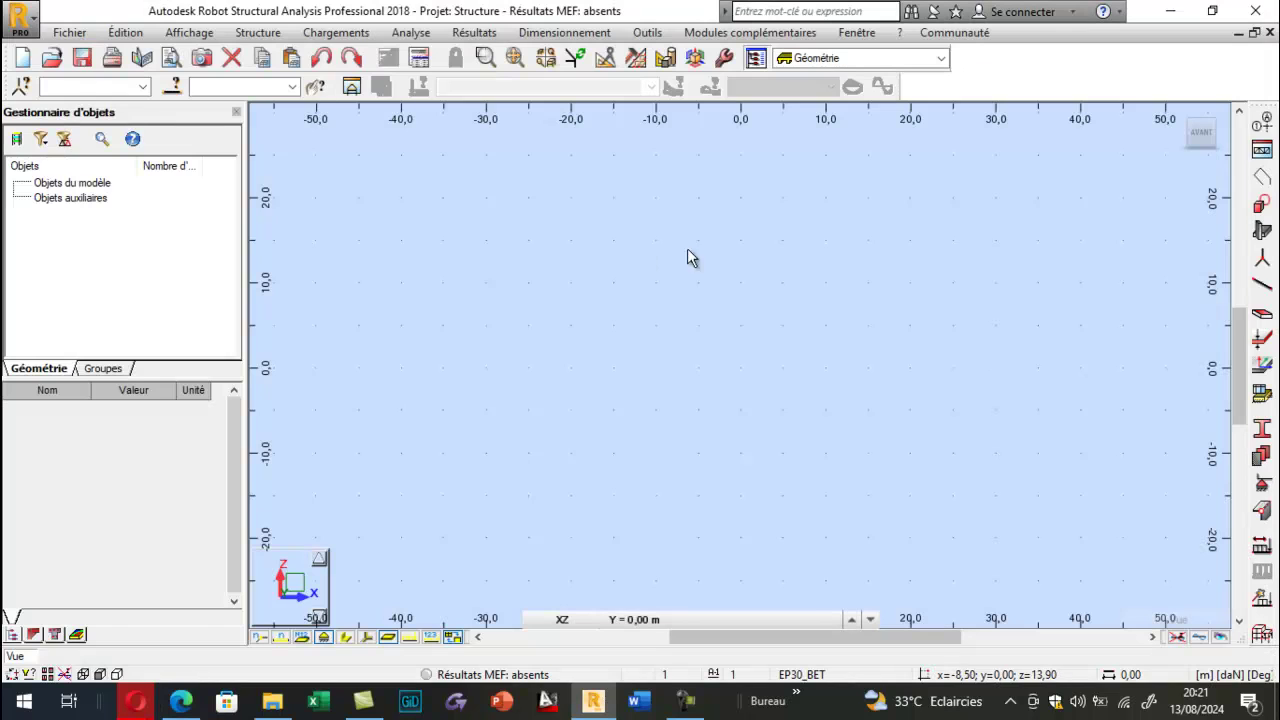
click(1262, 150)
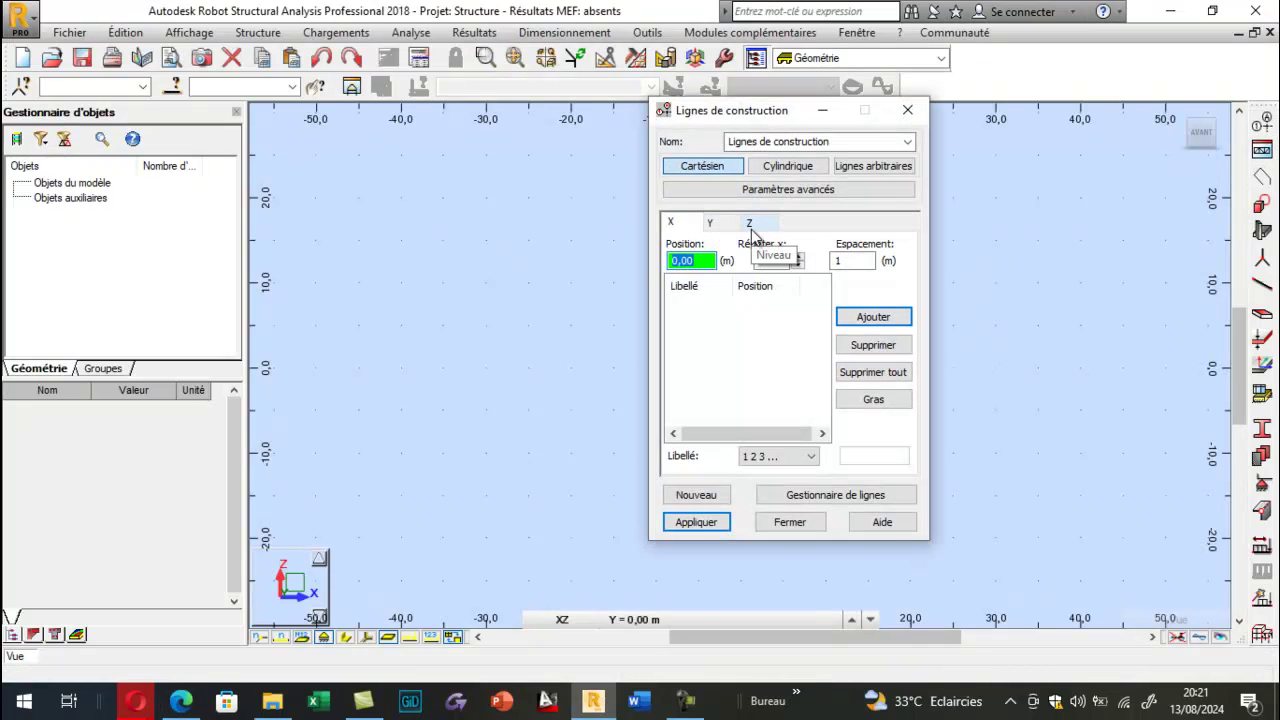
click(749, 226)
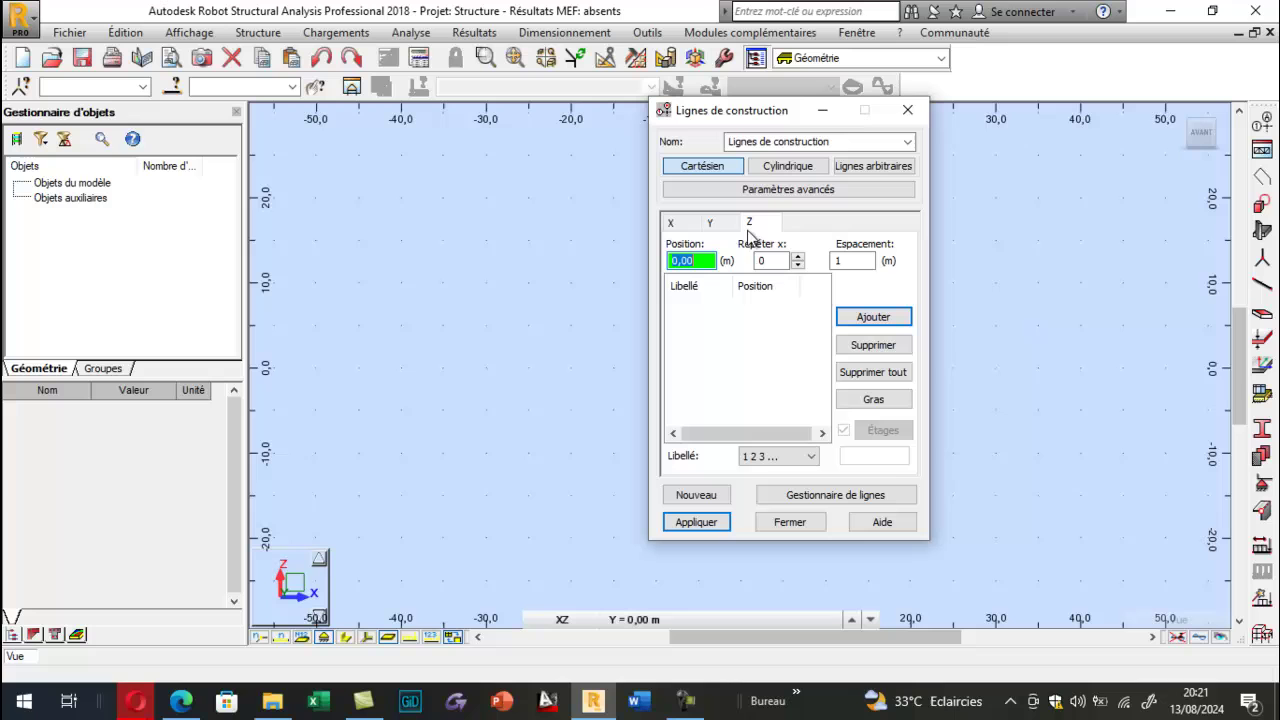
click(799, 256)
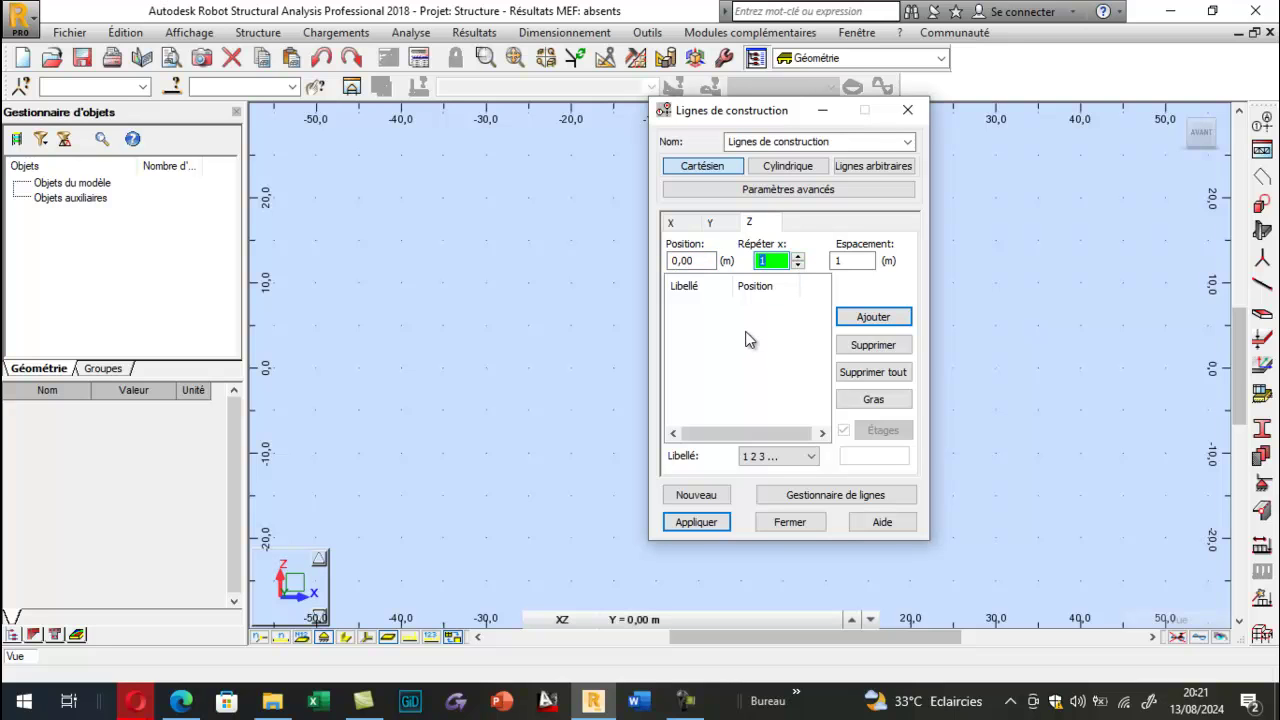
click(870, 262)
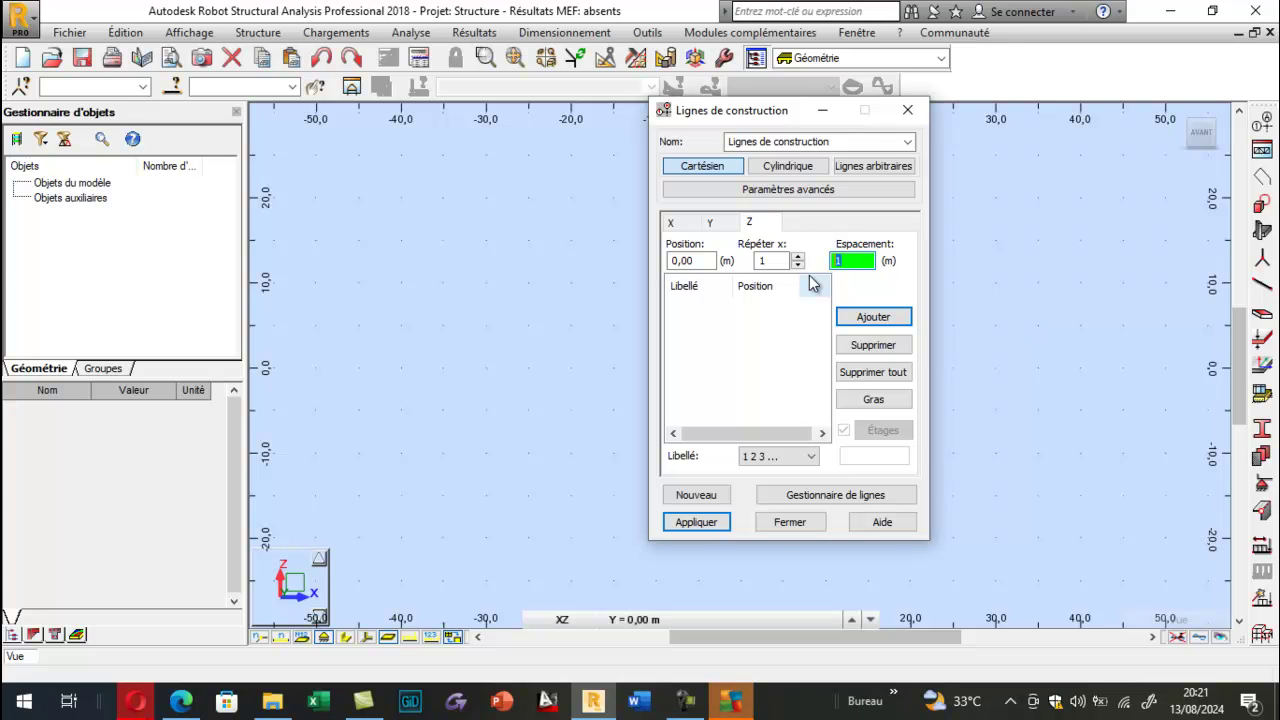
text(3.2)
click(810, 456)
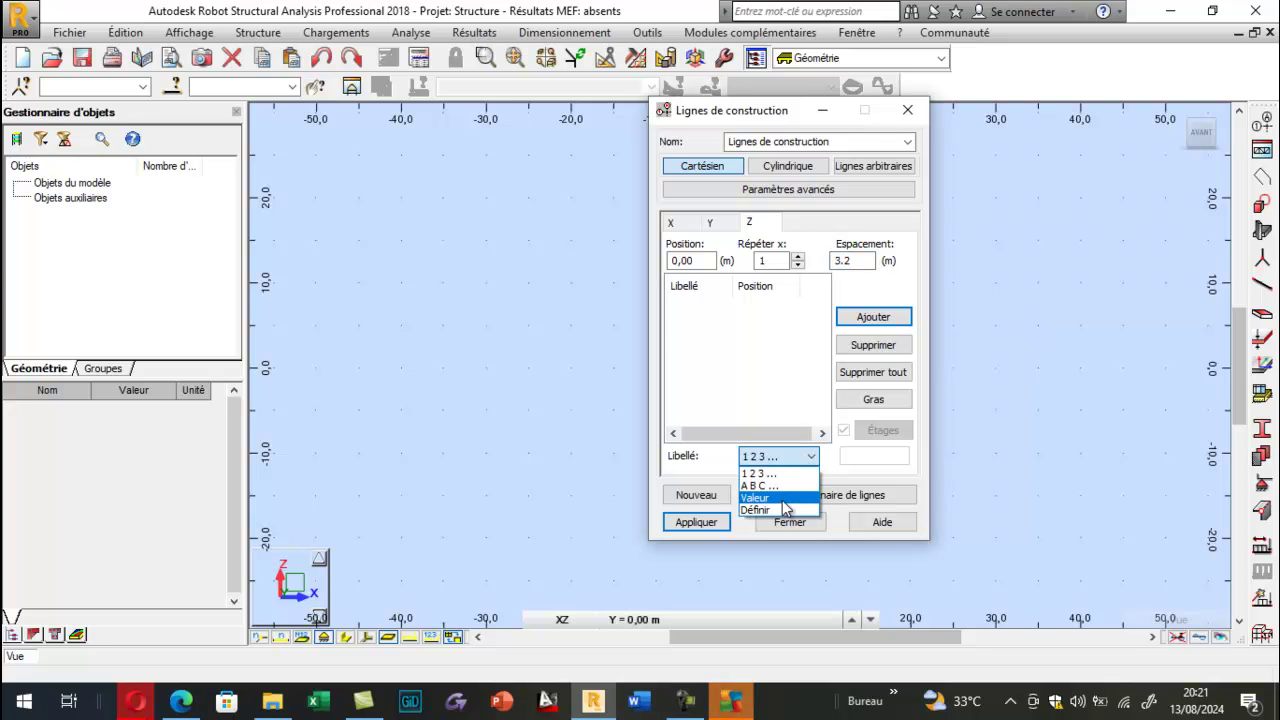
click(782, 498)
click(858, 318)
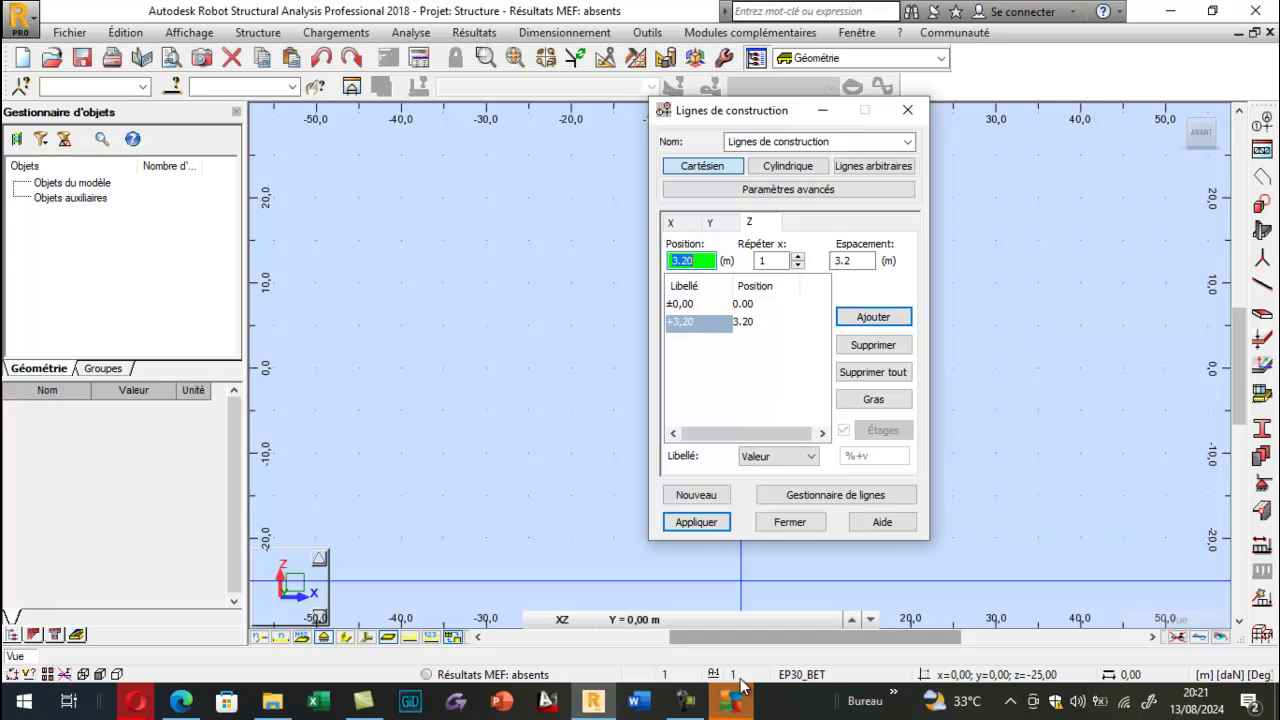
click(912, 238)
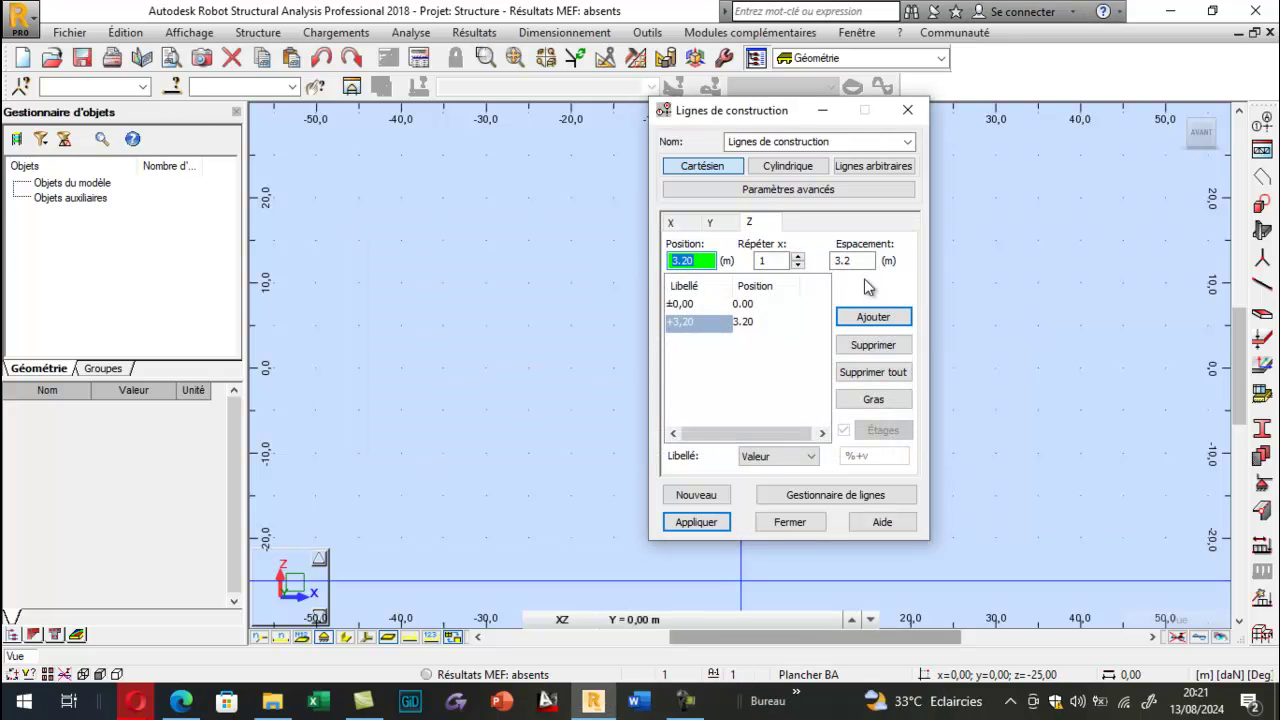
click(673, 222)
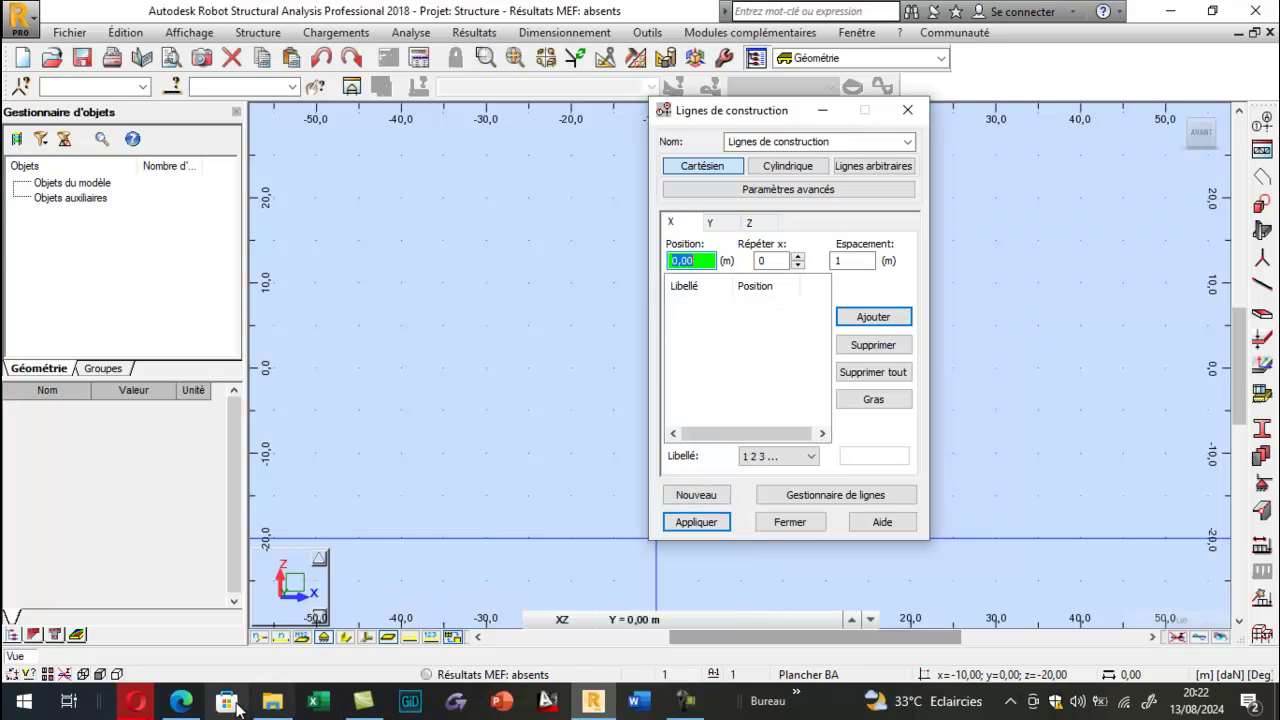
Switch to the training PDF in Microsoft Edge and examine the extent of the grid and the column layout on page 79.
click(182, 701)
scroll(592, 395, down, 10)
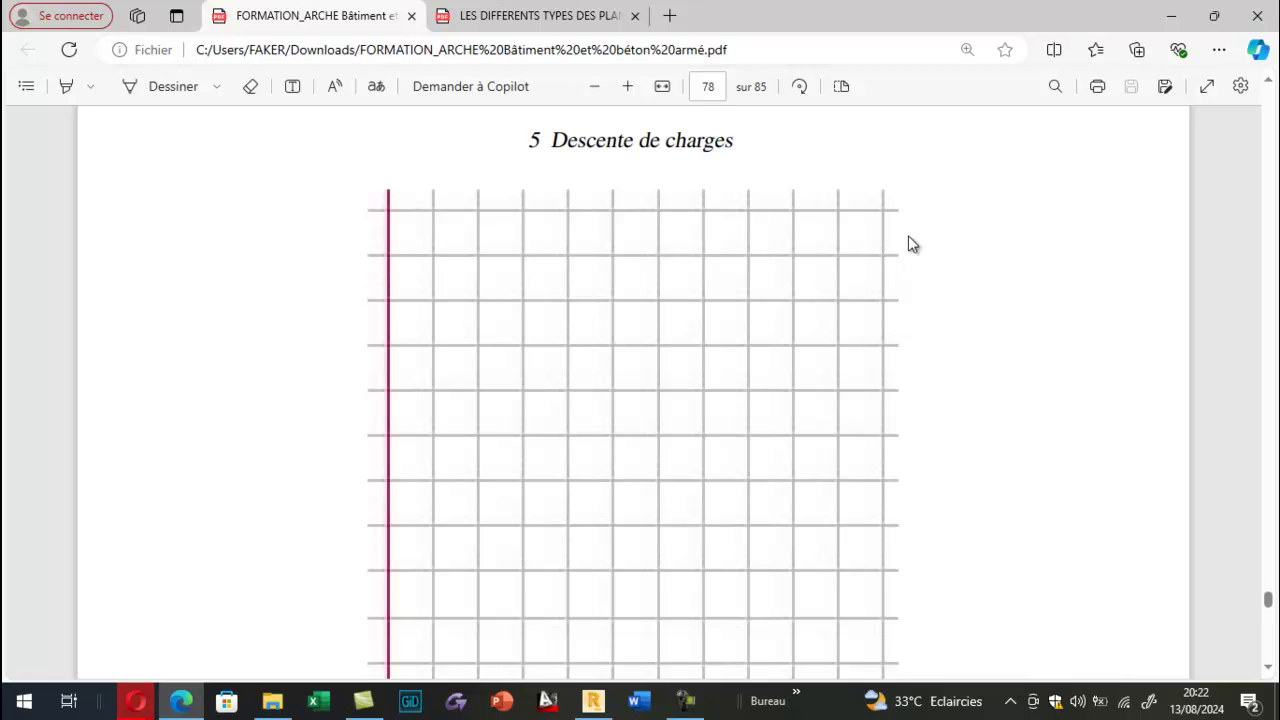
scroll(874, 264, down, 1)
scroll(869, 262, down, 6)
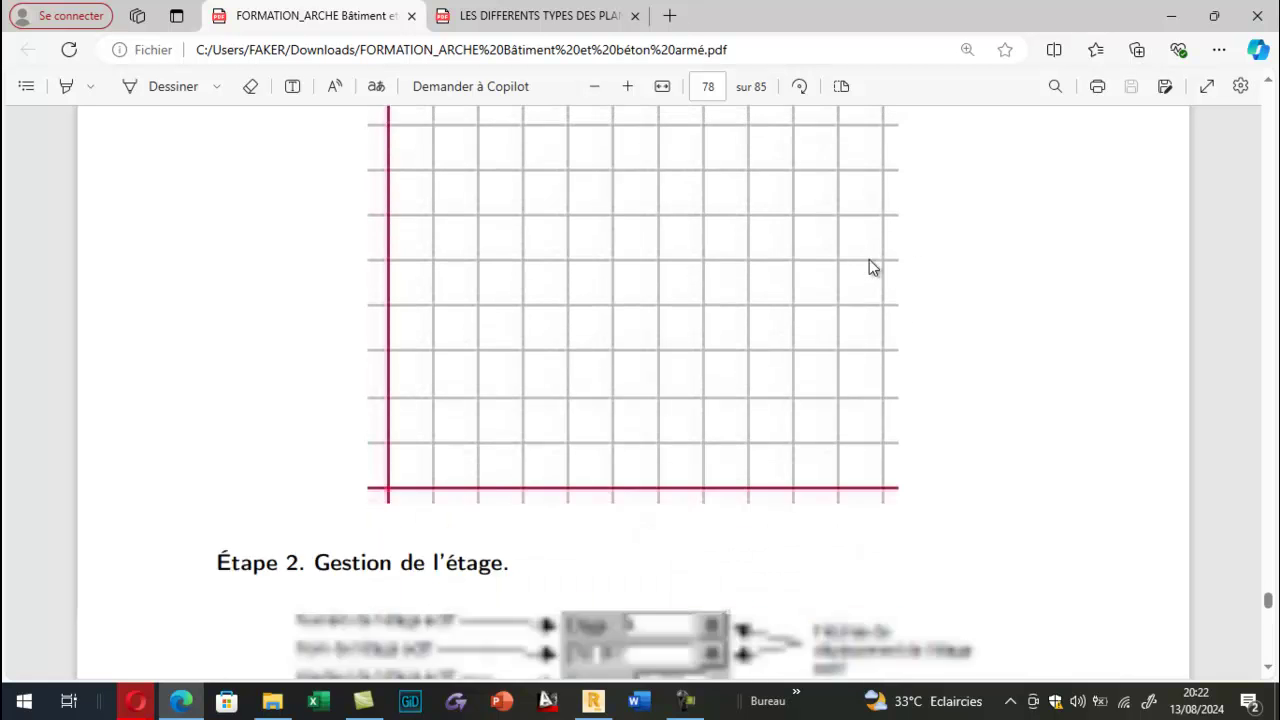
scroll(868, 278, down, 6)
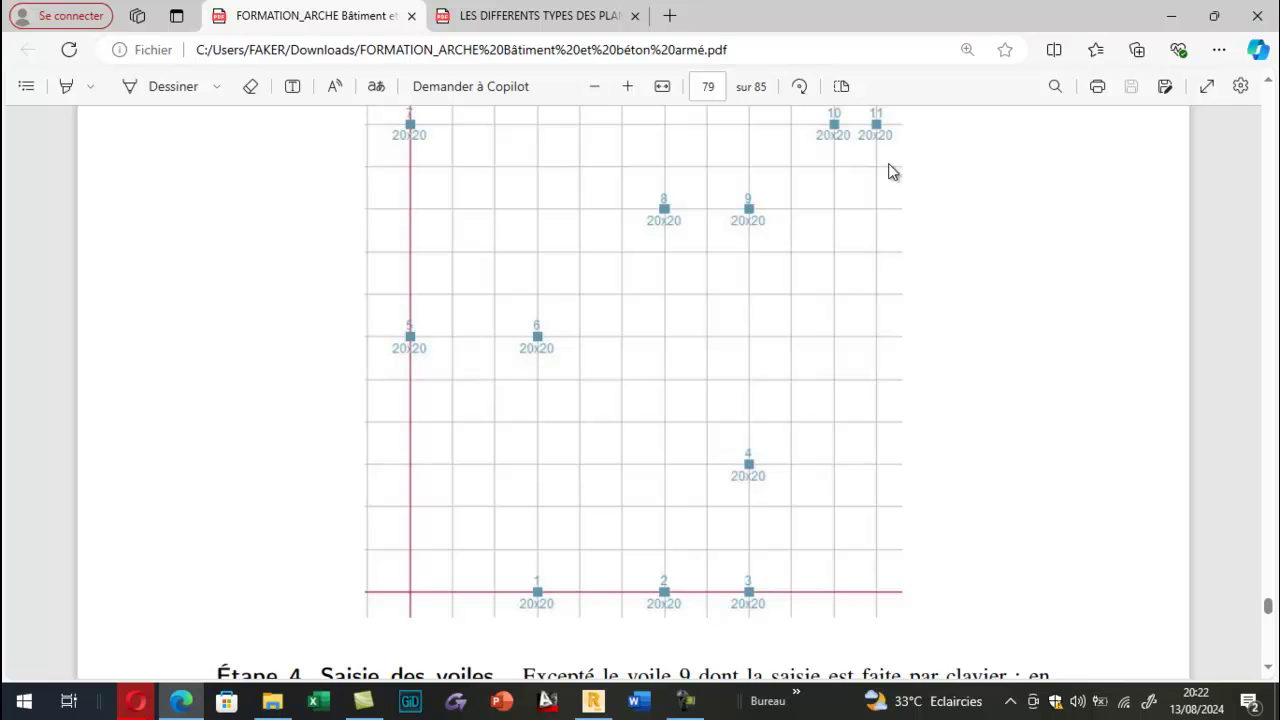
scroll(888, 195, up, 1)
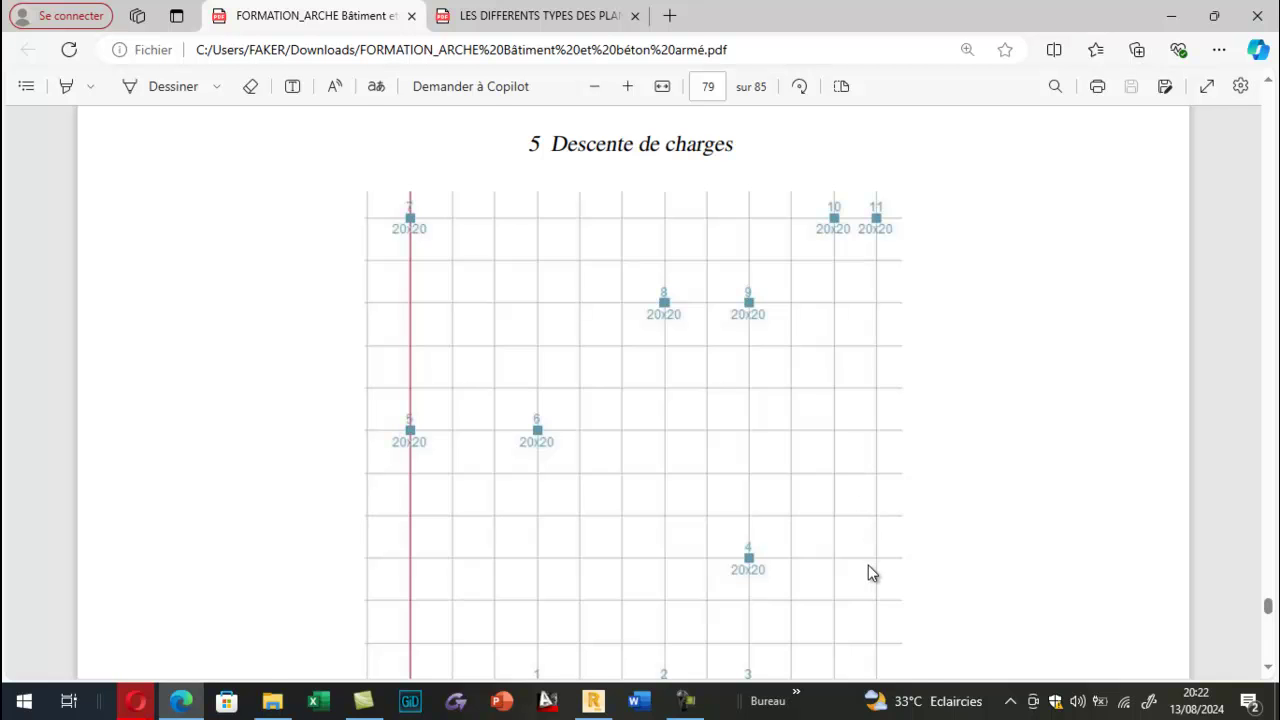
scroll(868, 565, down, 1)
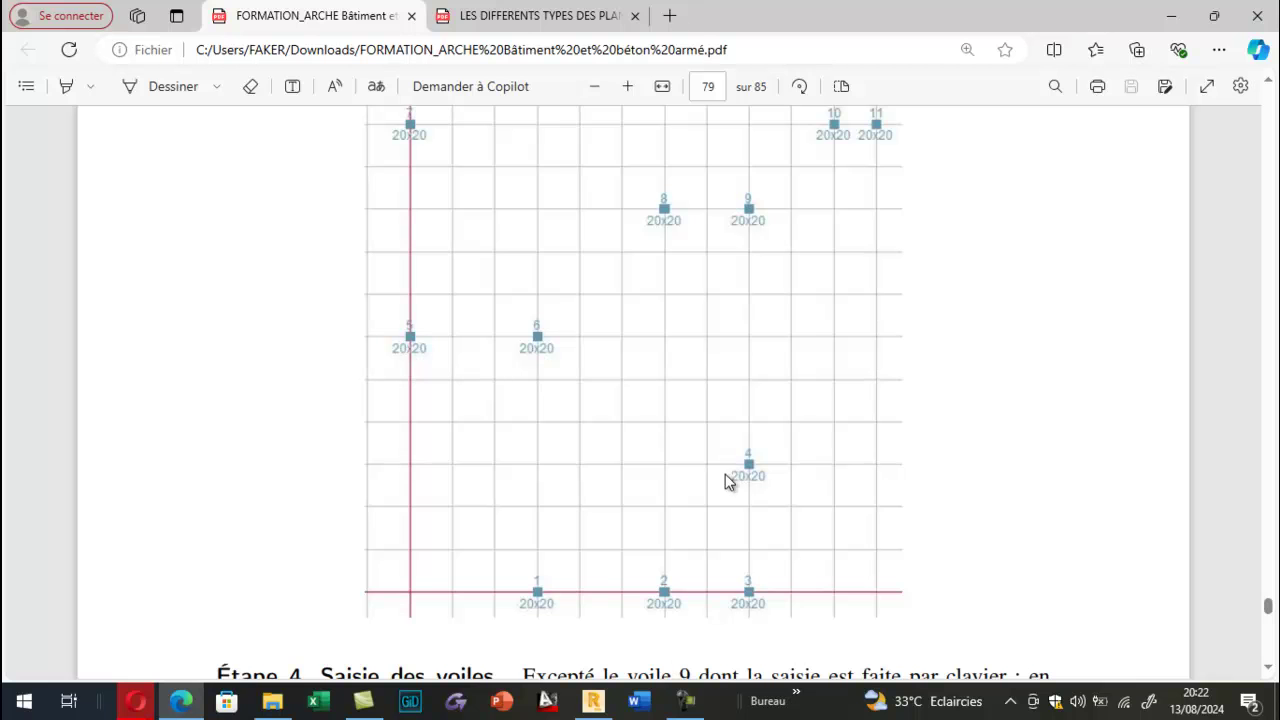
Switch back to Robot Structural Analysis and add X construction lines from 0,00 with 14 repeats at 1 m spacing.
click(594, 704)
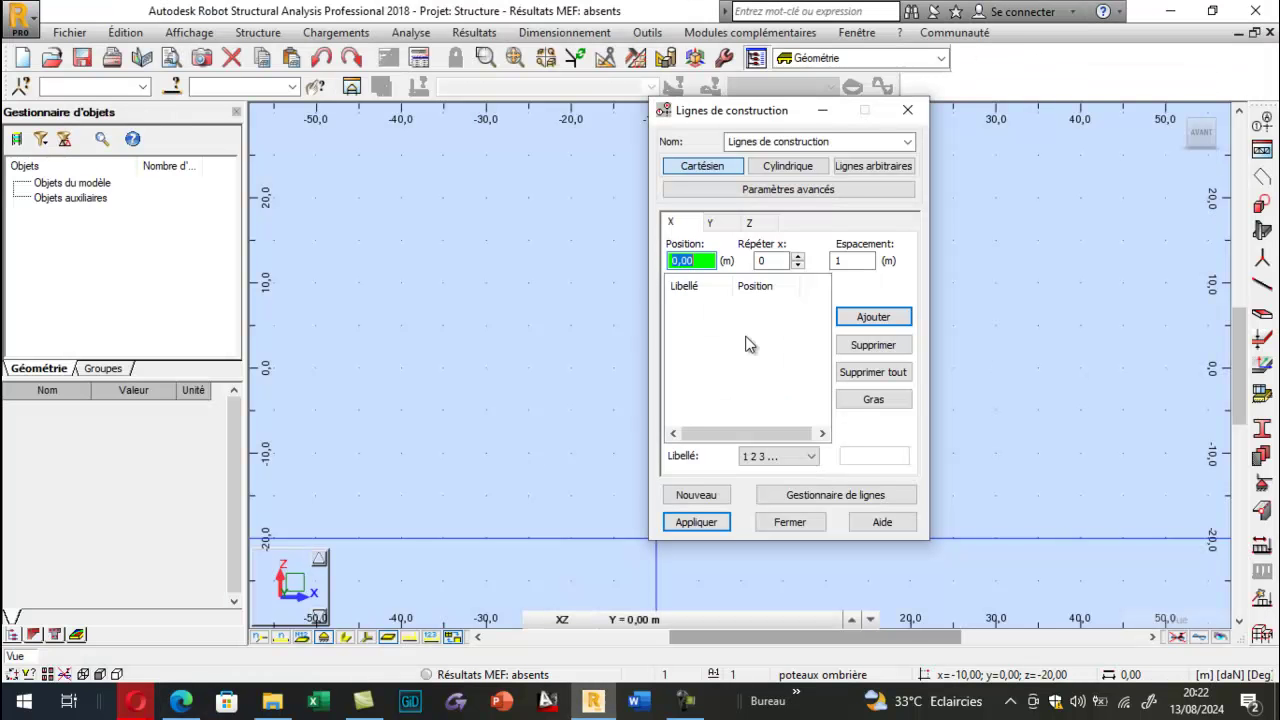
double_click(799, 257)
click(799, 262)
double_click(799, 257)
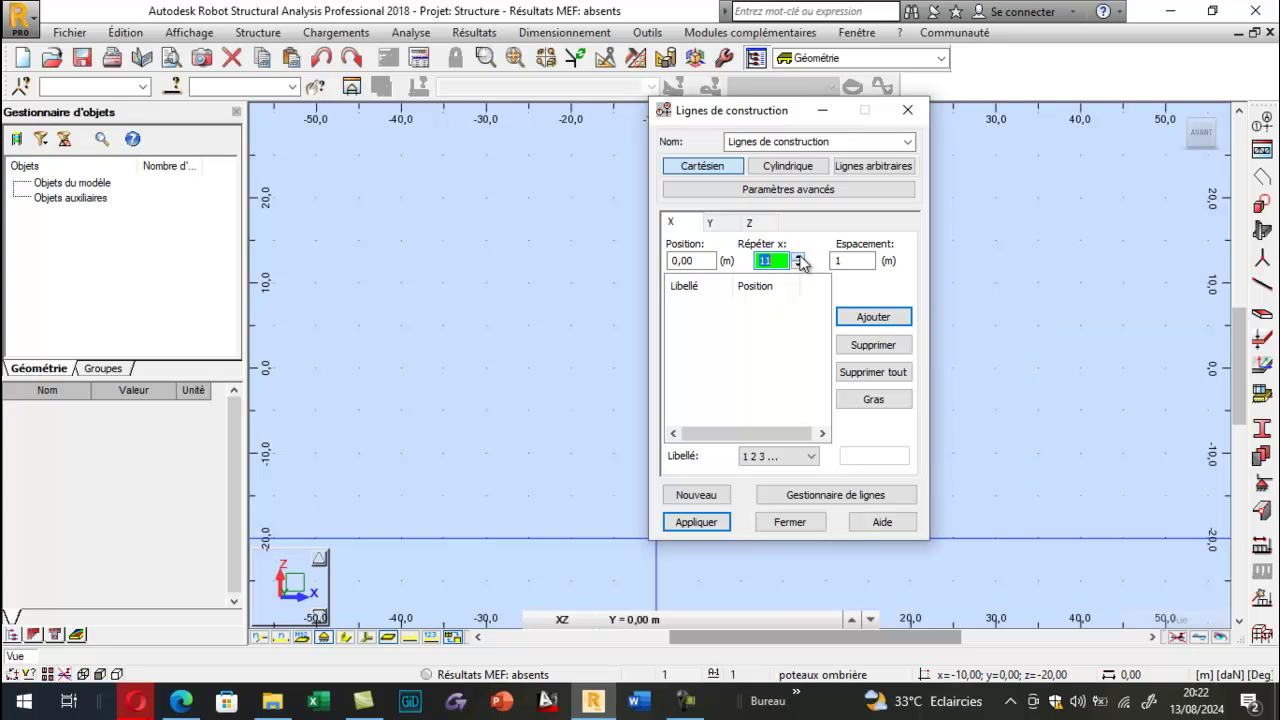
key(Tab)
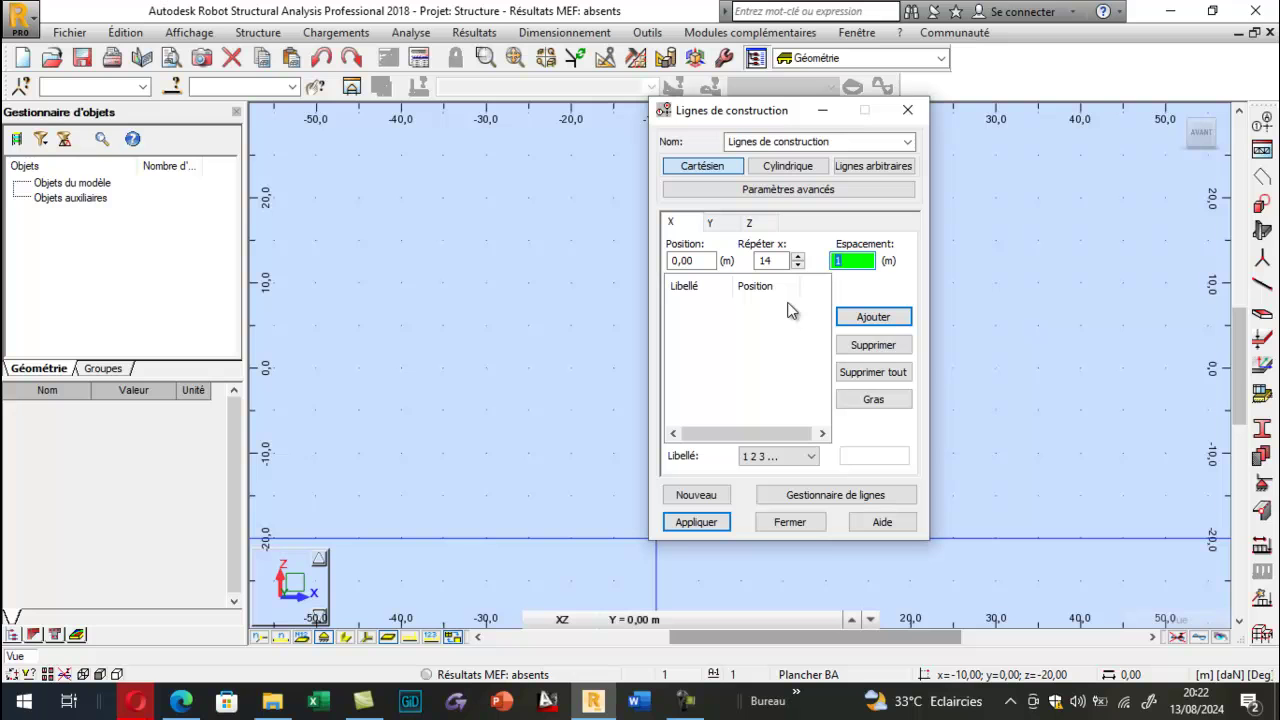
click(873, 316)
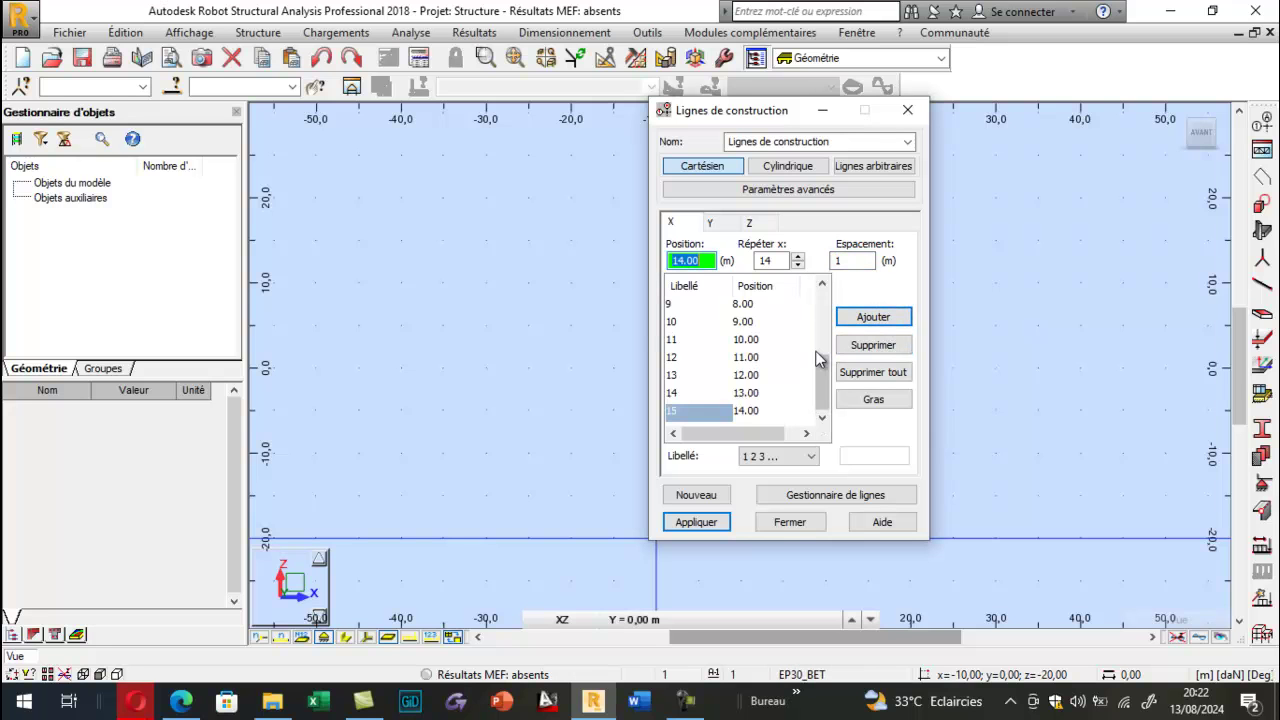
Add Y construction lines from 0,00 with 14 repeats at 1 m spacing, and apply the complete Cartesian grid.
click(728, 223)
key(Tab)
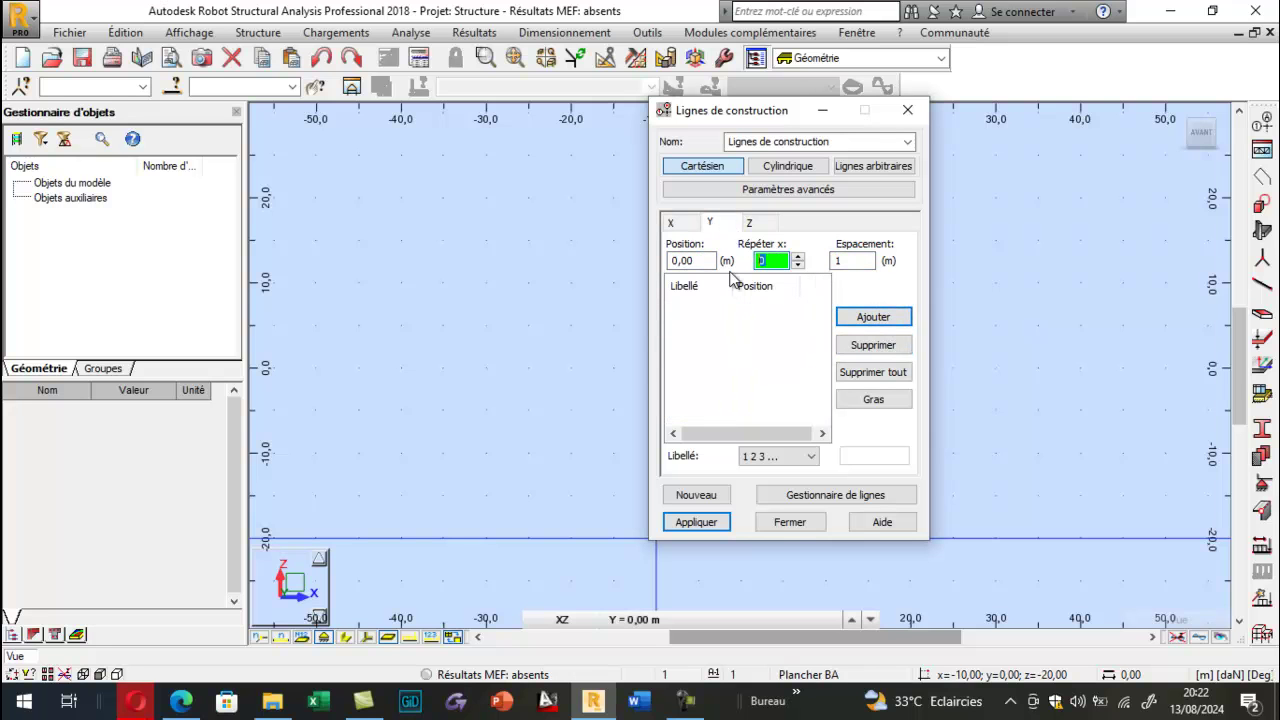
click(694, 224)
click(710, 223)
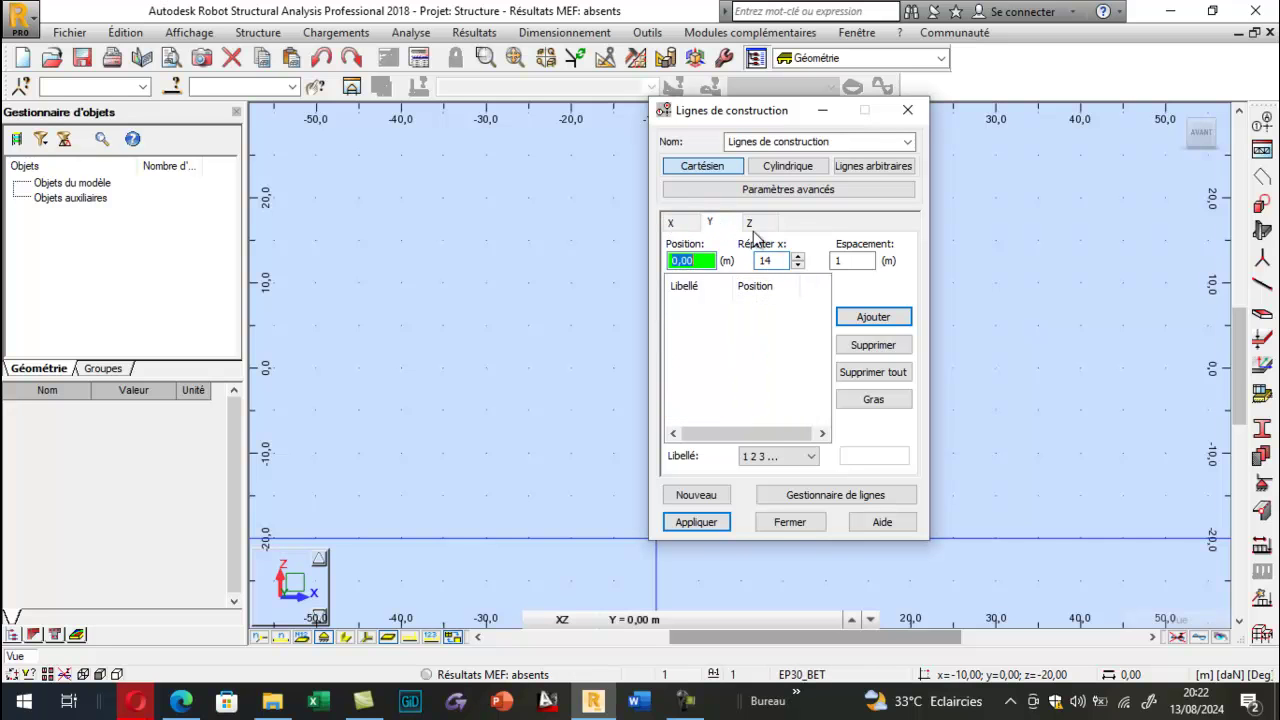
click(869, 323)
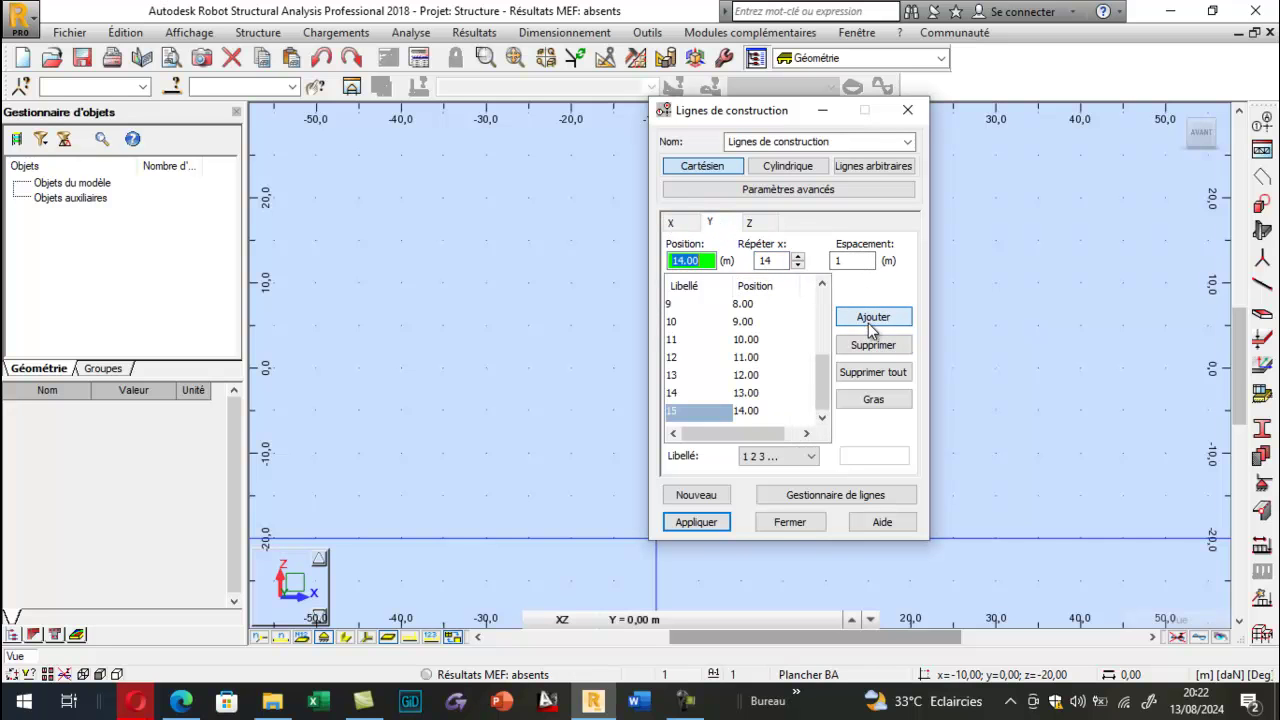
click(722, 522)
click(779, 522)
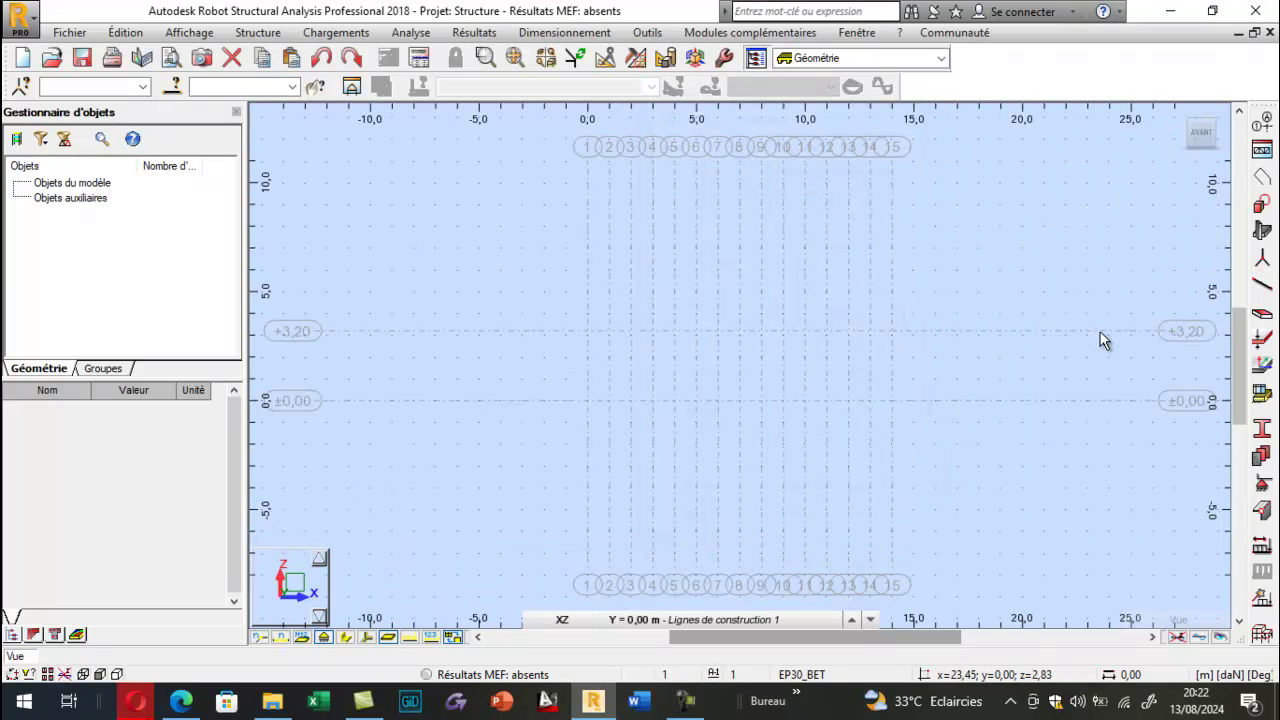
Inspect the construction grid in 3D and set the working view to the XY plane at Z = 0,00 m.
click(1181, 113)
shift+middle_drag(963, 357, 791, 414)
scroll(791, 414, up, 3)
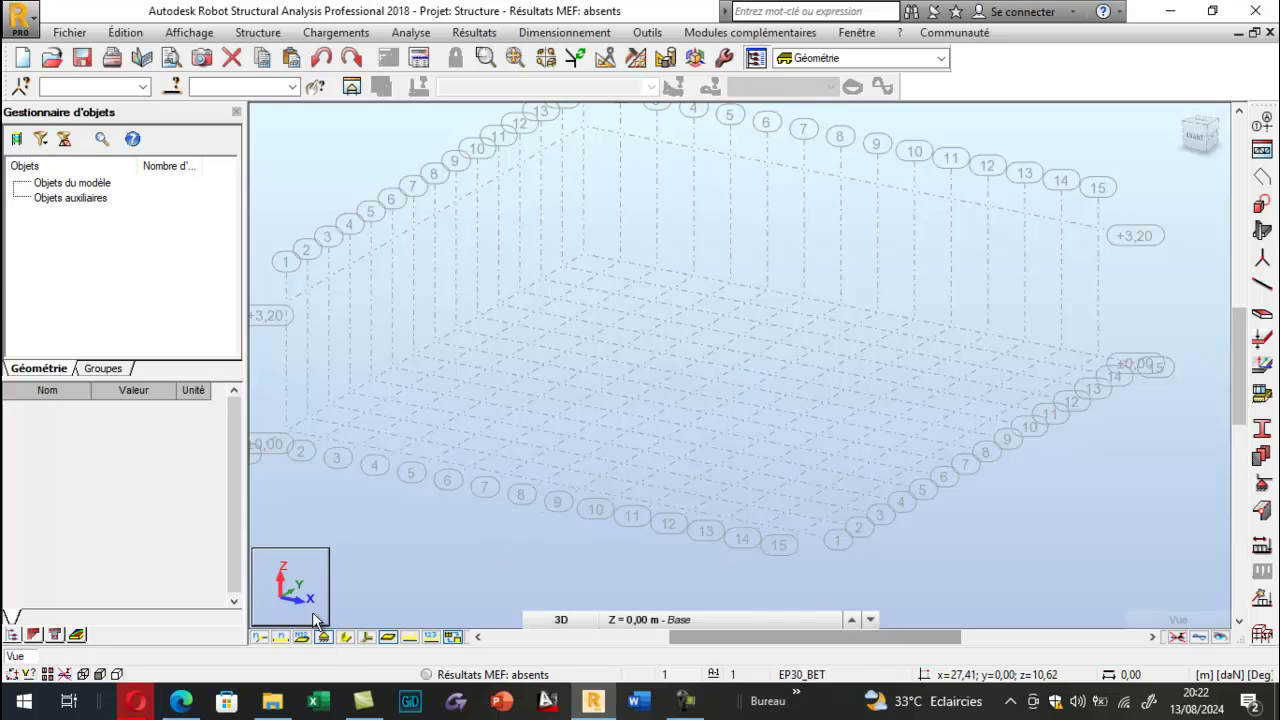
click(545, 620)
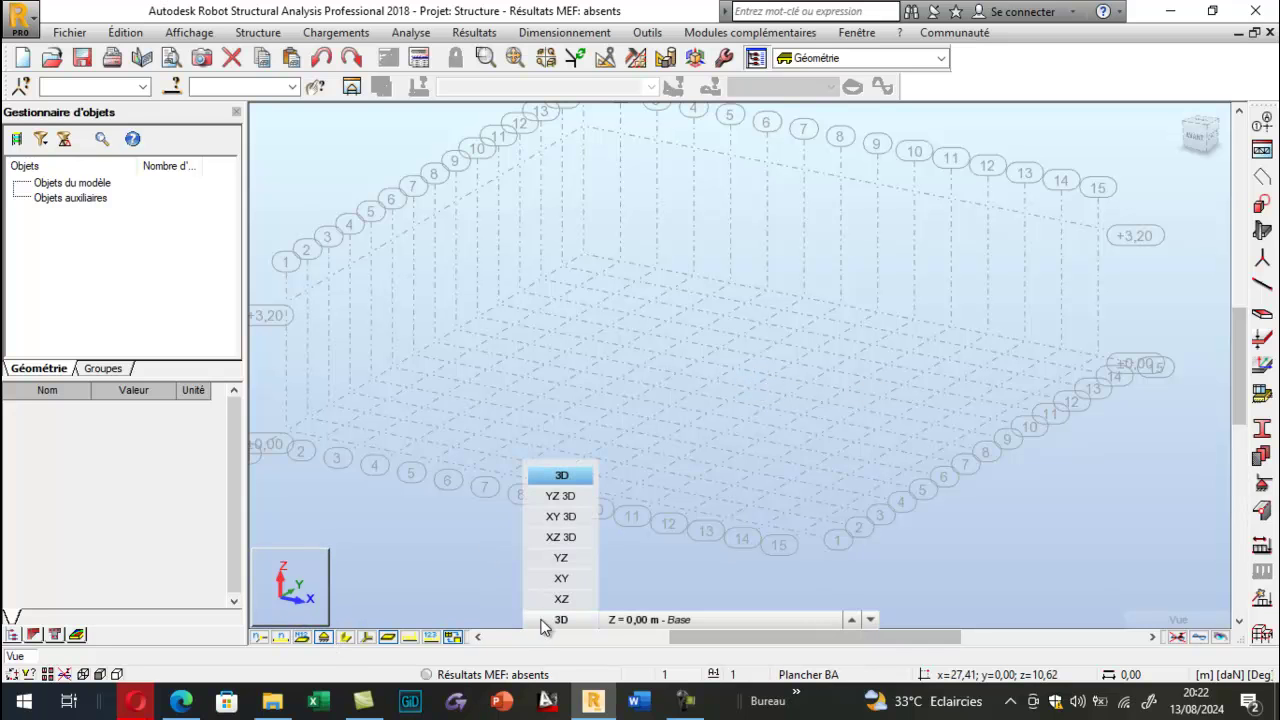
click(613, 511)
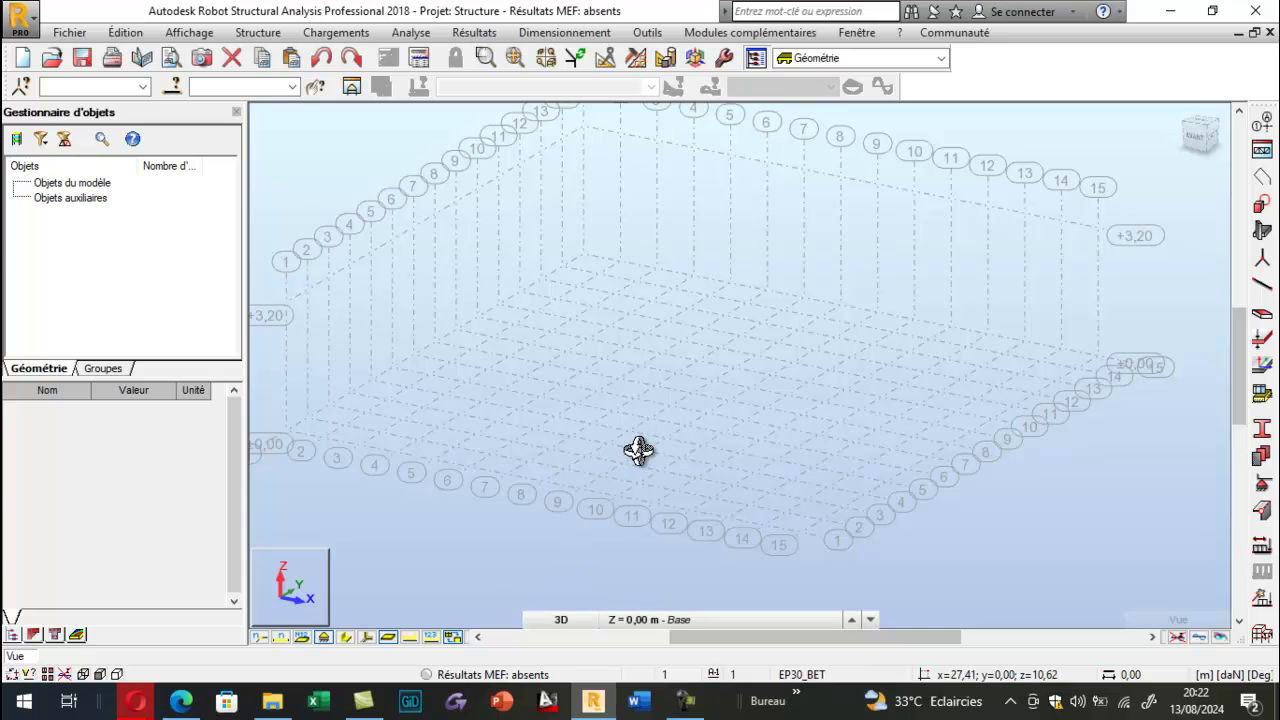
click(561, 619)
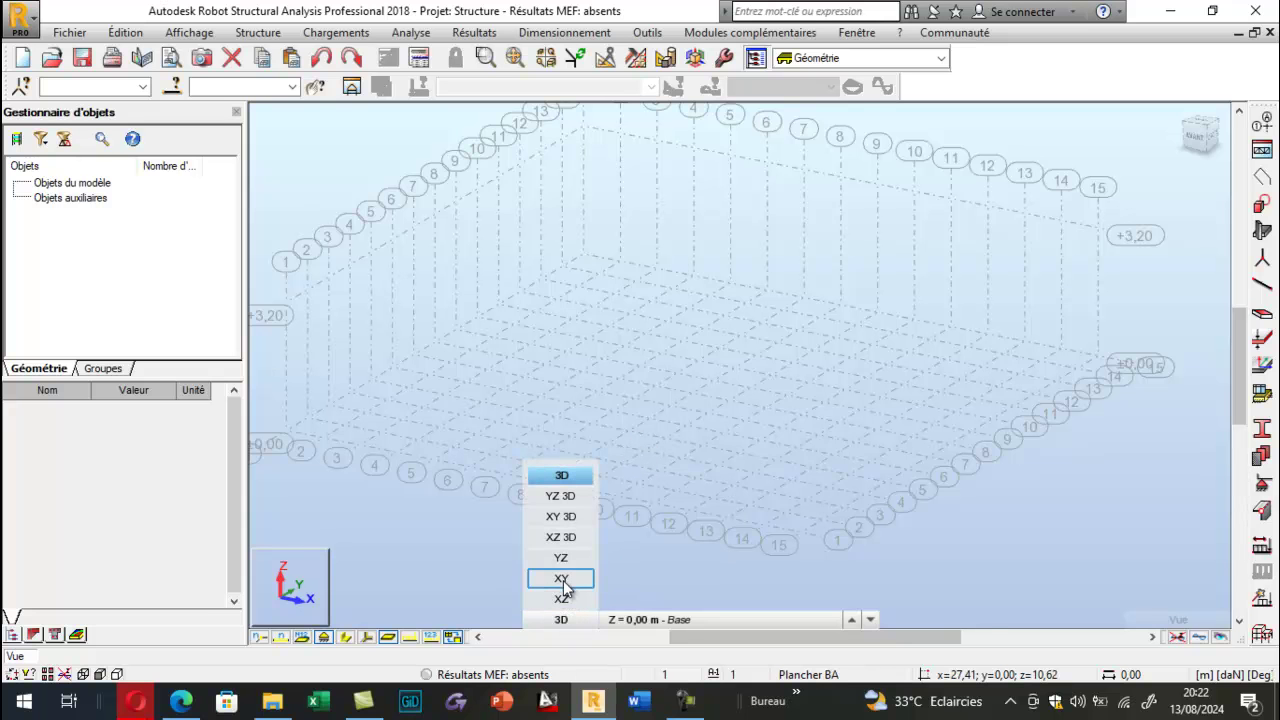
click(562, 579)
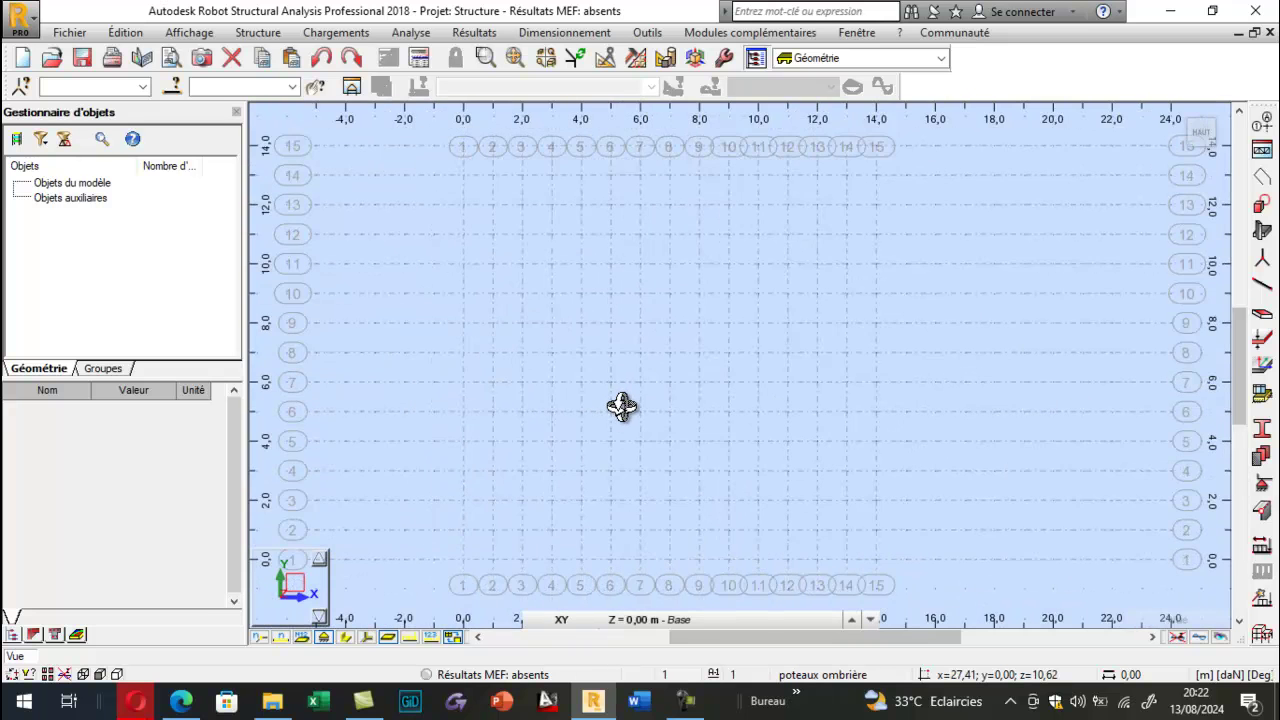
scroll(780, 320, down, 1)
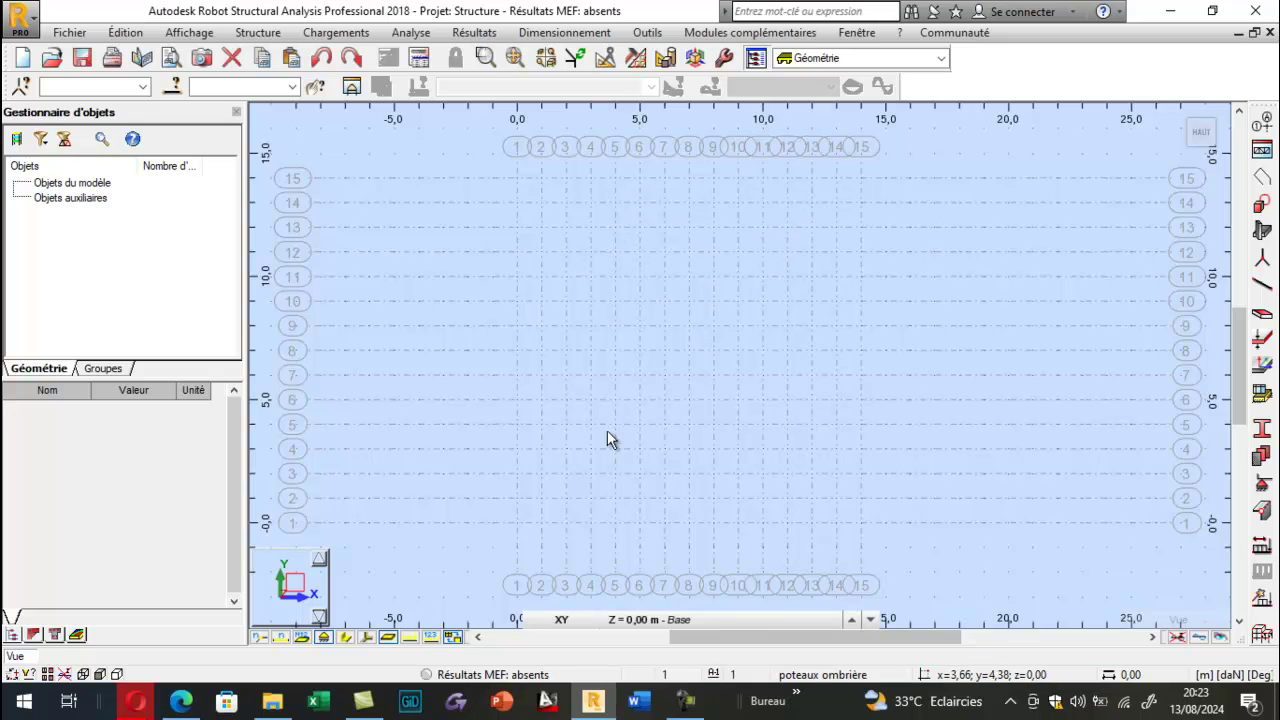
click(137, 701)
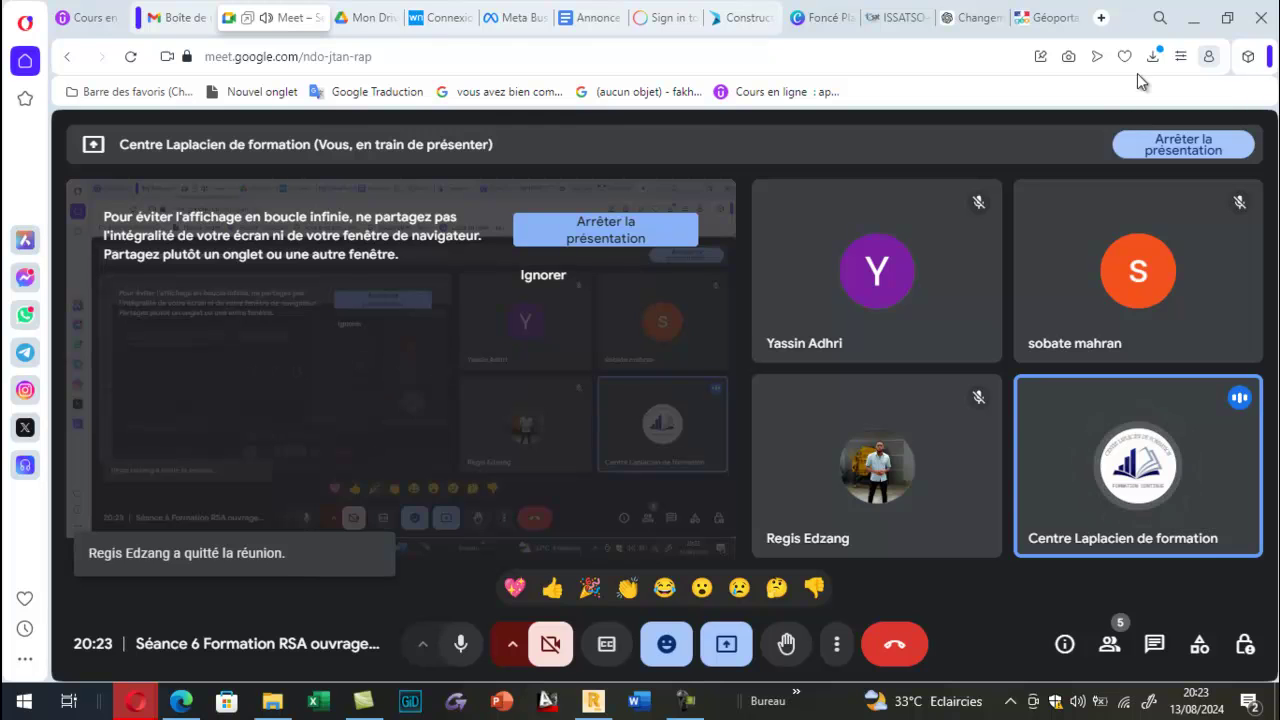
click(1193, 18)
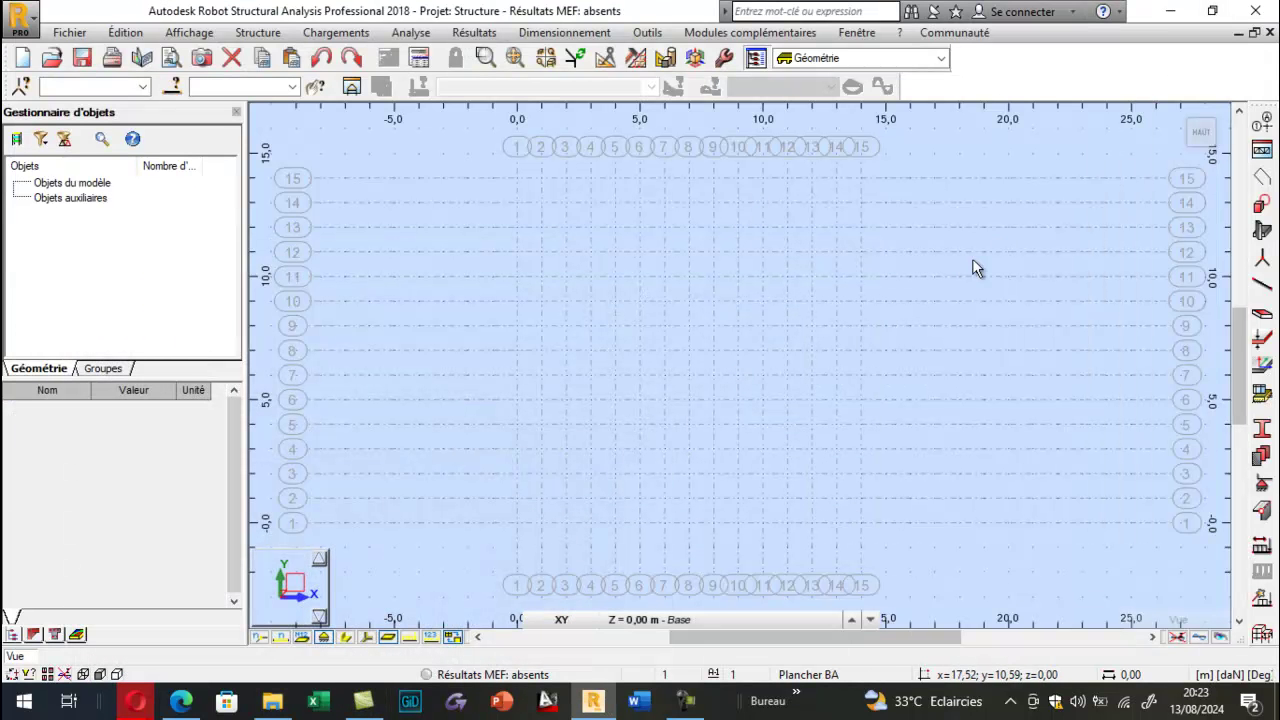
Start node entry and move its dialog clear of the construction grid.
click(1262, 258)
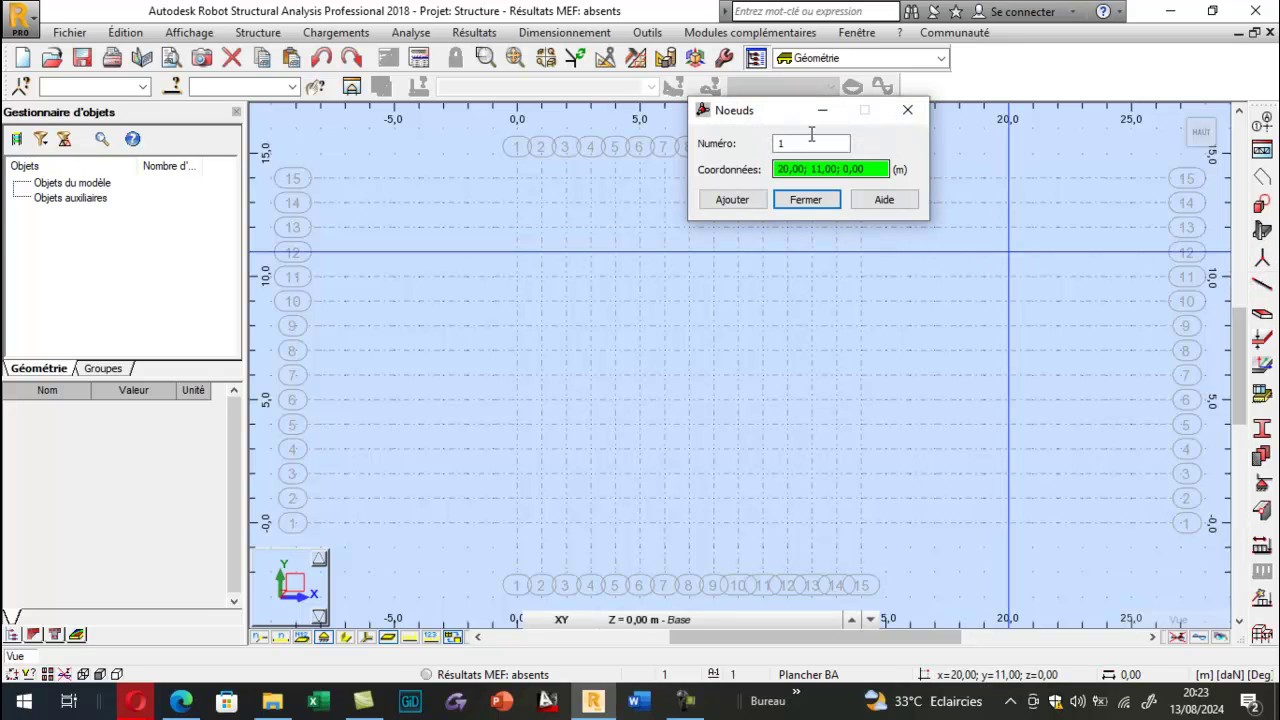
drag(765, 110, 177, 143)
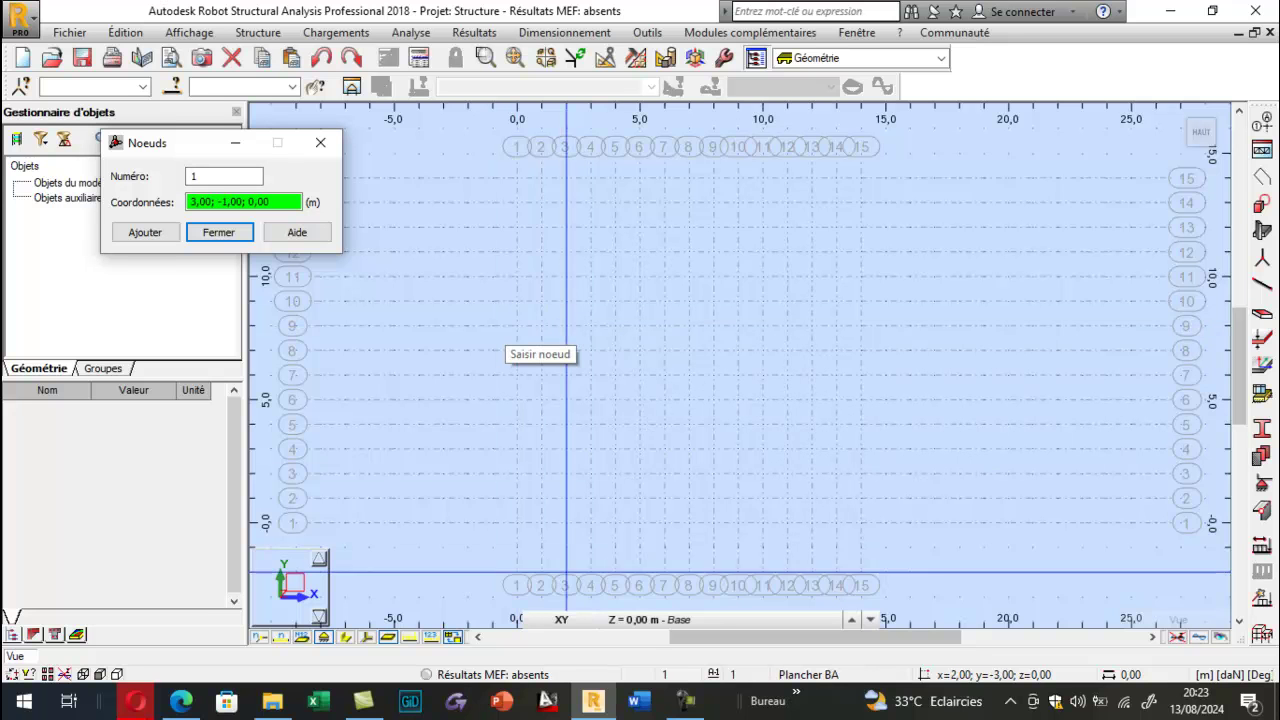
Switch to the training PDF in Microsoft Edge and check the grid positions of the 20x20 columns.
click(181, 702)
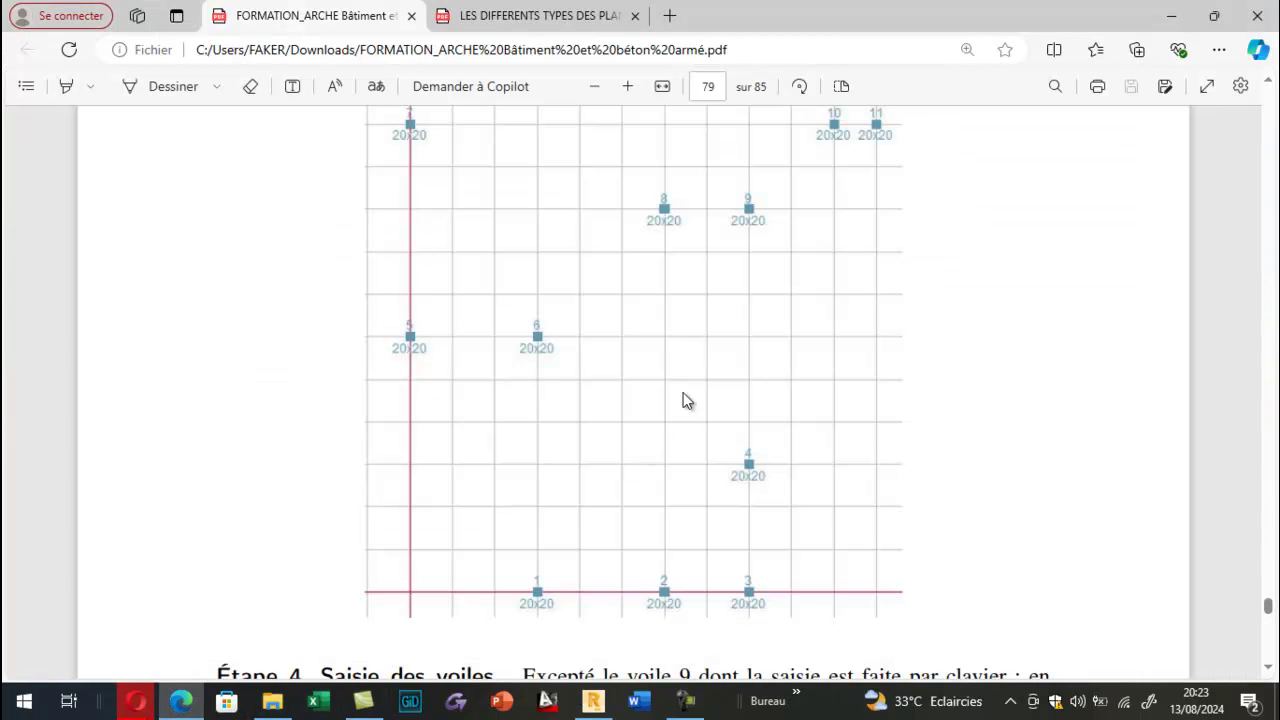
scroll(779, 309, up, 1)
scroll(779, 309, up, 1)
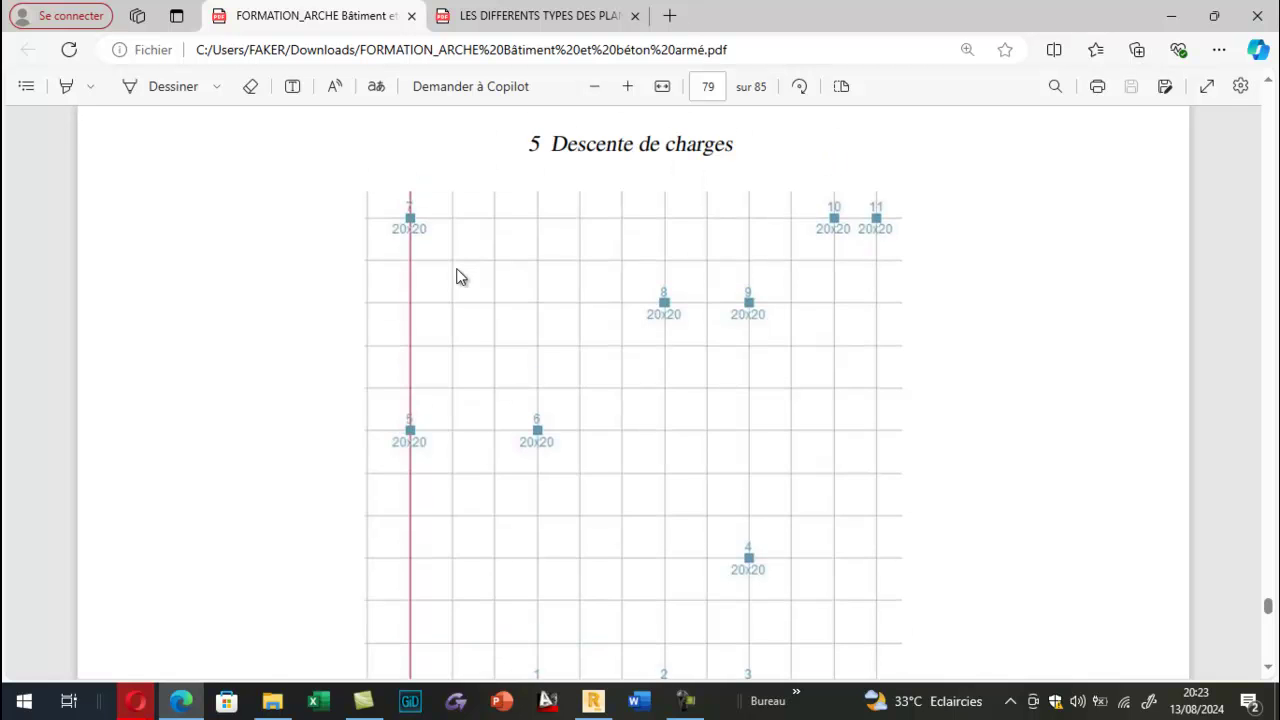
scroll(458, 285, down, 2)
scroll(551, 543, down, 2)
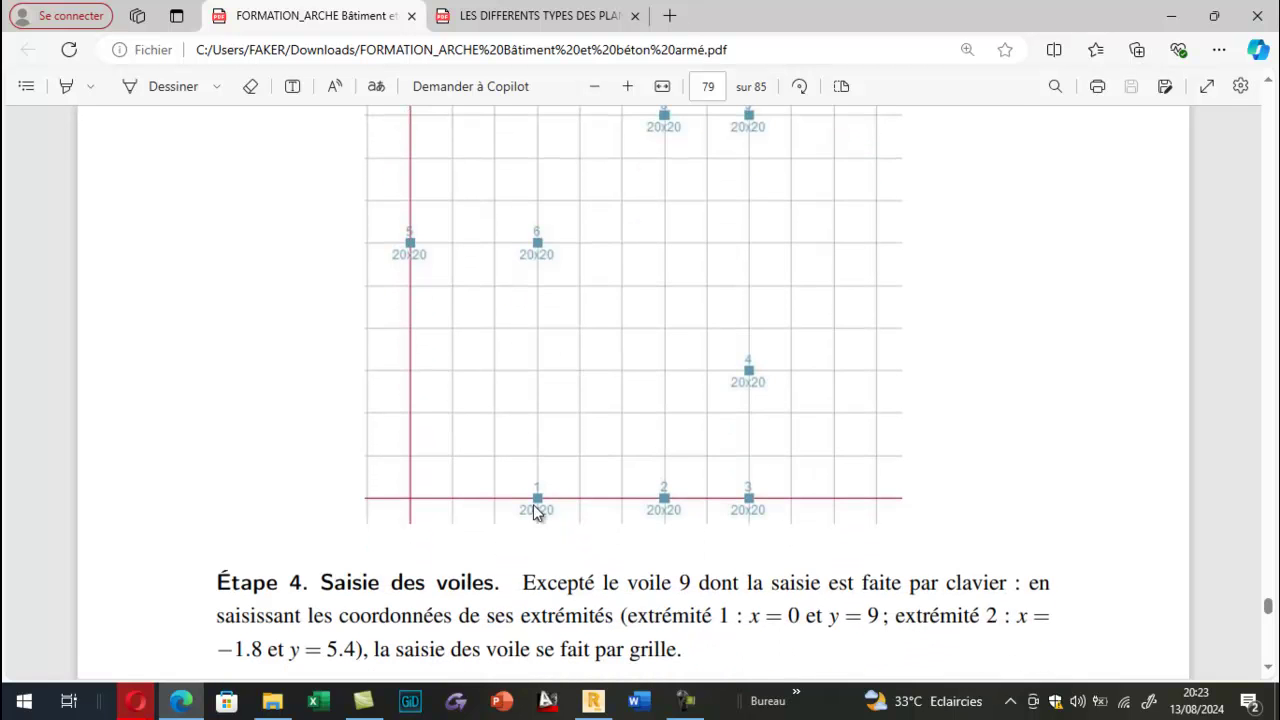
Check the grid positions of columns 1 to 11 on the training PDF's column plan.
scroll(534, 514, up, 4)
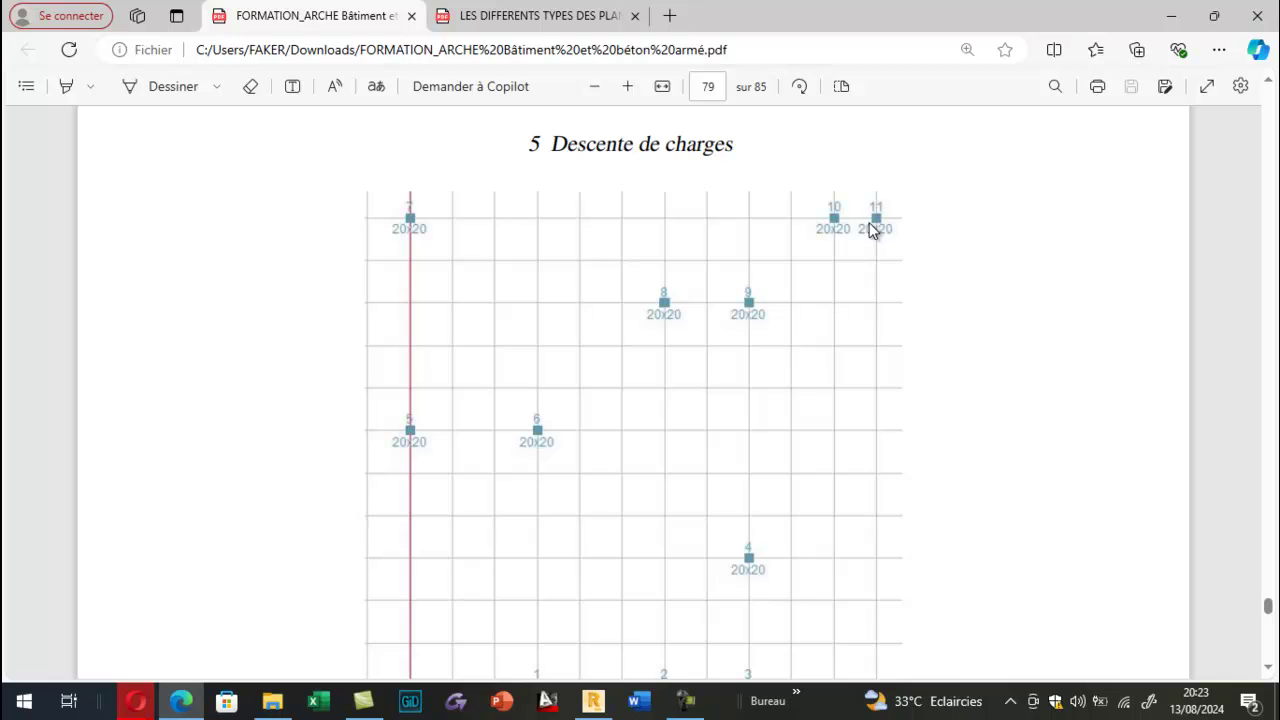
scroll(845, 237, down, 4)
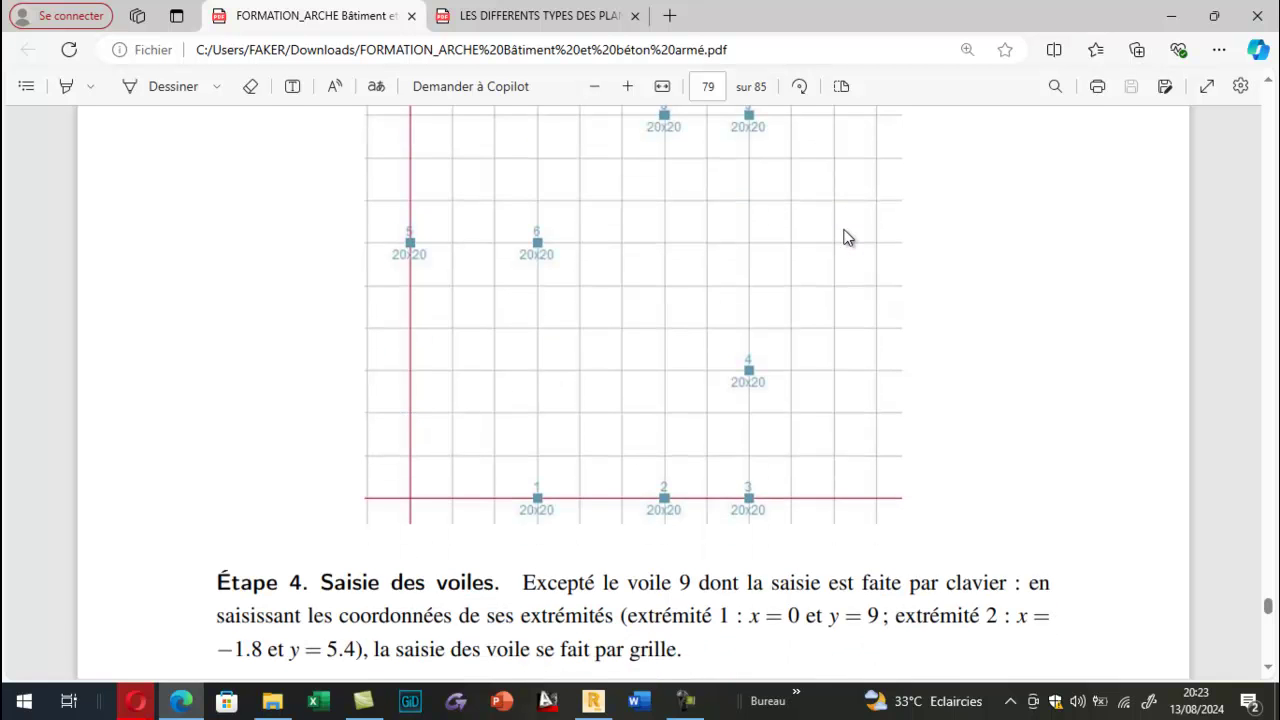
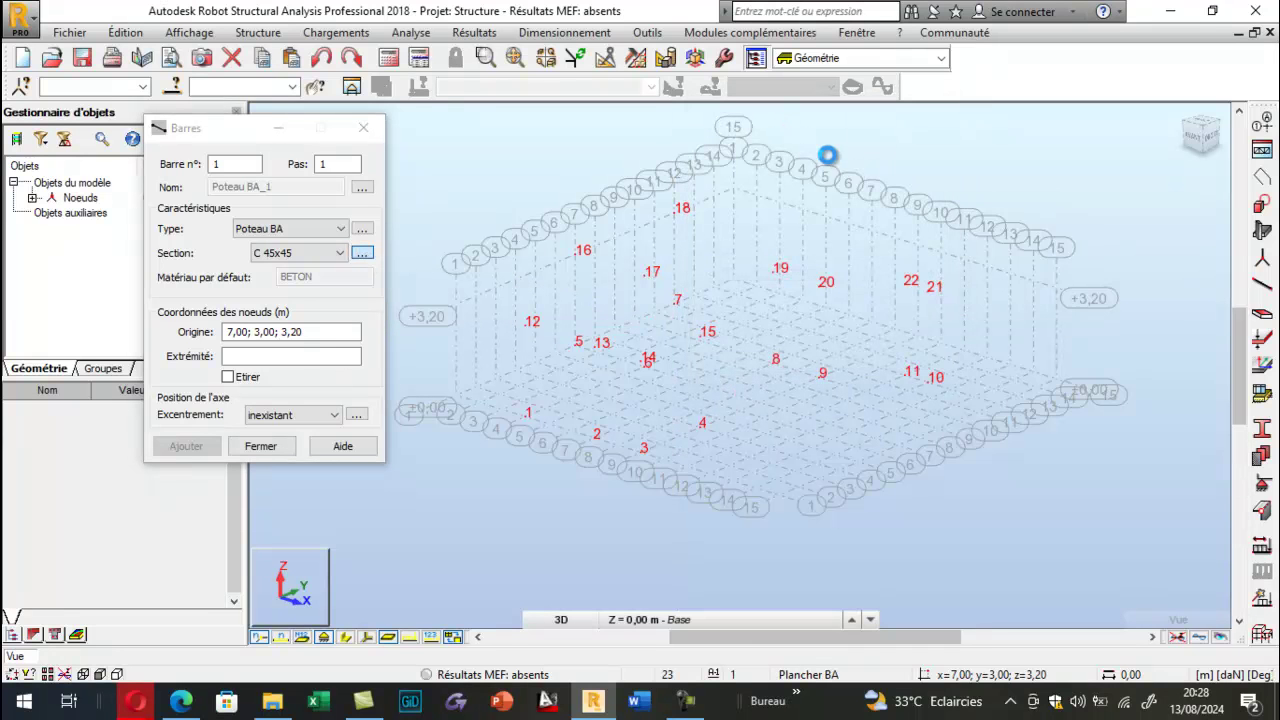
Define a rectangular Poteau BA section named "poteaux BA" in BETON25, with b and h both 20 cm.
drag(826, 225, 138, 148)
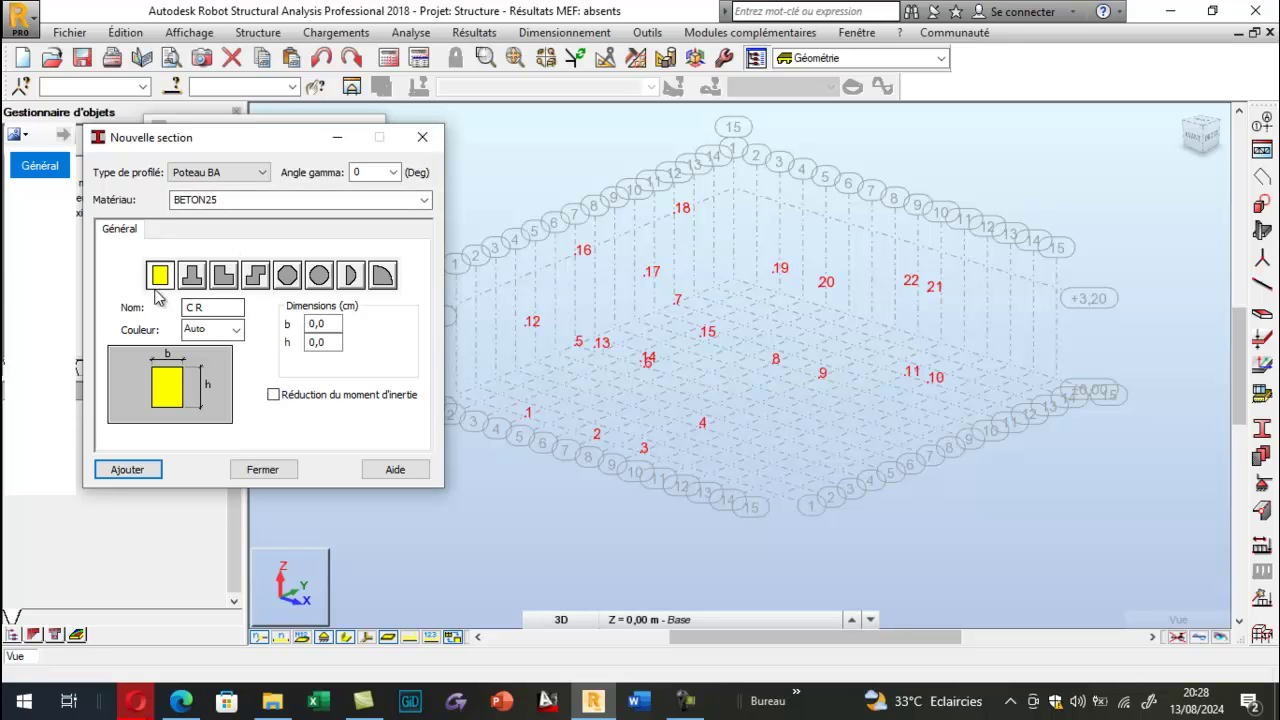
drag(218, 311, 152, 318)
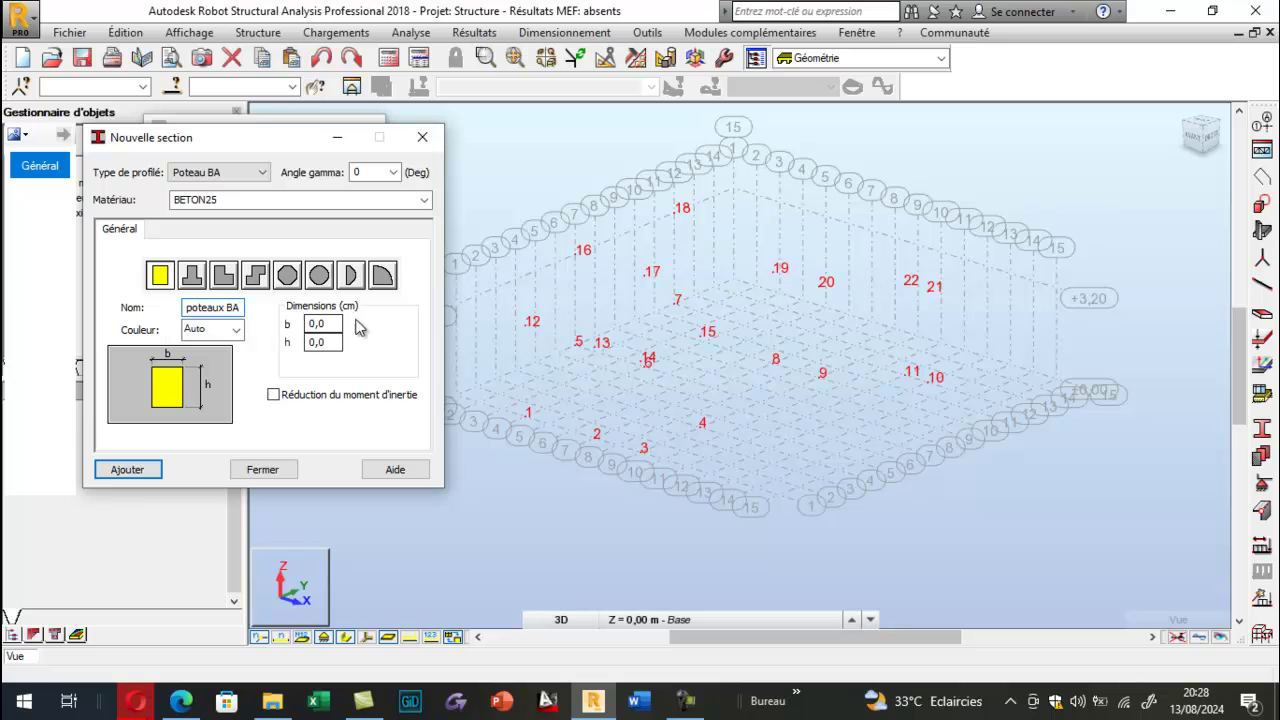
click(325, 323)
key(Tab)
text(20)
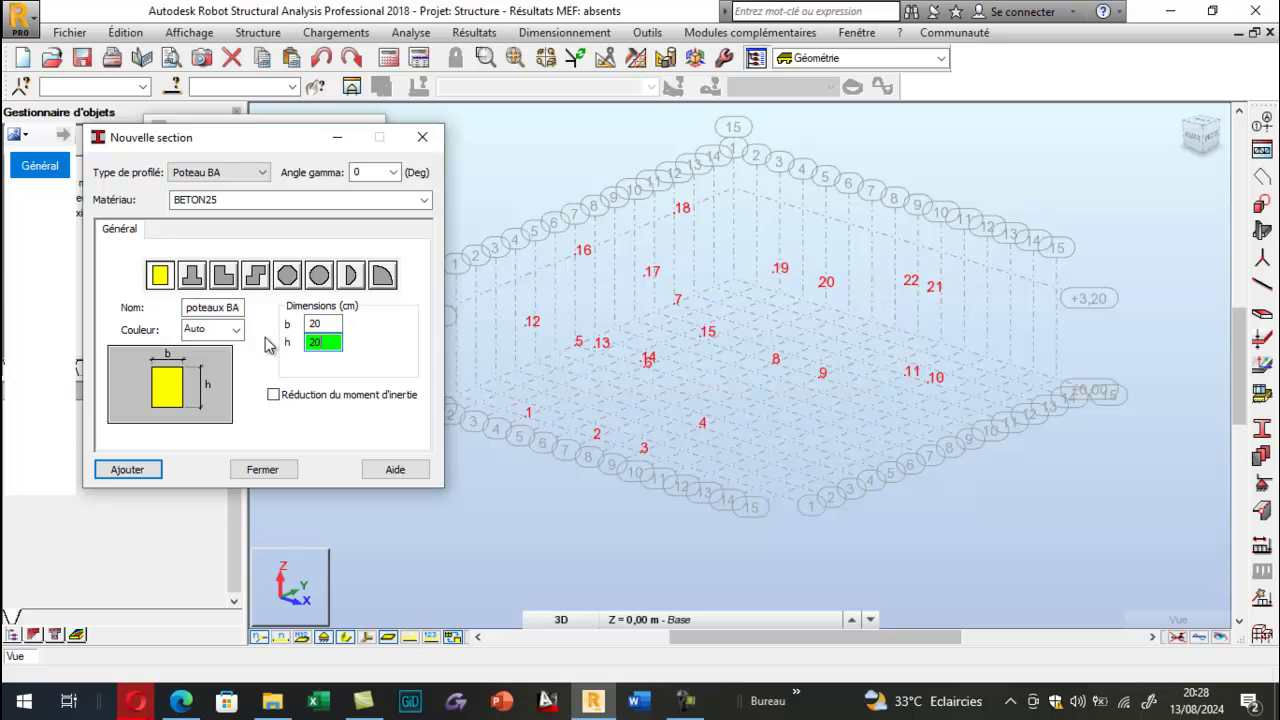
click(128, 469)
click(262, 469)
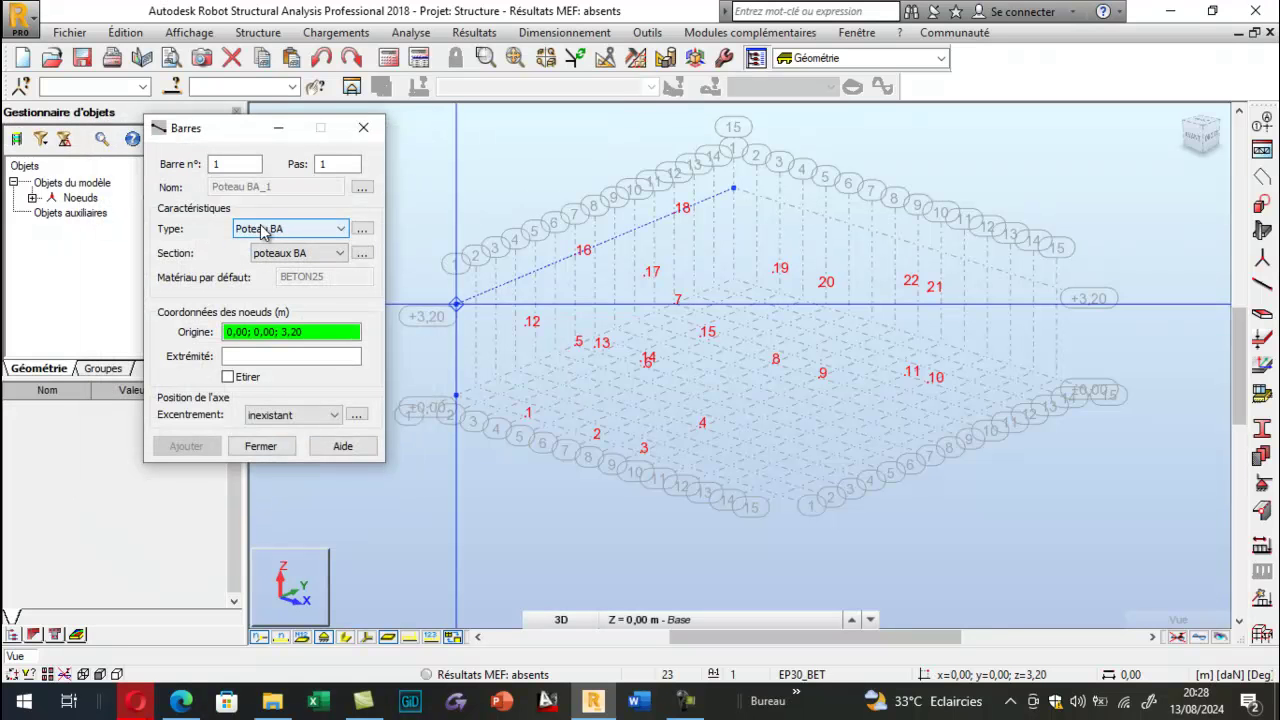
Place a poteaux BA column from 11,00; 11,00; 0,00 to 11,00; 11,00; 3,20 and display the section sketches.
click(295, 253)
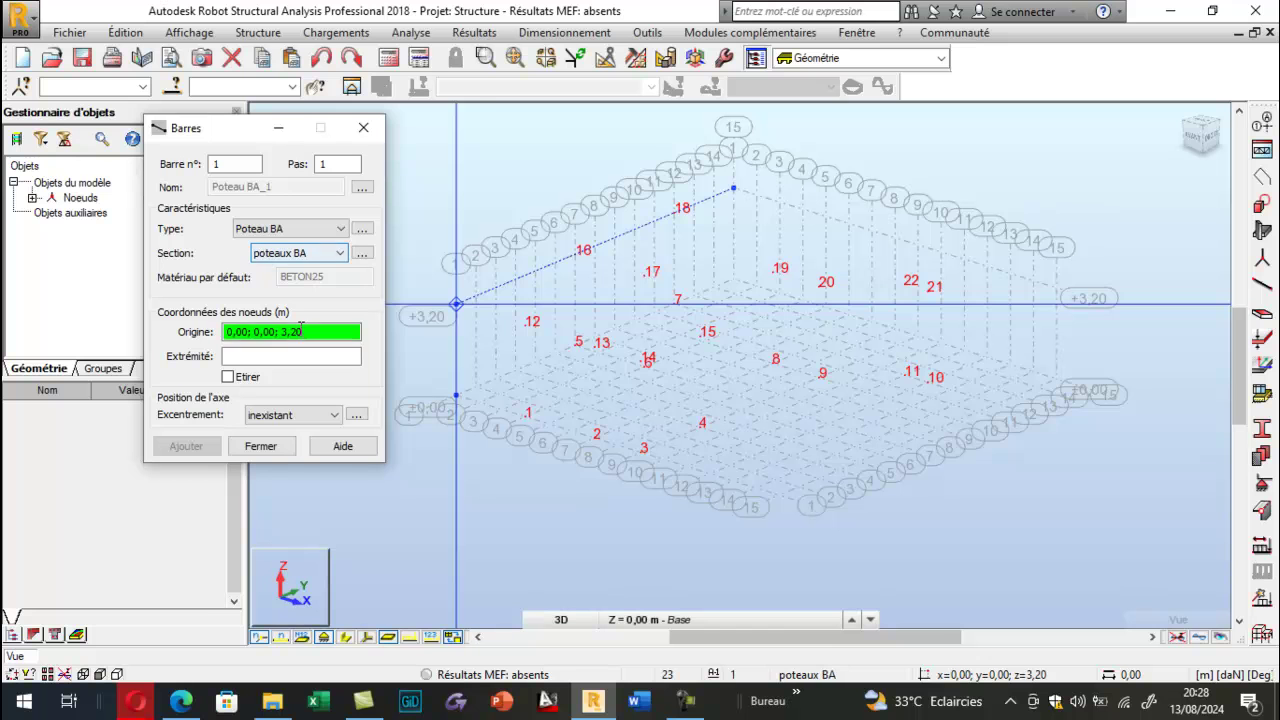
scroll(949, 354, up, 2)
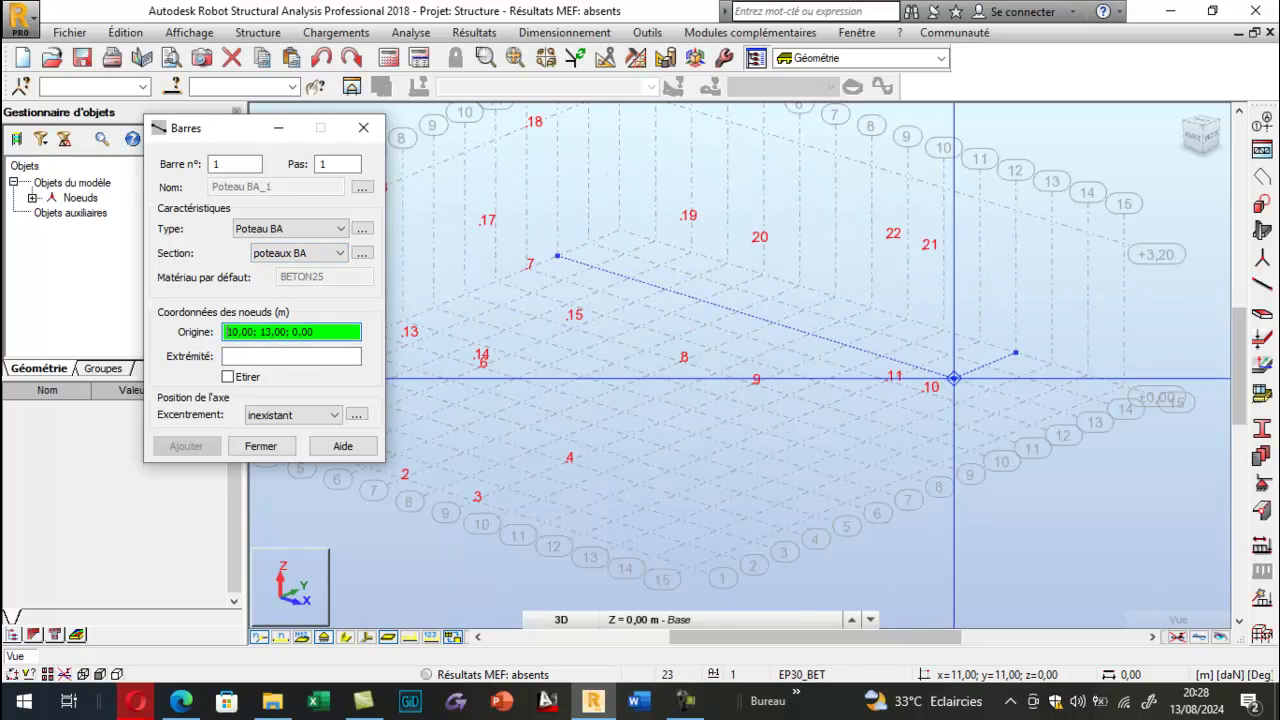
click(924, 389)
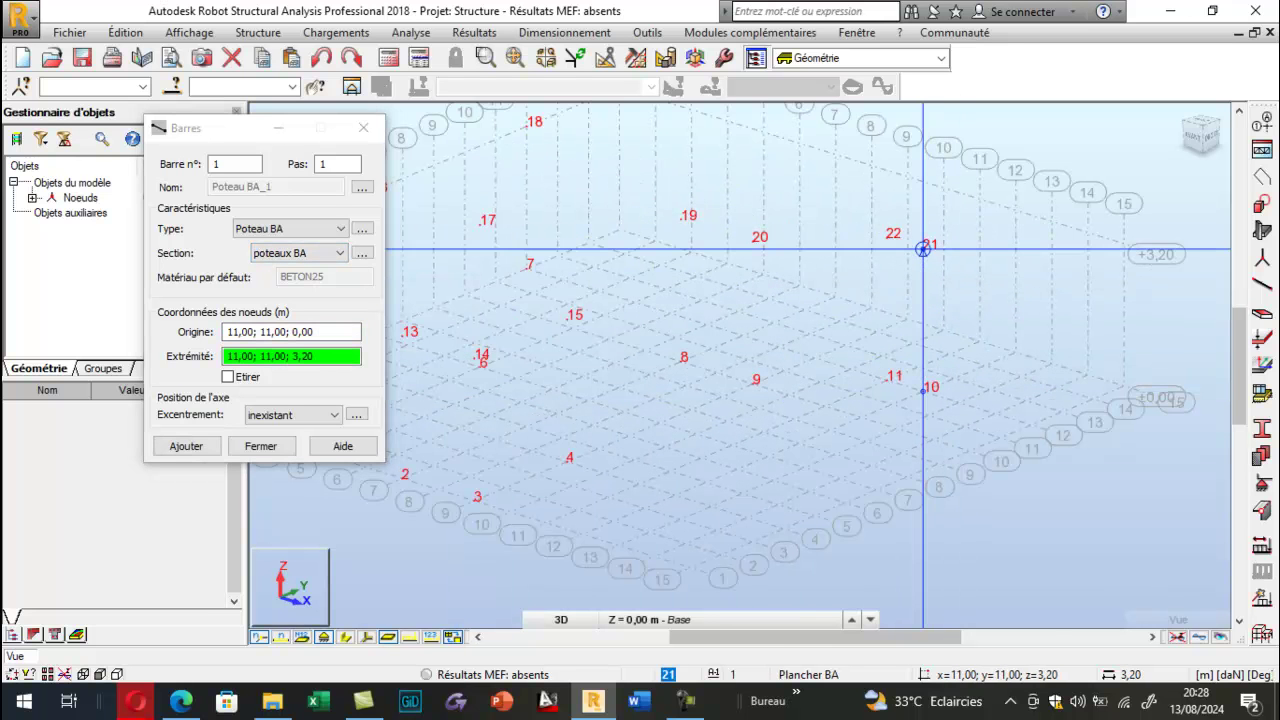
click(924, 250)
click(361, 131)
click(346, 638)
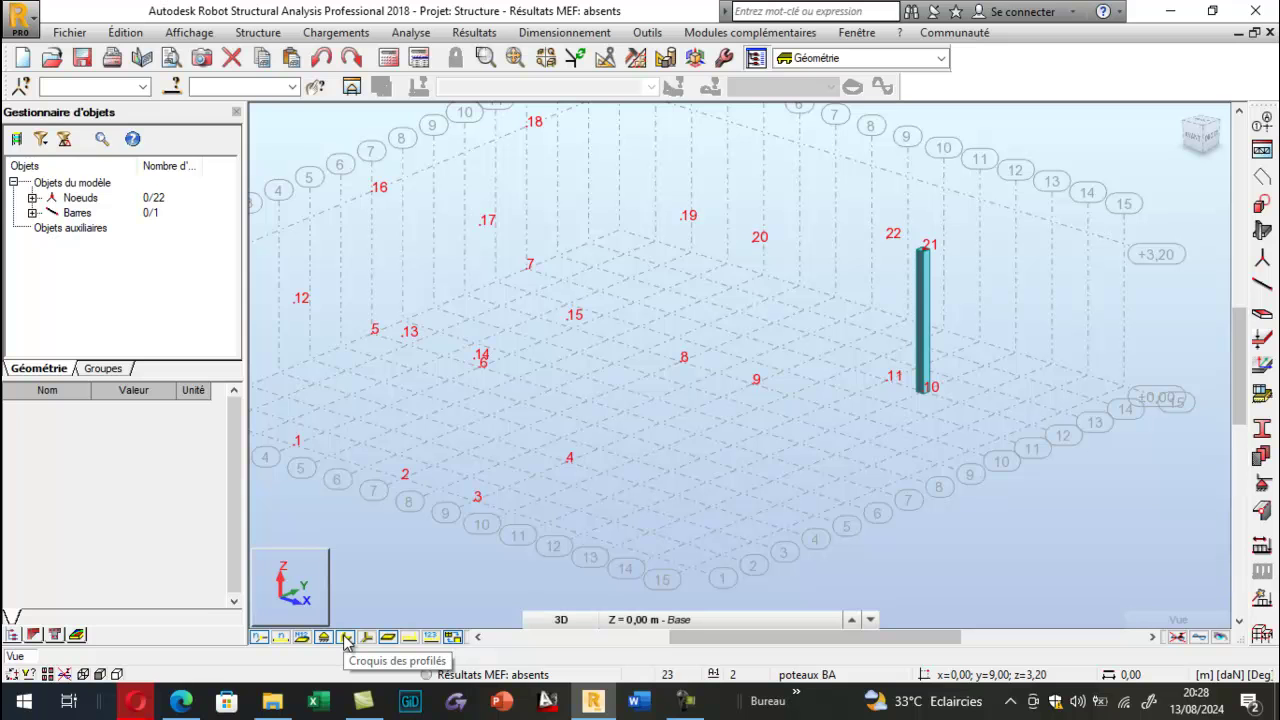
Turn on the colour legend of the bar sections (Profilés - légende par couleurs) and hide the section sketches.
right_click(185, 134)
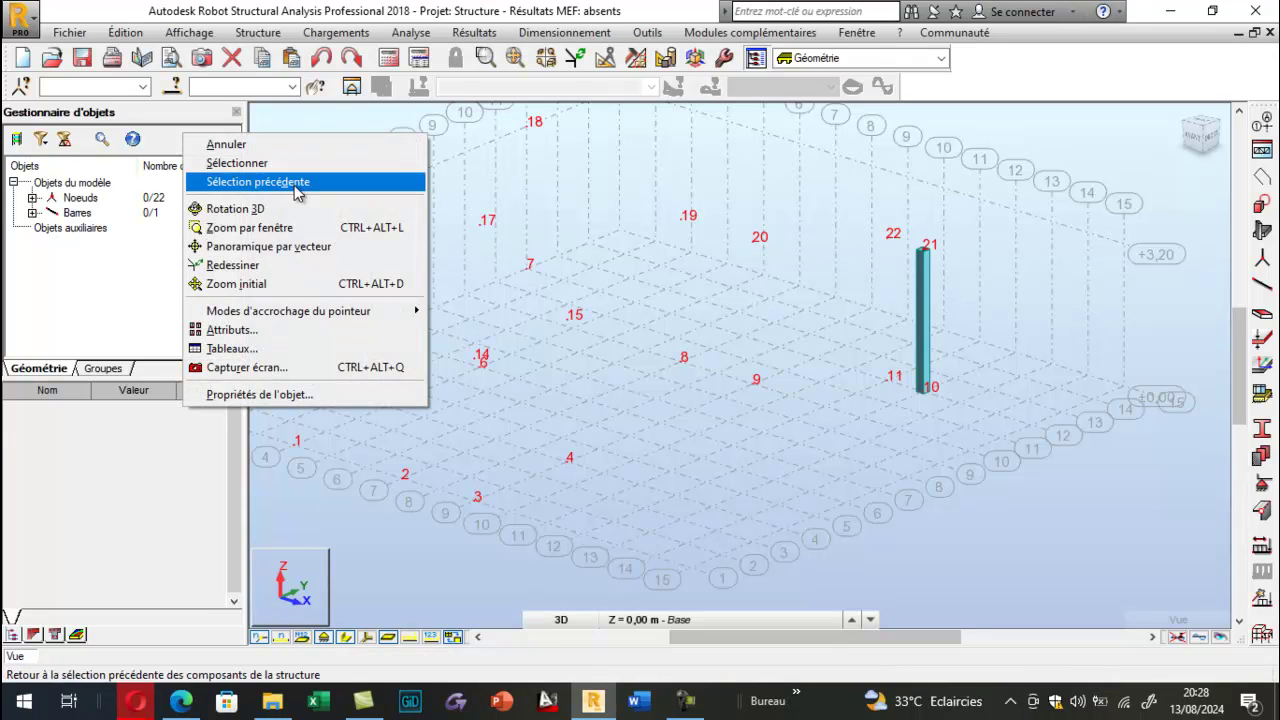
click(243, 333)
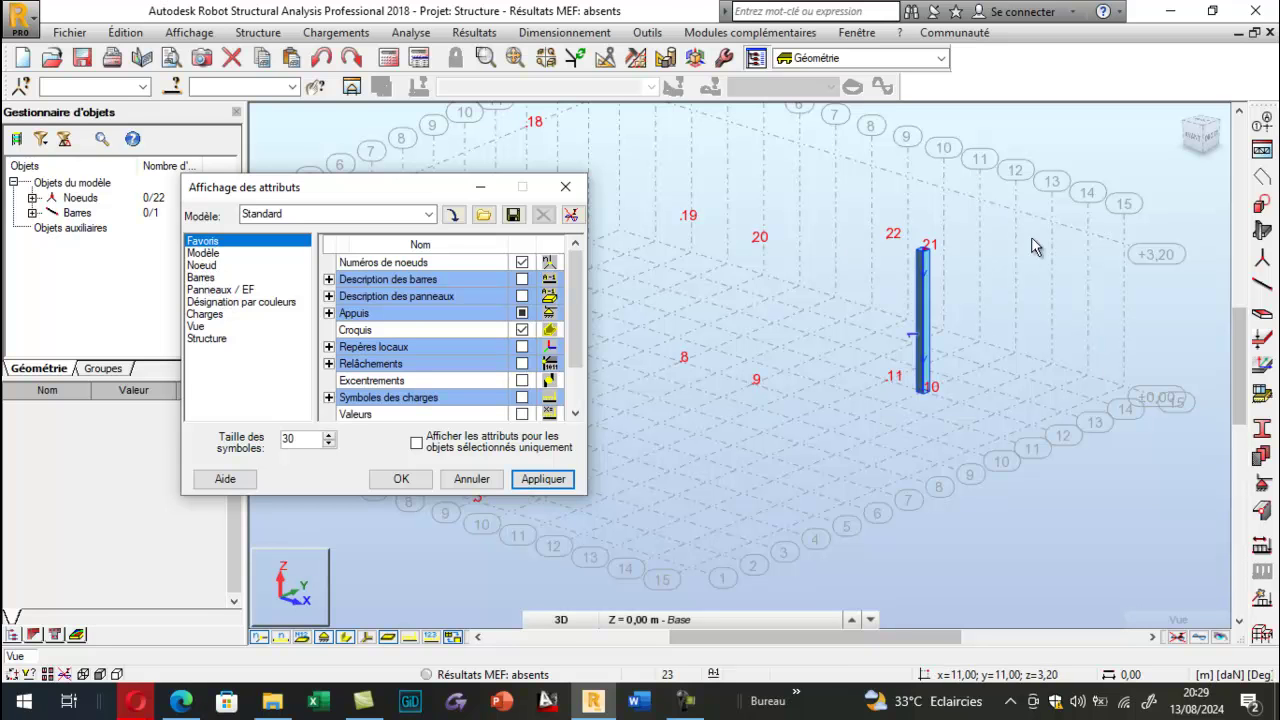
click(201, 280)
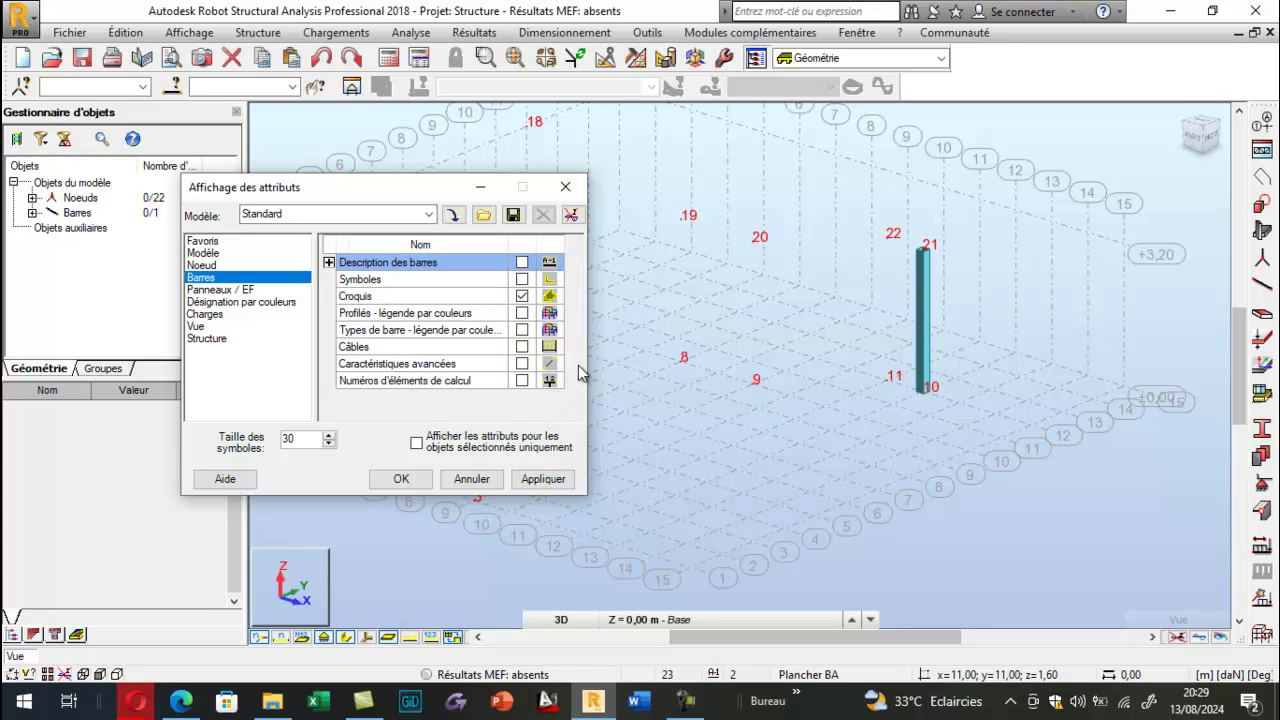
click(522, 313)
click(543, 479)
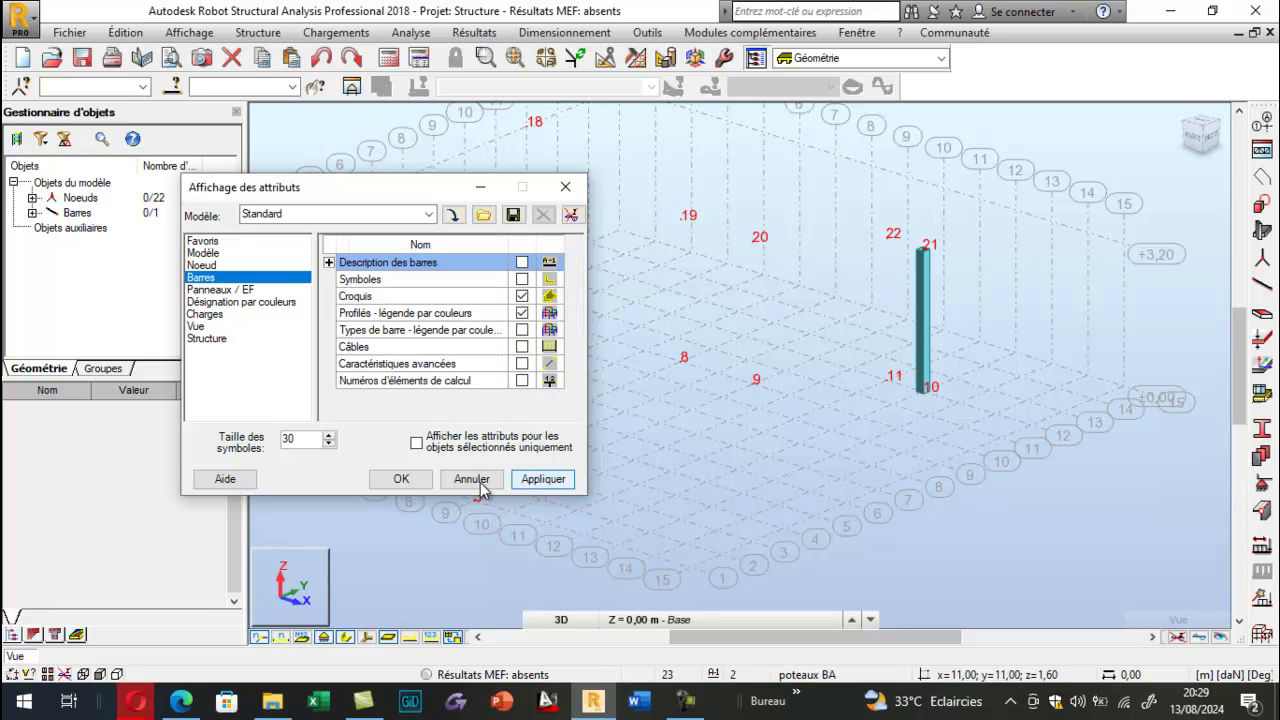
click(401, 479)
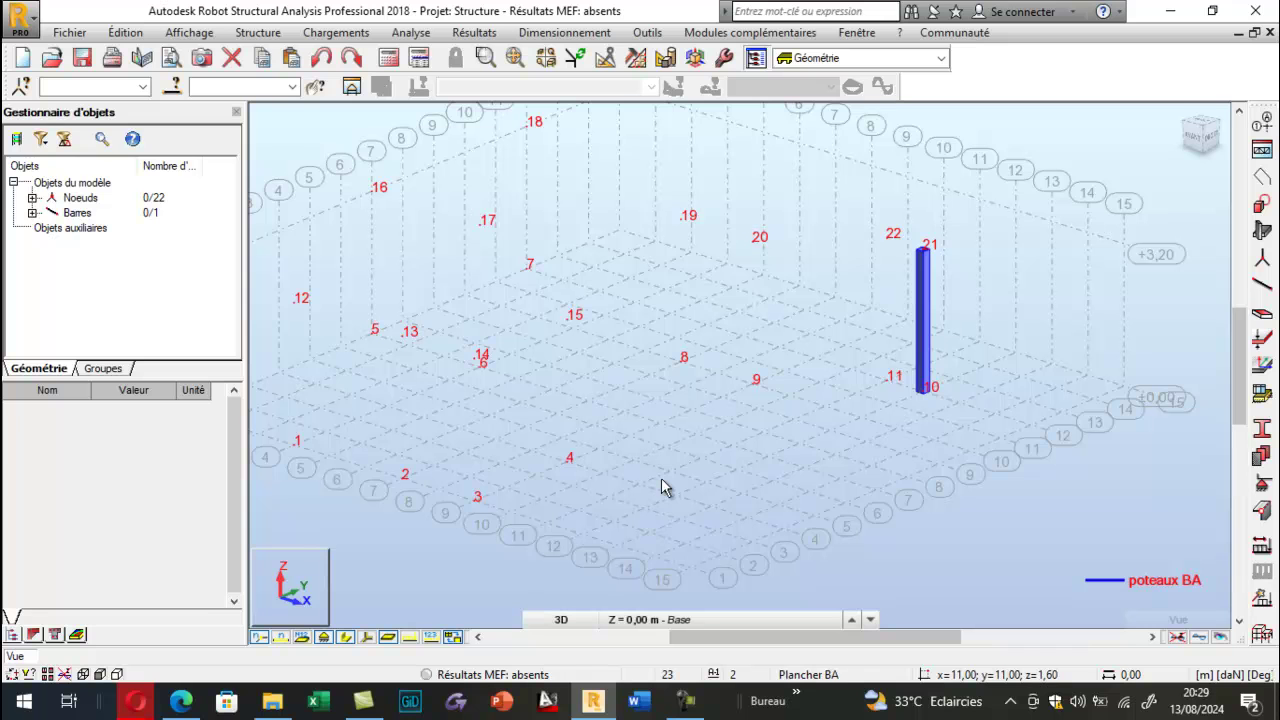
click(341, 640)
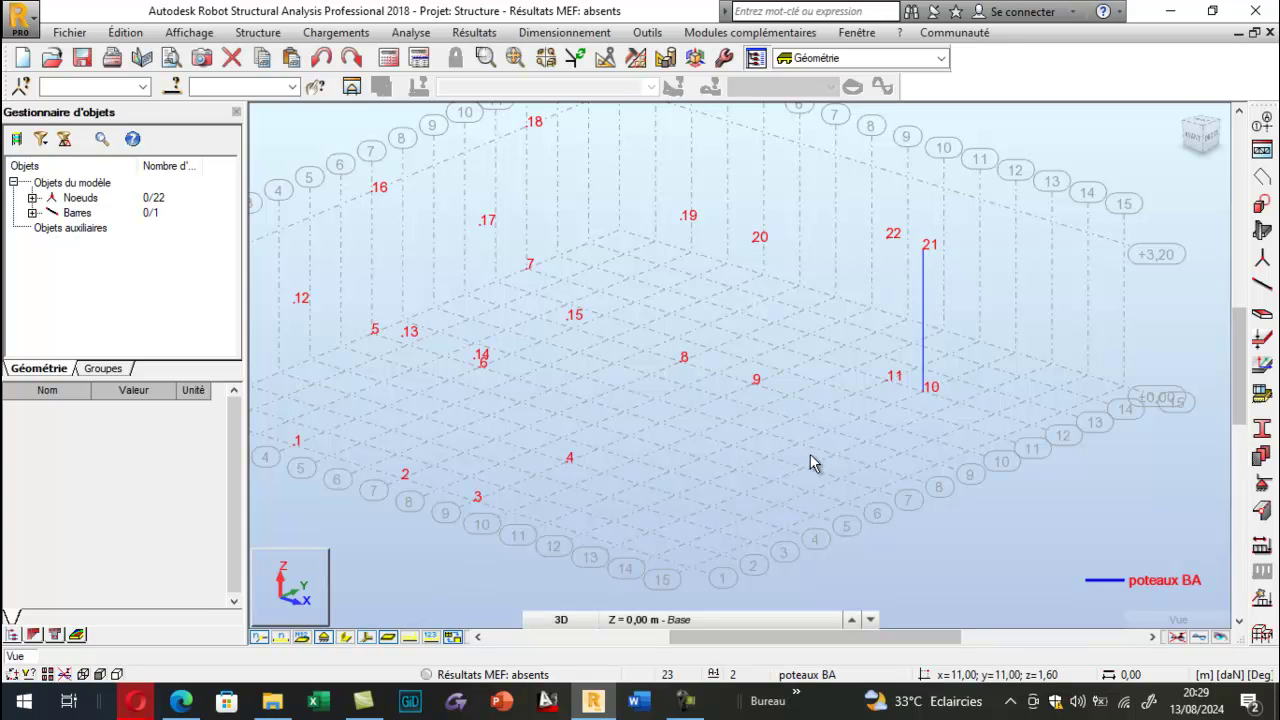
Place poteaux BA columns between nodes 11 and 22, 9 and 20, and 8 and 19.
click(1262, 286)
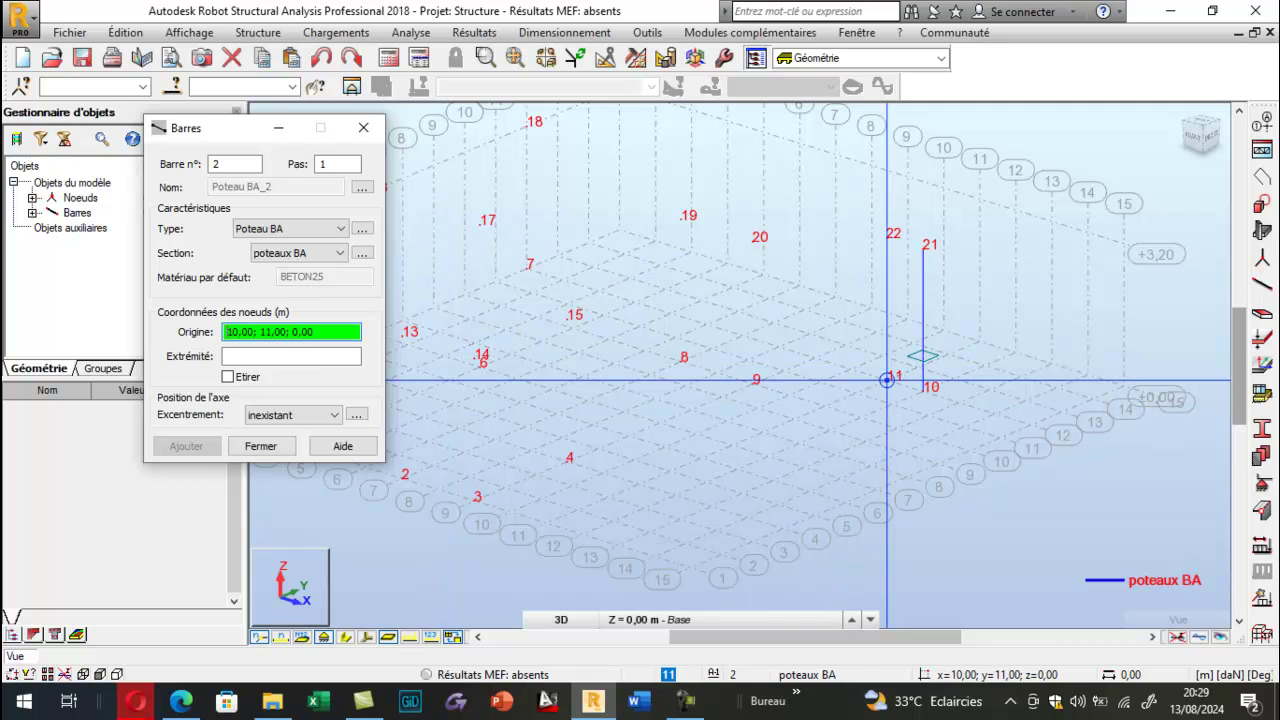
click(887, 378)
click(887, 237)
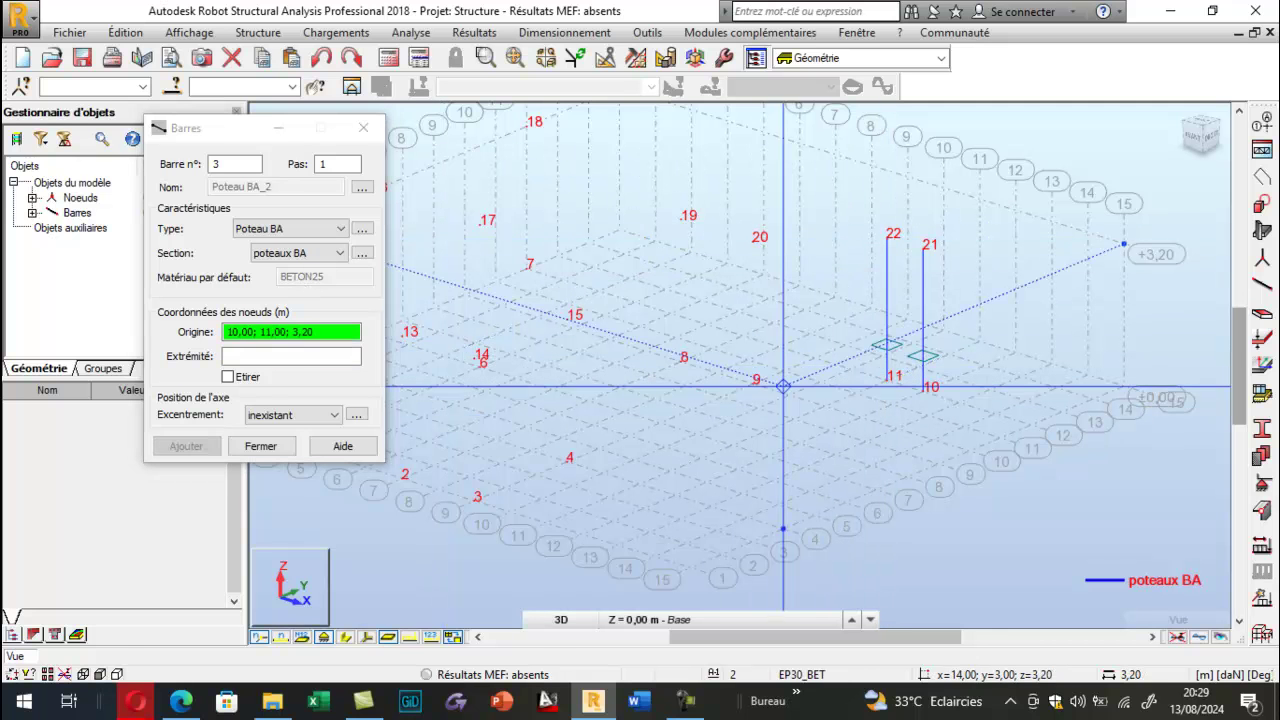
click(754, 381)
click(763, 274)
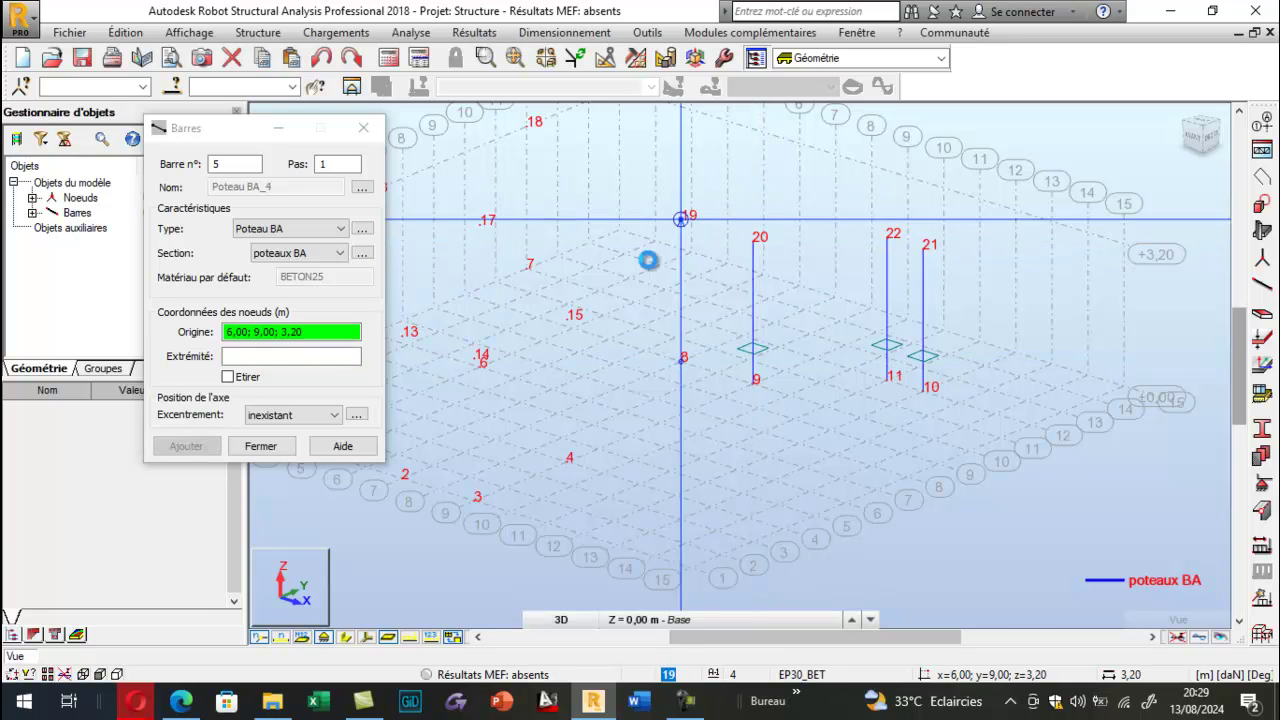
click(706, 274)
click(363, 127)
Copy the column standing on node 10 to node 4 with a translation.
drag(912, 219, 1014, 492)
click(125, 33)
mouse_move(193, 267)
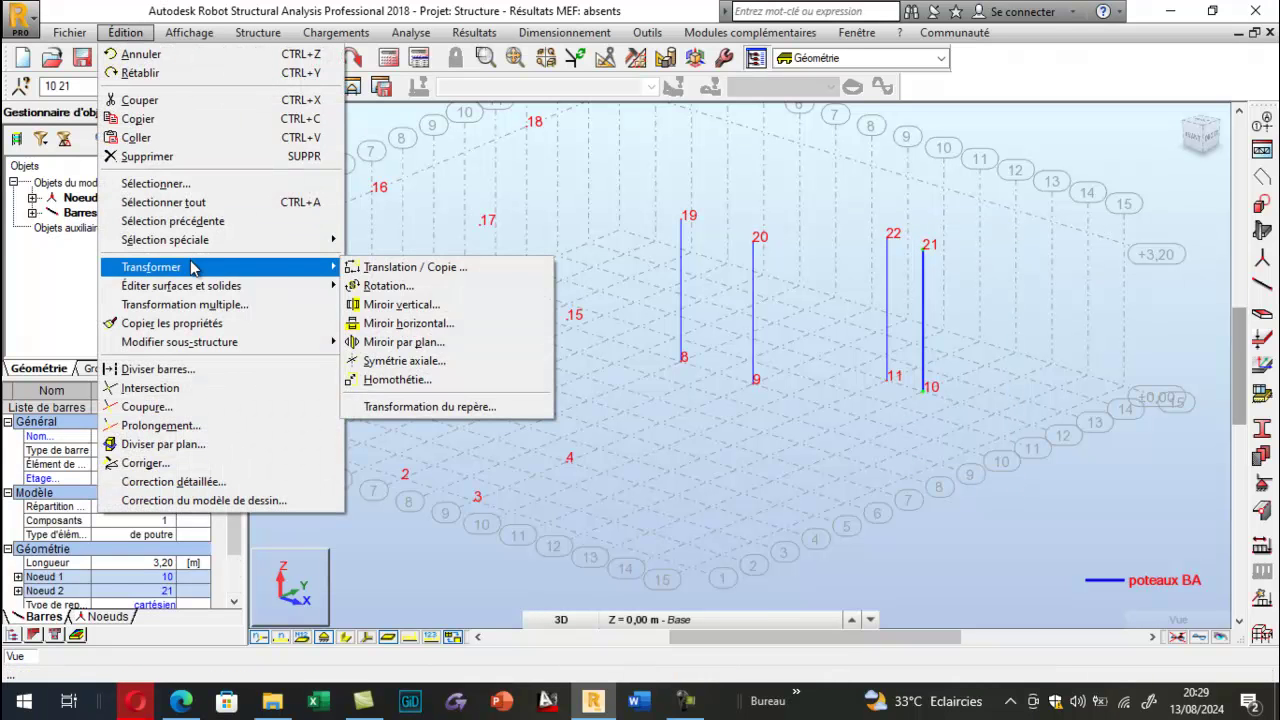
click(410, 267)
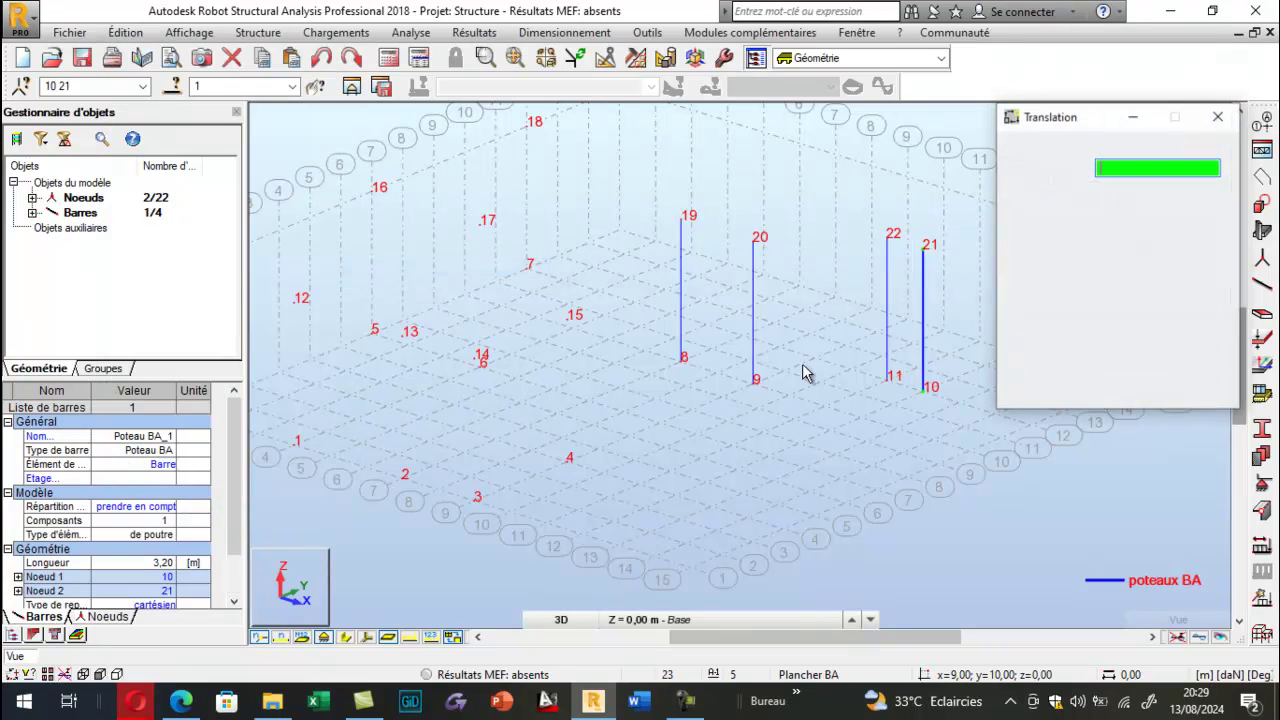
click(924, 393)
click(567, 460)
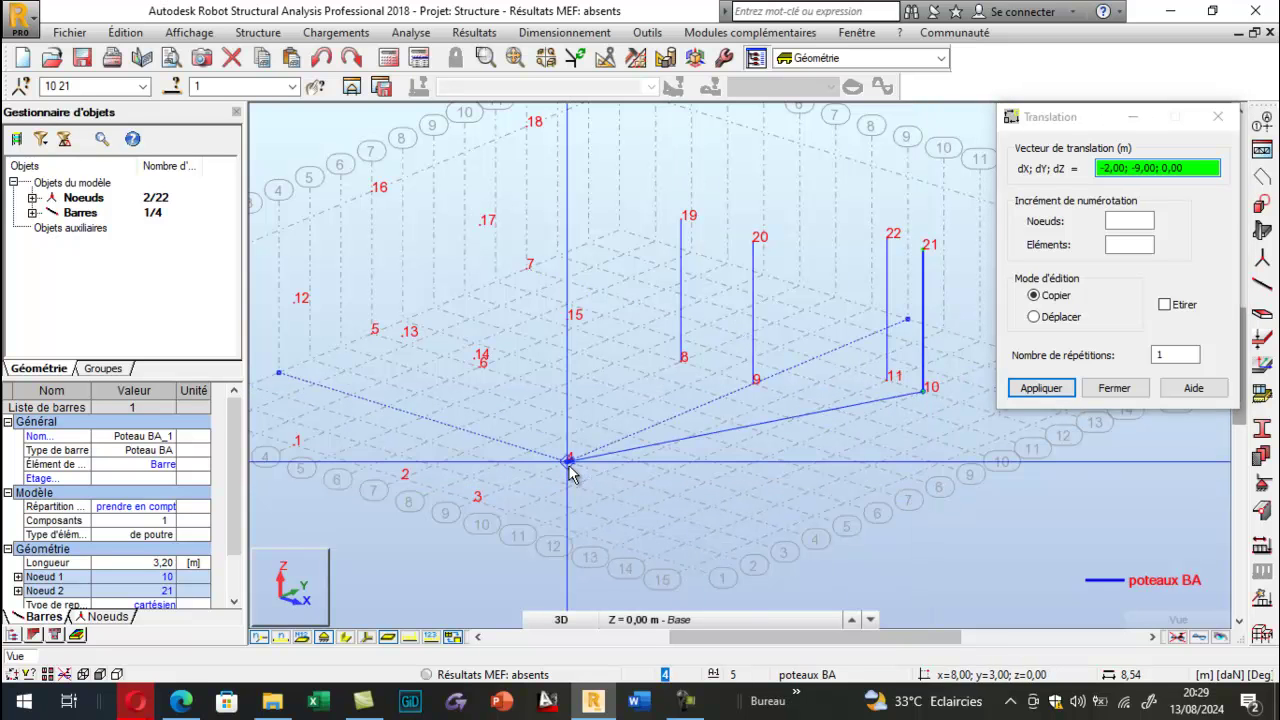
Copy the column by translation onto nodes 3, 2 and 1 along the front edge of the grid.
click(477, 498)
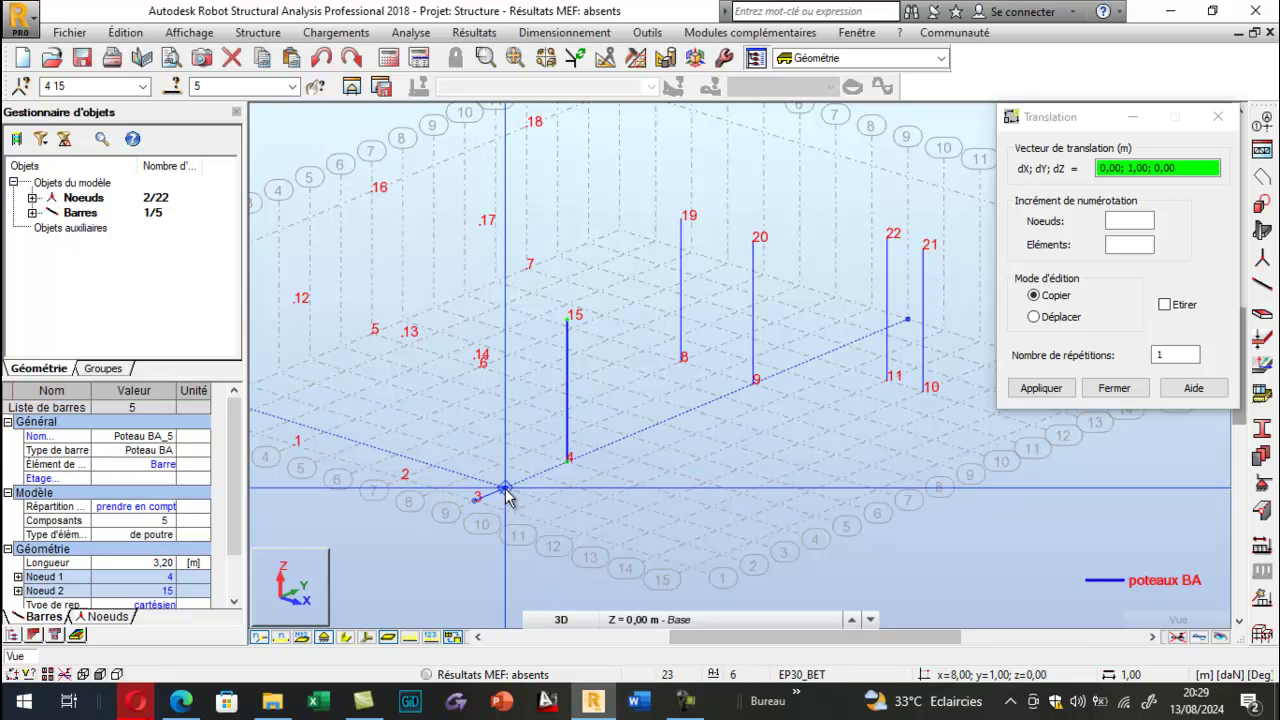
click(477, 499)
click(402, 481)
click(296, 446)
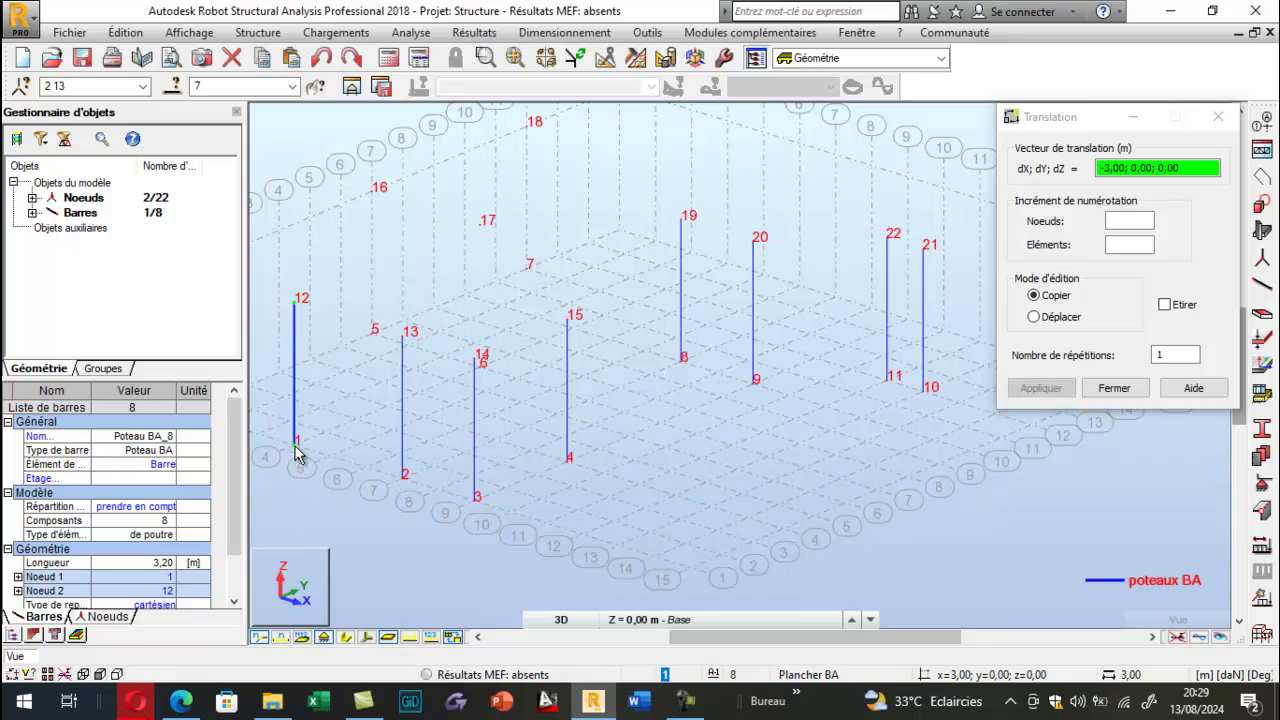
Copy the column by translation onto nodes 5, 7 and 6, and finish the translation command.
click(372, 334)
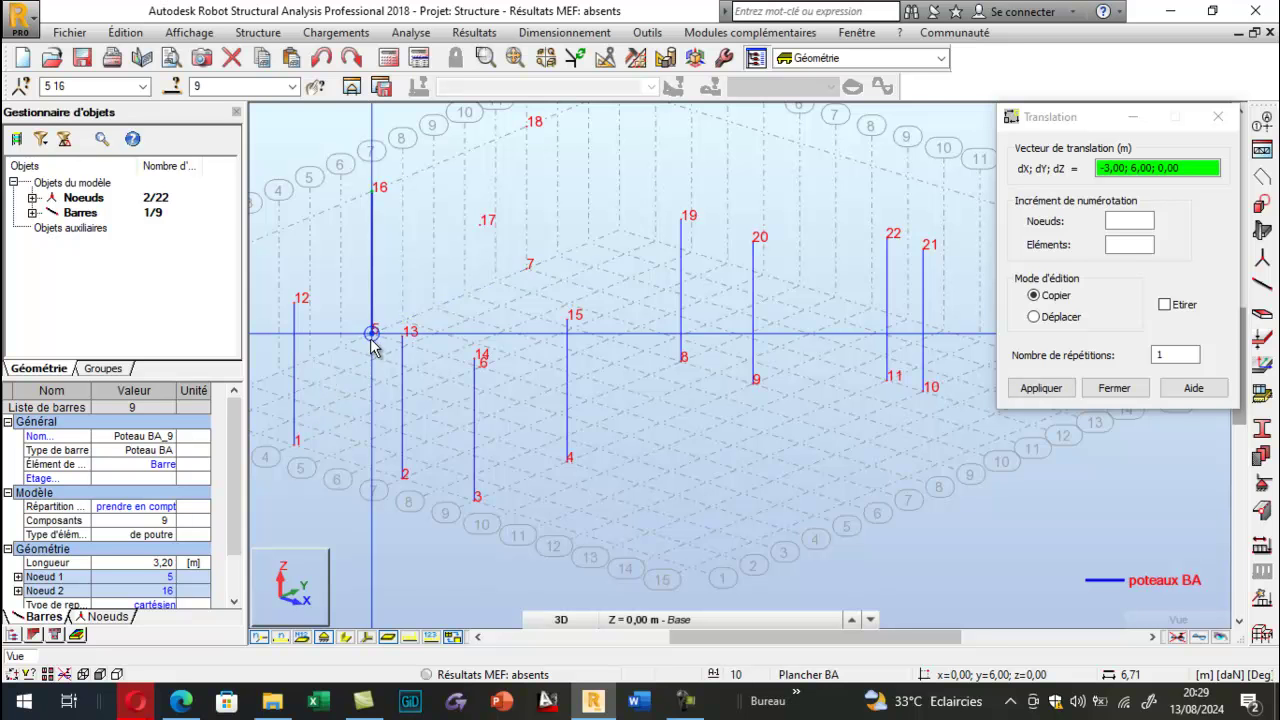
scroll(372, 336, up, 5)
click(364, 357)
scroll(440, 445, down, 5)
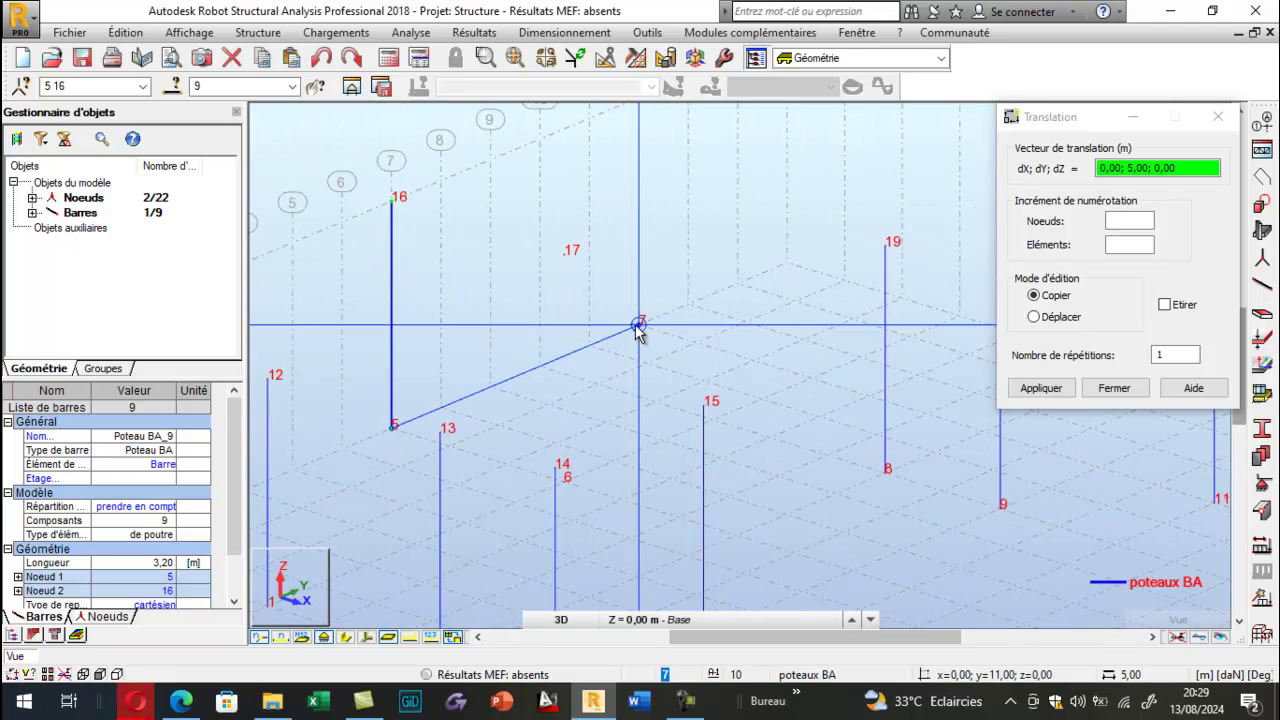
click(637, 325)
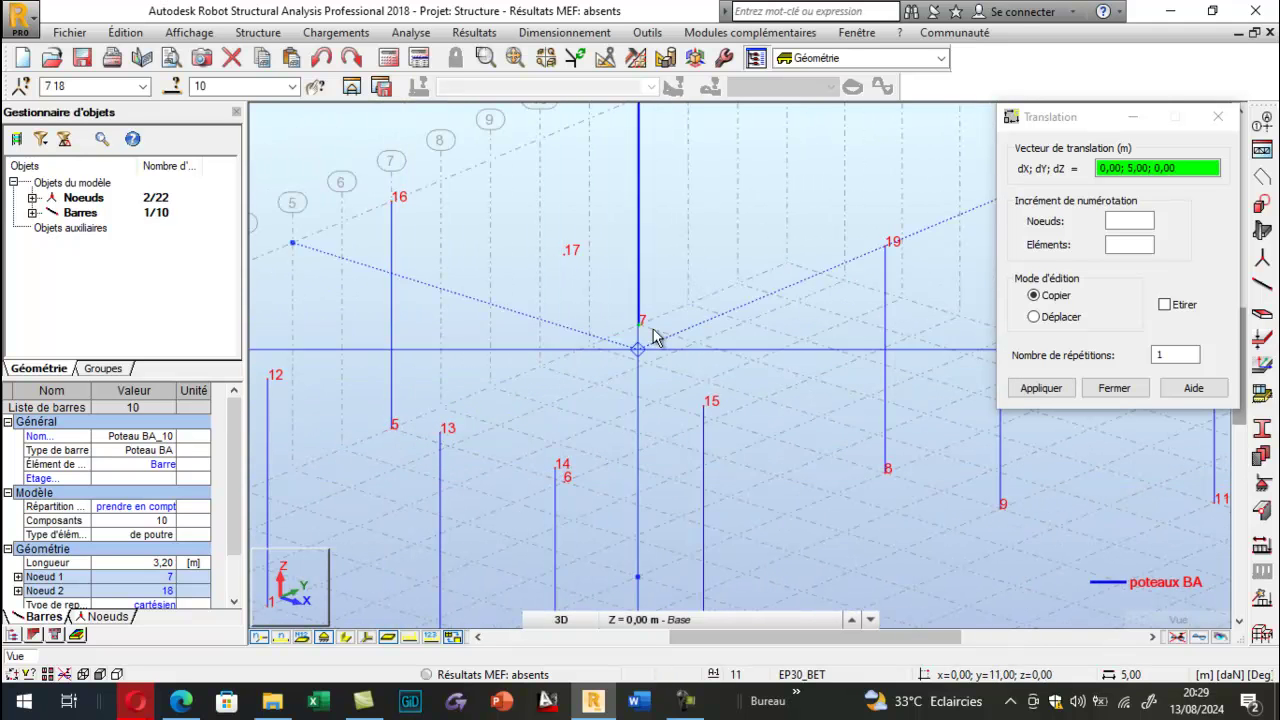
click(638, 323)
click(565, 481)
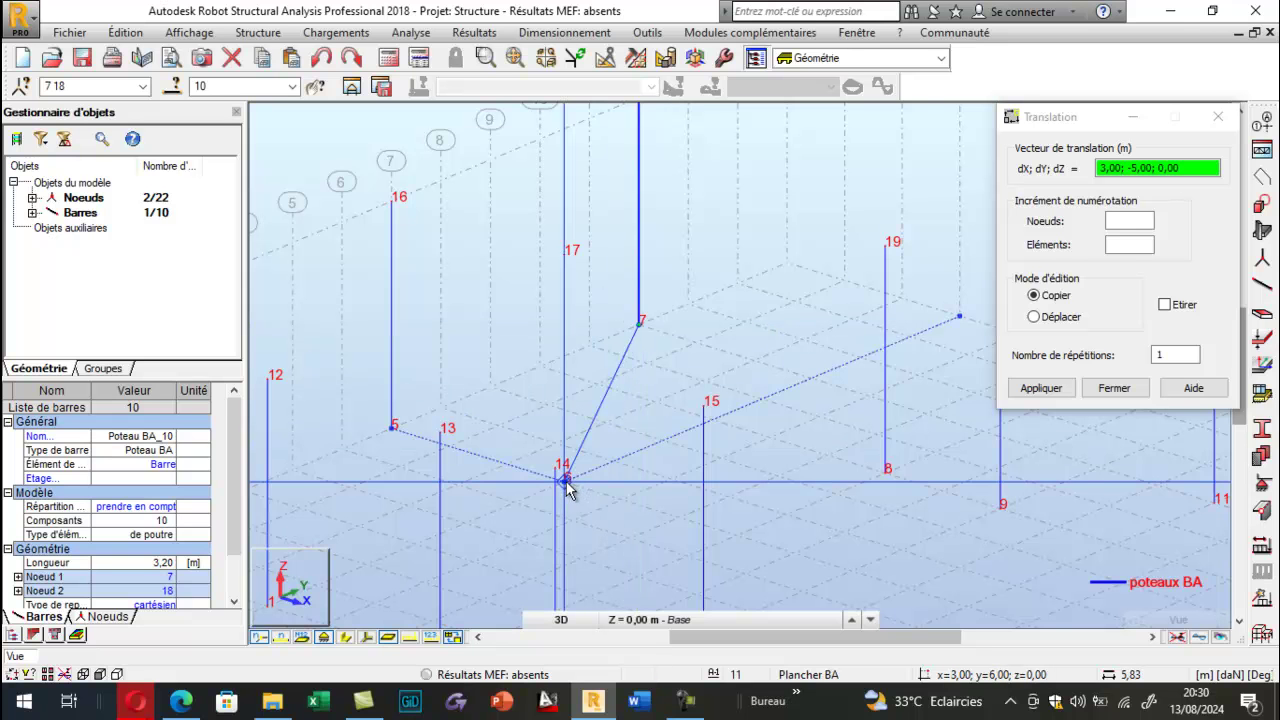
scroll(577, 337, down, 5)
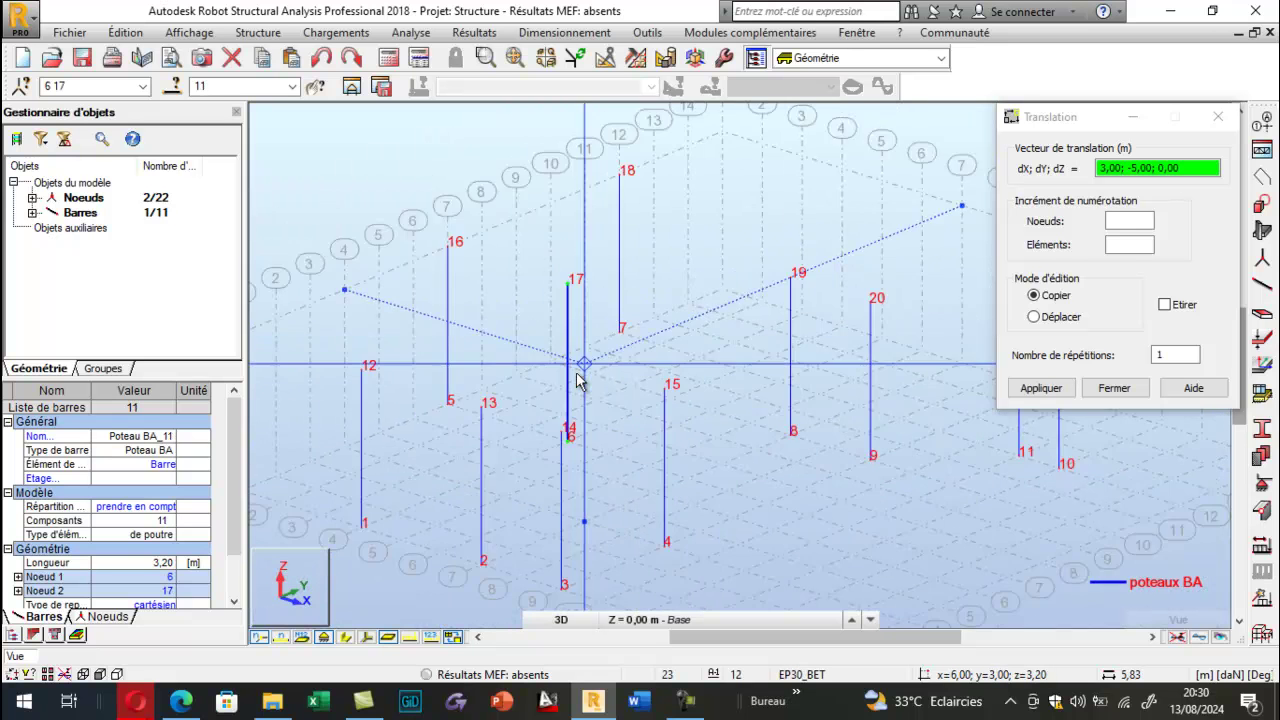
click(661, 325)
click(1217, 126)
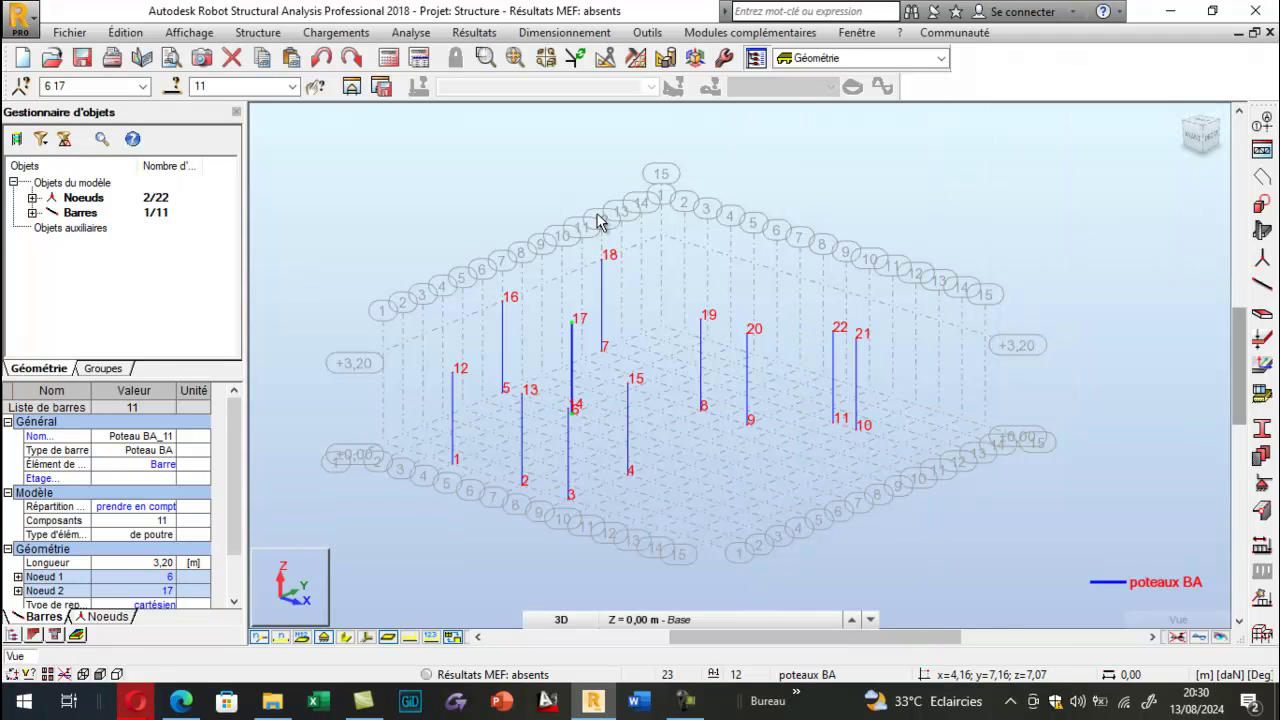
Clear the selection, rotate the 3D view to inspect the columns from the front, and hide the node numbers.
click(452, 196)
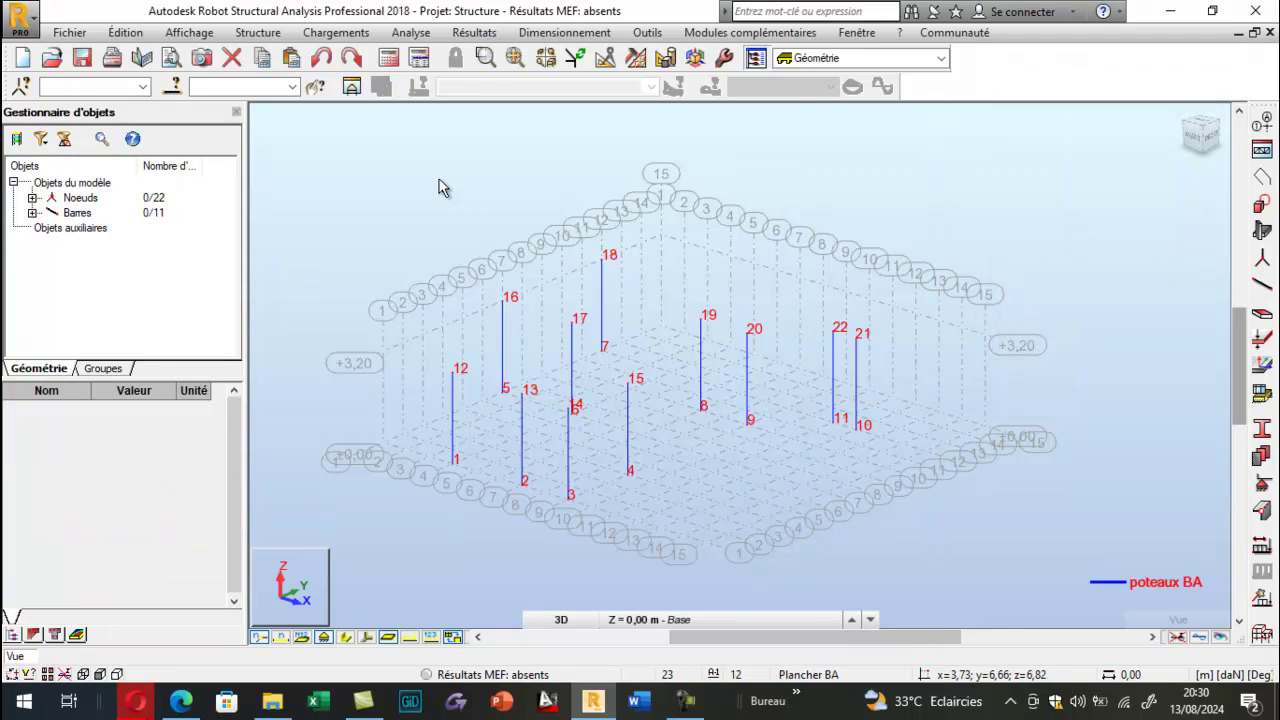
right_click(412, 190)
click(345, 253)
mouse_move(369, 309)
mouse_down()
mouse_move(474, 377)
mouse_move(449, 414)
mouse_move(451, 380)
mouse_up()
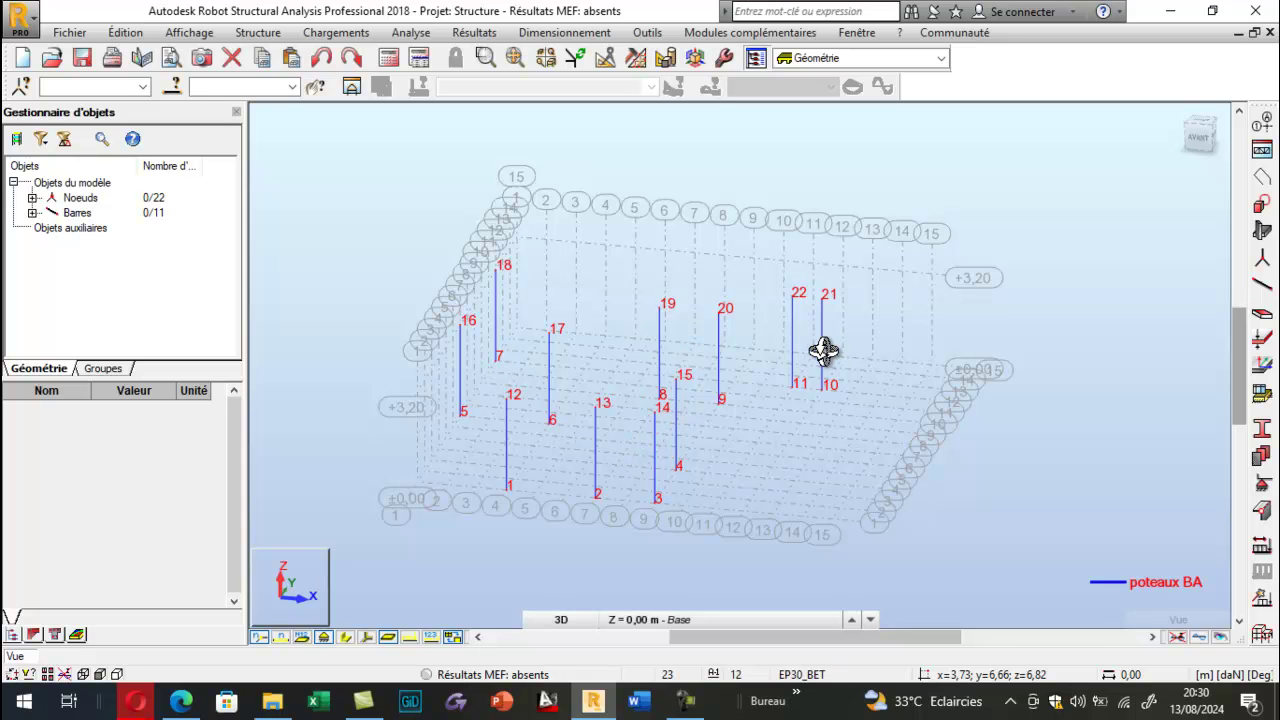
drag(754, 434, 760, 449)
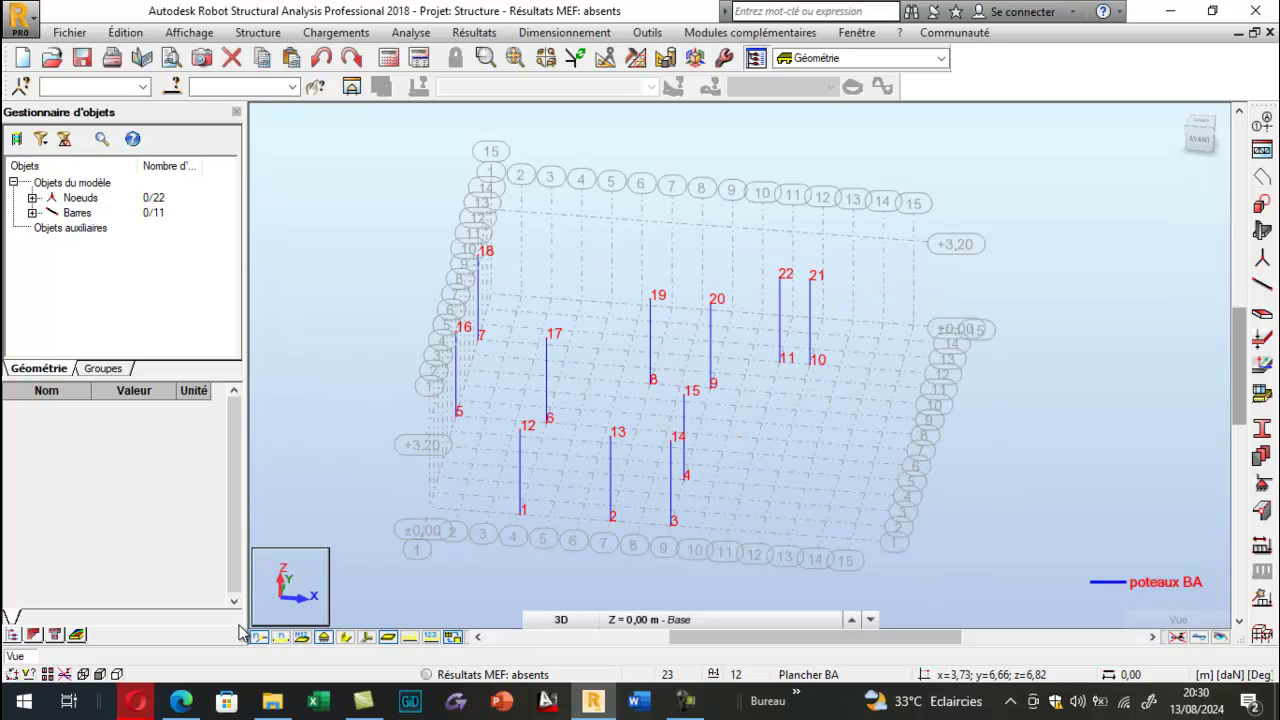
click(259, 637)
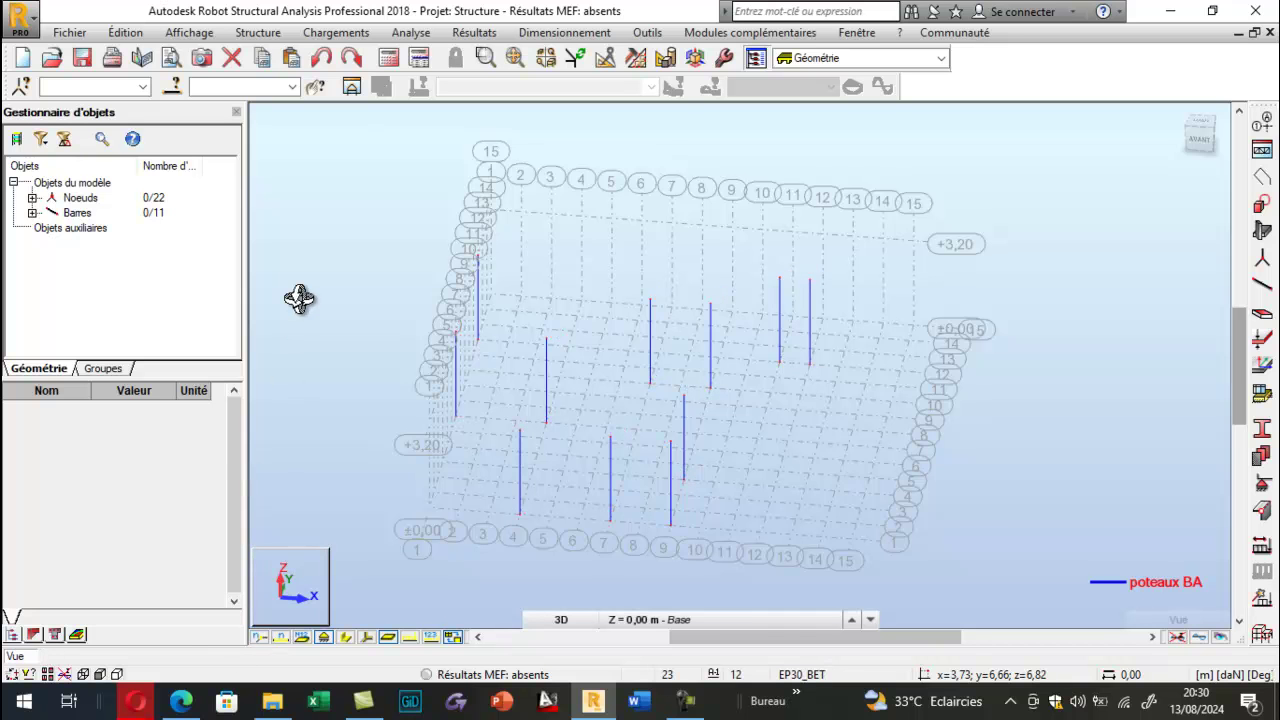
Open the nodal supports and choose the fixed support type Encastrement for the column bases.
drag(298, 298, 269, 260)
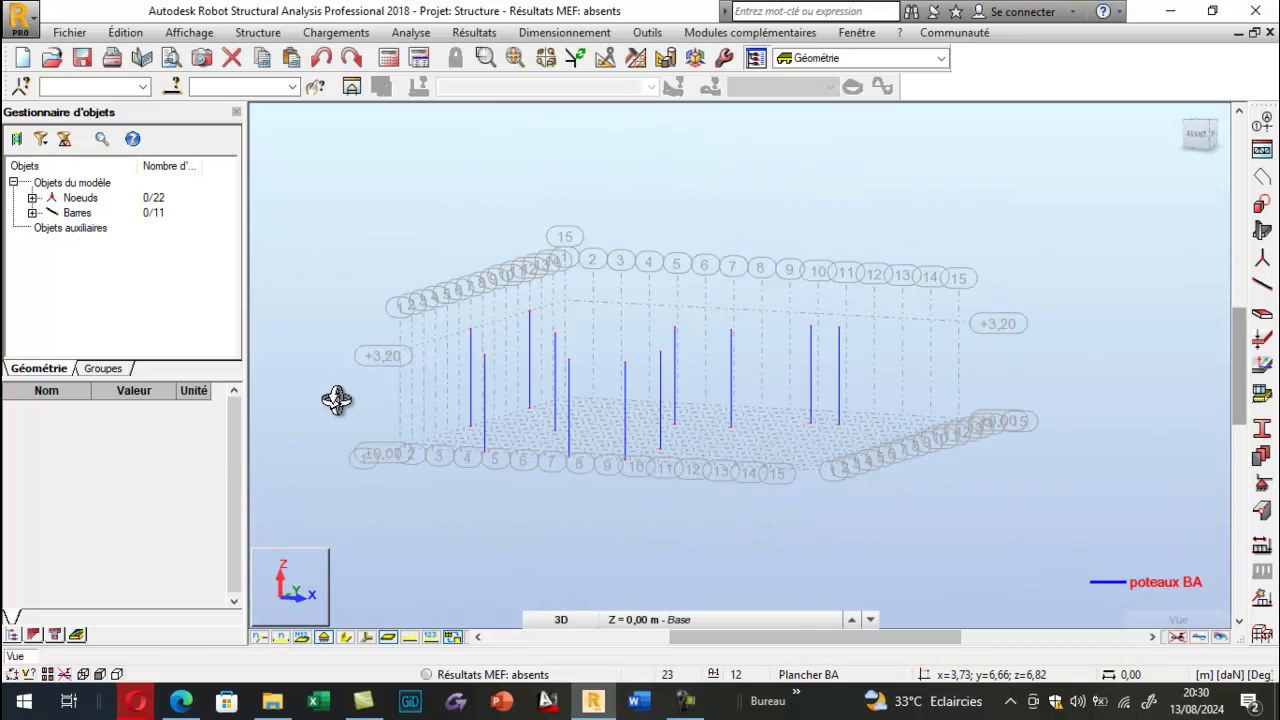
drag(338, 406, 346, 436)
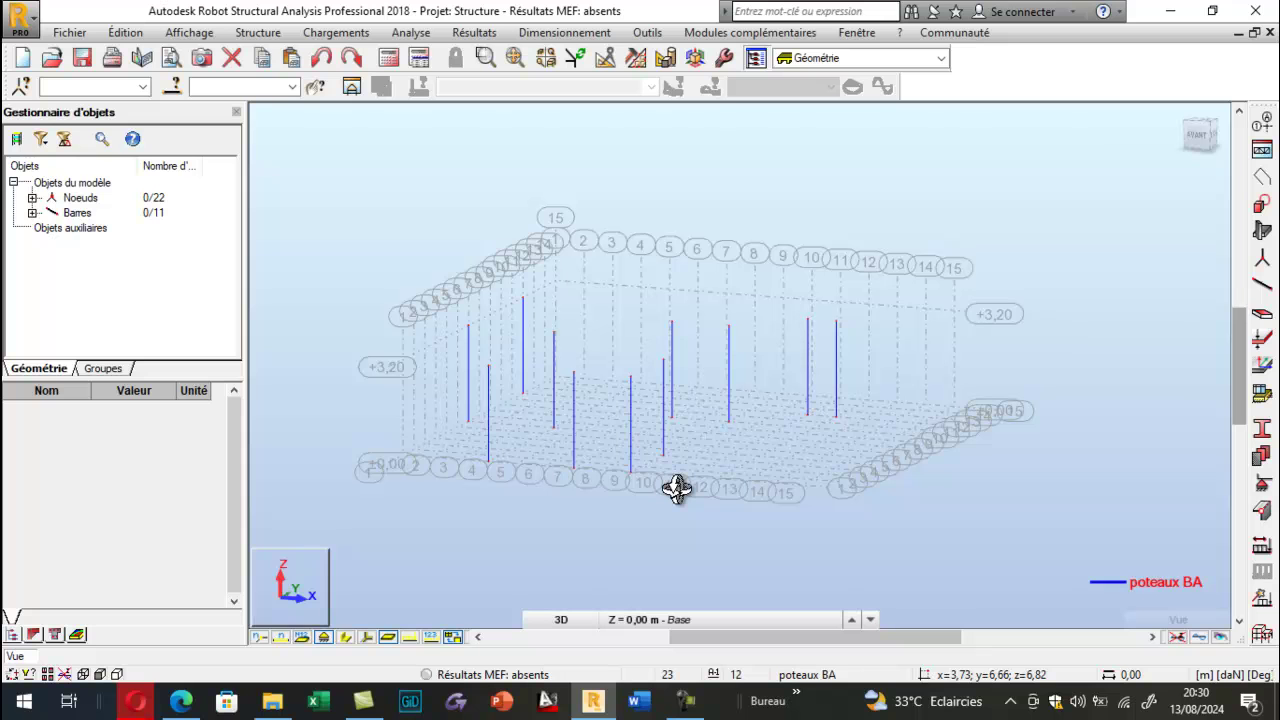
click(1263, 484)
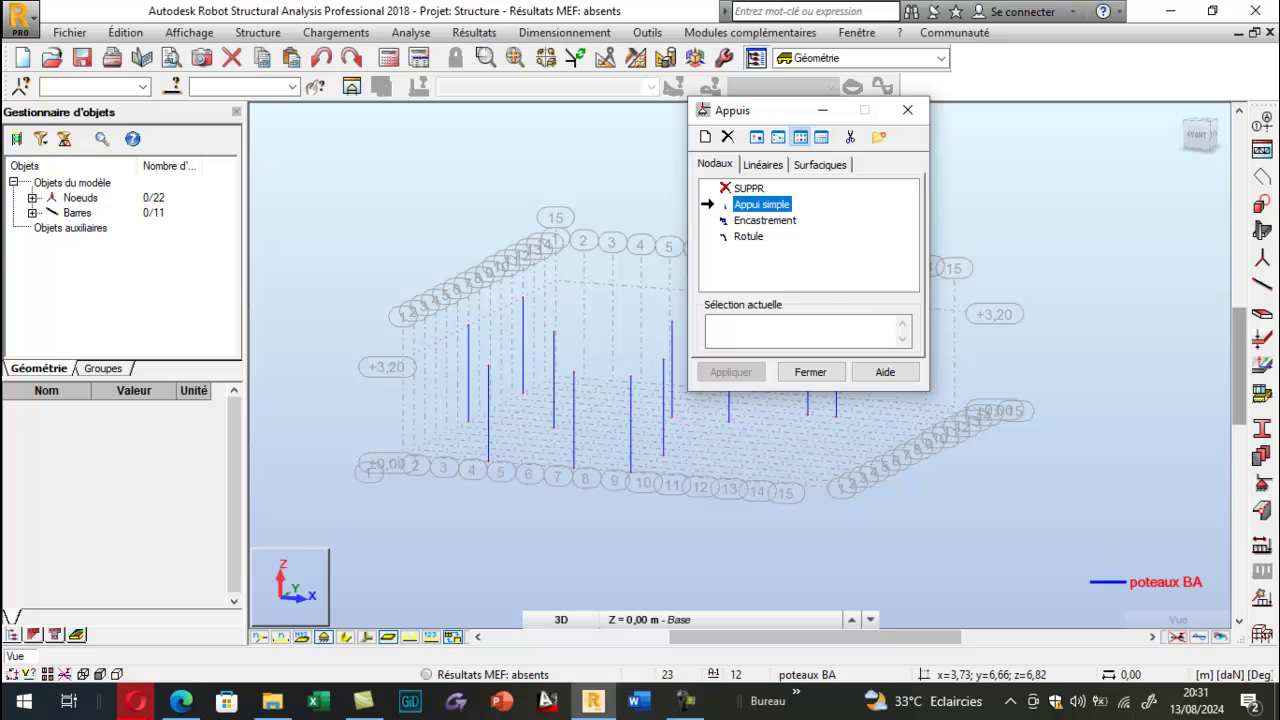
click(765, 220)
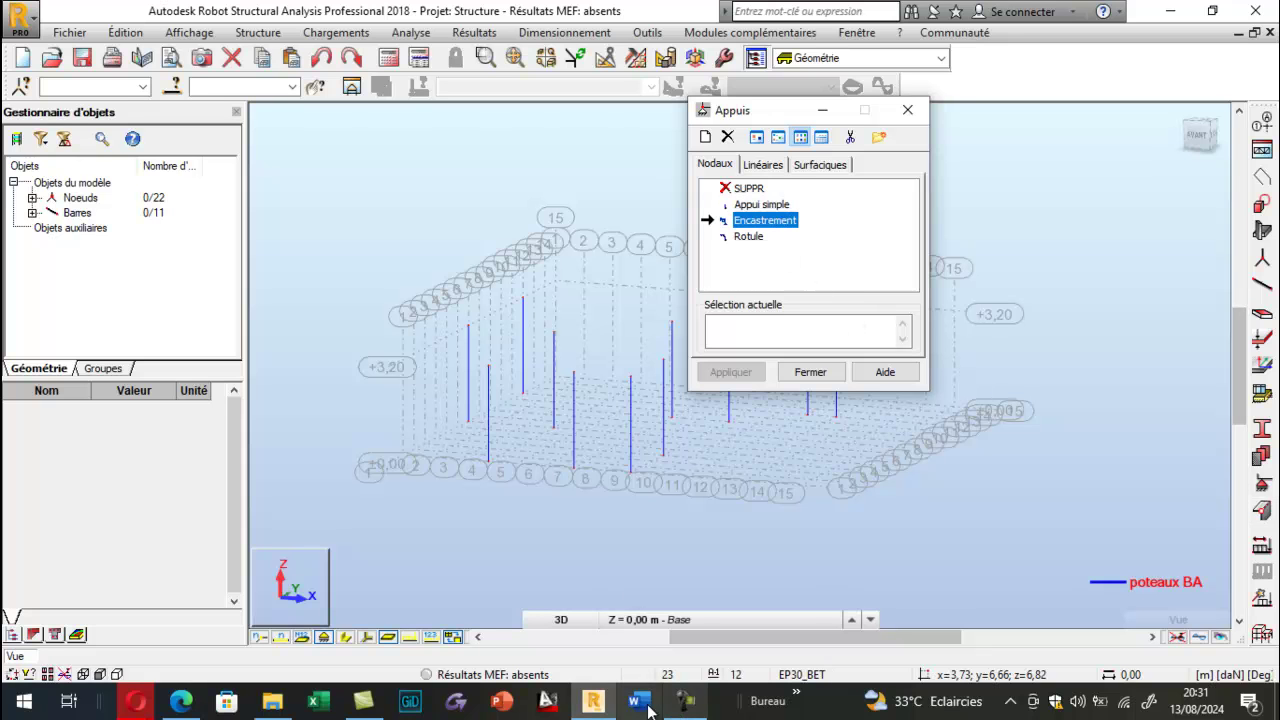
Launch Paint and widen the blank canvas to 1252 × 558 px.
click(34, 704)
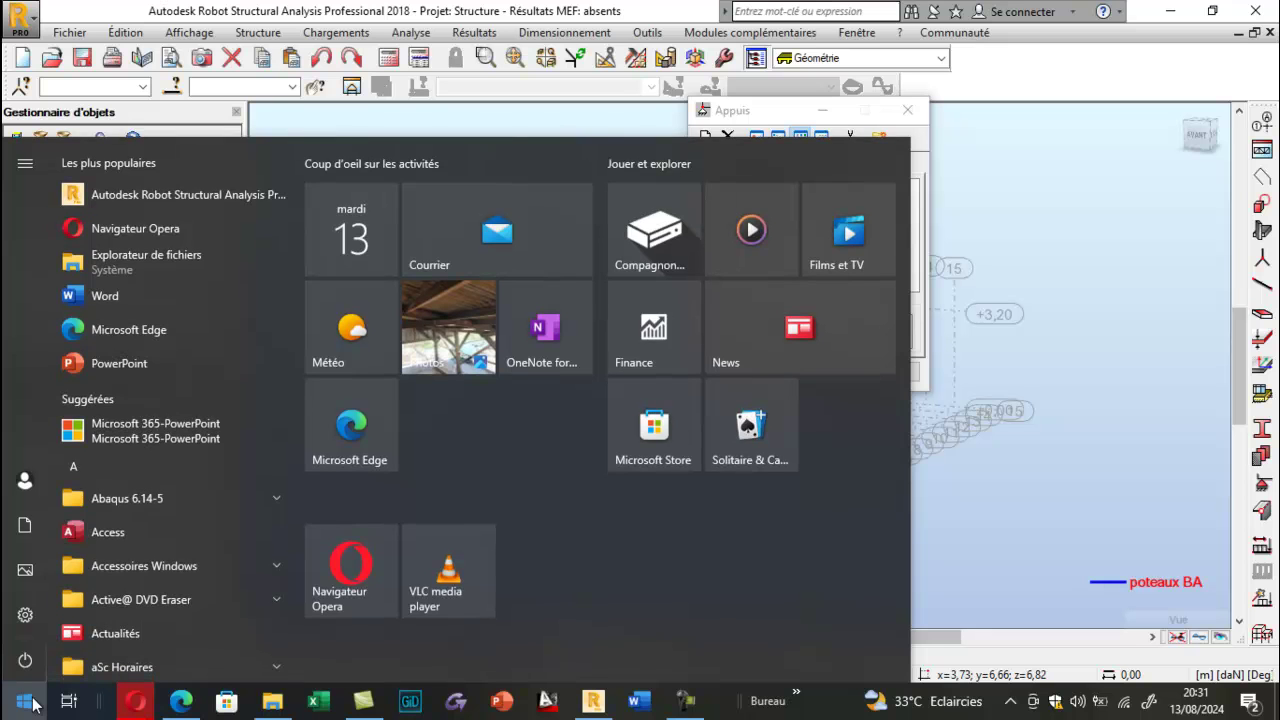
text(paint)
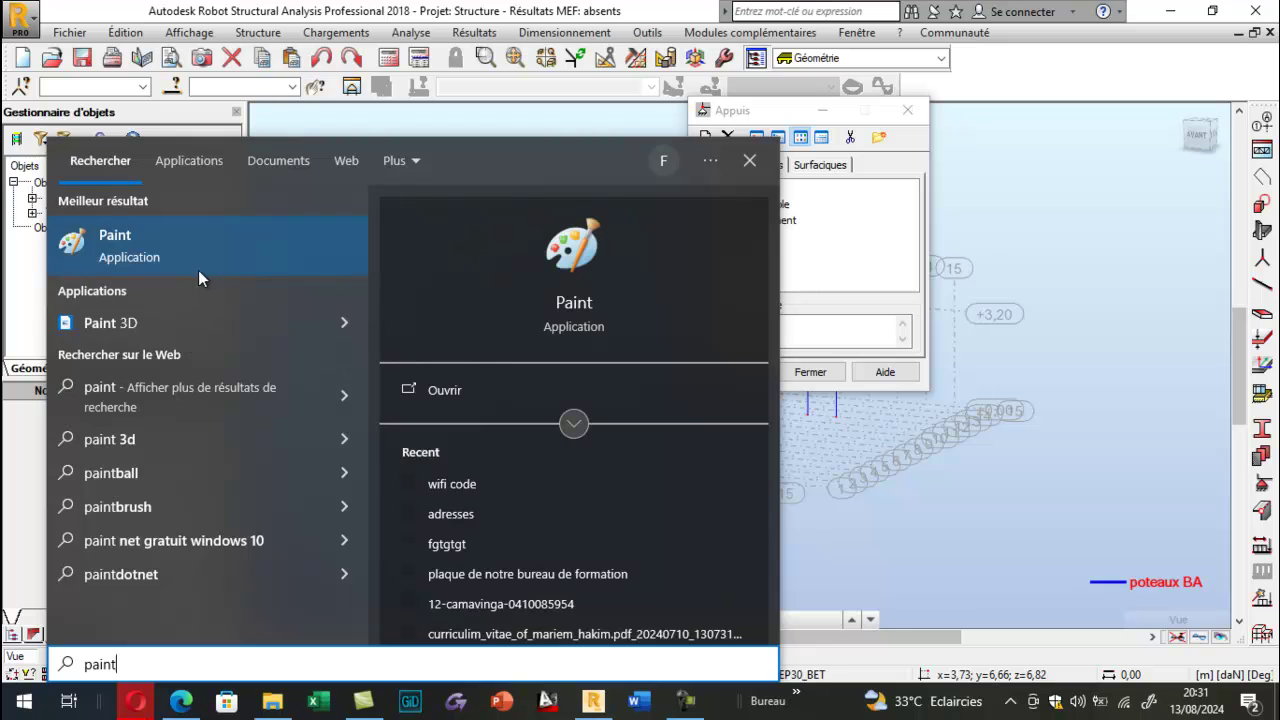
click(149, 237)
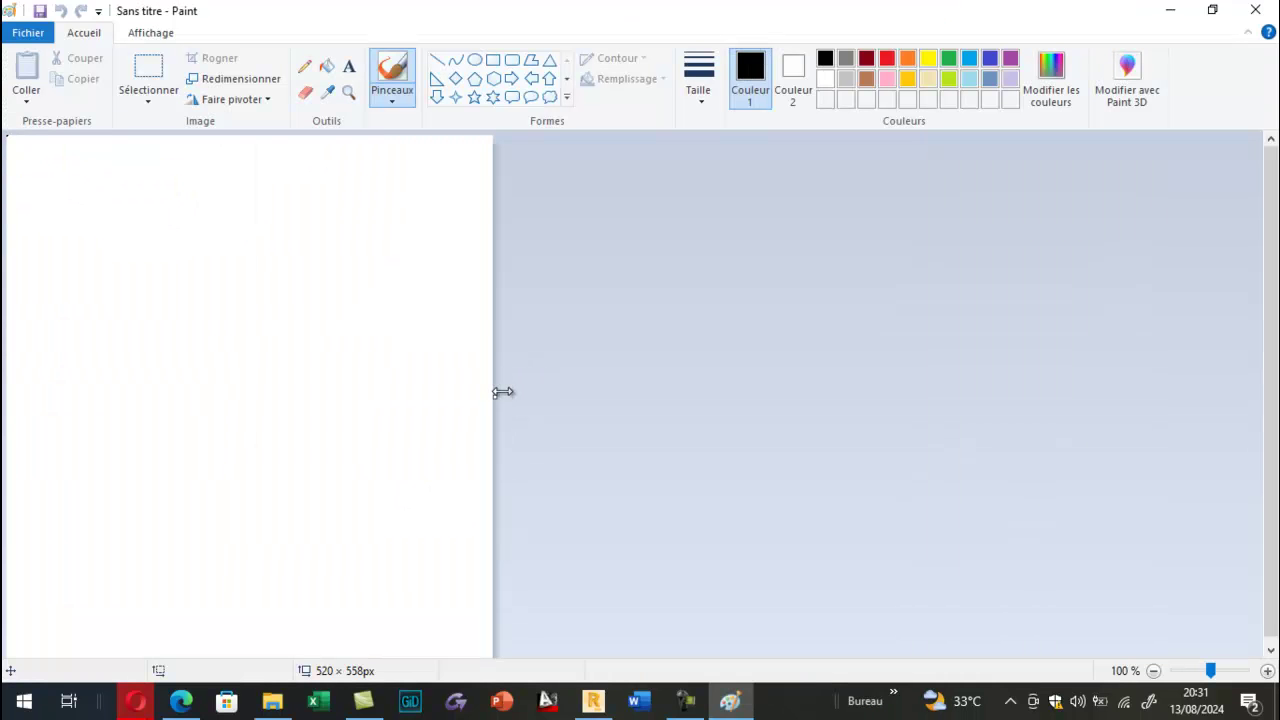
drag(494, 393, 1178, 376)
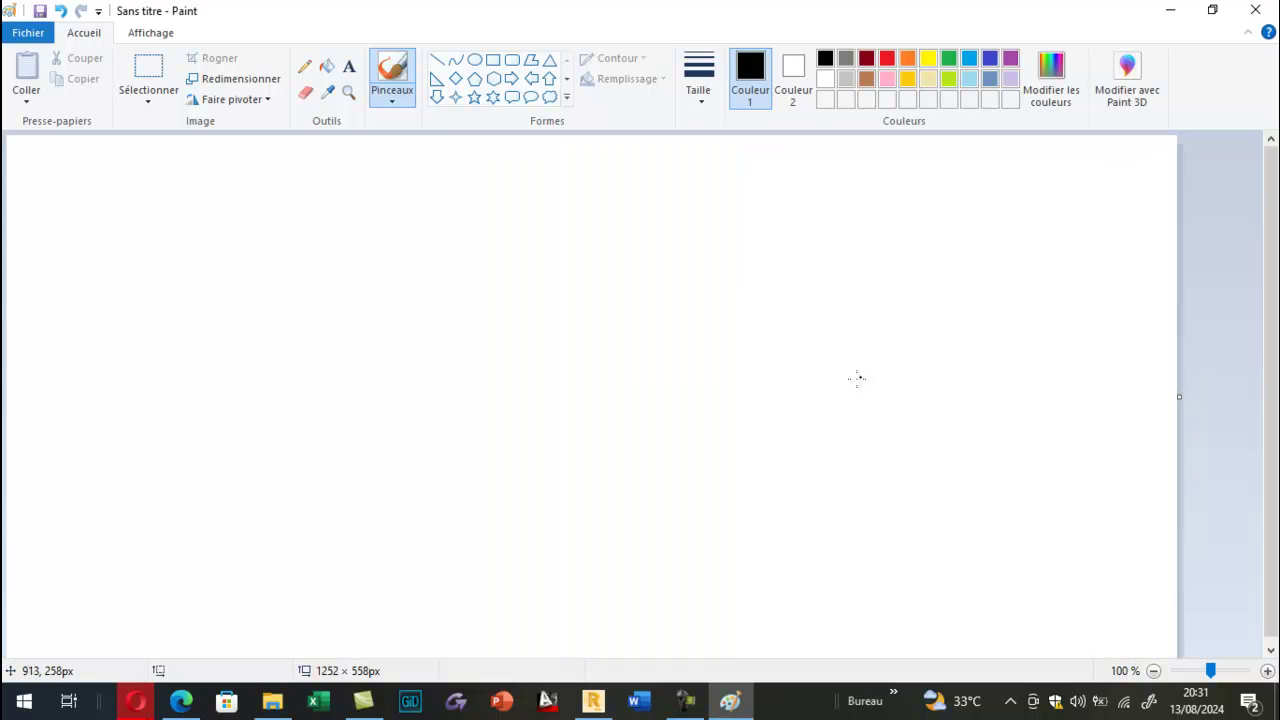
Sketch in thick black pencil a column standing on a wide footing, with two bent reinforcement bars running down into the footing.
click(305, 66)
click(698, 75)
click(723, 243)
drag(497, 180, 510, 488)
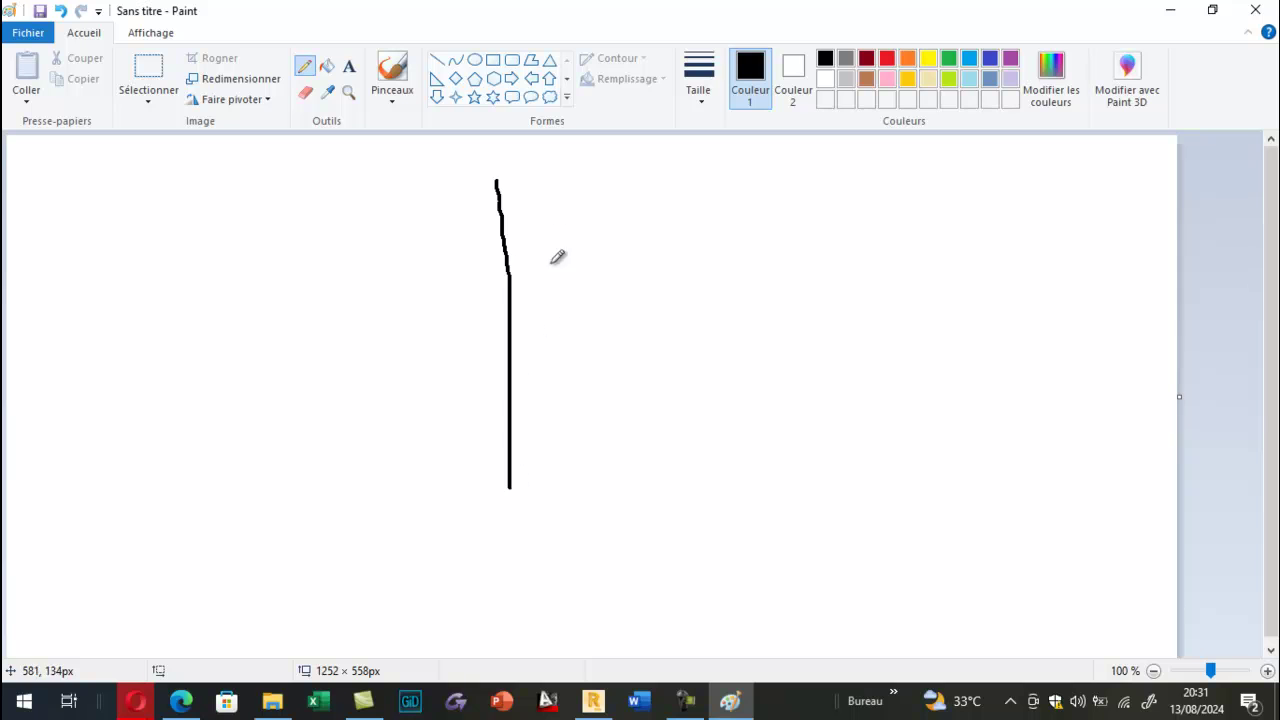
mouse_move(550, 181)
mouse_down()
mouse_move(558, 529)
mouse_move(661, 568)
mouse_move(497, 597)
mouse_move(388, 585)
mouse_move(505, 532)
mouse_move(510, 485)
mouse_up()
drag(516, 184, 517, 545)
drag(573, 574, 587, 579)
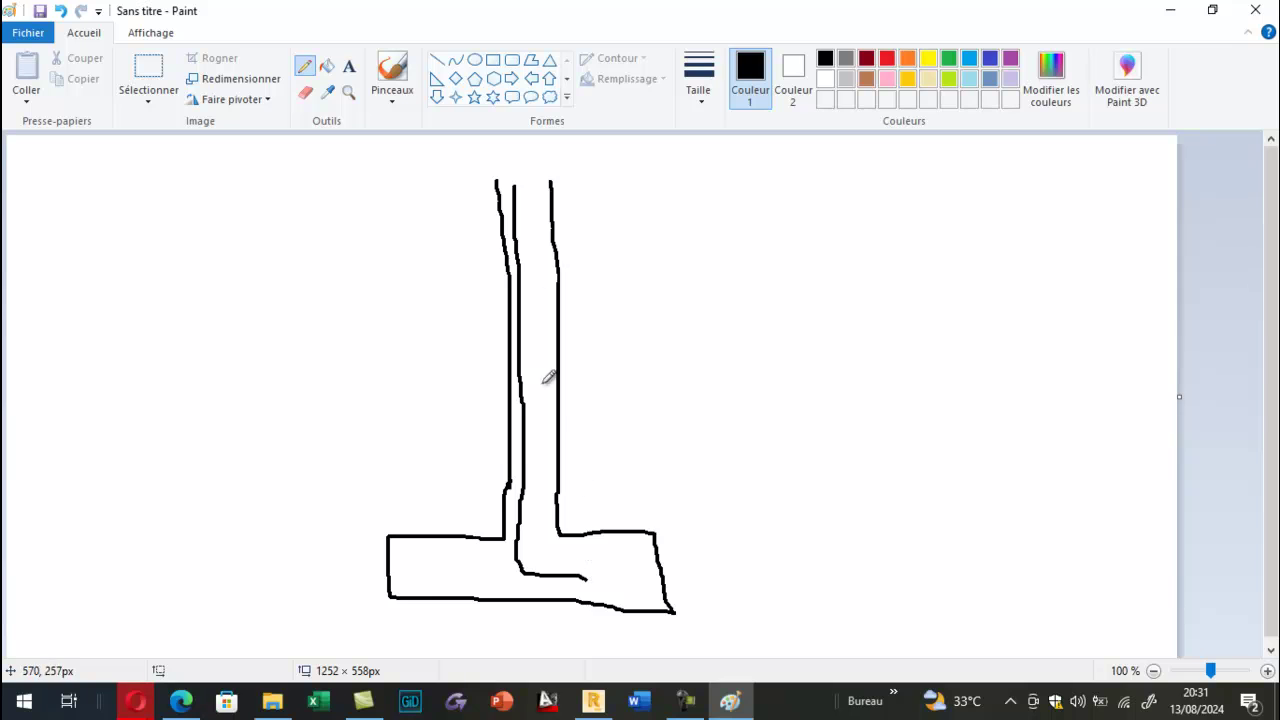
mouse_move(541, 183)
mouse_down()
mouse_move(557, 520)
mouse_move(507, 567)
mouse_move(474, 576)
mouse_move(419, 562)
mouse_move(466, 588)
mouse_move(587, 596)
mouse_move(650, 562)
mouse_move(642, 578)
mouse_up()
Switch back to Robot, turn the model to a straight front view and move the supports dialog off the columns.
click(593, 701)
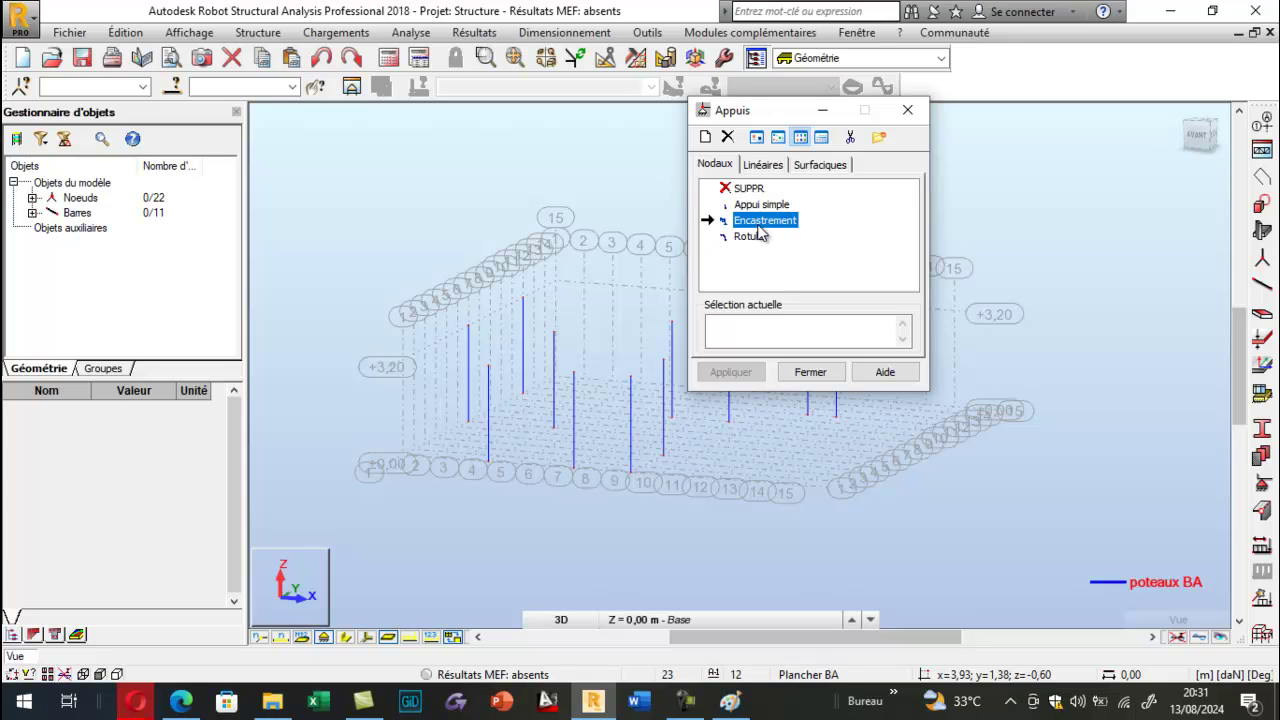
click(756, 334)
click(733, 408)
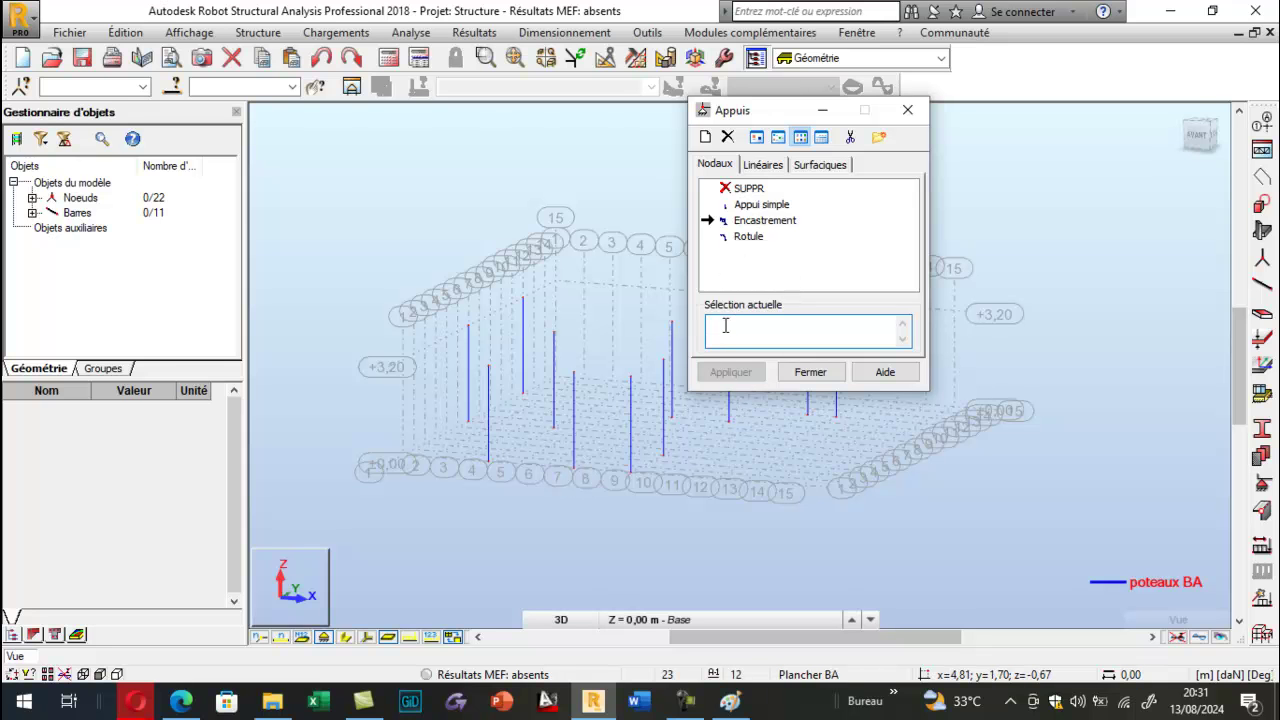
scroll(430, 335, down, 2)
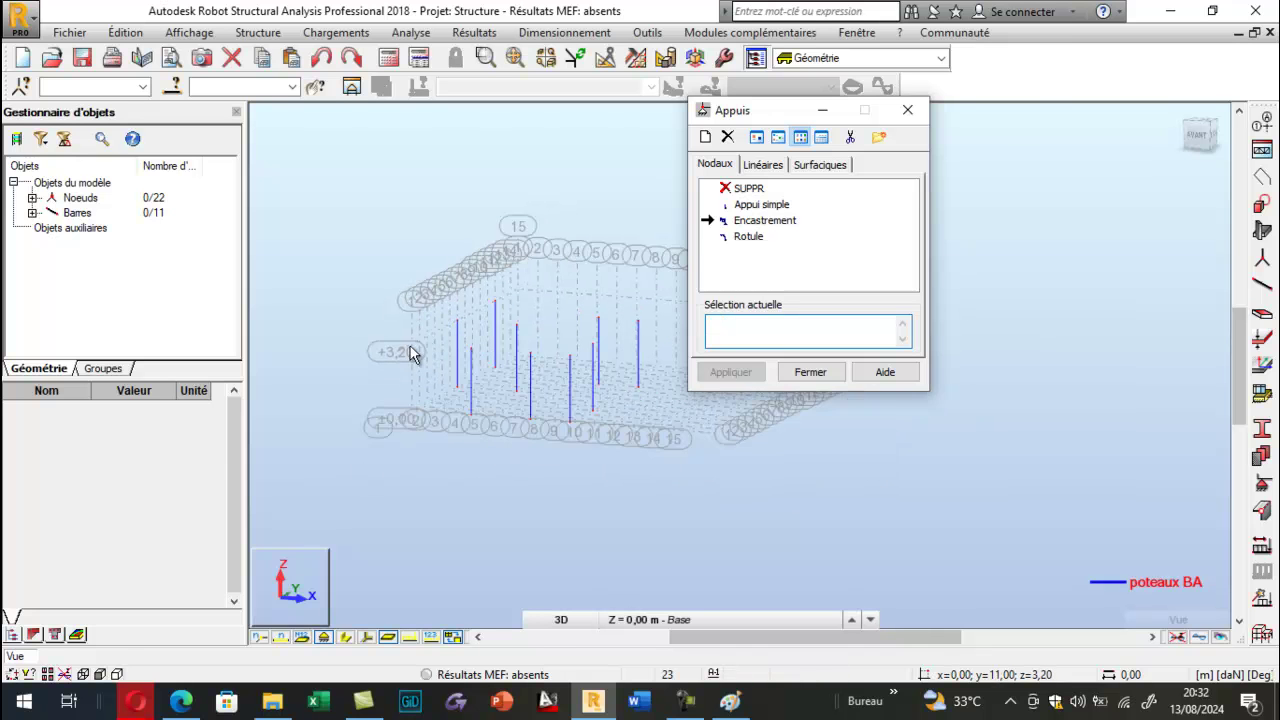
right_click(357, 349)
click(328, 428)
drag(330, 428, 449, 377)
drag(762, 105, 194, 209)
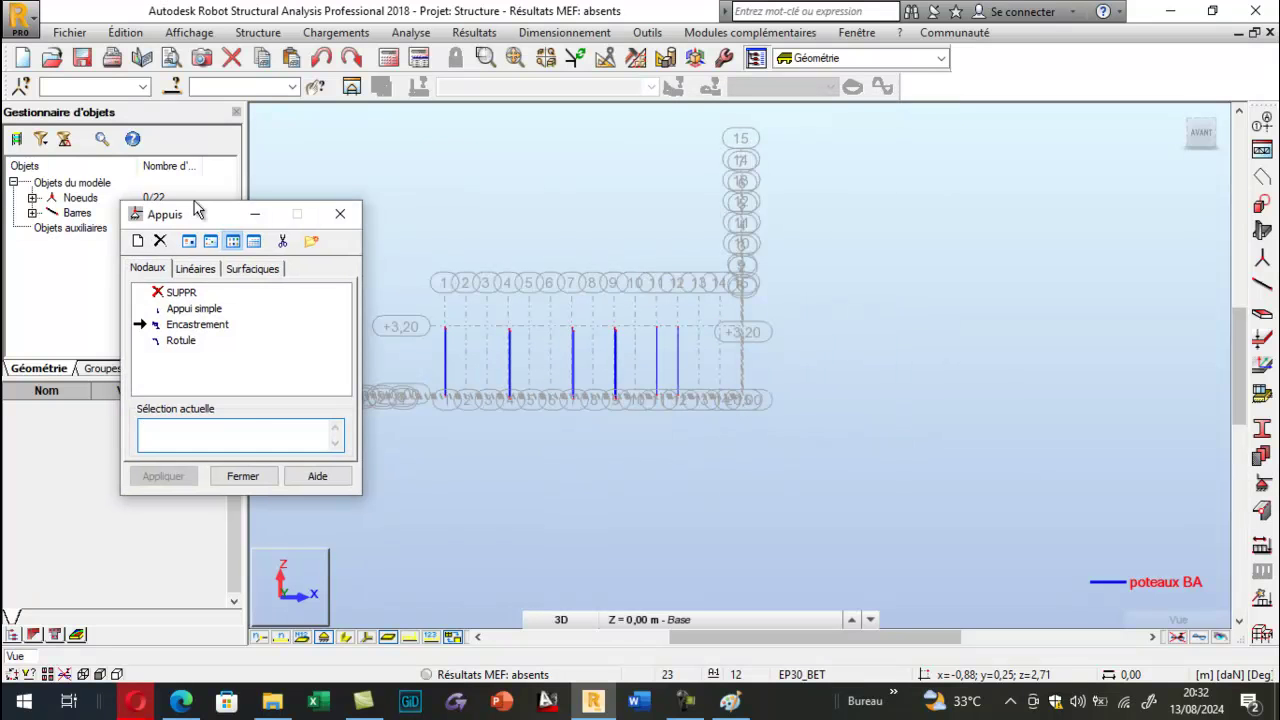
click(445, 398)
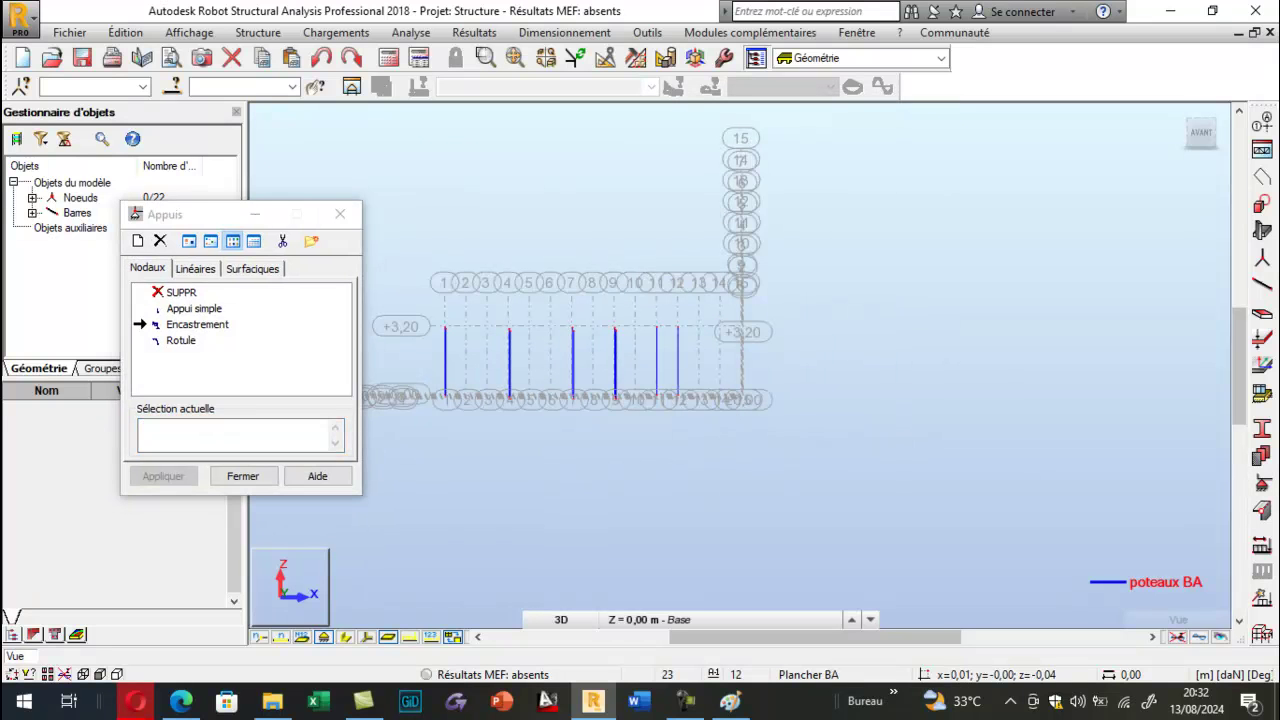
click(222, 441)
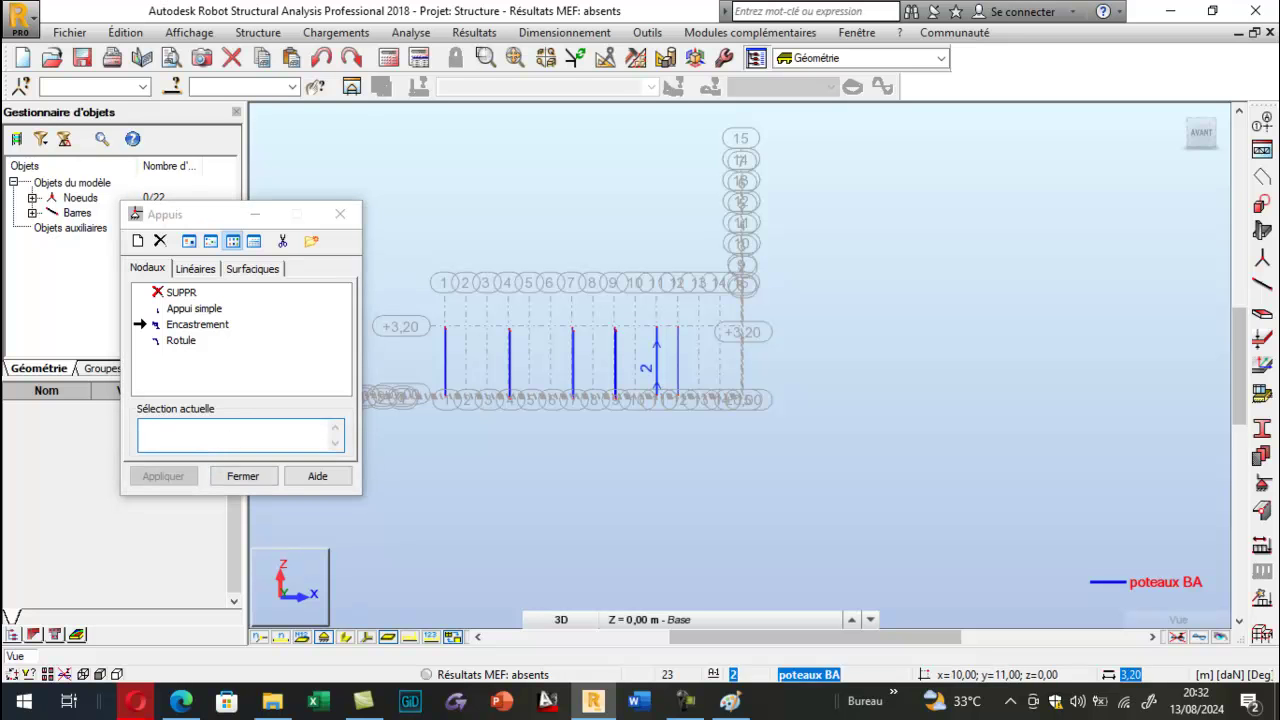
click(340, 214)
Apply the Encastrement support to the base nodes of all the columns at level ±0,00 and finish the supports command.
click(1262, 484)
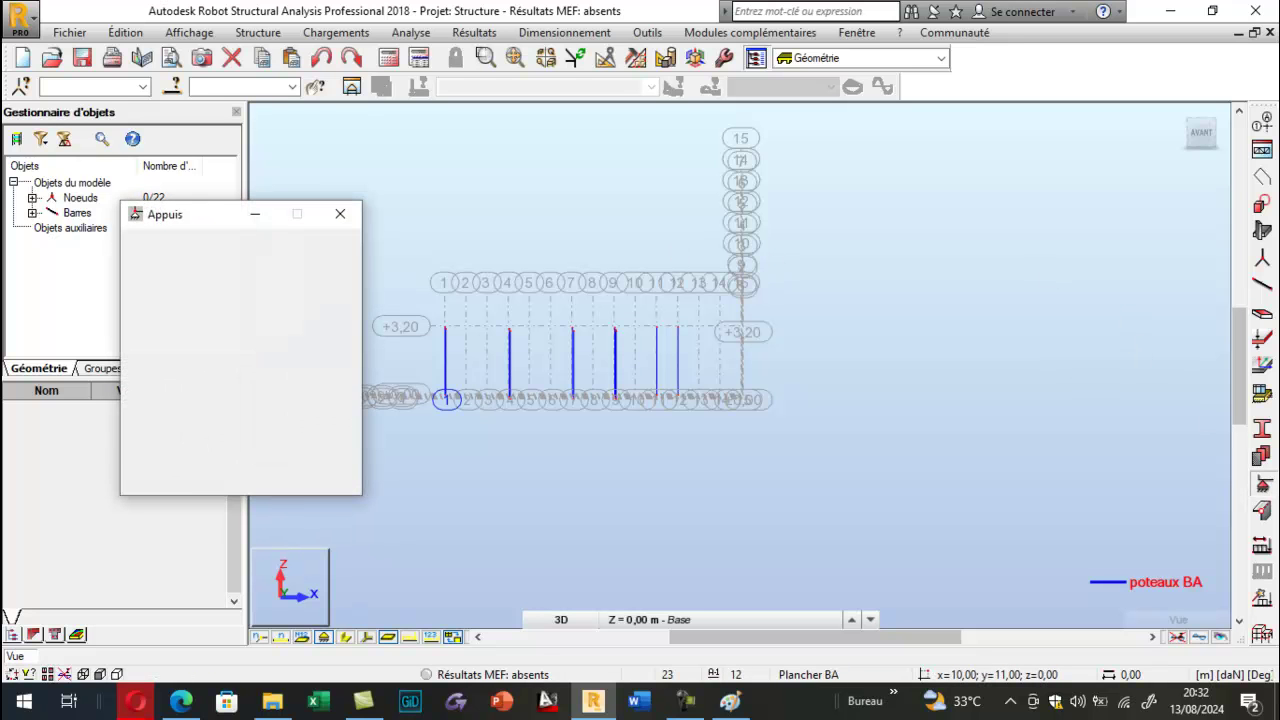
drag(767, 453, 412, 388)
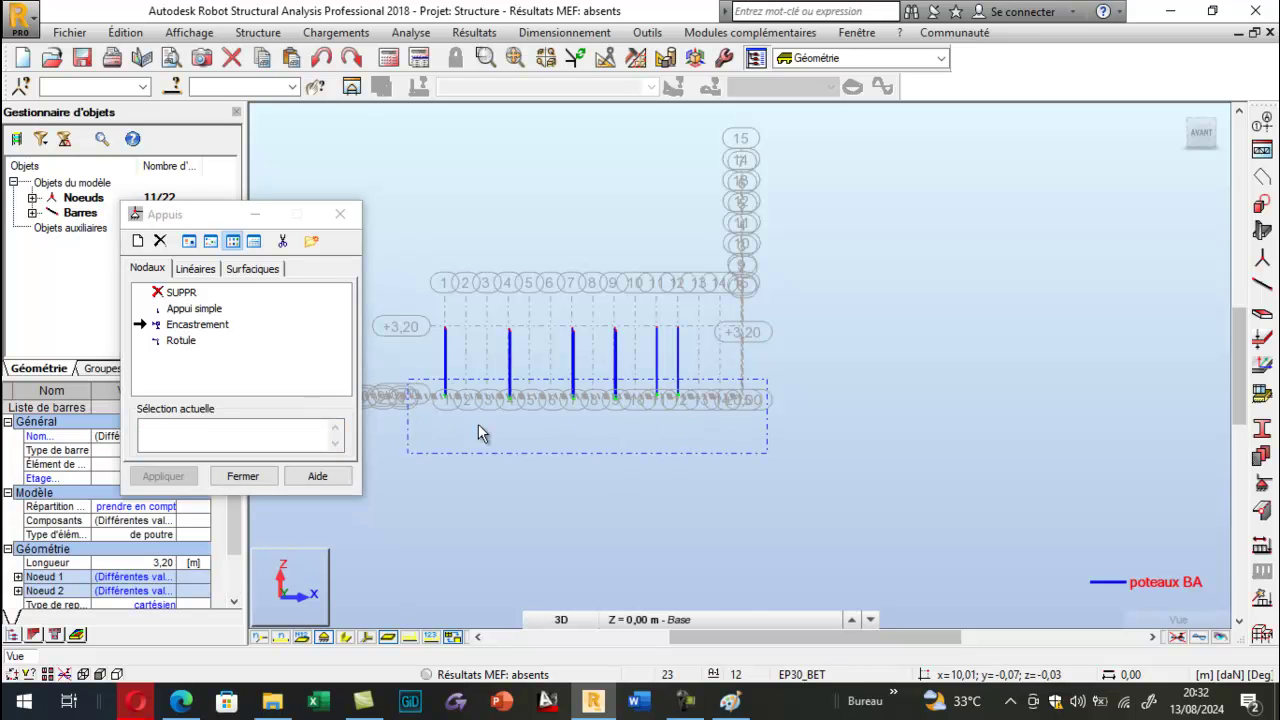
right_click(516, 252)
click(417, 356)
drag(500, 314, 529, 354)
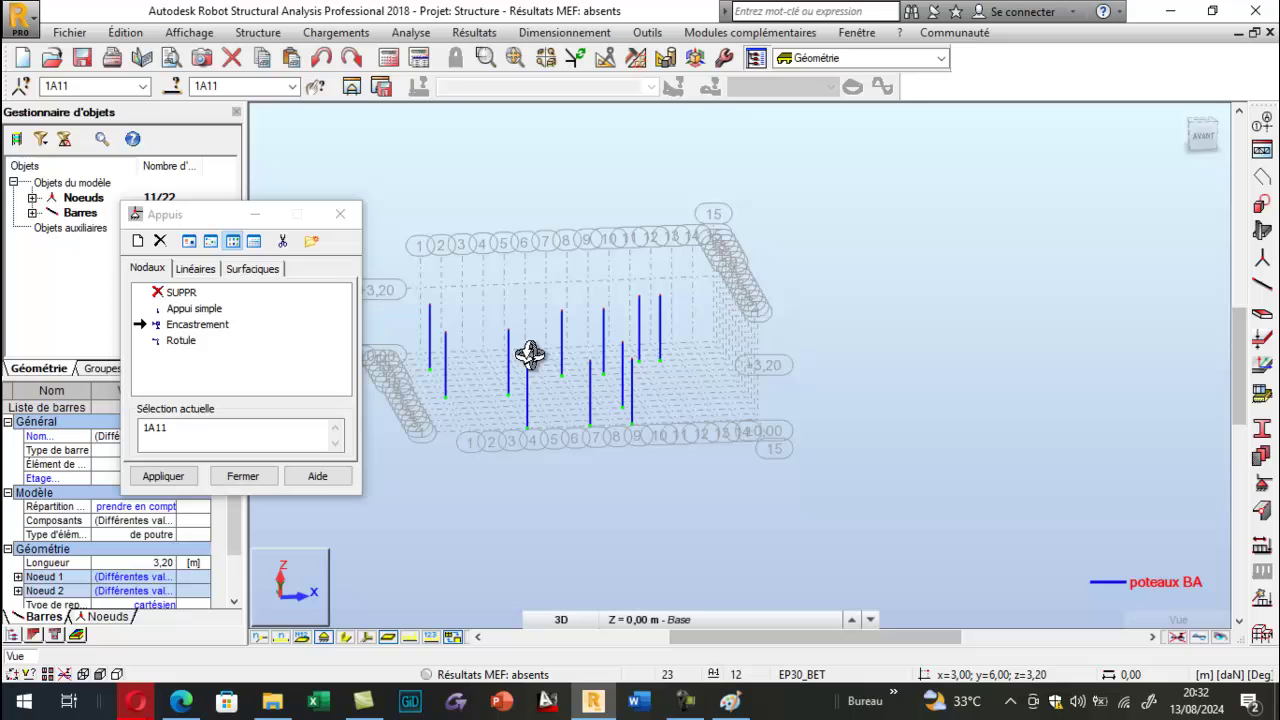
click(165, 479)
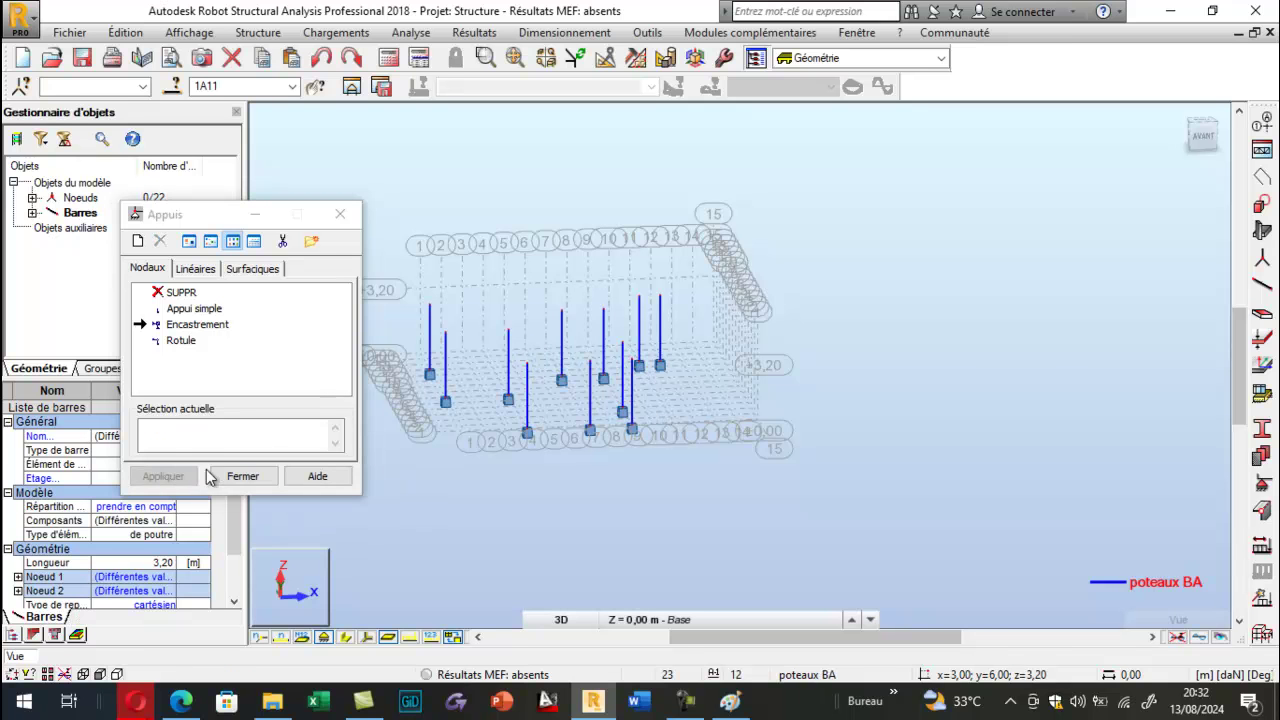
click(245, 477)
Display the bars with their section shapes and clear the selection.
click(337, 636)
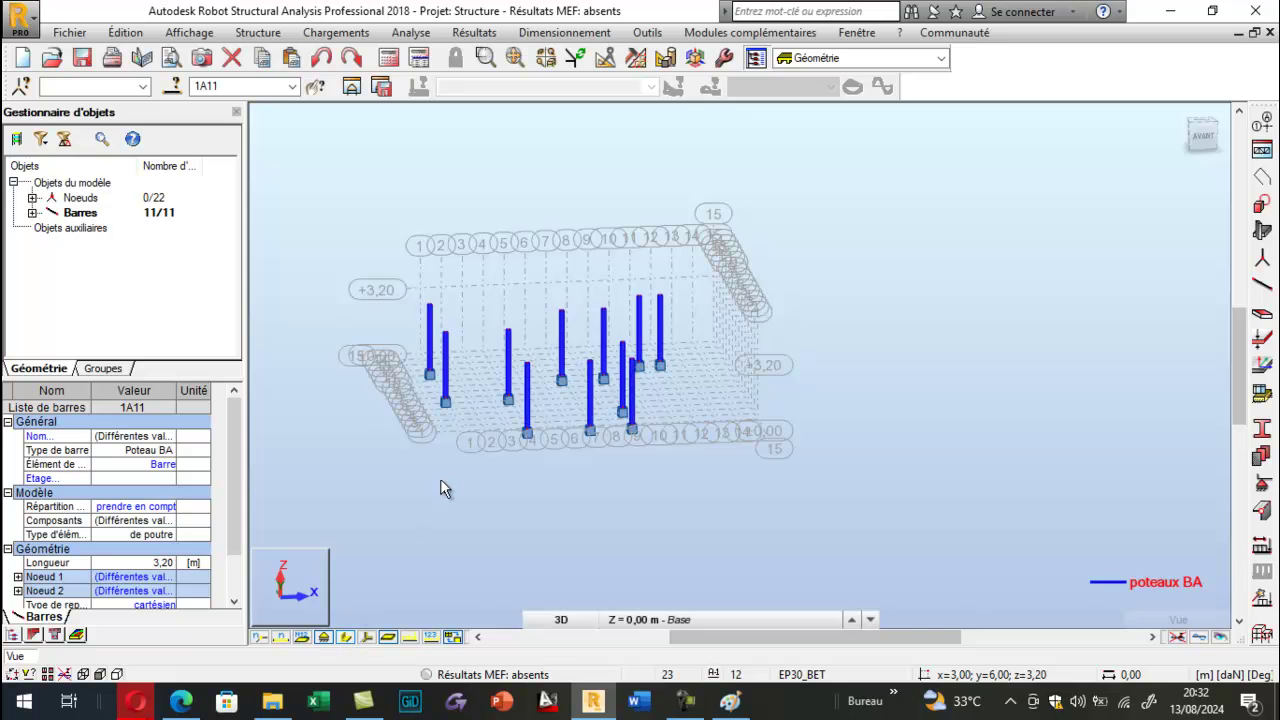
scroll(531, 354, up, 2)
click(564, 518)
scroll(600, 490, up, 3)
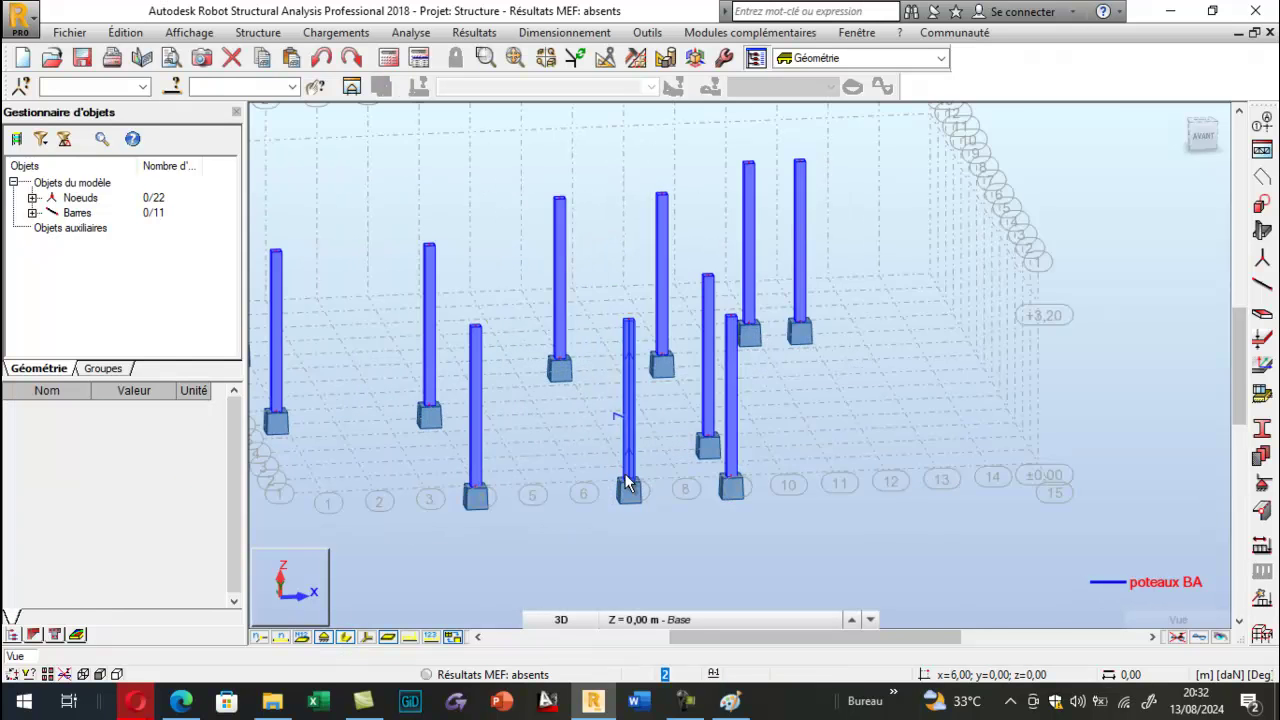
mouse_move(137, 708)
click(145, 613)
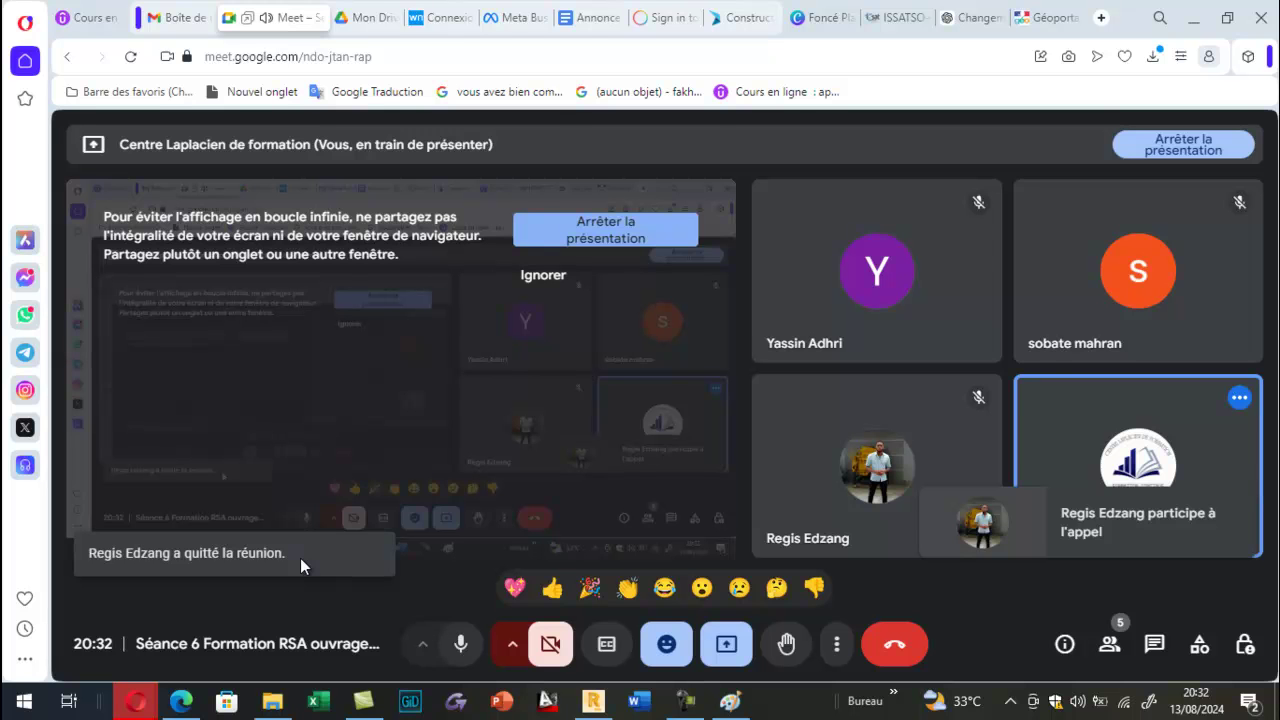
click(1193, 17)
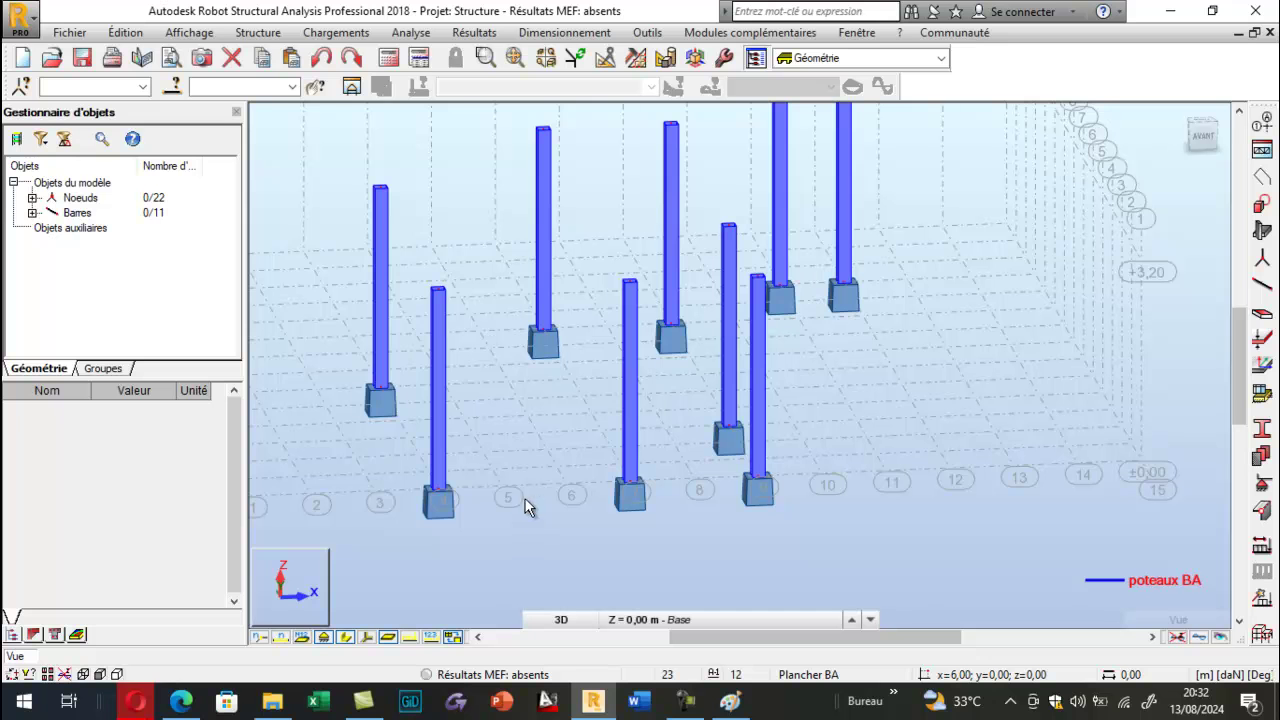
scroll(501, 394, down, 3)
right_click(884, 165)
click(848, 253)
drag(830, 258, 703, 306)
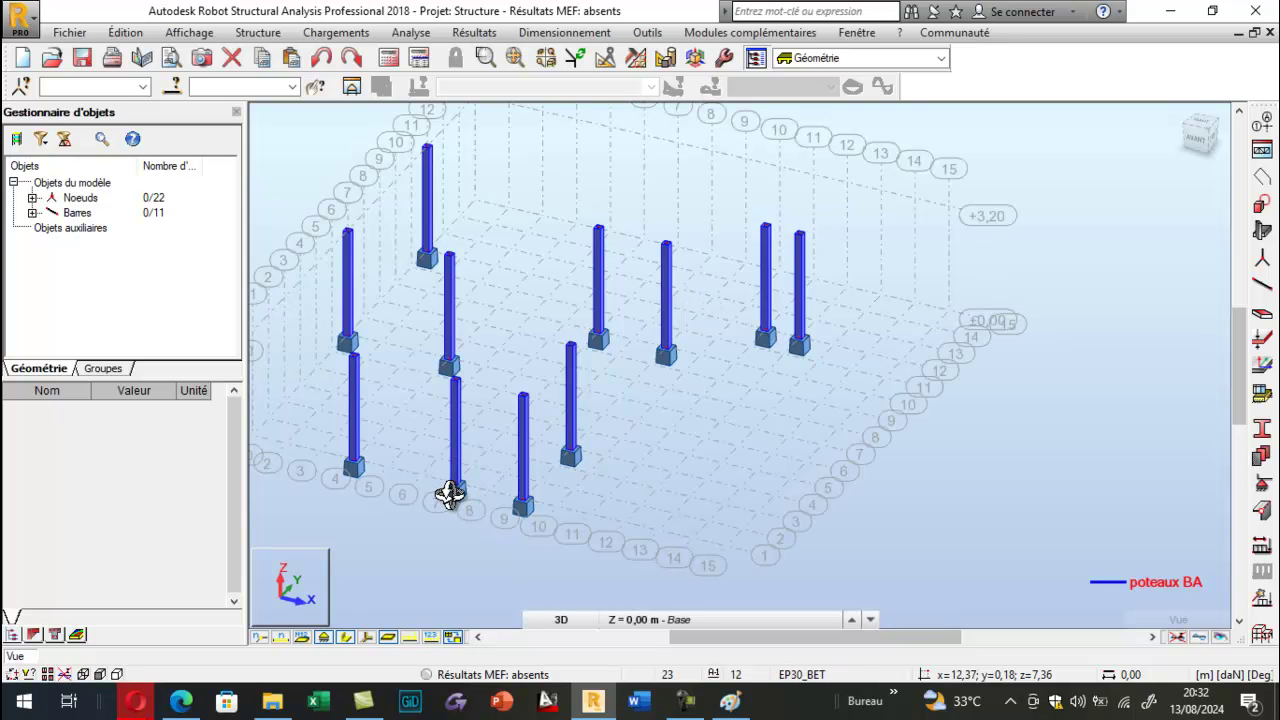
Switch to the ARCHE training PDF and examine the wall layout and instructions of Étape 4, Saisie des voiles.
click(200, 705)
scroll(551, 345, up, 7)
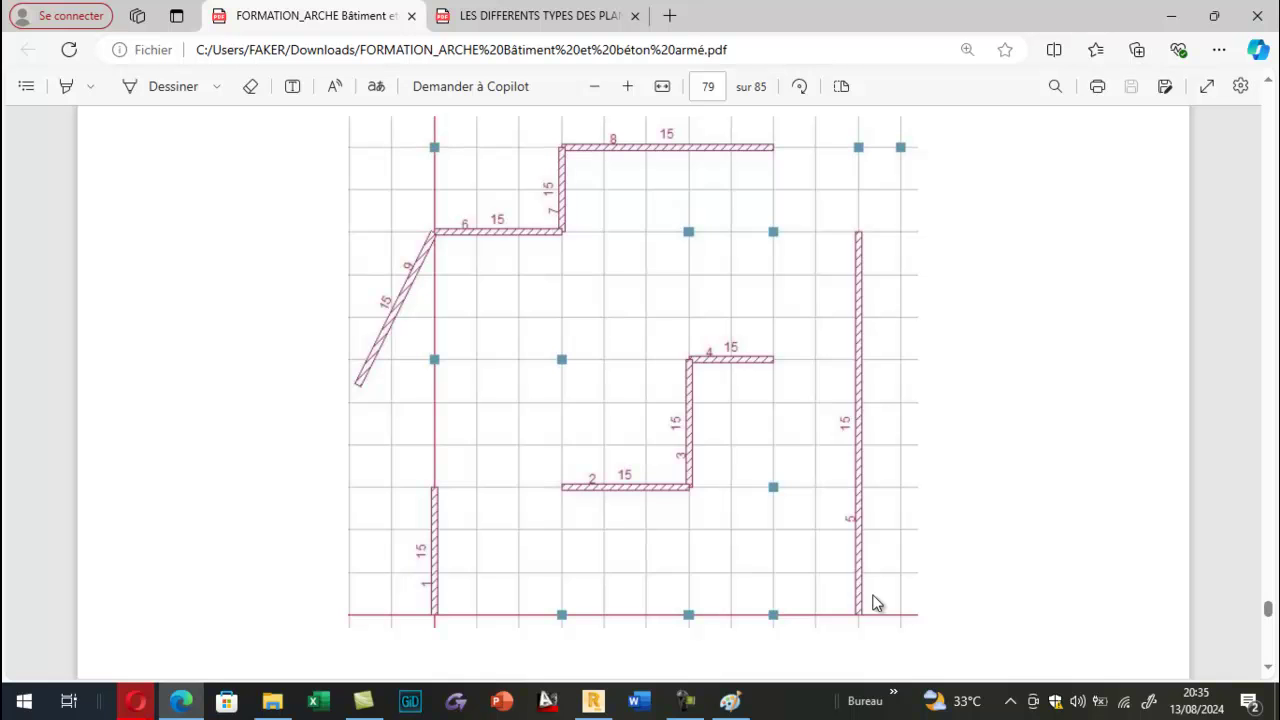
scroll(441, 630, up, 2)
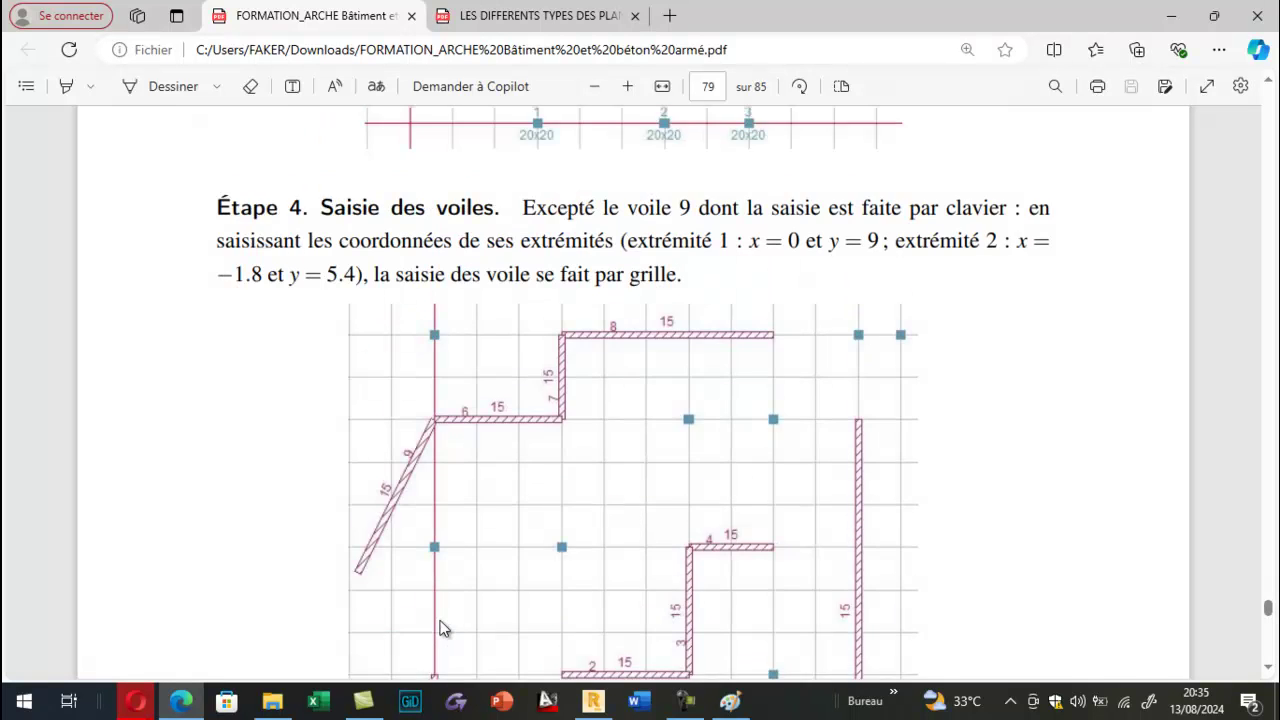
scroll(440, 600, down, 3)
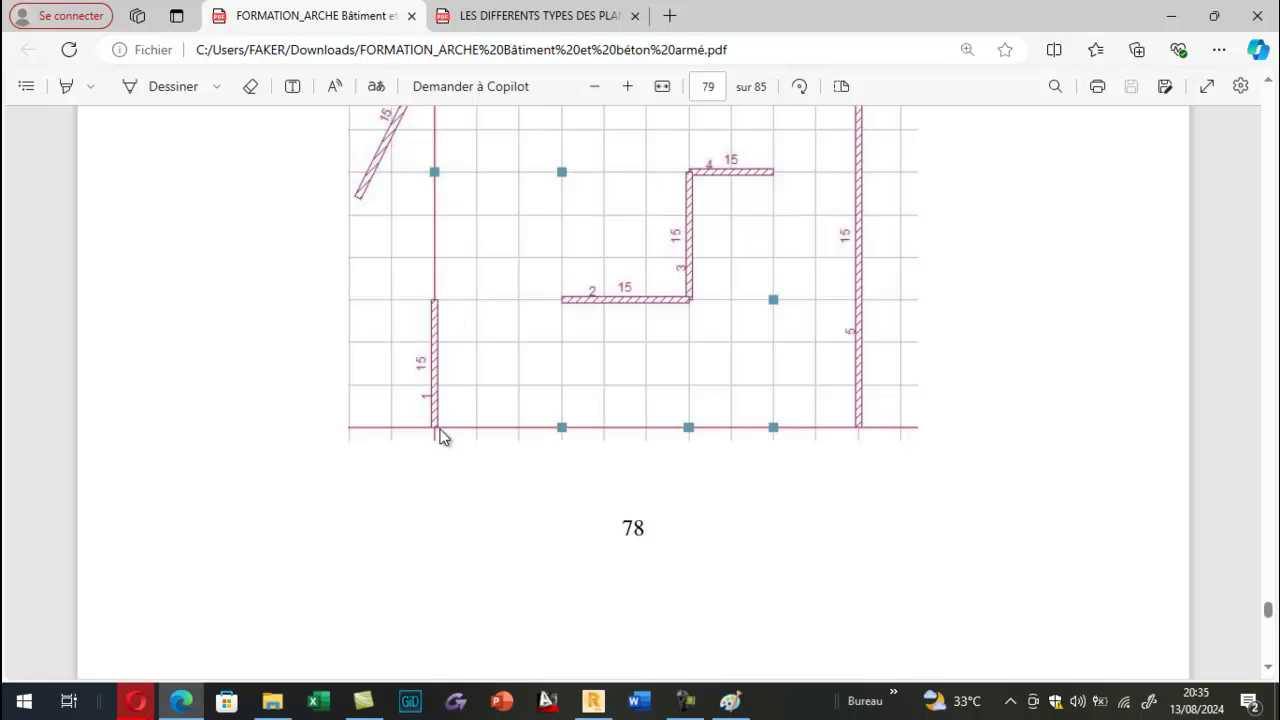
Switch back to Robot and examine the base level around the grid origin in the XY plan and in 3D.
click(593, 700)
click(565, 620)
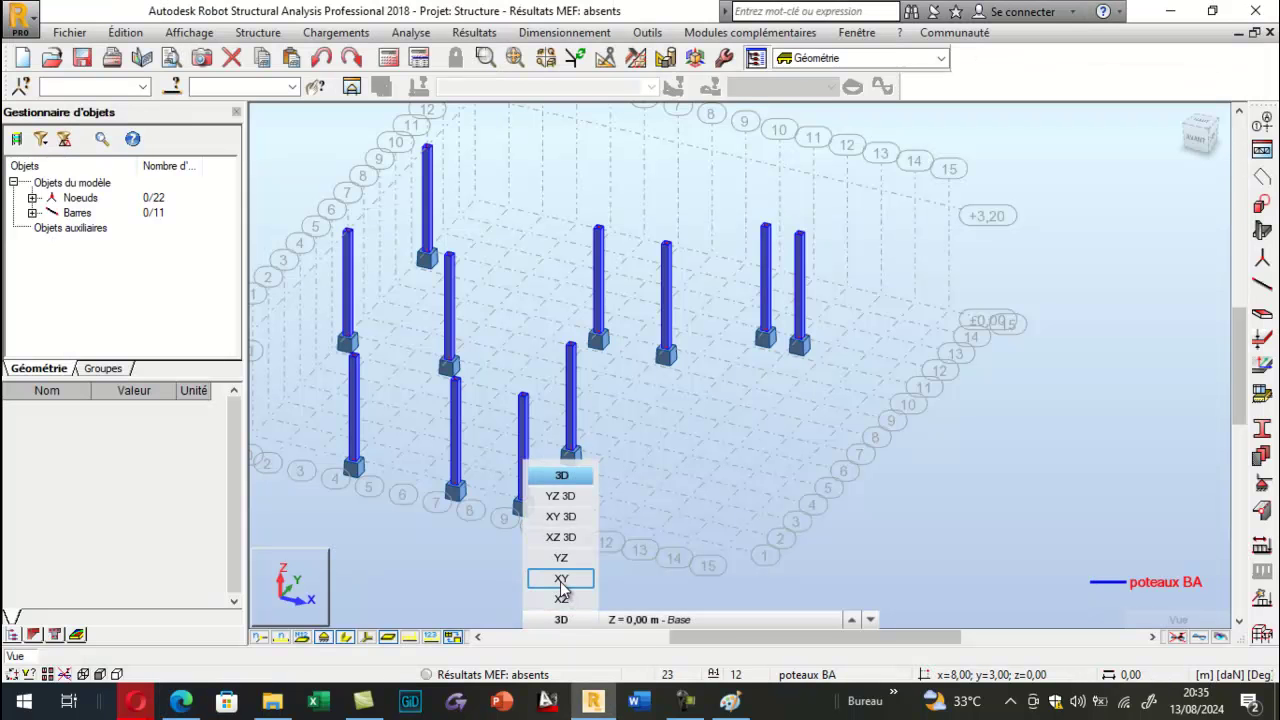
click(561, 580)
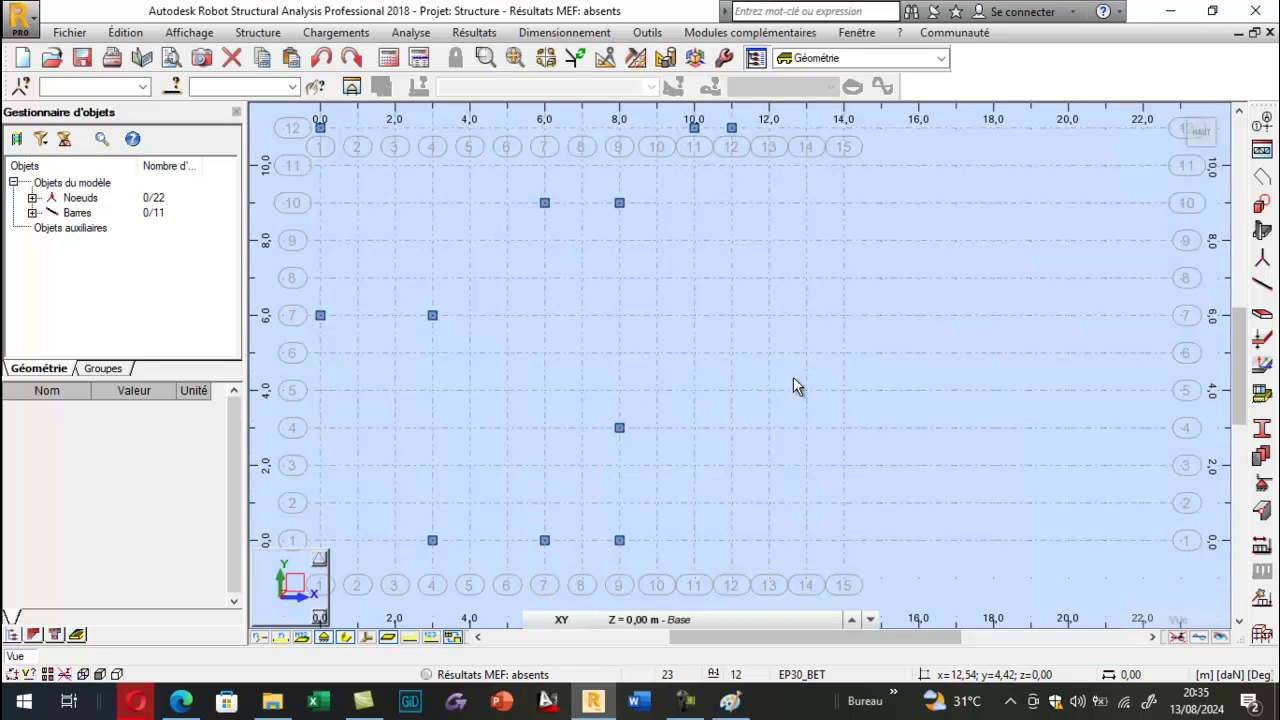
scroll(800, 390, down, 3)
scroll(586, 471, up, 1)
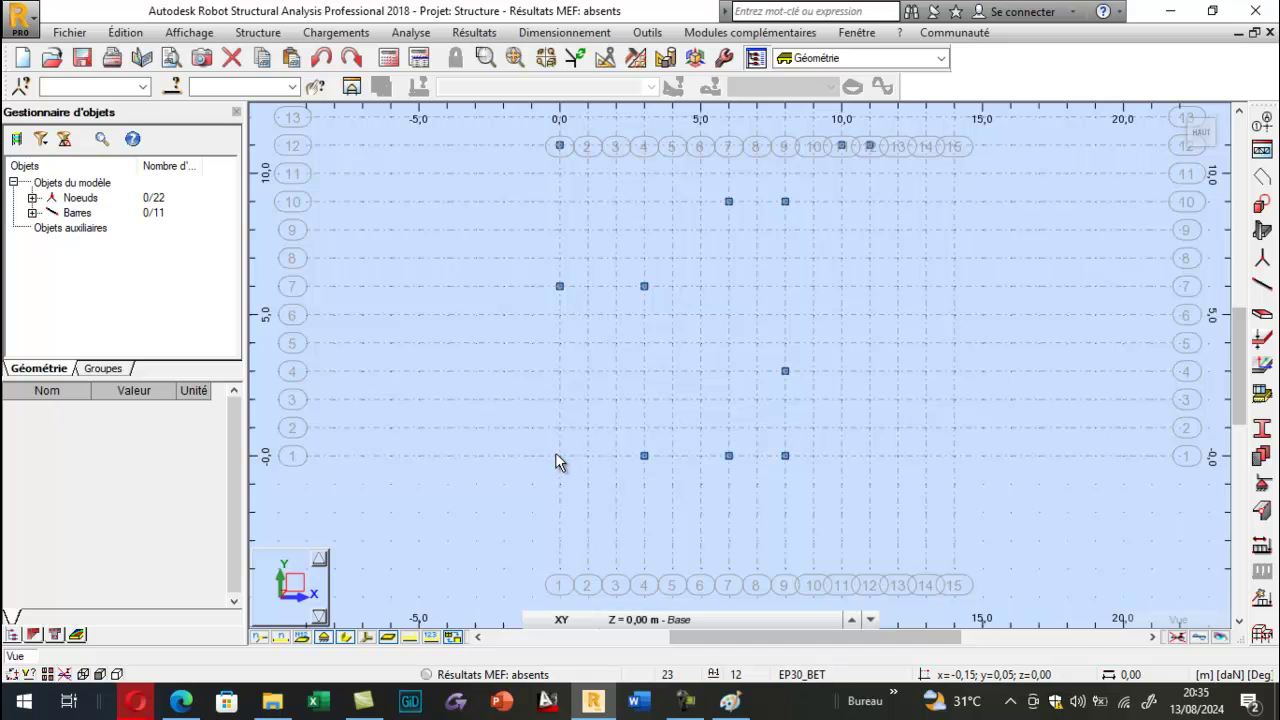
scroll(557, 460, up, 3)
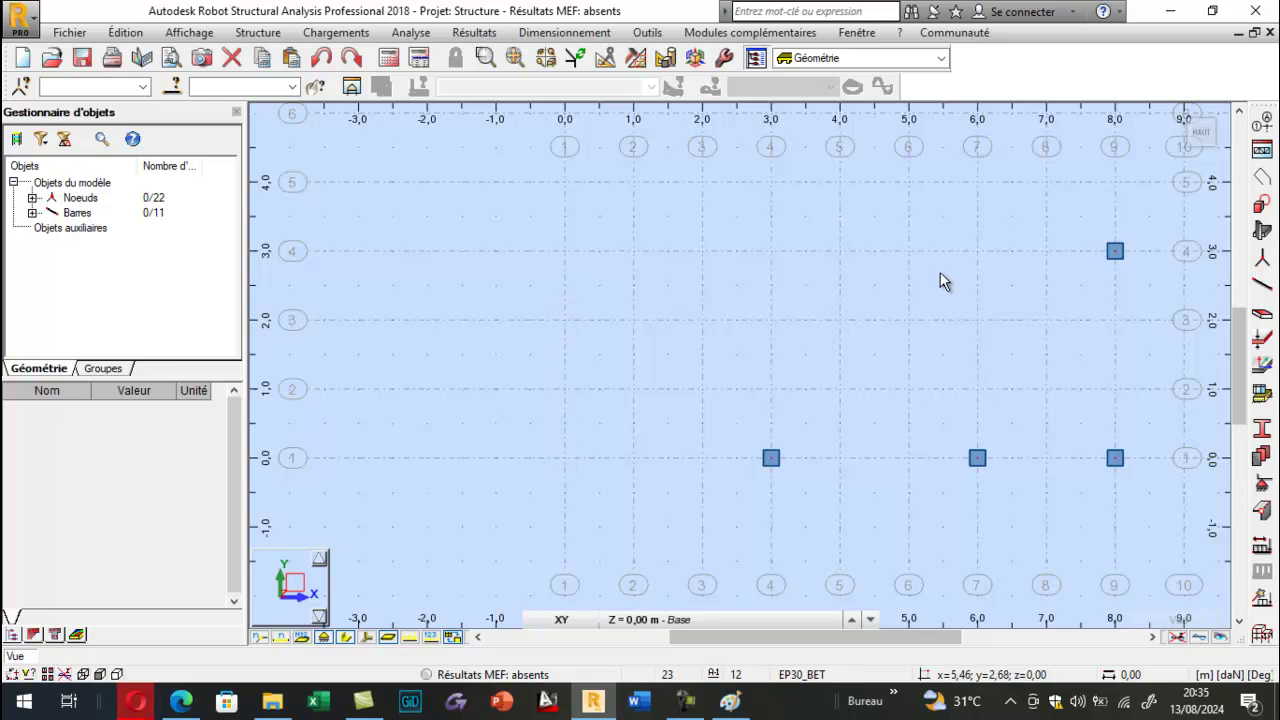
drag(1181, 117, 443, 503)
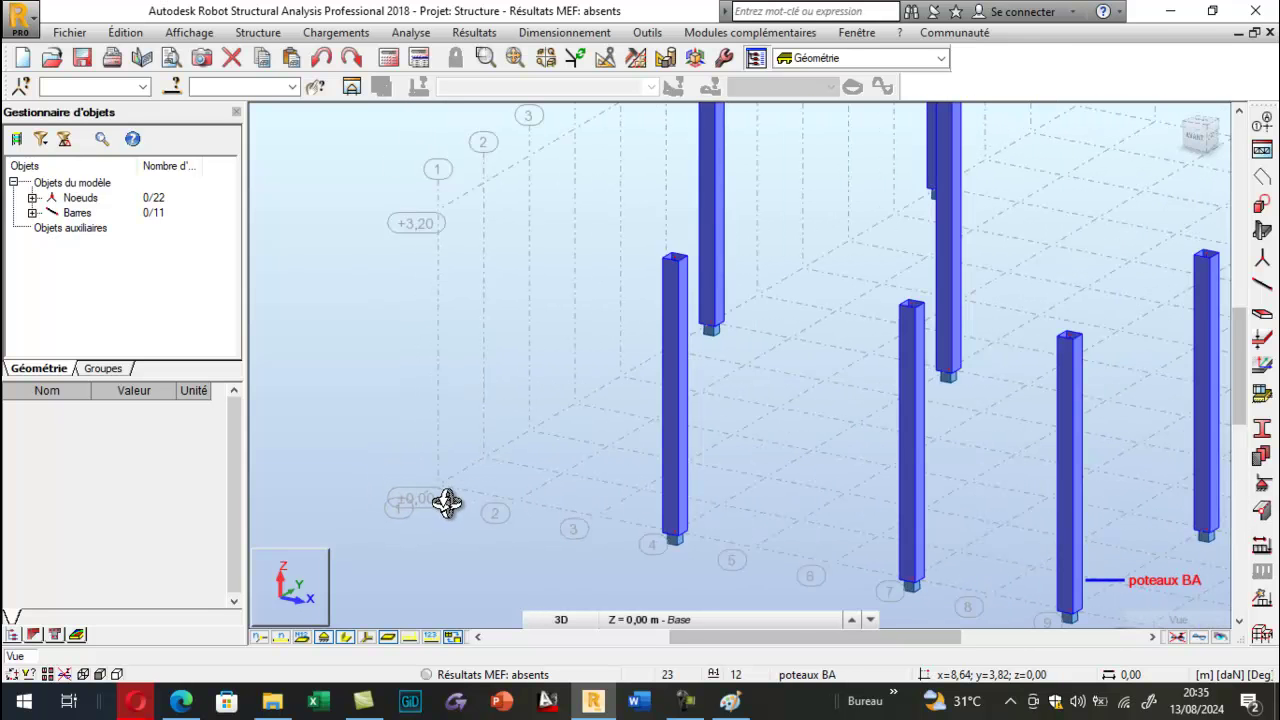
click(1260, 177)
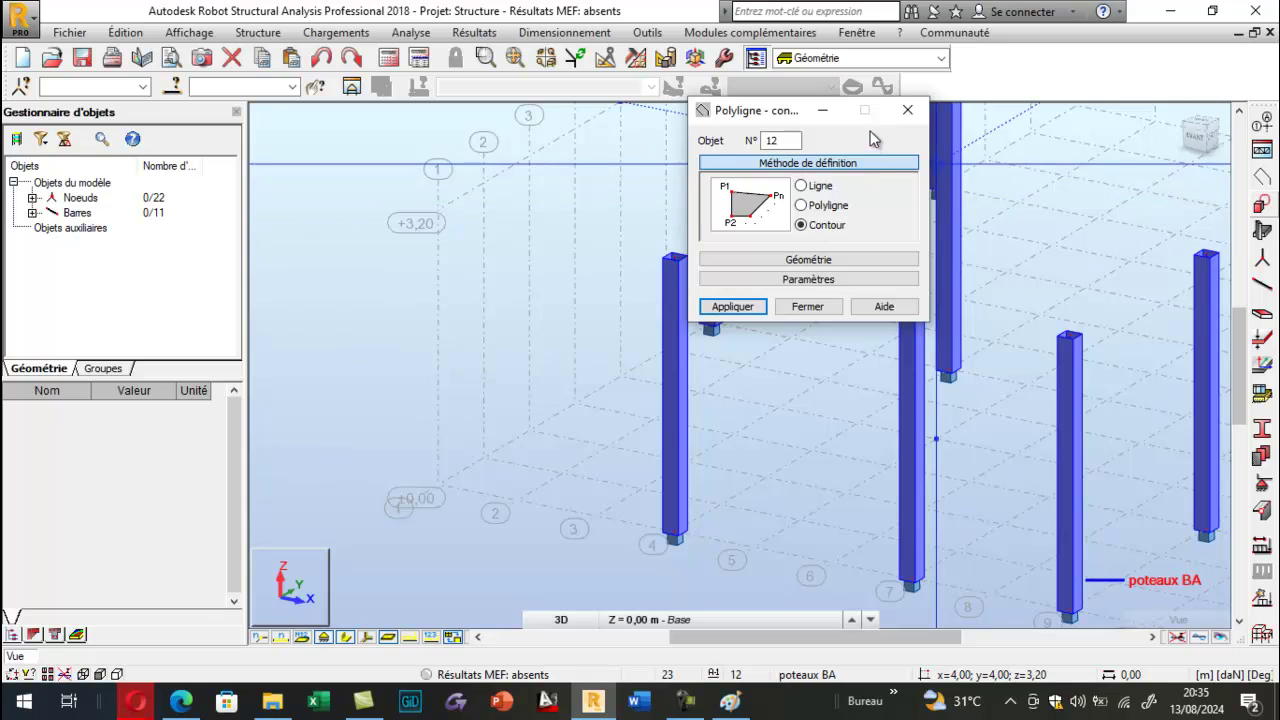
click(907, 110)
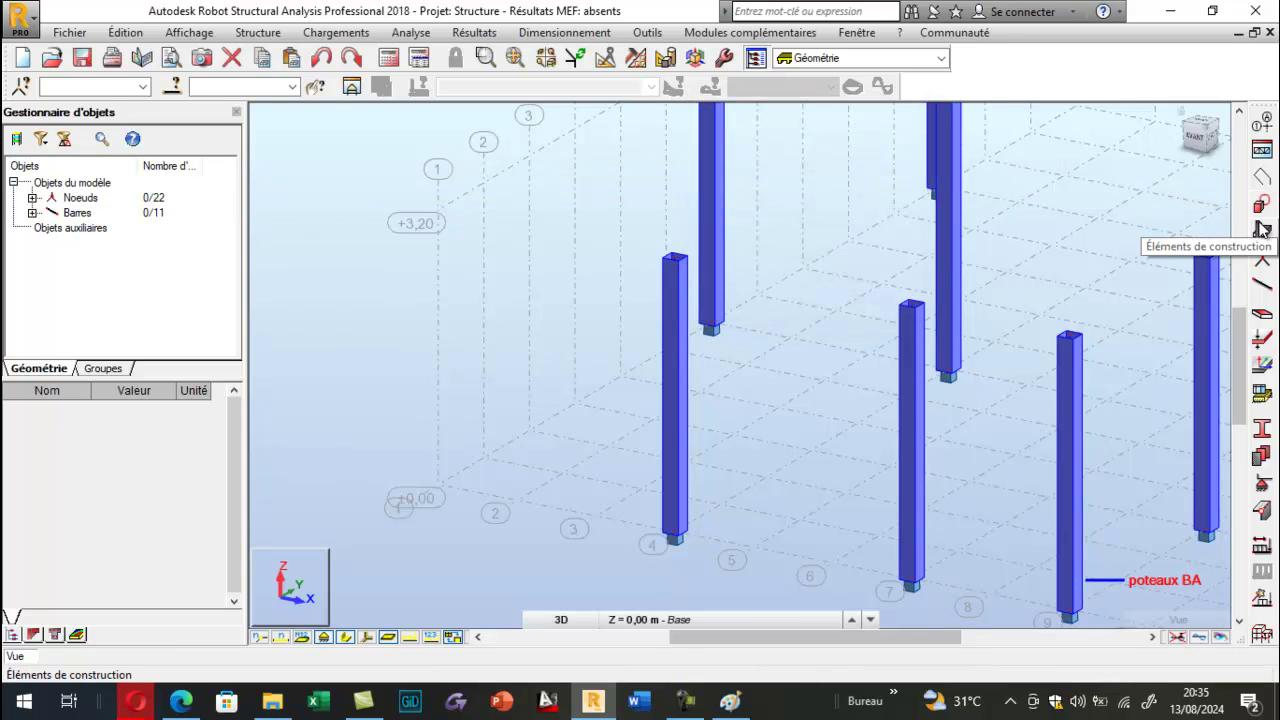
Start a polyline-contour definition with the Contour method and set the object to be created as Panneau.
click(1262, 231)
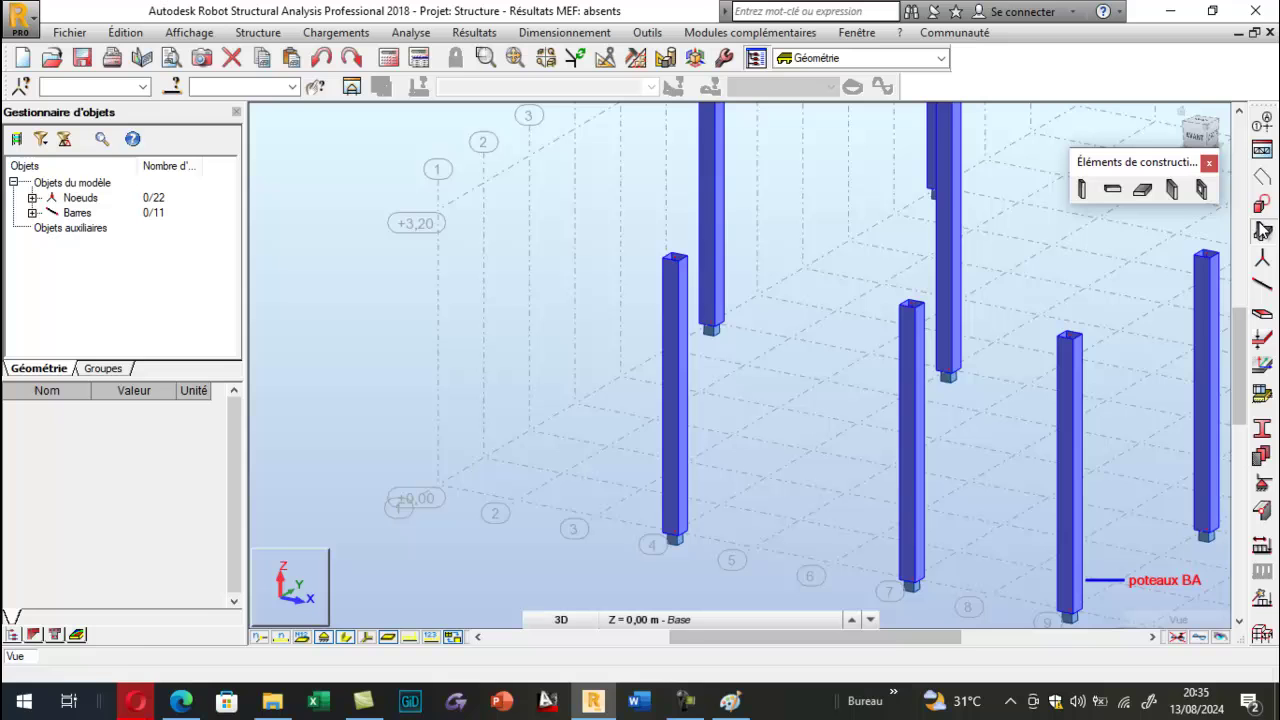
click(1209, 165)
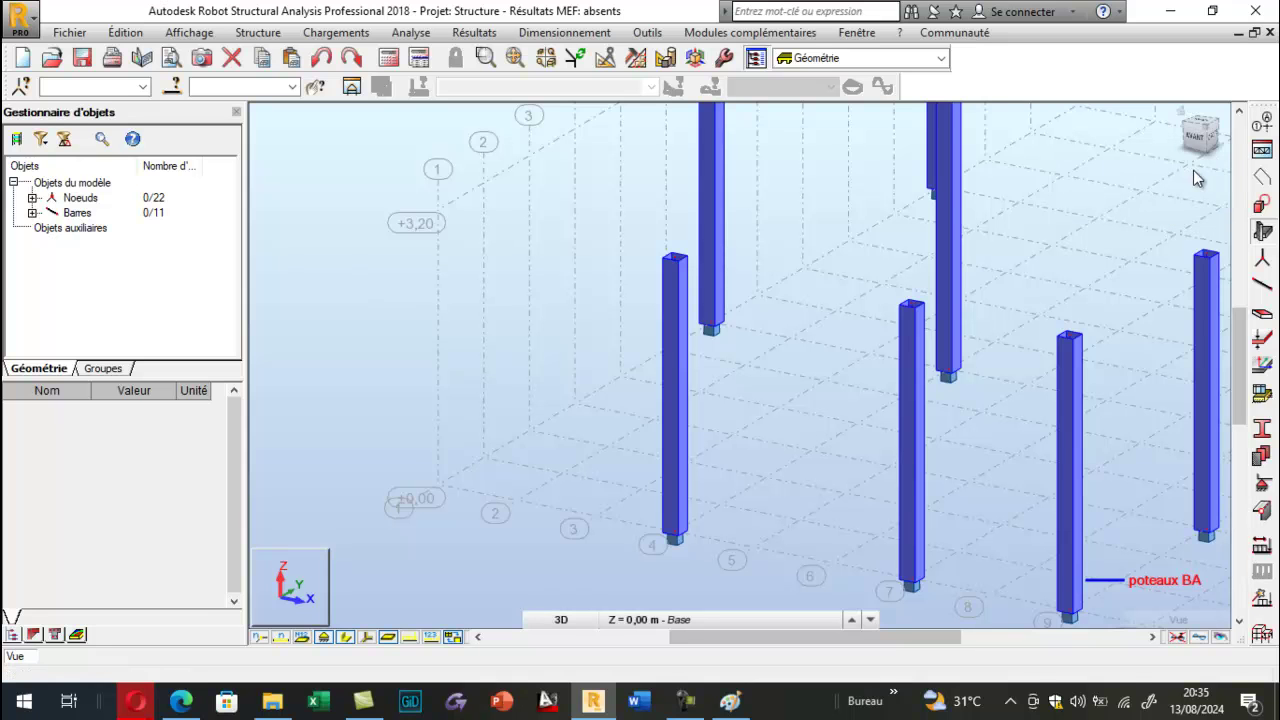
click(1262, 205)
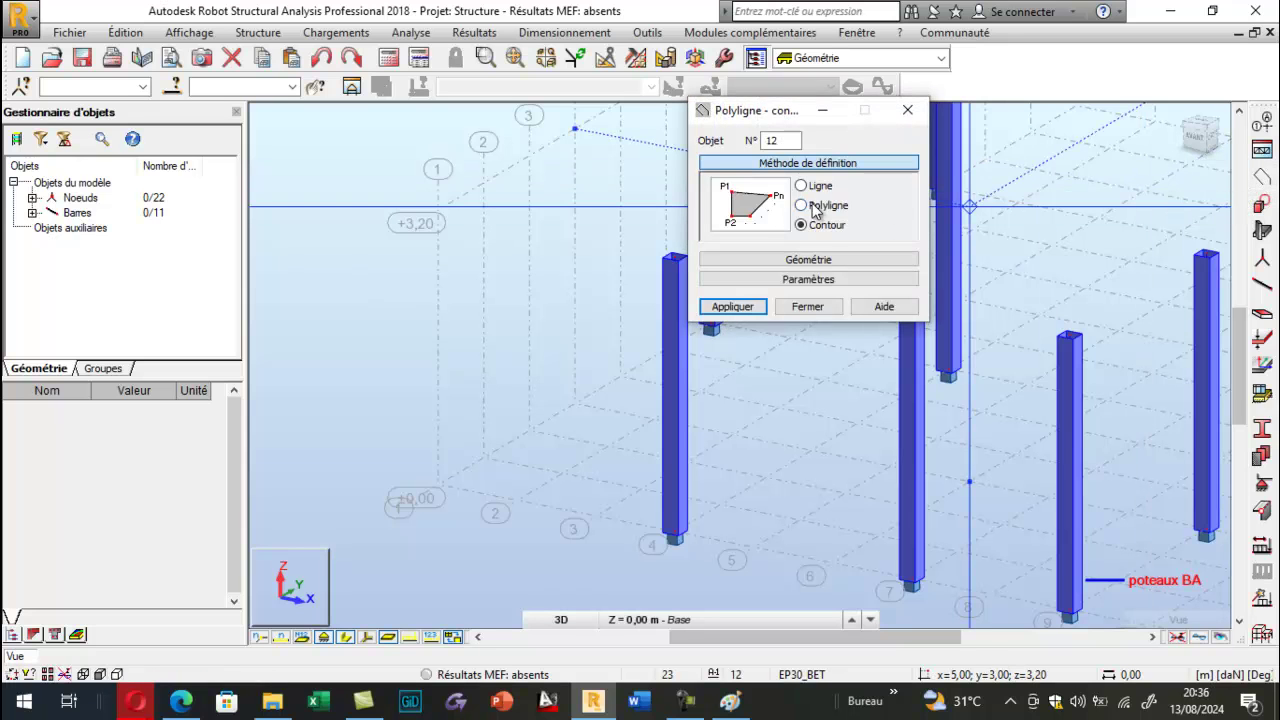
click(808, 282)
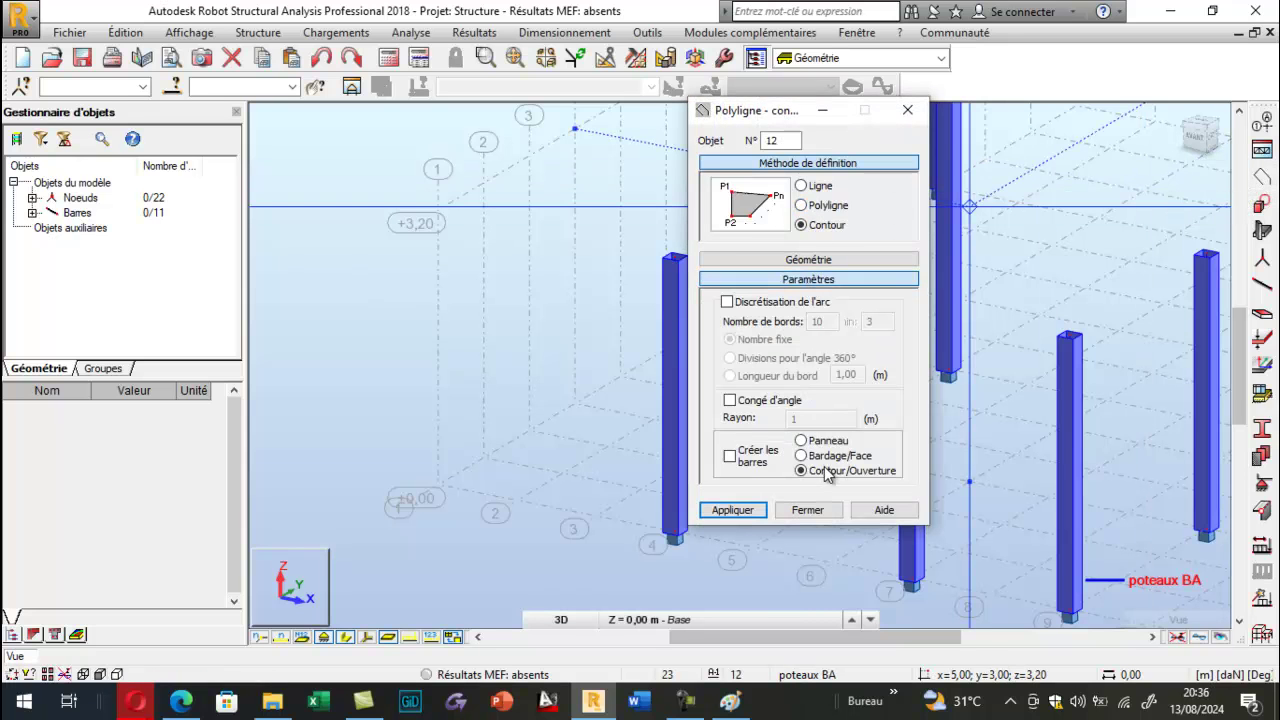
click(808, 441)
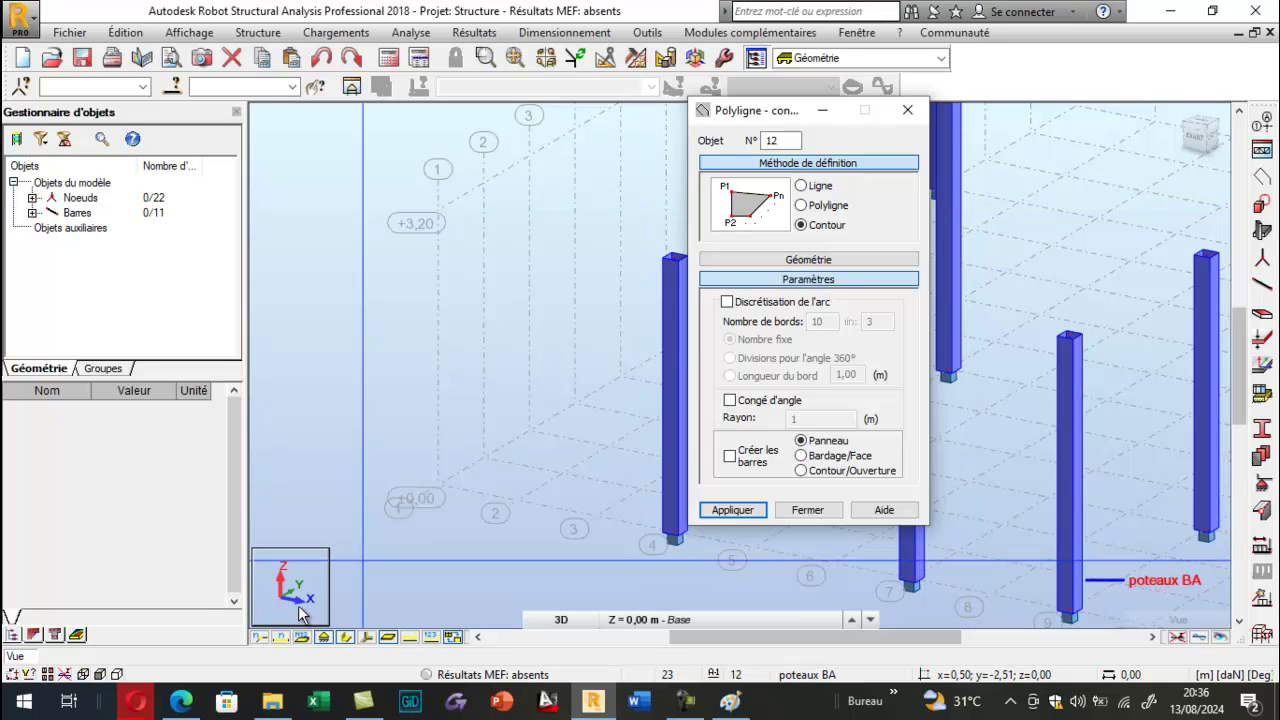
Check the Google Meet call in the browser and return to the 3D view of the structure in Robot.
click(157, 706)
click(150, 610)
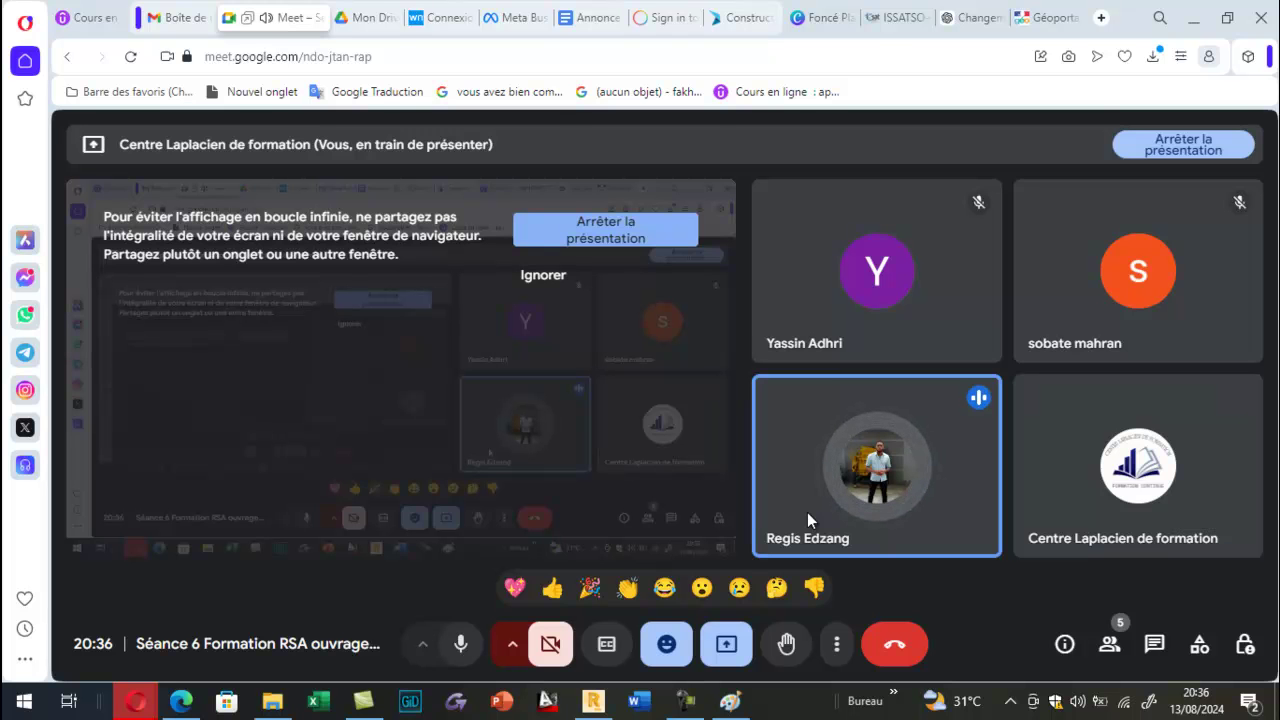
click(1193, 20)
scroll(366, 476, down, 4)
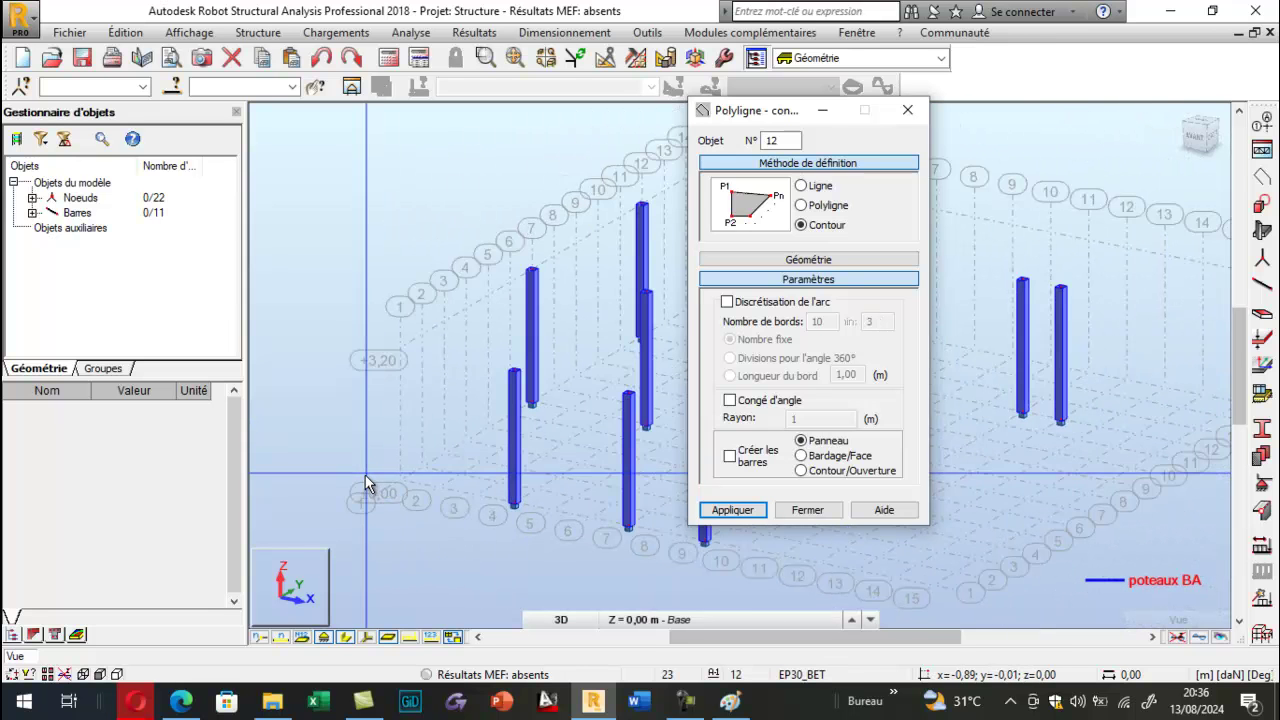
scroll(420, 475, up, 4)
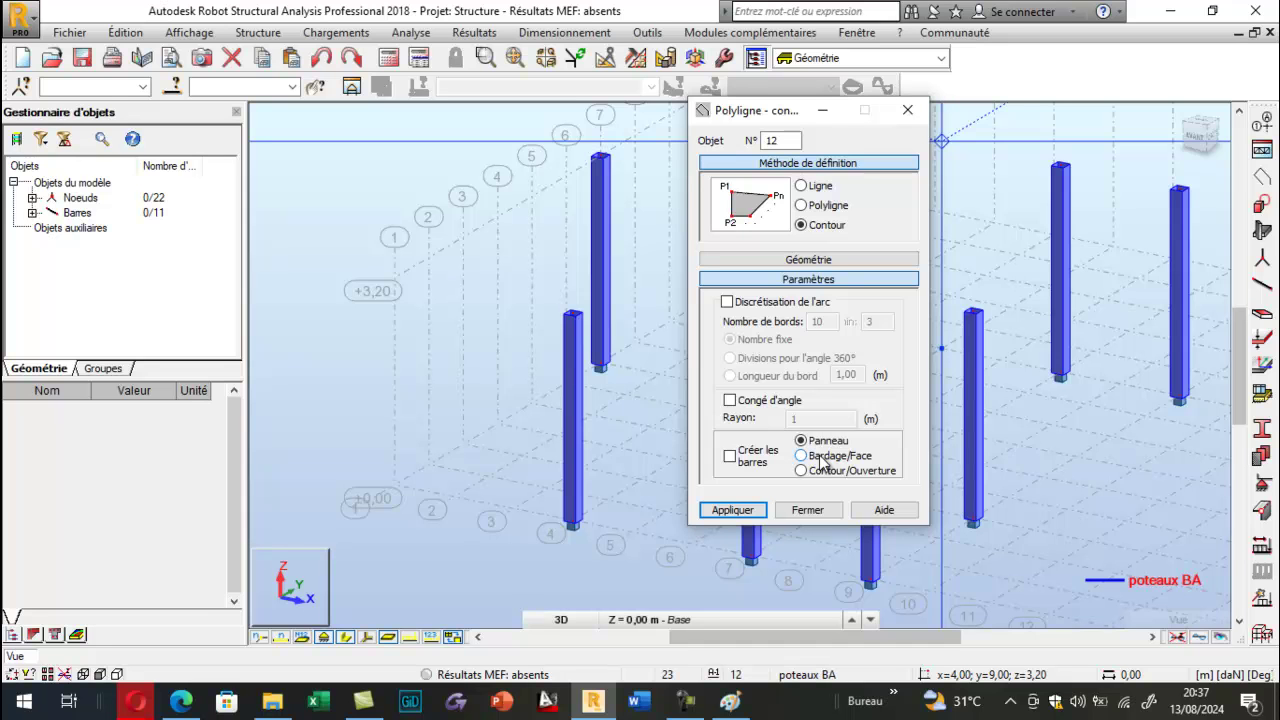
Review the Panneau and Bardage/Face options and the contour geometry settings, and close the definition without creating anything.
click(822, 456)
click(800, 441)
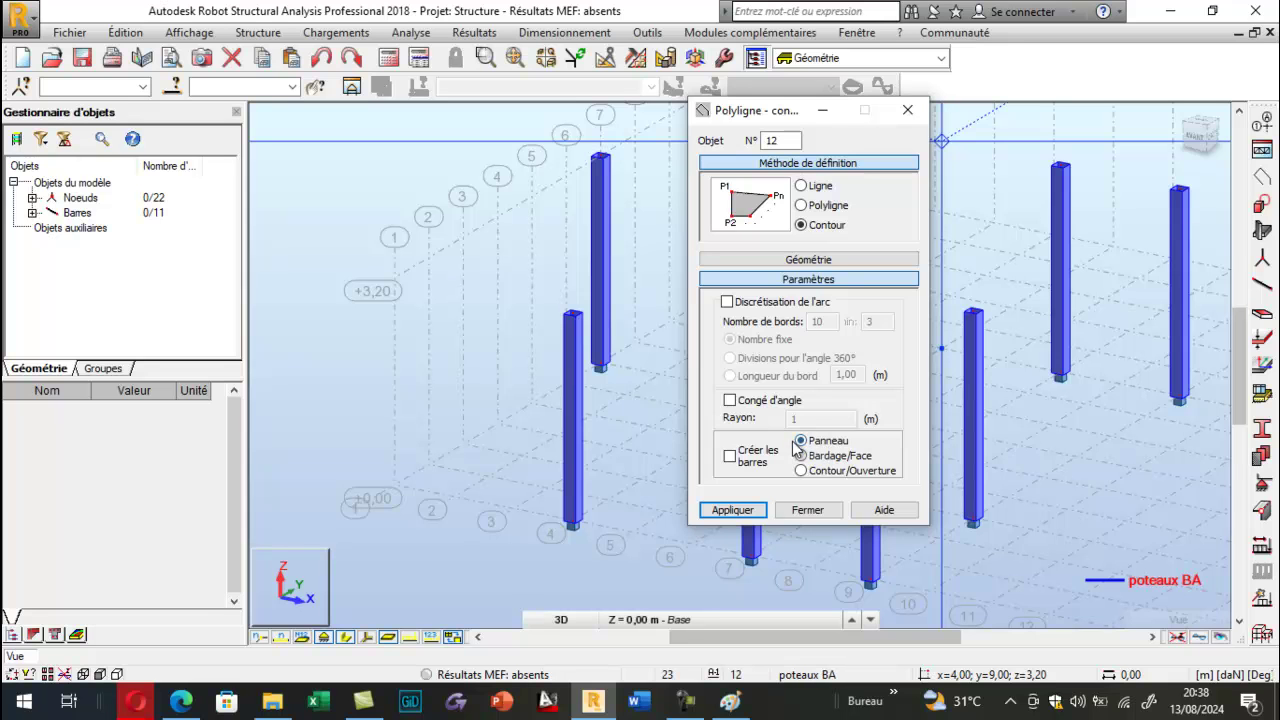
click(810, 262)
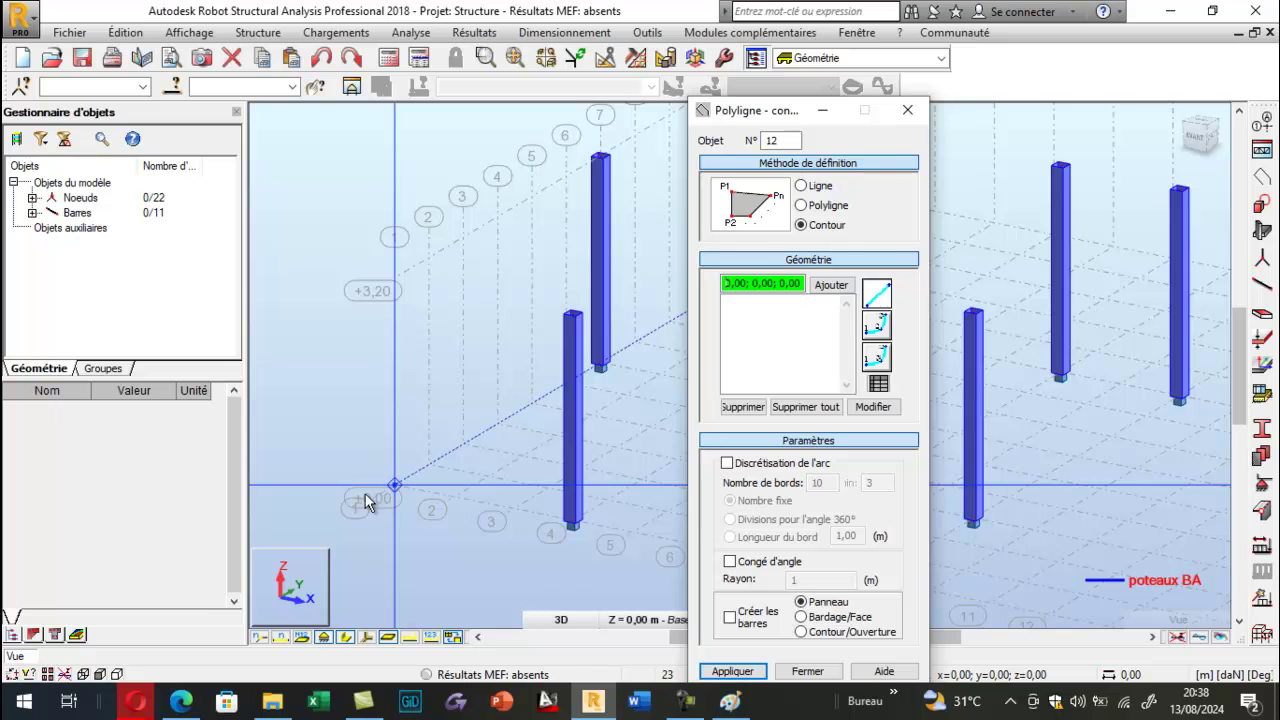
click(907, 110)
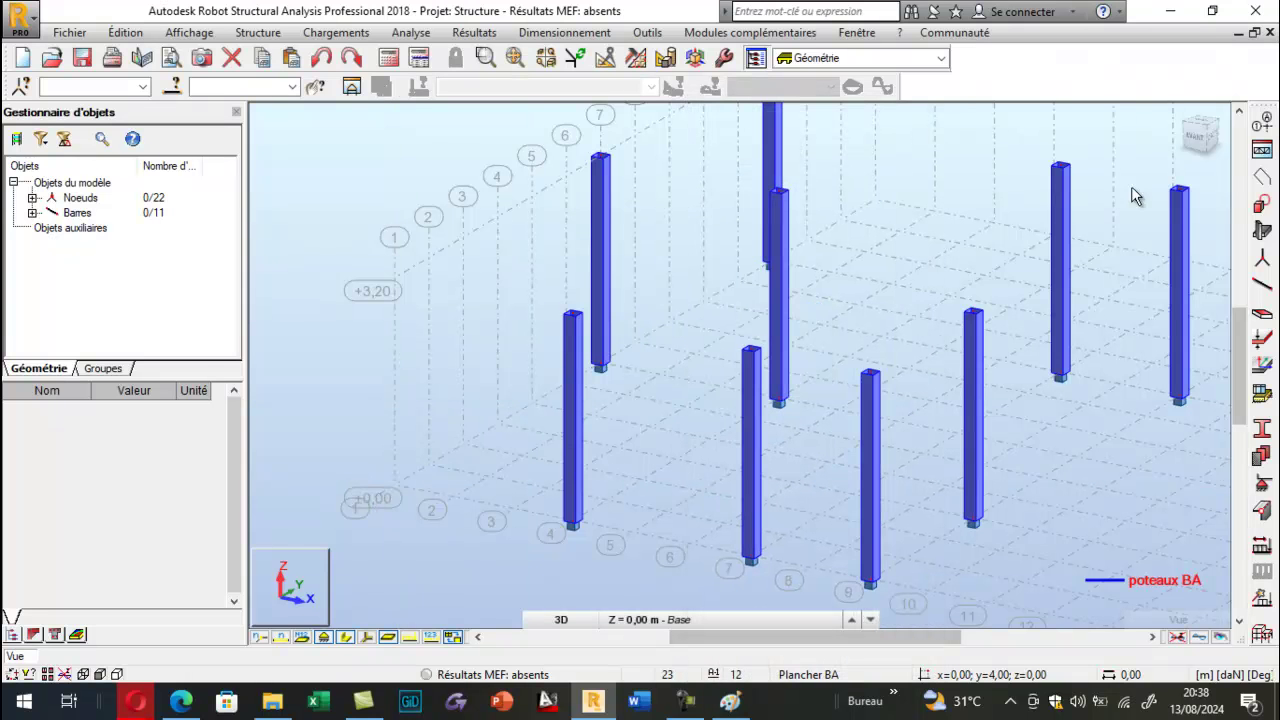
Look through the Objets shapes and the construction elements, open the Voile wall definition and close it.
click(1262, 207)
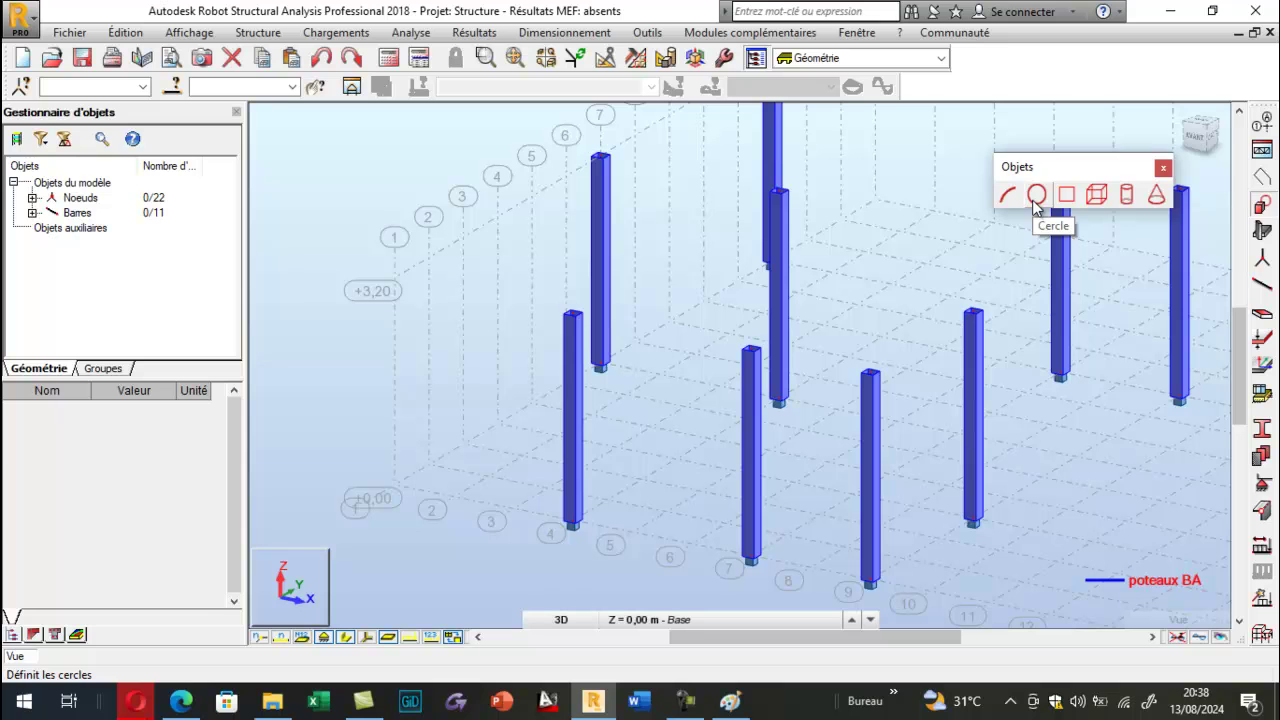
click(1163, 167)
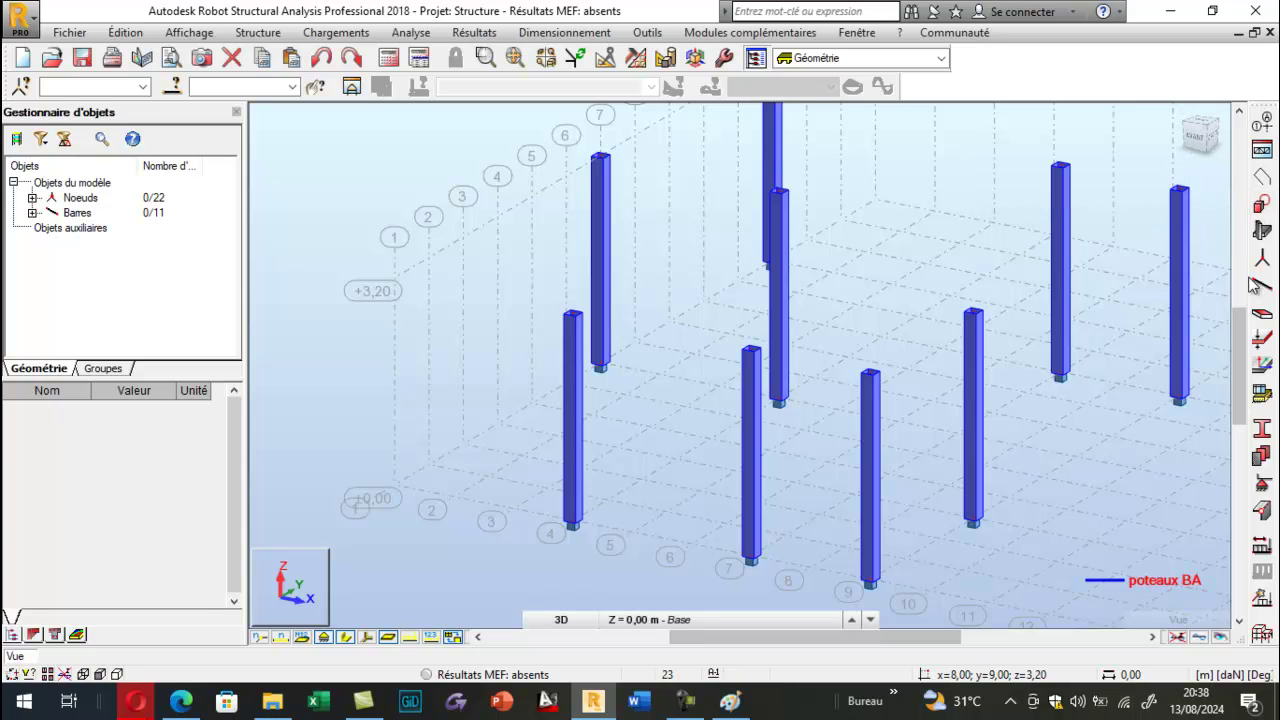
click(1261, 233)
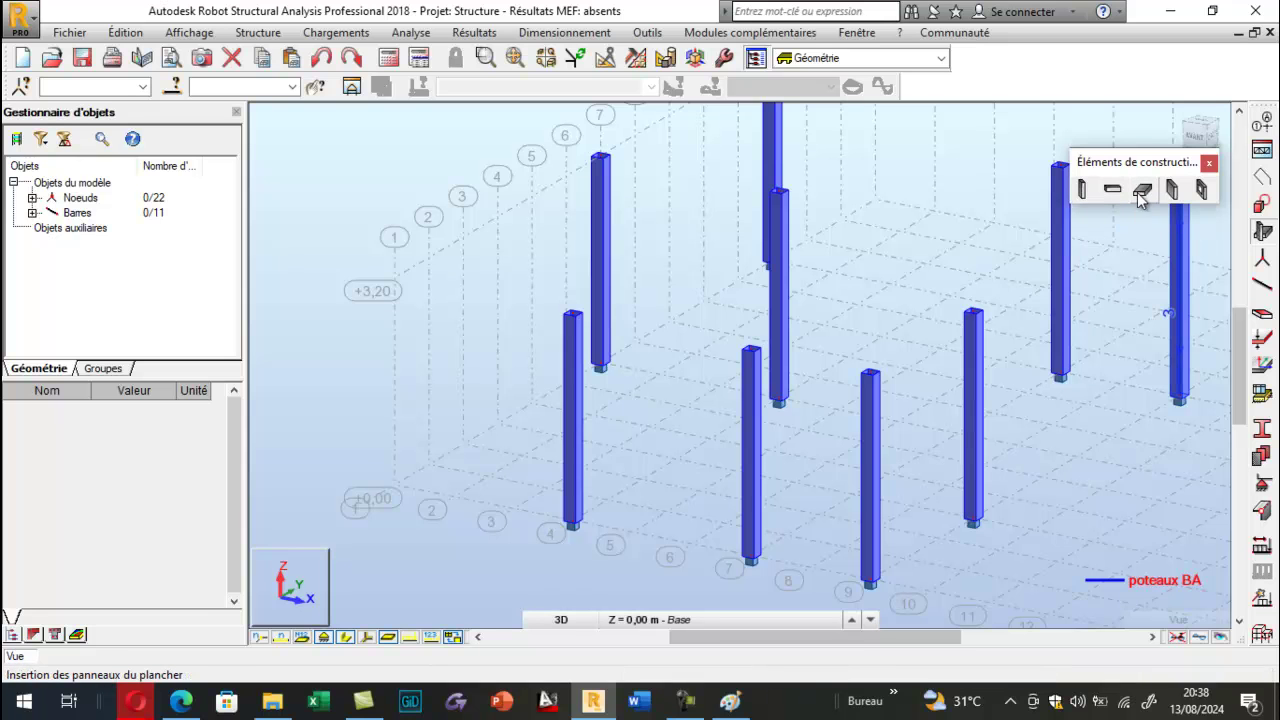
click(1175, 190)
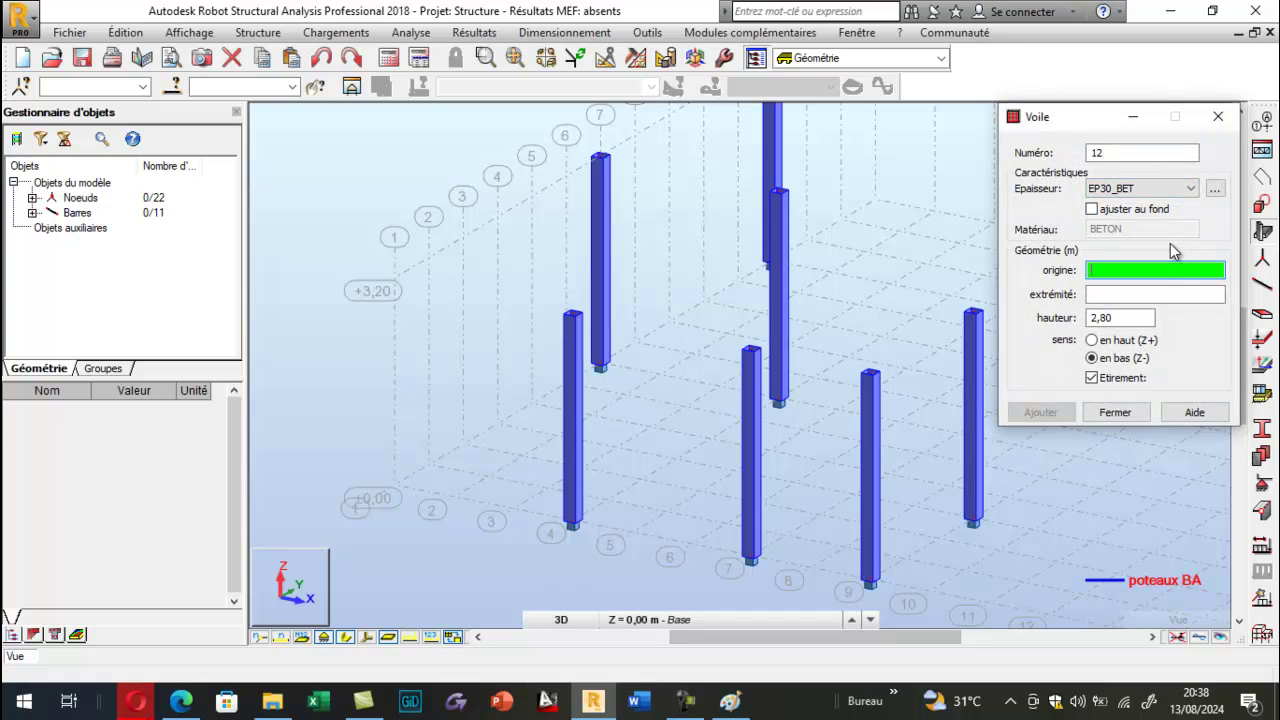
click(1217, 117)
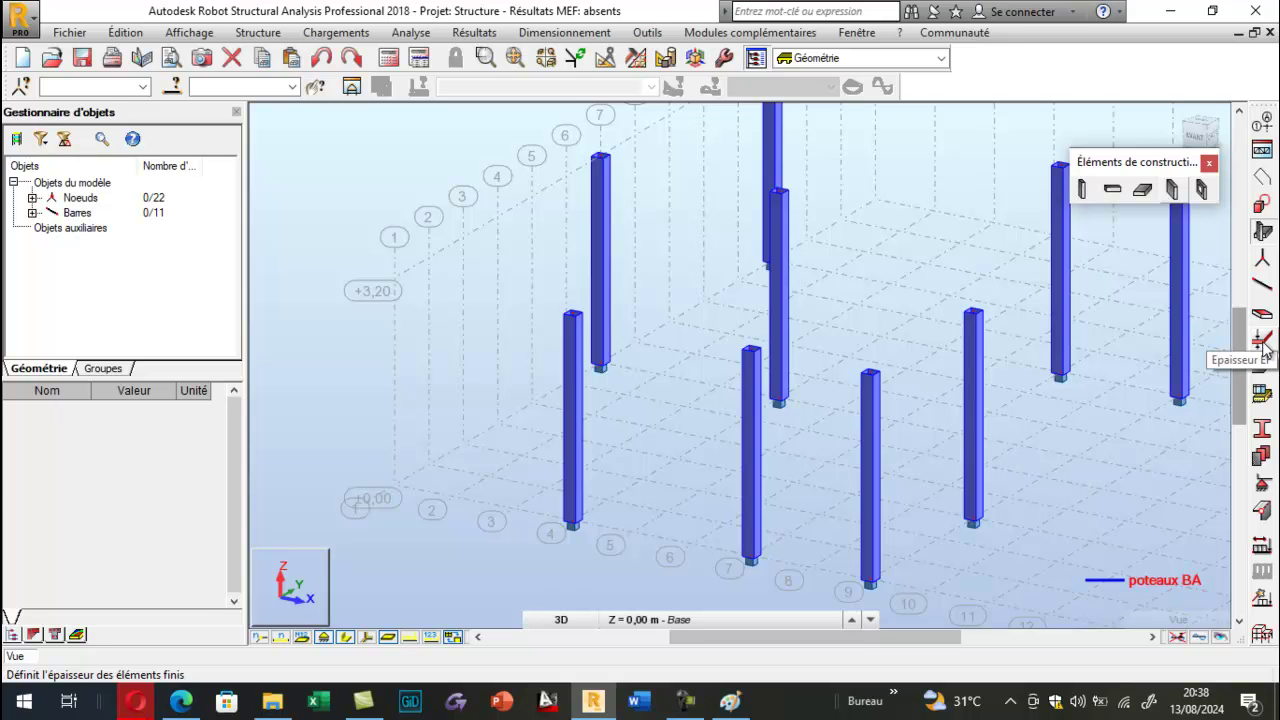
Examine the Voile command's thickness, origin, end and height settings and the EF thickness list, and close it without adding a wall.
click(1174, 198)
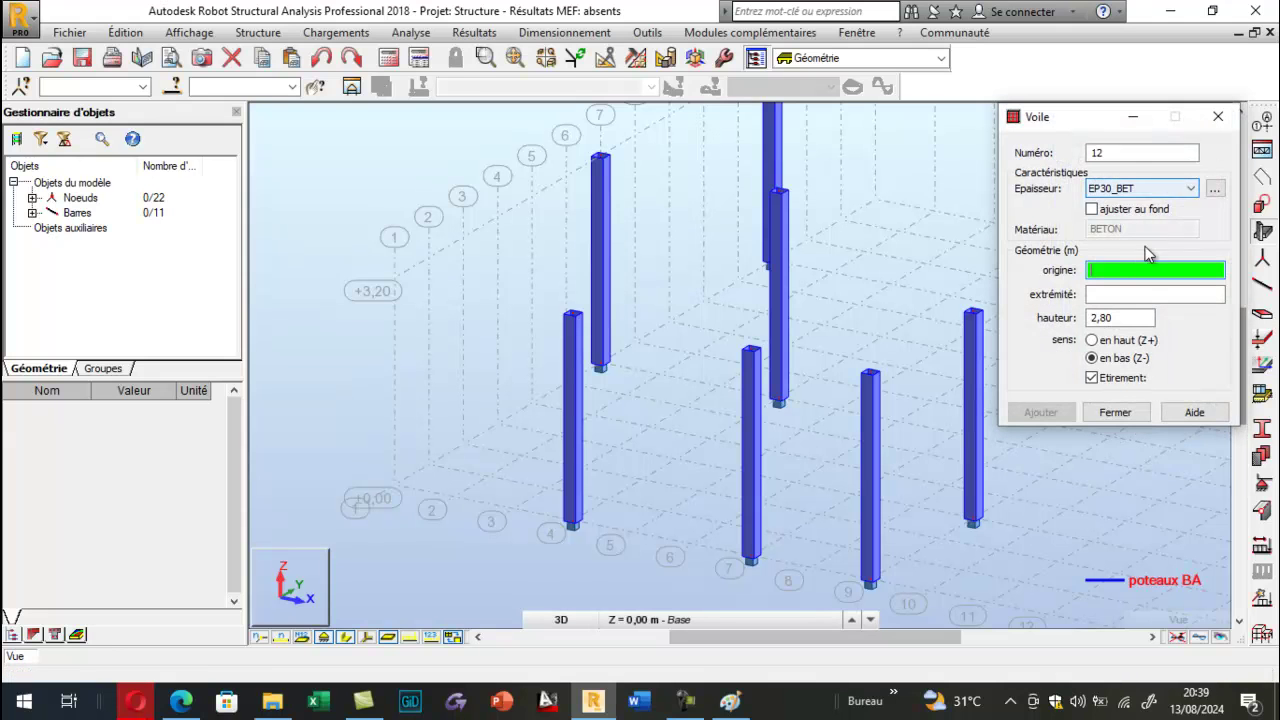
click(1146, 192)
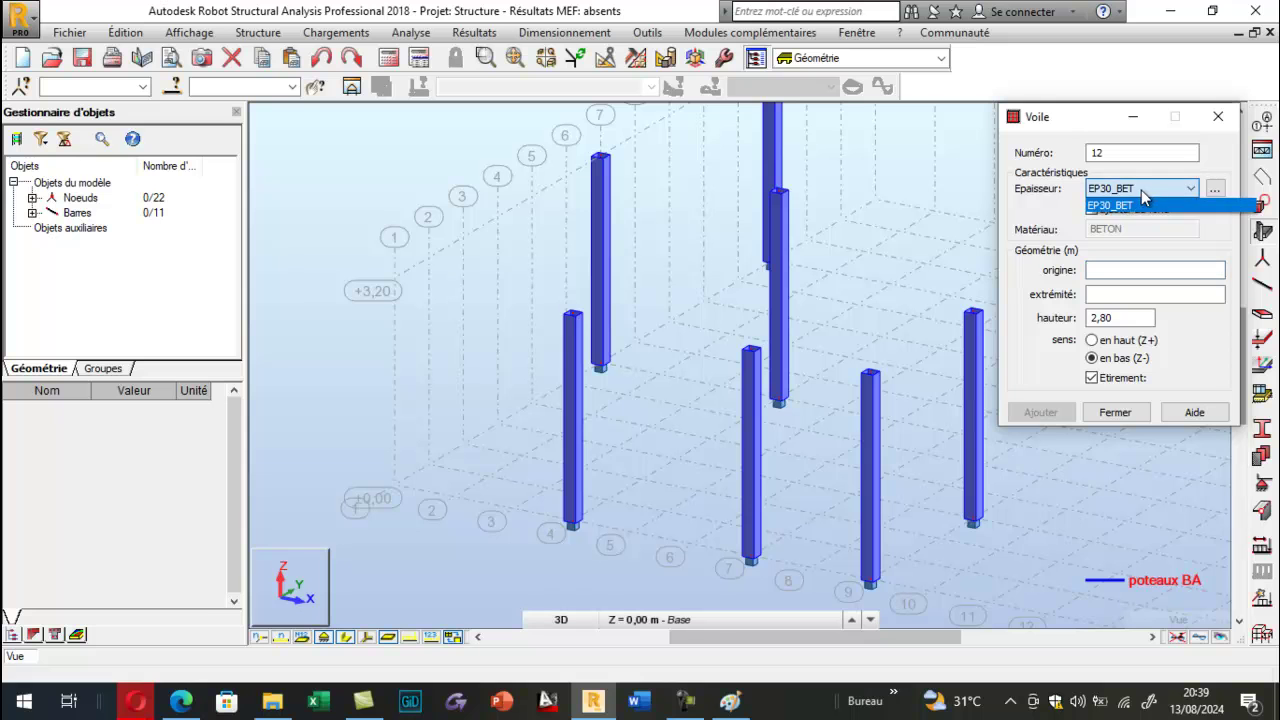
click(1110, 205)
click(1214, 189)
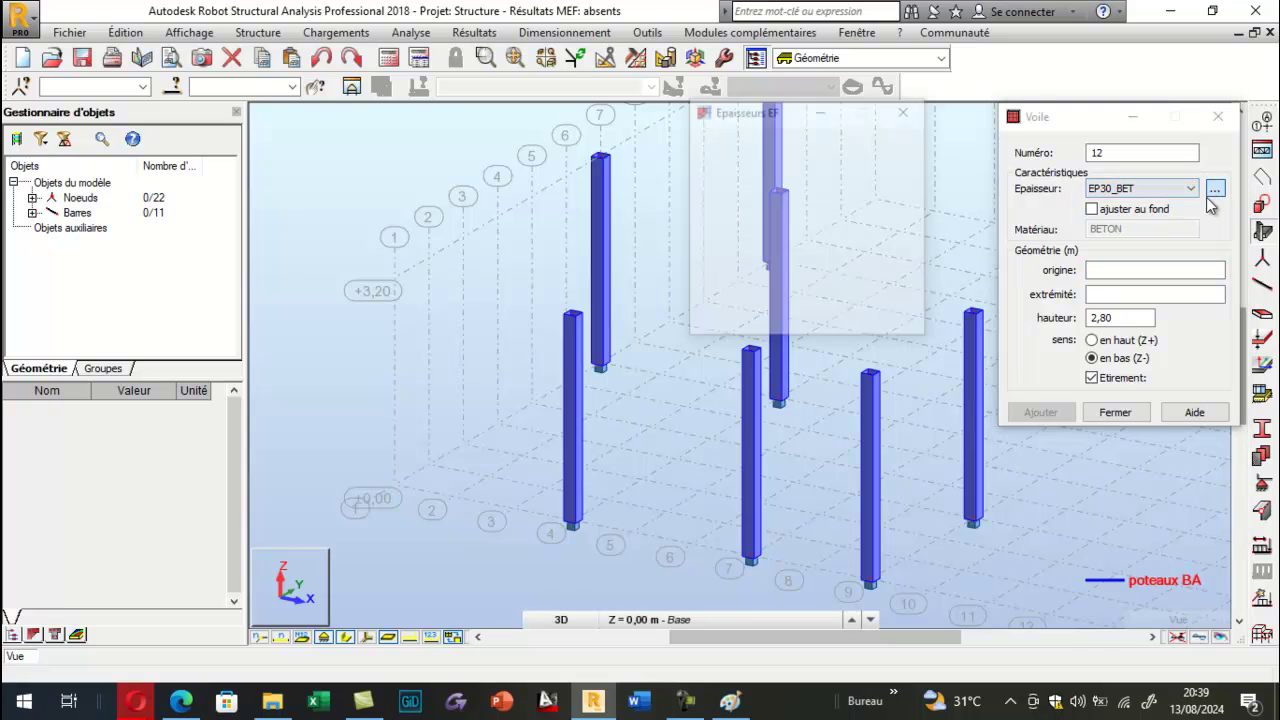
drag(1070, 191, 832, 191)
click(968, 187)
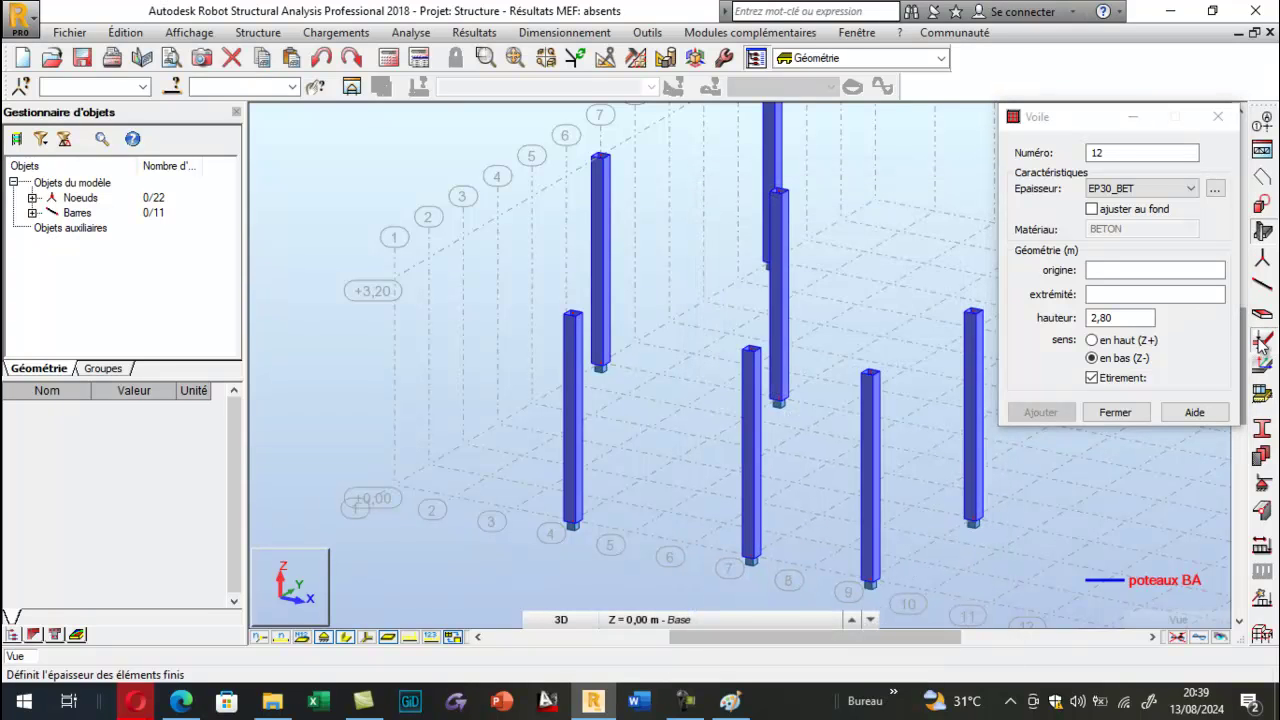
click(1257, 345)
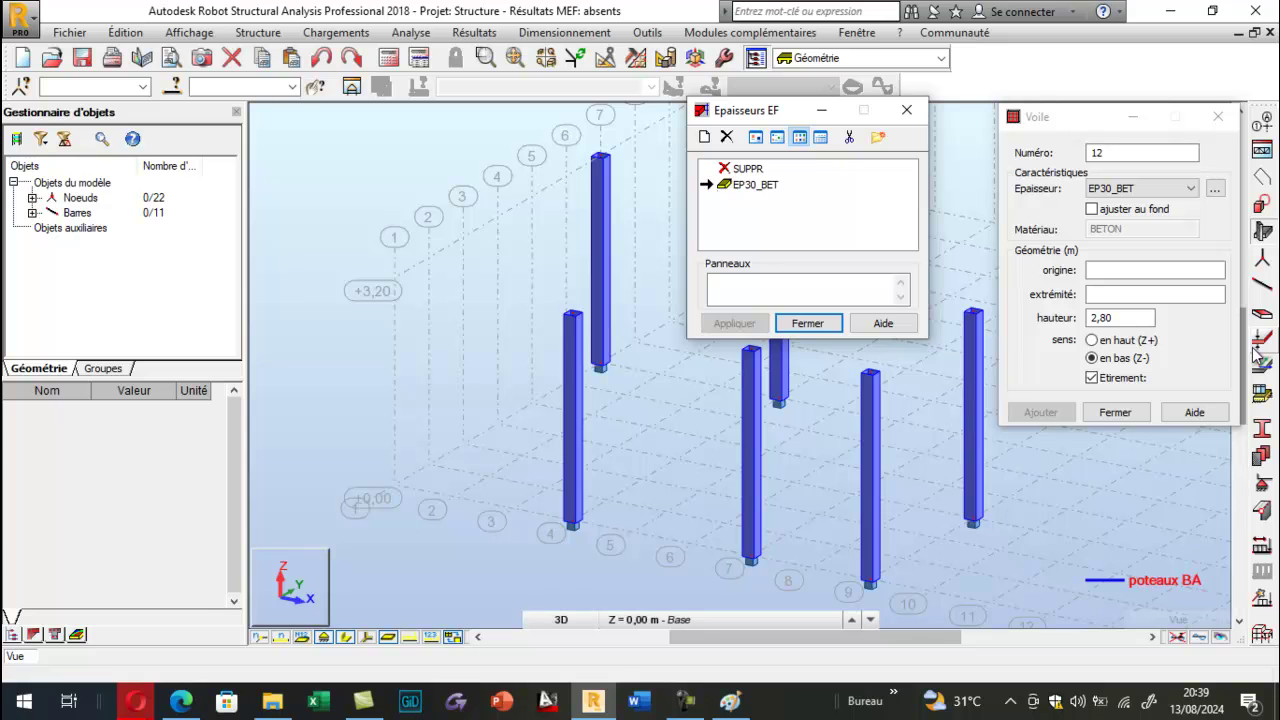
click(906, 110)
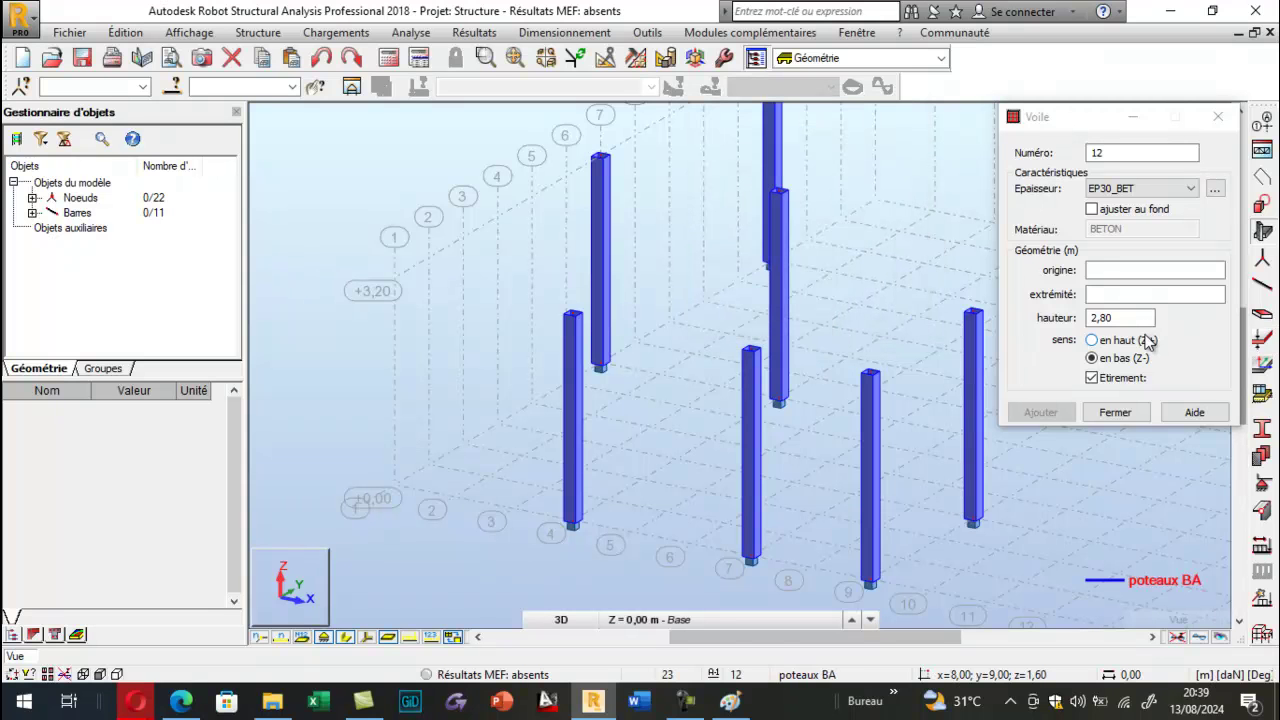
click(1096, 272)
click(1099, 295)
click(1125, 318)
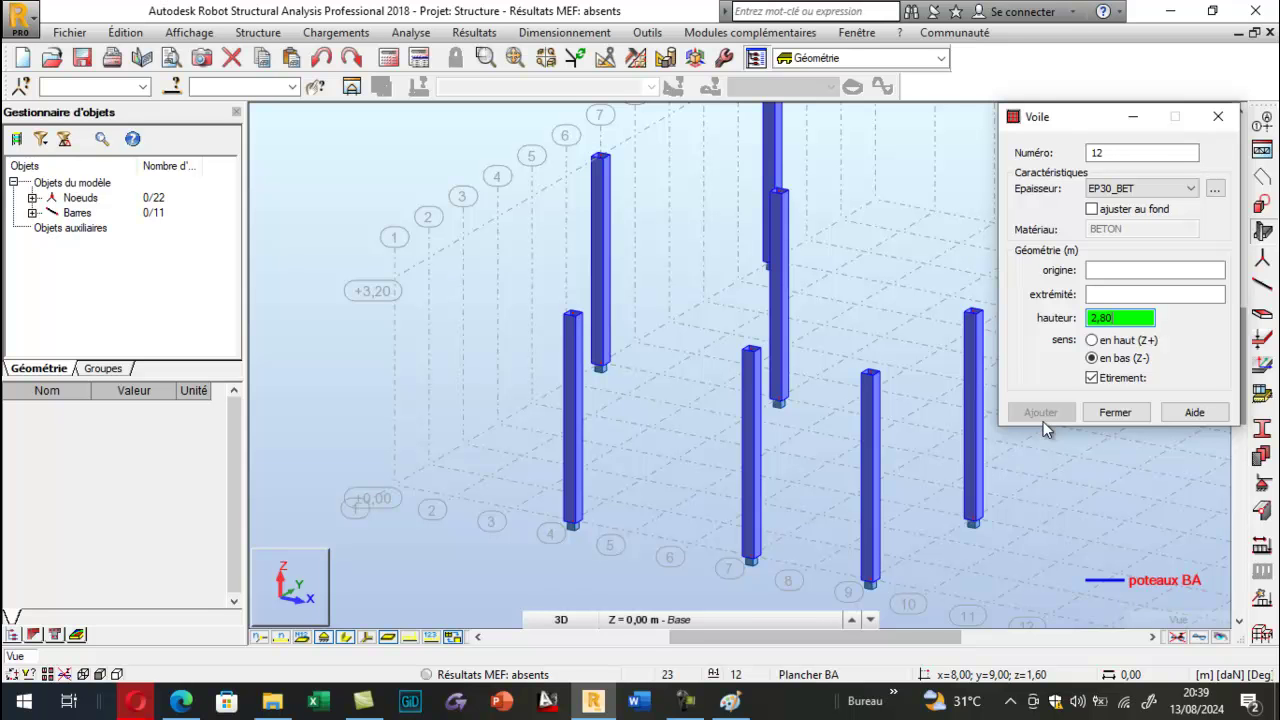
click(1218, 120)
Look around the column model, check wall 1 on the layout in the ARCHE training PDF and return to Robot.
shift+middle_drag(951, 357, 531, 451)
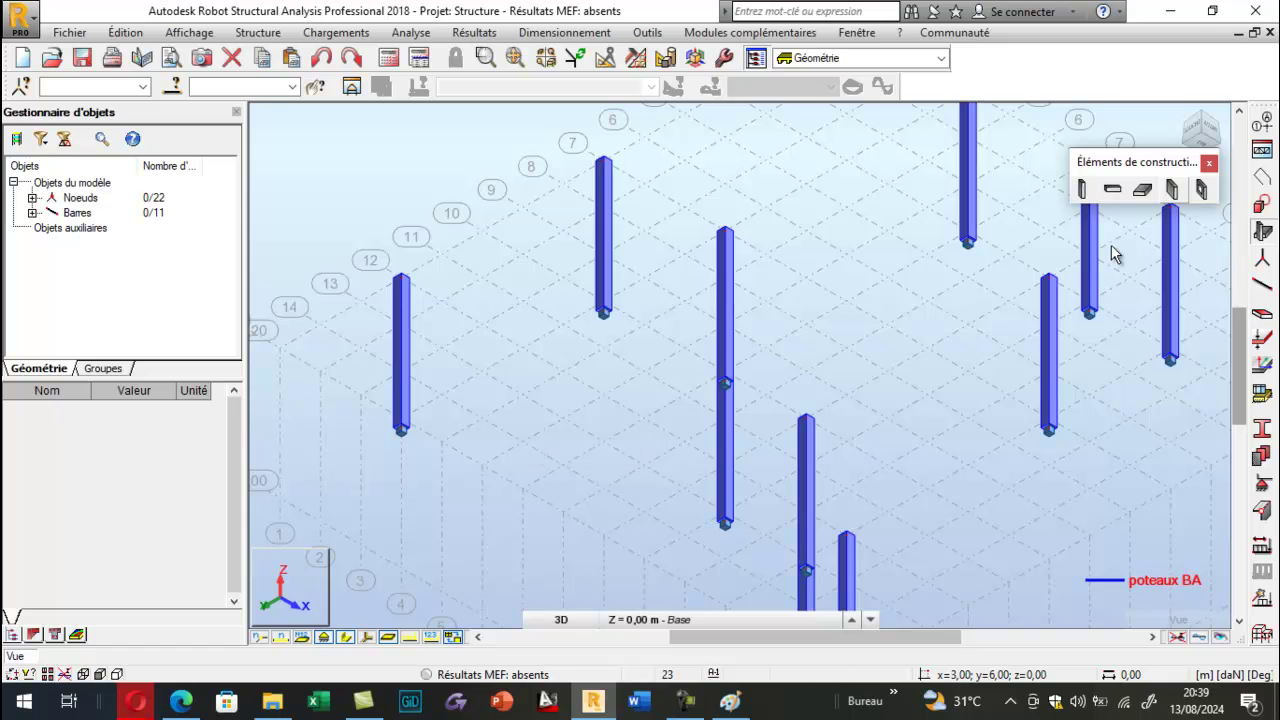
scroll(880, 290, down, 3)
shift+middle_drag(865, 290, 771, 369)
scroll(548, 383, up, 4)
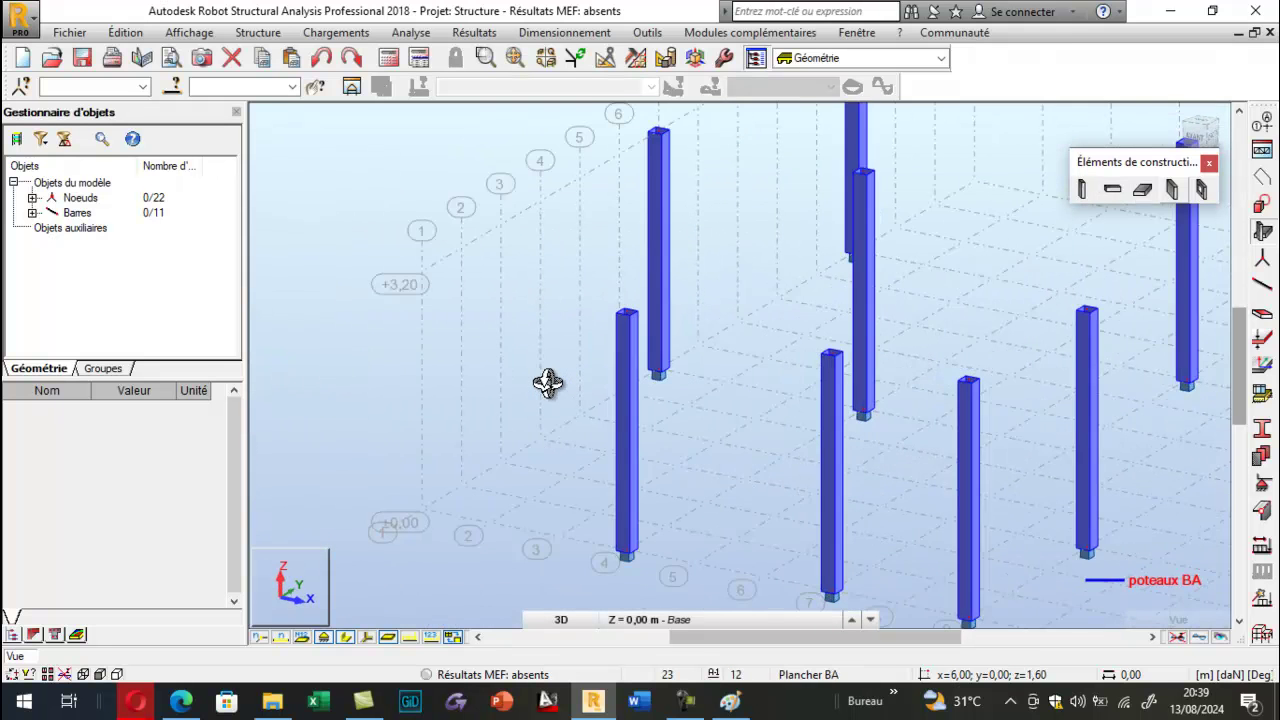
click(700, 702)
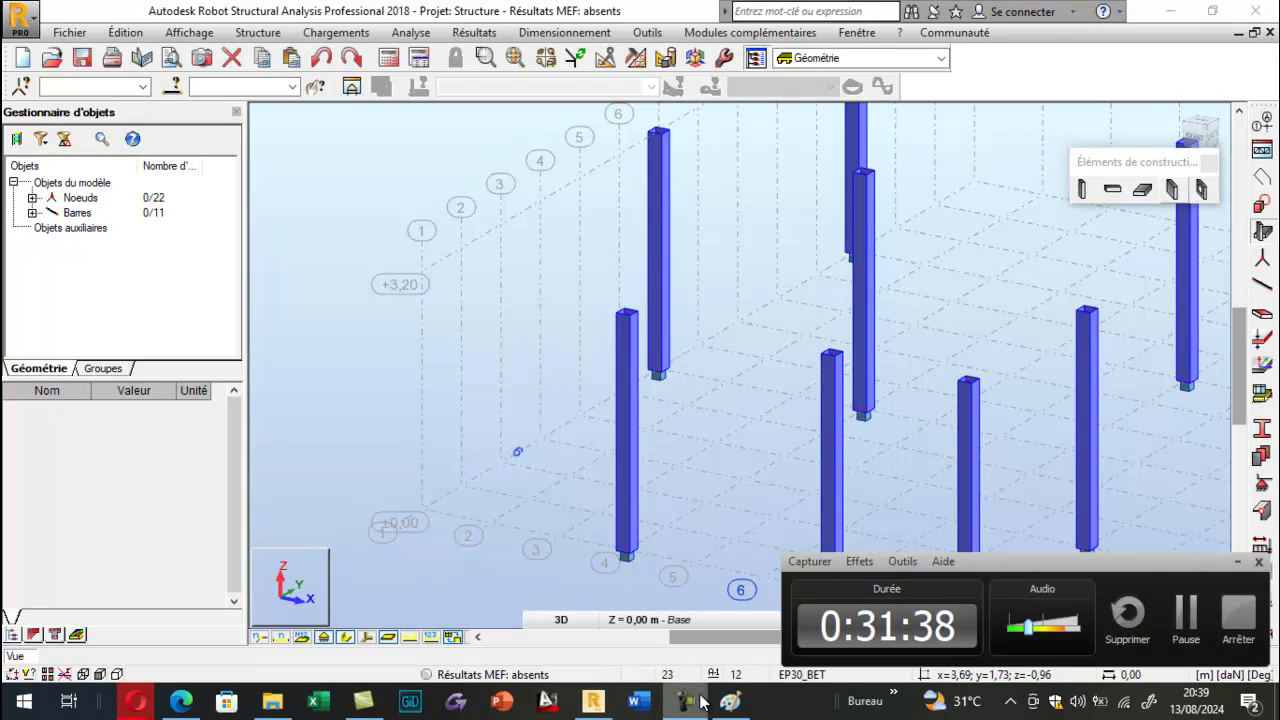
click(700, 702)
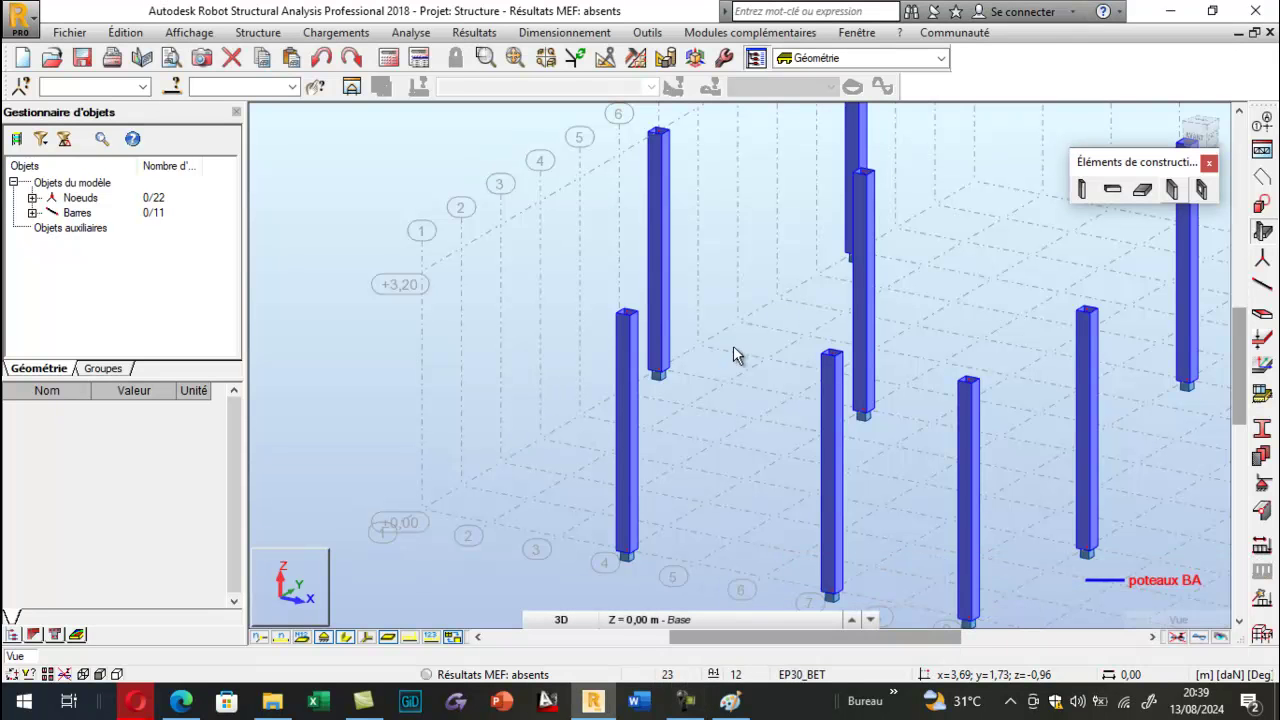
click(595, 705)
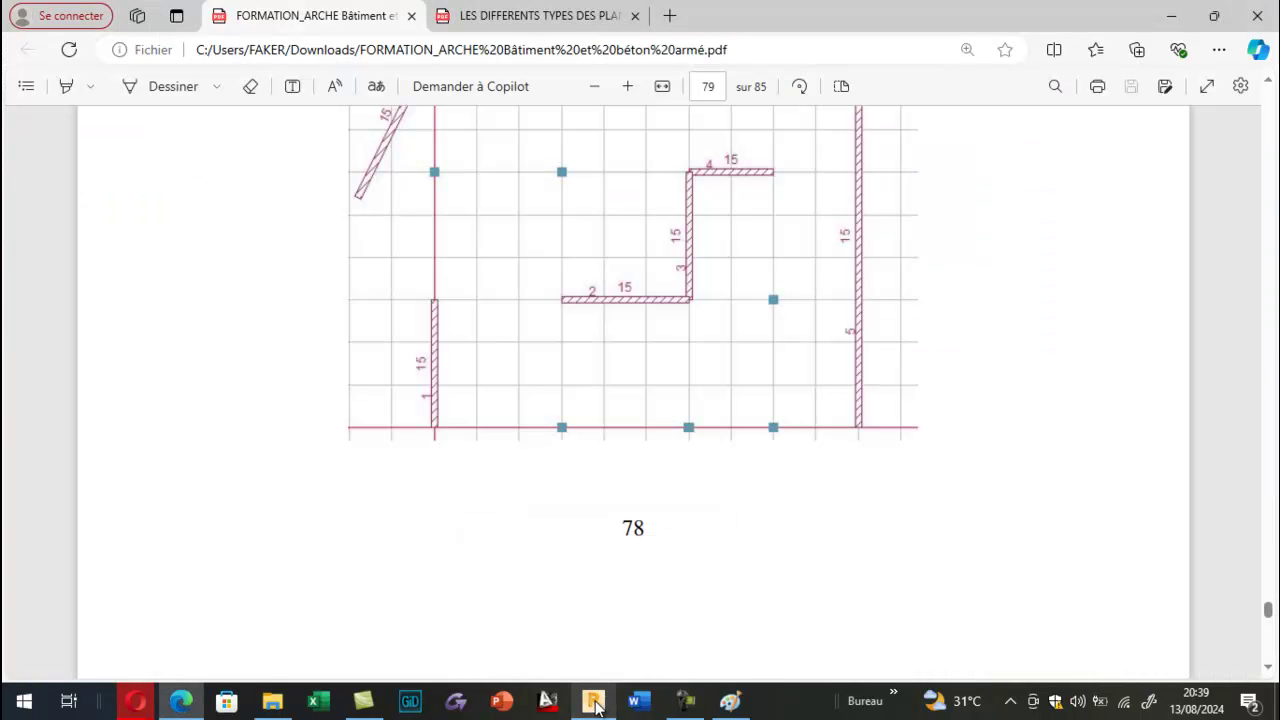
click(593, 702)
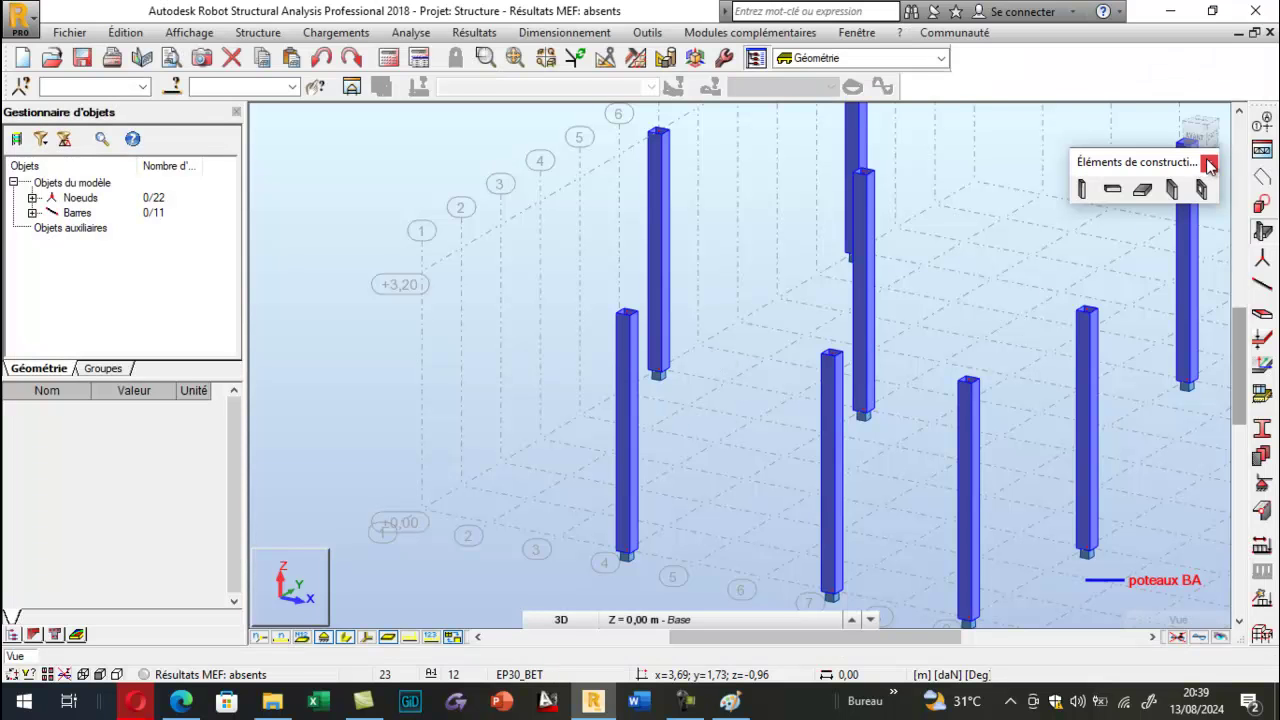
Create wall 1 as a Panneau contour through (0; 0; 0), (0; 0; 3,20), (0; 3,00; 3,20) and (0; 3,00; 0).
click(1209, 162)
click(1265, 178)
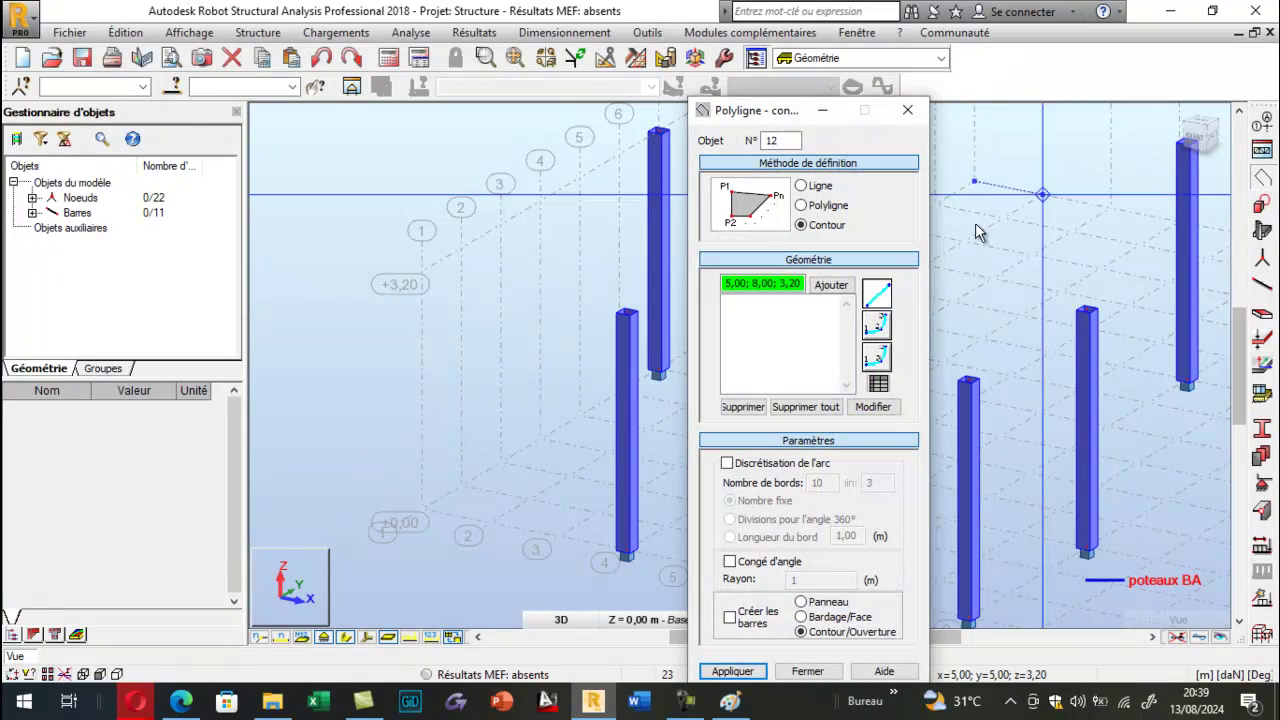
drag(742, 110, 53, 57)
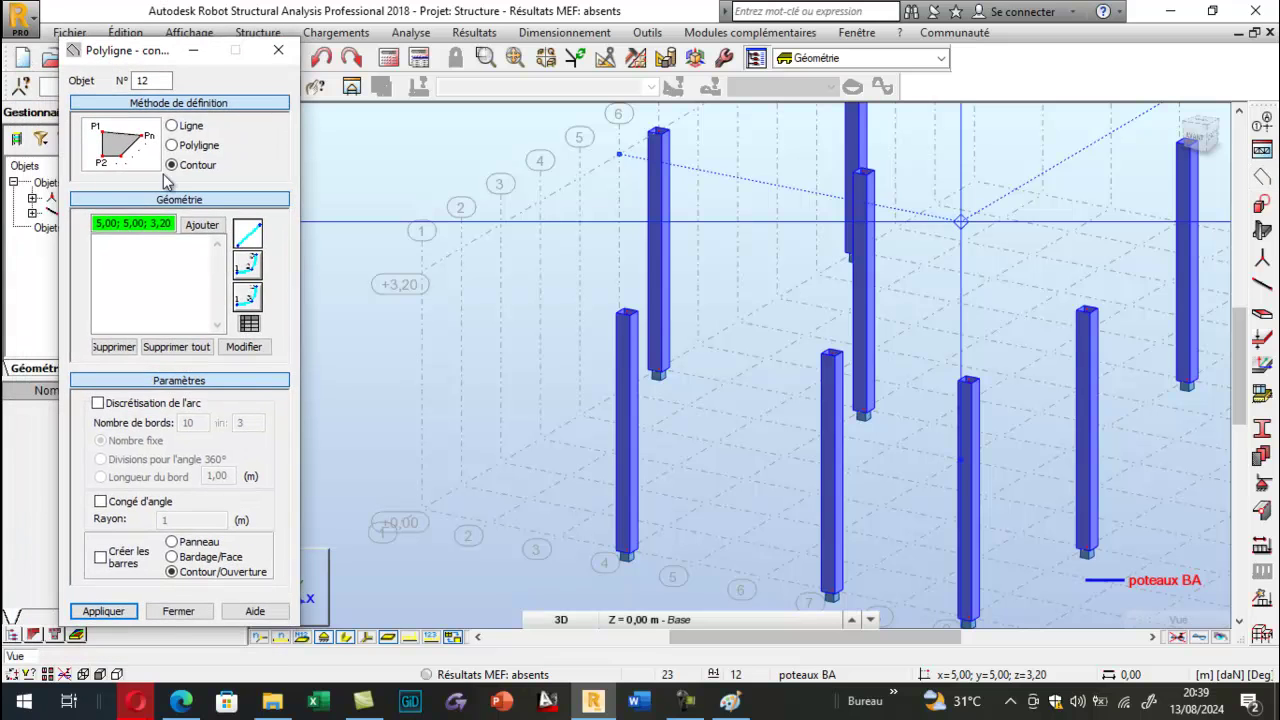
click(172, 542)
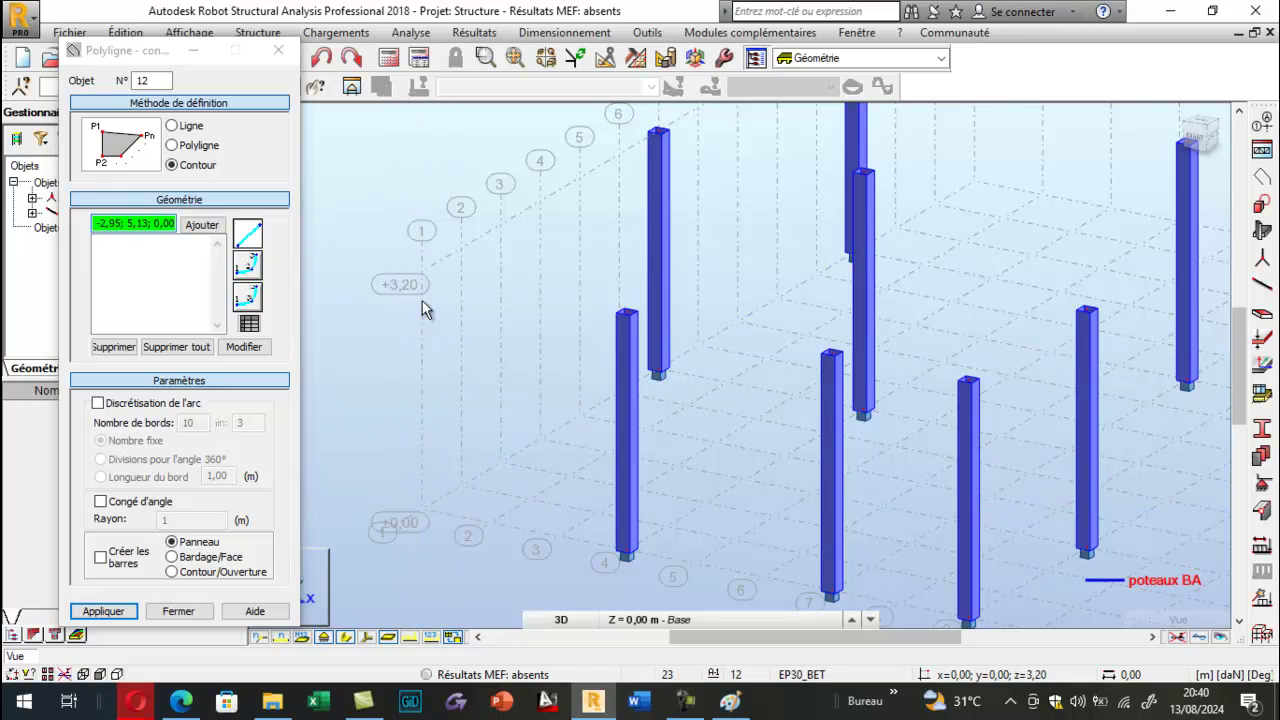
click(424, 505)
click(424, 274)
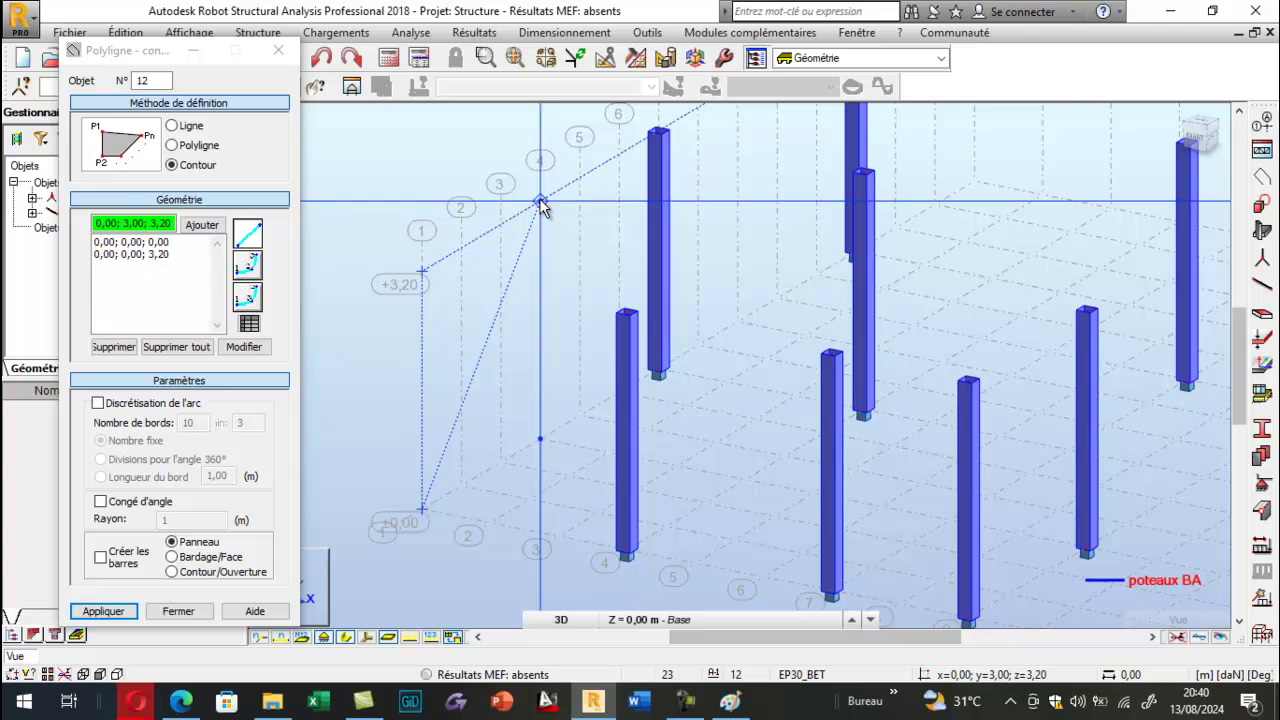
click(540, 203)
click(541, 437)
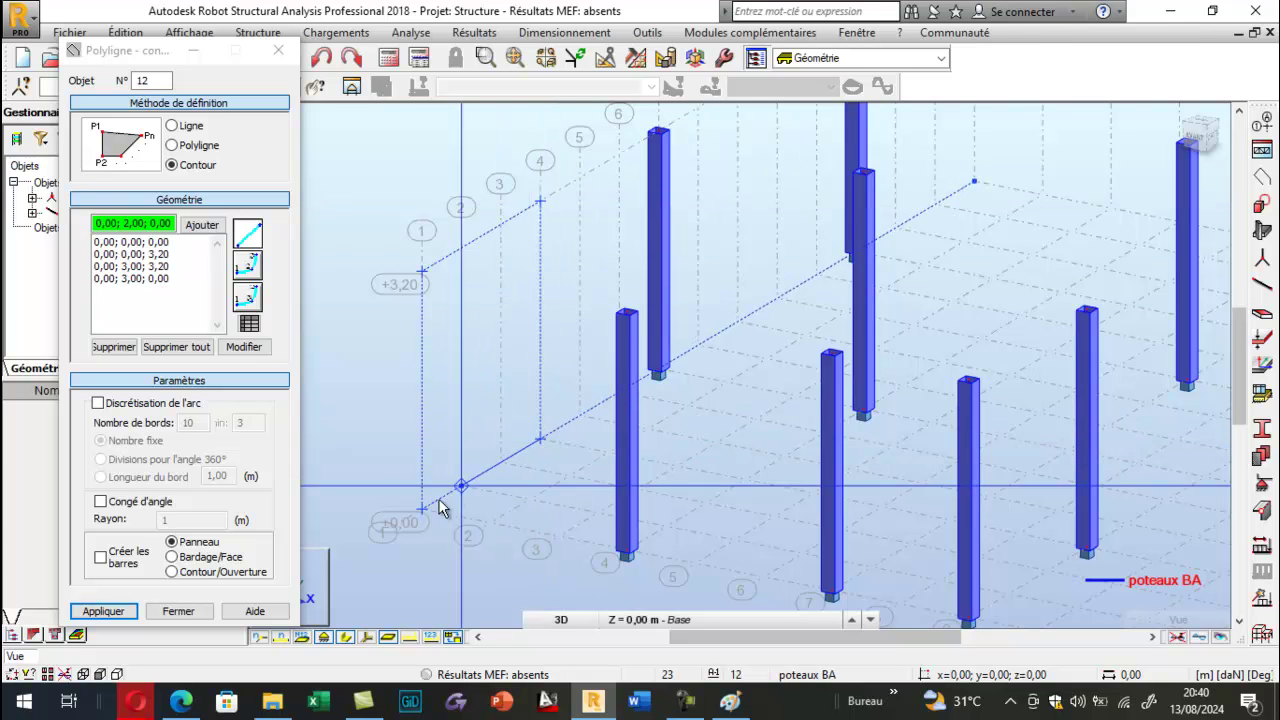
click(423, 512)
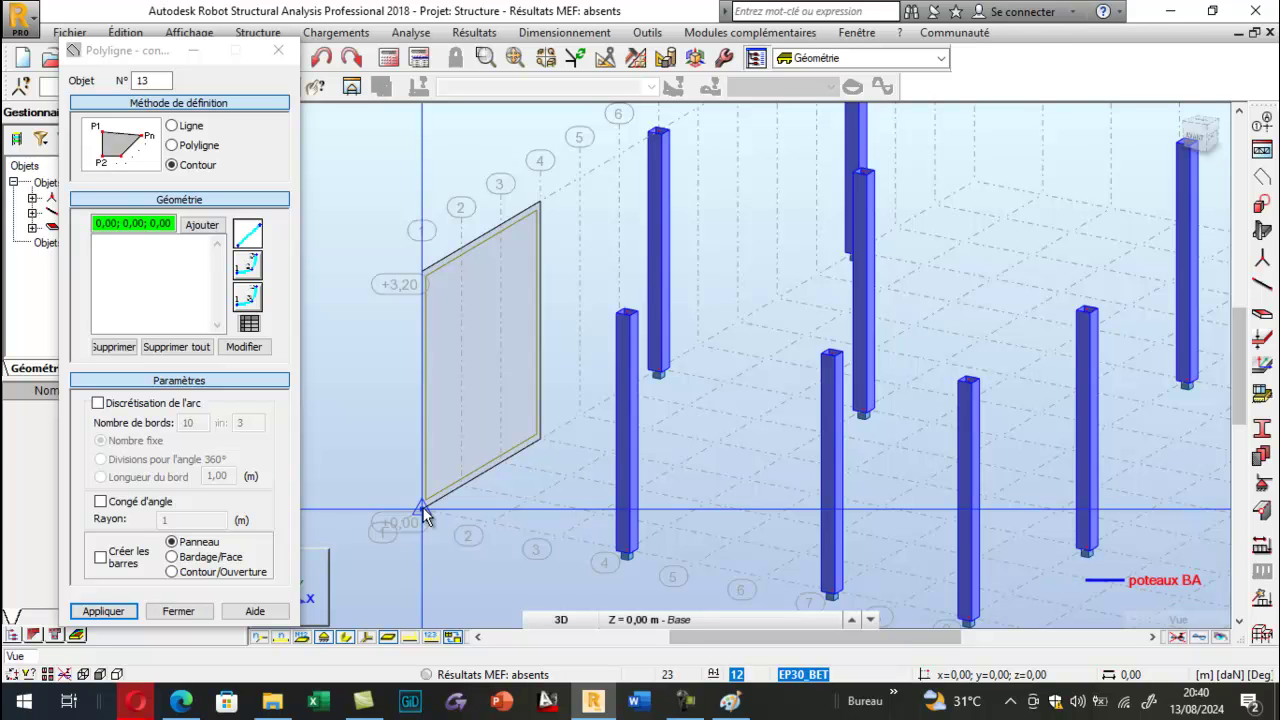
Define a uniform panel thickness named mur voile, 15 cm thick, with the material BETON25.
click(278, 50)
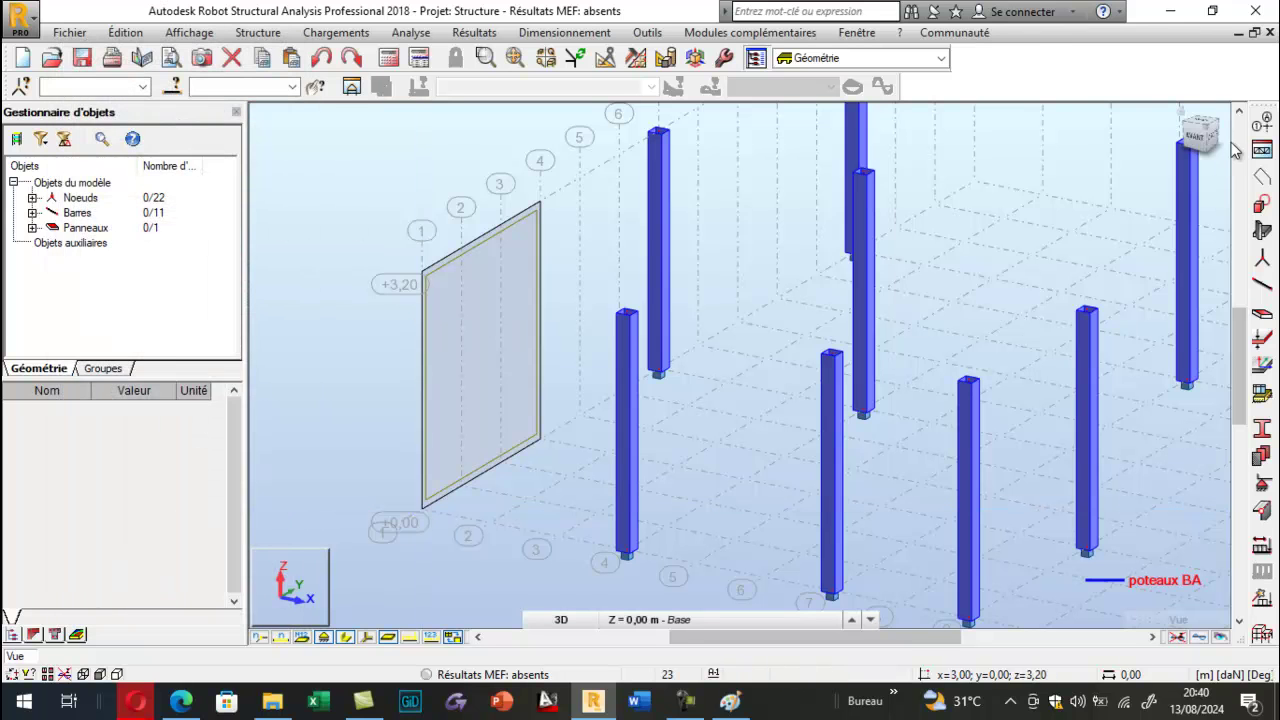
click(1180, 117)
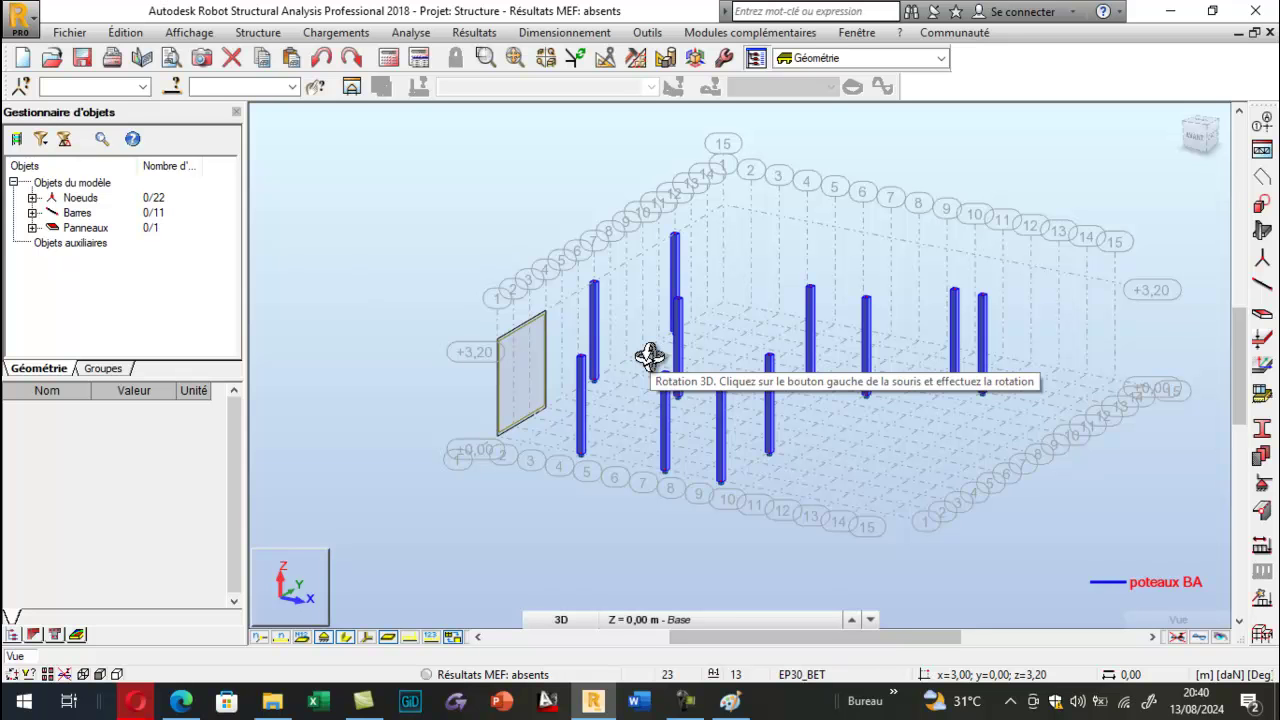
scroll(535, 380, up, 2)
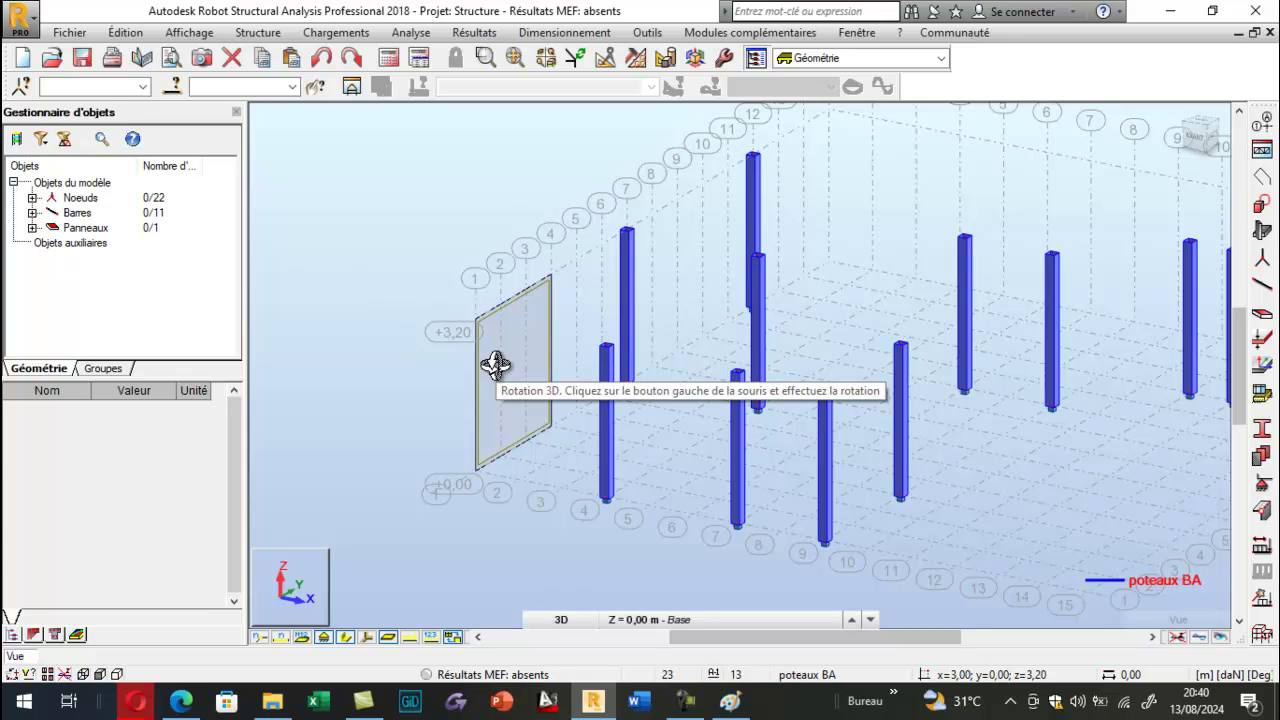
click(1263, 343)
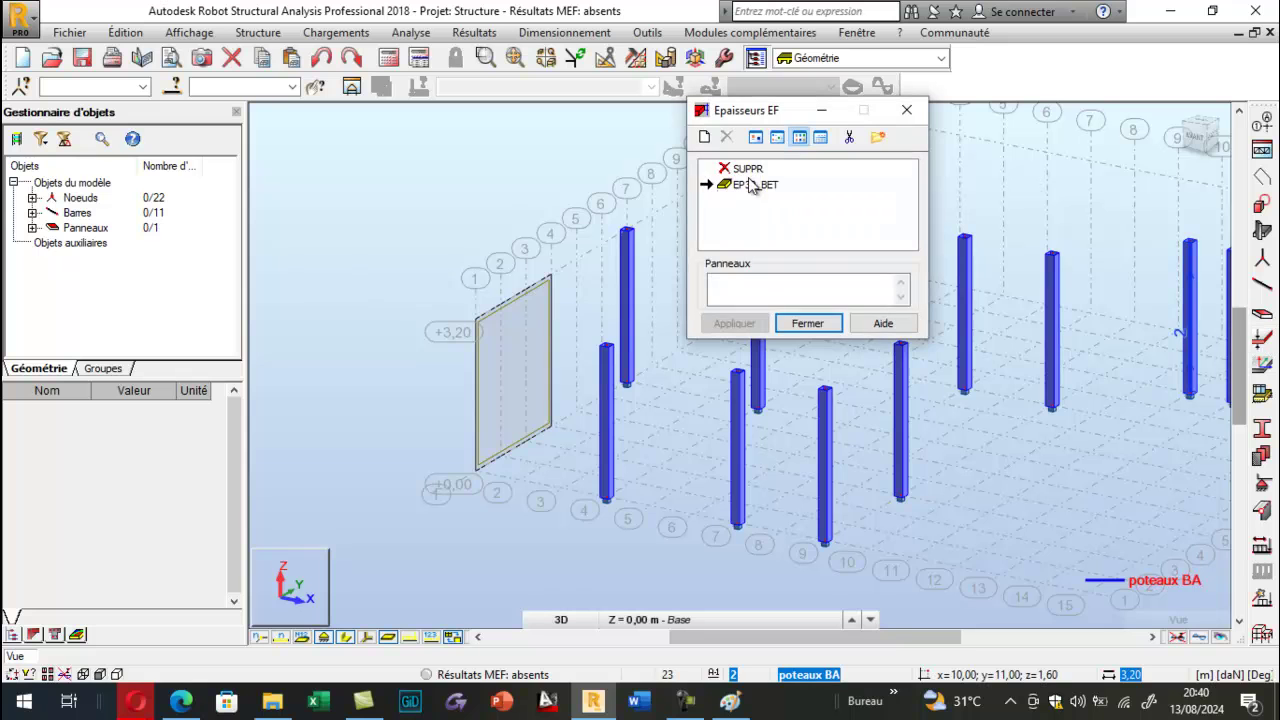
click(706, 138)
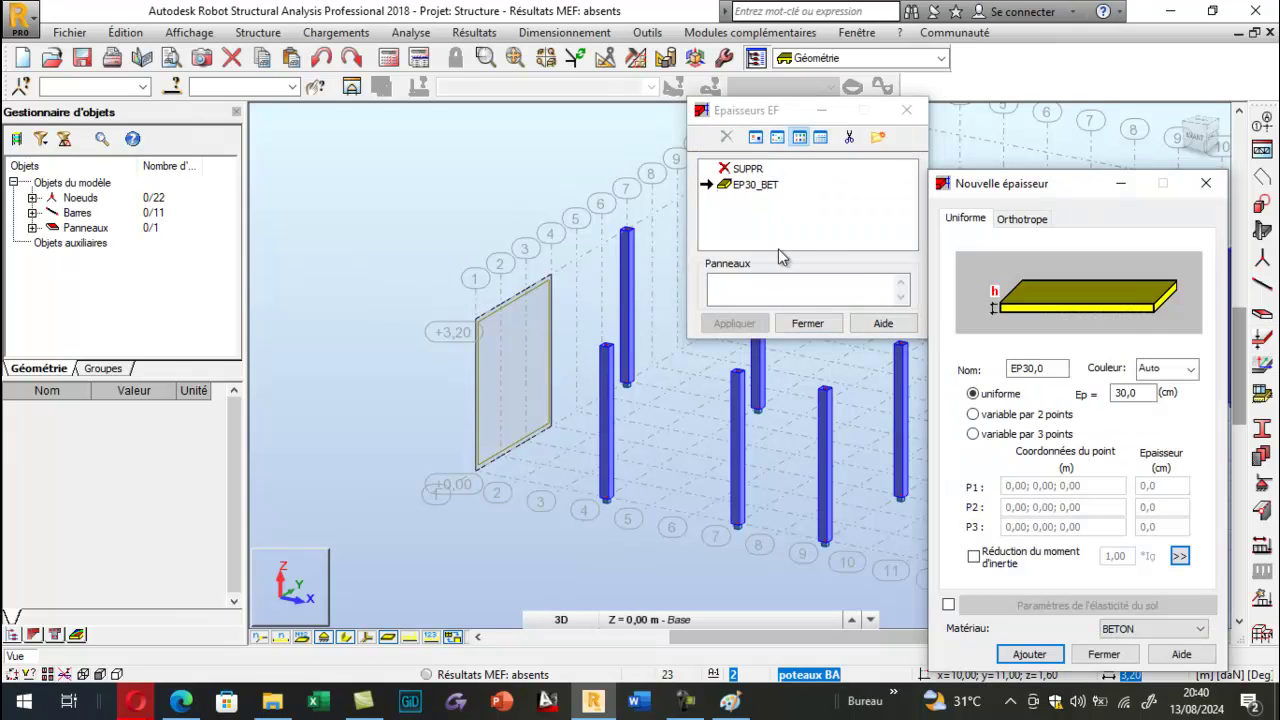
drag(1048, 369, 962, 369)
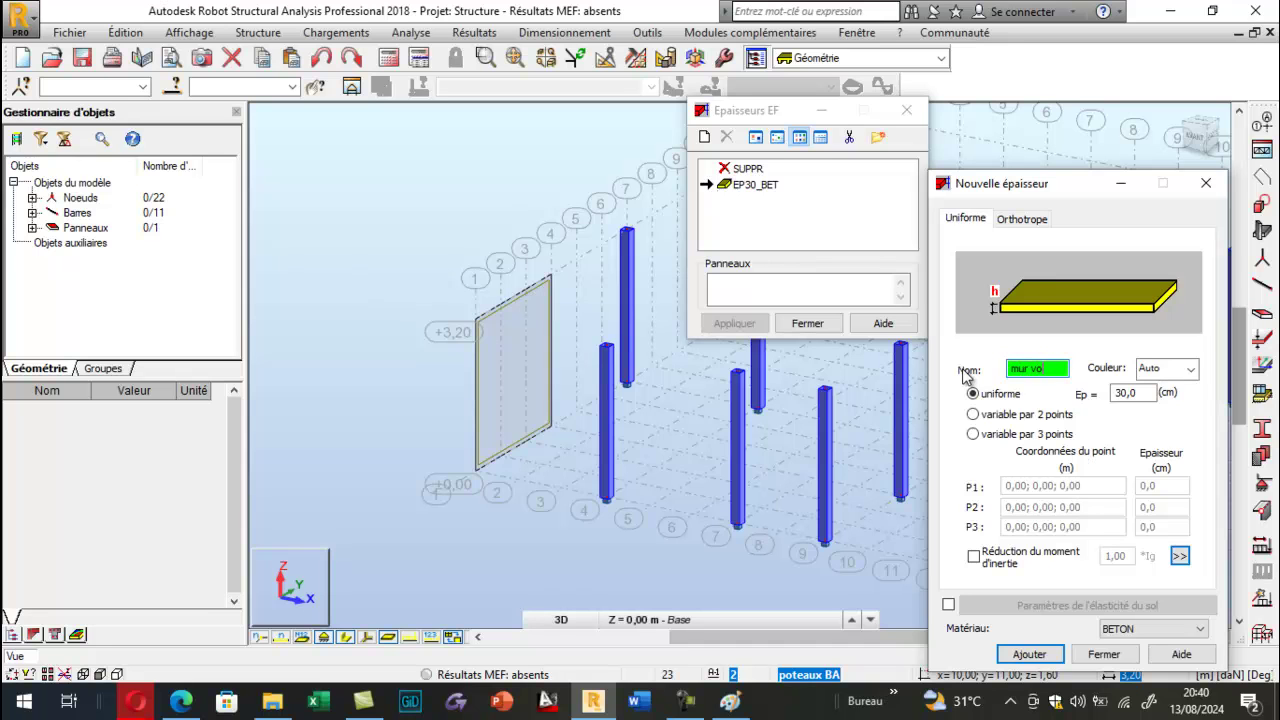
drag(1146, 393, 979, 415)
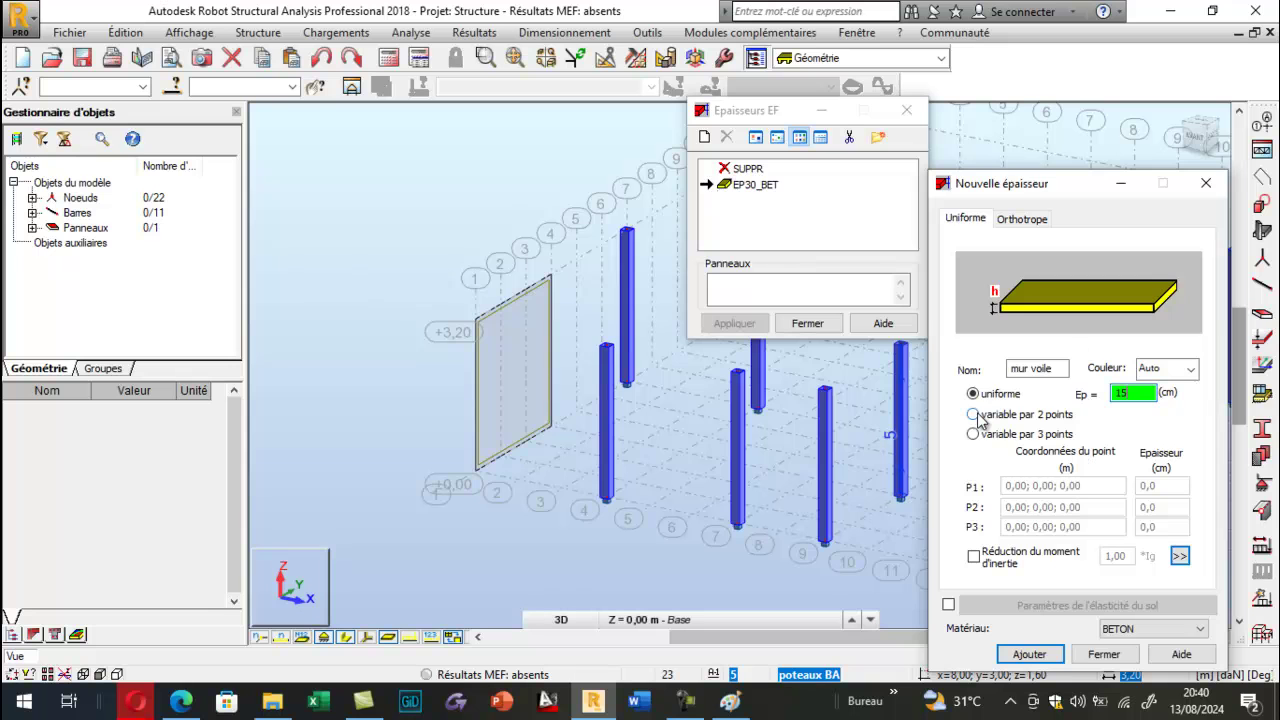
drag(1025, 188, 352, 112)
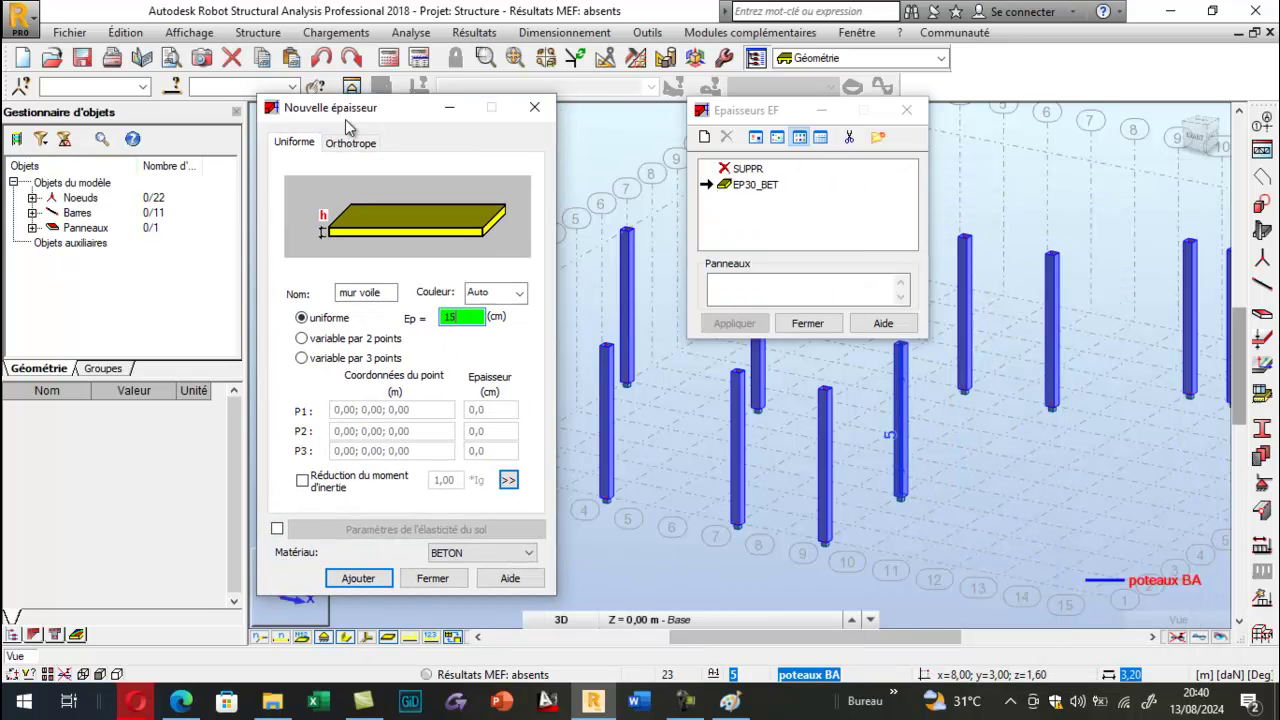
click(450, 558)
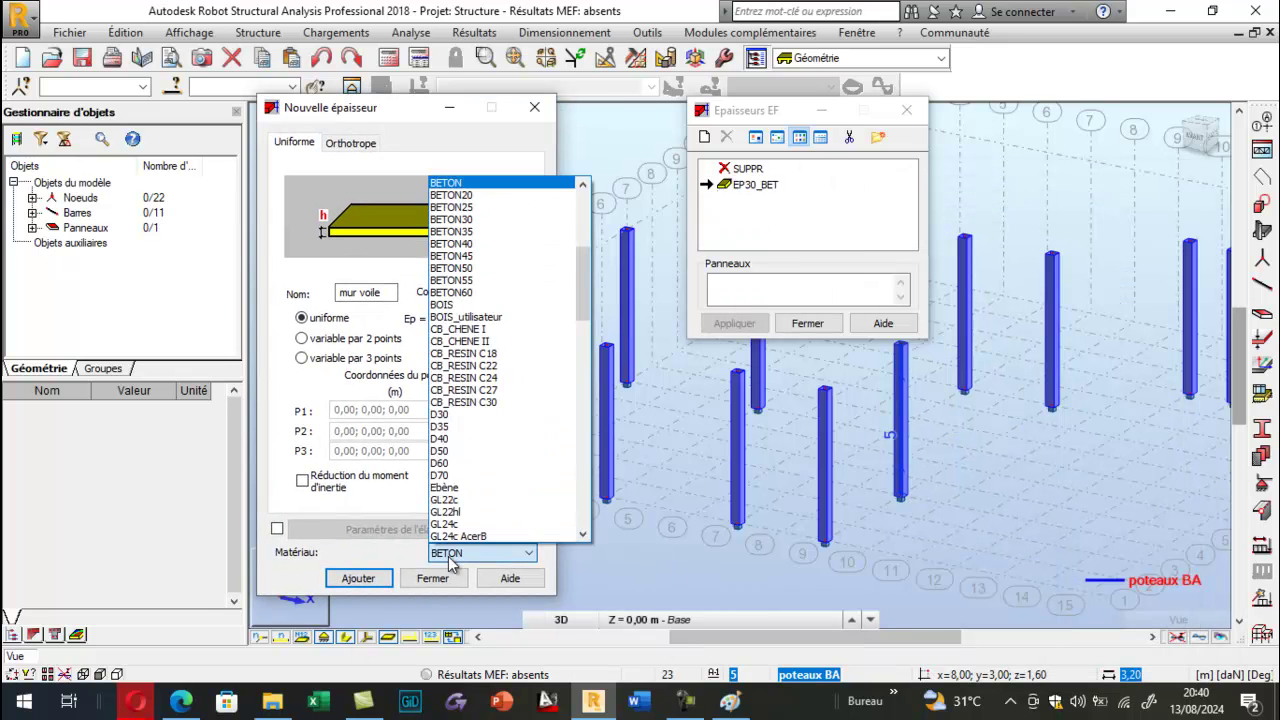
click(450, 207)
click(355, 578)
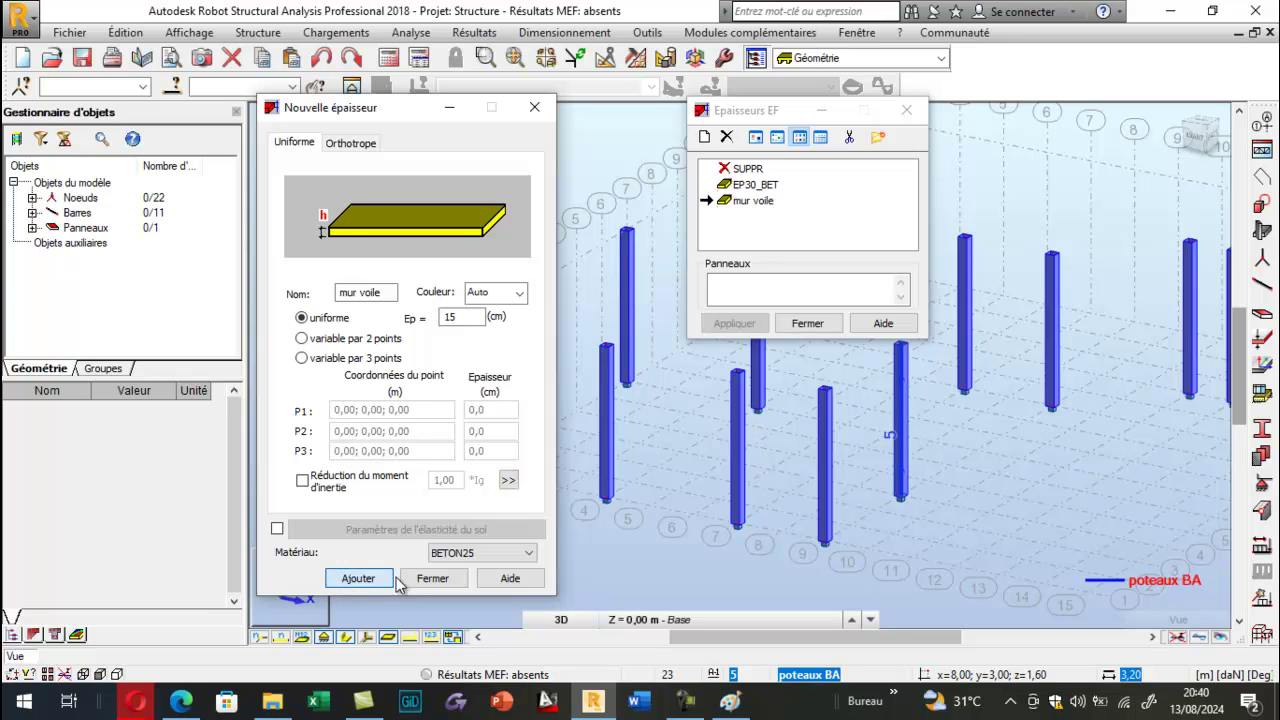
click(433, 578)
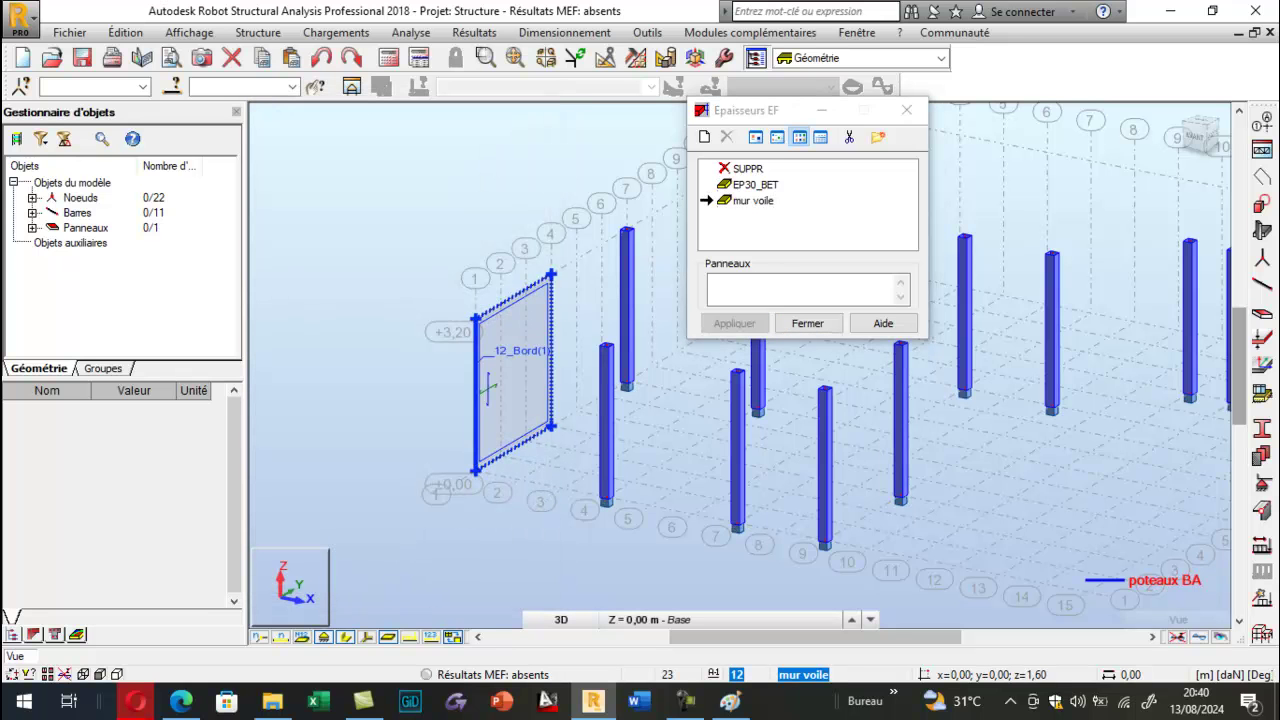
Assign the mur voile thickness to the wall 1 panel and close the thickness list.
click(526, 311)
click(735, 323)
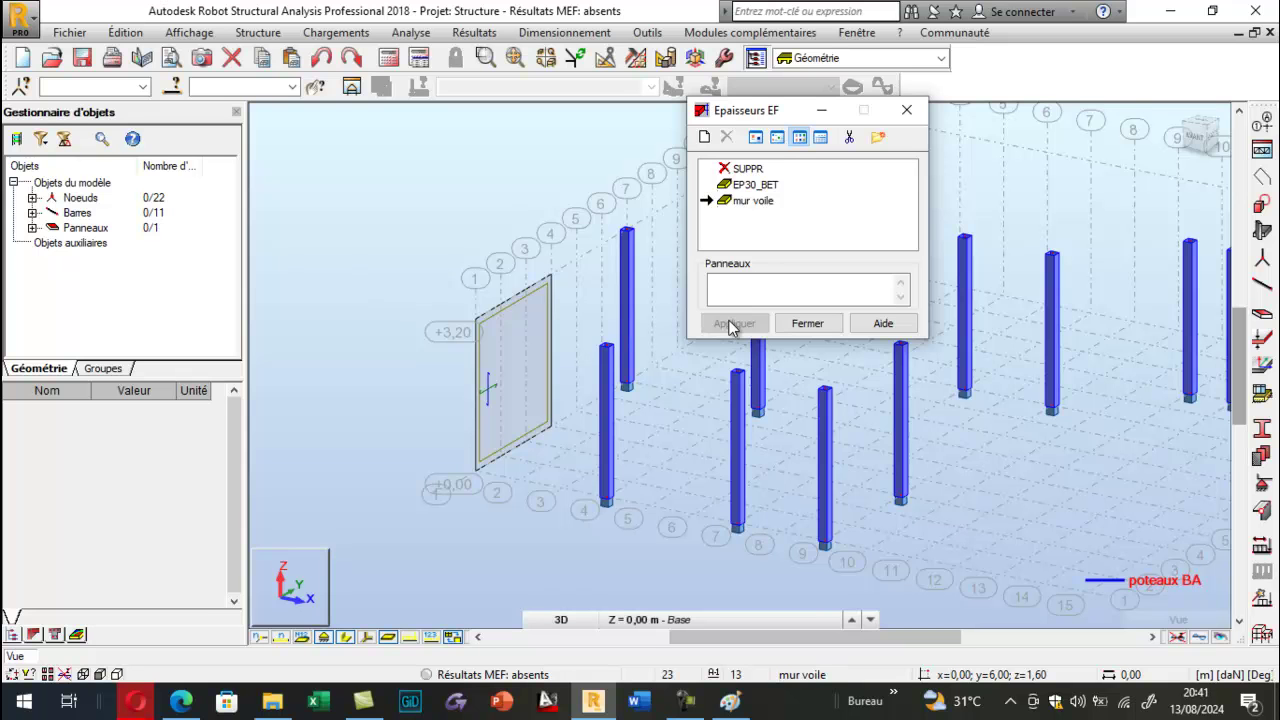
click(907, 110)
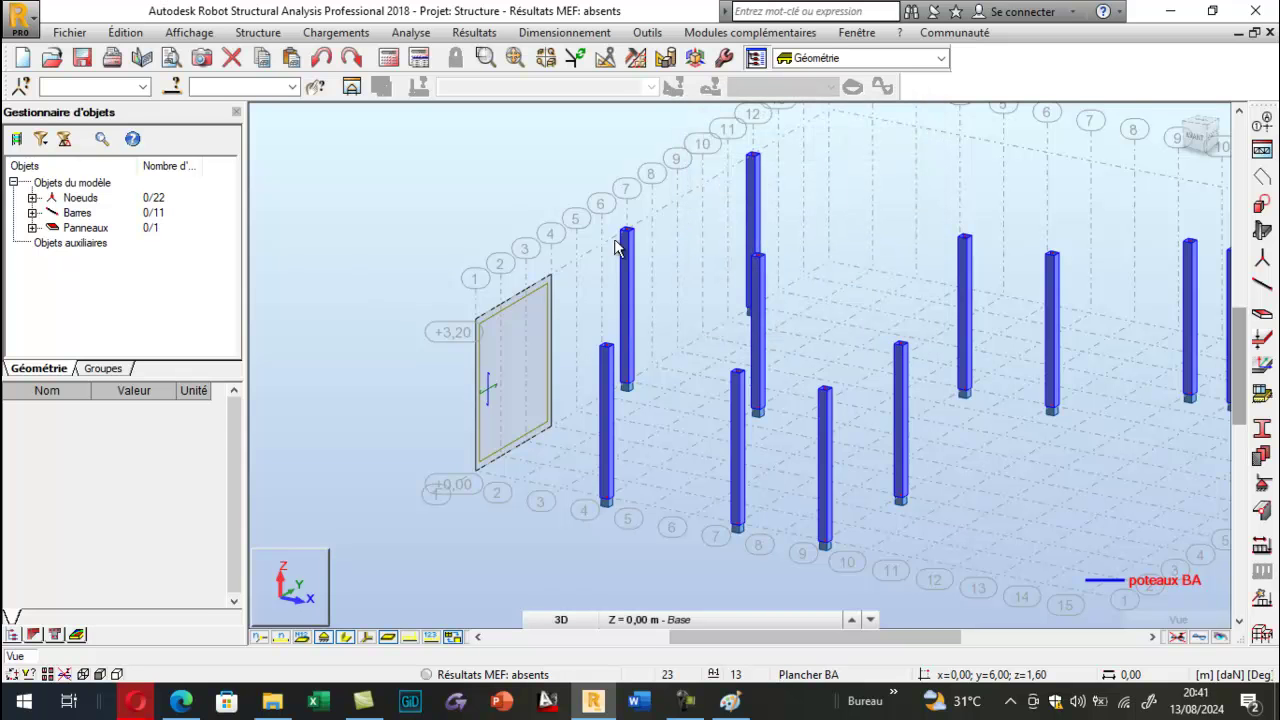
Turn on the Epaisseur des panneaux display attribute and inspect the wall 1 panel in its real thickness.
right_click(349, 160)
click(292, 353)
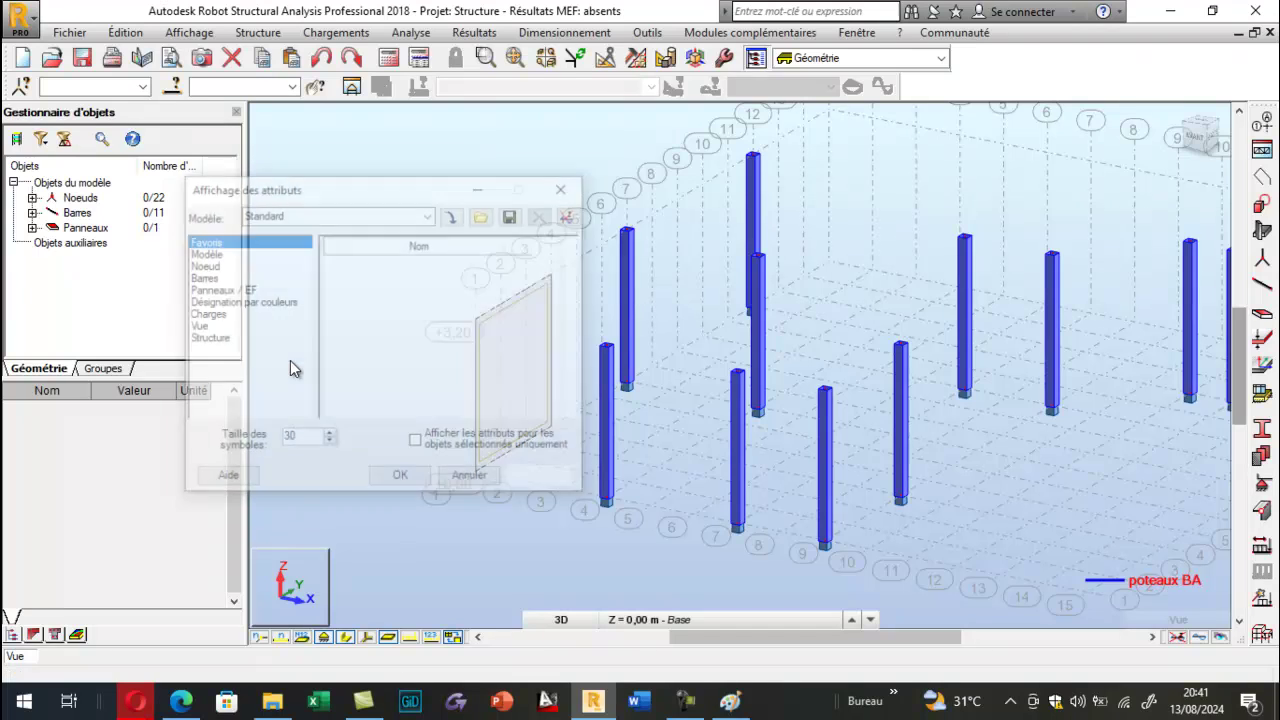
click(203, 290)
click(522, 313)
click(401, 479)
scroll(475, 344, up, 5)
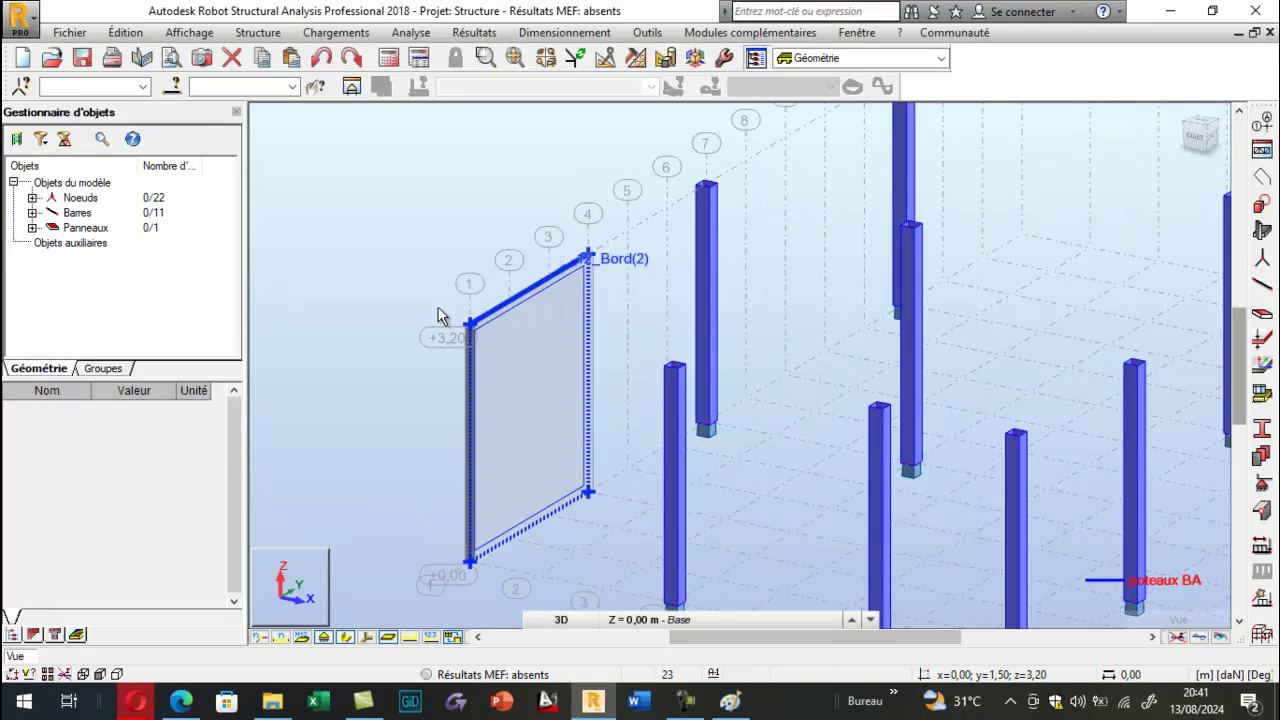
scroll(475, 344, up, 3)
scroll(636, 296, down, 4)
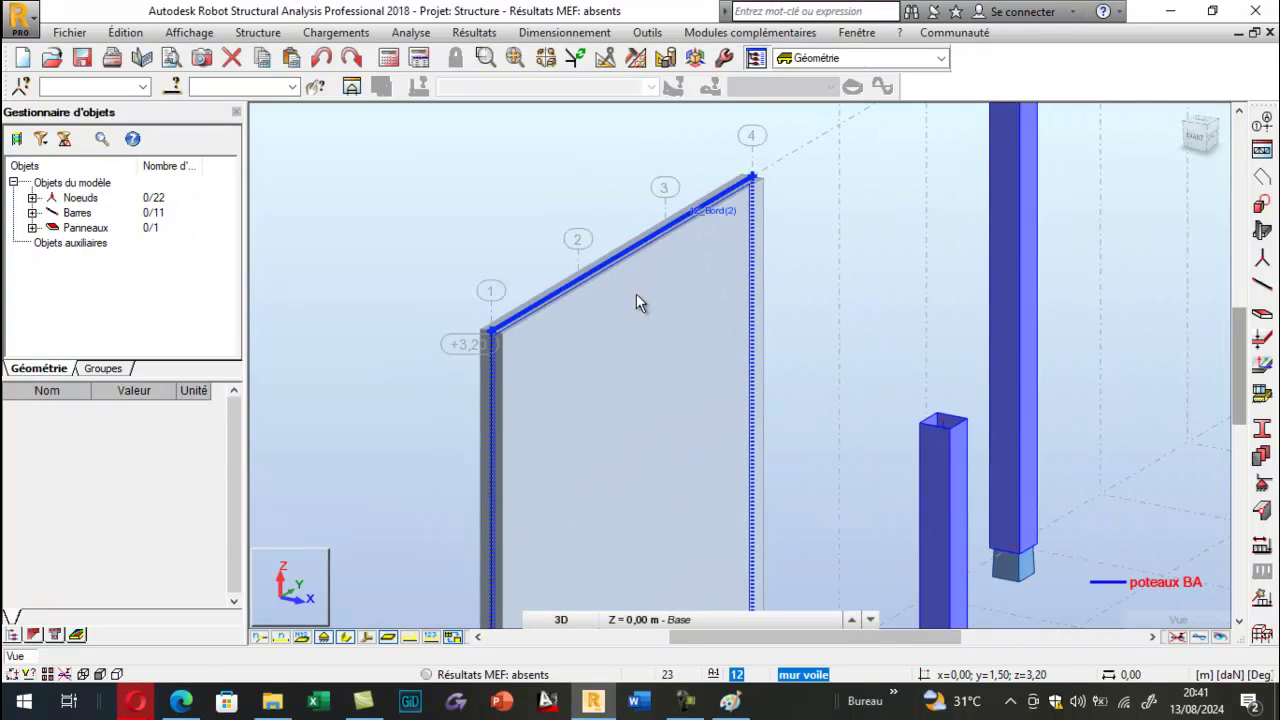
scroll(630, 310, down, 4)
Turn off the Epaisseur des panneaux display attribute for the panels.
right_click(285, 231)
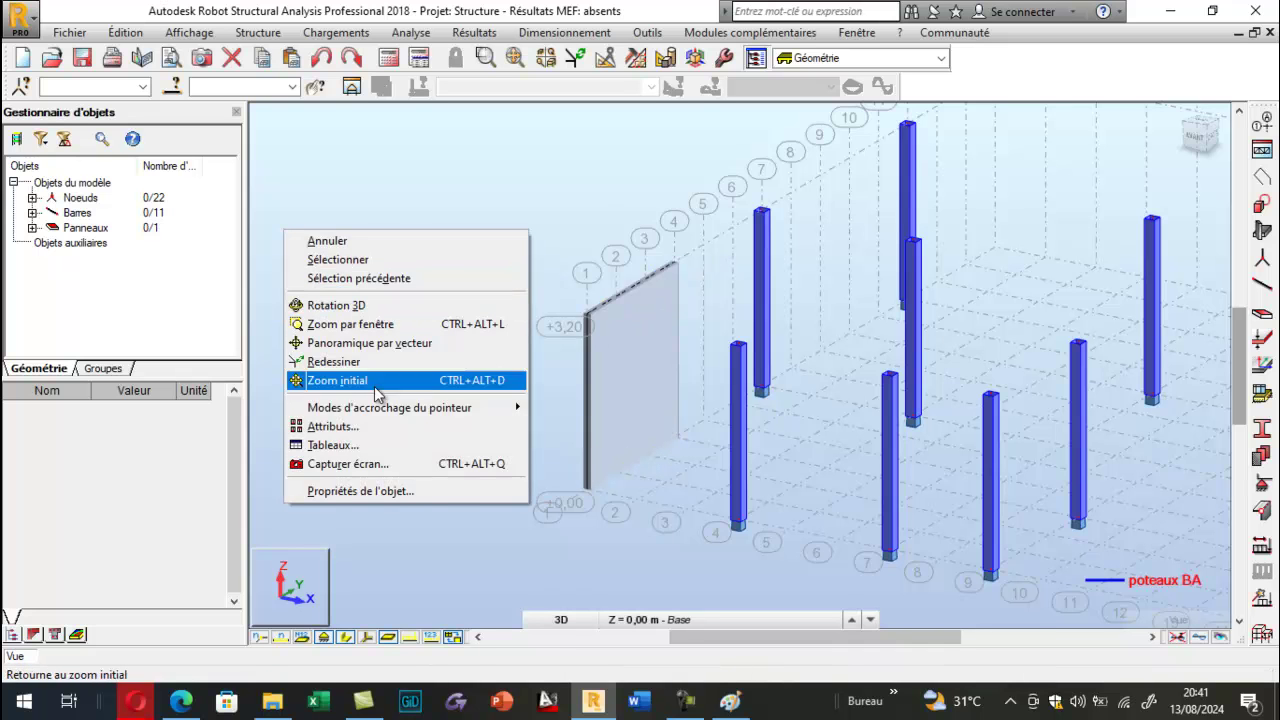
click(360, 433)
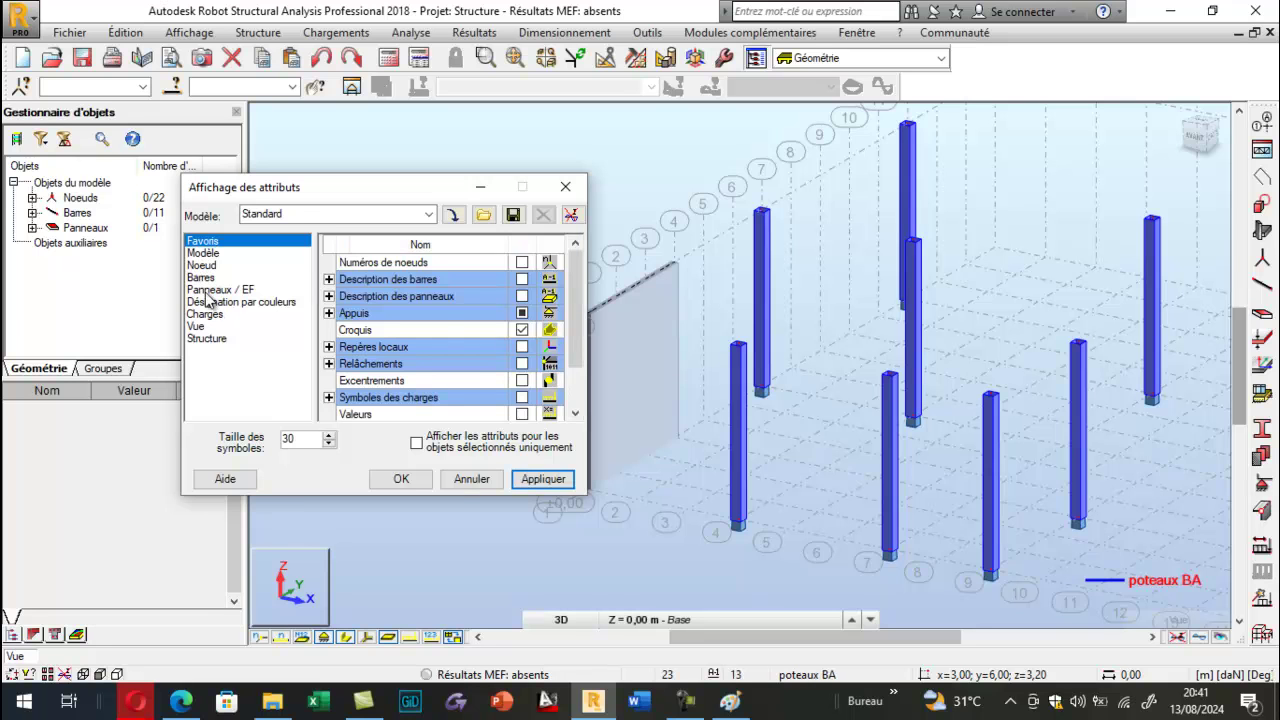
click(208, 290)
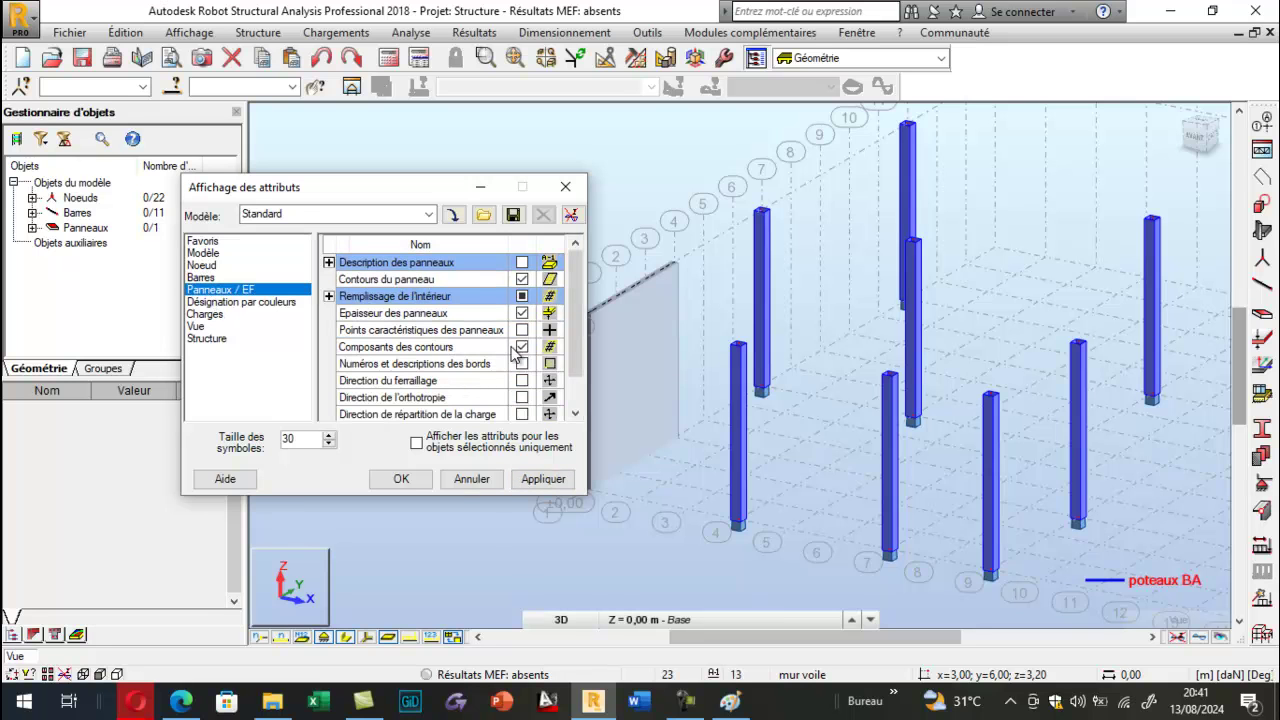
click(521, 313)
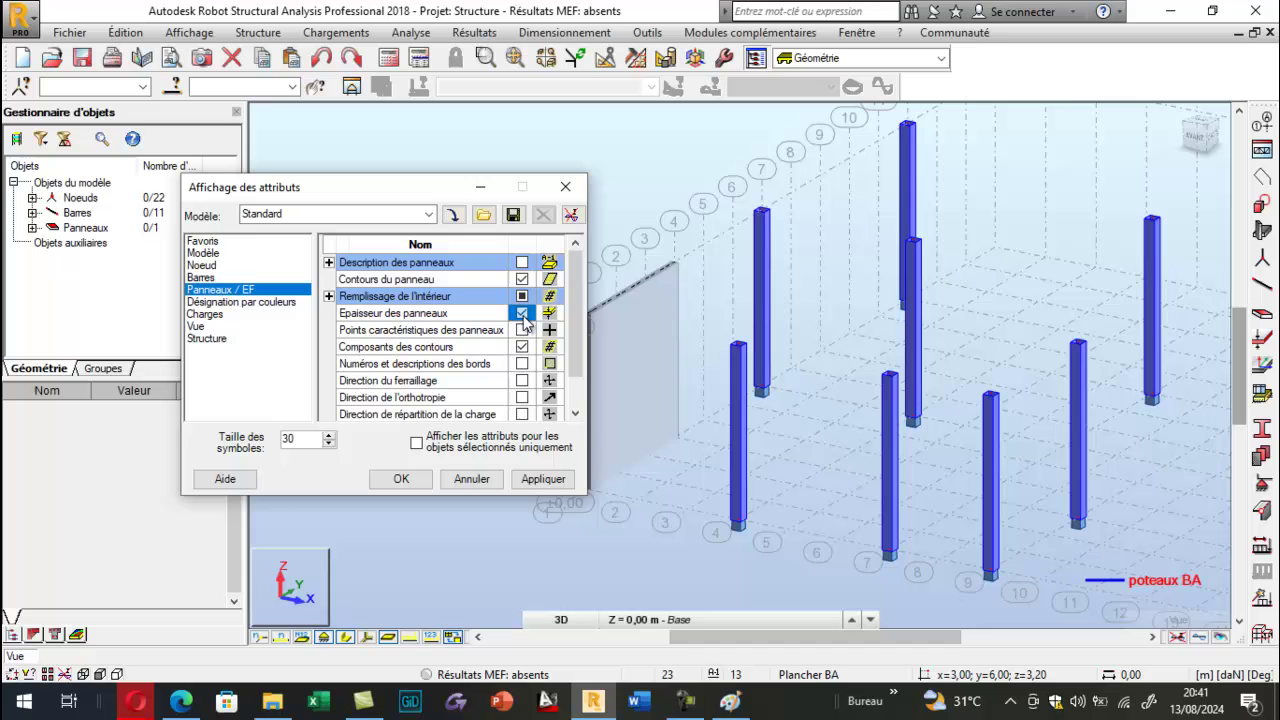
click(537, 479)
click(421, 469)
scroll(458, 258, down, 1)
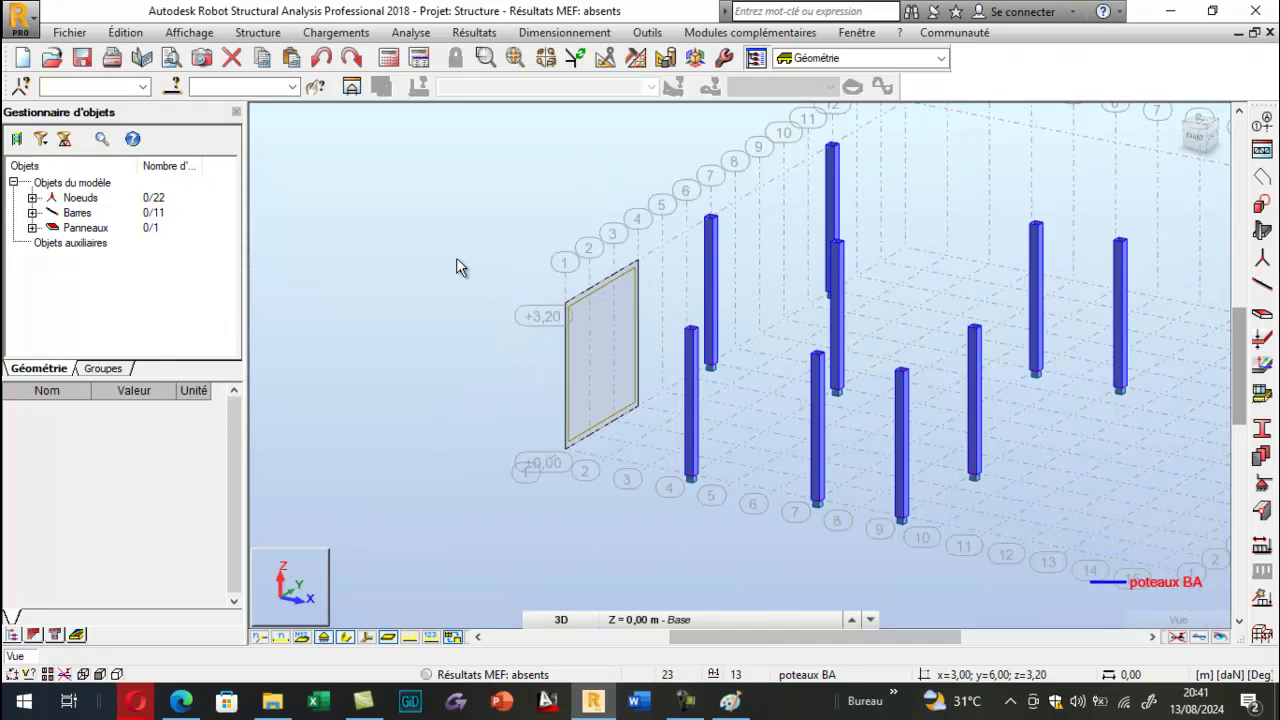
Apply a linear Encastrement support along the base edge of wall 1.
scroll(590, 345, down, 2)
scroll(592, 398, up, 4)
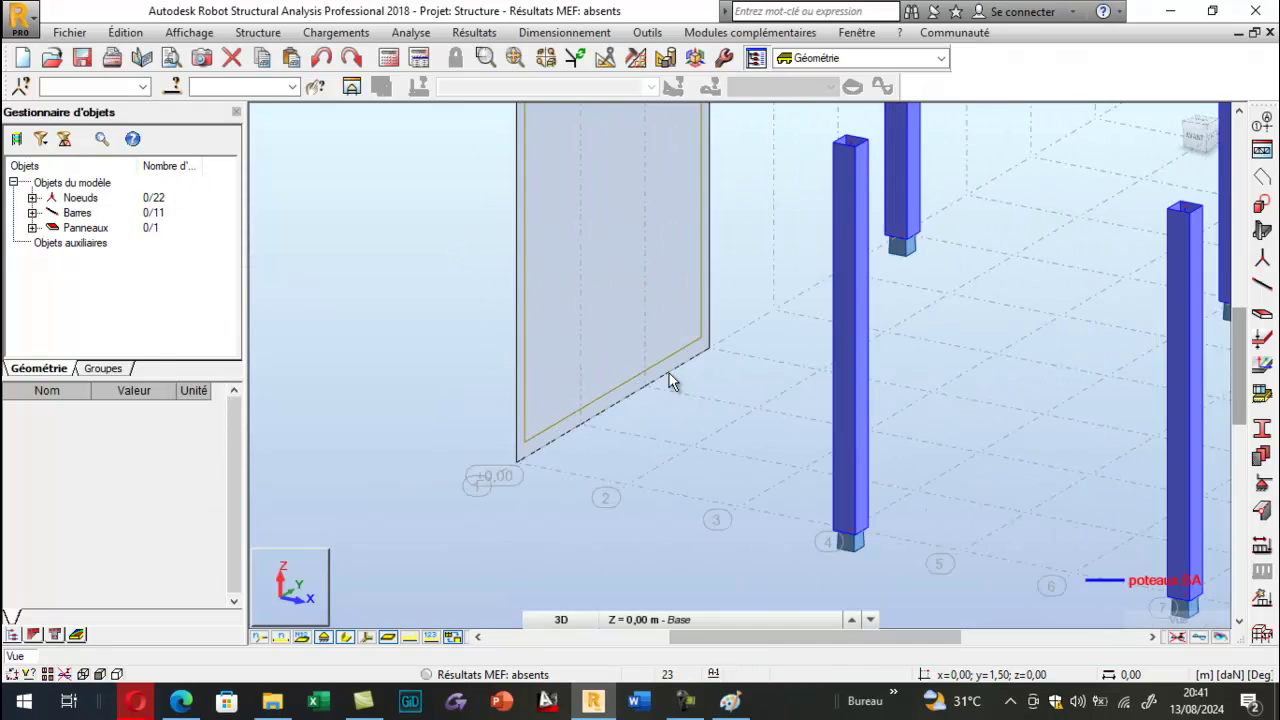
scroll(586, 285, down, 2)
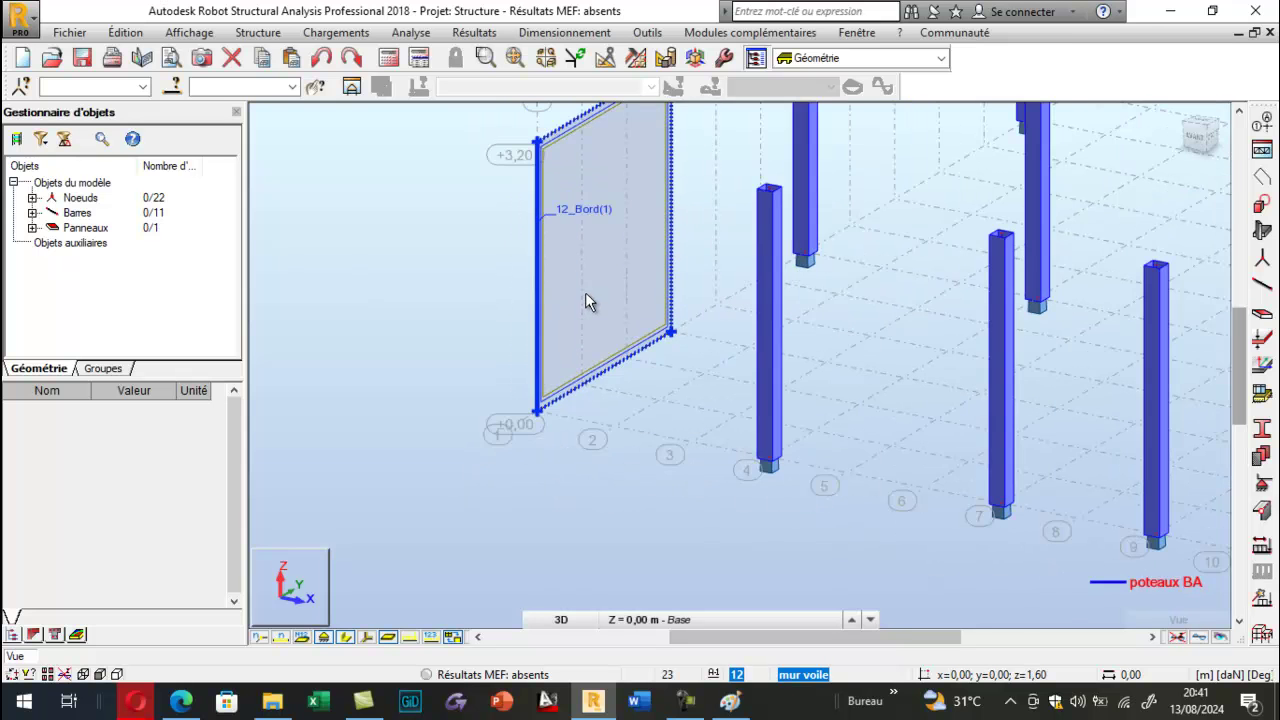
scroll(612, 352, down, 1)
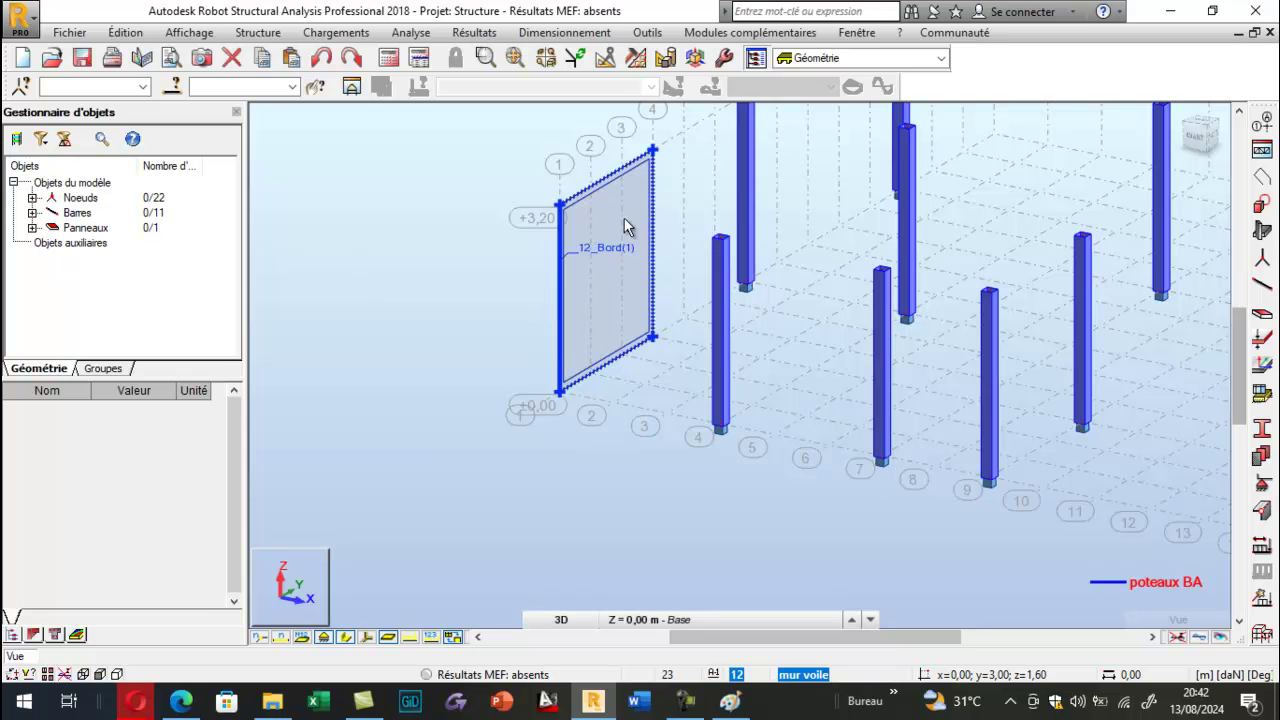
click(1265, 486)
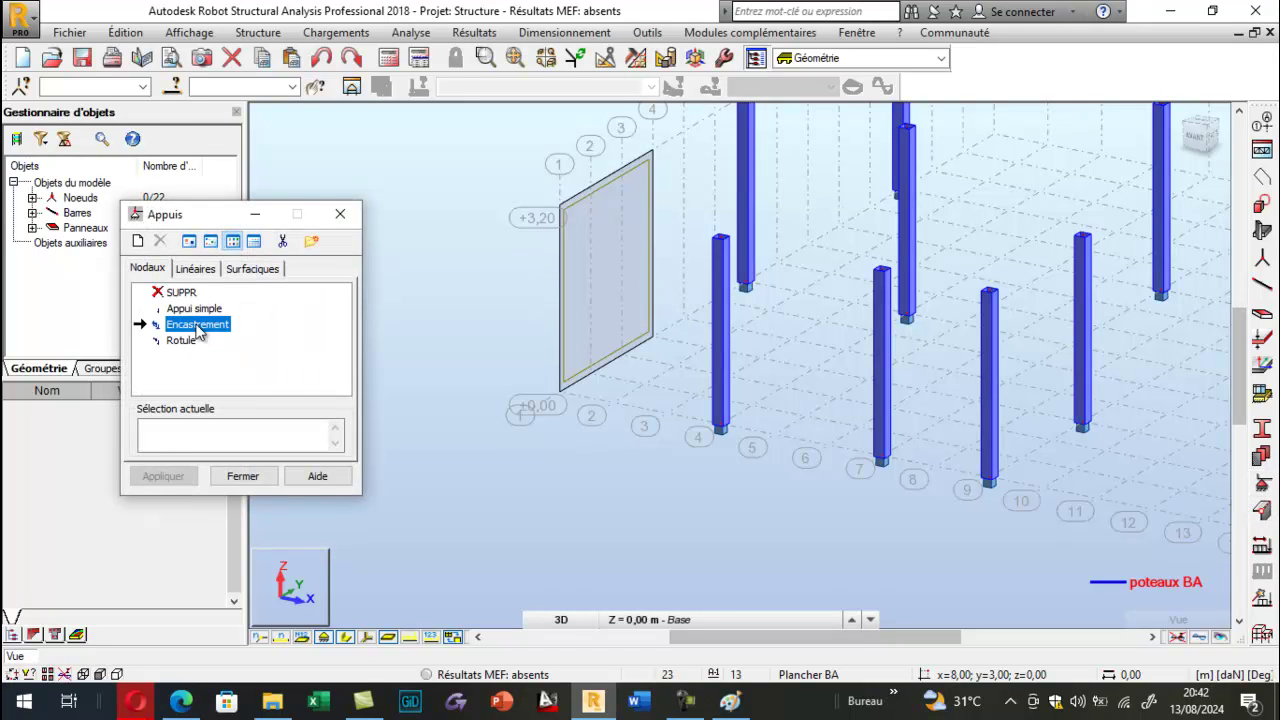
click(196, 272)
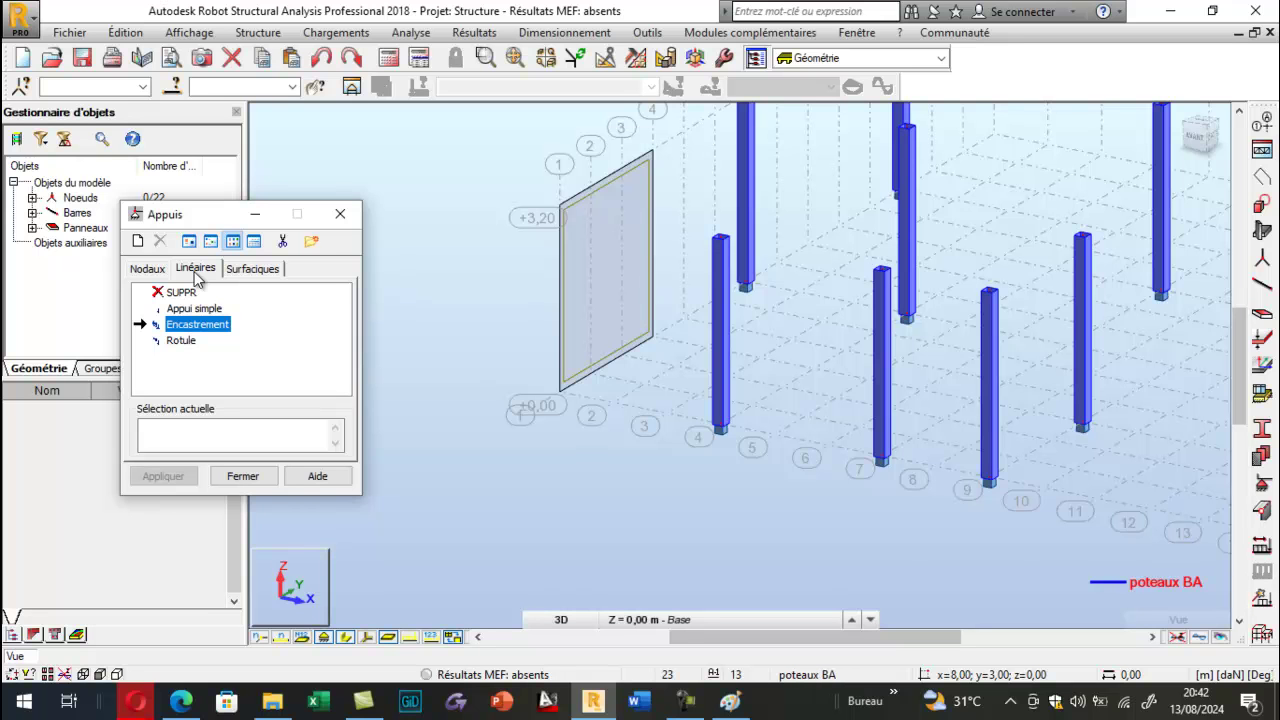
scroll(575, 393, up, 5)
click(615, 344)
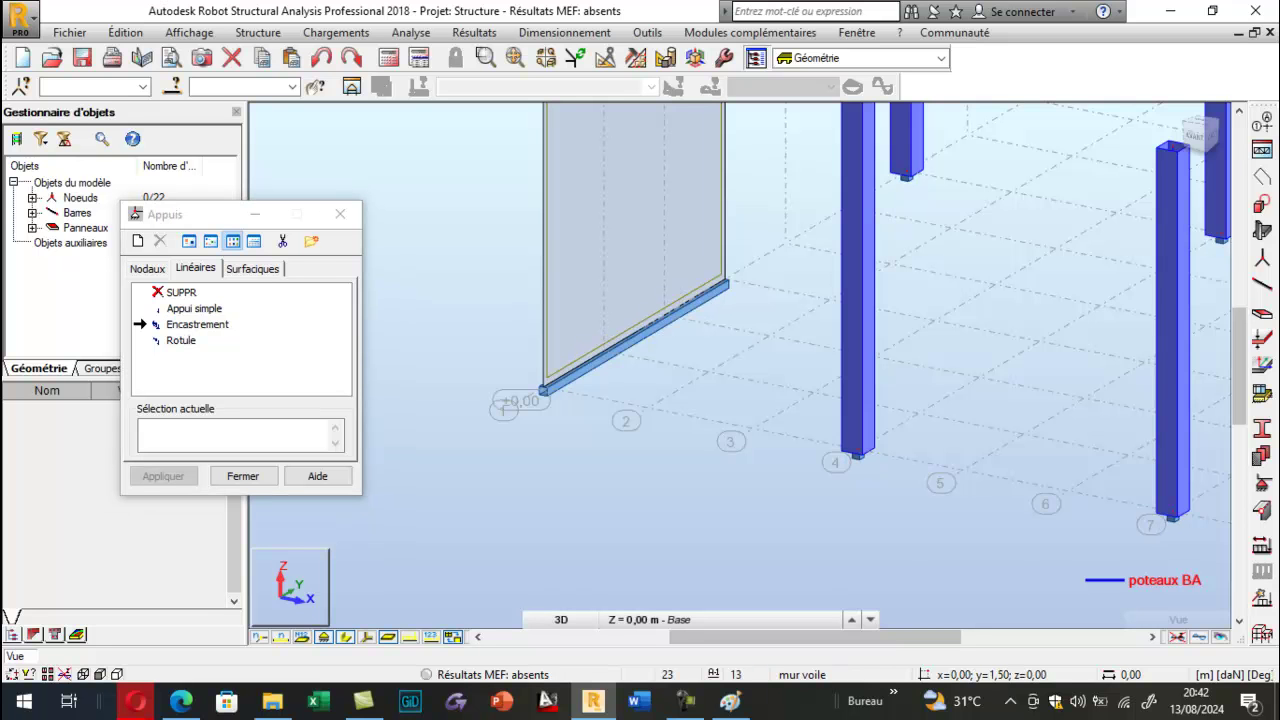
click(341, 215)
scroll(540, 432, down, 3)
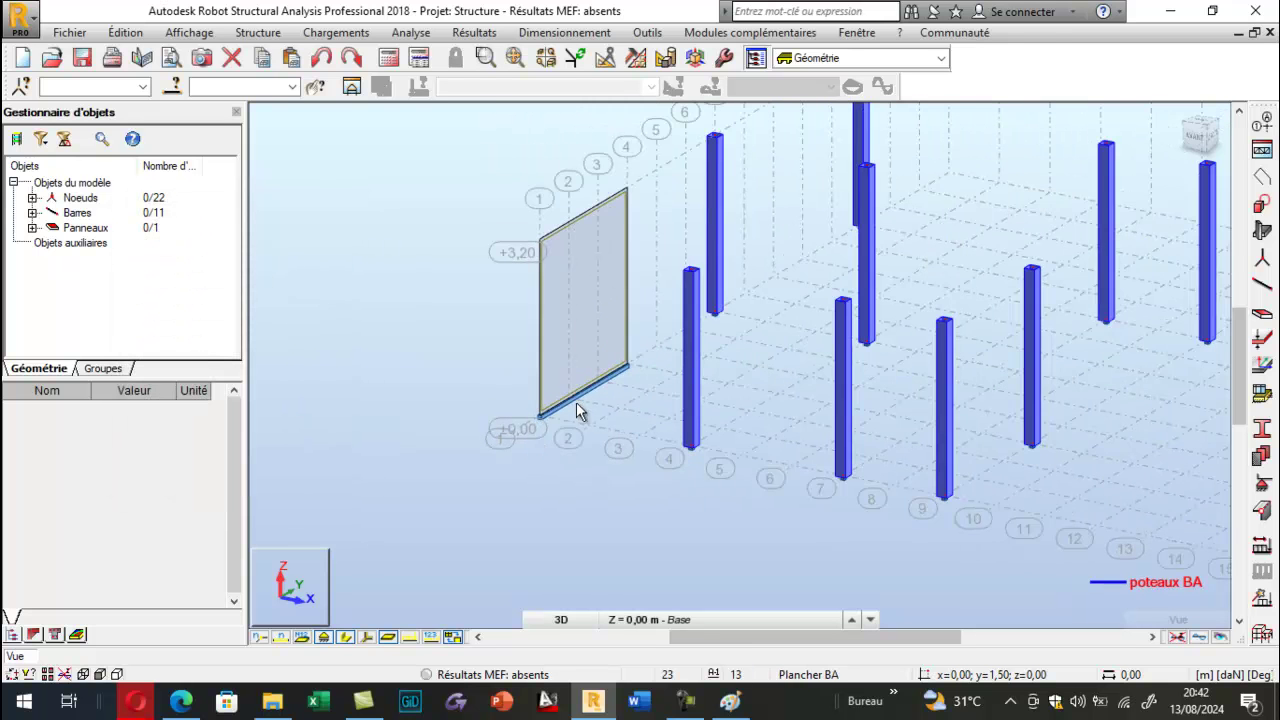
Check wall 2 on the layout in the ARCHE training PDF, return to Robot and view the surrounding columns from nearer the front.
scroll(543, 430, down, 3)
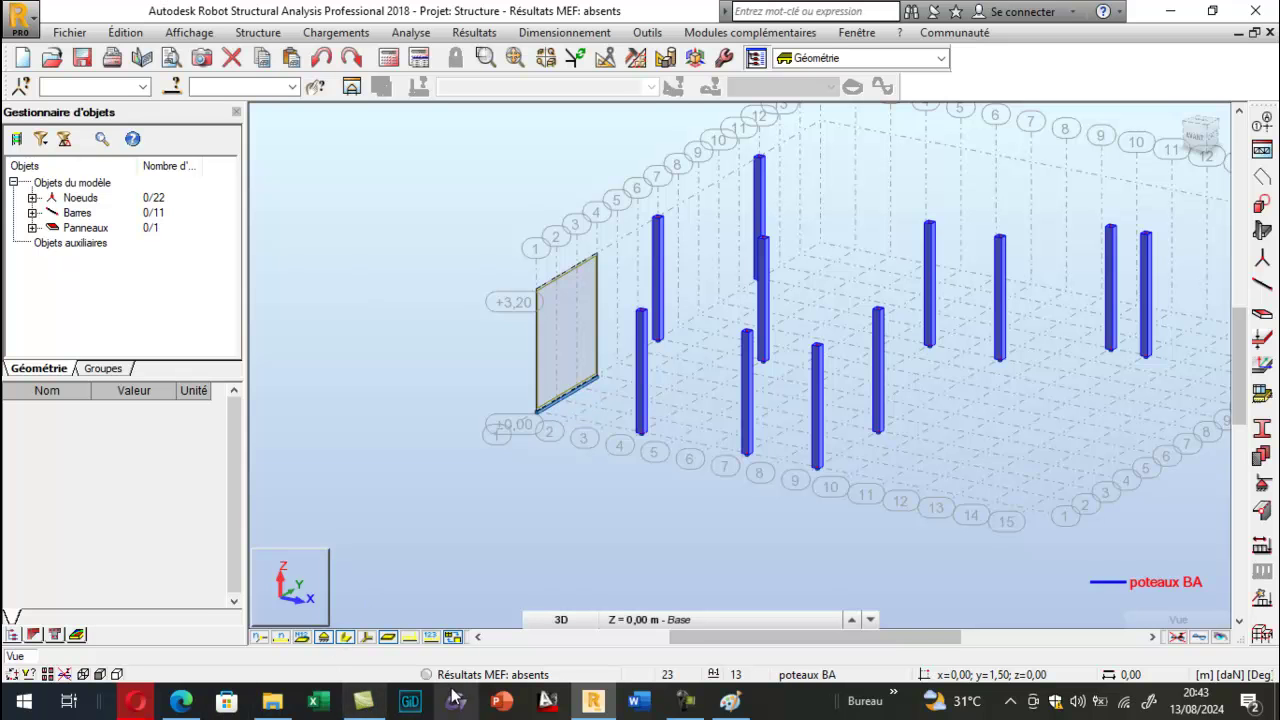
click(192, 704)
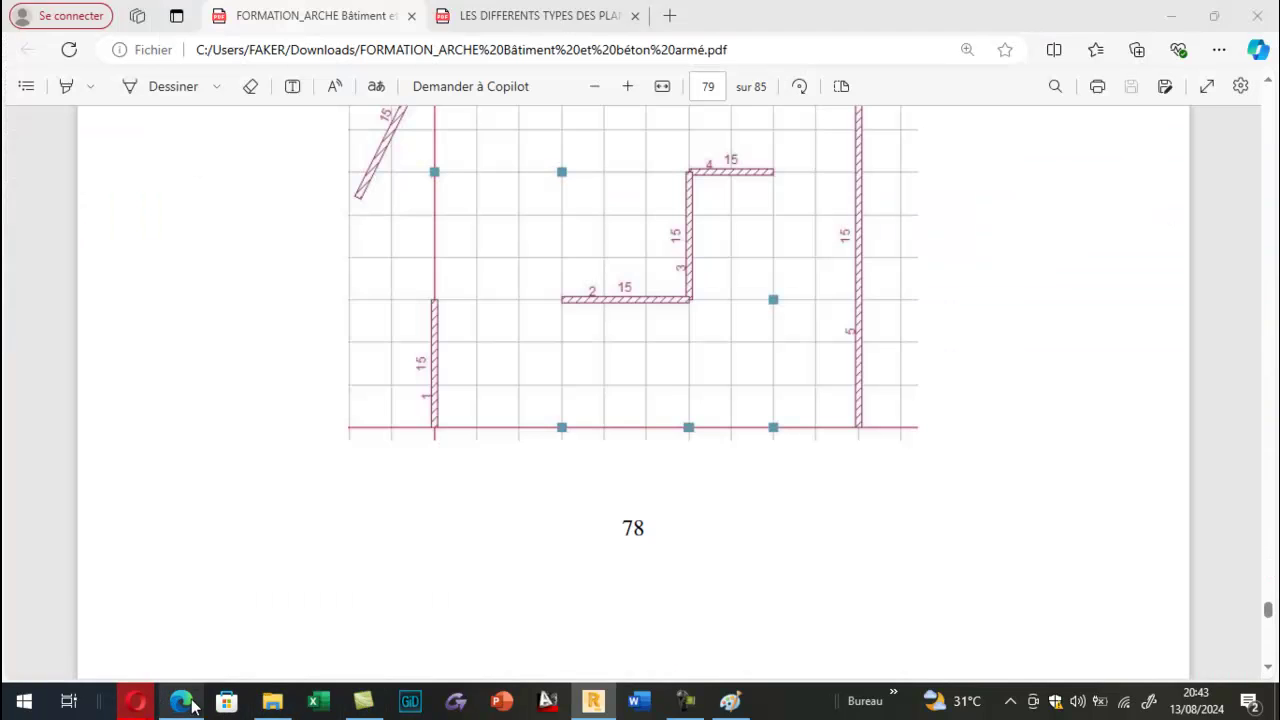
scroll(643, 386, up, 2)
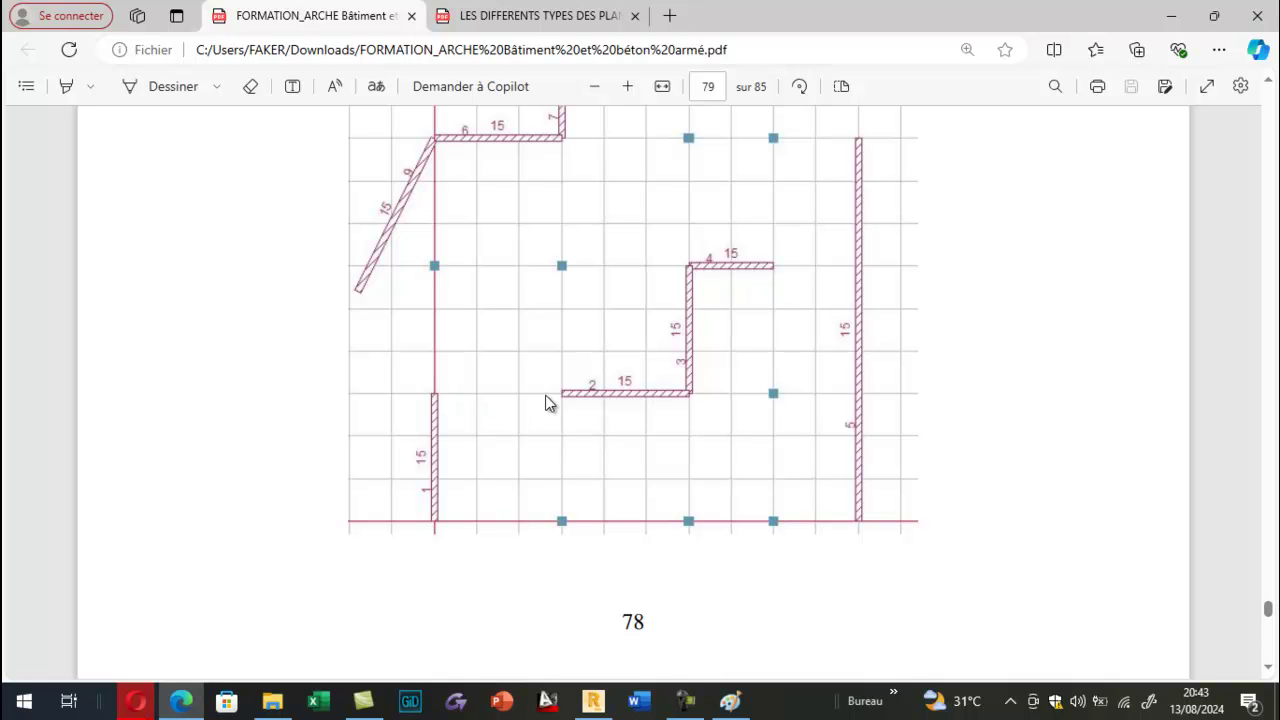
click(593, 701)
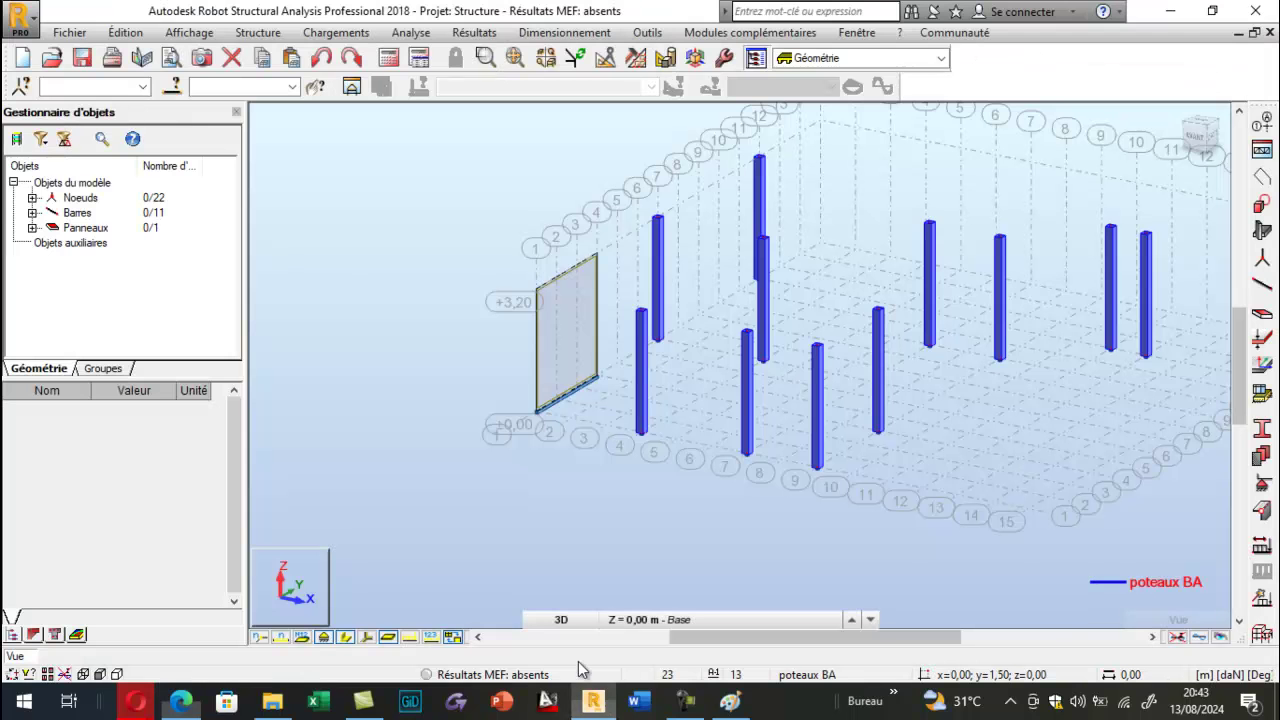
right_click(500, 468)
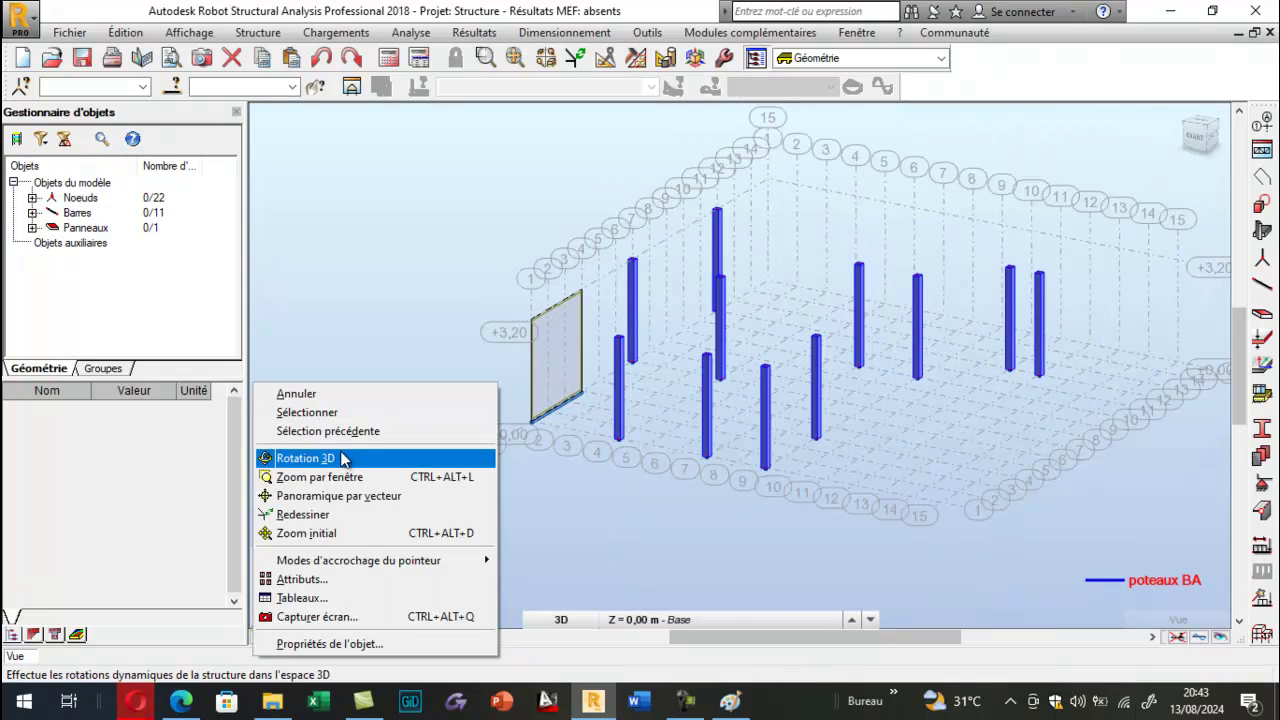
click(358, 454)
drag(380, 443, 453, 450)
scroll(626, 357, up, 3)
drag(625, 420, 642, 410)
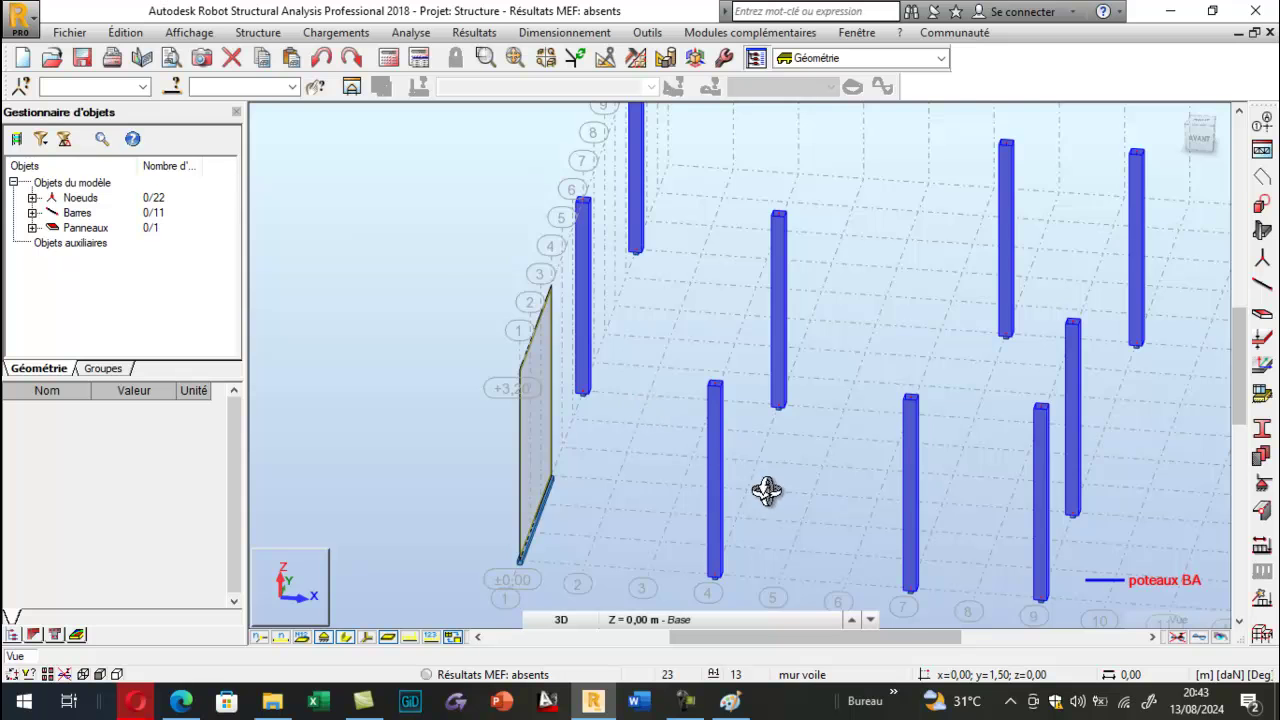
scroll(767, 503, up, 1)
key(Escape)
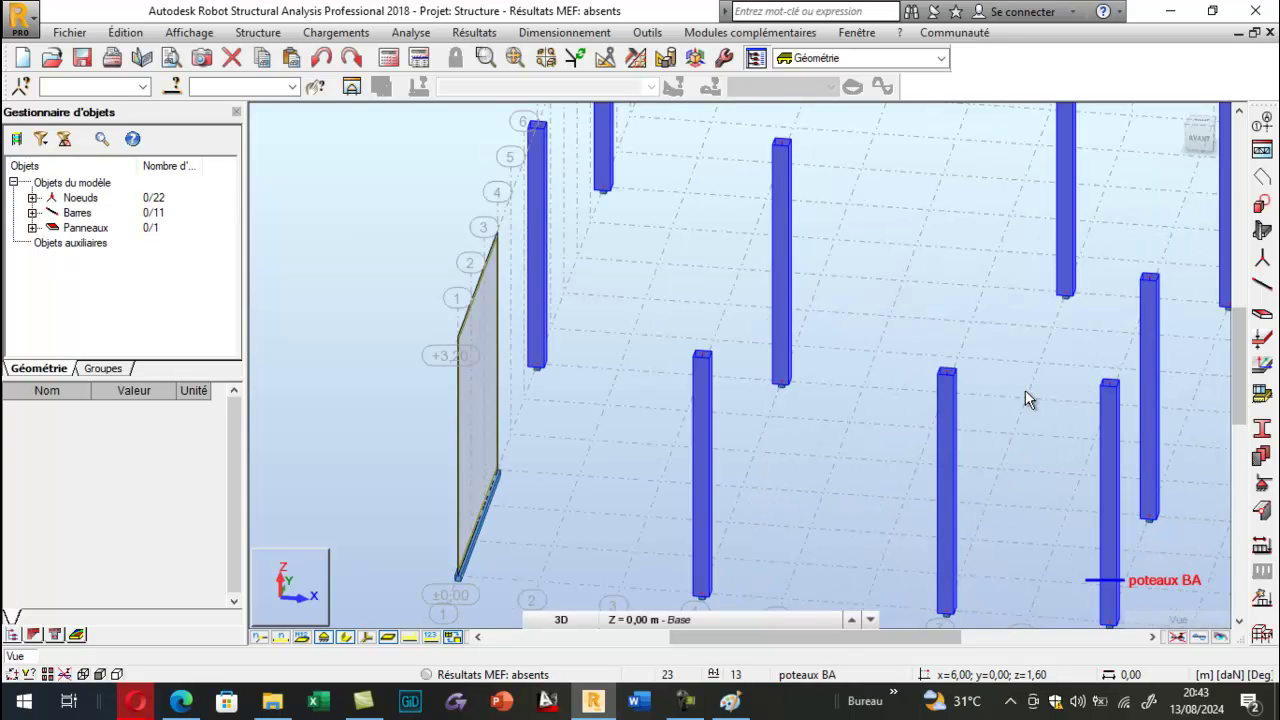
Recheck wall 2 in the training PDF, return to Robot and set up a three-point Rectangle as a Panneau in the XZ plane.
click(181, 703)
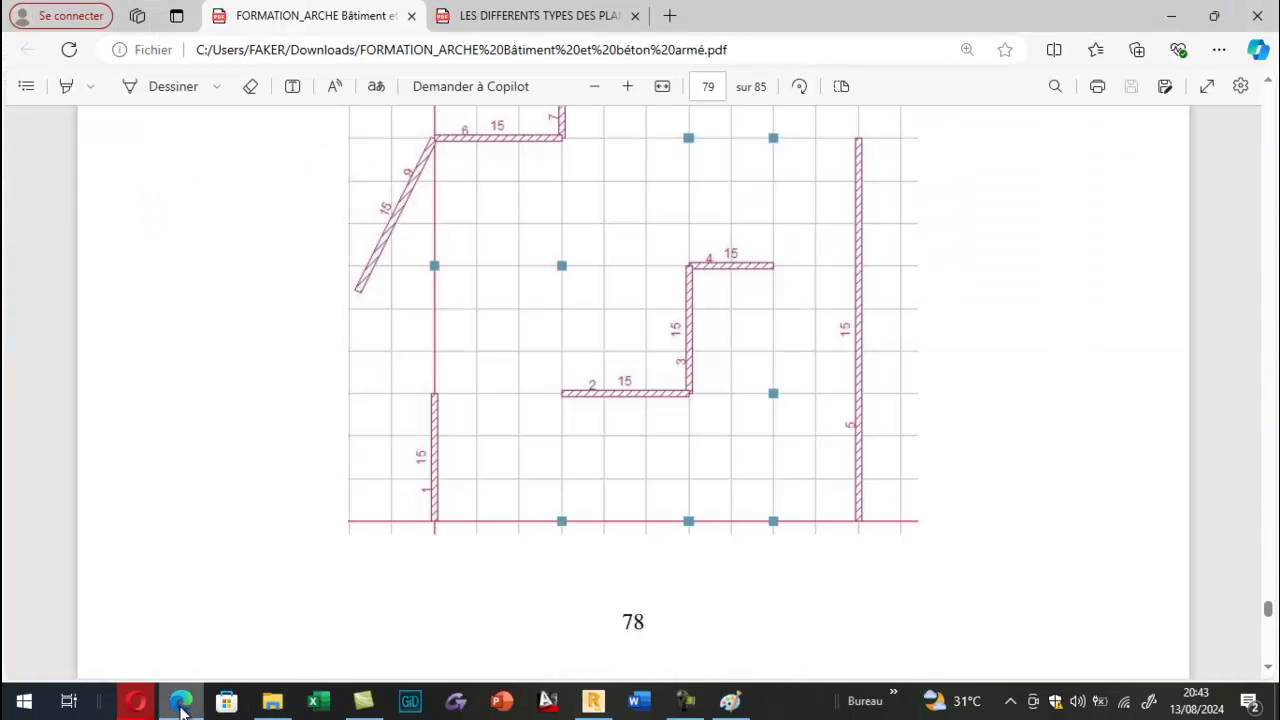
click(181, 703)
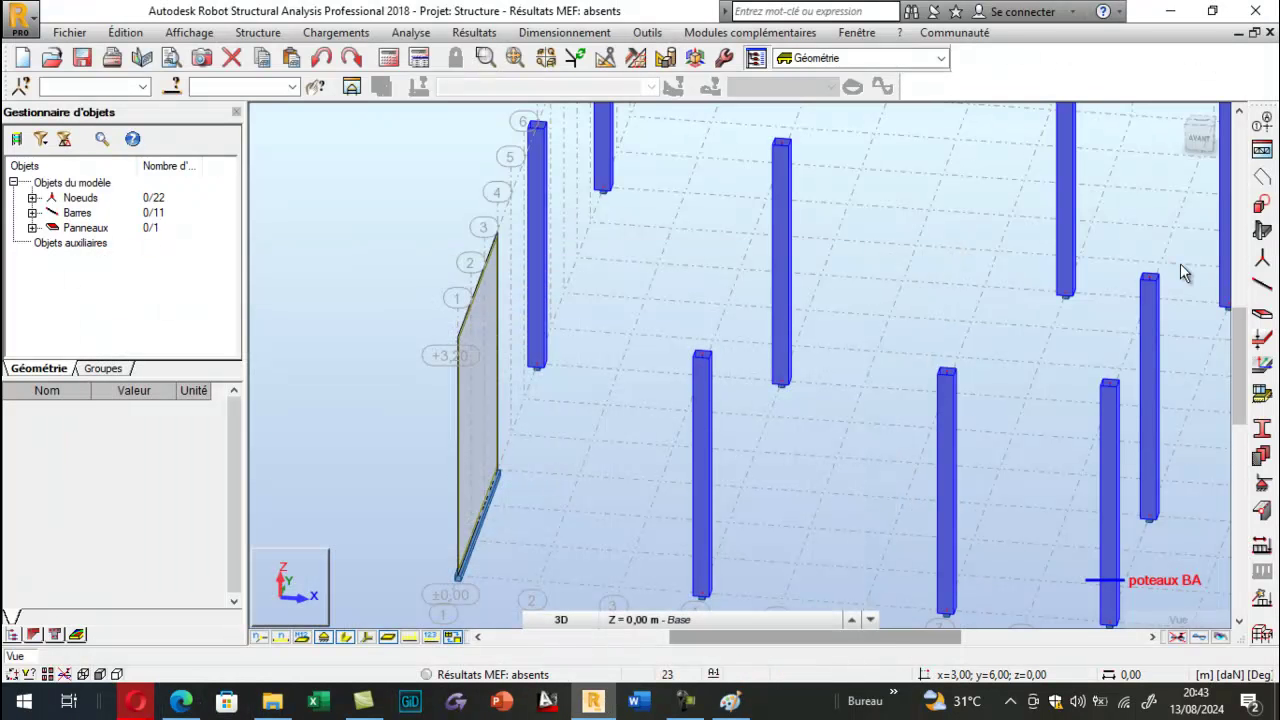
click(1262, 207)
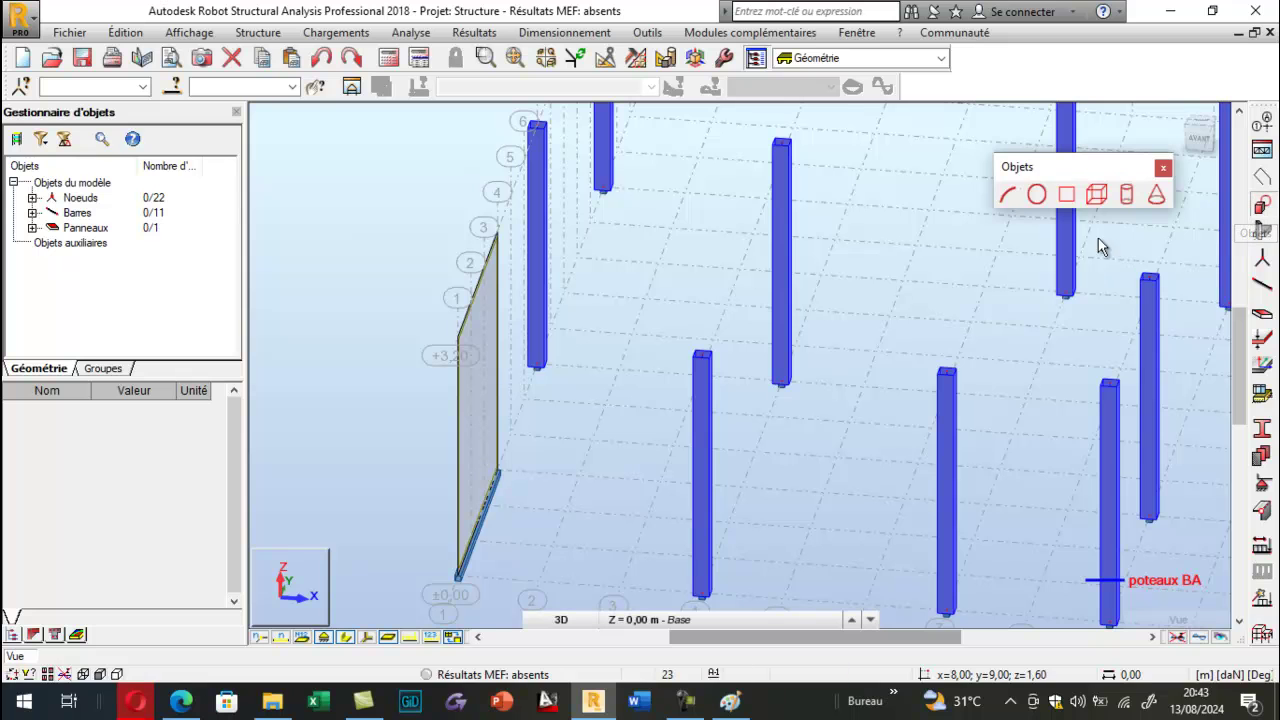
click(1067, 196)
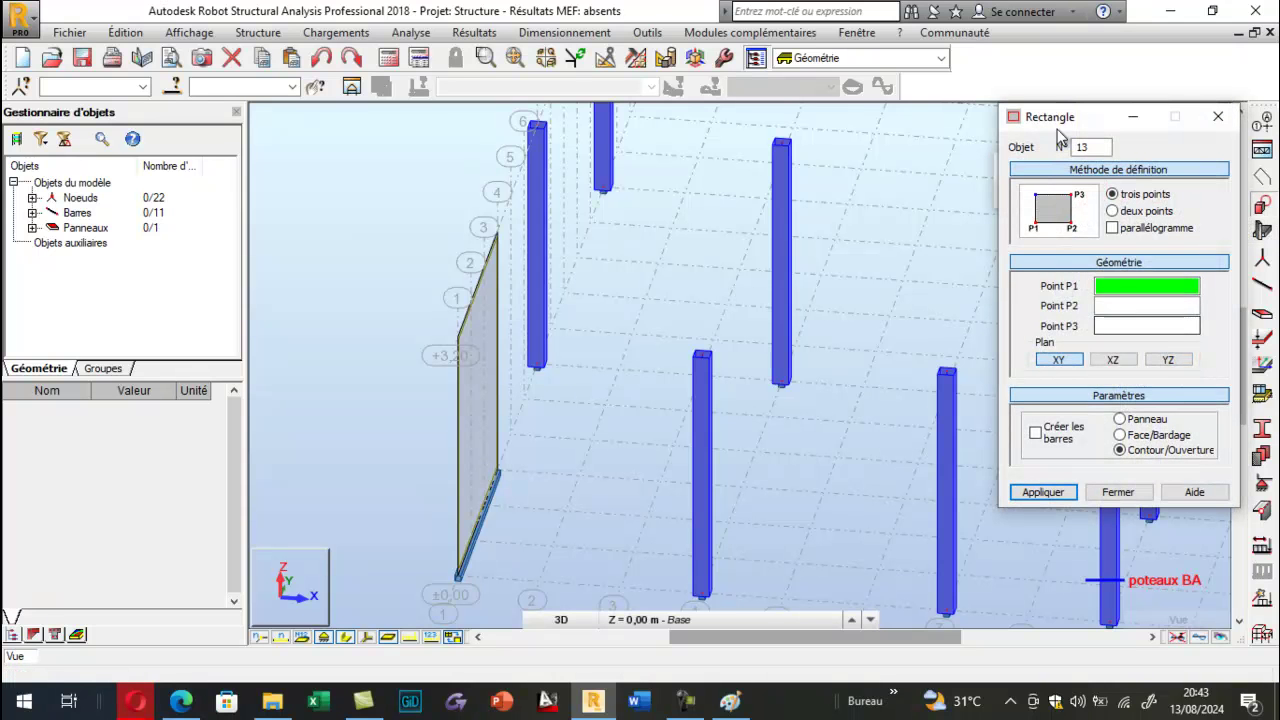
drag(1060, 123, 182, 66)
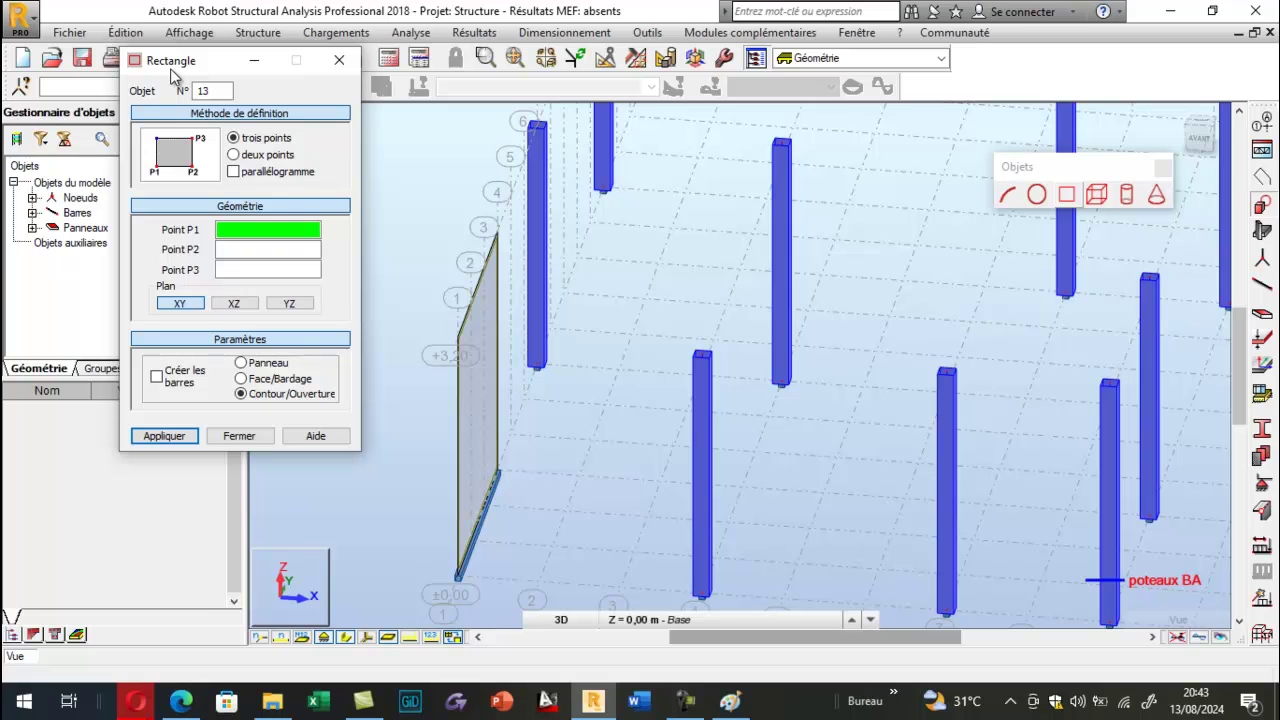
click(258, 155)
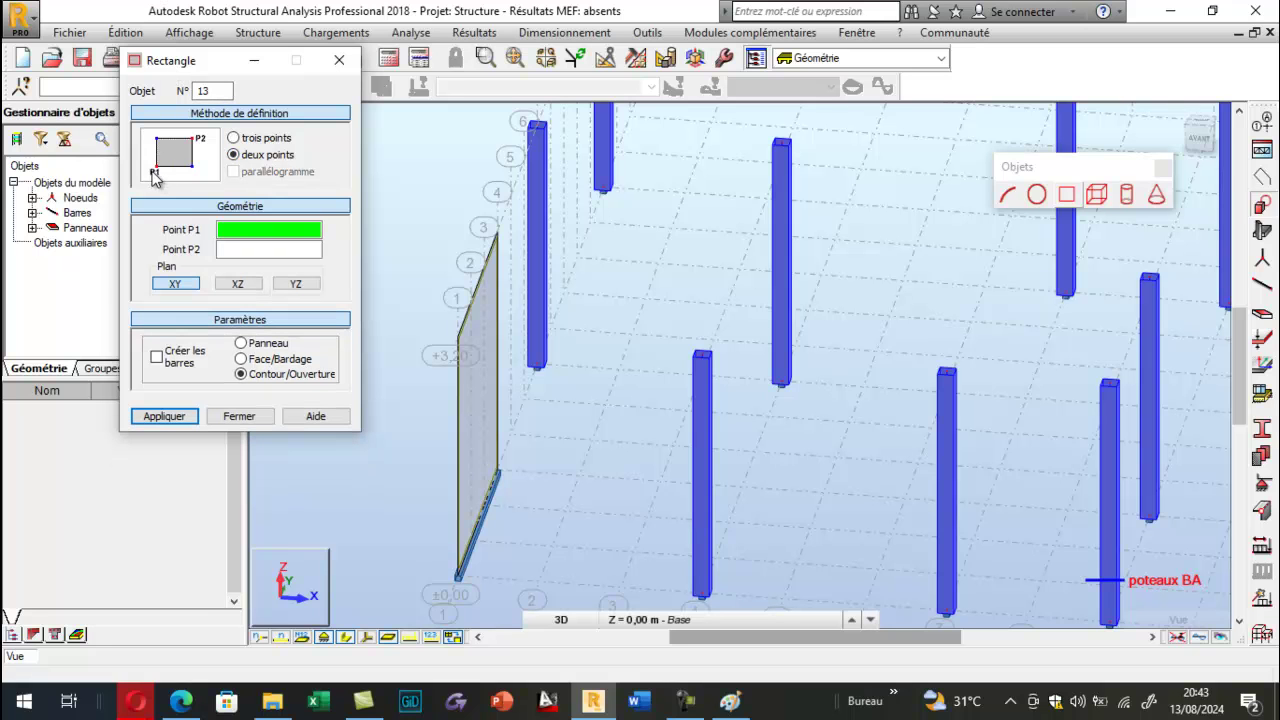
click(234, 138)
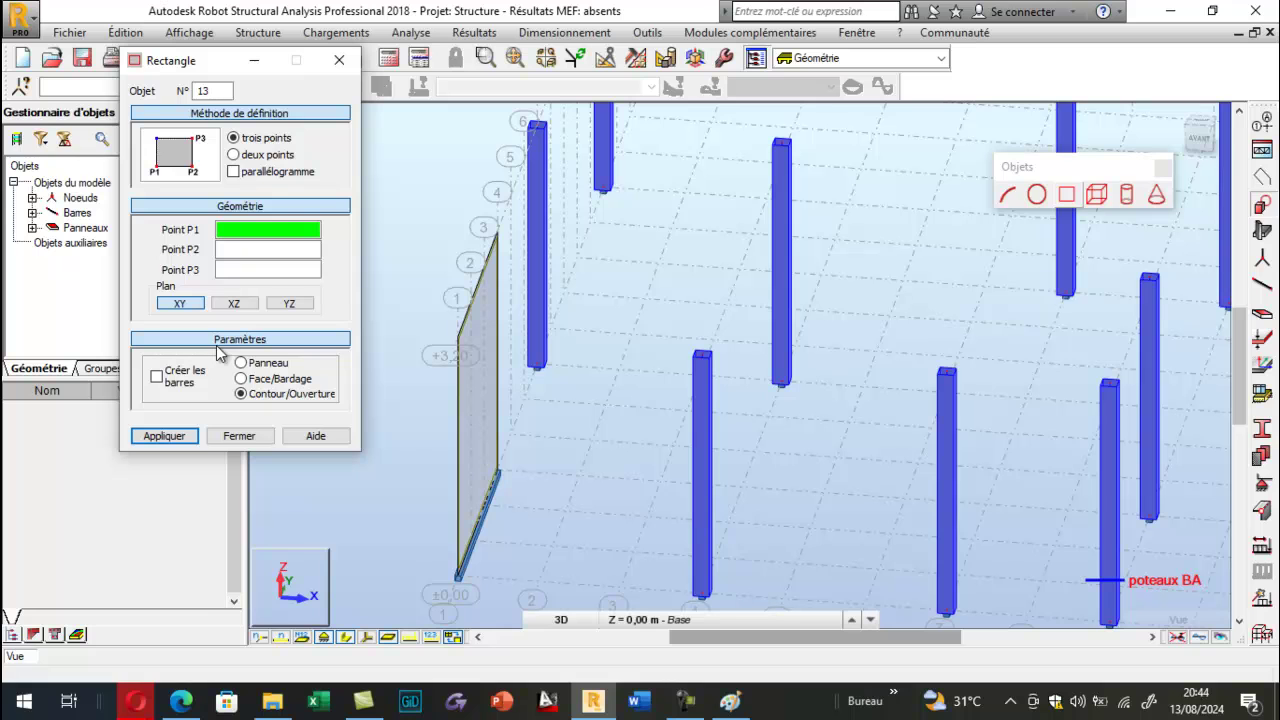
click(242, 364)
right_click(490, 272)
click(570, 349)
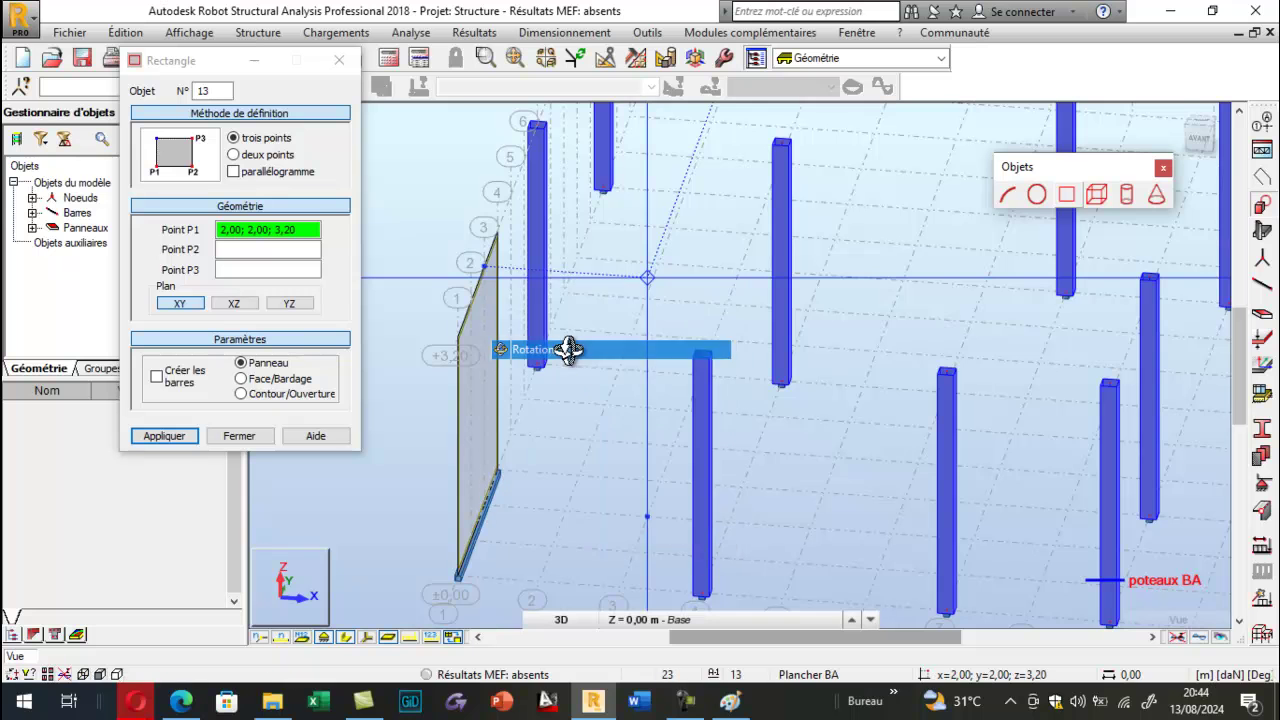
drag(577, 357, 749, 509)
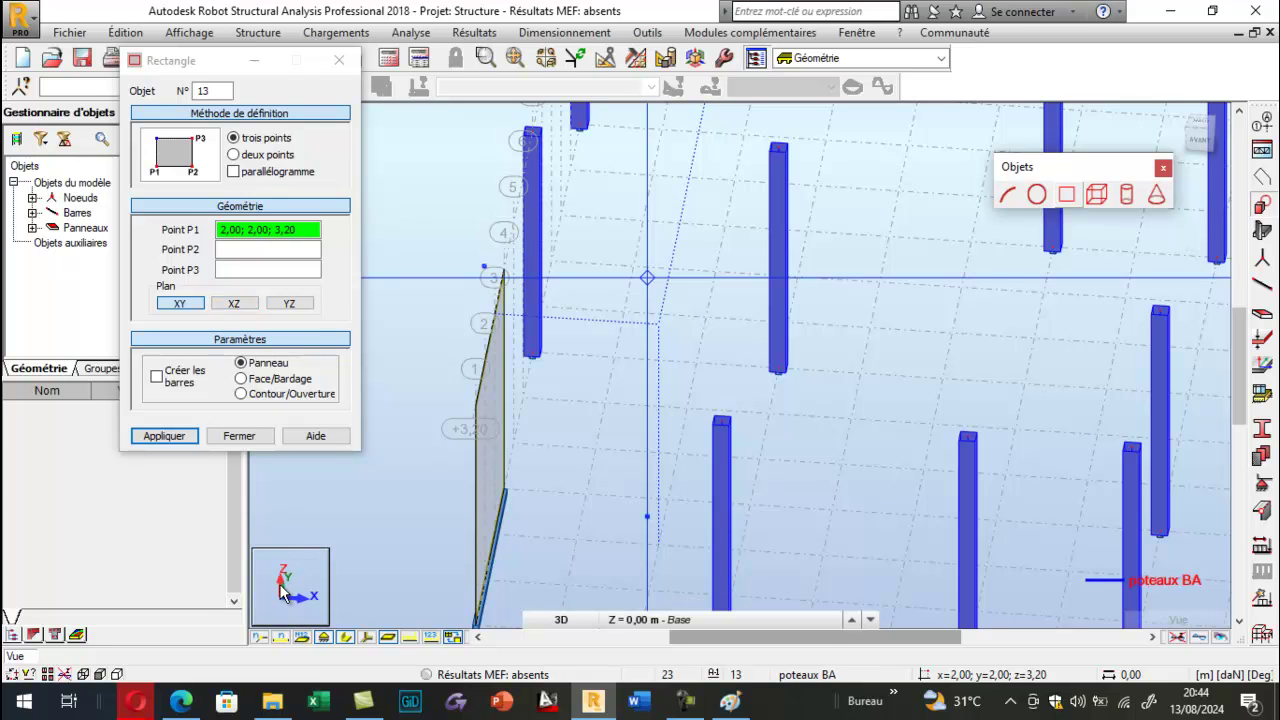
click(235, 304)
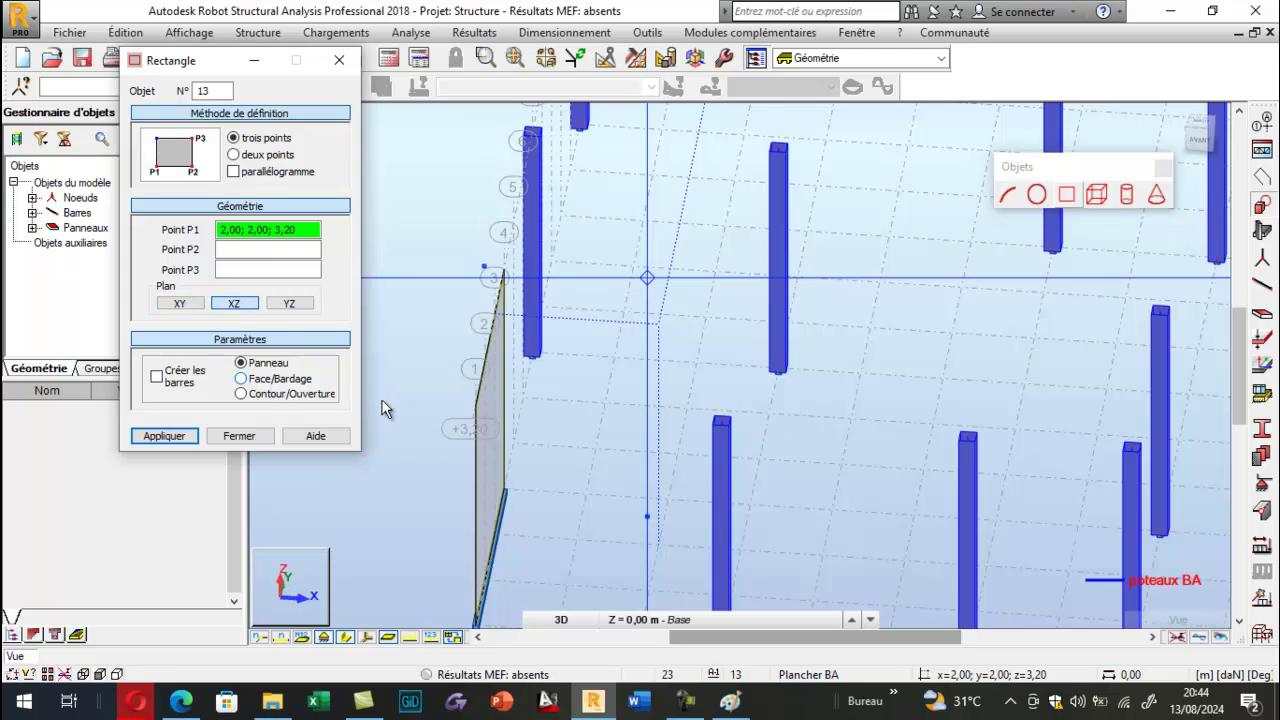
scroll(629, 294, down, 2)
scroll(712, 455, up, 2)
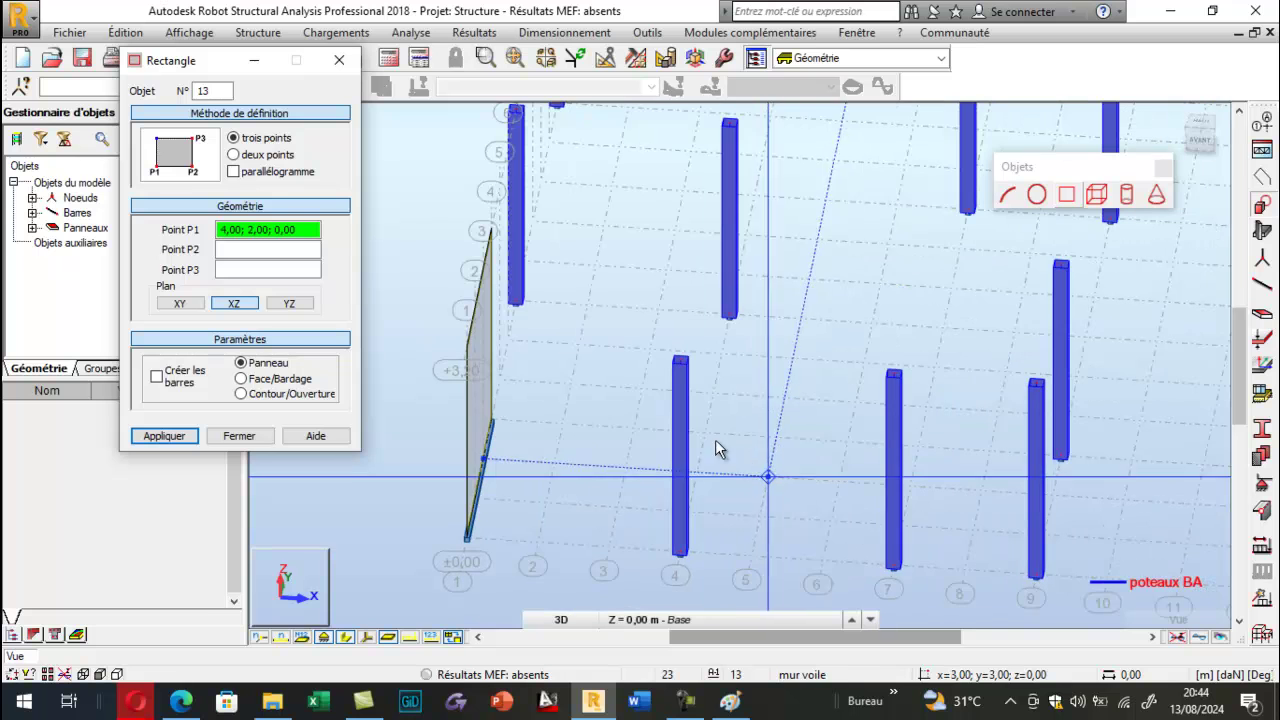
click(706, 437)
click(918, 443)
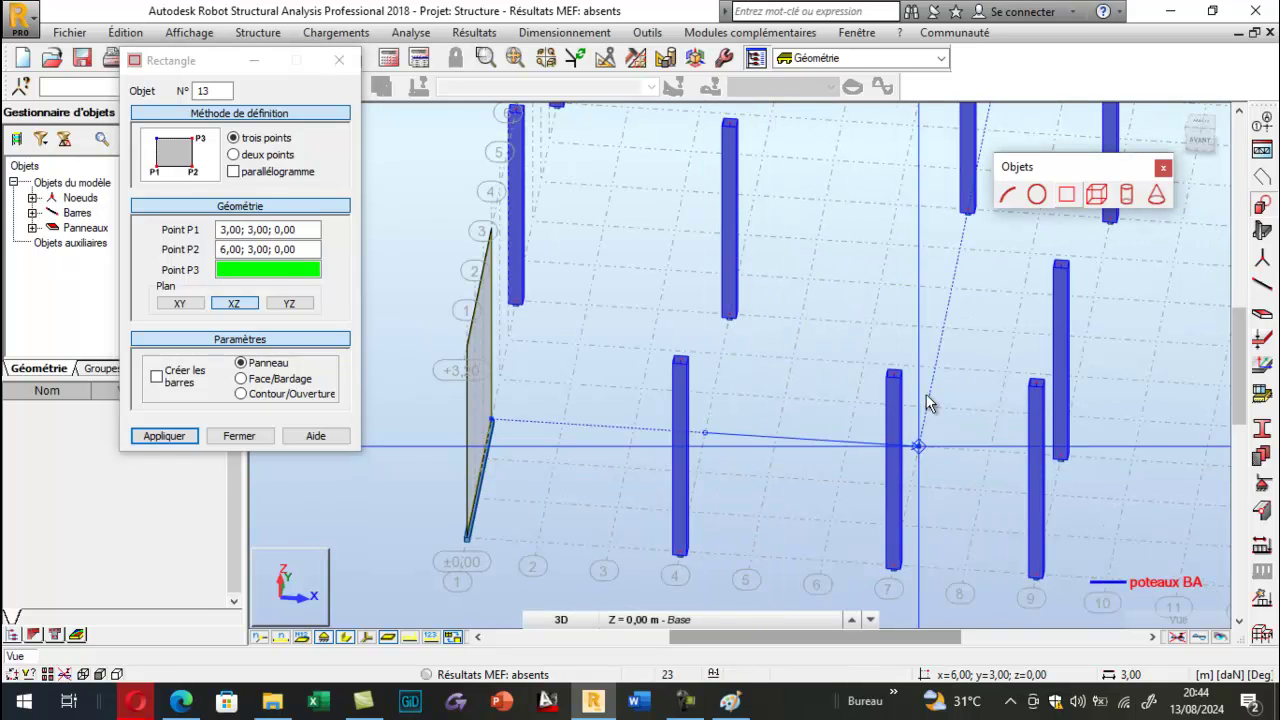
right_click(910, 296)
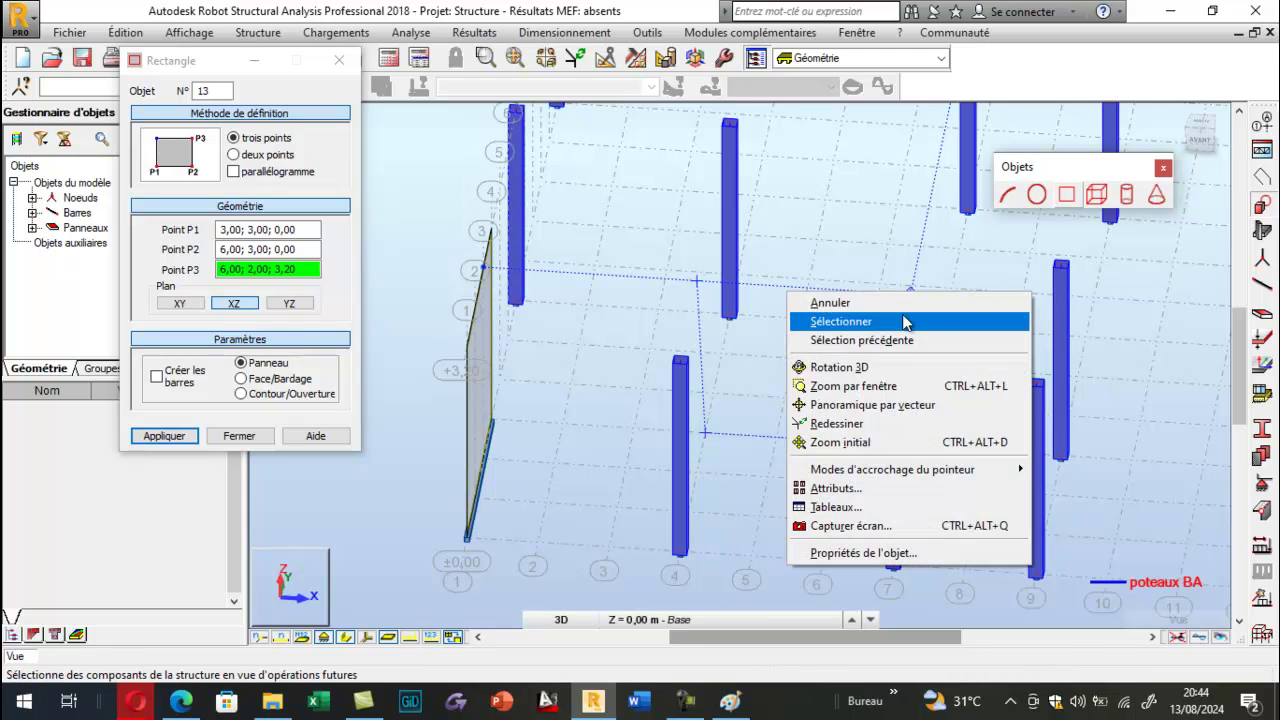
click(890, 365)
drag(889, 362, 780, 331)
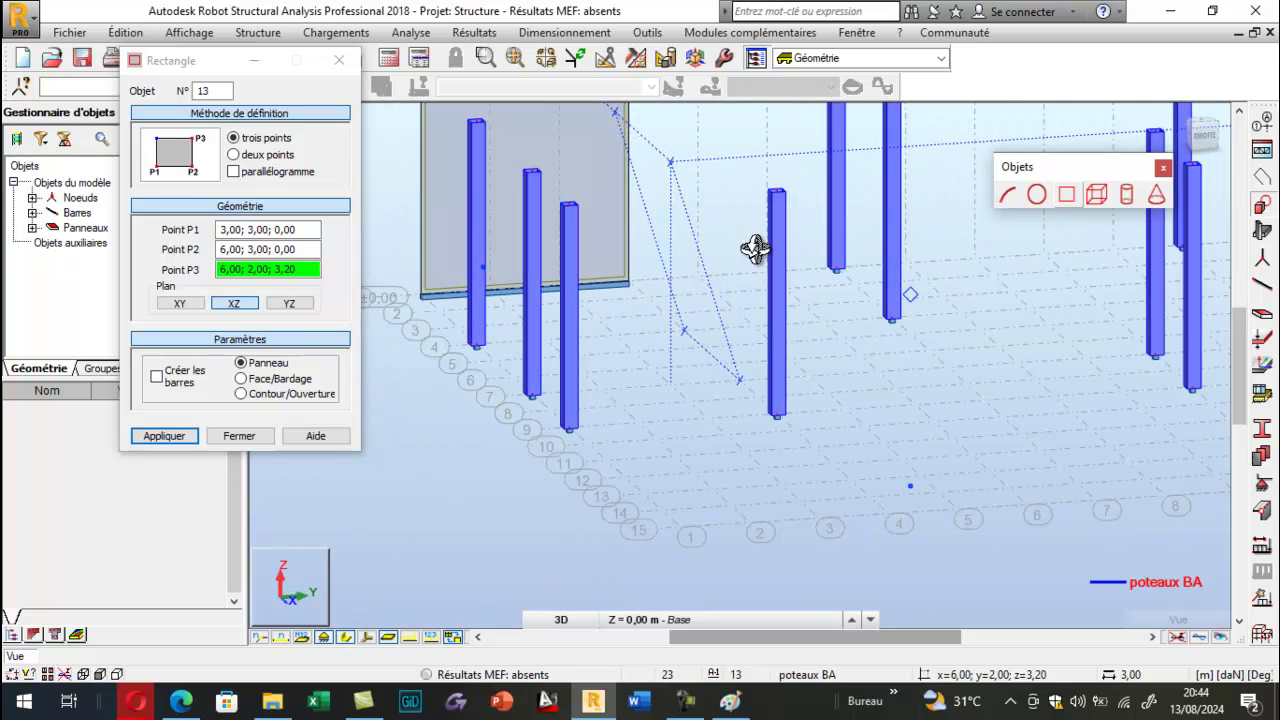
click(303, 268)
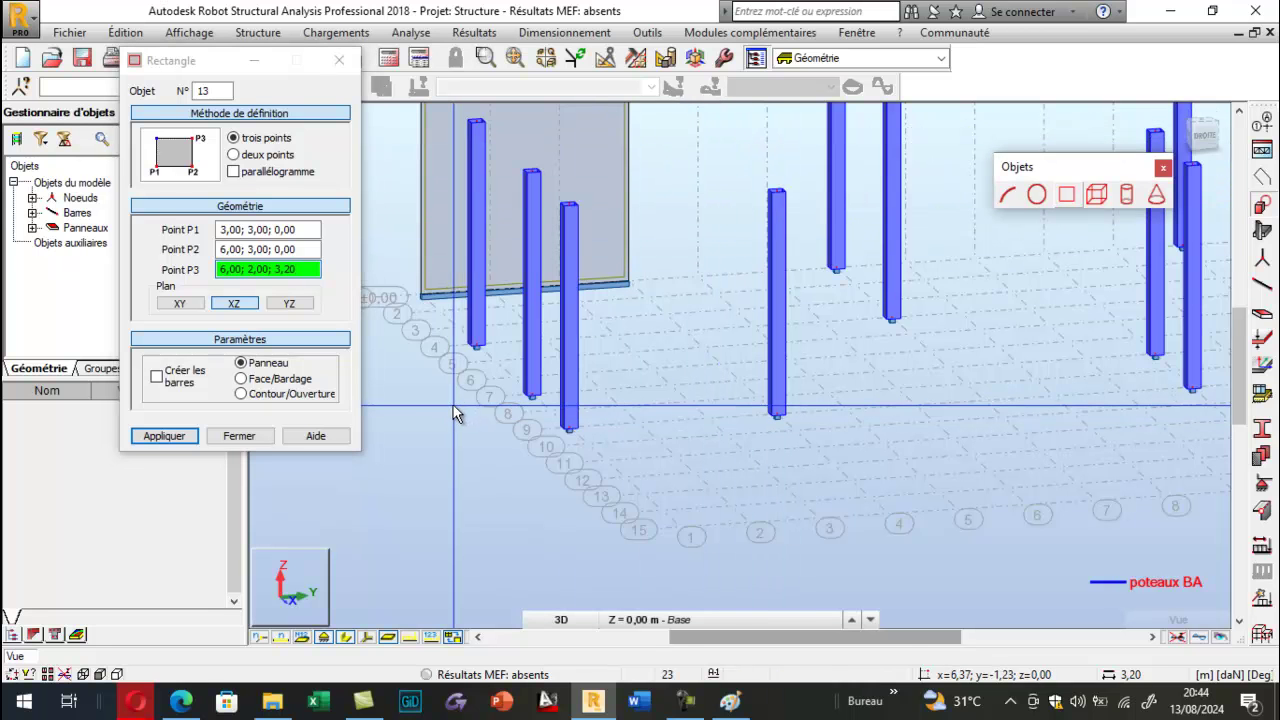
Create wall 2 as a rectangular panel through the points (3; 3; 0), (6; 3; 0) and (6; 3; 3,20).
right_click(376, 452)
click(380, 221)
drag(474, 356, 583, 341)
scroll(606, 394, down, 3)
scroll(634, 274, up, 3)
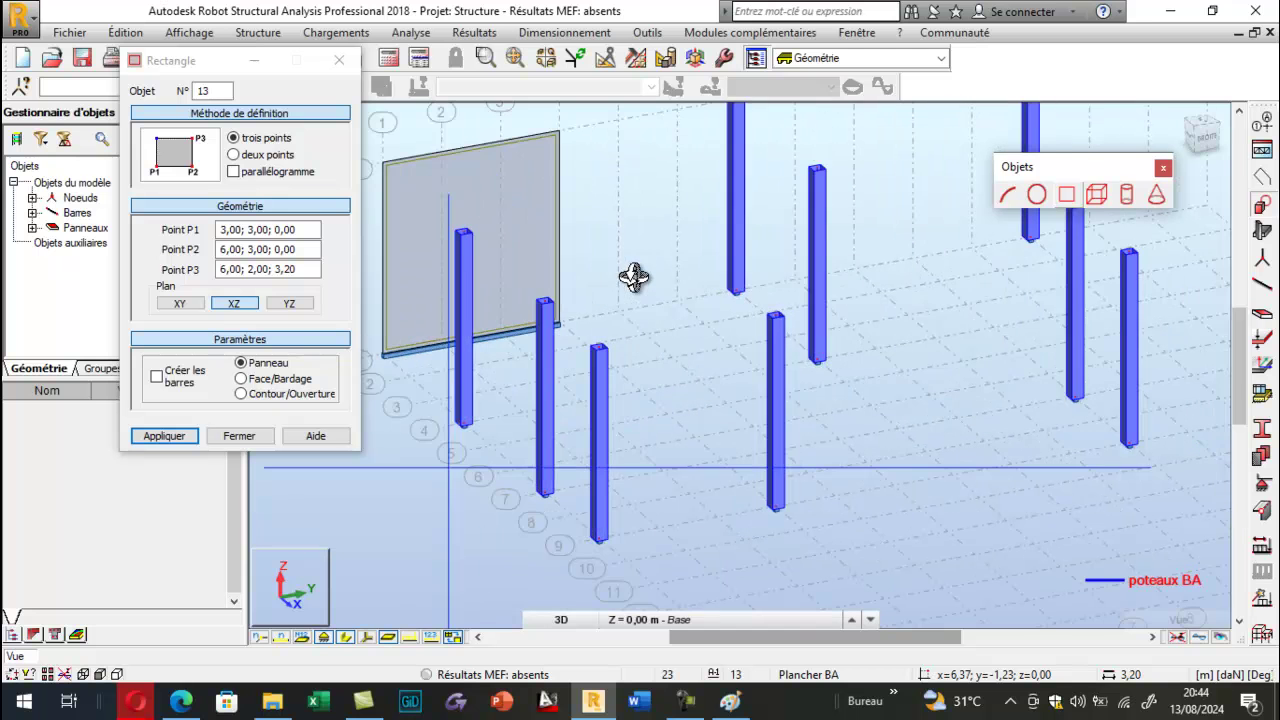
click(639, 389)
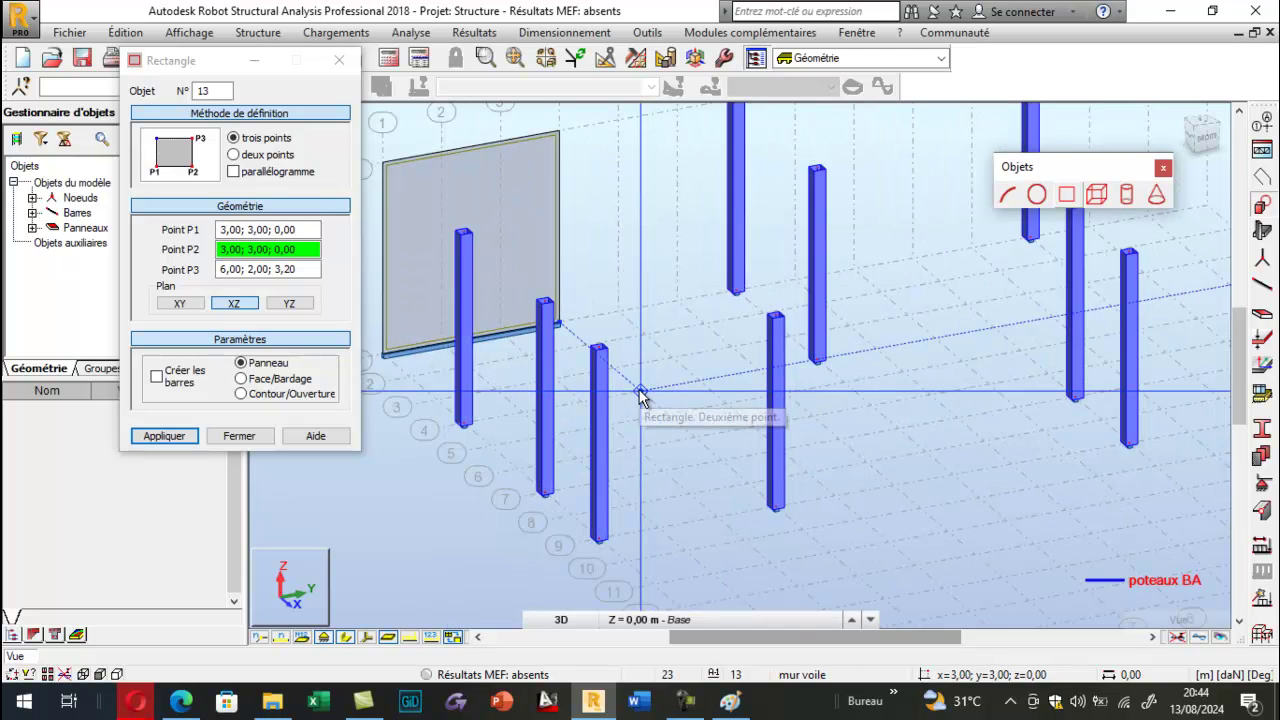
click(722, 462)
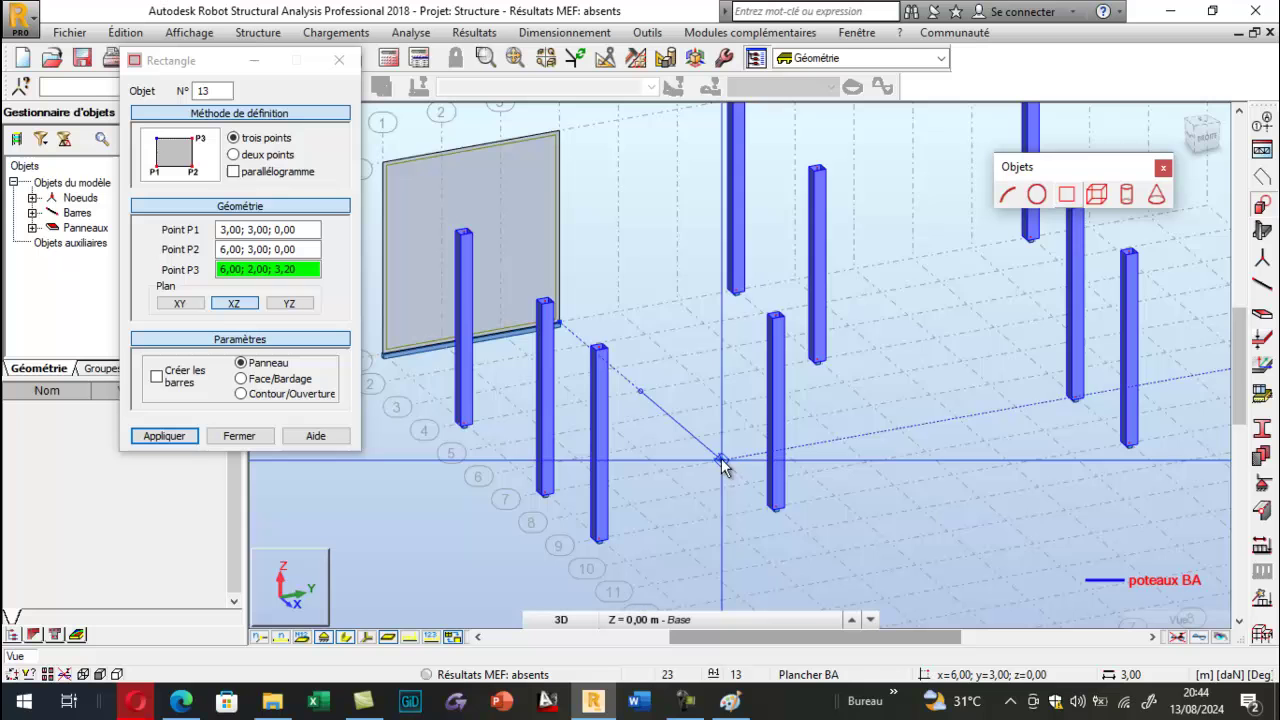
click(715, 268)
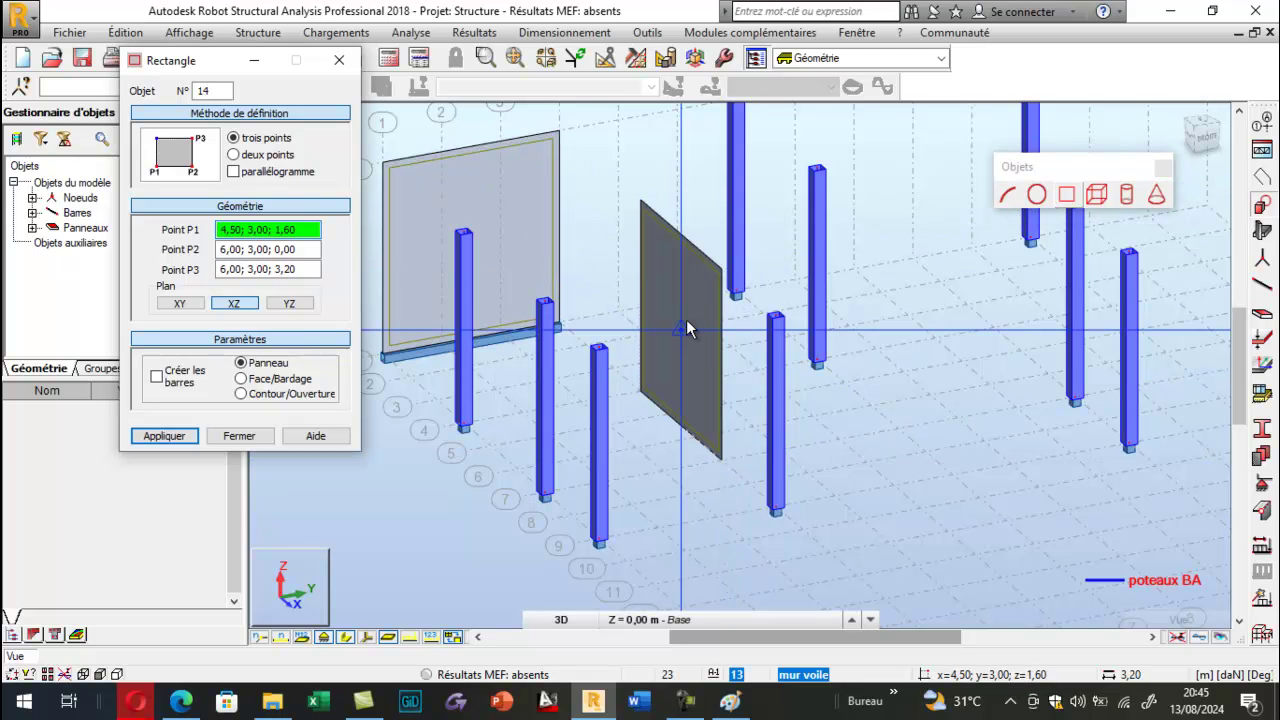
Create wall 3 as a rectangular panel through the points (6; 3; 0), (6; 6; 0) and (6; 6; 3,20).
click(722, 458)
click(898, 429)
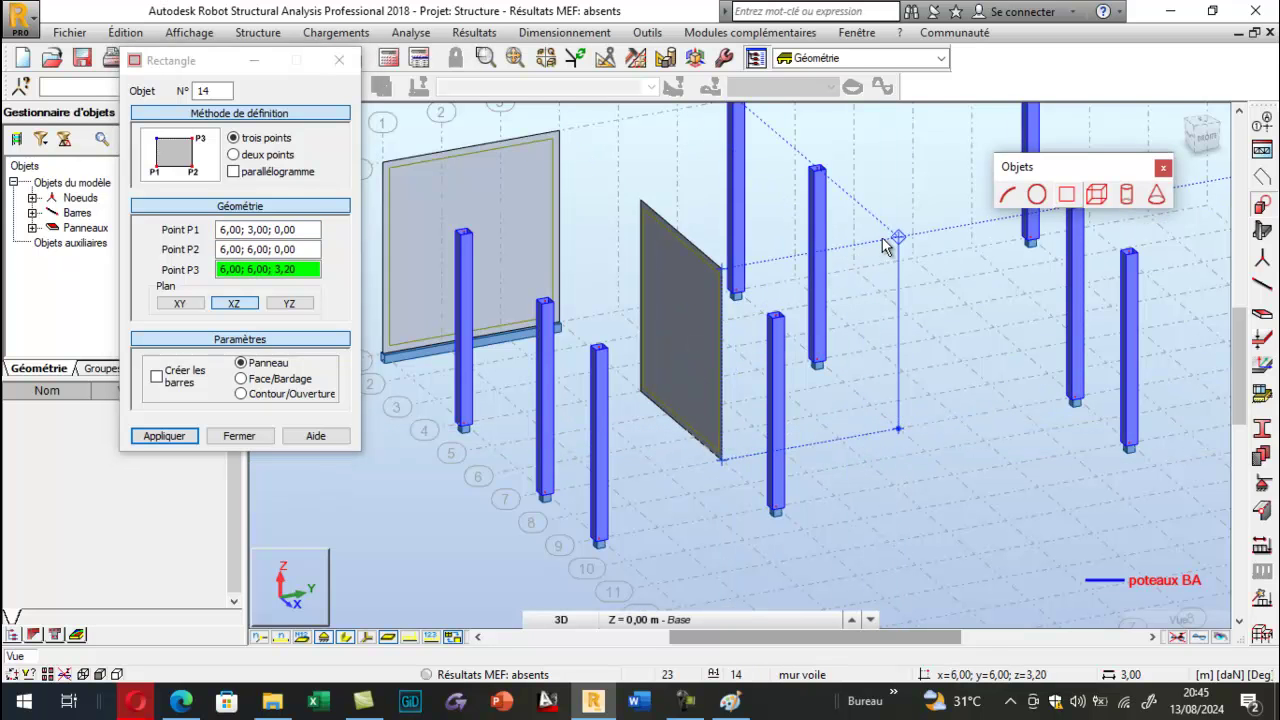
click(884, 247)
Create wall 4 as a rectangular panel through the points (6; 6; 0), (8; 6; 0) and (8; 6; 3,20), and end the Rectangle command.
right_click(613, 178)
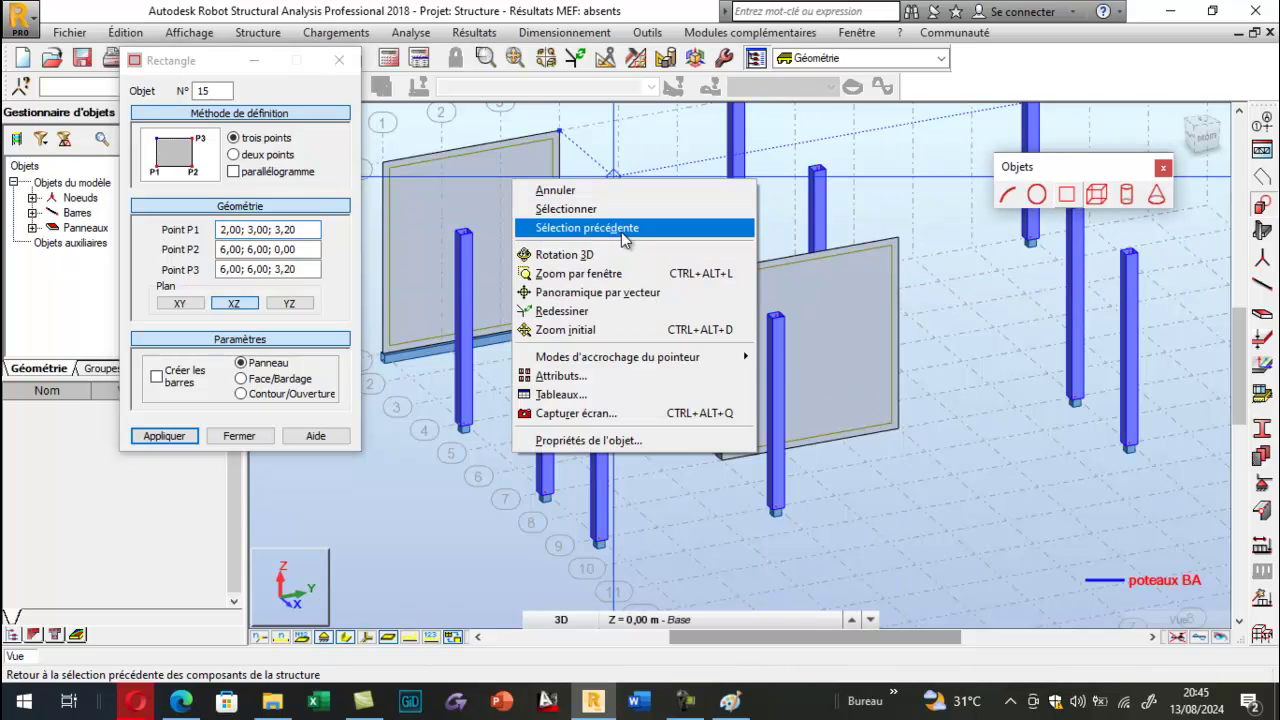
click(591, 254)
drag(591, 254, 829, 329)
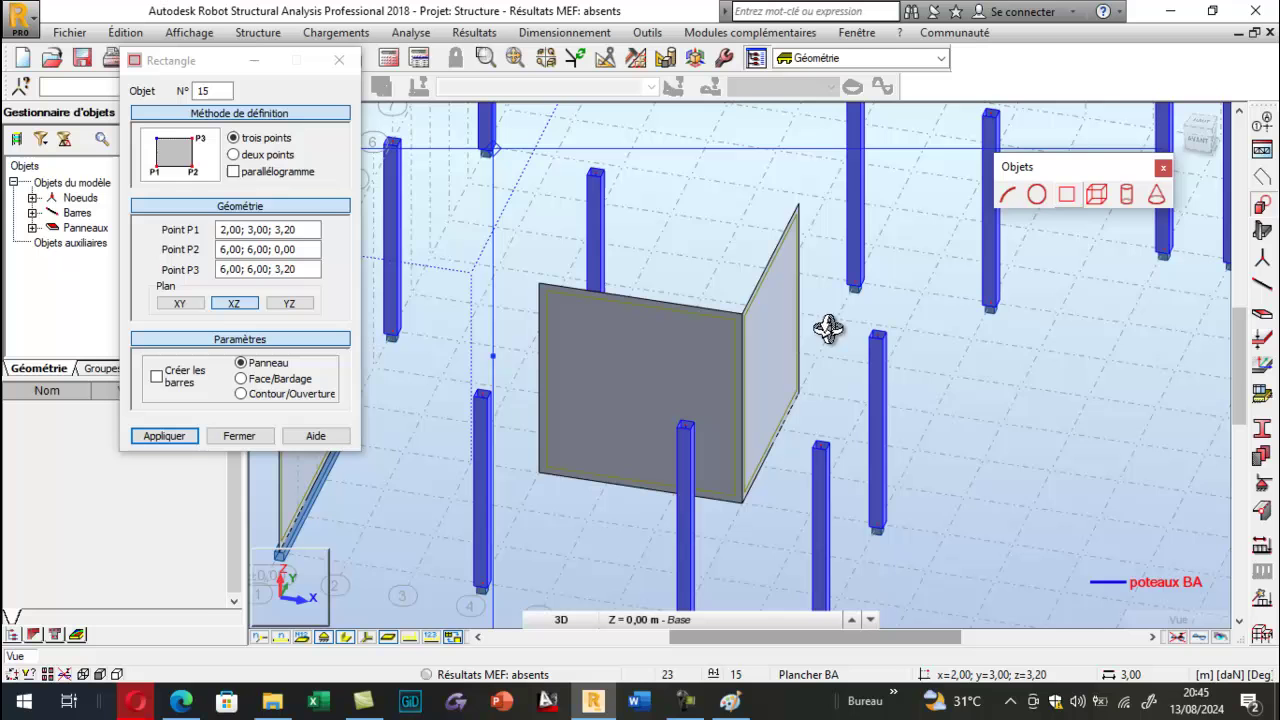
click(799, 394)
click(933, 412)
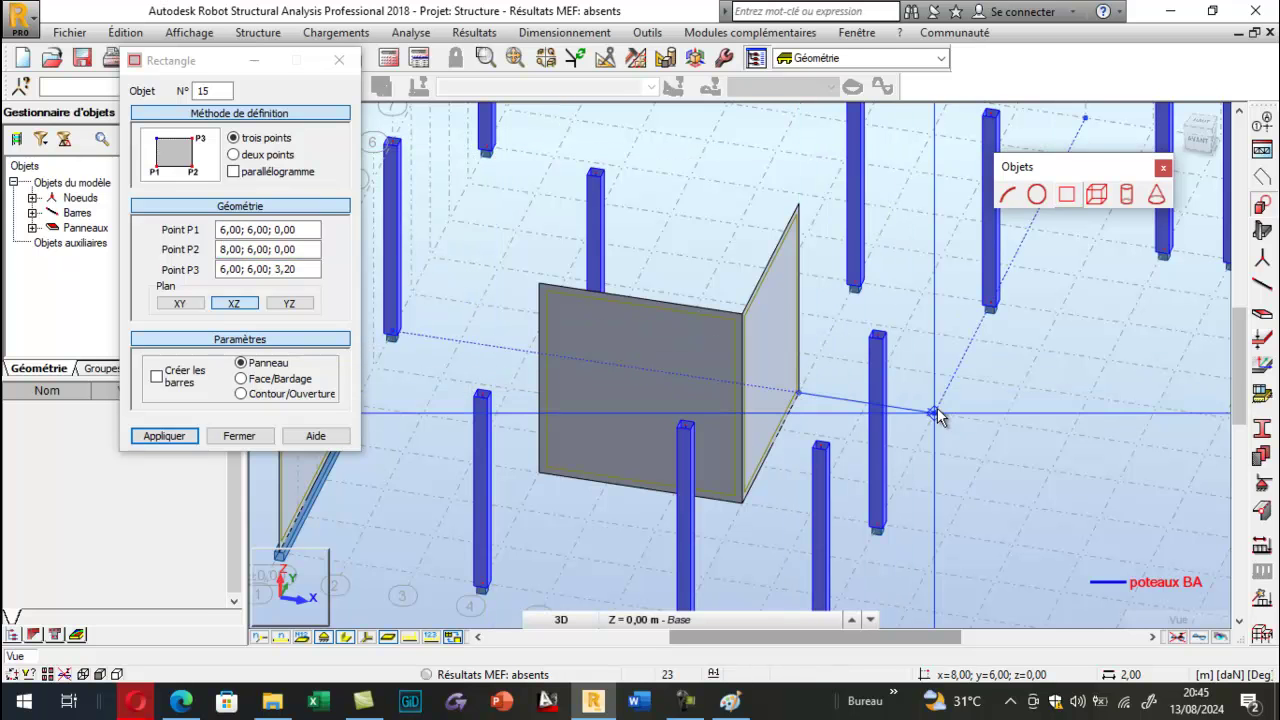
click(930, 224)
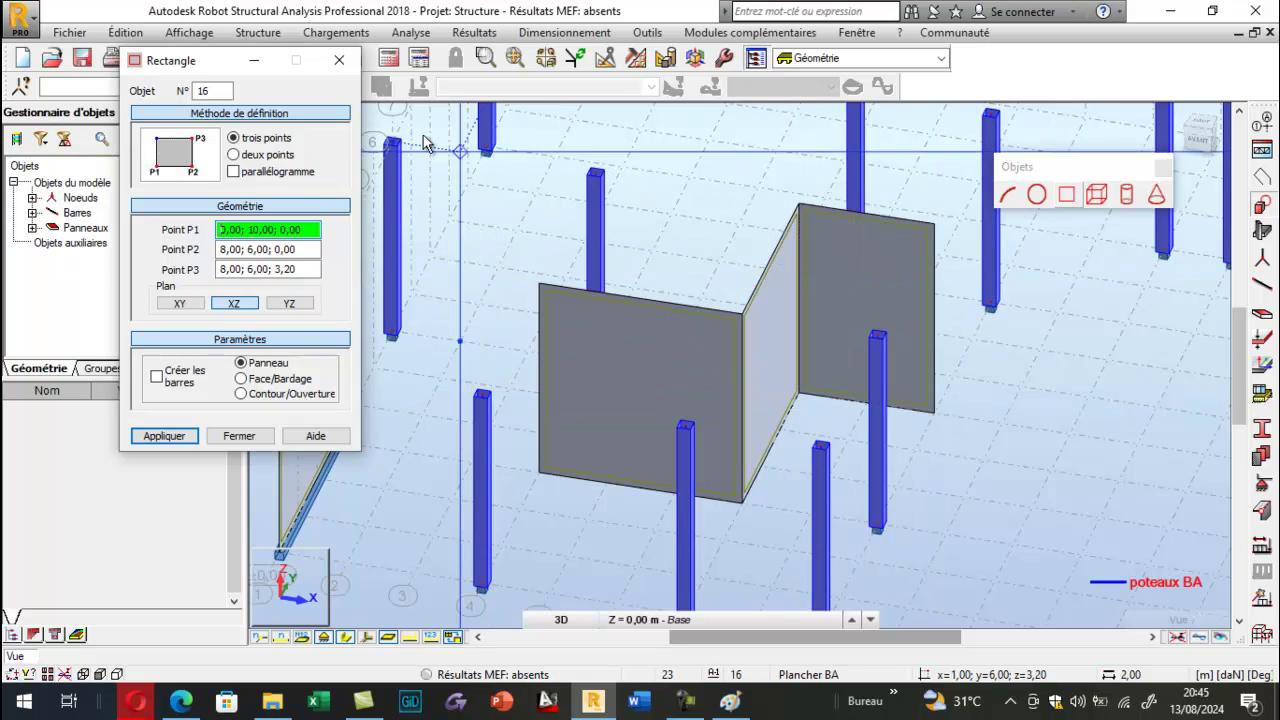
click(339, 60)
Apply linear Encastrement supports along the base edges of walls 2, 3 and 4.
scroll(608, 285, down, 3)
right_click(354, 195)
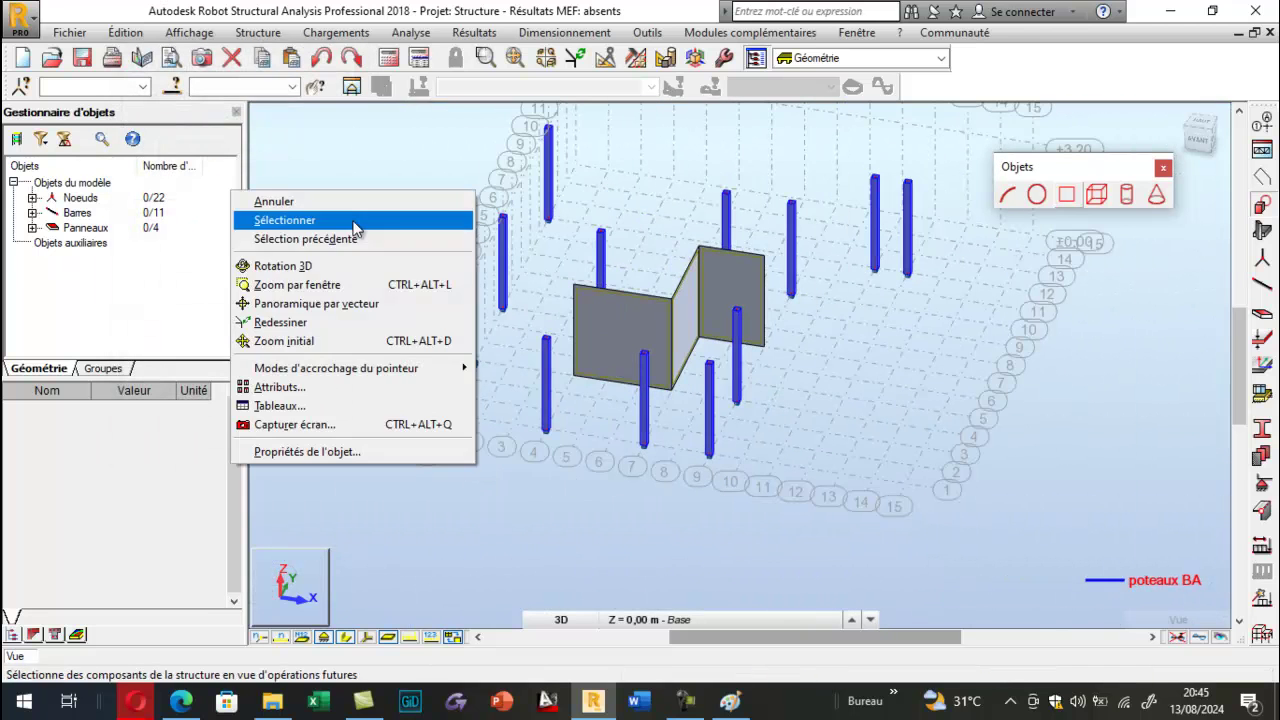
click(341, 265)
drag(428, 266, 629, 380)
scroll(632, 378, up, 5)
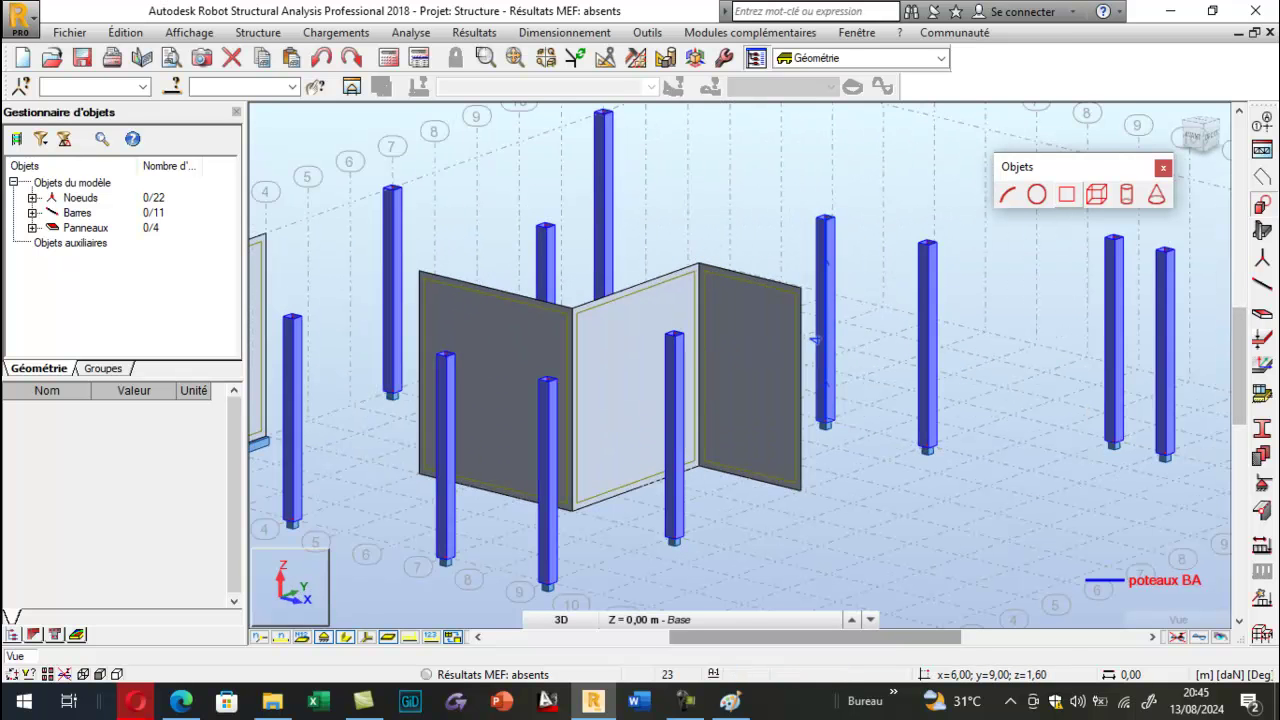
click(1262, 485)
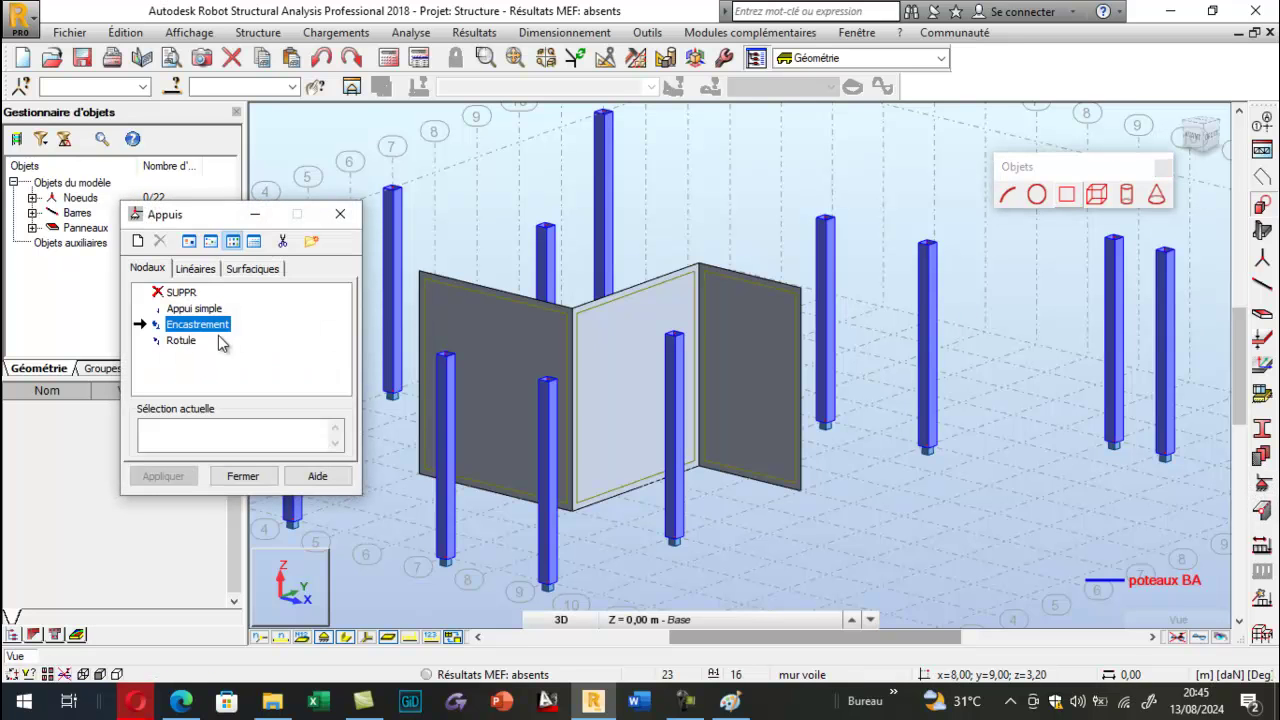
click(198, 269)
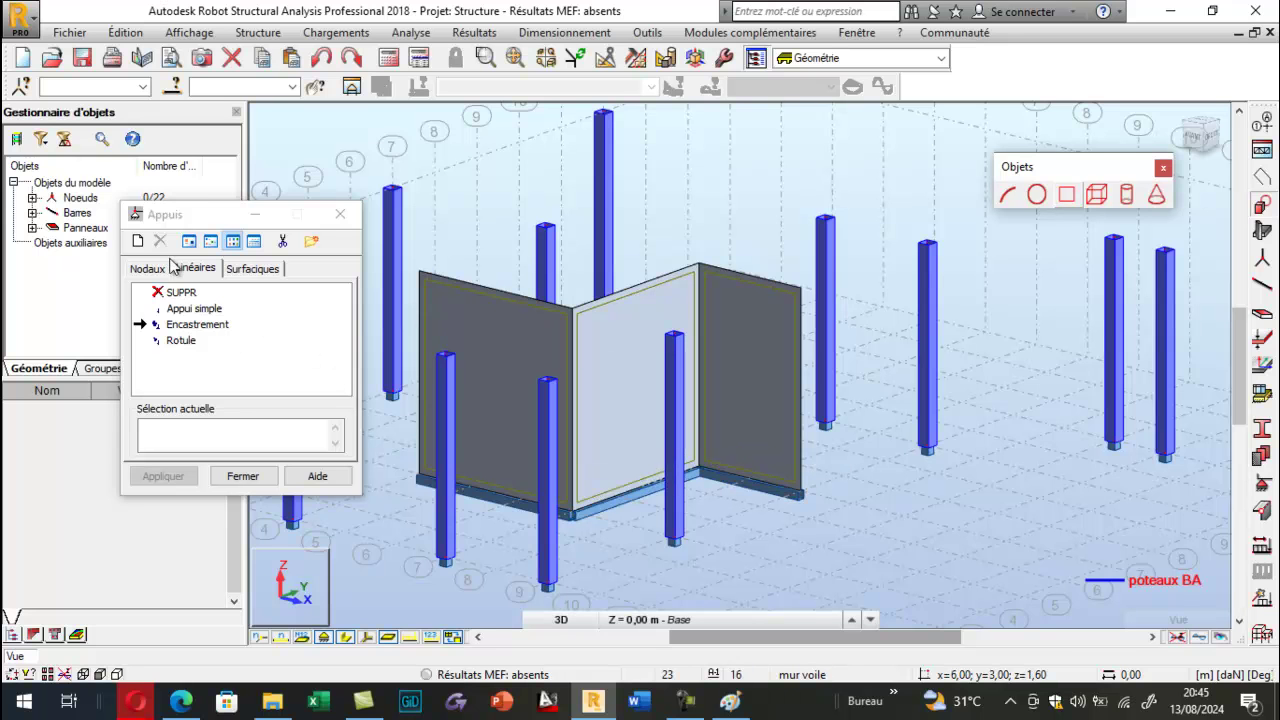
click(340, 214)
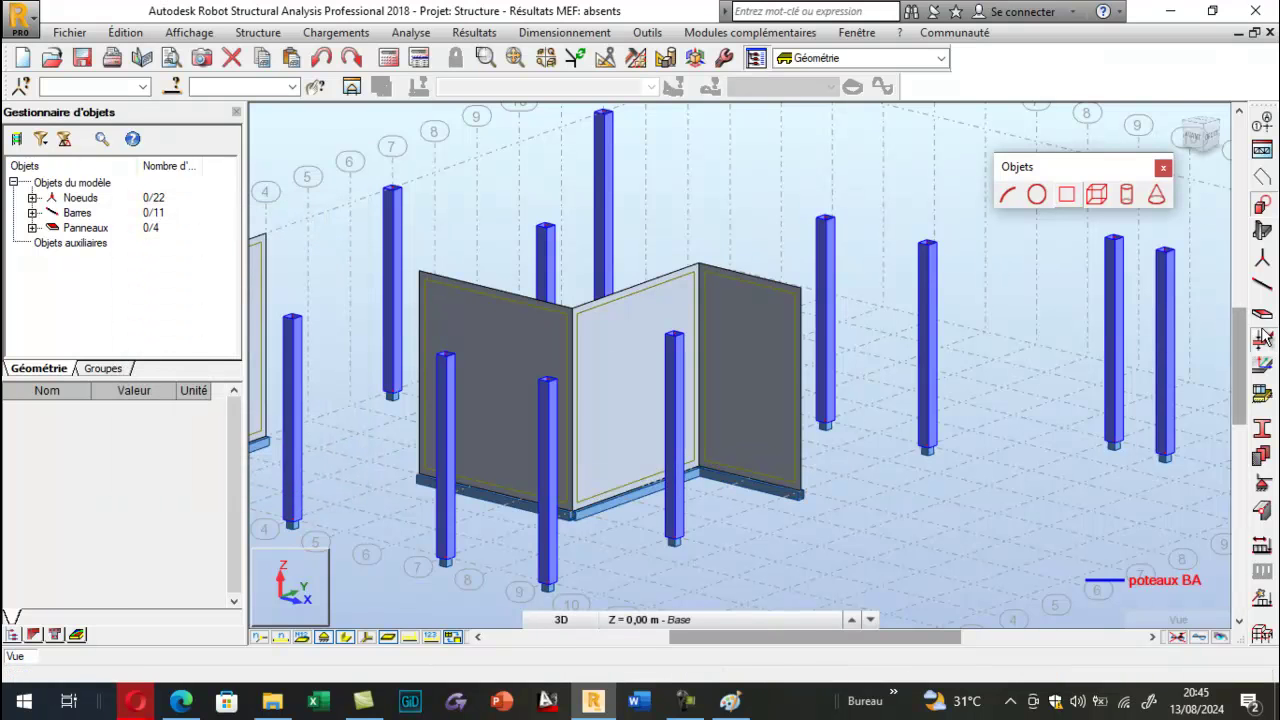
Open the EF thickness assignment with mur voile as the current thickness and select the panels of walls 2, 3 and 4 in the model.
click(1262, 366)
click(746, 289)
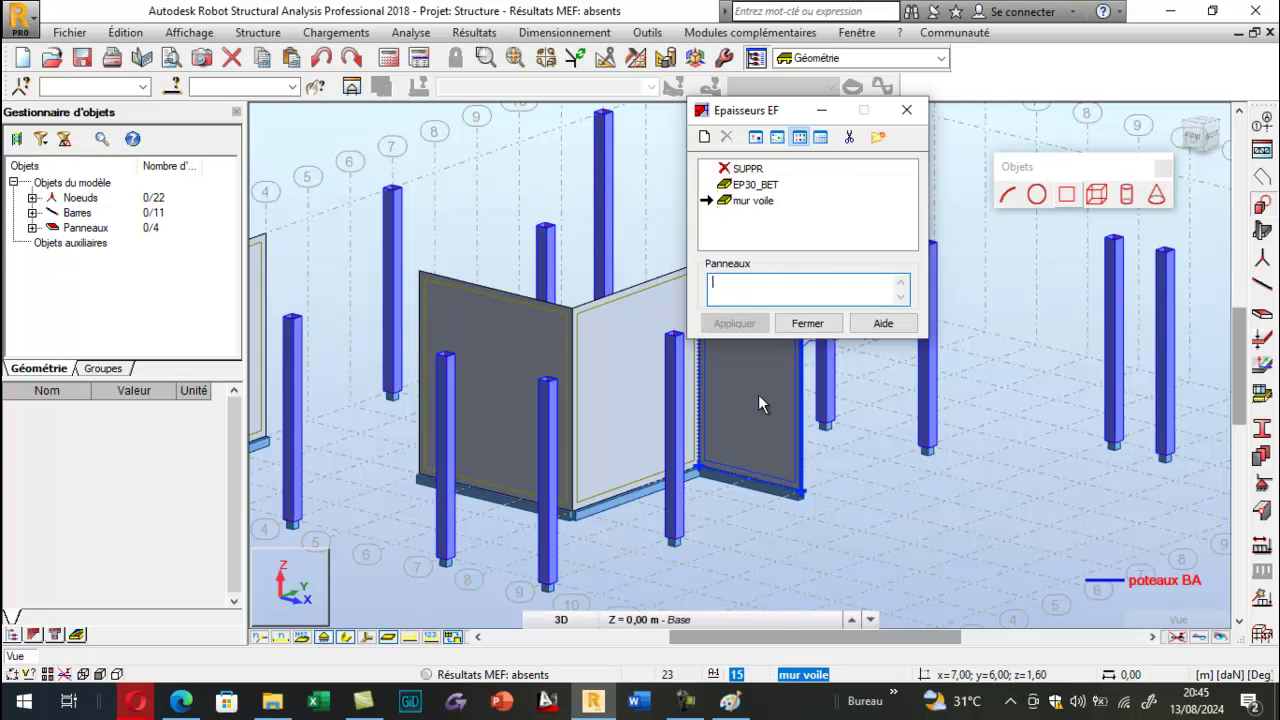
click(758, 395)
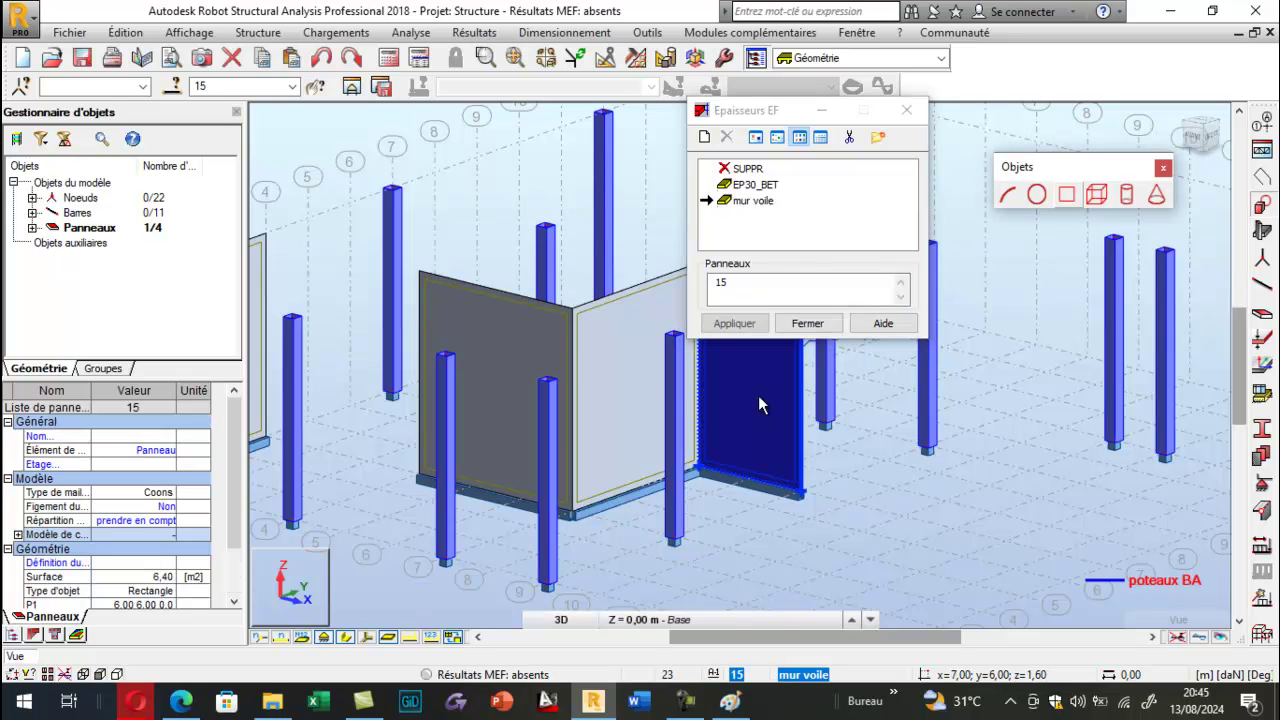
ctrl+click(631, 384)
ctrl+click(512, 353)
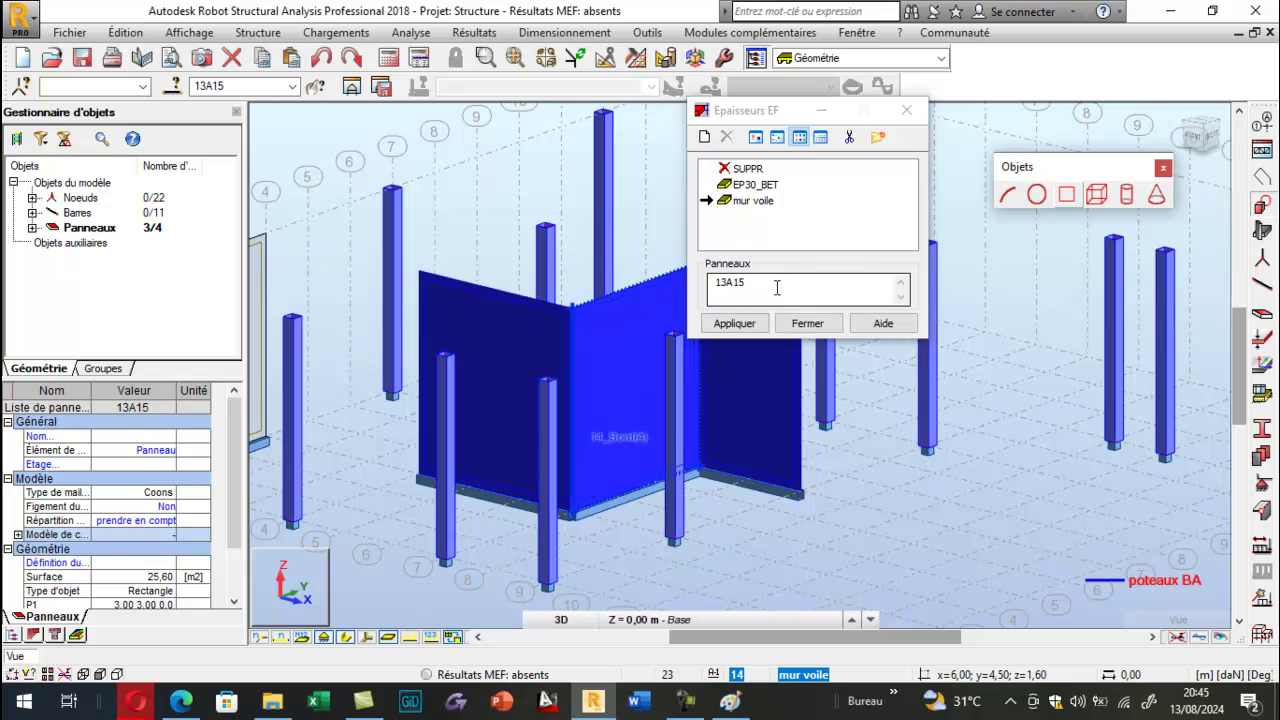
Assign the mur voile thickness to panels 13, 14 and 15, and close the EF thickness assignment.
click(547, 203)
click(746, 293)
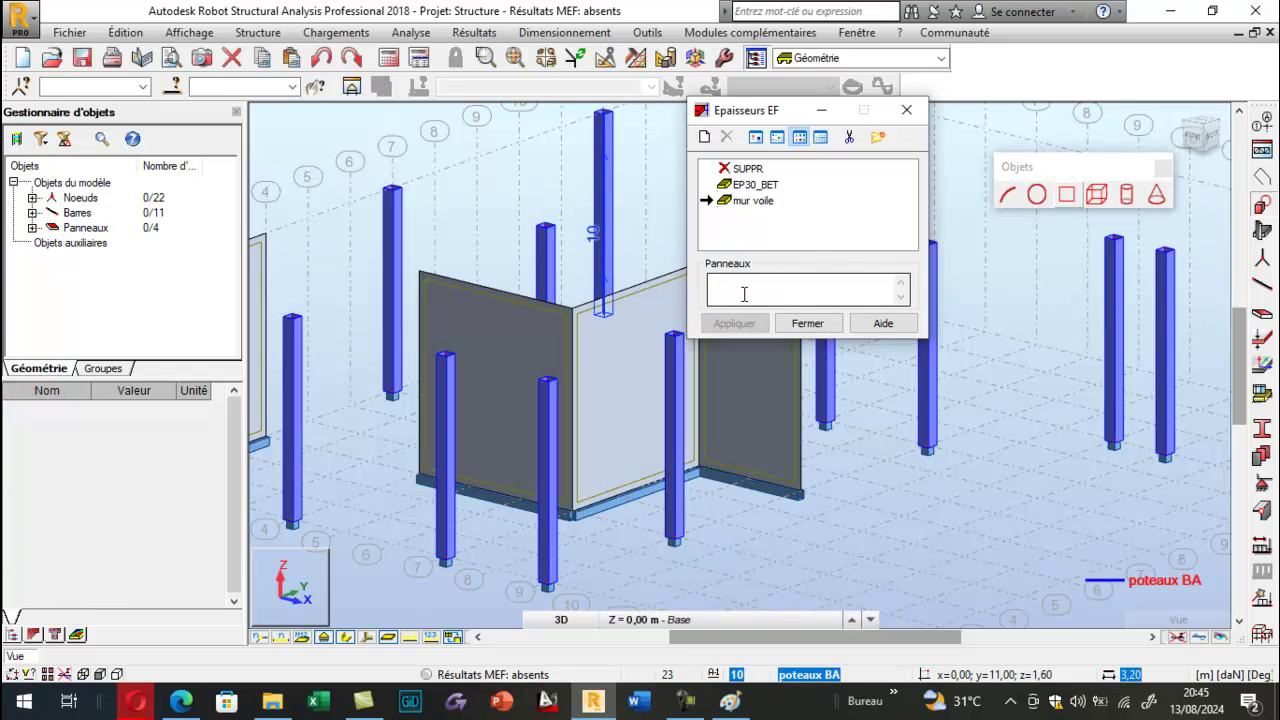
click(32, 229)
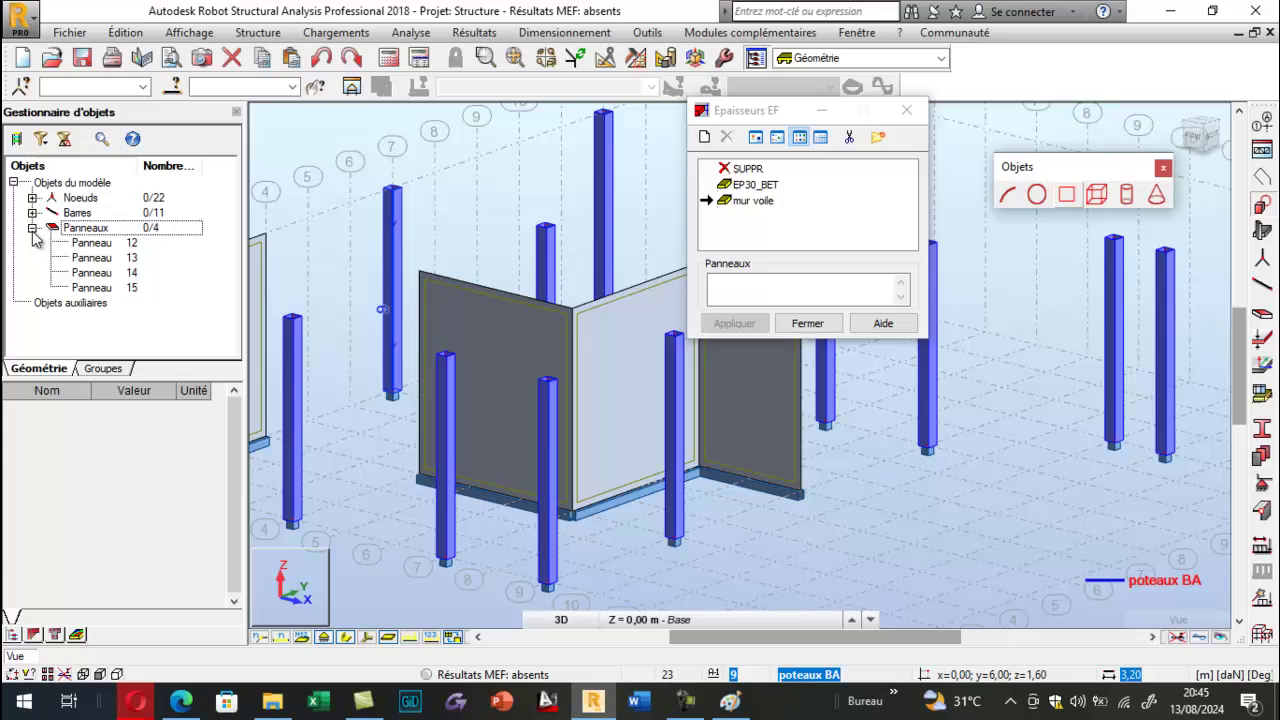
click(97, 258)
ctrl+click(100, 273)
ctrl+click(103, 287)
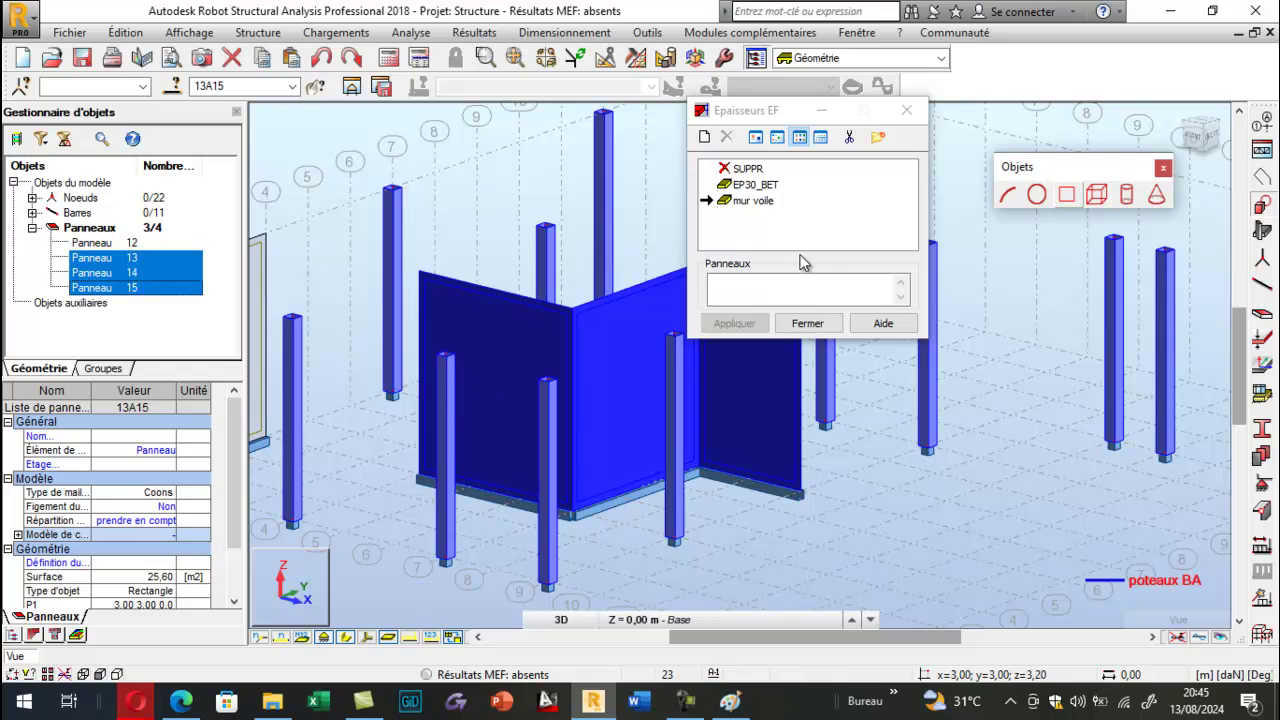
click(747, 290)
click(735, 323)
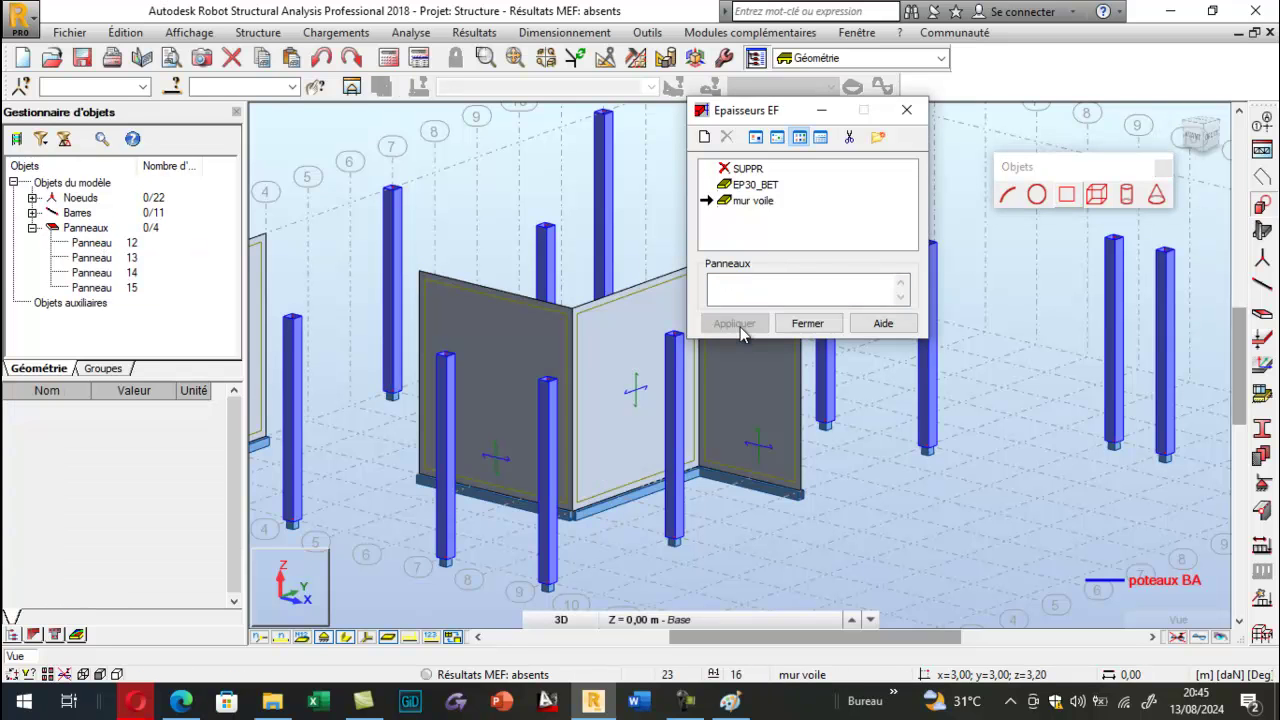
click(807, 323)
Switch to the training PDF and examine the Étape 4 wall layout plan and instructions for the remaining walls.
scroll(392, 236, down, 5)
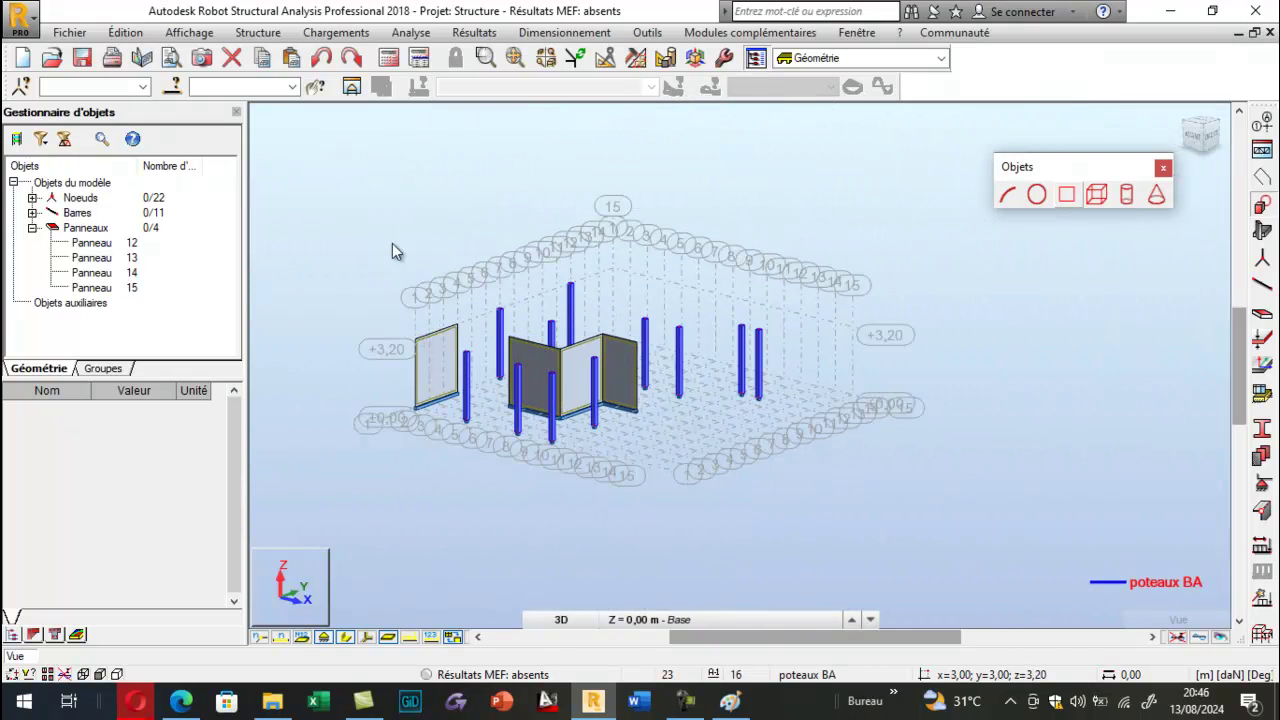
right_click(392, 224)
click(392, 297)
mouse_move(392, 297)
mouse_down()
mouse_move(417, 457)
mouse_move(412, 352)
mouse_up()
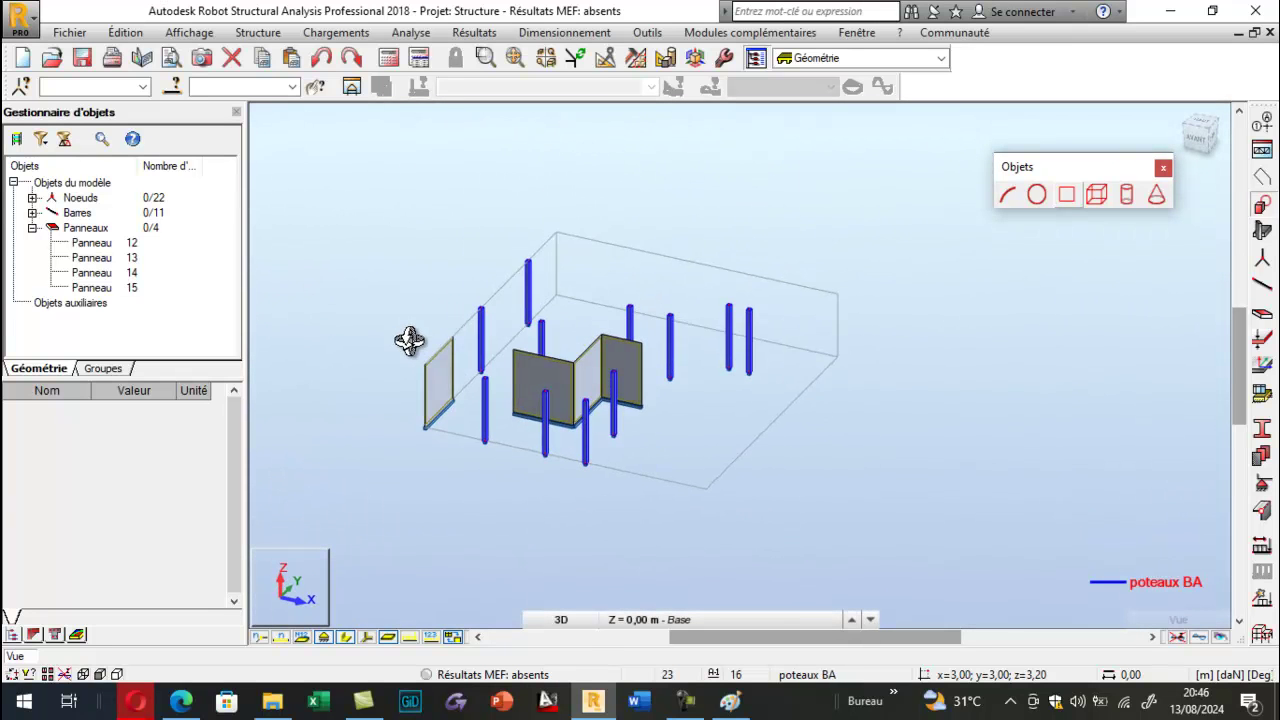
scroll(695, 345, up, 3)
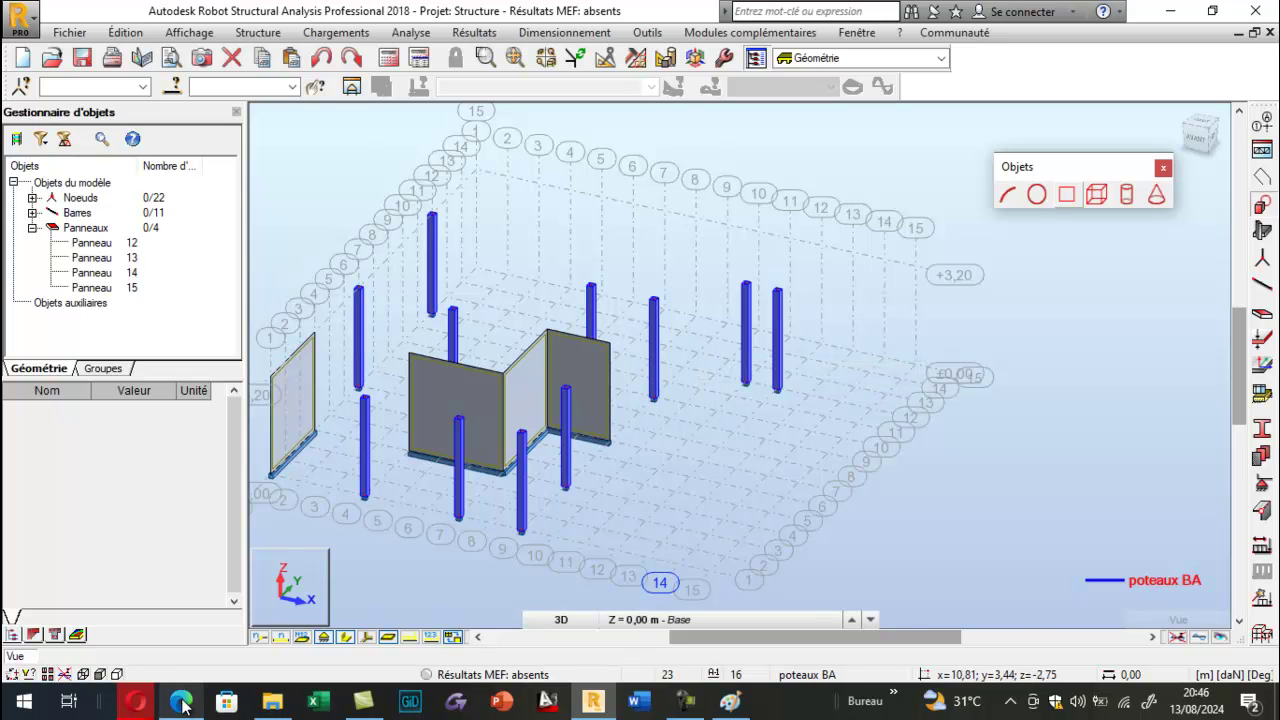
click(180, 615)
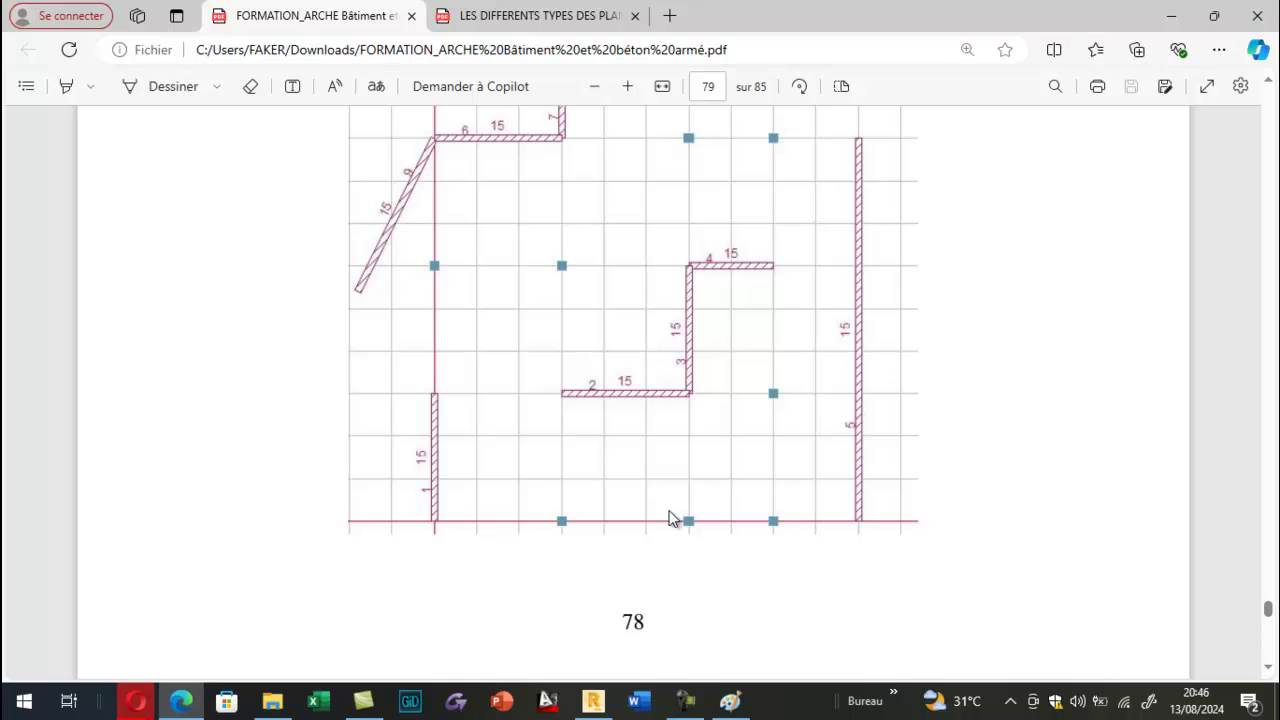
scroll(632, 533, up, 2)
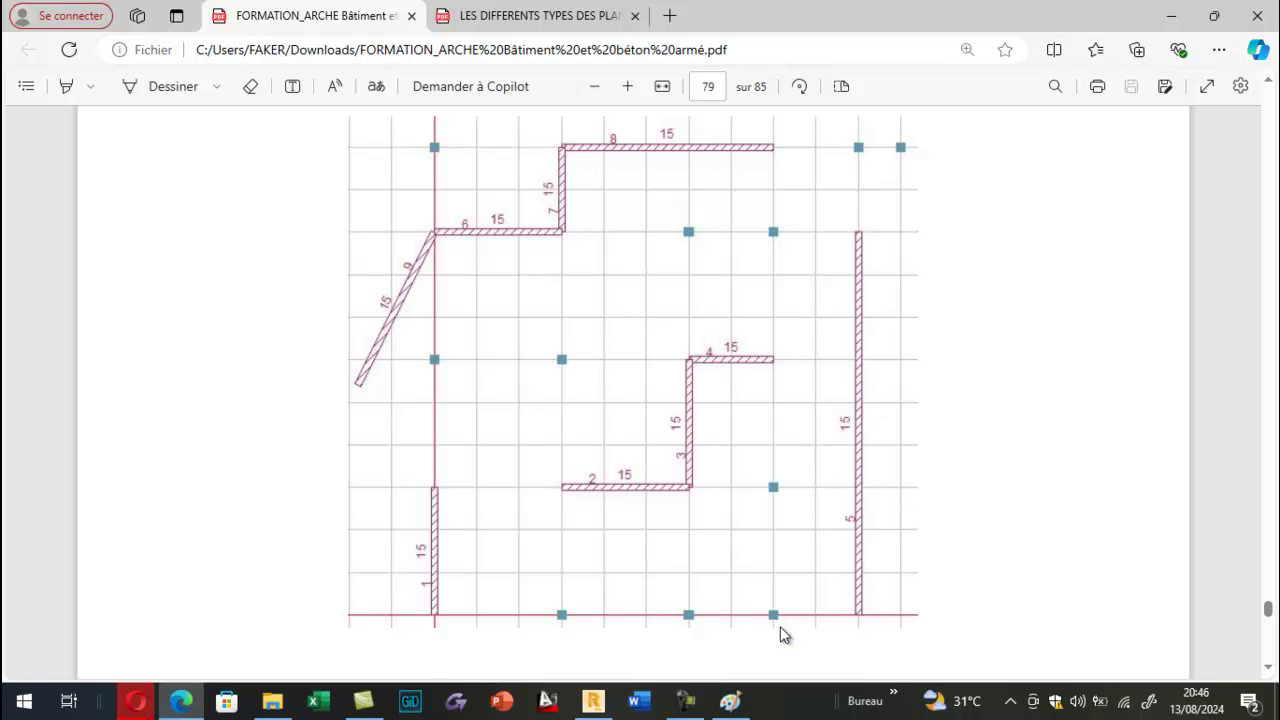
scroll(833, 599, up, 14)
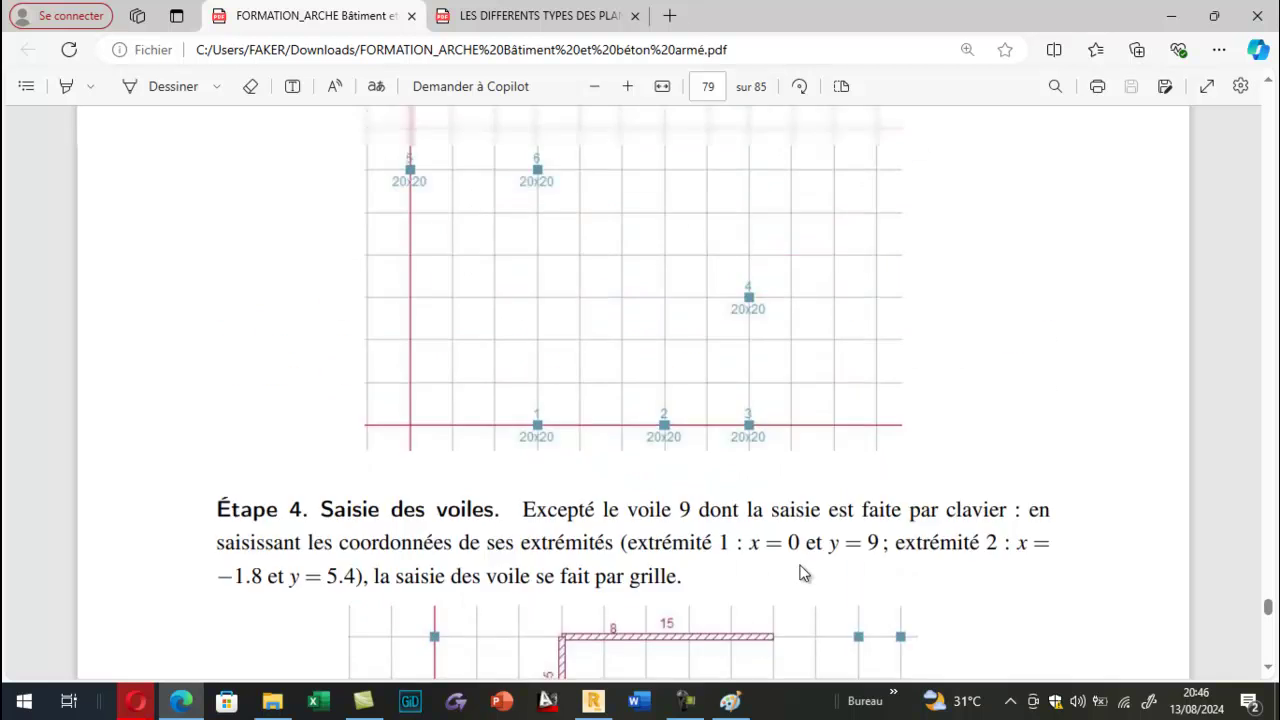
scroll(757, 516, down, 15)
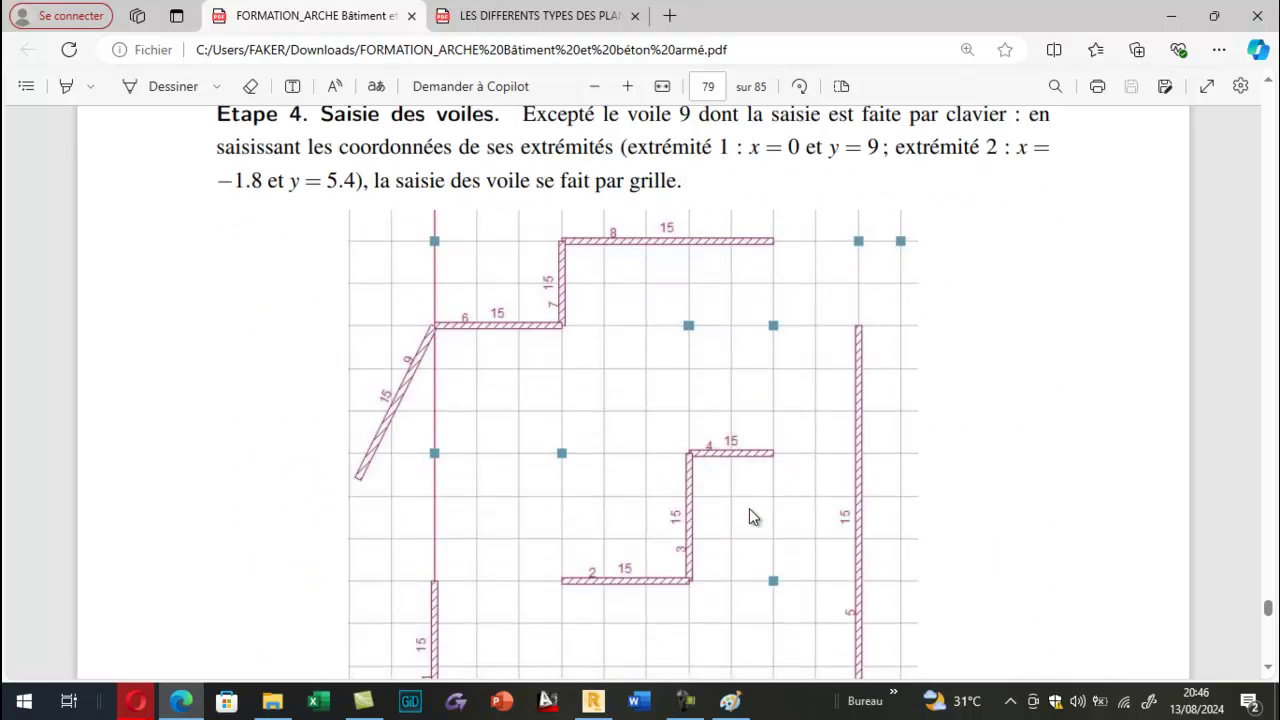
scroll(752, 521, down, 2)
click(593, 701)
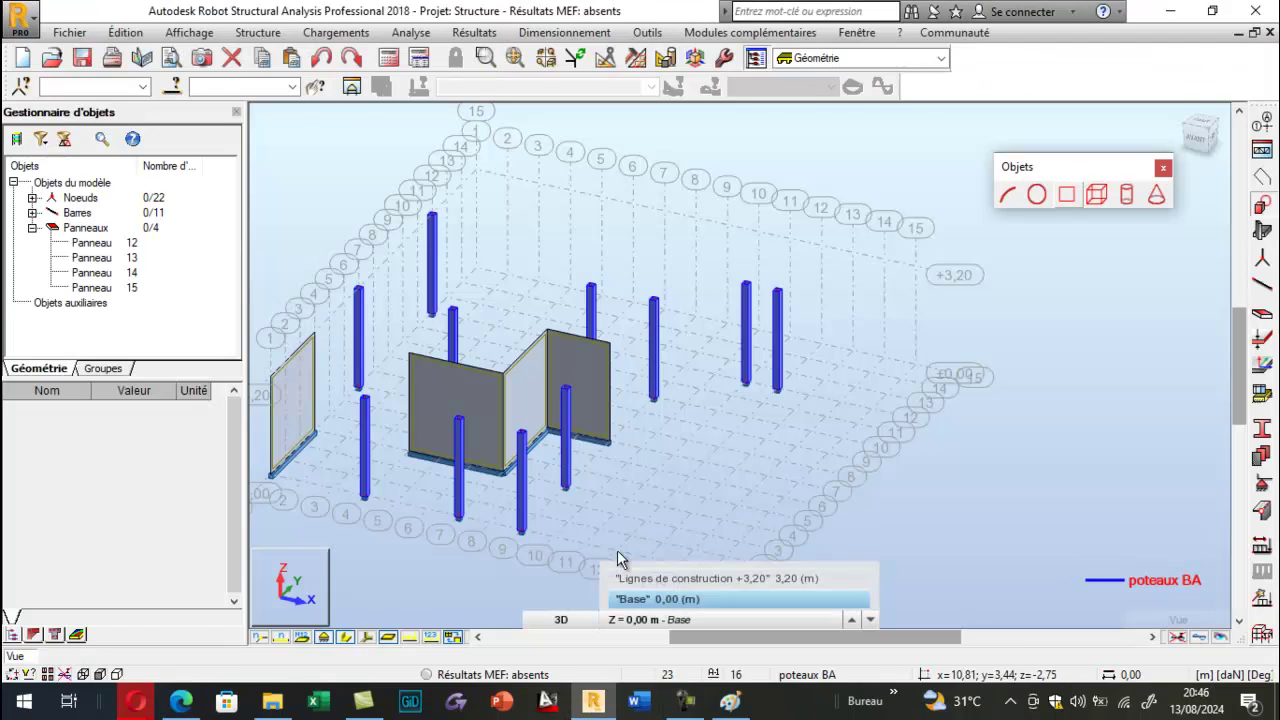
Display the node numbers in the model and hide the section shapes of the columns.
scroll(559, 537, up, 2)
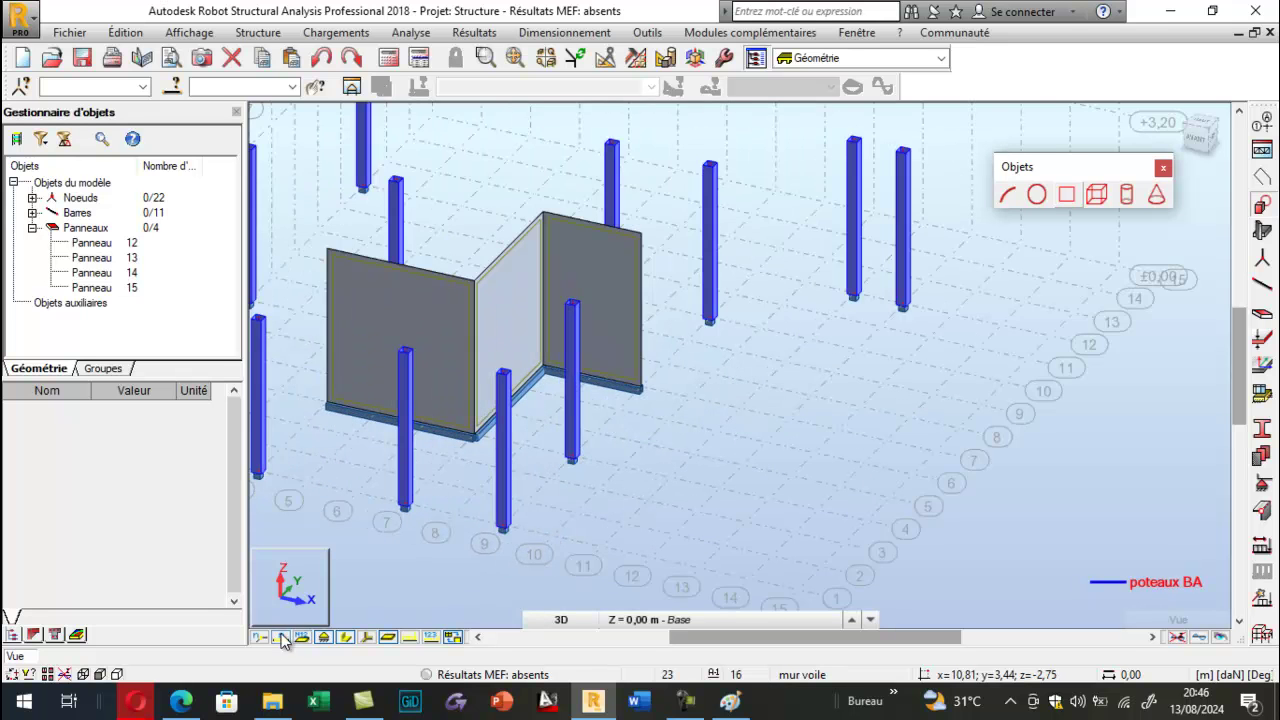
scroll(534, 523, up, 4)
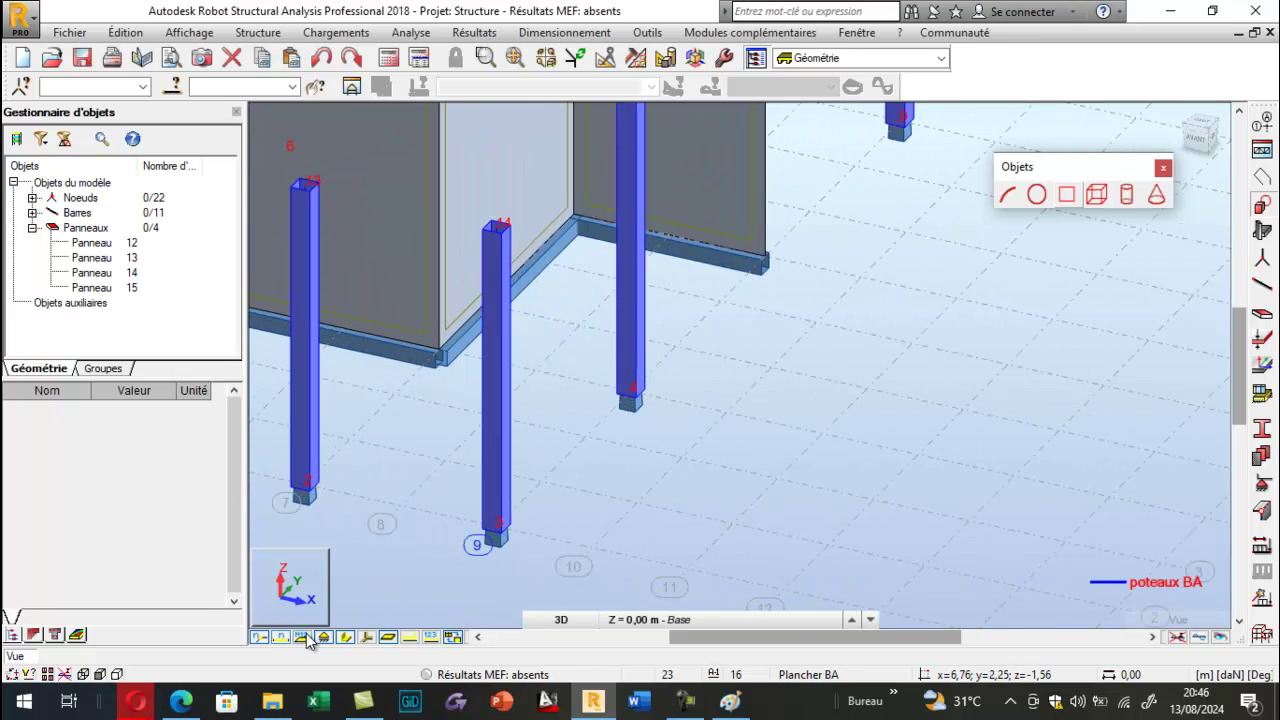
click(344, 635)
scroll(500, 534, up, 2)
scroll(490, 525, down, 4)
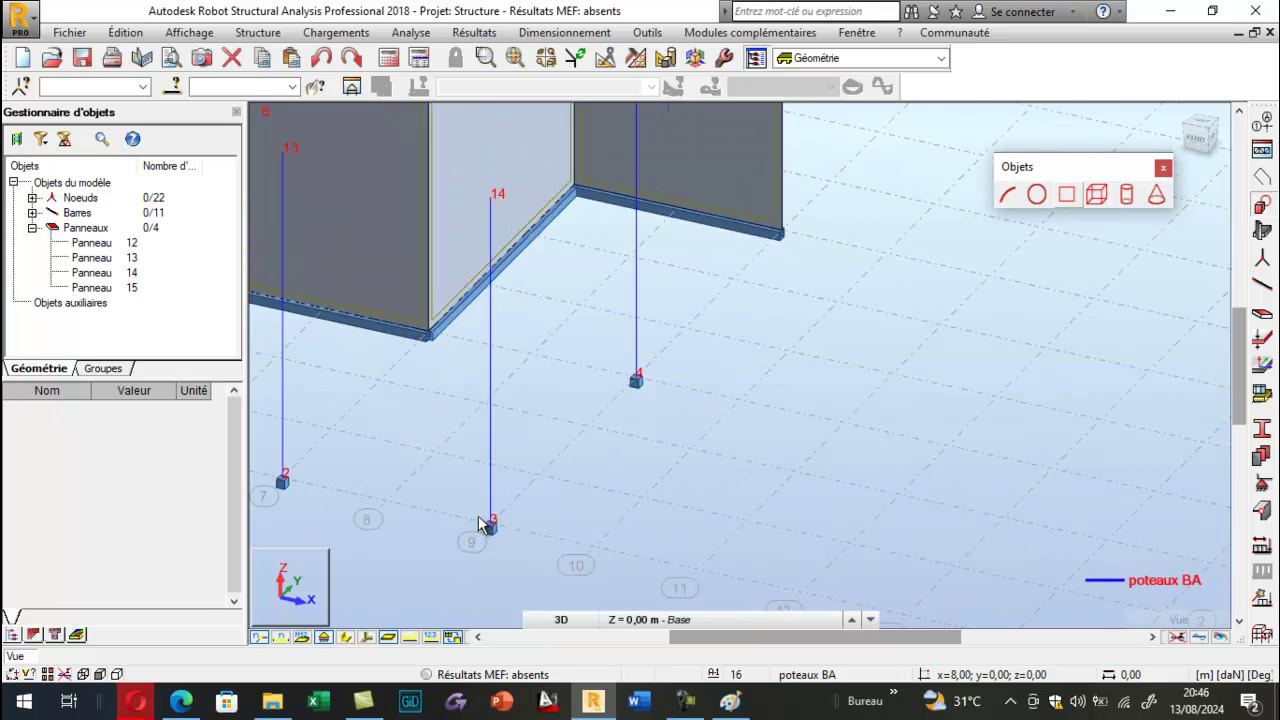
scroll(490, 525, down, 3)
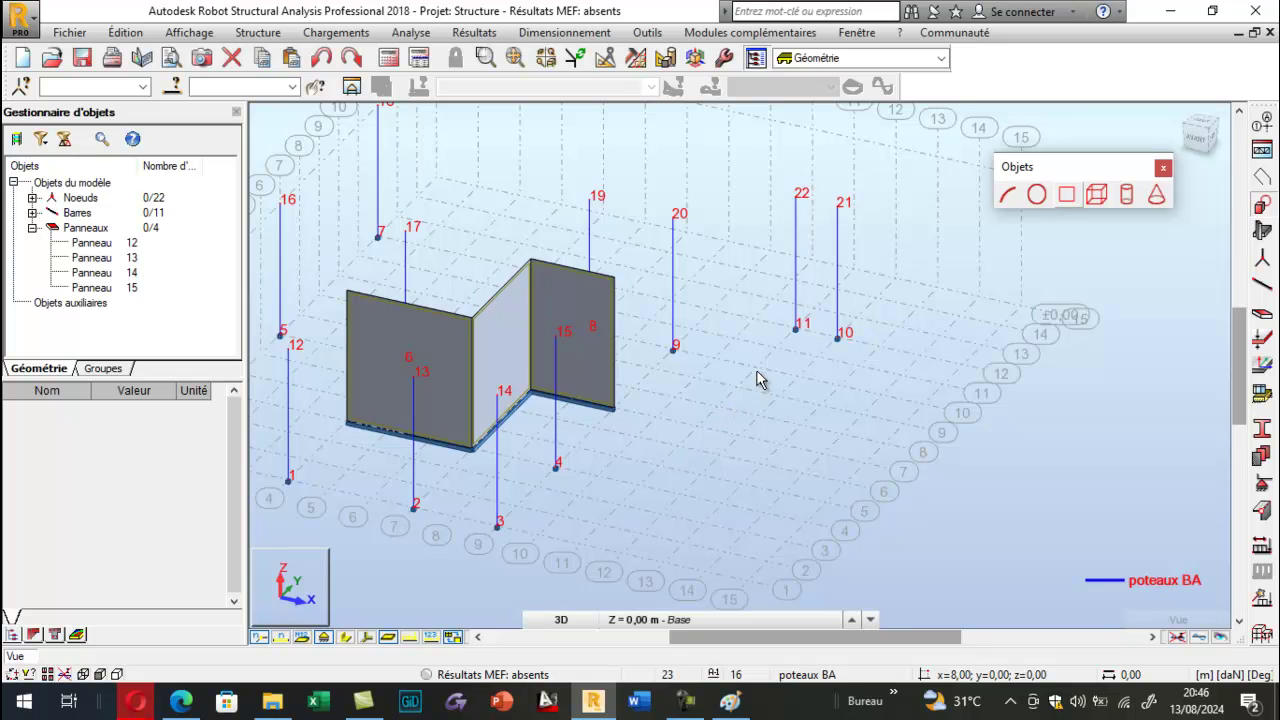
Check wall 5 on the PDF plan, and start a Voile construction element in Robot with the mur voile thickness.
click(181, 701)
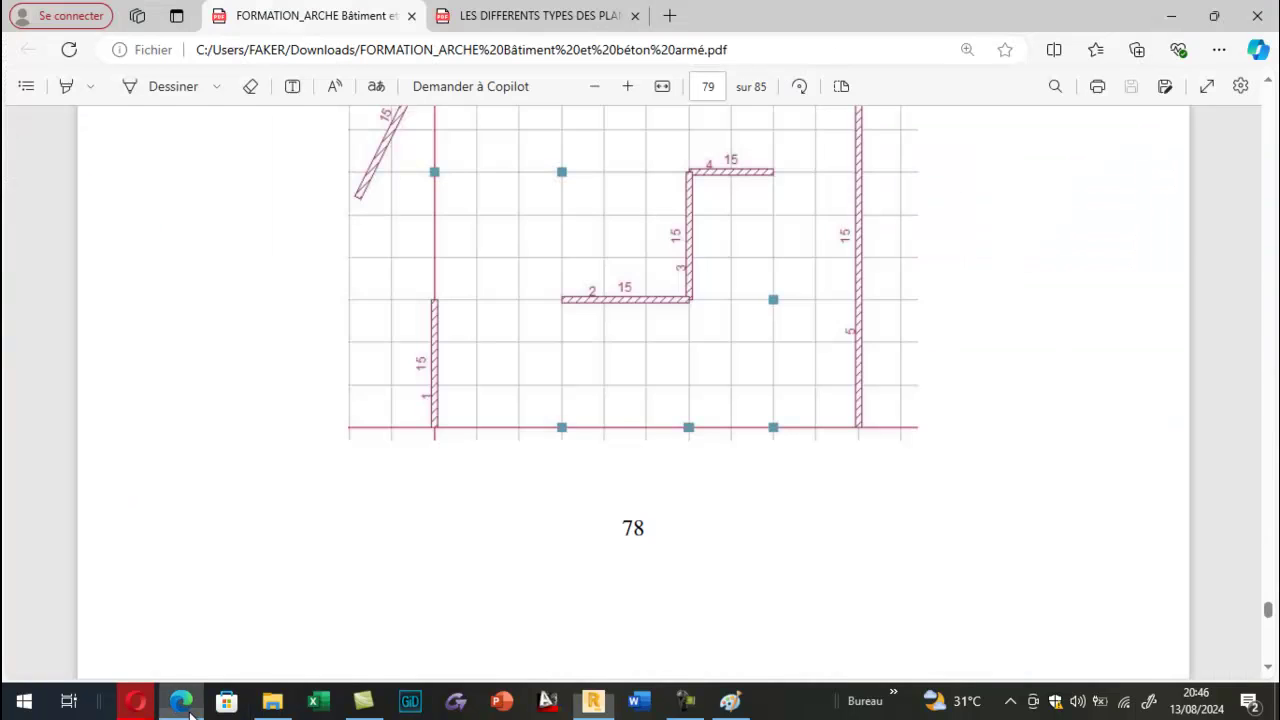
scroll(630, 460, down, 3)
scroll(650, 495, up, 5)
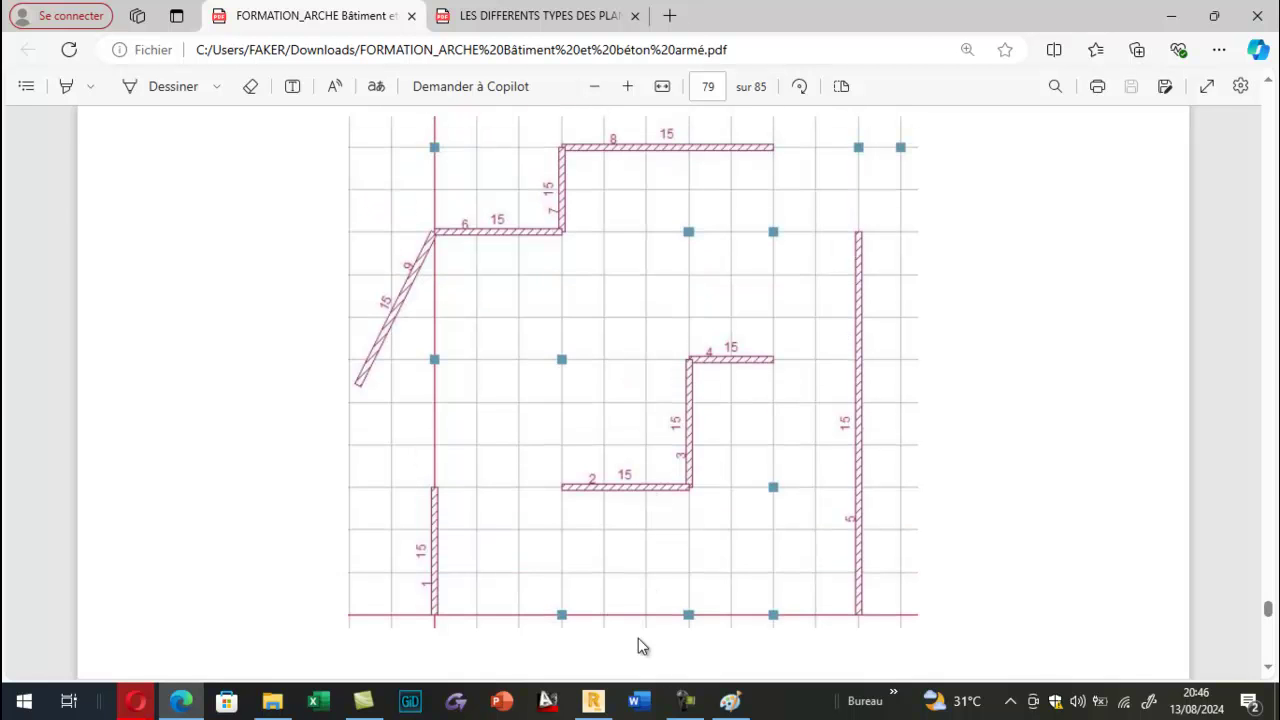
click(593, 701)
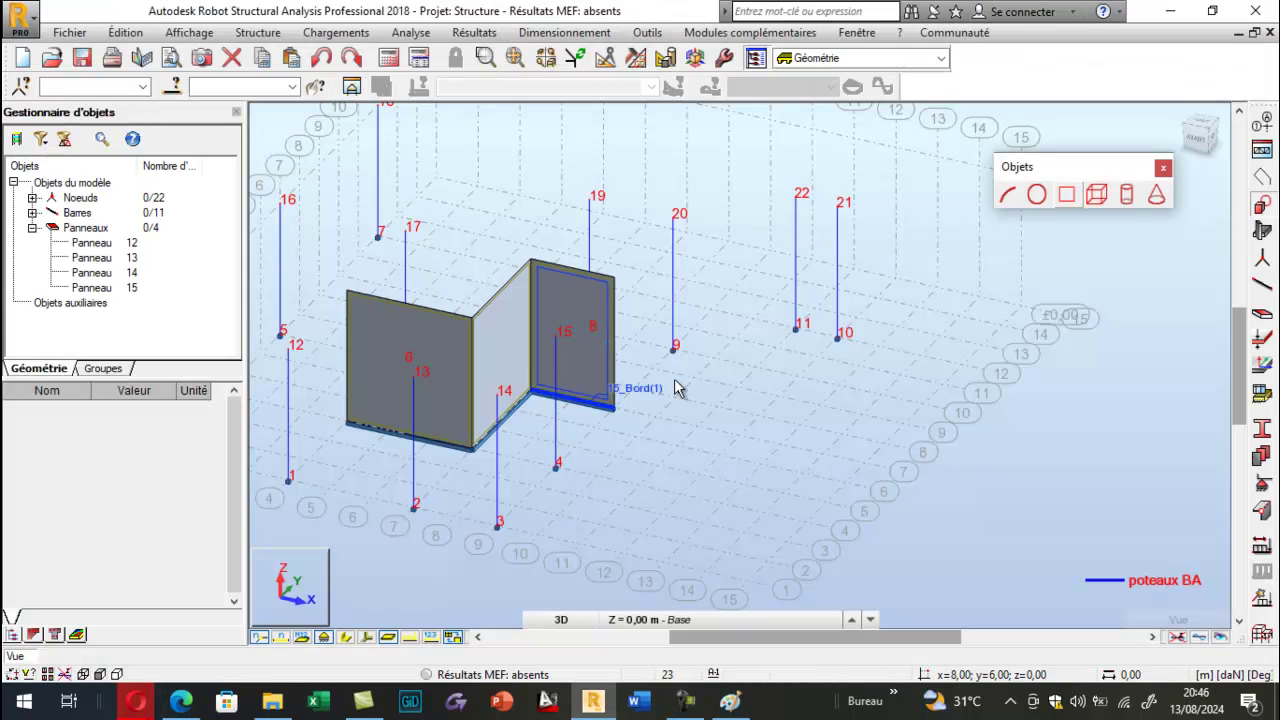
click(1263, 232)
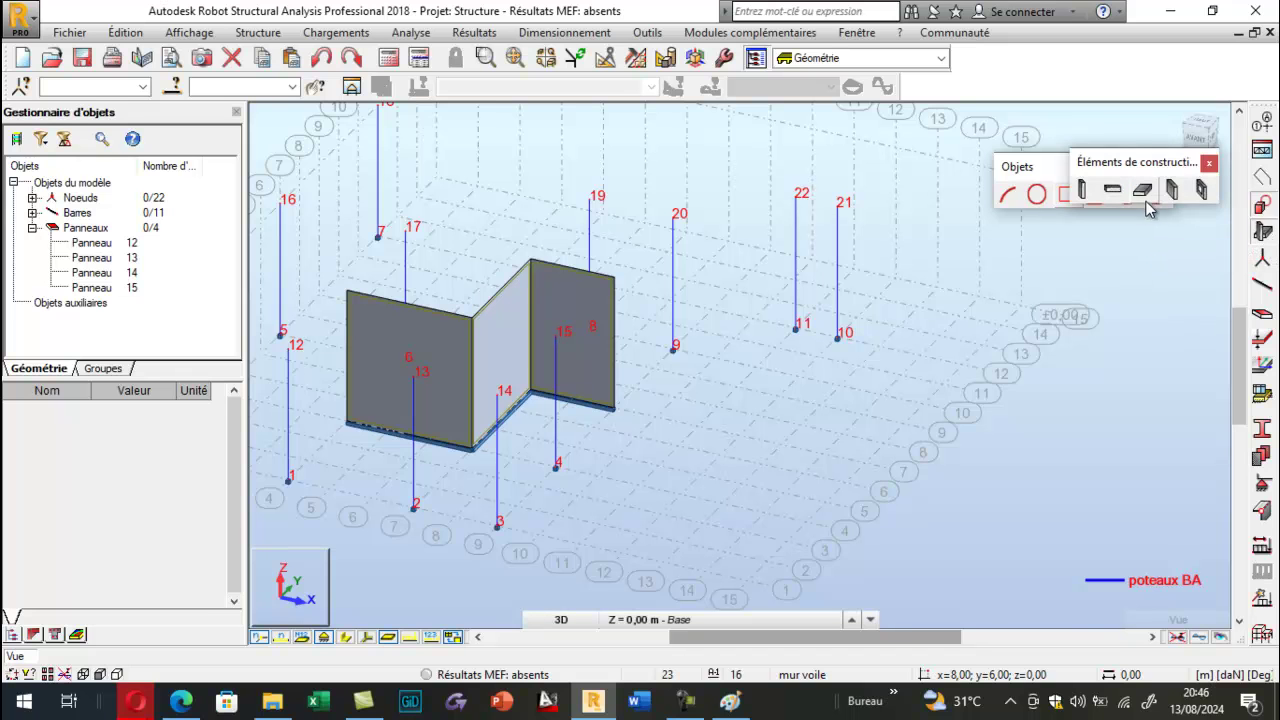
click(1177, 190)
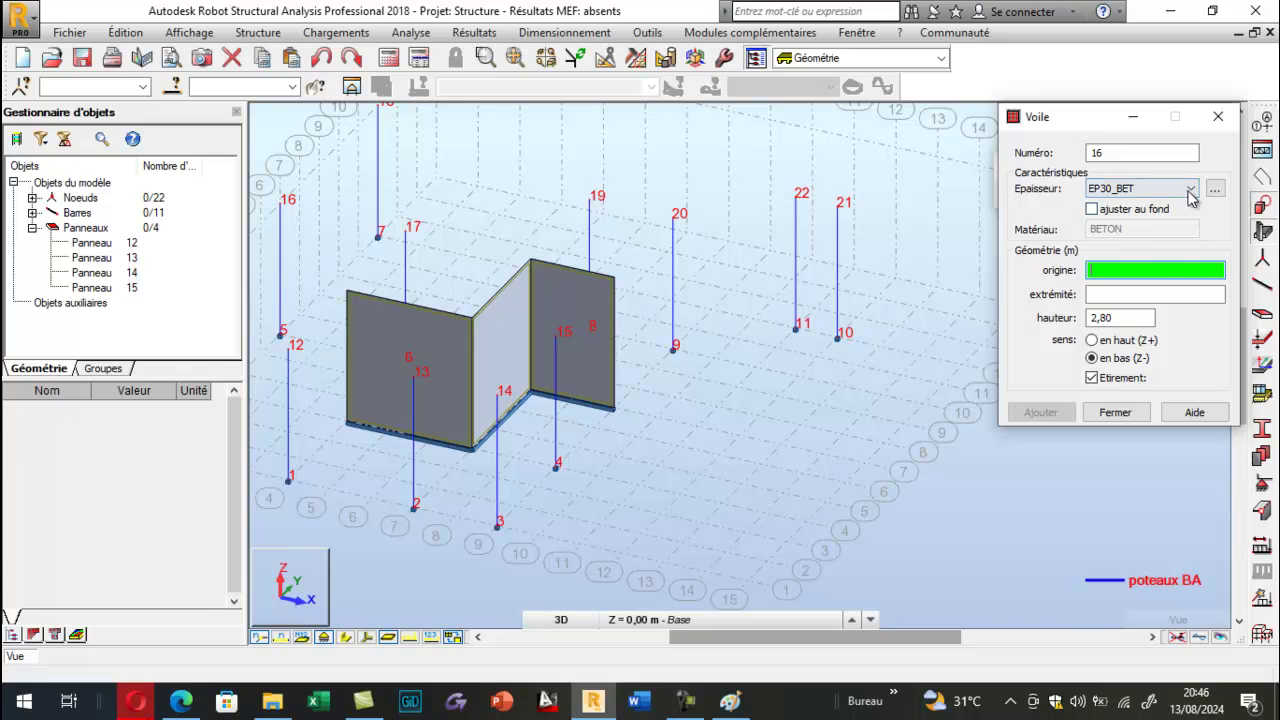
click(1190, 190)
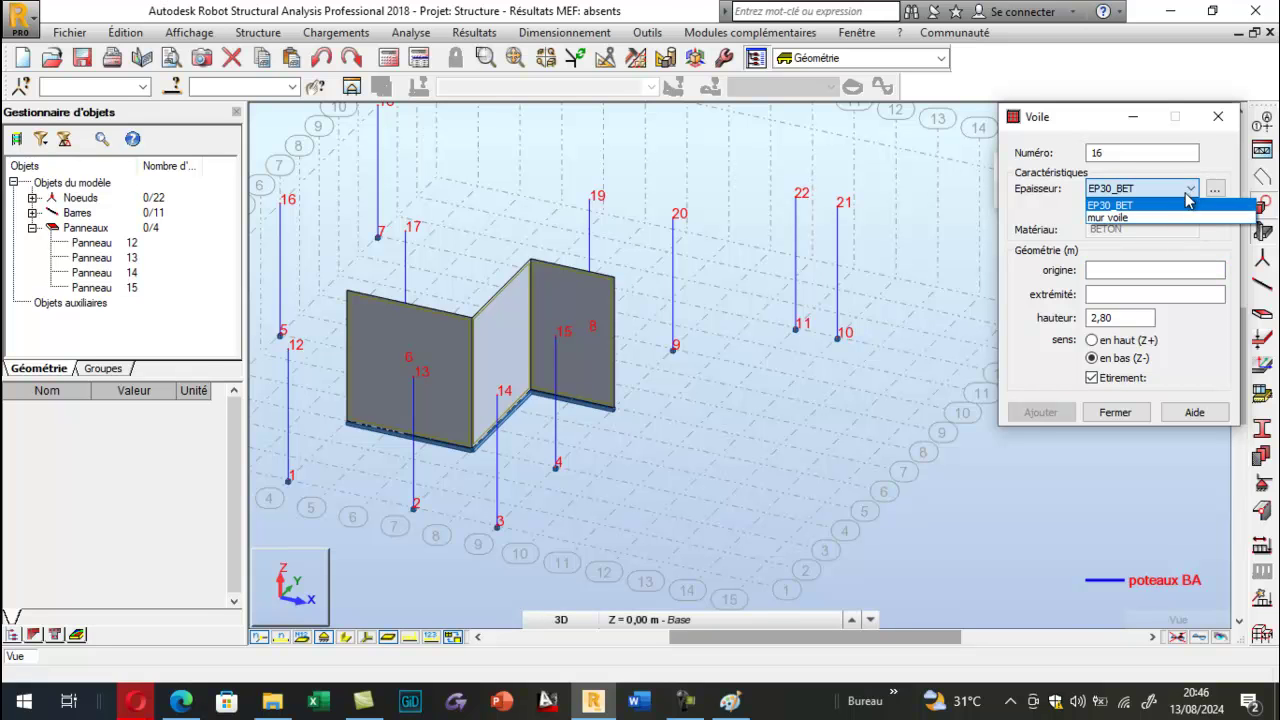
click(1155, 218)
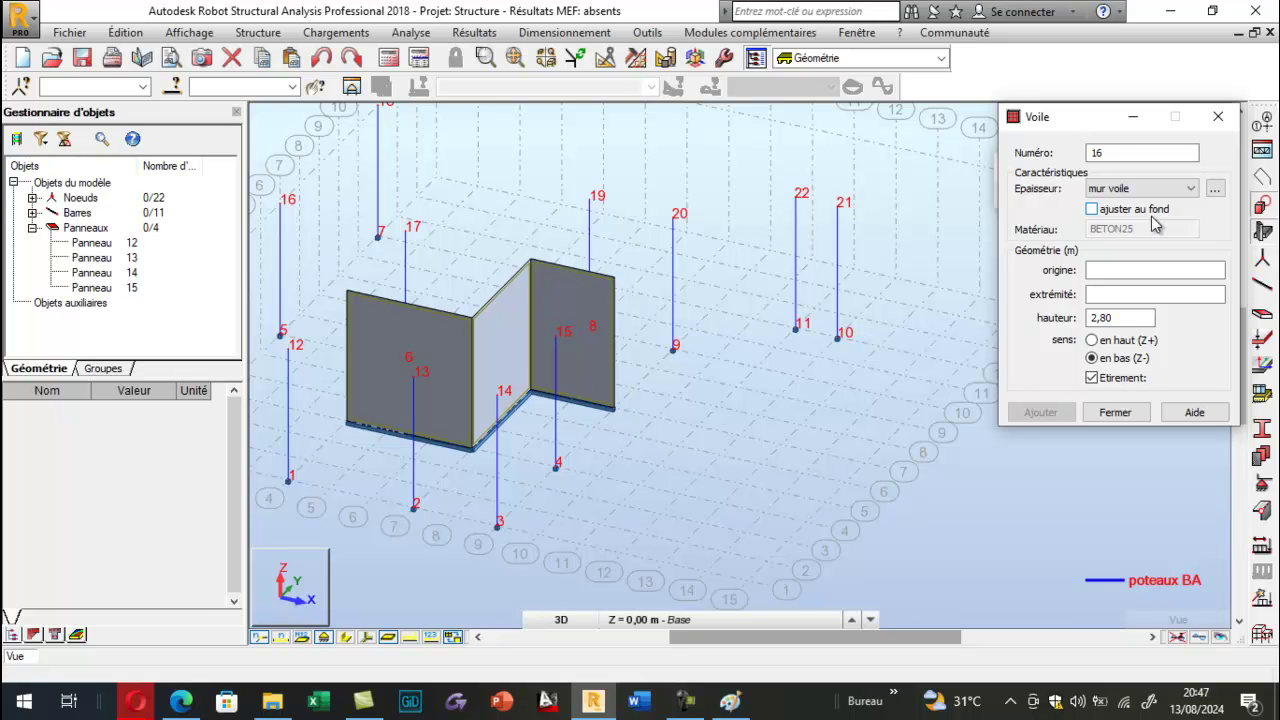
click(141, 702)
click(126, 648)
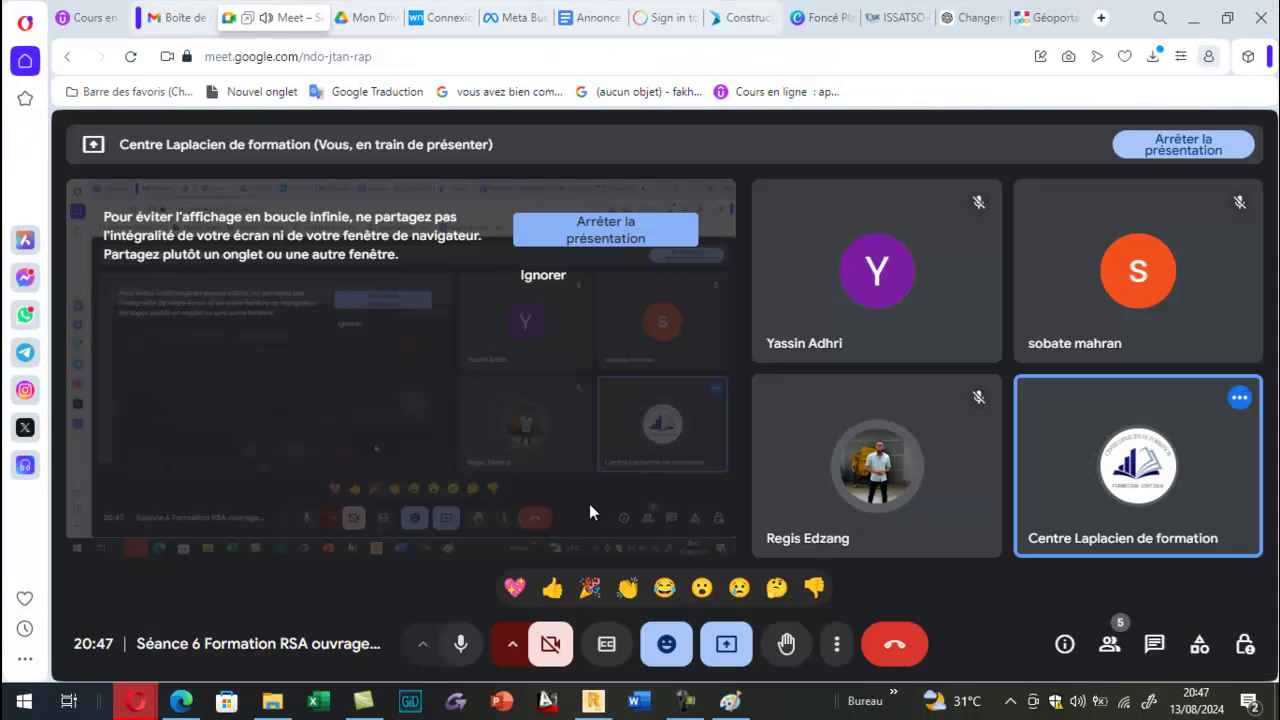
mouse_move(836, 455)
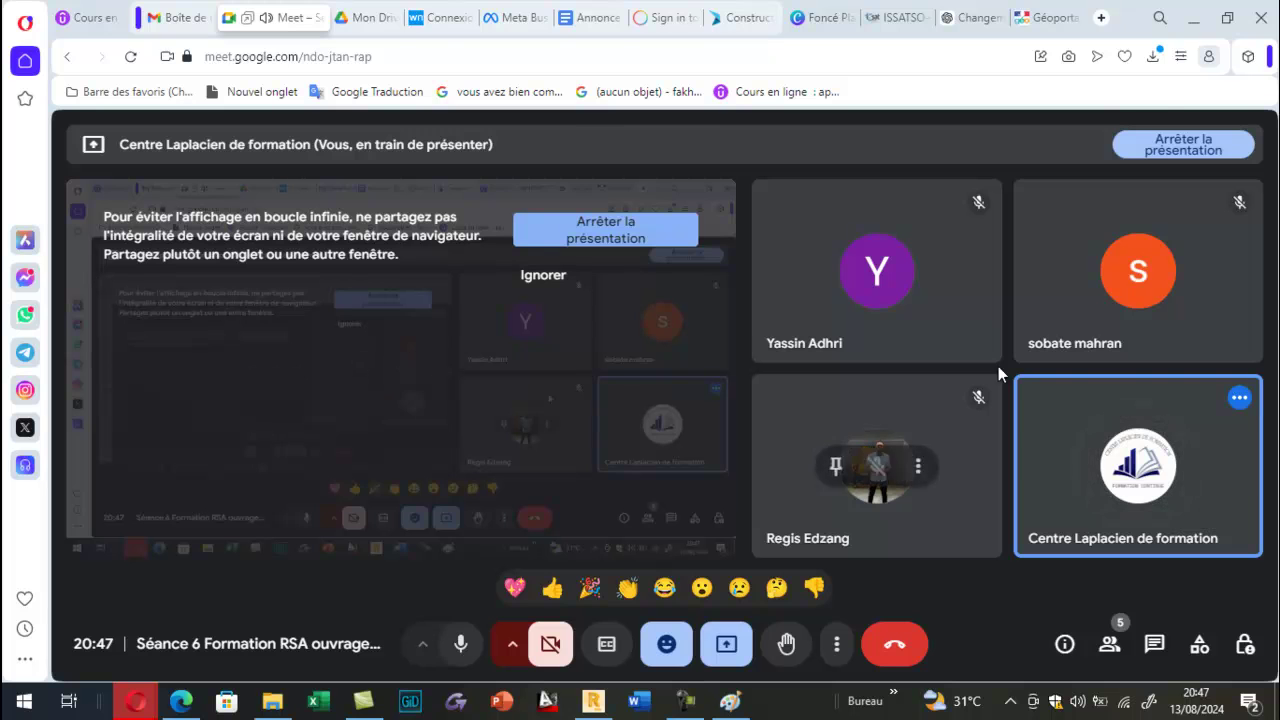
click(1200, 20)
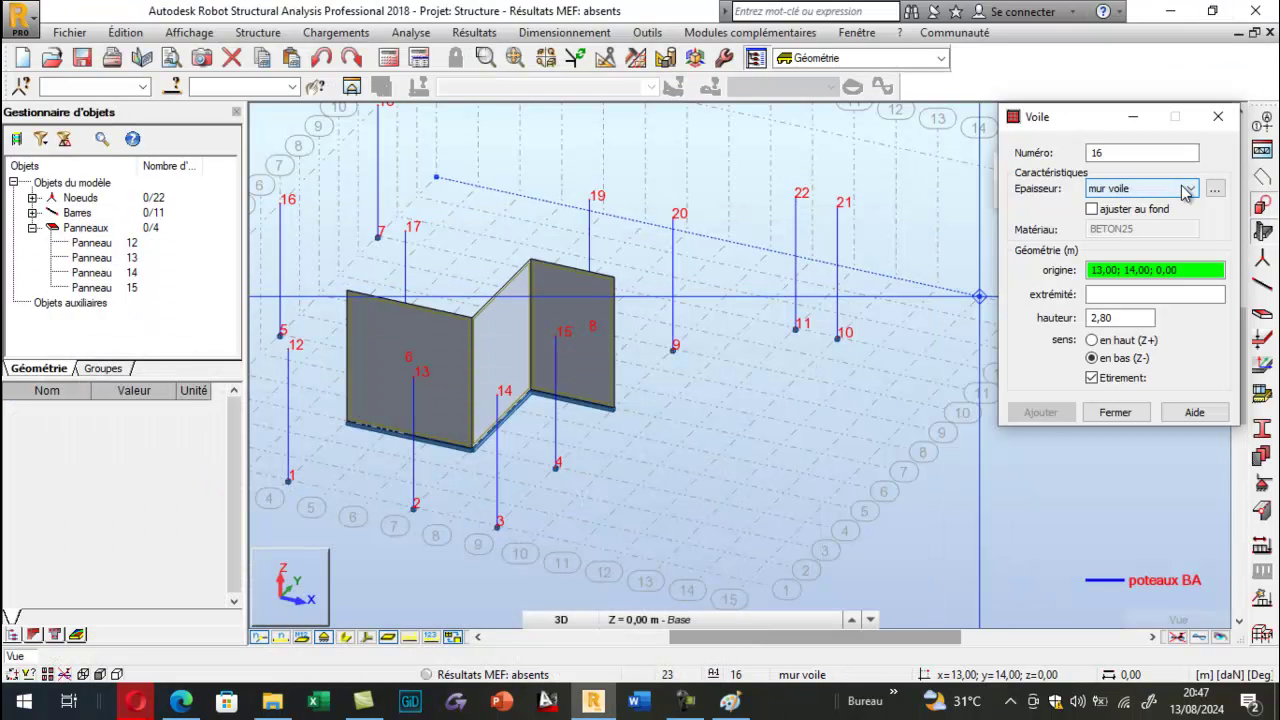
Set the wall's height to 3.2 m and its direction to en haut (Z+).
click(1117, 317)
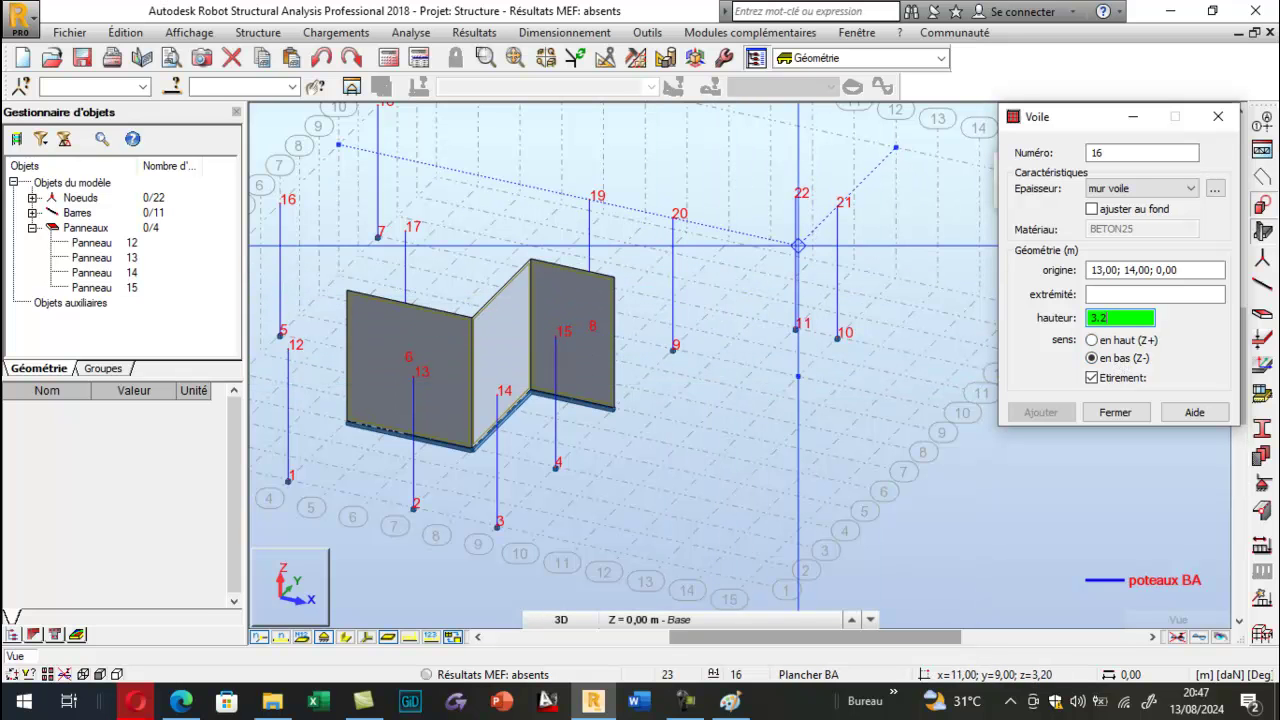
click(1108, 345)
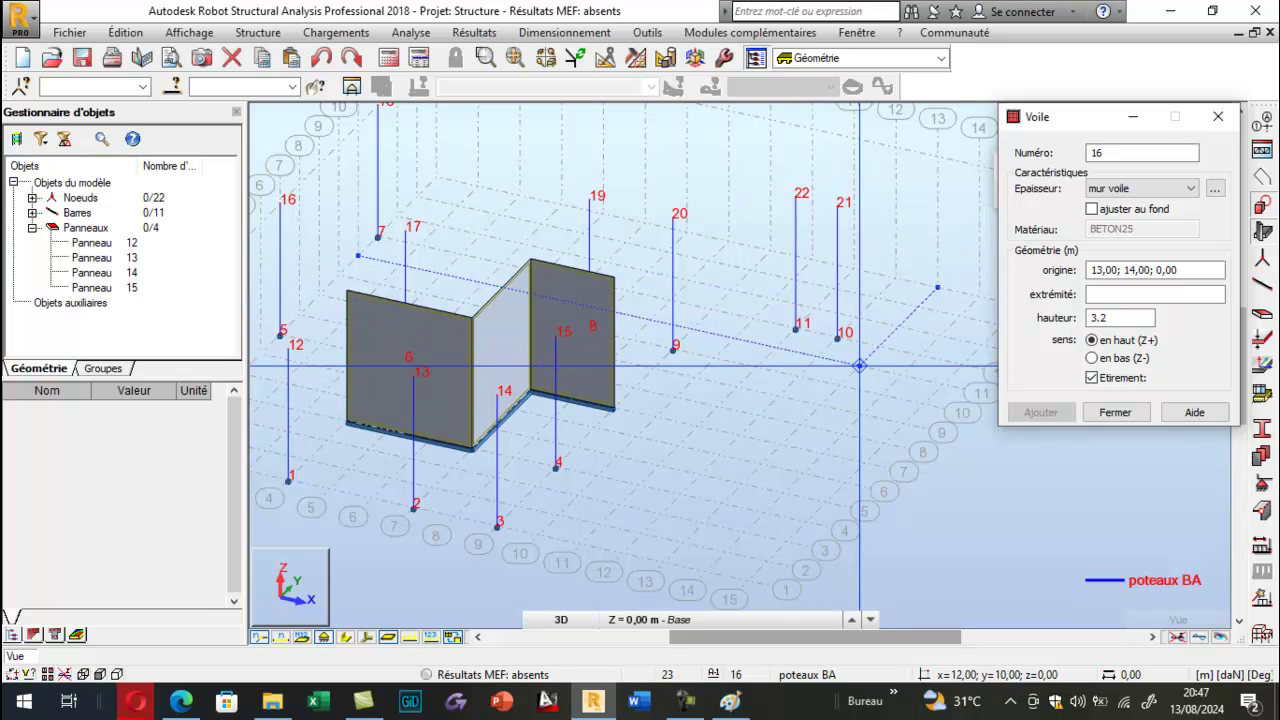
Try to create wall 5 from (10; 0; 0) to (10; 9; 0), and undo it.
scroll(680, 360, down, 1)
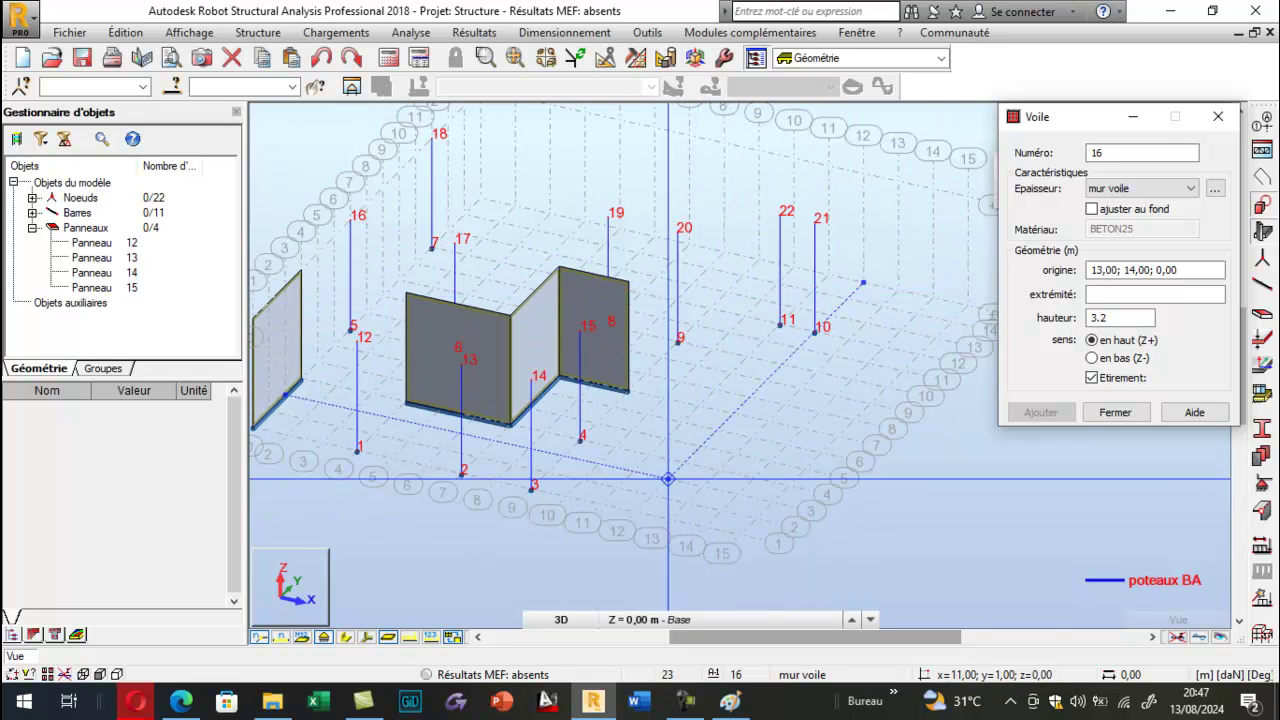
click(600, 504)
click(747, 357)
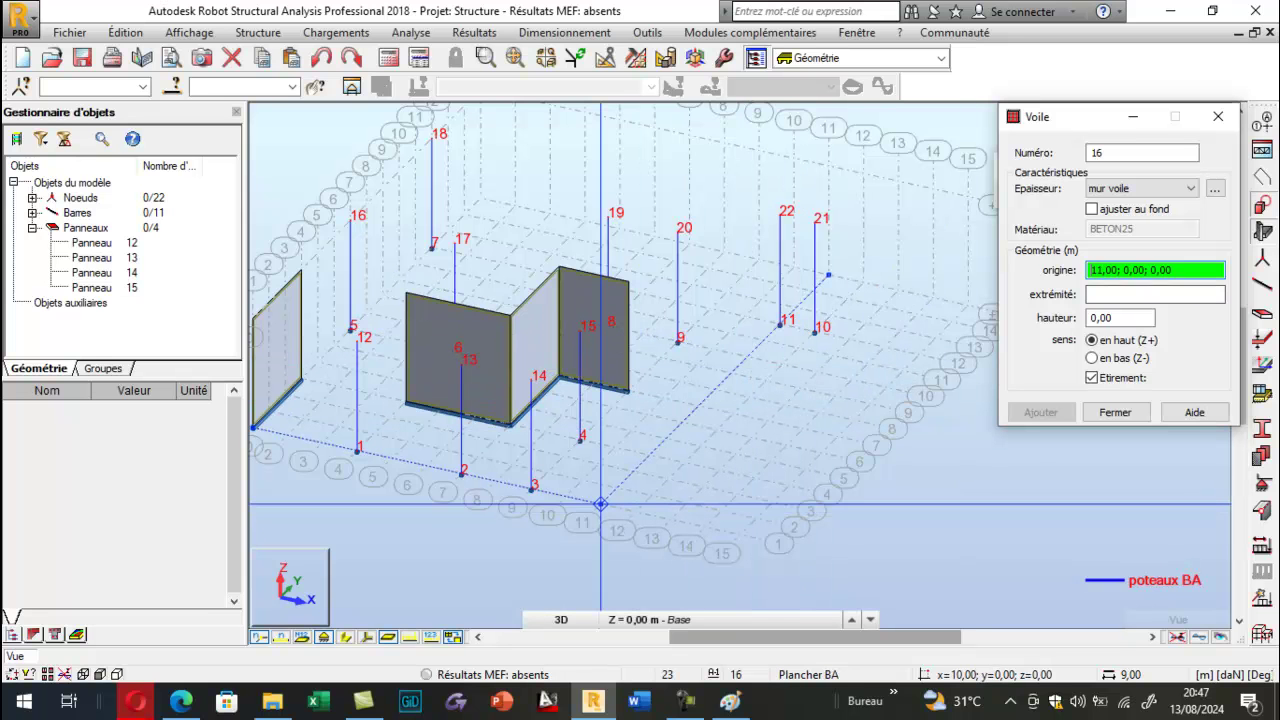
click(600, 503)
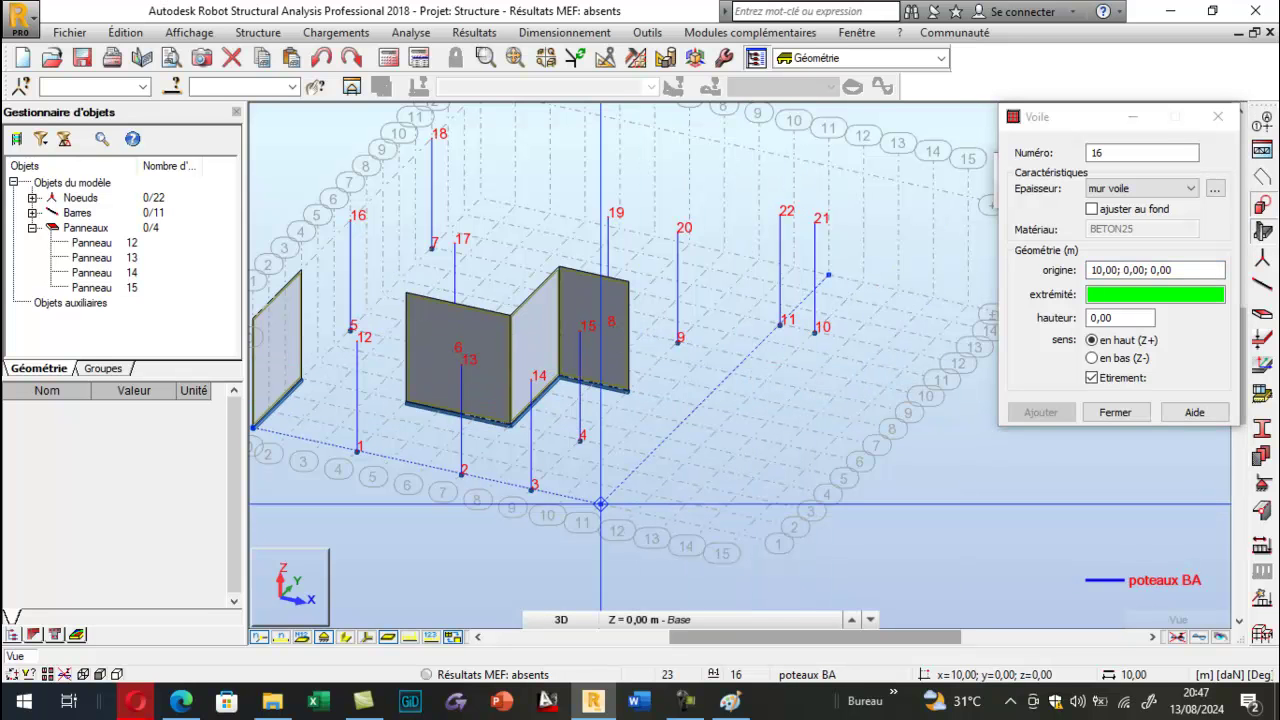
click(747, 356)
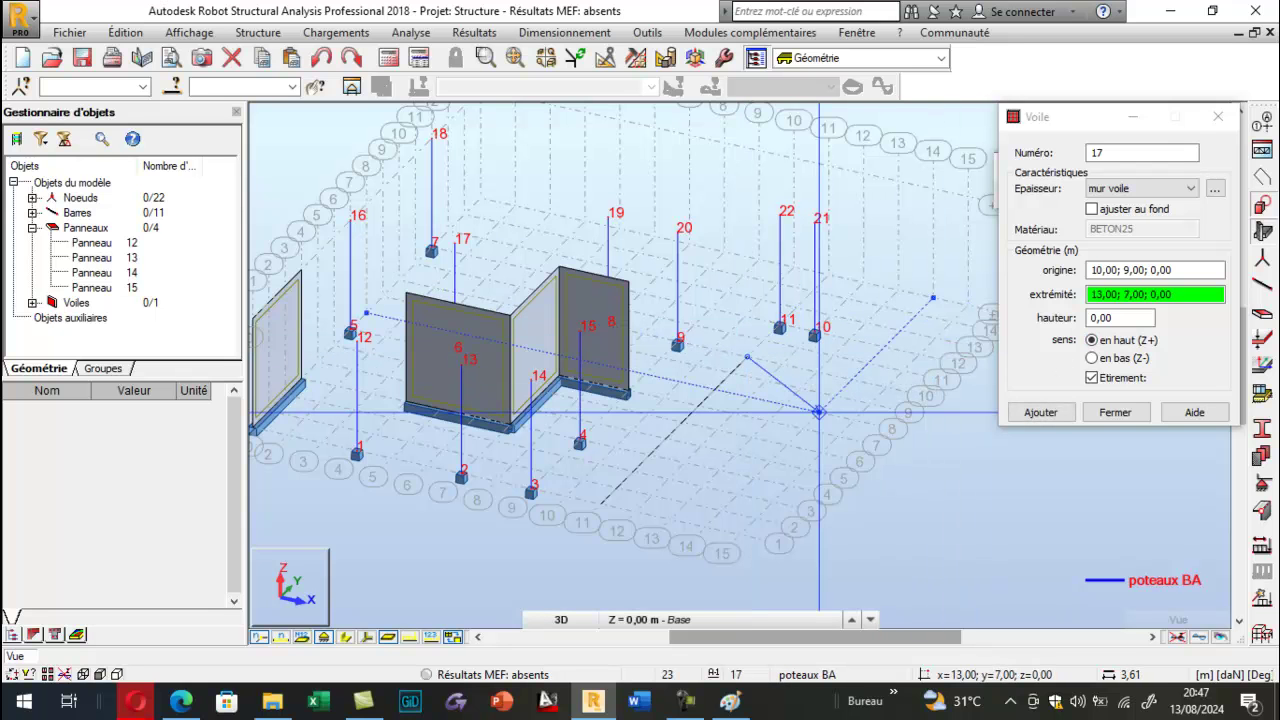
key(ctrl+z)
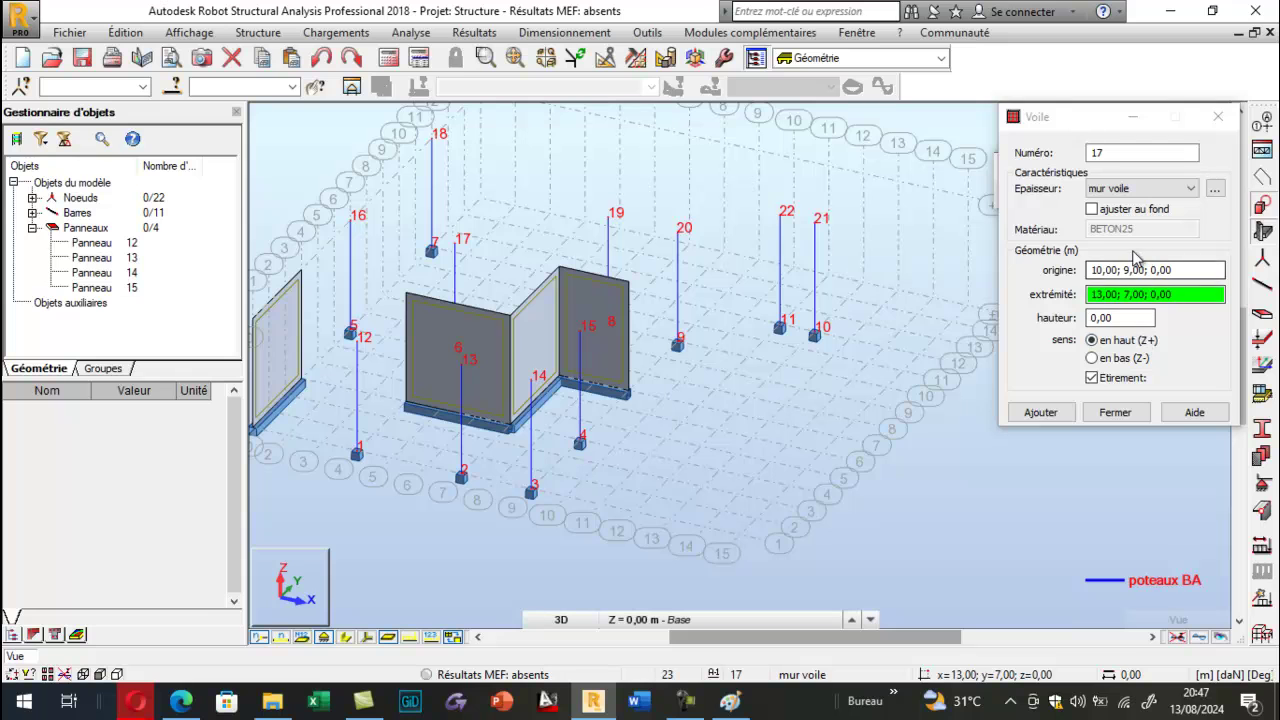
Create wall 5 from (10; 0; 0) to (10; 9; 0) with a height of 3.2 m, and finish the Voile command.
click(1128, 318)
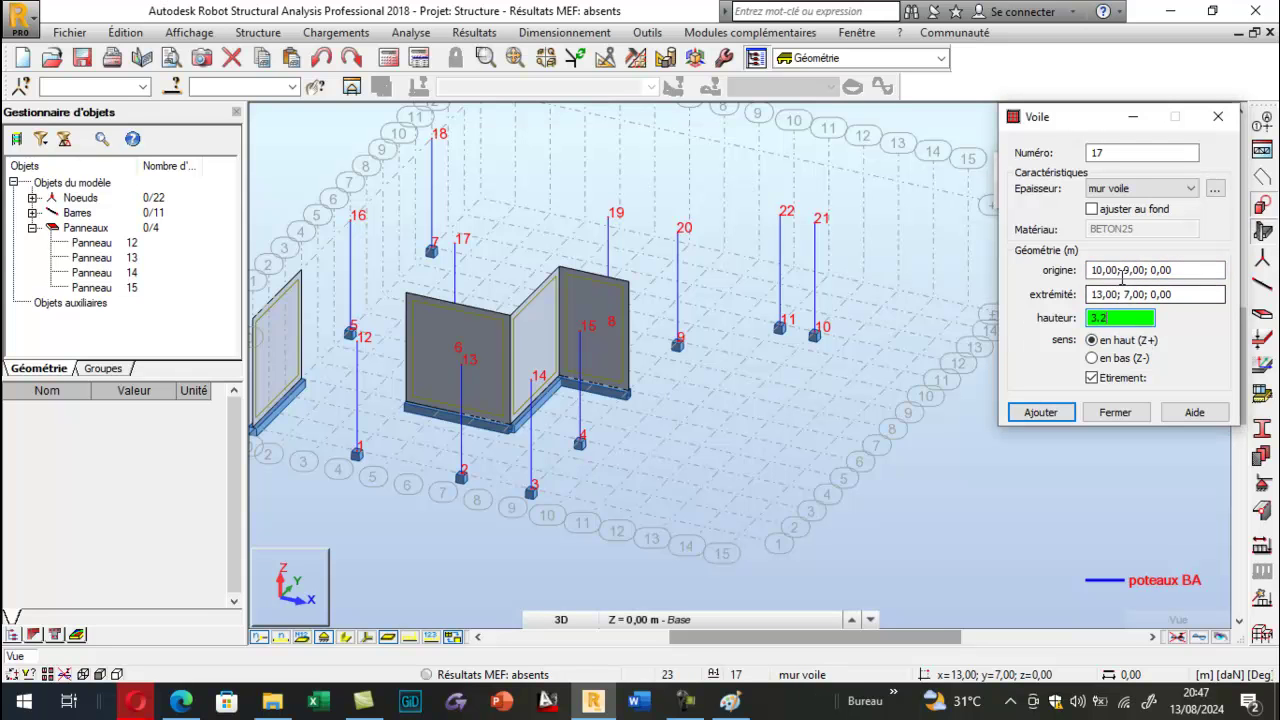
click(1122, 271)
click(600, 503)
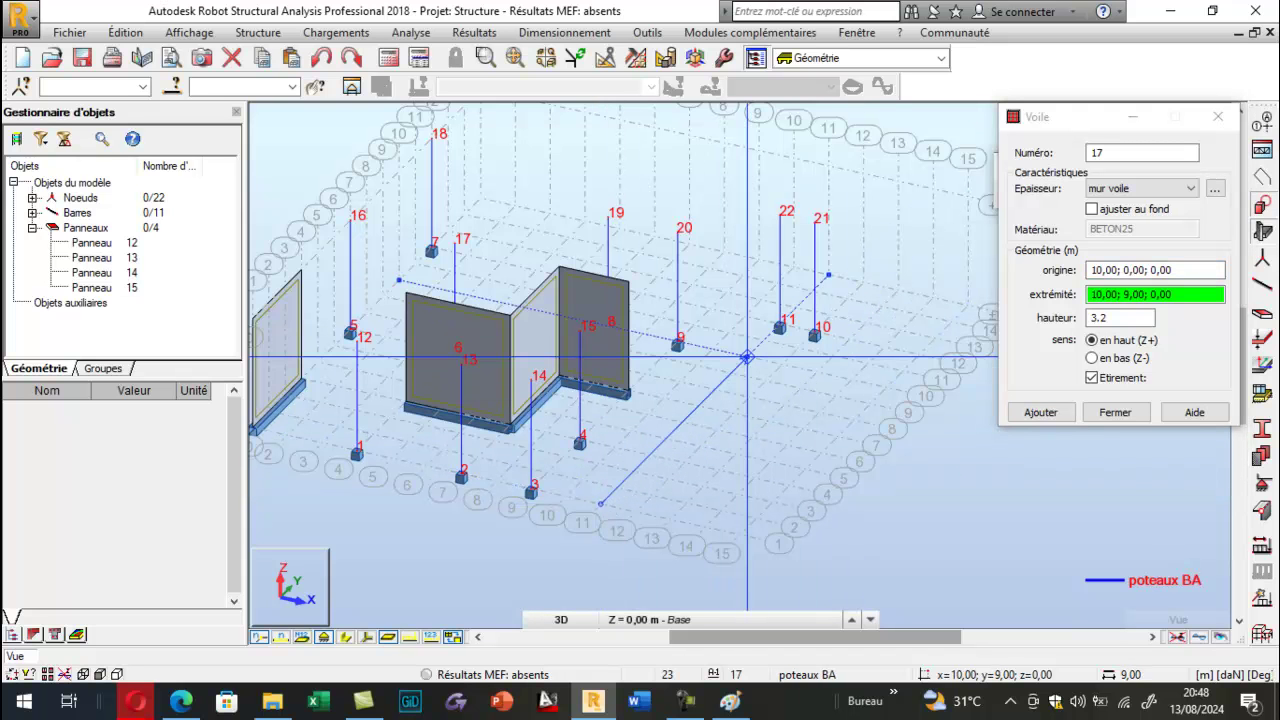
click(747, 357)
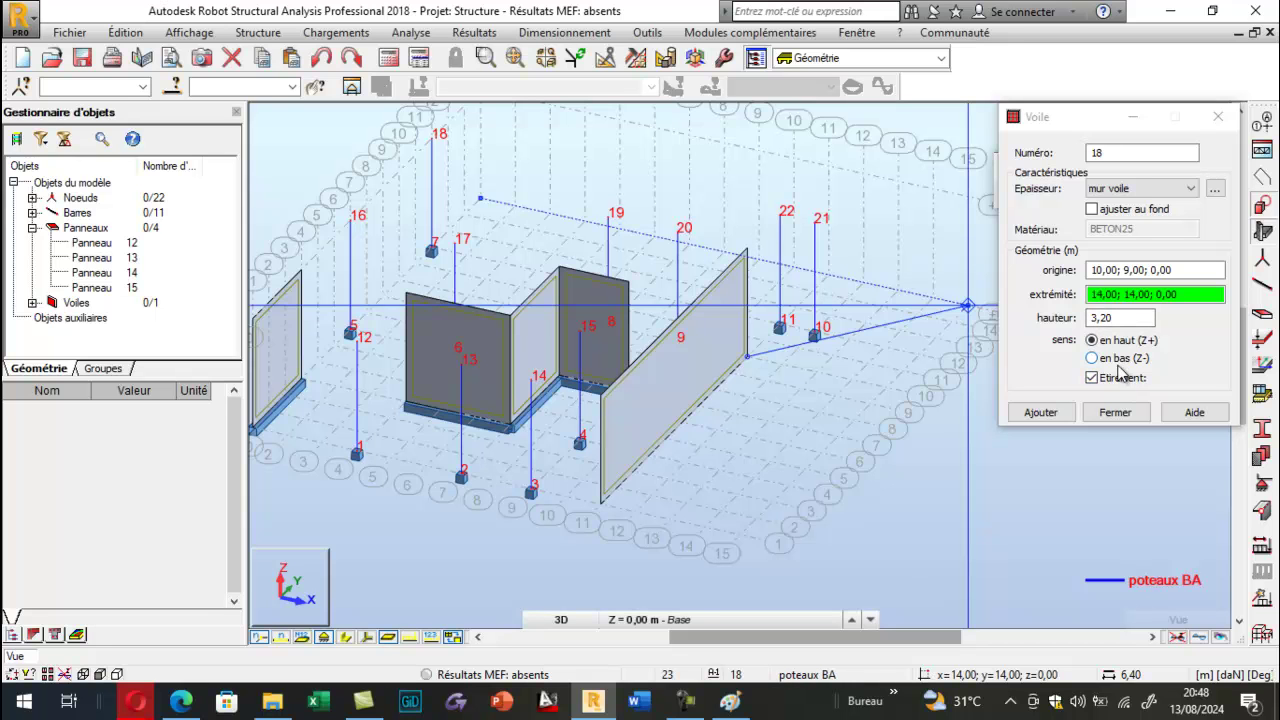
click(1218, 117)
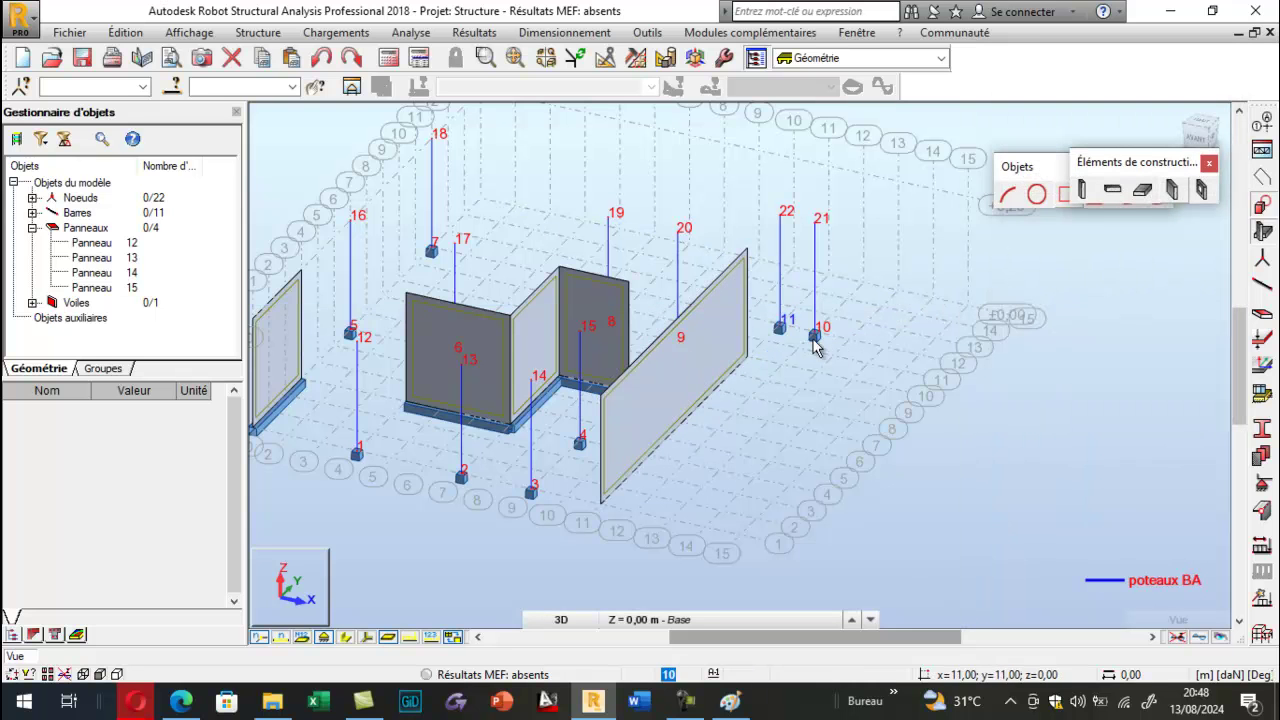
Turn on the display of the panel thicknesses (Epaisseur des panneaux) in the model view.
scroll(814, 332, down, 2)
right_click(245, 95)
click(322, 355)
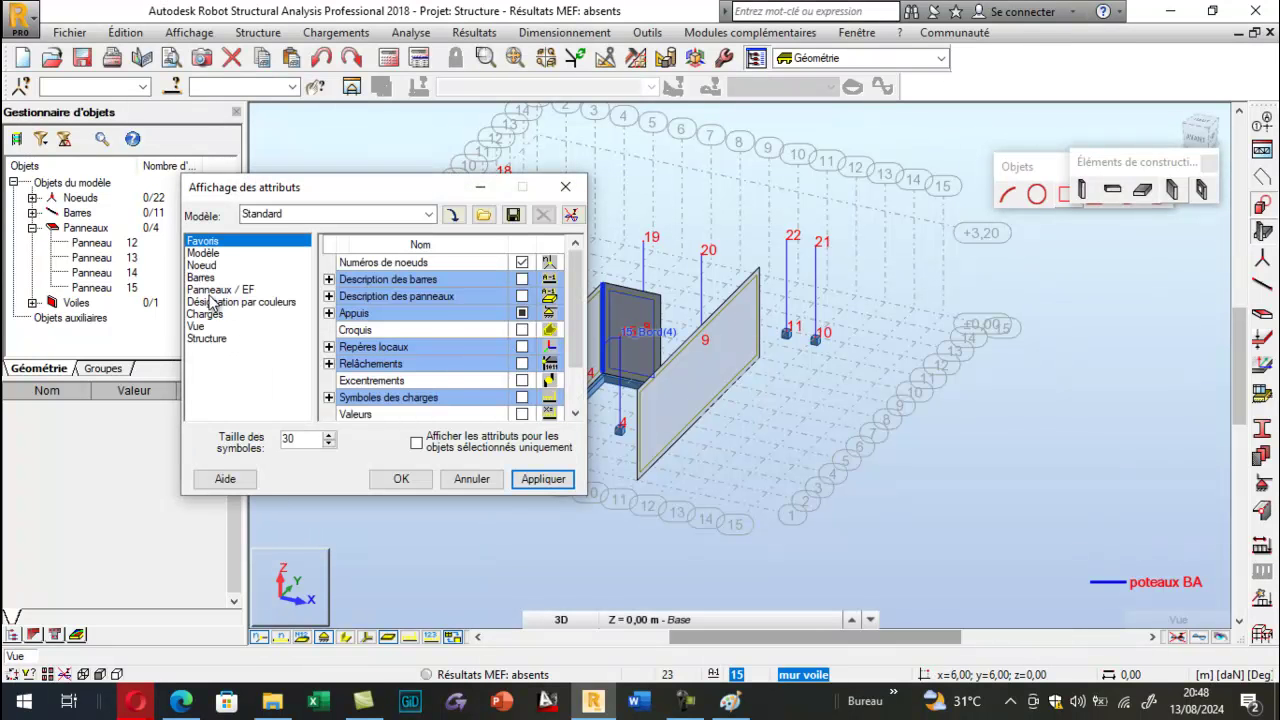
click(199, 290)
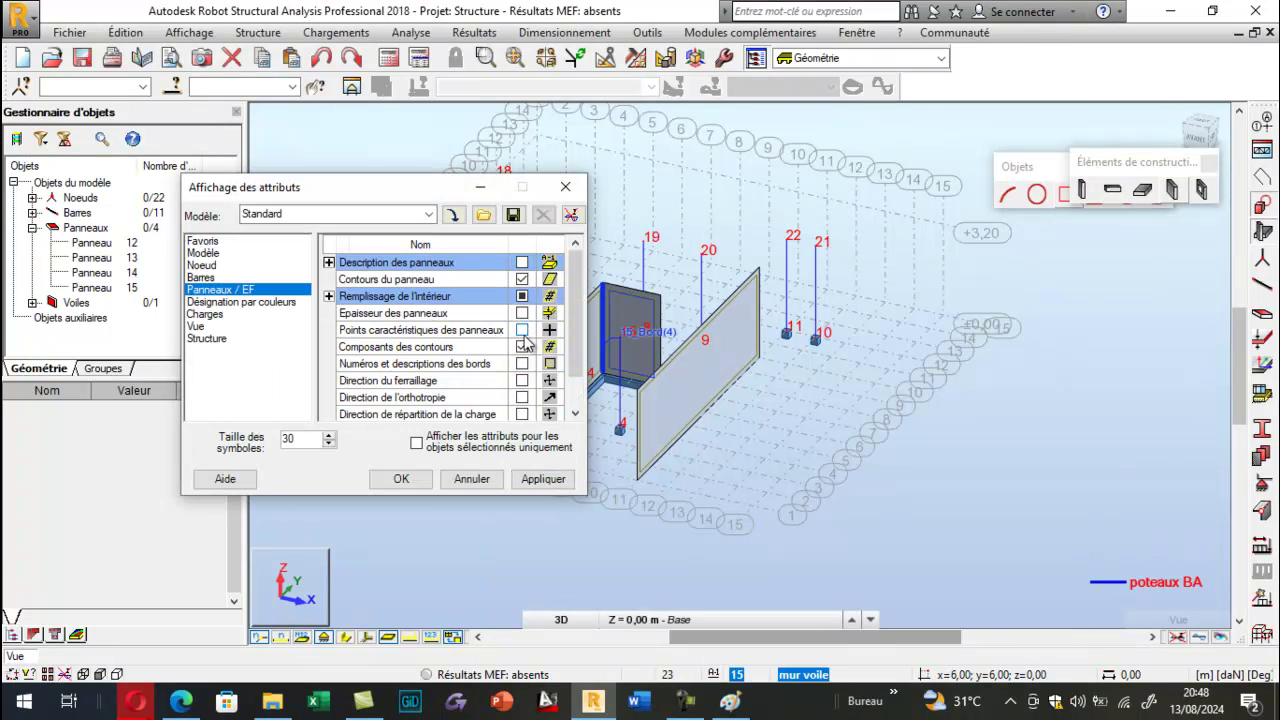
click(522, 313)
click(543, 479)
click(405, 479)
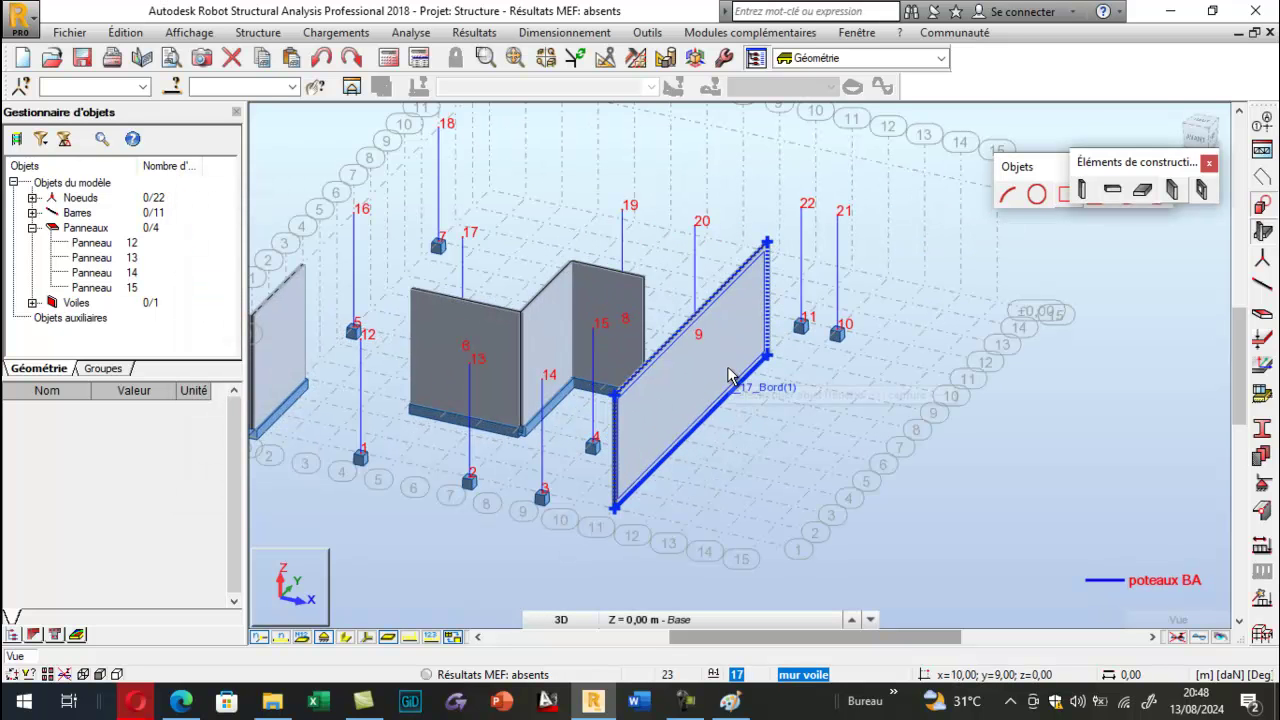
Turn off the display of the panel thicknesses (Epaisseur des panneaux) again.
right_click(180, 168)
click(257, 363)
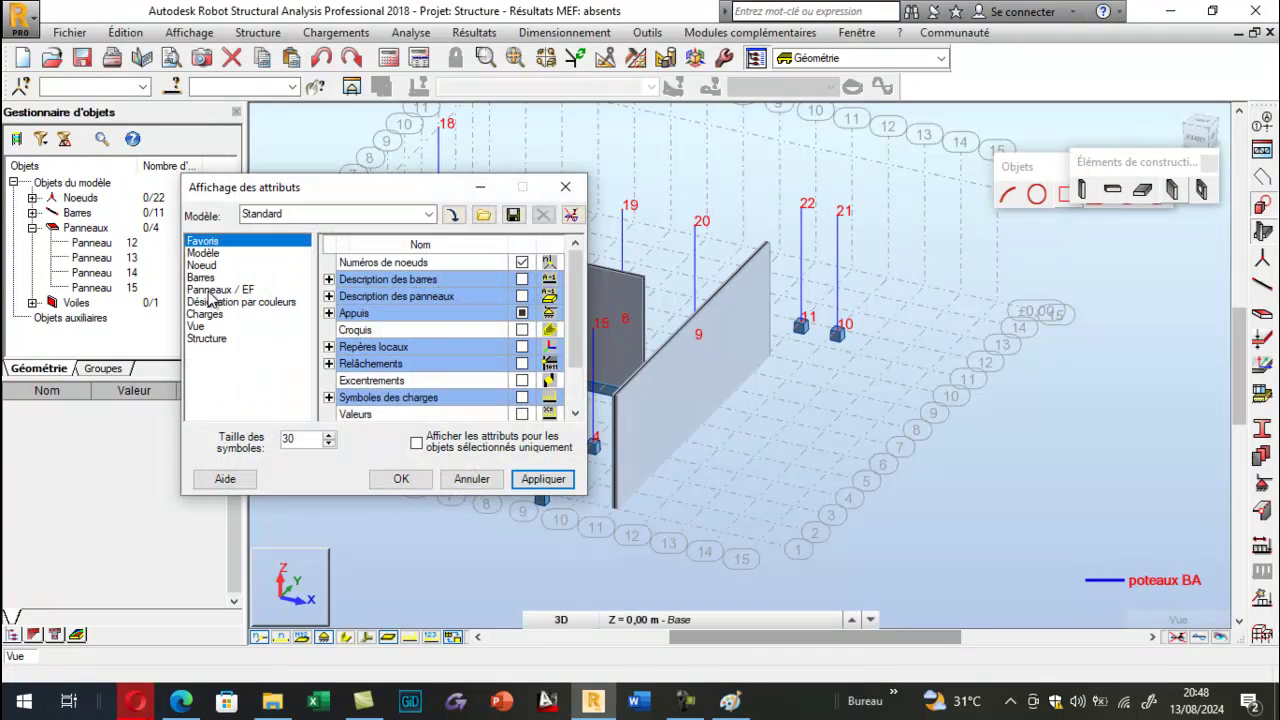
click(220, 289)
click(522, 313)
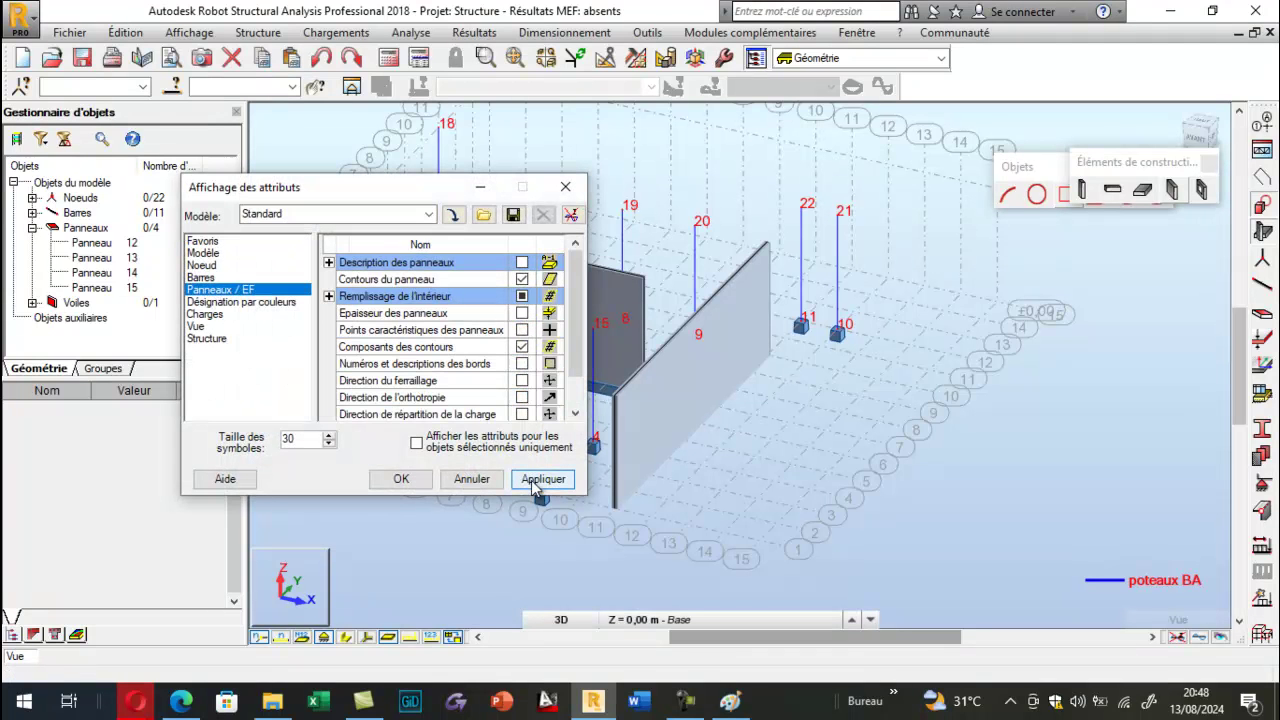
click(535, 484)
click(401, 479)
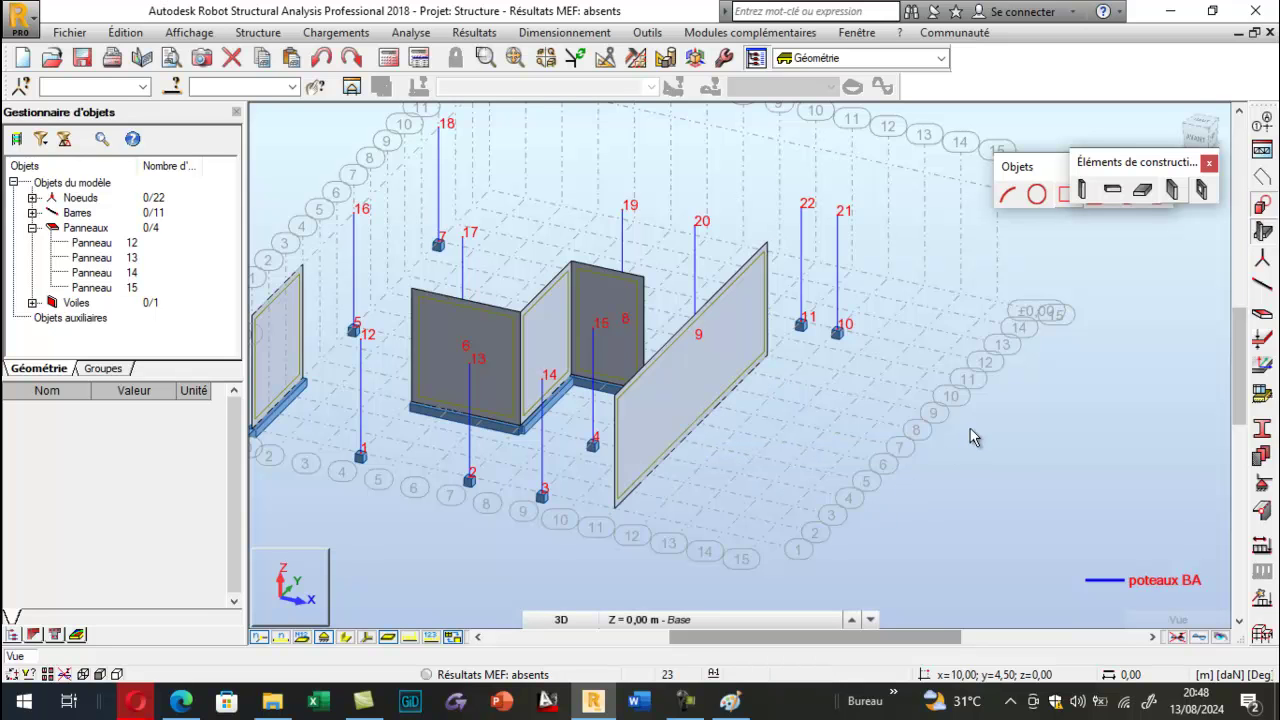
Assign a linear Encastrement support to the bottom edge of wall 5.
click(1262, 484)
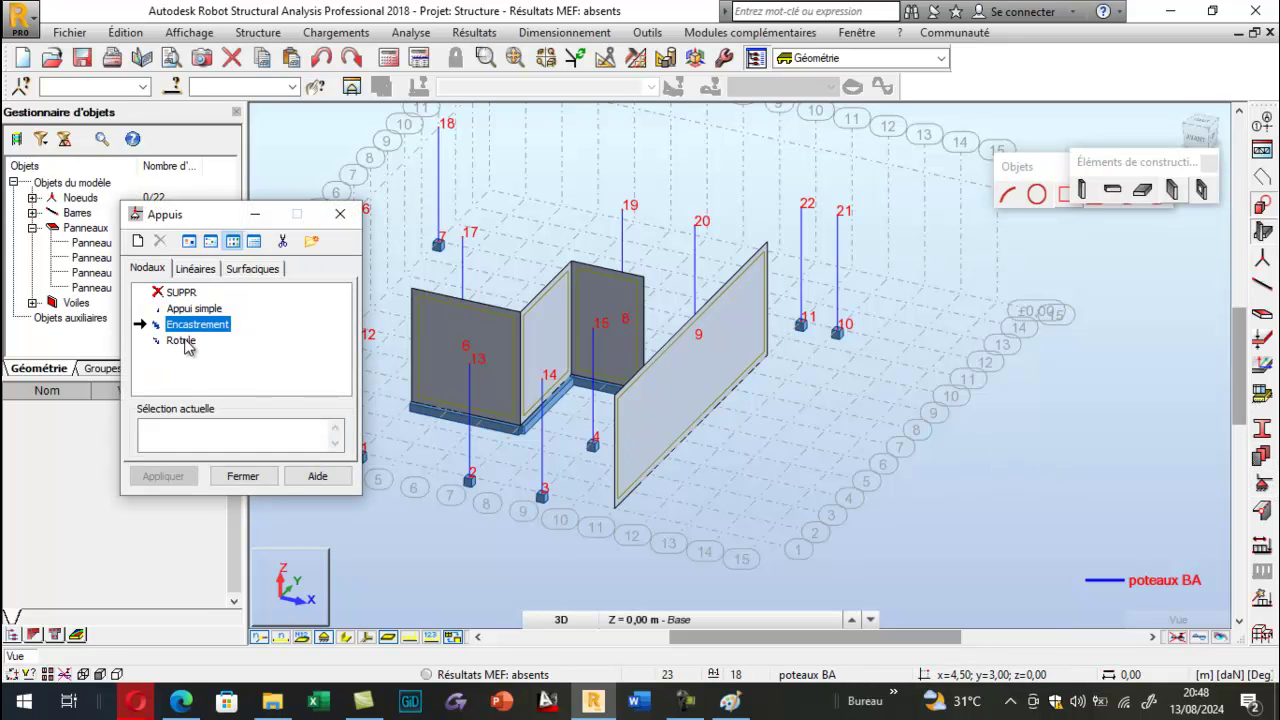
click(195, 268)
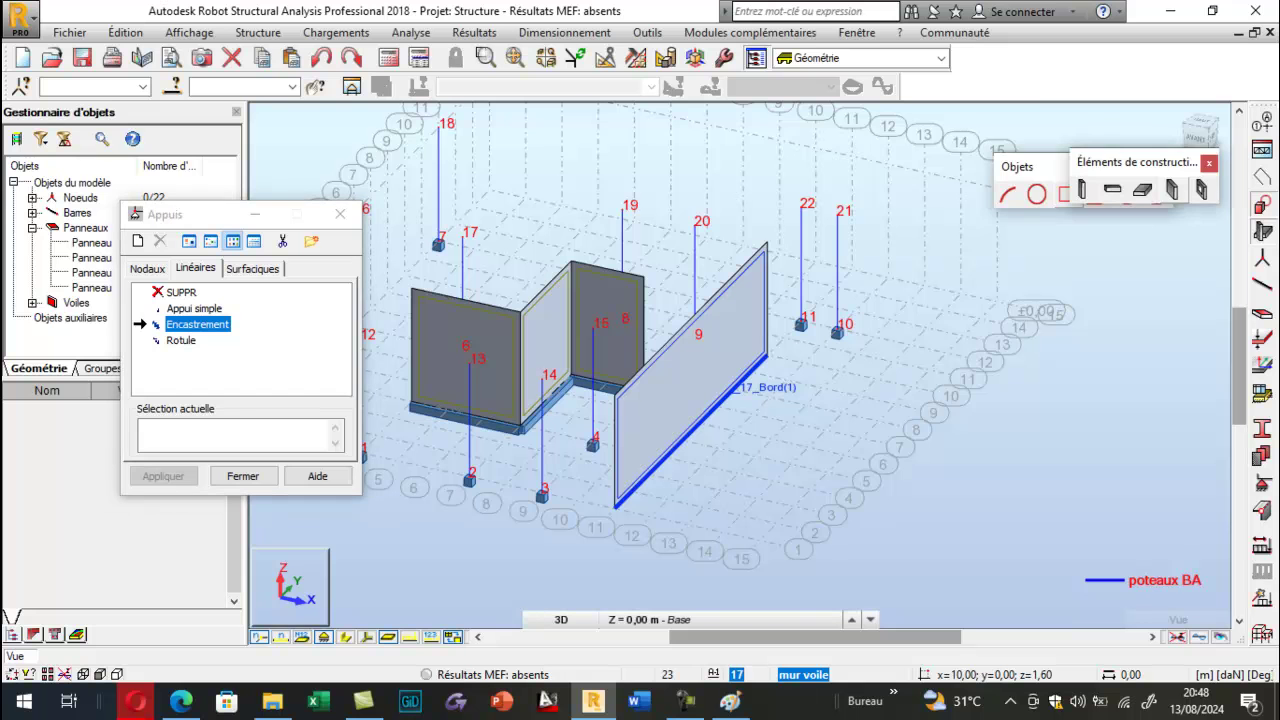
click(340, 214)
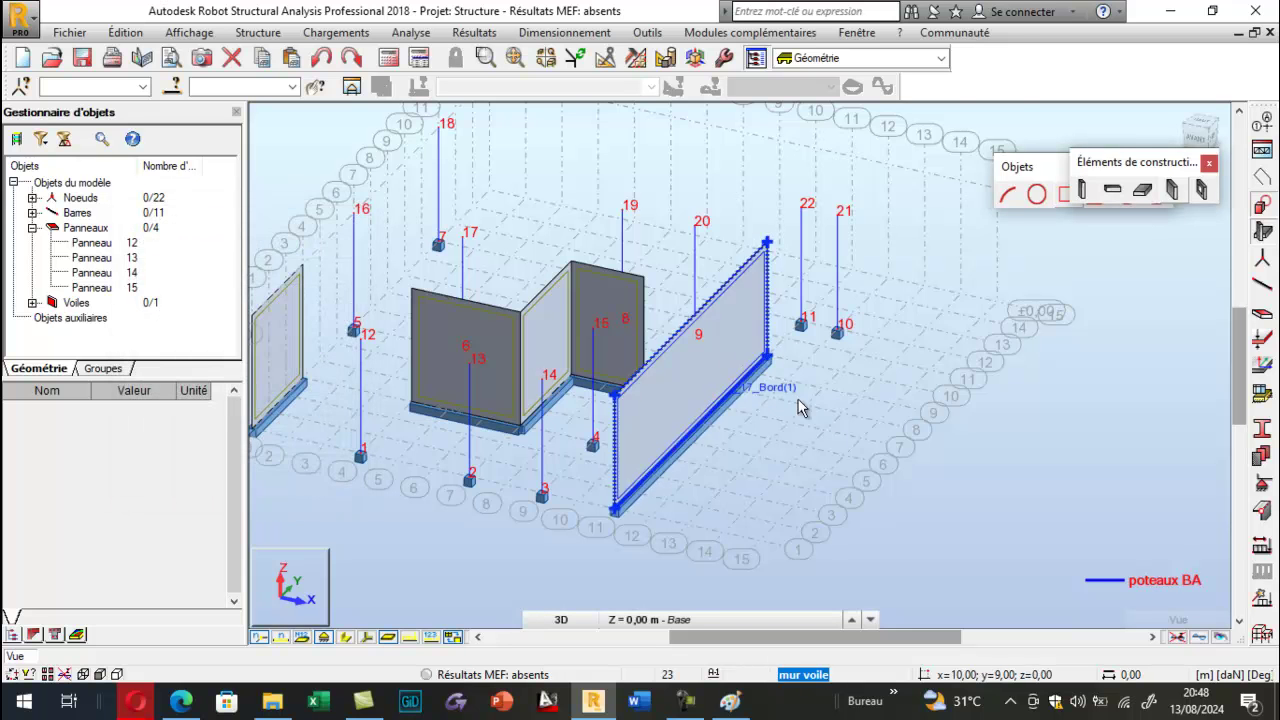
Switch to the training PDF in Edge and examine the Étape 4 wall instructions and the plan of the remaining walls.
scroll(831, 447, down, 2)
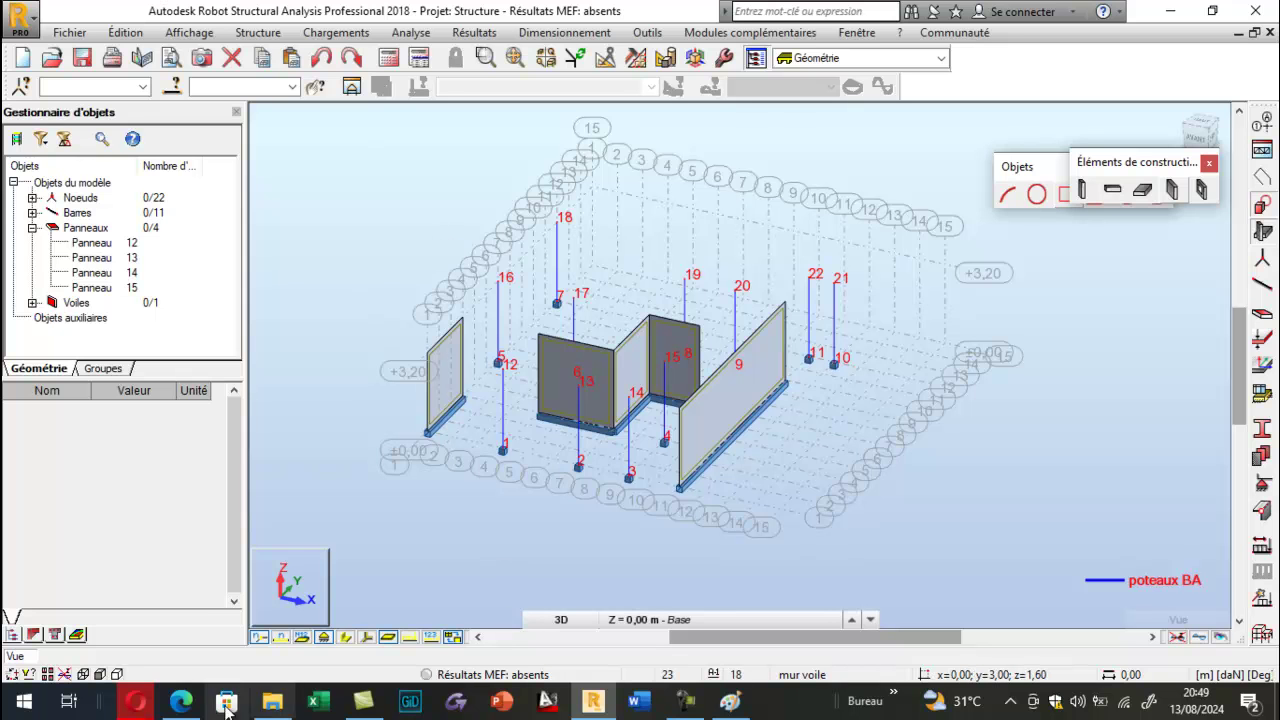
click(183, 706)
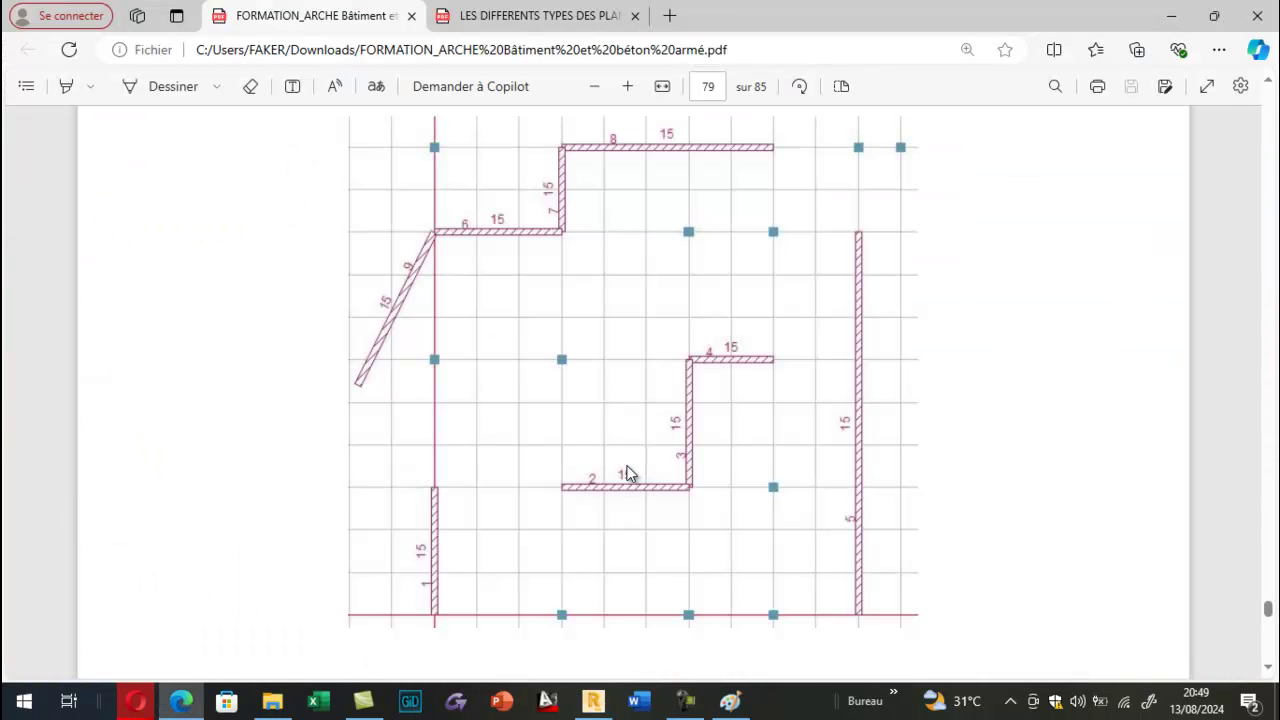
scroll(626, 470, up, 2)
scroll(515, 370, down, 1)
scroll(515, 370, up, 1)
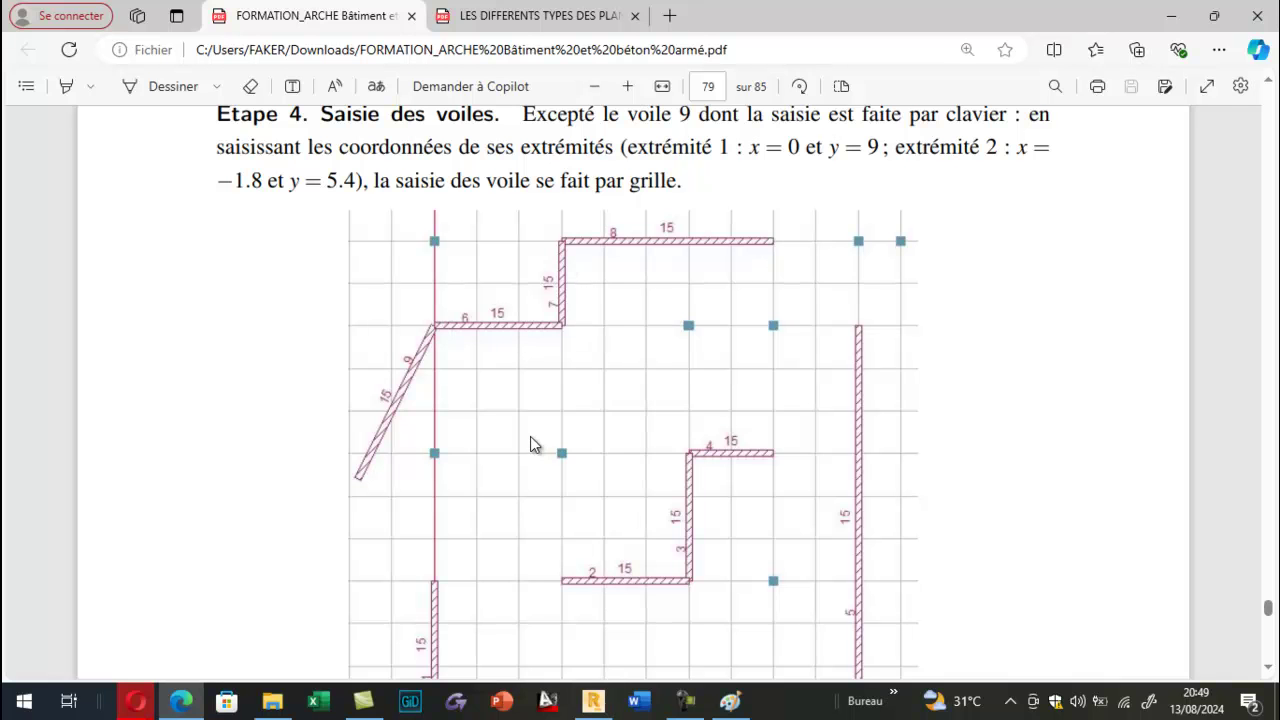
scroll(445, 336, down, 1)
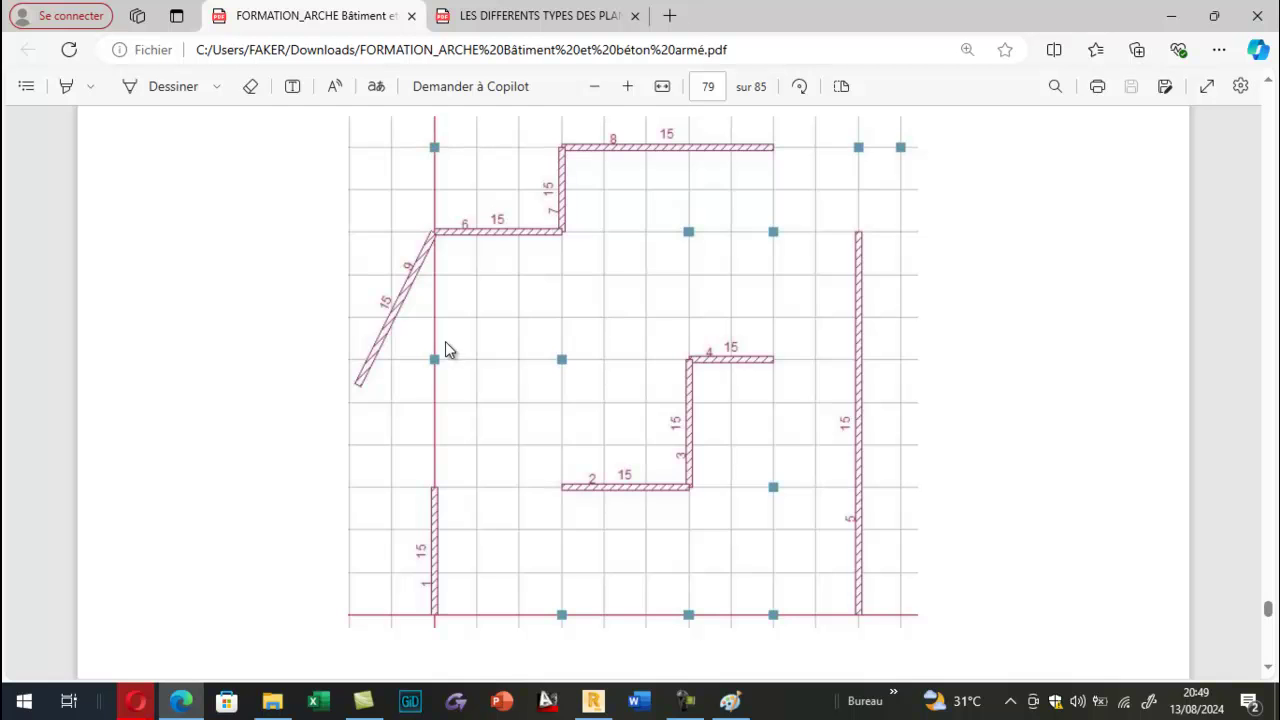
scroll(452, 364, down, 5)
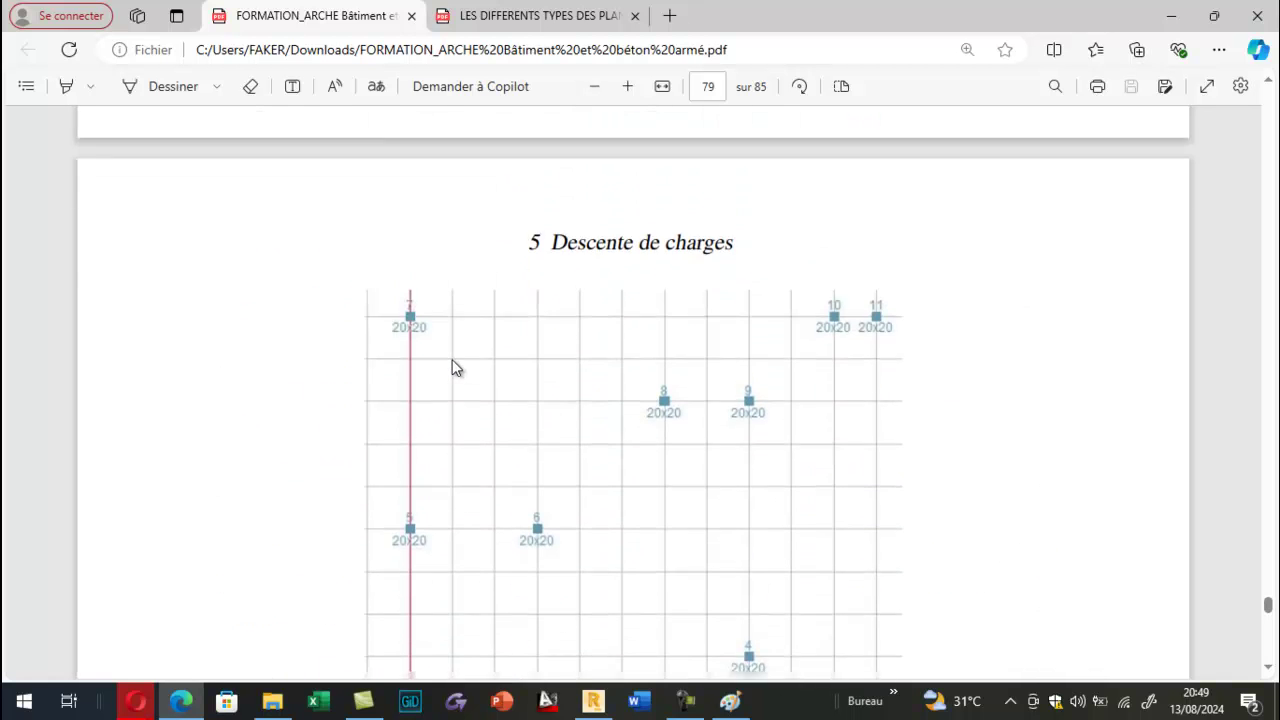
scroll(350, 465, down, 7)
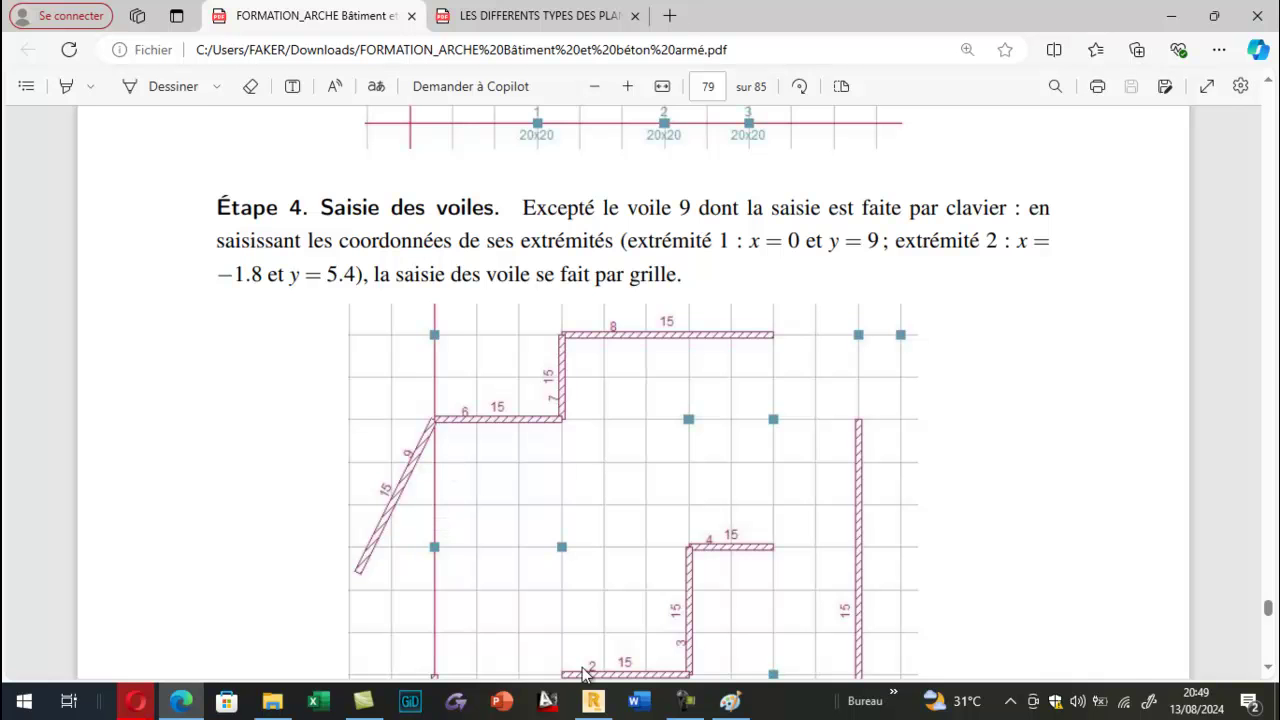
Return to Robot and create wall 6 with the Voile command from (0; 9; 0) to (3; 9; 0), using the mur voile thickness.
click(593, 701)
scroll(503, 370, up, 5)
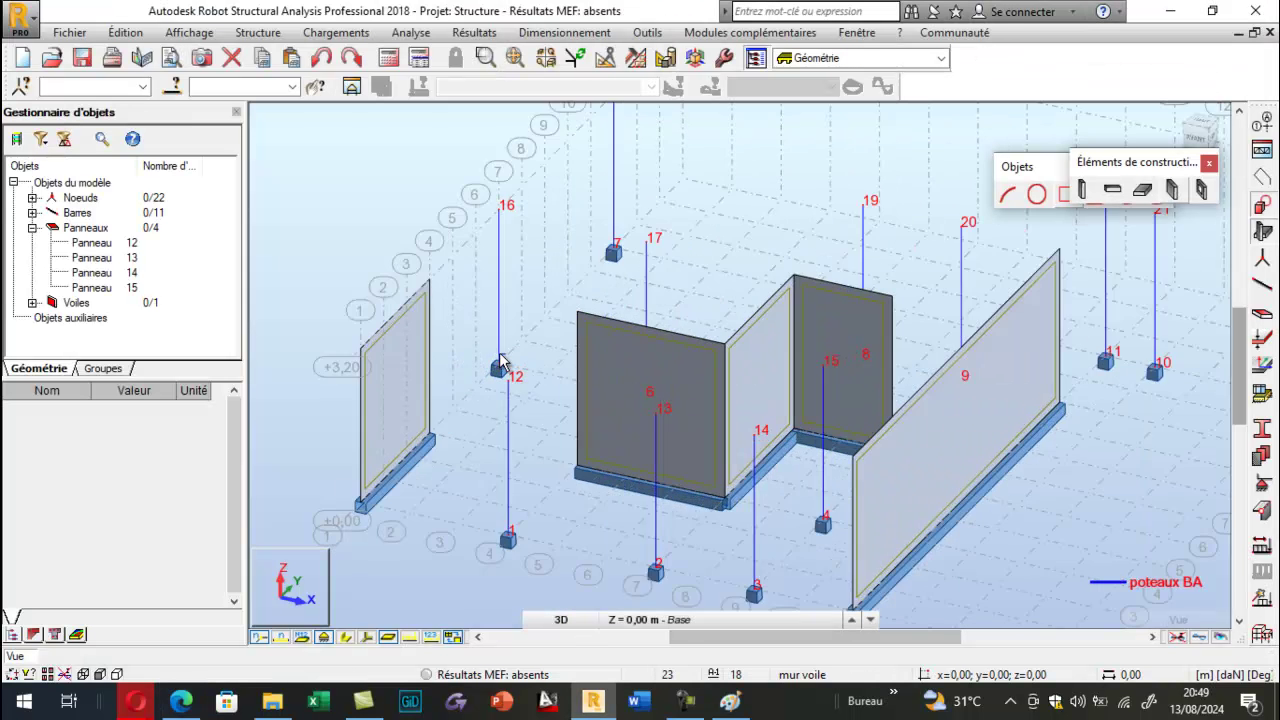
right_click(468, 440)
click(320, 242)
drag(380, 380, 383, 406)
scroll(418, 432, down, 4)
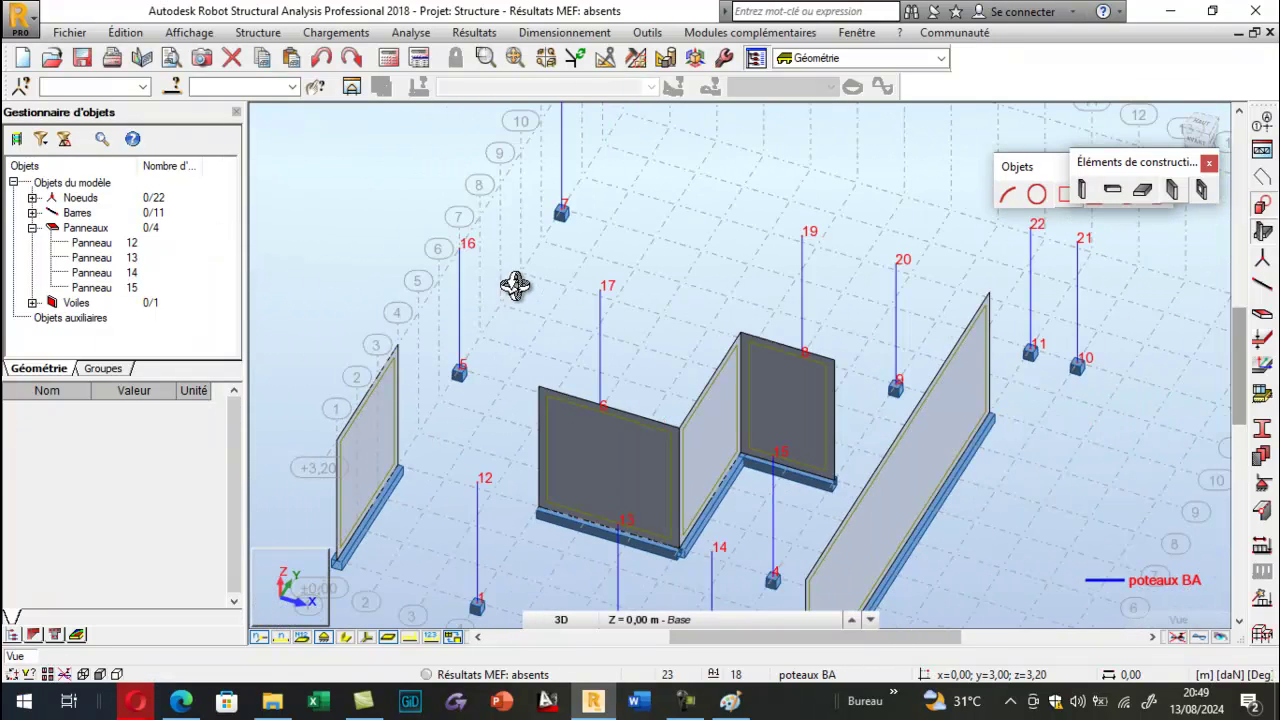
scroll(518, 275, up, 3)
key(Escape)
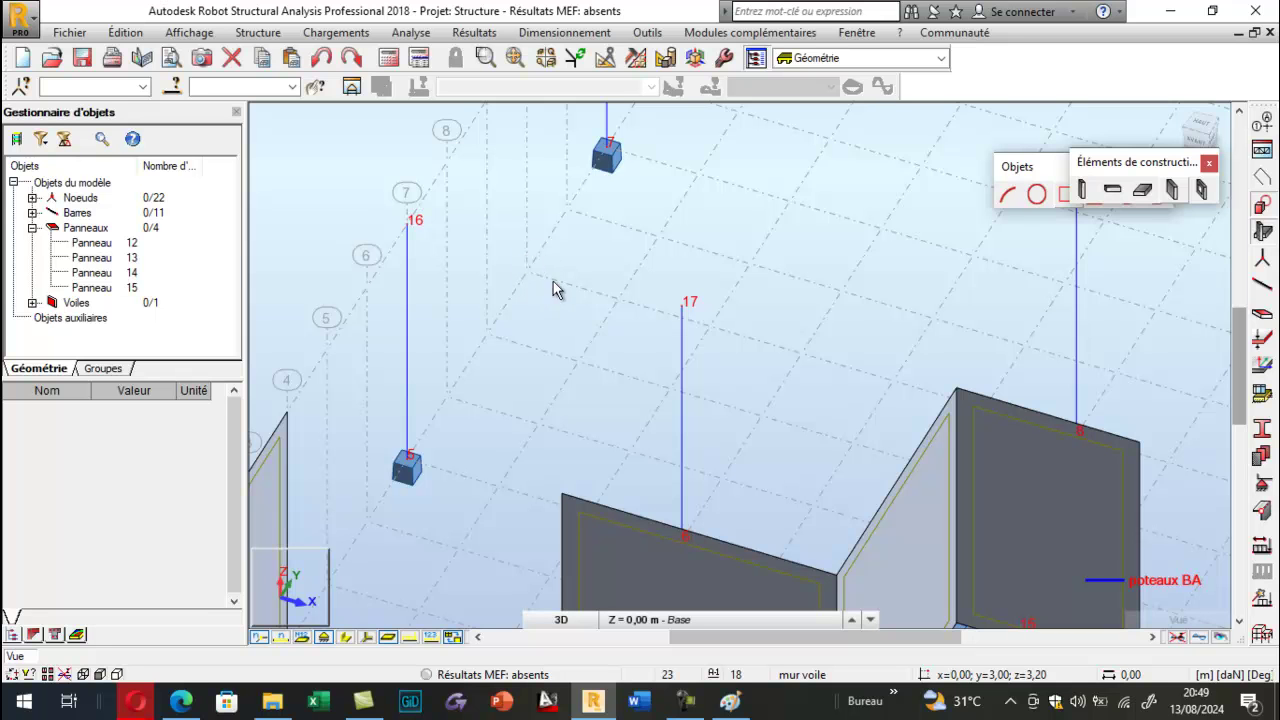
click(1172, 188)
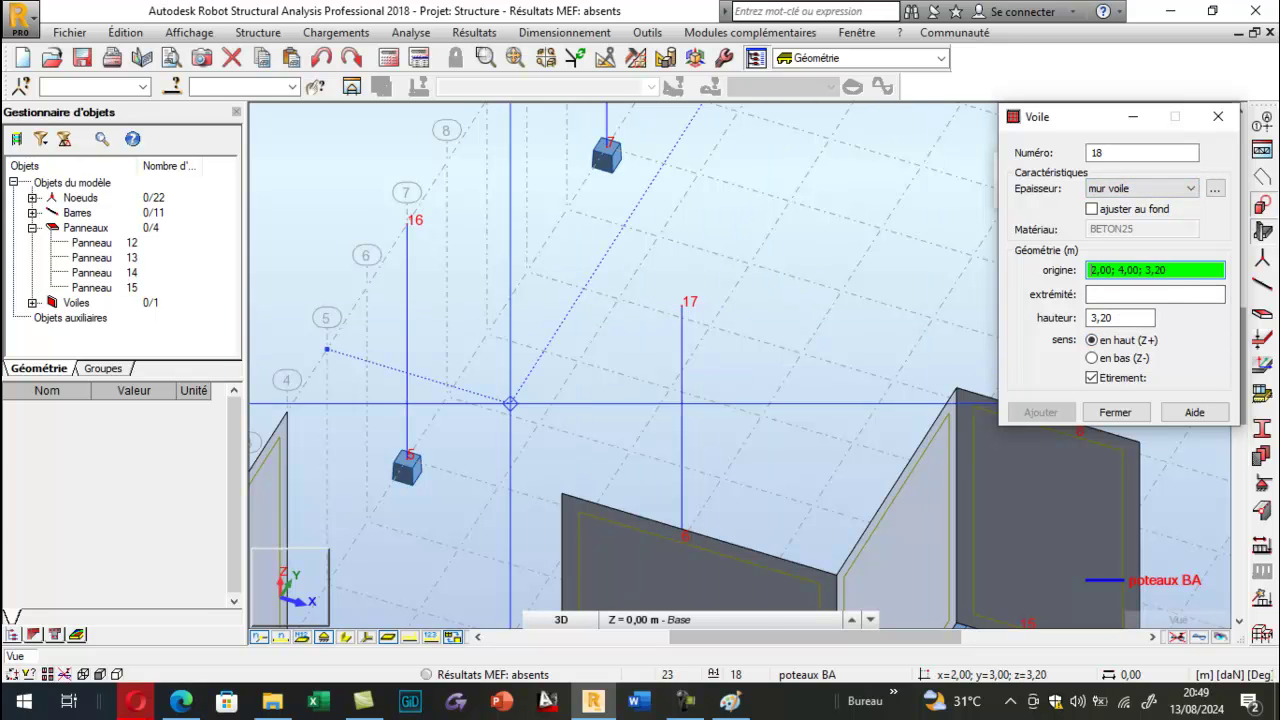
click(186, 704)
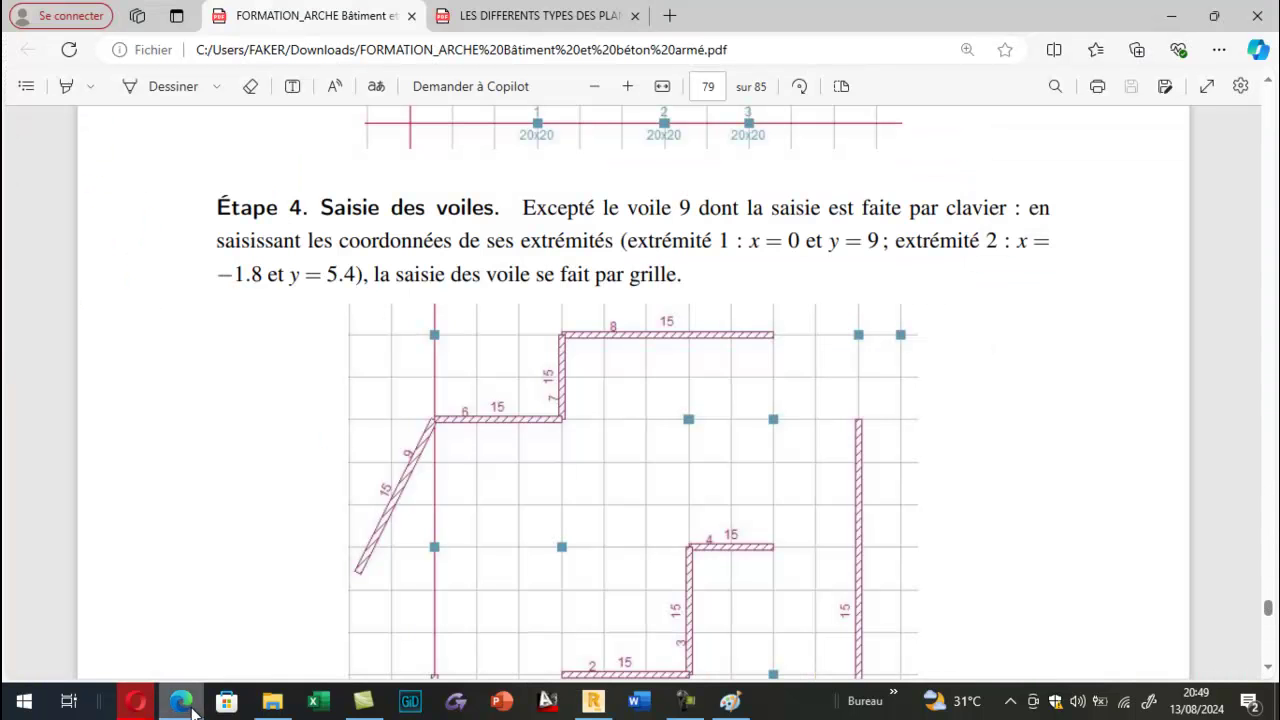
click(190, 704)
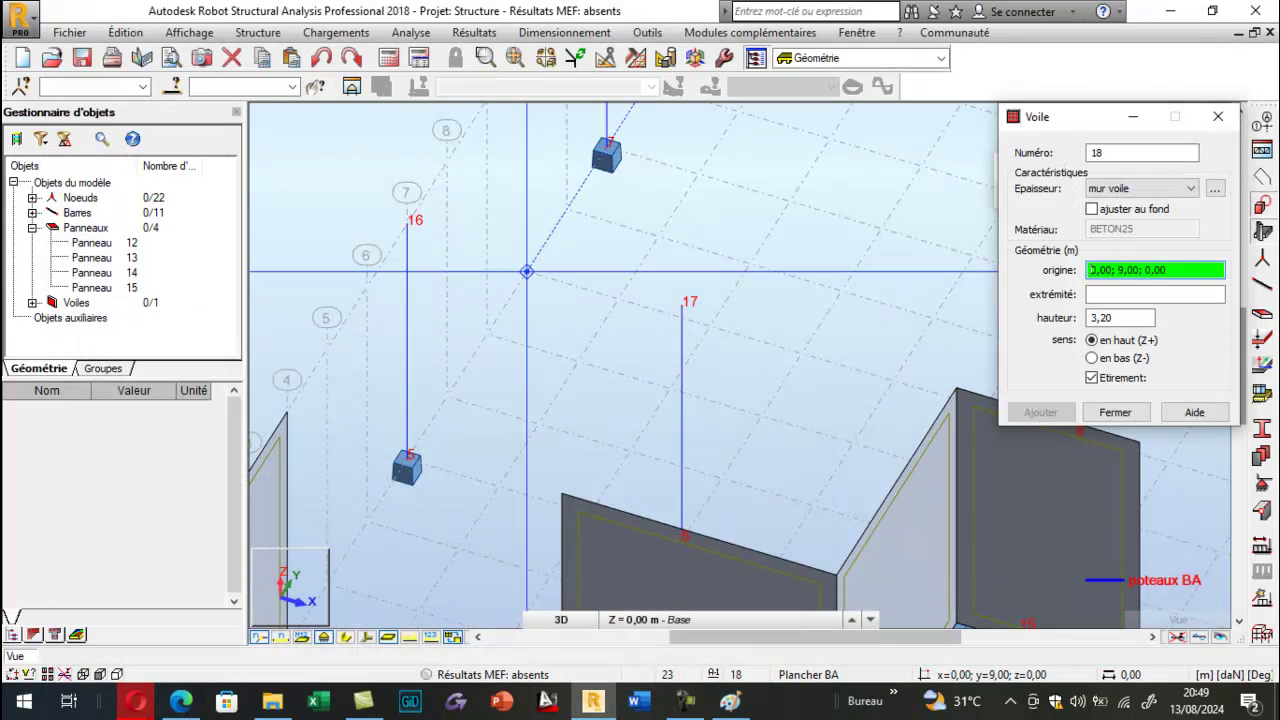
click(527, 271)
click(800, 352)
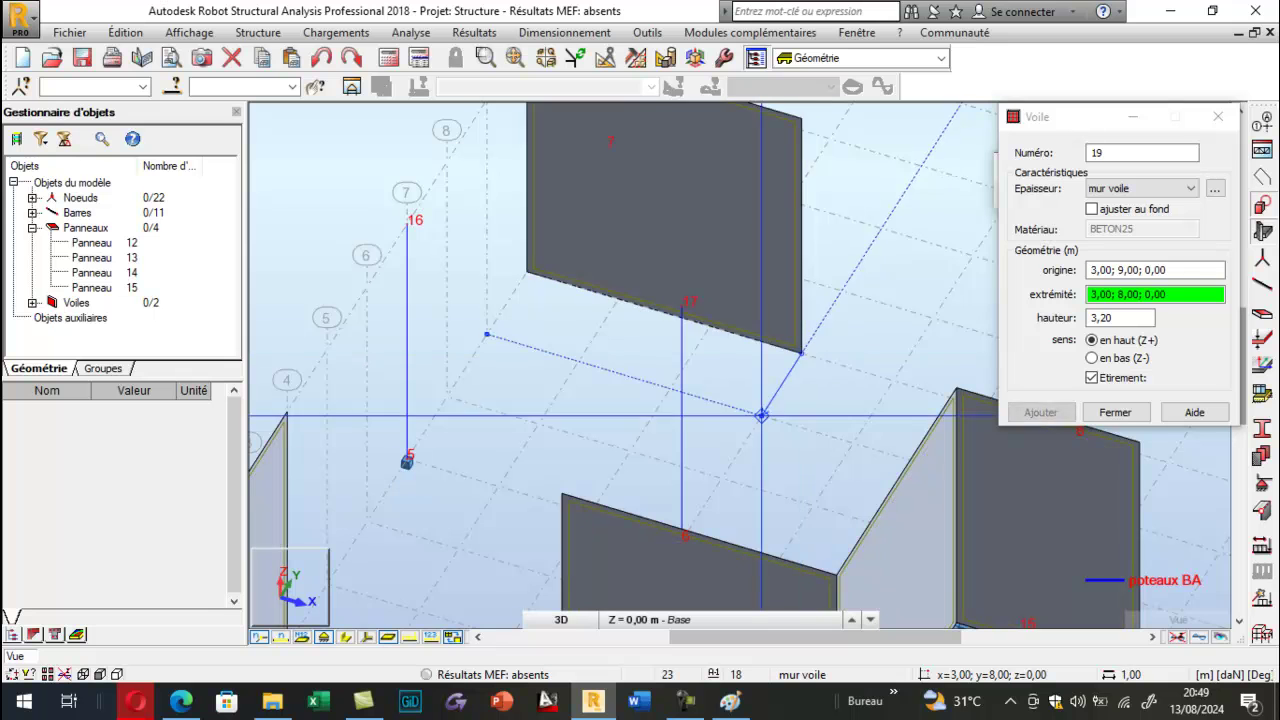
Check wall 7 on the PDF plan and create it from (3; 9; 0) to (3; 11; 0).
scroll(416, 441, down, 3)
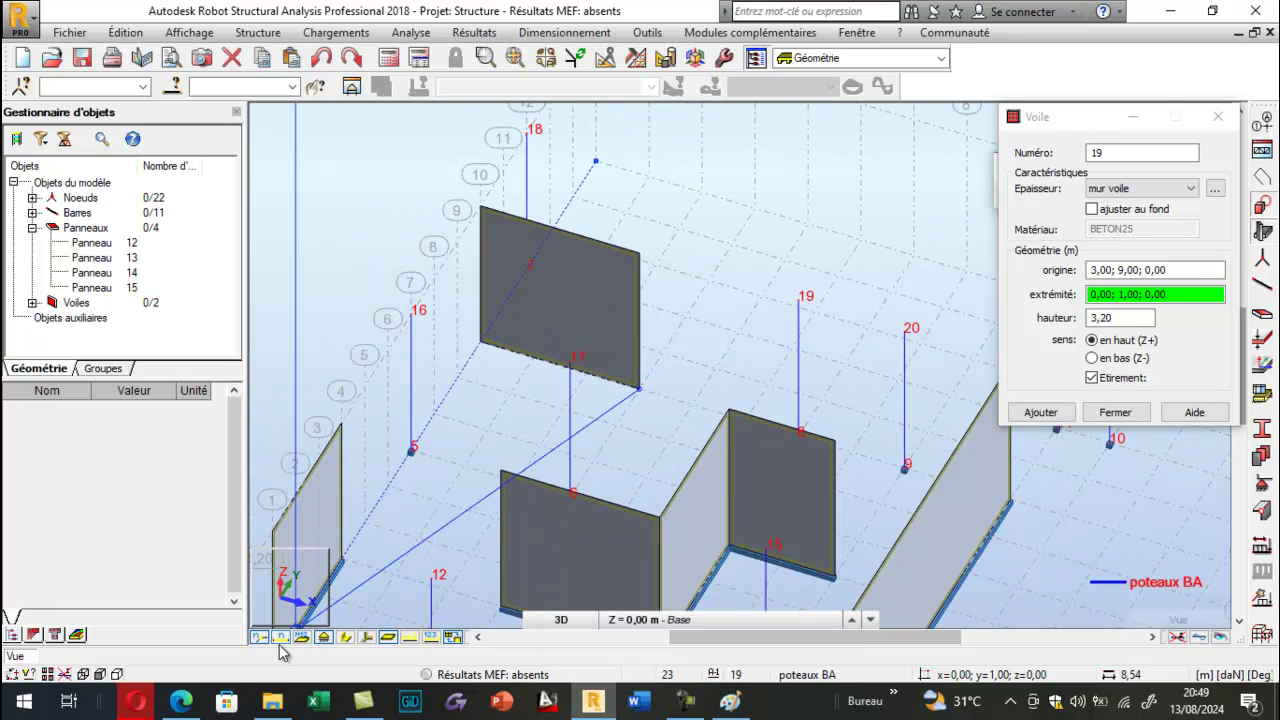
click(181, 704)
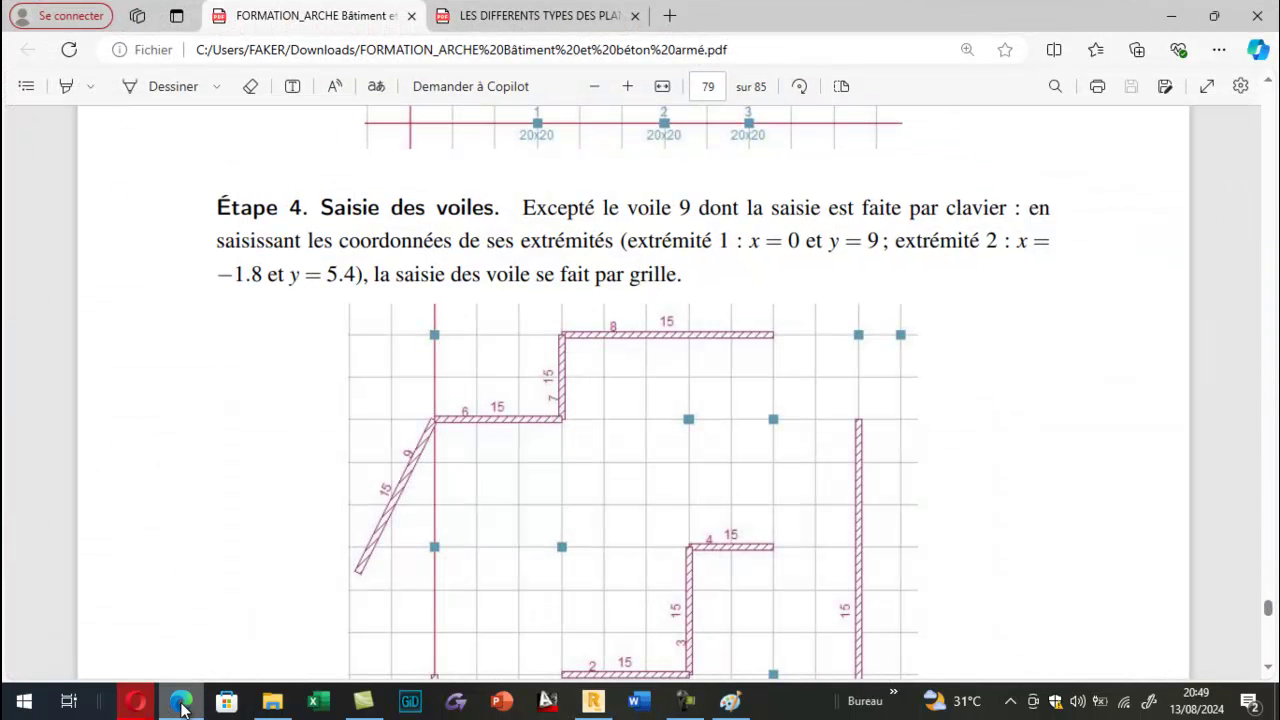
click(181, 704)
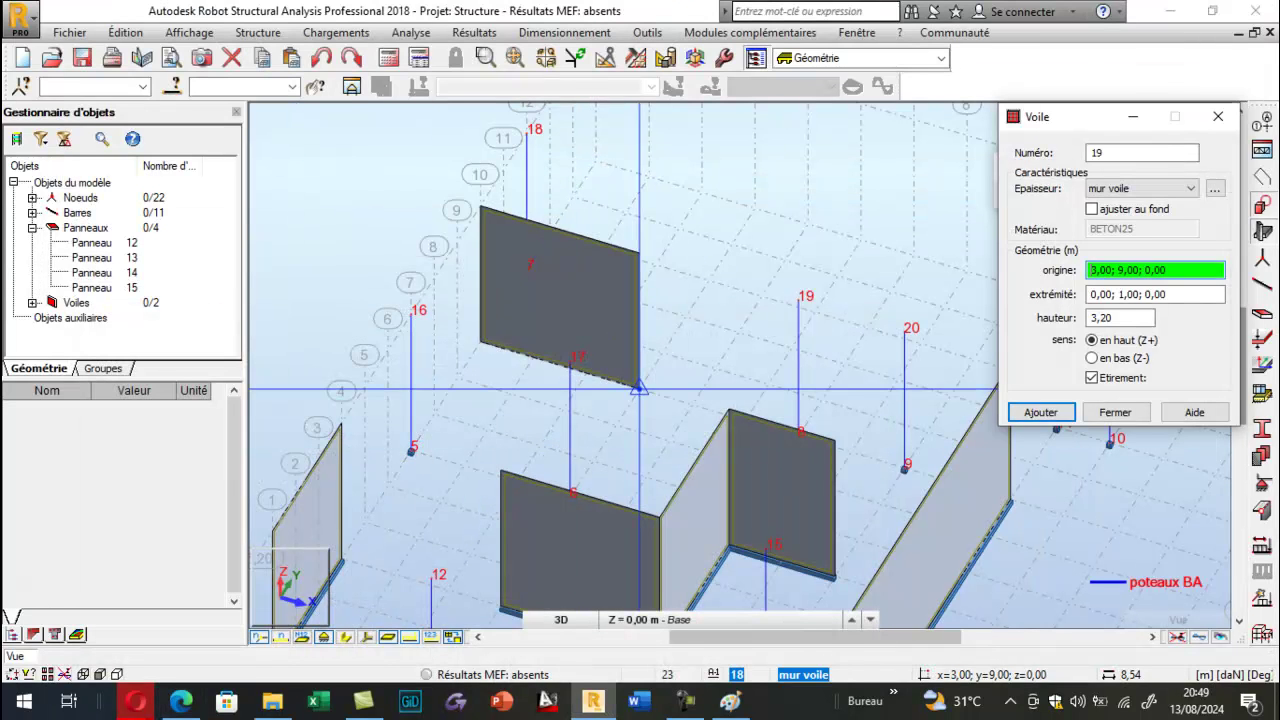
click(638, 388)
click(685, 317)
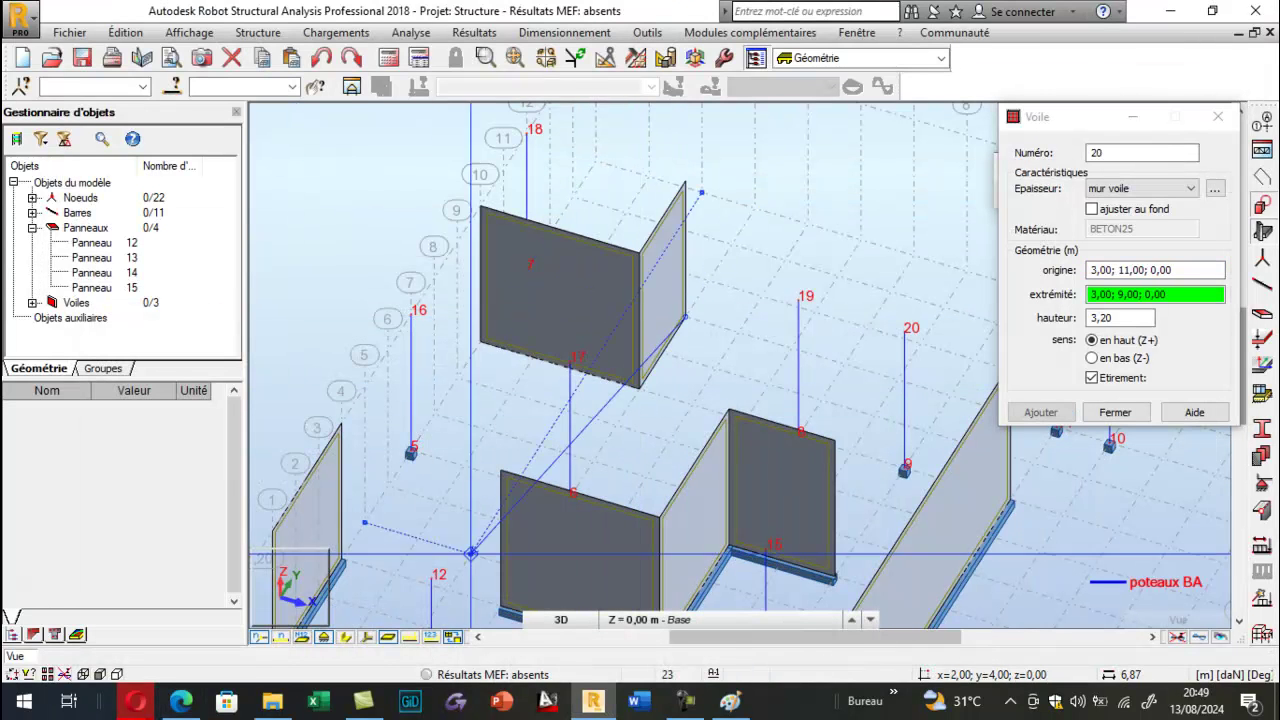
Check wall 8 on the PDF plan, create it from (3; 11; 0) to (8; 11; 0), and finish the Voile command.
click(181, 704)
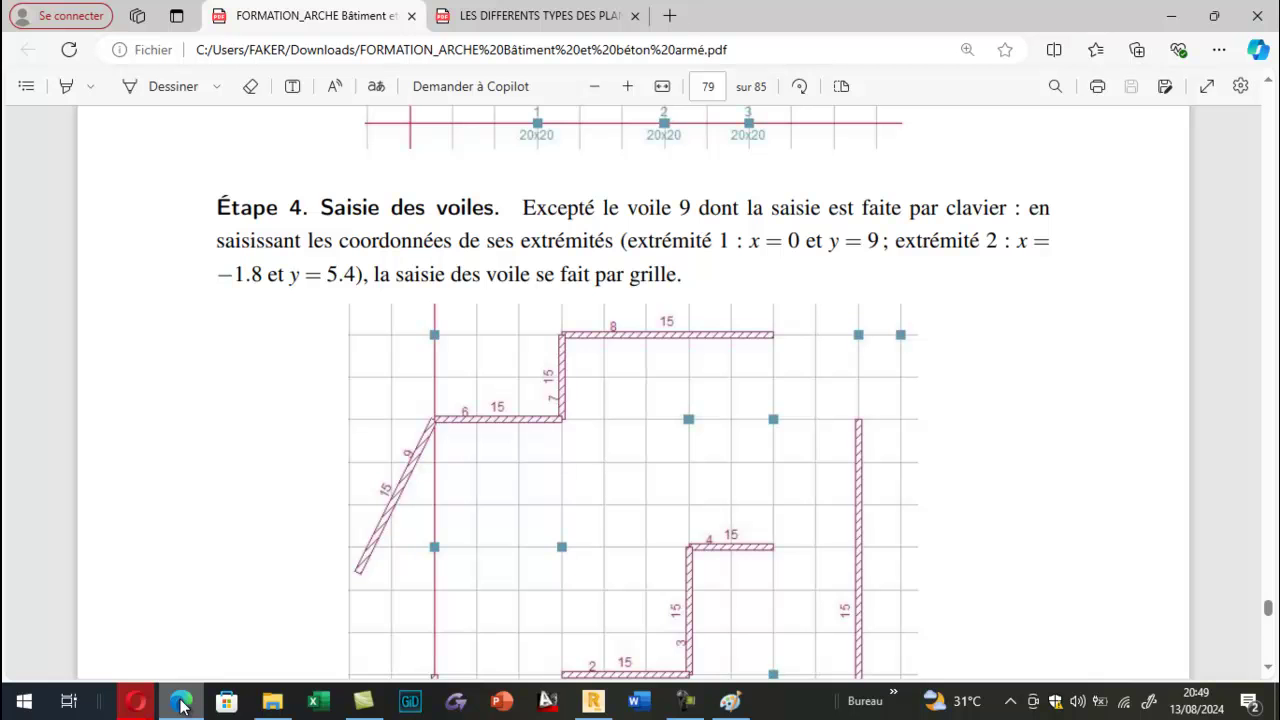
click(181, 704)
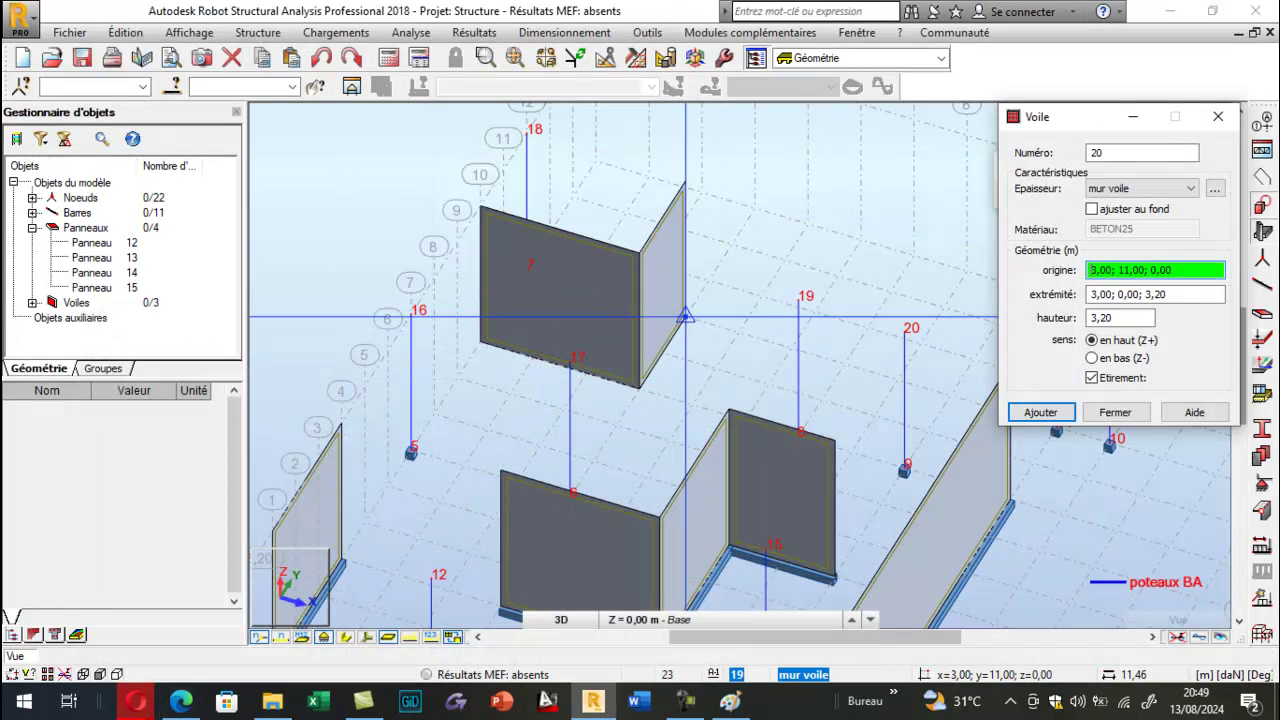
click(685, 317)
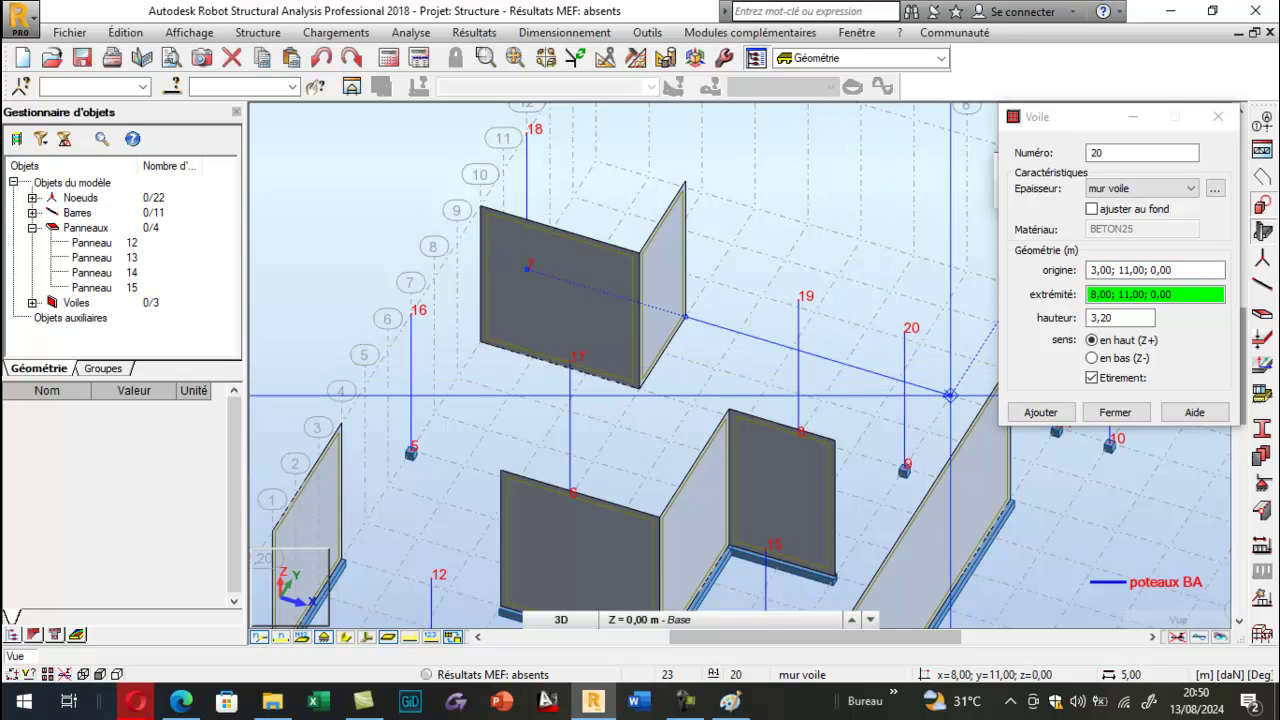
scroll(650, 299, down, 3)
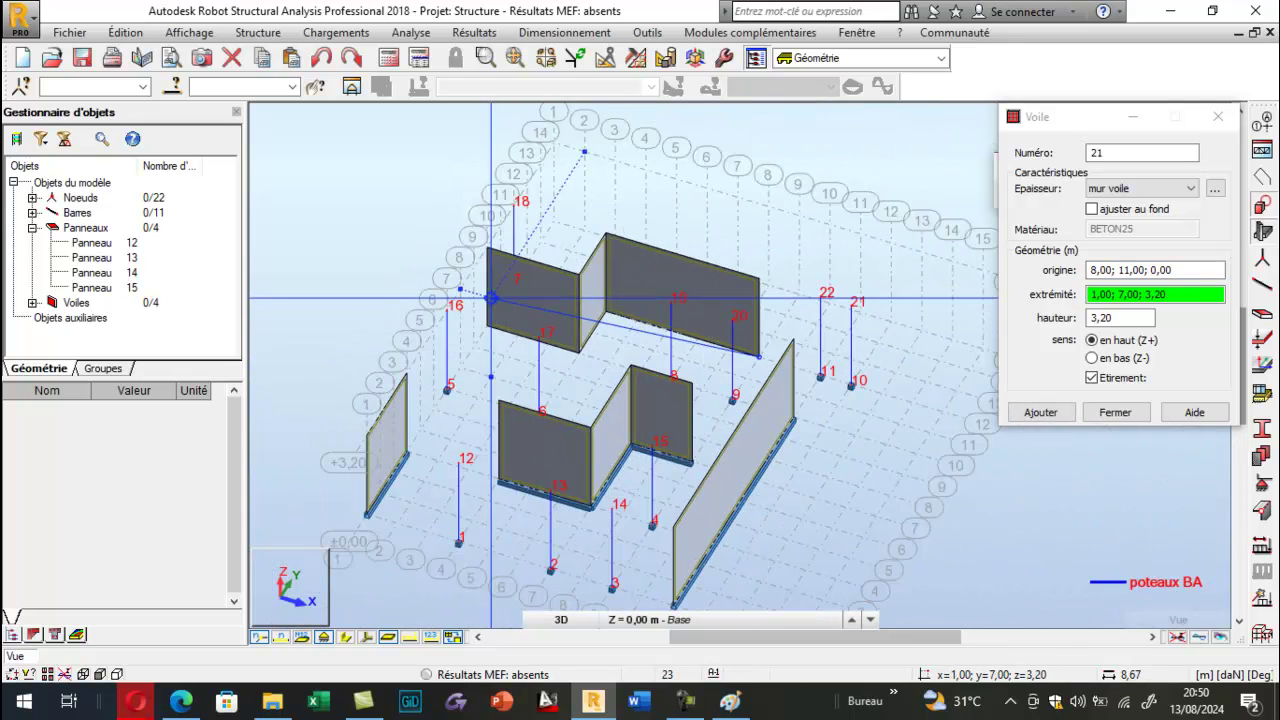
click(1218, 116)
Assign linear Encastrement supports to the bottom edges of walls 6, 7 and 8.
click(1262, 484)
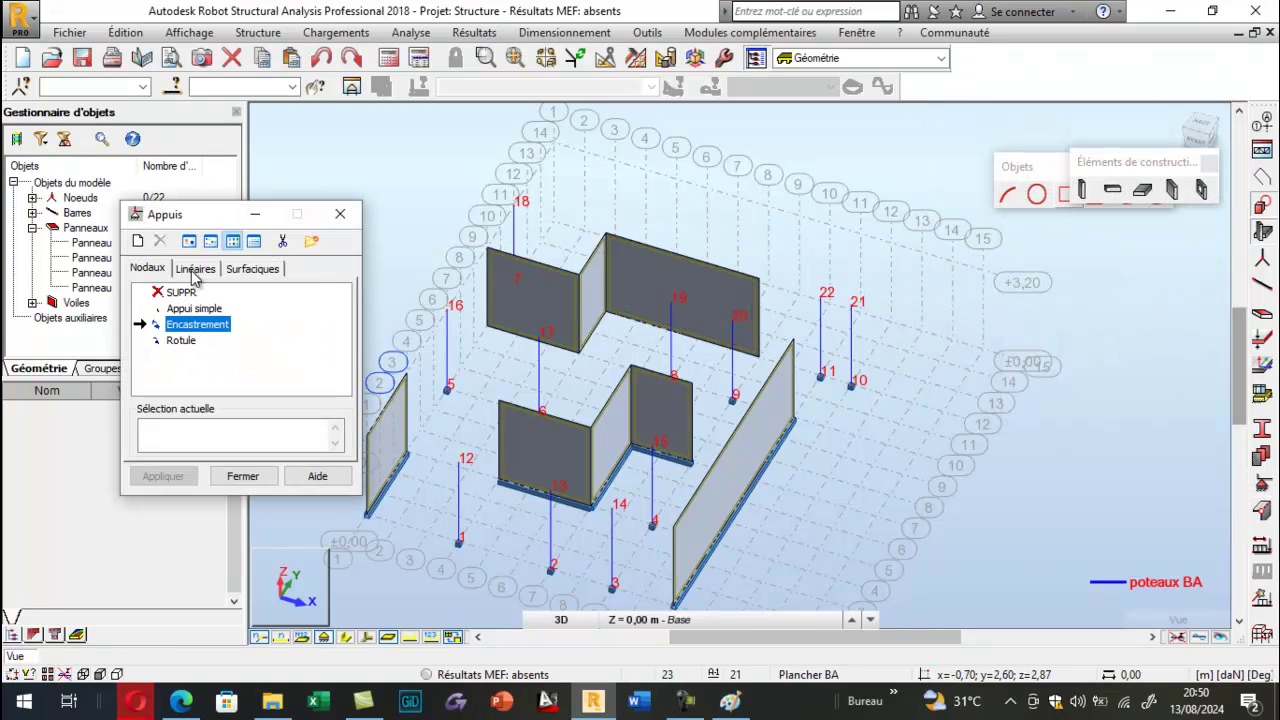
click(195, 269)
scroll(571, 326, up, 3)
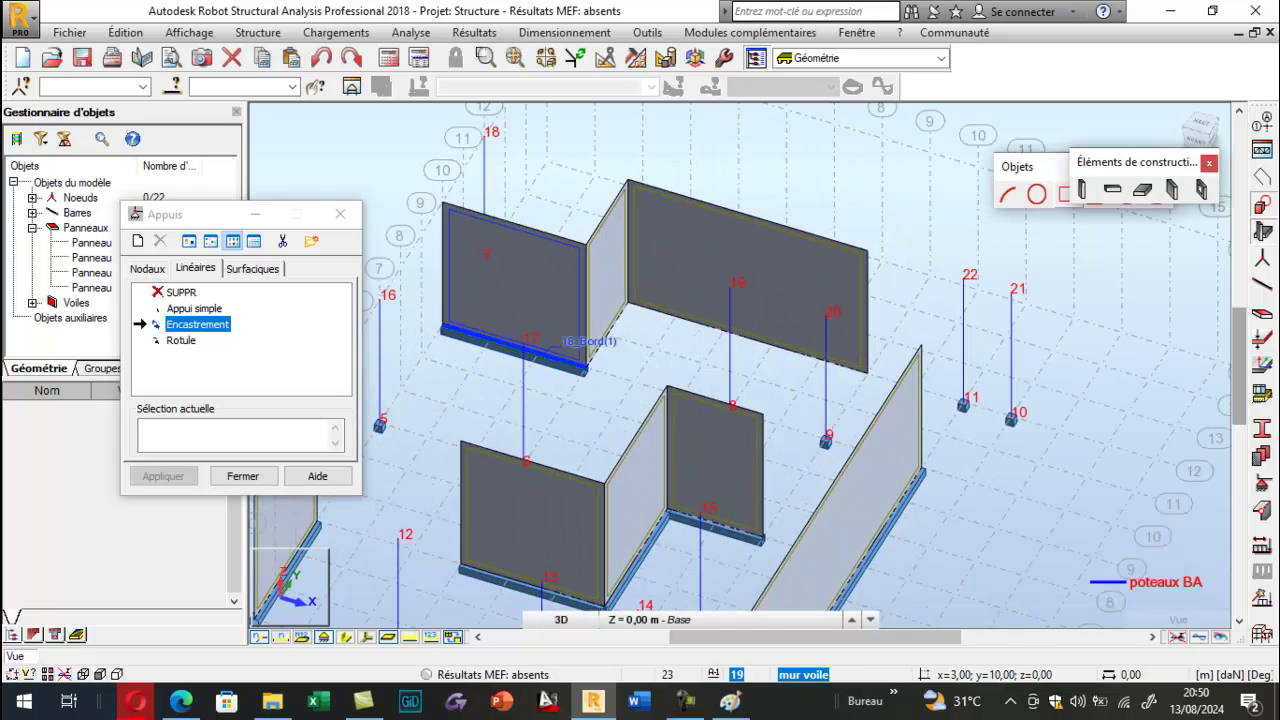
click(617, 318)
click(797, 351)
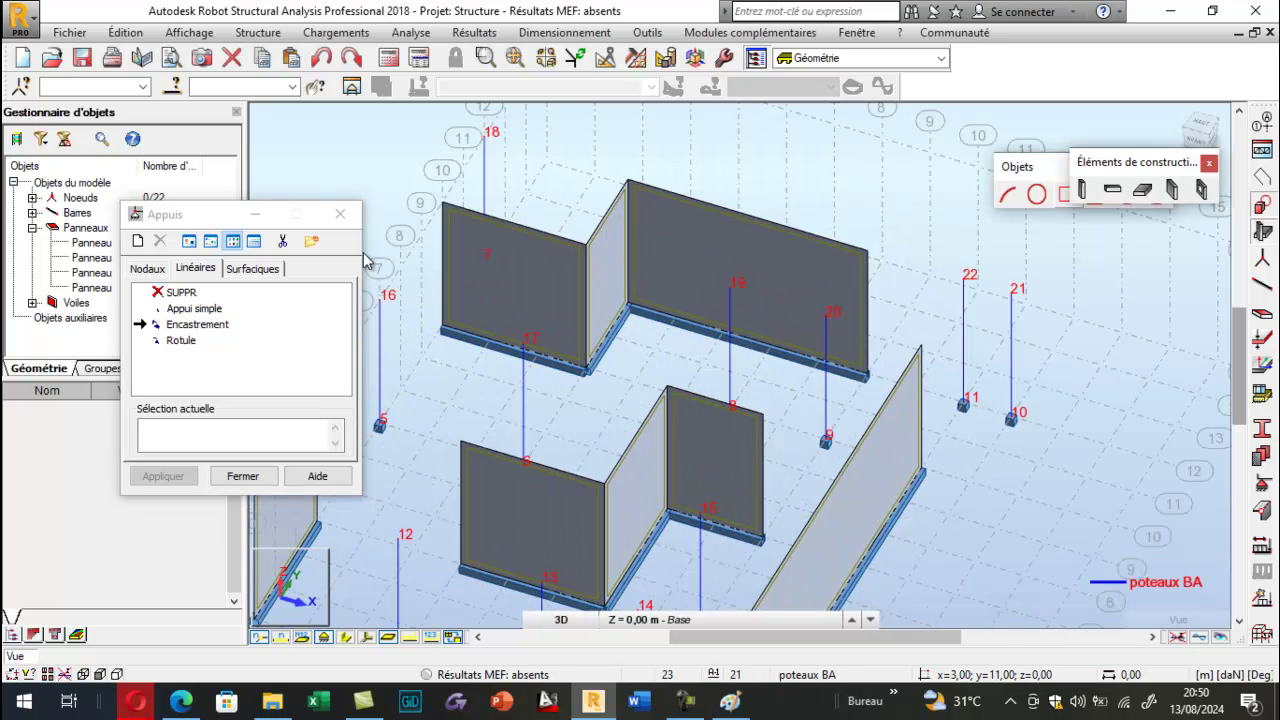
click(340, 214)
scroll(565, 360, down, 3)
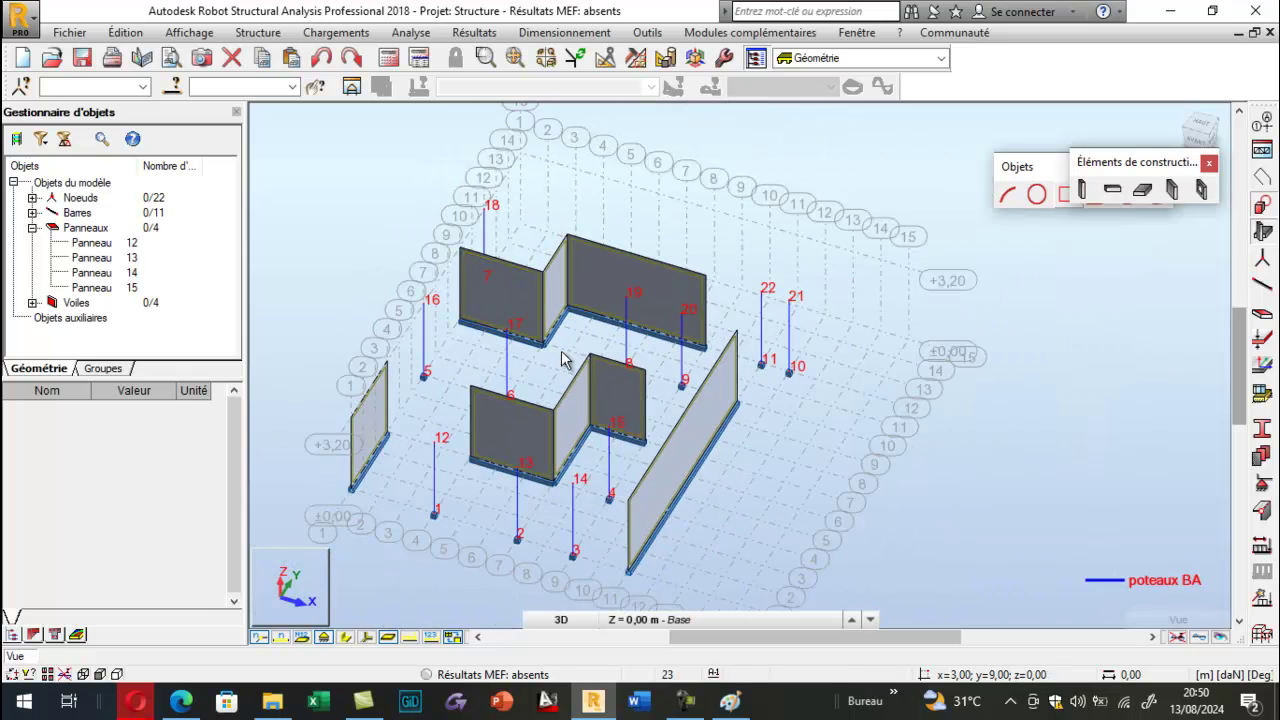
right_click(309, 204)
click(277, 281)
mouse_move(416, 309)
mouse_down()
mouse_move(429, 400)
mouse_move(404, 283)
mouse_move(415, 307)
mouse_up()
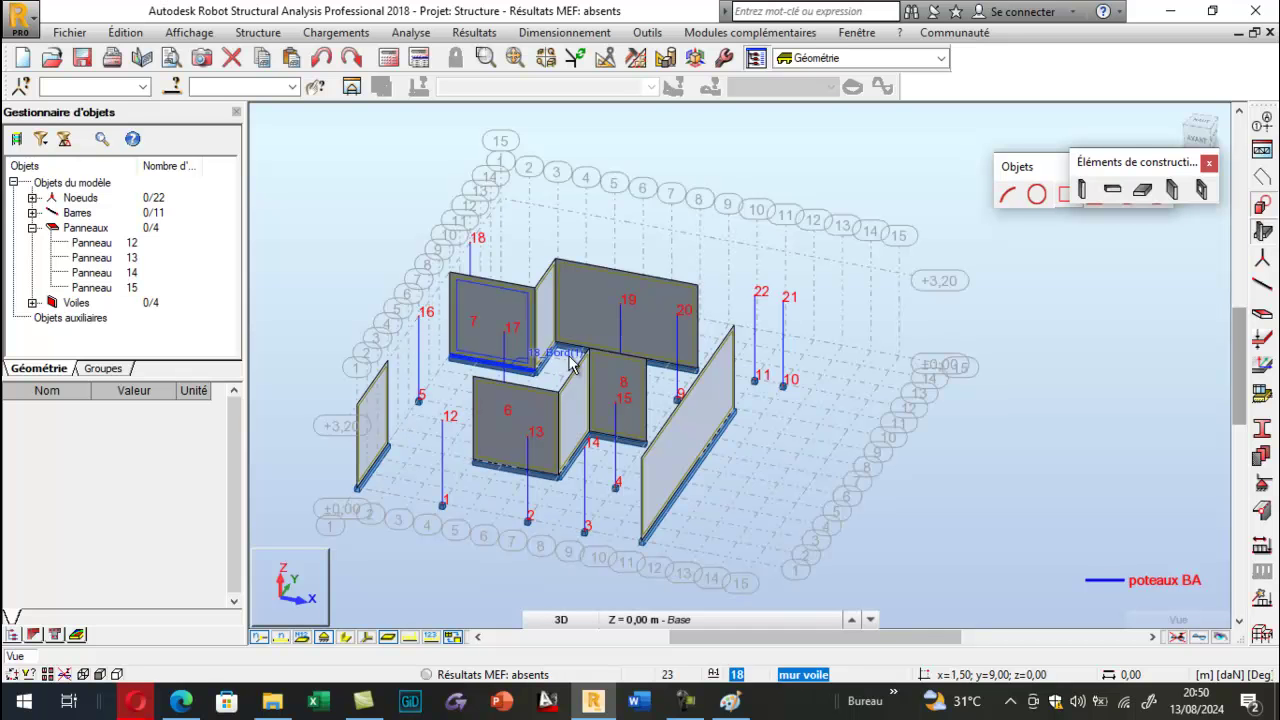
right_click(343, 231)
click(315, 300)
drag(371, 367, 340, 306)
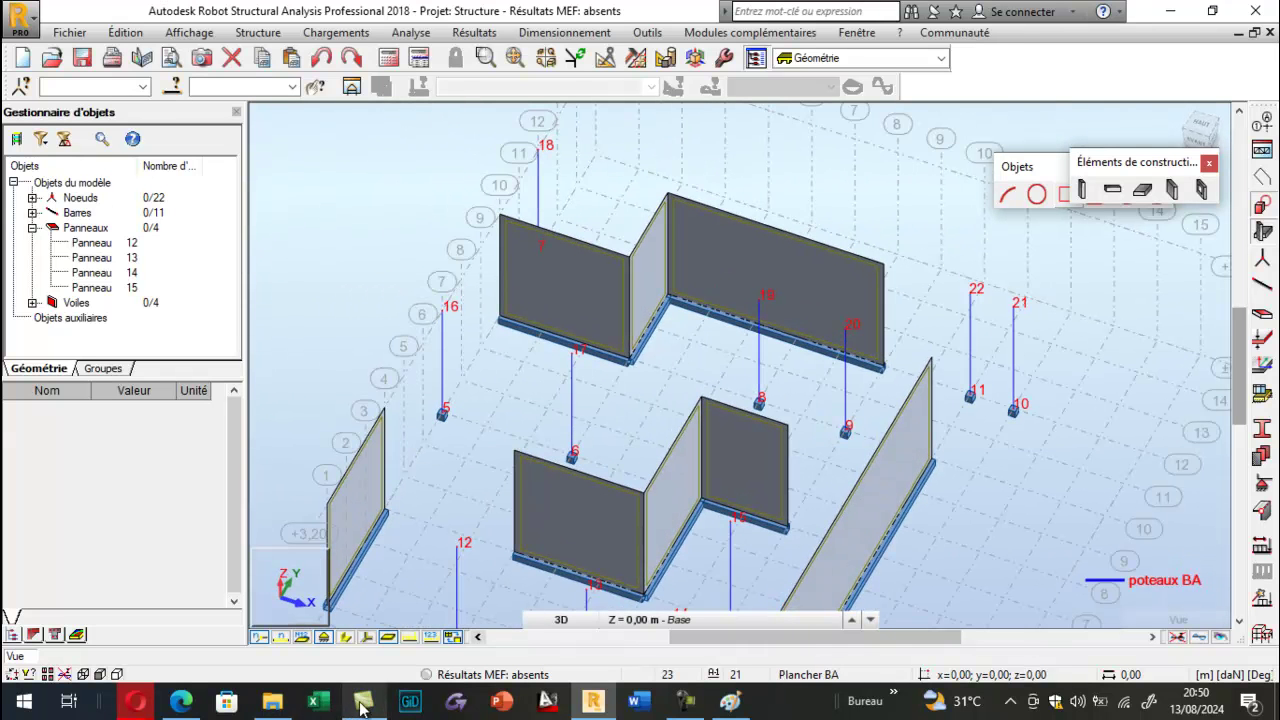
Check wall 9's end coordinates in the training PDF in Edge, return to Robot and start the Voile command.
click(181, 701)
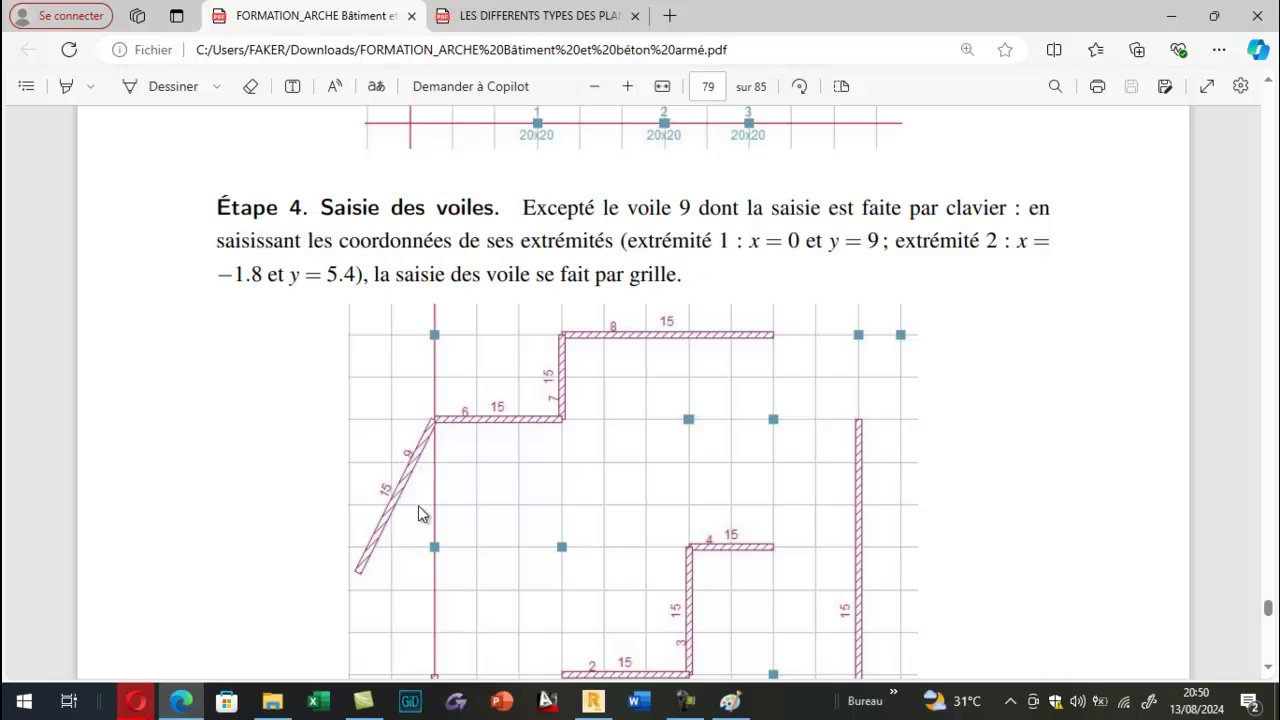
click(594, 703)
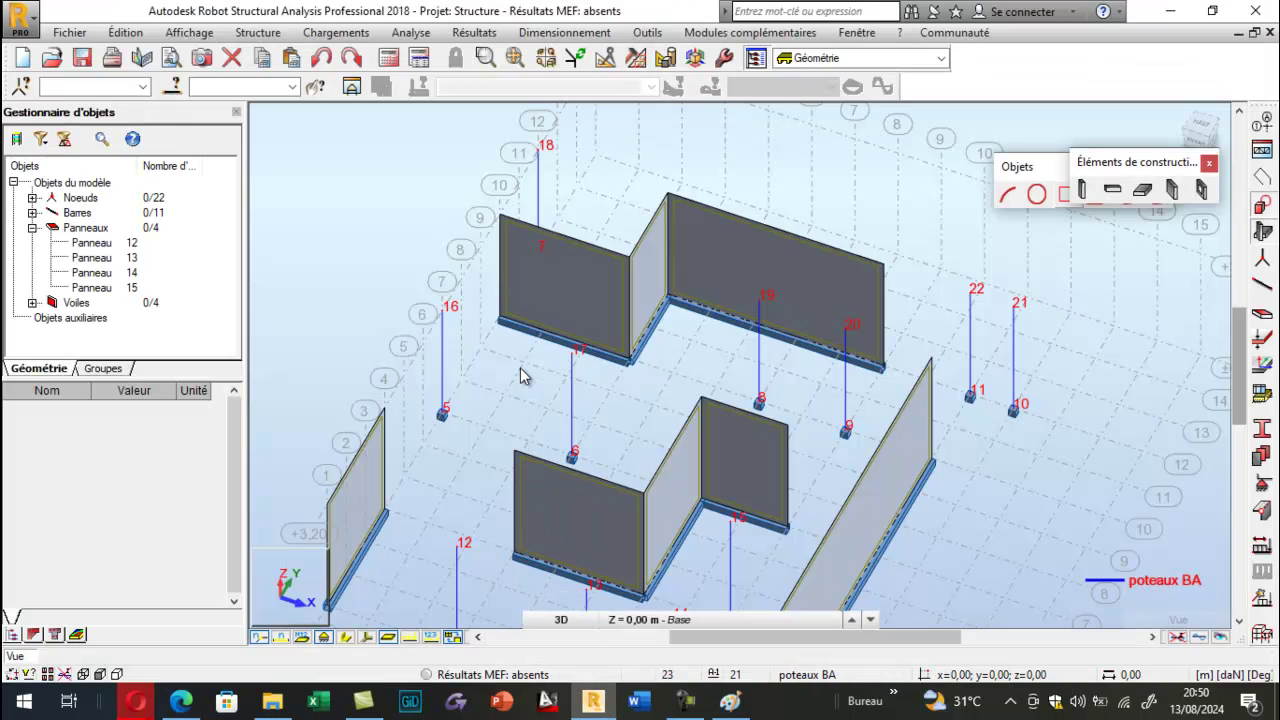
click(1172, 190)
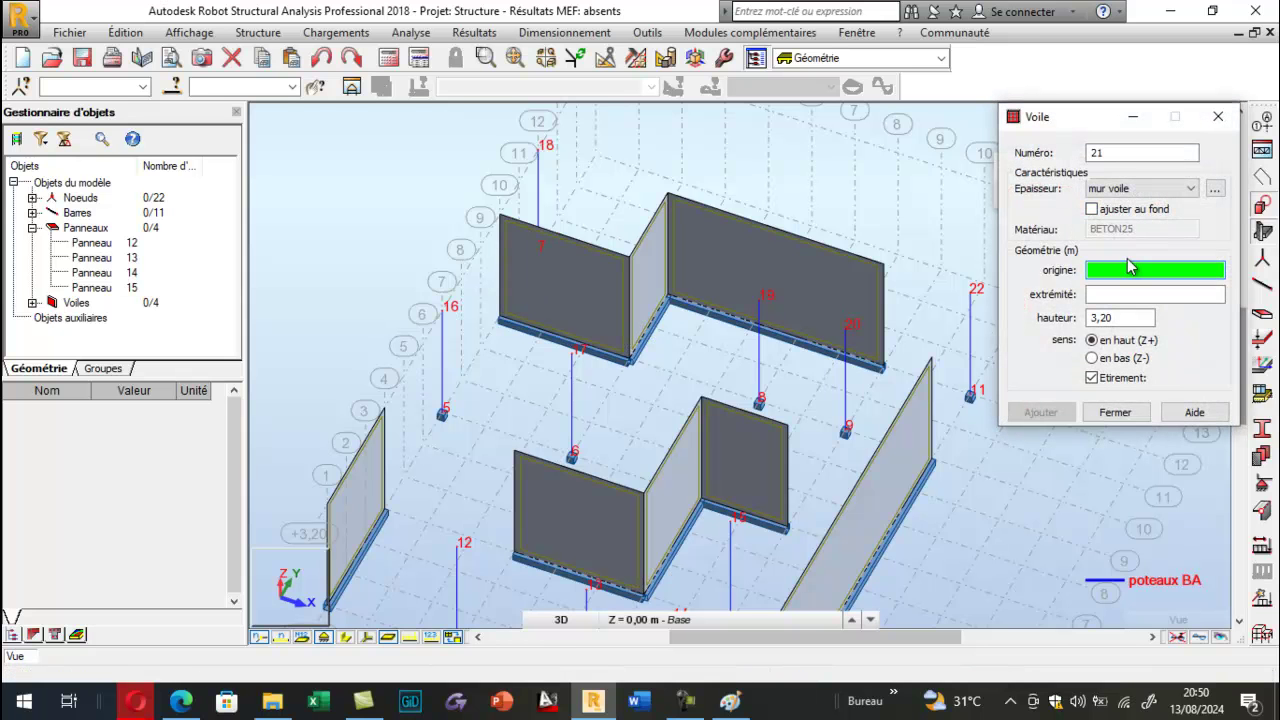
click(1116, 316)
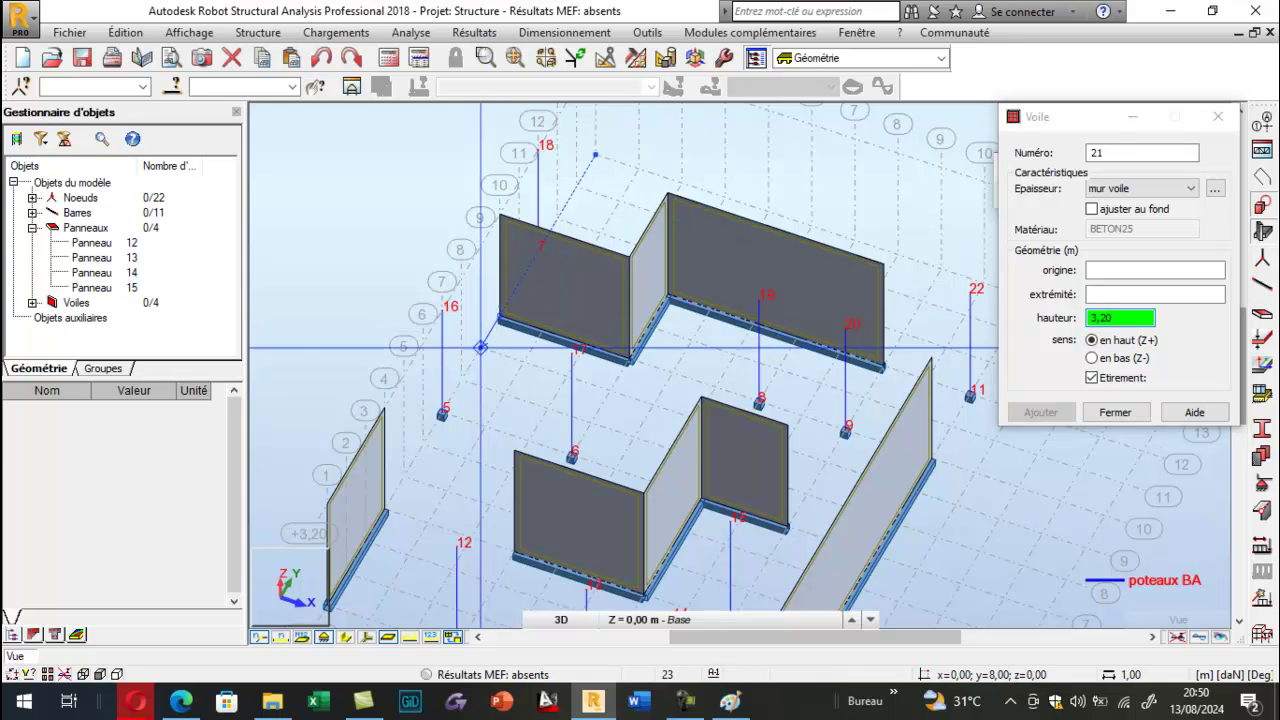
text(0)
key(Return)
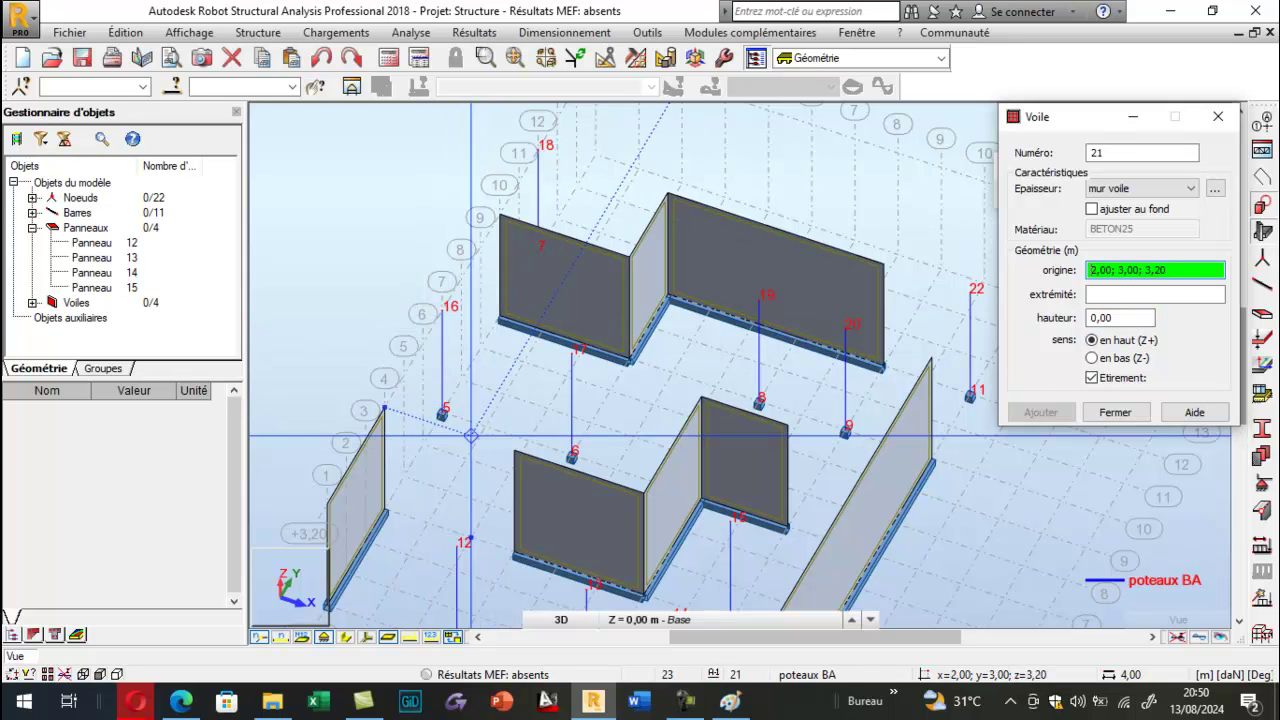
Set the wall height to 3.2 m, create a mur voile wall from (0; 9; 0) to (0; 5; 0), and finish the Voile command.
drag(1120, 318, 1057, 337)
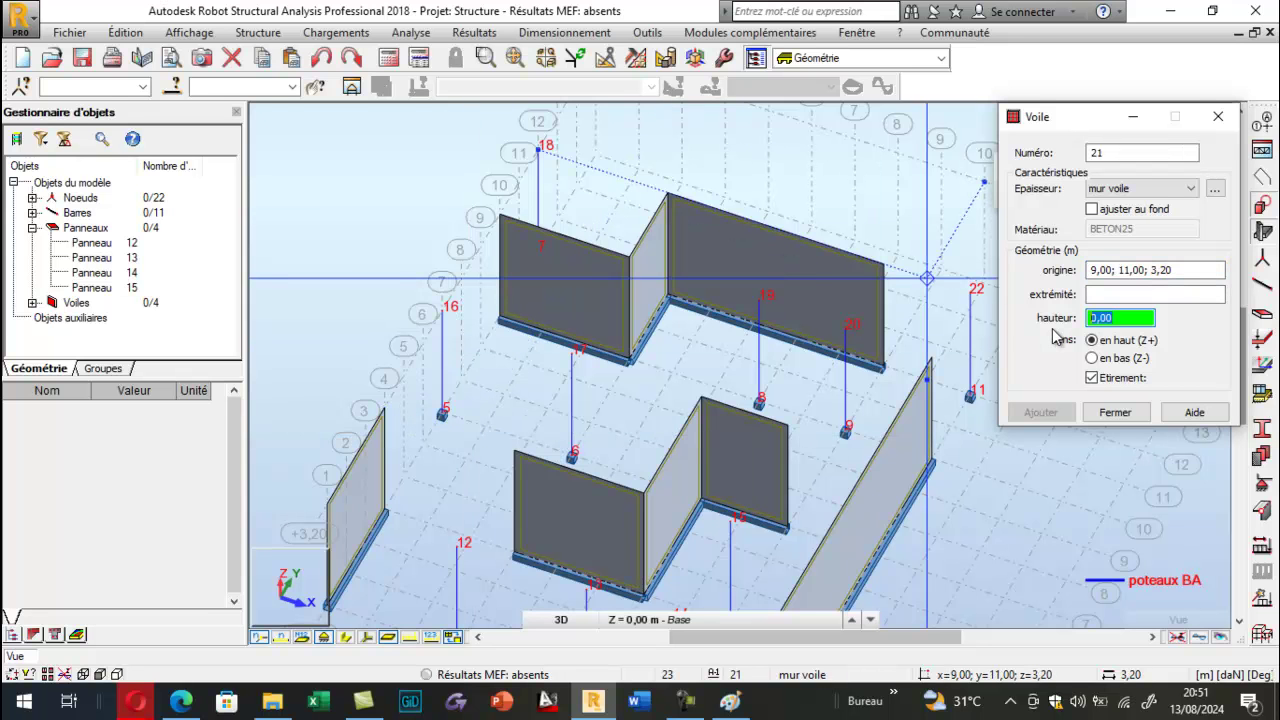
text(3.2)
key(Return)
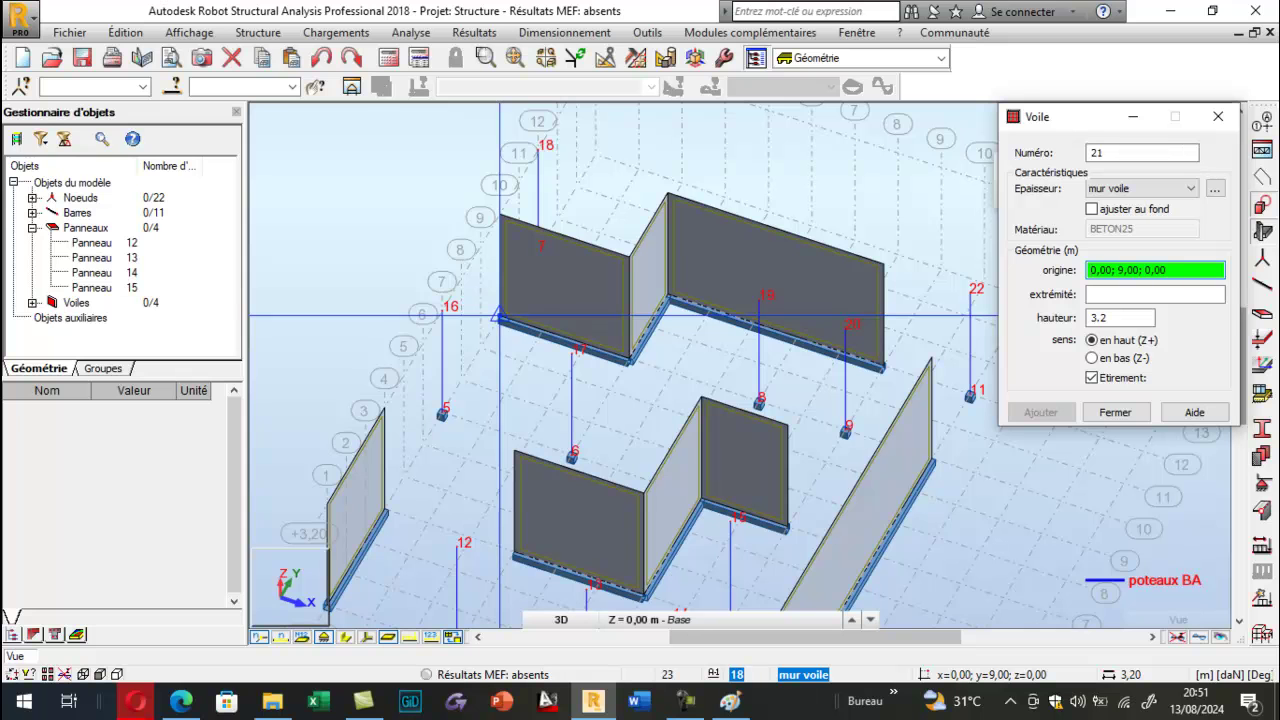
click(499, 318)
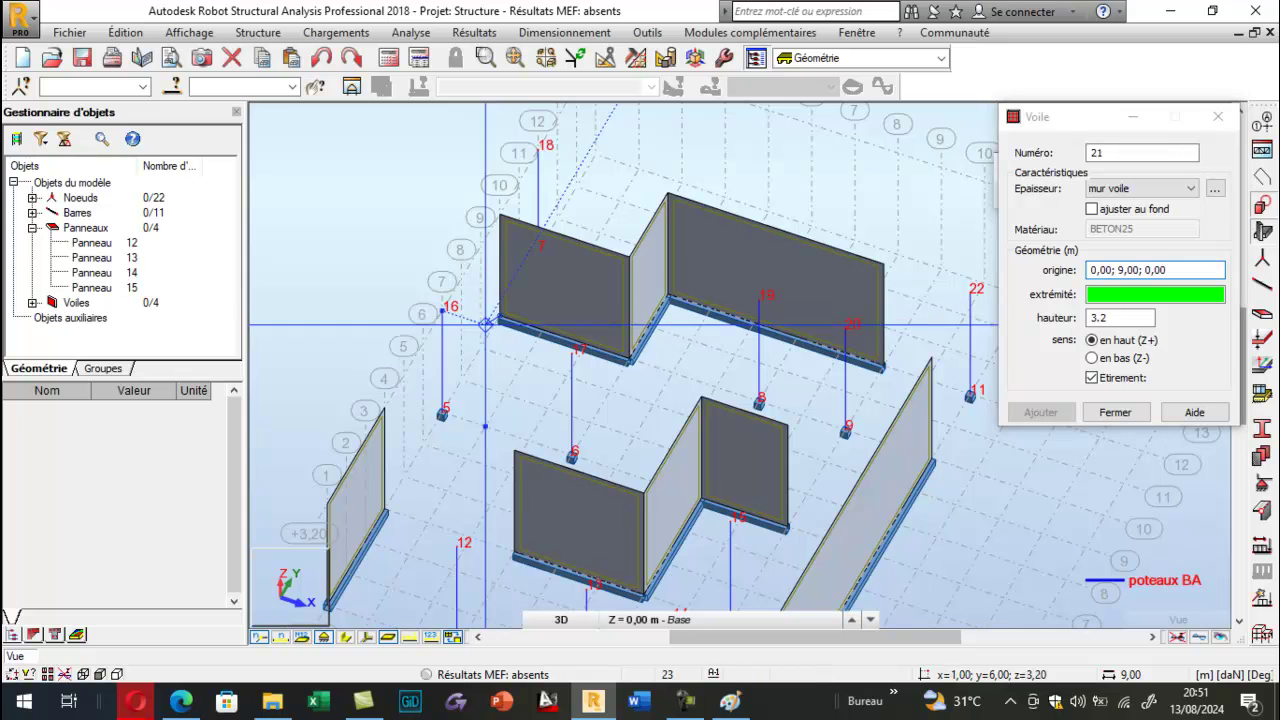
click(423, 443)
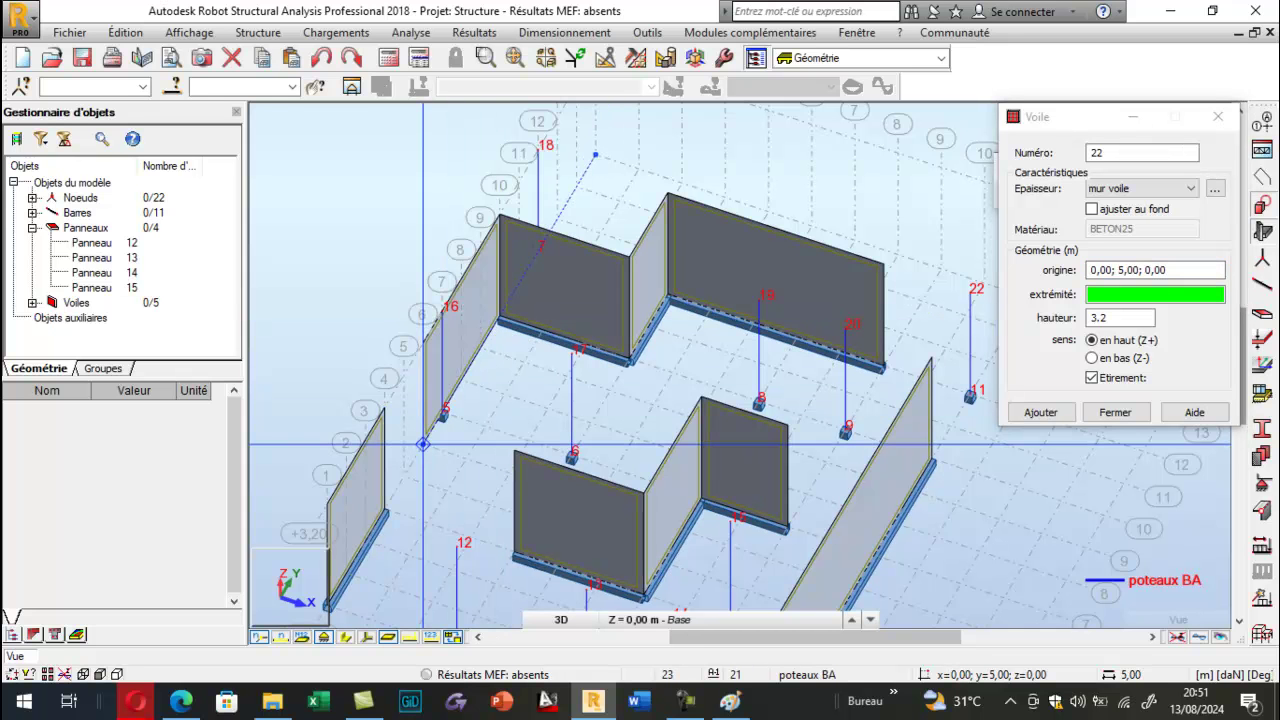
click(1217, 121)
Select the new wall and compare its orientation with inclined wall 9 on the PDF plan in Edge, returning to Robot.
scroll(755, 366, down, 3)
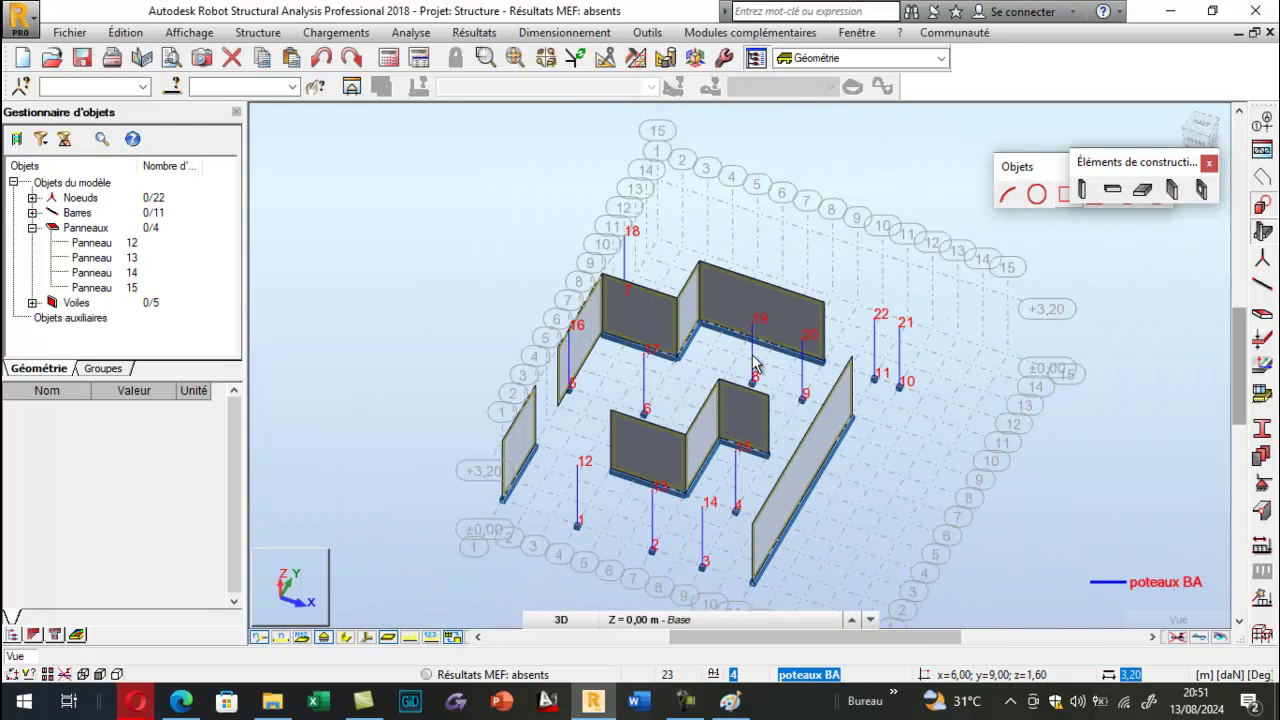
right_click(487, 294)
click(440, 345)
drag(440, 345, 557, 316)
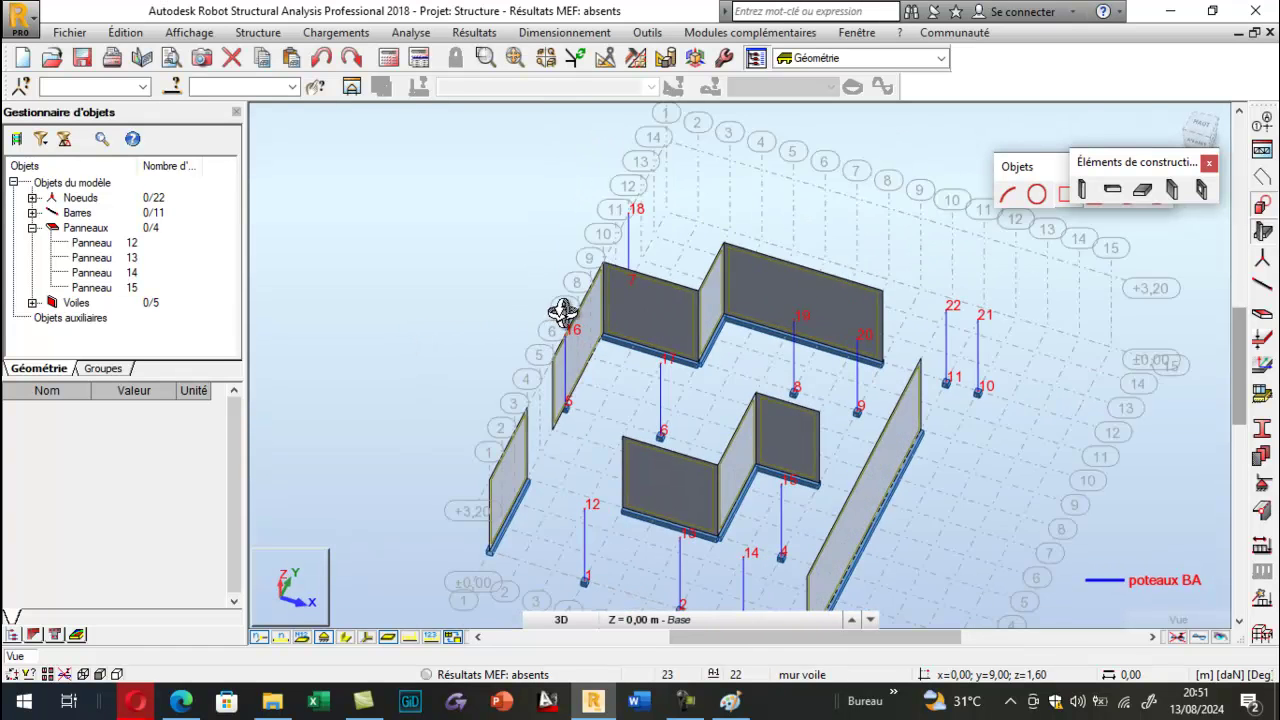
scroll(565, 316, up, 5)
click(593, 297)
scroll(580, 357, down, 1)
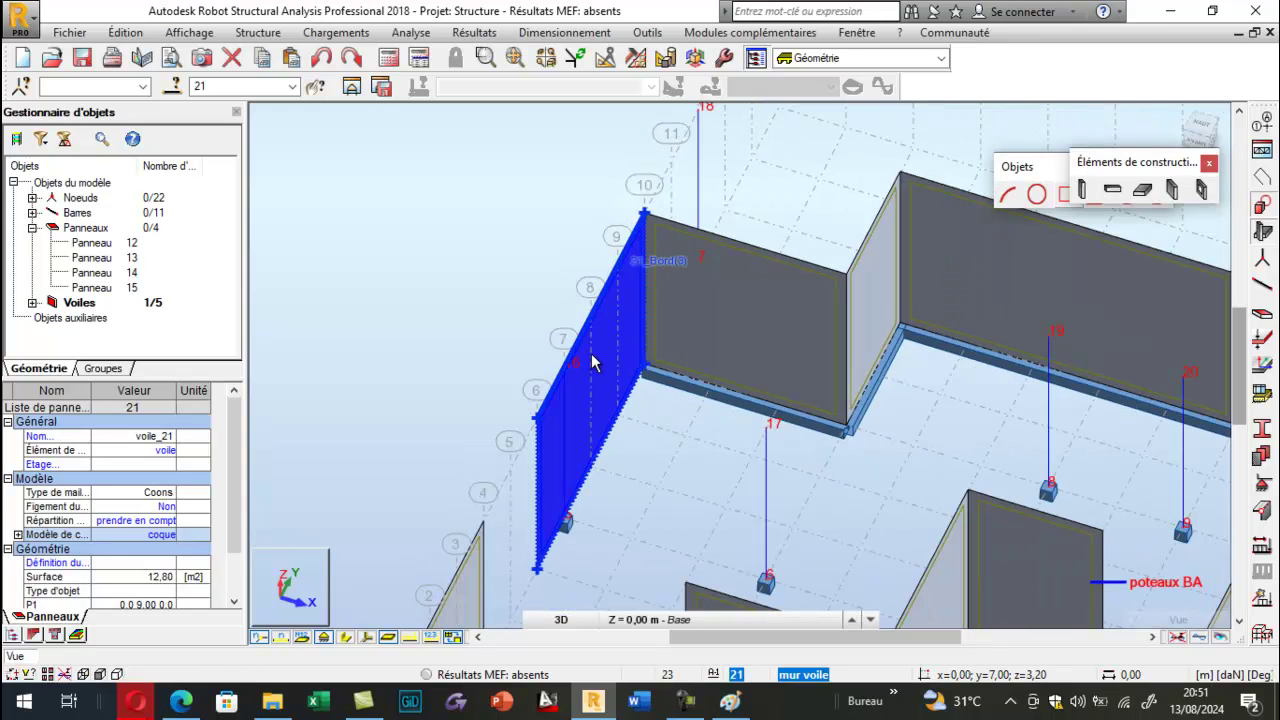
click(198, 703)
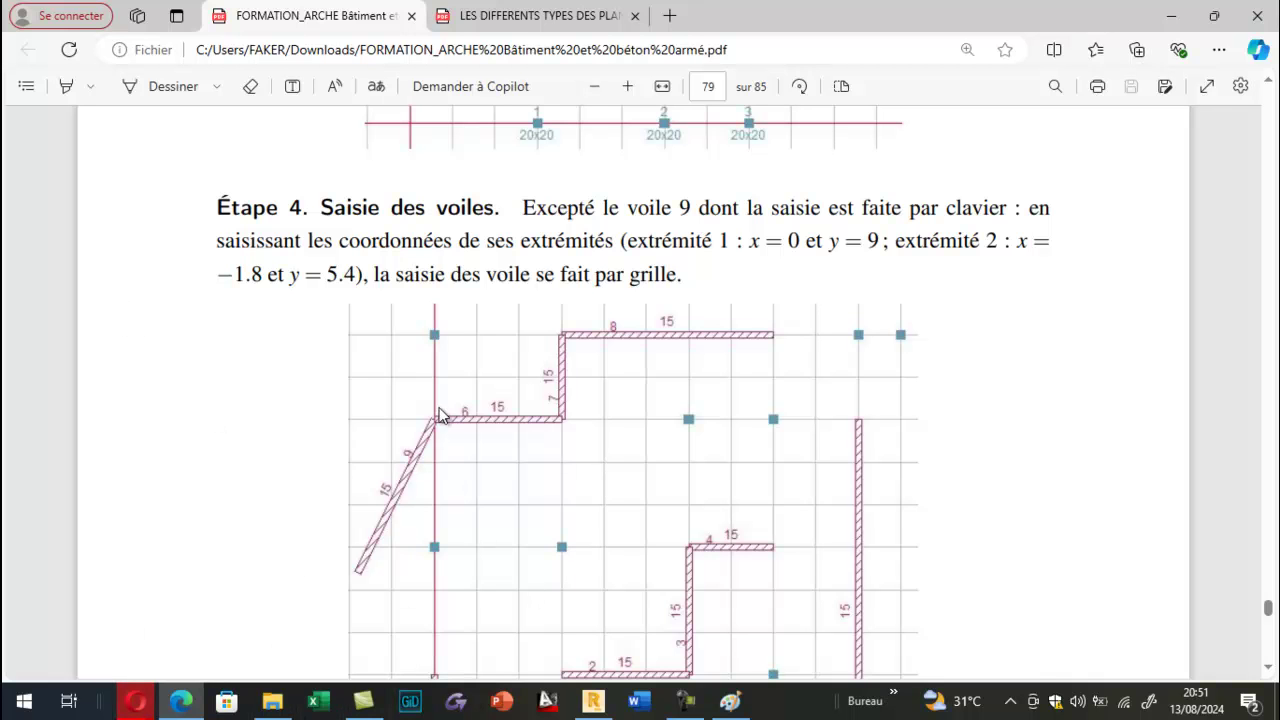
click(593, 701)
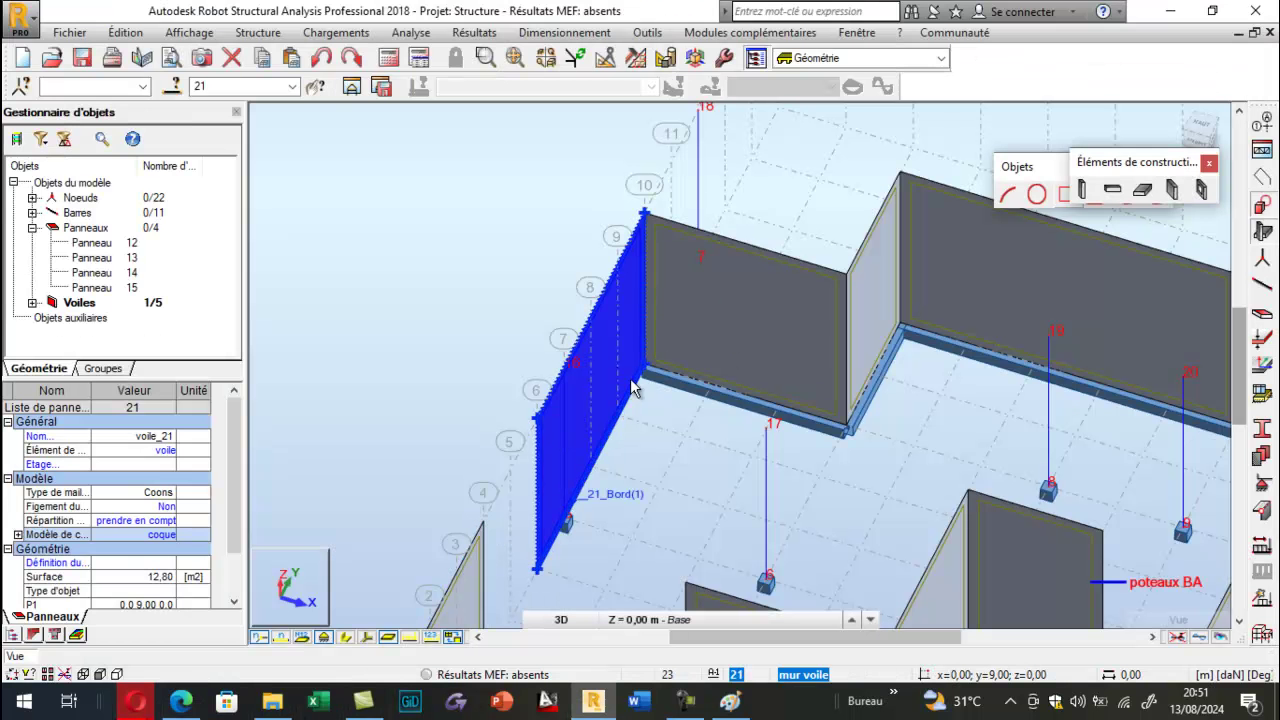
Start a Rotation of the selected wall with the axis beginning at its corner (0; 9; 0).
click(126, 32)
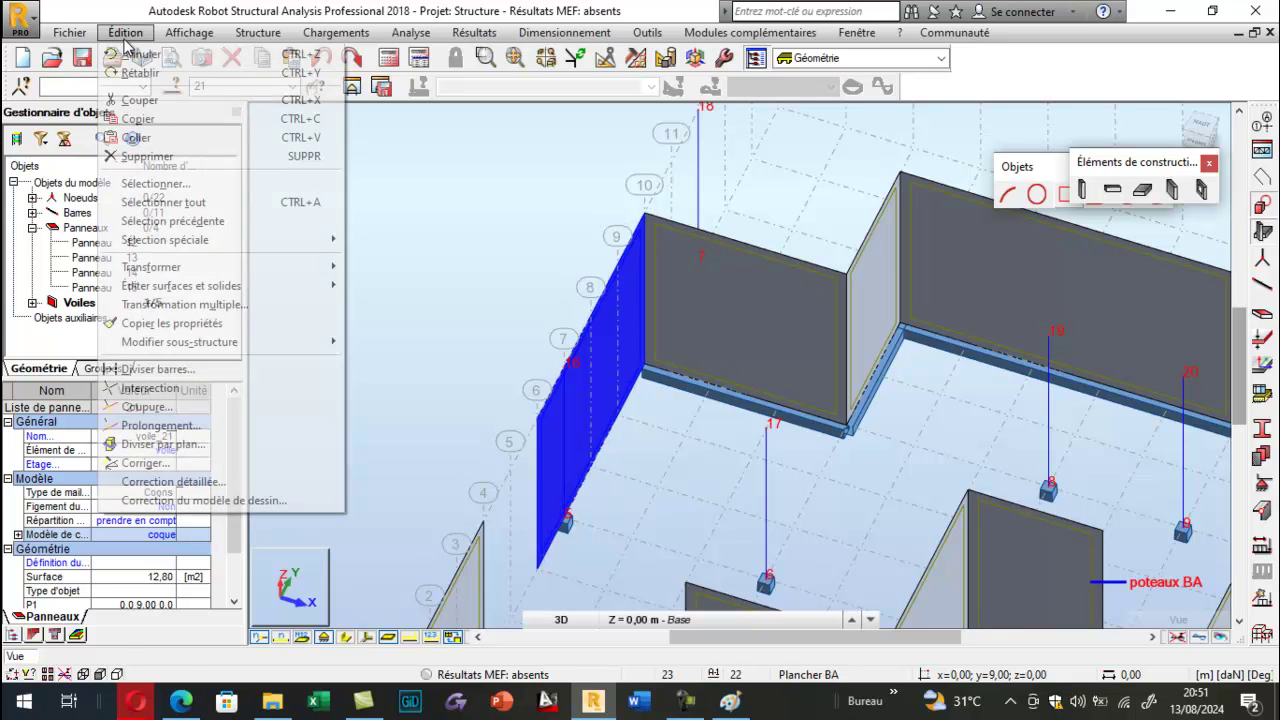
mouse_move(164, 277)
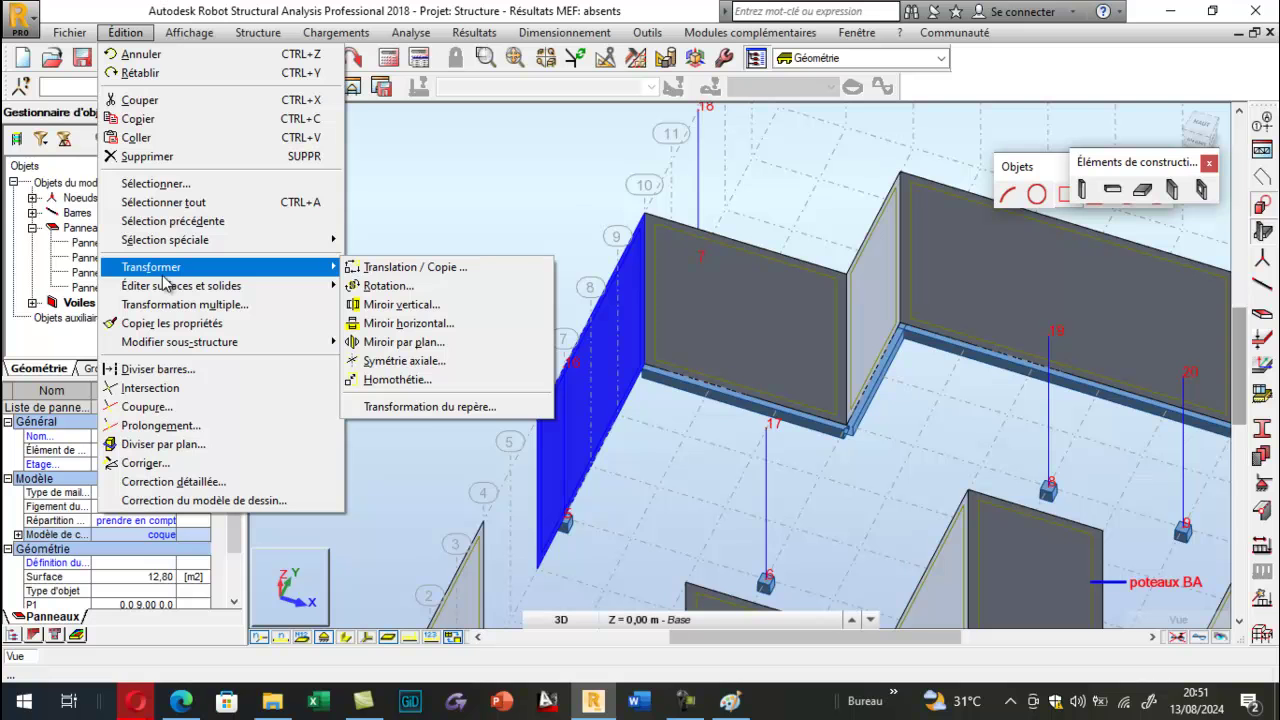
click(390, 286)
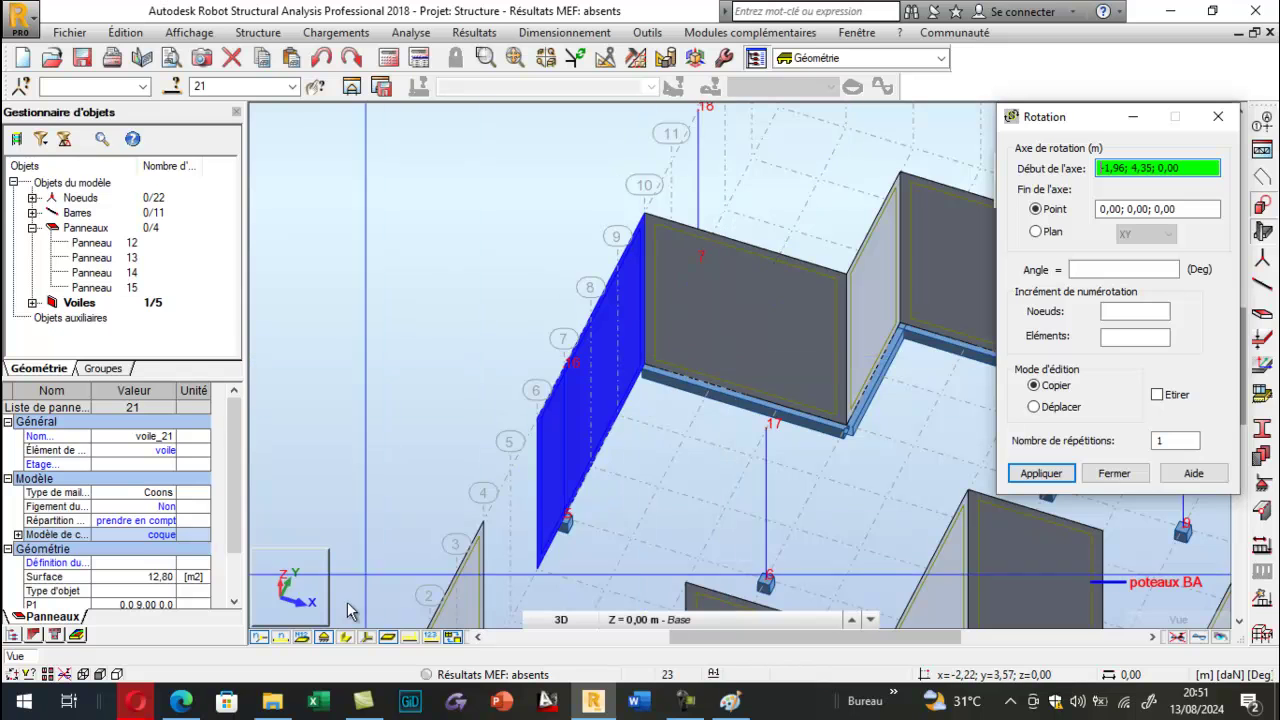
scroll(648, 372, up, 5)
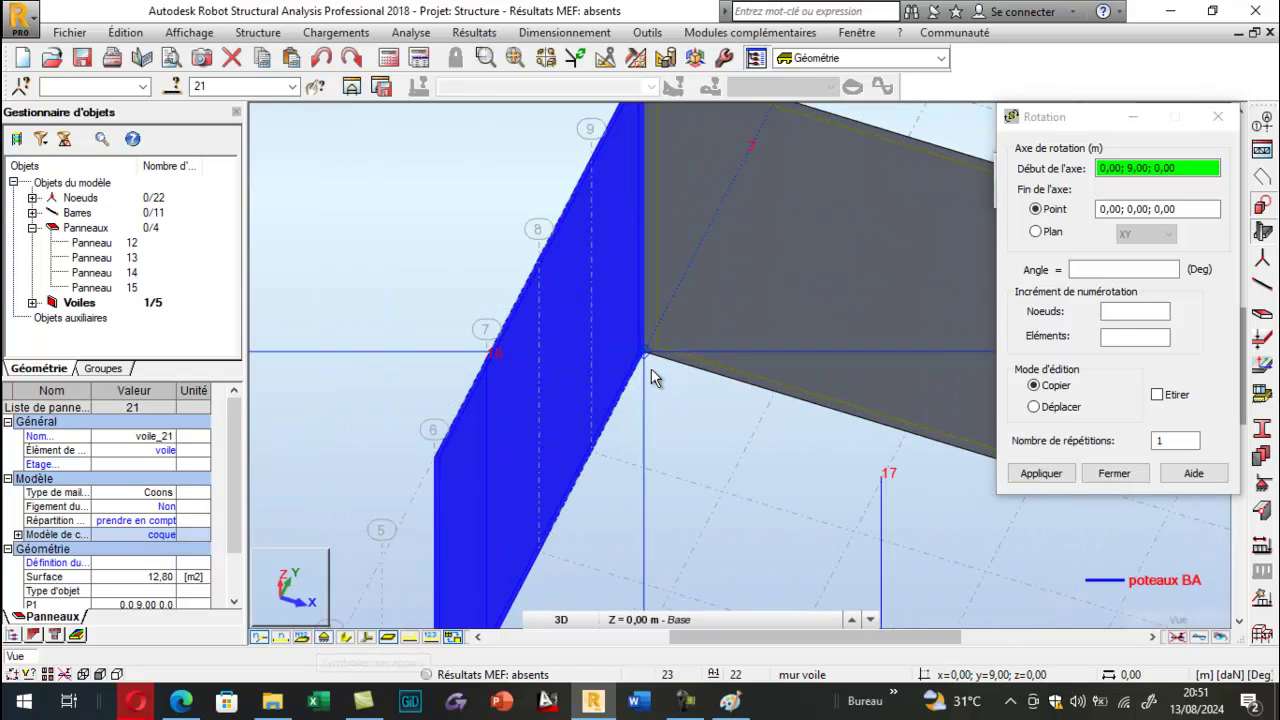
click(646, 359)
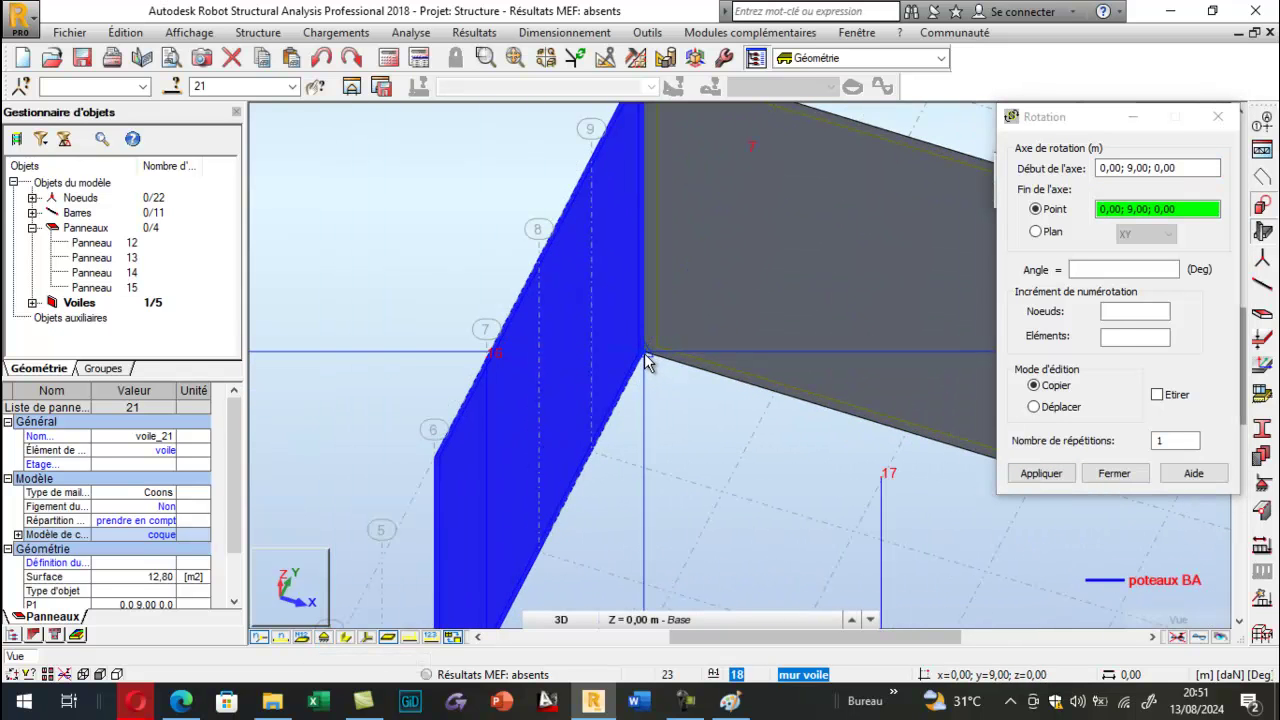
Try to rotate the selected wall 21 by 30° in move mode about the vertical axis ending at 0,00; 9,00; 3,20.
scroll(646, 359, down, 2)
click(646, 156)
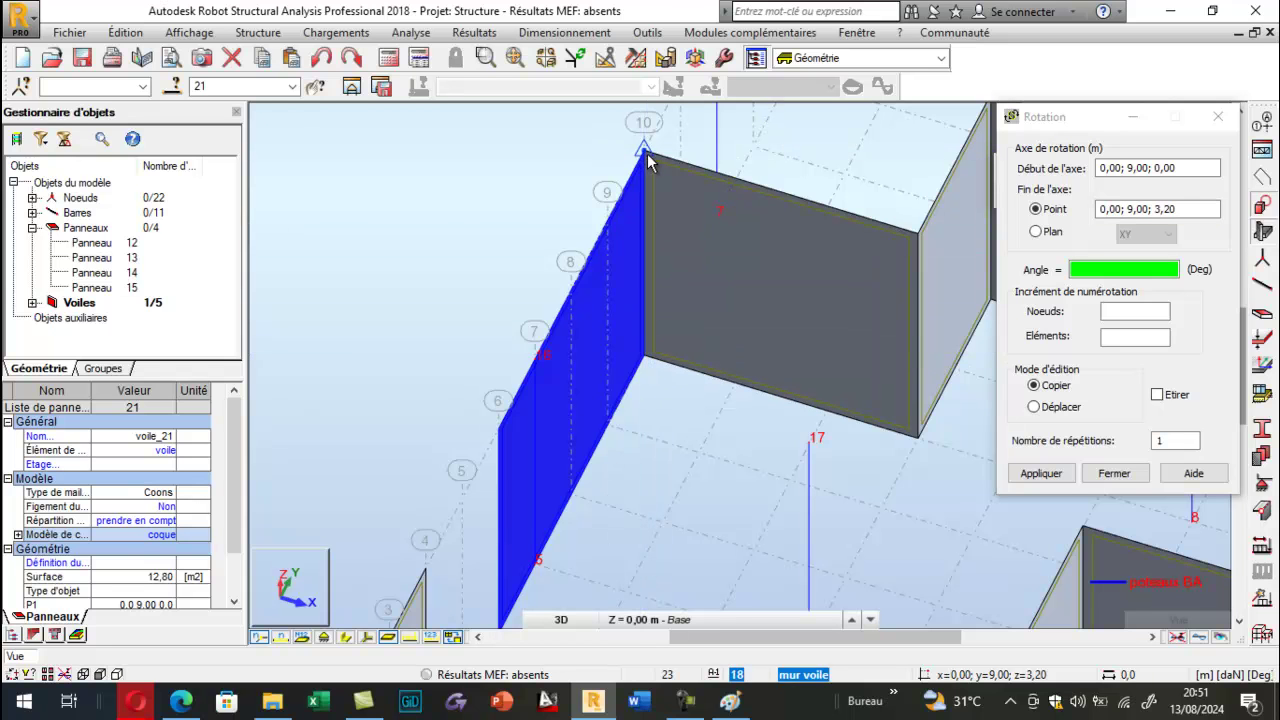
click(1090, 270)
text(30)
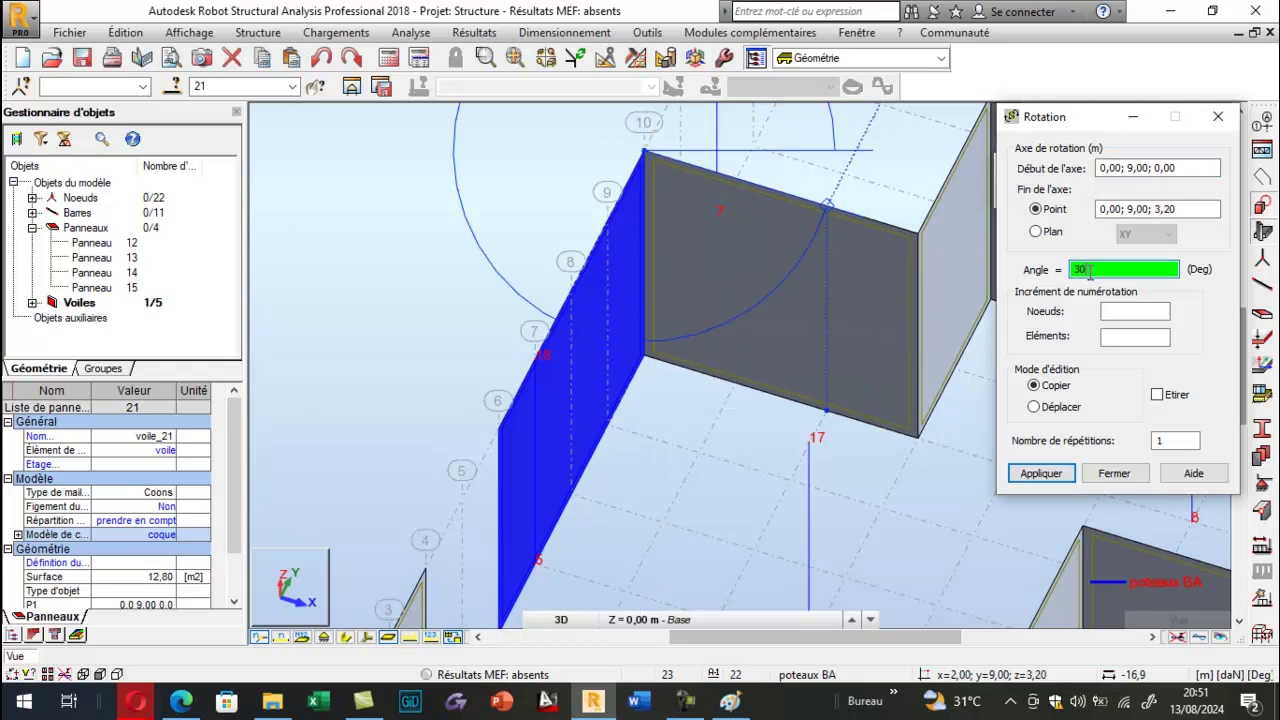
click(1060, 407)
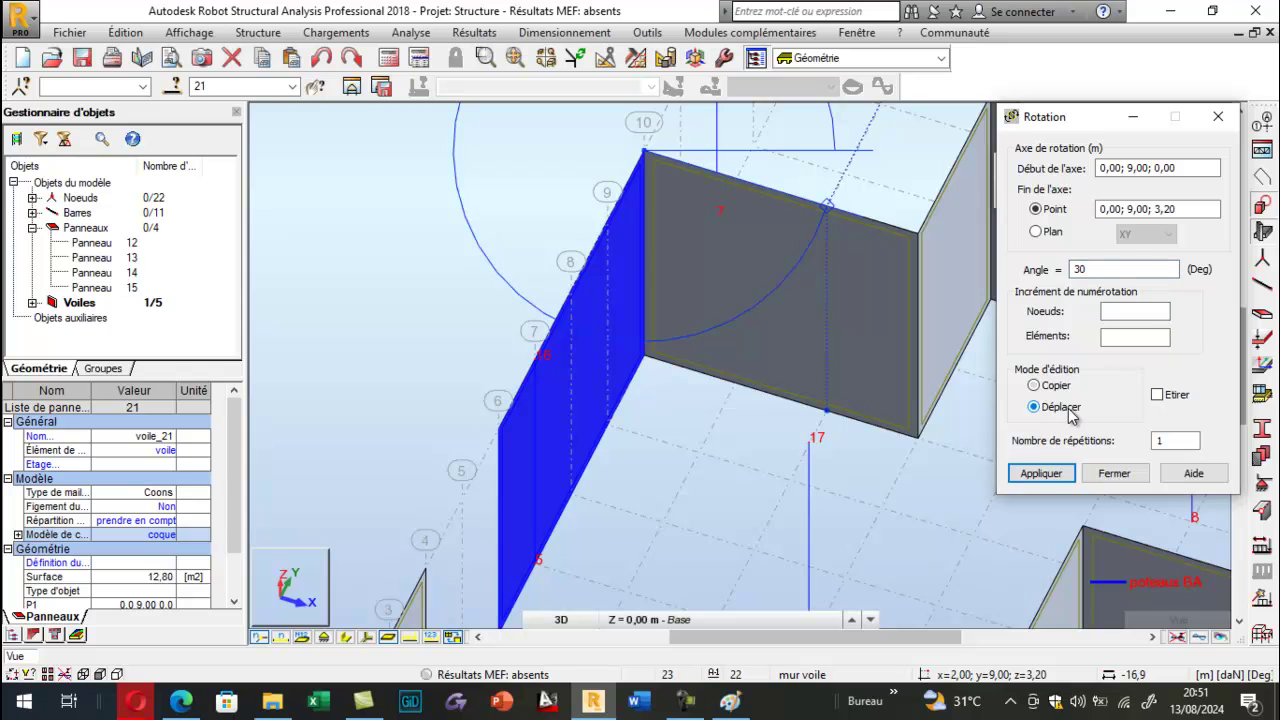
click(1044, 476)
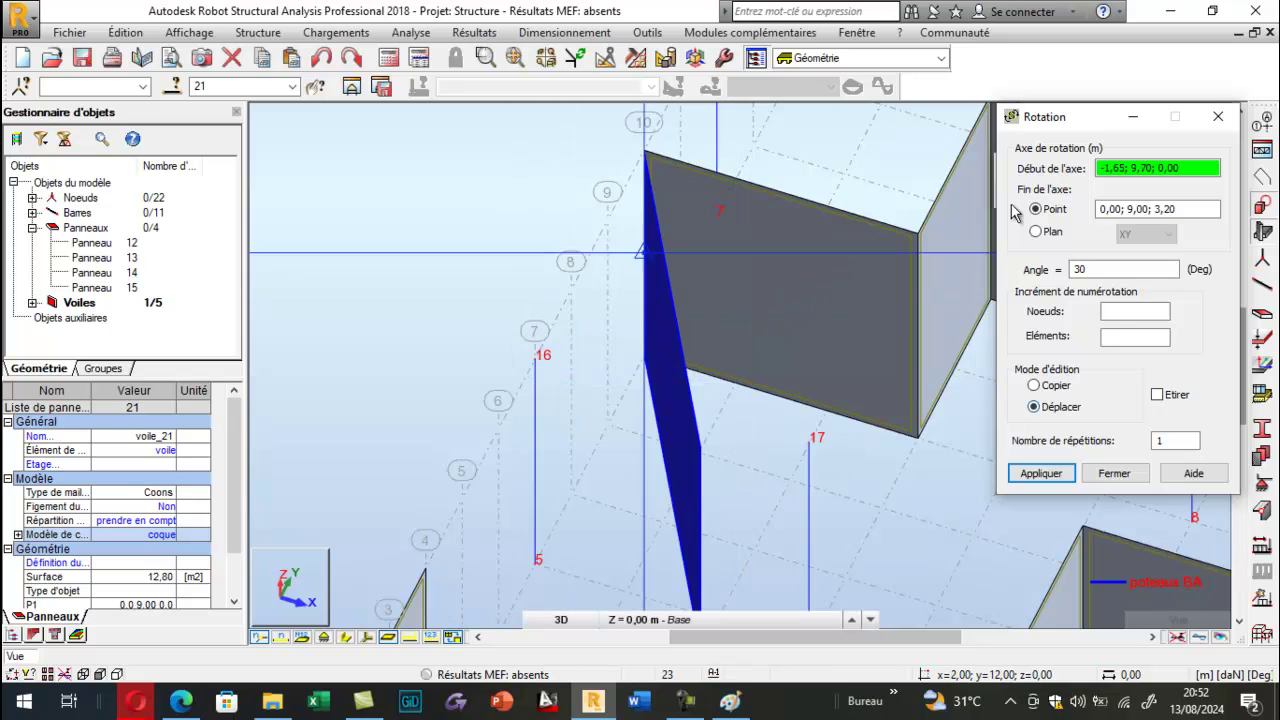
click(1218, 118)
key(ctrl+z)
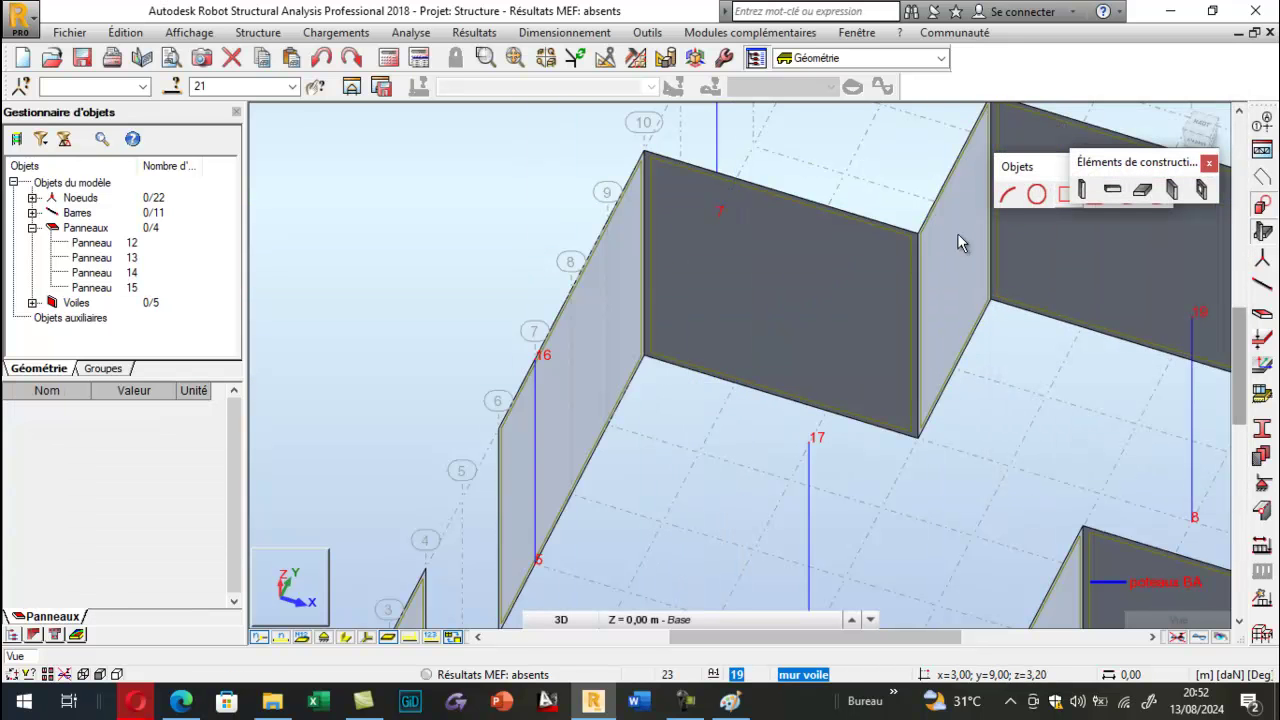
Rotate wall 21 by -30° in move mode about the vertical axis from 0,00; 9,00; 0,00 to 0,00; 9,00; 3,20.
click(617, 301)
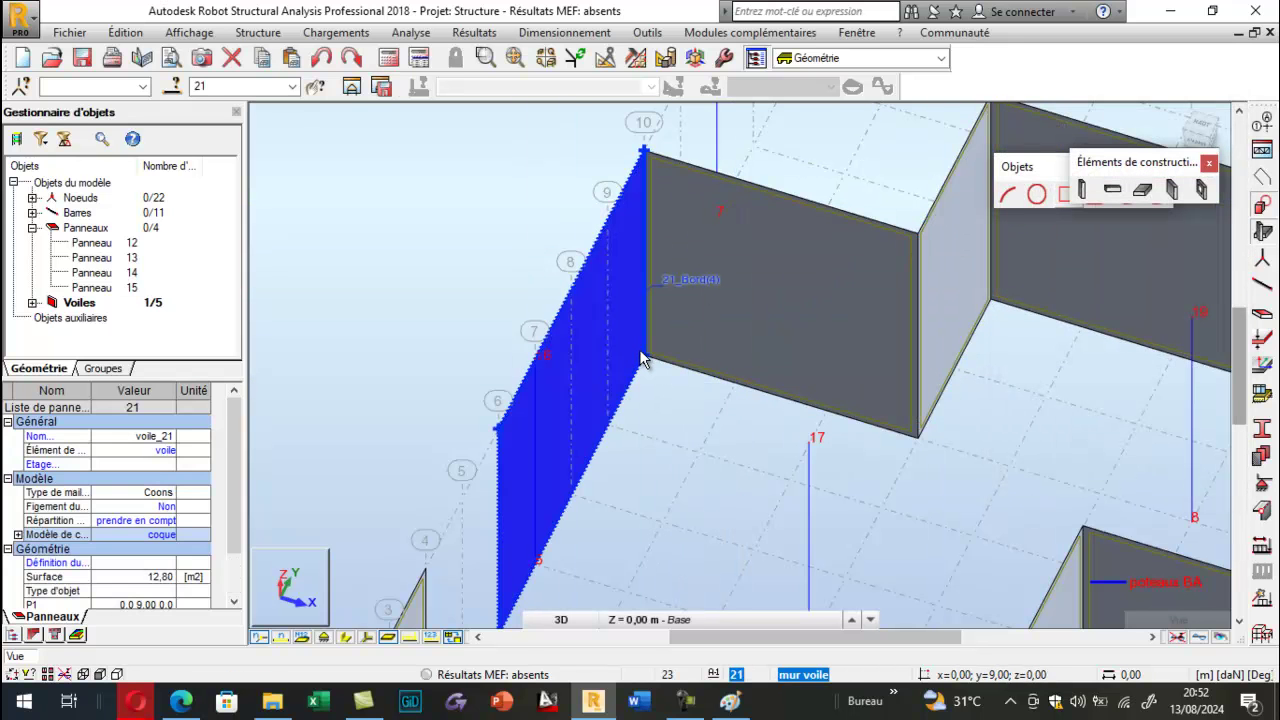
click(126, 32)
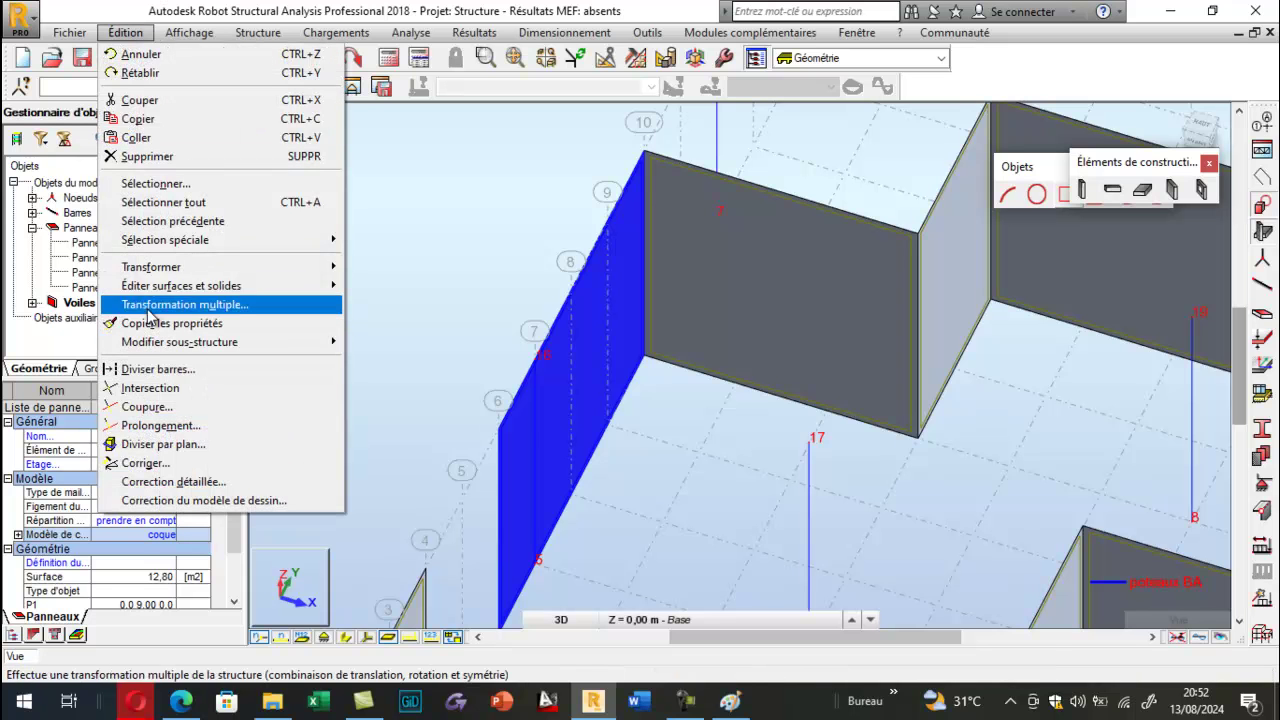
mouse_move(150, 270)
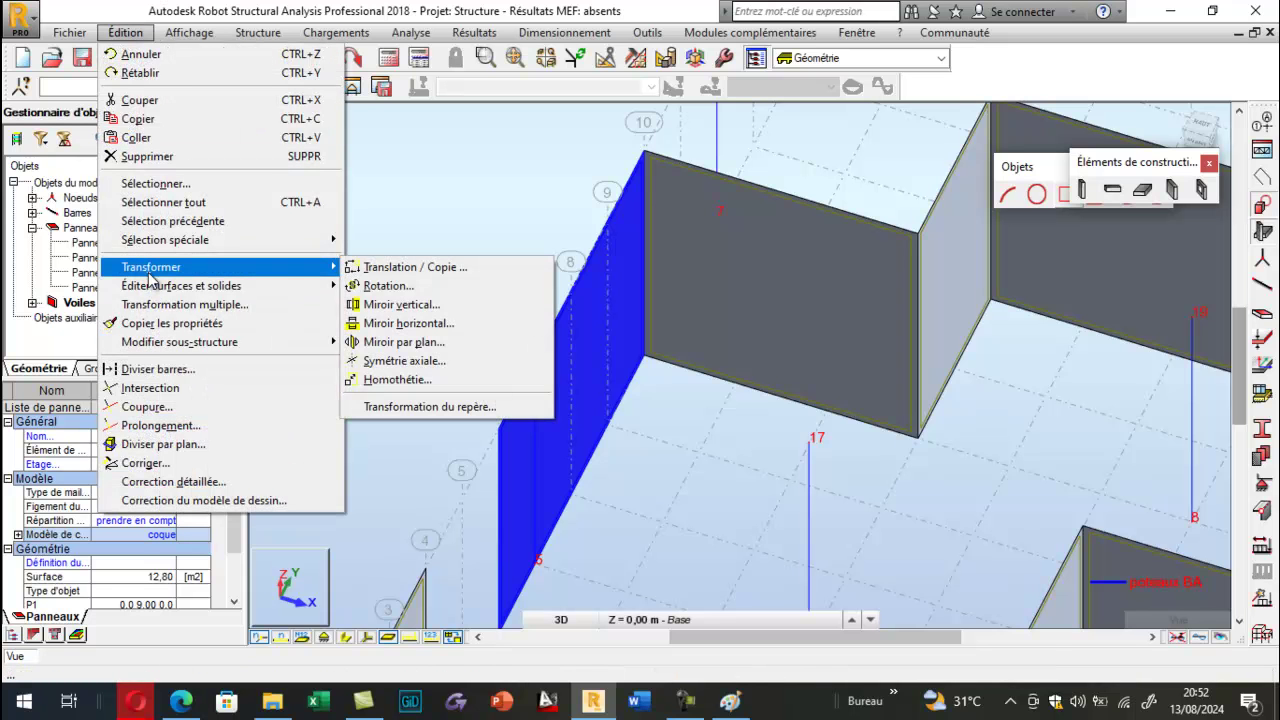
click(390, 288)
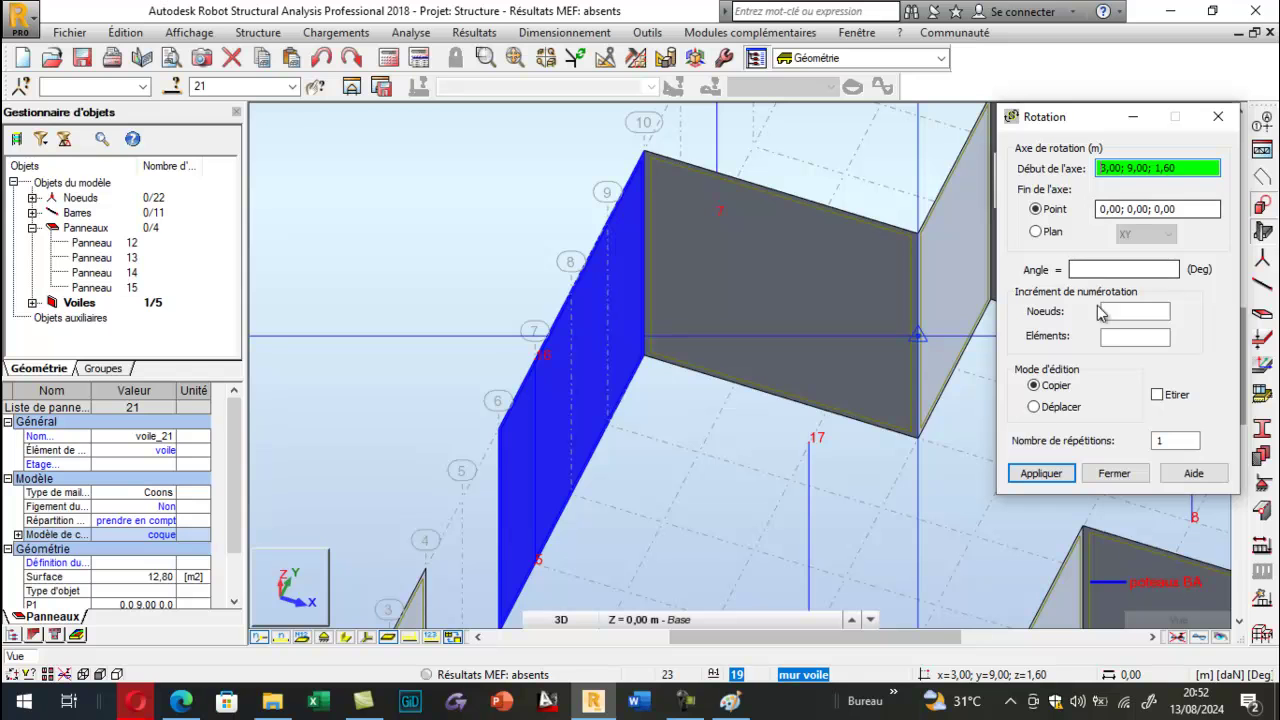
click(1034, 406)
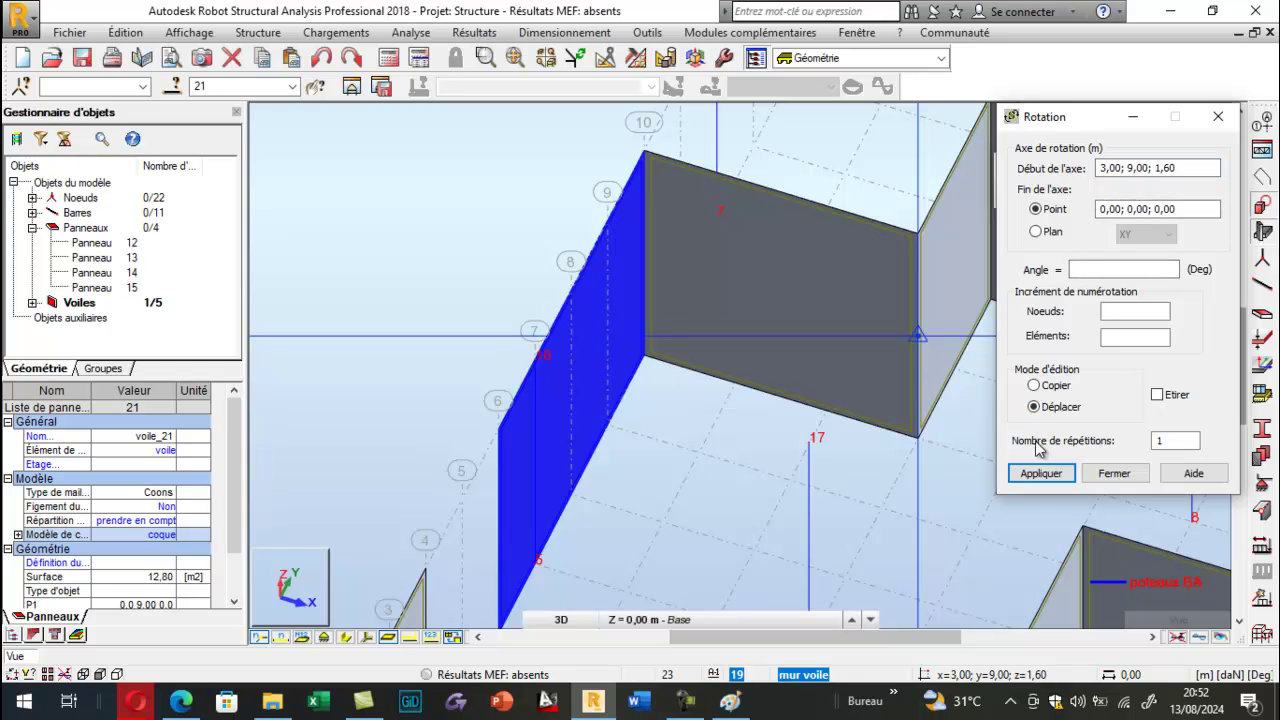
click(1110, 168)
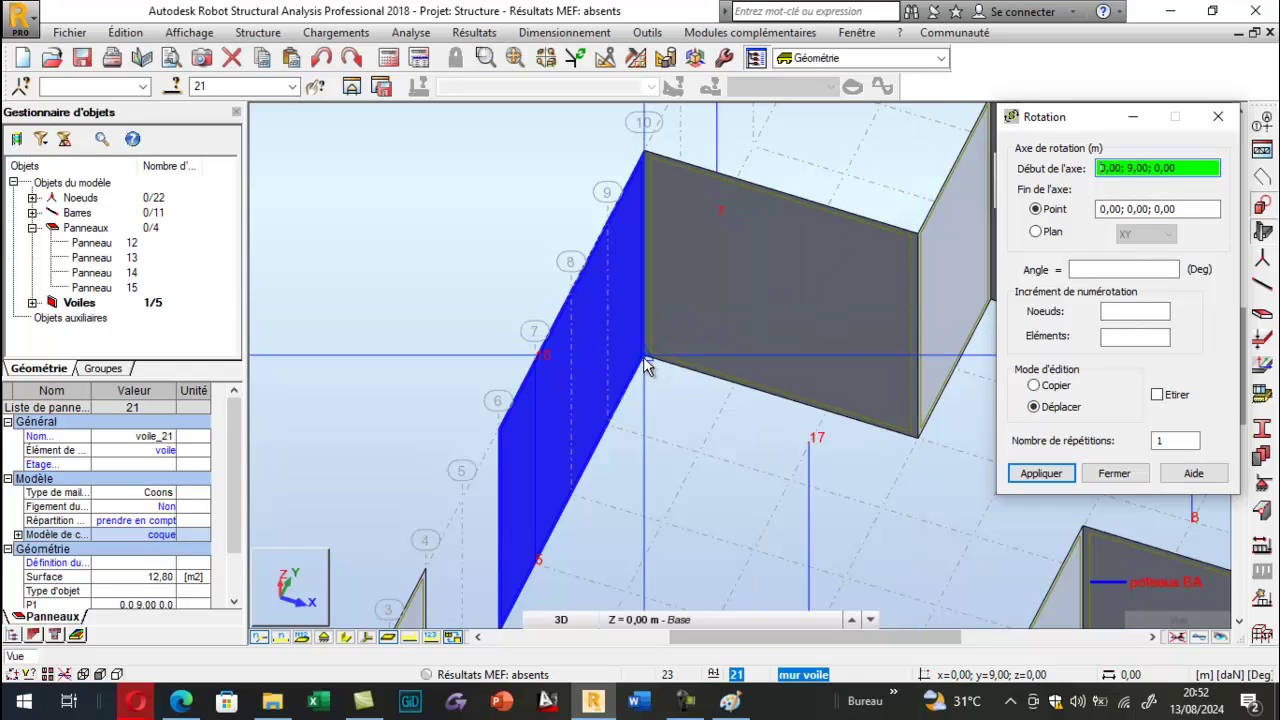
click(643, 359)
click(646, 155)
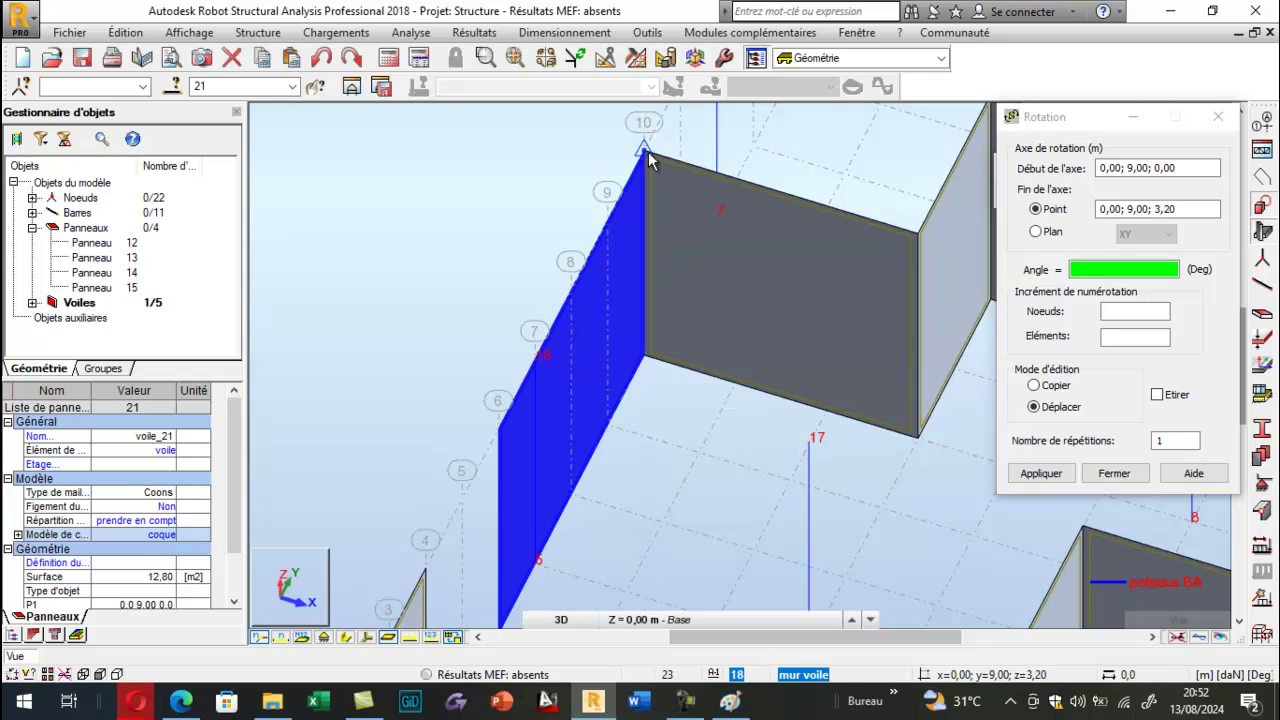
click(1113, 270)
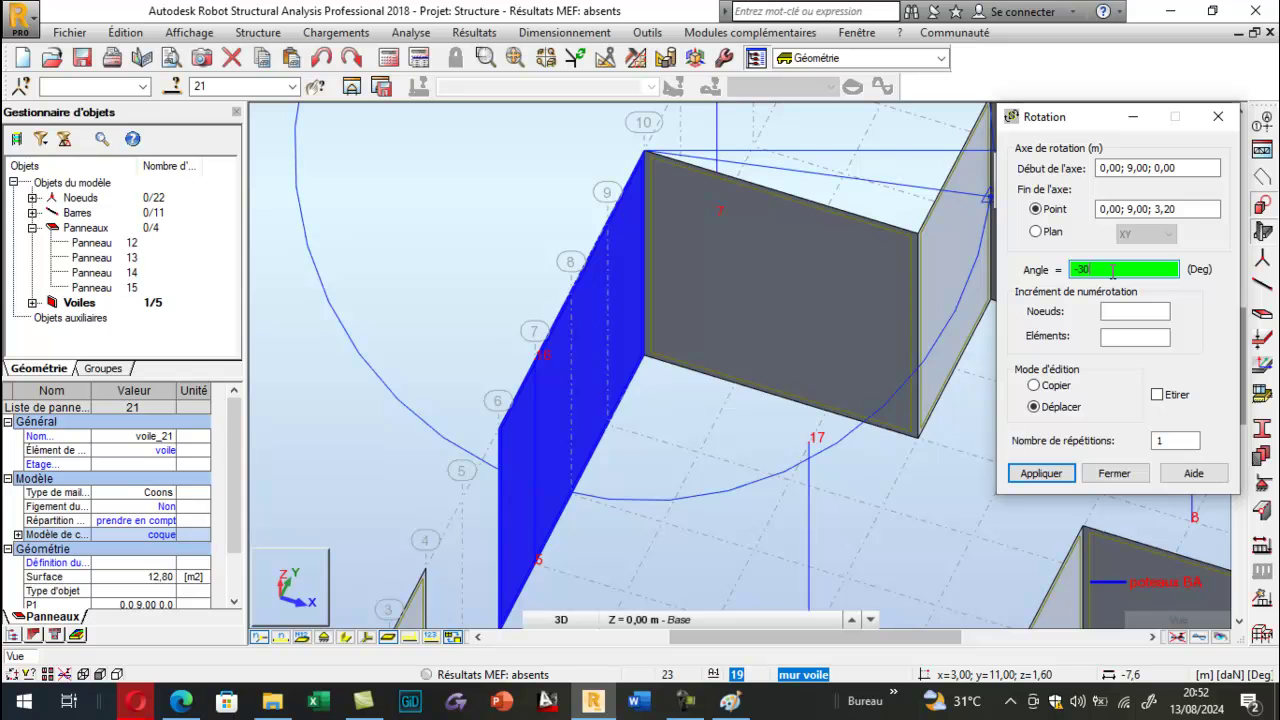
text(-30)
key(Return)
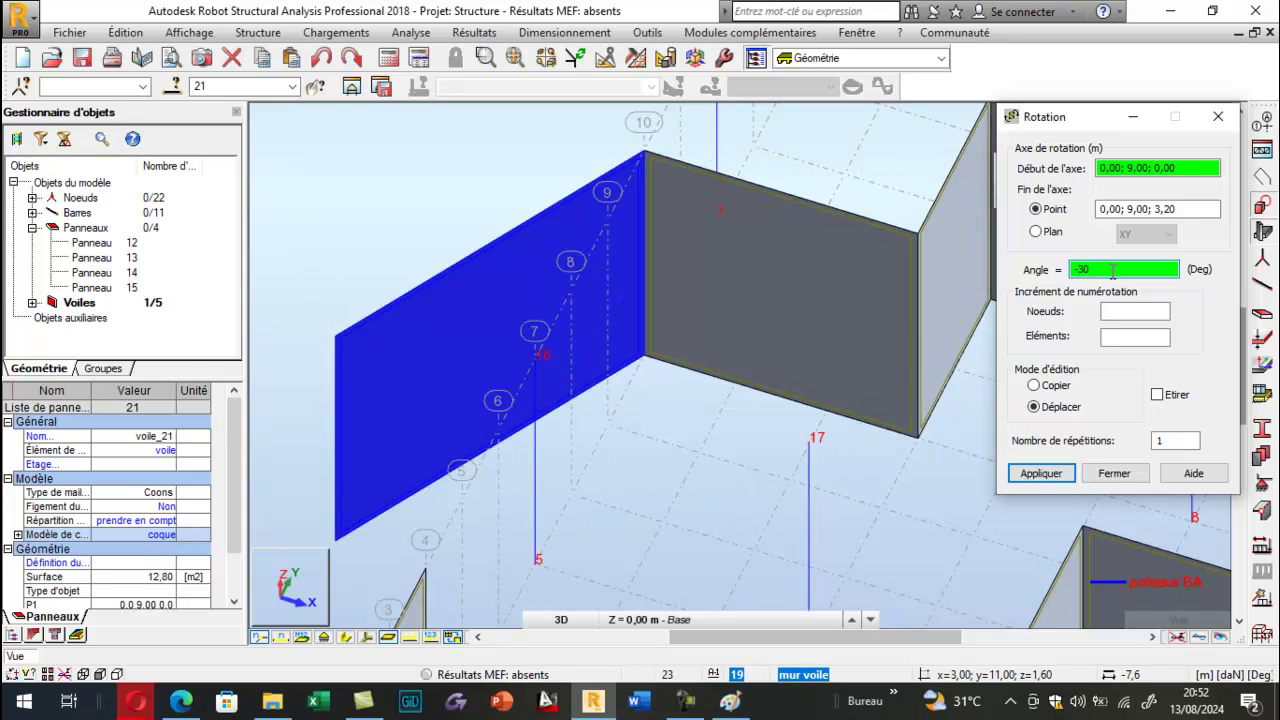
click(1218, 117)
Close the floating palette of construction elements and clear the wall selection.
scroll(820, 270, down, 1)
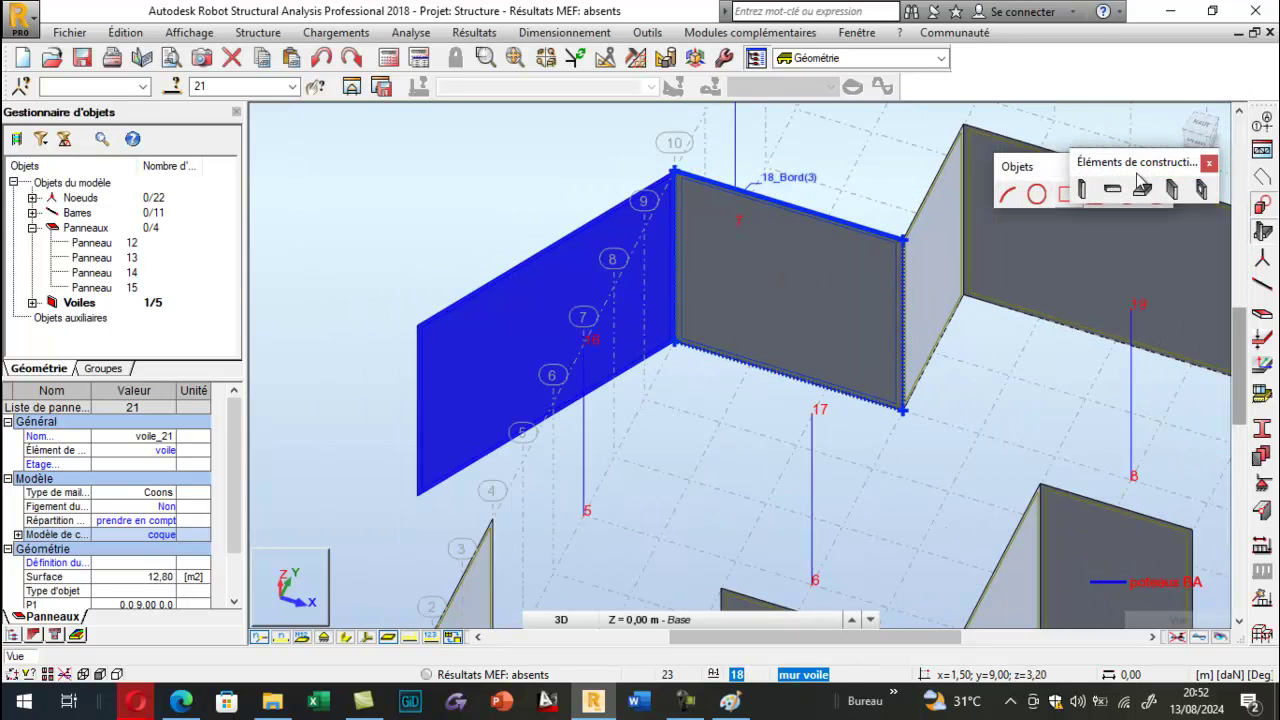
click(1210, 164)
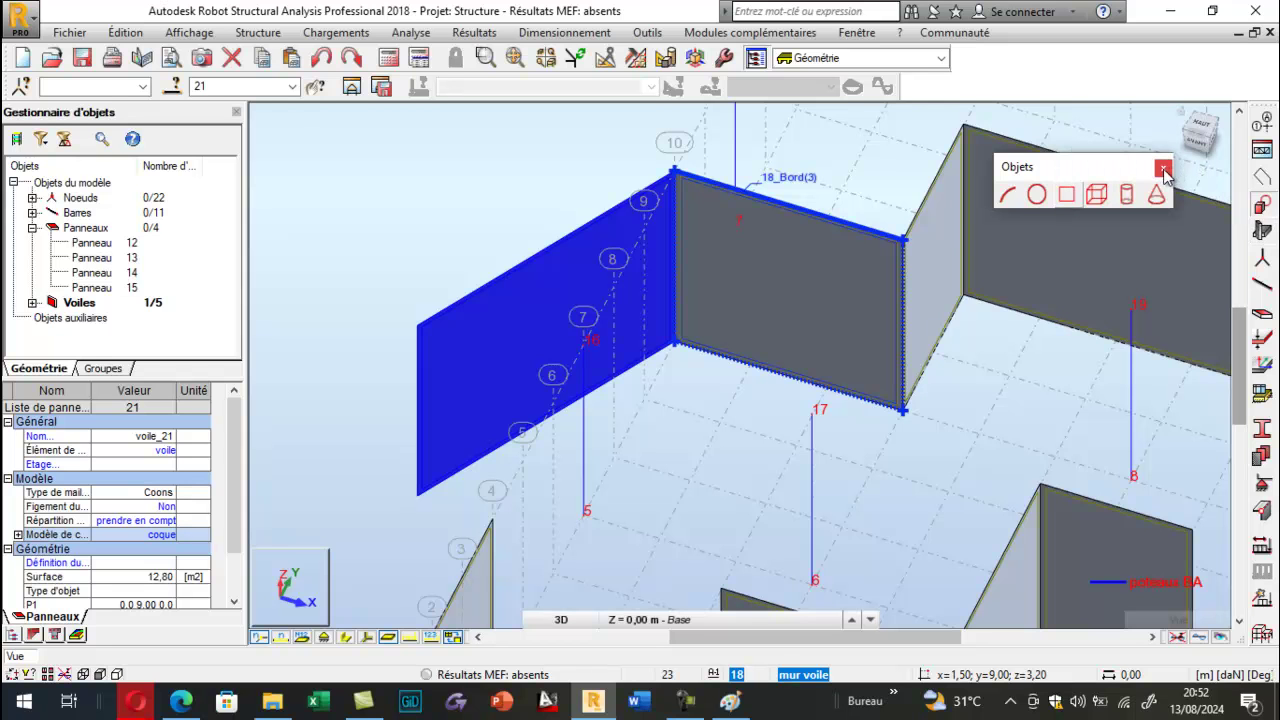
scroll(605, 300, down, 3)
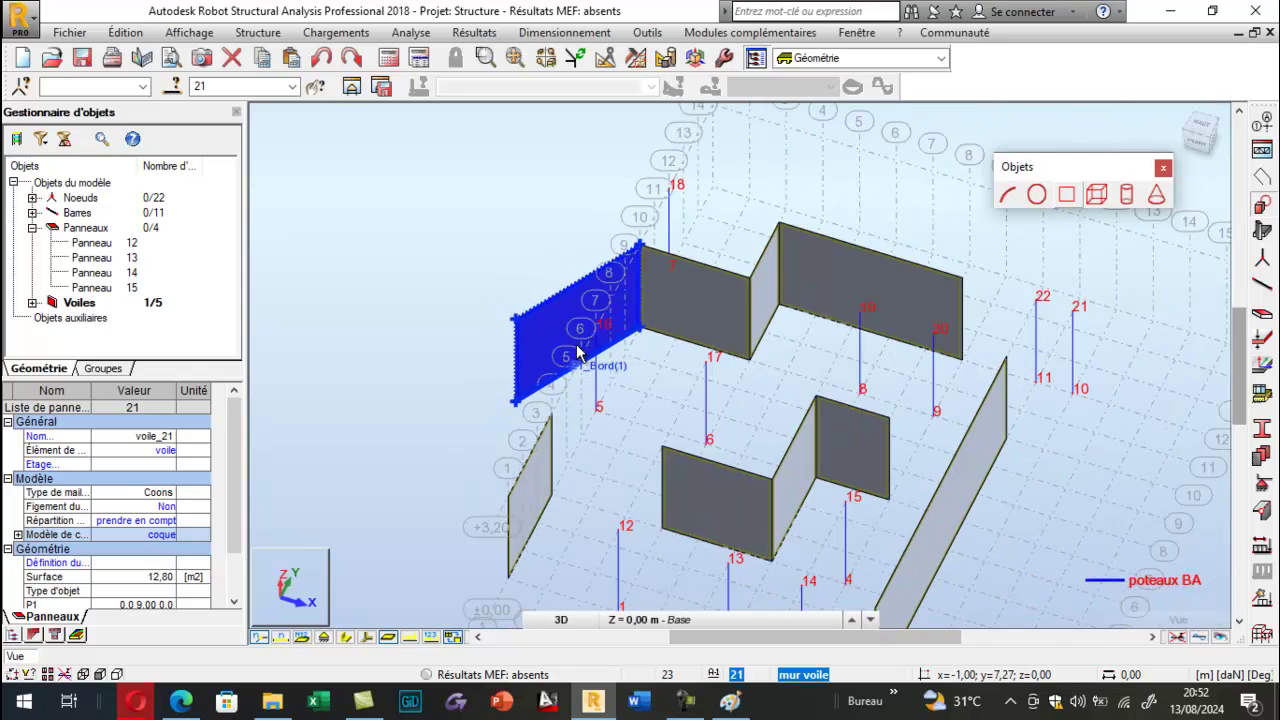
click(458, 370)
scroll(500, 365, up, 3)
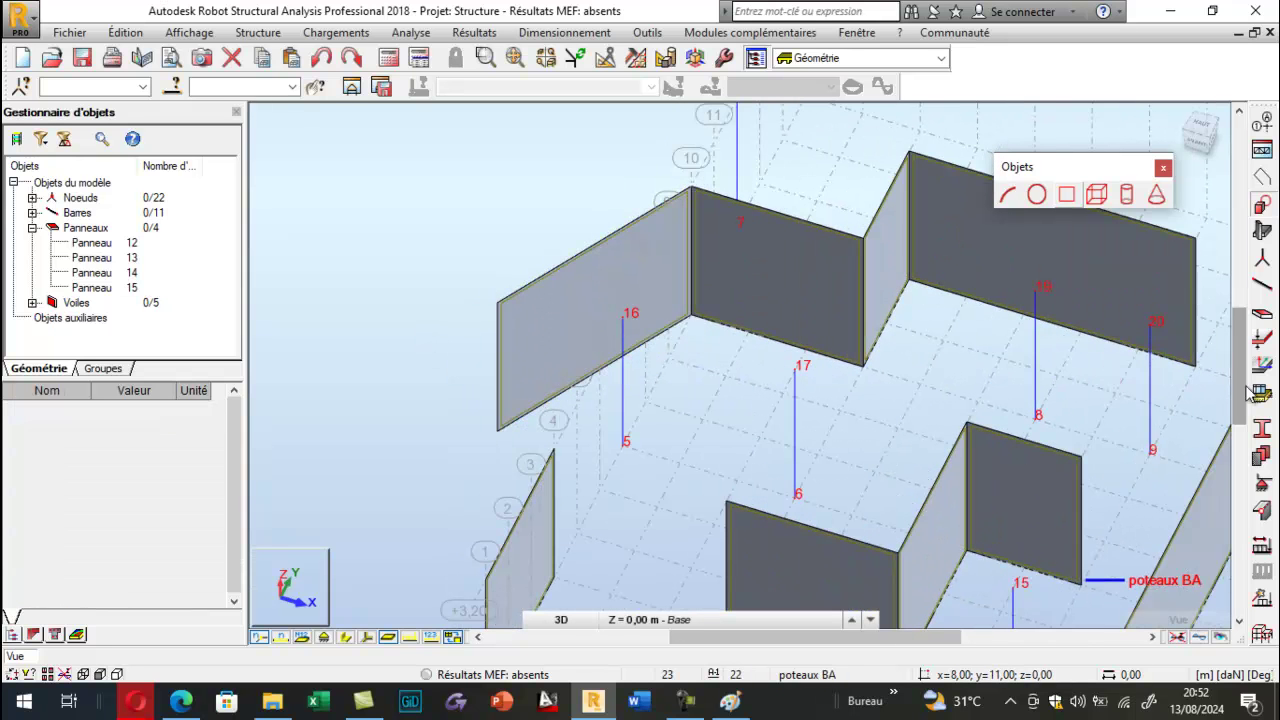
Assign a linear fixed support (Encastrement) to the bottom edge of the rotated wall 21.
click(1263, 486)
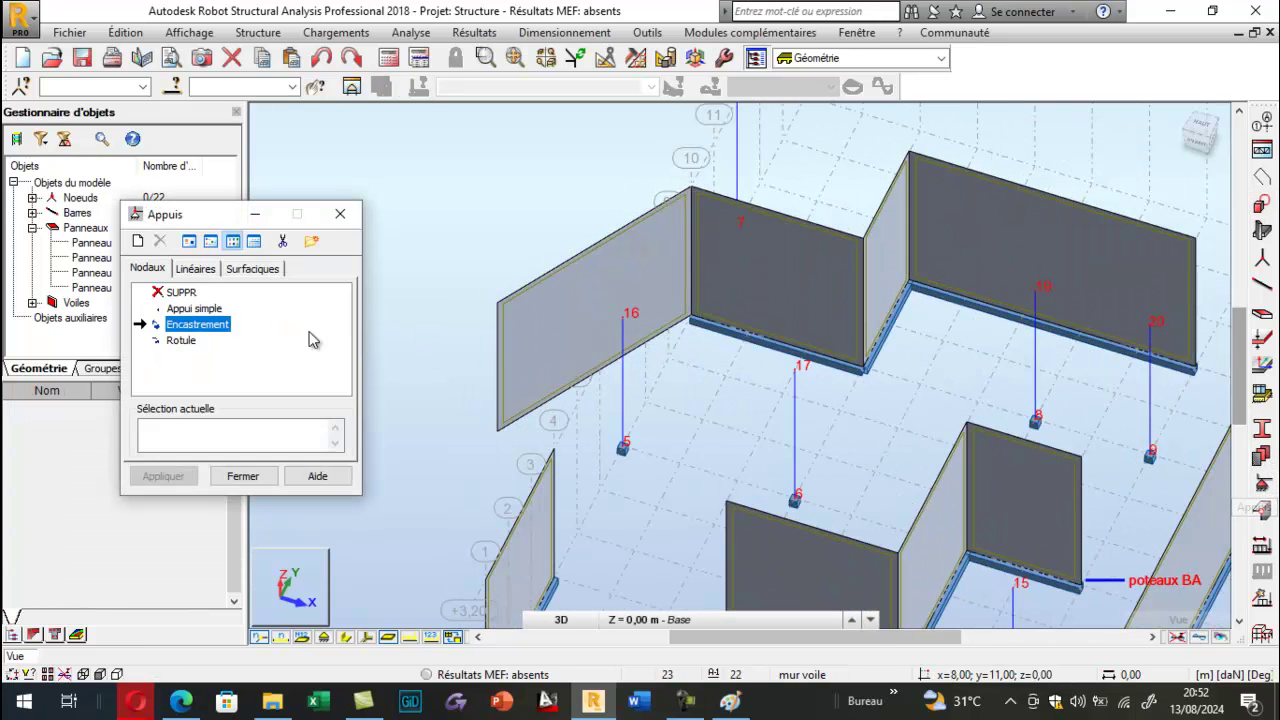
click(196, 269)
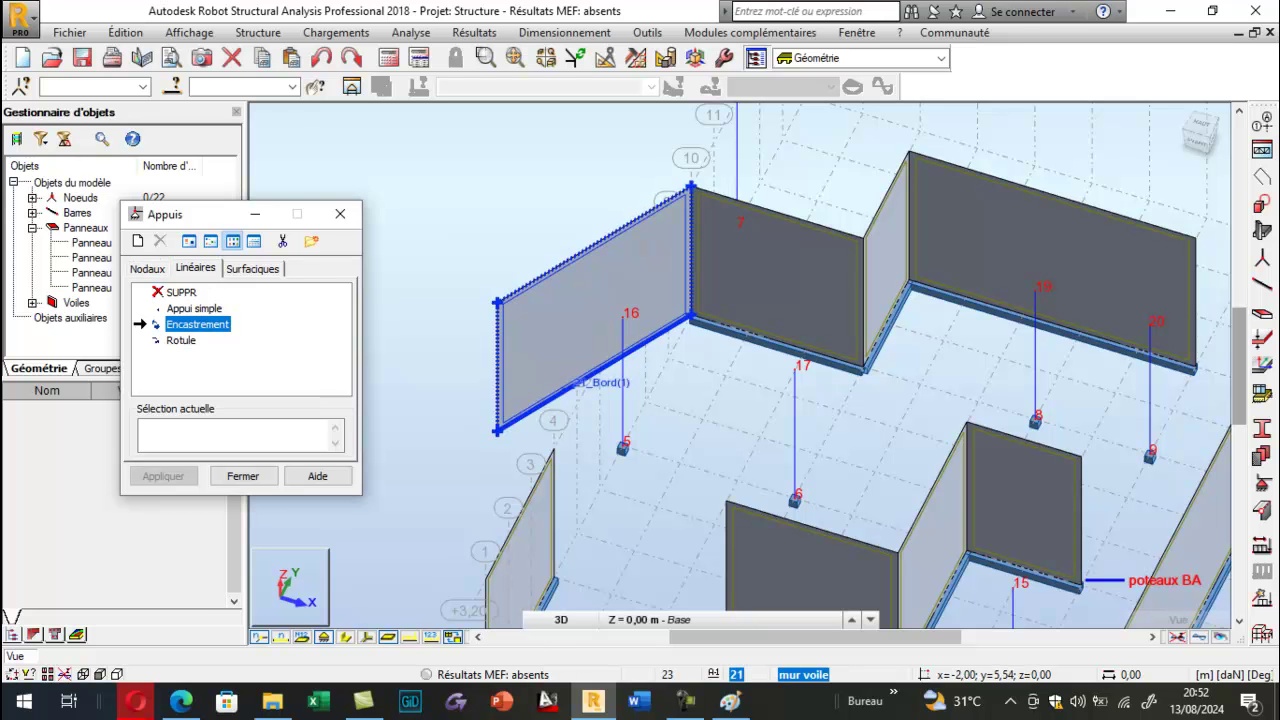
click(340, 214)
Display the support symbols and the bar section shapes in the 3D view to check the whole model.
scroll(352, 258, down, 5)
right_click(350, 261)
click(330, 286)
drag(366, 314, 416, 368)
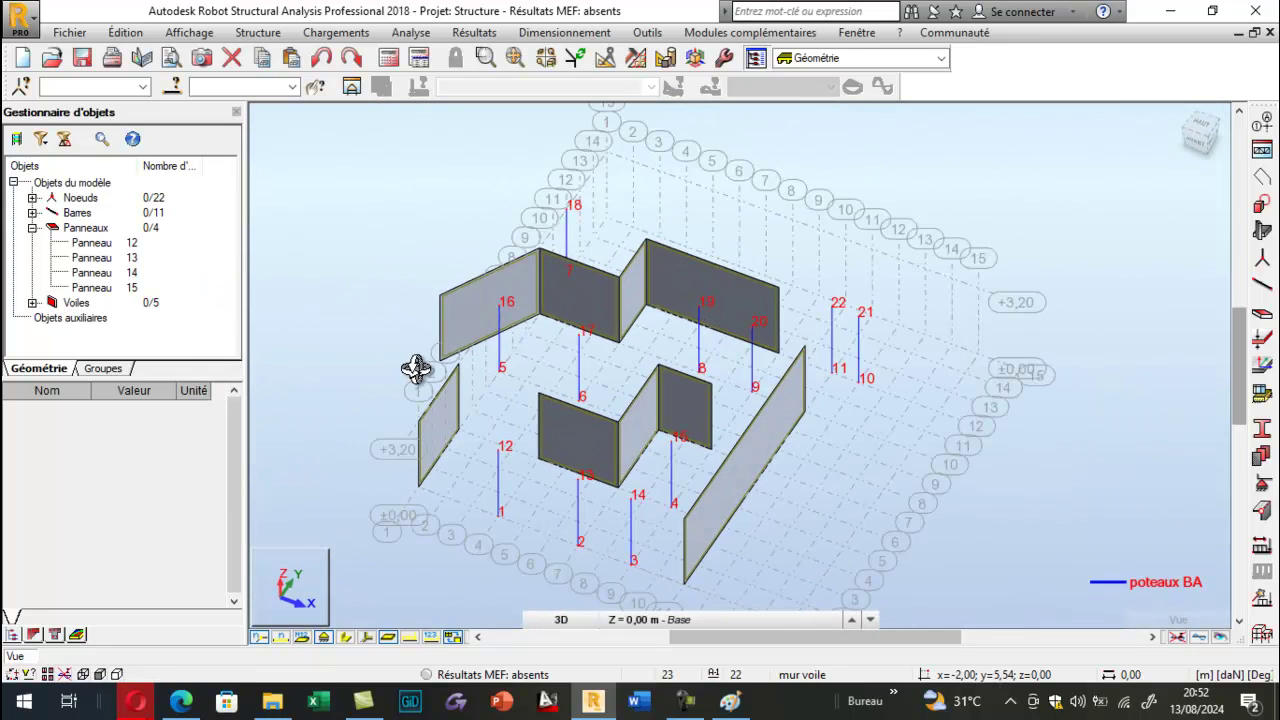
key(Escape)
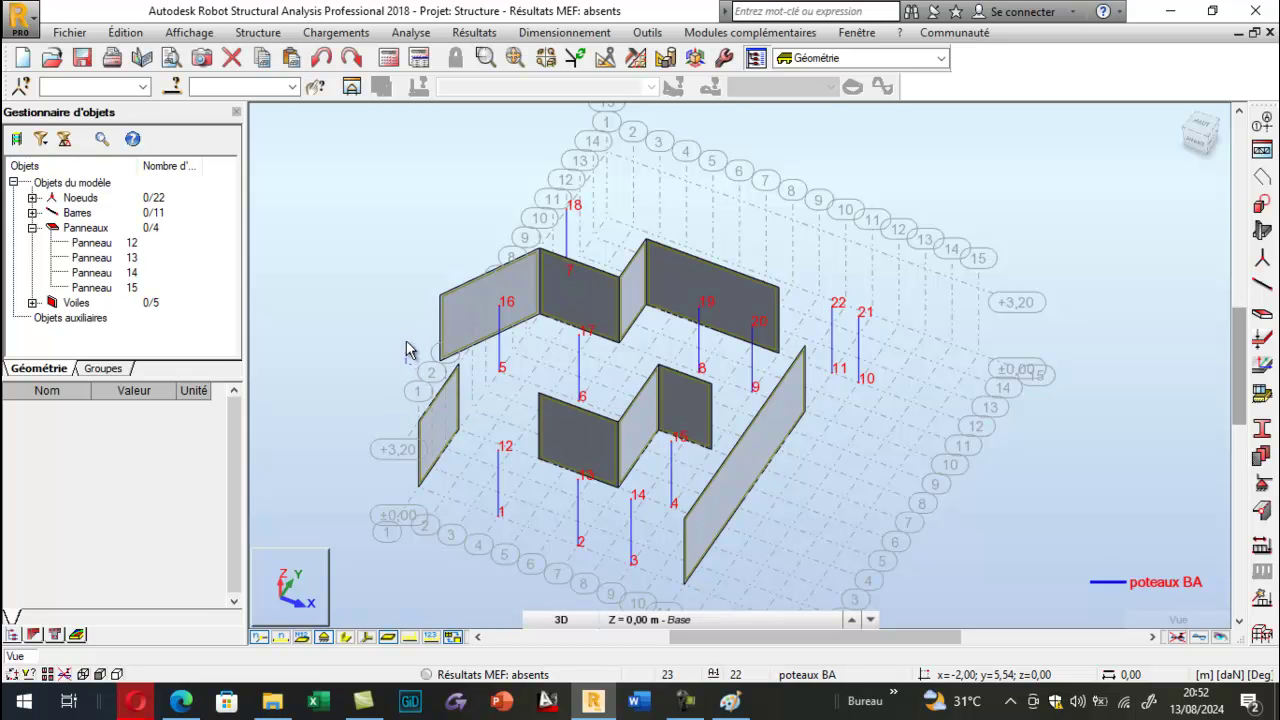
click(326, 637)
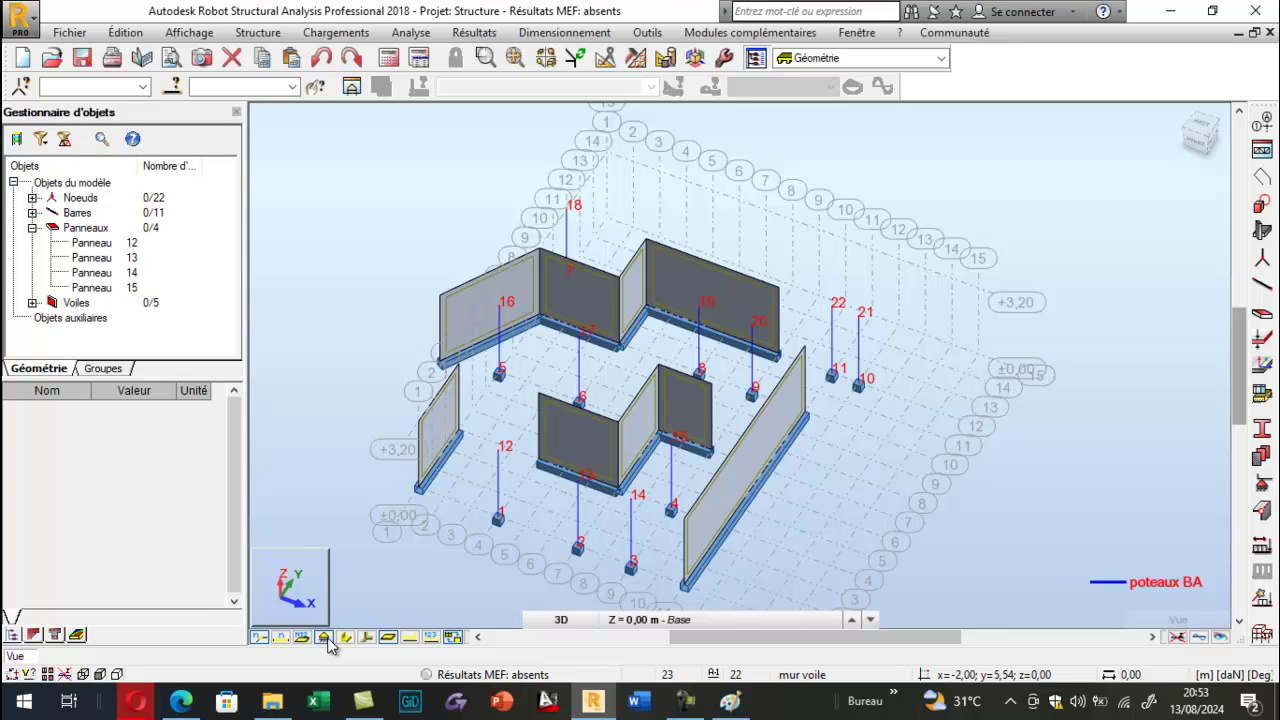
click(345, 637)
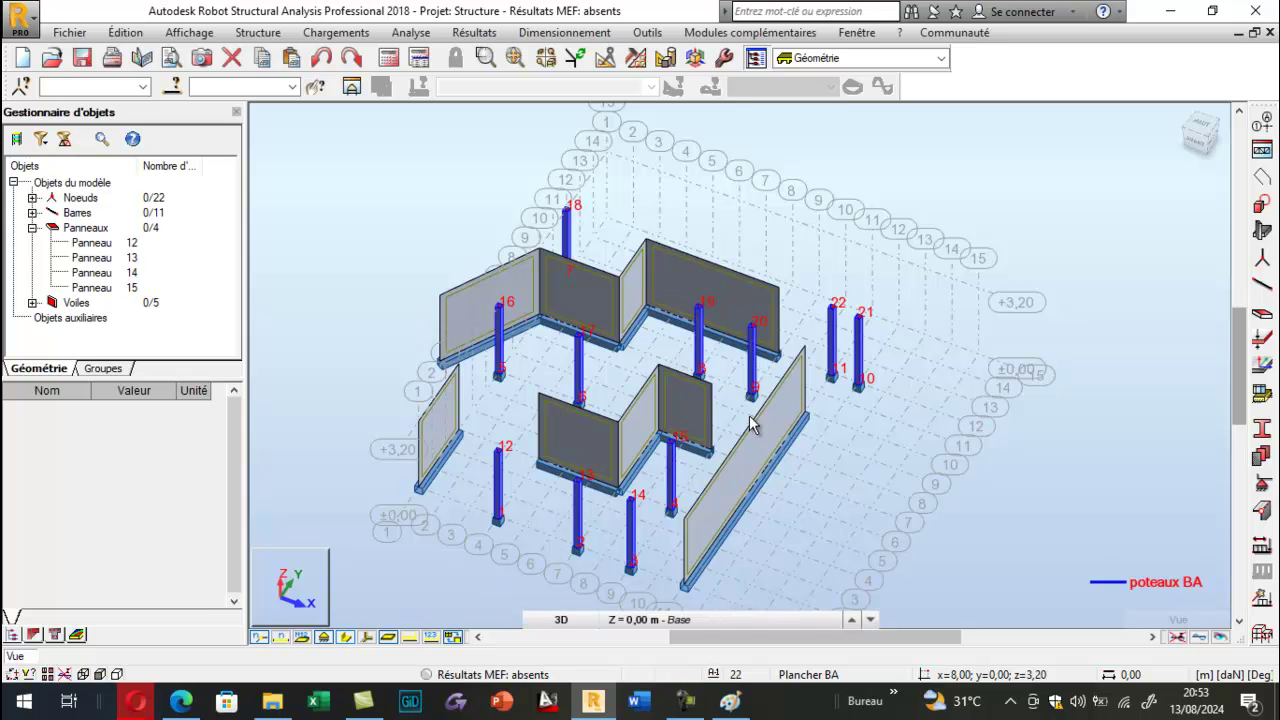
scroll(565, 212, up, 3)
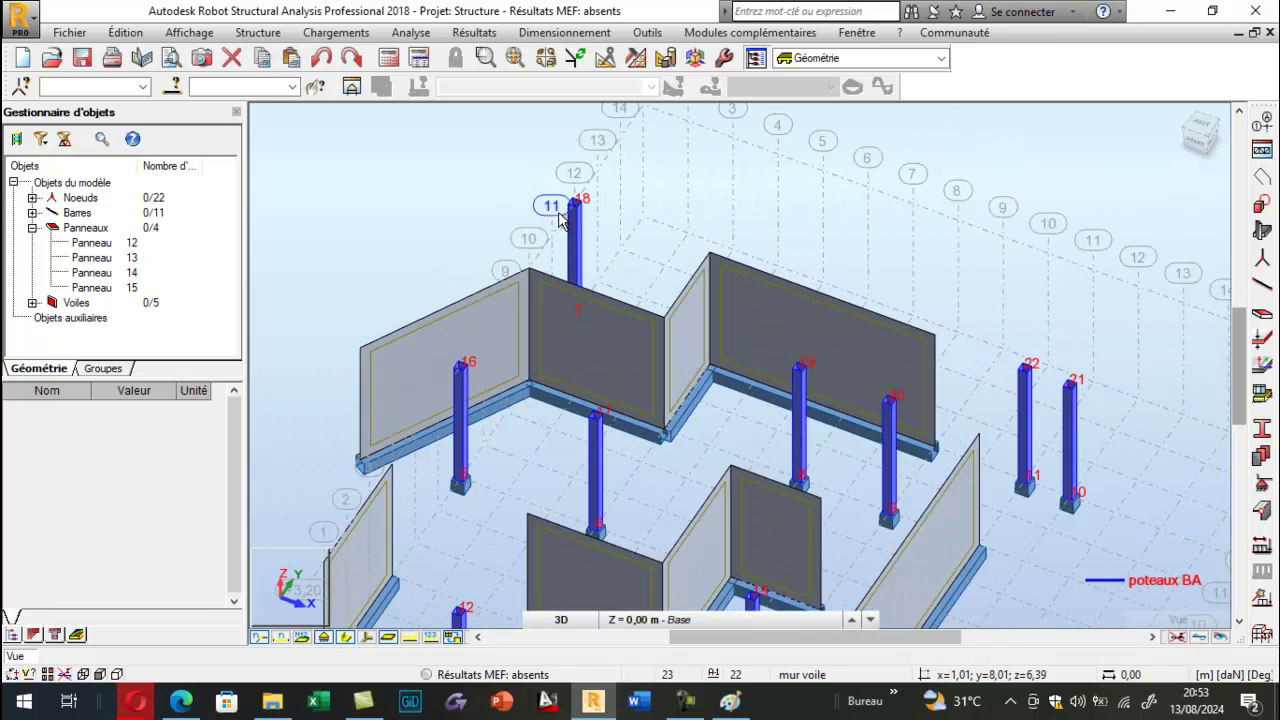
scroll(565, 212, down, 2)
right_click(322, 205)
click(318, 280)
drag(391, 296, 408, 267)
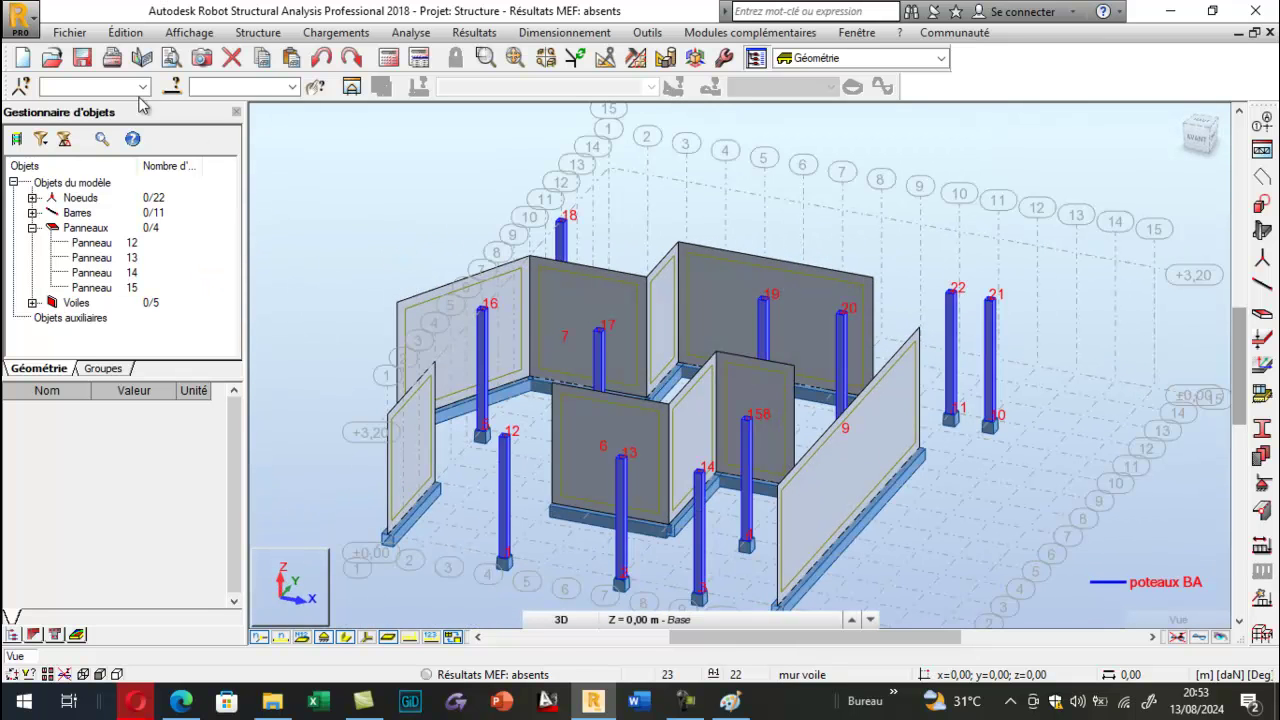
Save the project in the Téléchargements folder as "batiment formation RSA ouvrage en béton armé".
click(82, 57)
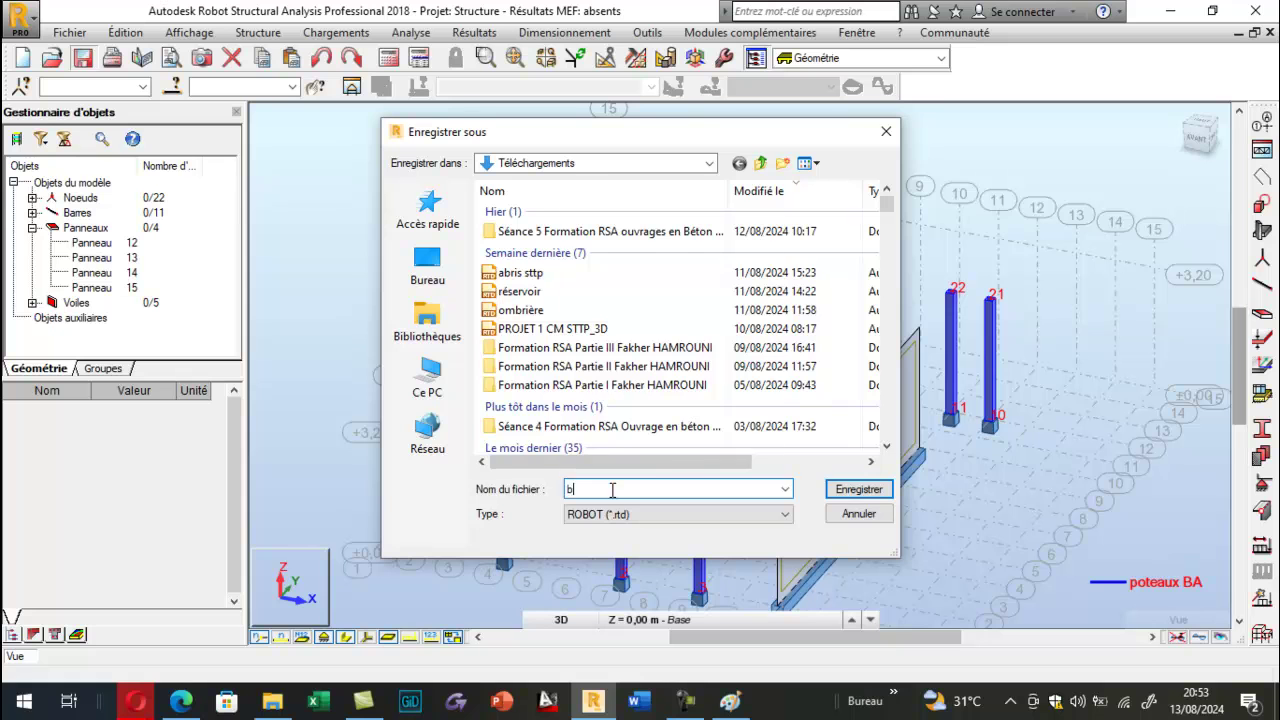
text(batiment)
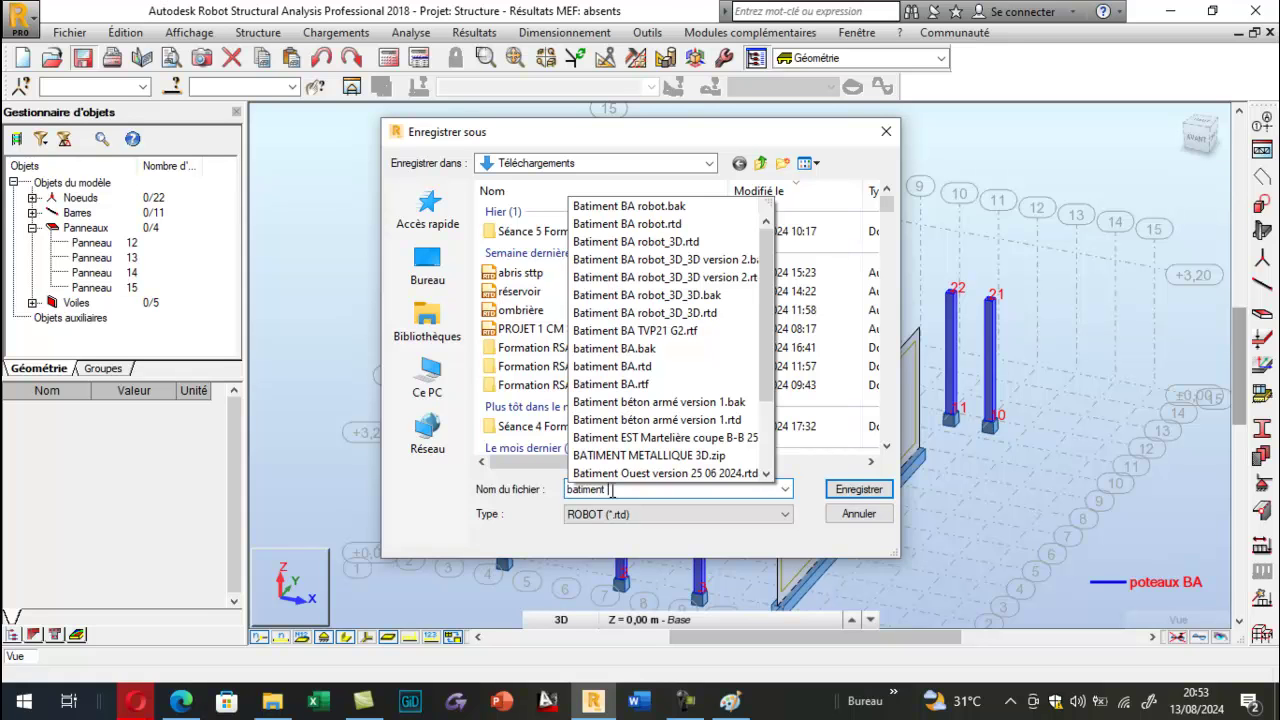
text(formation RSA ouvrage en)
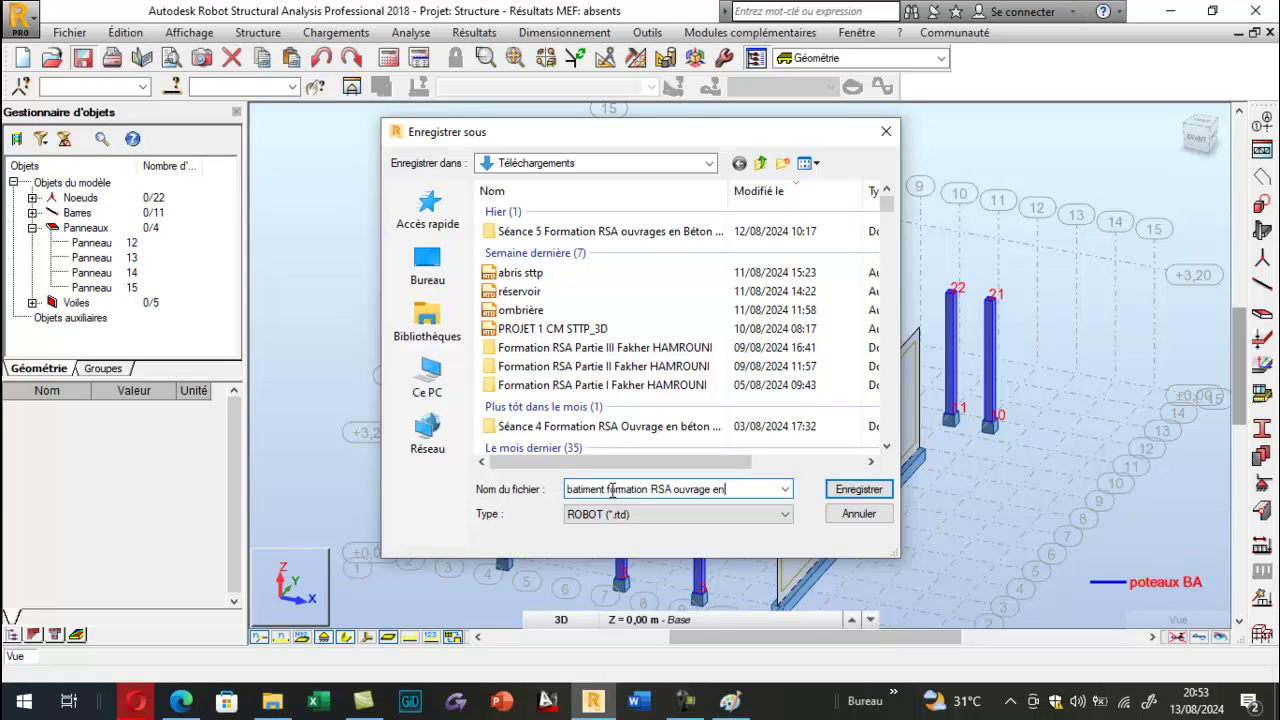
text(rmé)
click(857, 489)
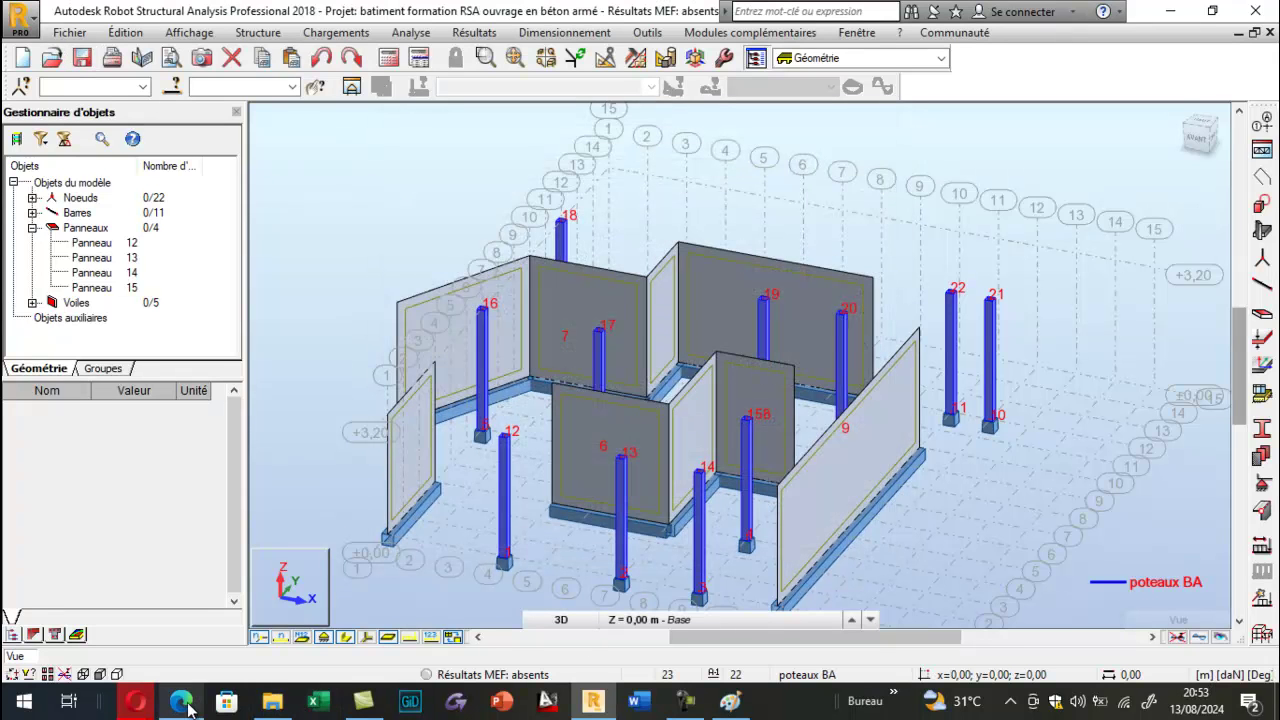
Switch to the FORMATION_ARCHE PDF in Edge, examine the beam and wall plan on page 81, and return to Robot Structural Analysis.
mouse_move(181, 702)
click(170, 610)
scroll(636, 428, down, 15)
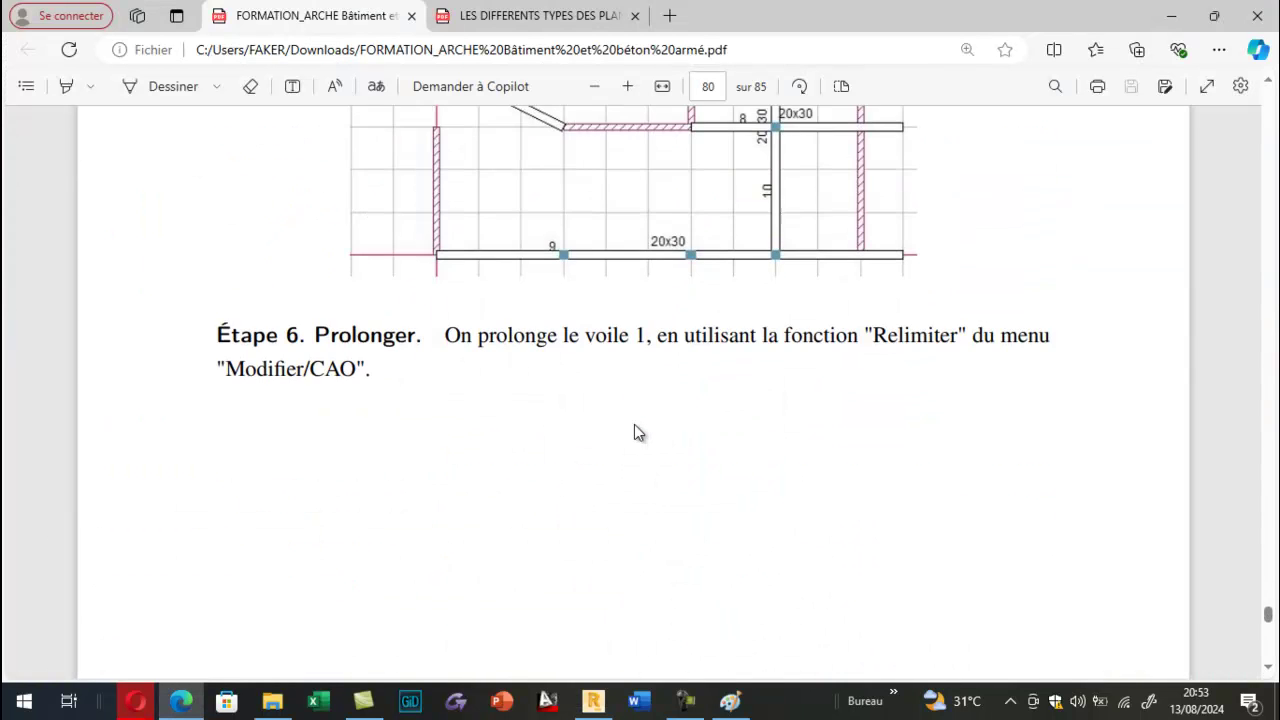
scroll(634, 424, up, 4)
scroll(634, 424, down, 9)
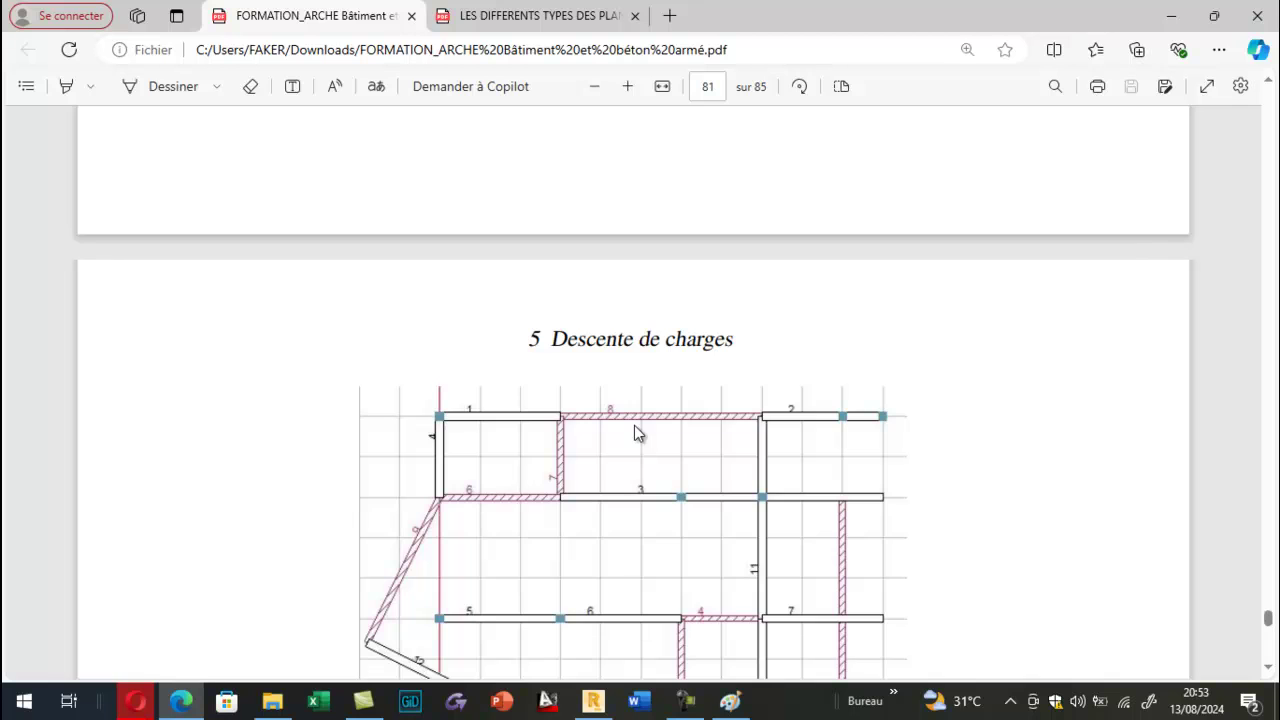
scroll(634, 432, down, 2)
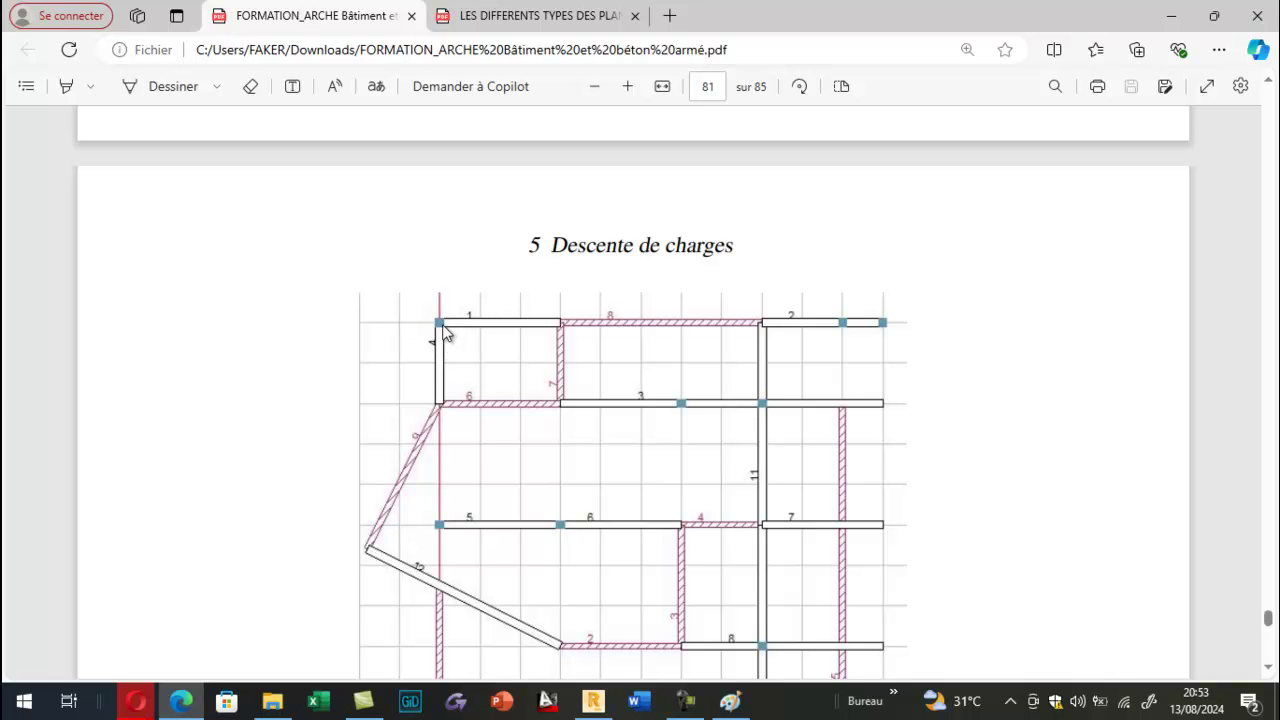
click(593, 700)
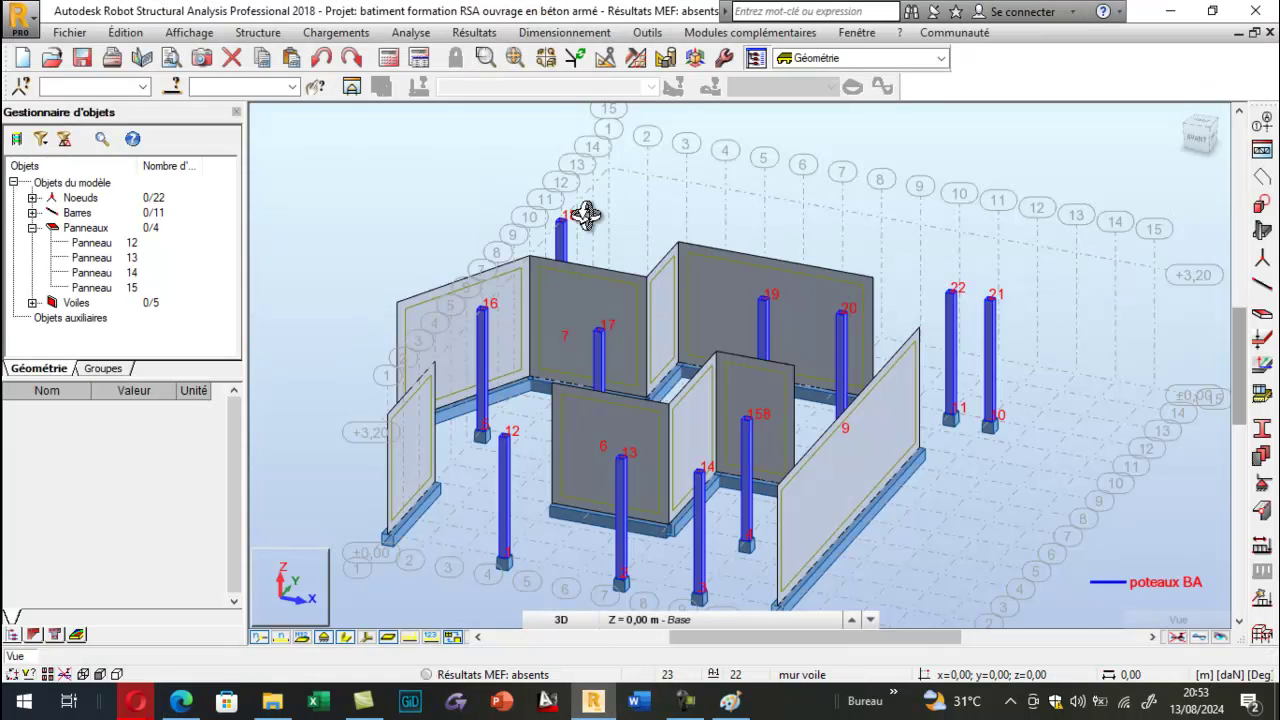
scroll(683, 237, up, 3)
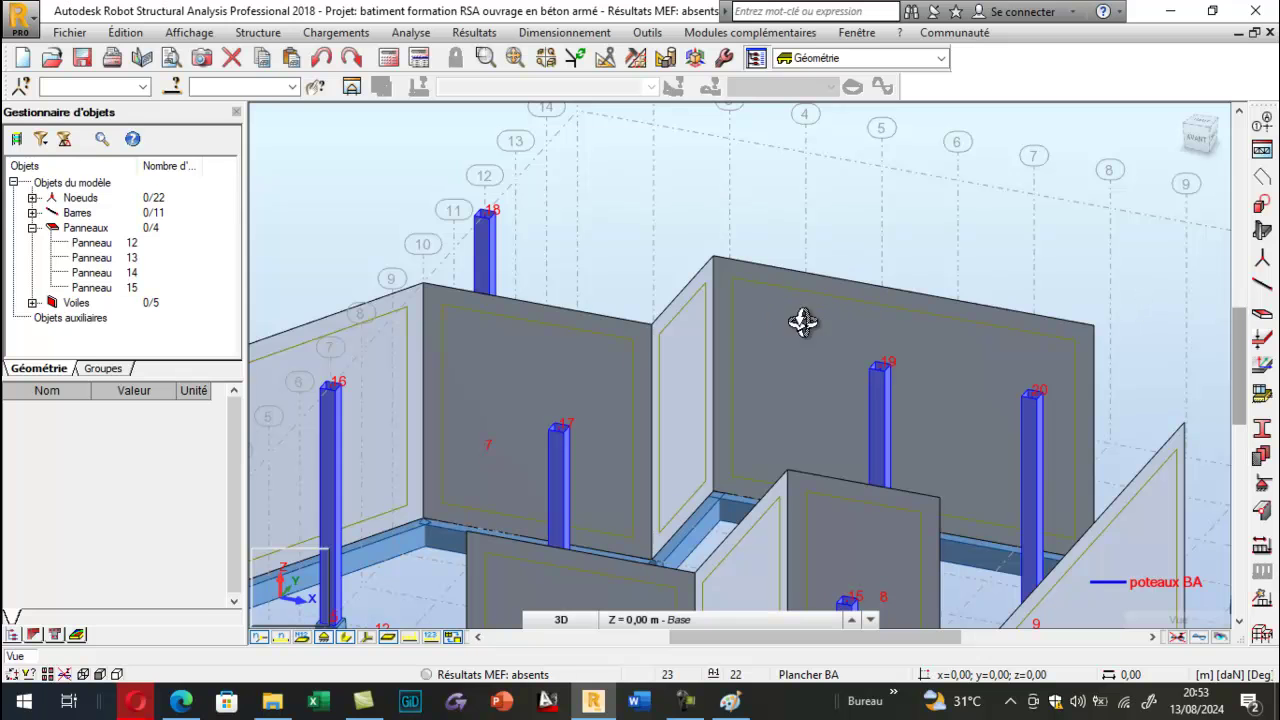
Open the bar definition, examine the 20x30 beam plan on page 80 of the FORMATION_ARCHE PDF in Edge, and return to Robot Structural Analysis.
click(1262, 285)
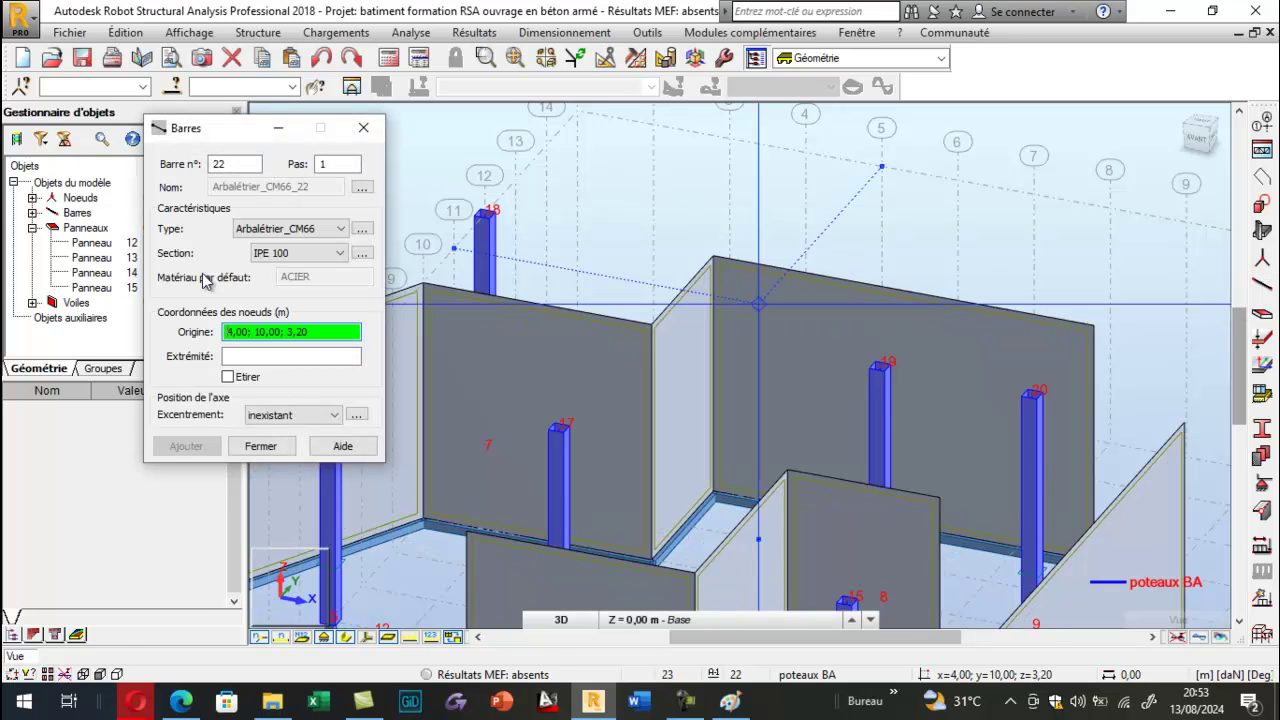
click(186, 702)
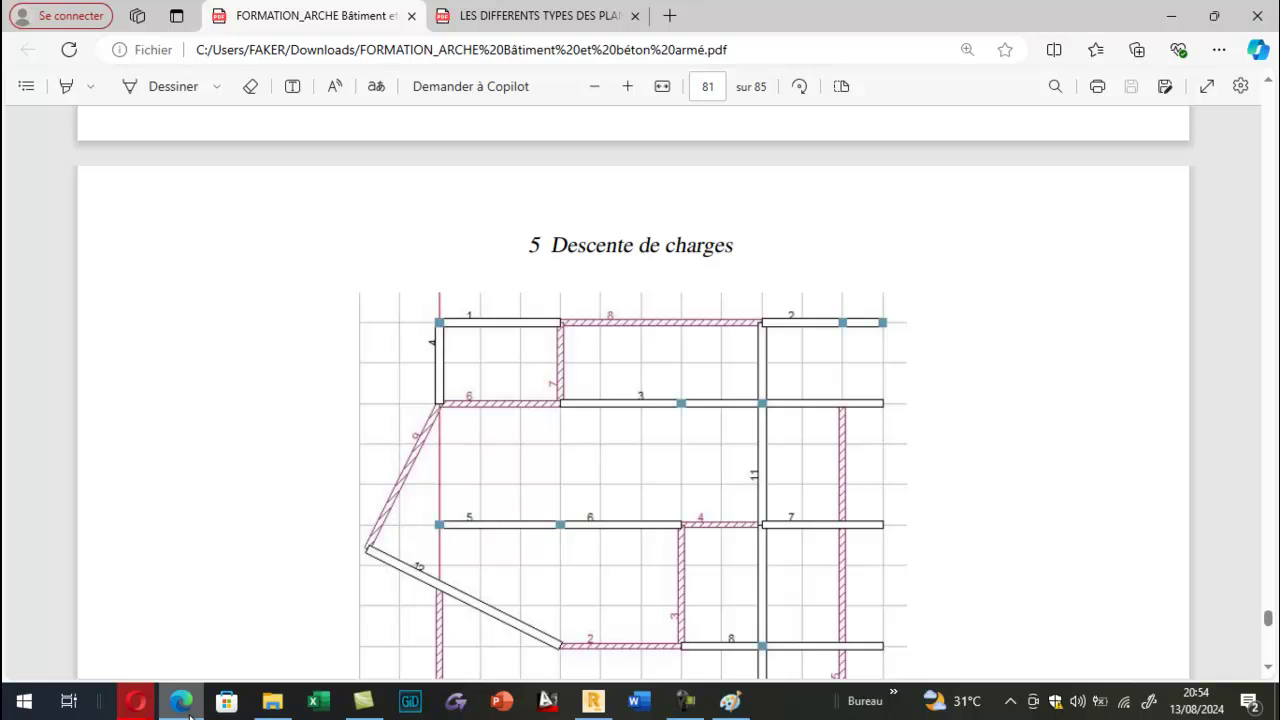
scroll(347, 563, up, 10)
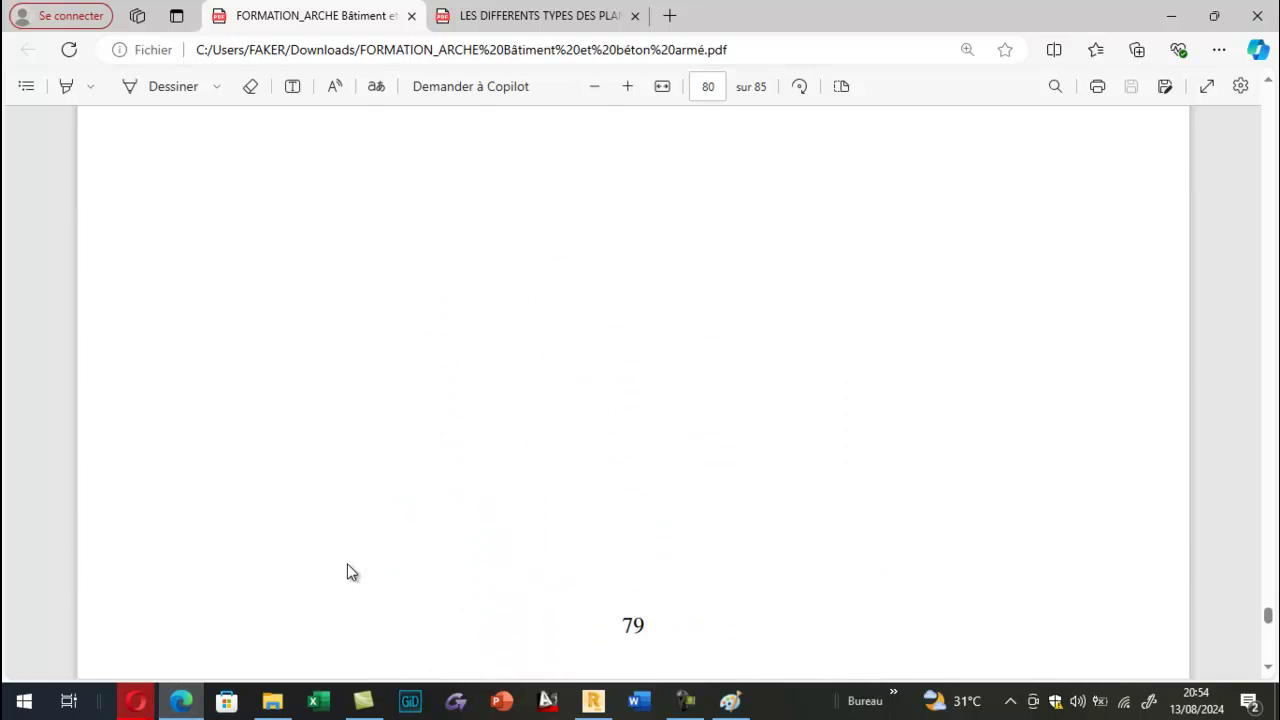
scroll(347, 564, up, 4)
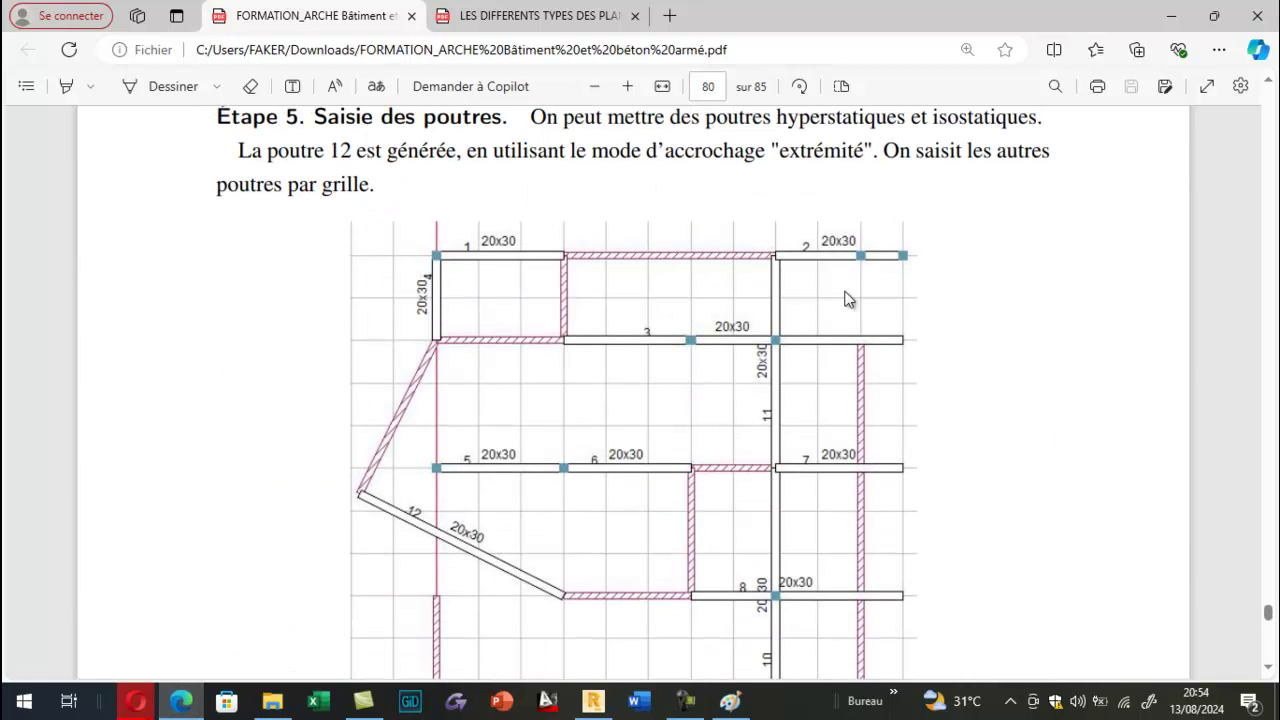
scroll(840, 265, down, 3)
scroll(834, 283, up, 1)
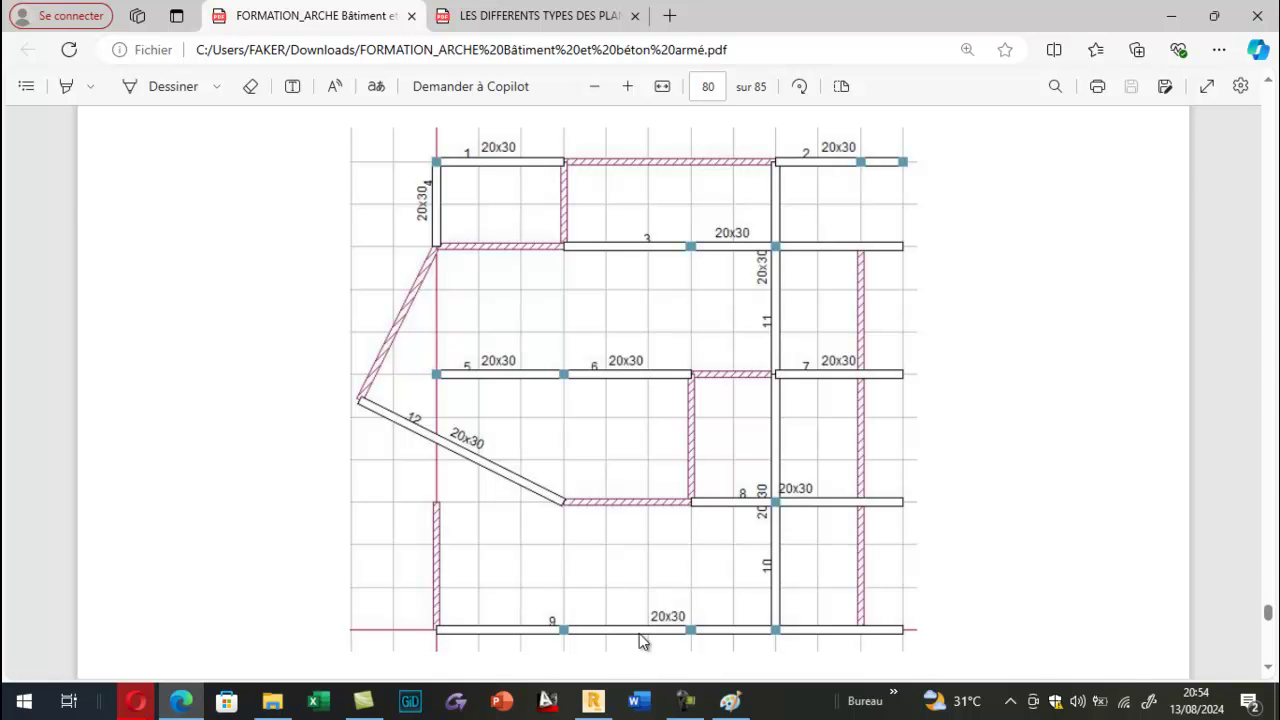
click(593, 701)
Set the bar type to Poutre BA and start a new rectangular section named "poutres".
click(292, 229)
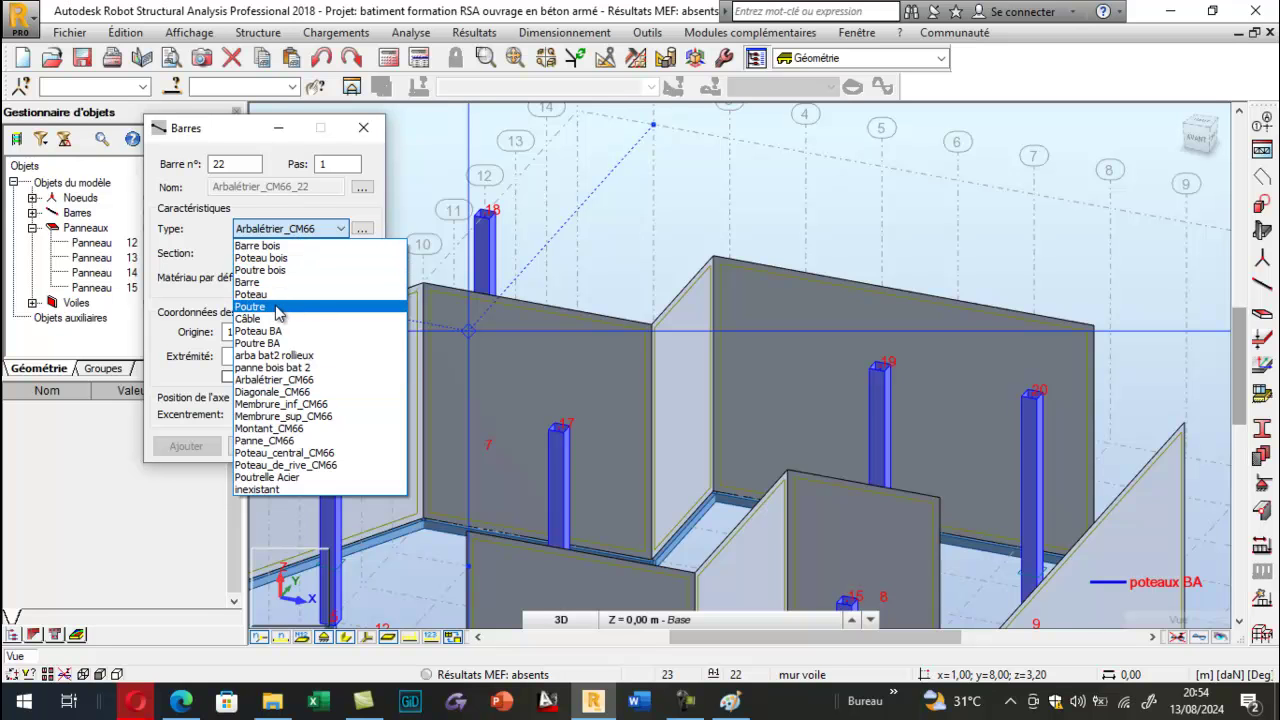
click(277, 344)
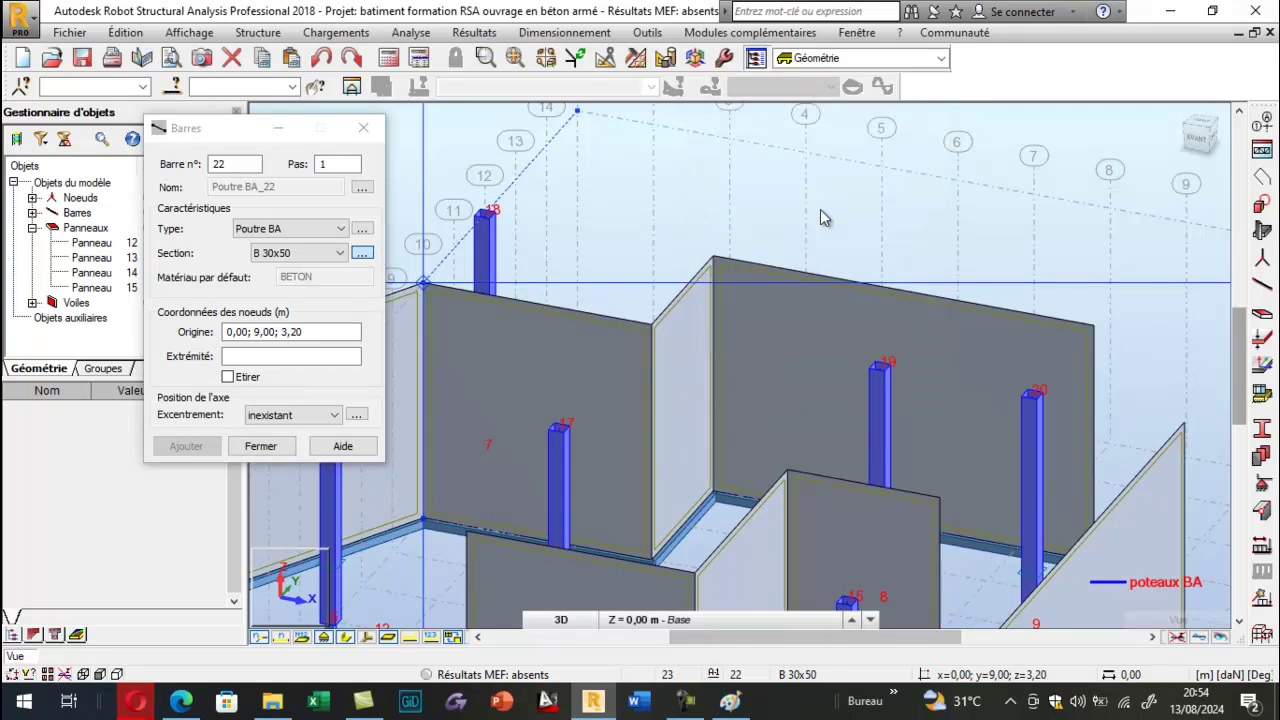
click(901, 346)
text(R)
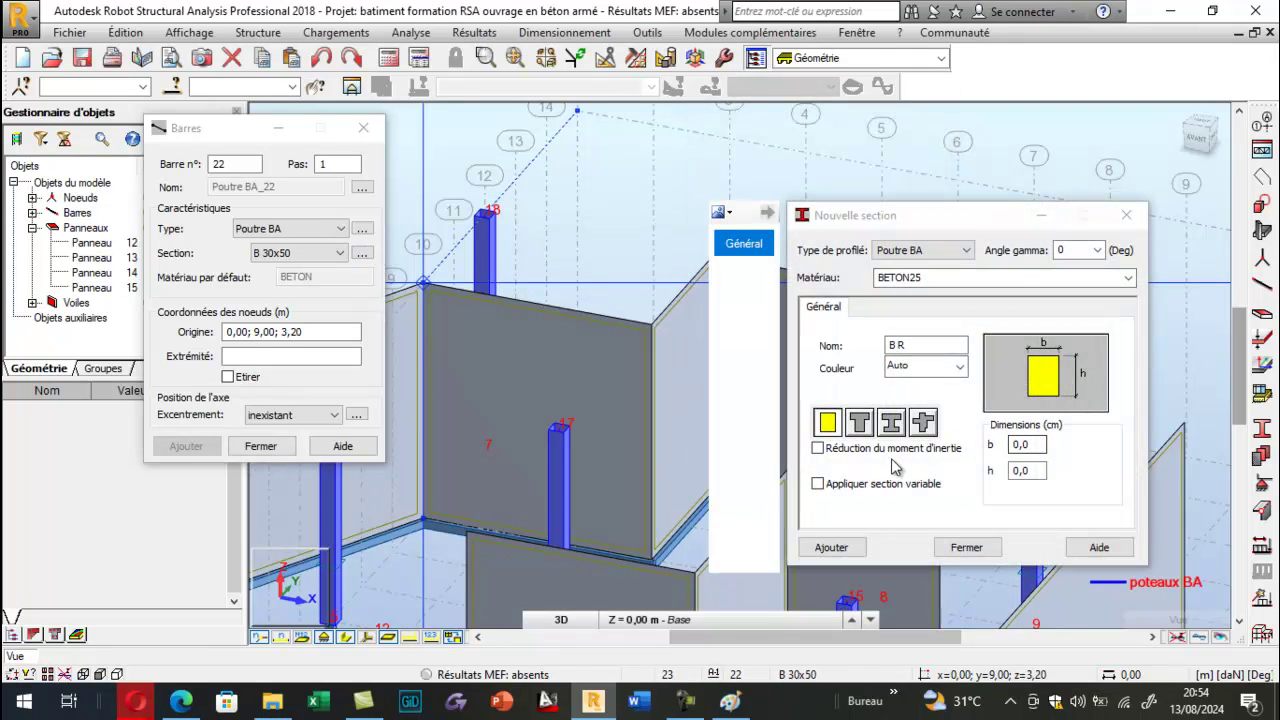
drag(913, 343, 841, 350)
text(poutres)
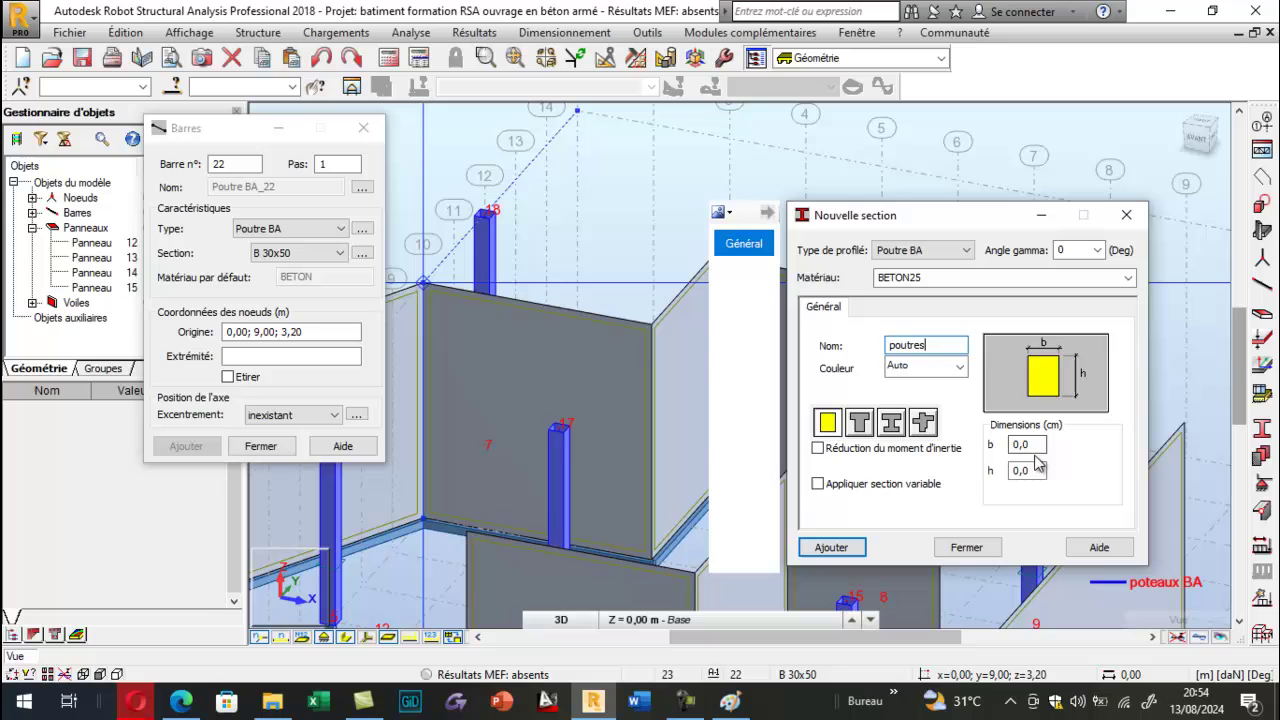
Give the poutres section a width b of 20 cm and a height h of 30 cm, add it, and close the section definition.
drag(1036, 445, 962, 417)
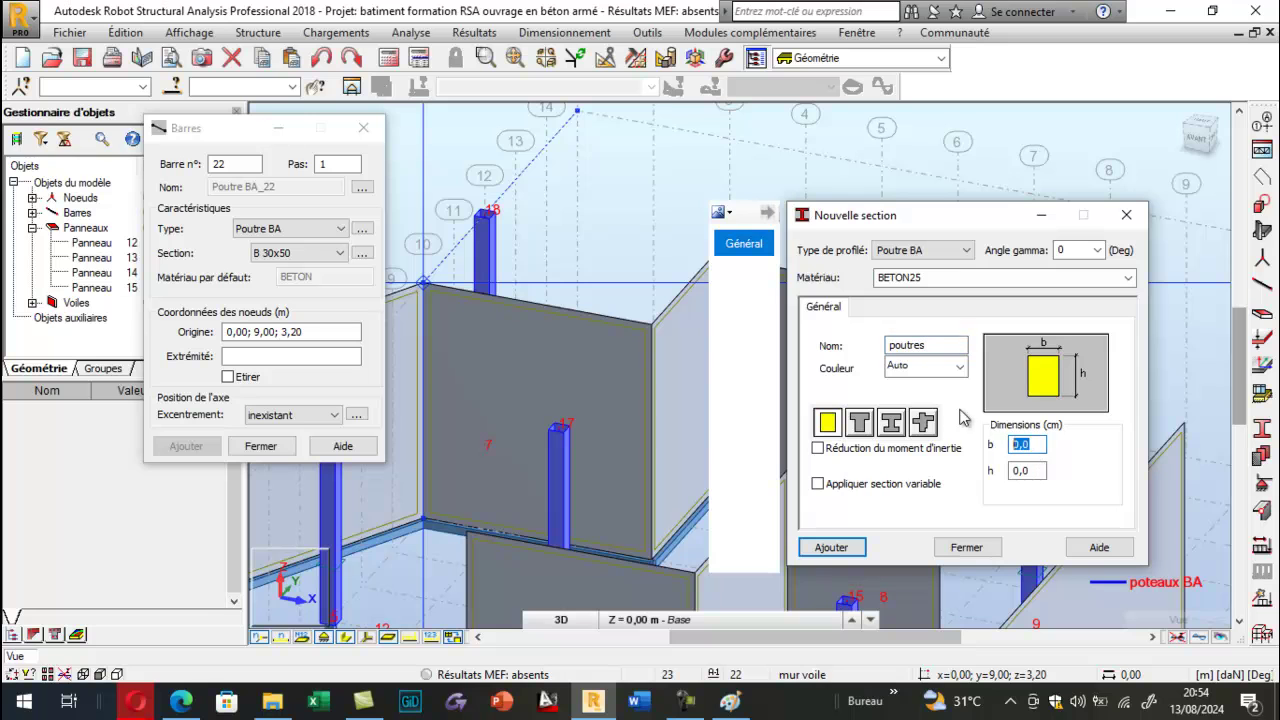
key(BackSpace)
drag(1044, 471, 920, 491)
text(30)
click(834, 554)
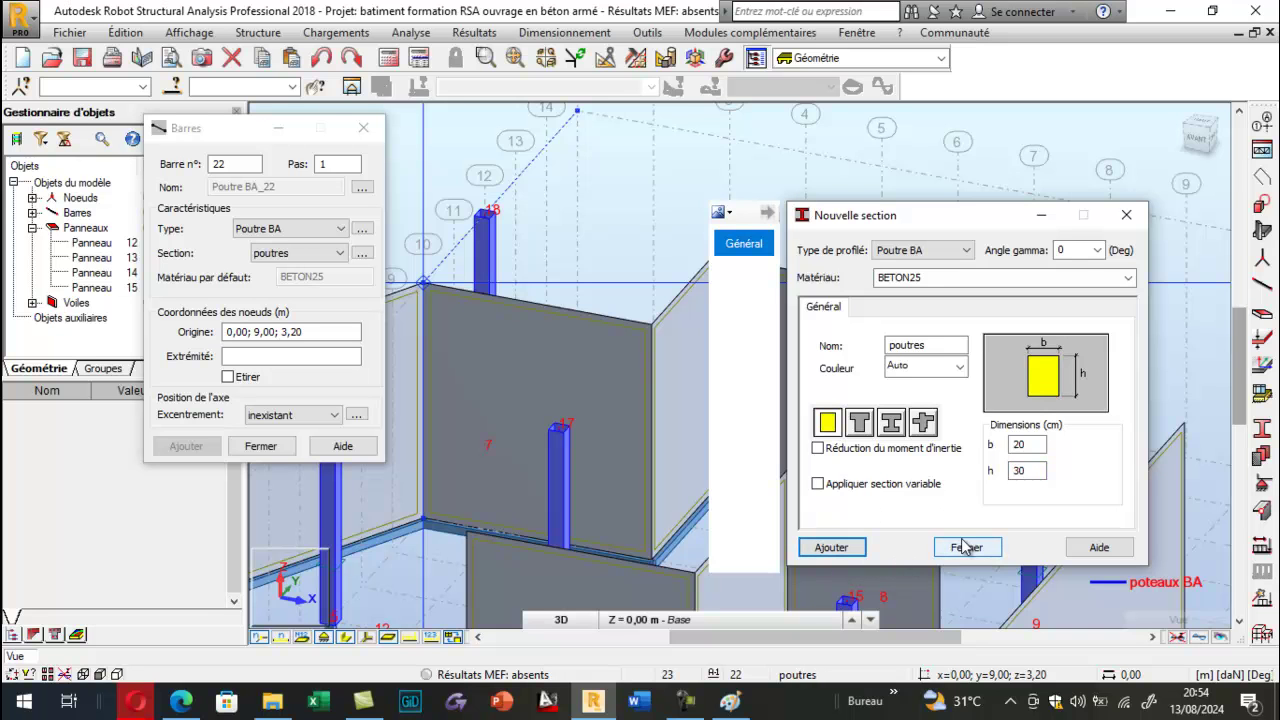
click(830, 547)
click(962, 436)
click(962, 547)
Draw a 3 m poutres beam from the top of the column at node 18 to the nearest upper corner of the rear wall.
scroll(724, 355, down, 5)
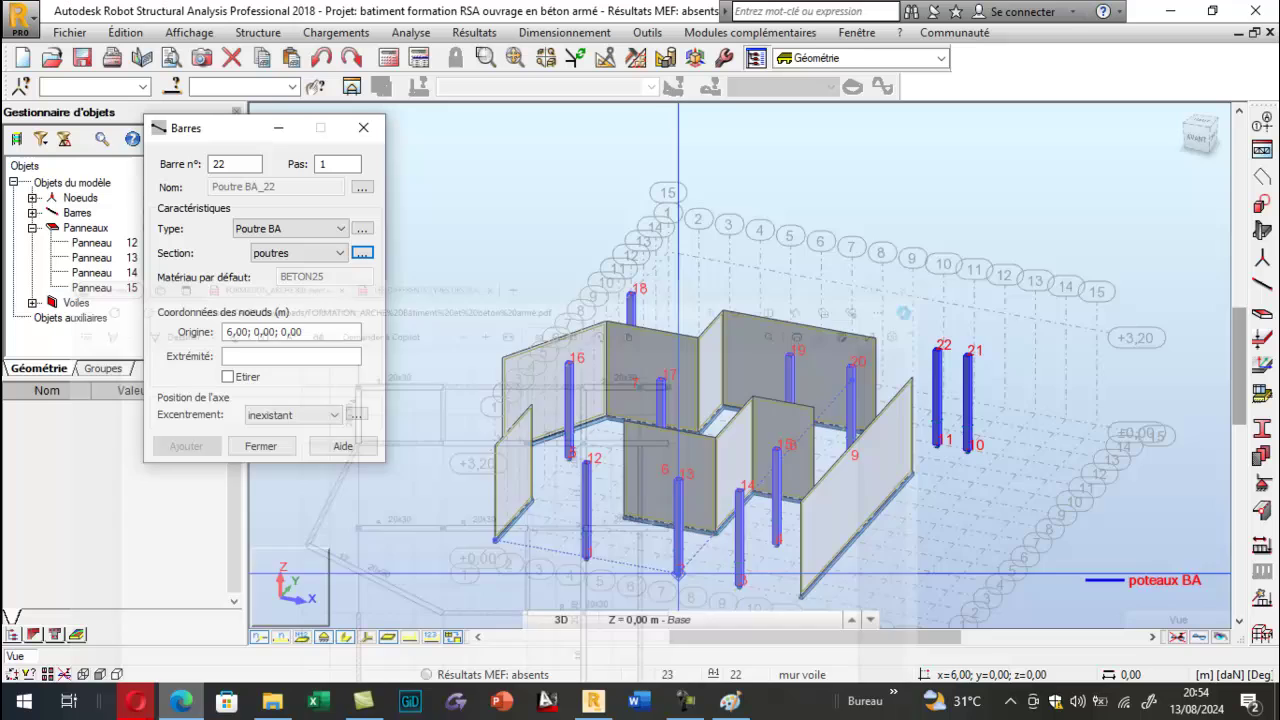
scroll(665, 249, up, 5)
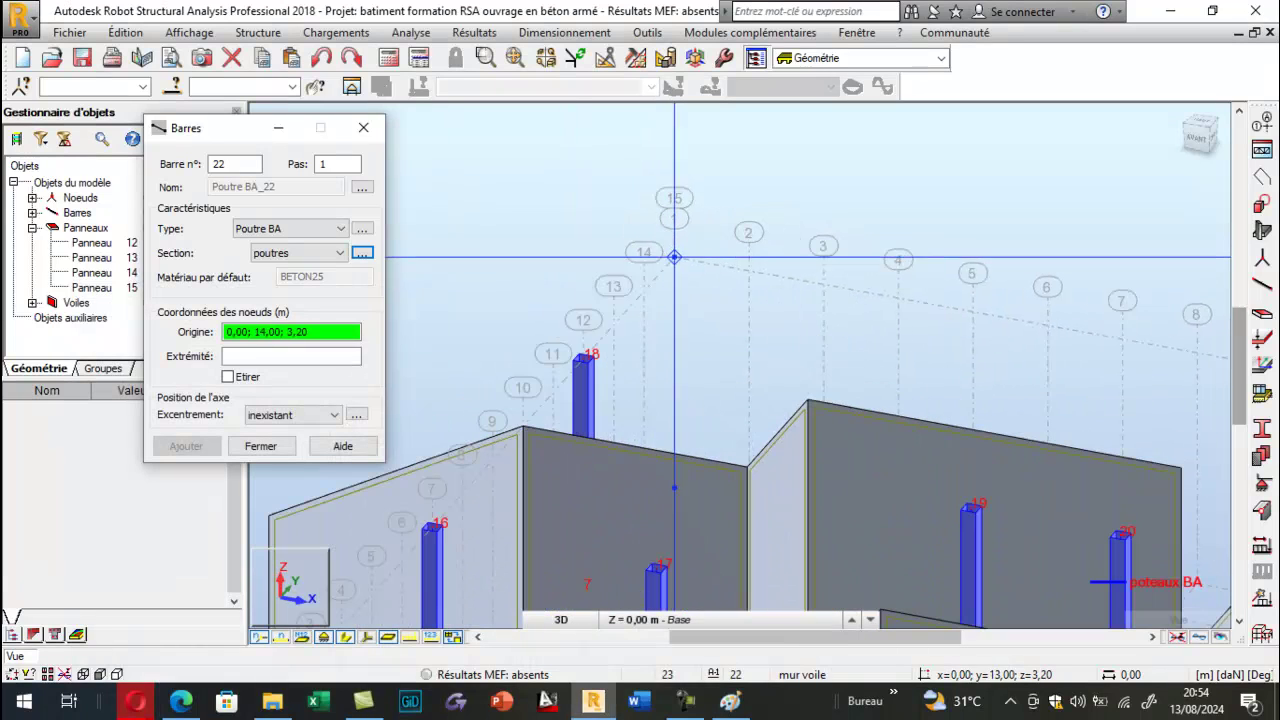
click(584, 358)
click(808, 398)
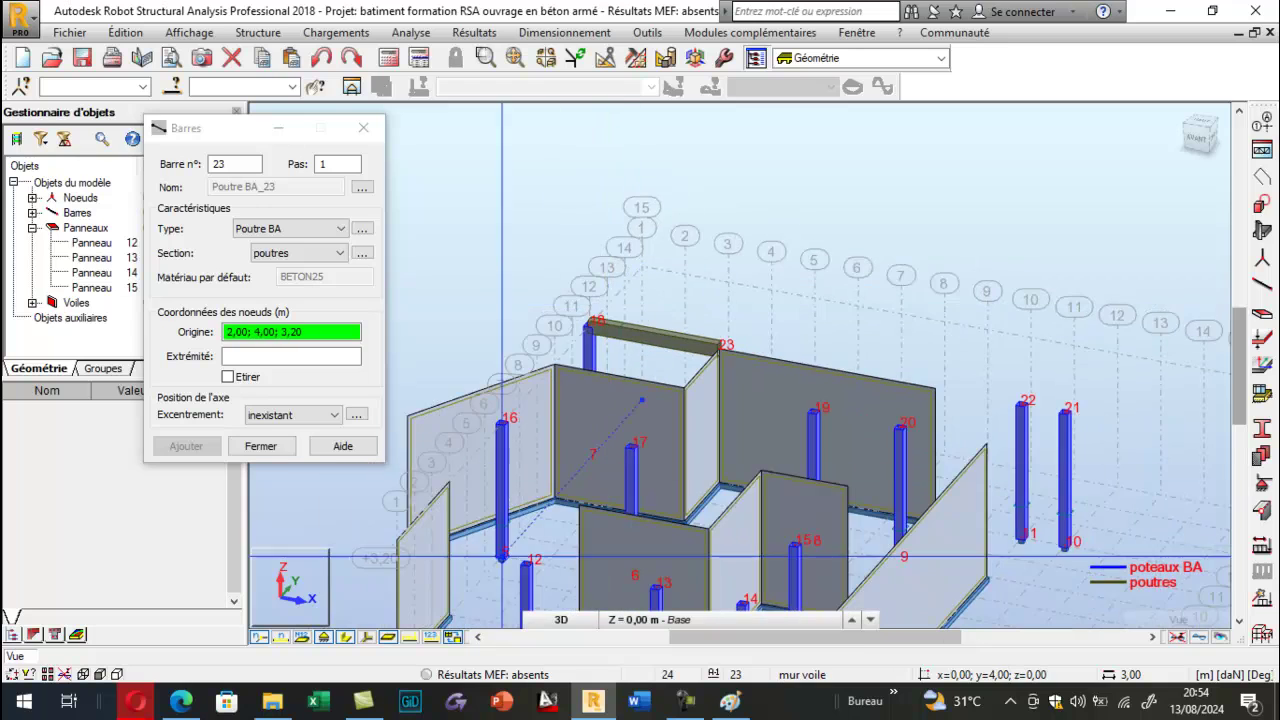
Following the PDF beam plan, draw a 3 m beam from the rear wall's other upper corner (8; 11; 3,20) to the column top at node 21.
click(181, 701)
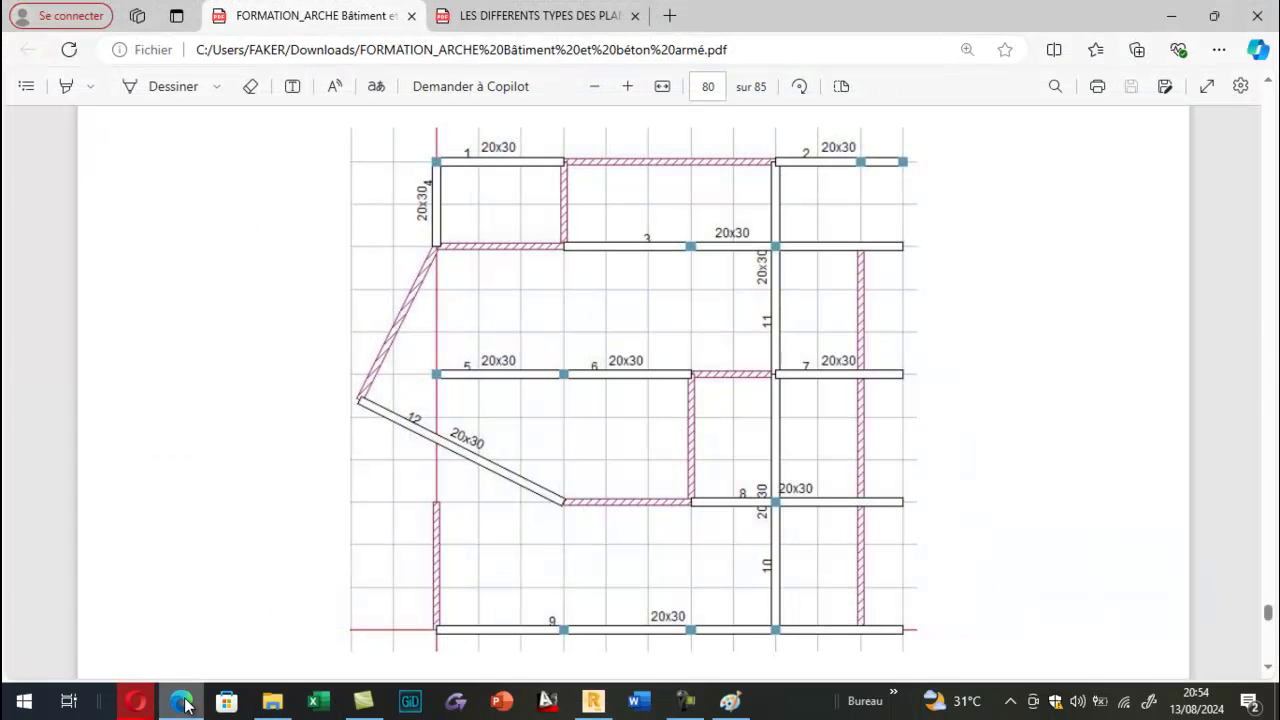
click(182, 702)
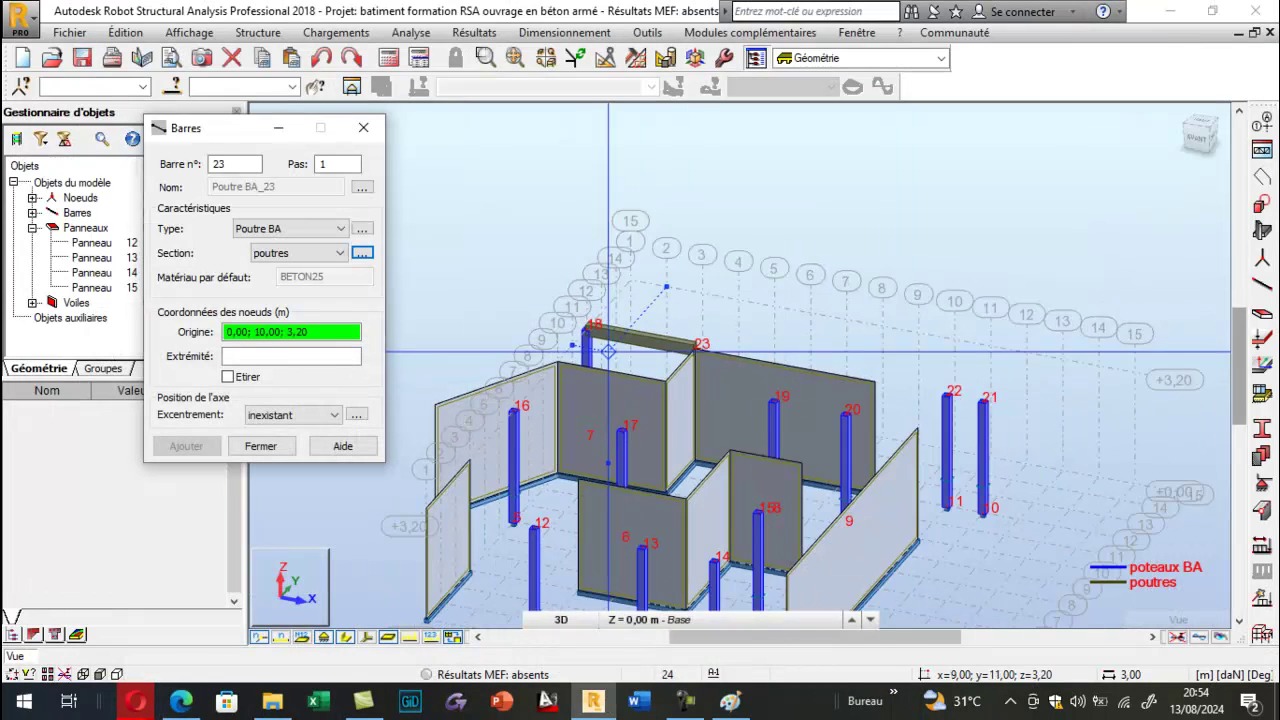
scroll(995, 396, up, 2)
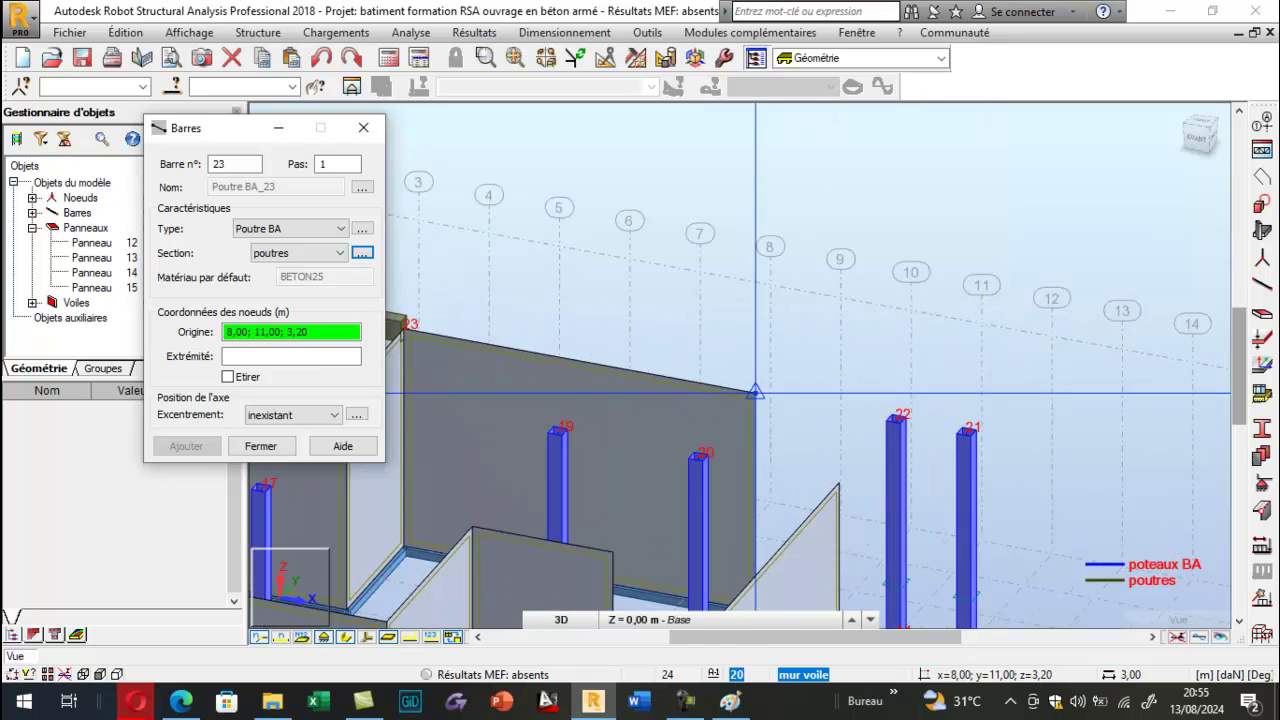
click(755, 392)
click(966, 432)
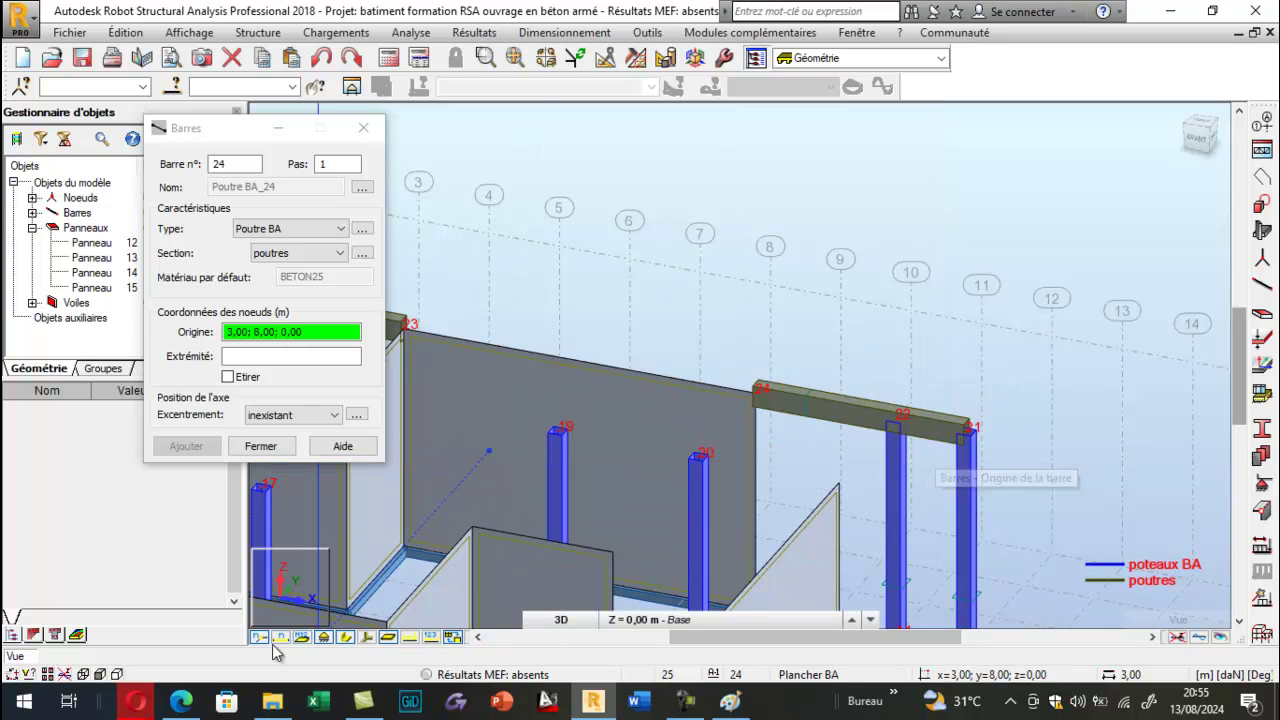
Check beam 3 in the PDF plan in Edge and draw it in the model from (3; 9; 3,20) to (11; 9; 3,20).
click(181, 703)
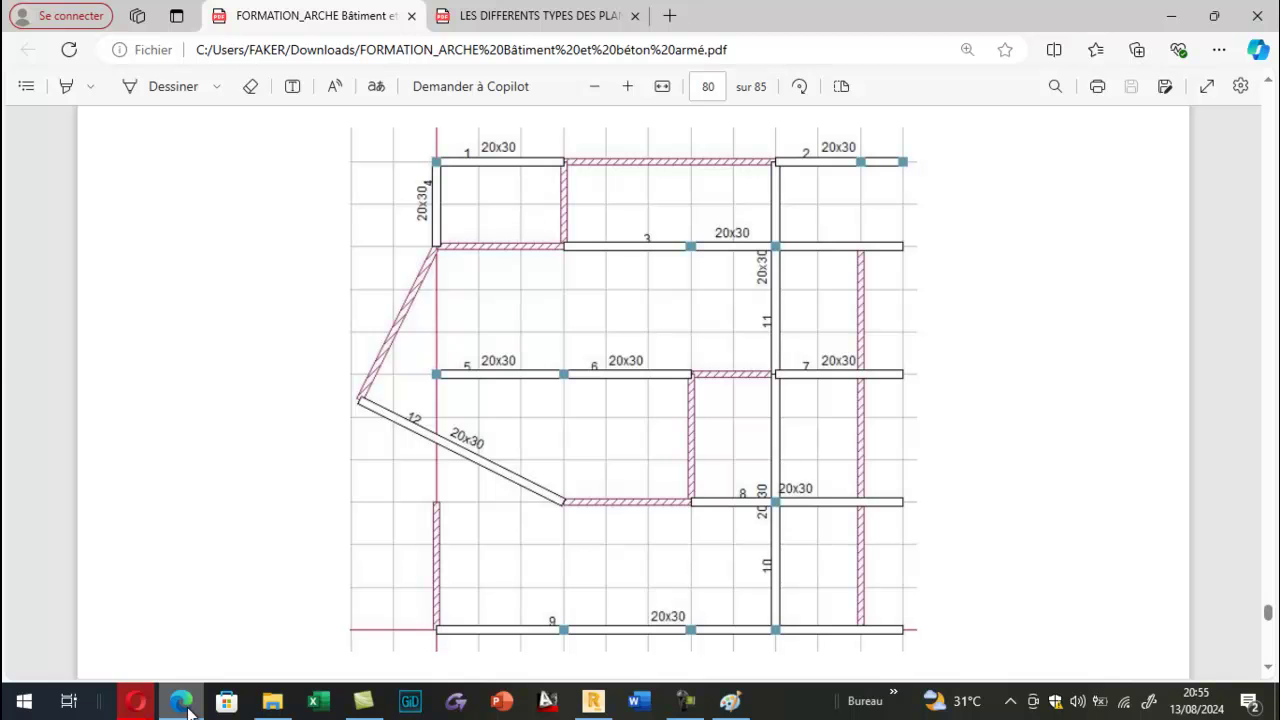
click(183, 704)
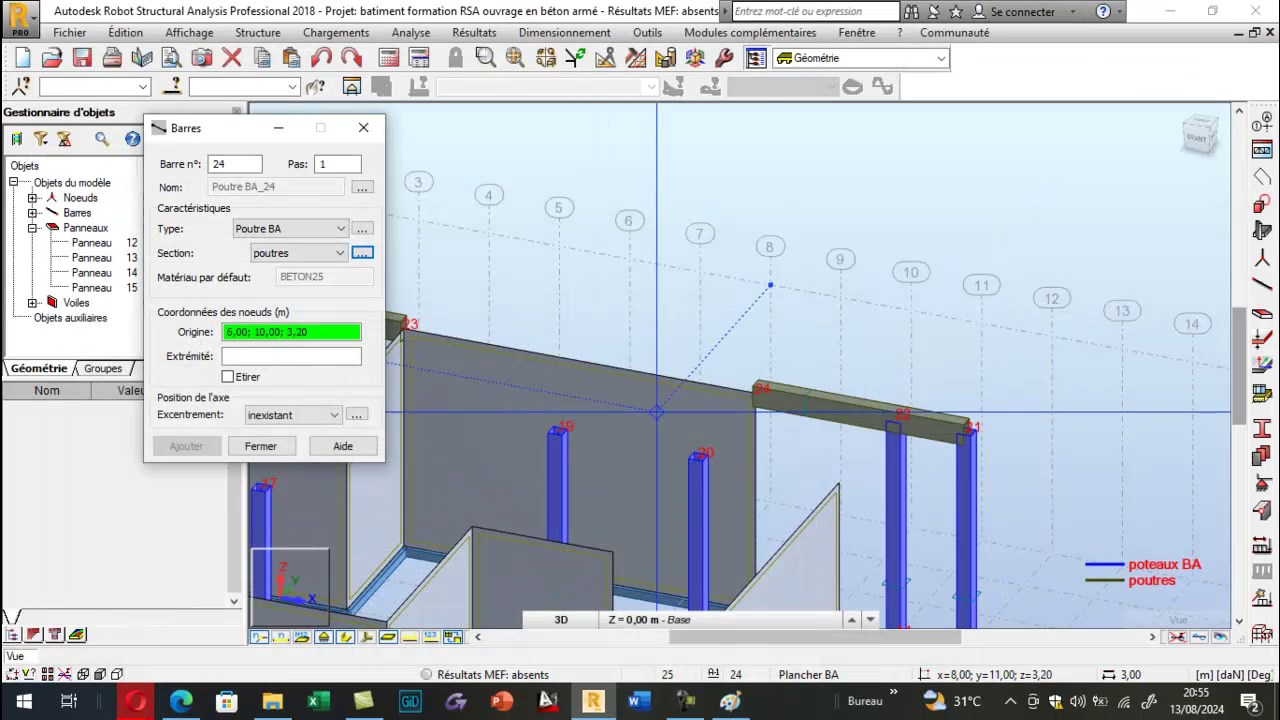
click(186, 705)
click(184, 704)
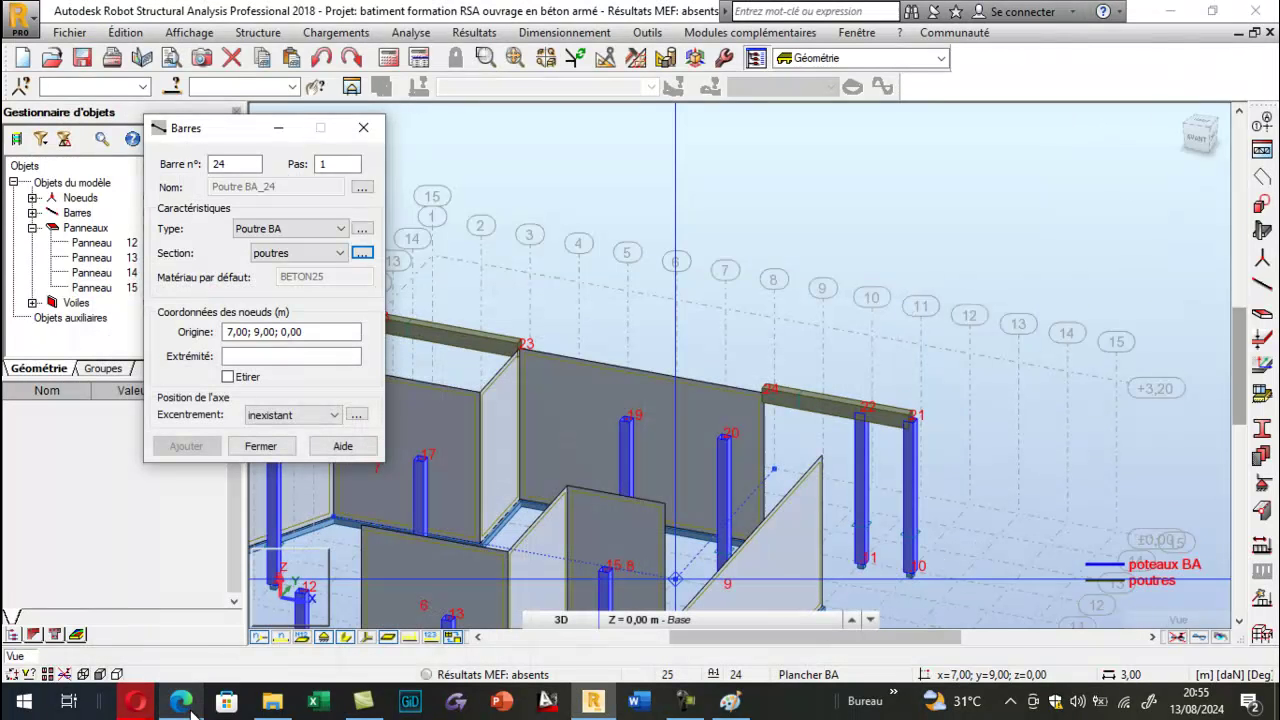
click(183, 704)
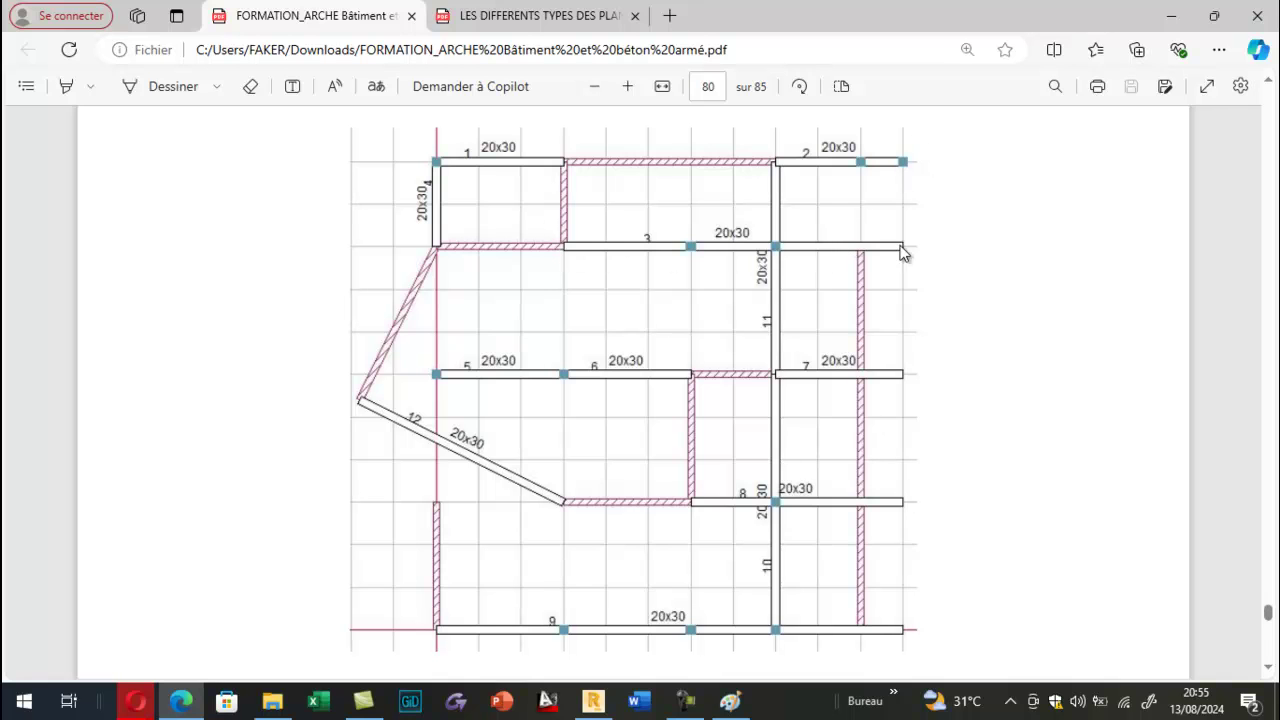
click(590, 703)
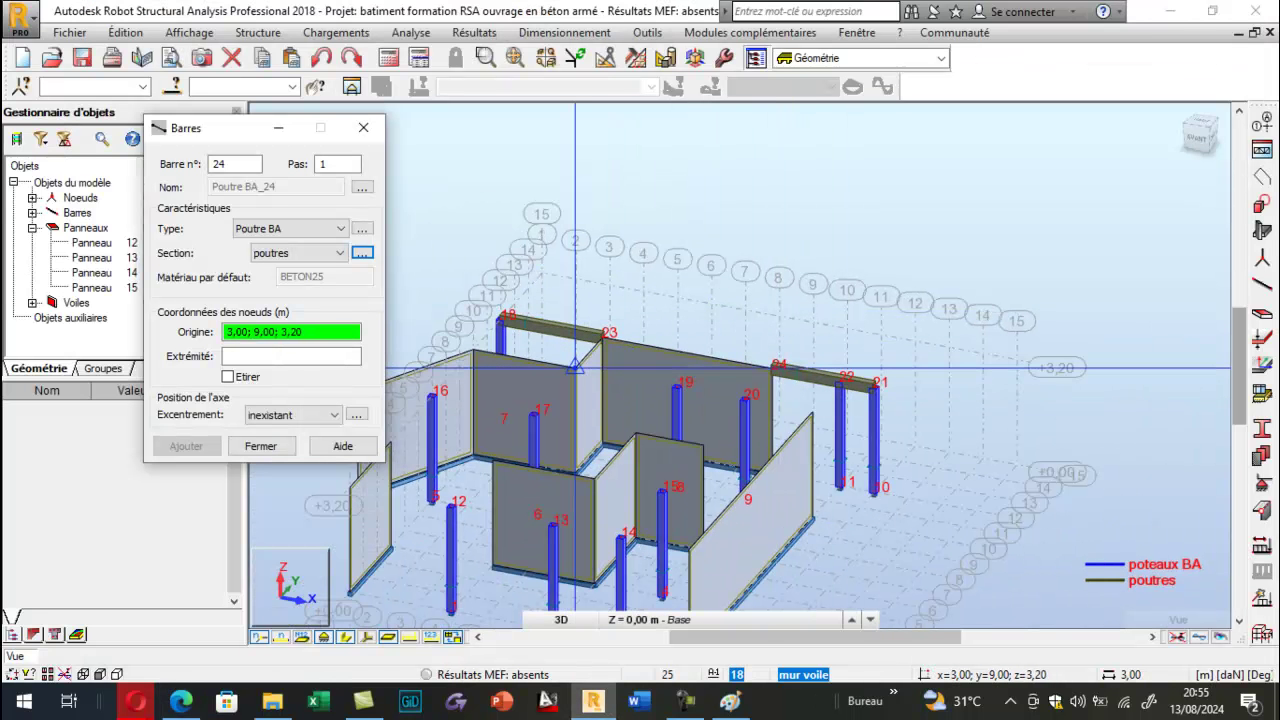
click(575, 367)
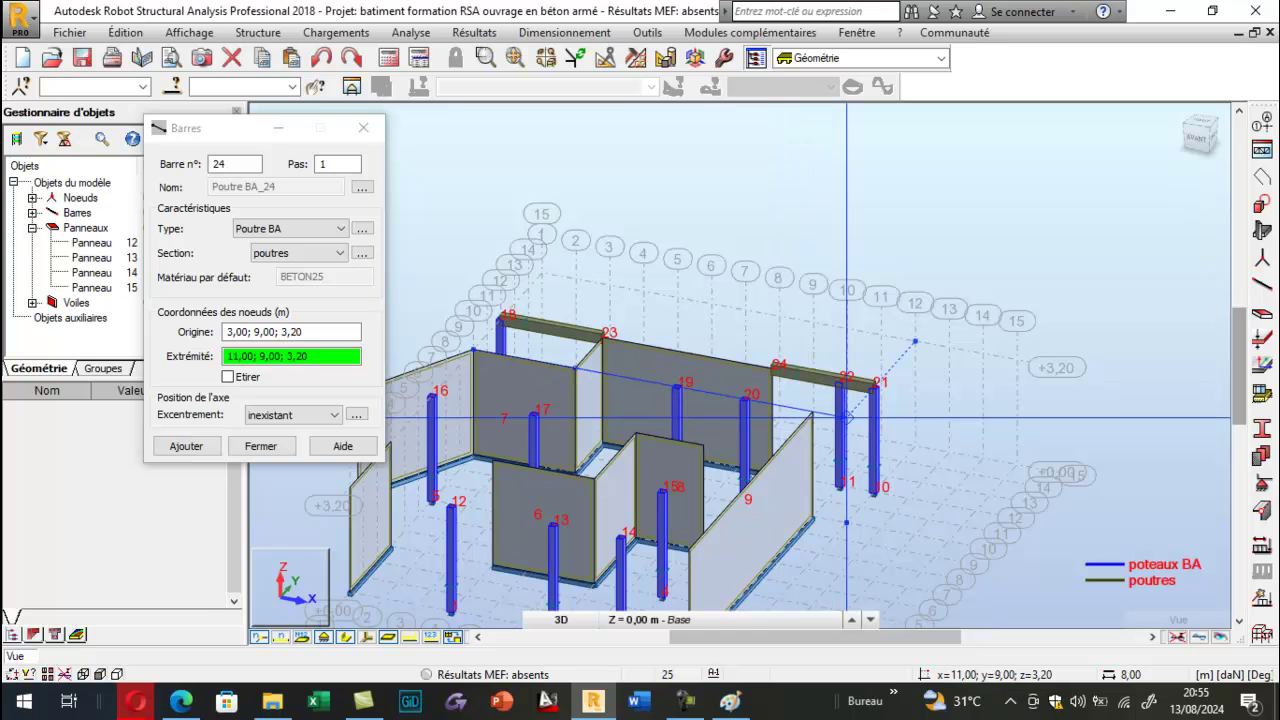
click(847, 418)
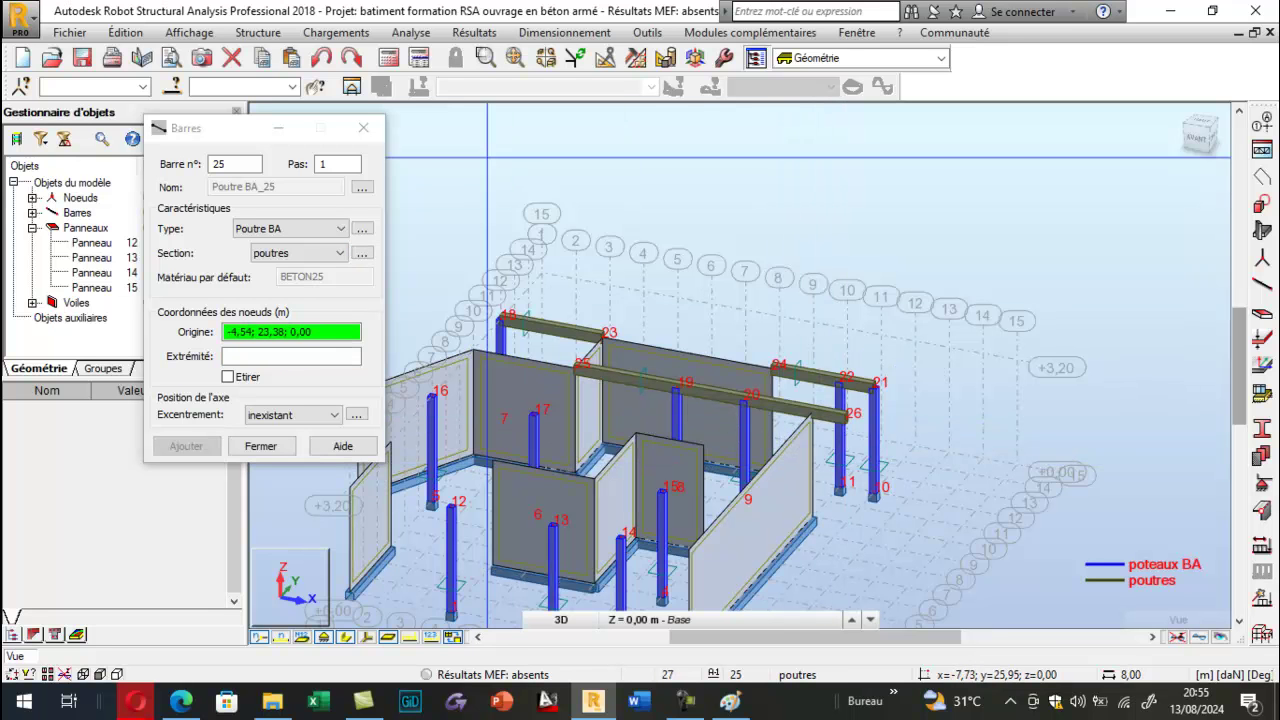
Check the PDF plan, hide the section shapes, and draw a beam from the wall corner (0; 9; 3,20) to the column top at node 18.
scroll(792, 390, up, 3)
scroll(895, 360, down, 4)
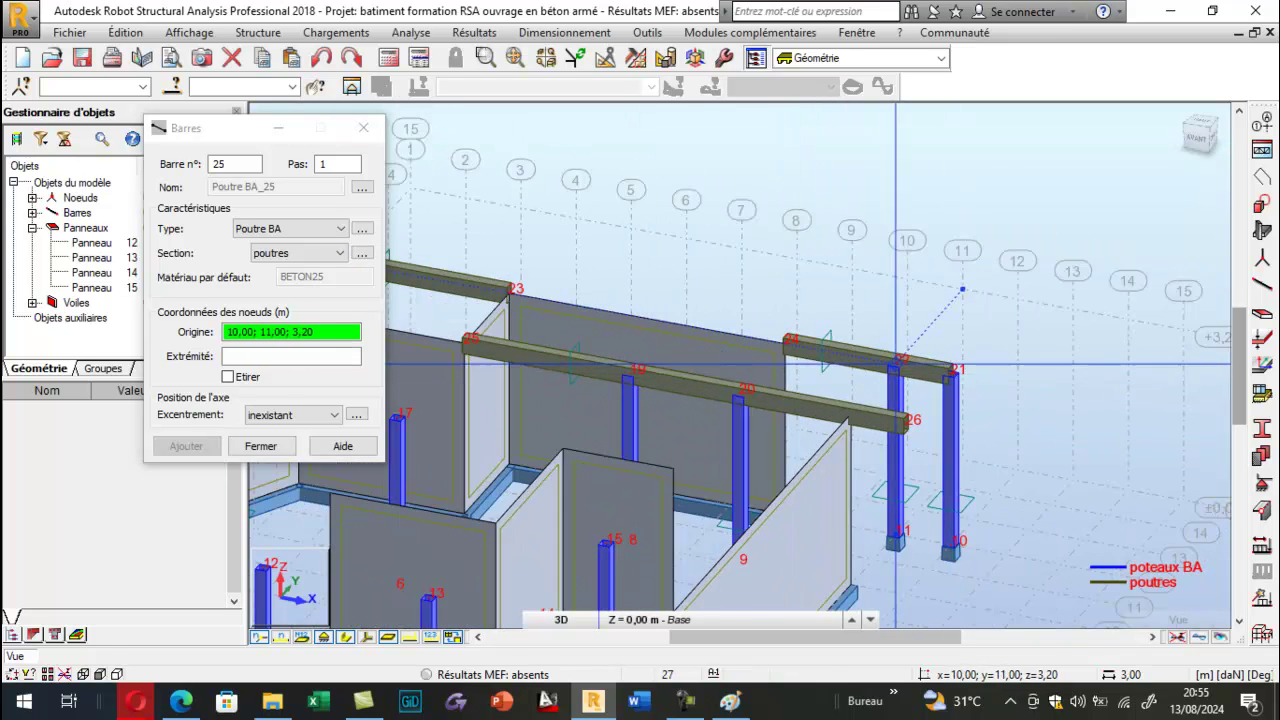
click(184, 704)
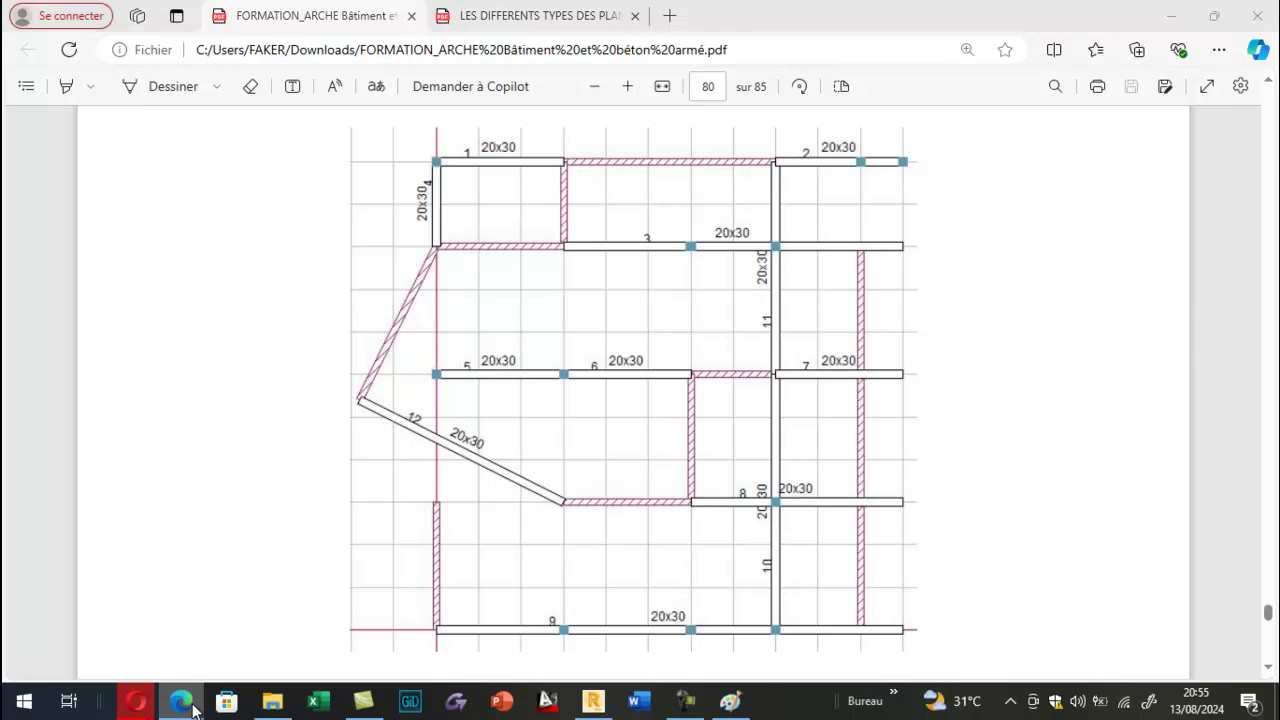
click(184, 704)
scroll(522, 405, up, 3)
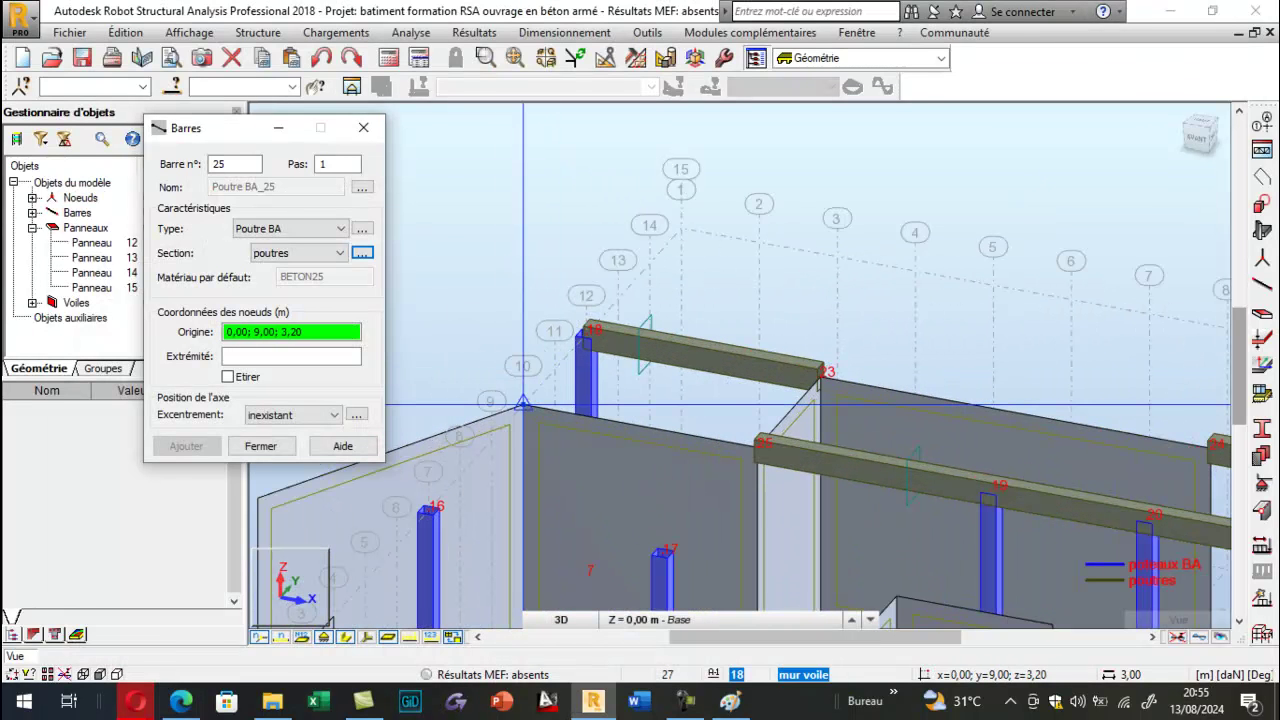
click(522, 405)
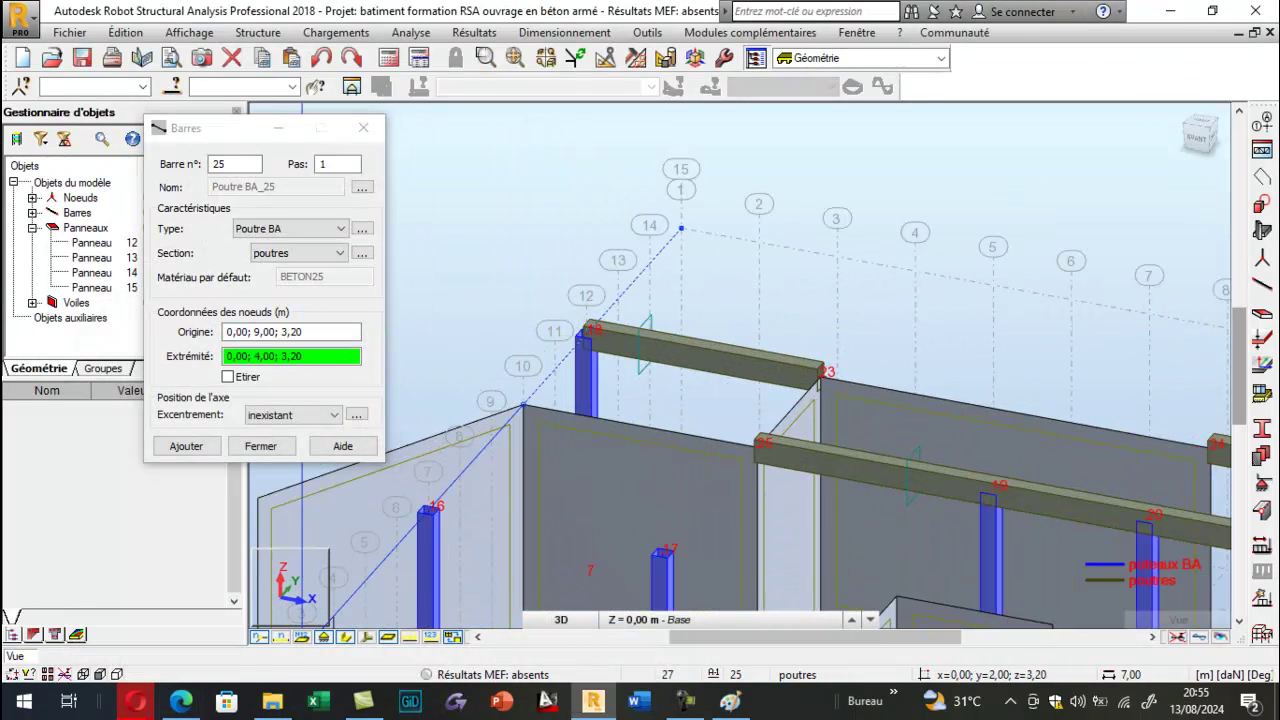
click(349, 639)
scroll(609, 297, up, 1)
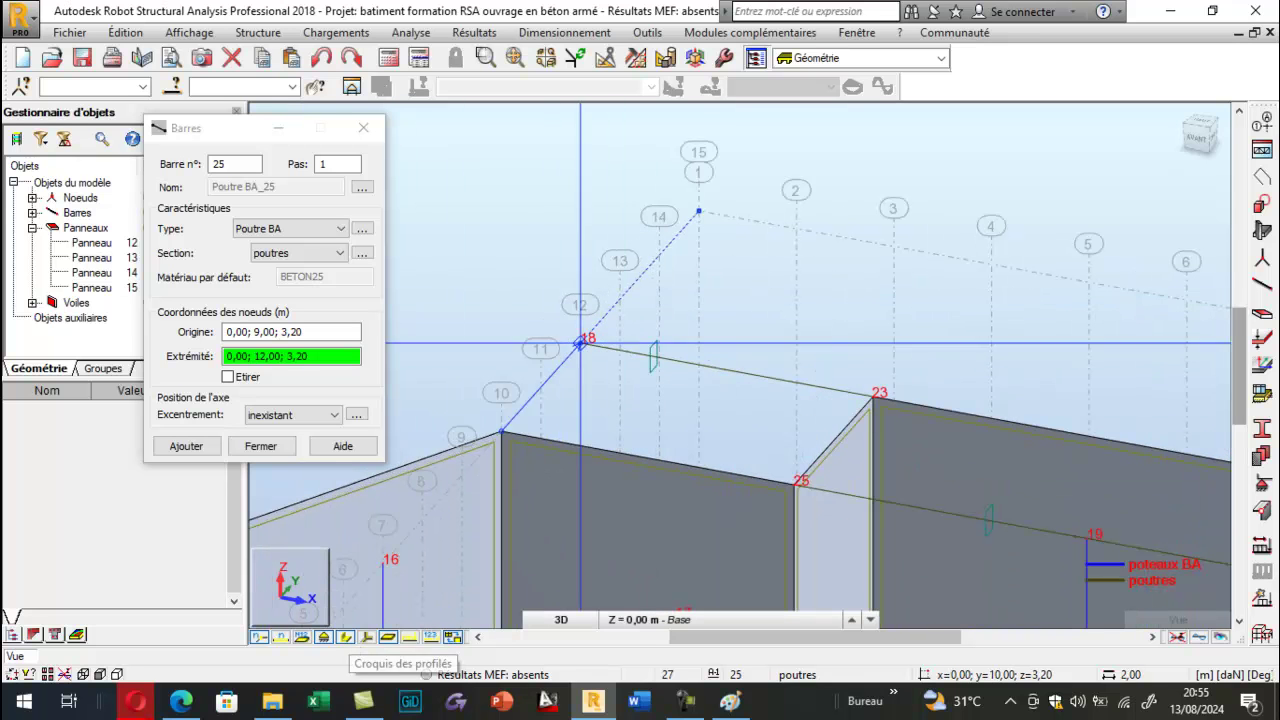
click(580, 343)
Check beam 5 in the PDF plan in Edge and draw it between the column tops at nodes 16 (0; 6; 3,20) and 17 (3; 6; 3,20).
scroll(580, 343, down, 4)
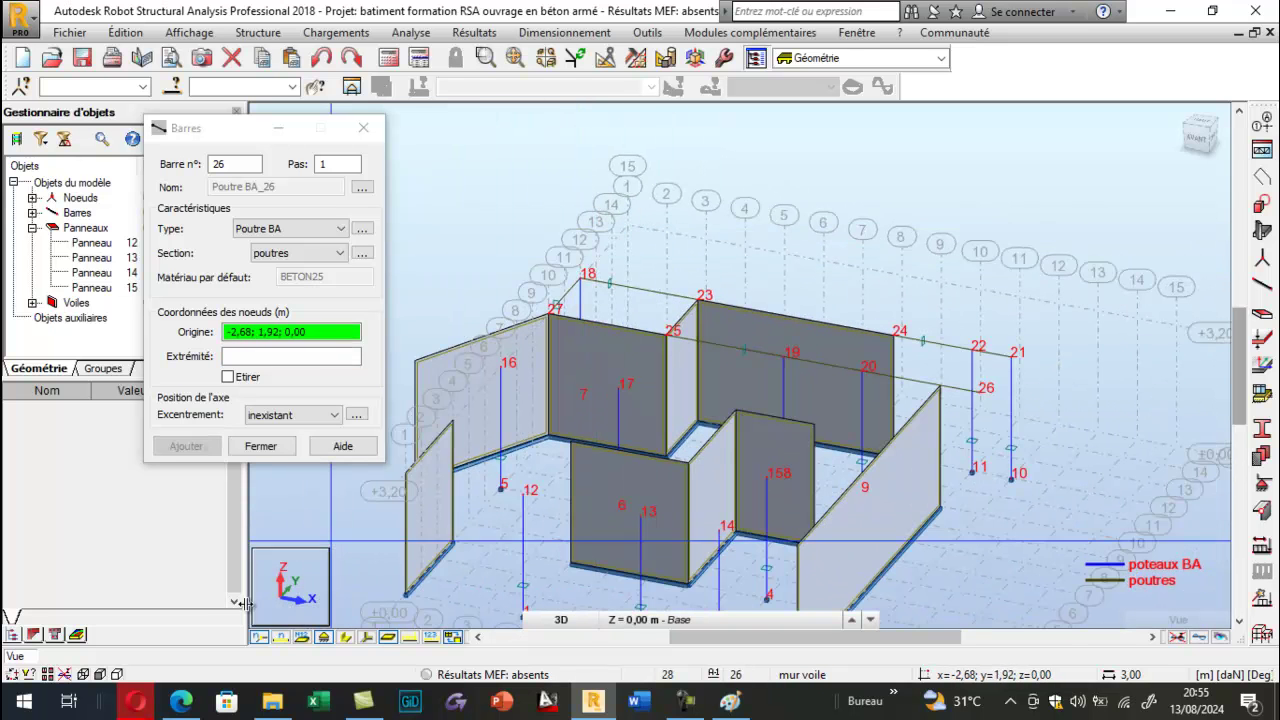
click(180, 702)
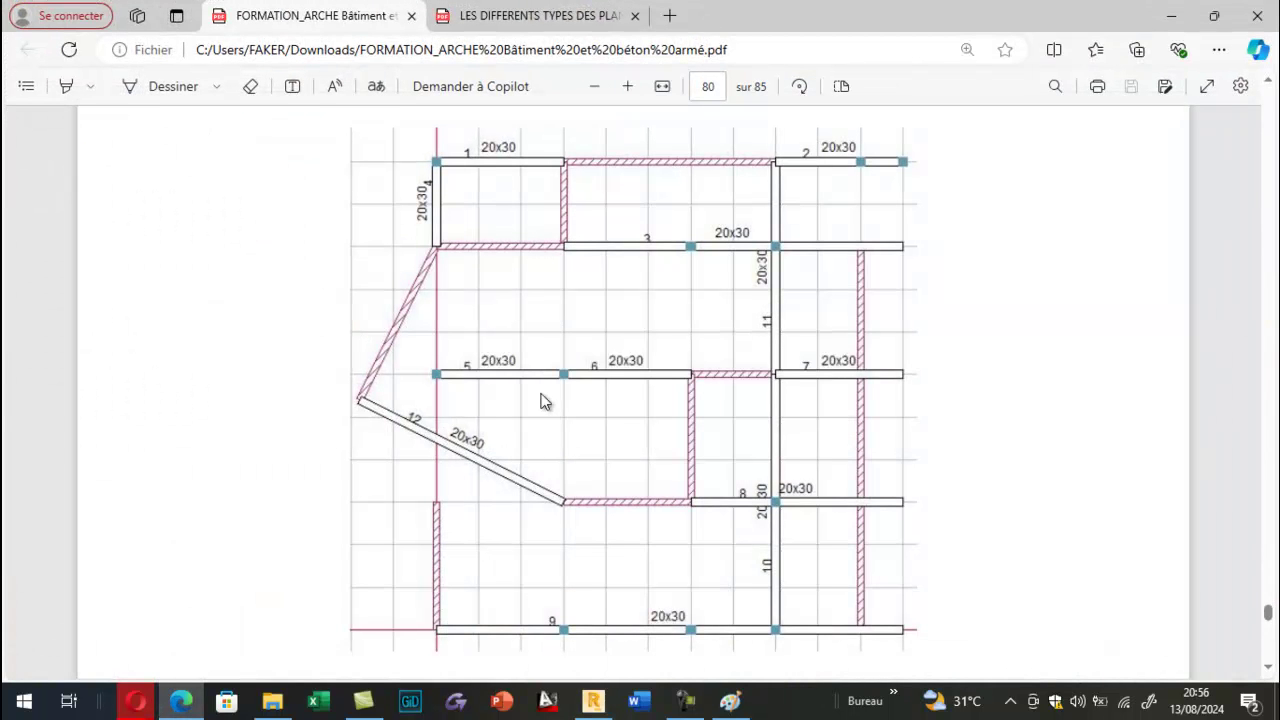
click(593, 701)
scroll(440, 380, up, 3)
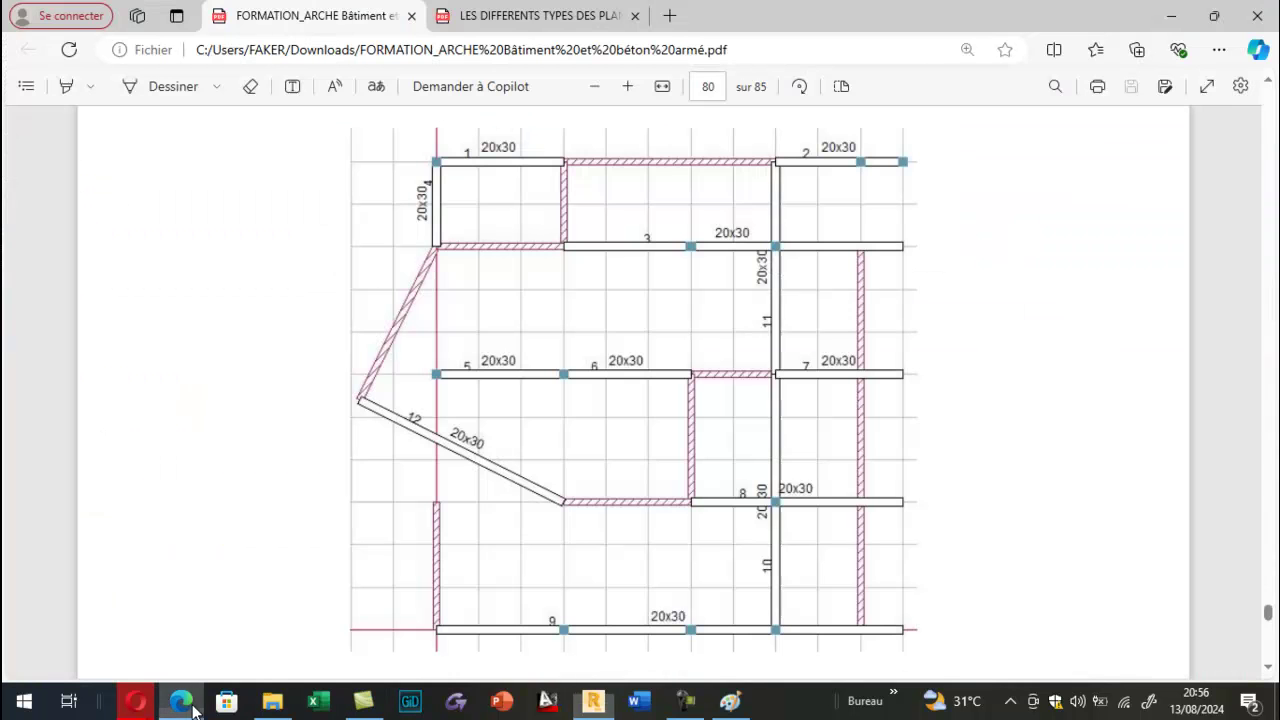
click(186, 704)
click(181, 702)
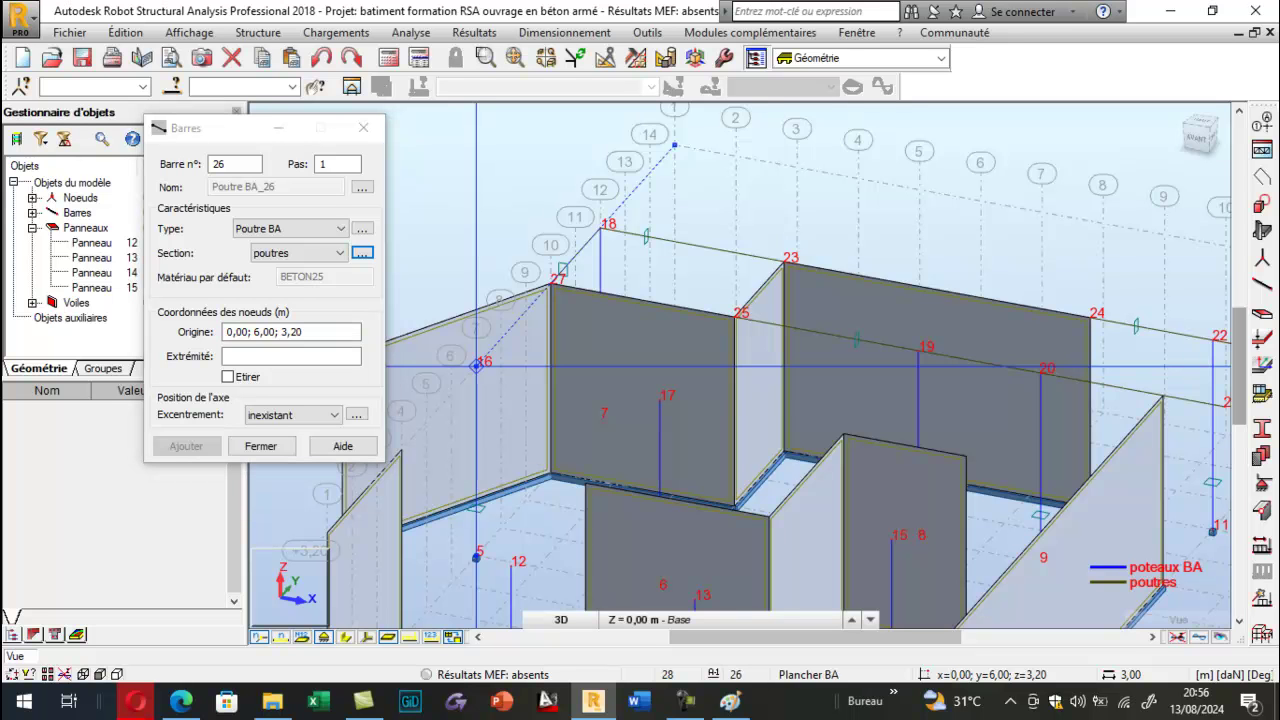
click(477, 366)
click(652, 415)
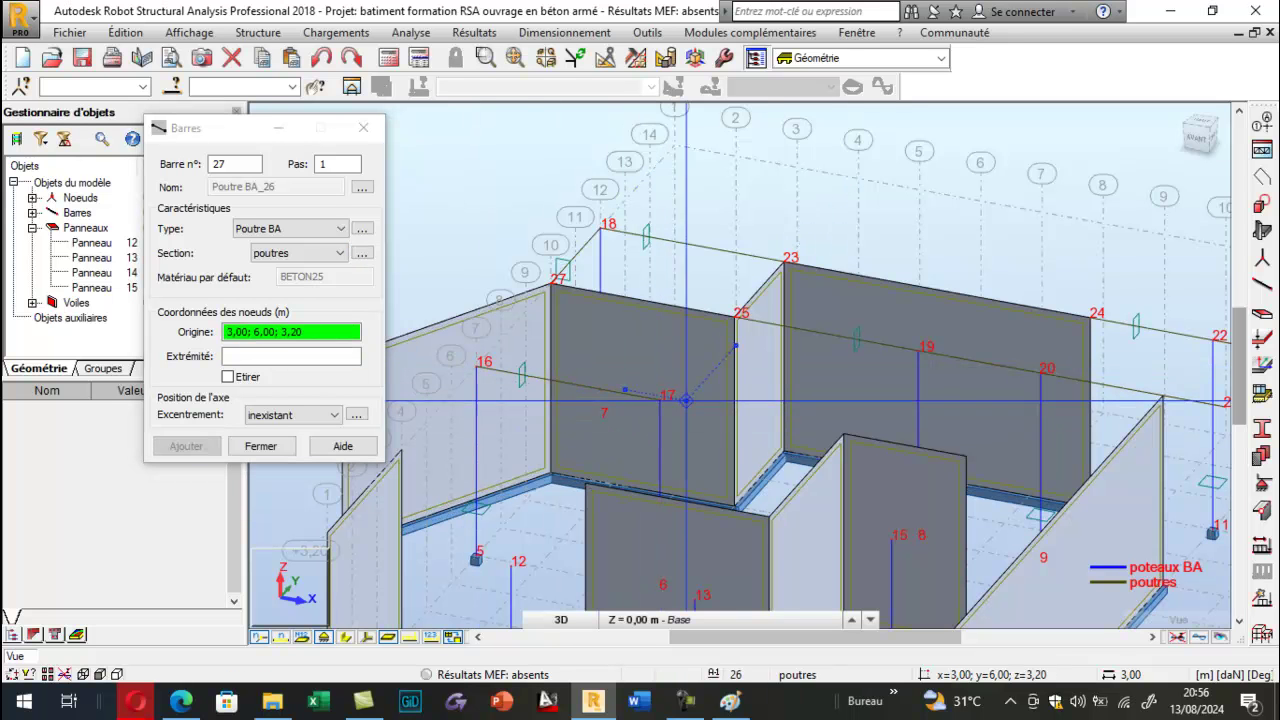
Check beam 6 in the PDF plan in Edge and draw it 3 m long from node 17 (3; 6; 3,20) to the interior wall's upper corner.
click(183, 703)
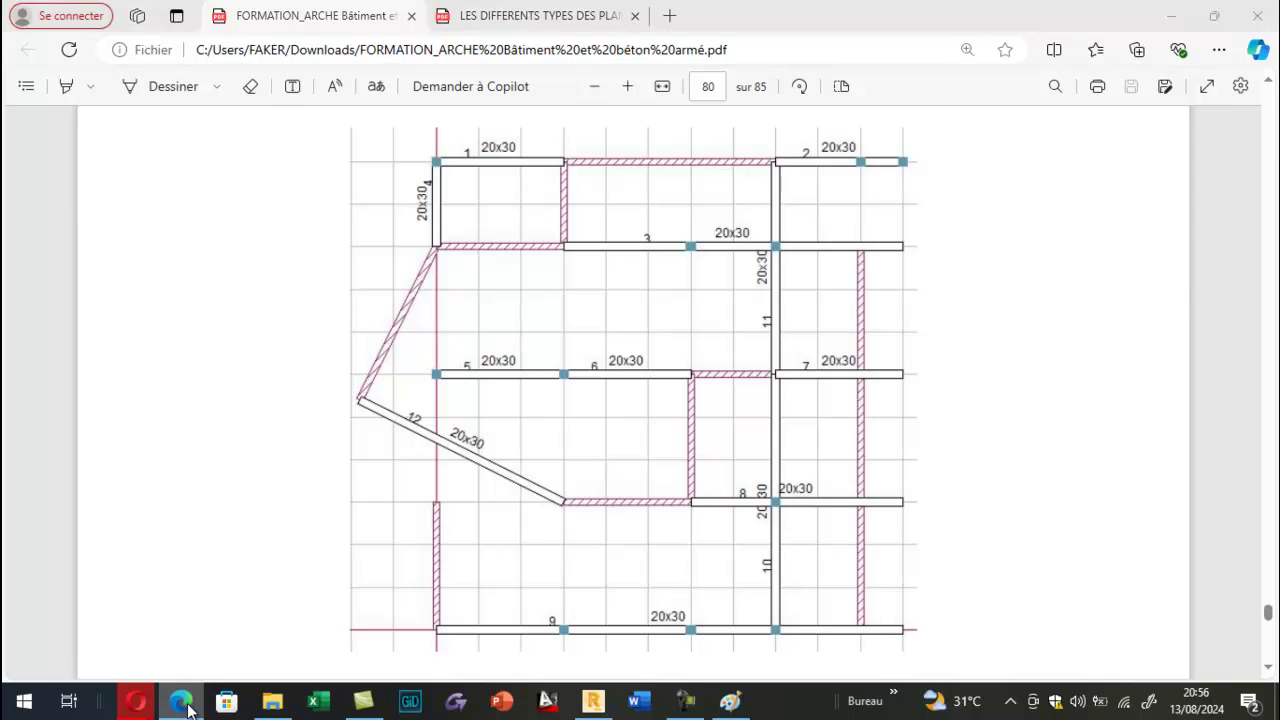
click(181, 702)
click(660, 398)
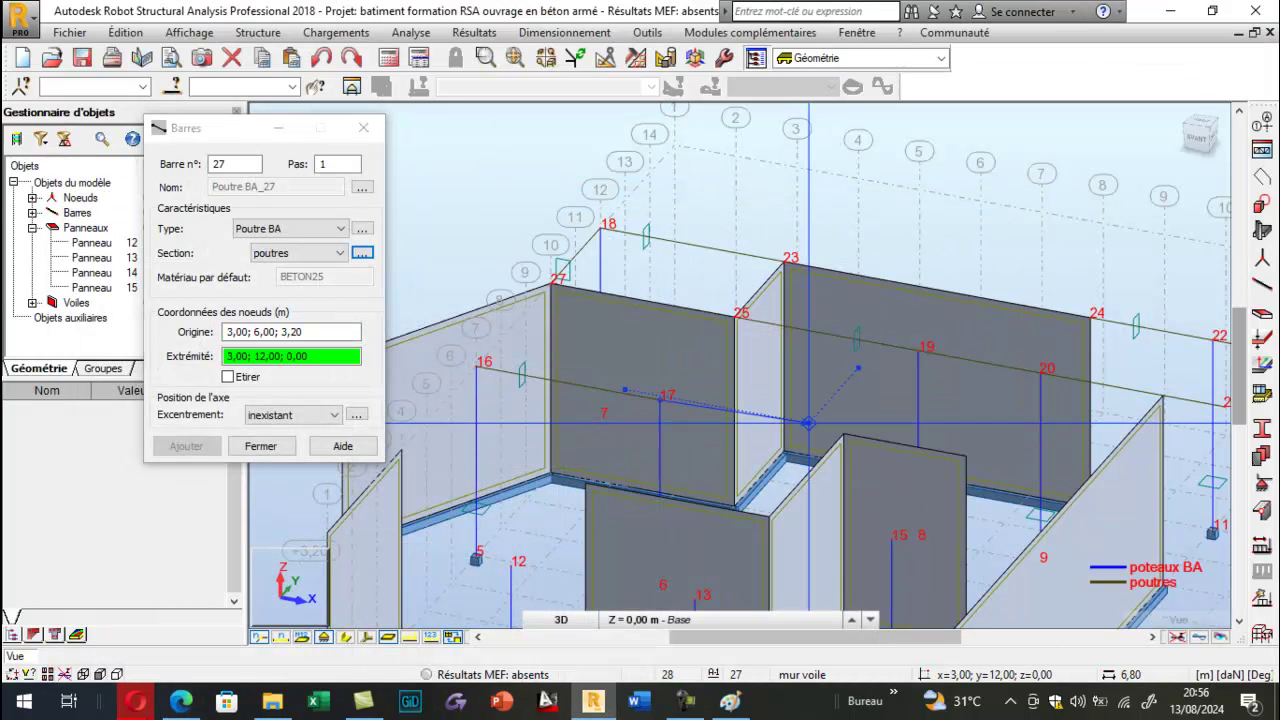
click(843, 432)
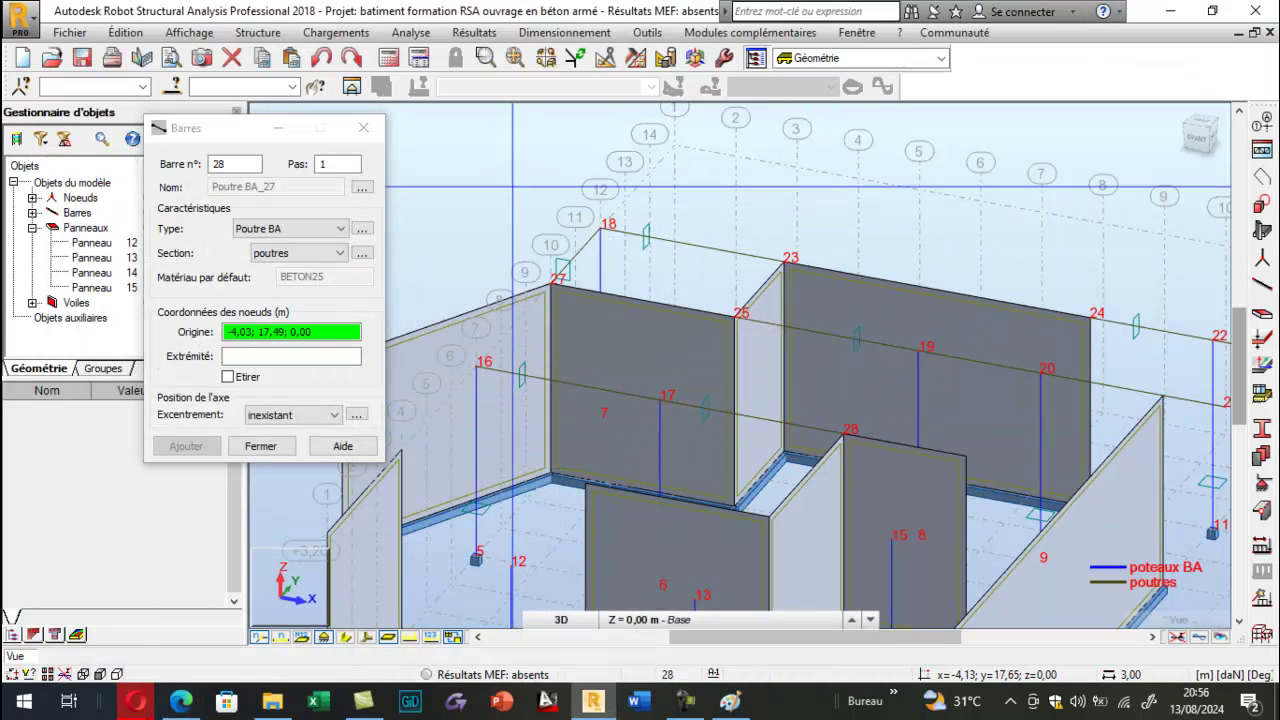
Check beam 7 in the PDF plan in Edge and draw it in the model from the wall corner (8; 6; 3,20) to (11; 6; 3,20).
right_click(362, 266)
click(440, 340)
drag(444, 345, 603, 360)
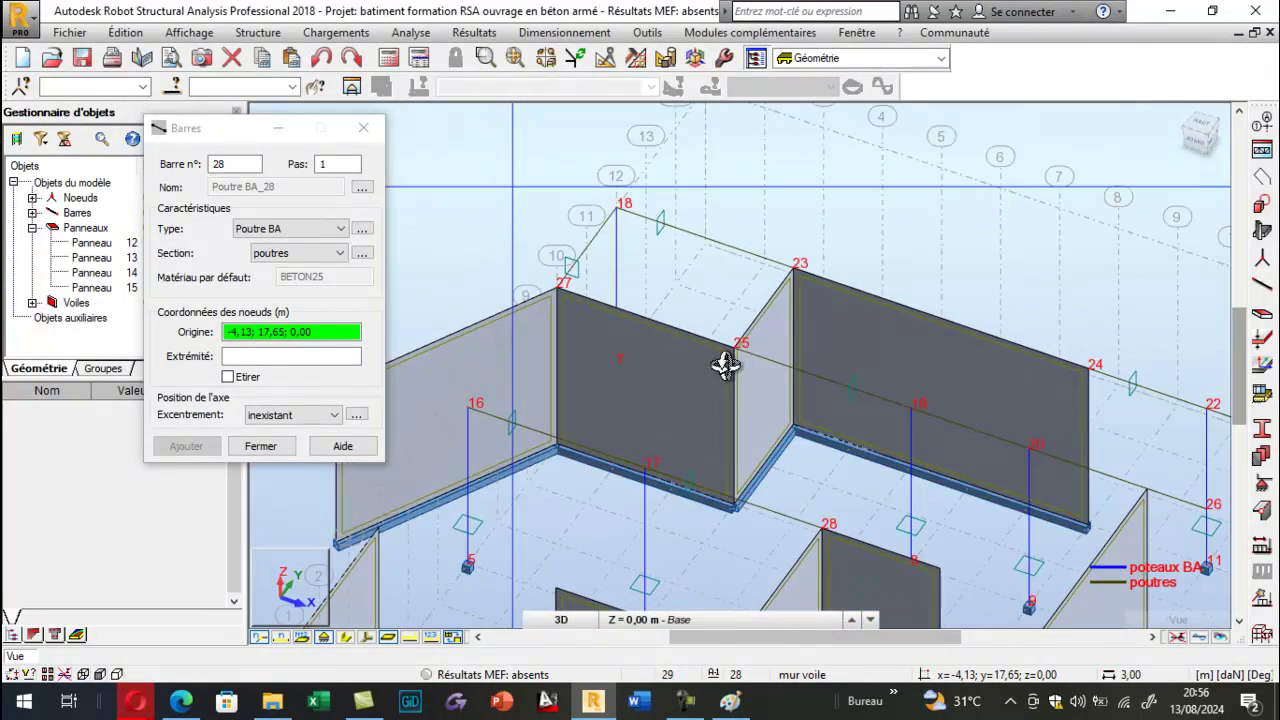
drag(760, 352, 735, 451)
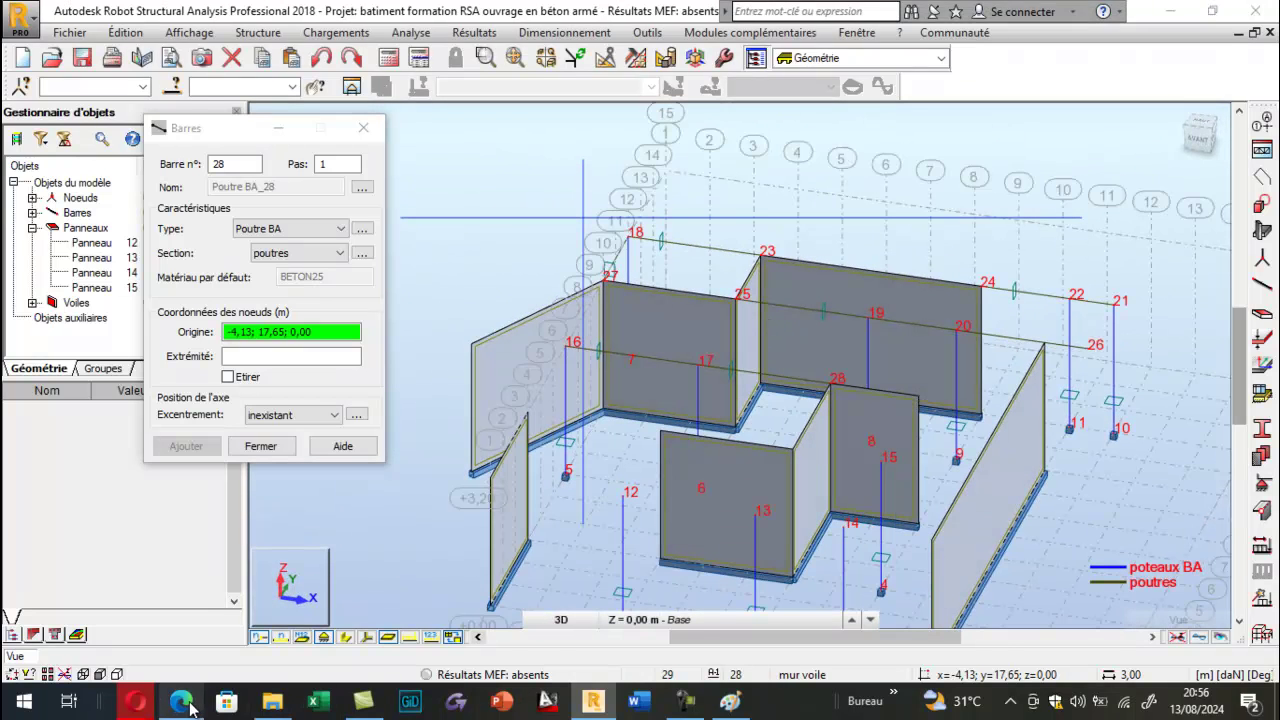
click(181, 702)
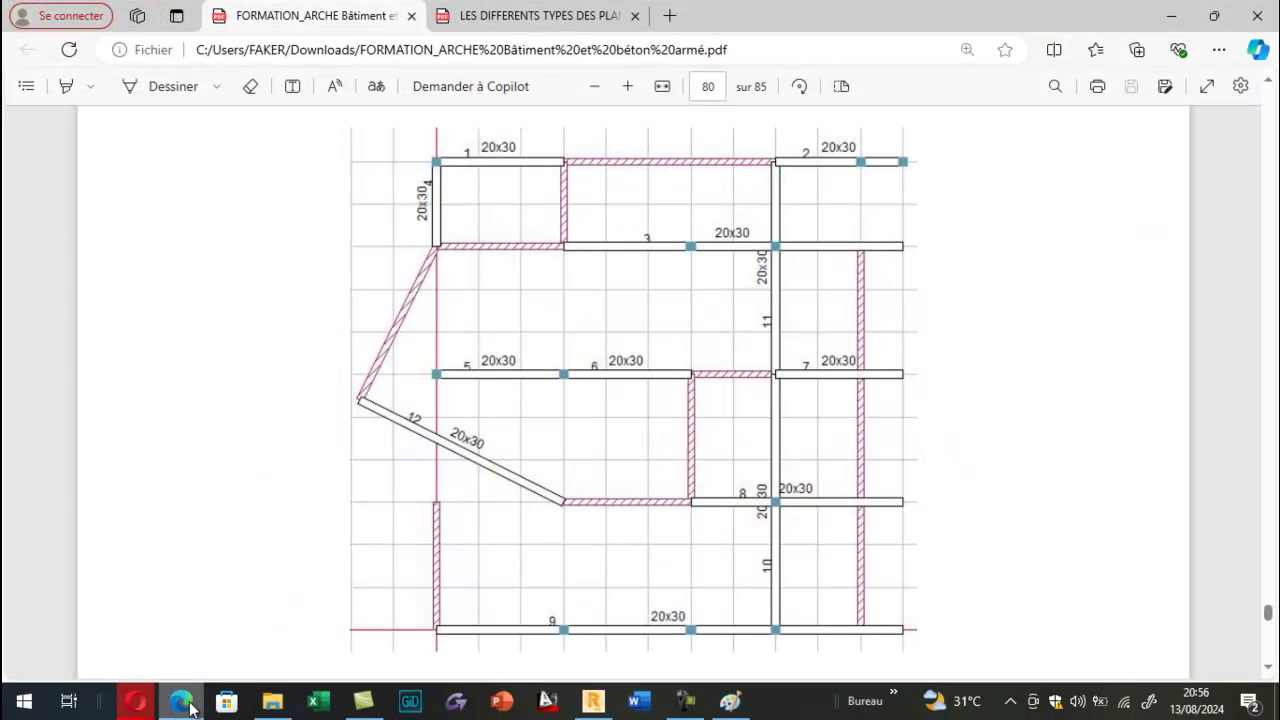
click(181, 702)
scroll(962, 340, up, 3)
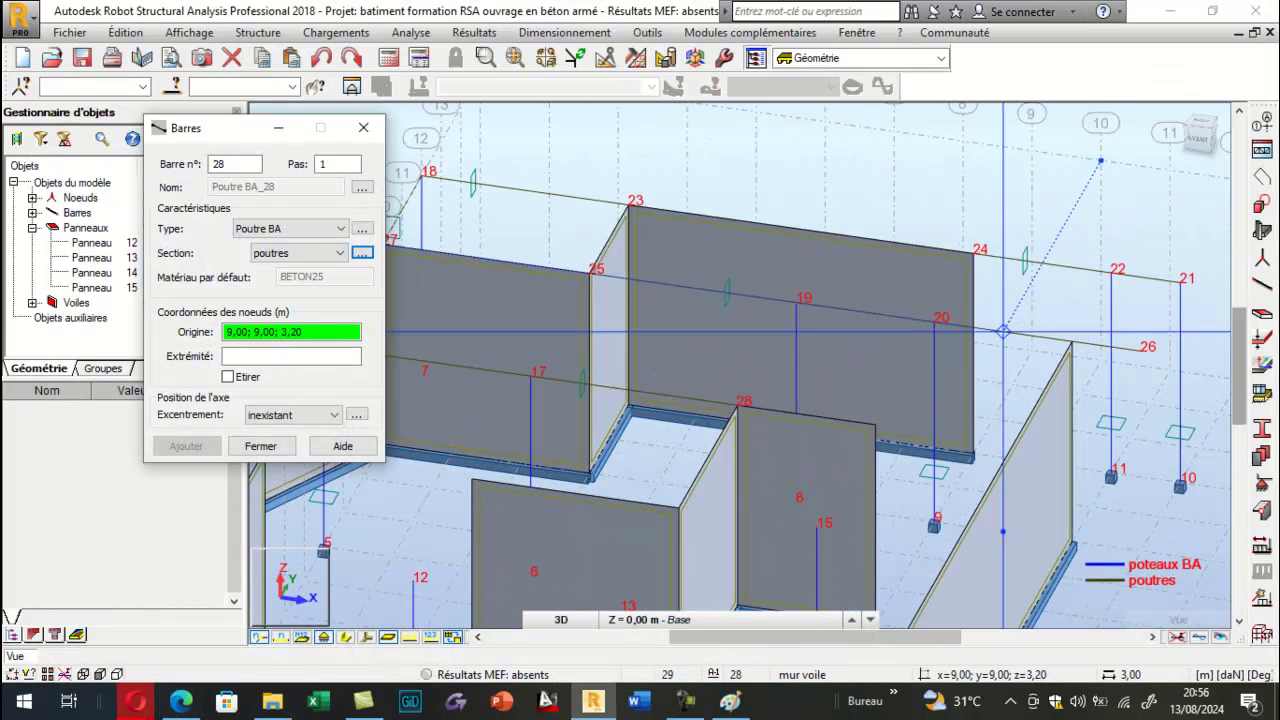
click(875, 425)
click(993, 510)
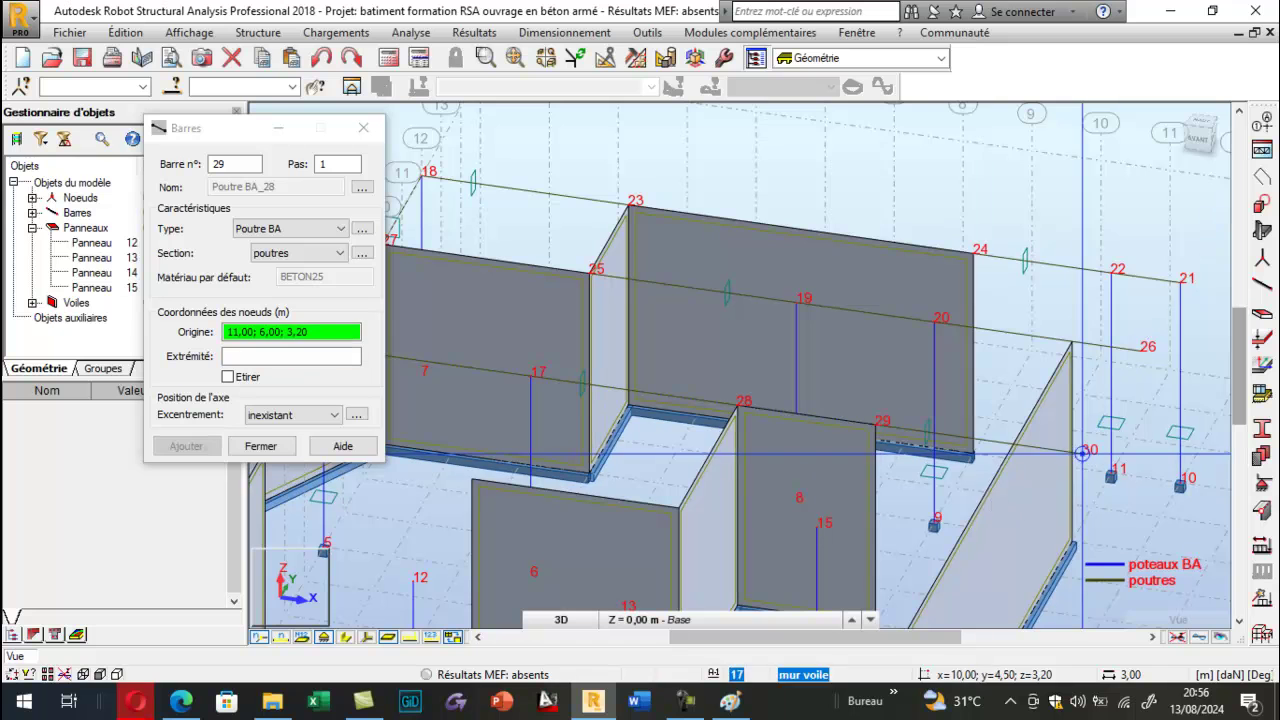
Hide the node numbers and display the section shapes of the bars in the 3D view.
right_click(805, 155)
click(790, 216)
drag(940, 247, 991, 272)
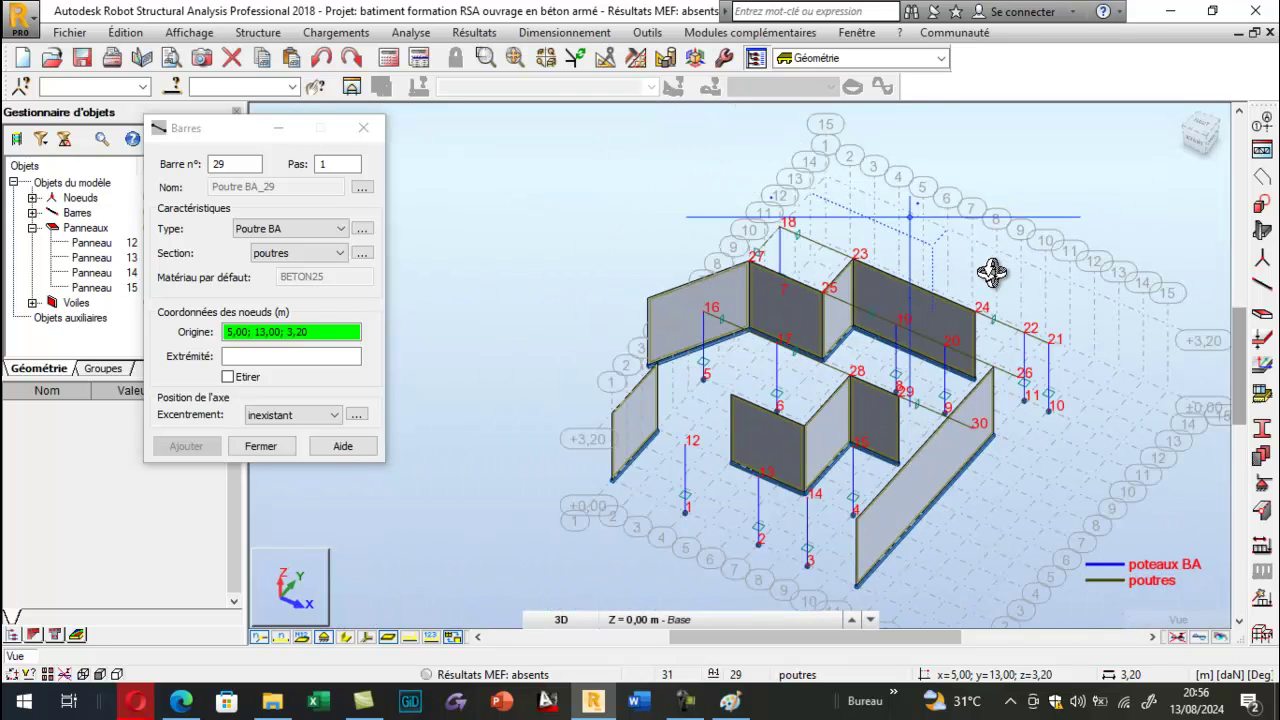
drag(1026, 549, 1011, 473)
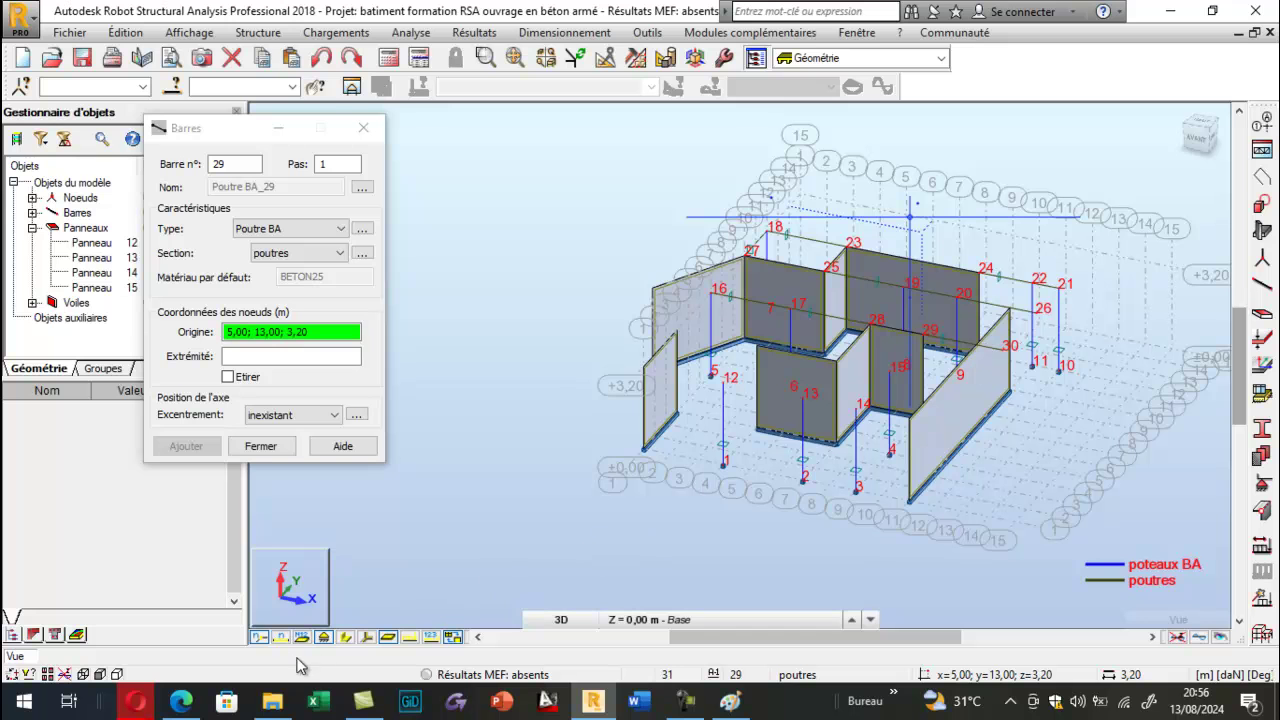
click(259, 638)
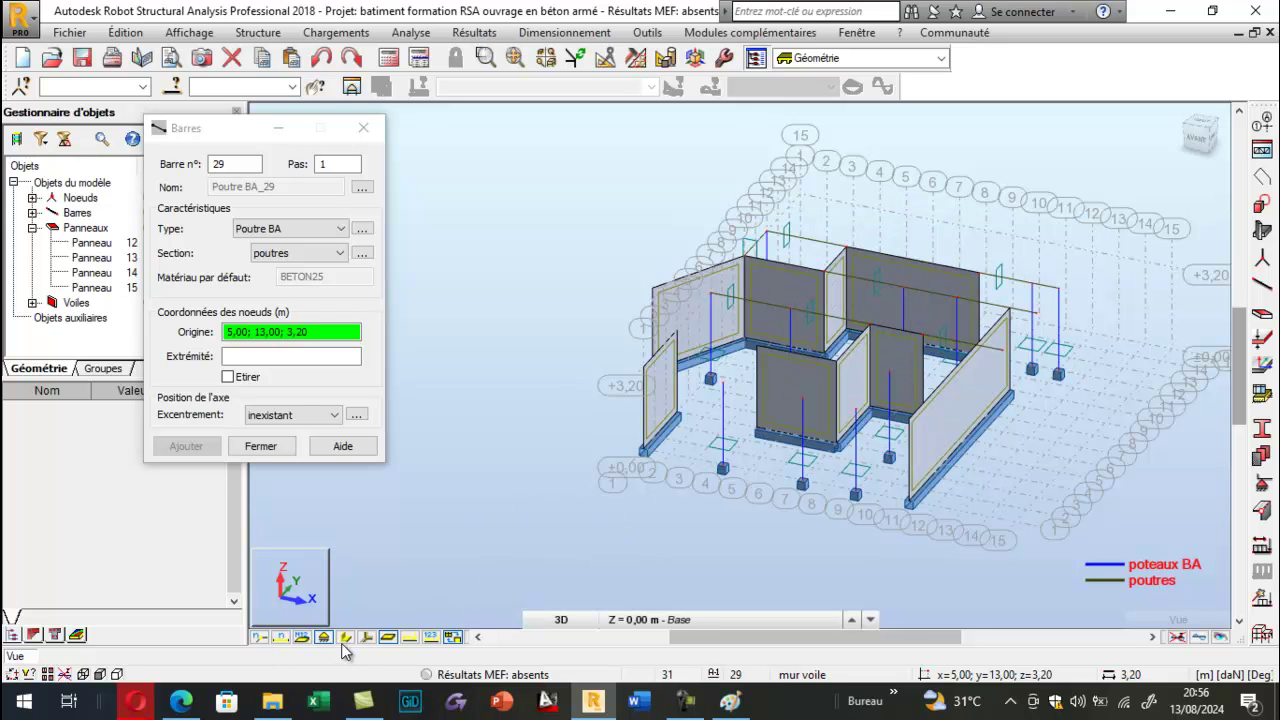
scroll(945, 265, up, 2)
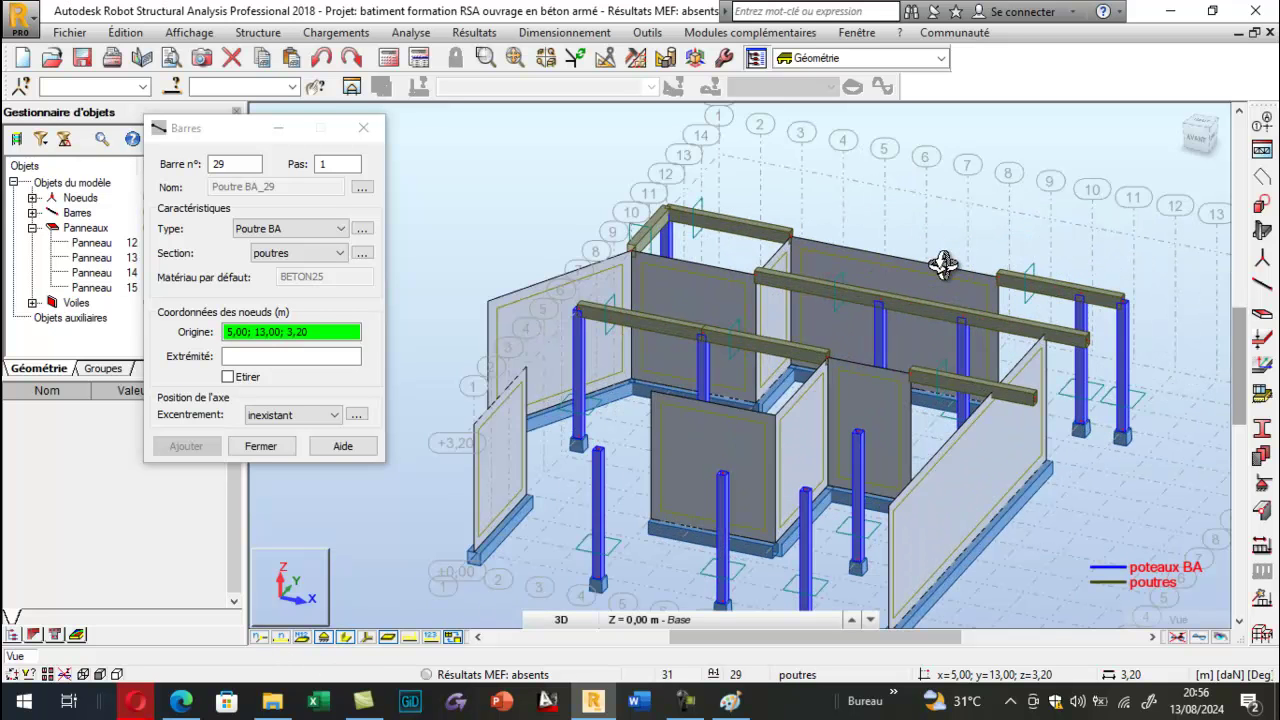
Check beam 8 in the PDF plan in Edge and draw it 5 m long along X from the wall corner (6; 3; 3,20).
click(194, 711)
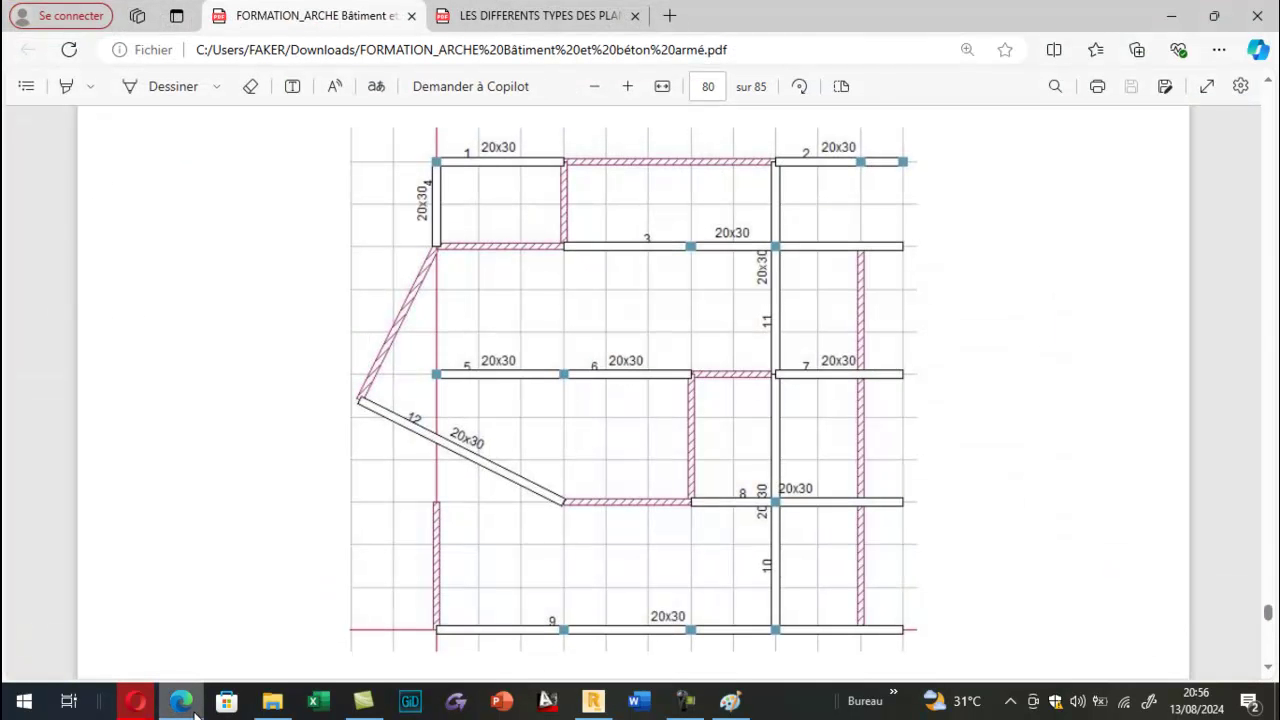
click(194, 711)
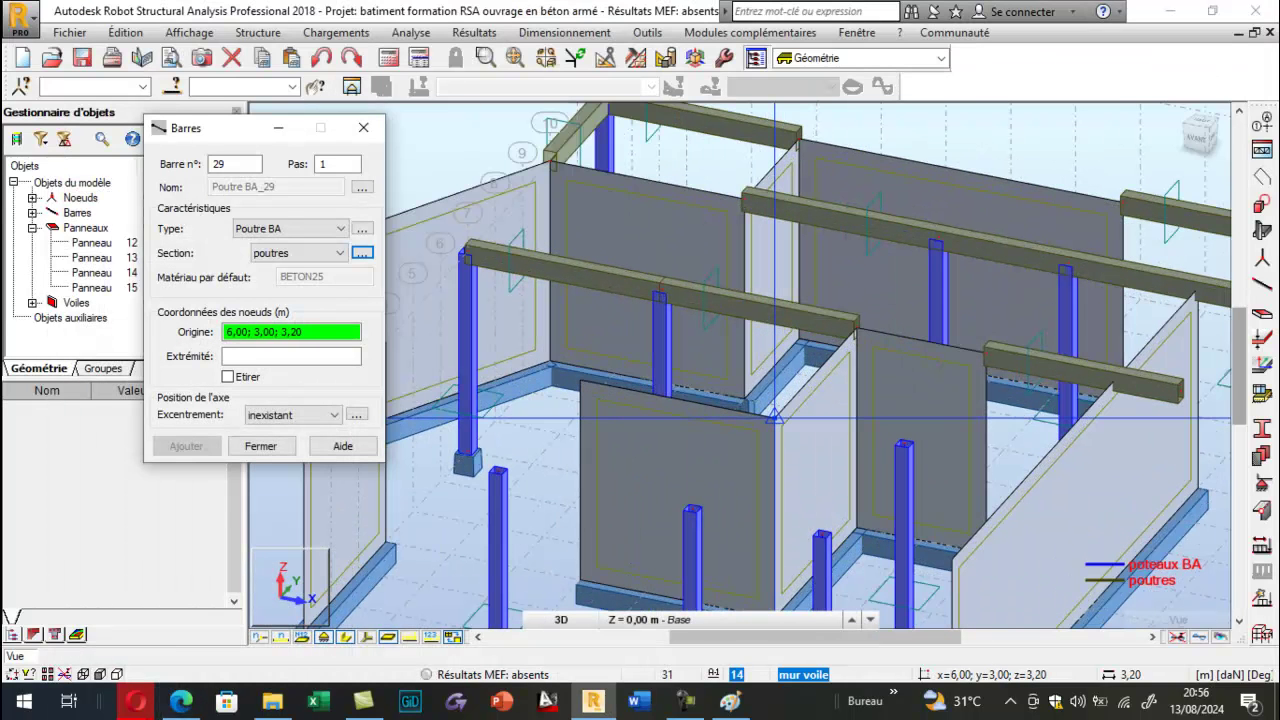
click(775, 418)
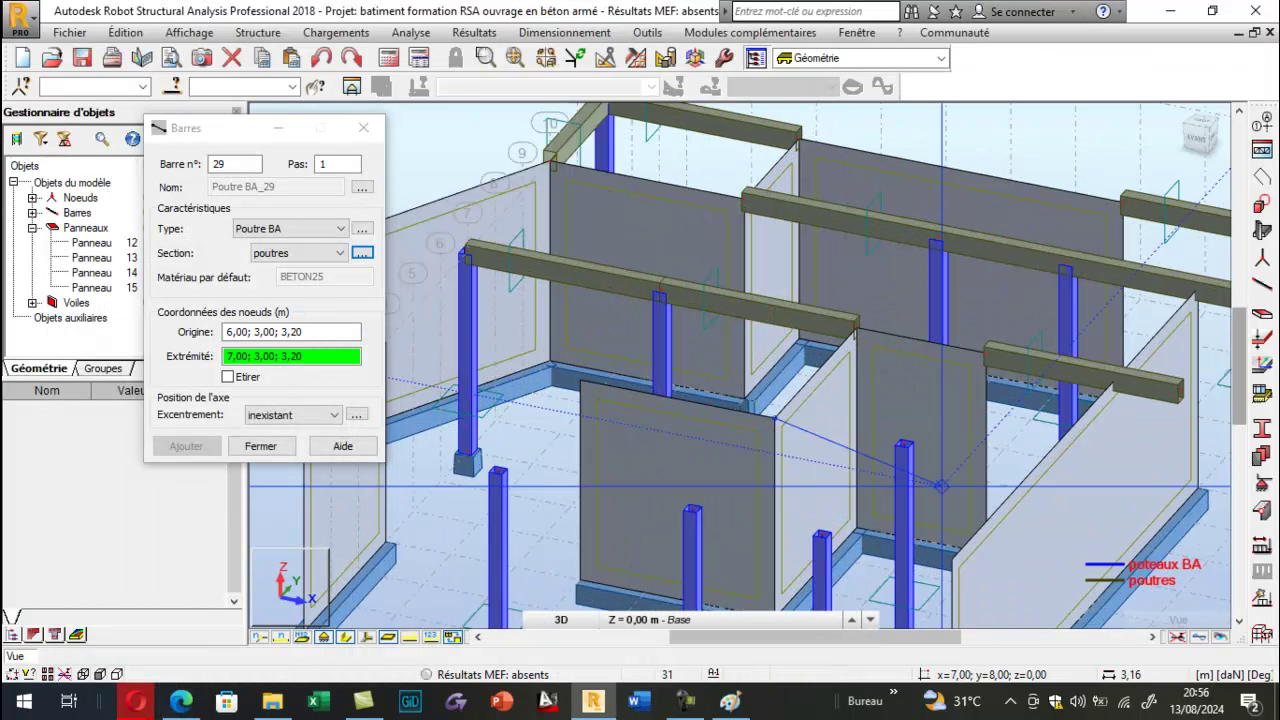
click(1090, 487)
scroll(835, 495, down, 5)
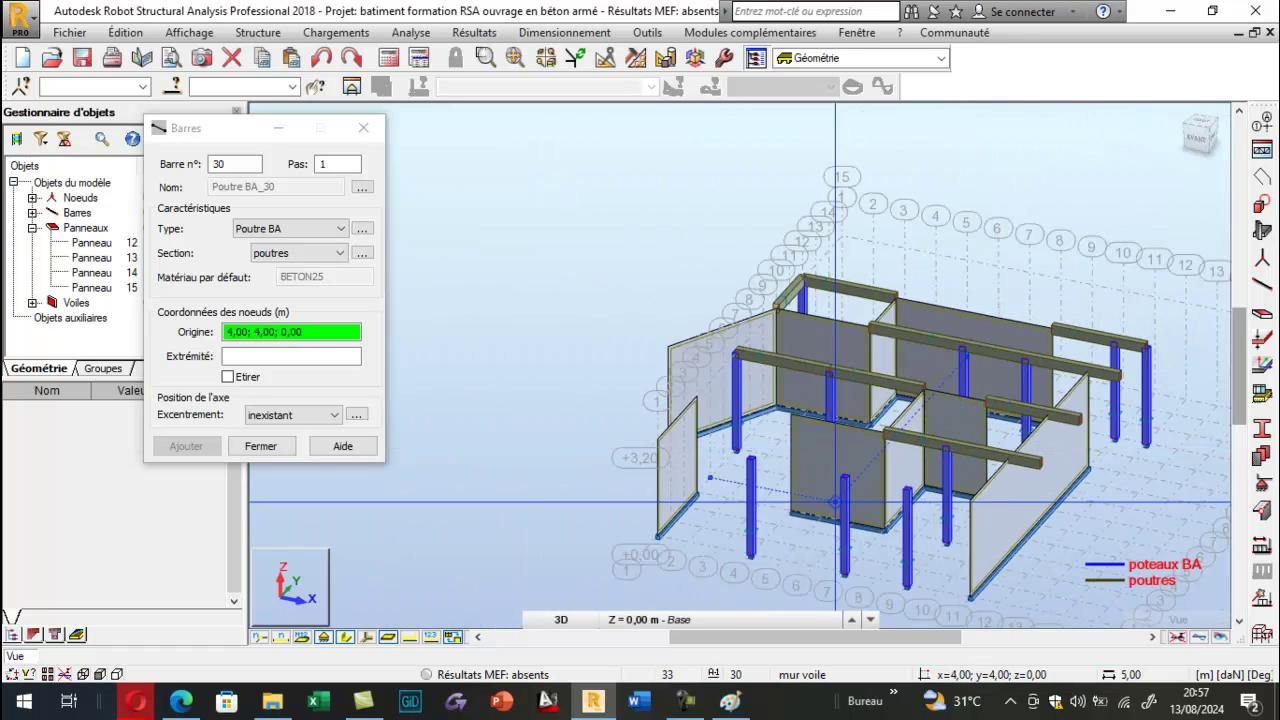
Check beam 9 in the PDF plan in Edge and try drawing it from (0; 0; 3,20) to (13; 0; 3,20).
right_click(460, 368)
click(530, 447)
mouse_move(663, 430)
mouse_down()
mouse_move(716, 378)
mouse_move(706, 400)
mouse_move(649, 394)
mouse_move(600, 354)
mouse_move(662, 362)
mouse_move(660, 434)
mouse_up()
scroll(988, 486, up, 4)
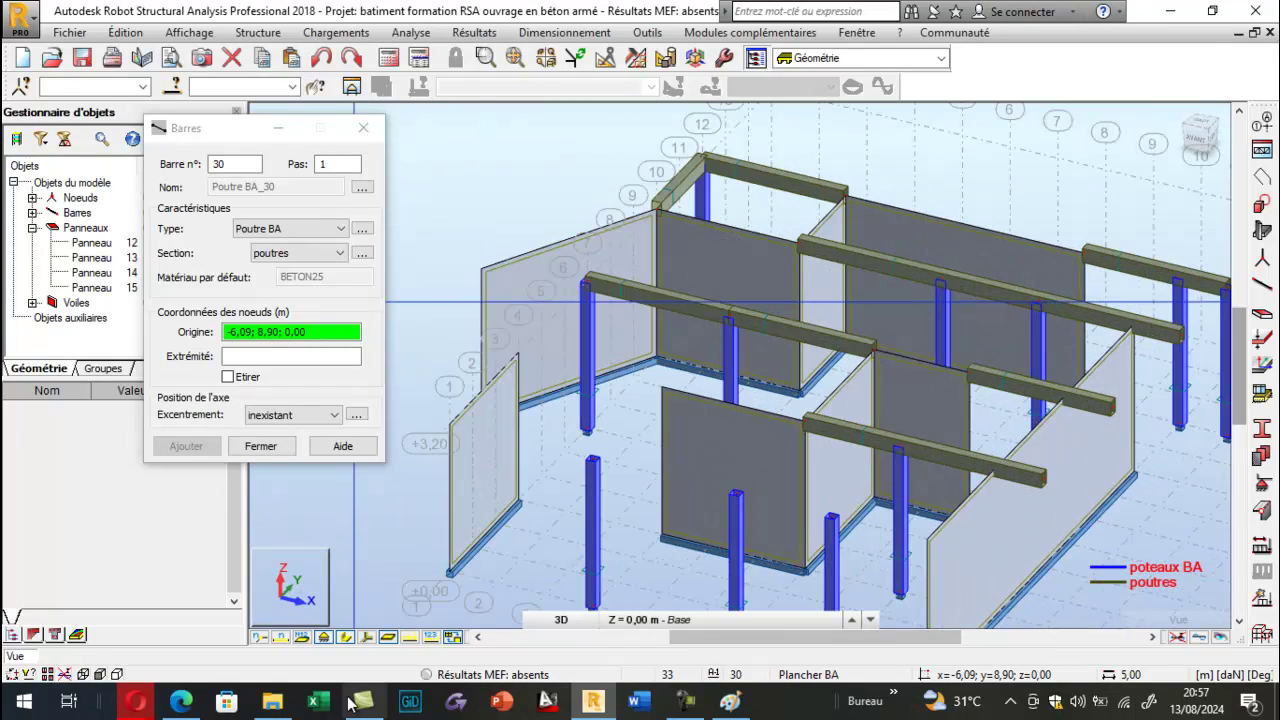
click(183, 702)
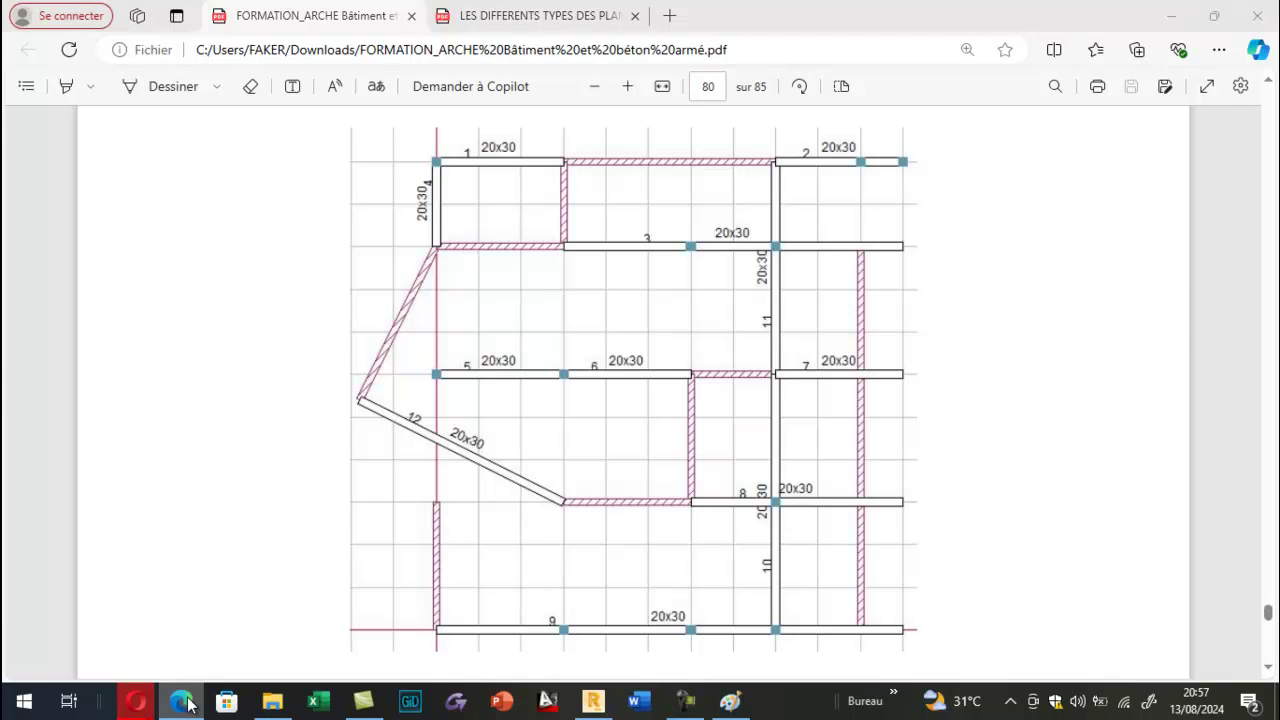
click(189, 704)
scroll(552, 392, down, 2)
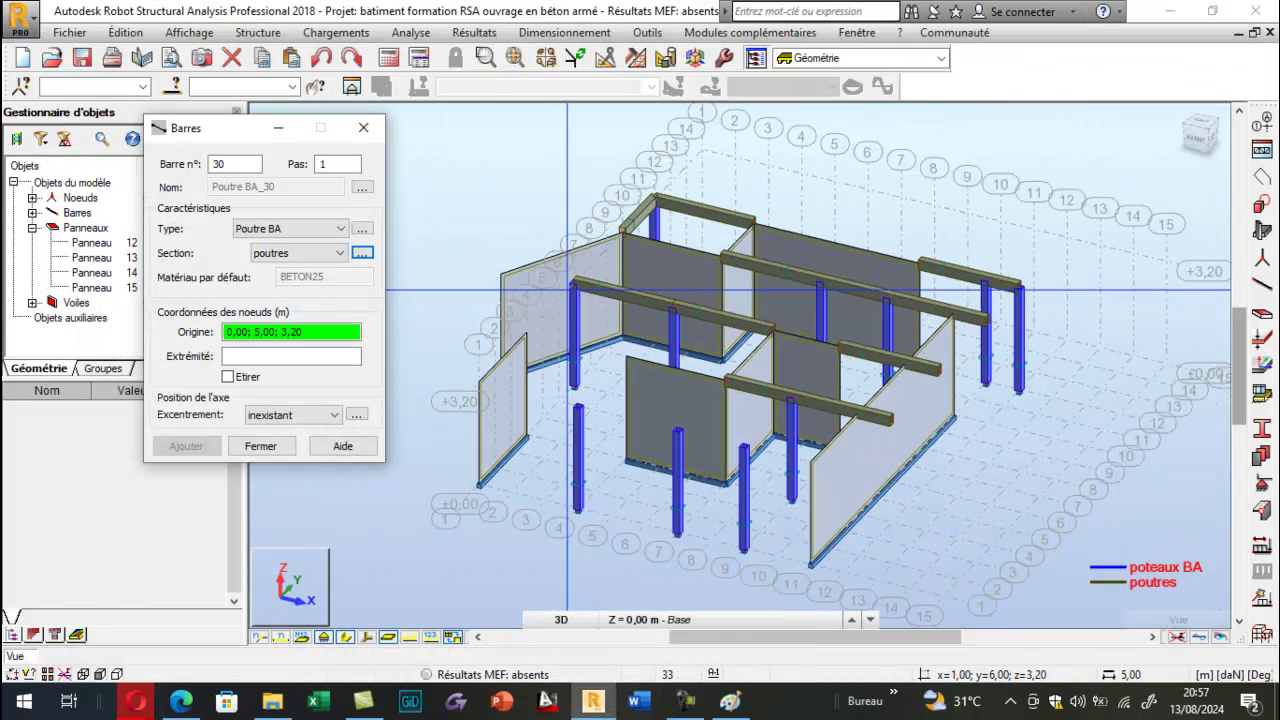
click(478, 381)
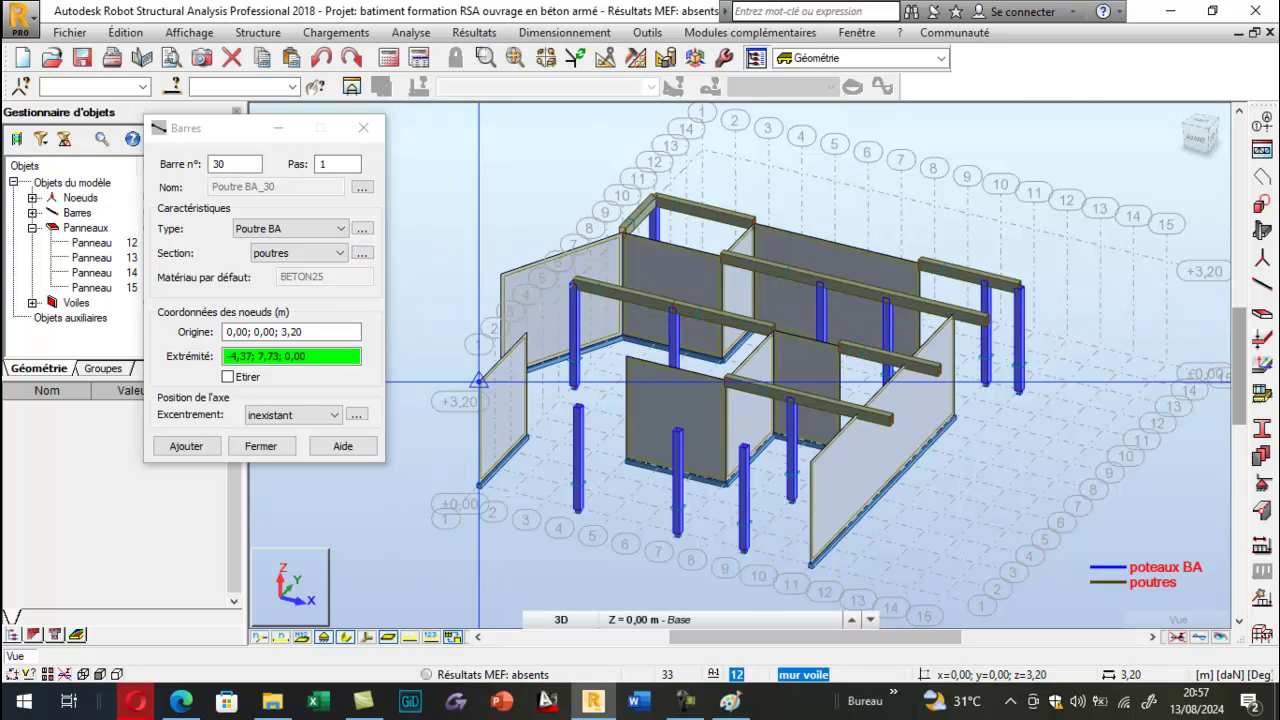
scroll(857, 472, up, 1)
click(857, 472)
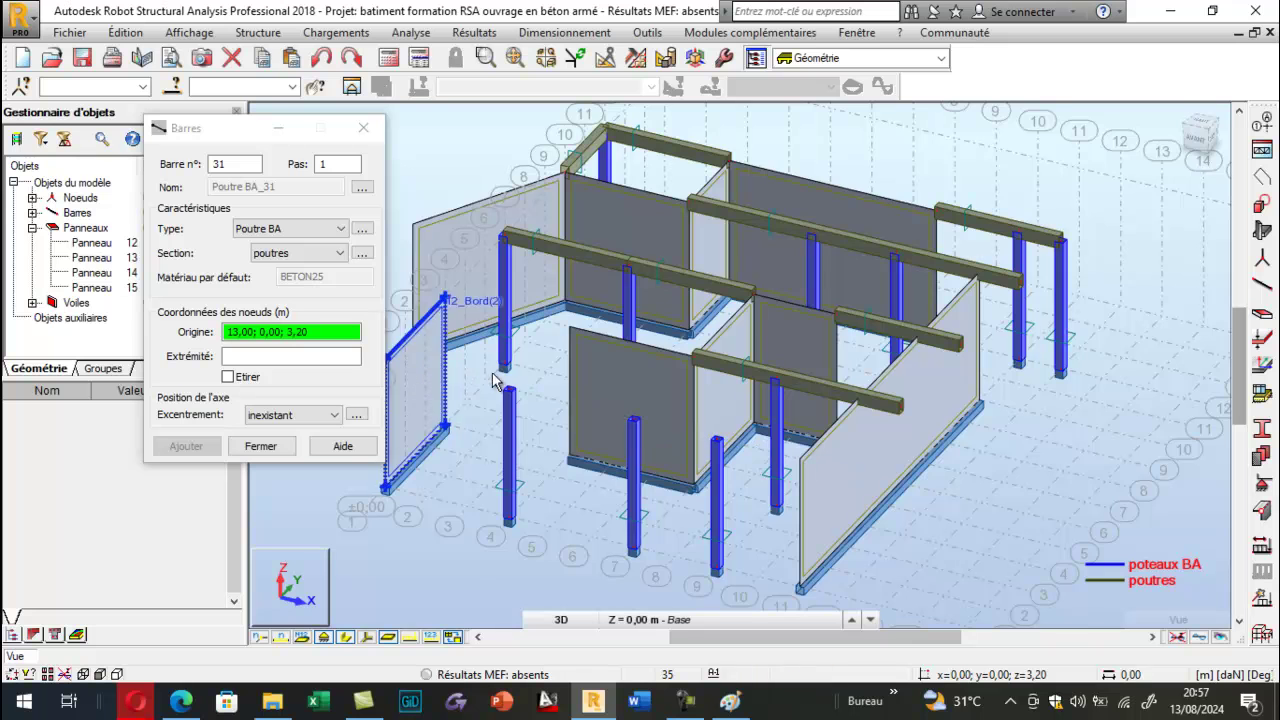
Draw beam 9 along the front columns from the wall corner (0; 0; 3,20) to (11; 0; 3,20), and close the bar definition.
scroll(729, 242, down, 2)
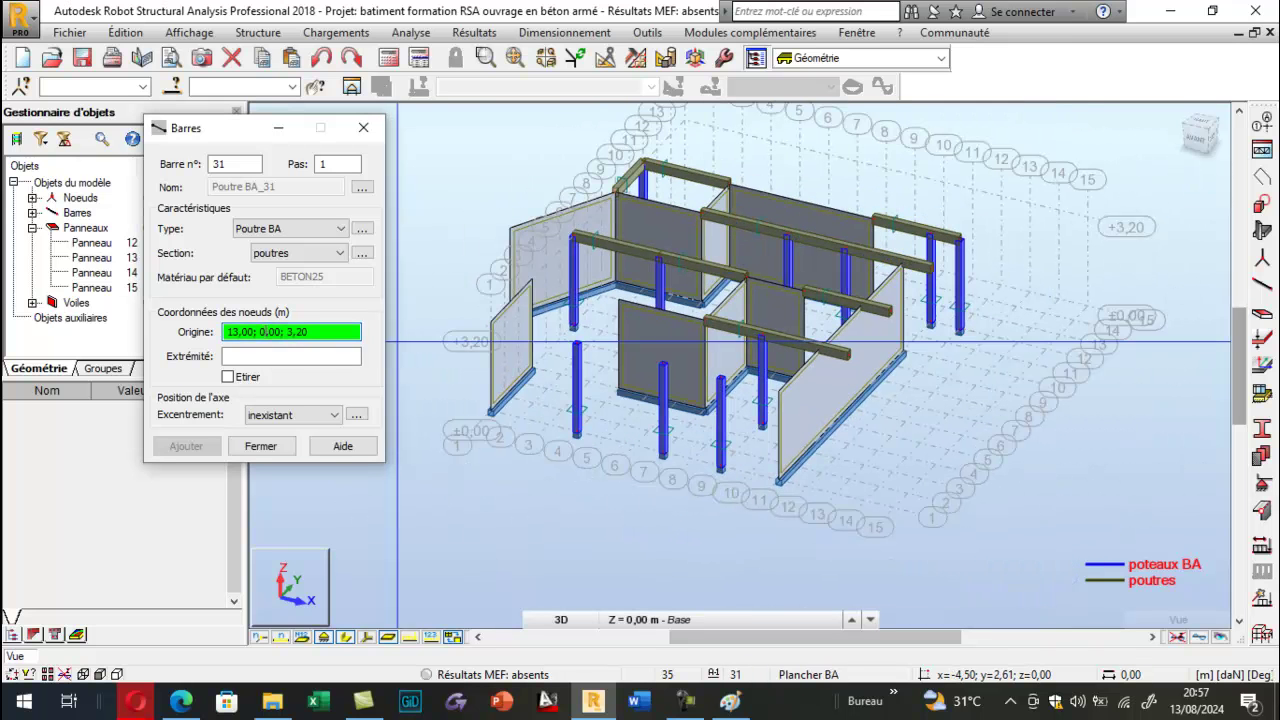
click(490, 321)
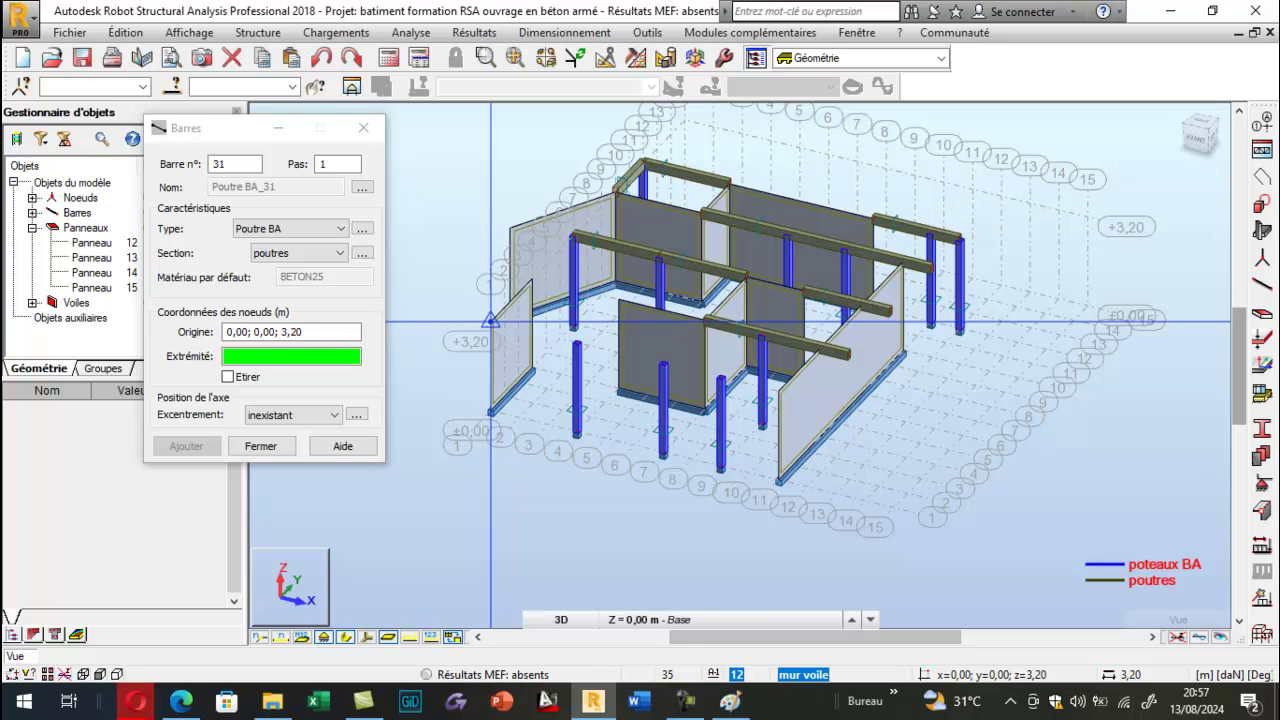
key(Escape)
click(335, 332)
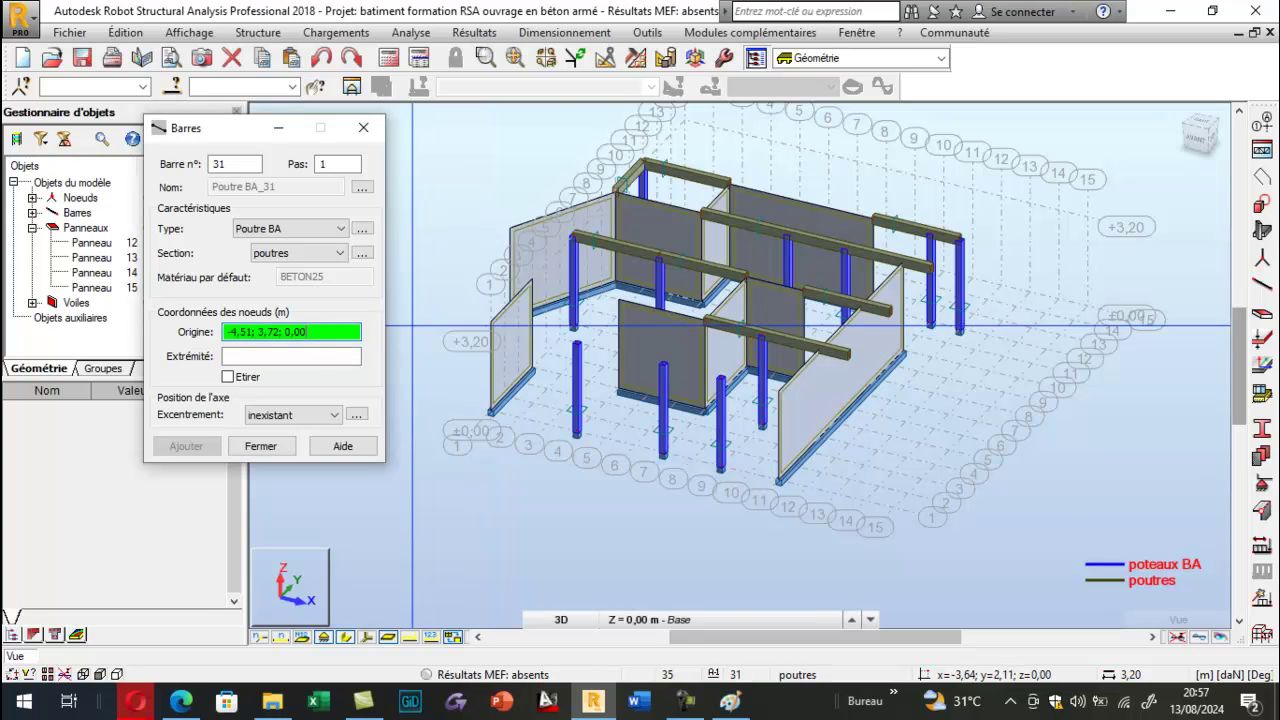
click(490, 321)
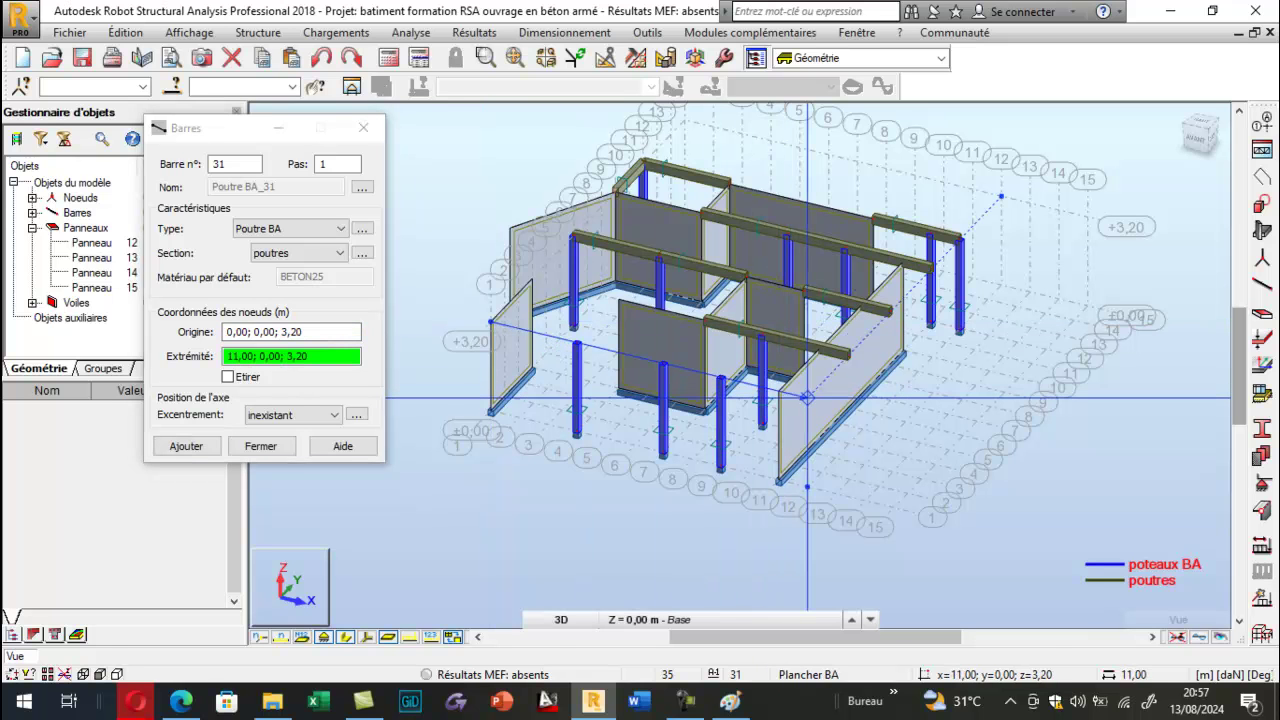
click(789, 415)
click(365, 130)
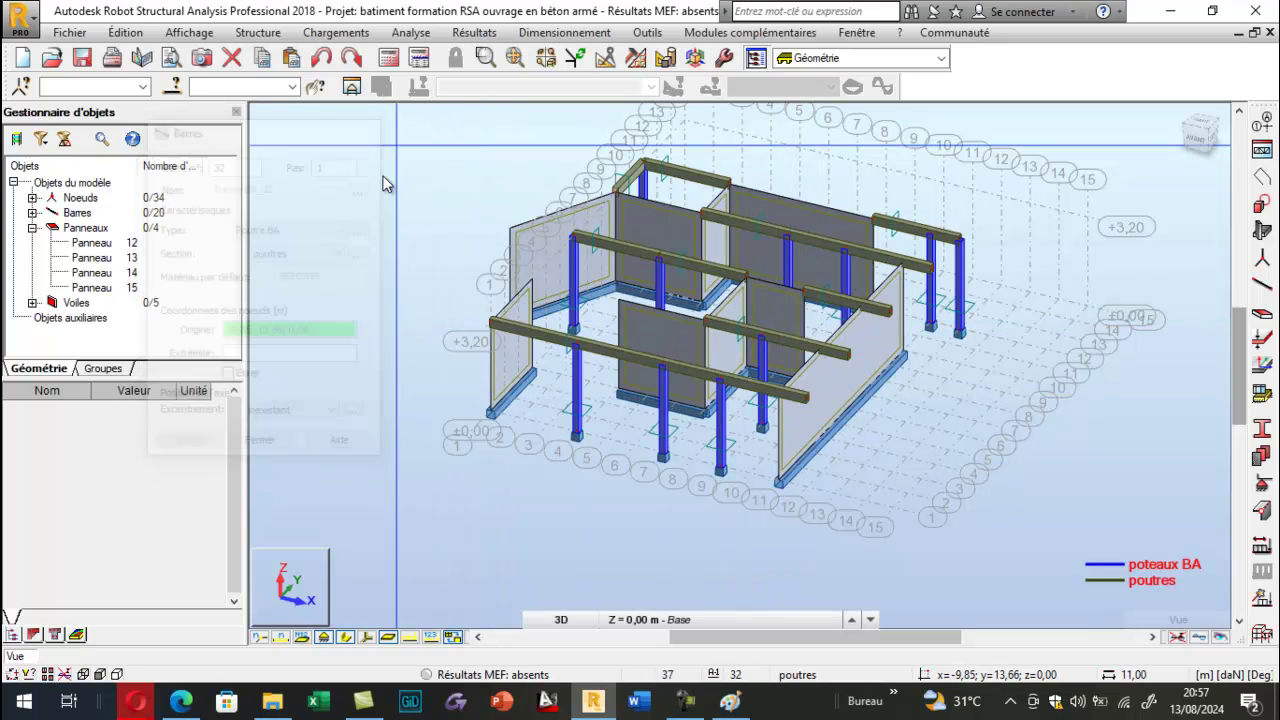
Check beam 10 in the PDF plan in Edge, hide the section shapes, and draw the beam from (8; 0; 3,20) to (8; 6; 3,20).
right_click(262, 217)
click(360, 296)
drag(468, 302, 506, 345)
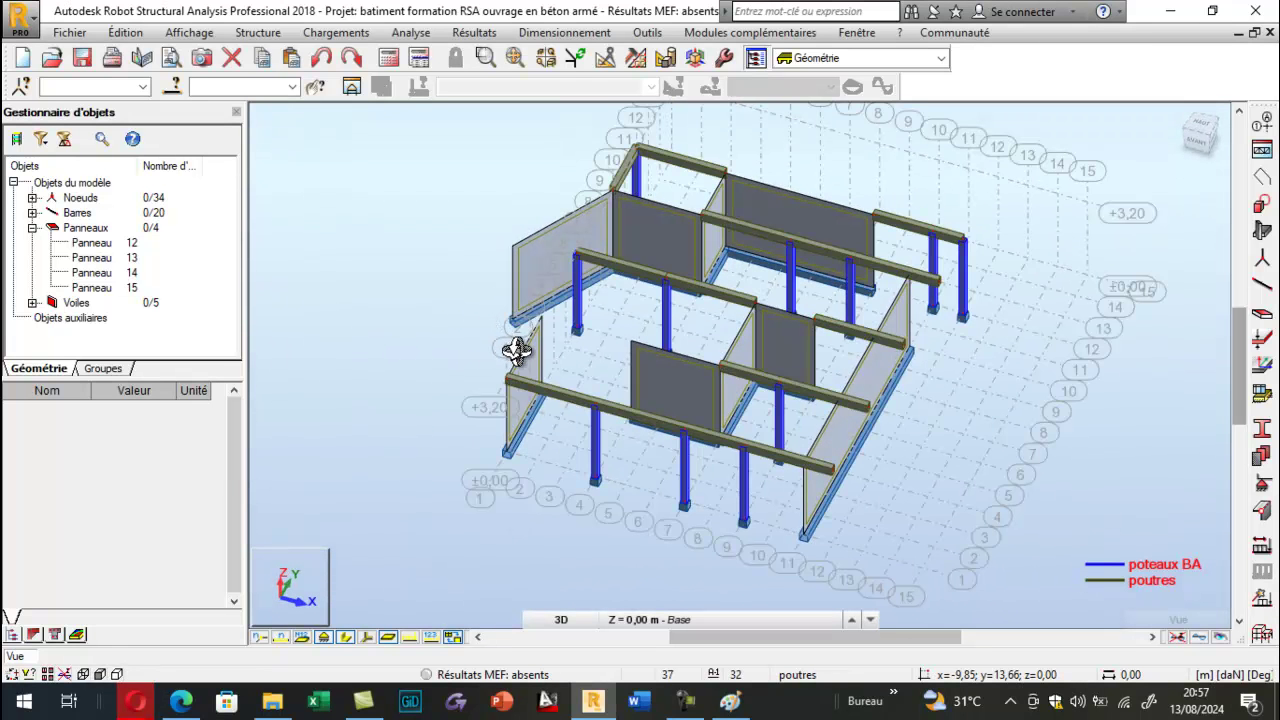
click(150, 704)
click(182, 703)
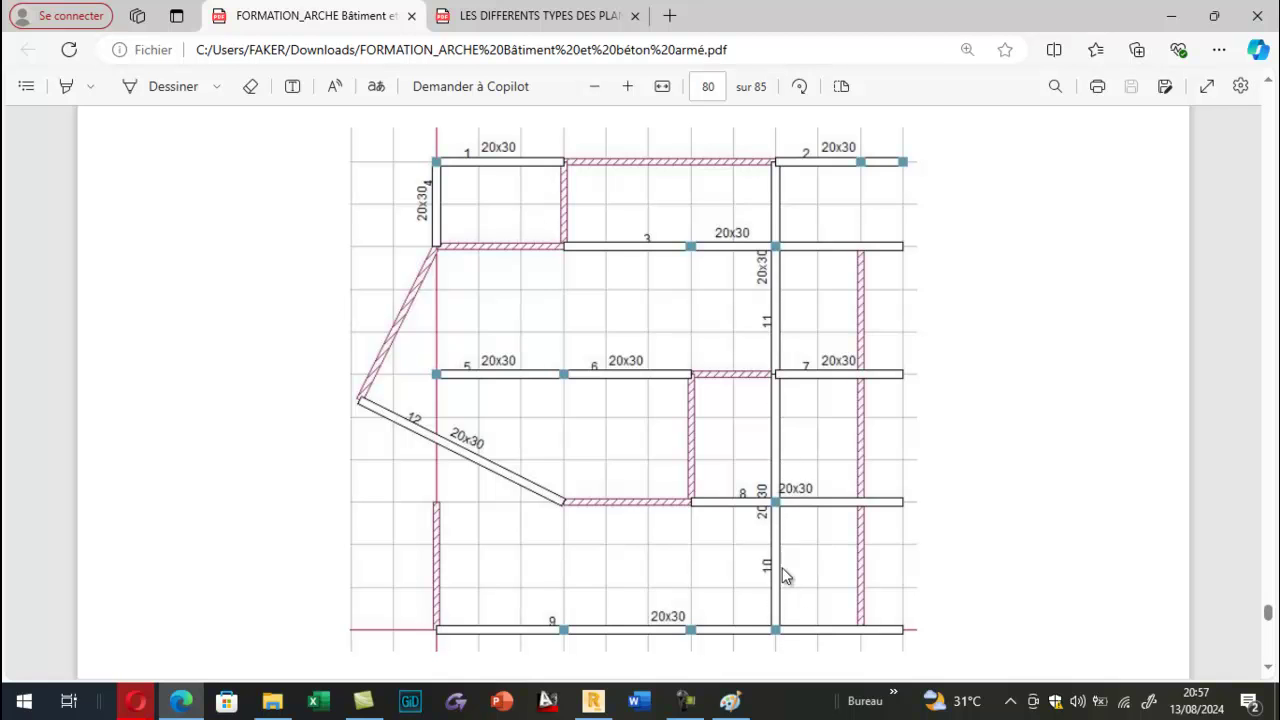
click(593, 703)
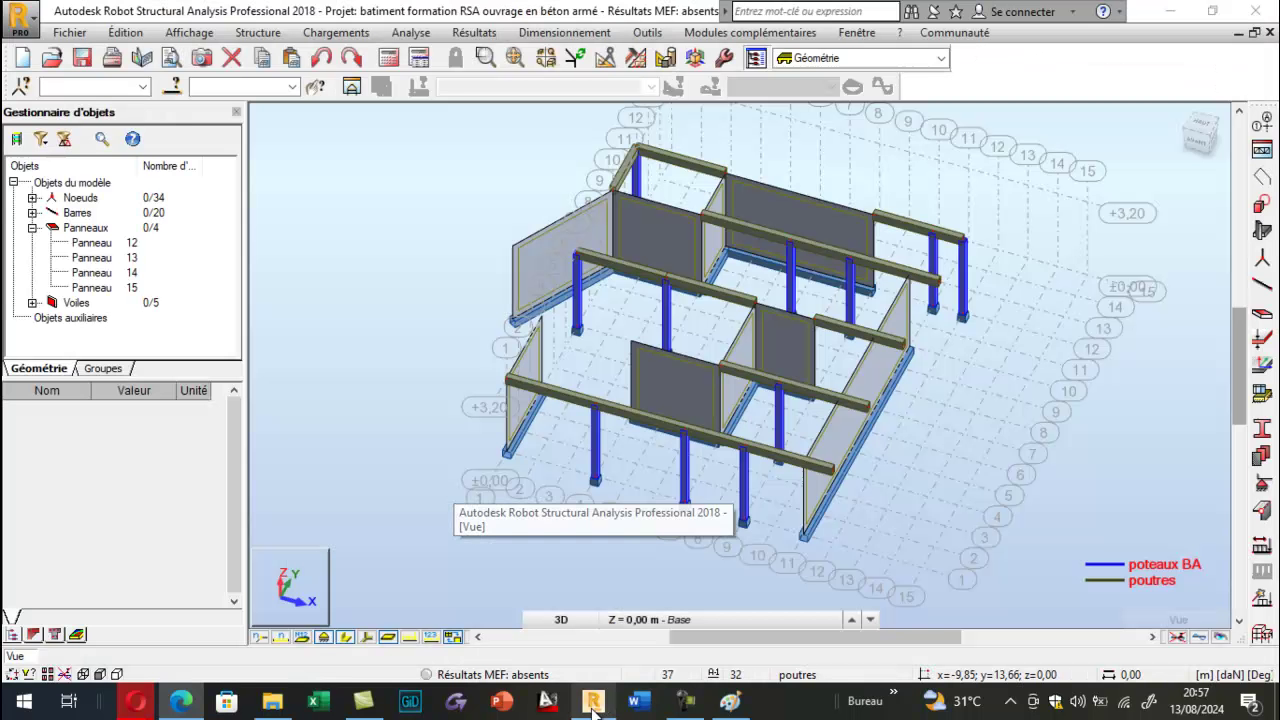
click(1262, 286)
click(346, 637)
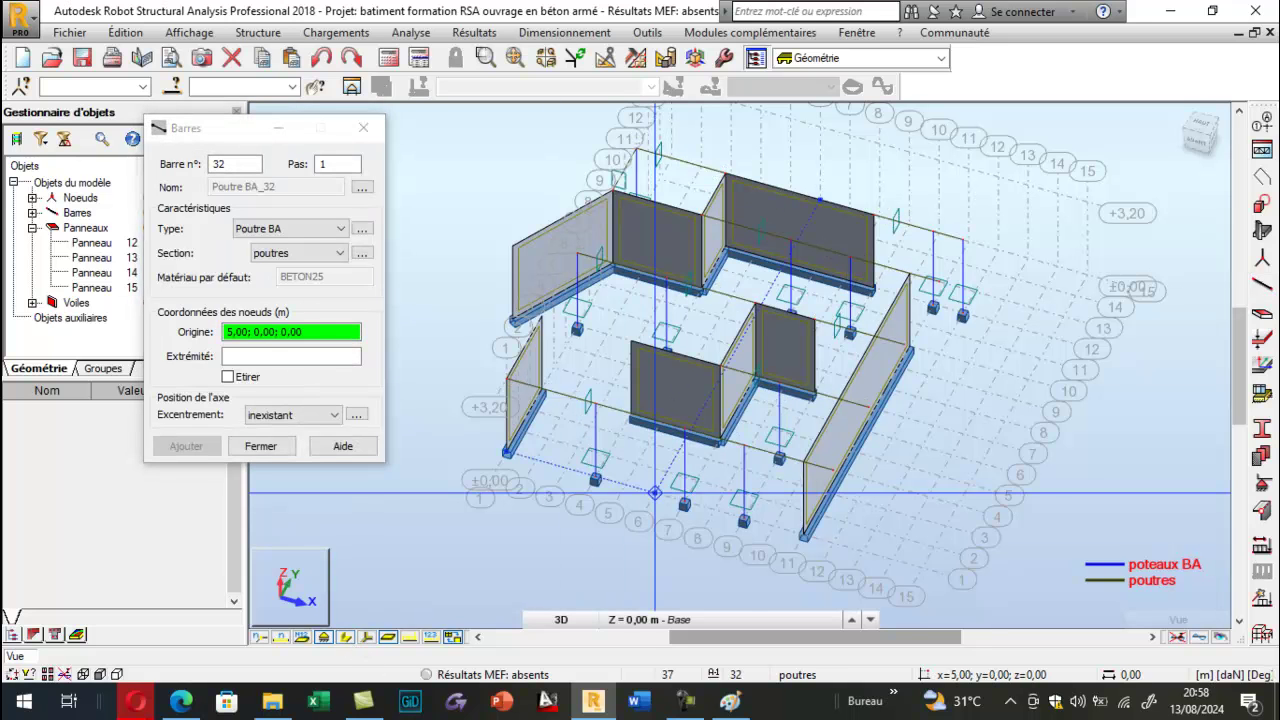
click(744, 444)
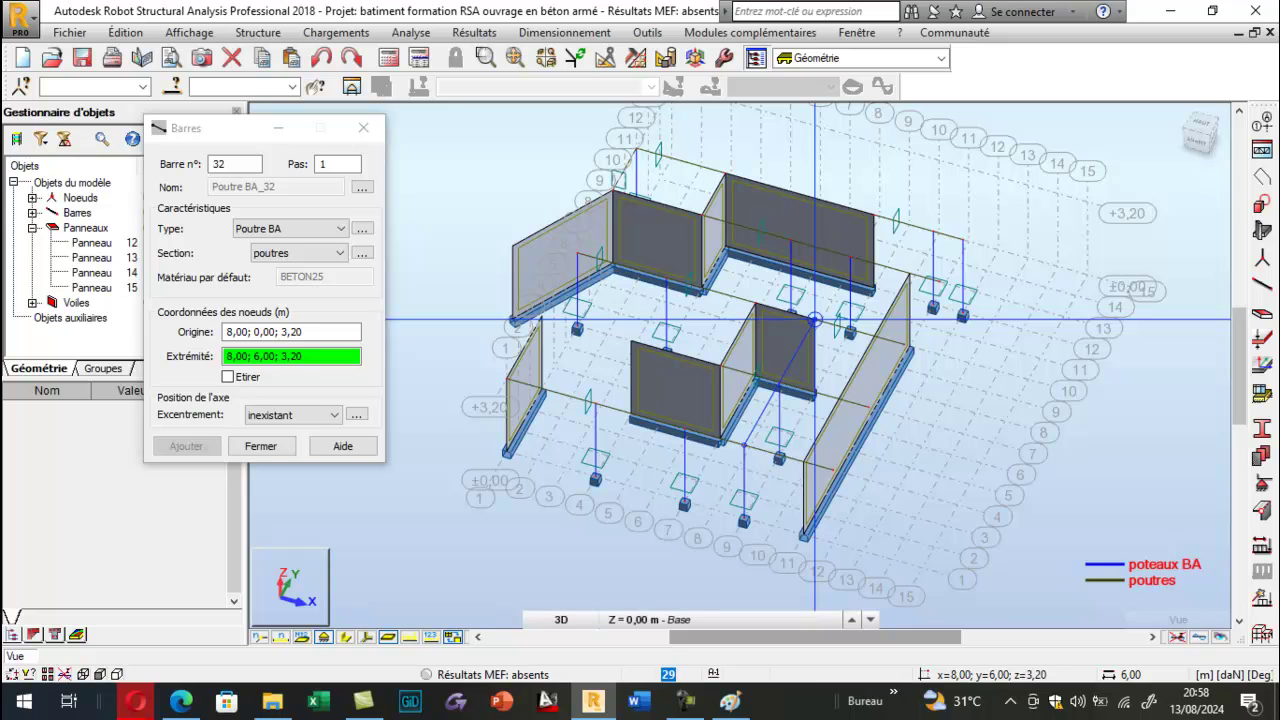
Check beam 11 in the PDF plan in Edge and draw it between the wall corners (8; 6; 3,20) and (8; 11; 3,20).
click(188, 705)
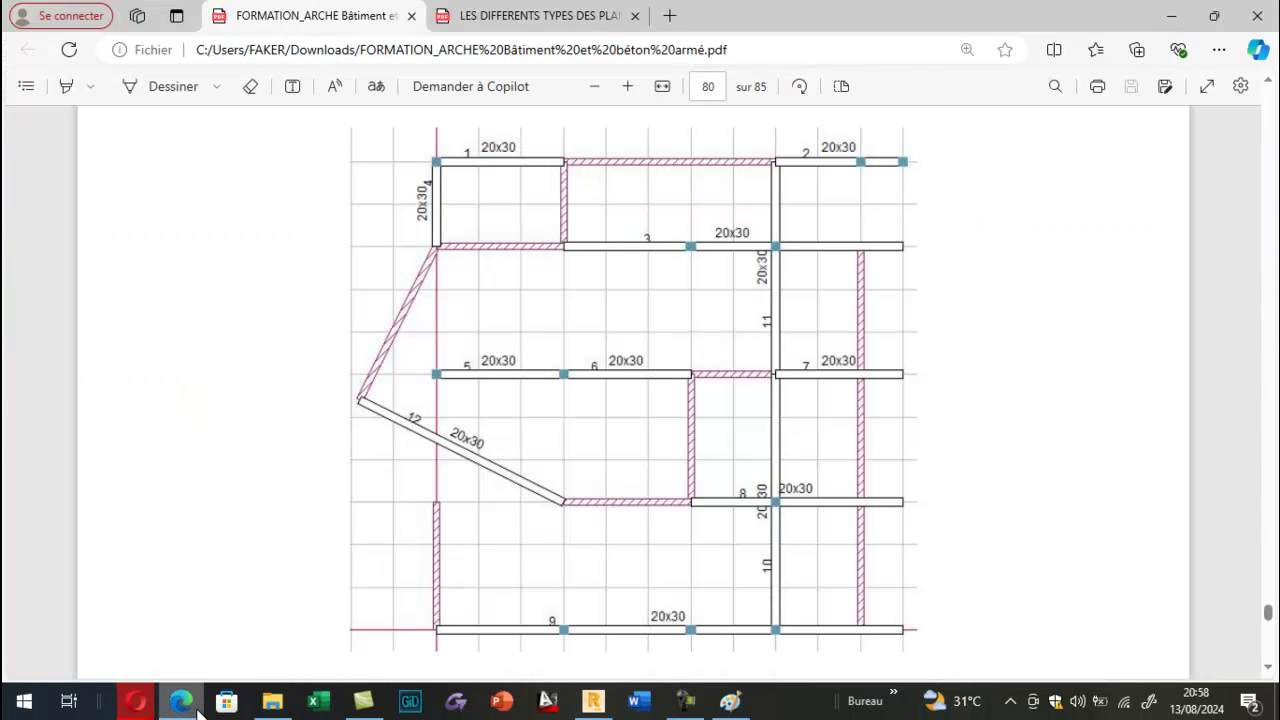
click(199, 710)
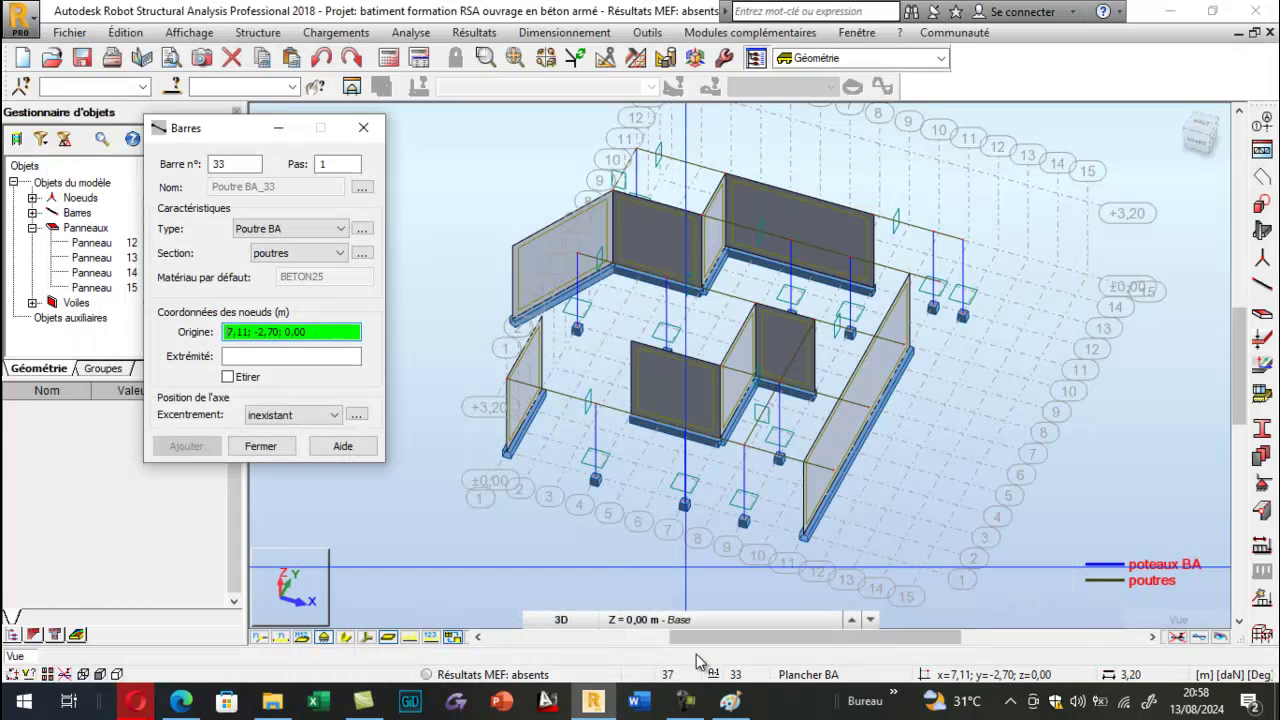
scroll(820, 342, up, 4)
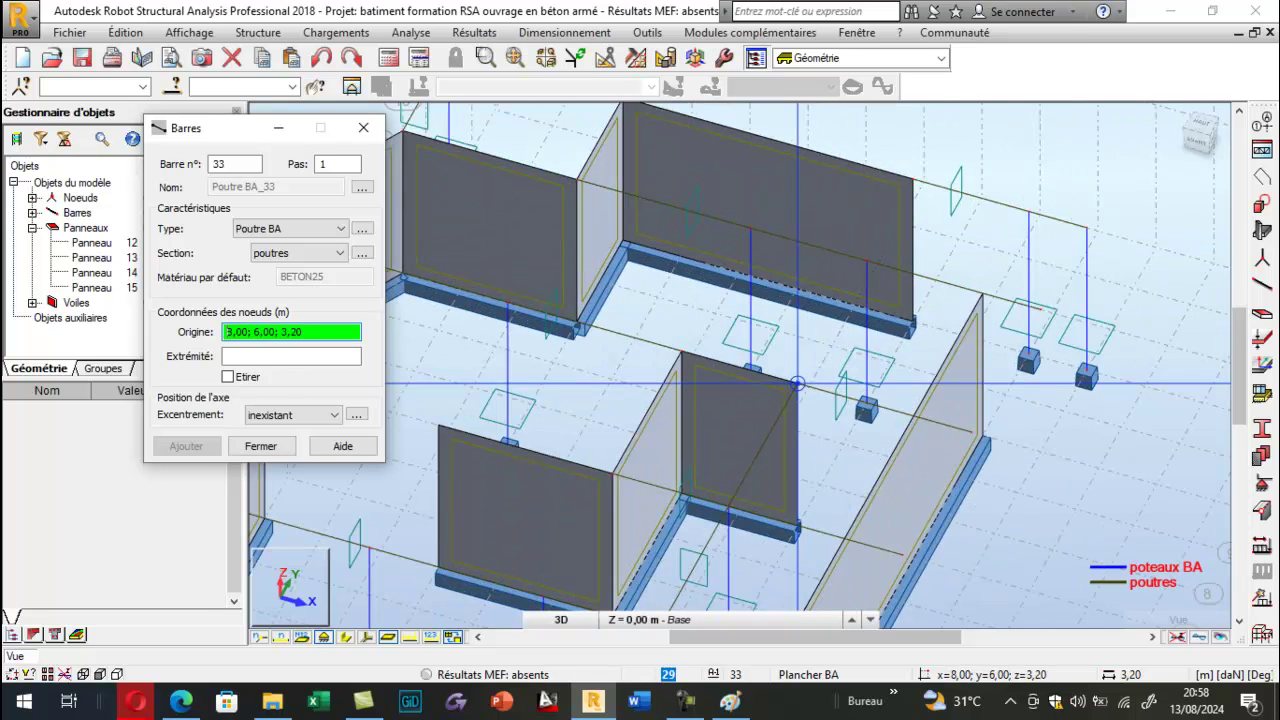
click(797, 383)
click(912, 179)
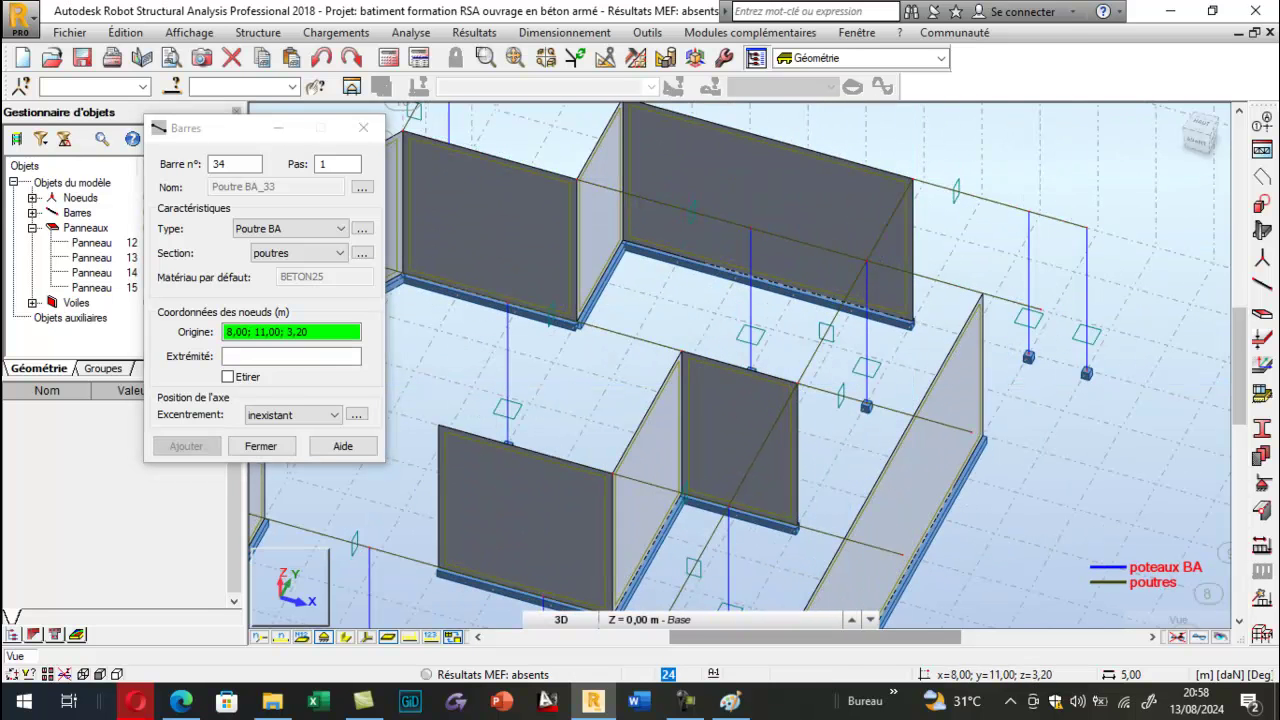
click(138, 662)
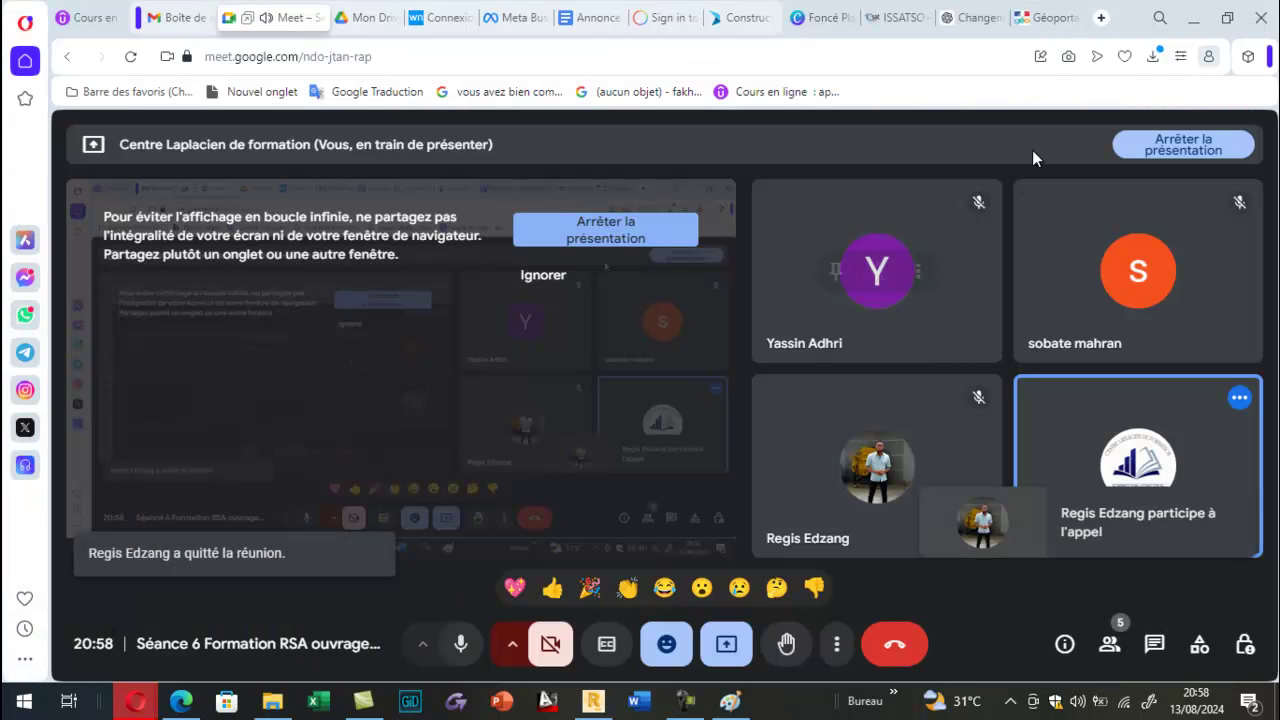
click(1227, 17)
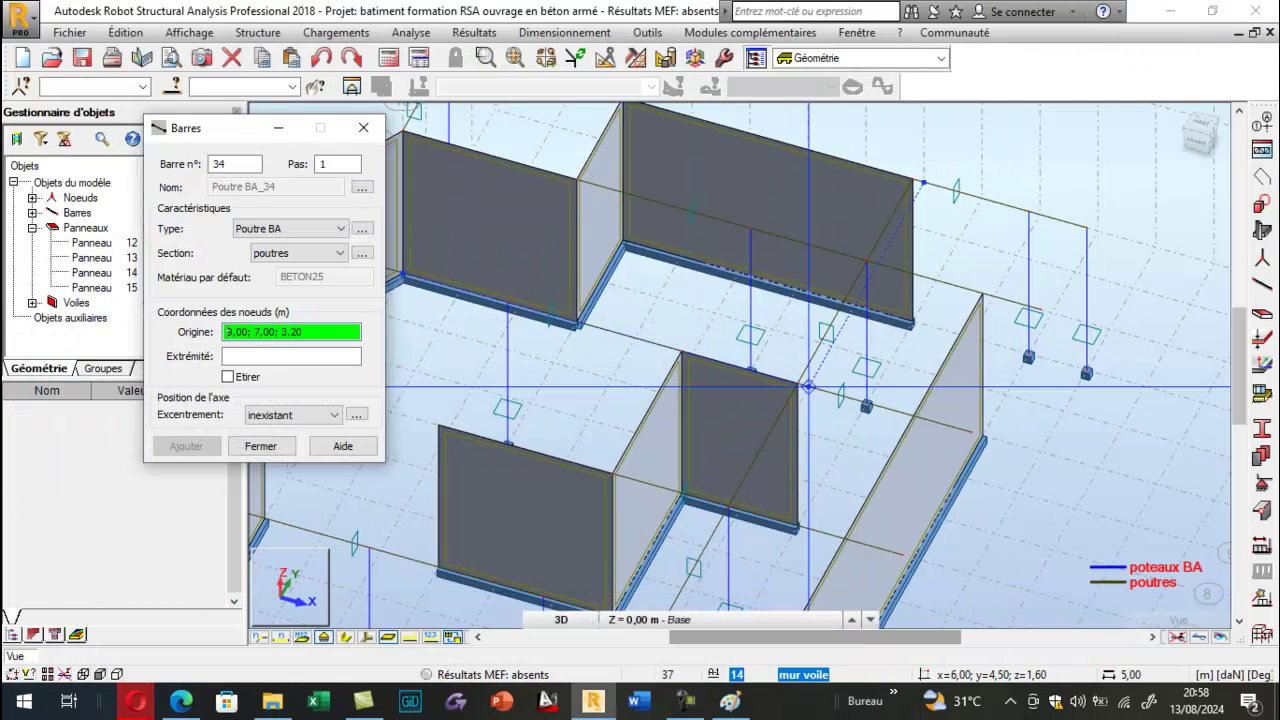
Show the section shapes, check beam 12 in the PDF plan in Edge, and draw it from (3; 3; 3,20) to (-2; 5,54; 3,20).
click(366, 637)
scroll(773, 329, down, 5)
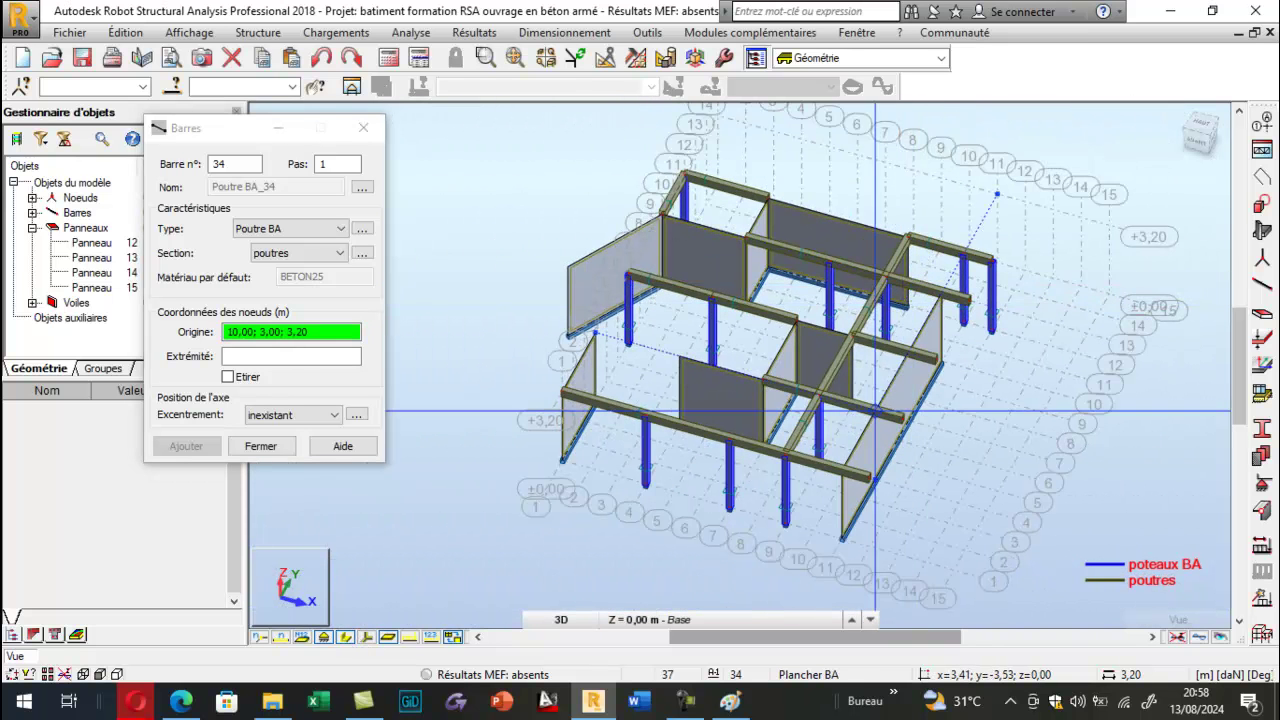
click(181, 703)
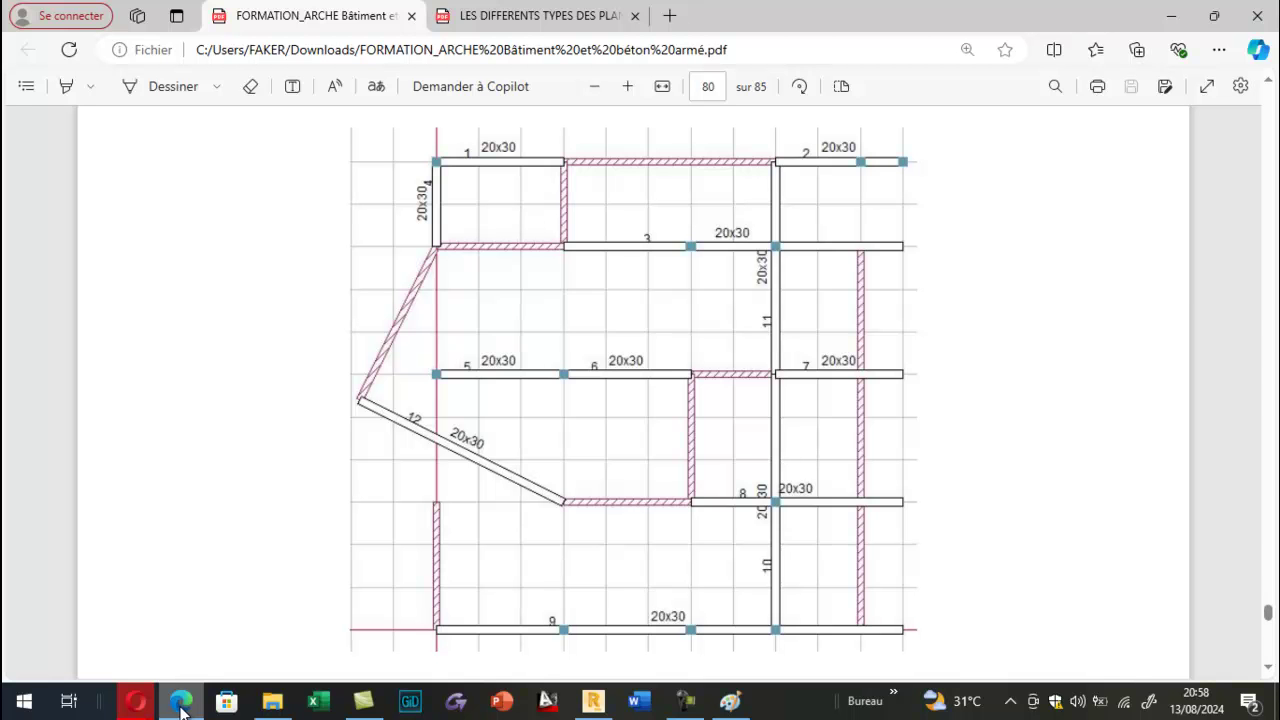
click(181, 703)
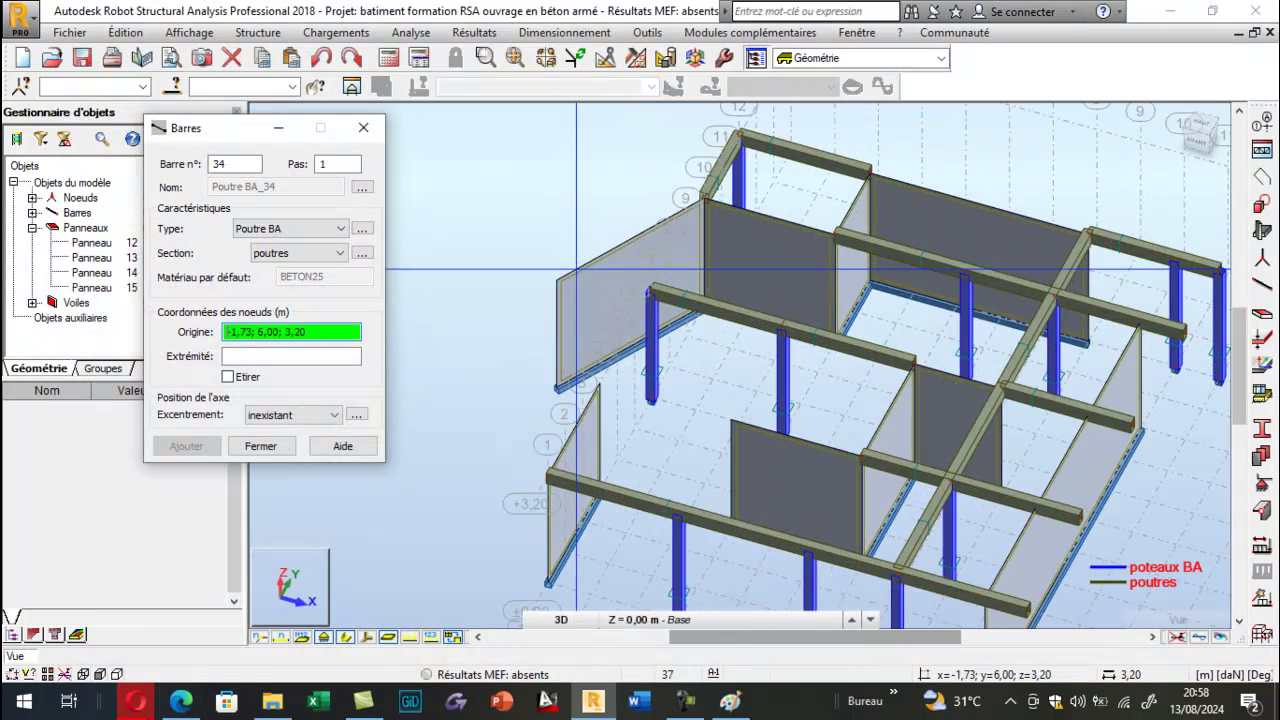
click(181, 703)
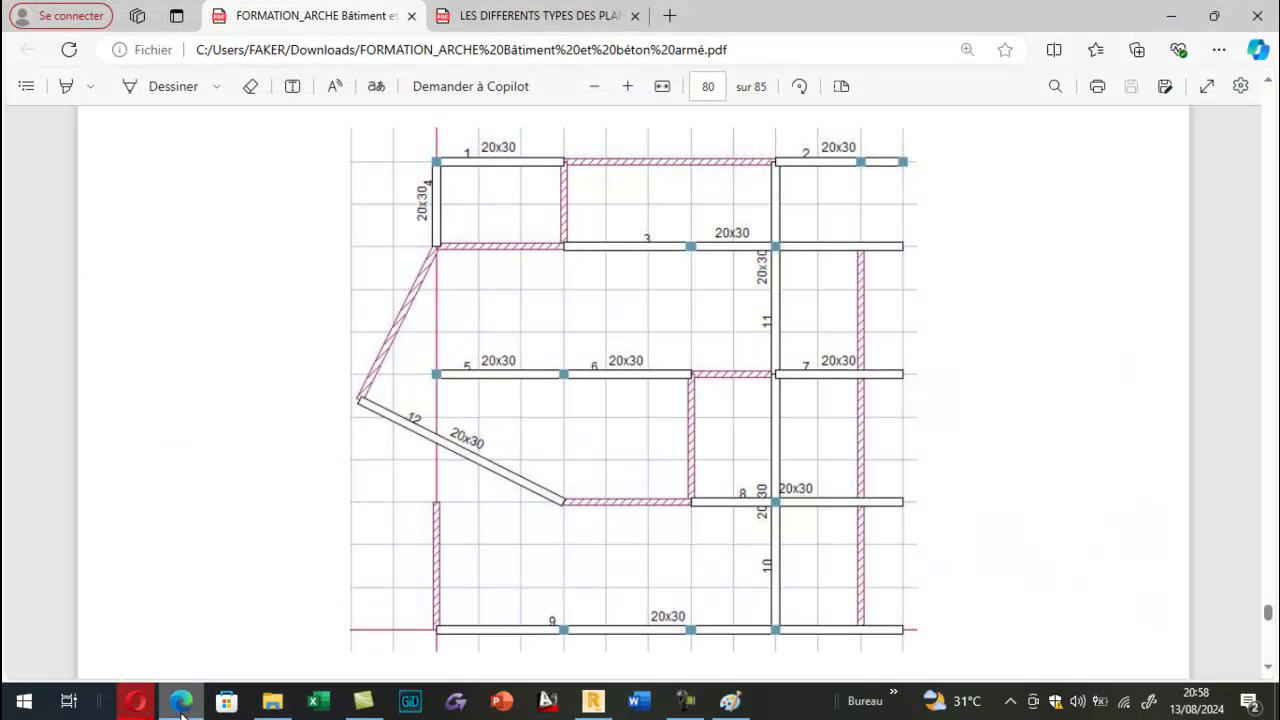
click(181, 703)
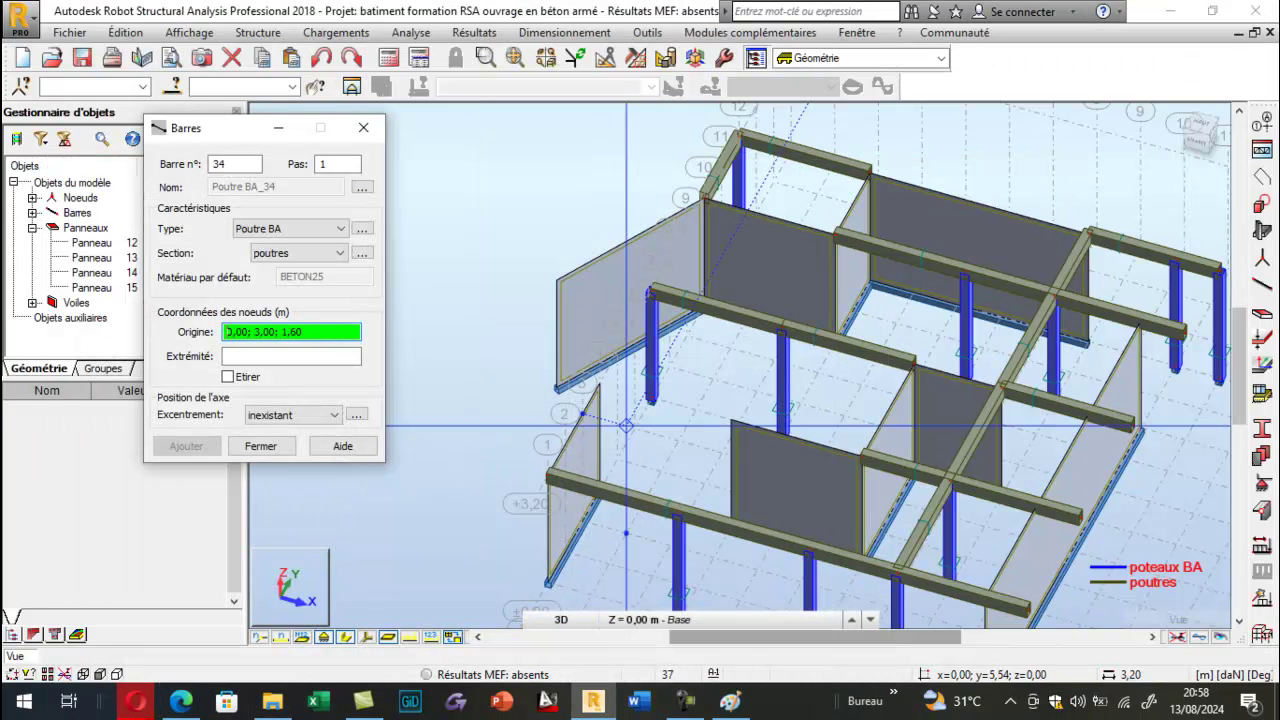
click(730, 420)
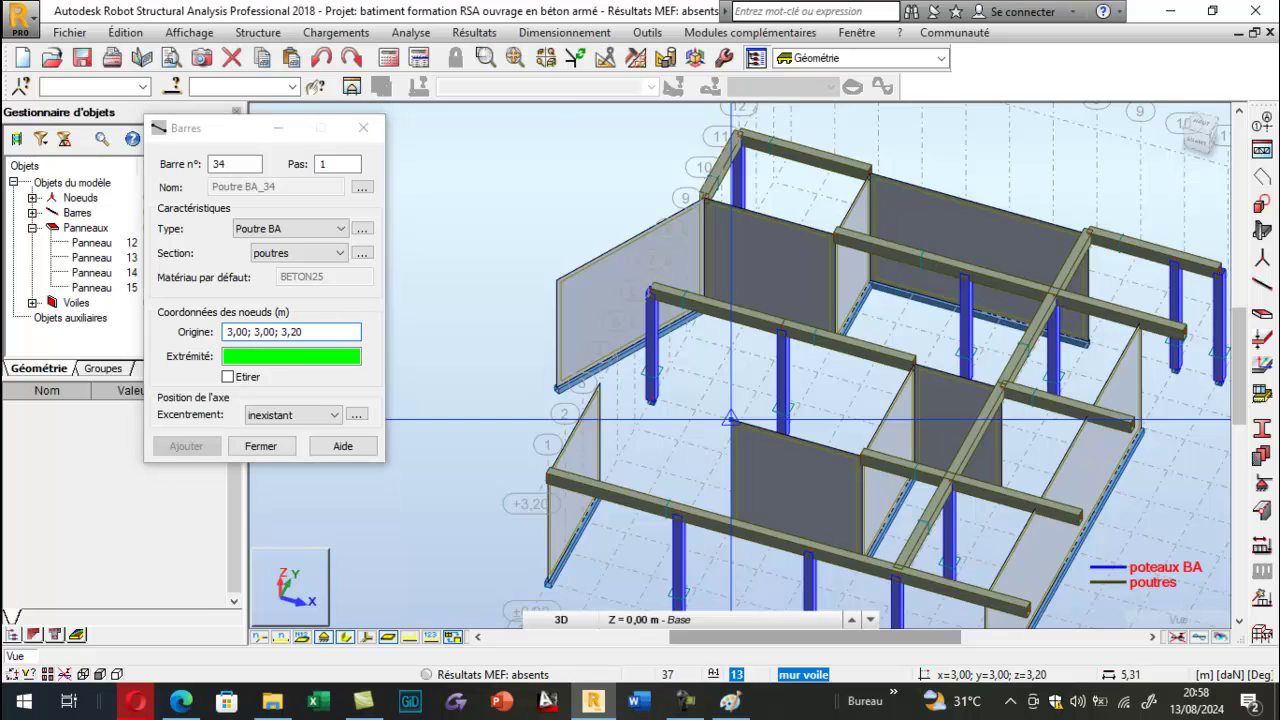
click(557, 280)
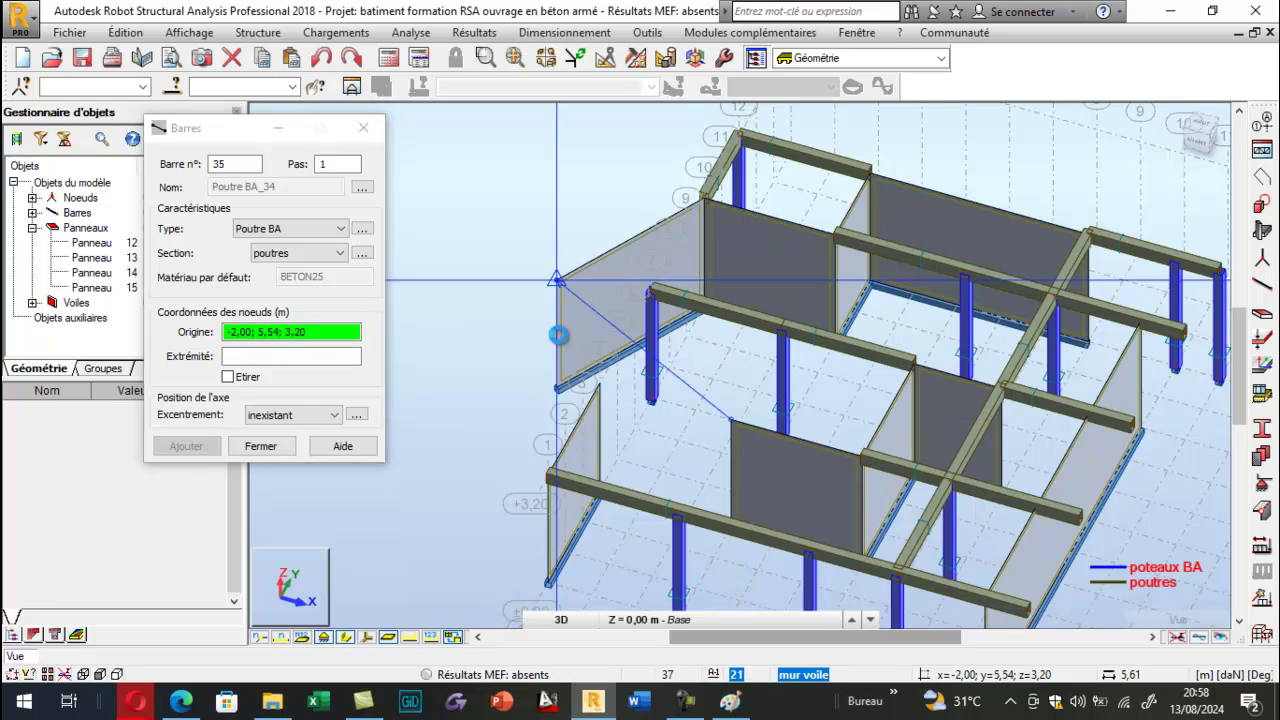
Review the beam layout in 3D and compare it with the plan and Étape 8 slab instructions on PDF page 82 in Edge.
right_click(537, 186)
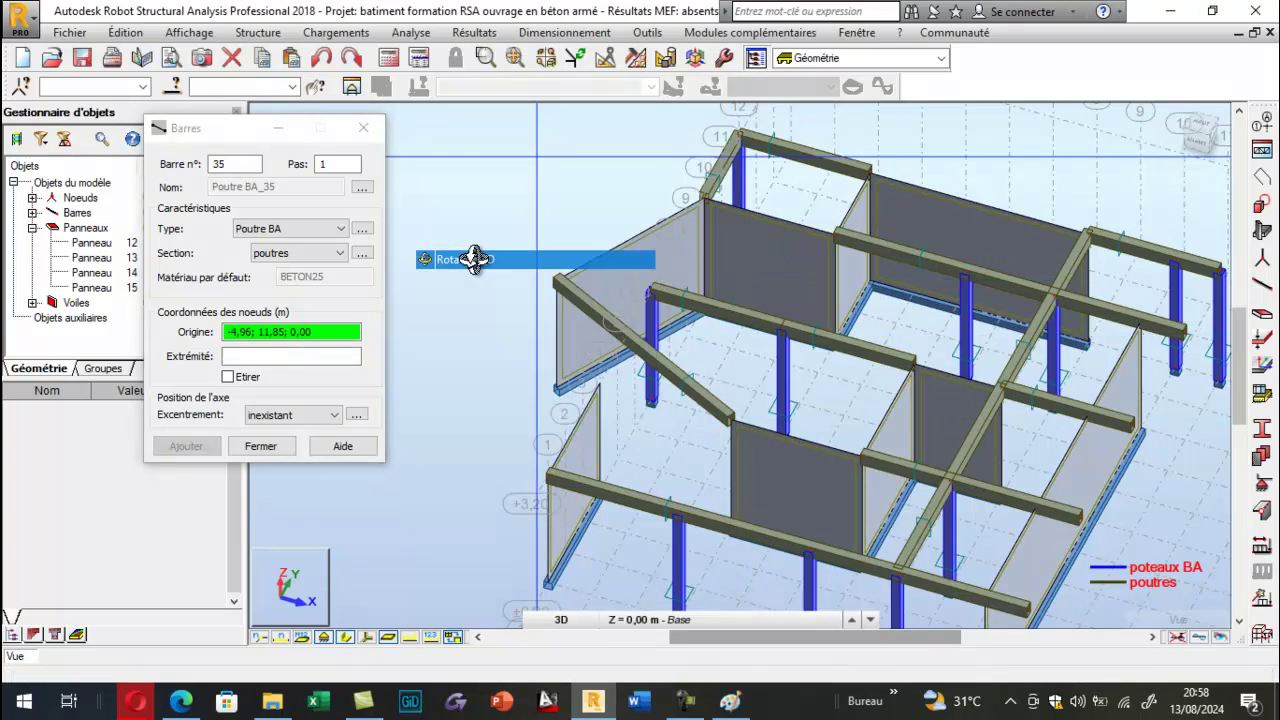
click(479, 262)
scroll(598, 332, down, 4)
drag(598, 336, 598, 370)
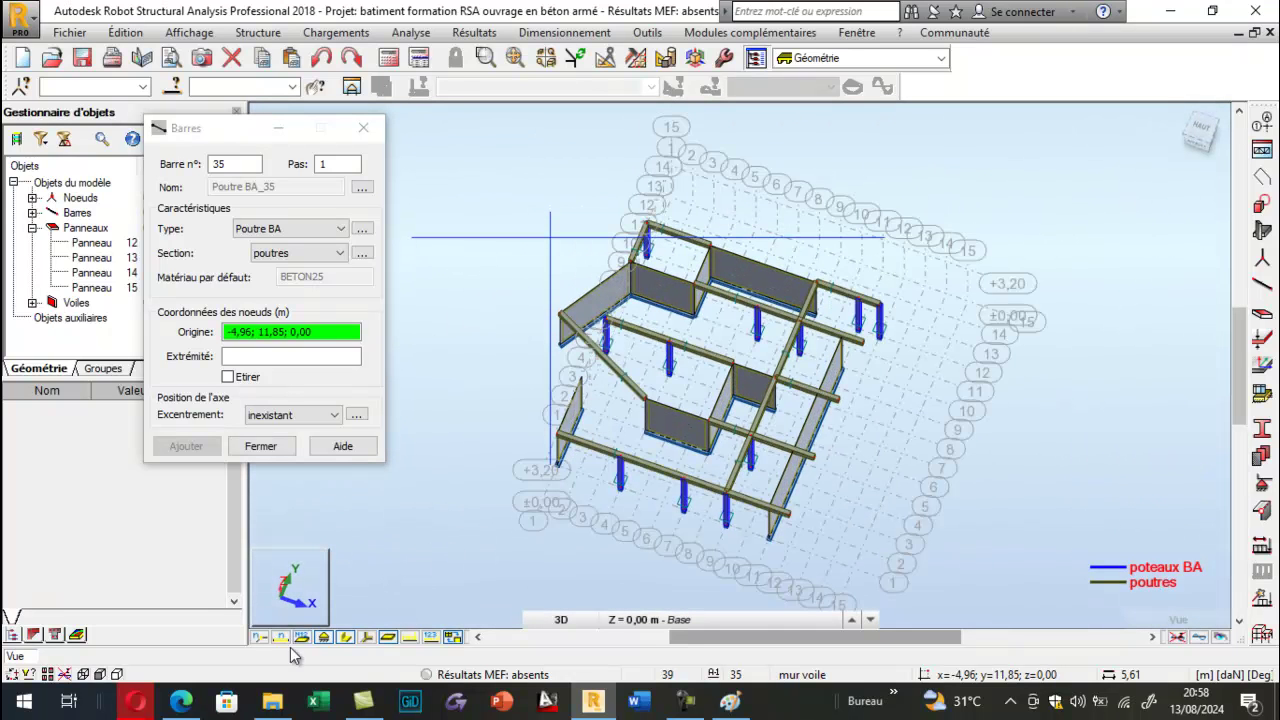
click(183, 703)
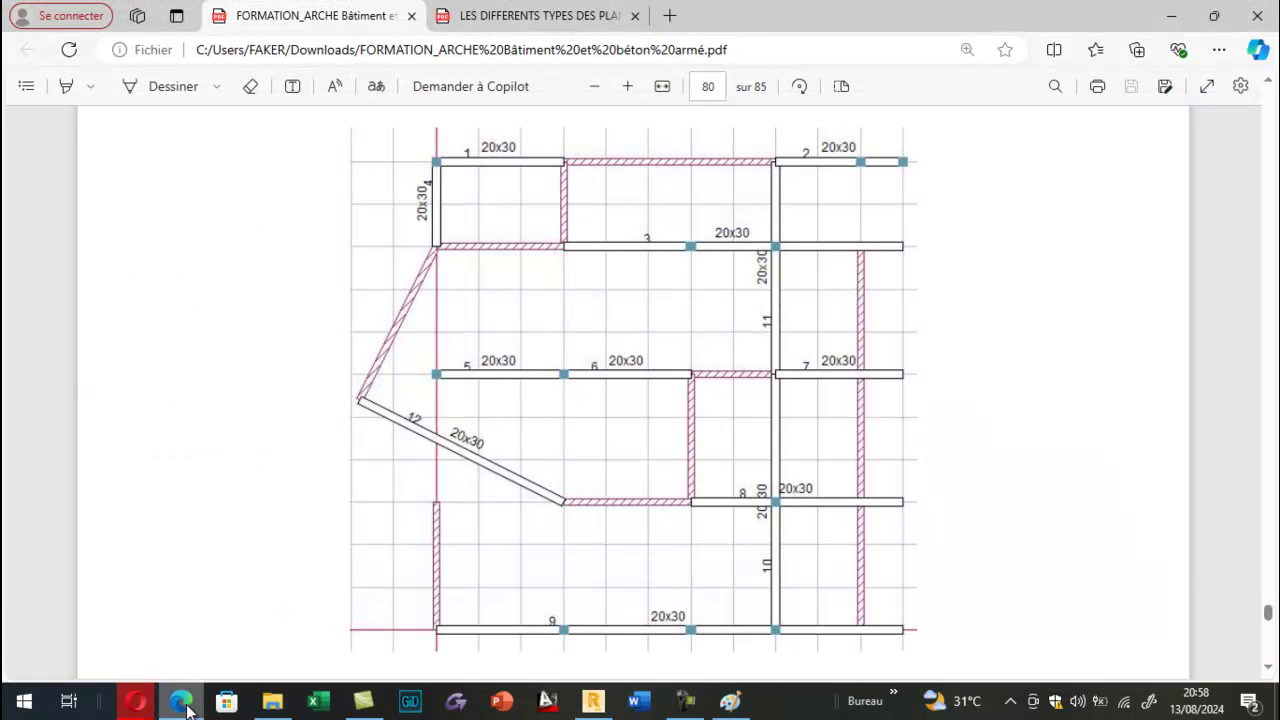
scroll(559, 485, down, 5)
scroll(559, 483, down, 20)
scroll(559, 490, down, 5)
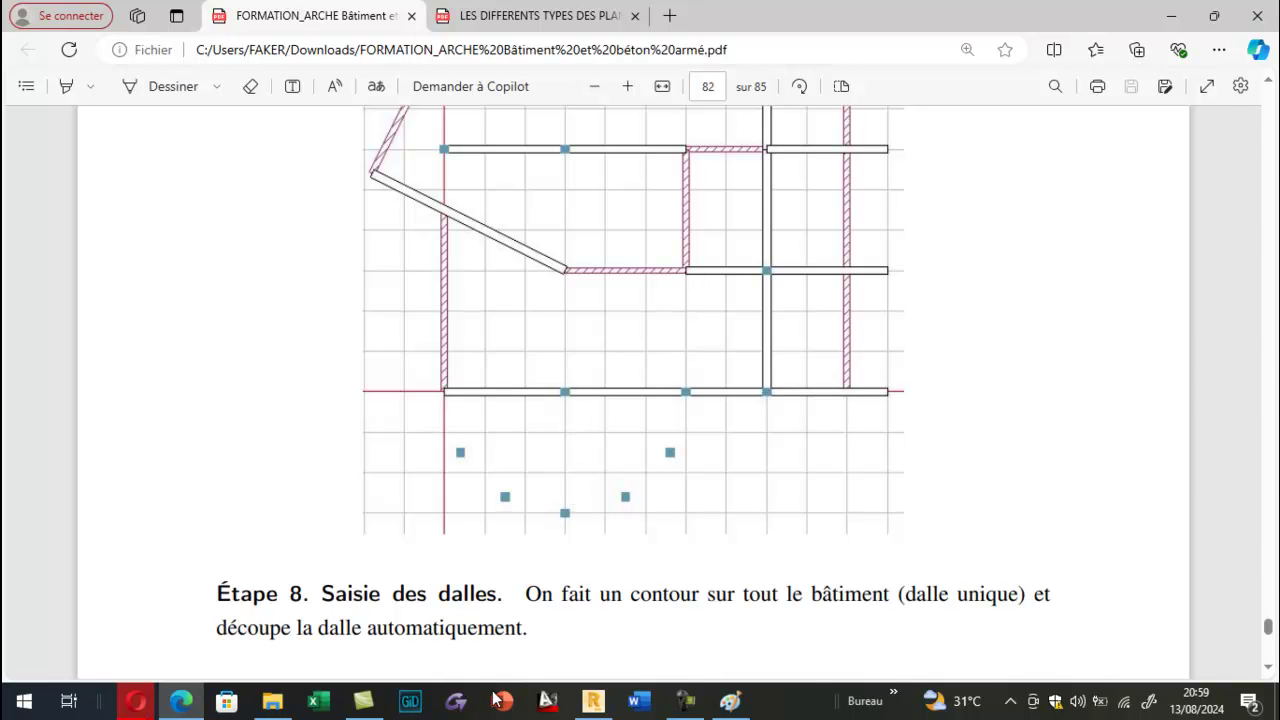
click(593, 701)
scroll(612, 514, up, 3)
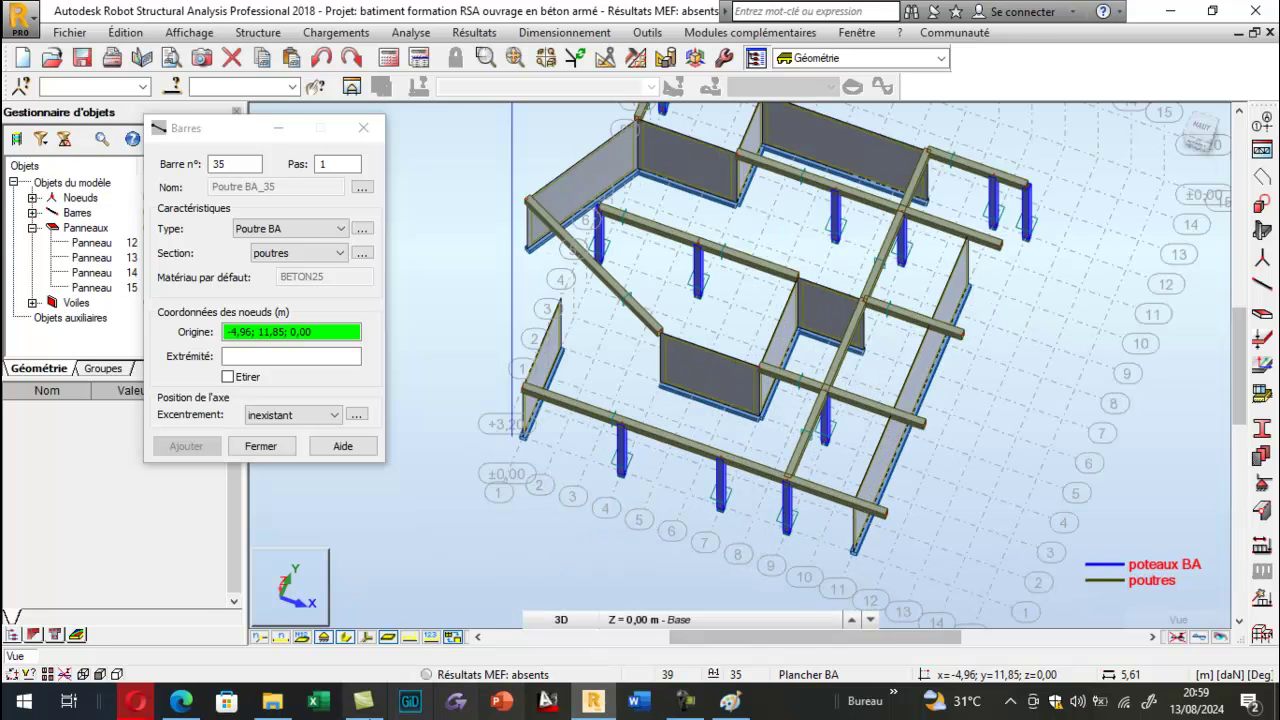
click(182, 704)
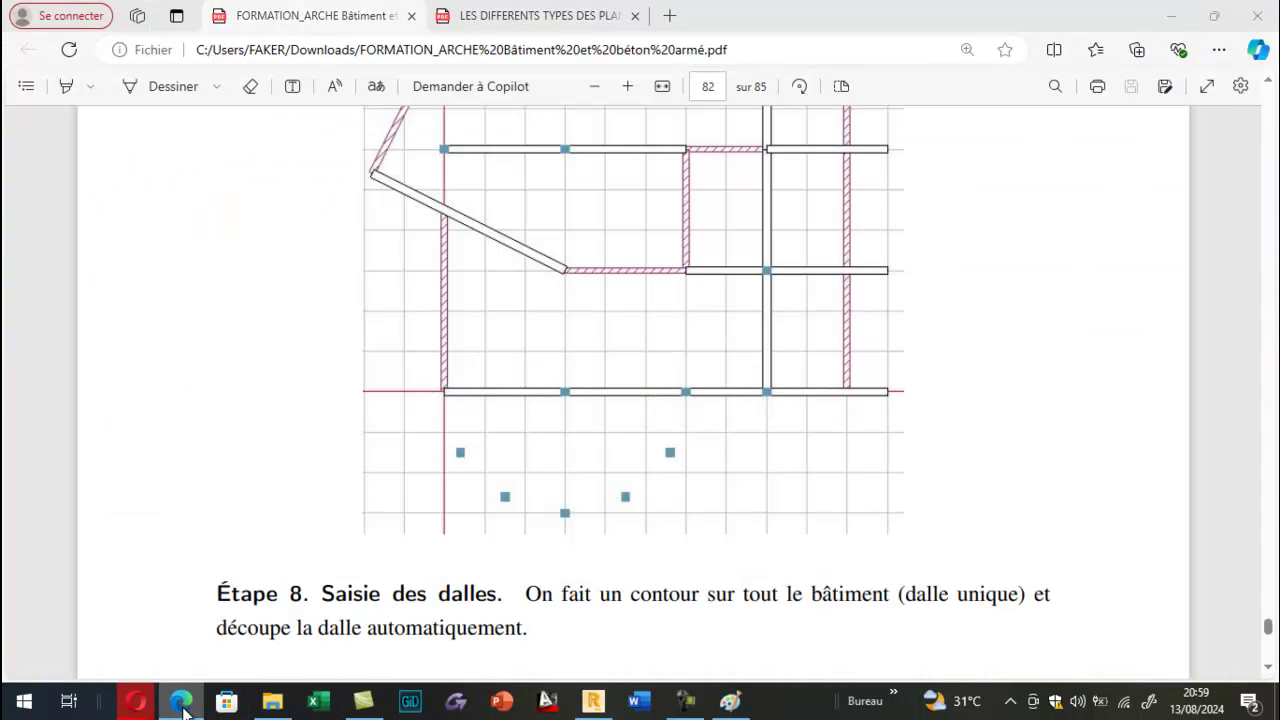
click(182, 704)
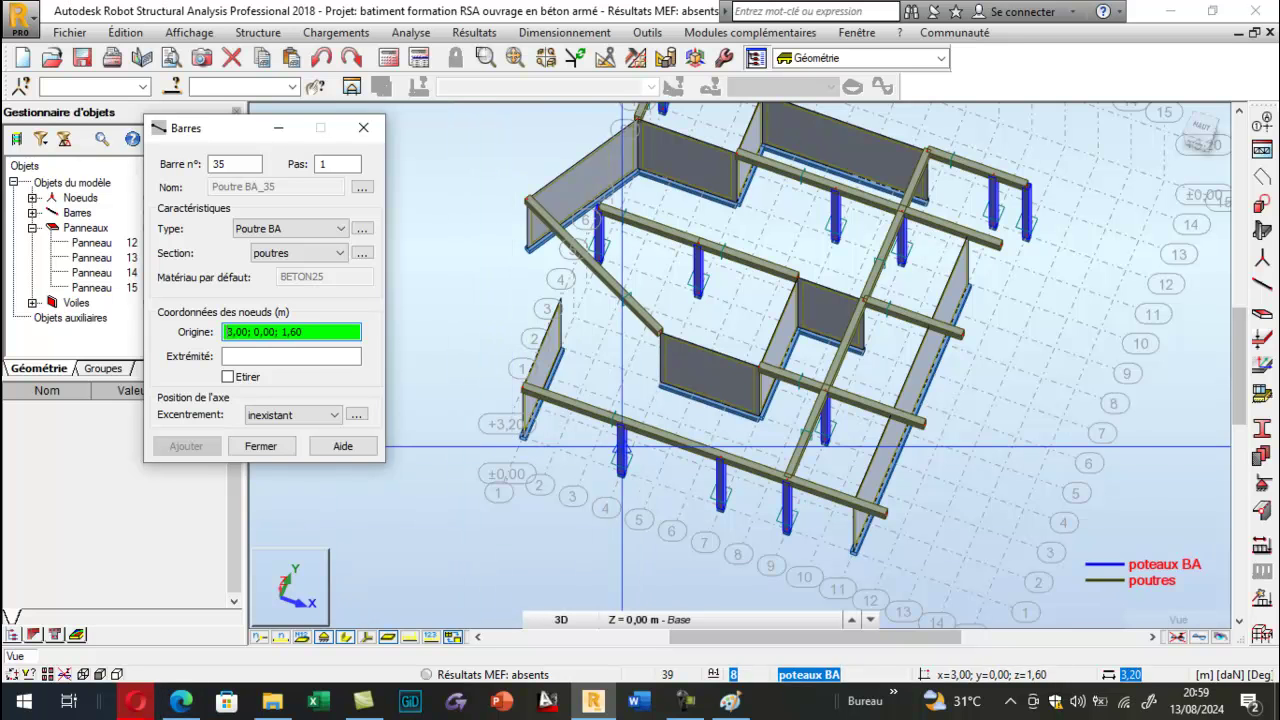
Close the bar definition and hide the section shapes in the model view.
click(363, 127)
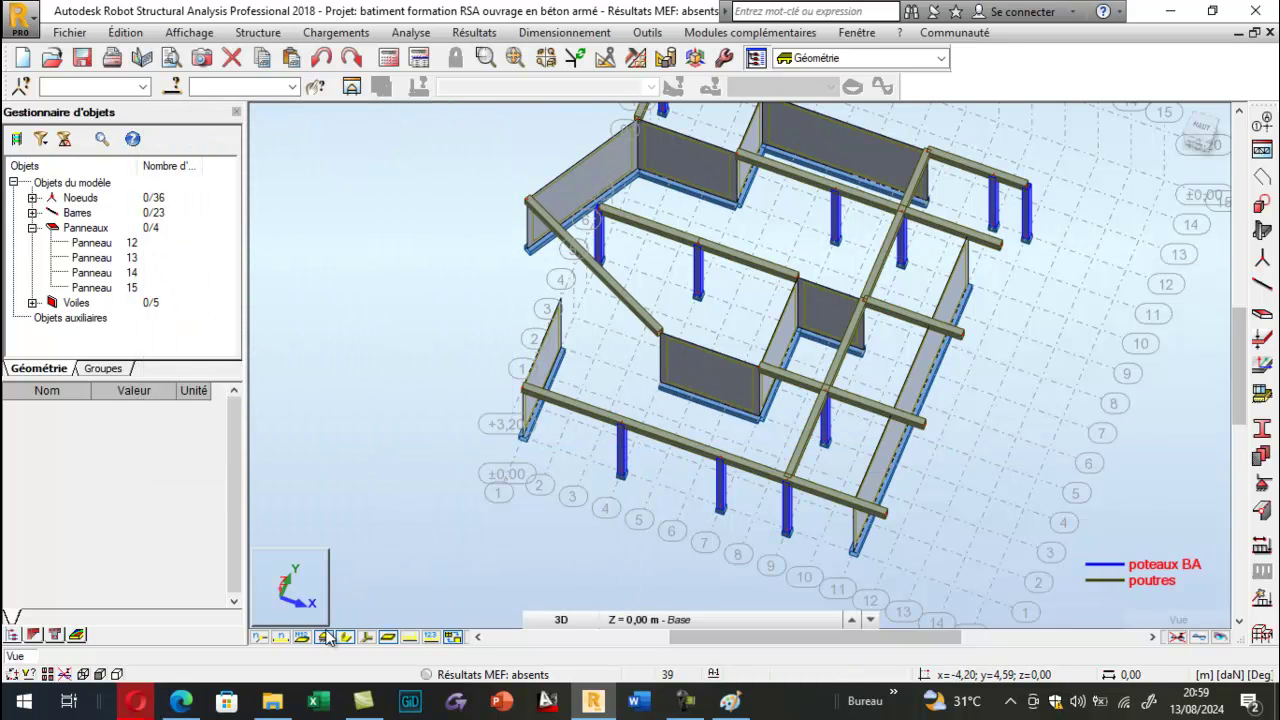
click(347, 638)
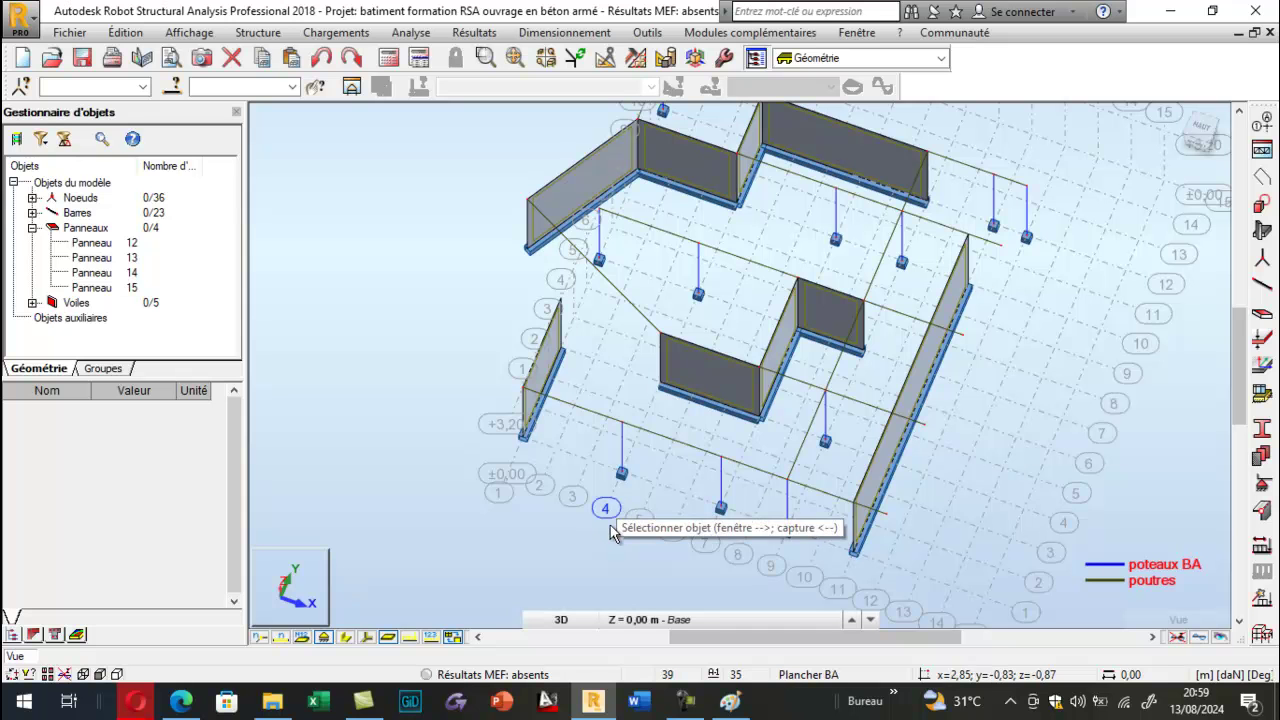
scroll(610, 526, up, 5)
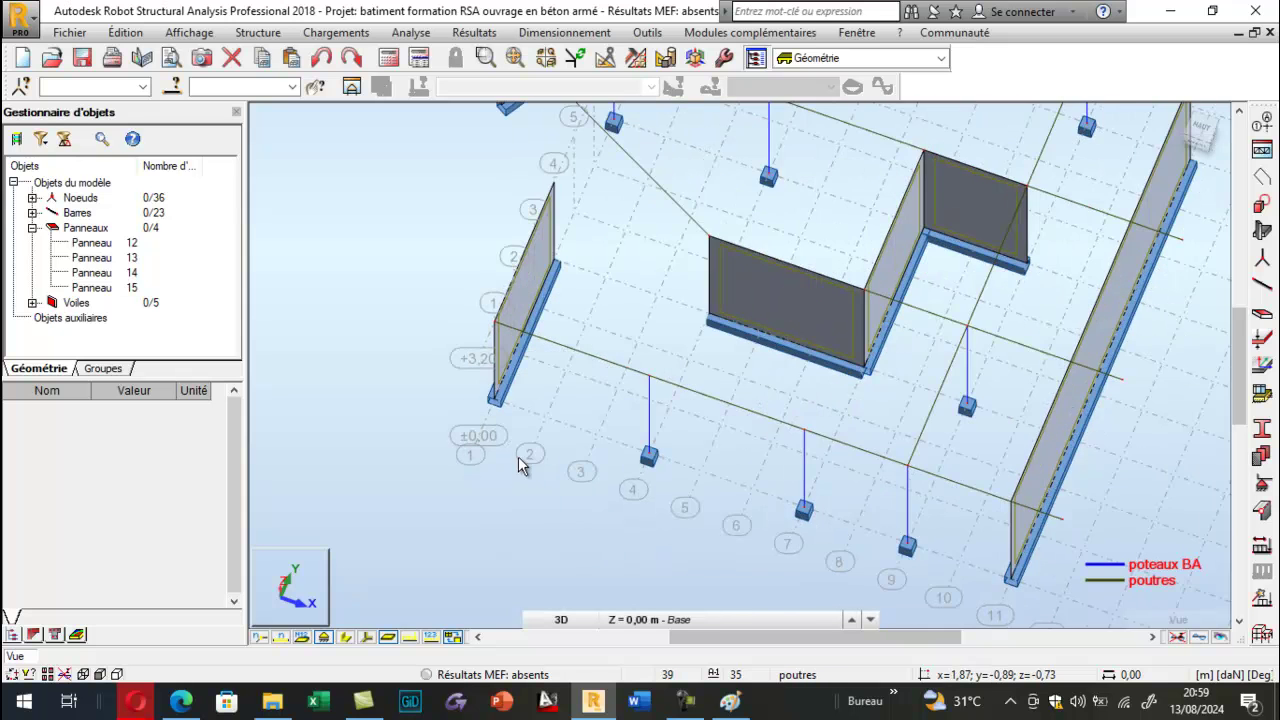
scroll(545, 415, down, 2)
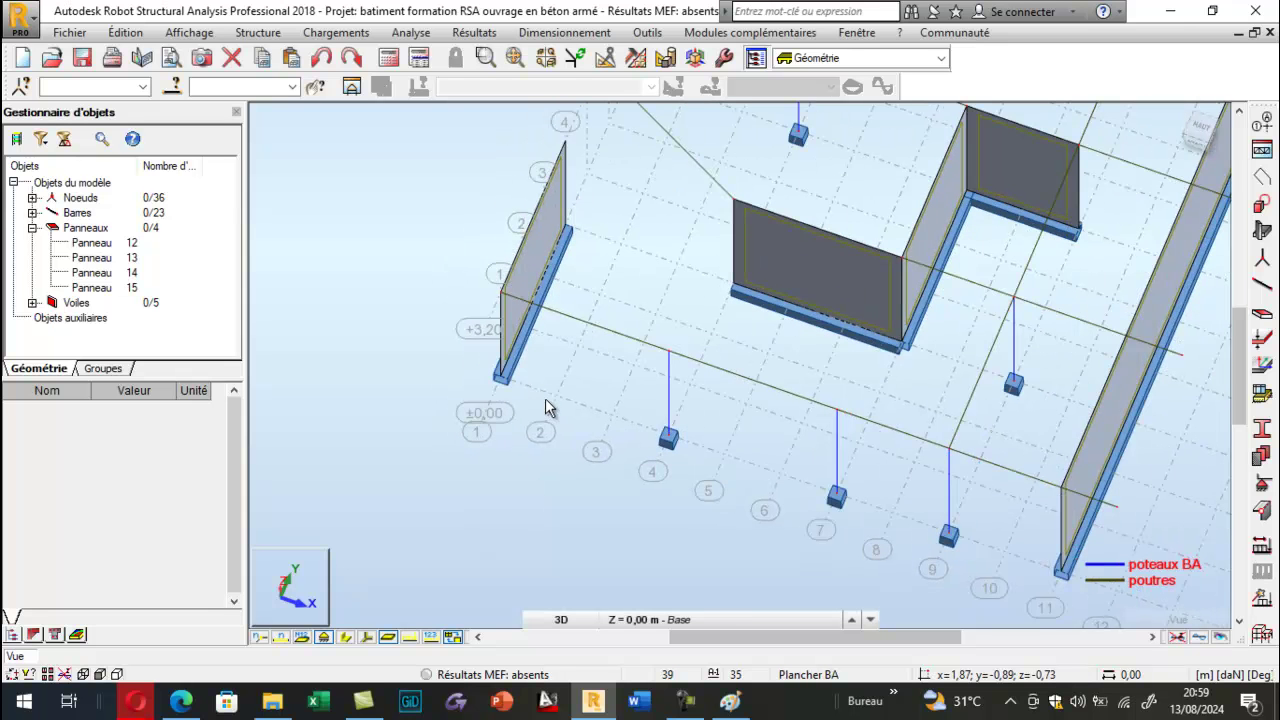
Check the positions of the curved row of columns in front of the building on PDF page 82 in Edge.
click(181, 701)
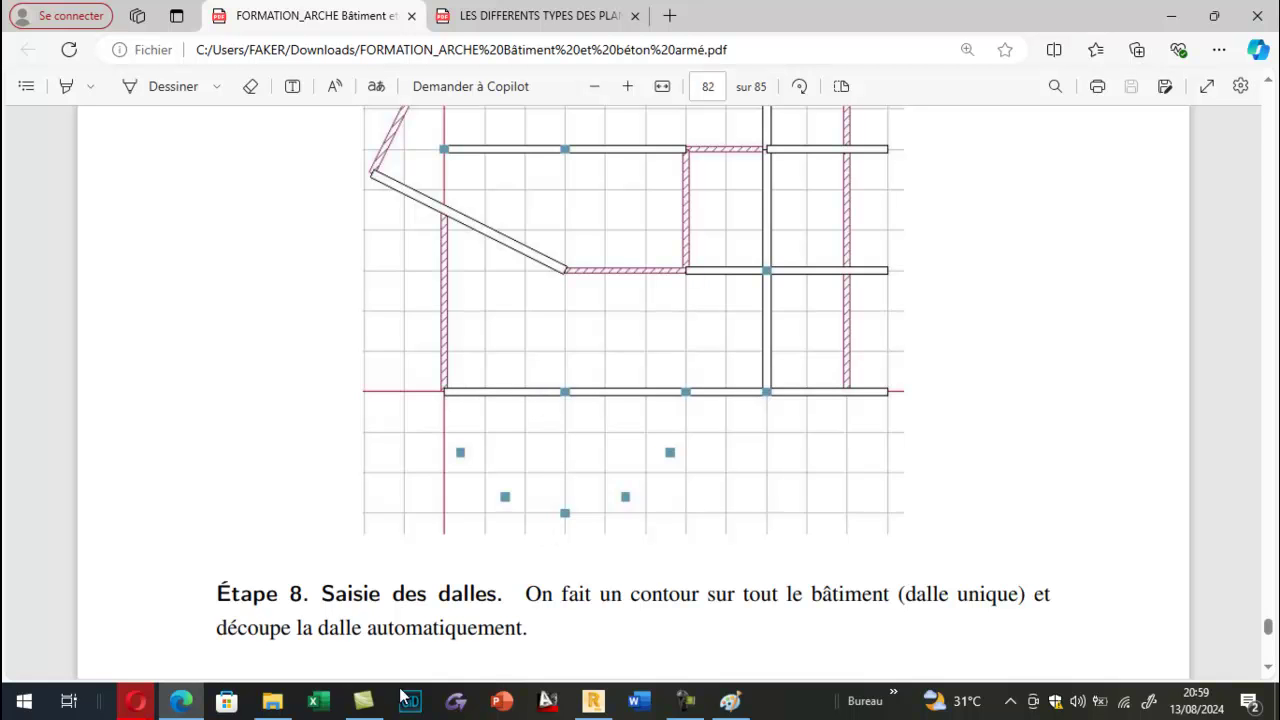
click(623, 697)
click(593, 701)
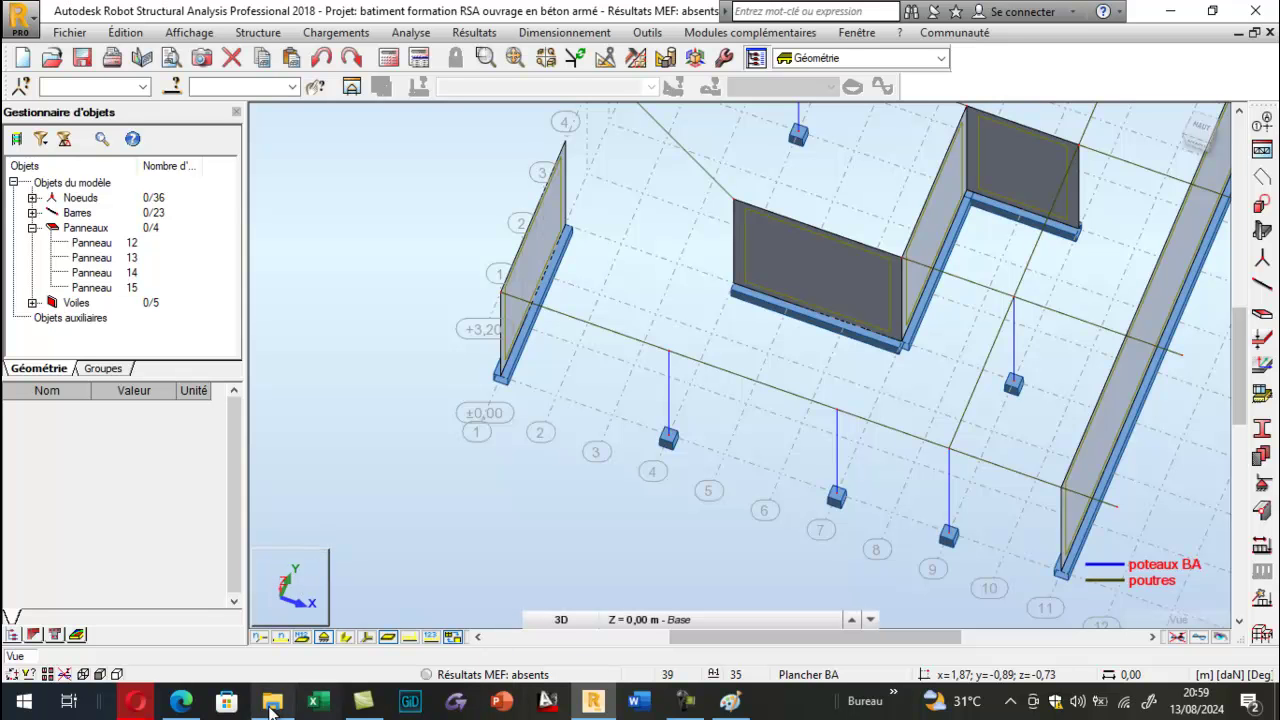
scroll(523, 484, down, 2)
mouse_move(145, 708)
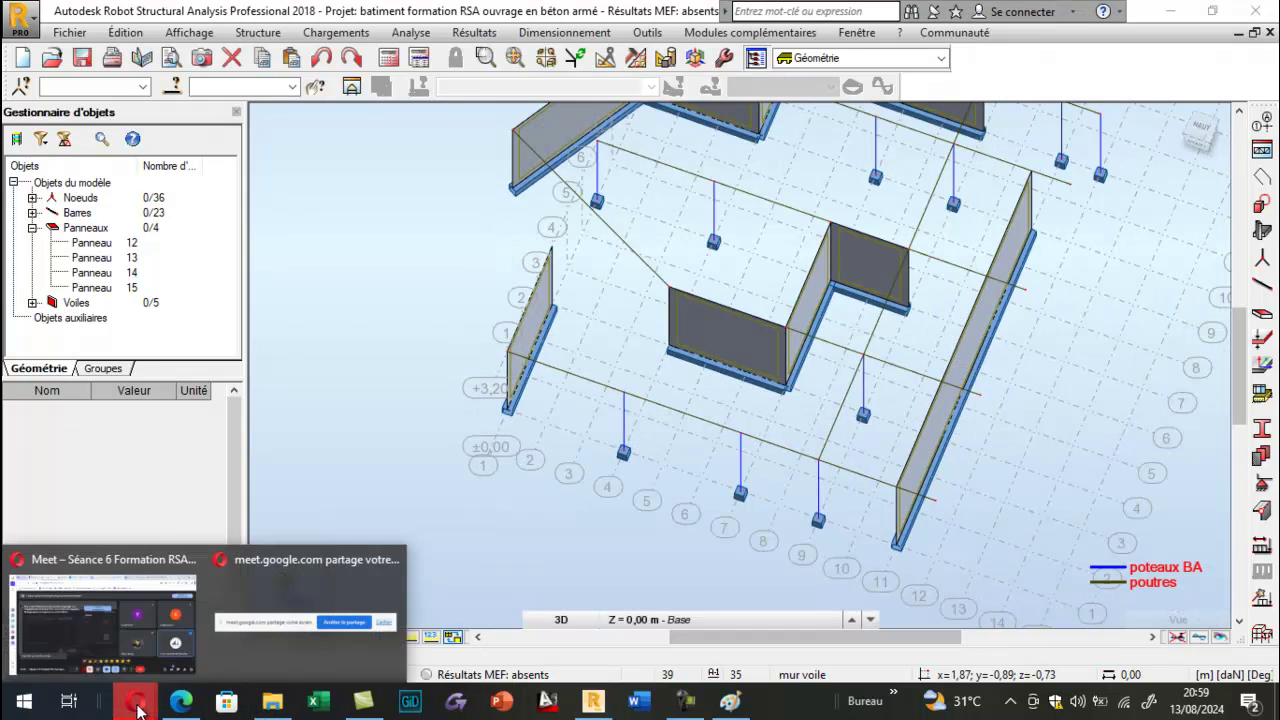
click(131, 638)
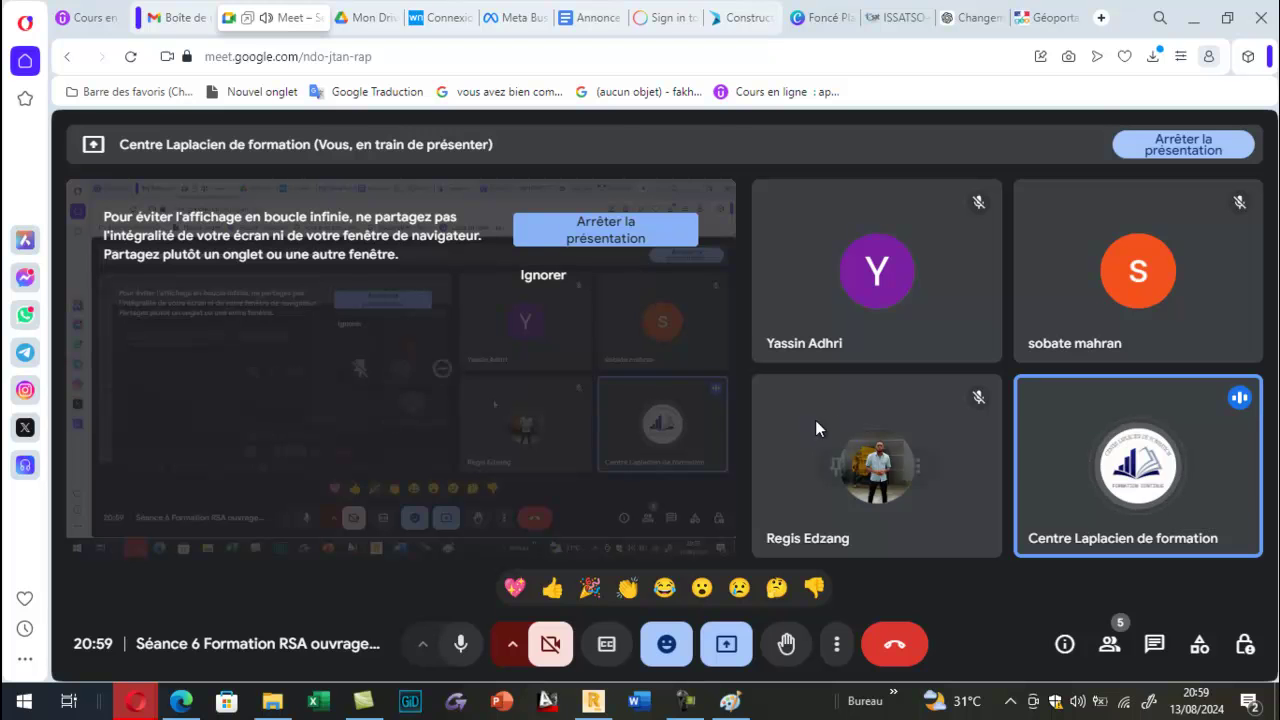
click(1193, 17)
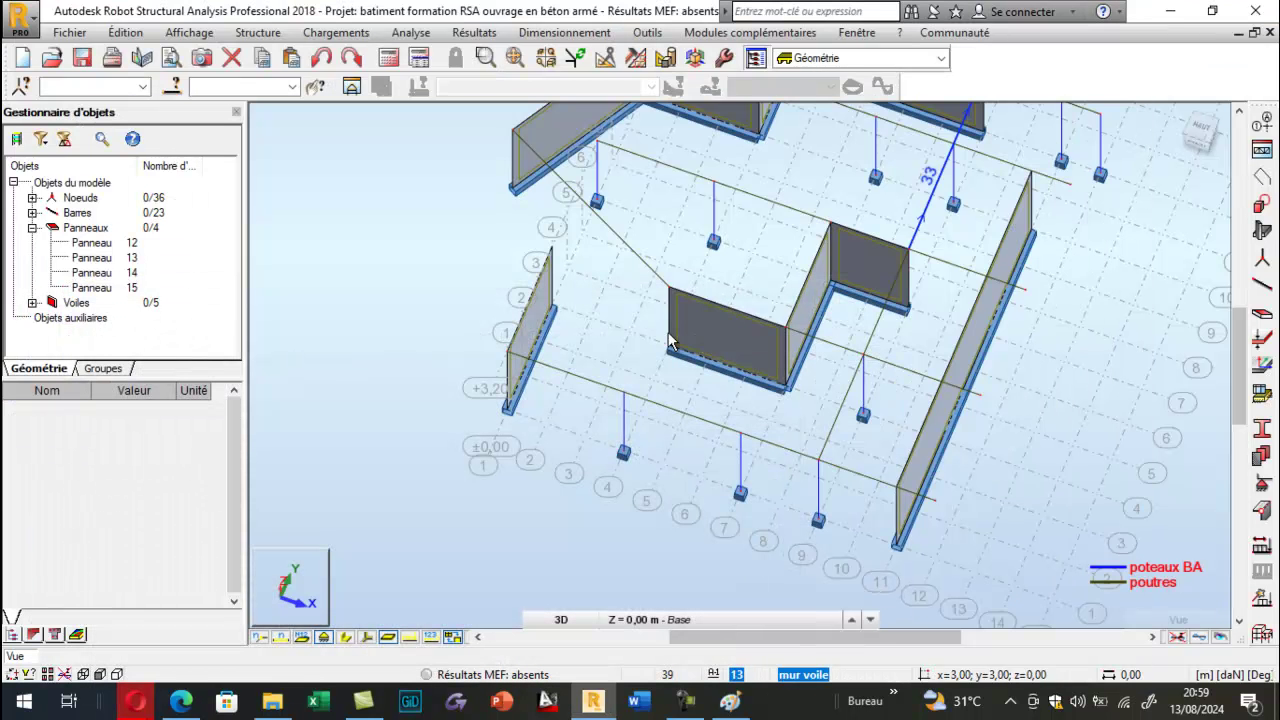
Inspect the whole structure in 3D with section shapes shown and hidden, and examine the area in front of the building.
scroll(491, 392, down, 1)
scroll(525, 453, down, 1)
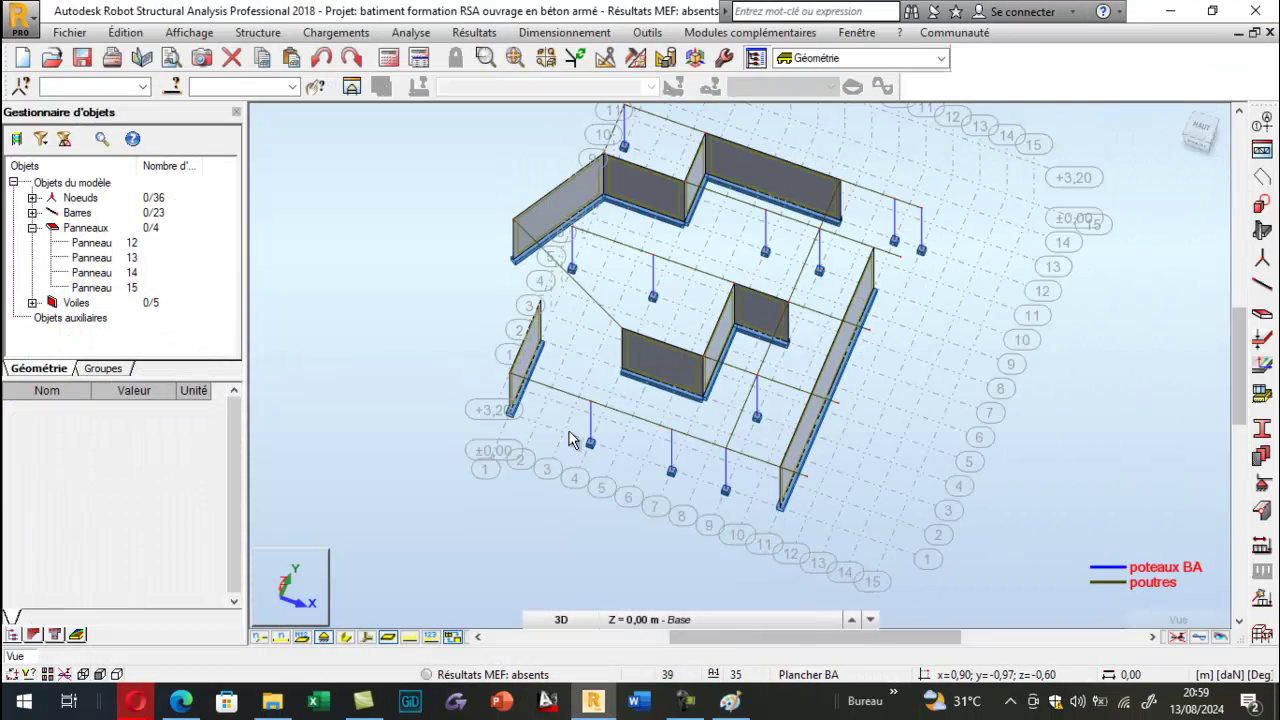
click(1182, 117)
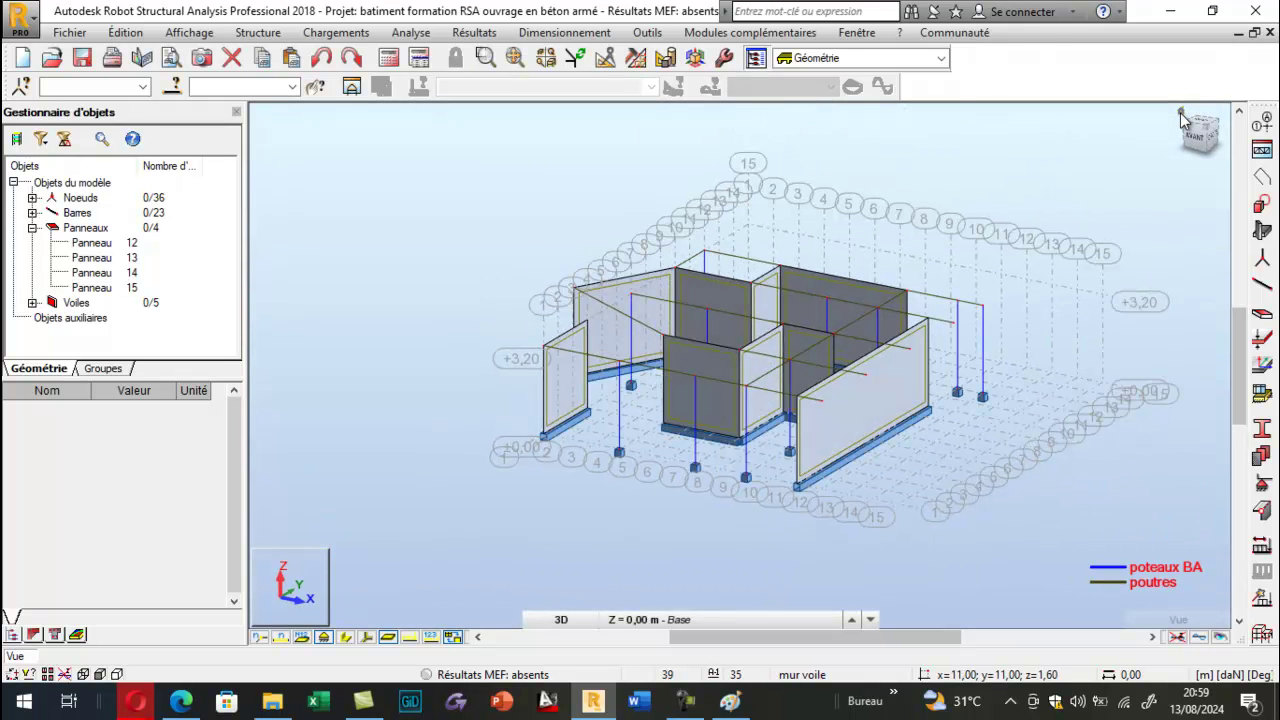
click(347, 638)
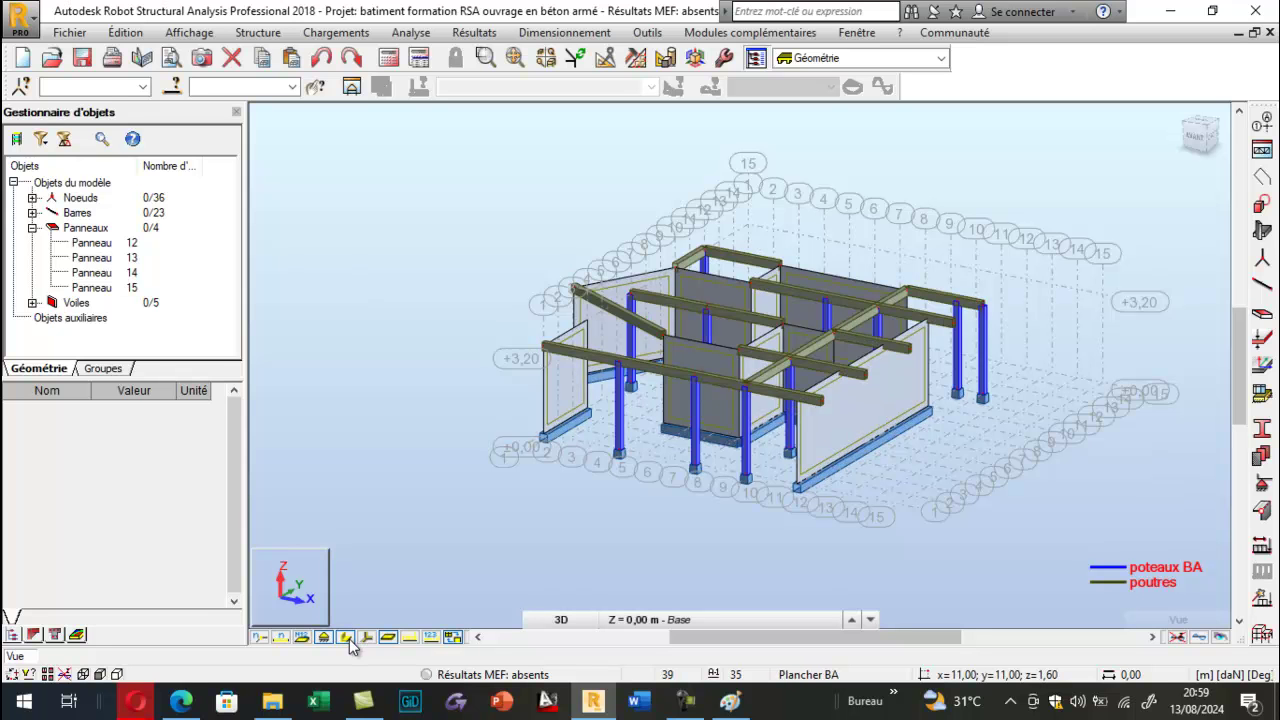
click(347, 638)
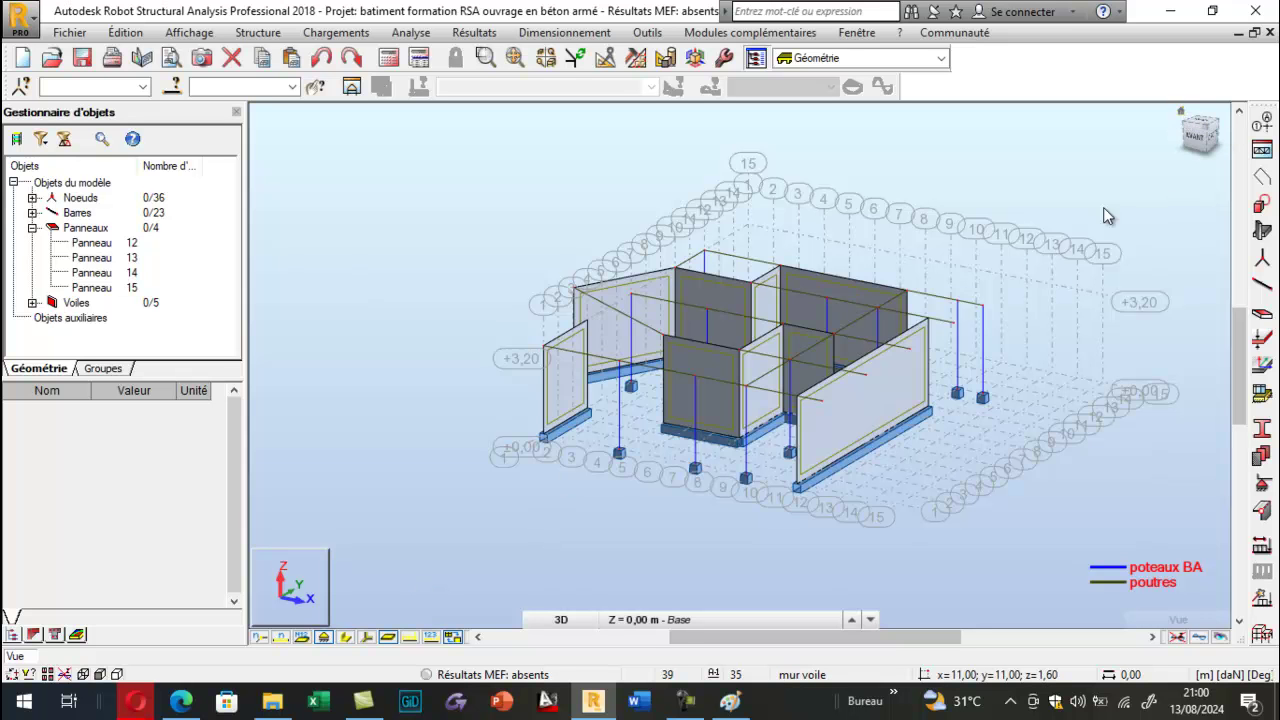
click(1181, 113)
drag(538, 458, 571, 523)
scroll(640, 541, up, 3)
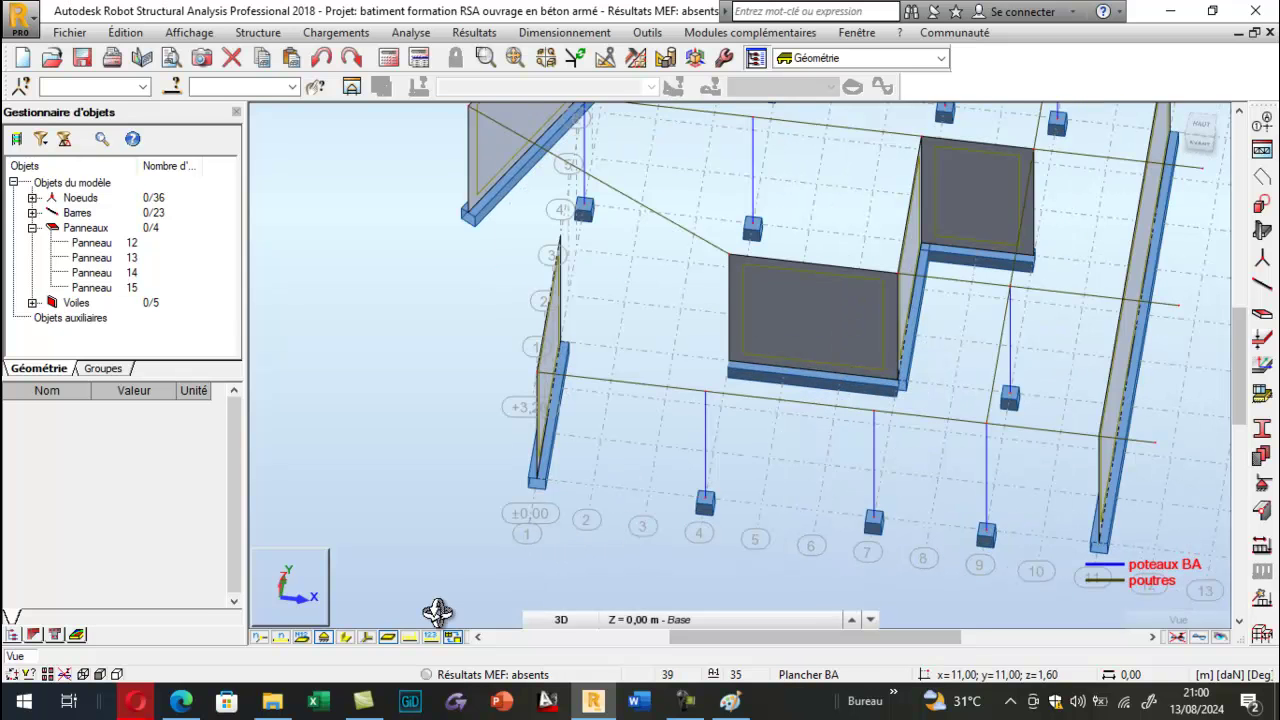
Switch the model view to the XY plane at the Z = 0,00 m base level, framing the building's plan.
click(561, 619)
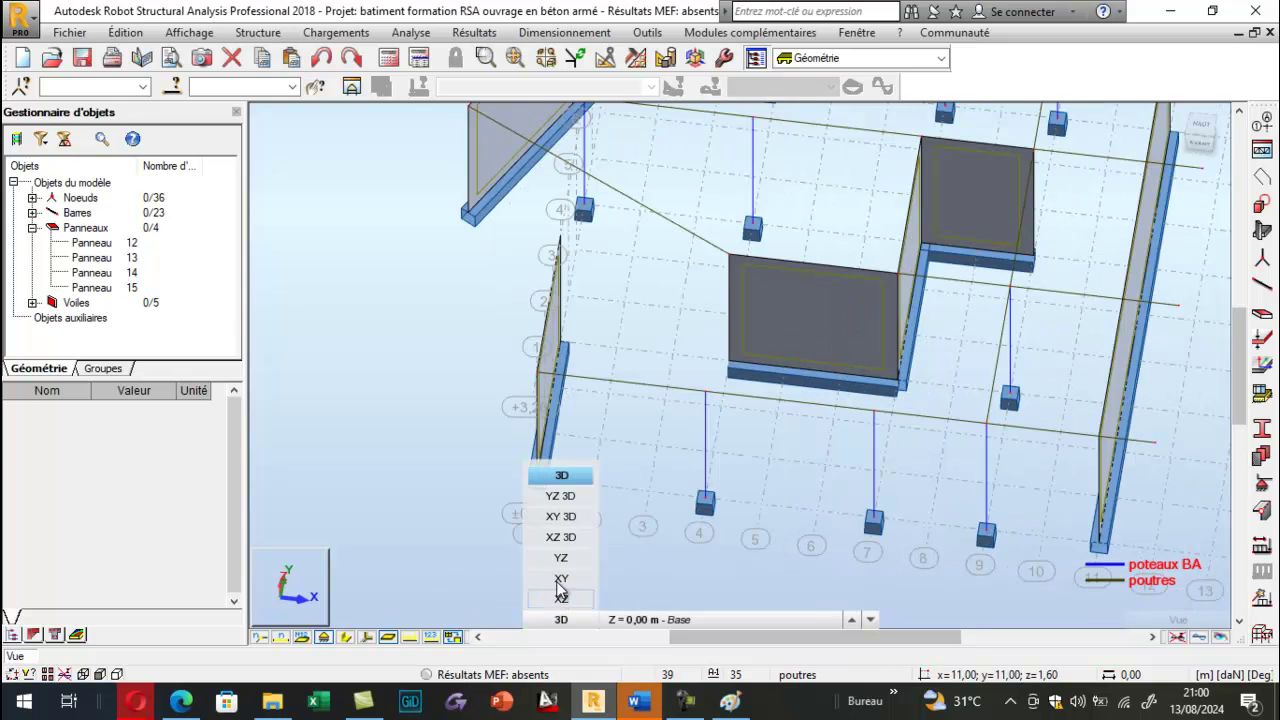
click(561, 580)
scroll(600, 300, down, 3)
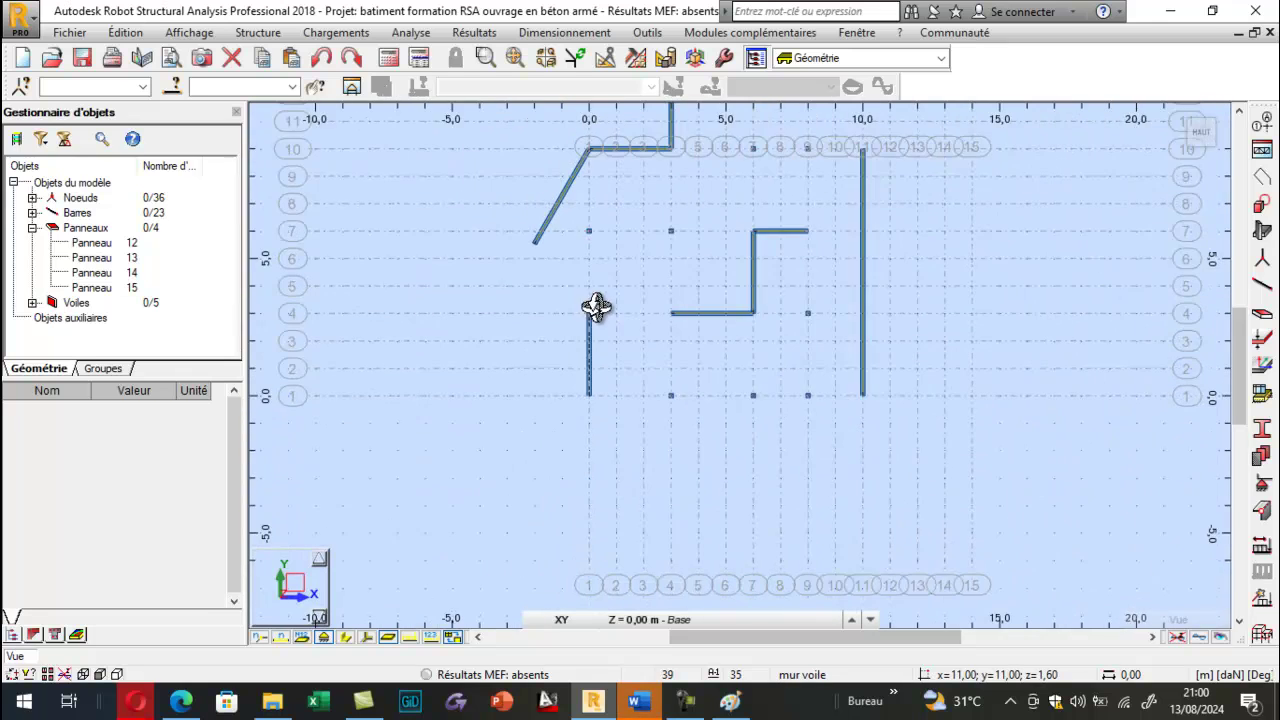
scroll(648, 388, up, 6)
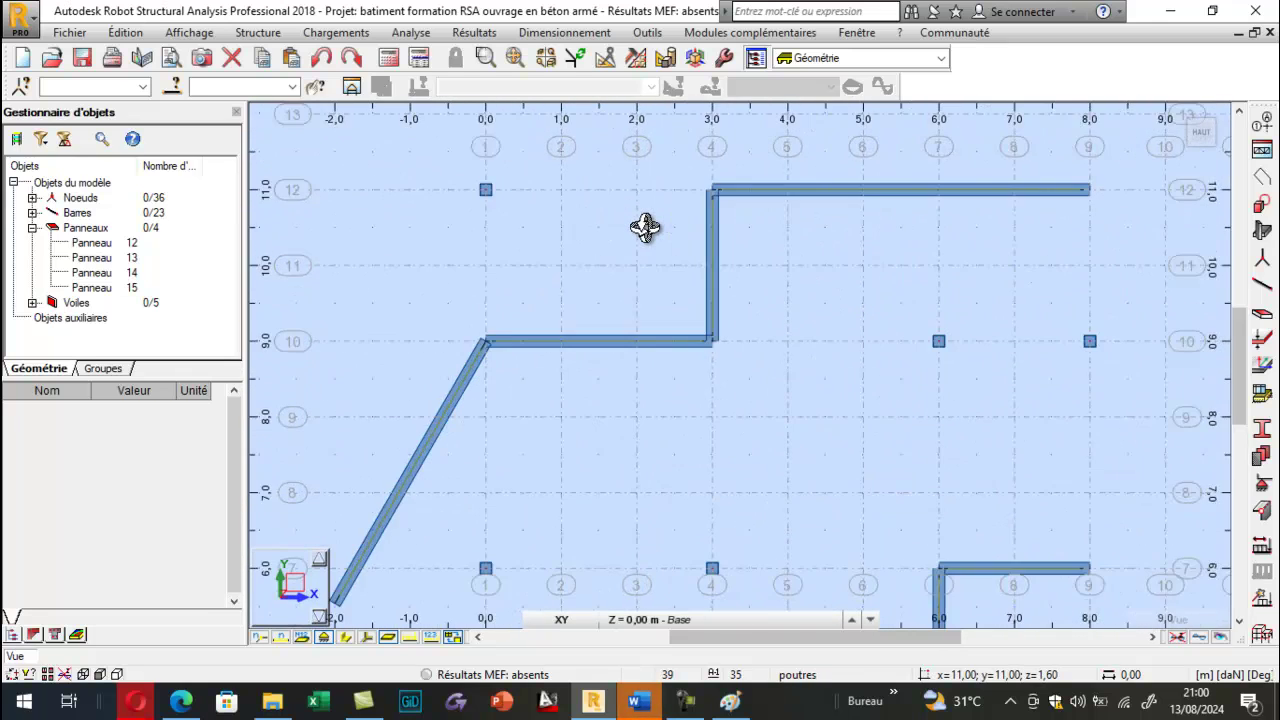
scroll(594, 160, down, 4)
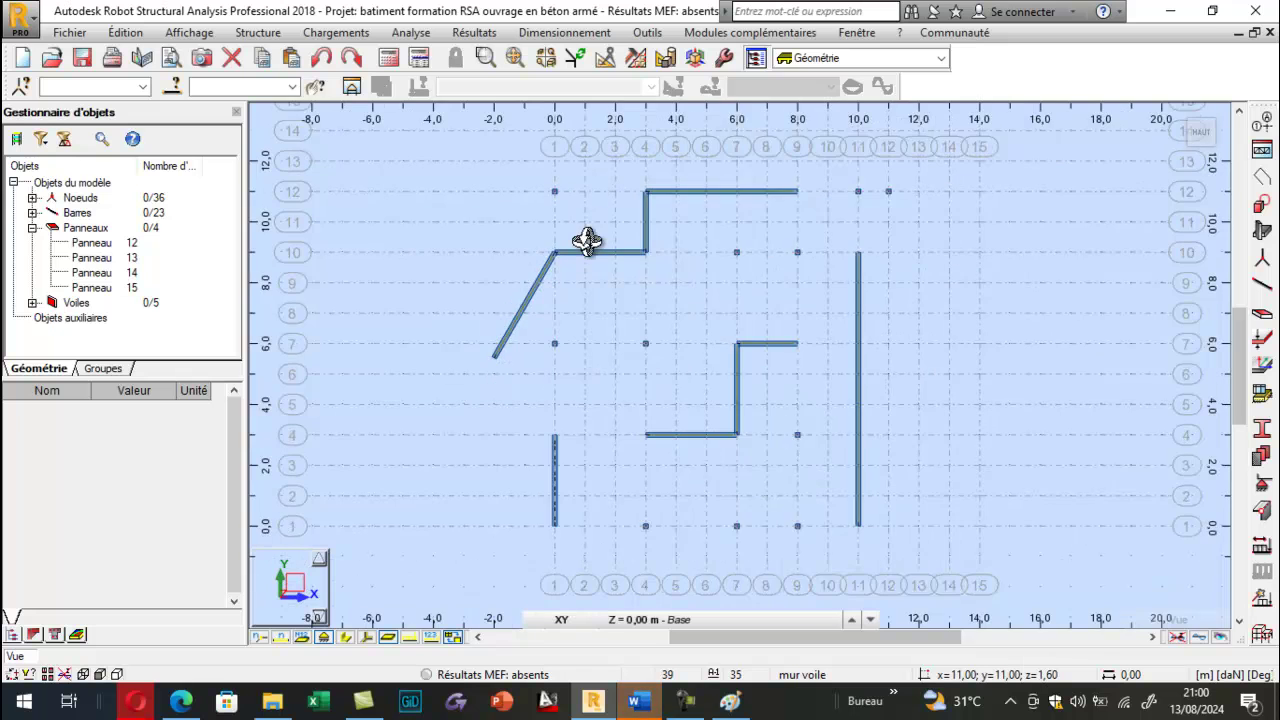
scroll(663, 543, up, 1)
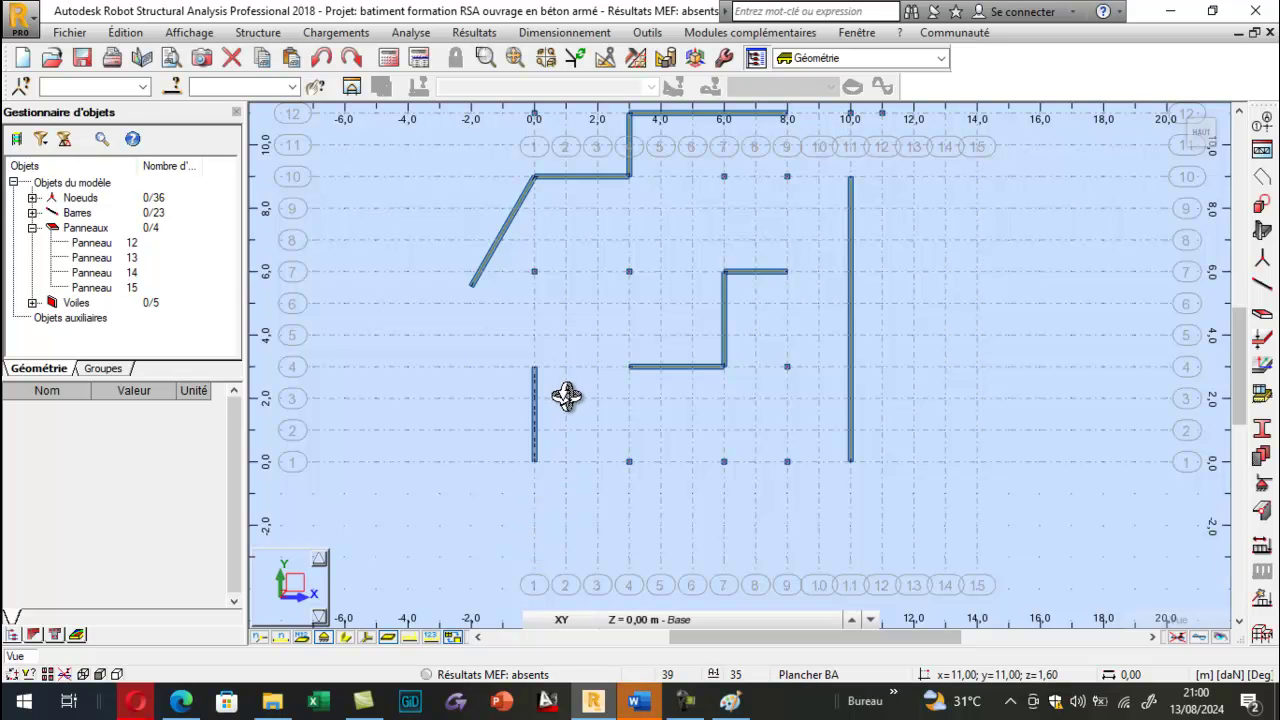
Set up additional Cartesian construction lines in X and Y, each starting at 0,00 with 4 repetitions at -1 m spacing.
click(1263, 178)
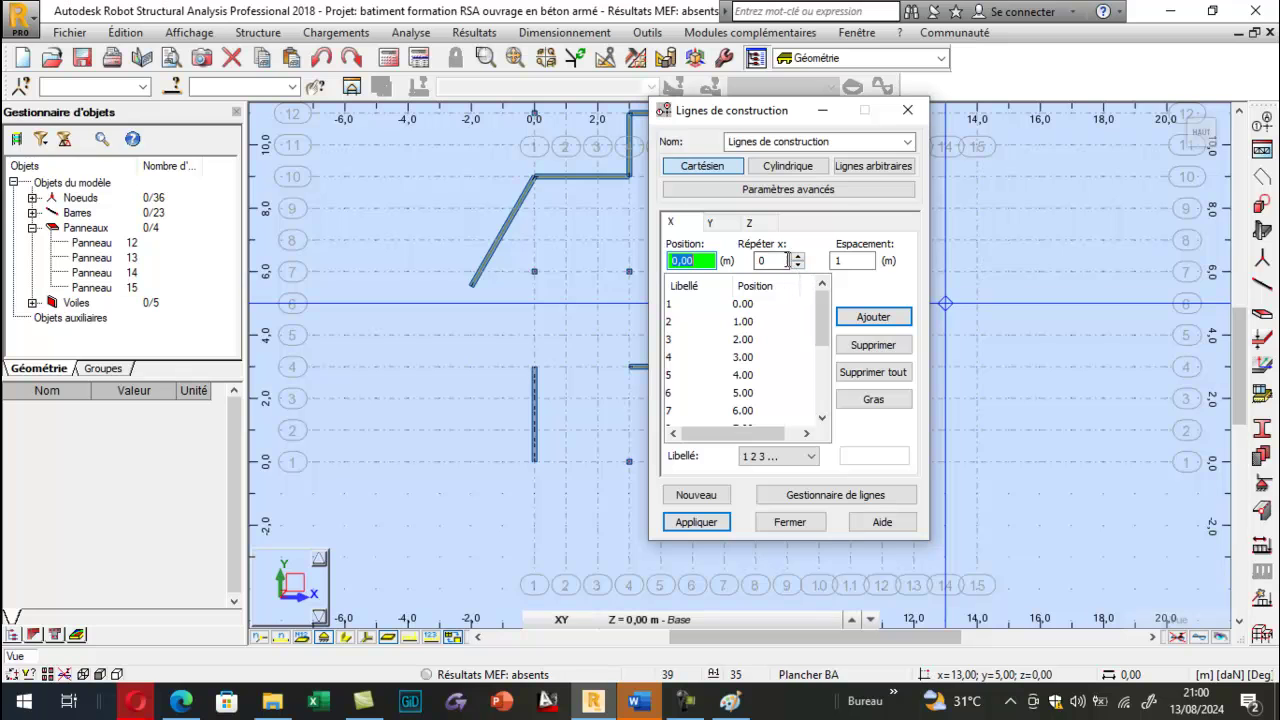
click(799, 257)
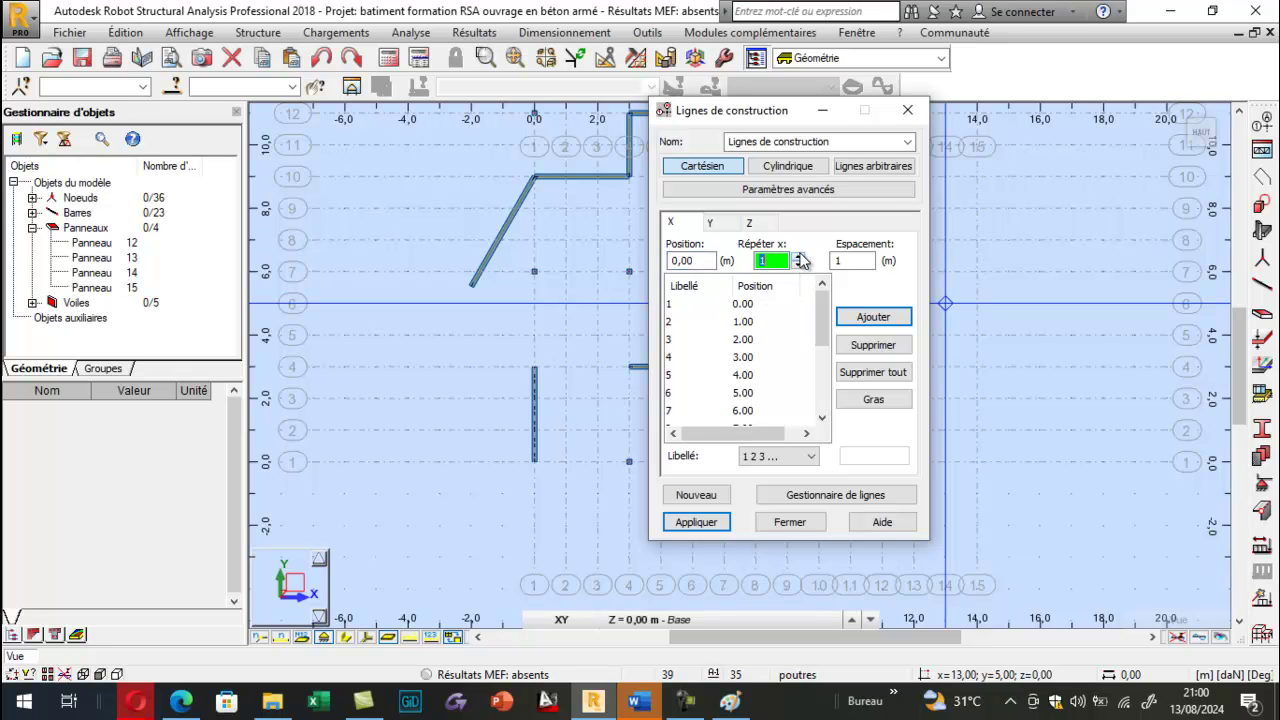
click(798, 256)
key(Tab)
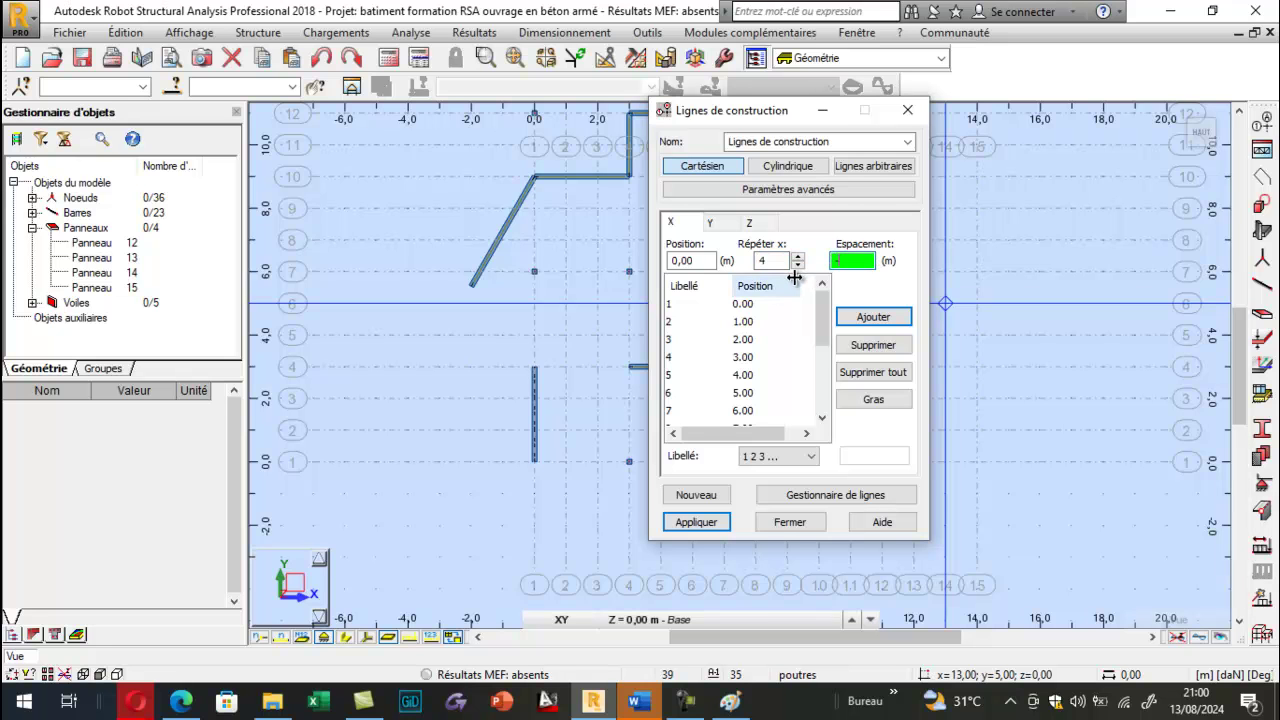
click(709, 222)
click(798, 258)
click(797, 256)
key(Tab)
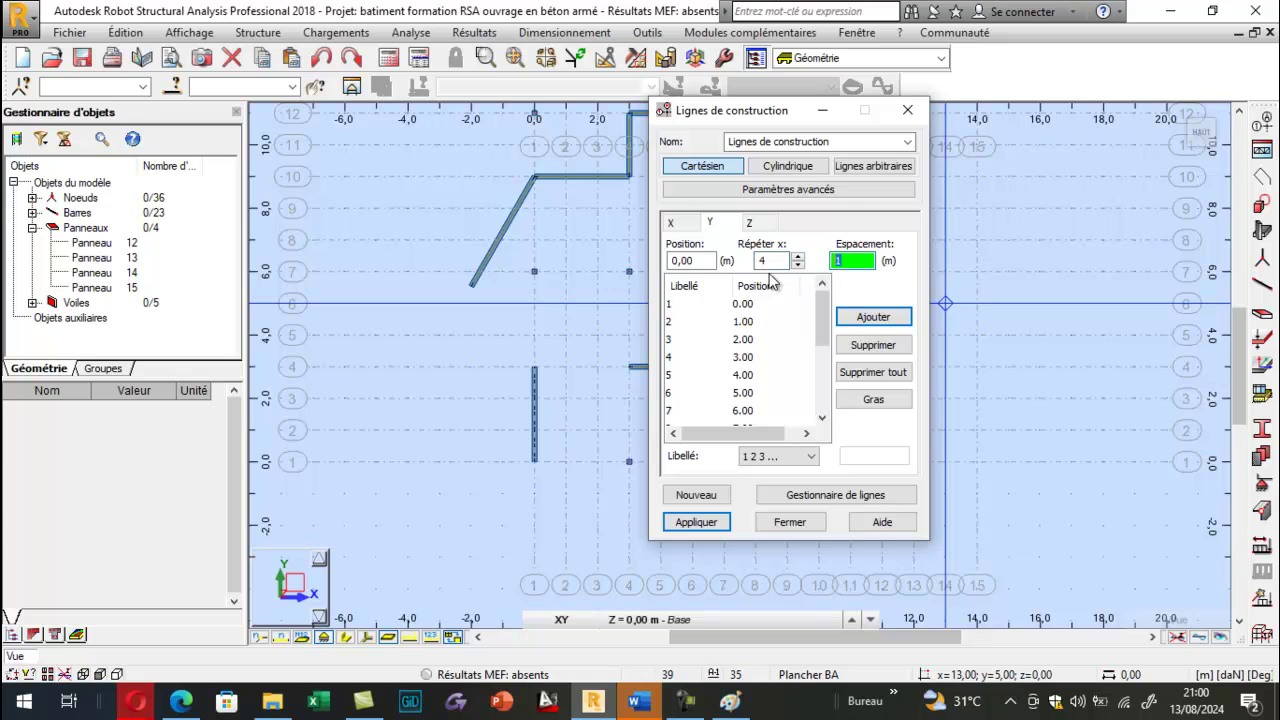
Add the negative-side lines to the X and Y construction line lists, apply the grid and frame the area in front of the building.
click(673, 223)
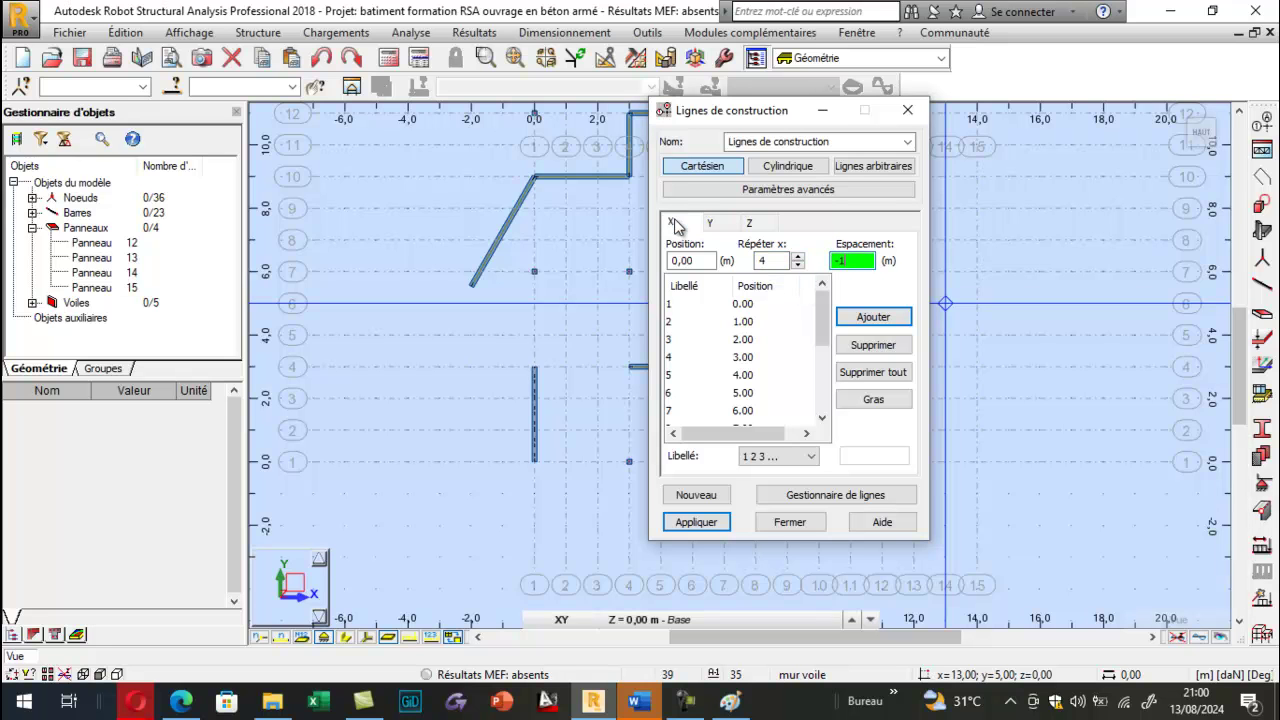
click(873, 318)
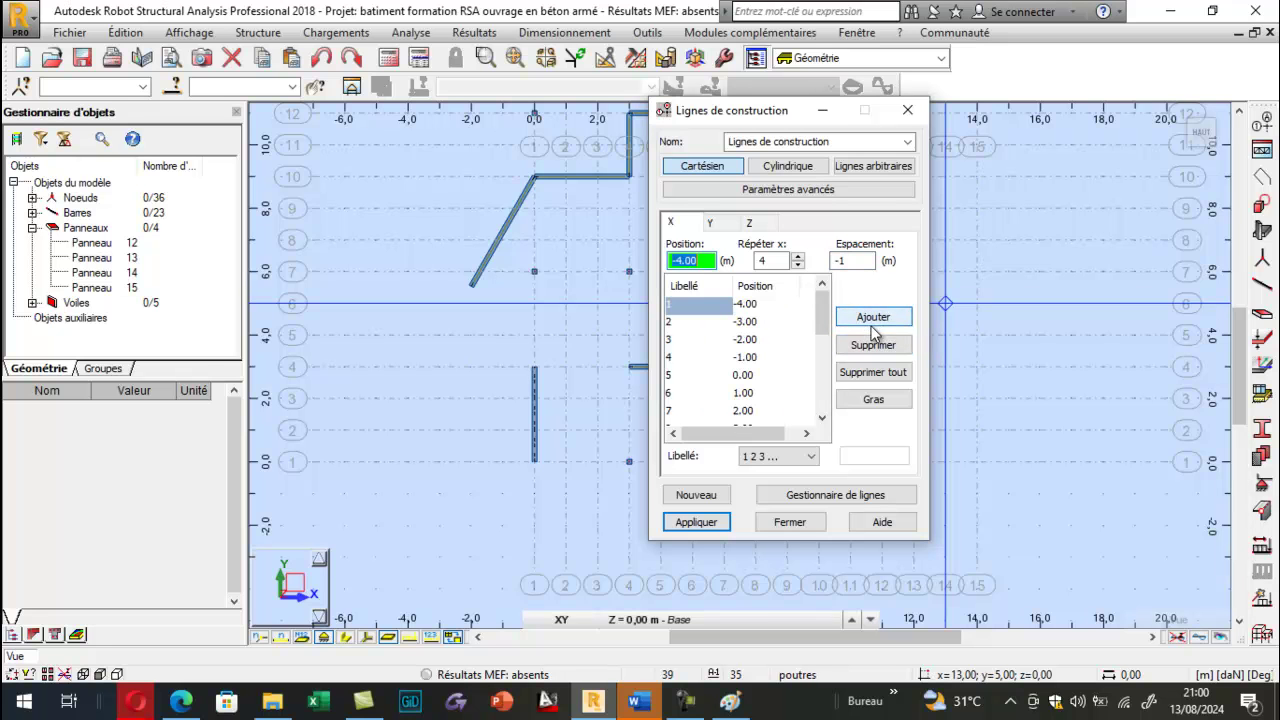
click(710, 223)
click(873, 317)
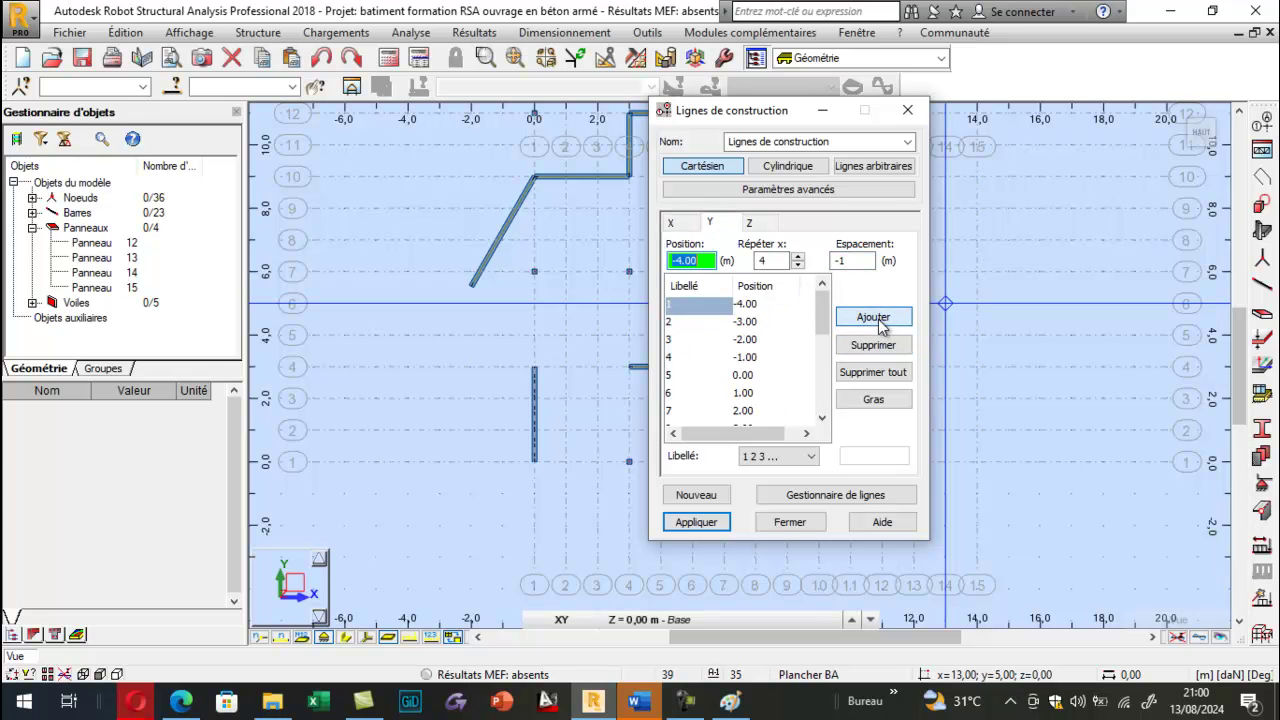
click(696, 522)
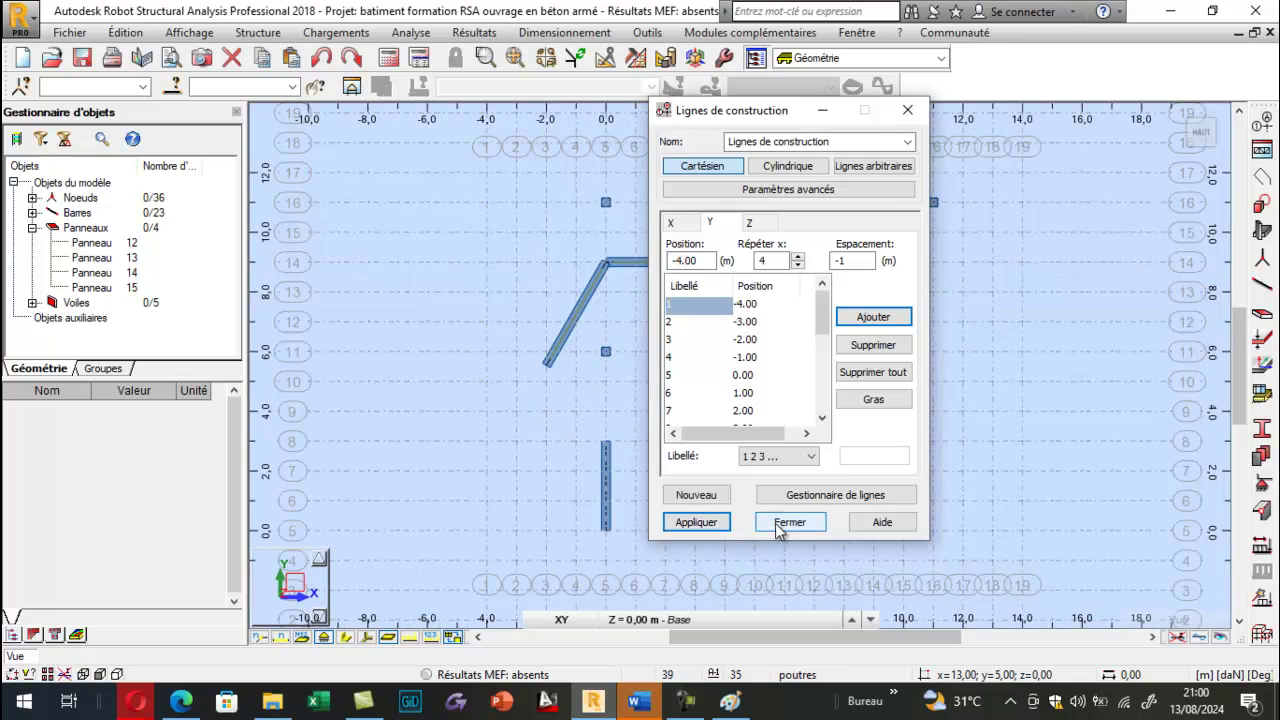
click(789, 522)
scroll(494, 357, down, 2)
scroll(628, 562, up, 4)
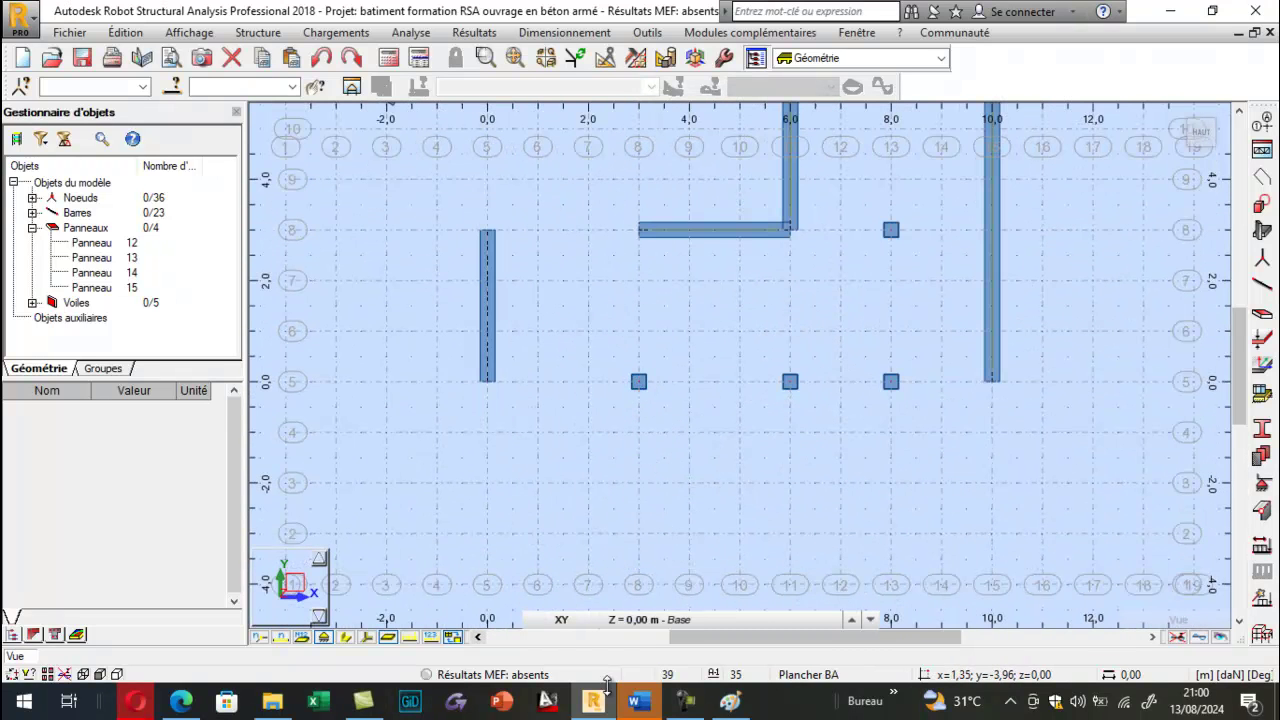
Compare the layout of the five curved-row columns on PDF page 82 in Edge with the extended grid in Robot.
click(640, 703)
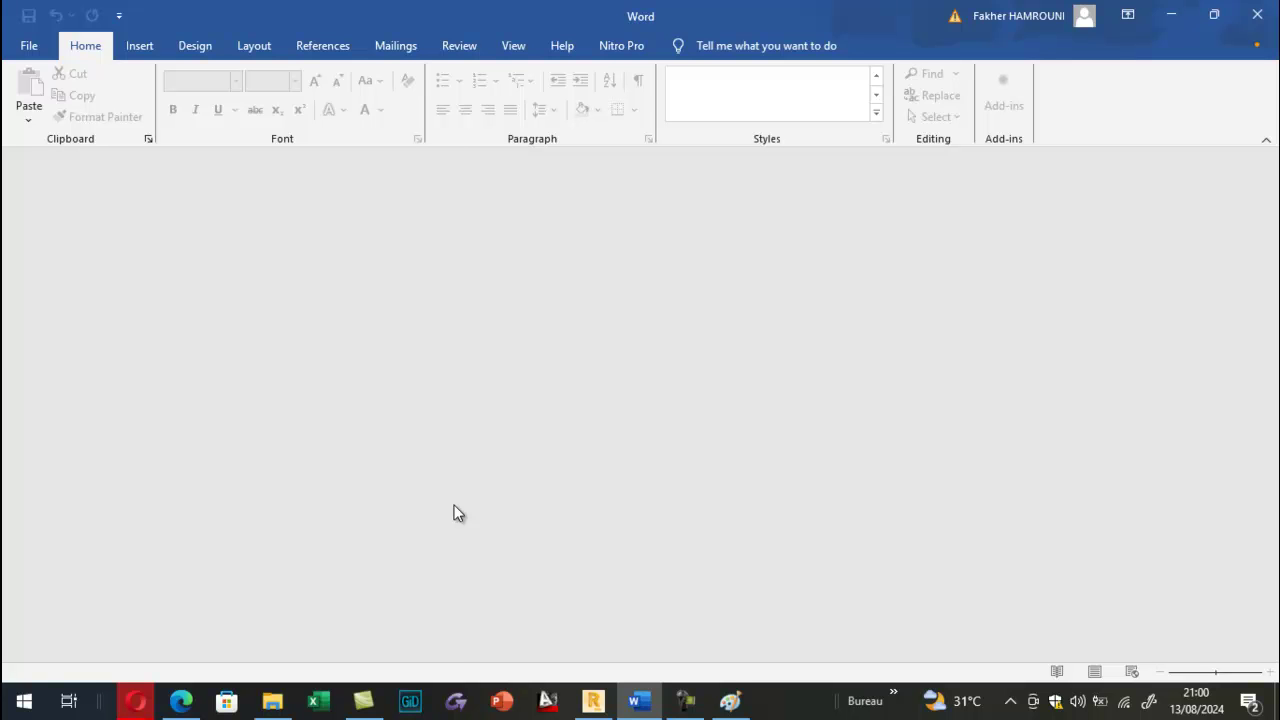
key(alt+Tab)
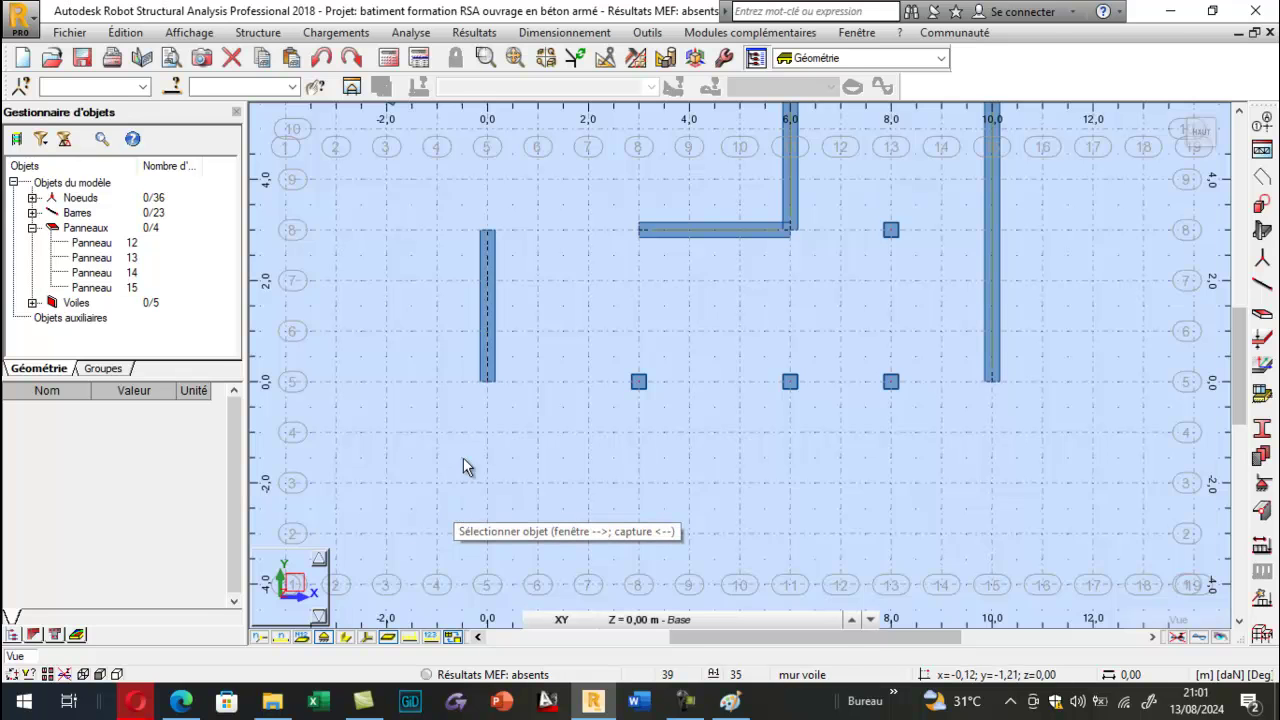
click(181, 701)
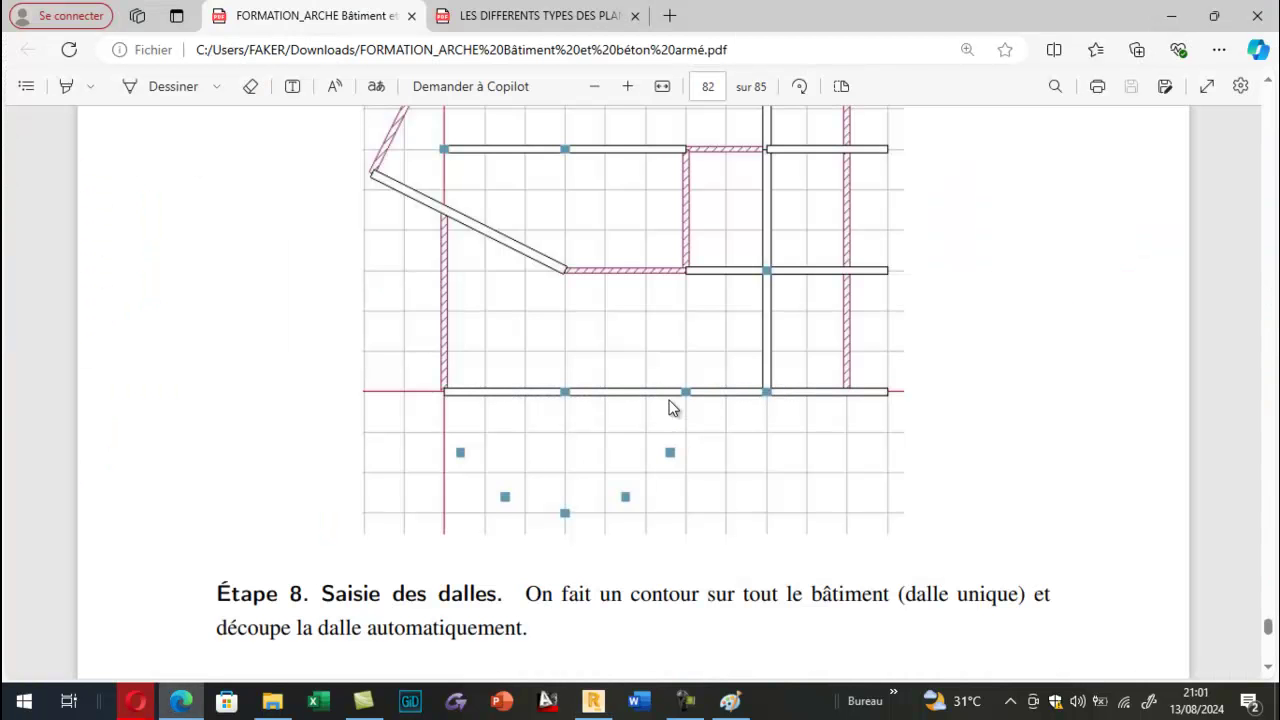
scroll(600, 510, up, 5)
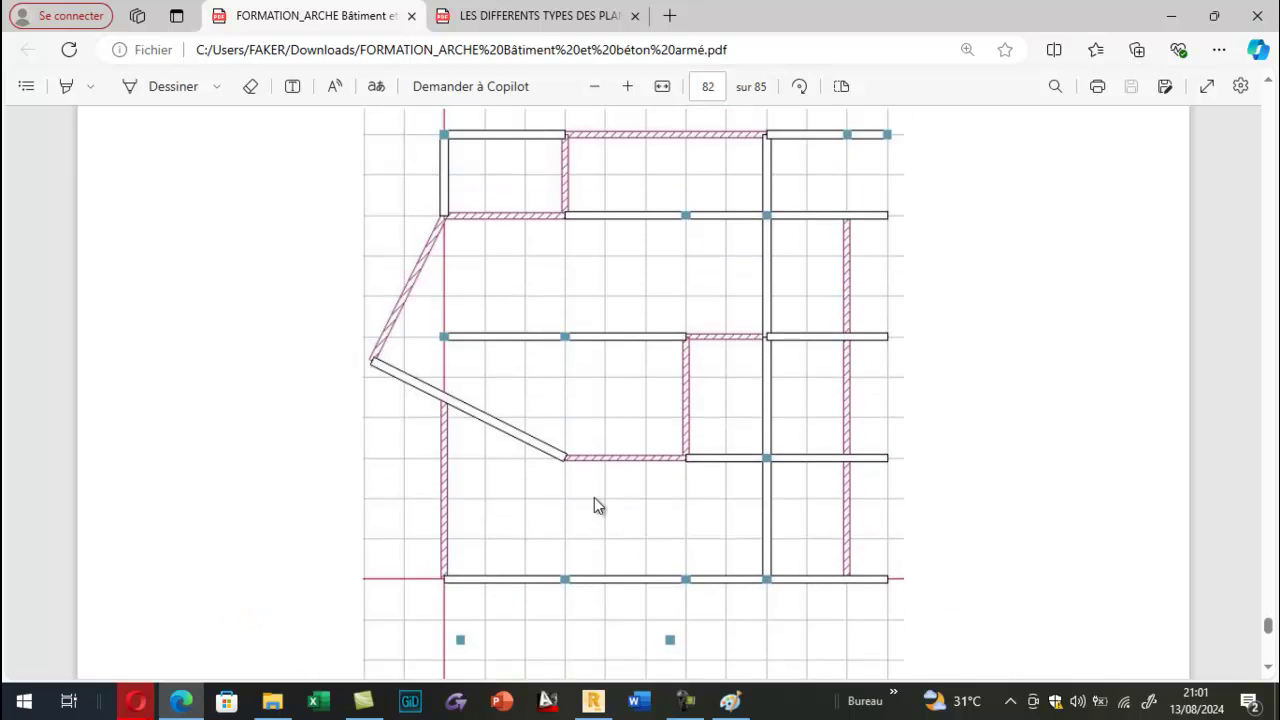
scroll(594, 510, down, 2)
scroll(594, 511, down, 3)
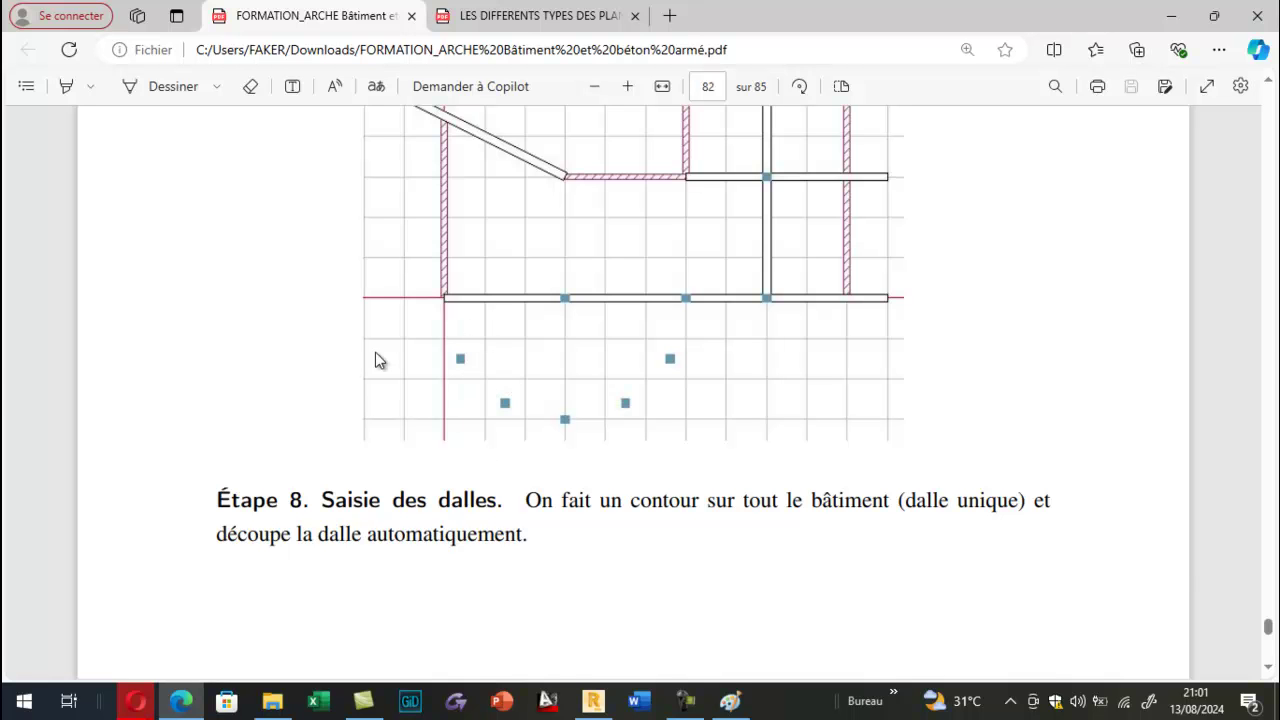
click(593, 702)
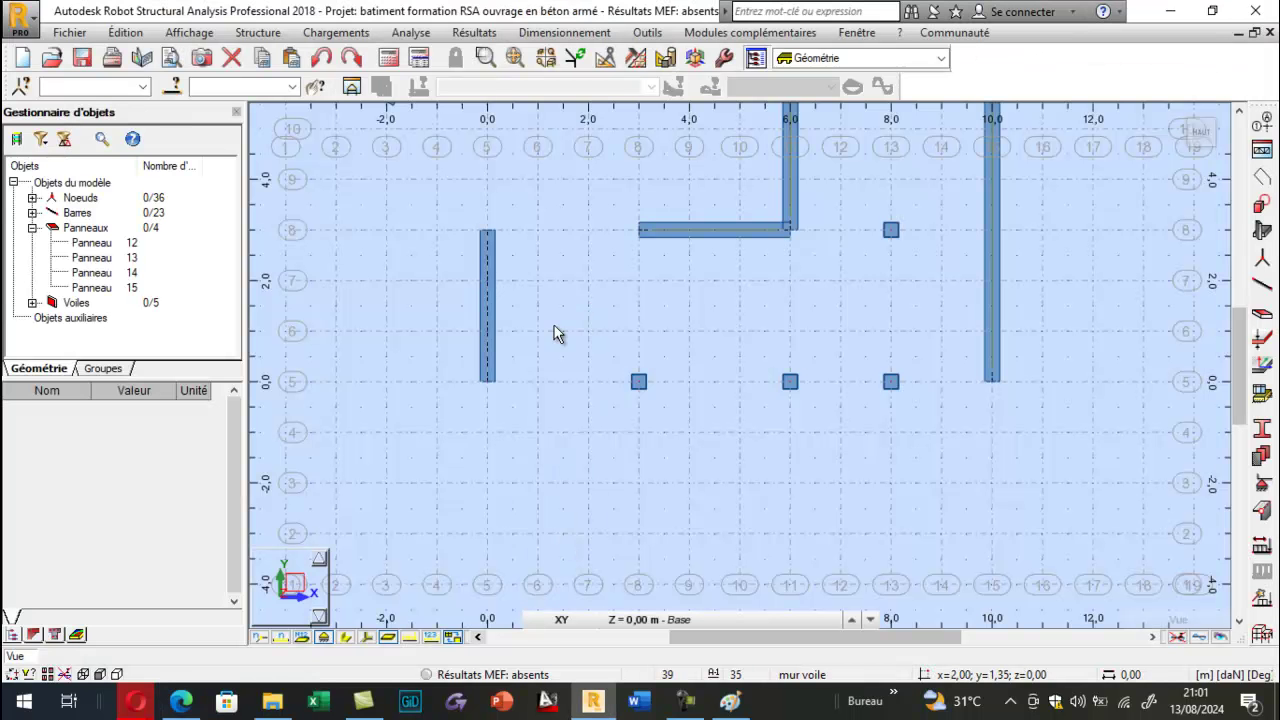
scroll(410, 350, down, 2)
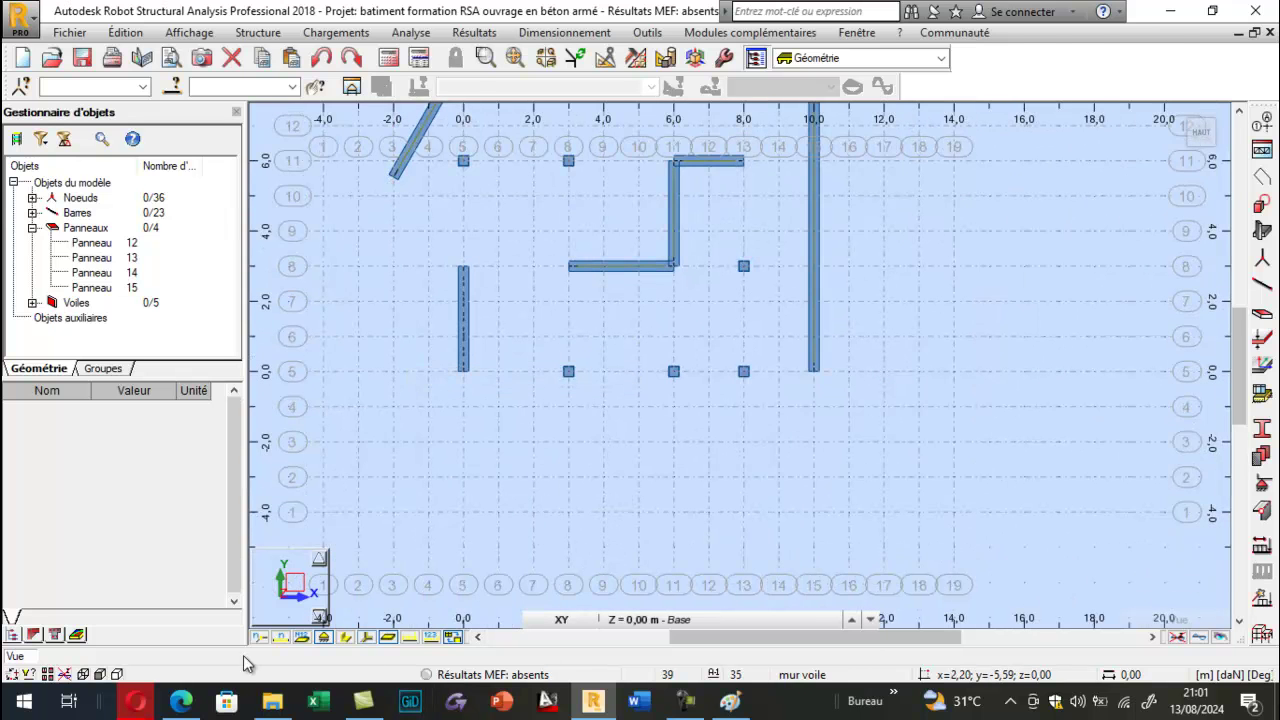
click(181, 702)
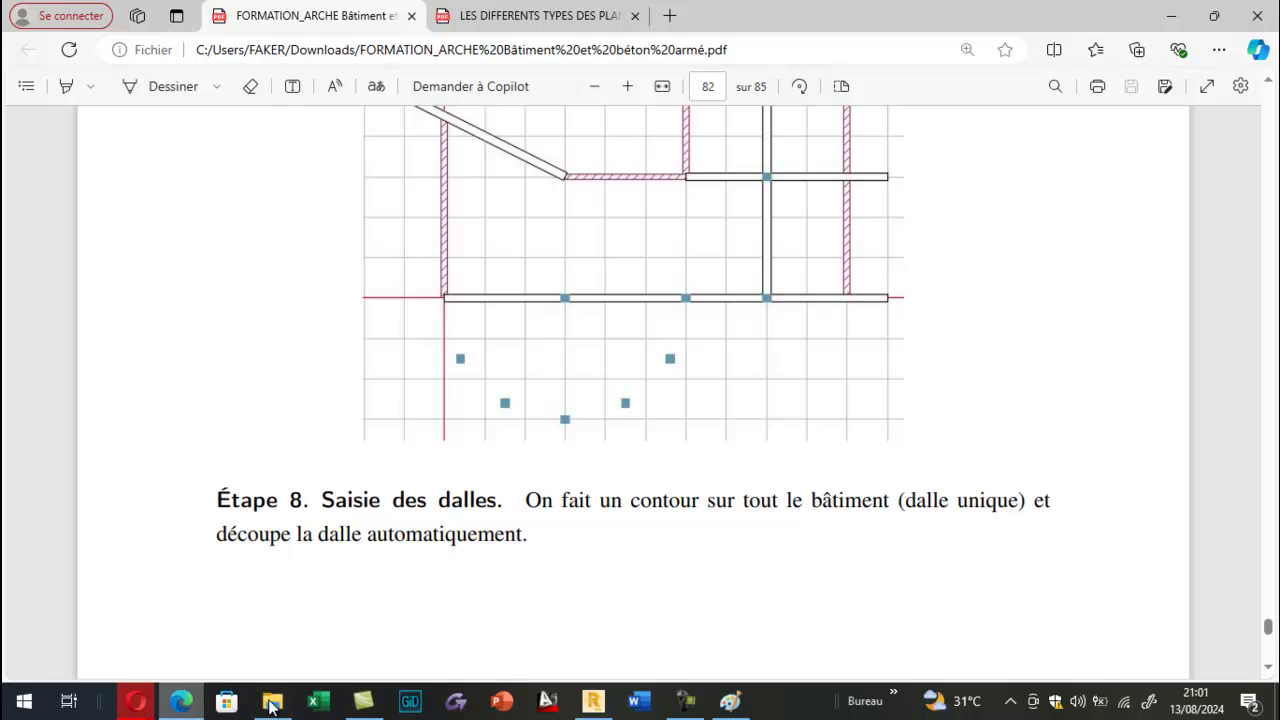
click(582, 703)
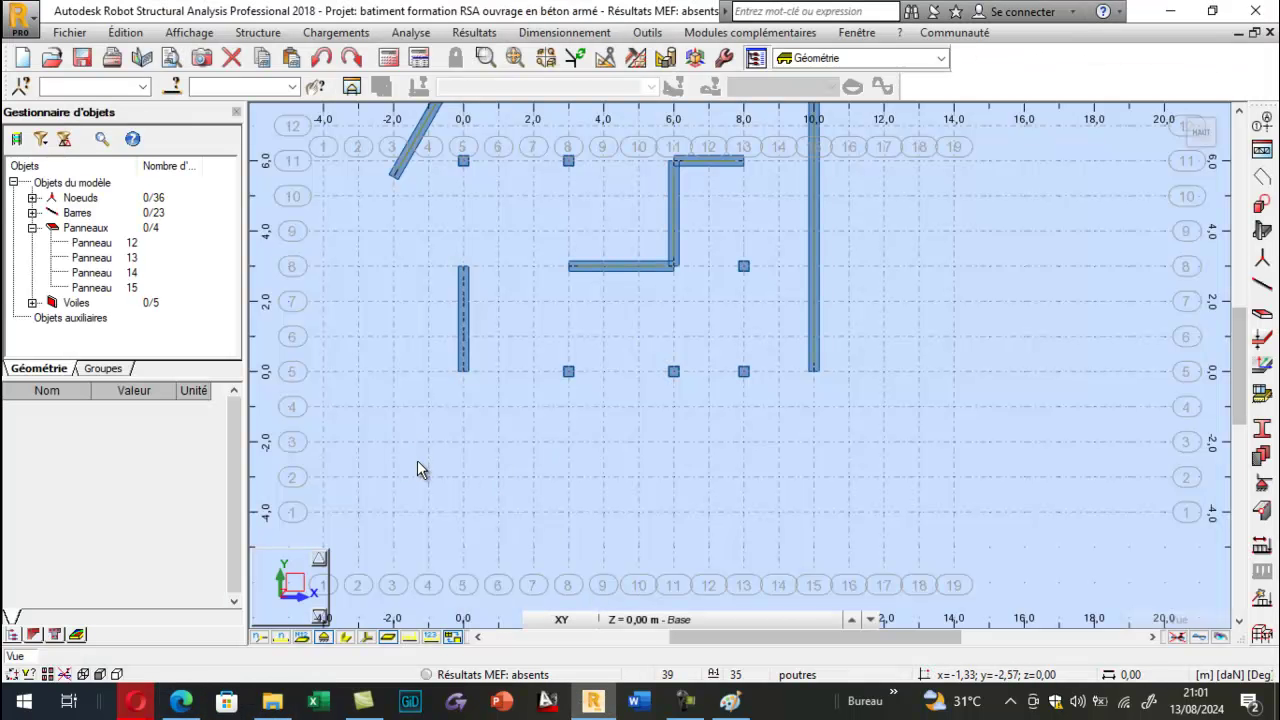
Configure a polyline that creates bars, with arc discretization set to a fixed number of 6 edges.
click(1263, 180)
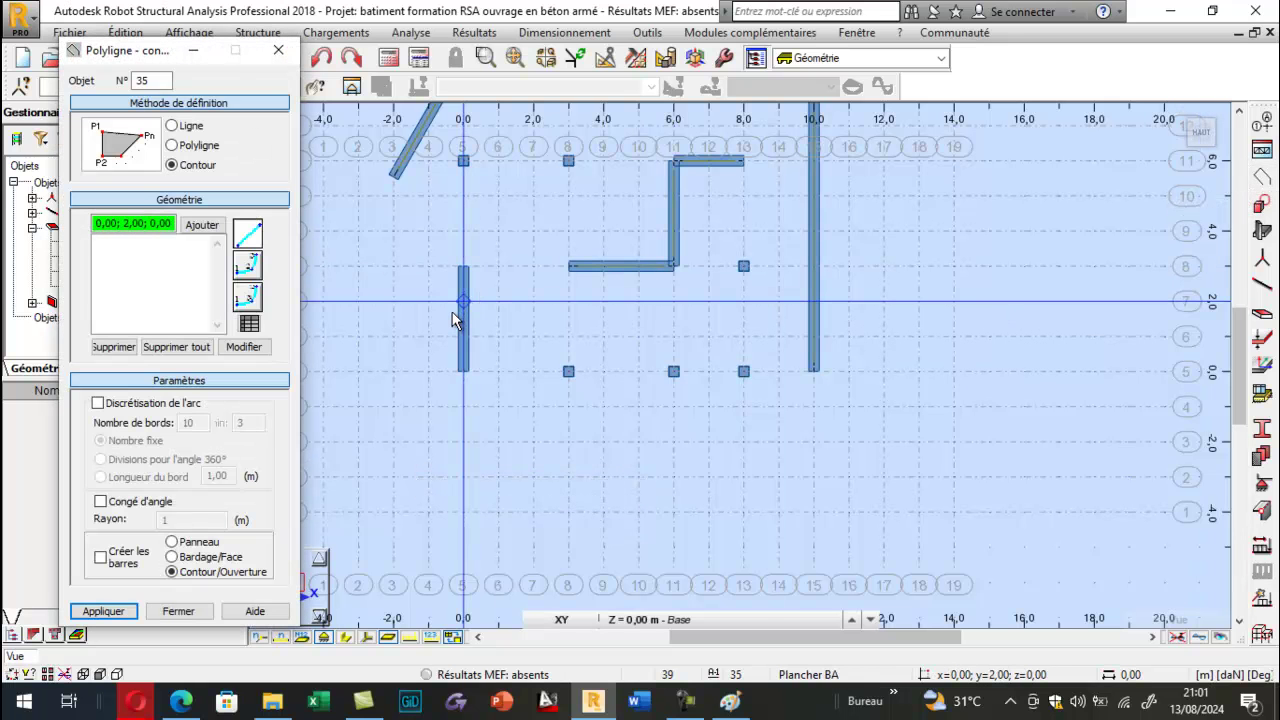
click(192, 147)
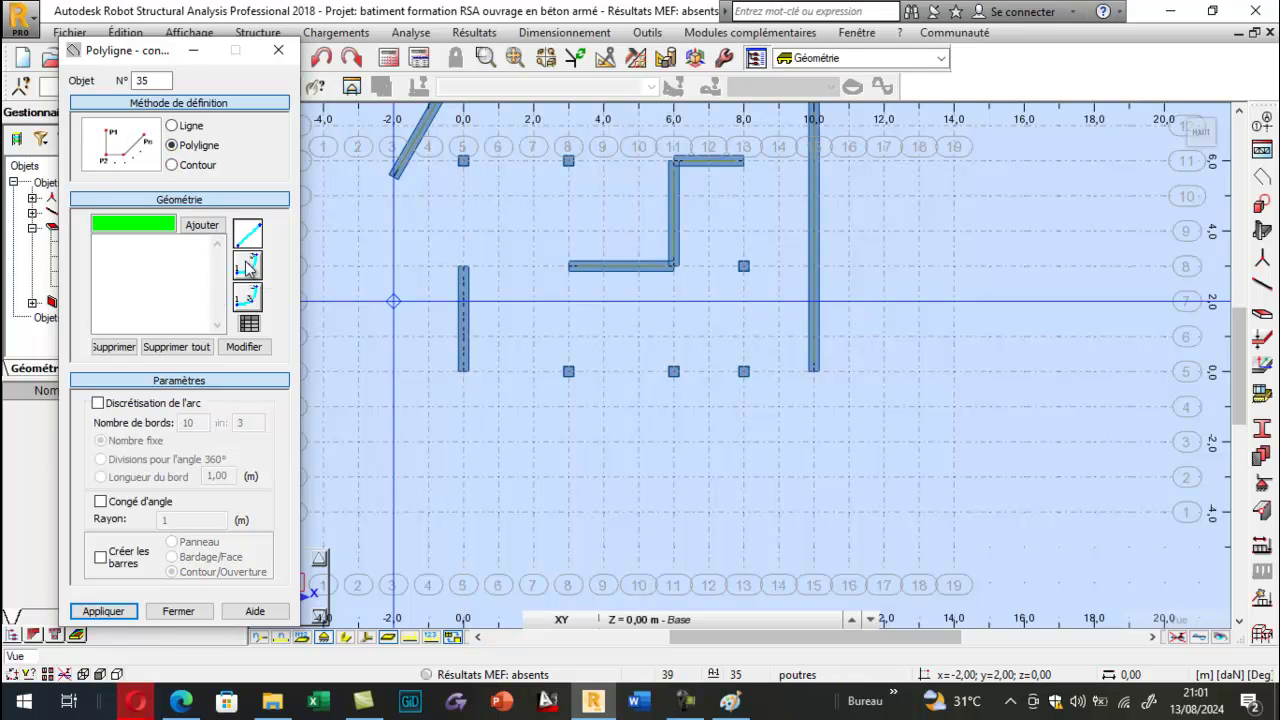
click(102, 560)
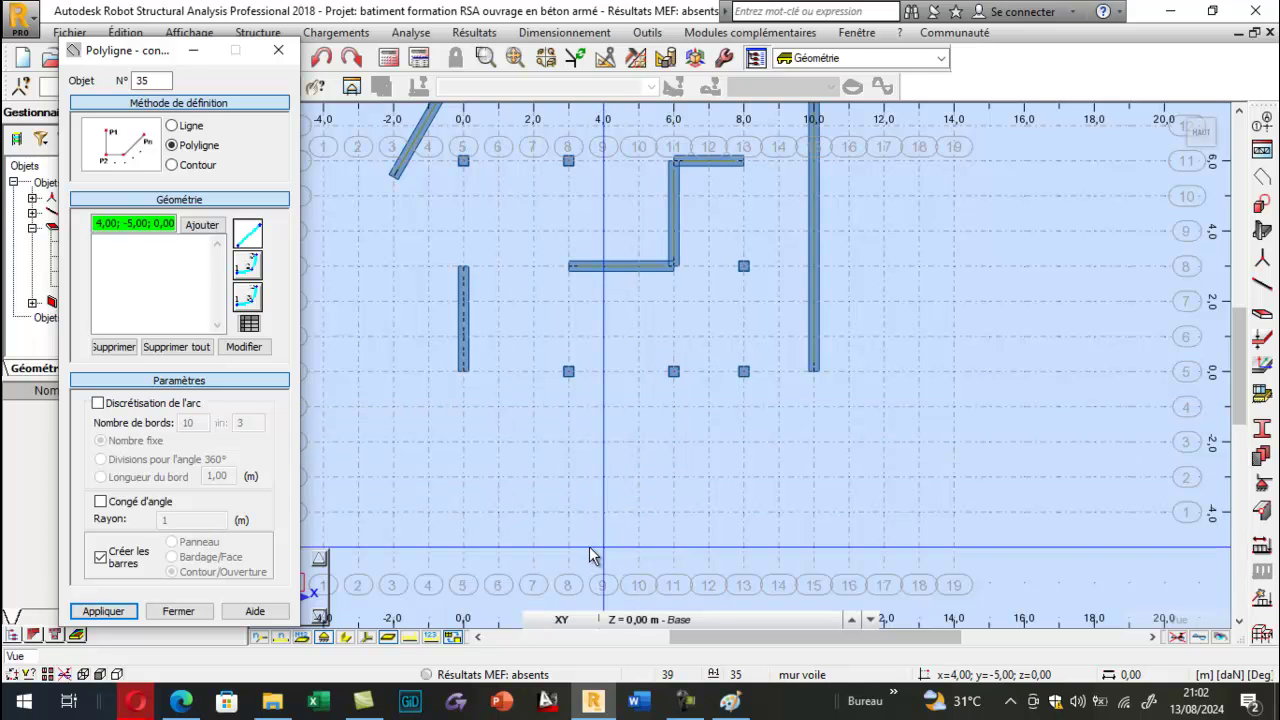
click(99, 404)
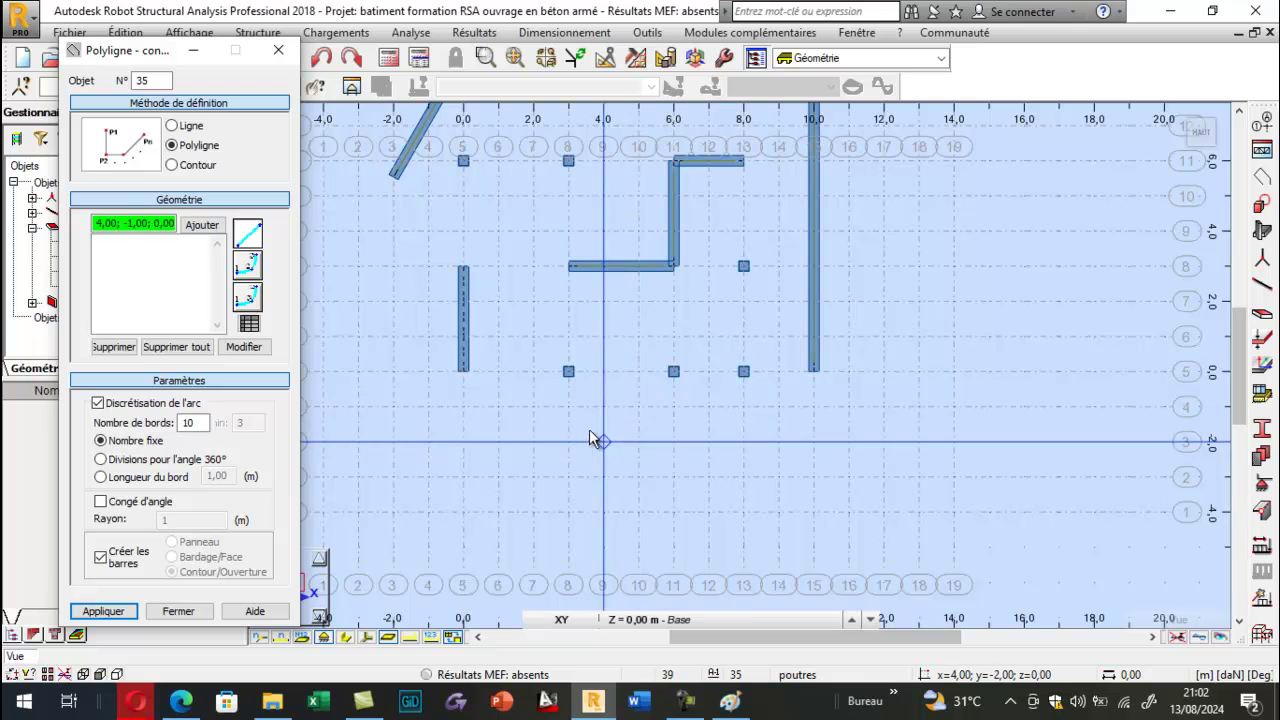
click(181, 703)
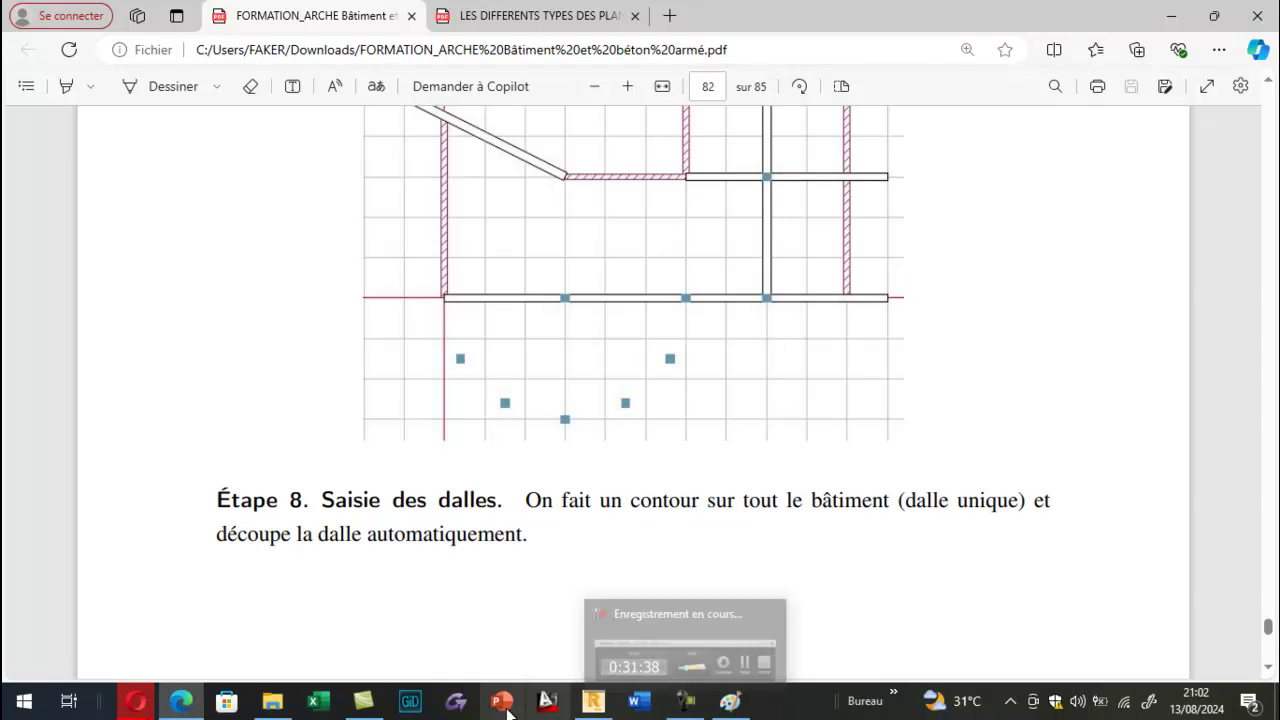
click(593, 703)
double_click(190, 423)
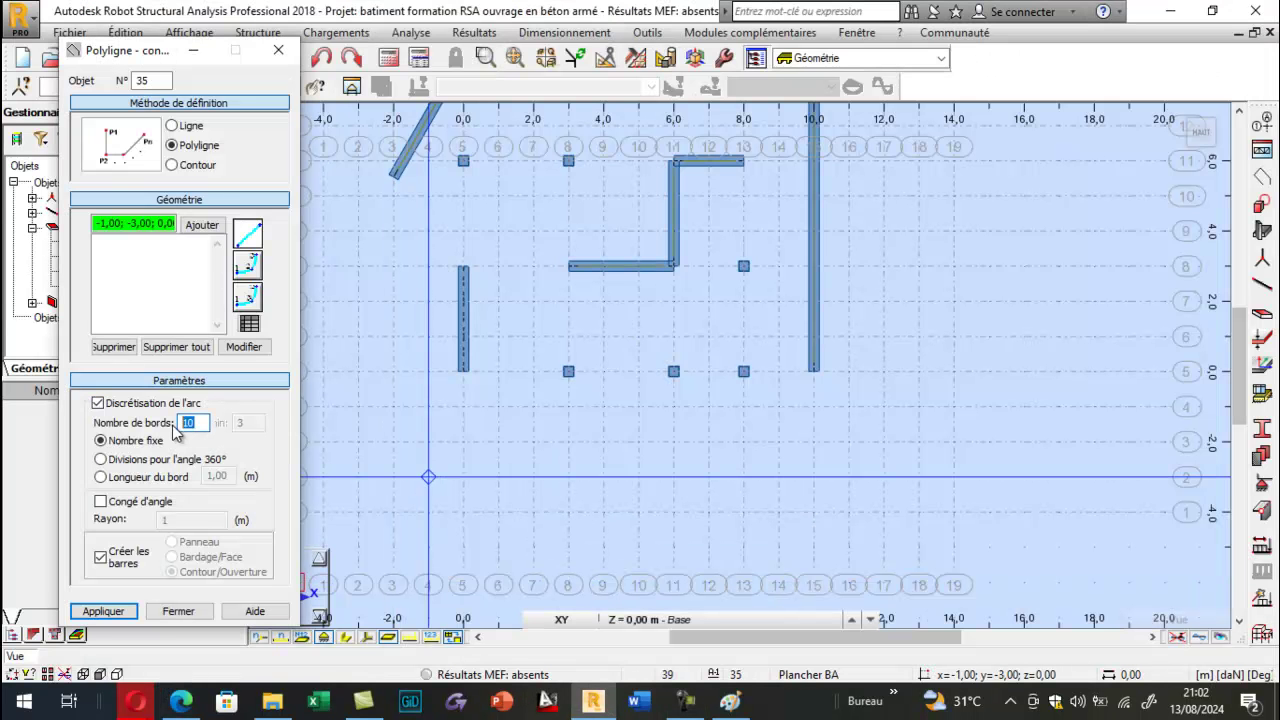
text(6)
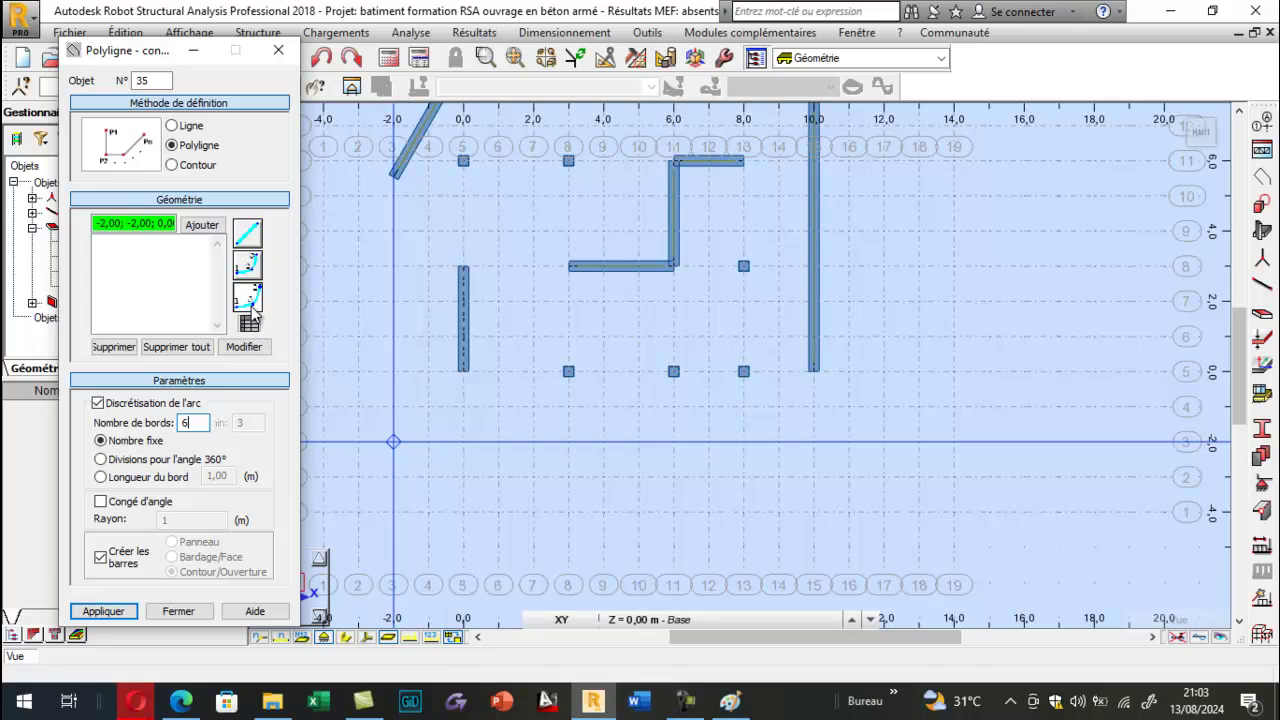
Draw the discretized arc from (0; 0; 0) to (6; 0; 0) through (3; -2; 0) and close the polyline definition.
click(463, 372)
click(674, 372)
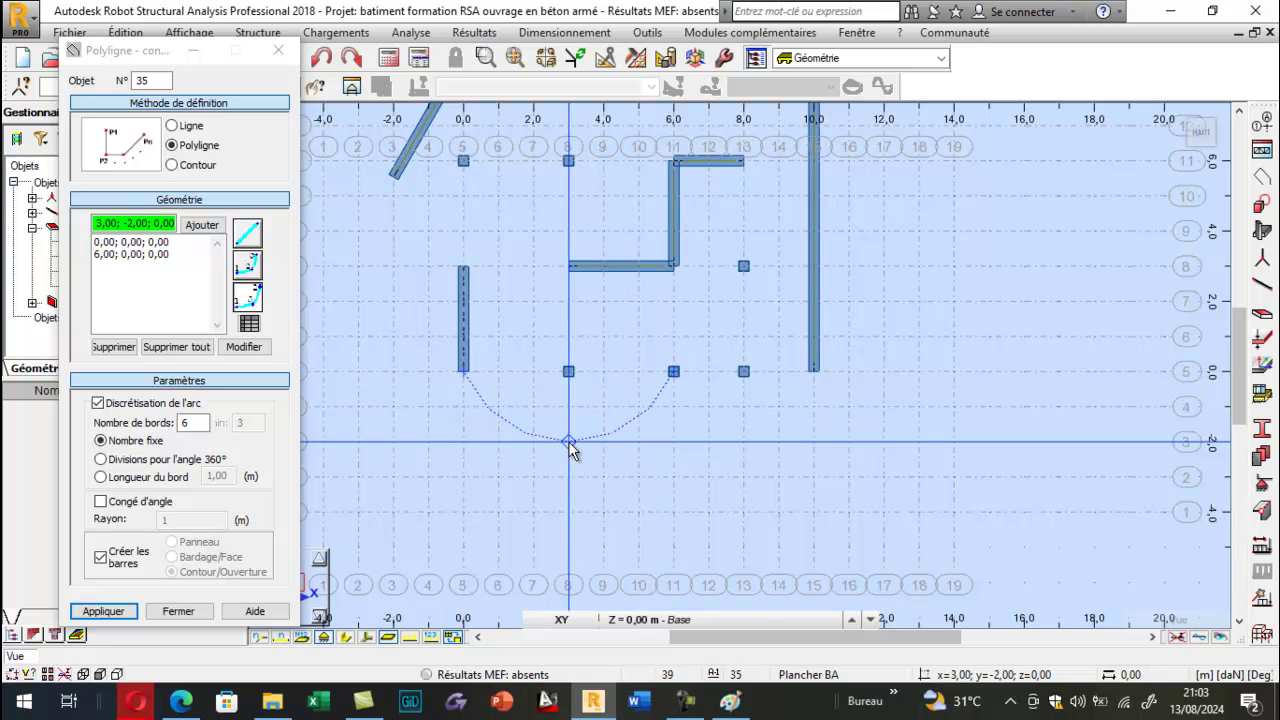
click(568, 442)
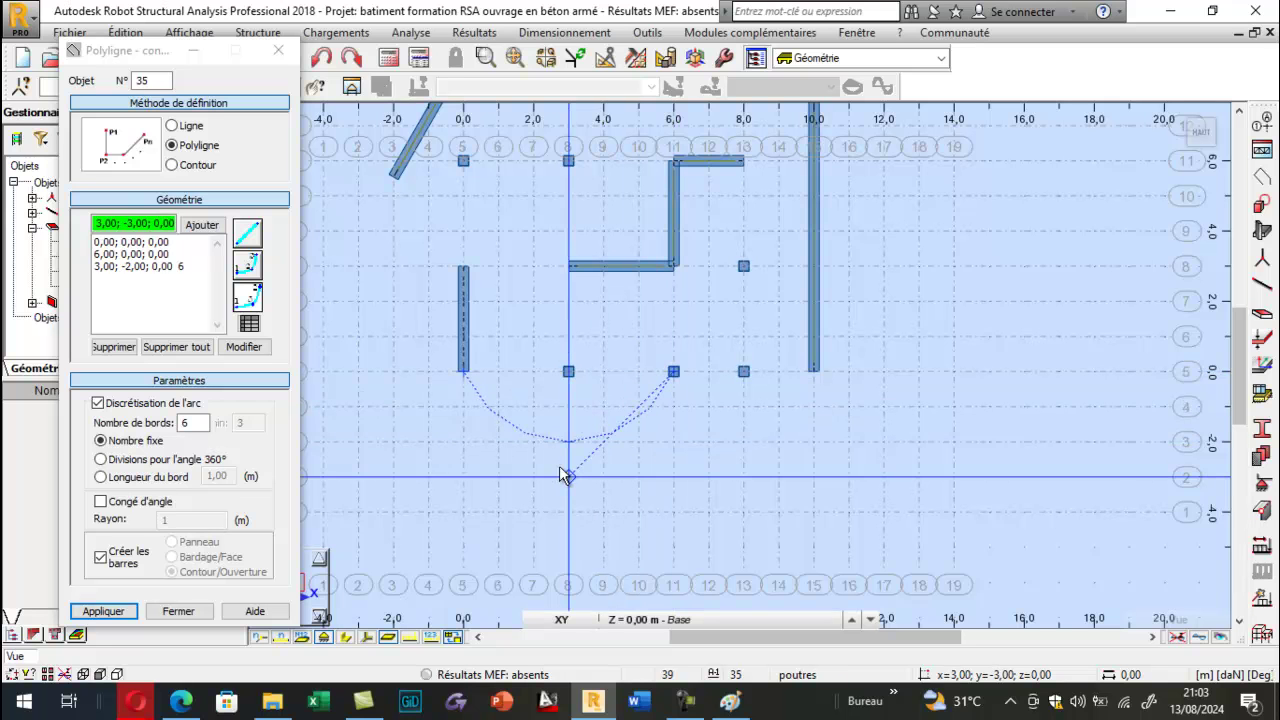
click(674, 372)
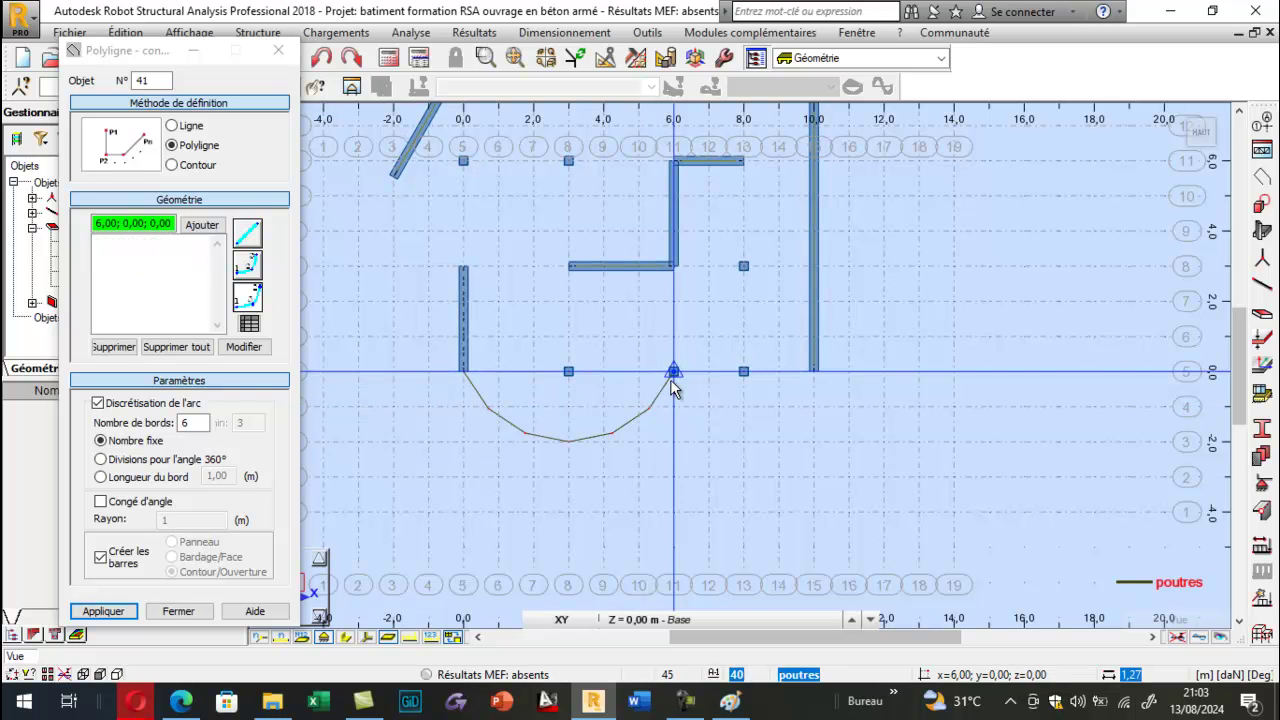
click(278, 50)
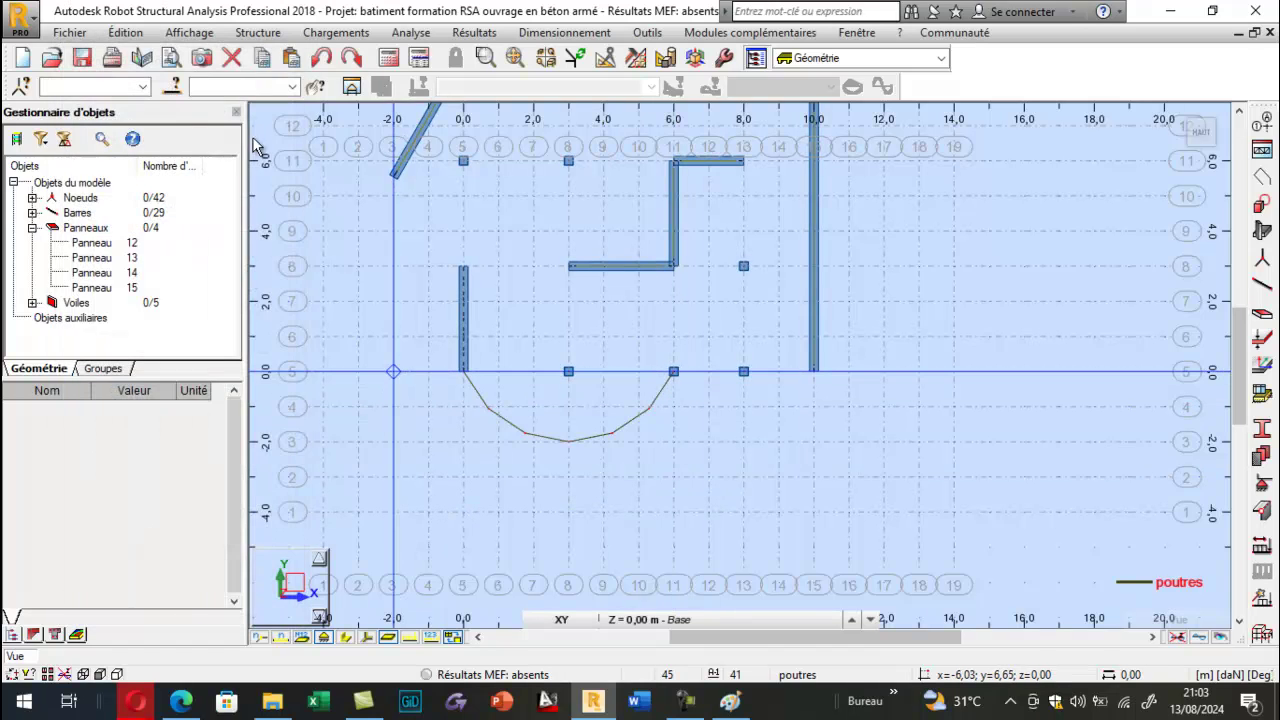
Display the node numbers in the plan view to identify the points along the arc.
scroll(650, 455, up, 2)
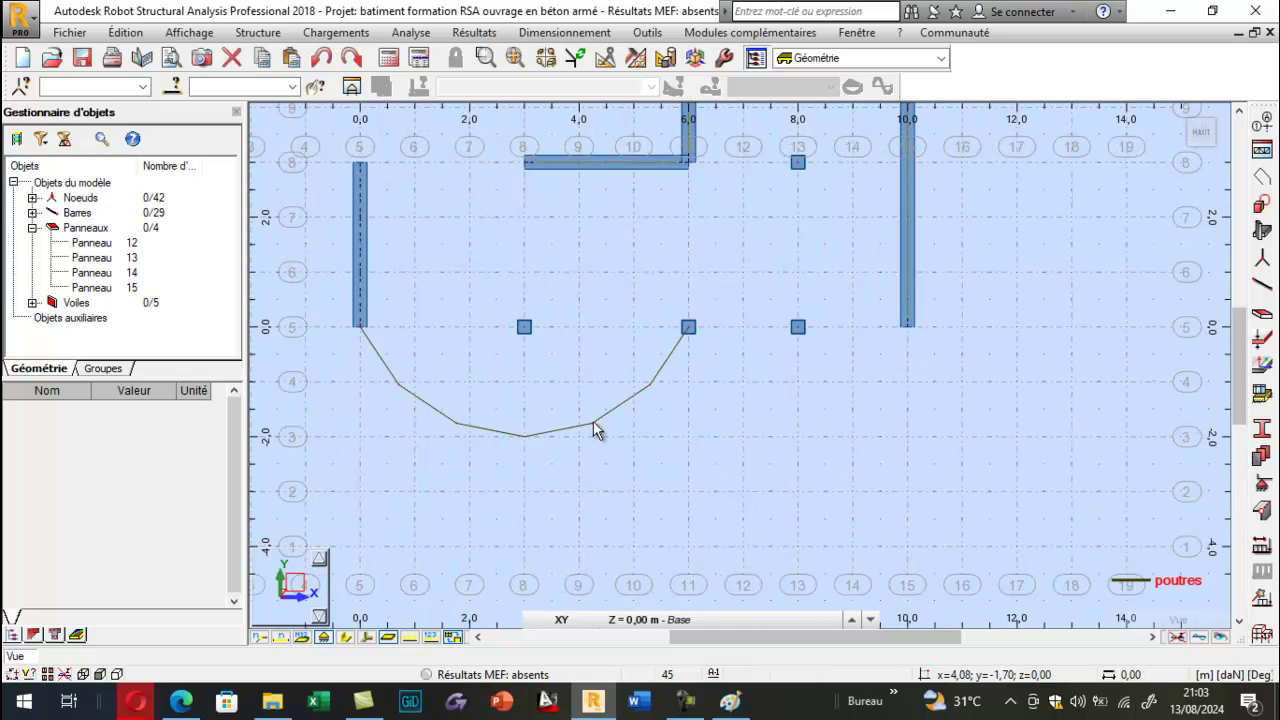
click(270, 640)
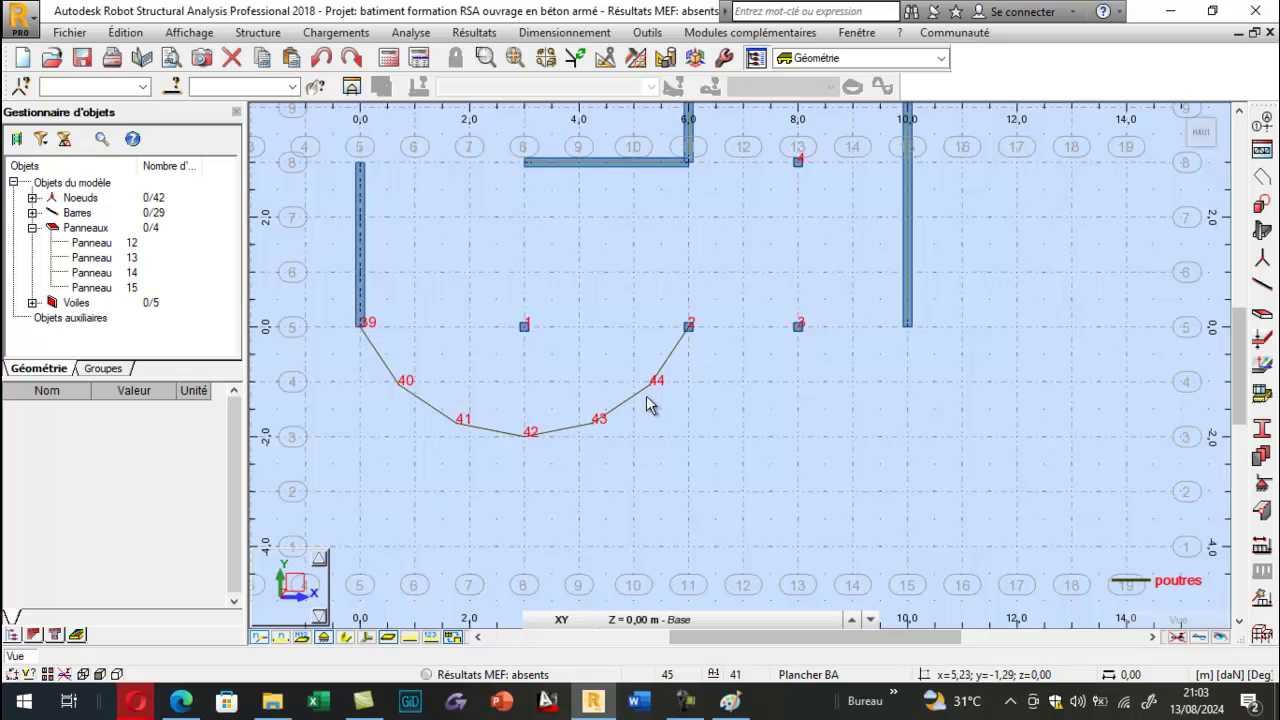
scroll(660, 398, up, 1)
scroll(600, 440, down, 1)
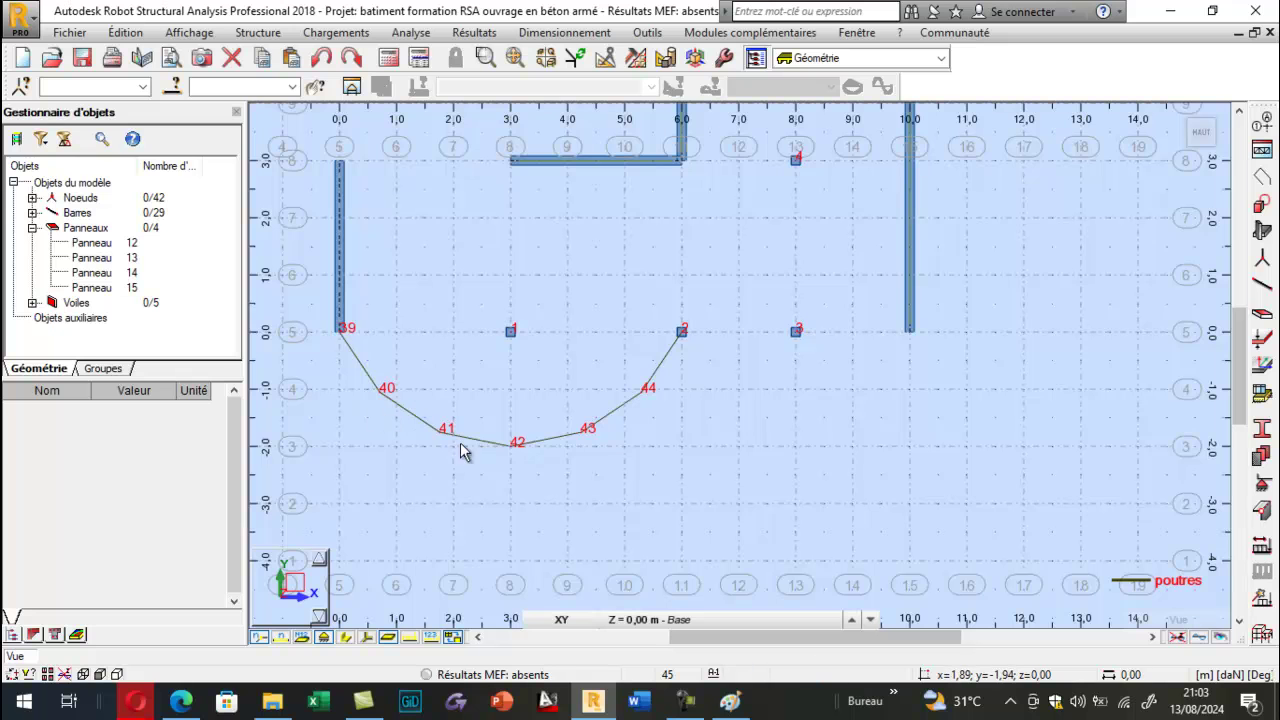
Delete all six bar segments of the arc in front of the building one by one, without deleting their nodes.
click(664, 364)
key(Delete)
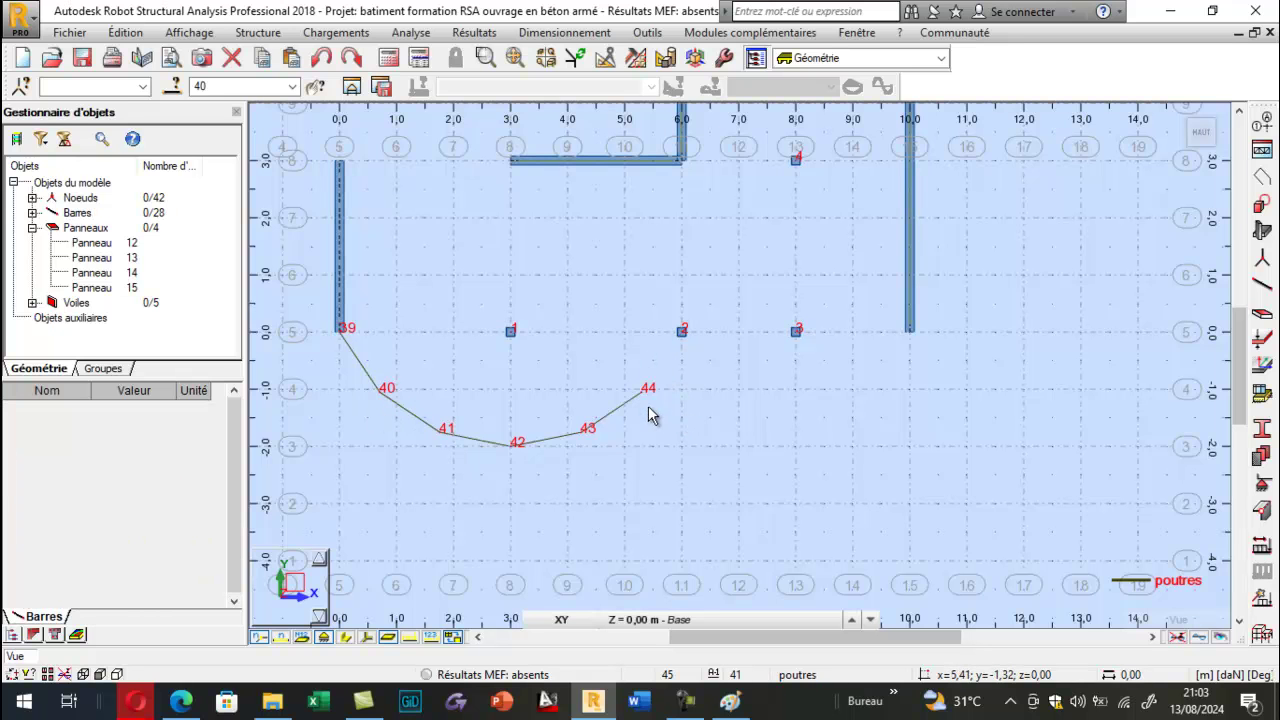
click(623, 404)
key(Delete)
click(559, 438)
key(Delete)
click(470, 437)
key(Delete)
click(416, 414)
key(Delete)
click(362, 366)
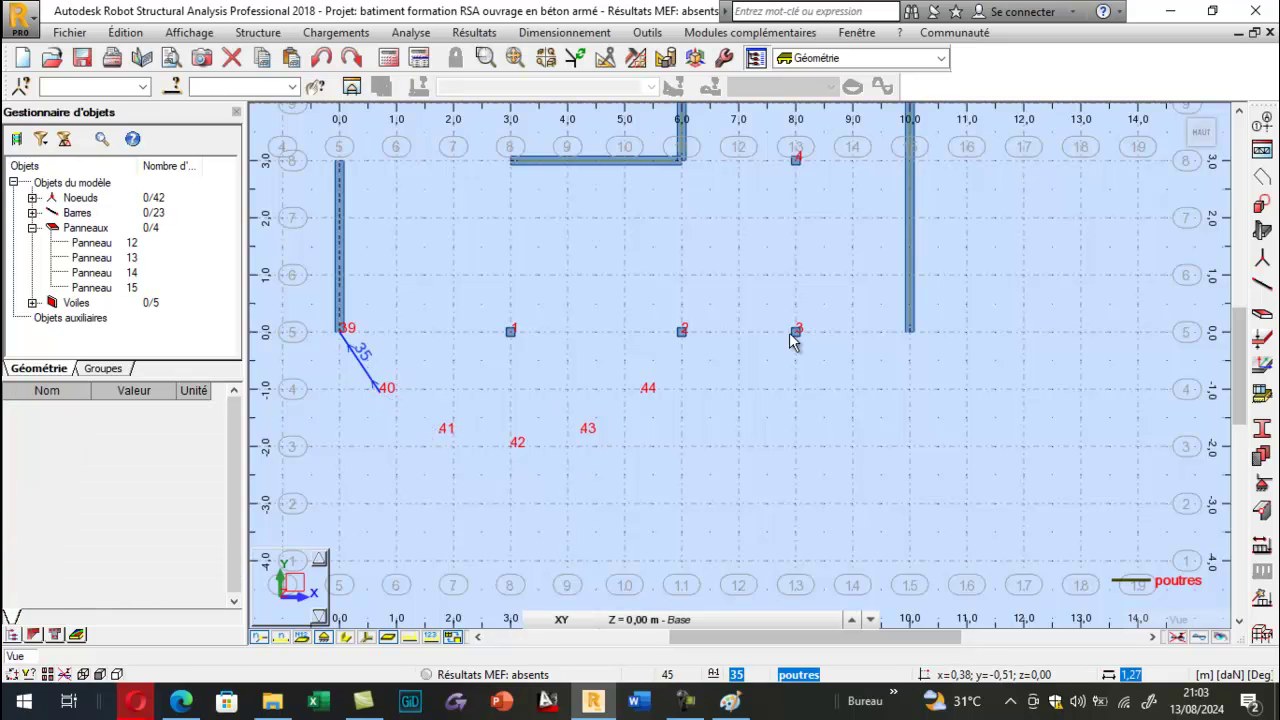
key(Delete)
click(1181, 120)
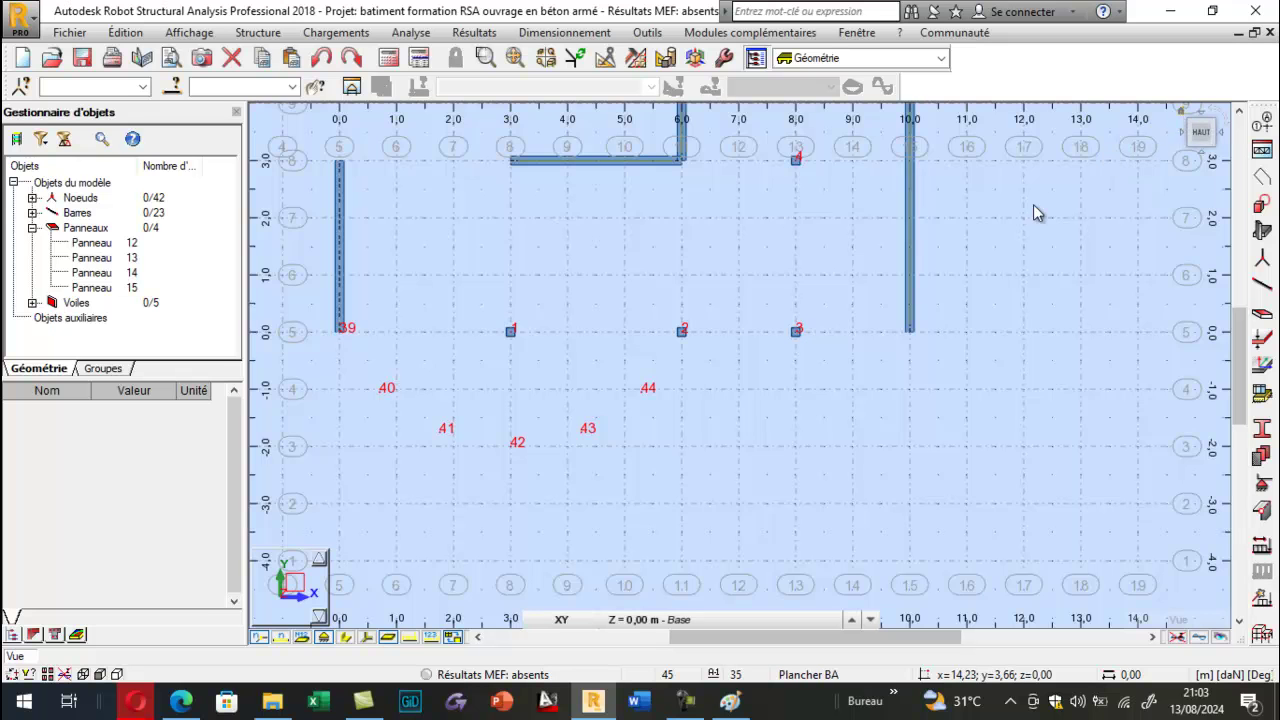
In the 3D view, select the column at node 2 and copy it by translation onto arc node 44.
scroll(650, 430, up, 3)
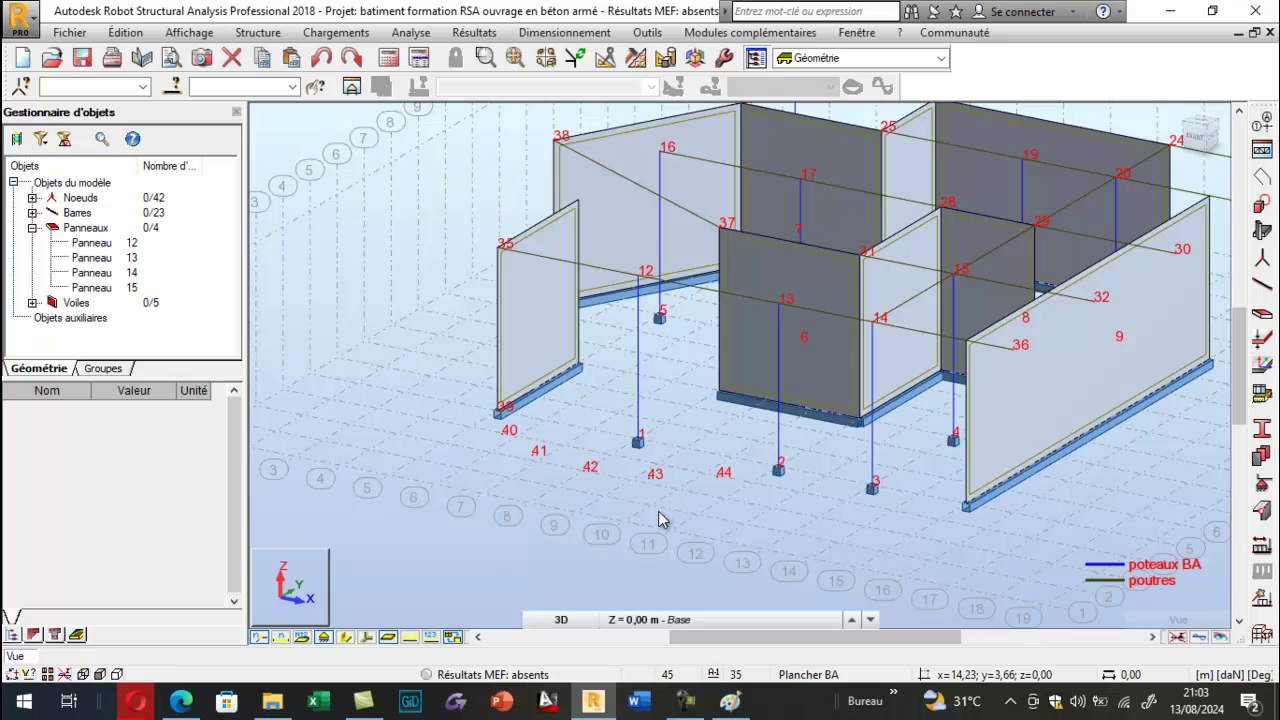
shift+middle_drag(800, 447, 721, 499)
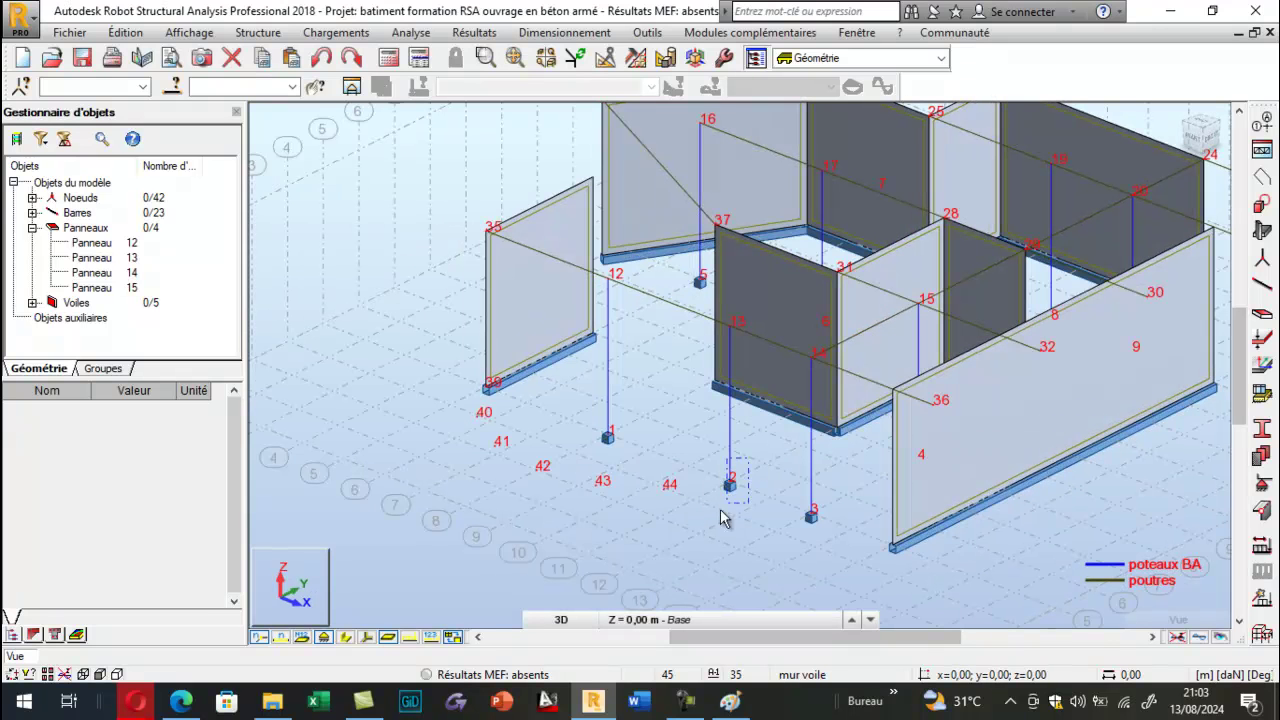
click(714, 530)
click(126, 32)
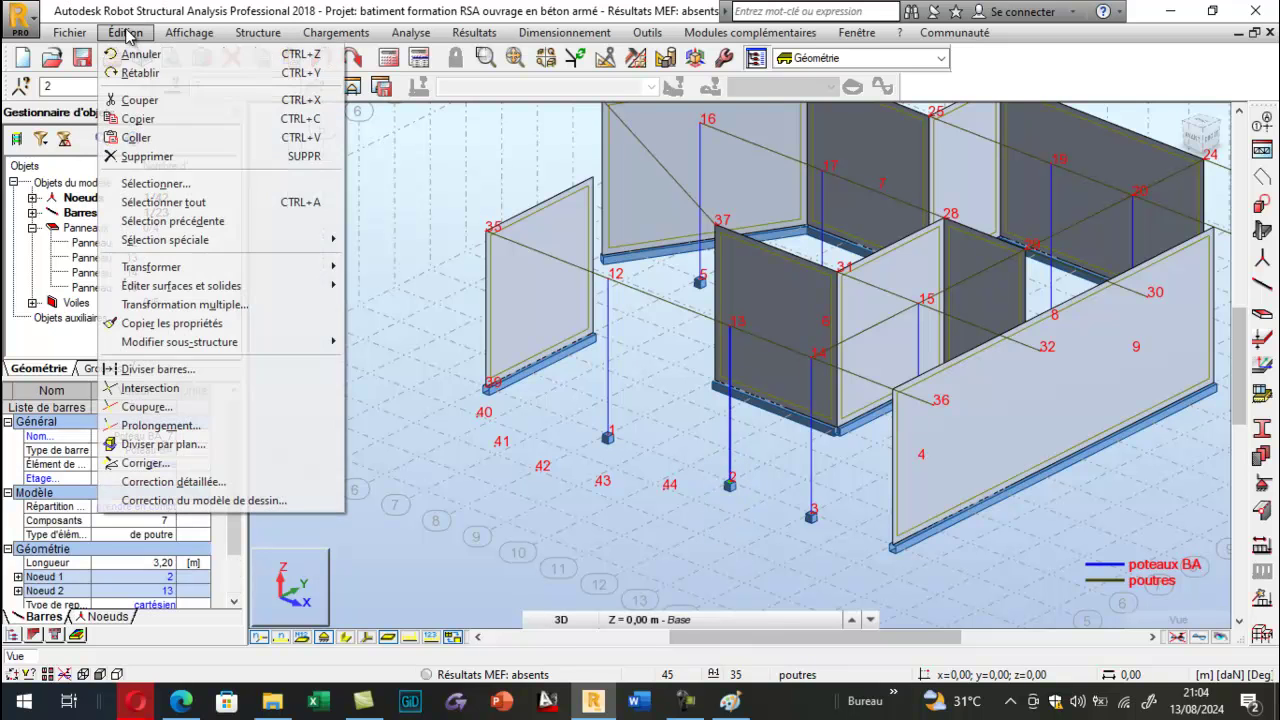
mouse_move(150, 267)
click(395, 266)
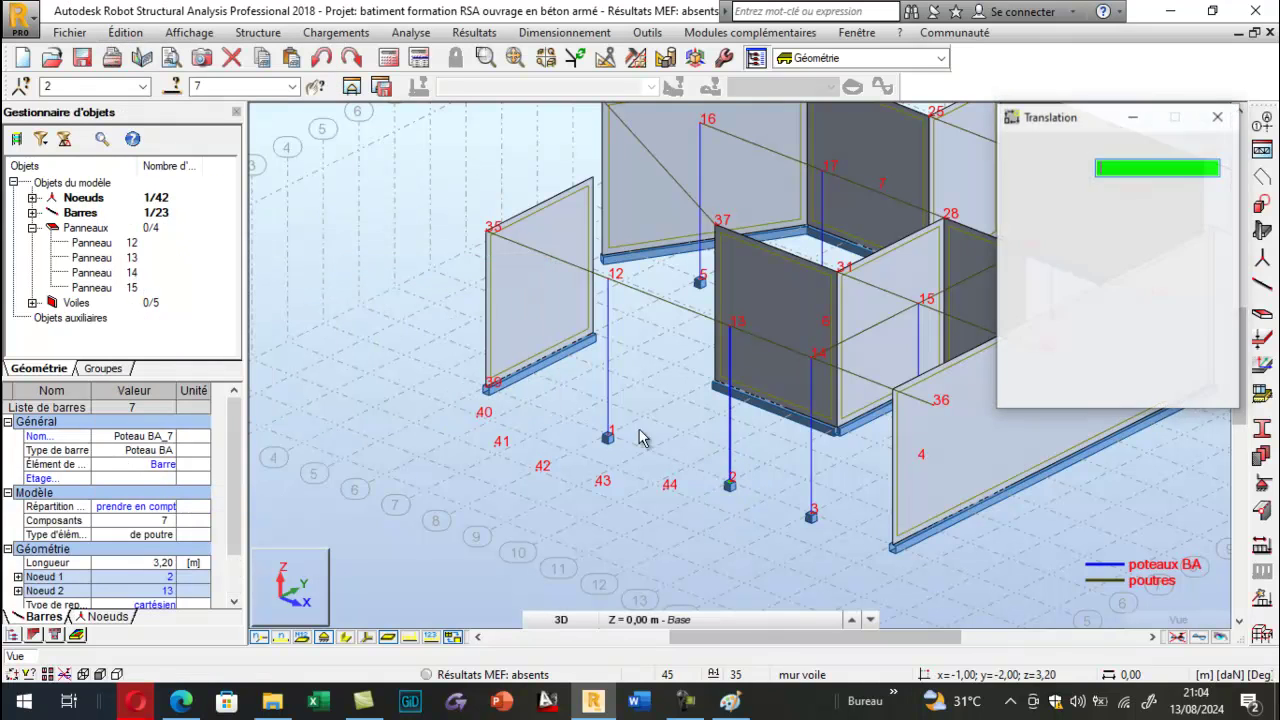
click(731, 487)
click(665, 490)
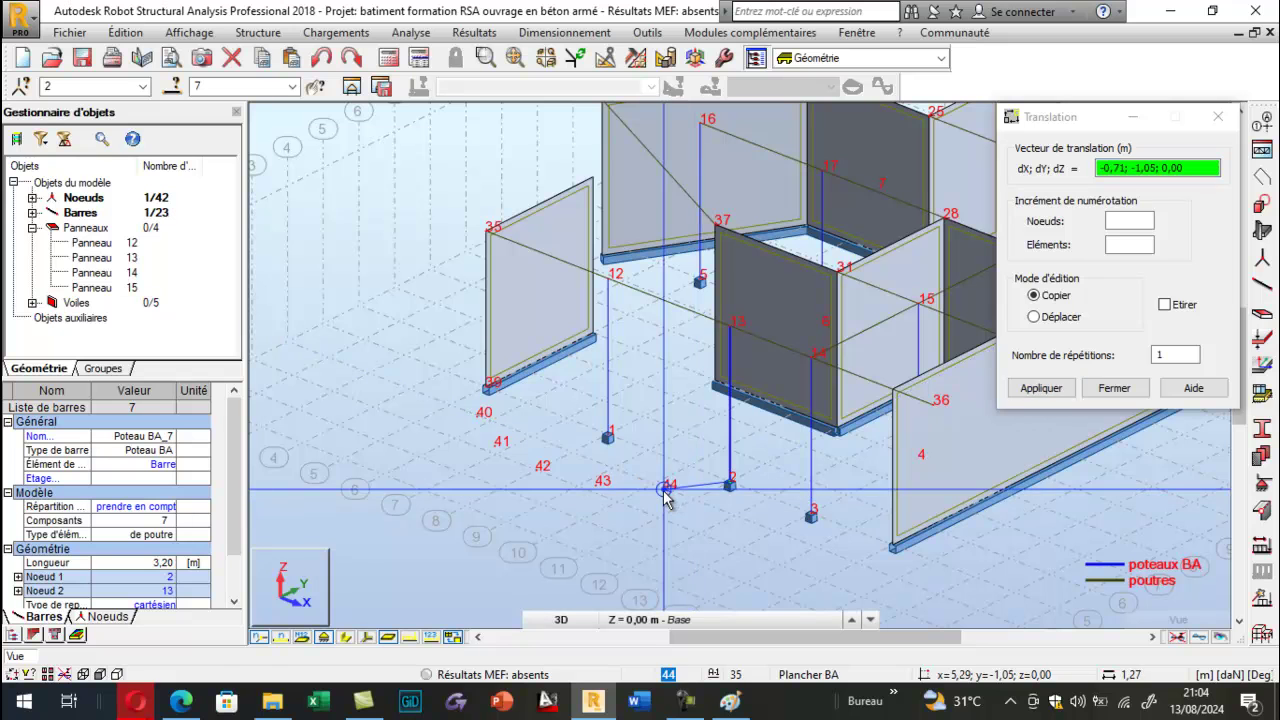
click(665, 490)
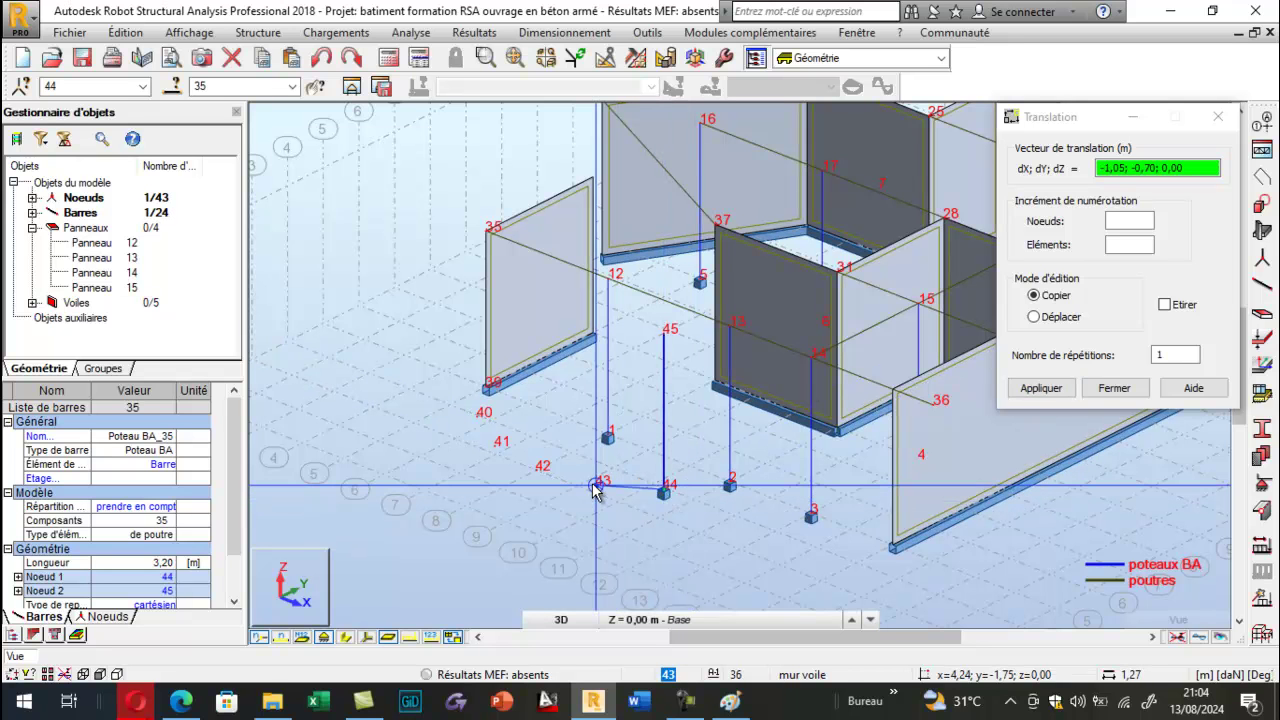
Copy the column onto arc nodes 43, 42, 41 and 40 one after another and close the translation.
click(594, 488)
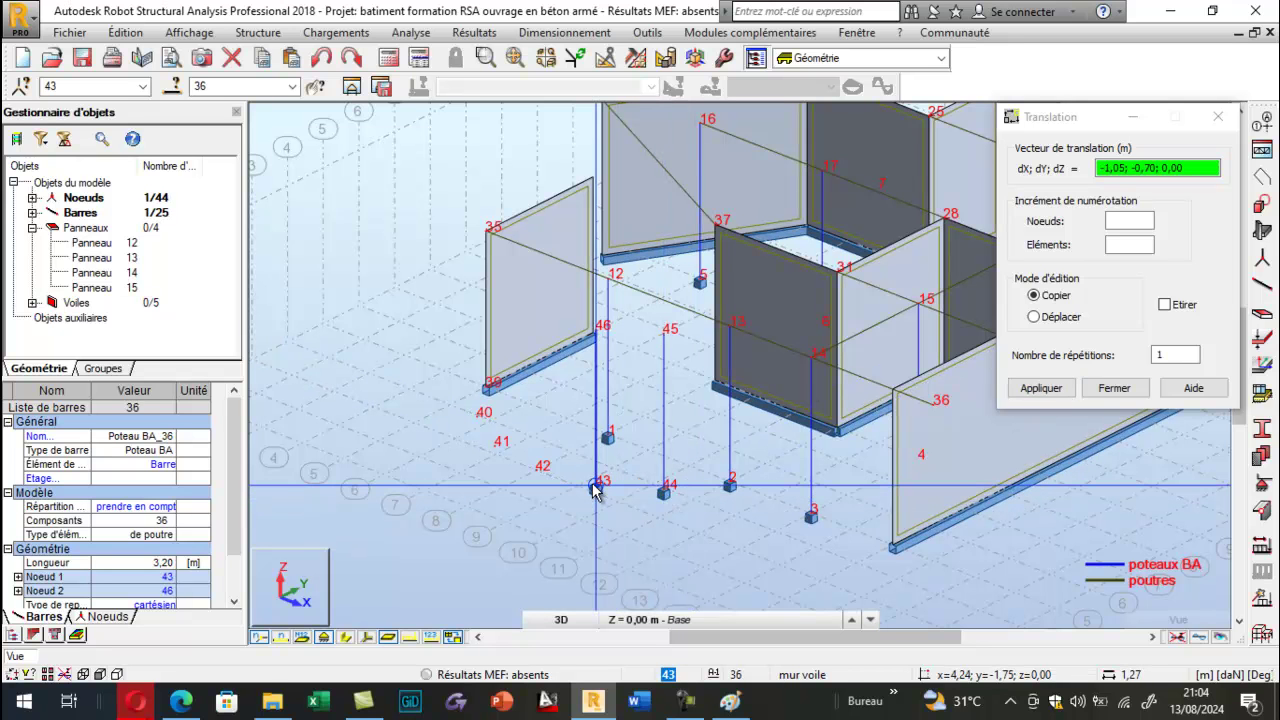
click(537, 477)
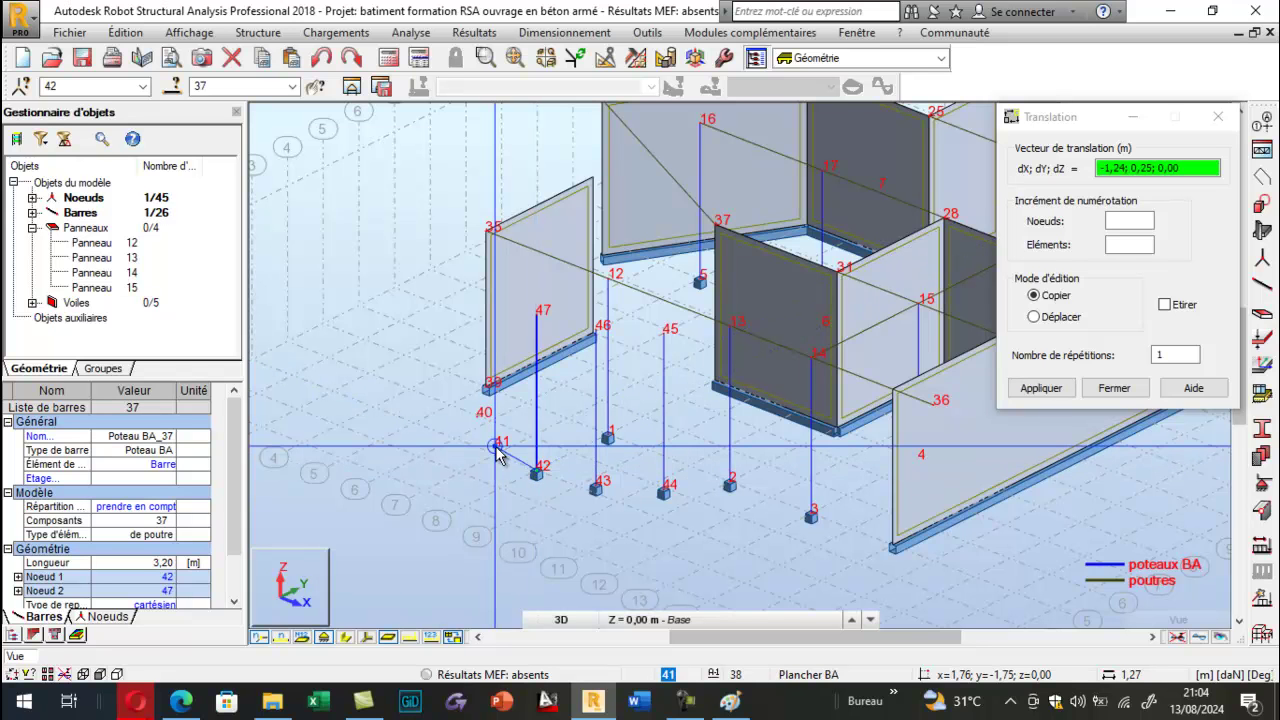
click(496, 448)
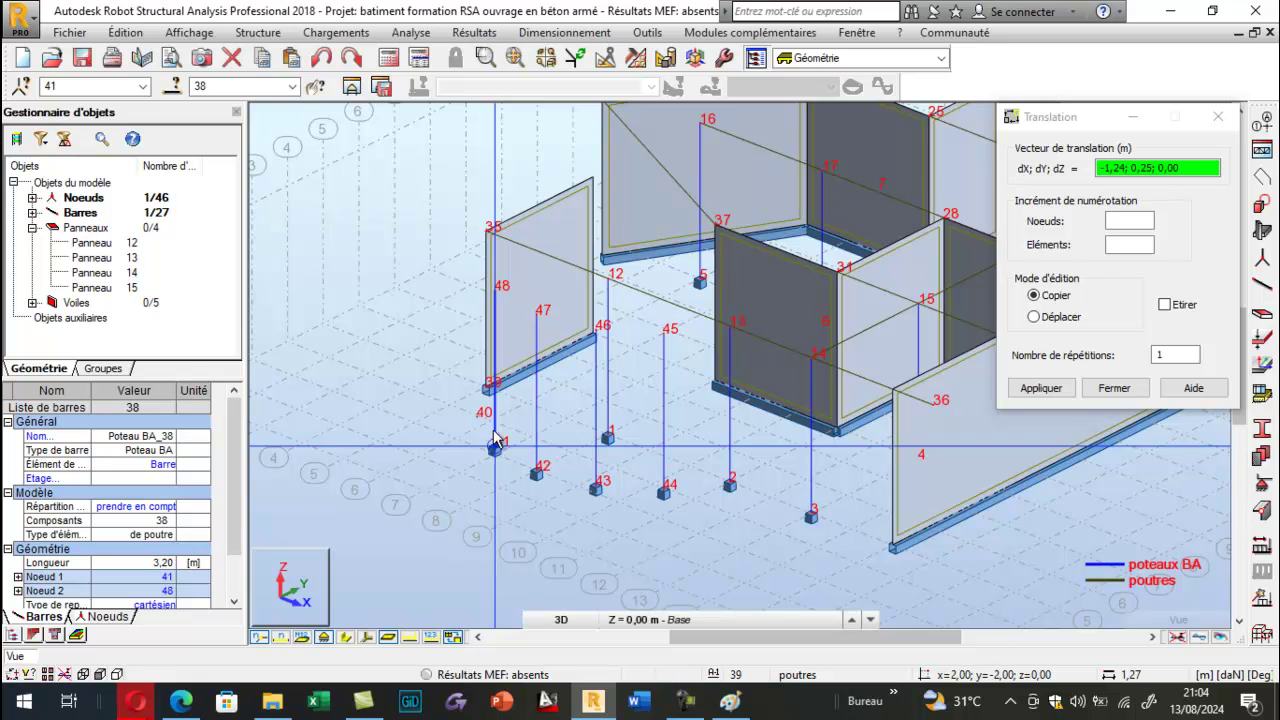
click(477, 420)
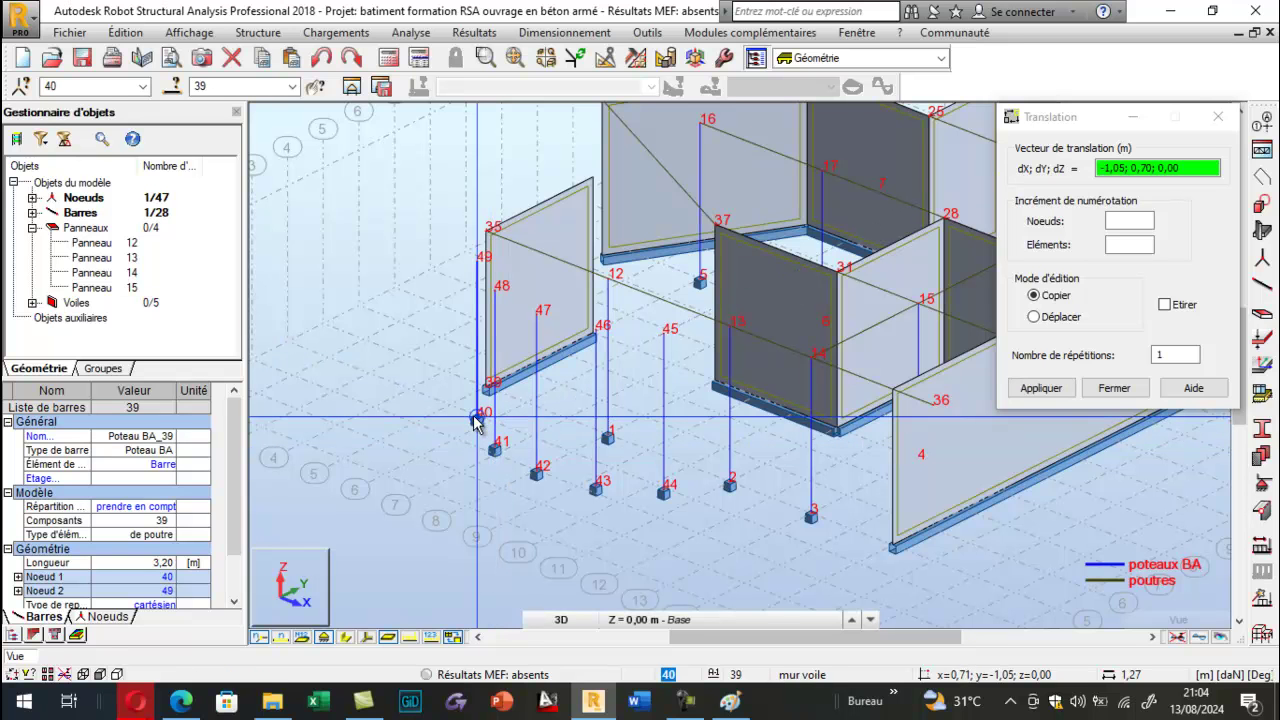
click(1114, 388)
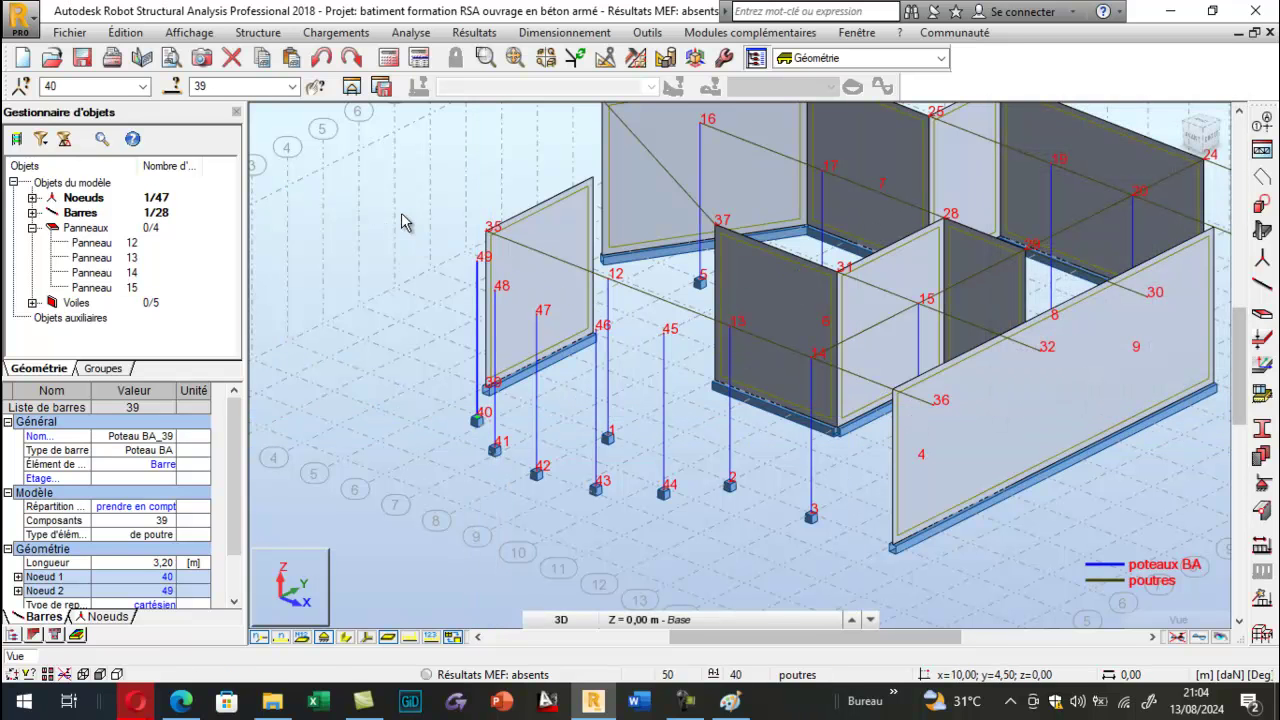
Clear the column selection and hide the node numbers in the 3D view.
right_click(282, 214)
click(331, 290)
drag(394, 340, 400, 428)
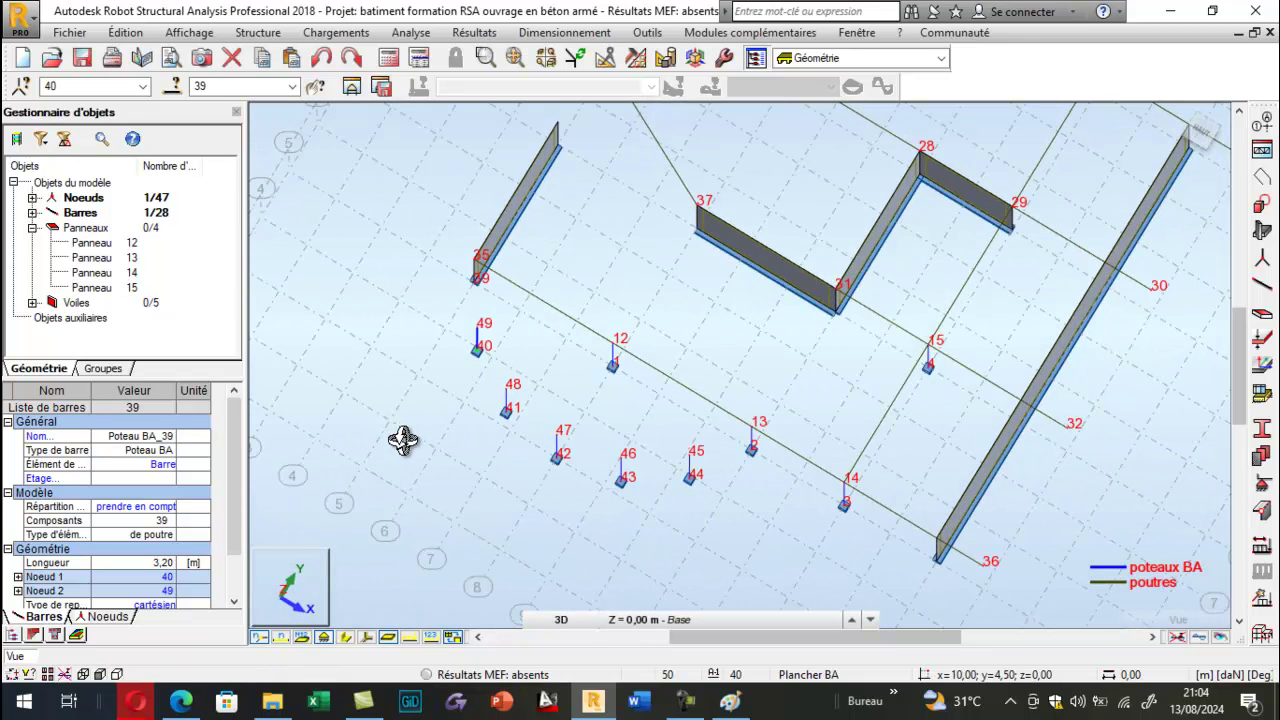
click(400, 432)
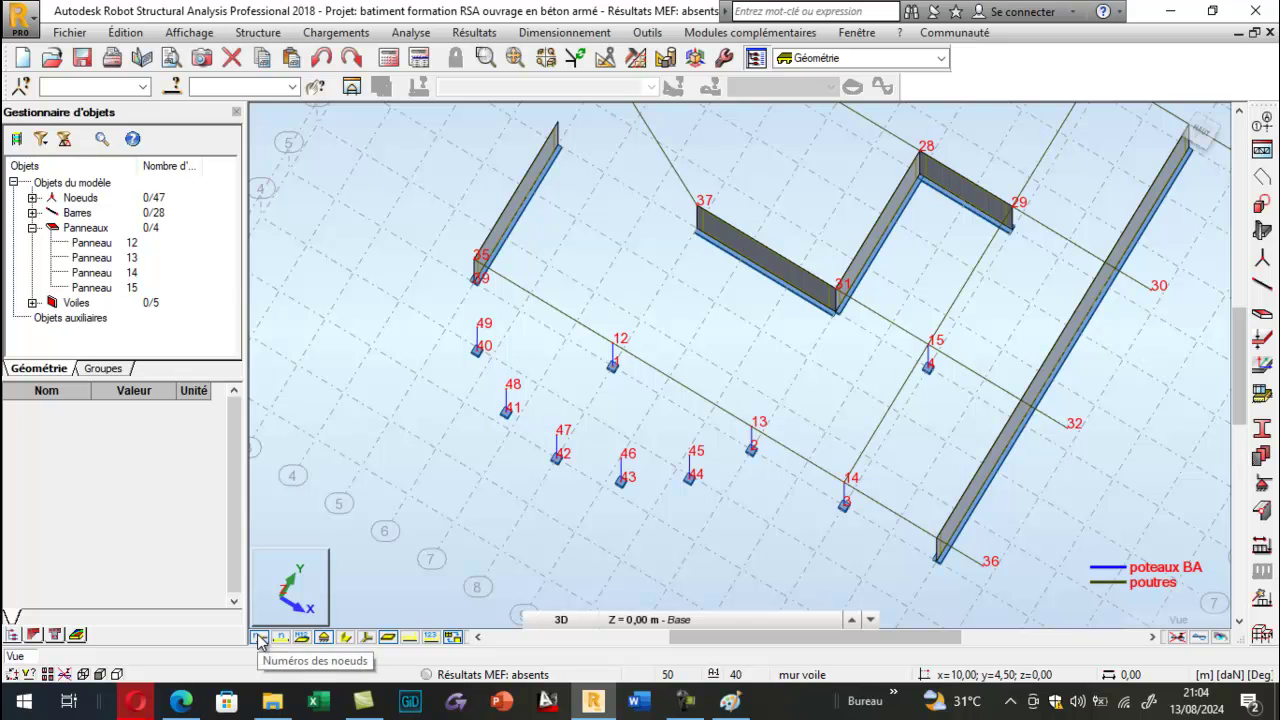
click(258, 638)
scroll(500, 340, up, 1)
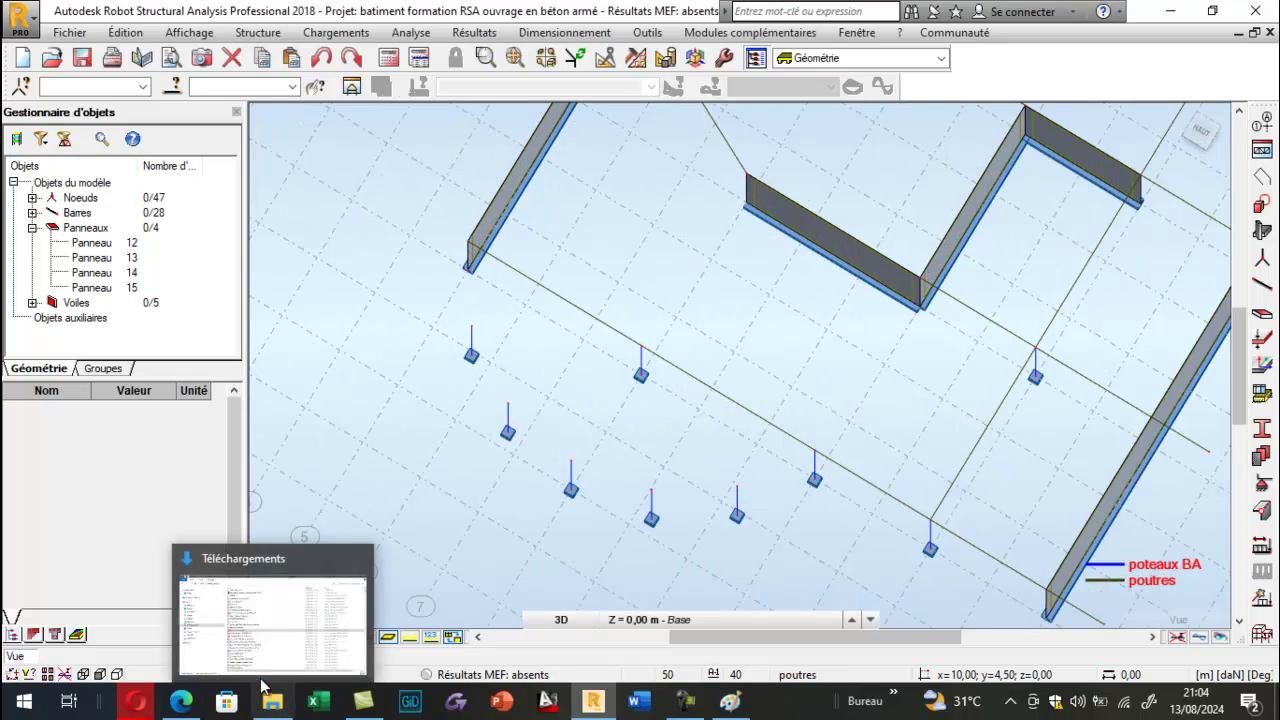
Switch to the PDF in Edge and examine the curved column layout, slab and load steps, and the example structure.
click(183, 705)
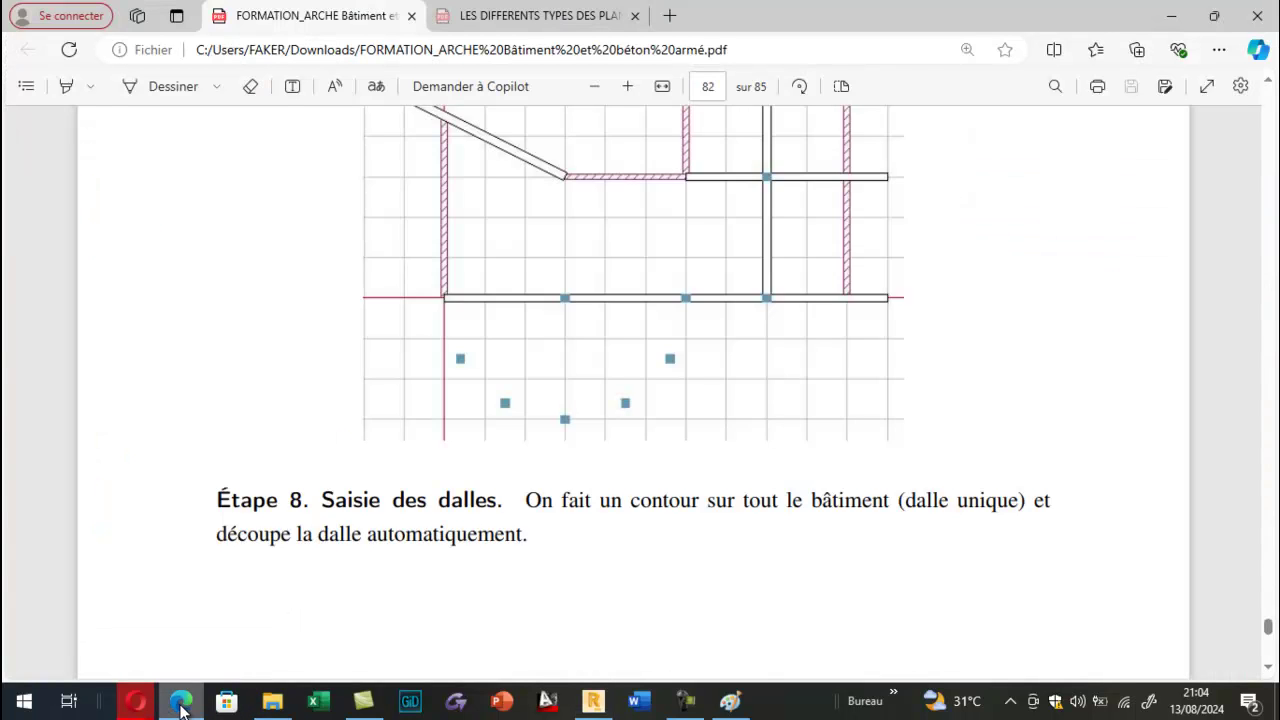
scroll(445, 467, down, 6)
scroll(446, 467, up, 5)
scroll(446, 483, down, 10)
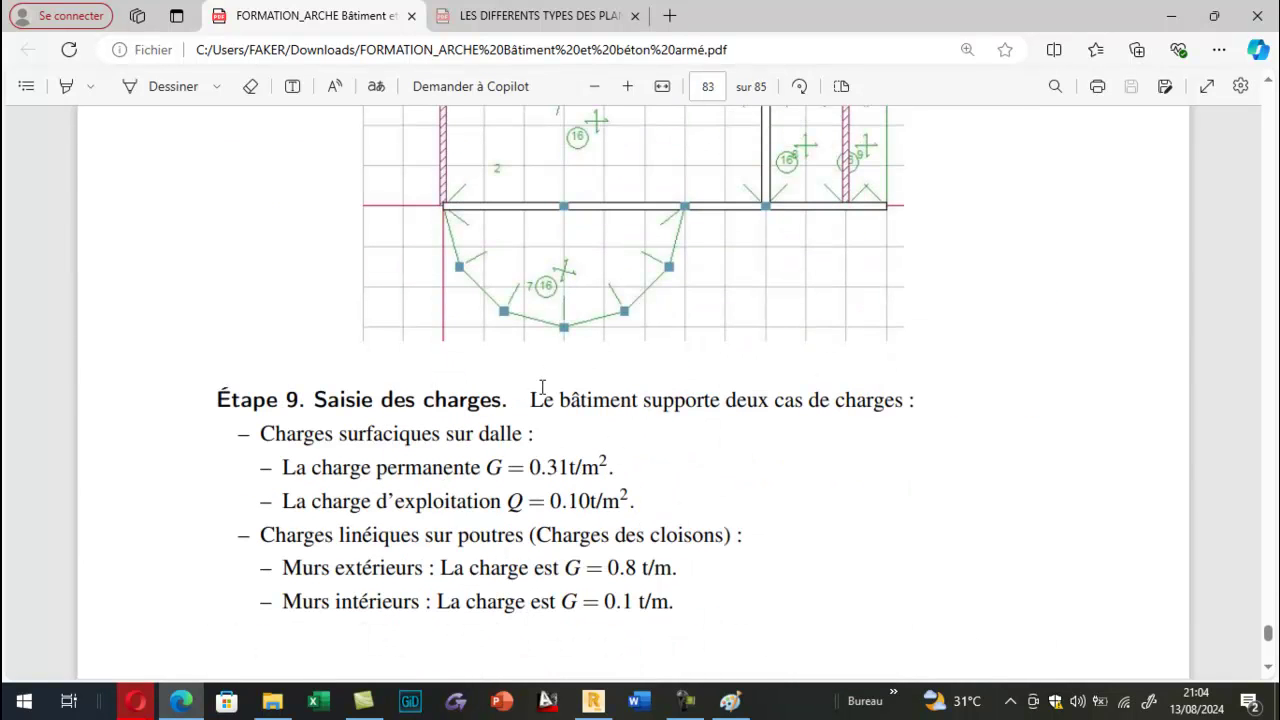
scroll(529, 437, up, 6)
scroll(529, 437, down, 3)
scroll(531, 437, up, 3)
scroll(531, 437, up, 3)
scroll(531, 437, down, 3)
scroll(531, 437, up, 8)
scroll(531, 437, up, 8)
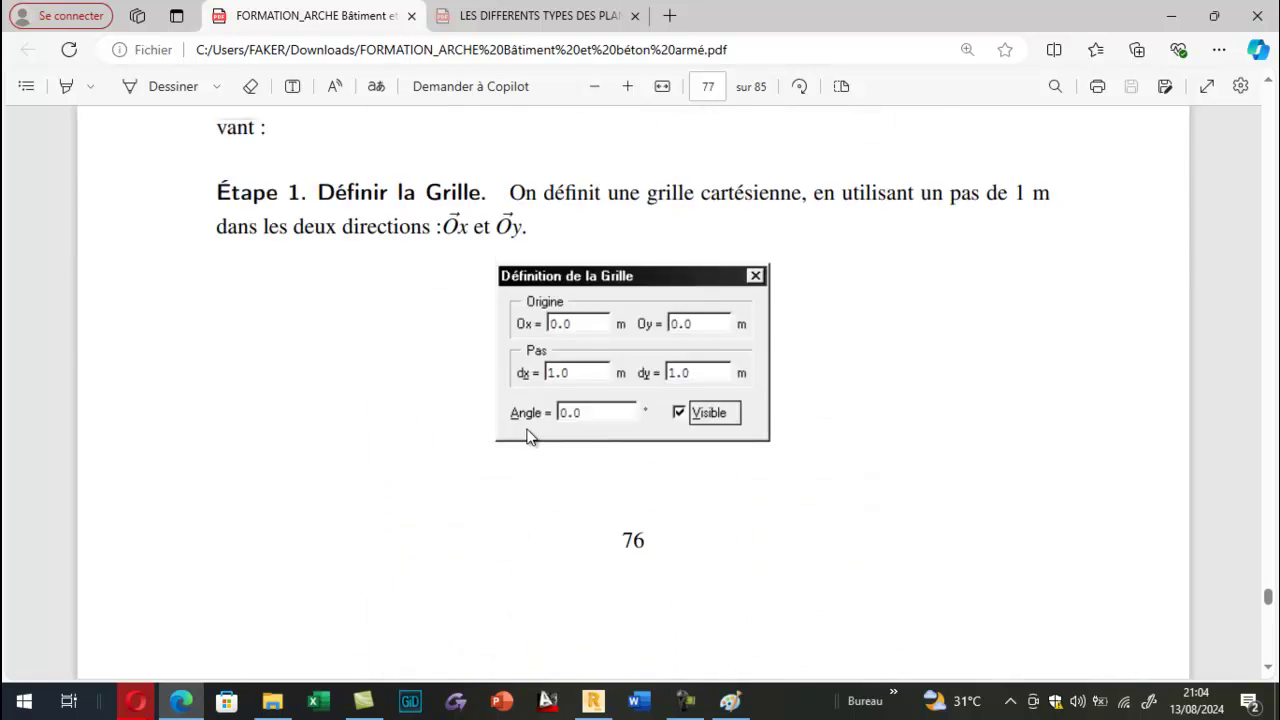
scroll(530, 437, up, 5)
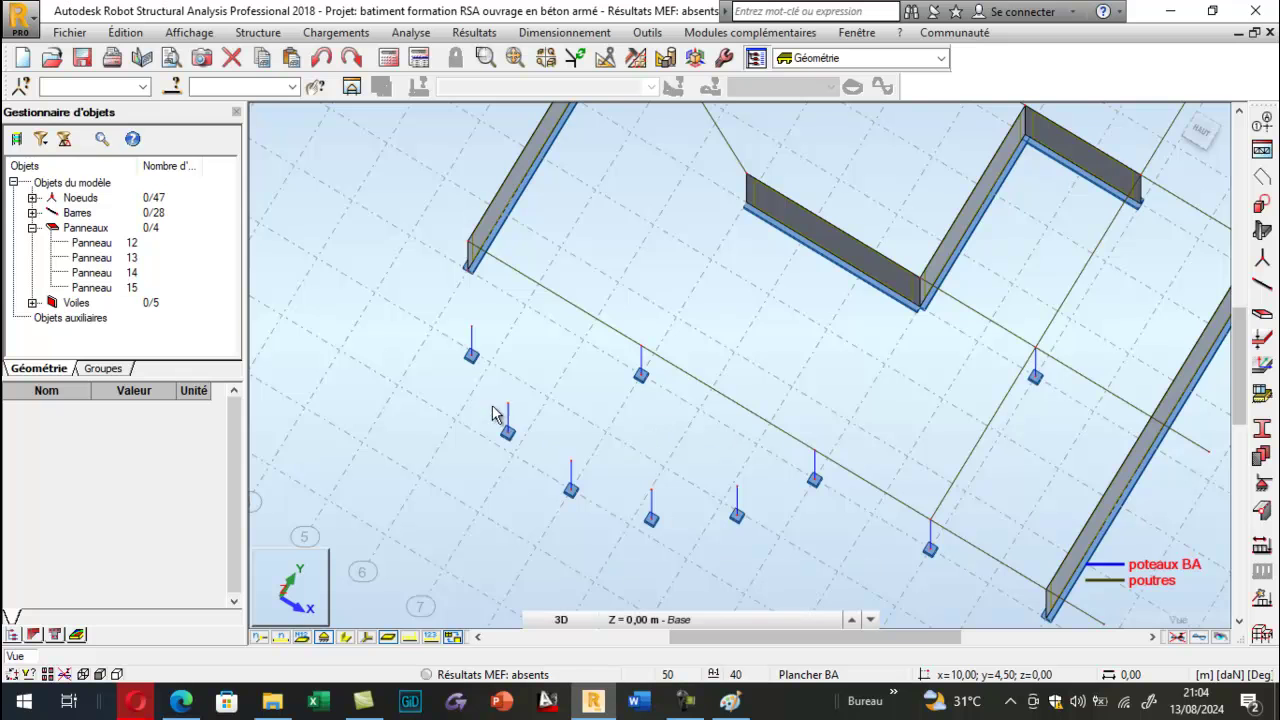
In Robot, configure a new polyline that creates bars, with arc discretization set to a fixed number of 6 edges.
scroll(446, 352, down, 1)
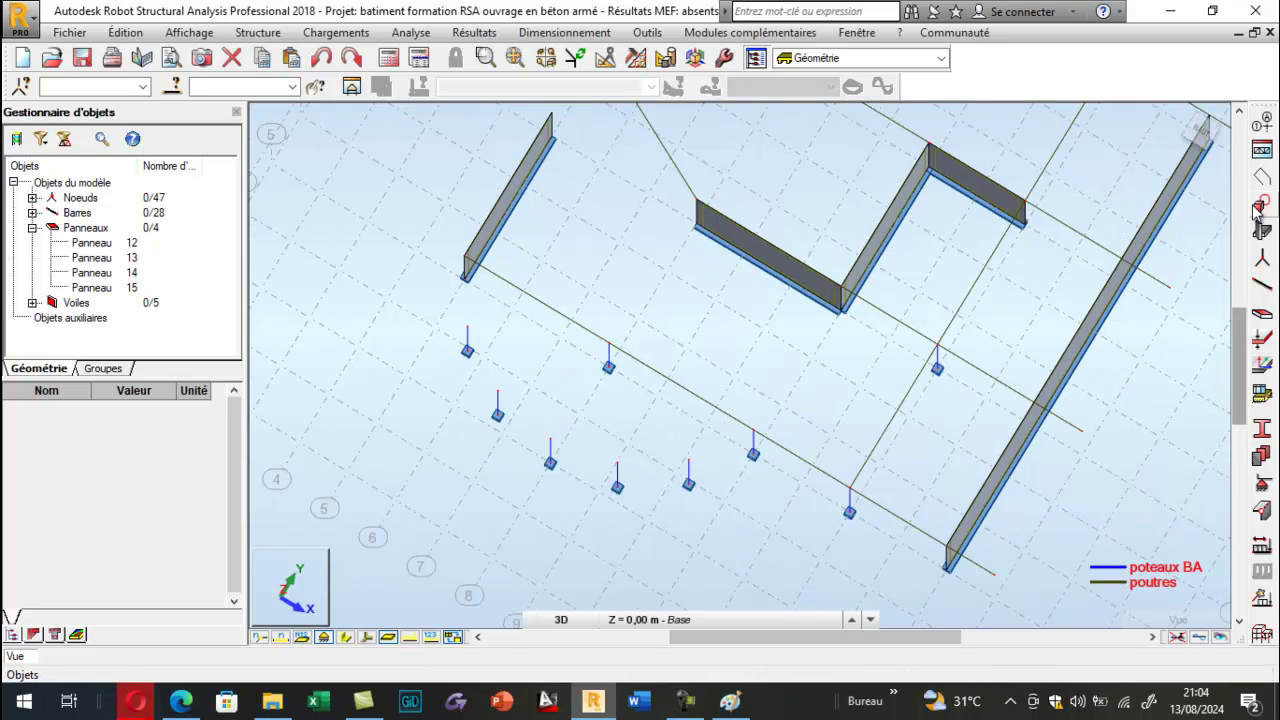
click(1262, 178)
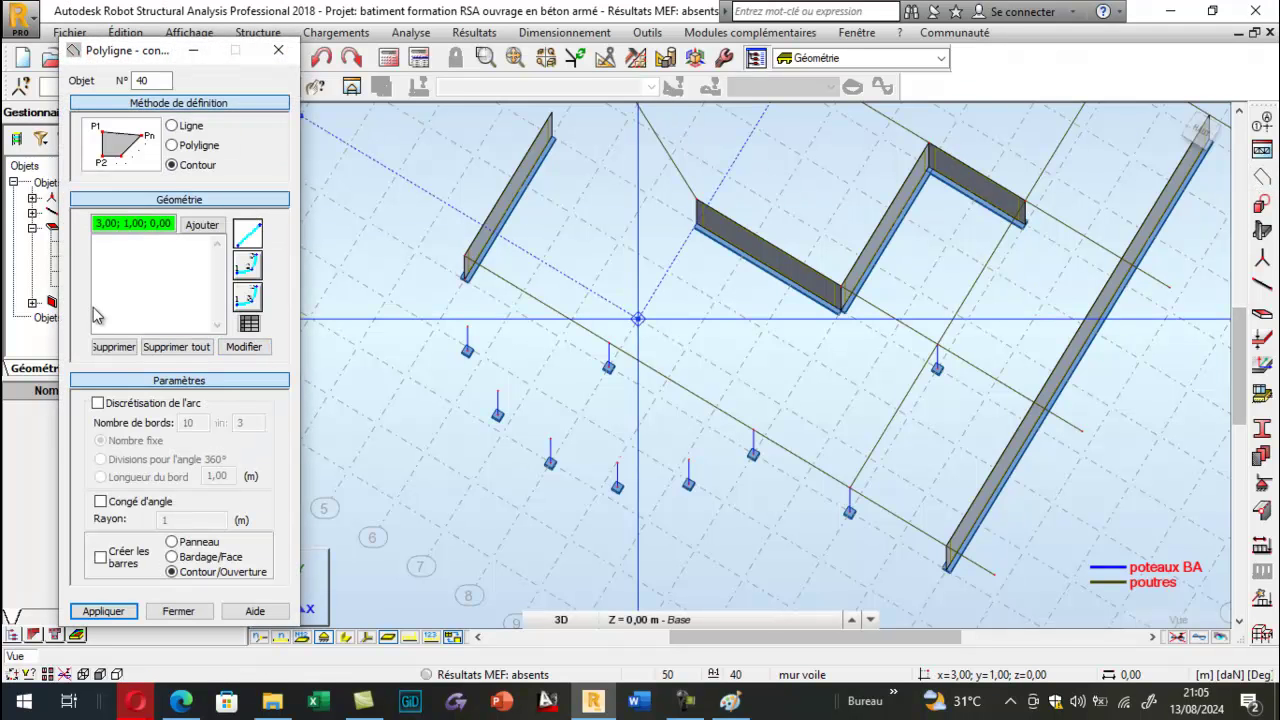
click(173, 145)
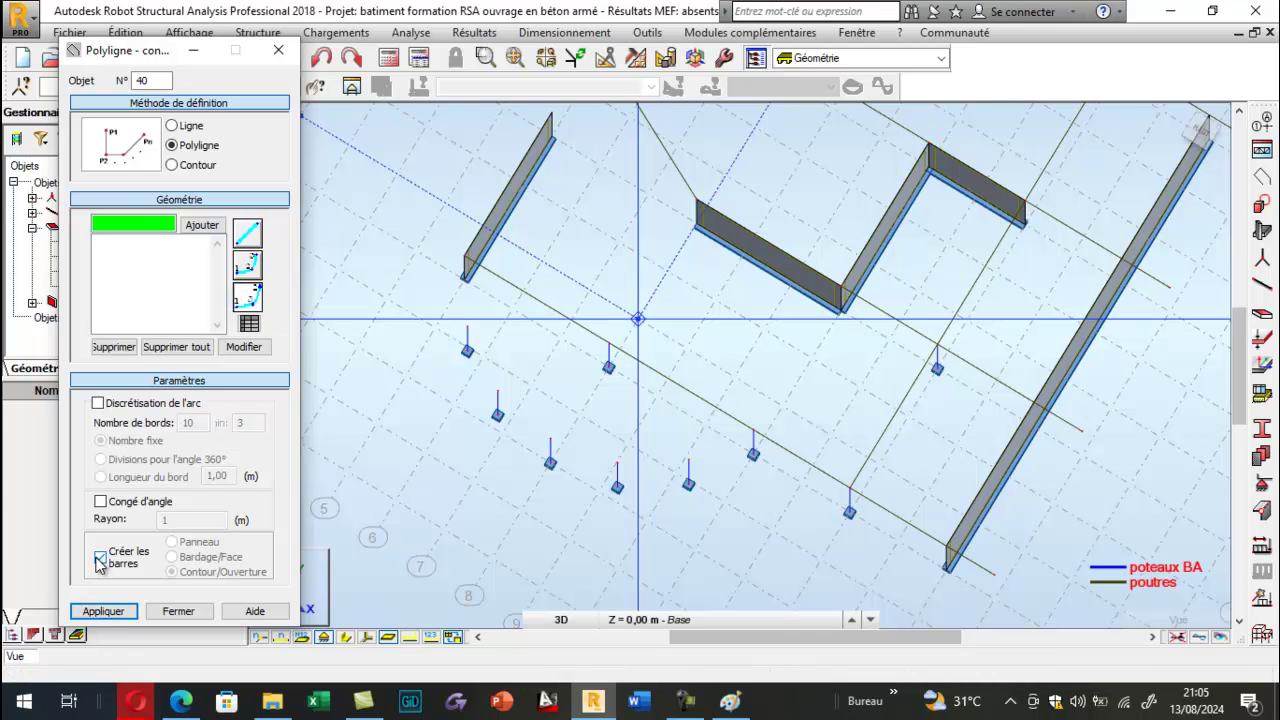
click(98, 404)
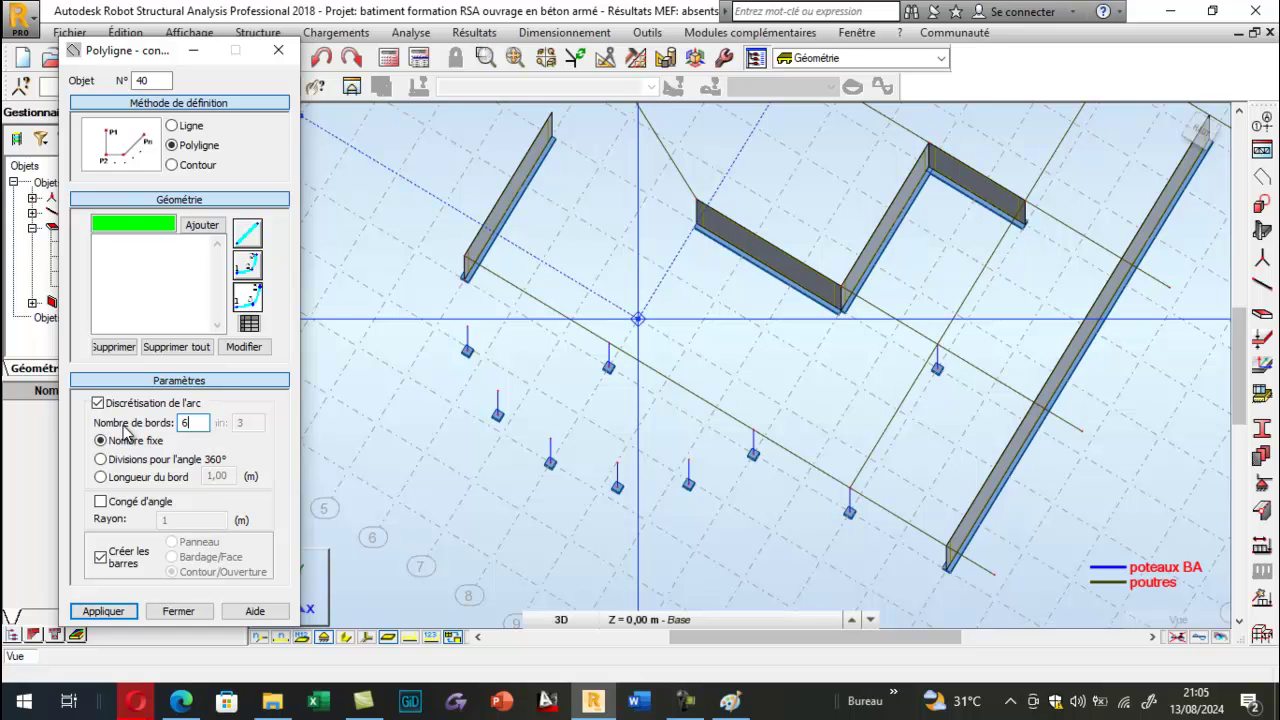
Draw the discretized arc beam over the curved columns from (0; 0; 3.20) to (6; 0; 3.20) through (3; -2; 3.20) and close the polyline definition.
right_click(311, 313)
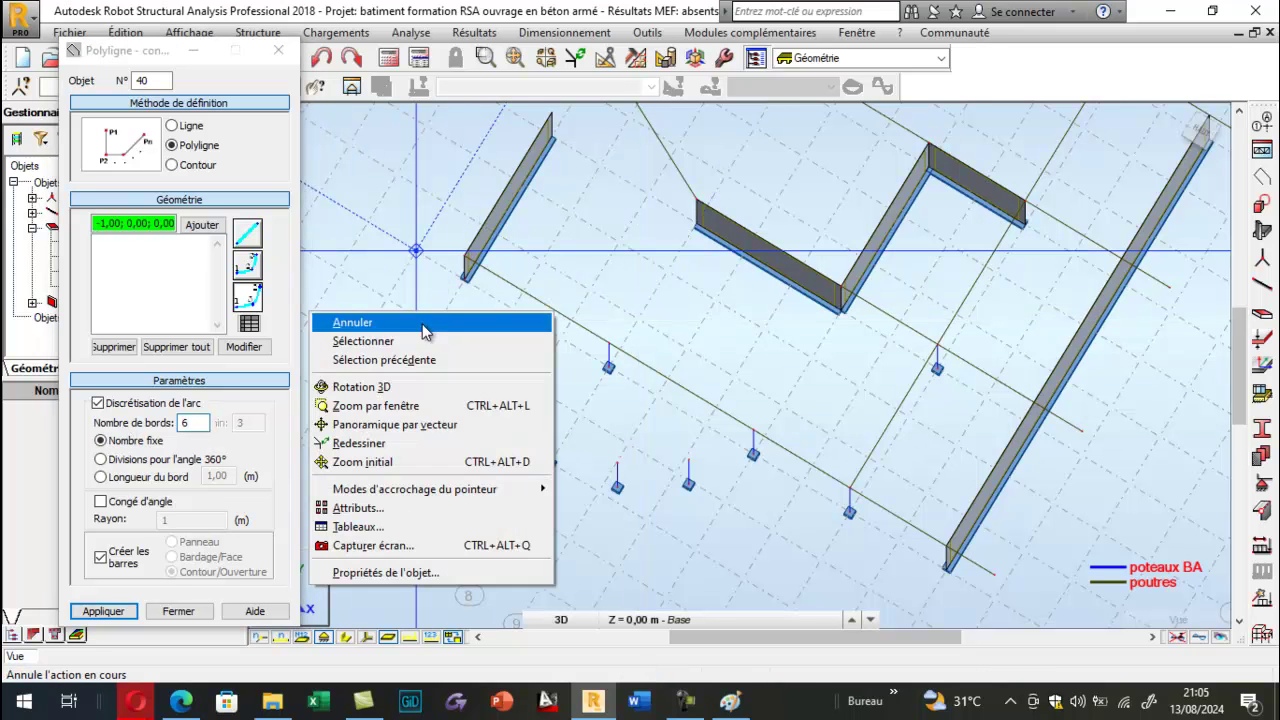
click(398, 389)
drag(449, 380, 592, 306)
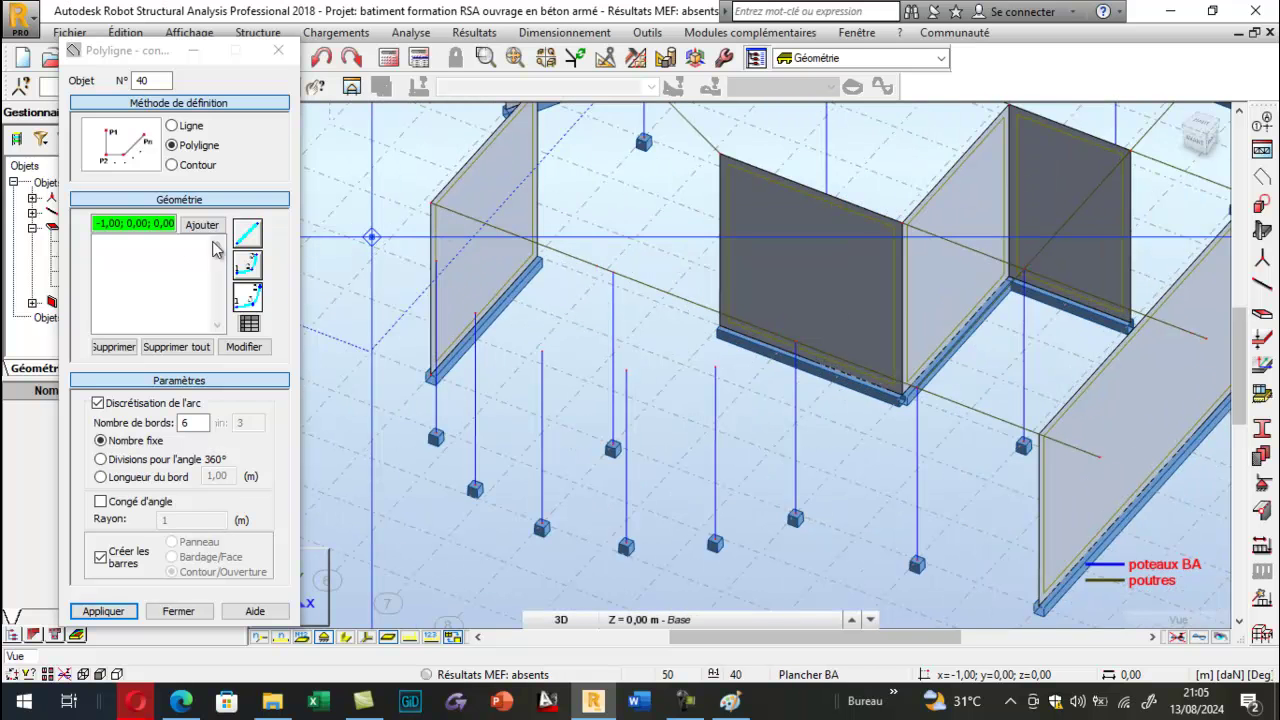
click(431, 204)
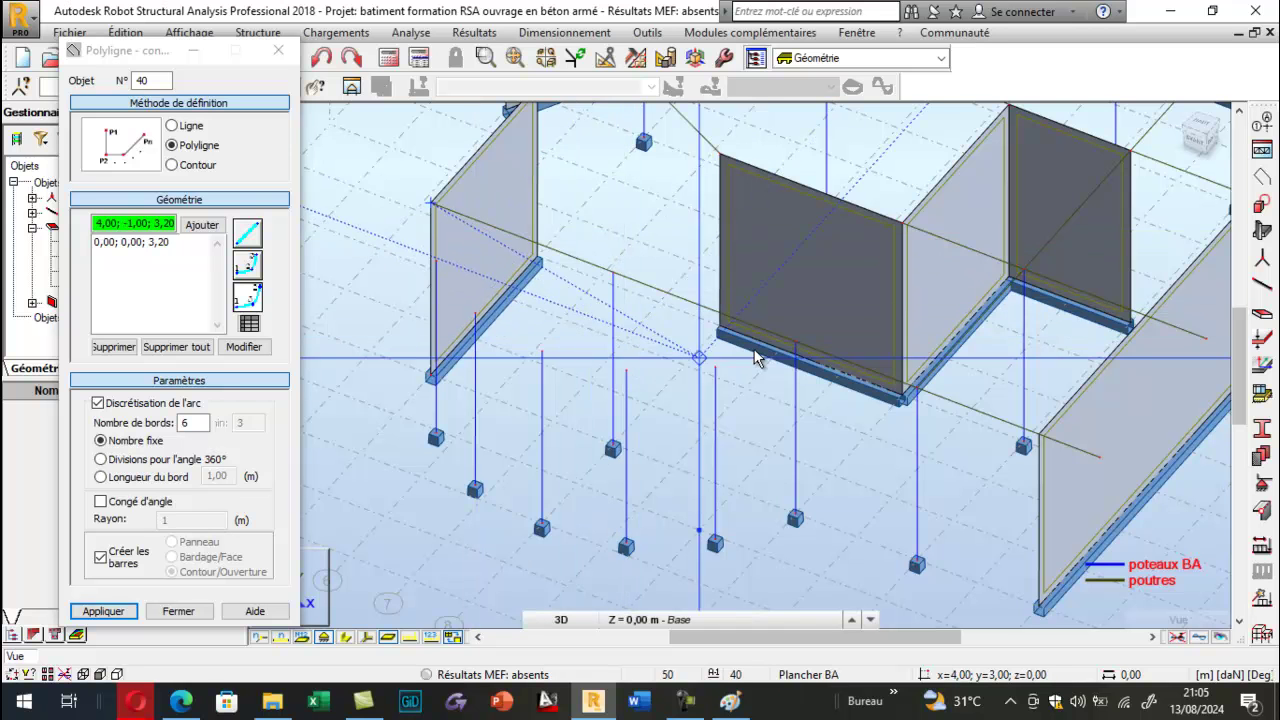
click(795, 348)
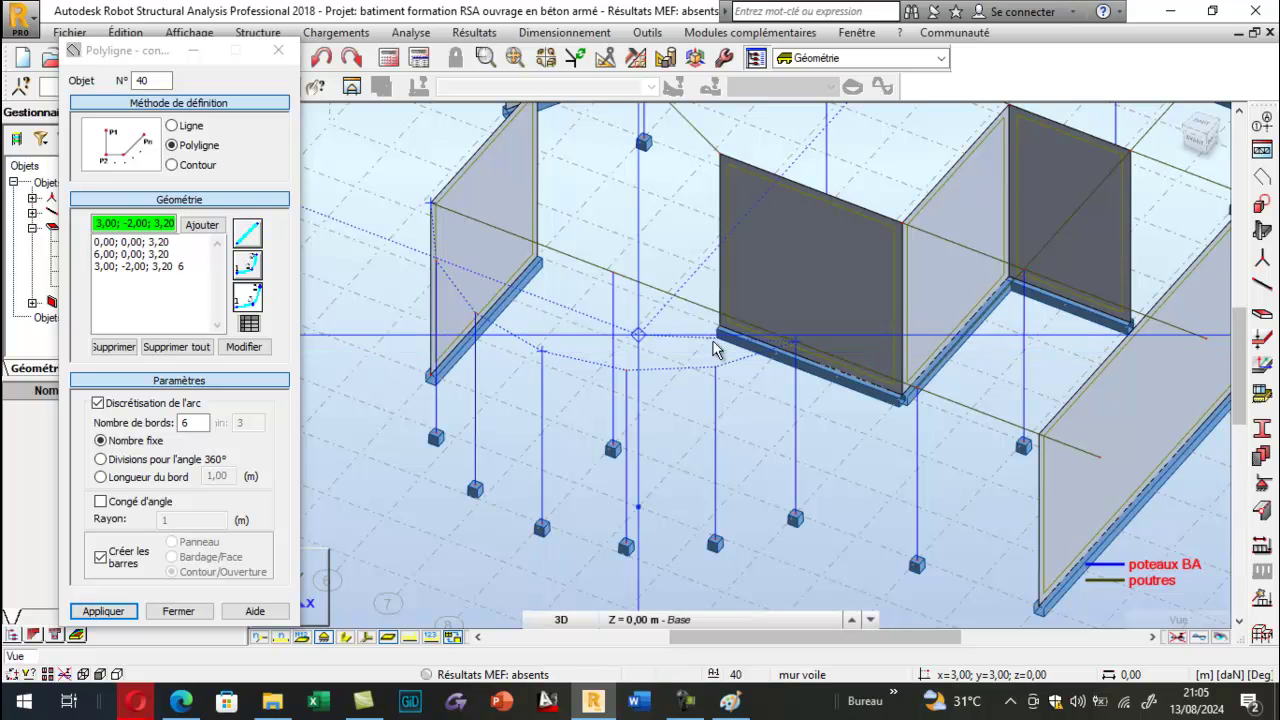
click(795, 348)
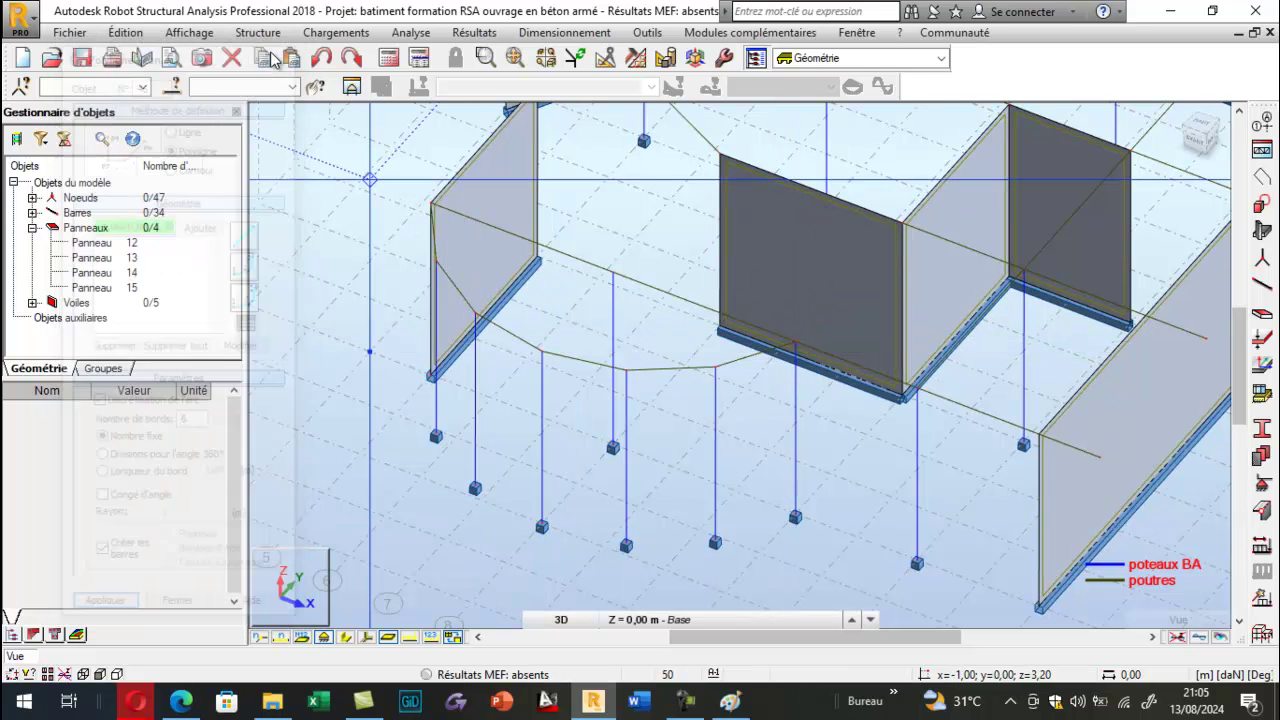
Display the section shapes of the columns and beams in the 3D view and save the project.
right_click(287, 197)
click(275, 274)
drag(363, 297, 523, 346)
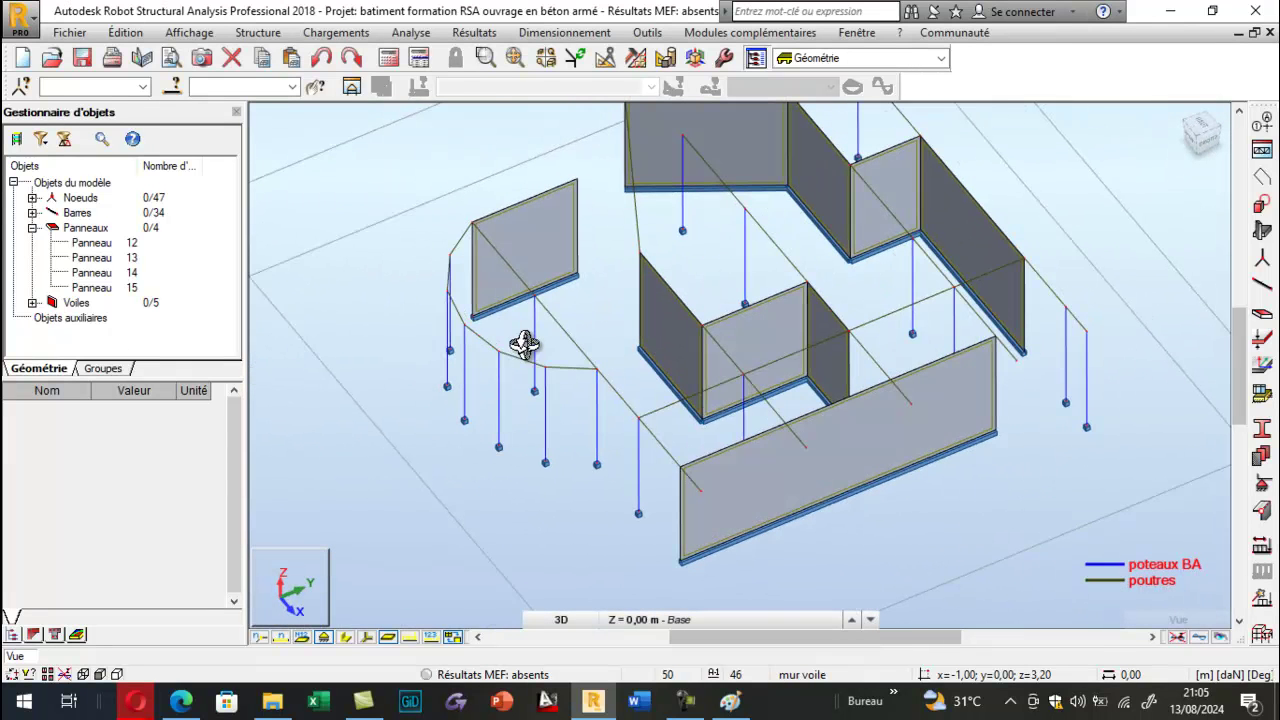
click(342, 638)
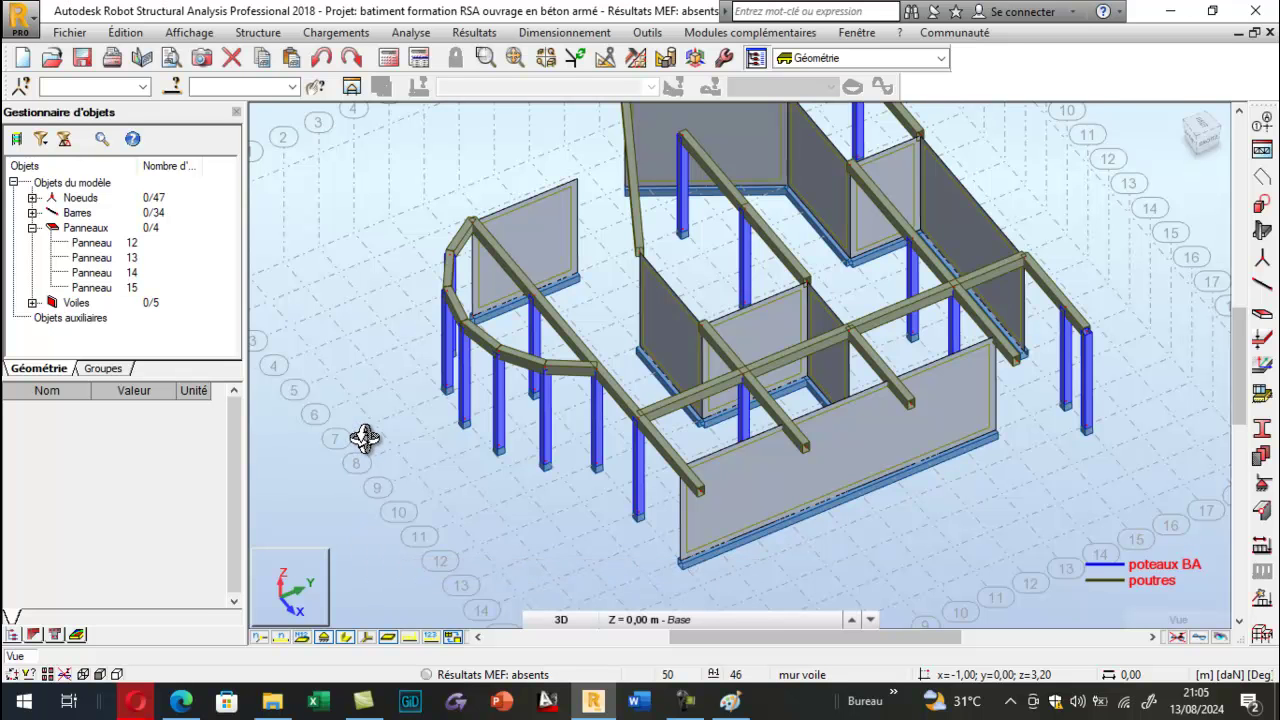
scroll(366, 441, down, 2)
drag(367, 446, 394, 451)
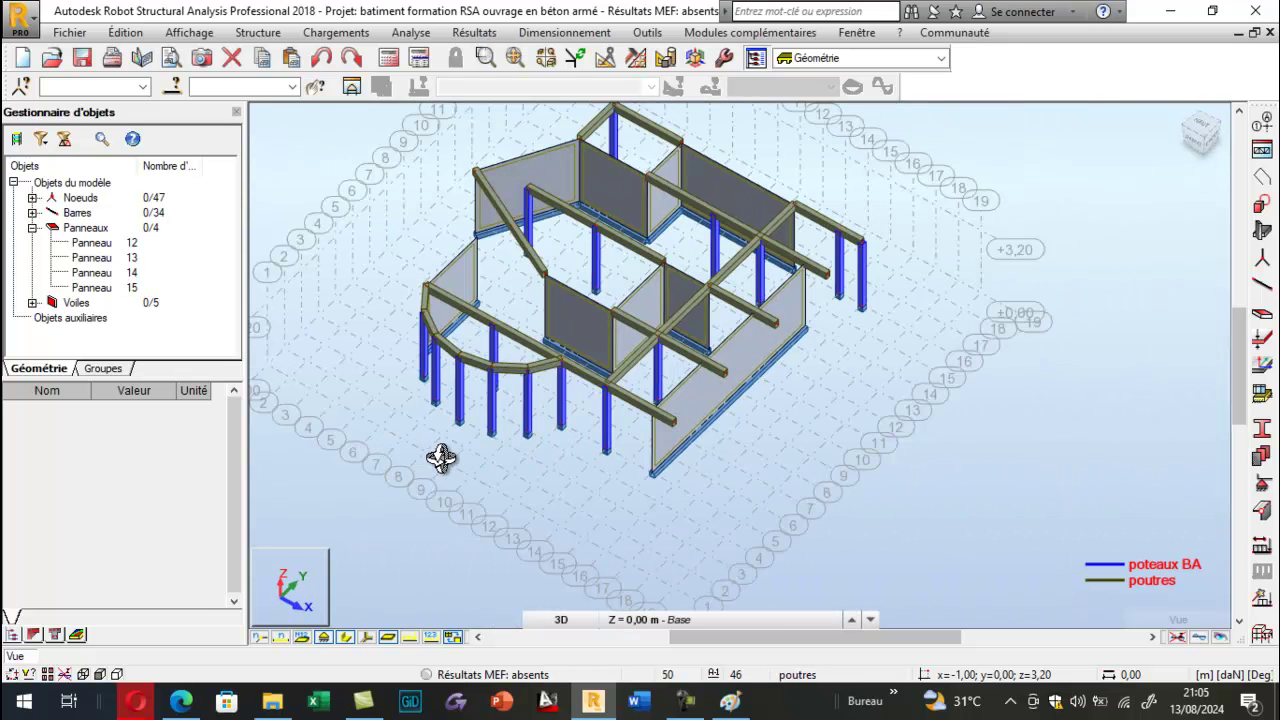
mouse_move(571, 270)
mouse_down()
mouse_move(578, 319)
mouse_move(605, 335)
mouse_move(577, 272)
mouse_up()
click(84, 58)
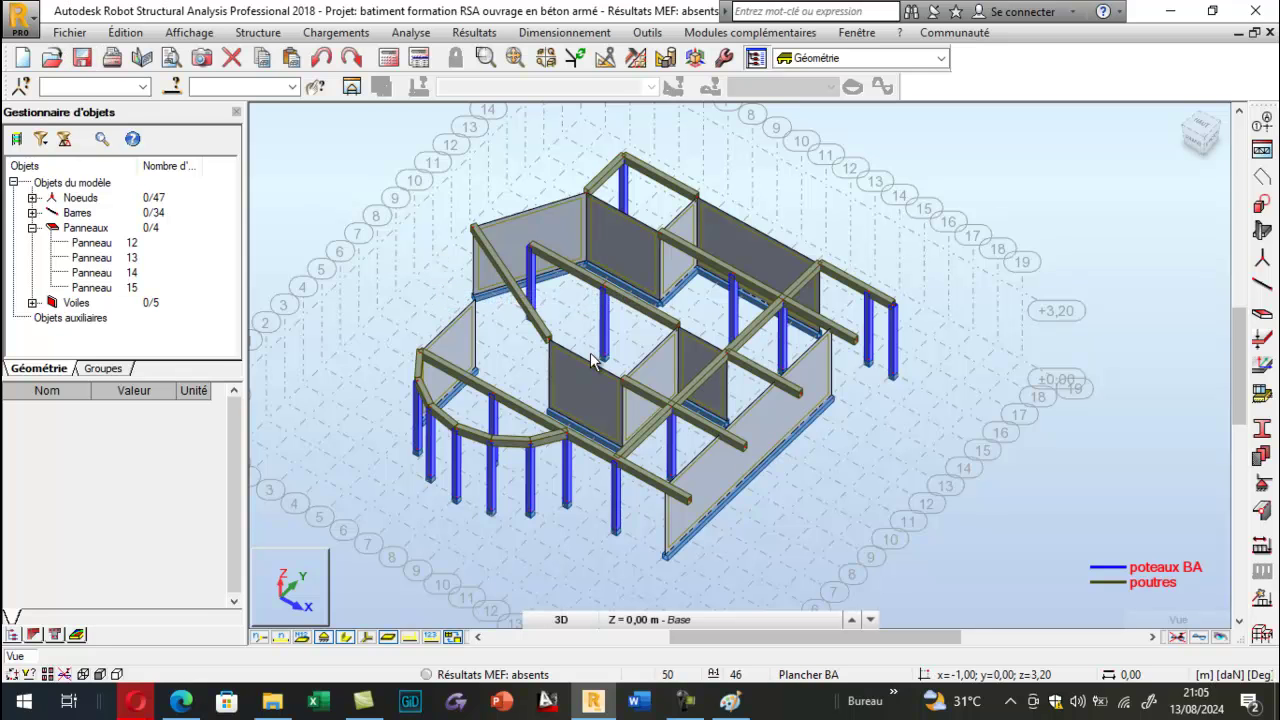
Switch to the PDF in Edge and compare the model with the structure image in section 5.3, Exemple.
click(183, 705)
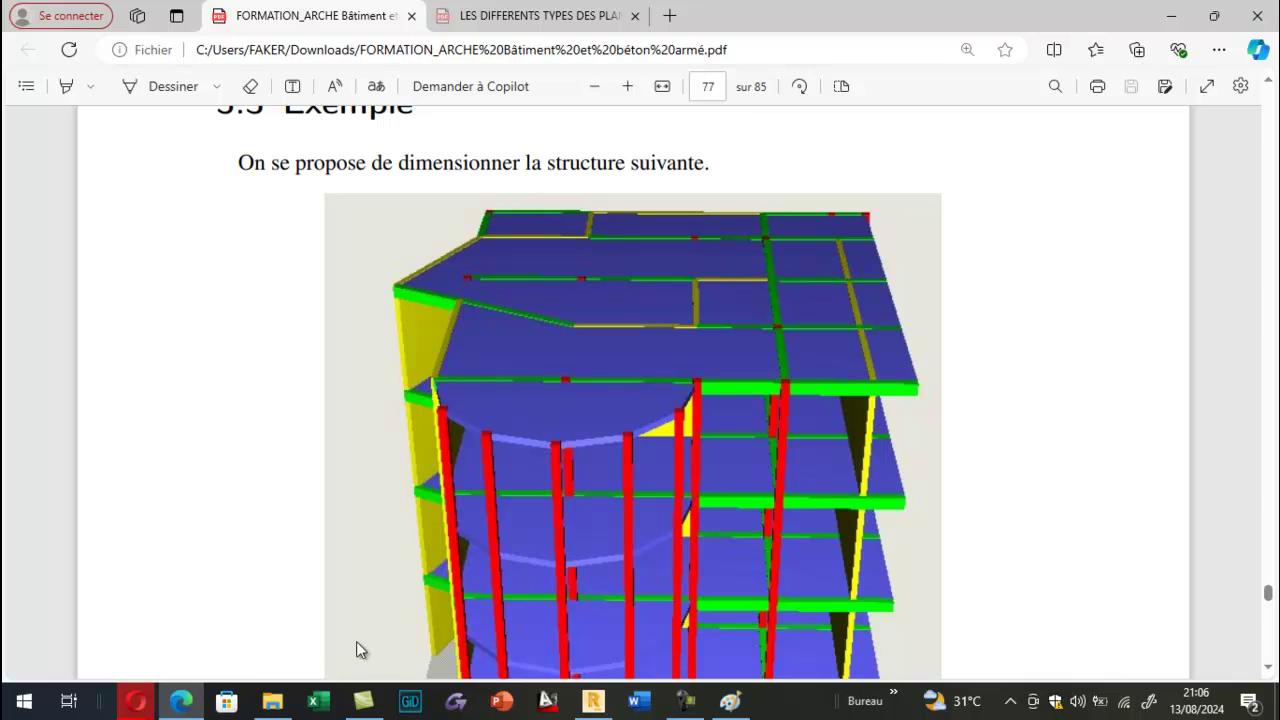
mouse_move(152, 708)
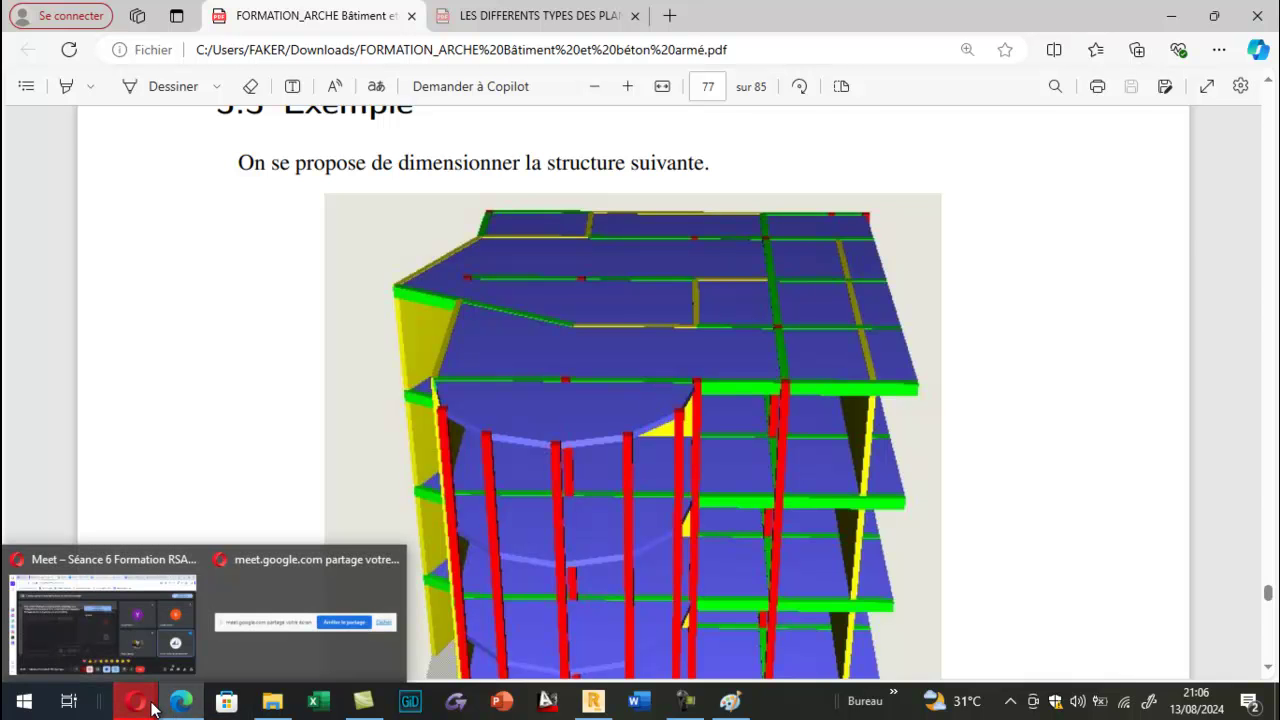
scroll(645, 336, up, 3)
scroll(636, 328, down, 12)
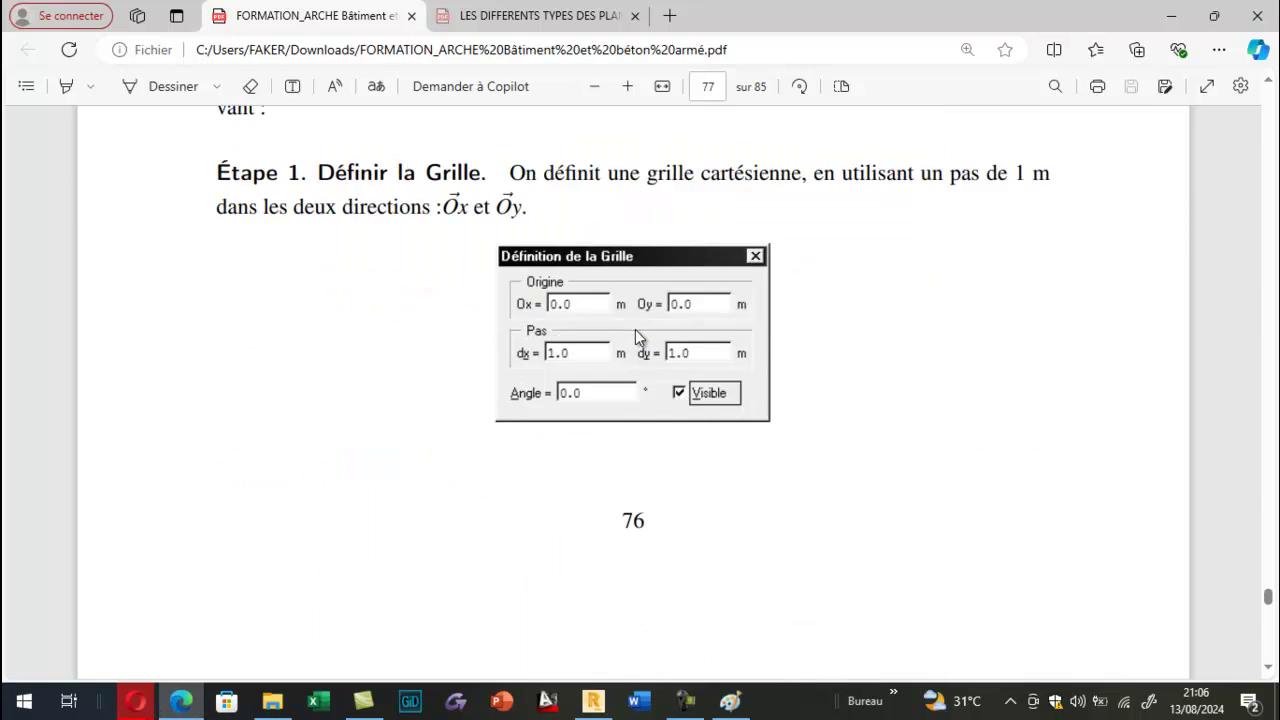
scroll(635, 330, up, 15)
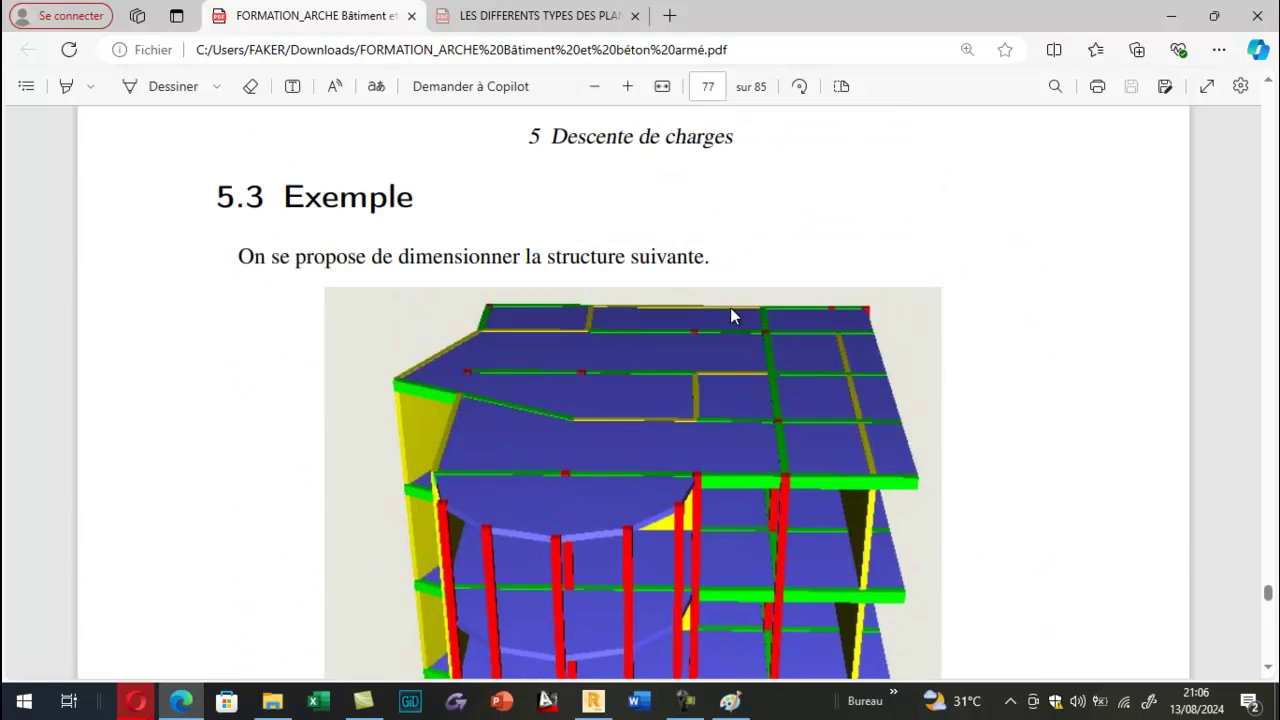
Find the slab plan on PDF page 83, then in Robot draw a panel contour through (0; 11; 3.20), (0; 9; 3.20), (3; 9; 3.20) and (3; 11; 3.20).
scroll(583, 389, down, 10)
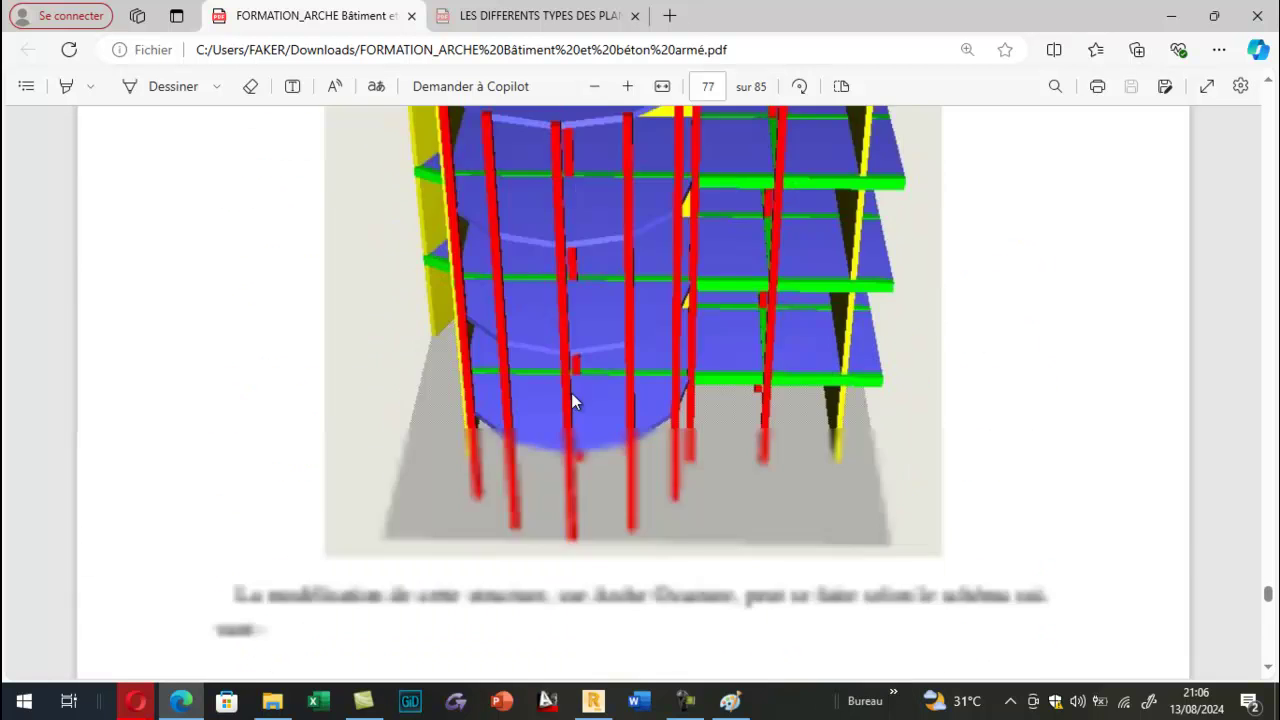
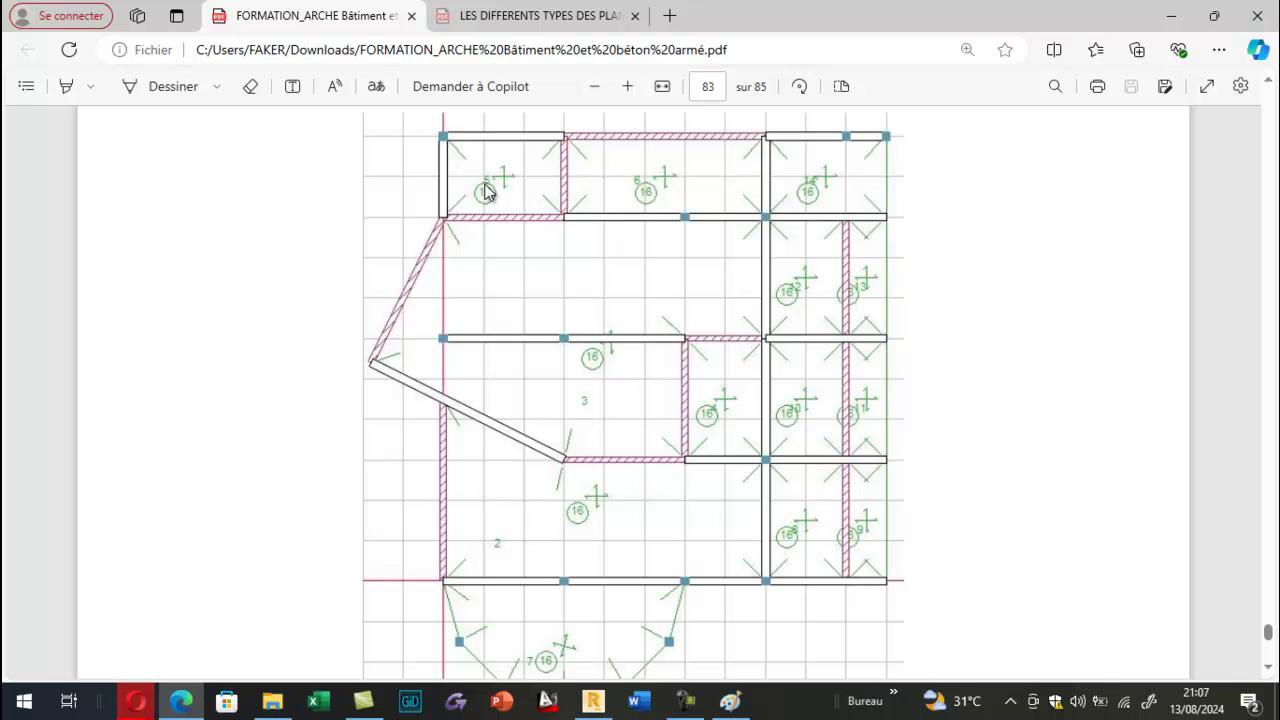
click(593, 701)
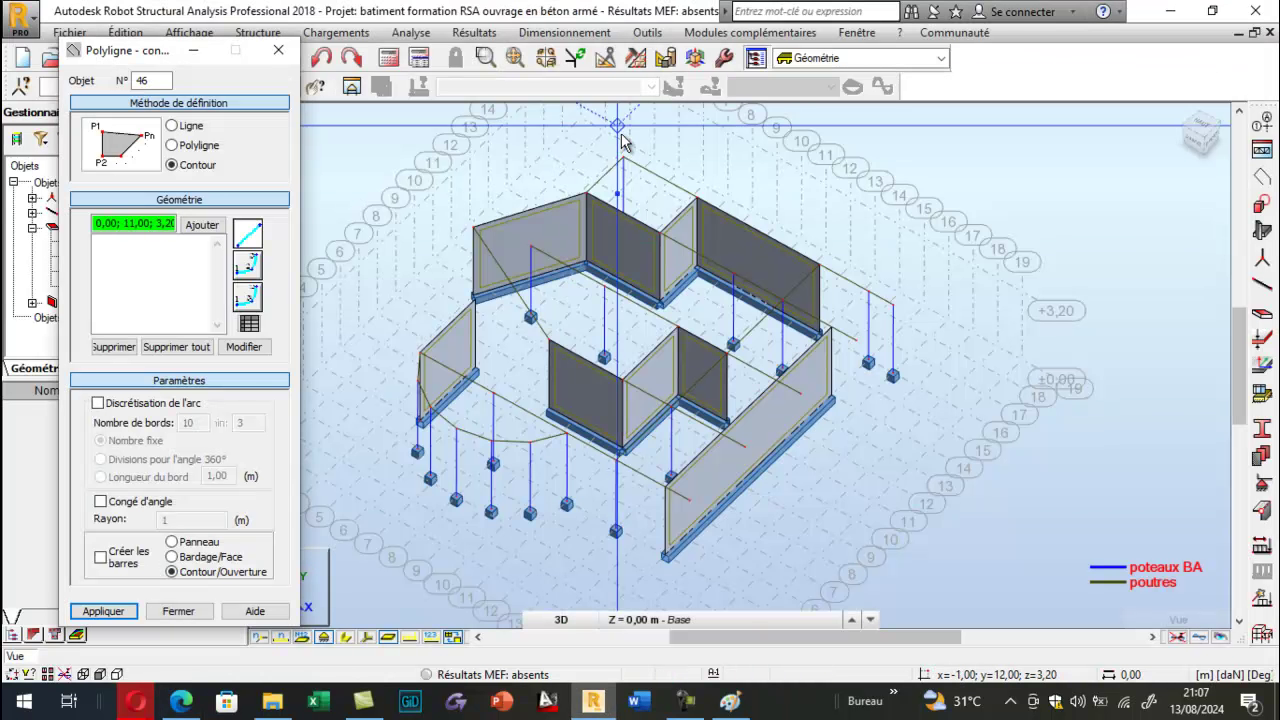
click(172, 543)
click(537, 278)
click(716, 375)
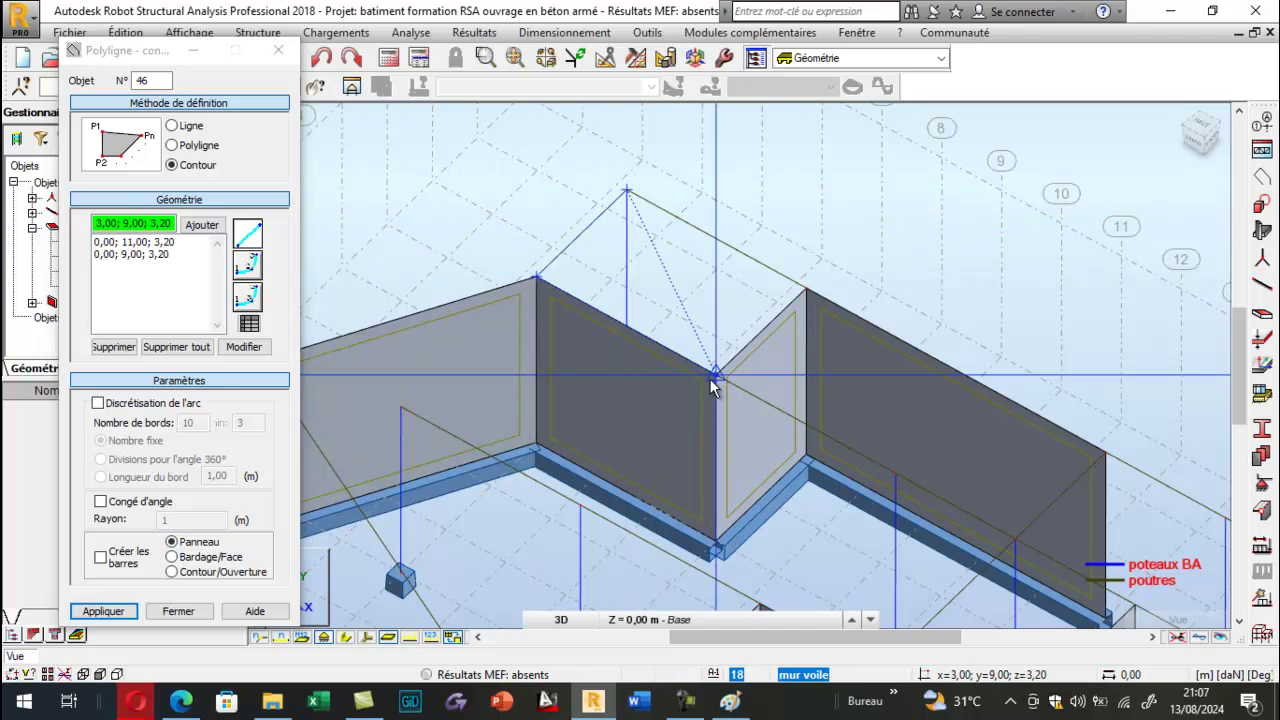
click(787, 299)
click(626, 195)
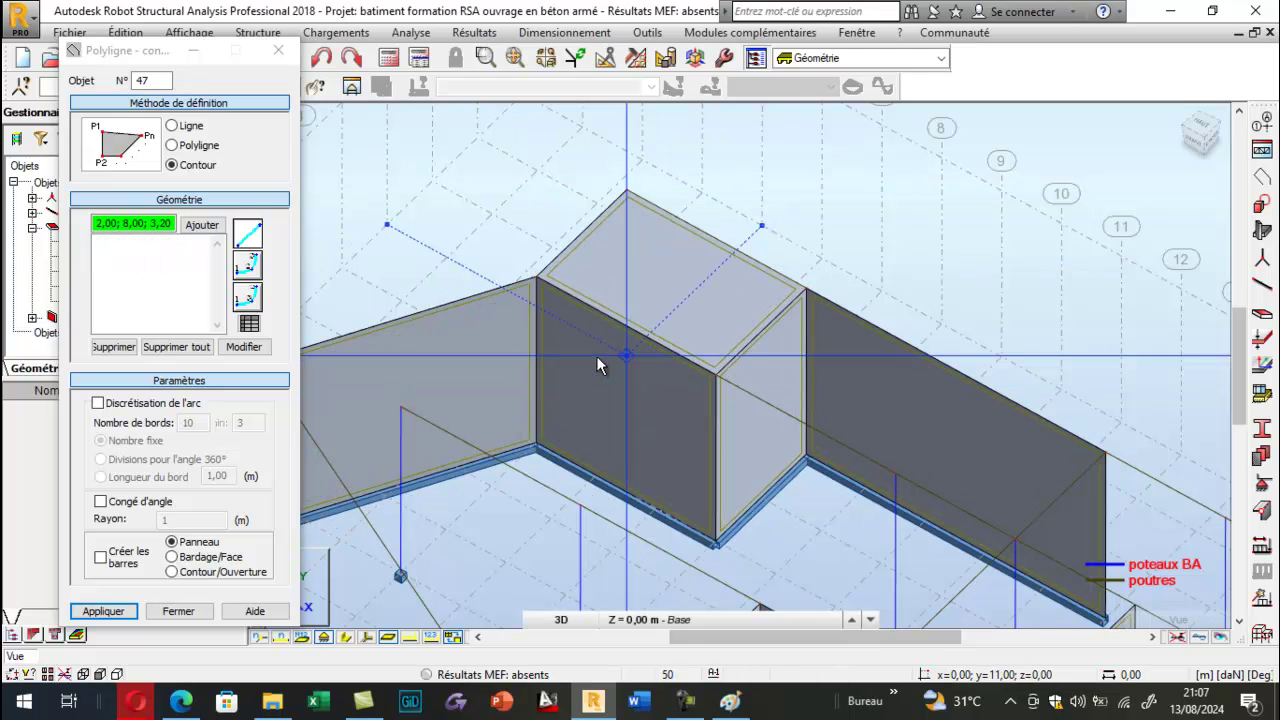
Check the PDF plan and draw the adjoining slab panel through (3; 11; 3.20), (3; 9; 3.20), (8; 9; 3.20) and (8; 11; 3.20).
scroll(561, 302, down, 2)
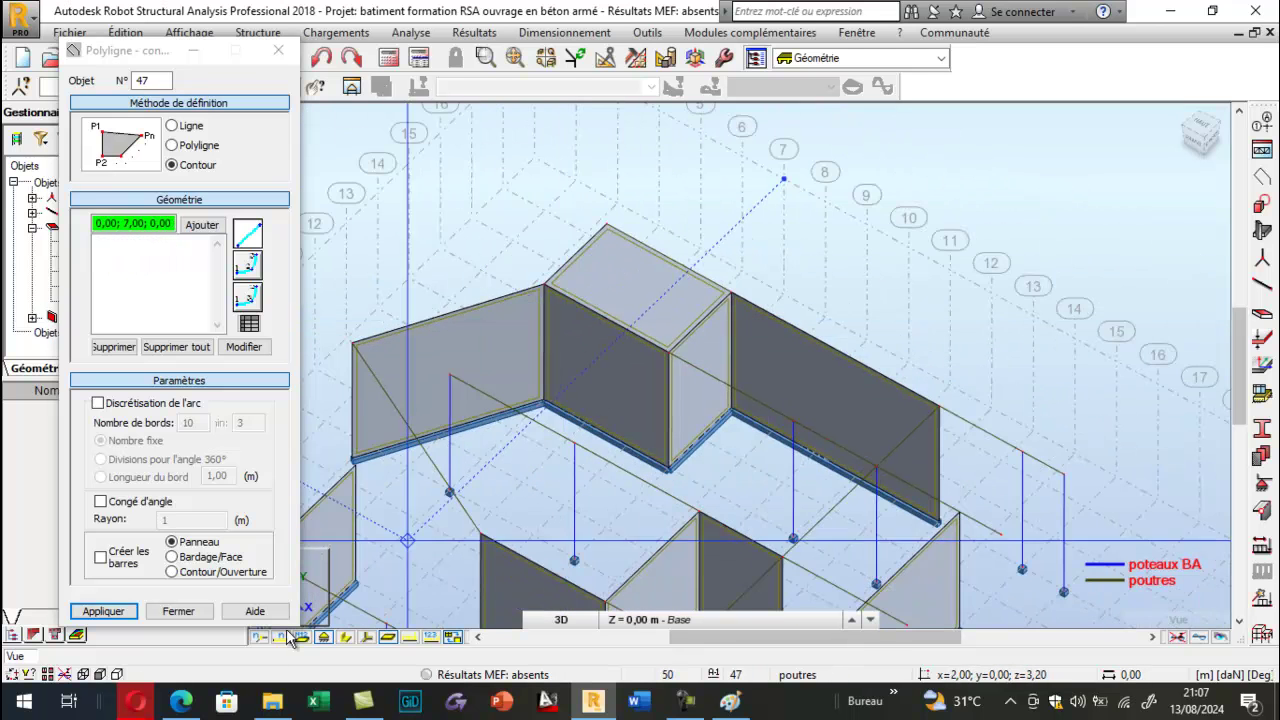
click(178, 706)
click(178, 706)
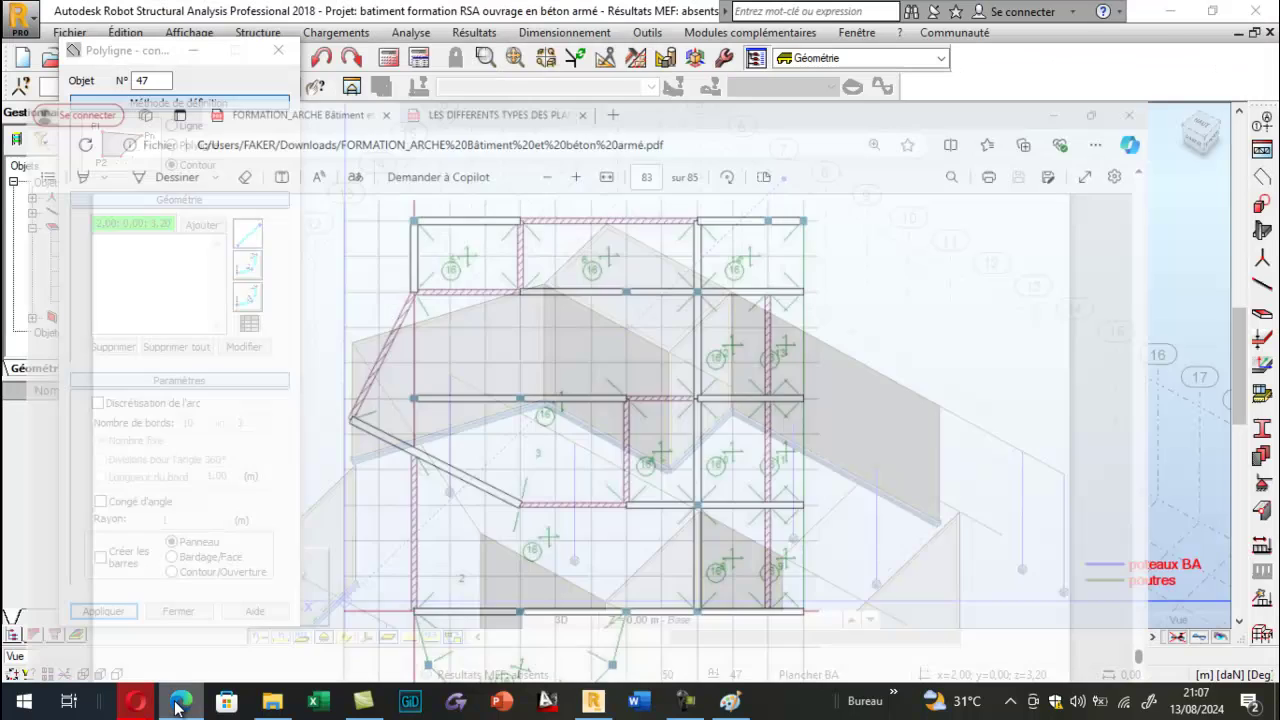
click(729, 296)
click(669, 351)
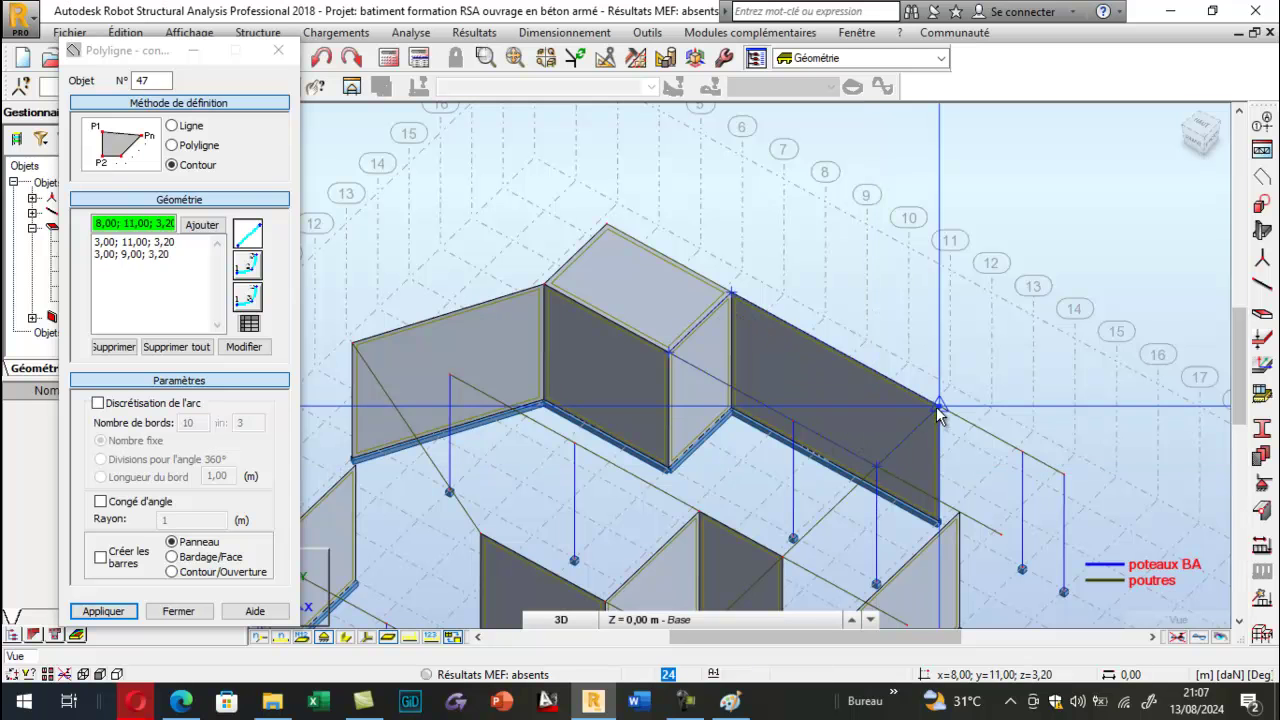
click(876, 466)
click(938, 406)
click(731, 292)
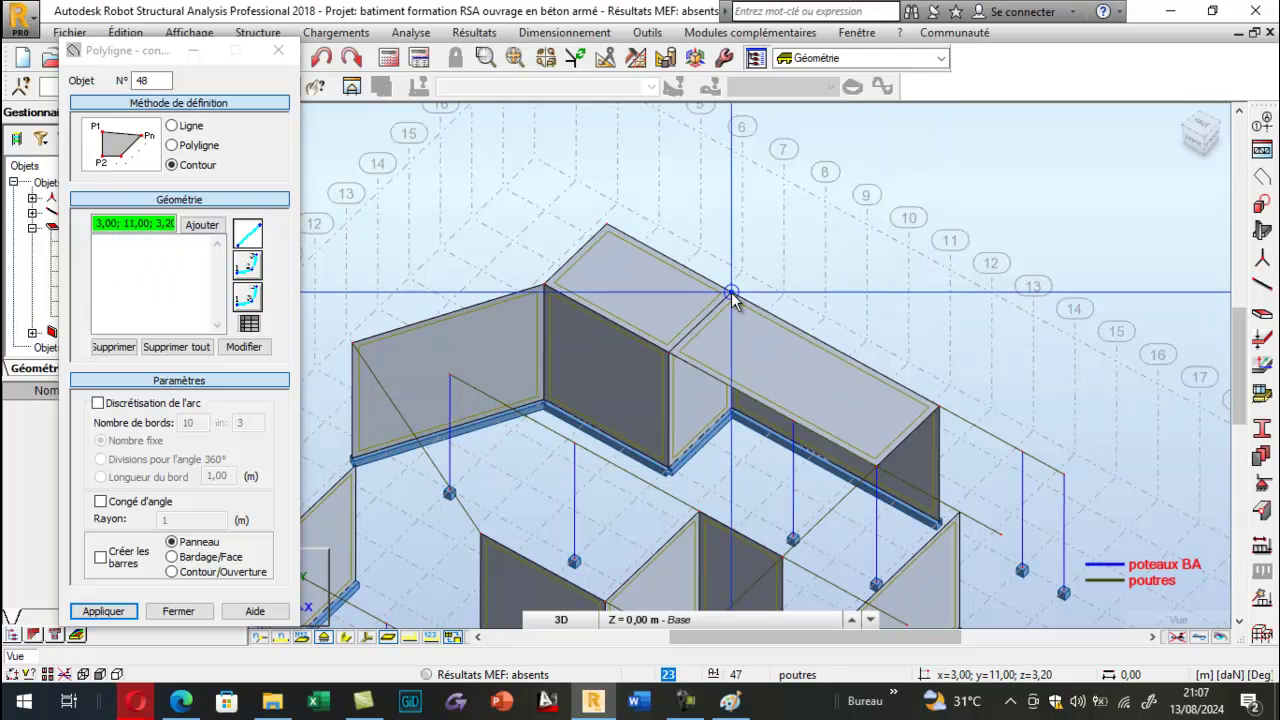
Consult the PDF plan again and draw the corner slab panel through (11; 11; 3.20), (11; 9; 3.20), (8; 9; 3.20) and (8; 11; 3.20).
click(181, 703)
click(181, 703)
click(181, 703)
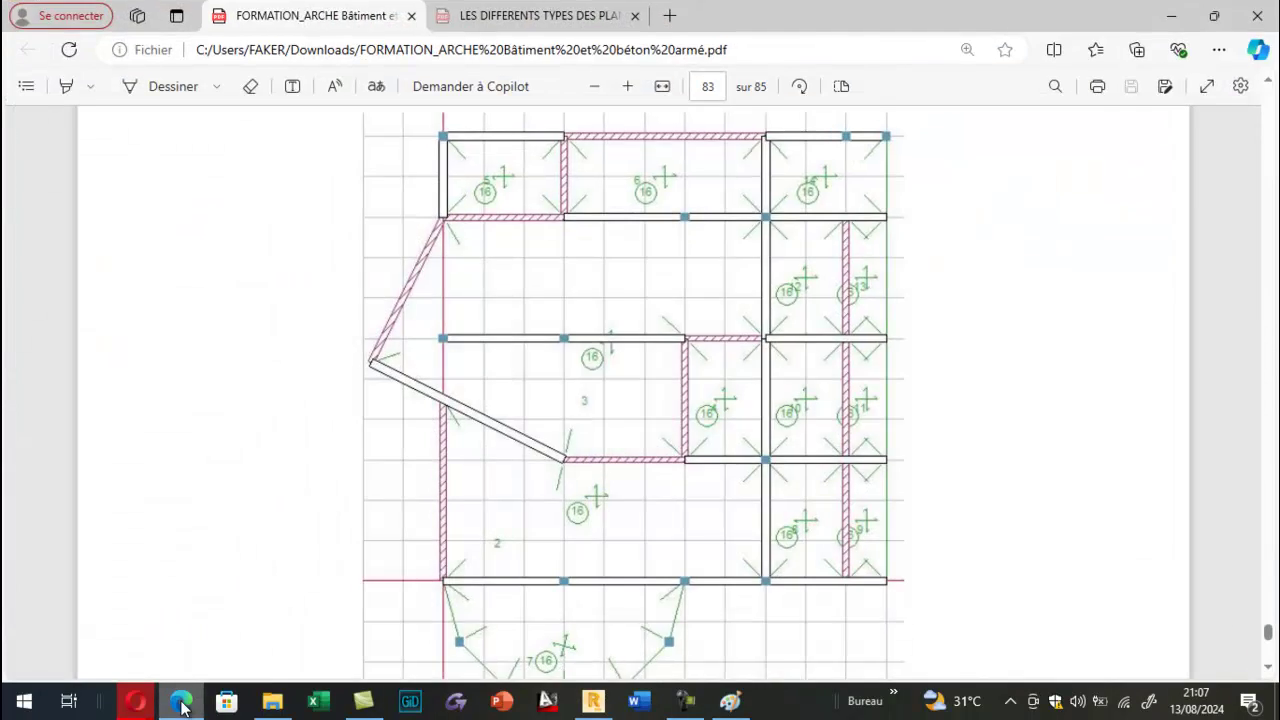
click(181, 703)
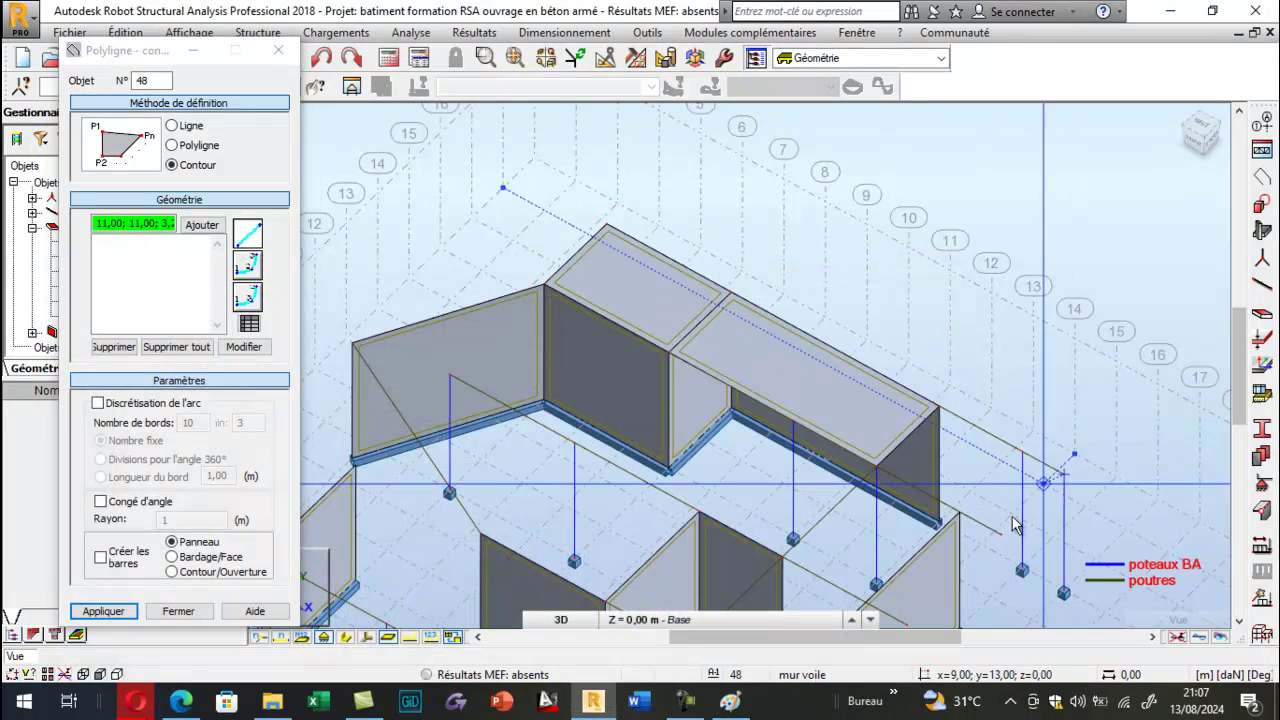
click(1064, 476)
click(888, 477)
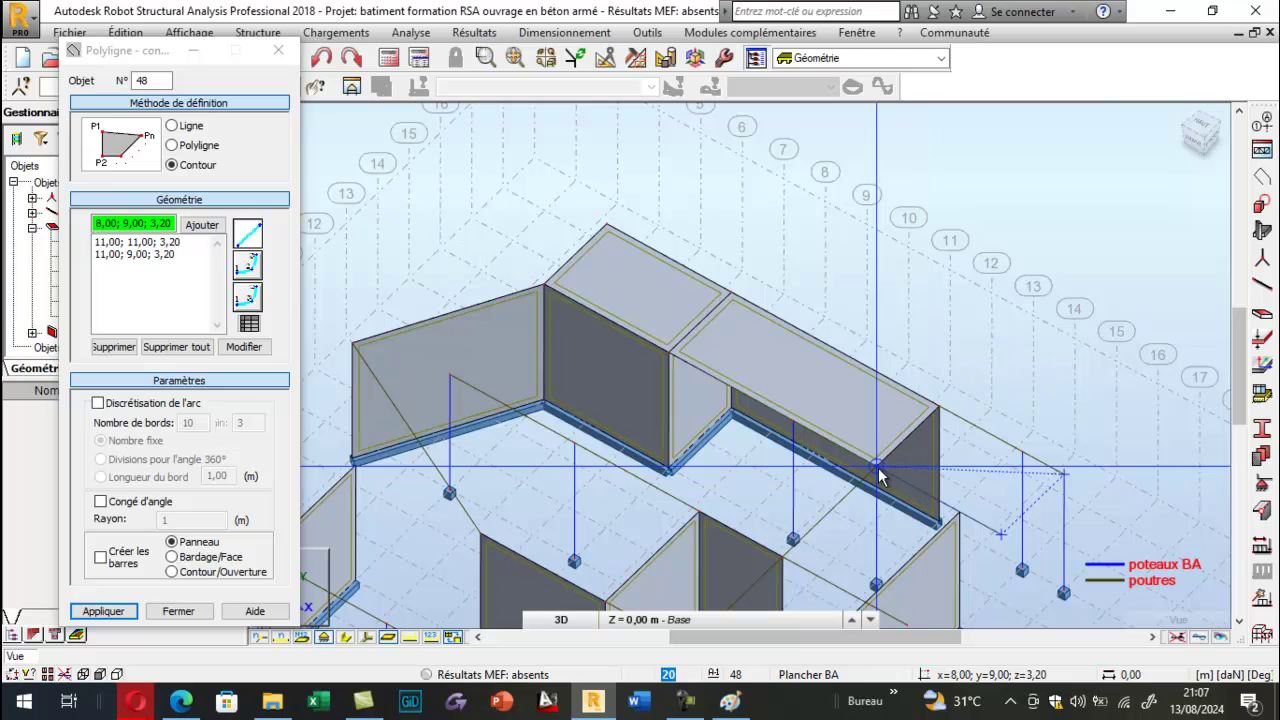
click(1058, 472)
Compare with the PDF plan and draw the slab panel through (8; 9; 3.20), (8; 6; 3.20), (10; 6; 3.20) and (10; 9; 3.20).
scroll(1011, 462, down, 3)
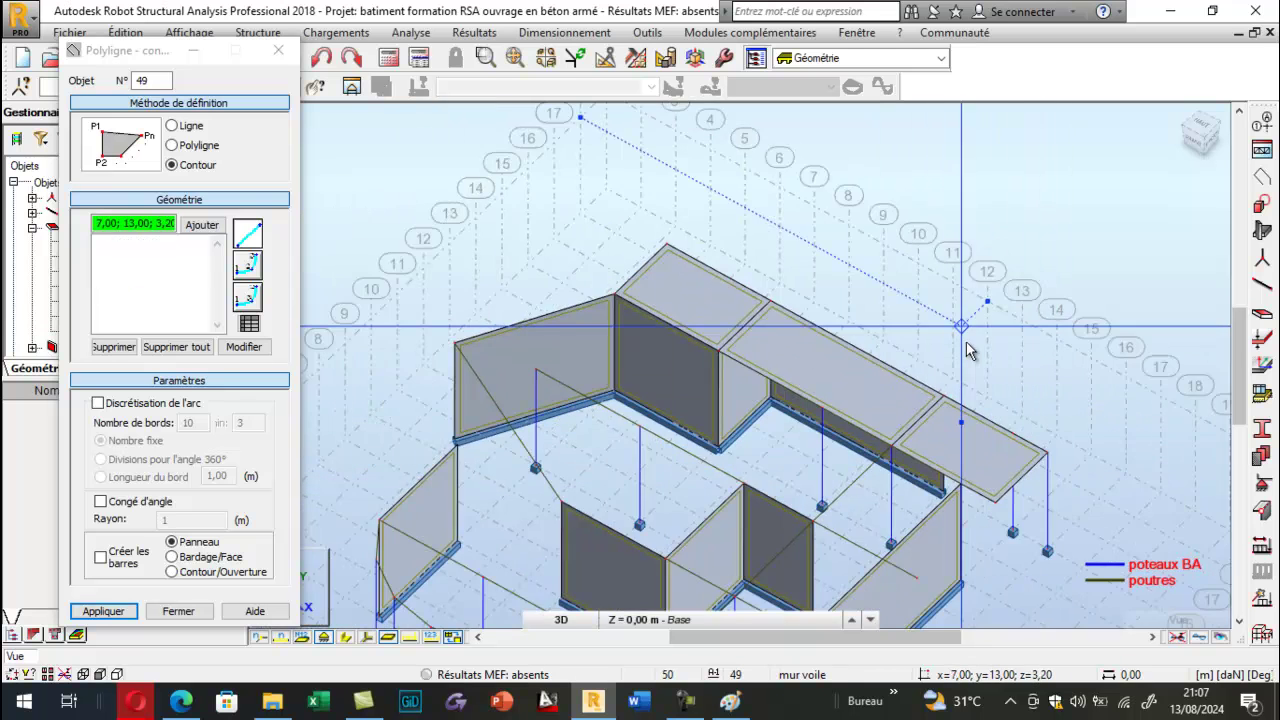
scroll(966, 352, down, 2)
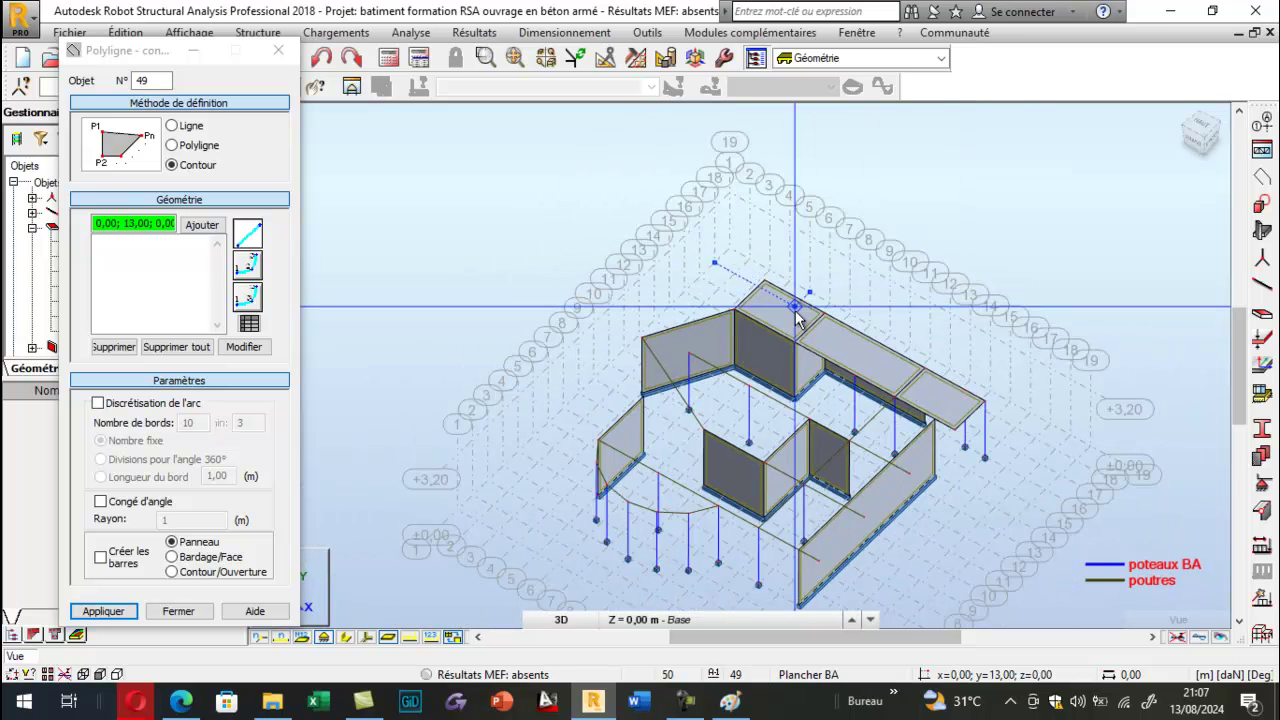
click(179, 705)
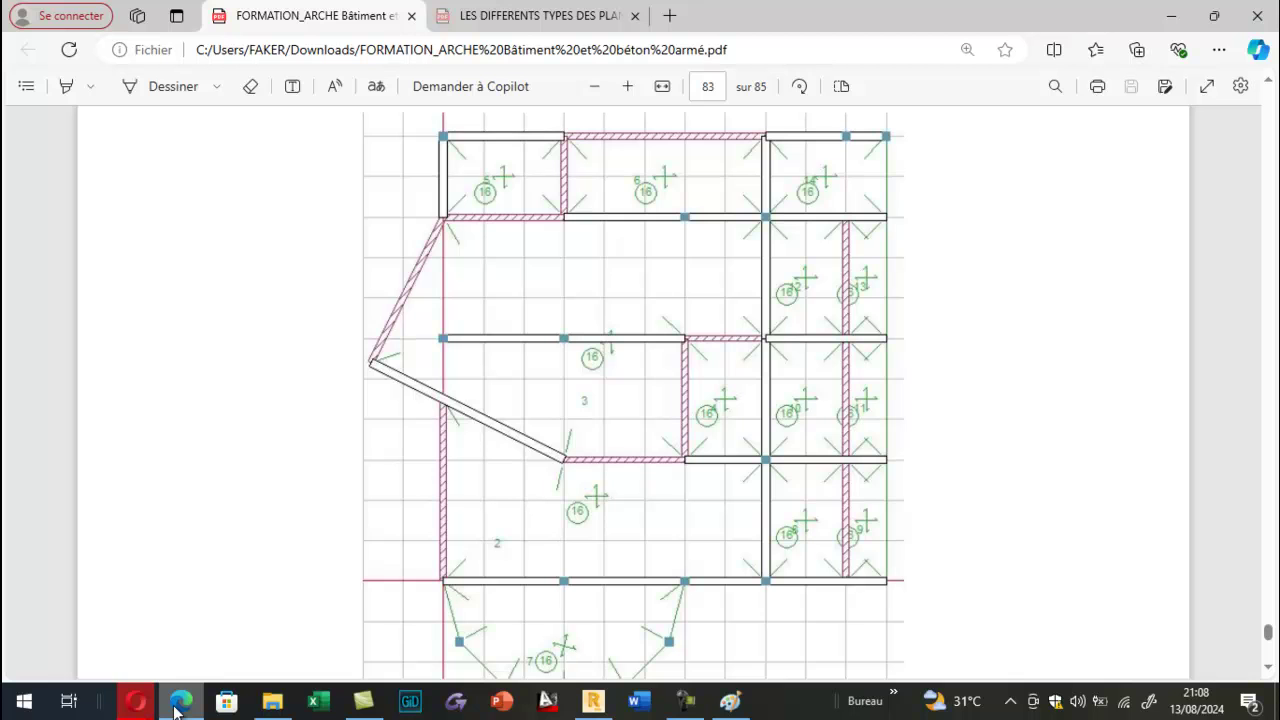
click(179, 705)
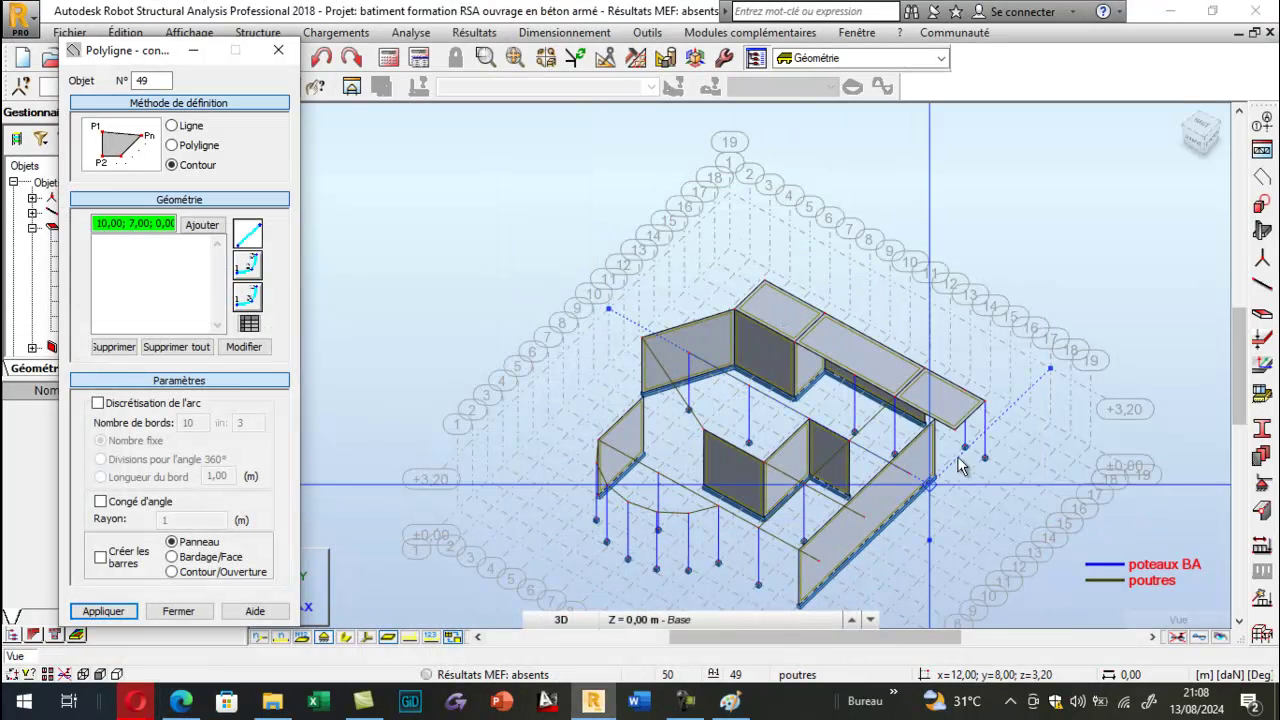
scroll(883, 398, up, 2)
click(870, 398)
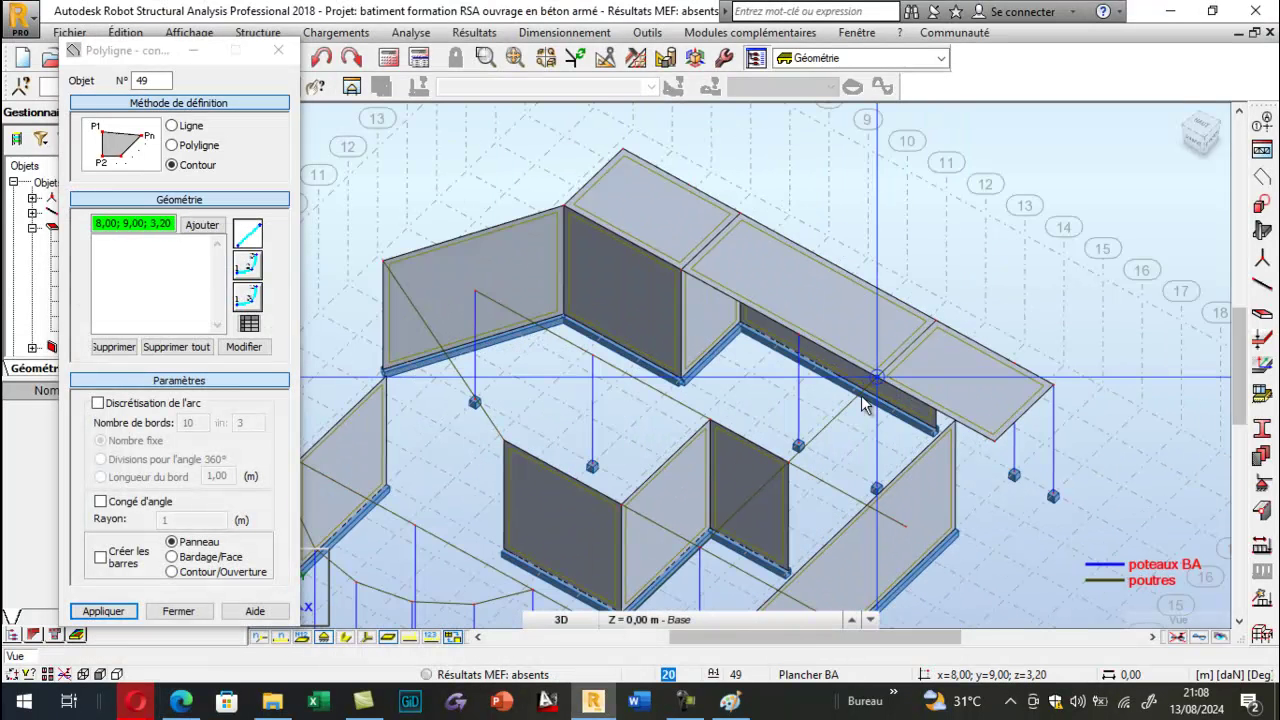
click(835, 491)
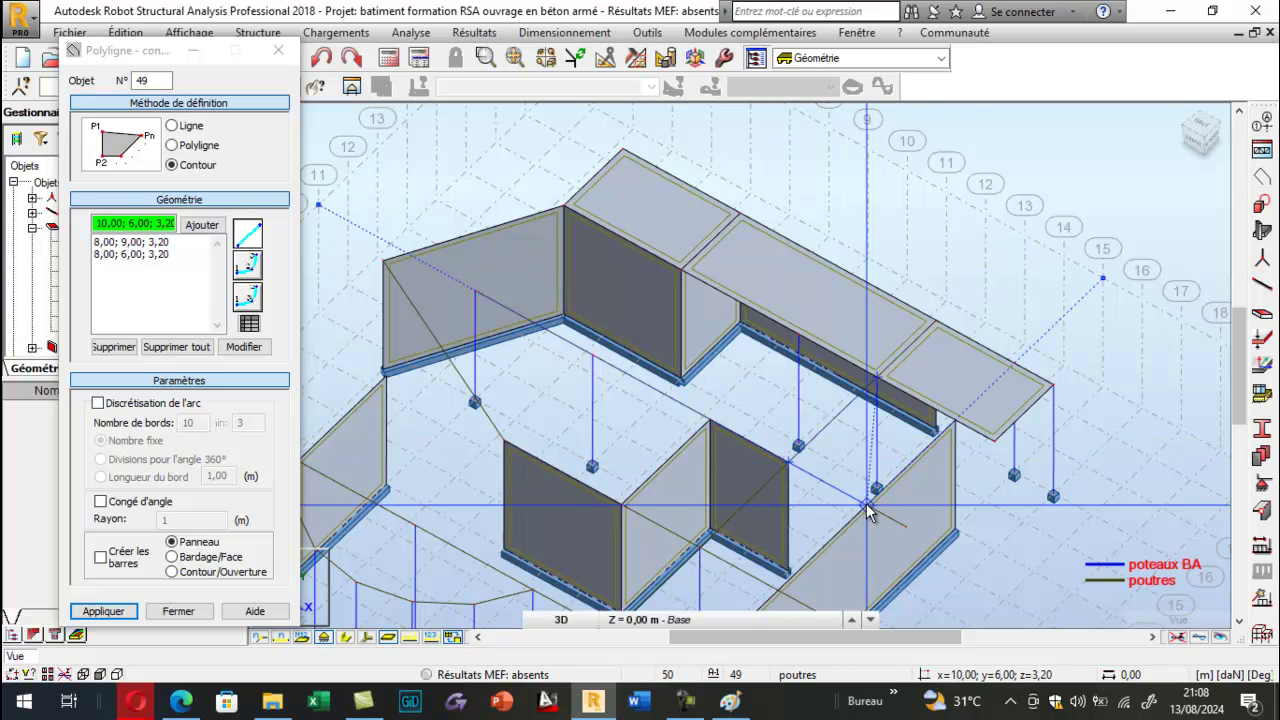
click(955, 425)
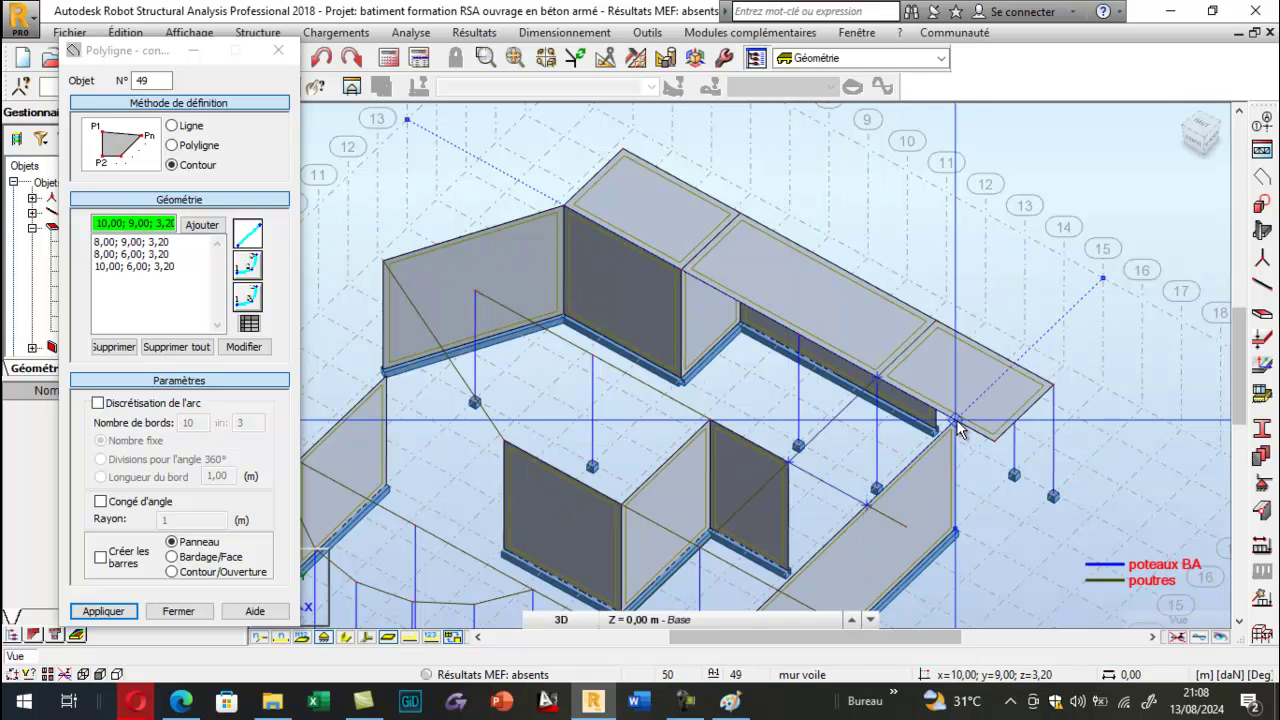
click(879, 383)
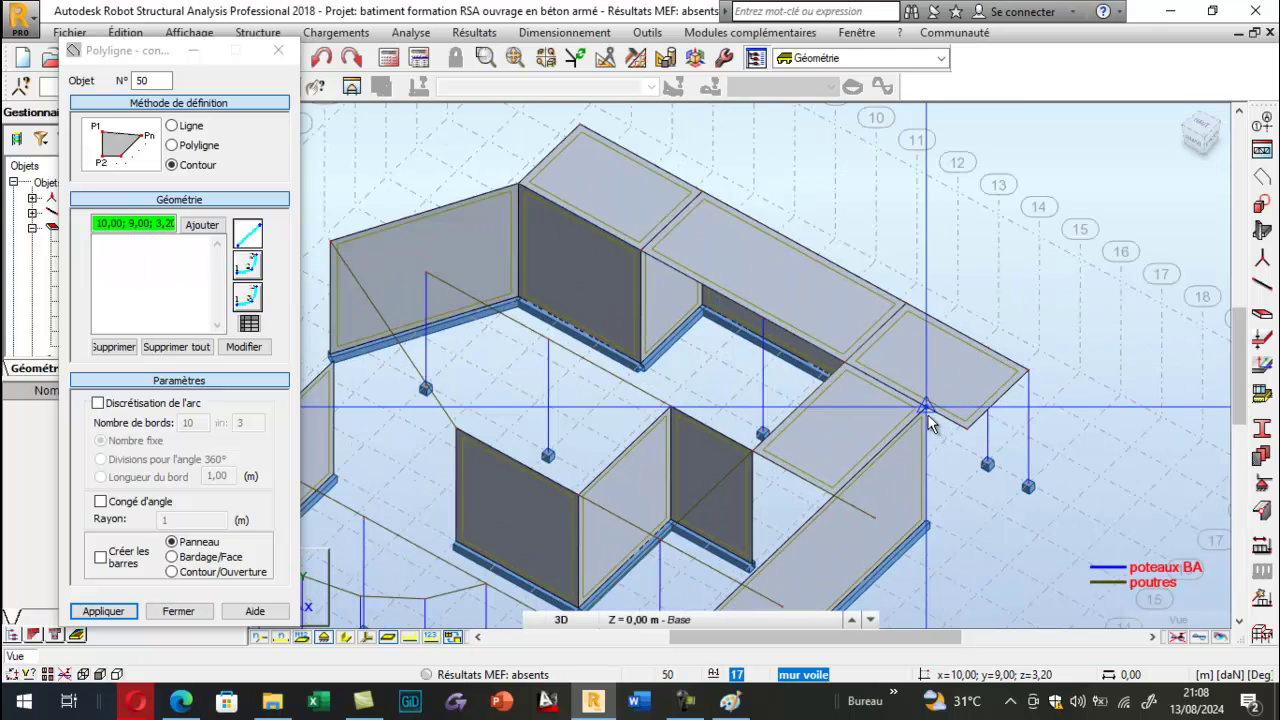
Draw the narrow edge slab panel through (10; 9; 3.20), (11; 9; 3.20), (11; 6; 3.20) and (10; 6; 3.20).
click(927, 408)
click(966, 430)
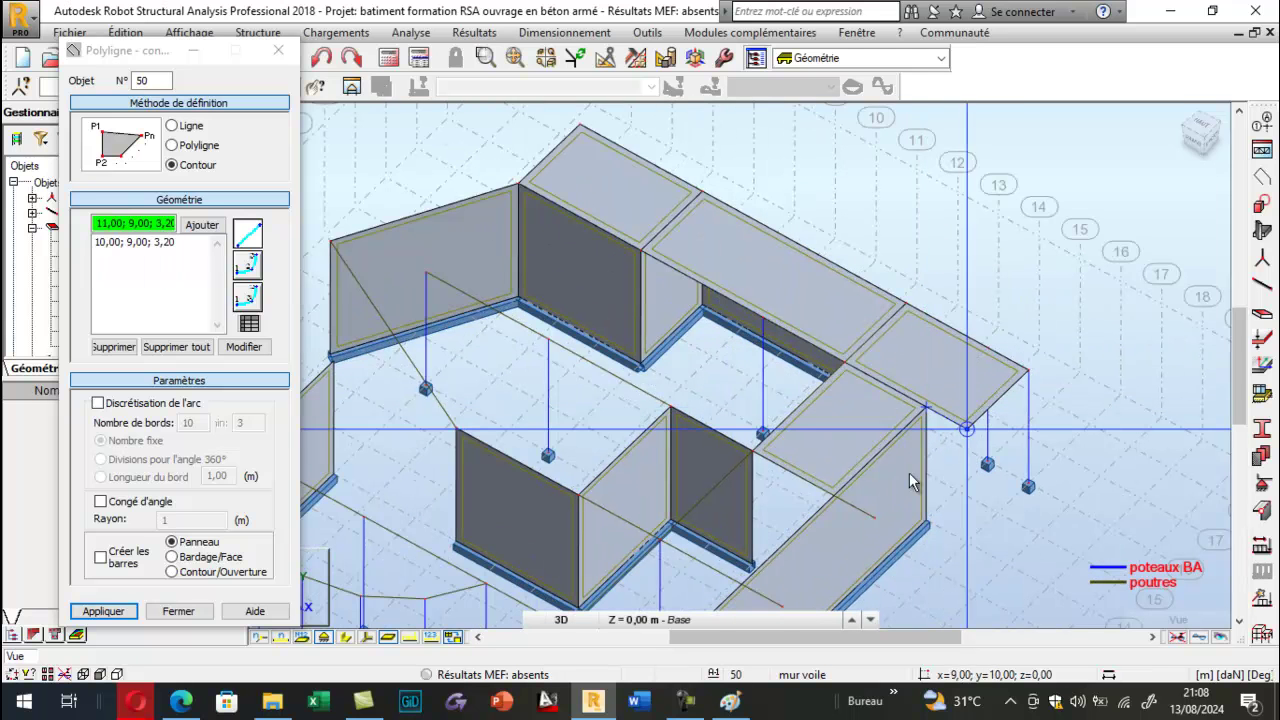
click(875, 519)
click(835, 495)
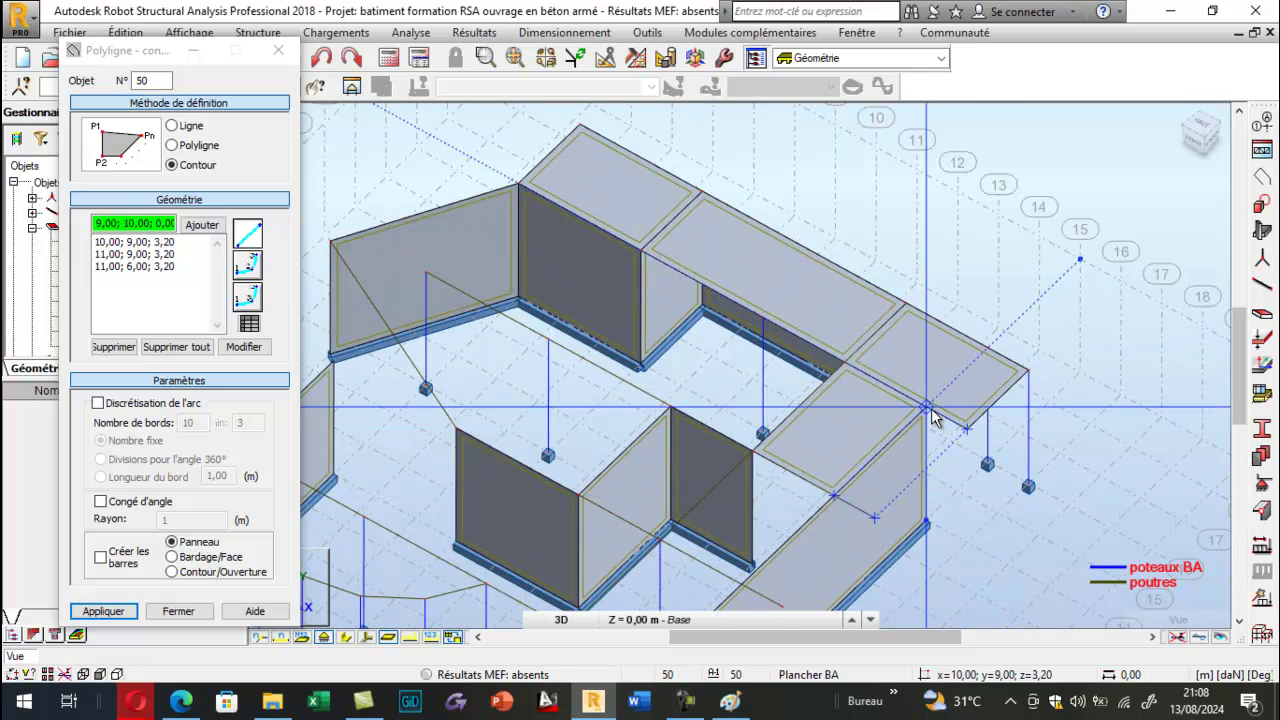
click(928, 410)
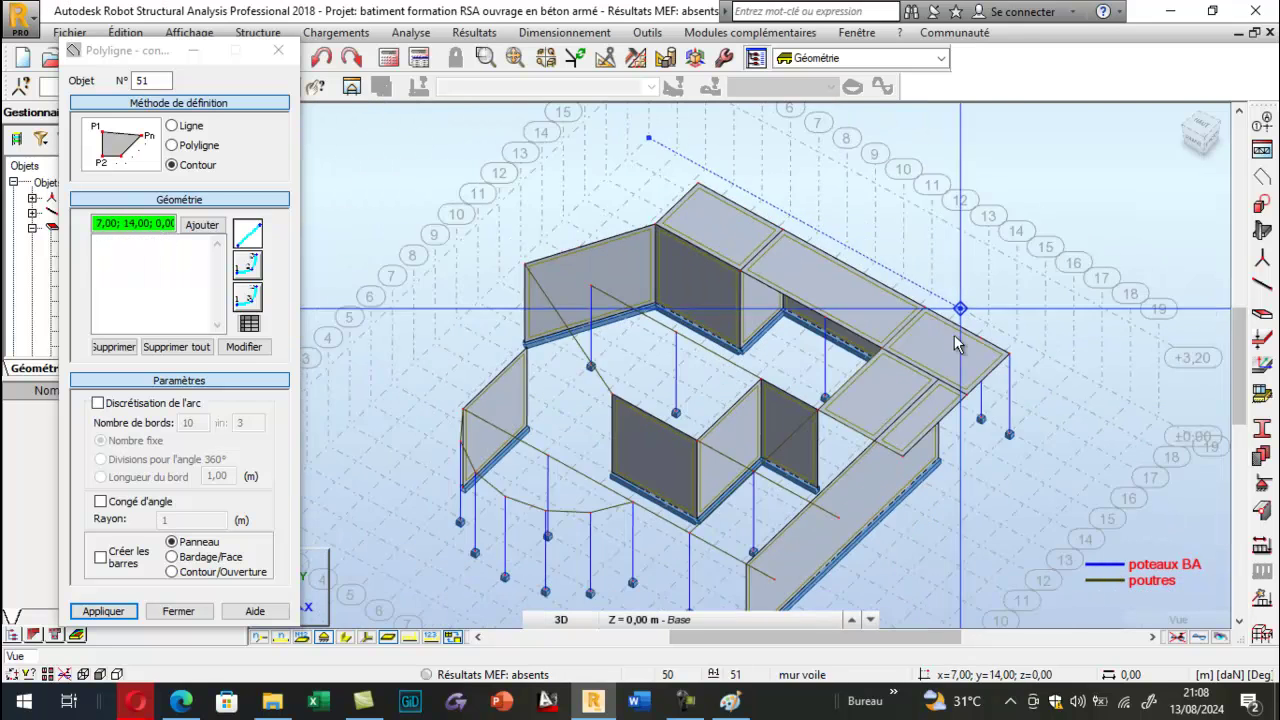
Draw the next slab panel through (8; 6; 3.20), (8; 3; 3.20), (10; 3; 3.20) and (10; 6; 3.20).
scroll(820, 442, up, 1)
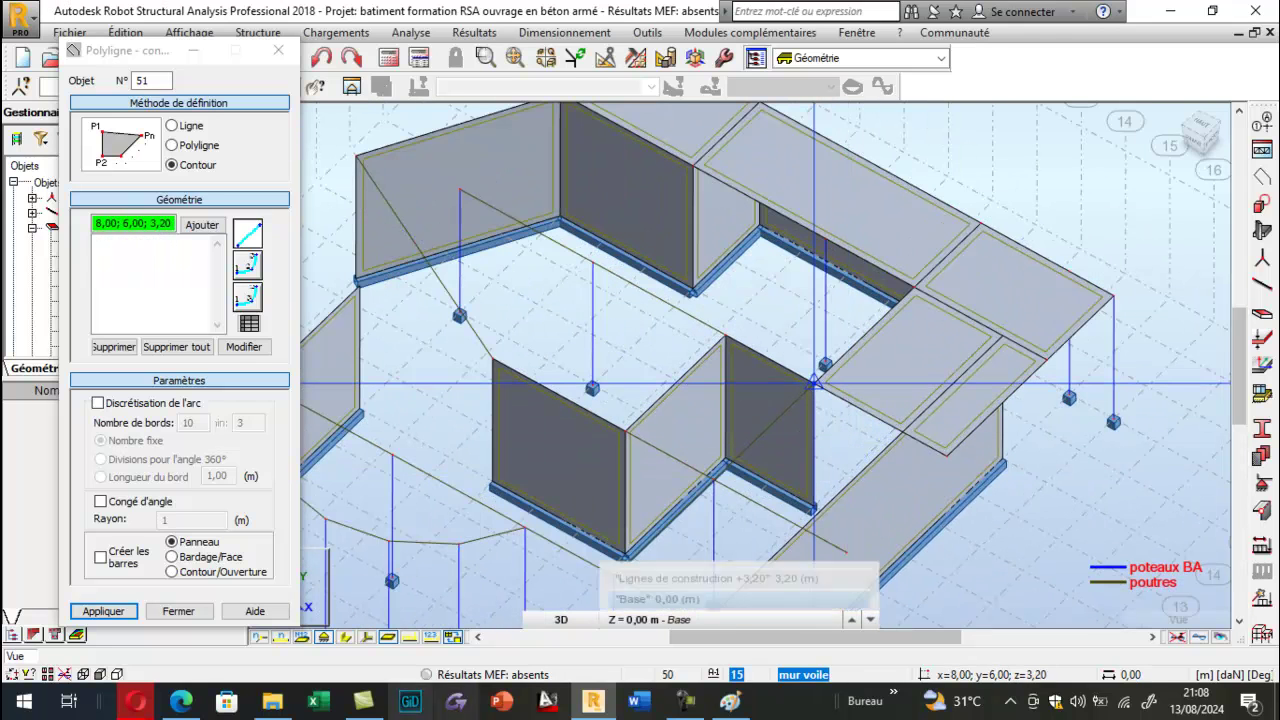
click(207, 704)
click(207, 704)
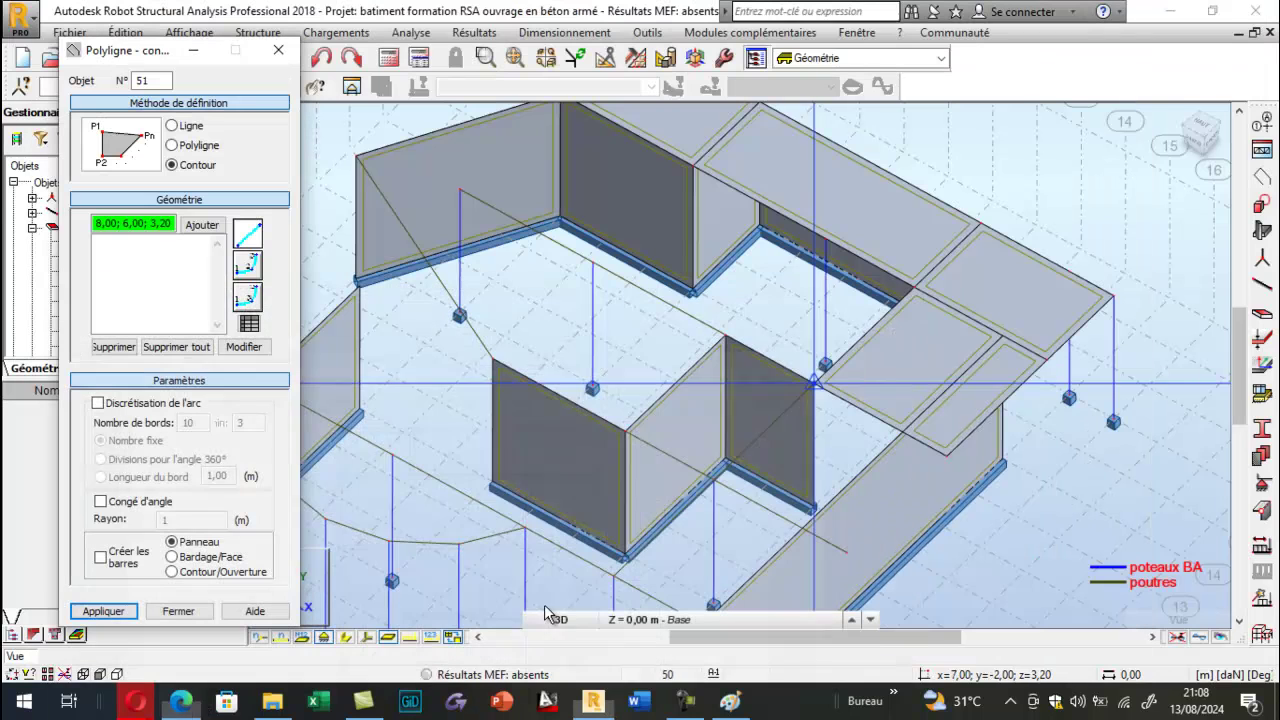
click(821, 382)
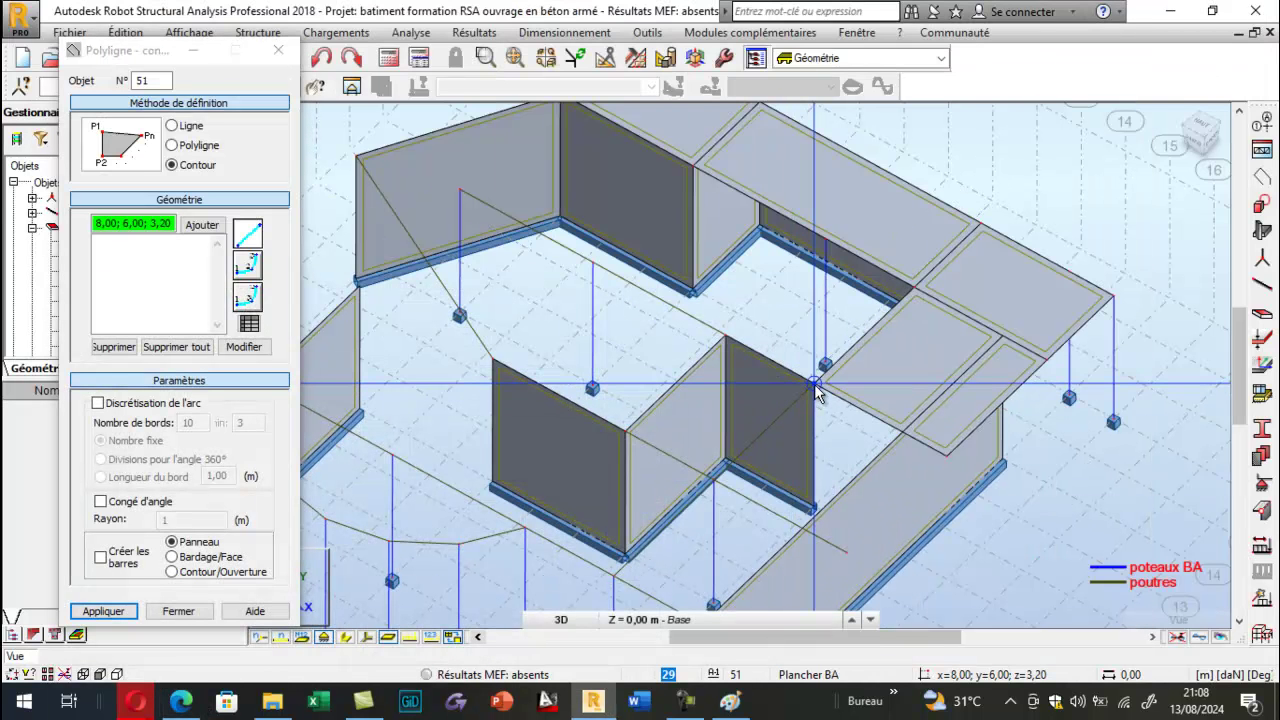
click(713, 484)
click(813, 529)
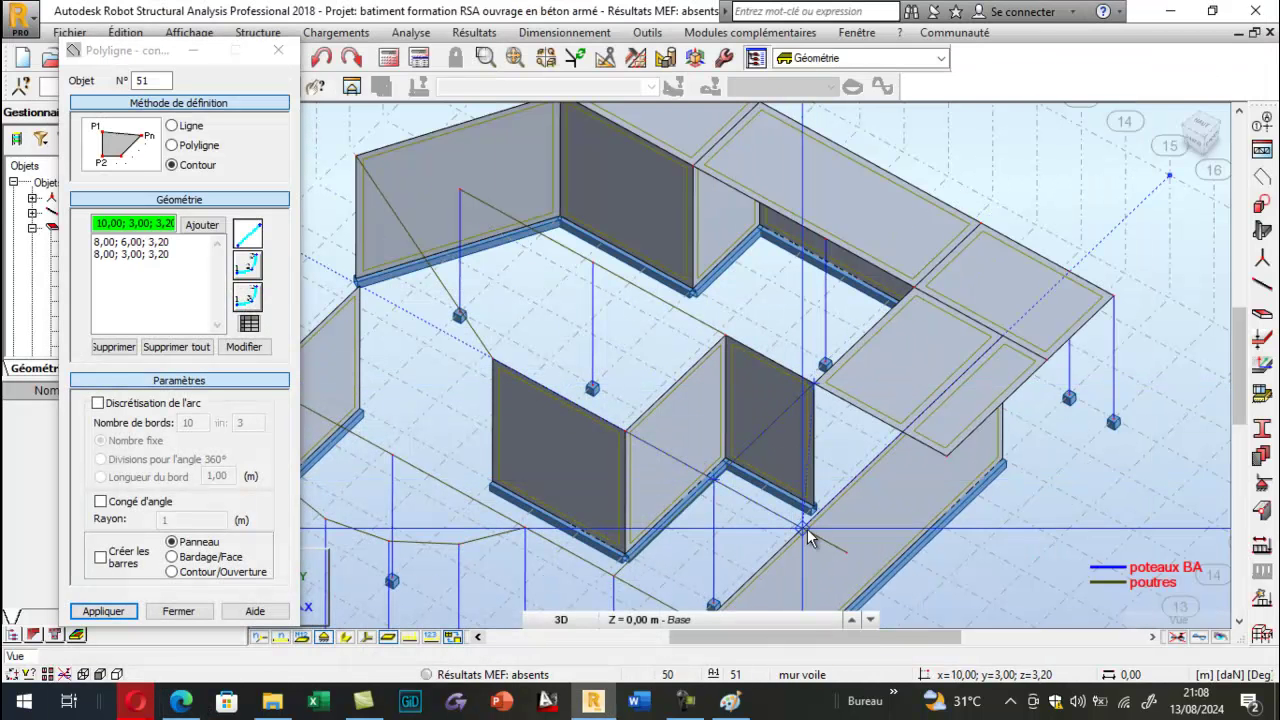
click(903, 433)
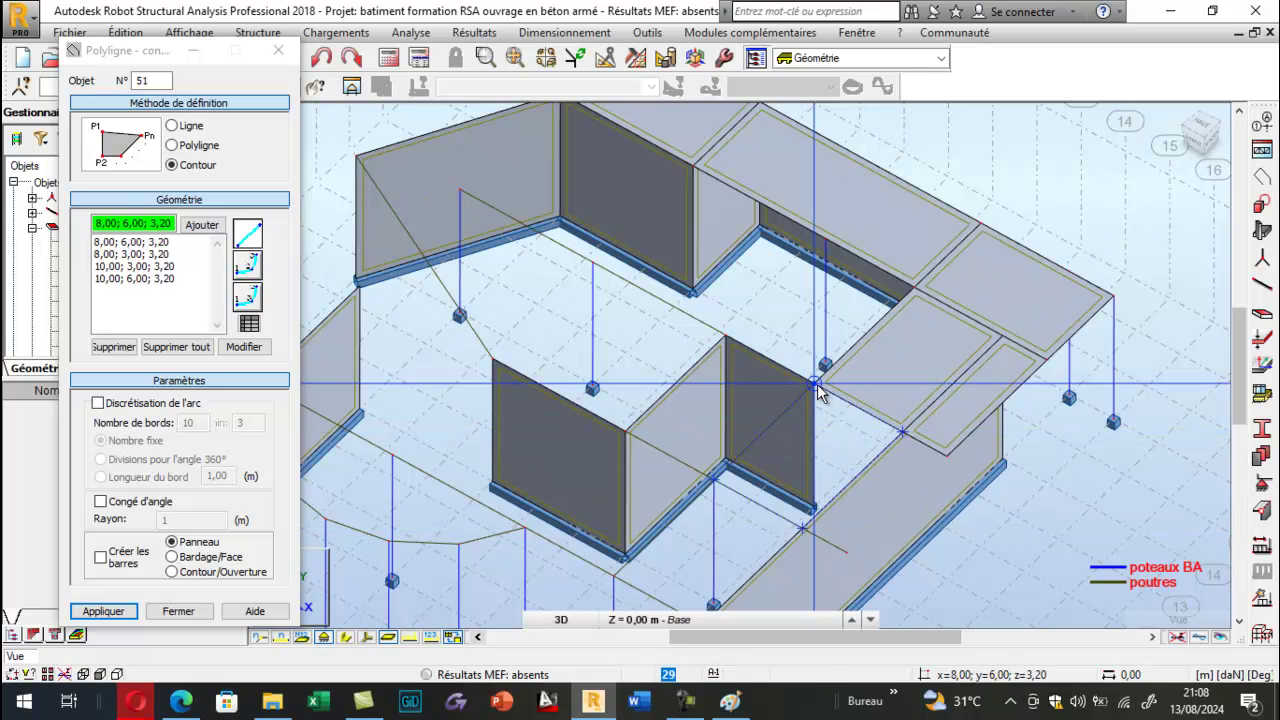
click(867, 472)
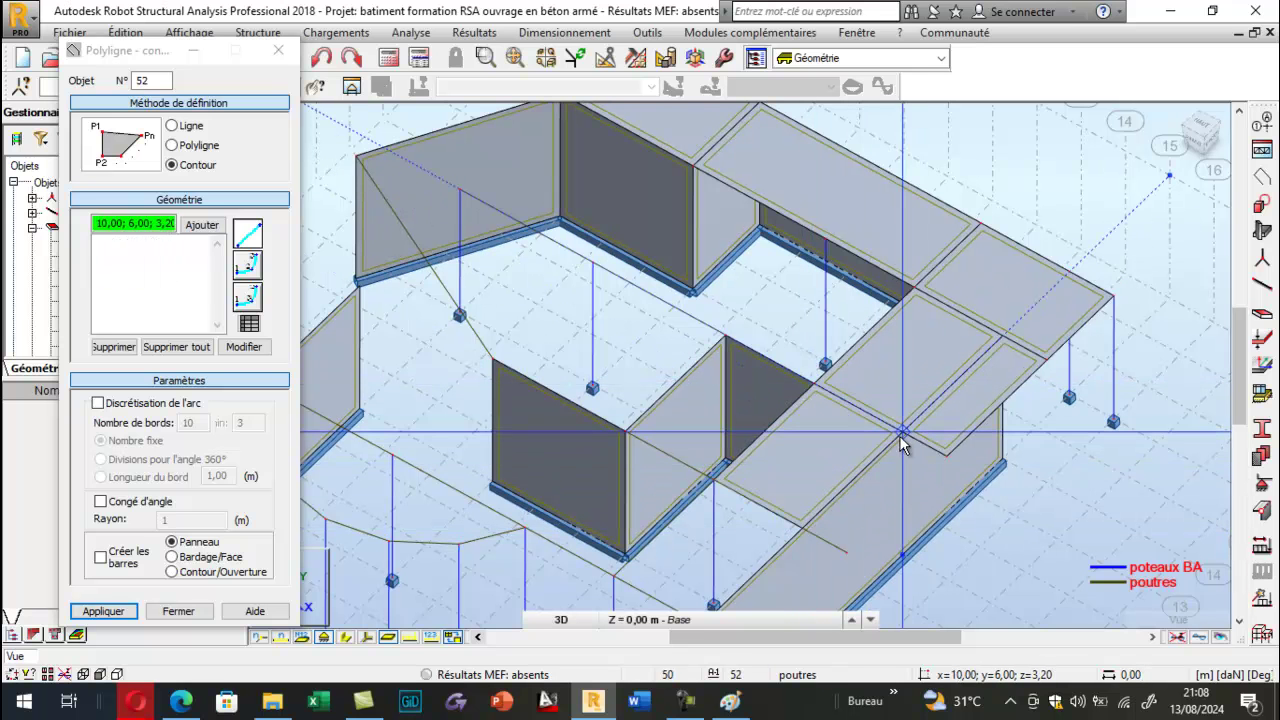
Draw the narrow edge slab panel through (10; 6; 3.20), (11; 6; 3.20), (11; 3; 3.20) and (10; 3; 3.20).
click(905, 435)
click(946, 457)
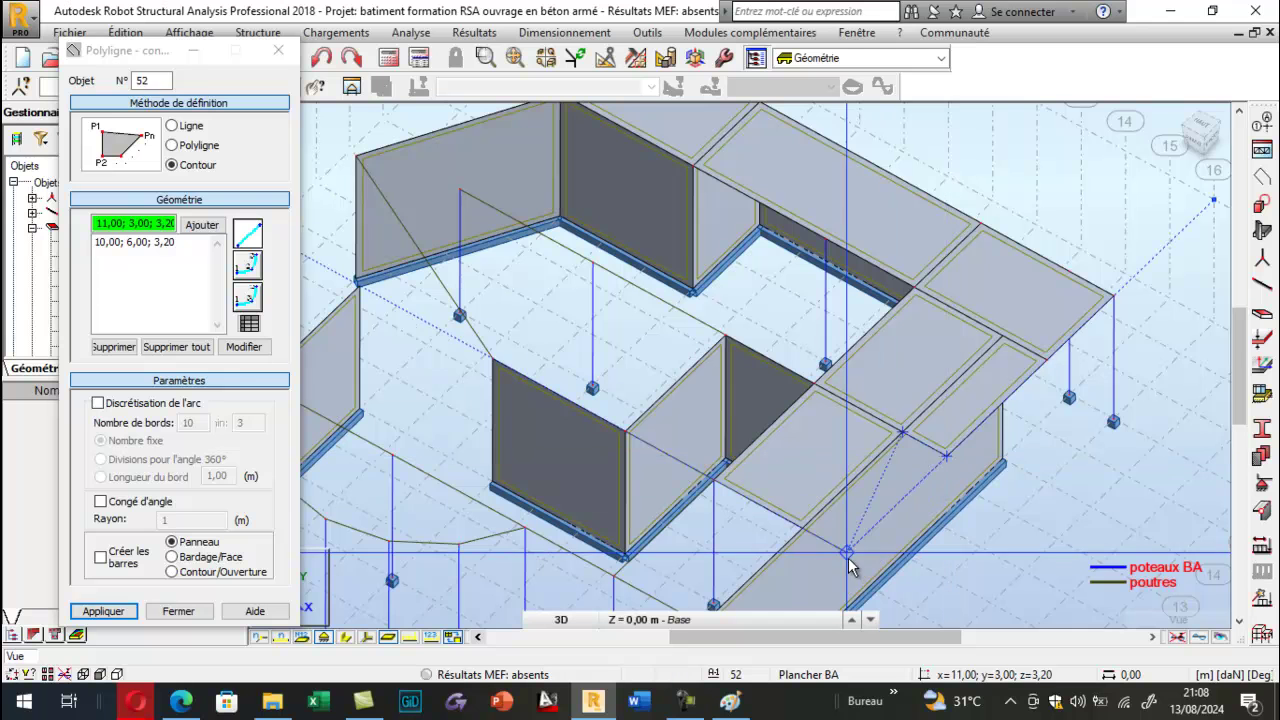
click(815, 541)
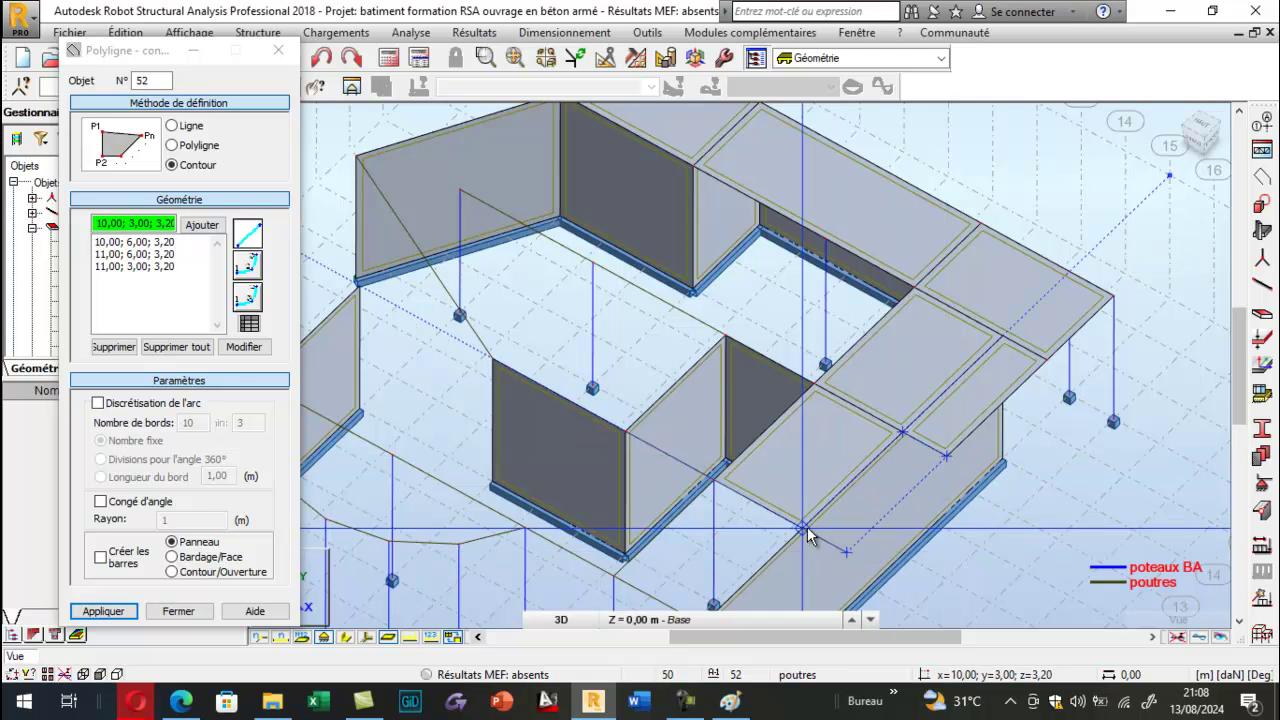
click(893, 452)
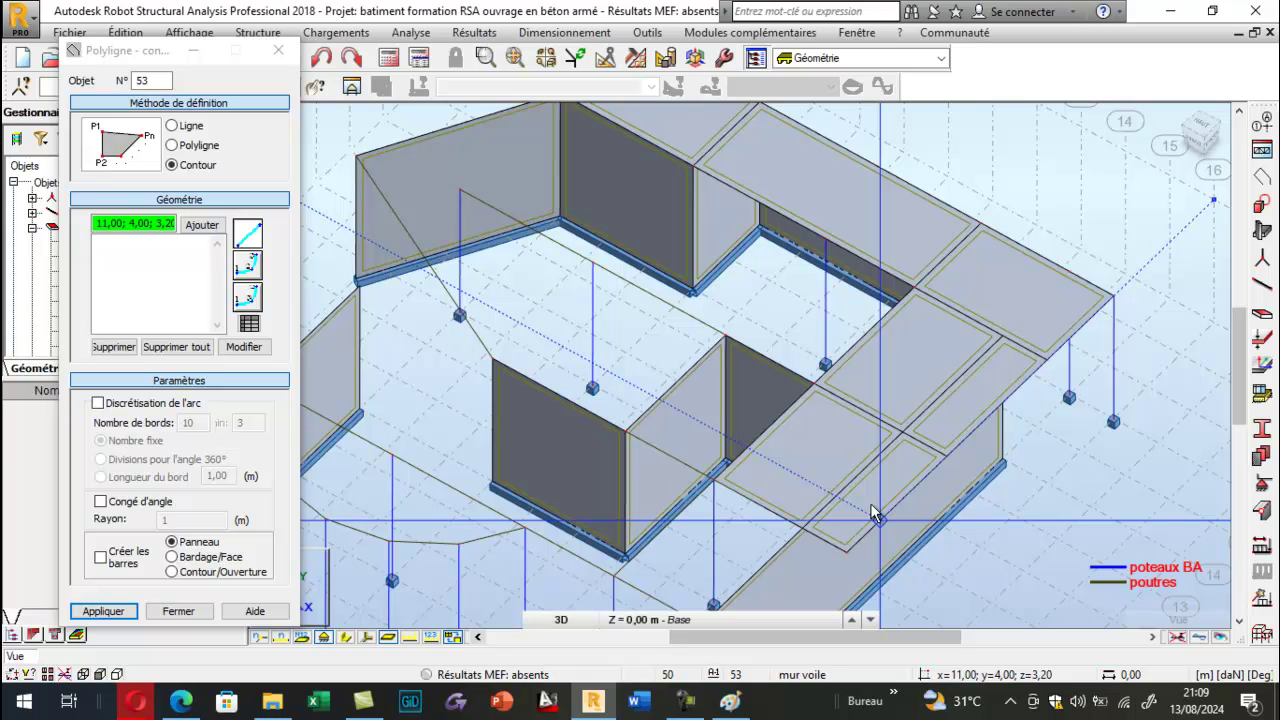
Close the contour definition and turn on the display of the panels' load distribution direction (Direction de répartition de la charge).
click(279, 50)
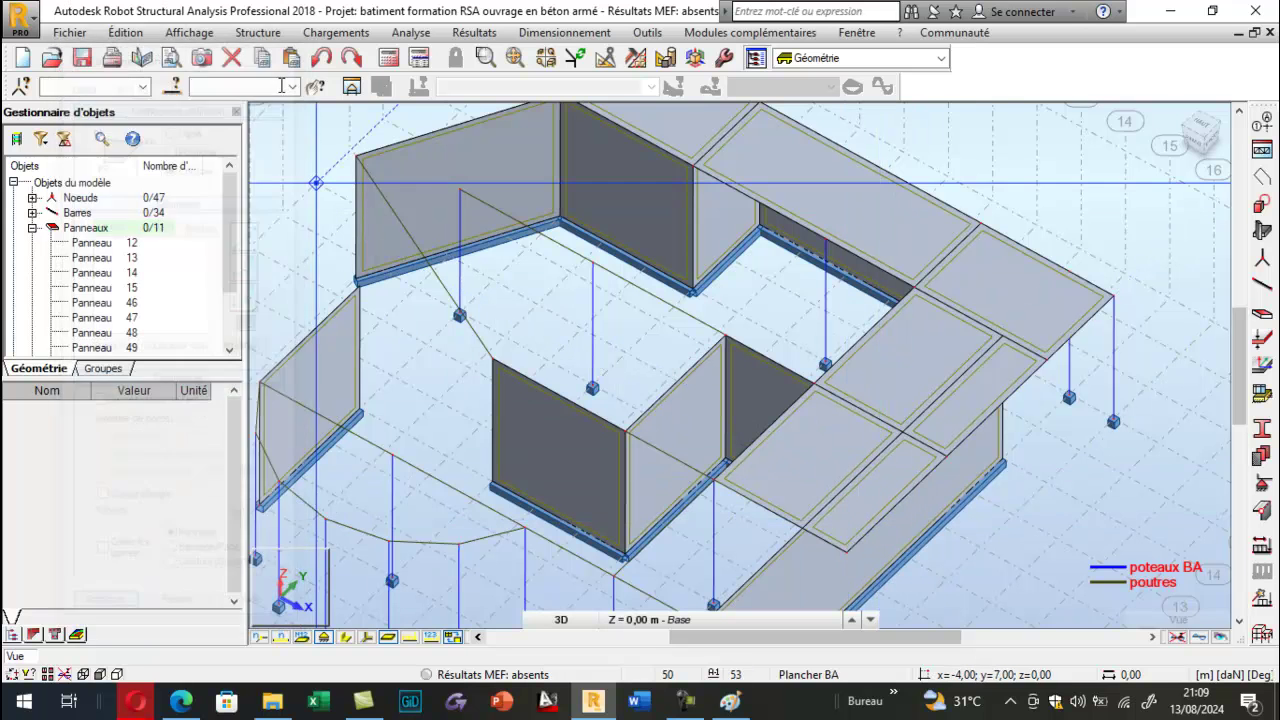
right_click(292, 158)
click(254, 344)
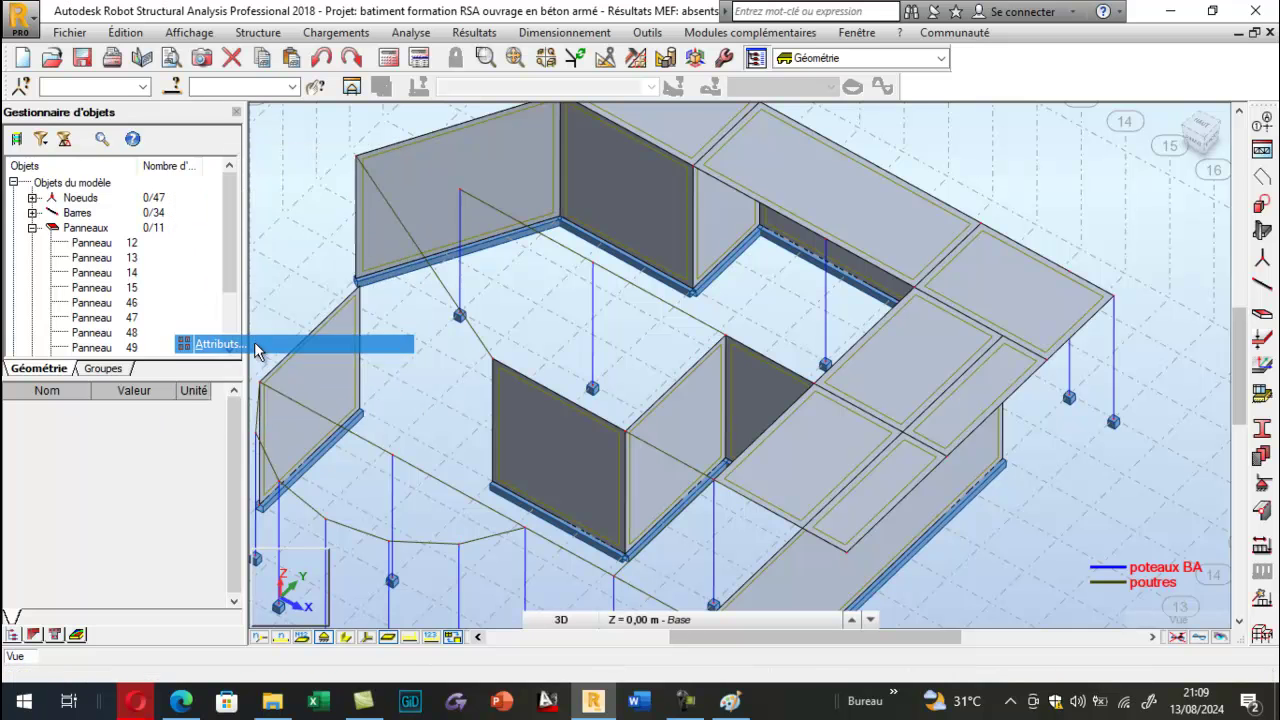
click(210, 290)
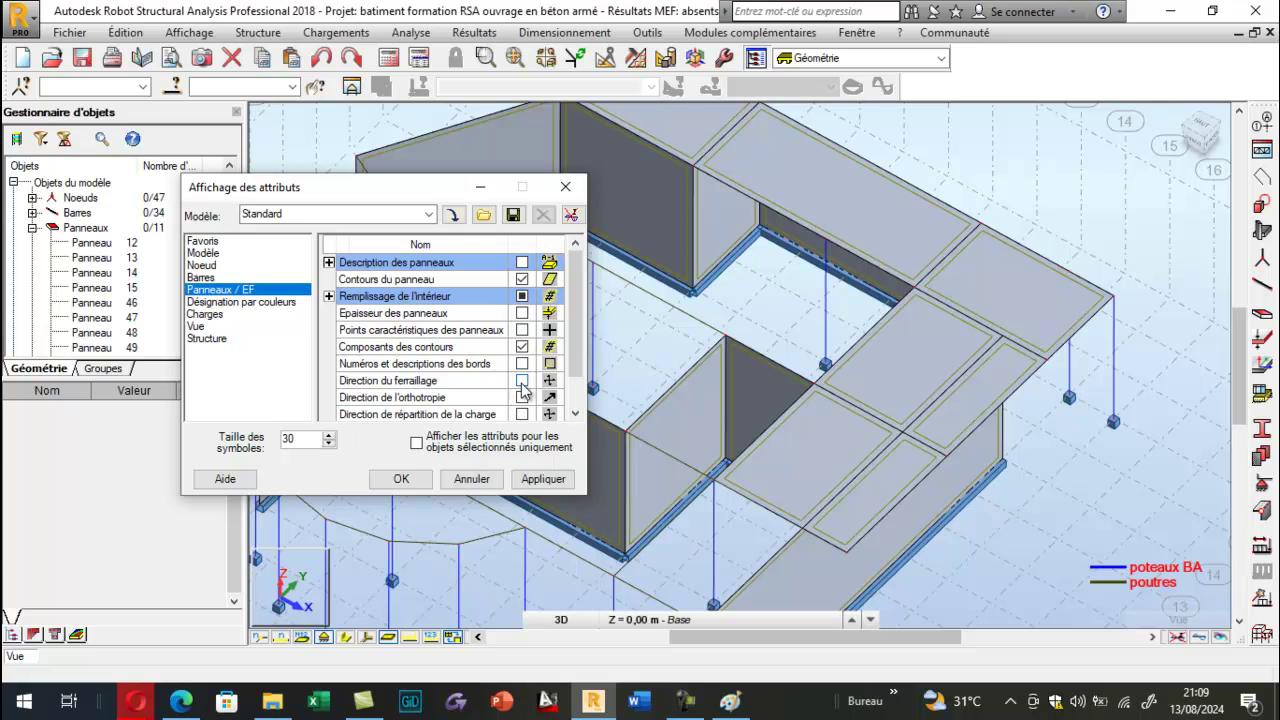
click(521, 414)
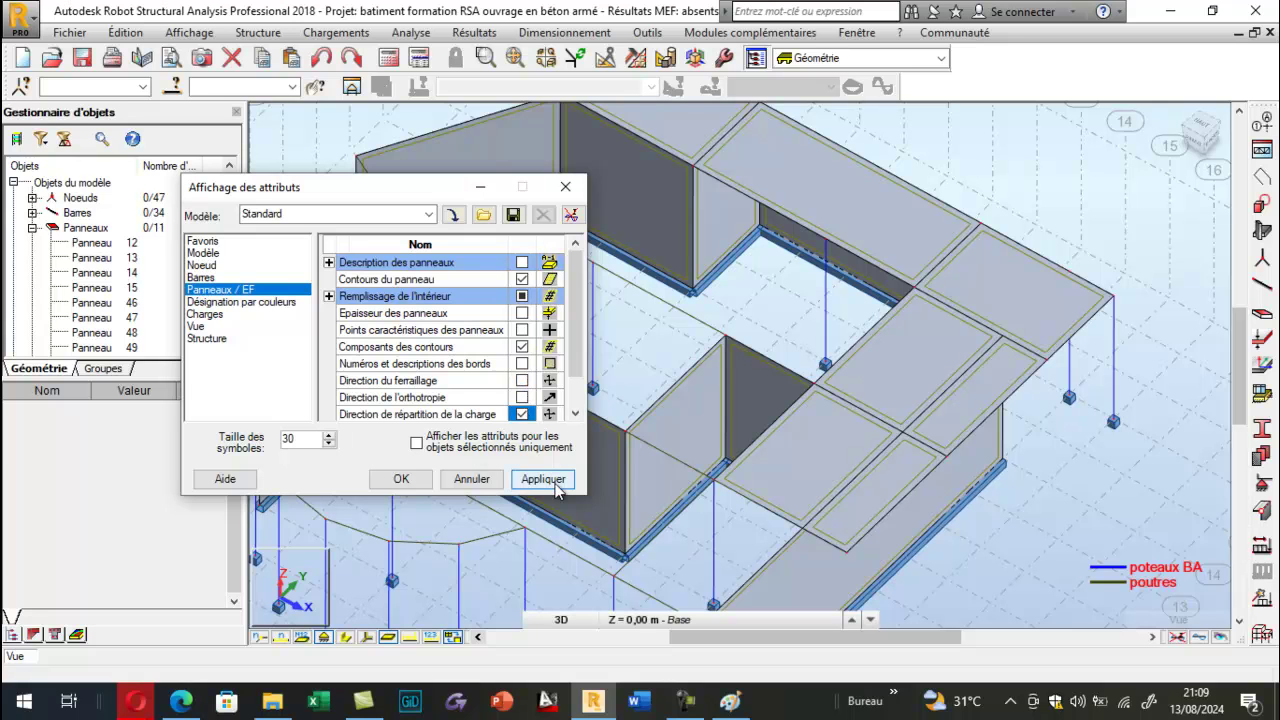
click(401, 479)
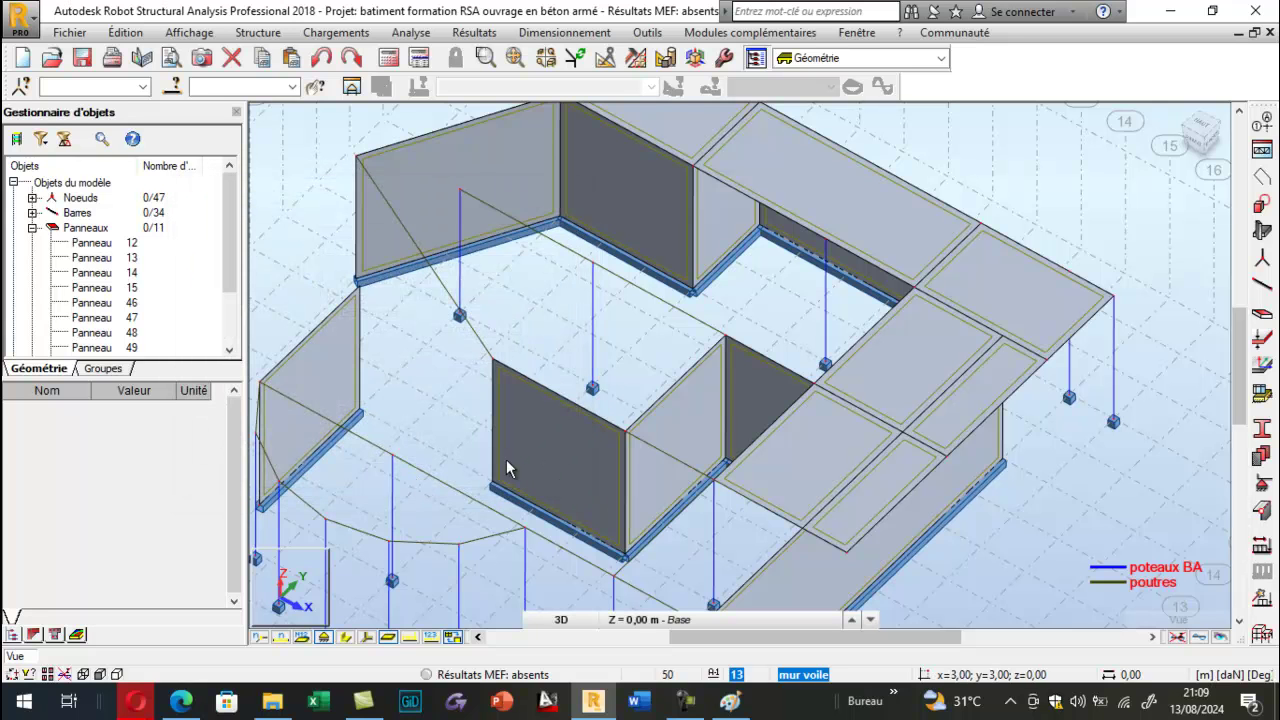
scroll(520, 459, down, 2)
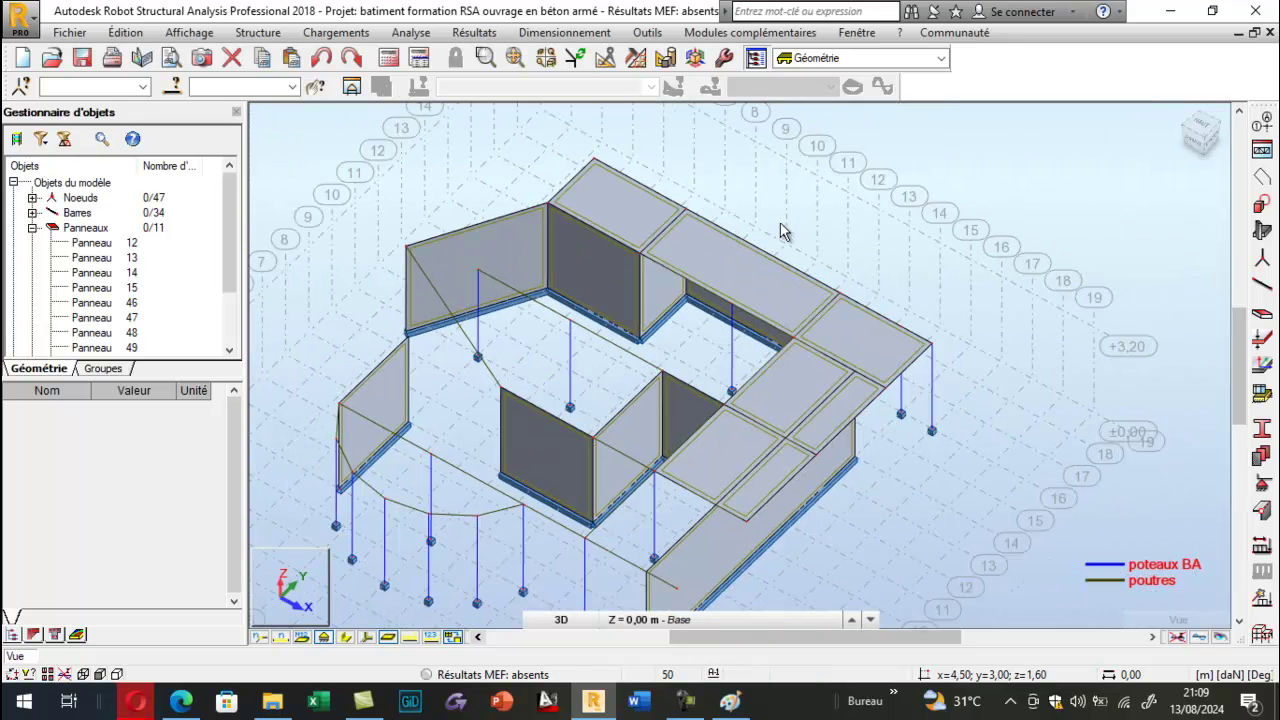
Select the corner slab panel beside the walls to examine its properties, and clear the selection.
click(650, 213)
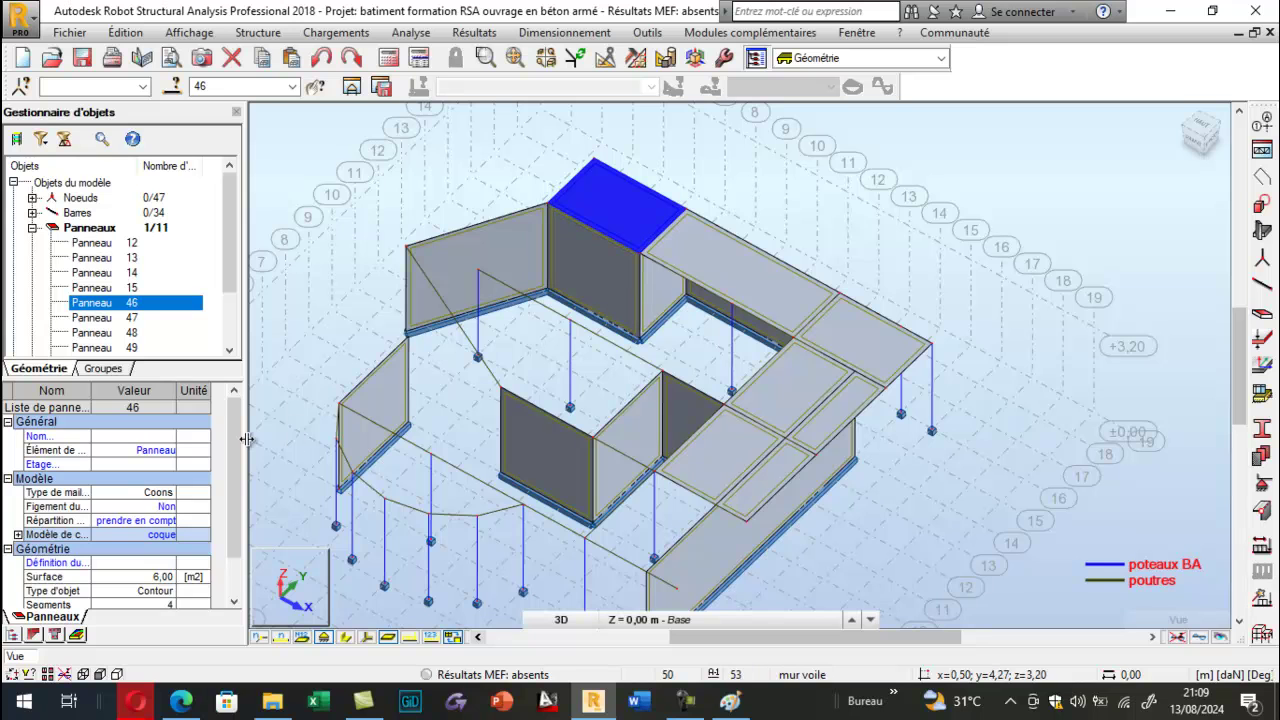
mouse_move(234, 432)
mouse_down()
mouse_move(242, 473)
mouse_move(247, 411)
mouse_up()
click(494, 182)
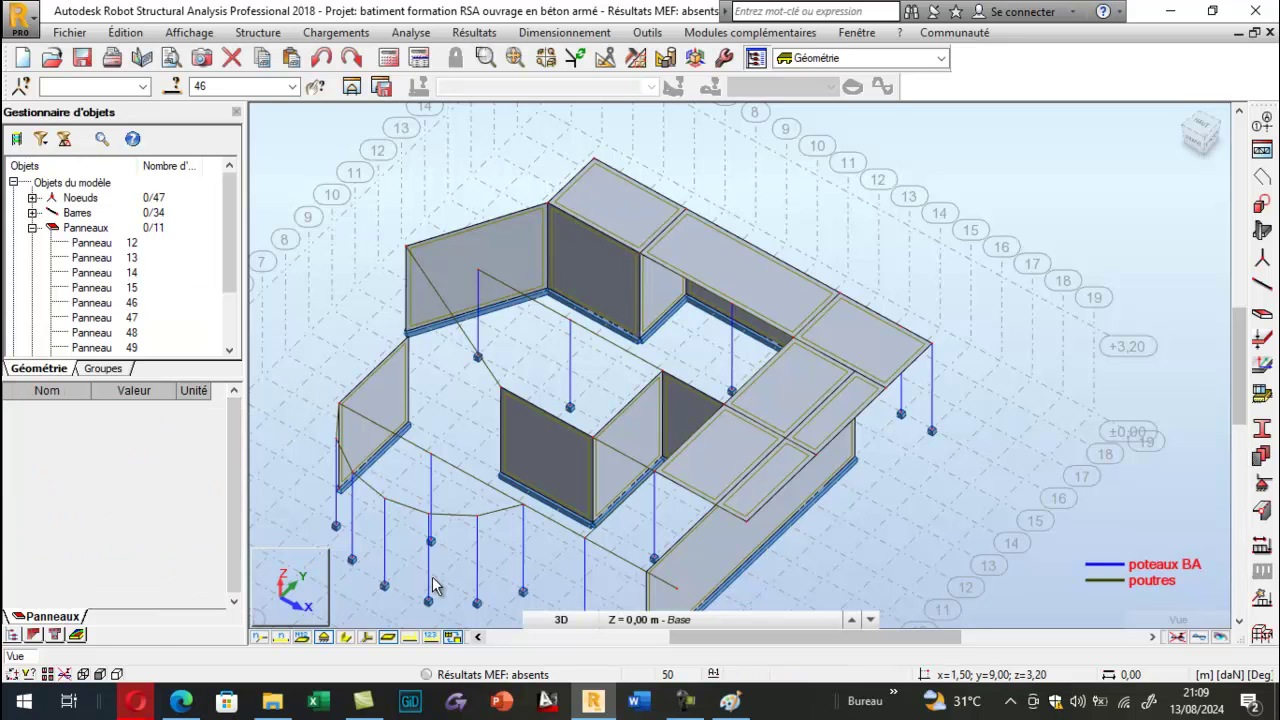
Consult the PDF plan and draw the slab panel through (8; 3; 3.20), (8; 0; 3.20), (10; 0; 3.20) and (10; 3; 3.20).
click(181, 701)
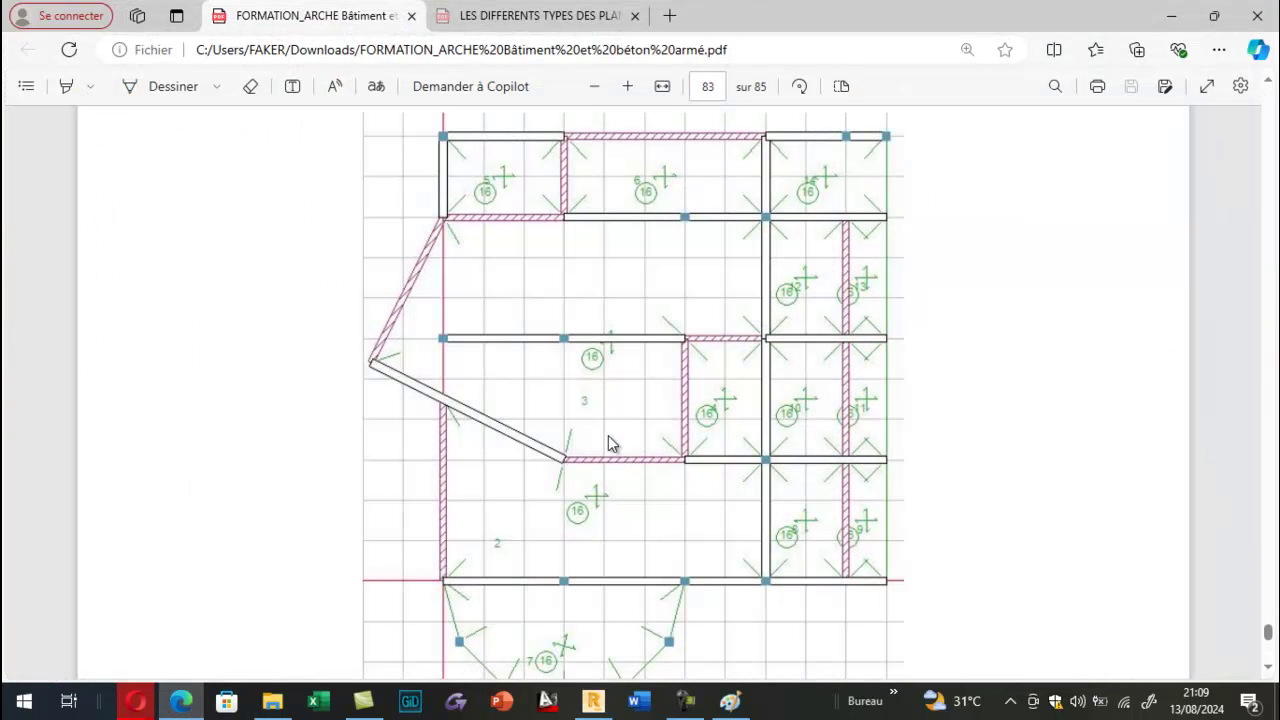
click(592, 701)
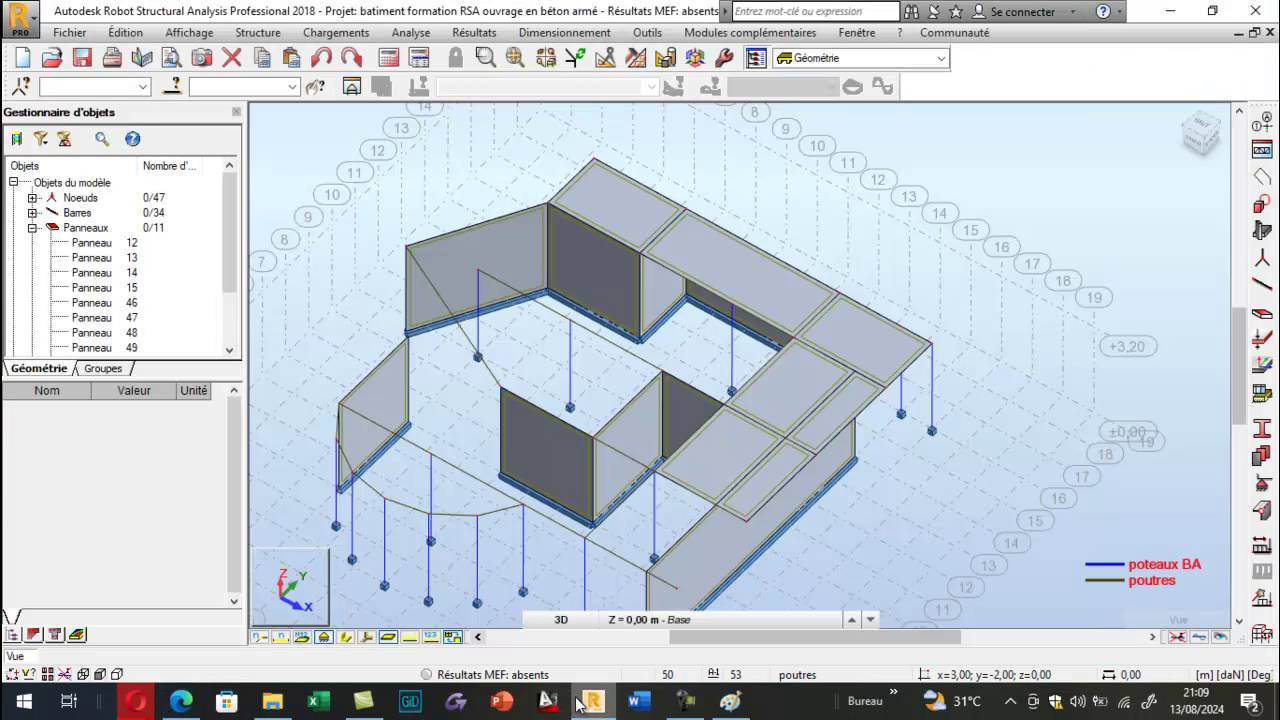
click(578, 704)
click(578, 704)
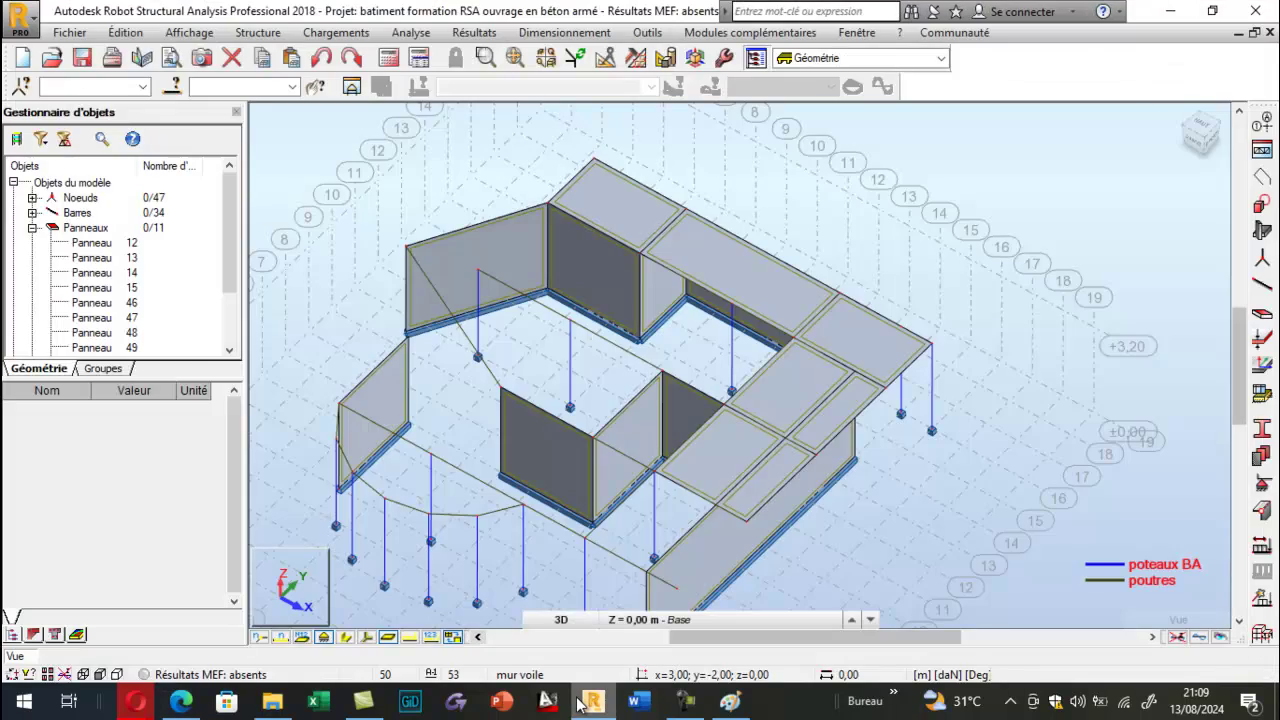
click(578, 704)
click(578, 704)
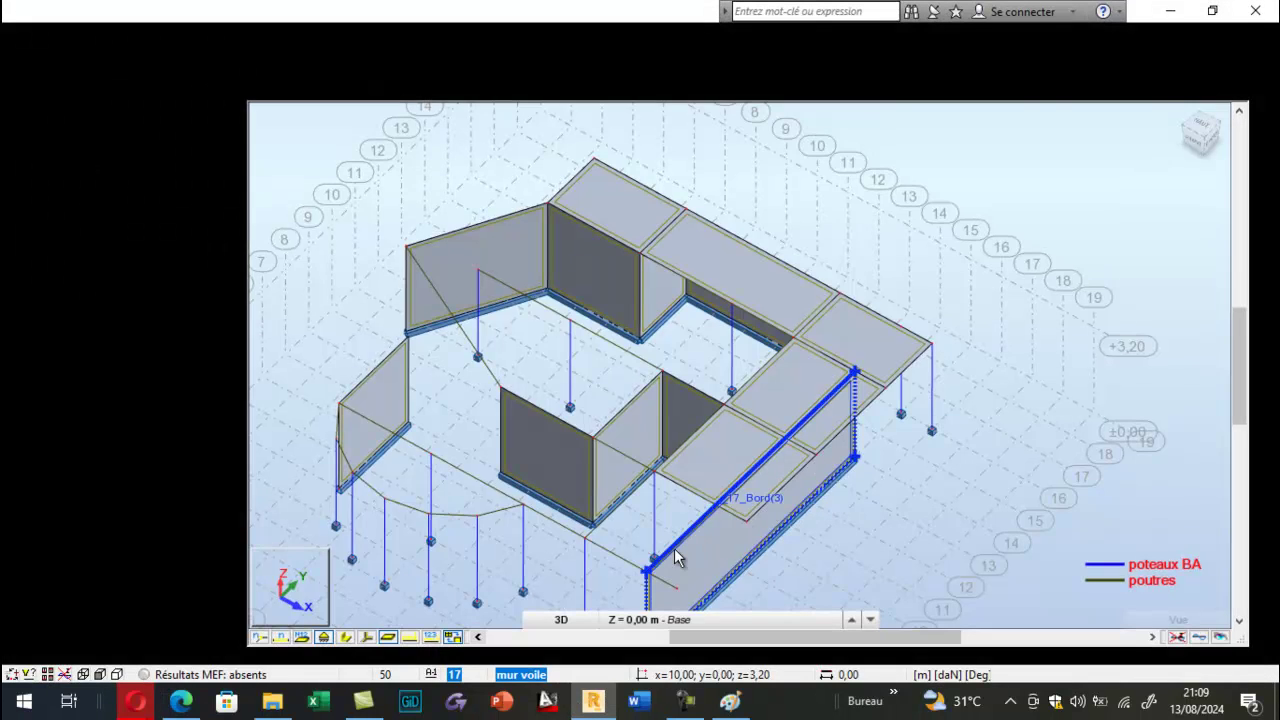
scroll(674, 548, up, 3)
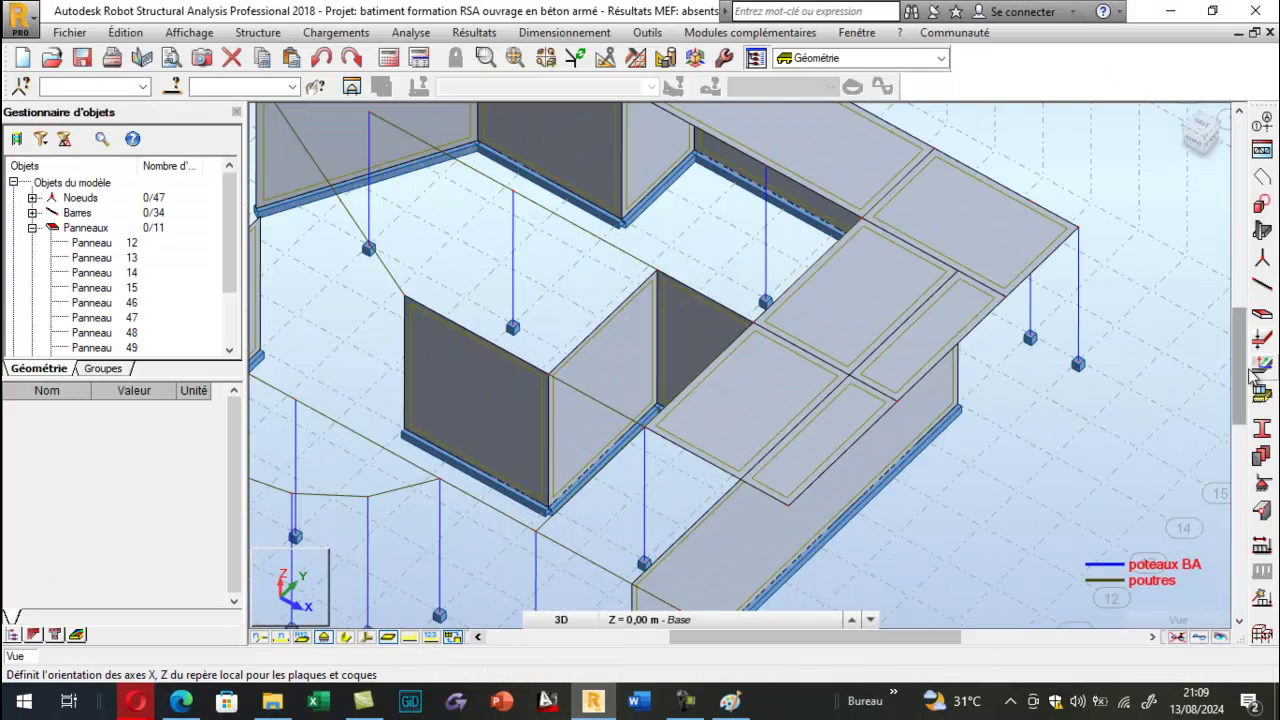
click(1261, 207)
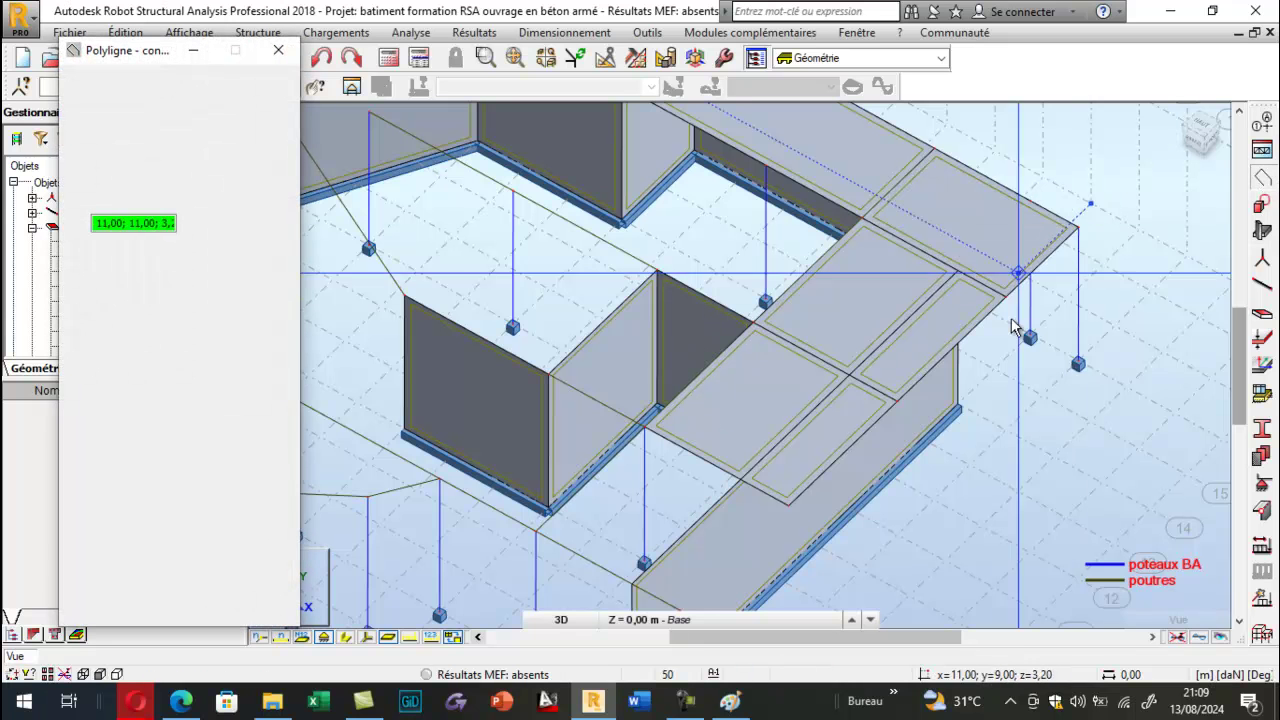
click(192, 541)
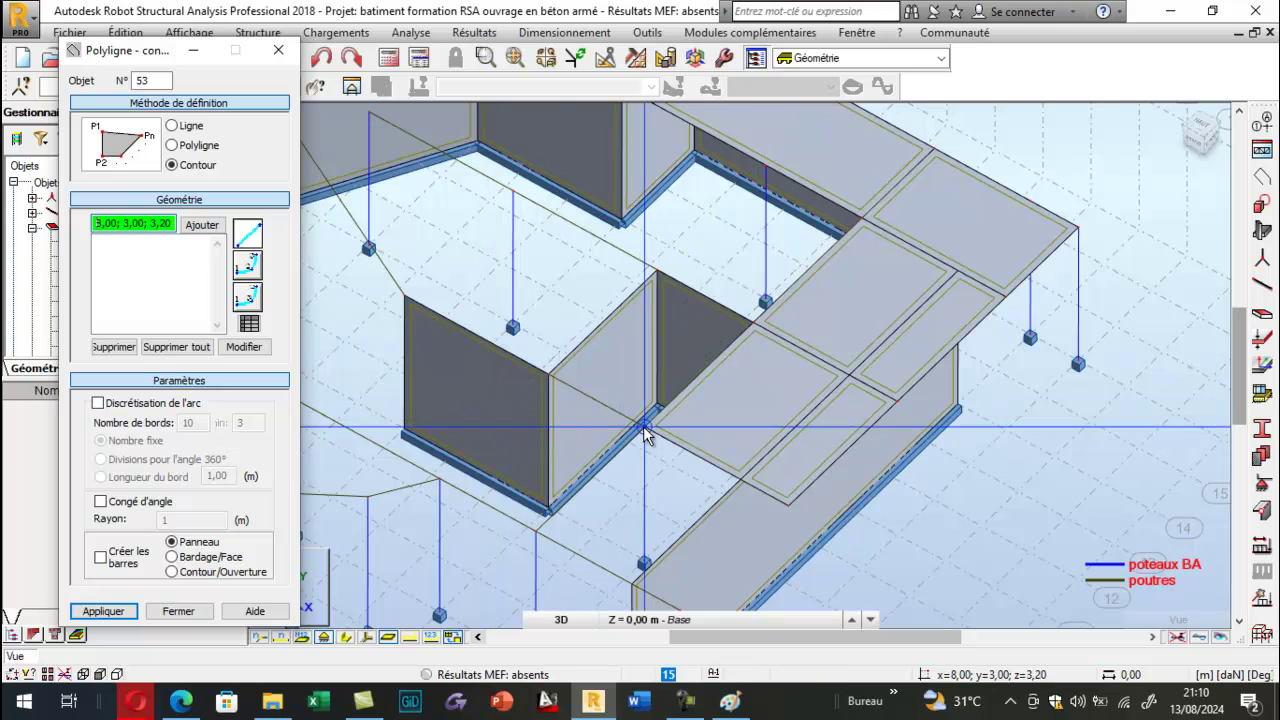
click(533, 530)
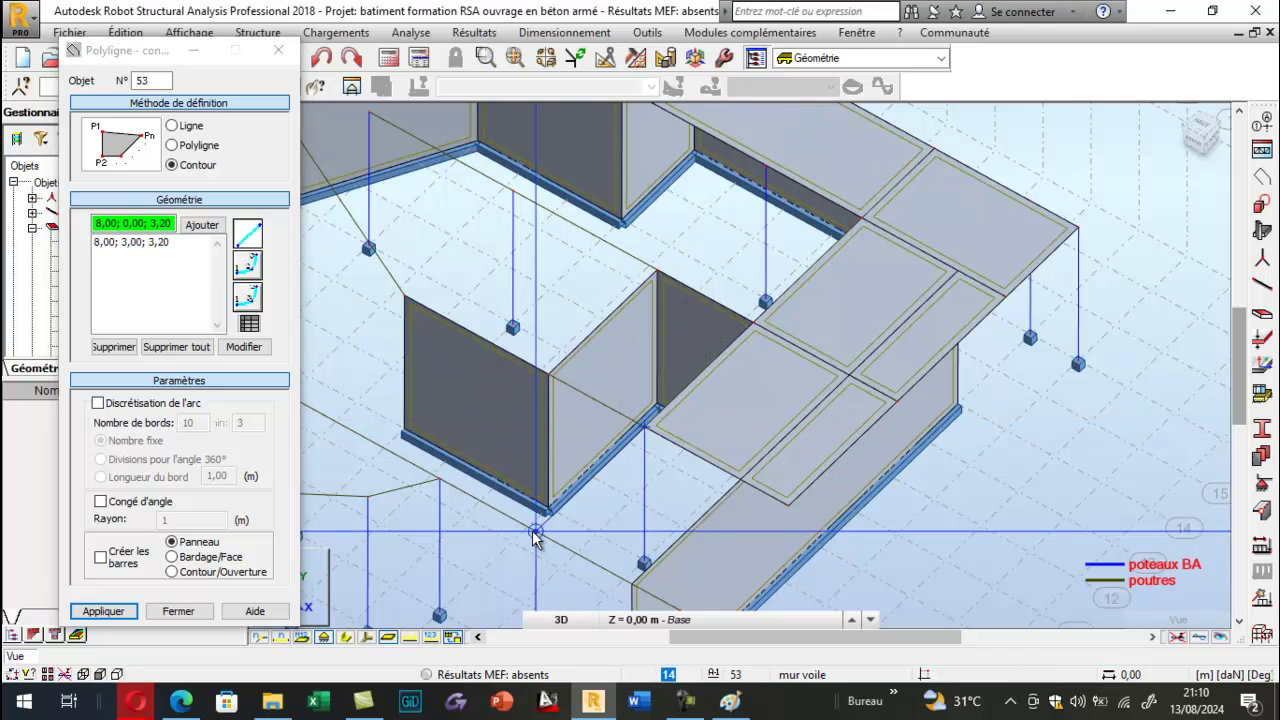
click(635, 590)
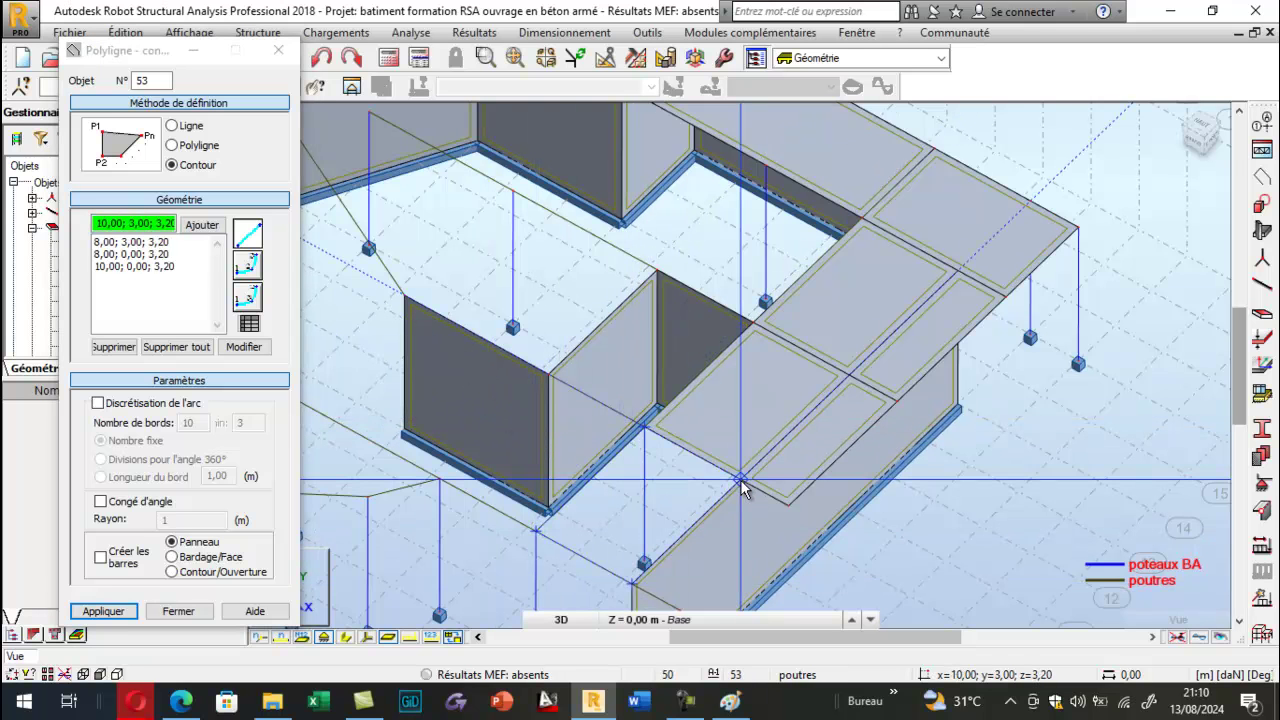
click(645, 432)
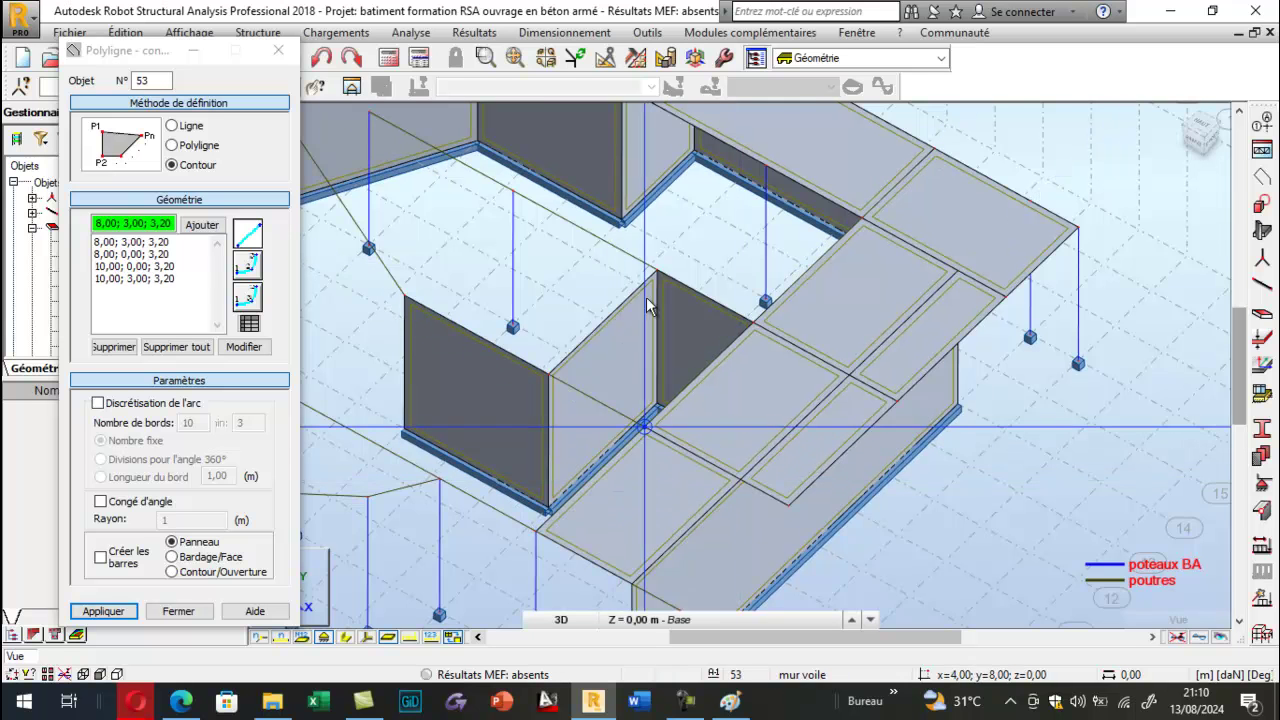
Draw the narrow edge slab panel through (11; 0; 3.20), (11; 3; 3.20), (10; 3; 3.20) and (10; 0; 3.20).
scroll(636, 444, down, 2)
scroll(714, 523, up, 1)
click(654, 565)
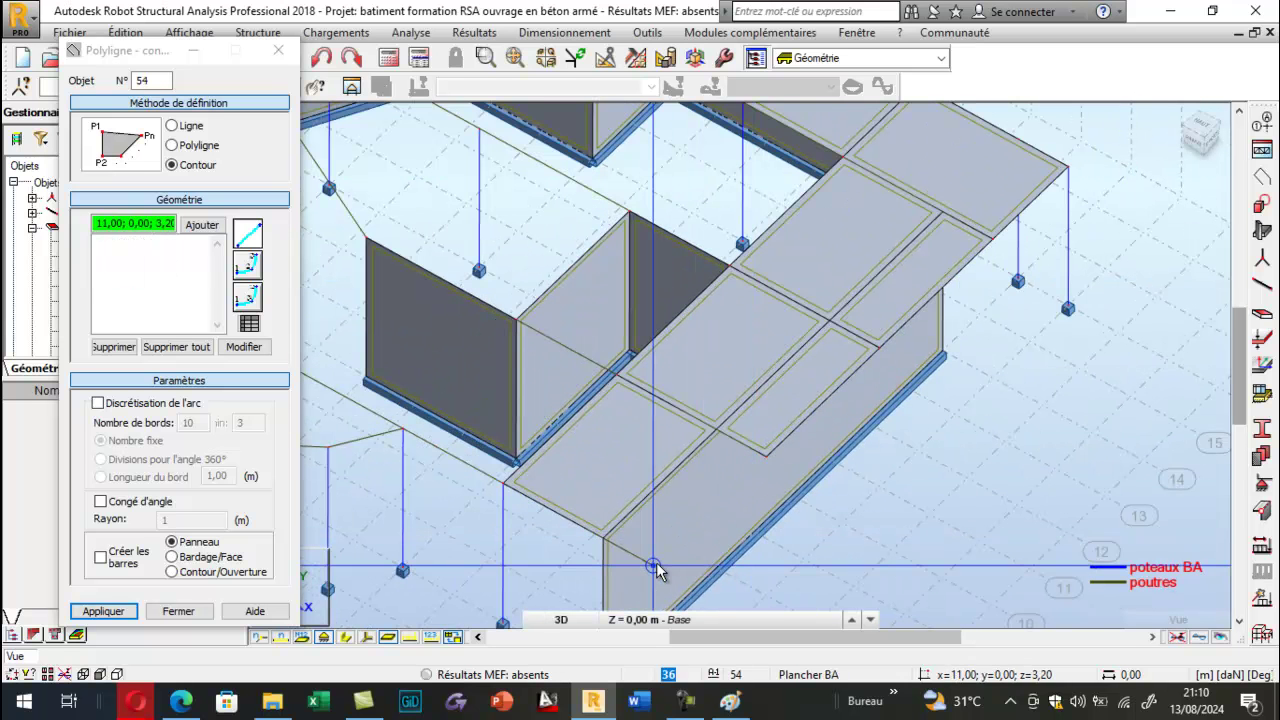
click(766, 458)
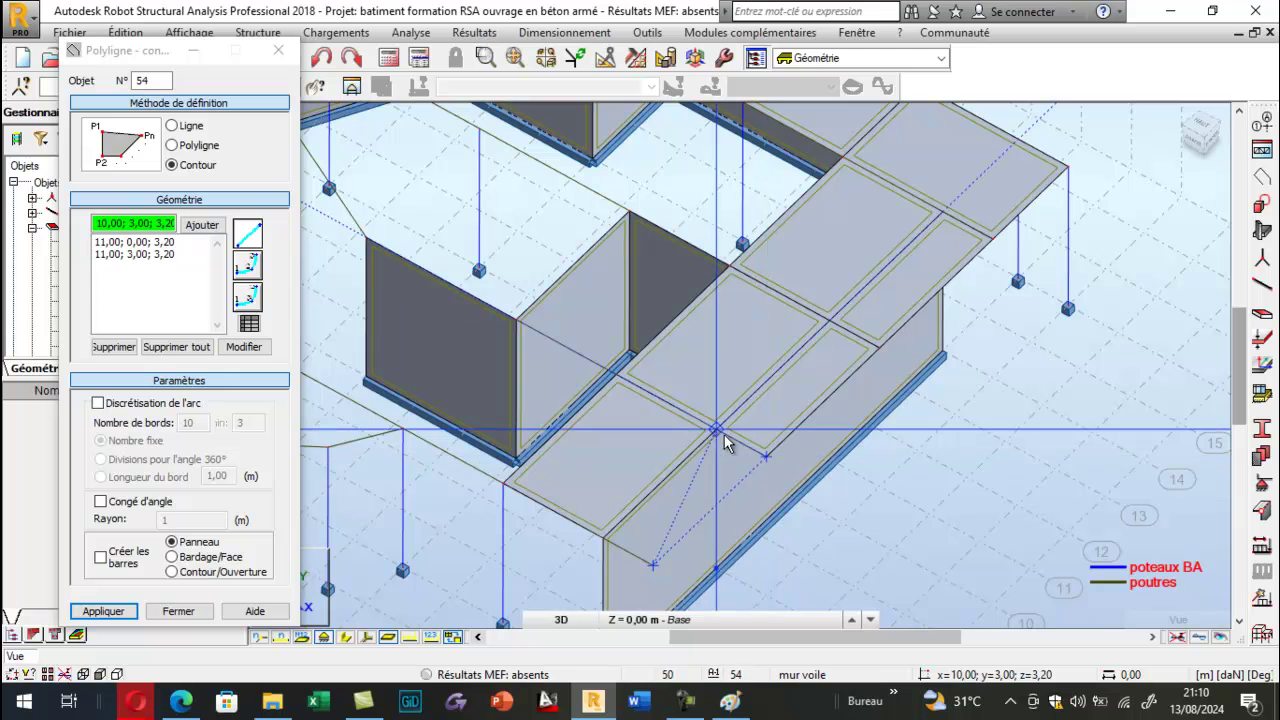
click(610, 537)
click(656, 572)
Check the PDF plan and draw the slab panel through (6; 6; 3.20), (6; 3; 3.20), (8; 3; 3.20) and (8; 6; 3.20).
scroll(946, 435, down, 2)
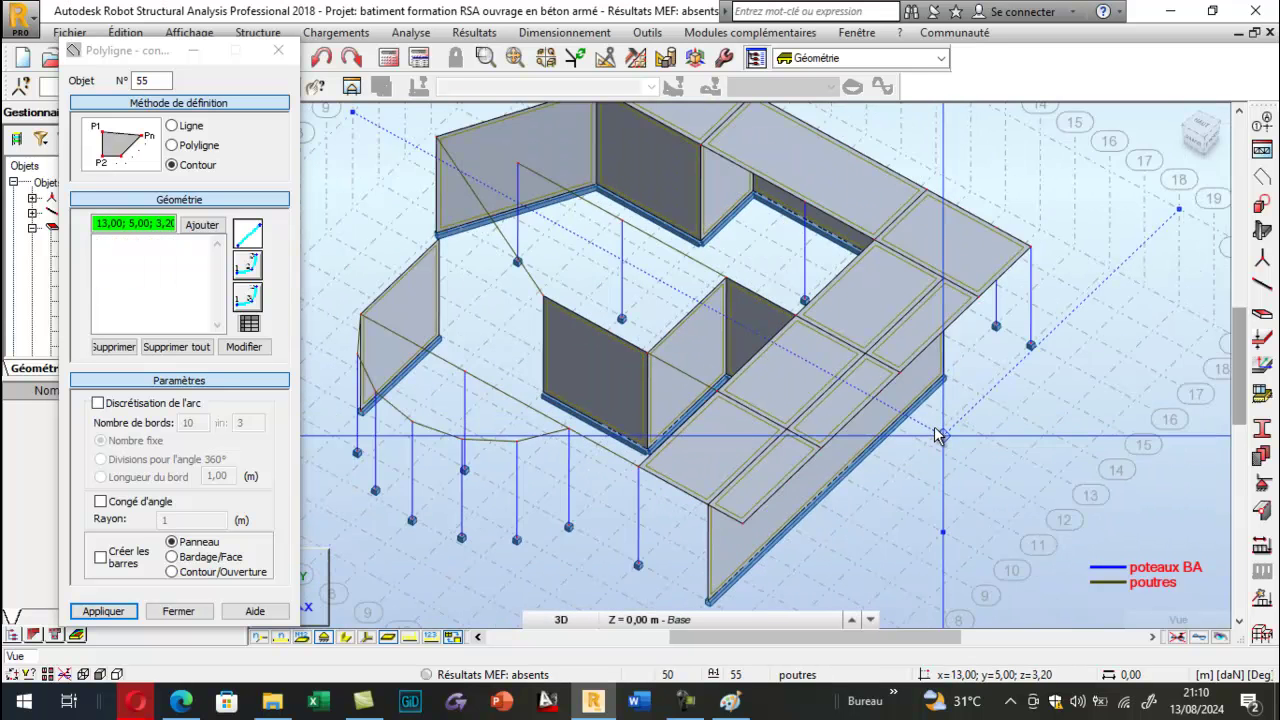
click(181, 703)
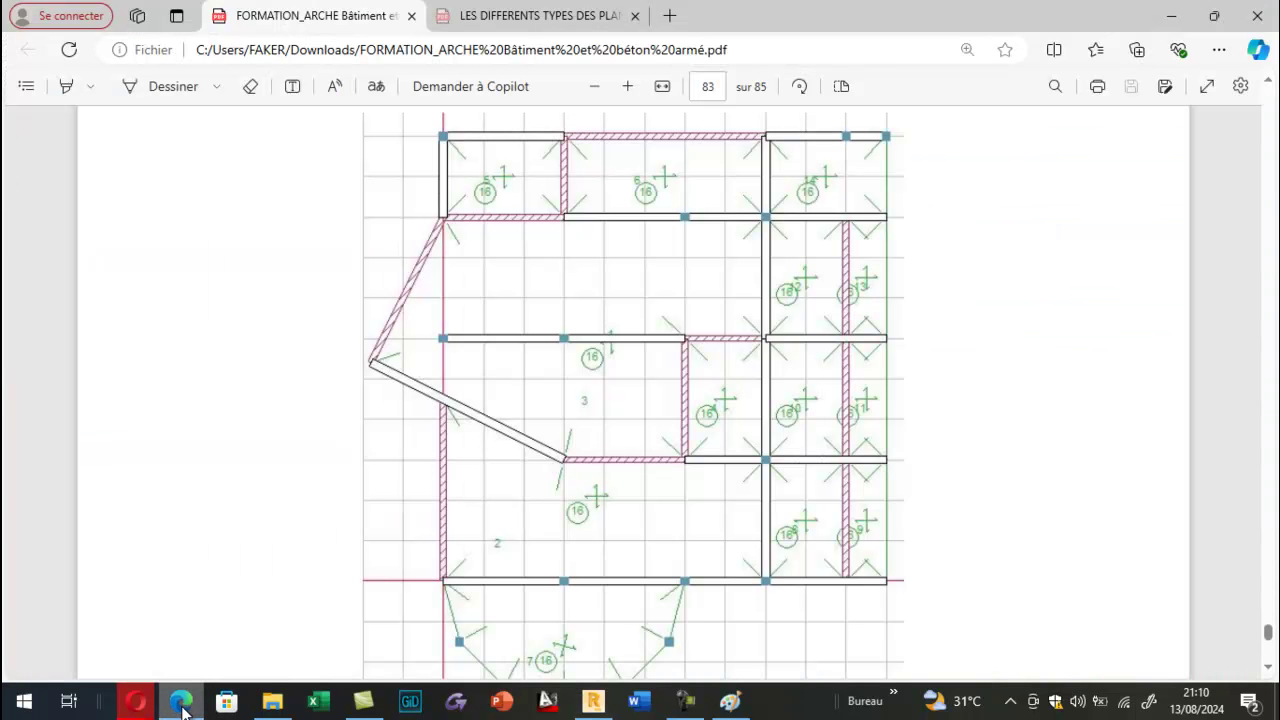
click(181, 703)
scroll(725, 285, up, 3)
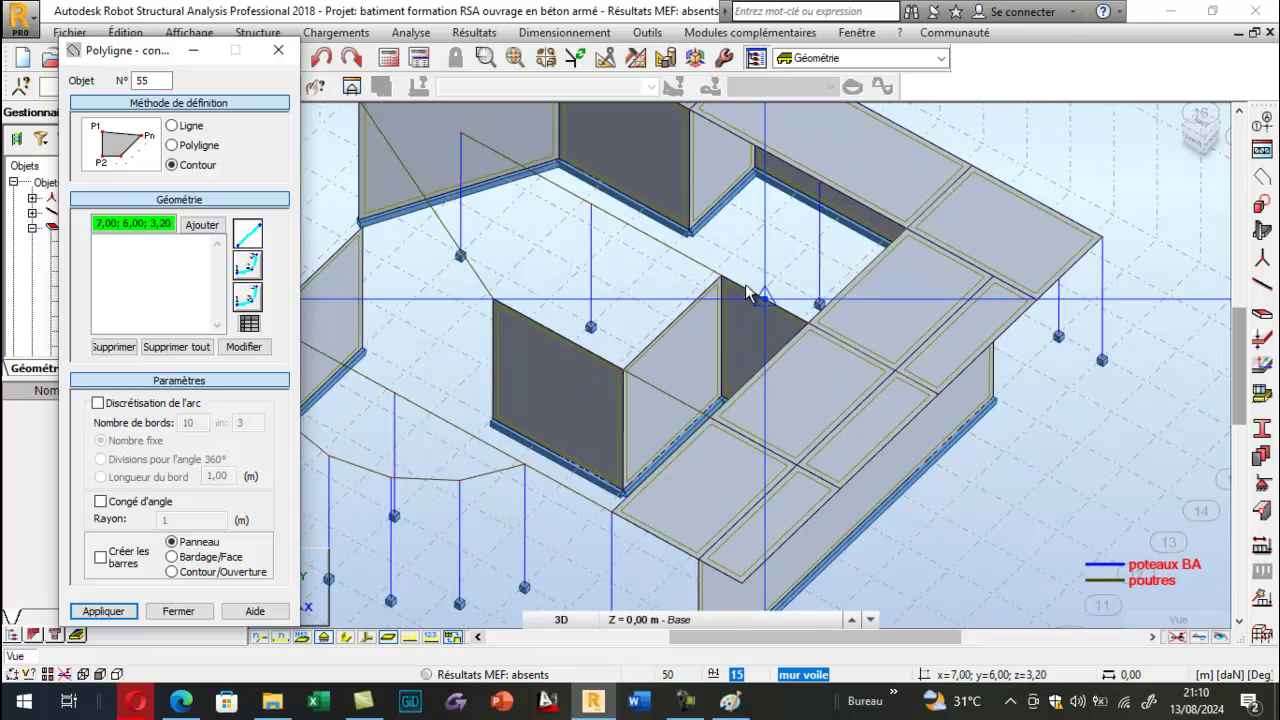
click(716, 282)
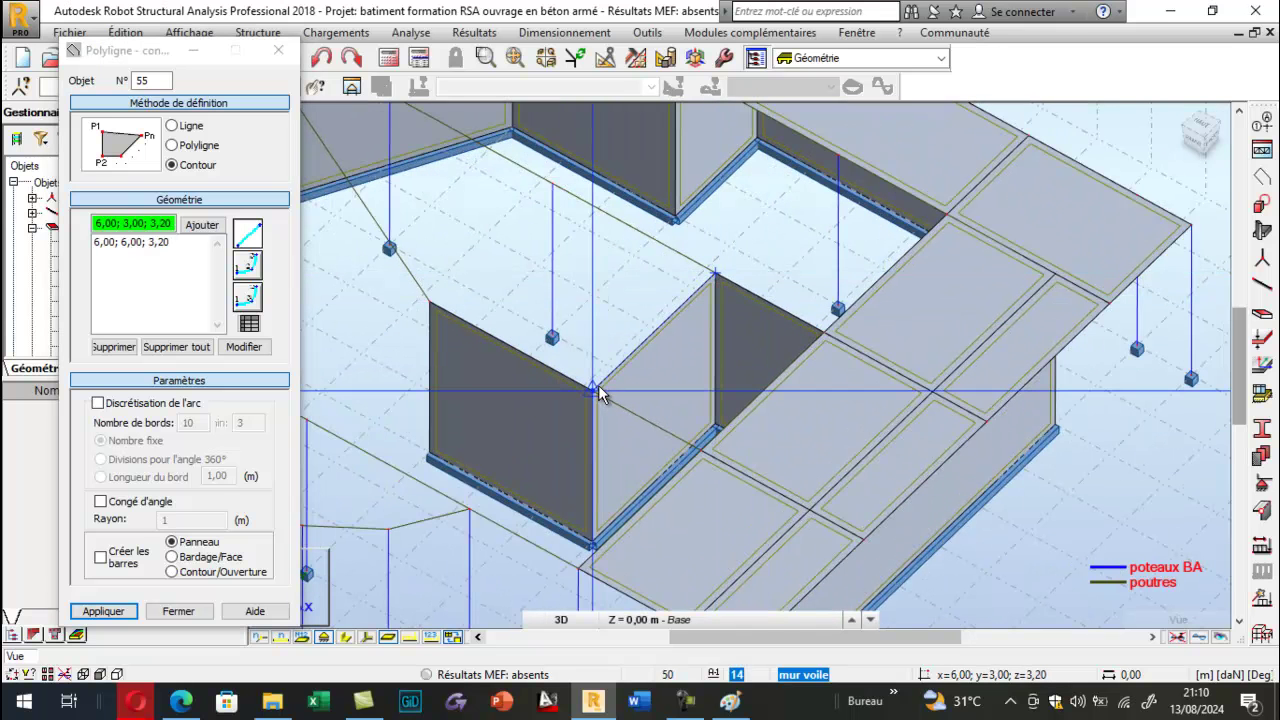
click(700, 450)
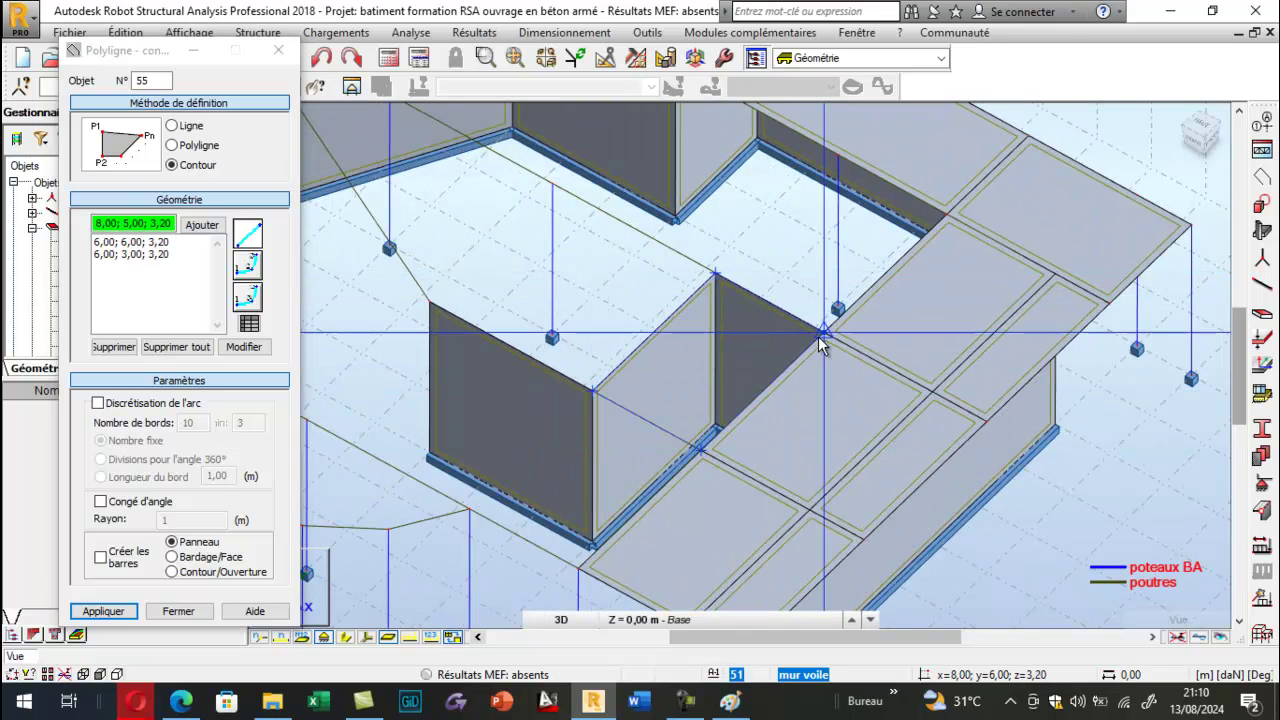
click(820, 340)
click(820, 340)
click(714, 277)
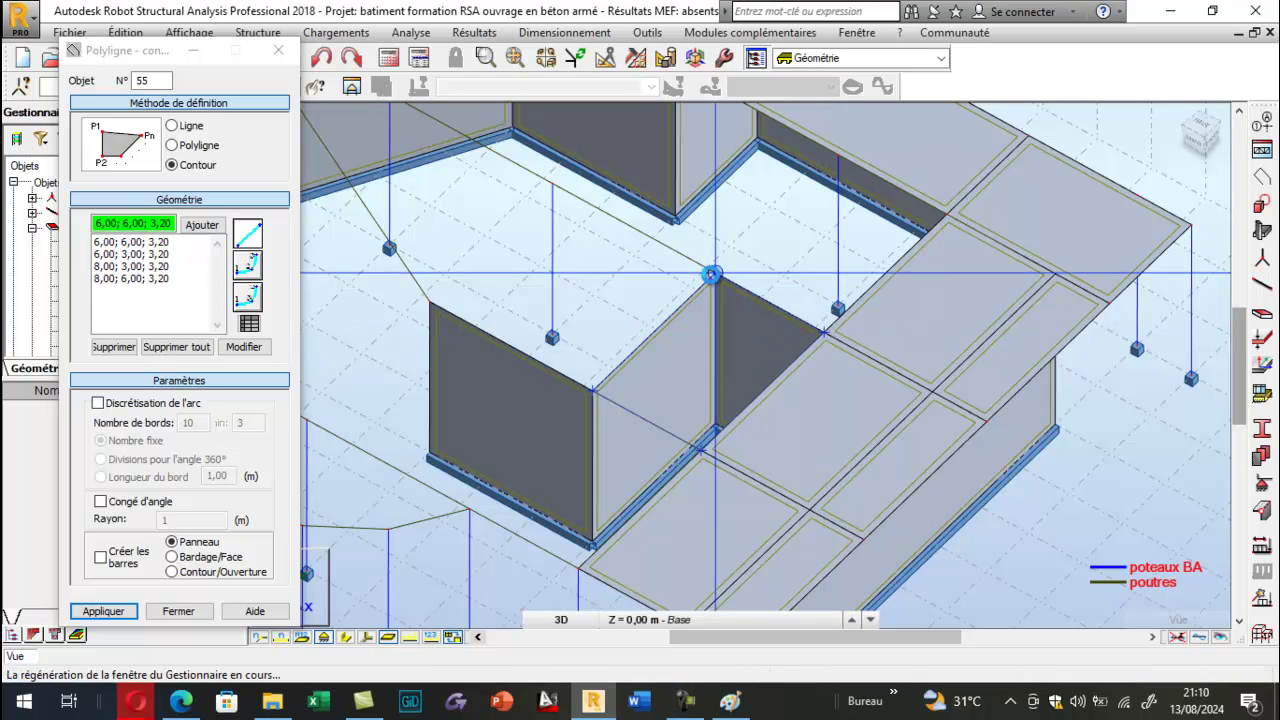
Consult the PDF plan and draw the level-3.20 slab panel through (6; 6), (8; 6), (8; 9), (0; 9), (-2; 5.54), (3; 3) and (6; 3).
scroll(765, 320, down, 5)
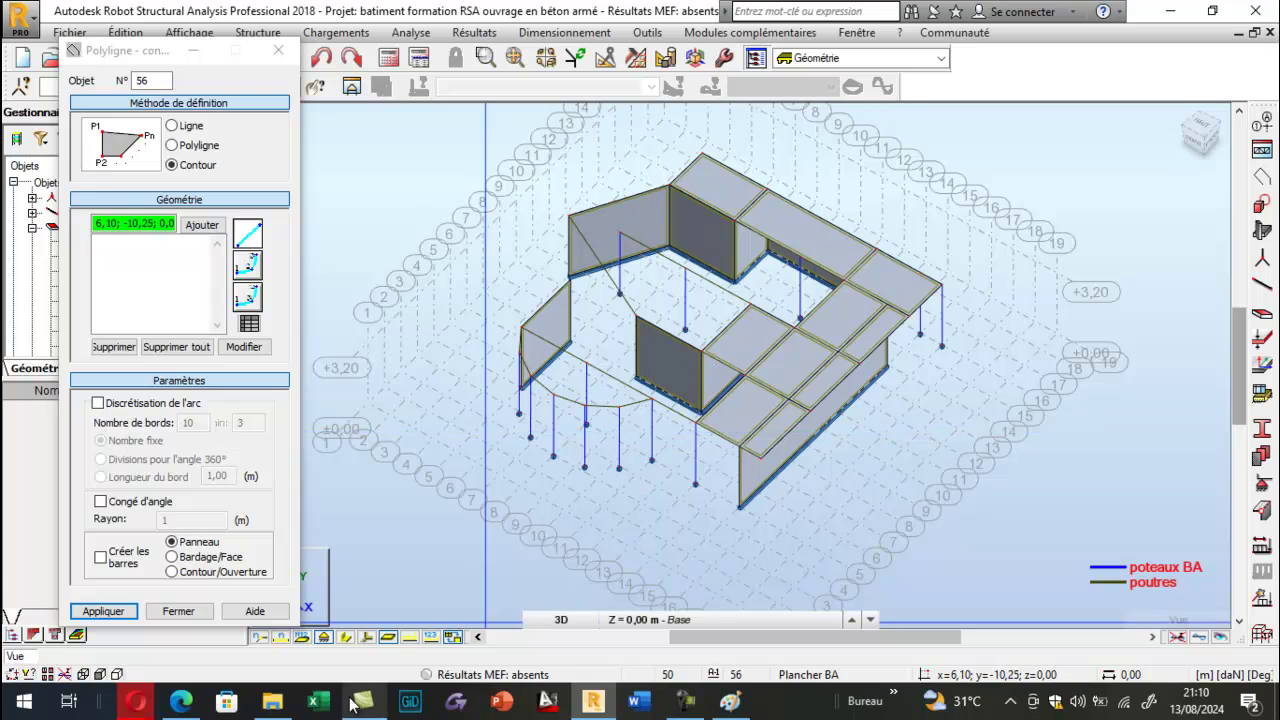
click(182, 703)
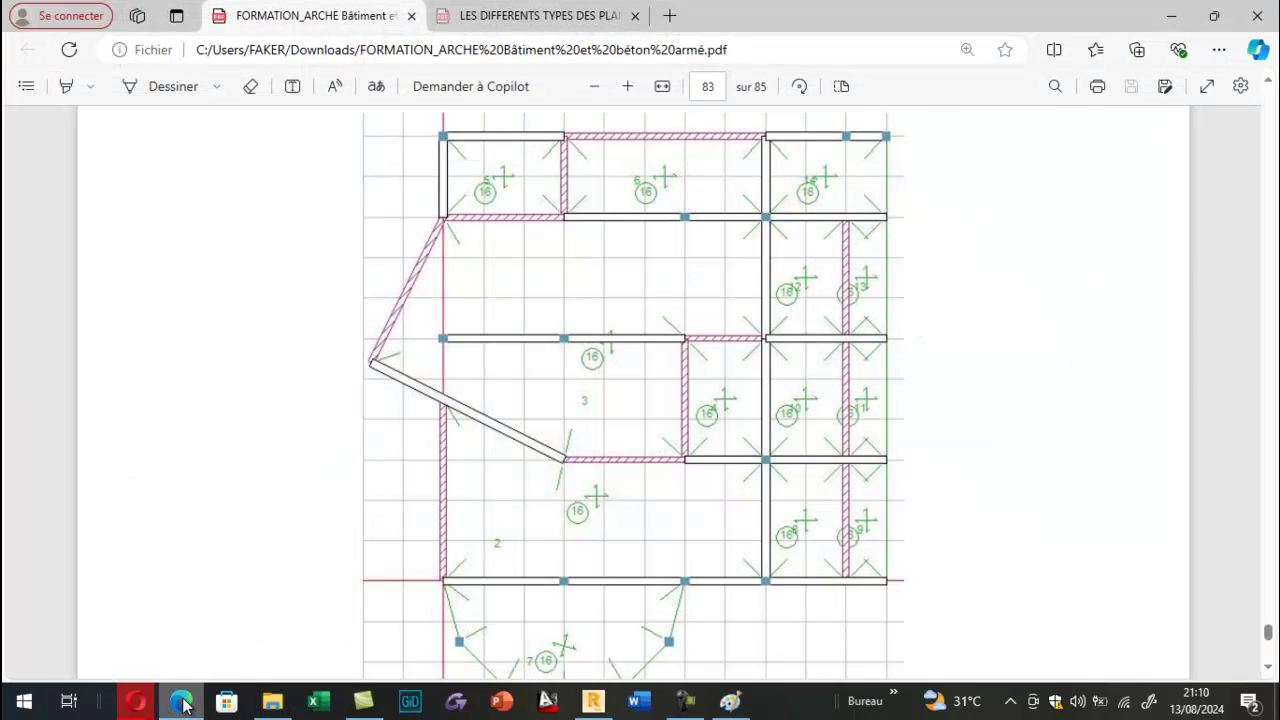
click(182, 704)
scroll(690, 303, up, 2)
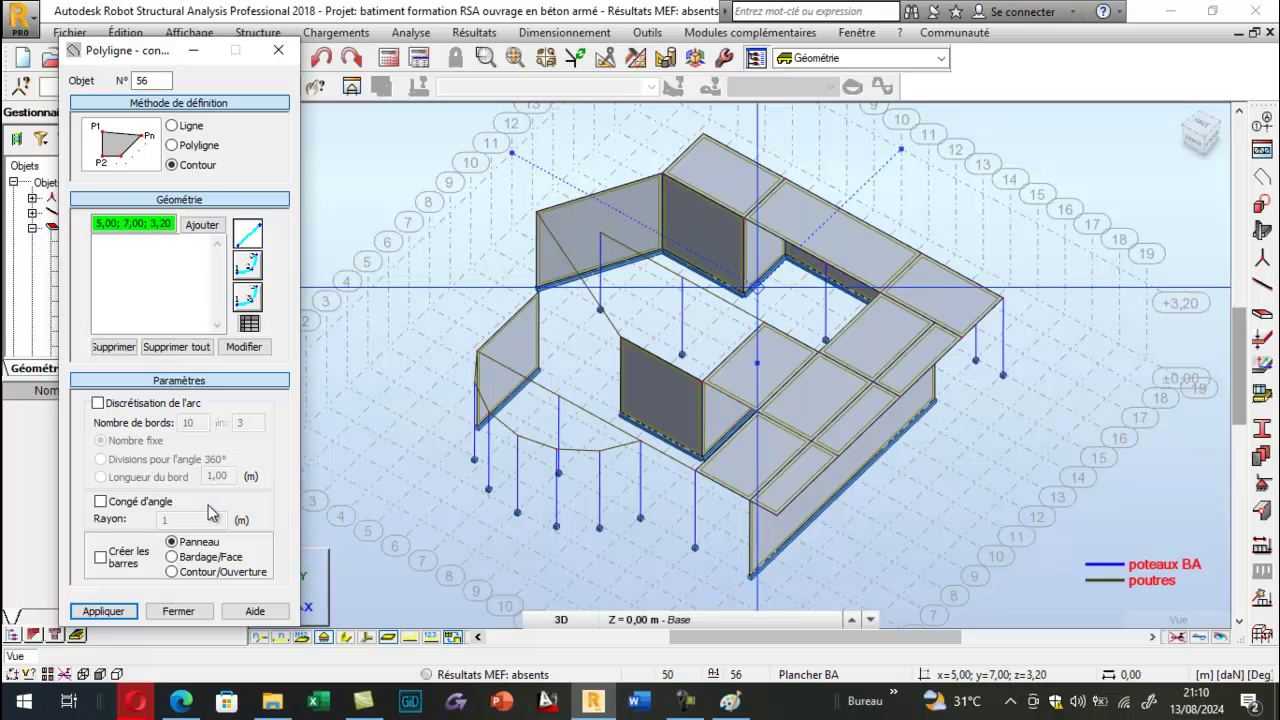
scroll(805, 378, up, 2)
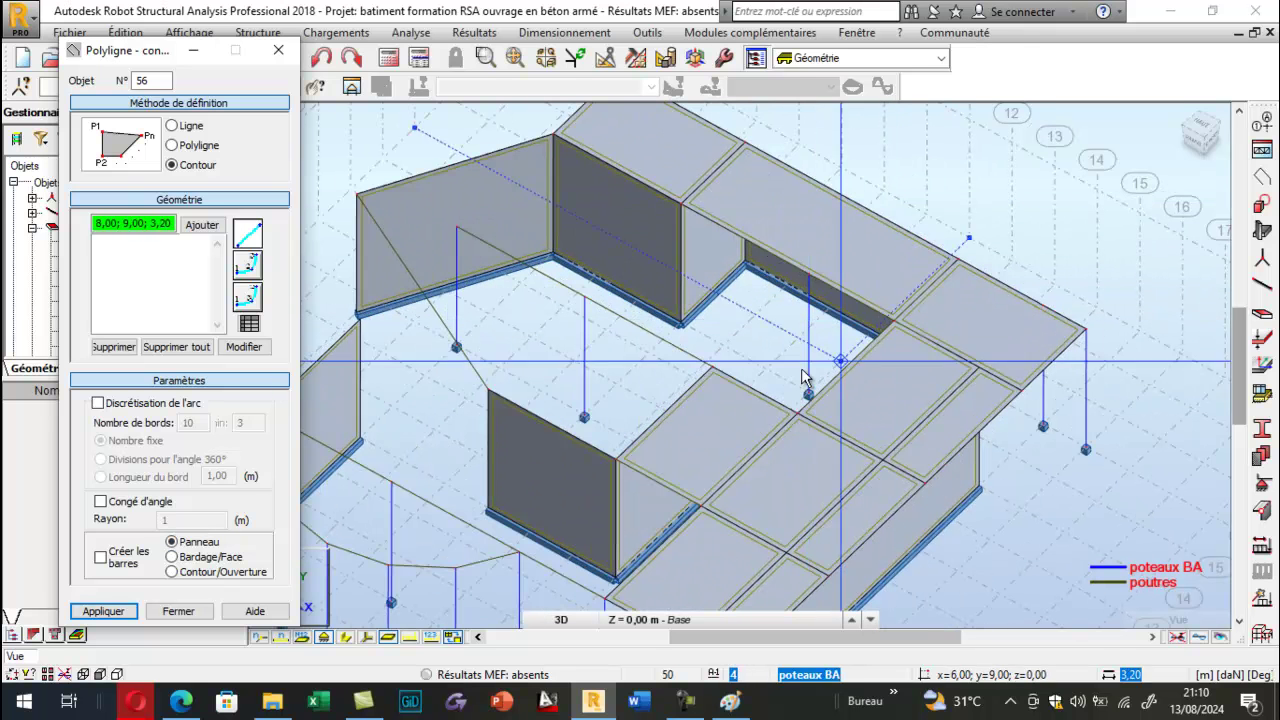
click(713, 366)
click(796, 414)
click(716, 246)
click(430, 174)
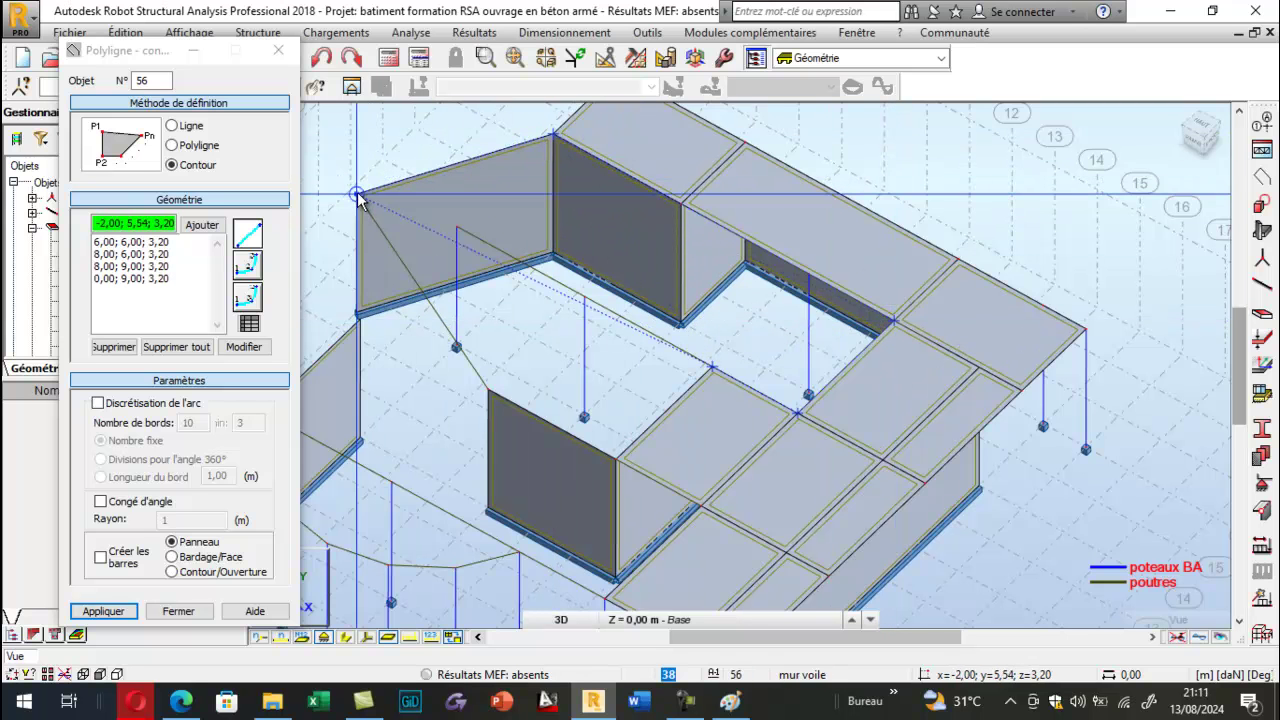
click(412, 302)
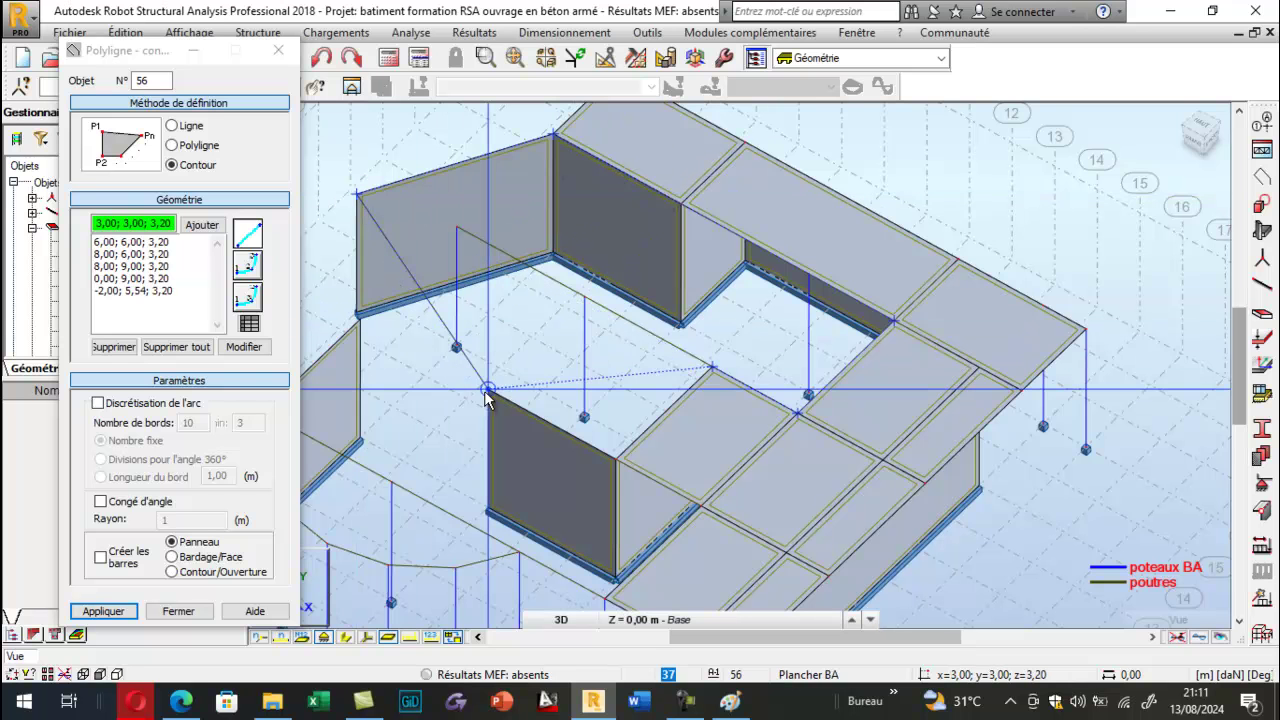
click(615, 460)
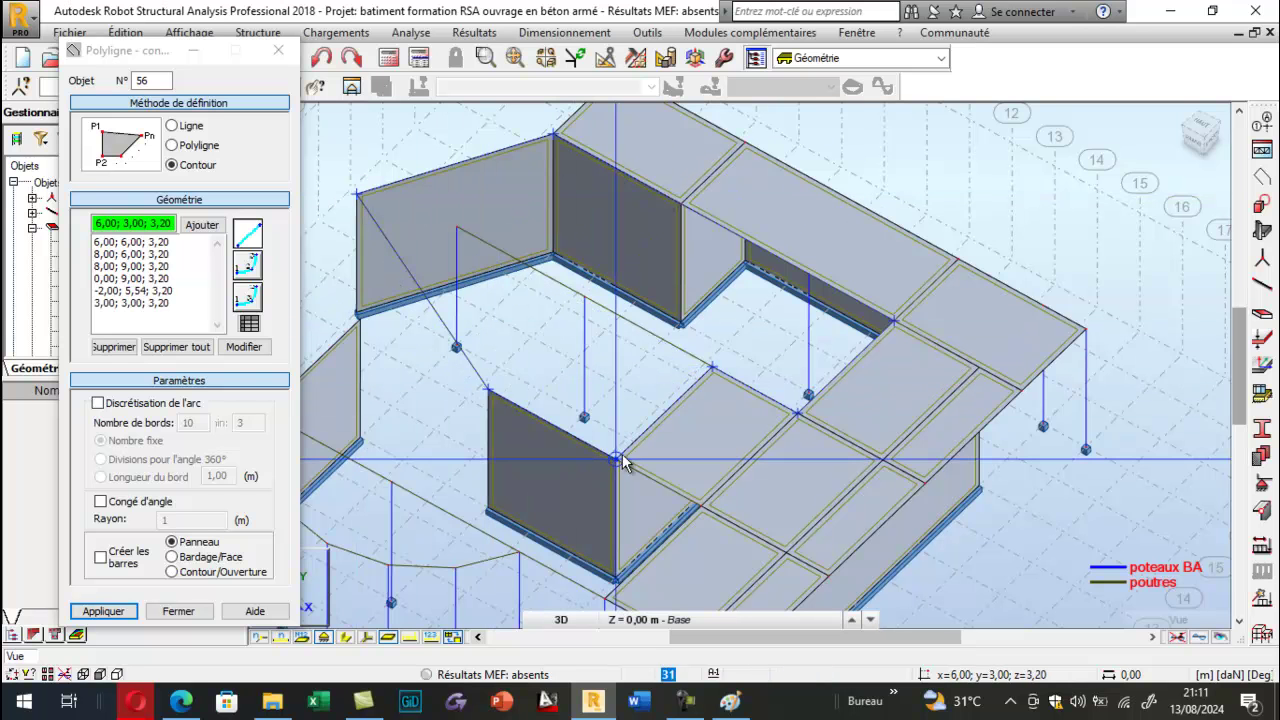
click(712, 368)
click(712, 368)
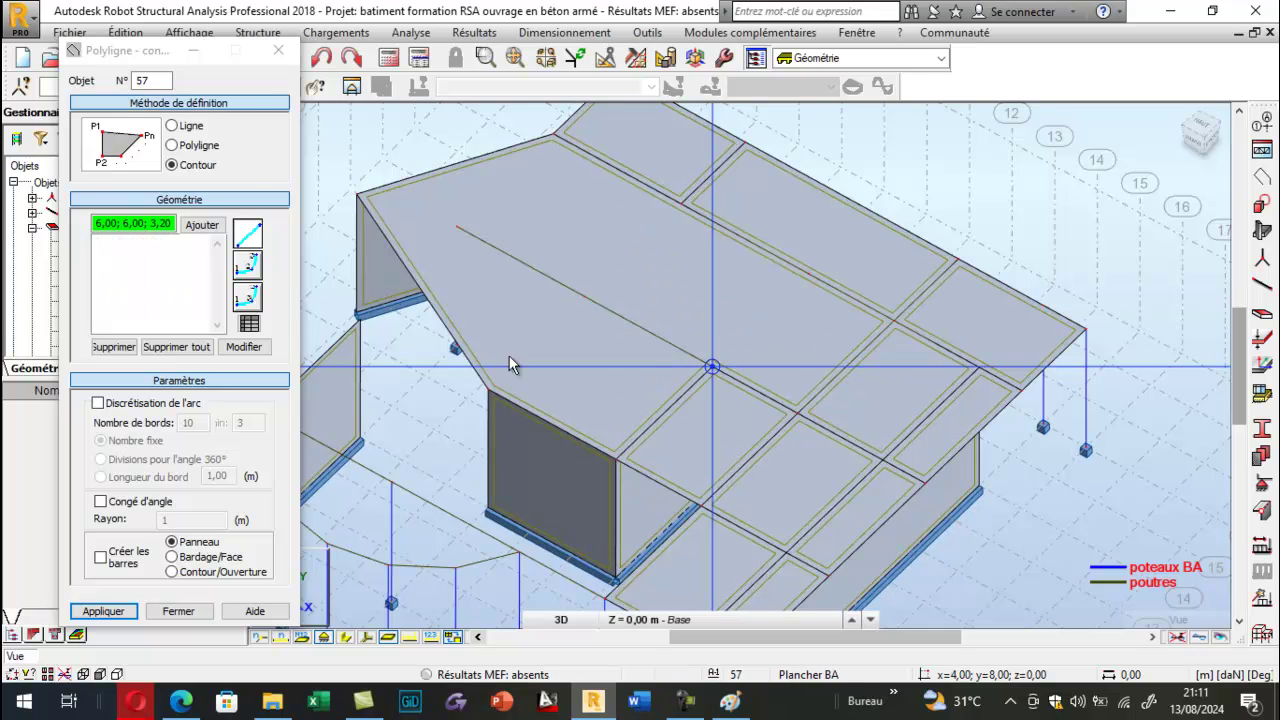
key(Escape)
scroll(472, 366, down, 2)
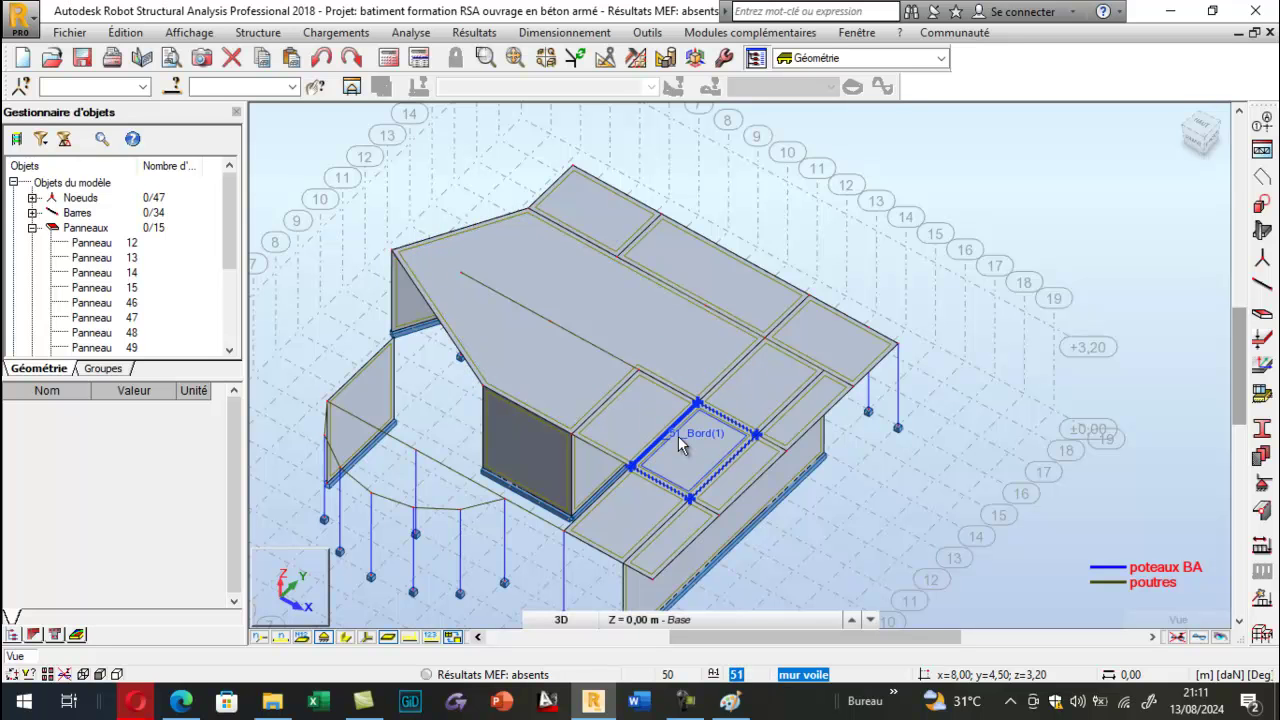
Define a new uniform panel thickness named "dalle pleine bat" of 16 cm in BETON25.
click(1262, 340)
click(705, 137)
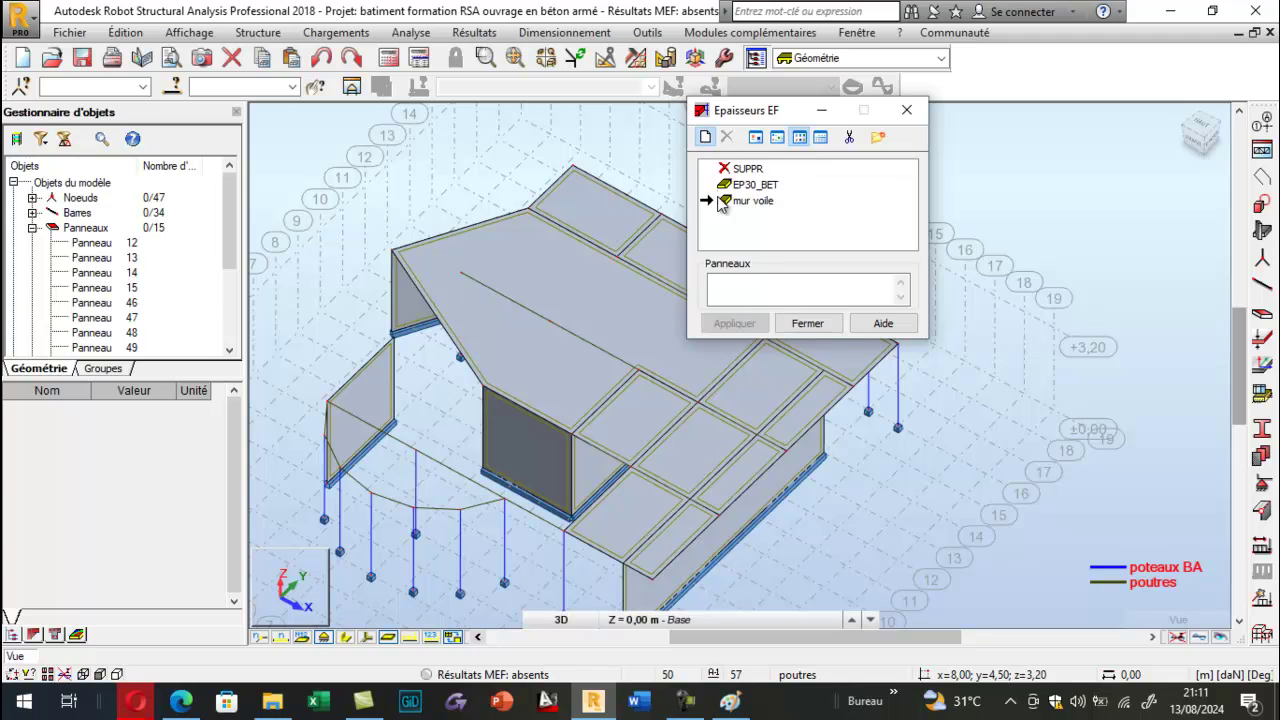
double_click(1012, 368)
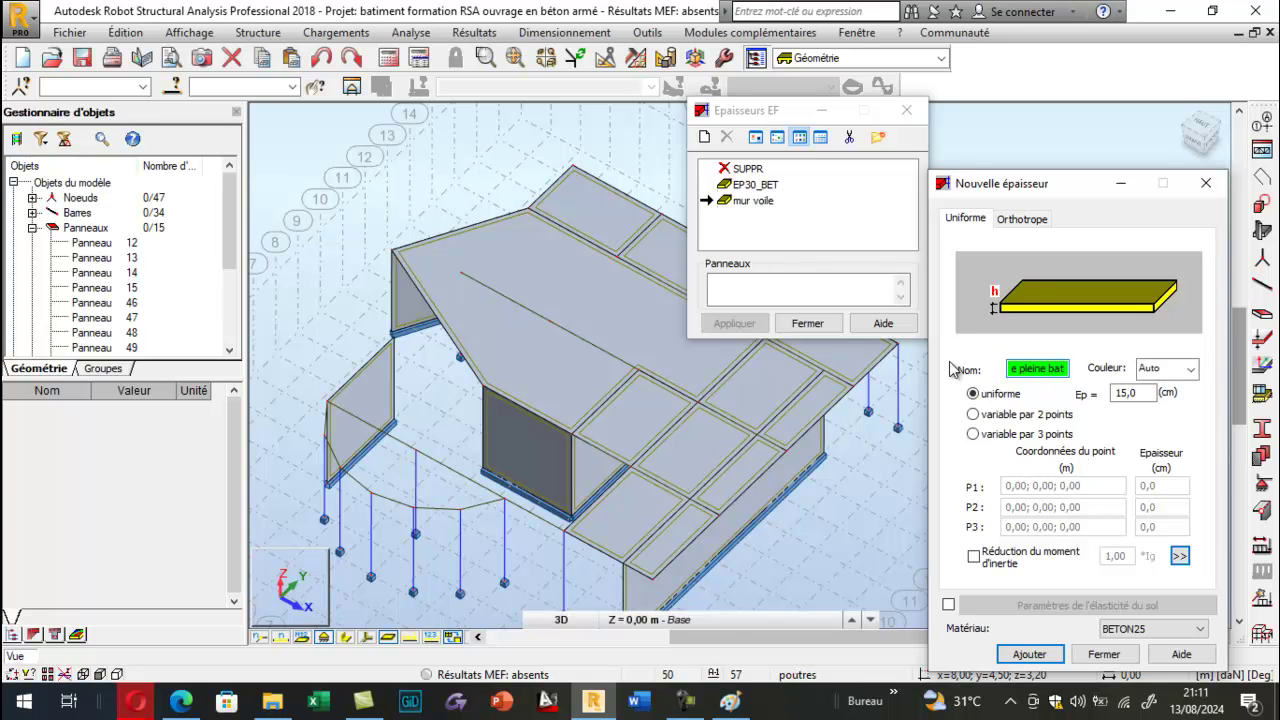
double_click(1152, 393)
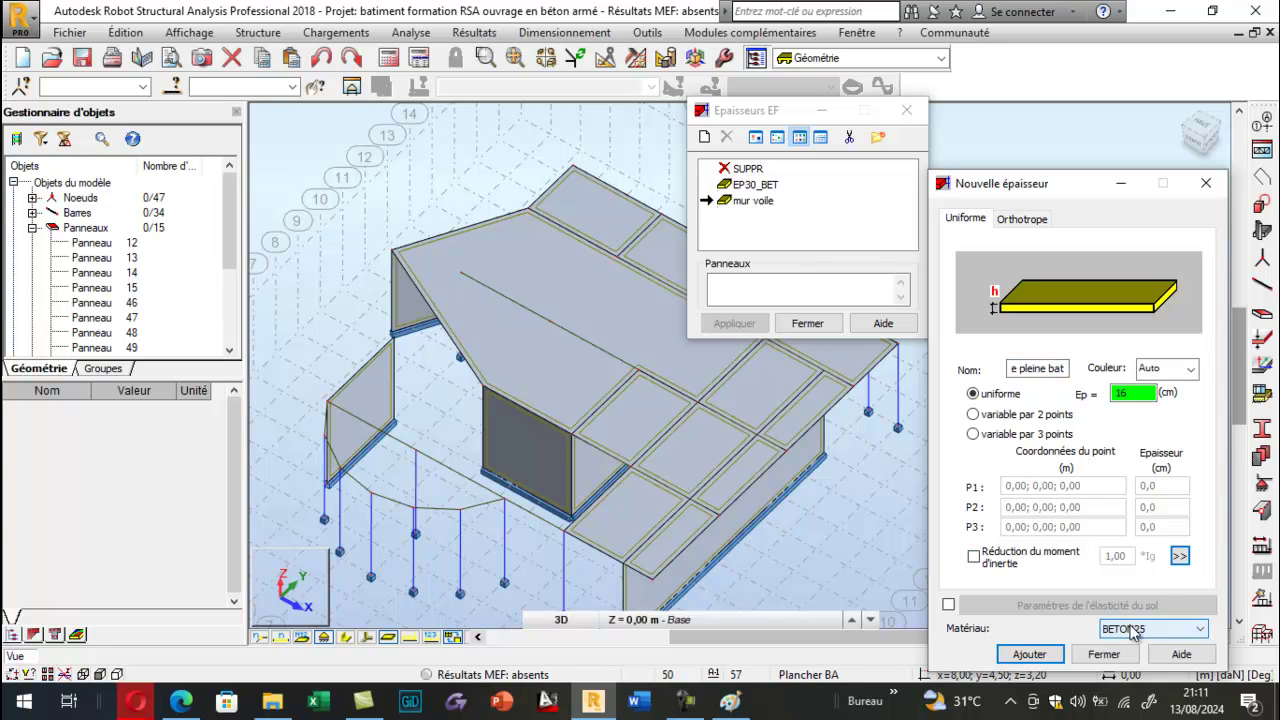
click(1029, 654)
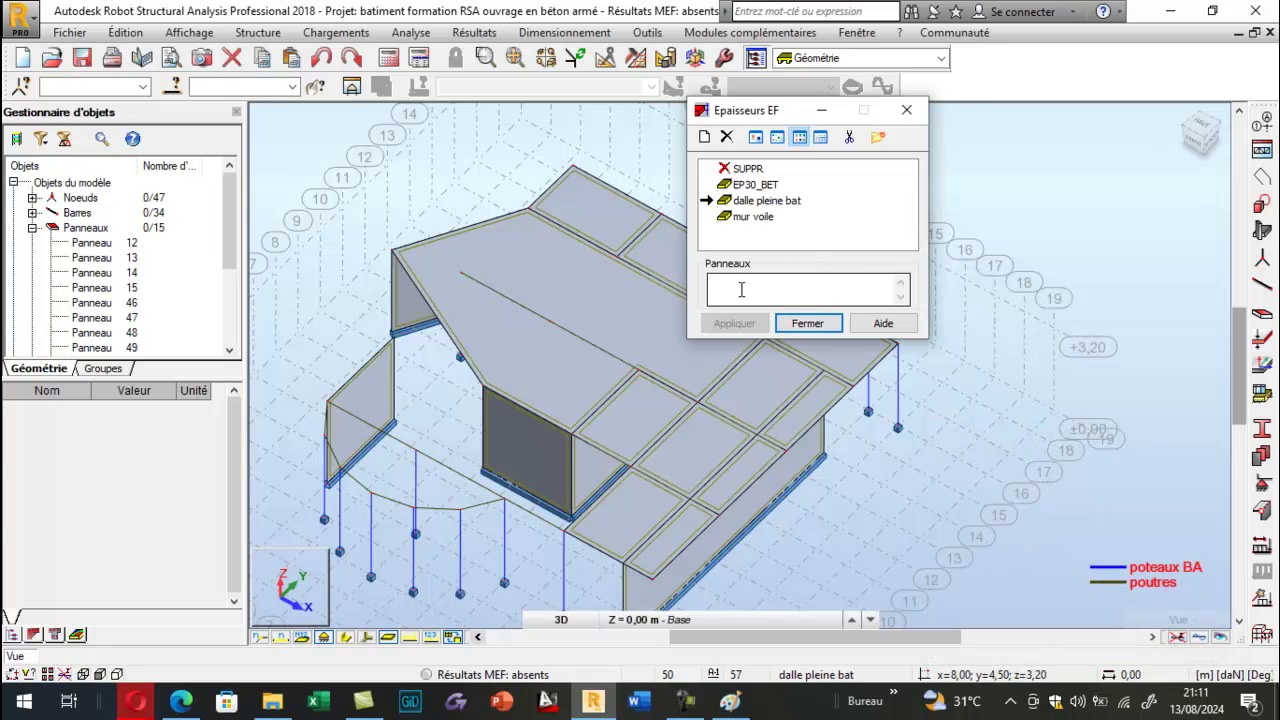
Assign the "dalle pleine bat" thickness to all the slab panels at level 3.20.
scroll(370, 340, down, 2)
scroll(370, 340, down, 2)
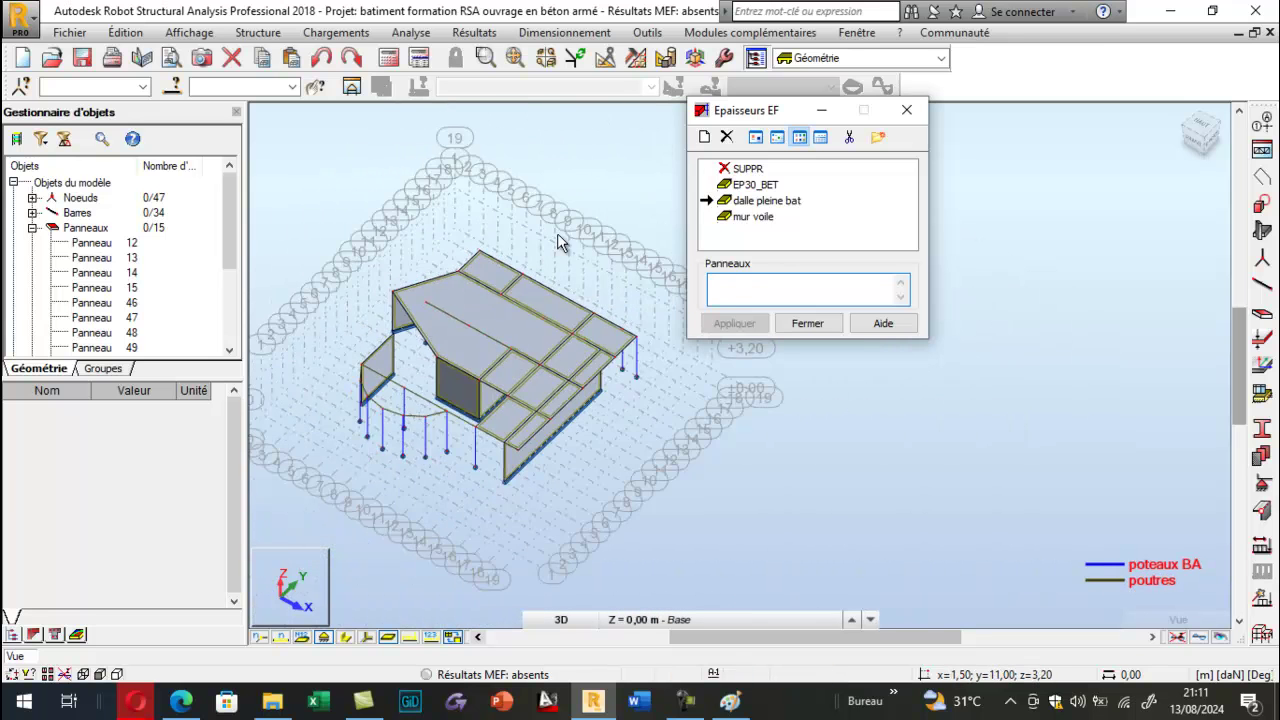
scroll(436, 327, up, 4)
click(436, 330)
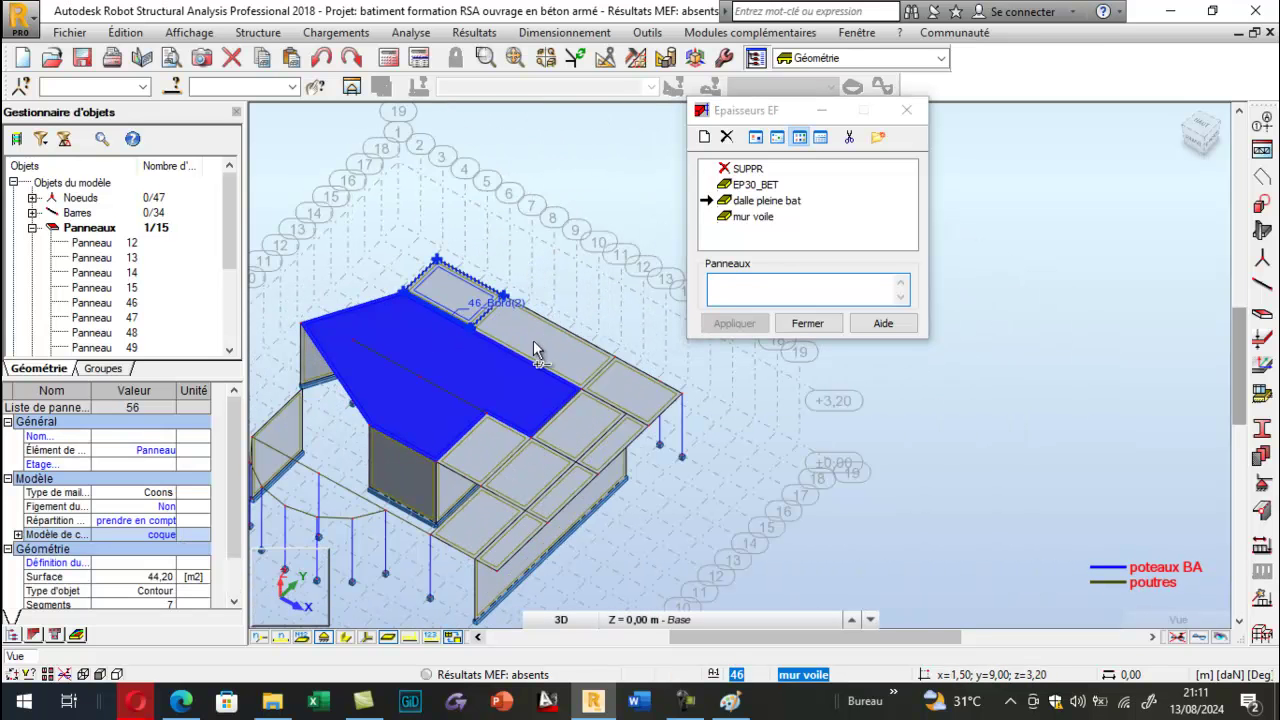
ctrl+click(458, 300)
ctrl+click(534, 344)
ctrl+click(619, 400)
ctrl+click(620, 440)
ctrl+click(585, 430)
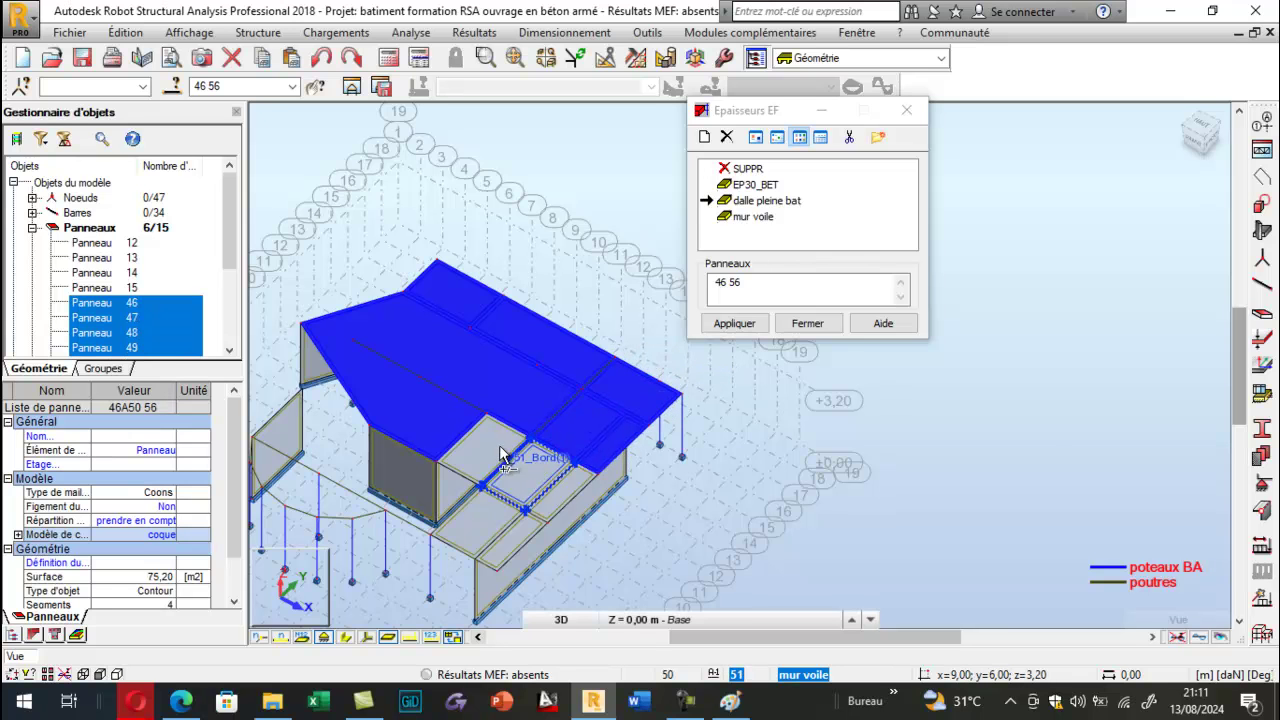
ctrl+click(502, 458)
ctrl+click(486, 472)
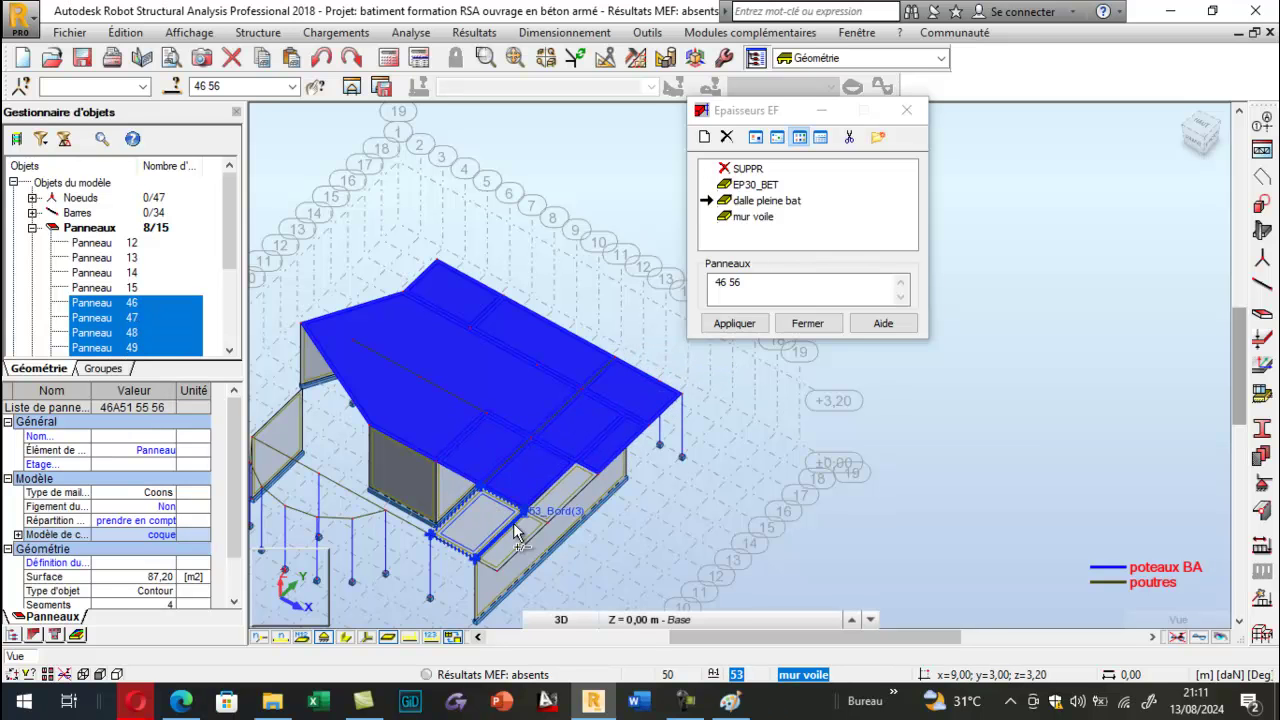
ctrl+click(514, 531)
ctrl+click(520, 545)
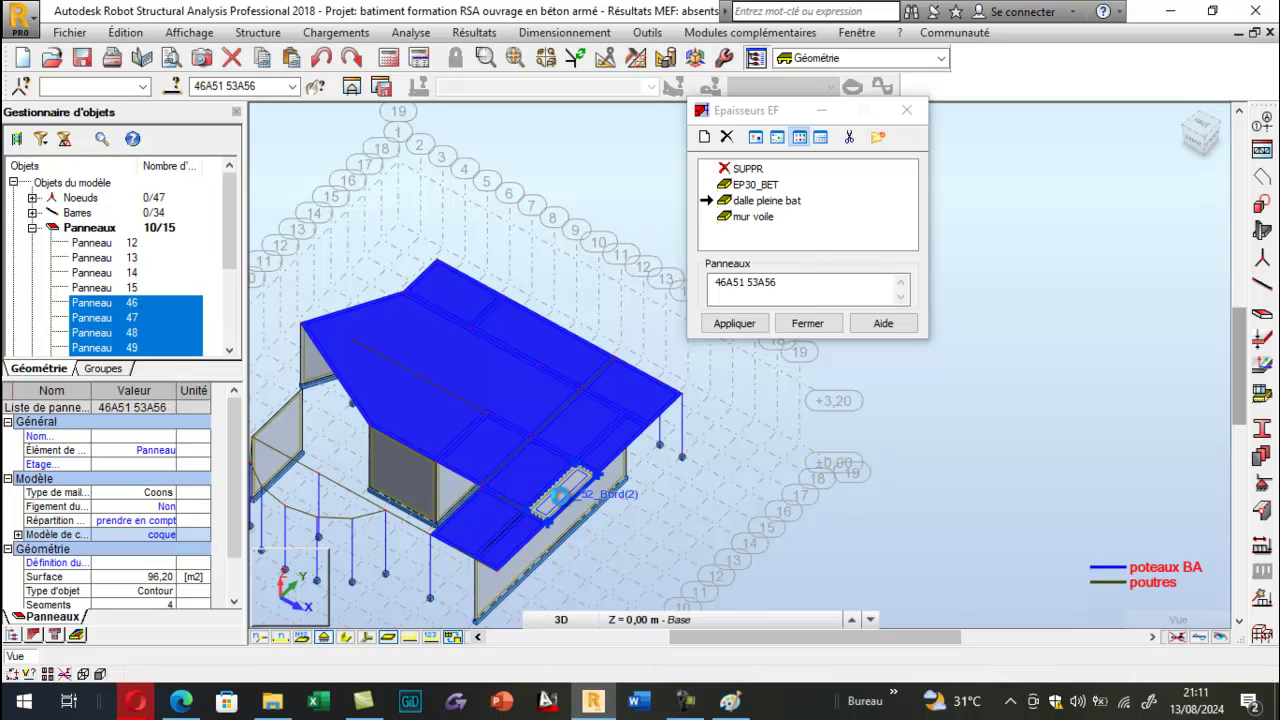
click(735, 323)
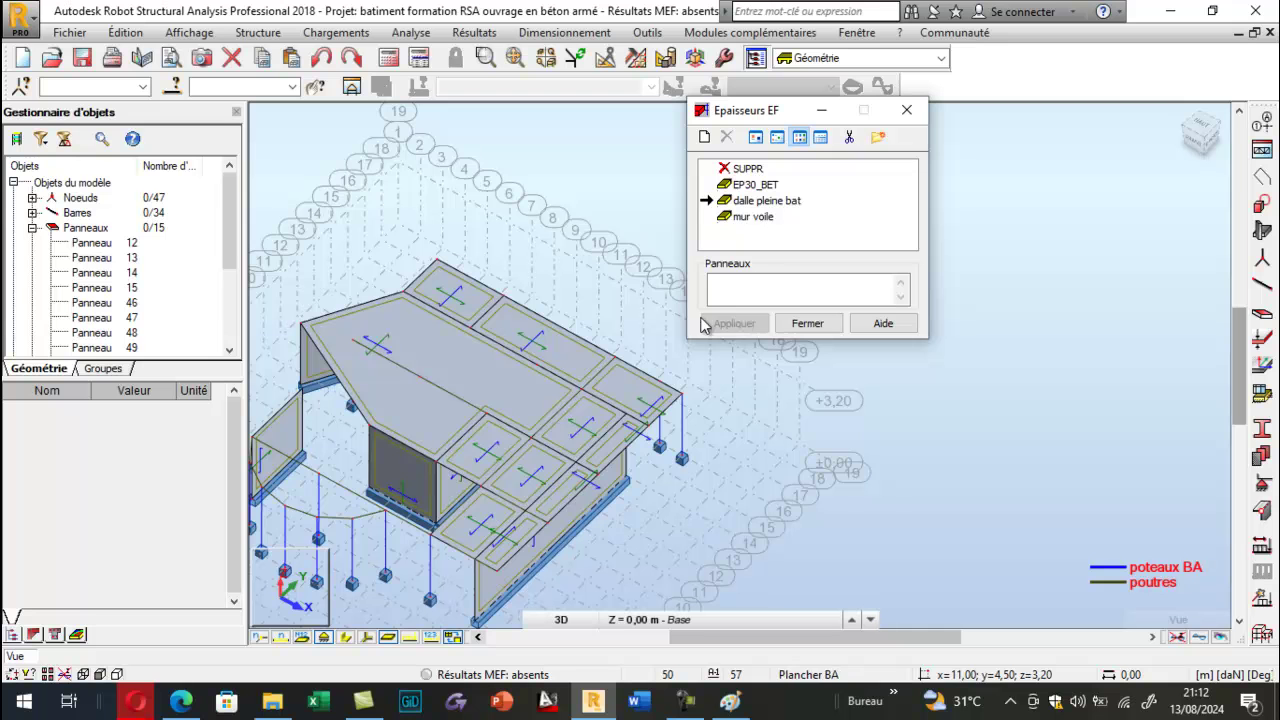
Compare the slab panels and their load directions with the plan on page 83 of the PDF, and close the thickness dialog.
click(181, 703)
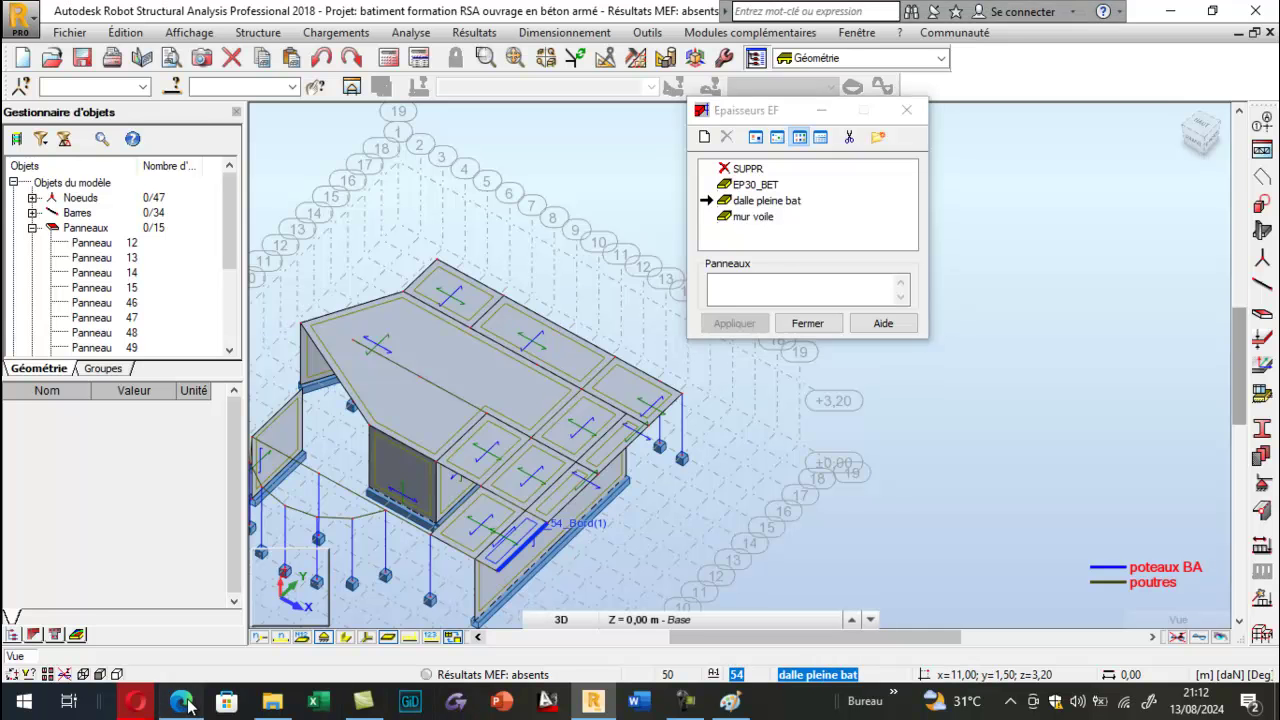
click(186, 702)
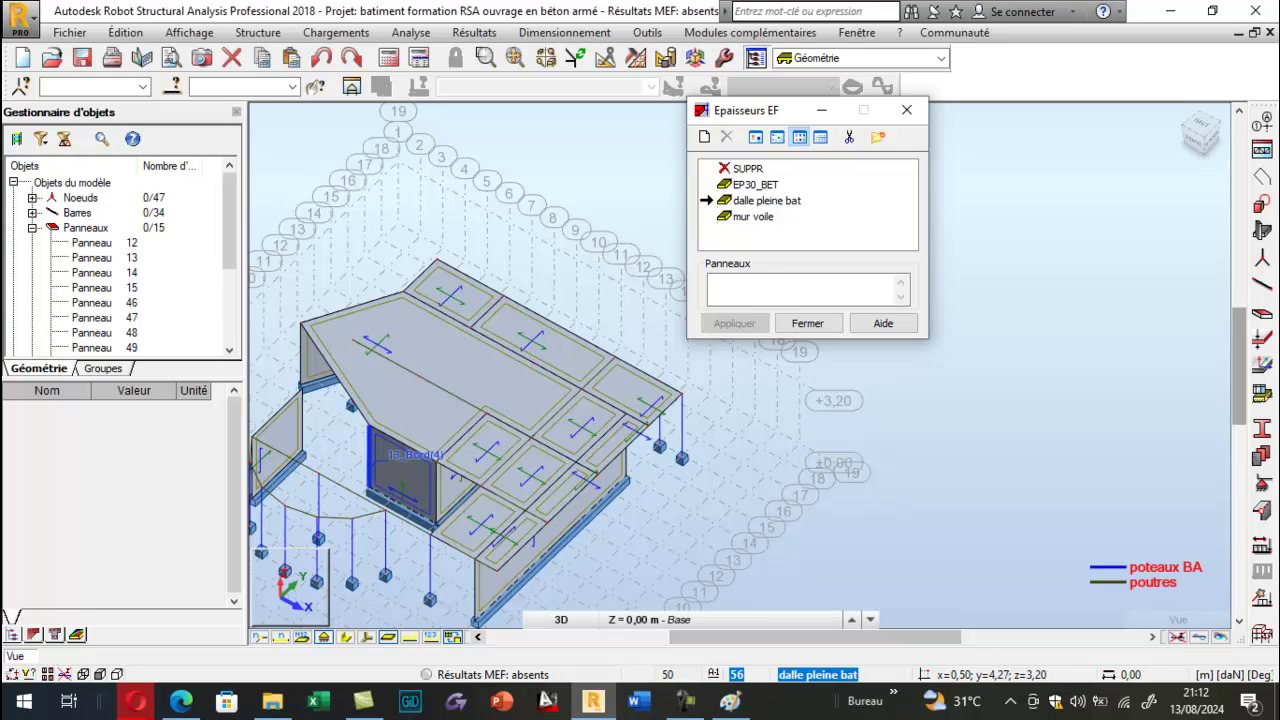
right_click(436, 171)
click(283, 256)
drag(283, 256, 609, 340)
drag(349, 330, 377, 436)
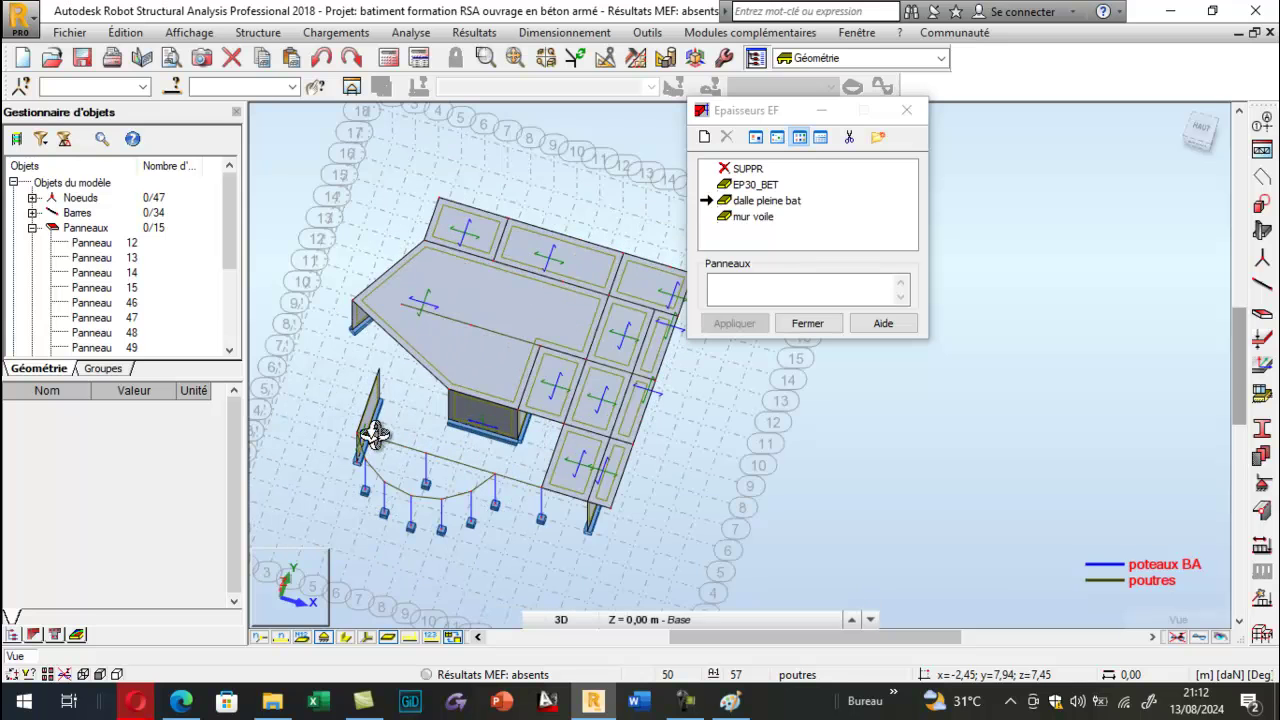
click(181, 703)
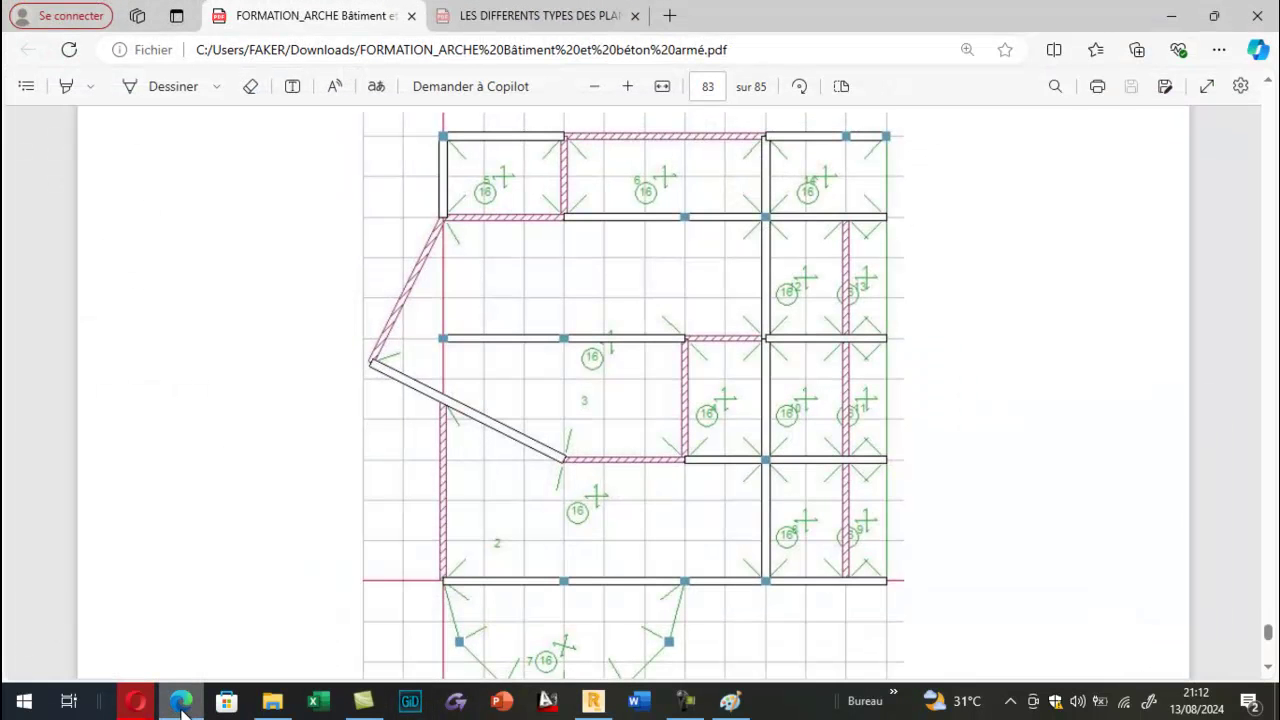
click(181, 703)
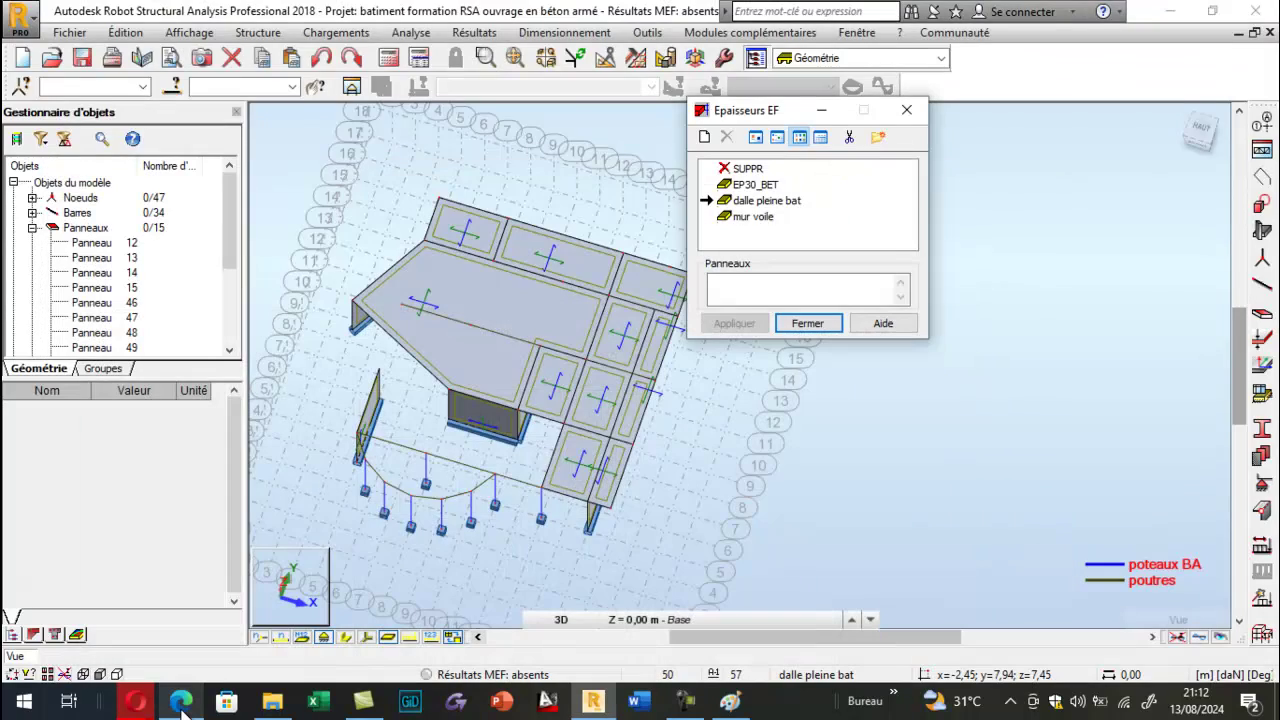
click(181, 703)
click(181, 703)
click(181, 703)
click(181, 703)
click(181, 703)
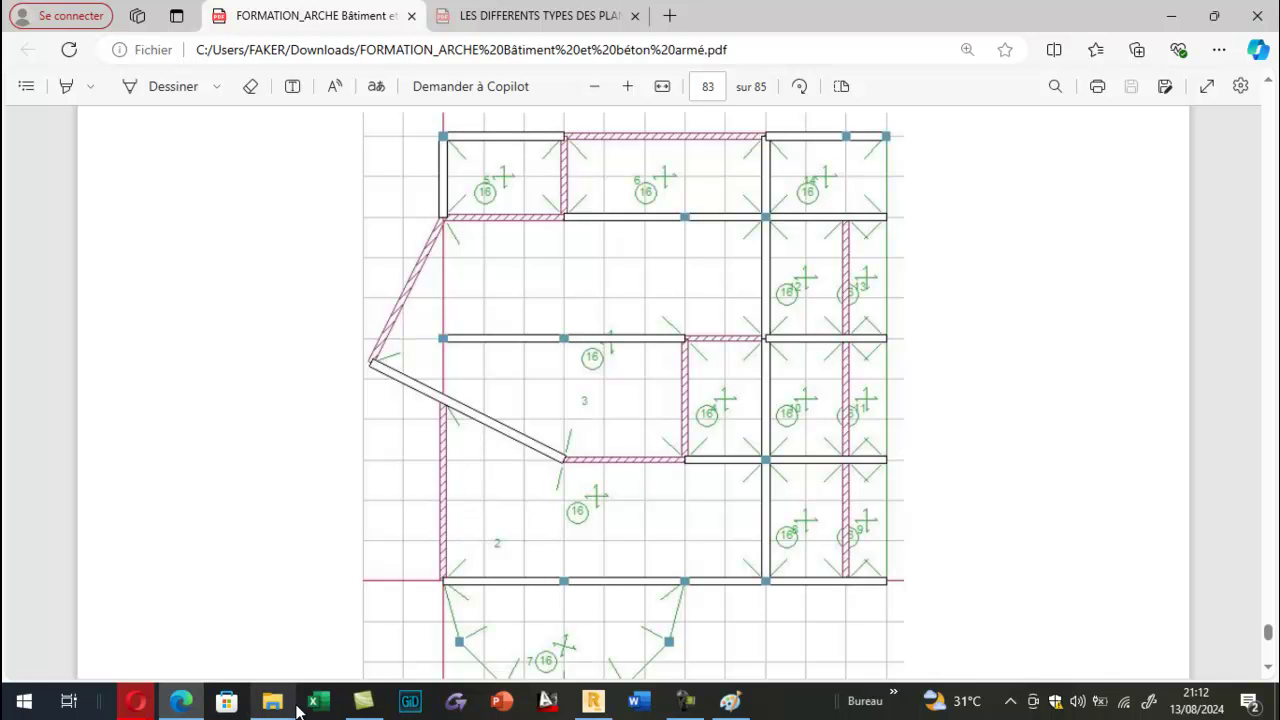
click(593, 701)
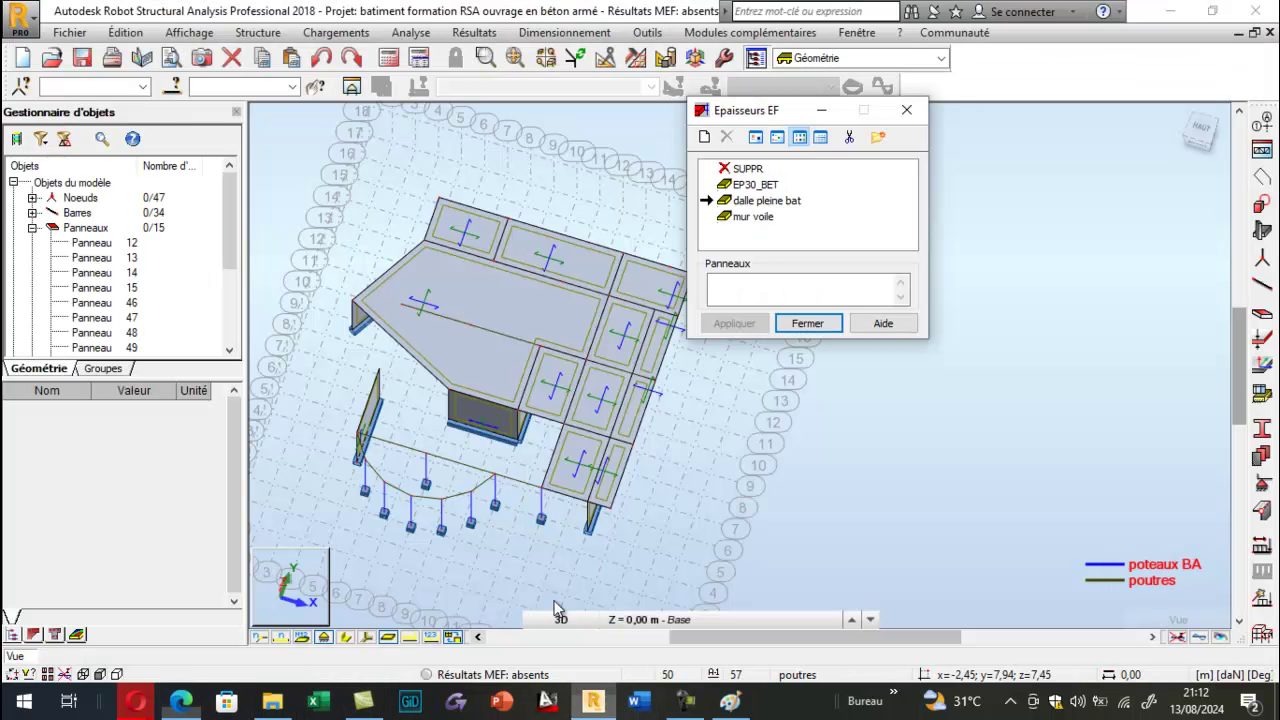
scroll(365, 300, up, 3)
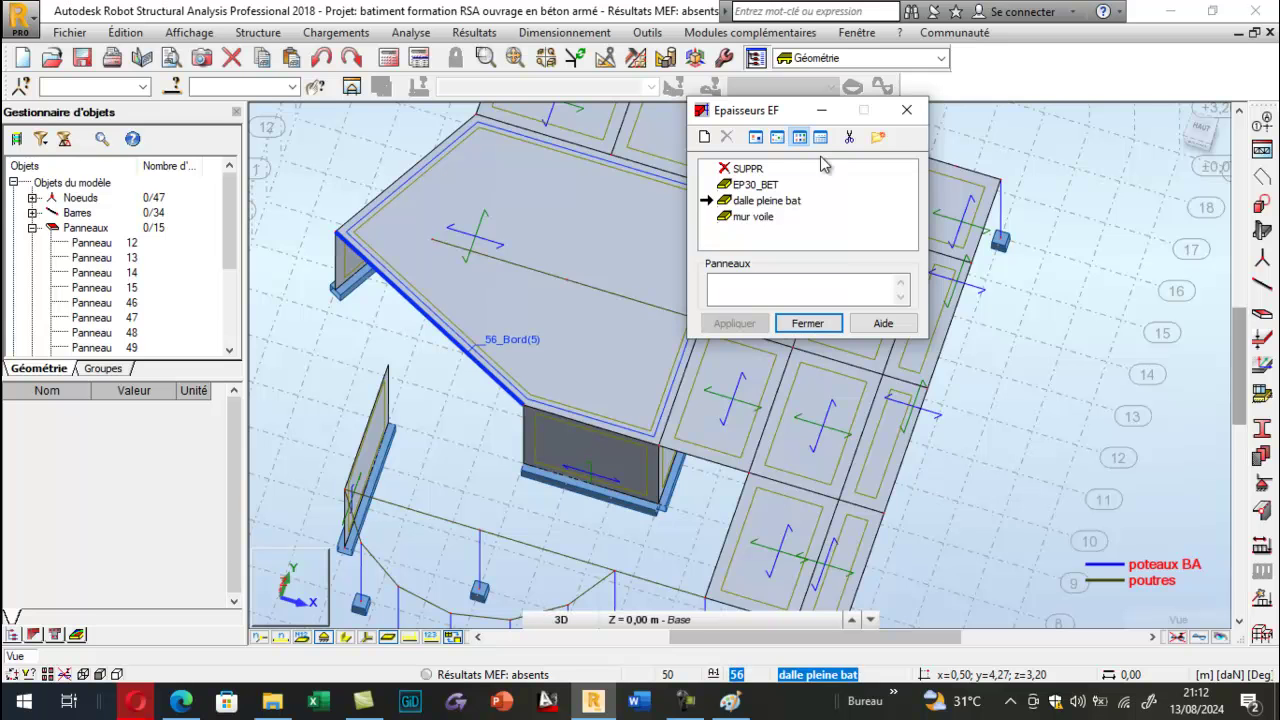
click(906, 110)
Check the wall on x = 0 against the PDF plan and stretch its free end to (0; 4; 0).
right_click(292, 215)
click(286, 288)
drag(286, 288, 505, 355)
scroll(505, 355, down, 3)
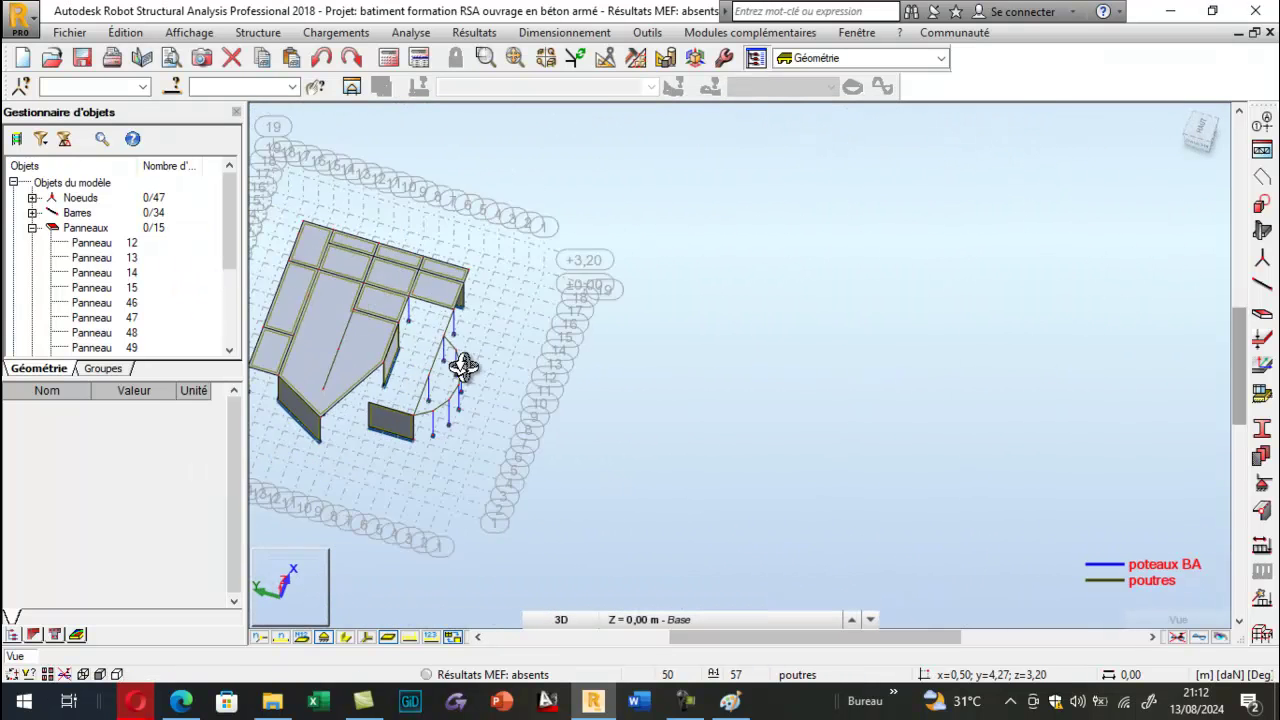
scroll(340, 403, up, 6)
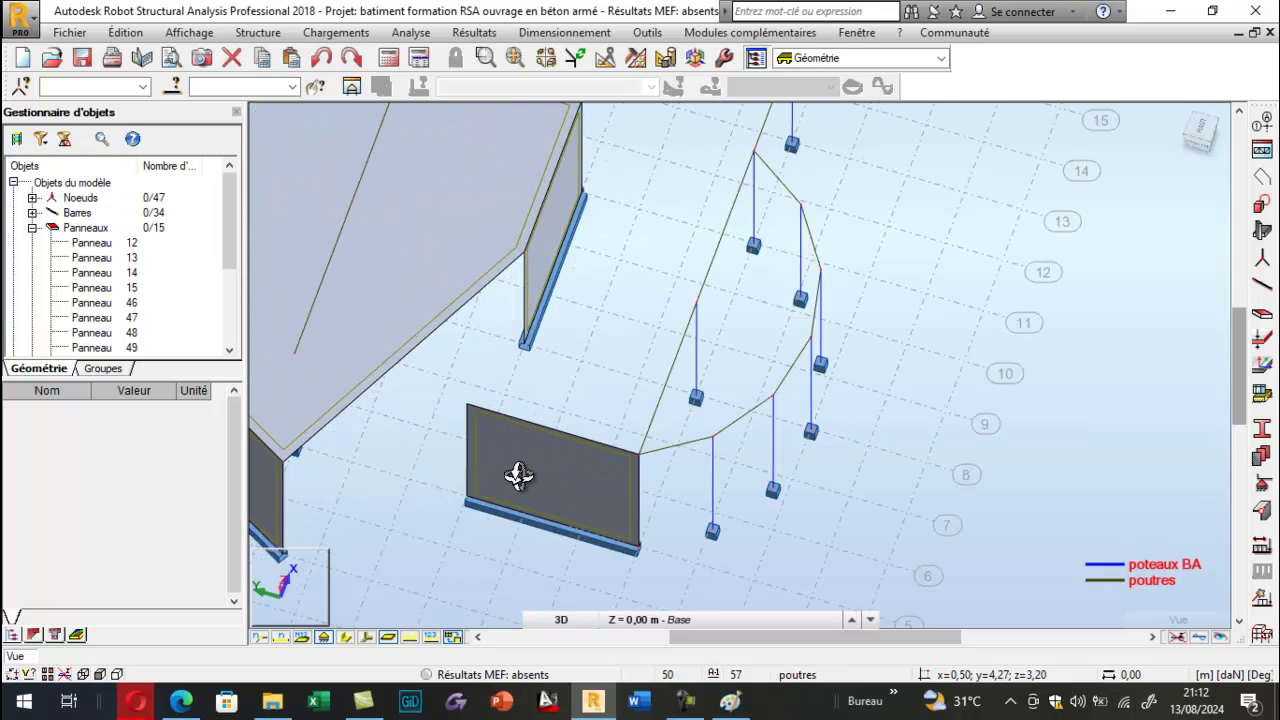
click(181, 701)
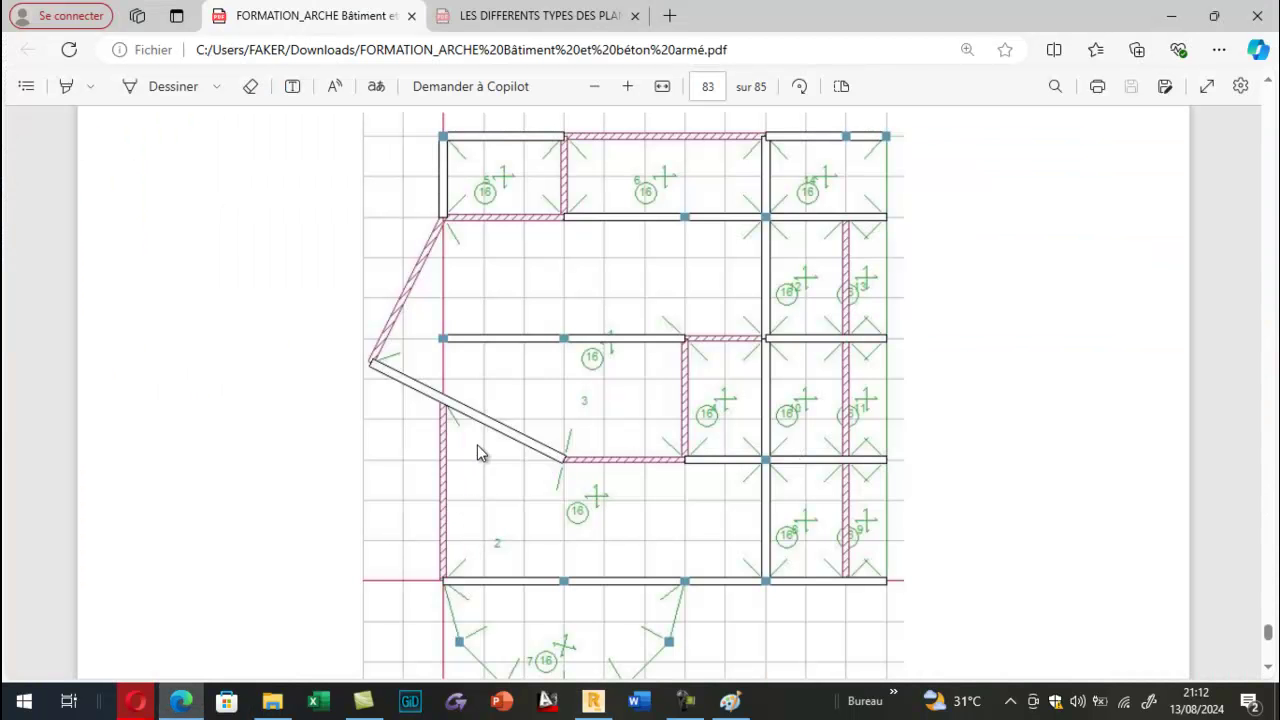
click(593, 701)
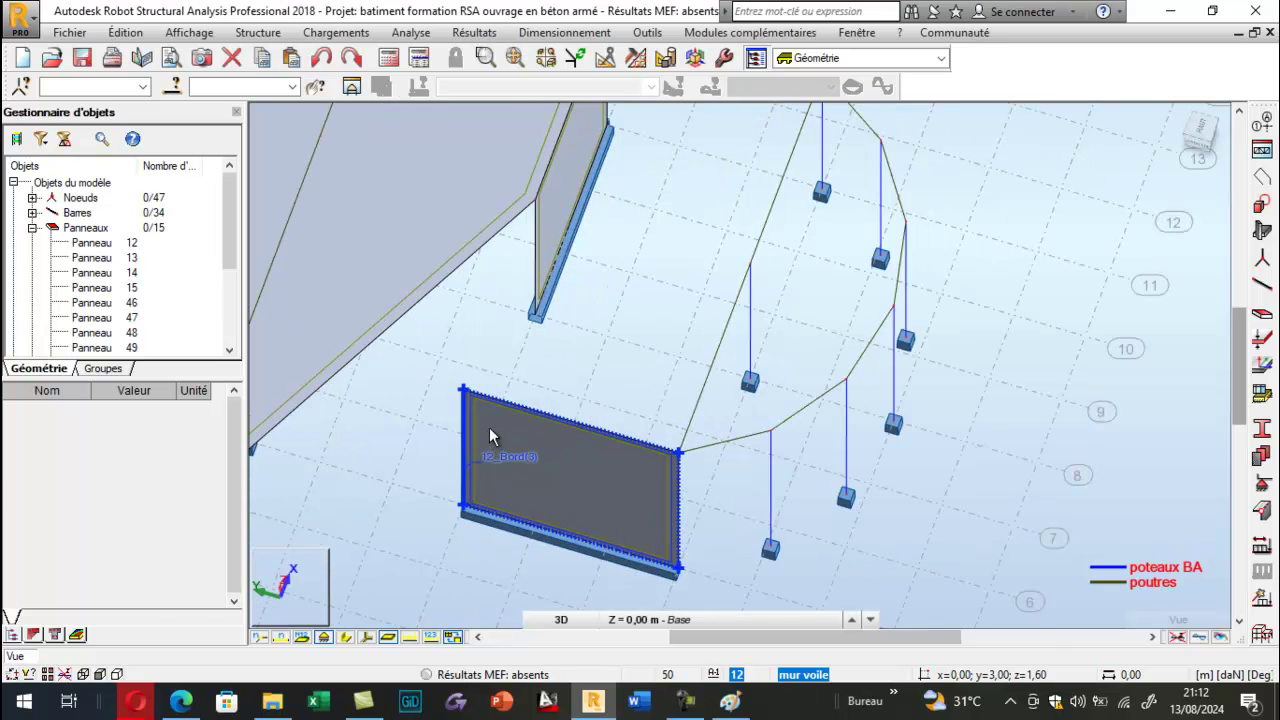
click(489, 430)
scroll(465, 510, up, 1)
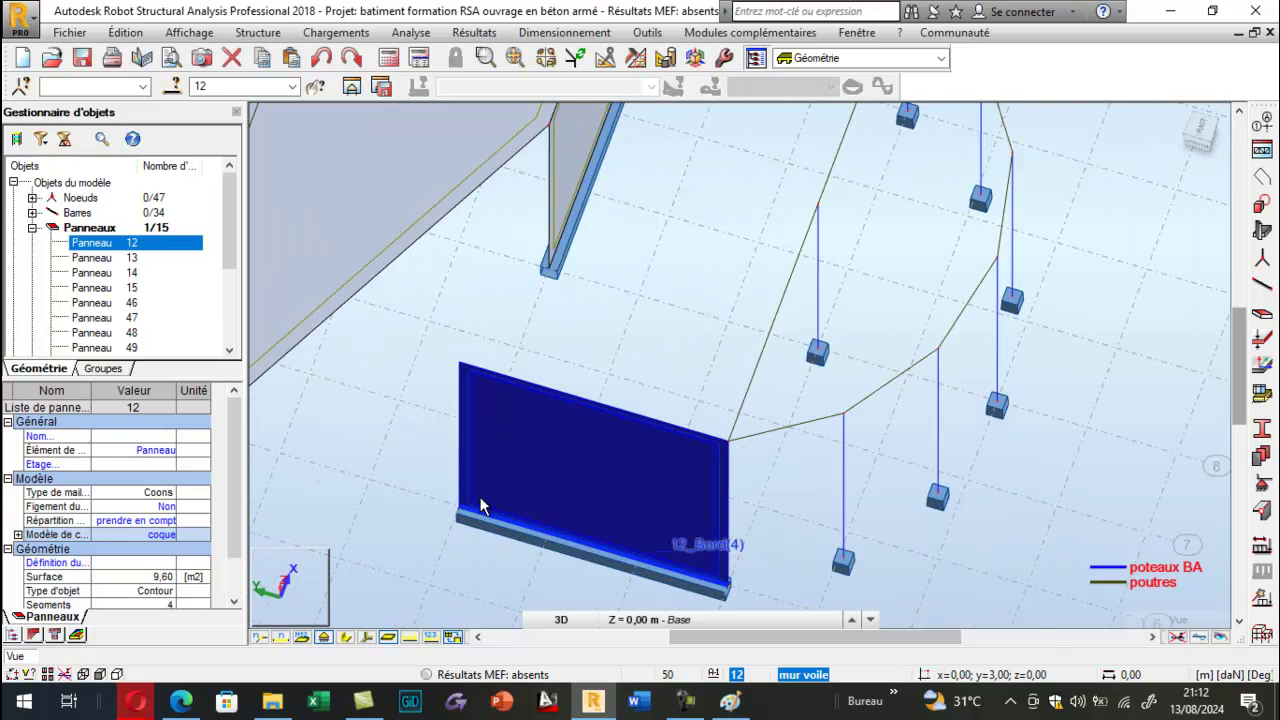
drag(464, 502, 369, 480)
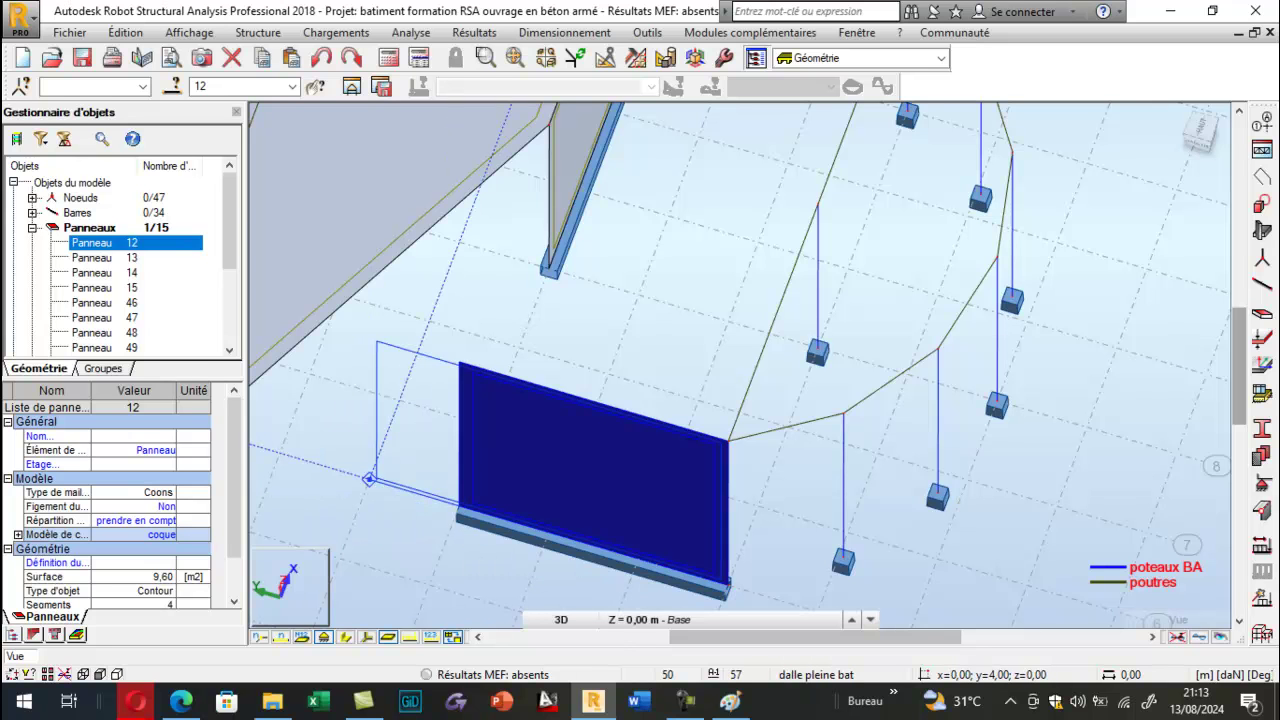
click(369, 480)
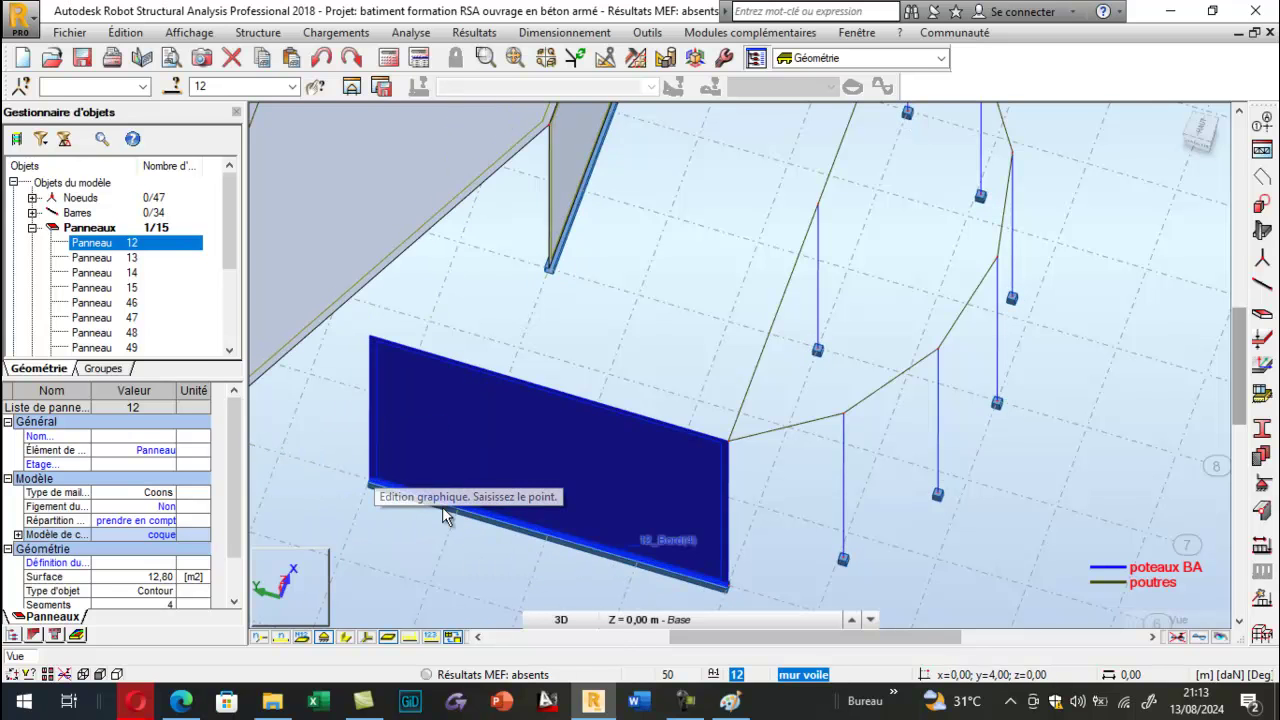
Examine the PDF plans on pages 80 to 83 for the length of the wall on x = 0 and compare it with the model.
scroll(442, 507, down, 2)
right_click(660, 295)
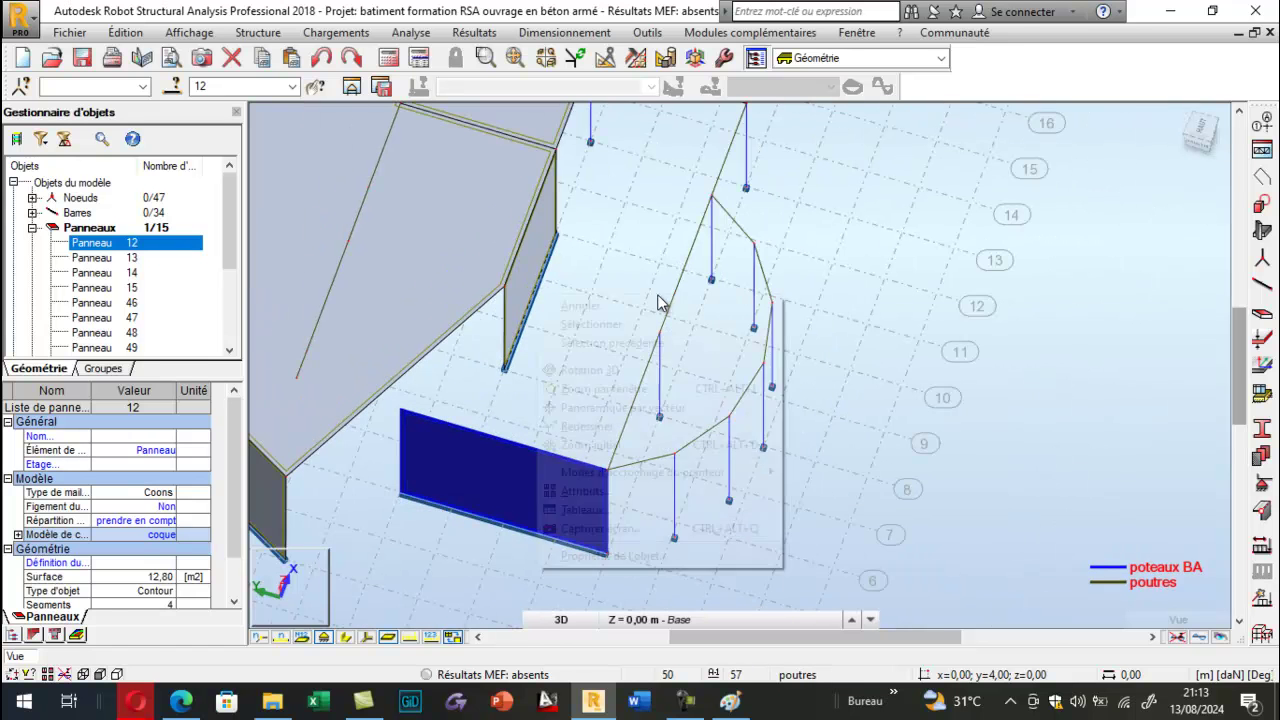
click(603, 373)
drag(560, 388, 529, 472)
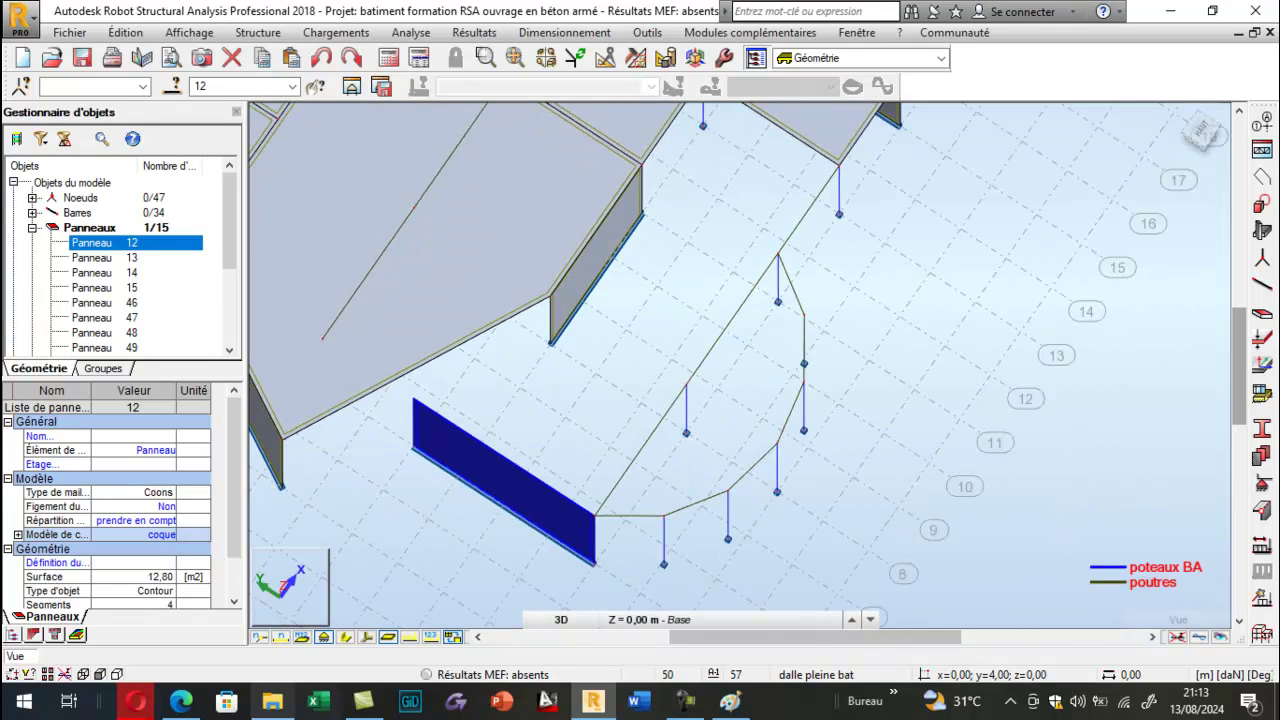
click(183, 703)
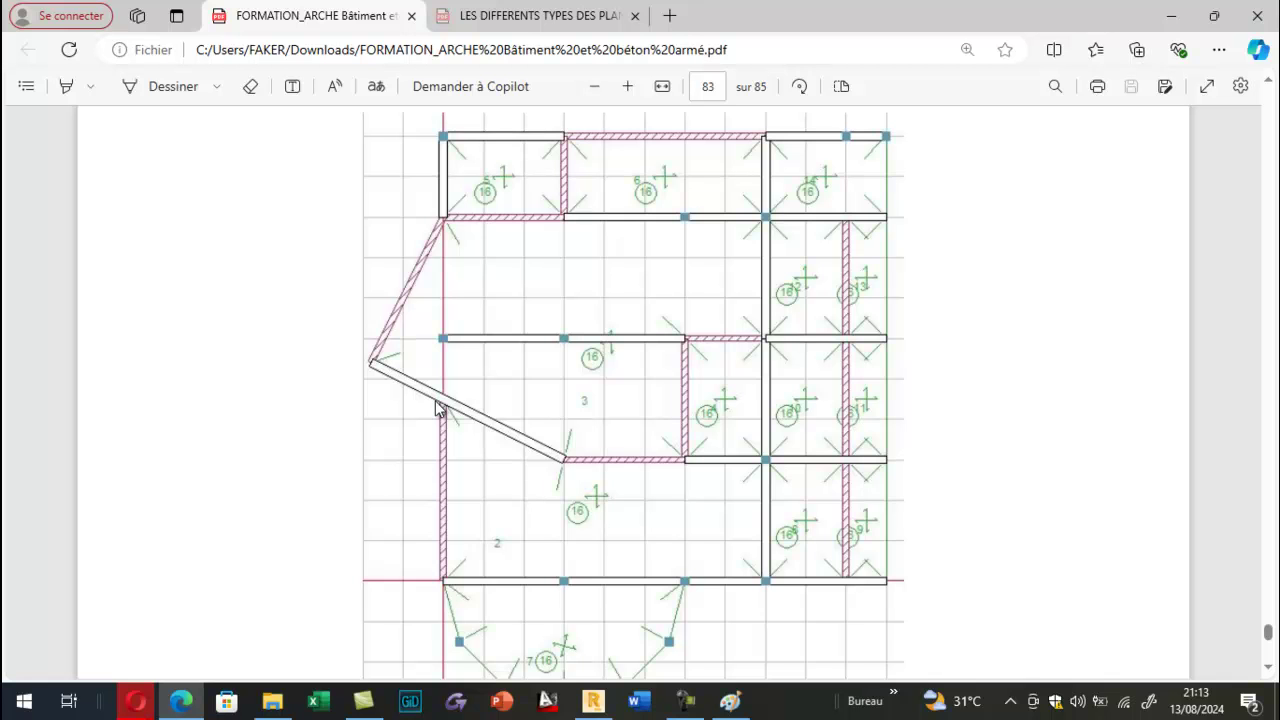
scroll(437, 405, up, 15)
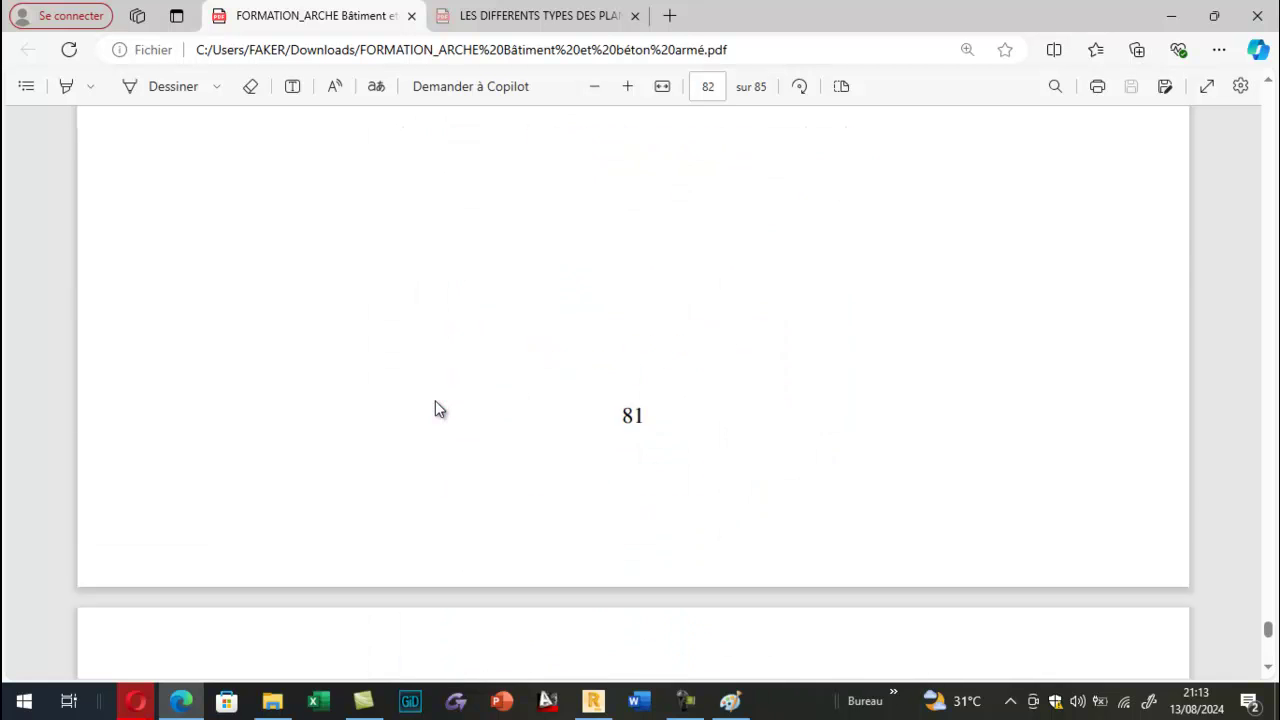
scroll(437, 407, up, 10)
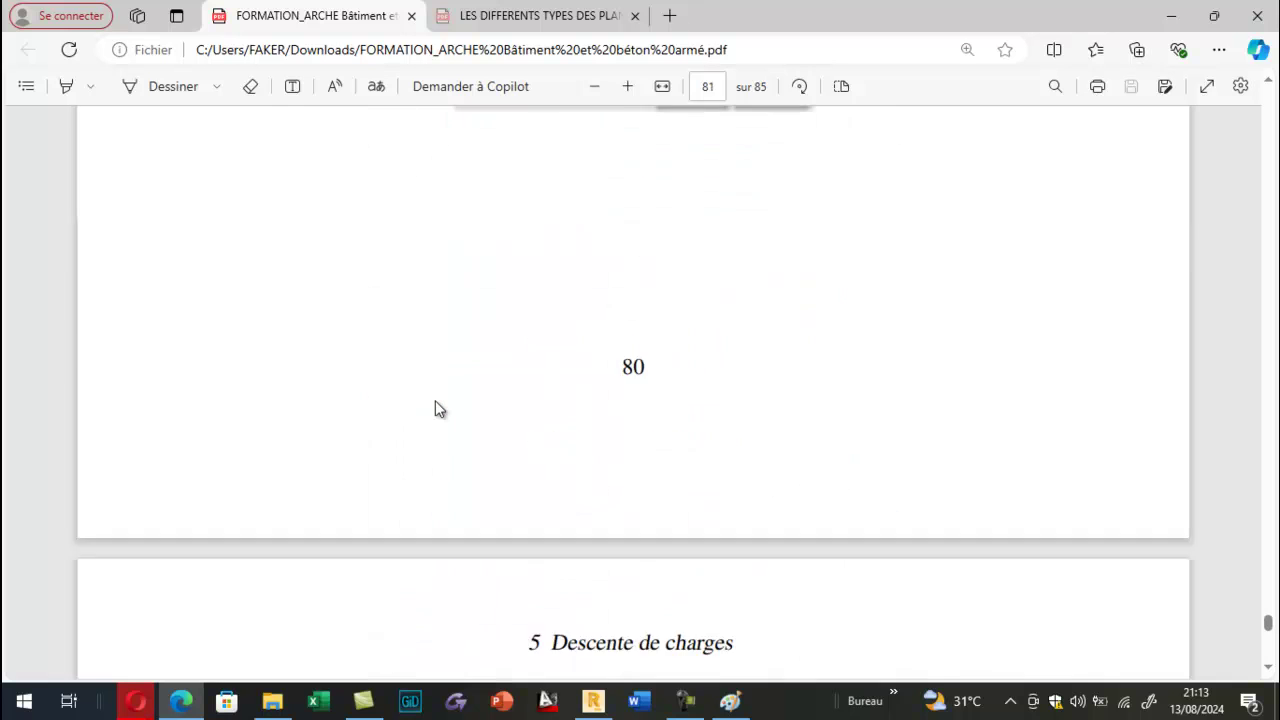
scroll(437, 407, down, 8)
scroll(458, 463, up, 10)
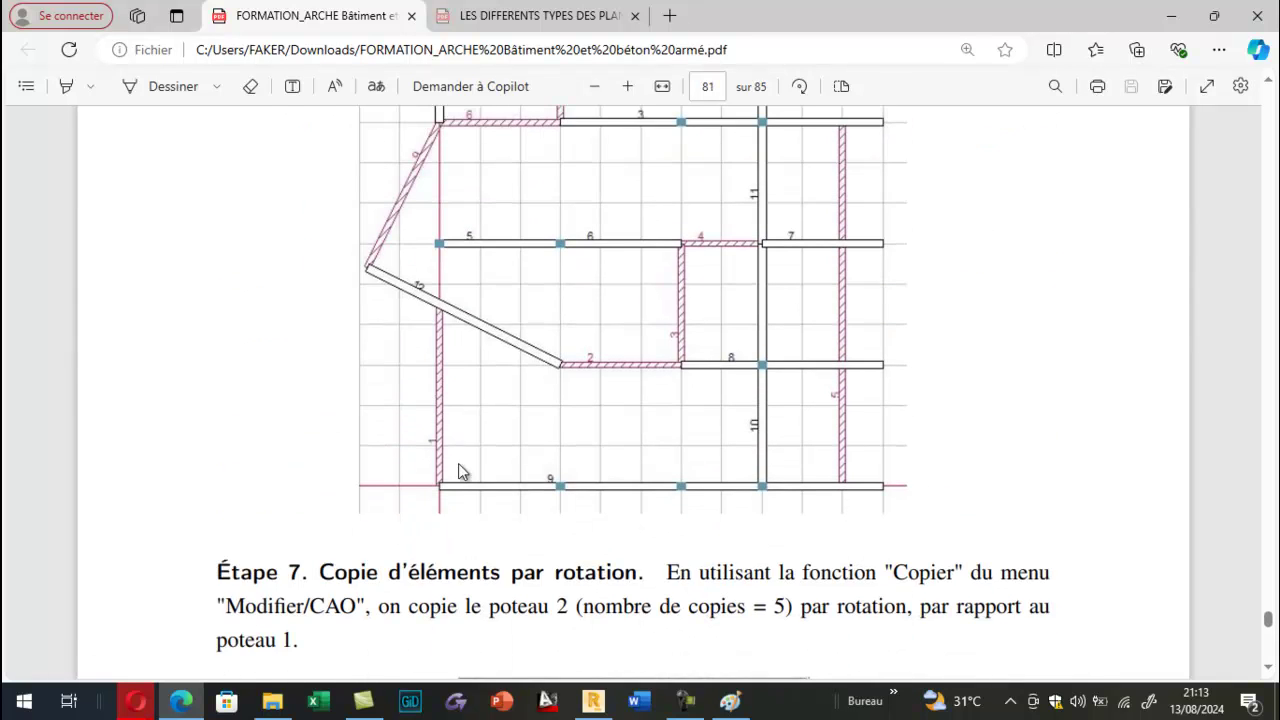
scroll(457, 477, down, 4)
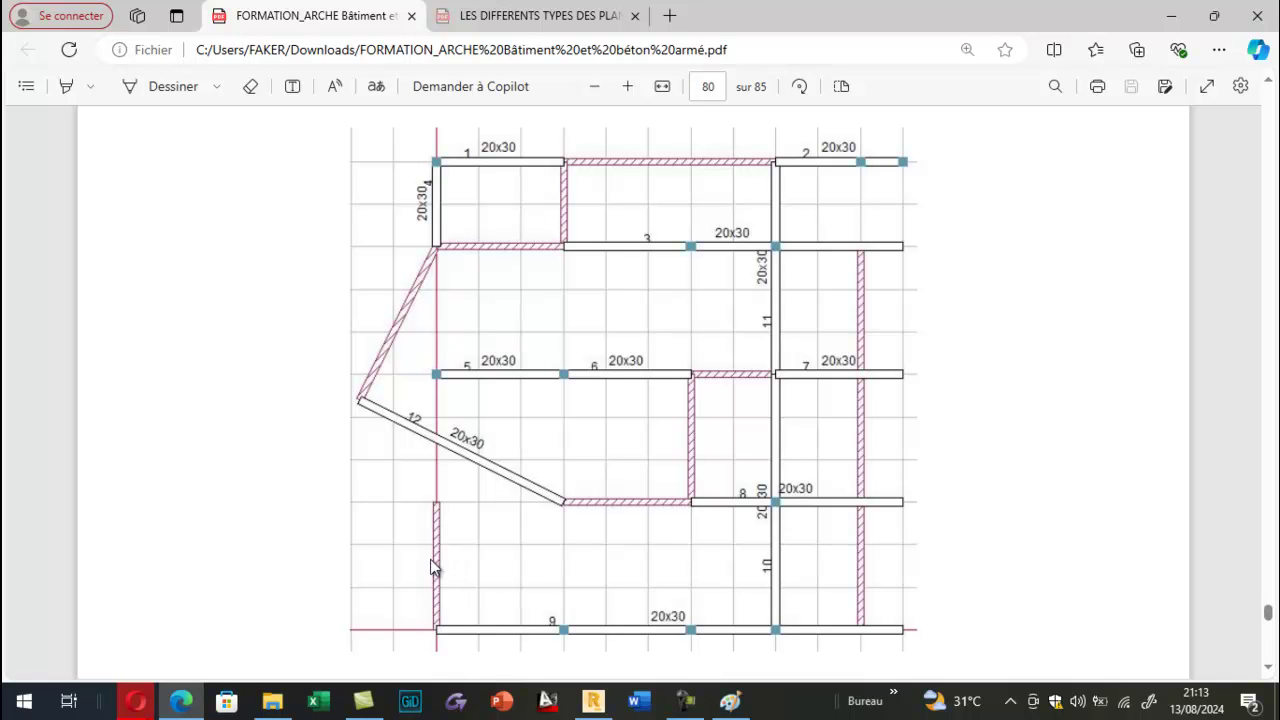
scroll(432, 566, down, 8)
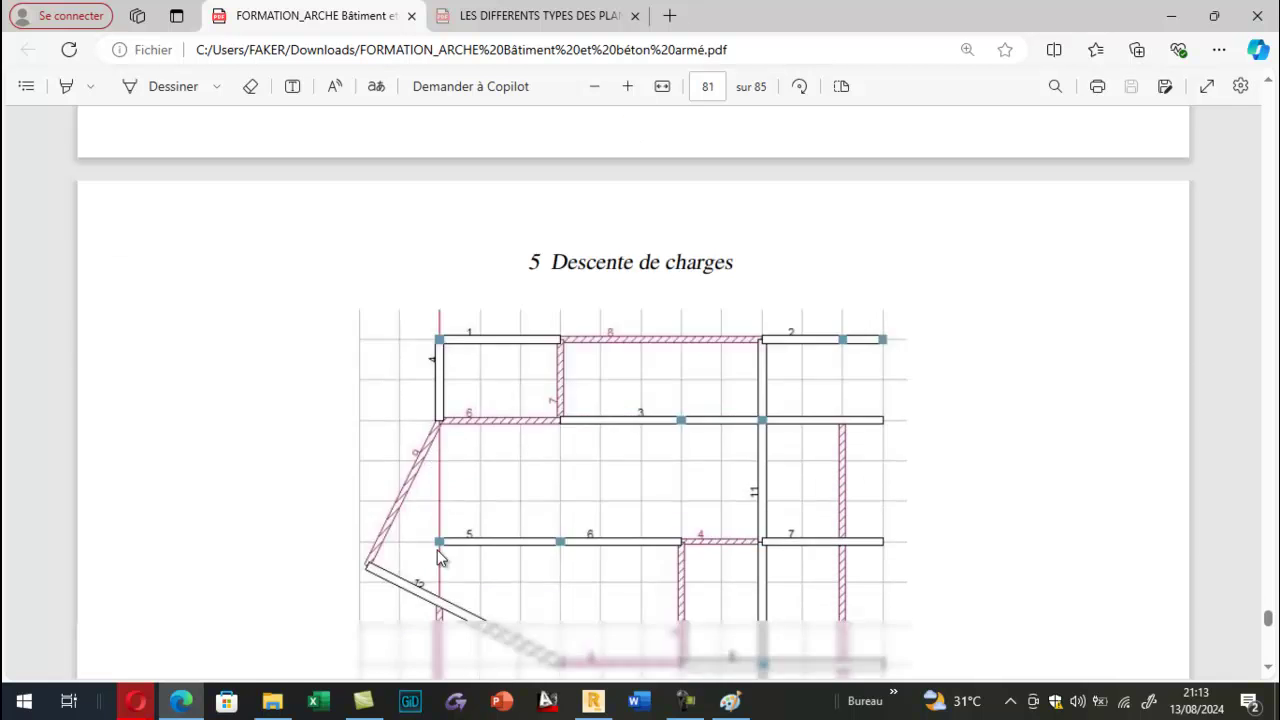
scroll(441, 558, down, 2)
click(593, 701)
click(561, 619)
click(593, 701)
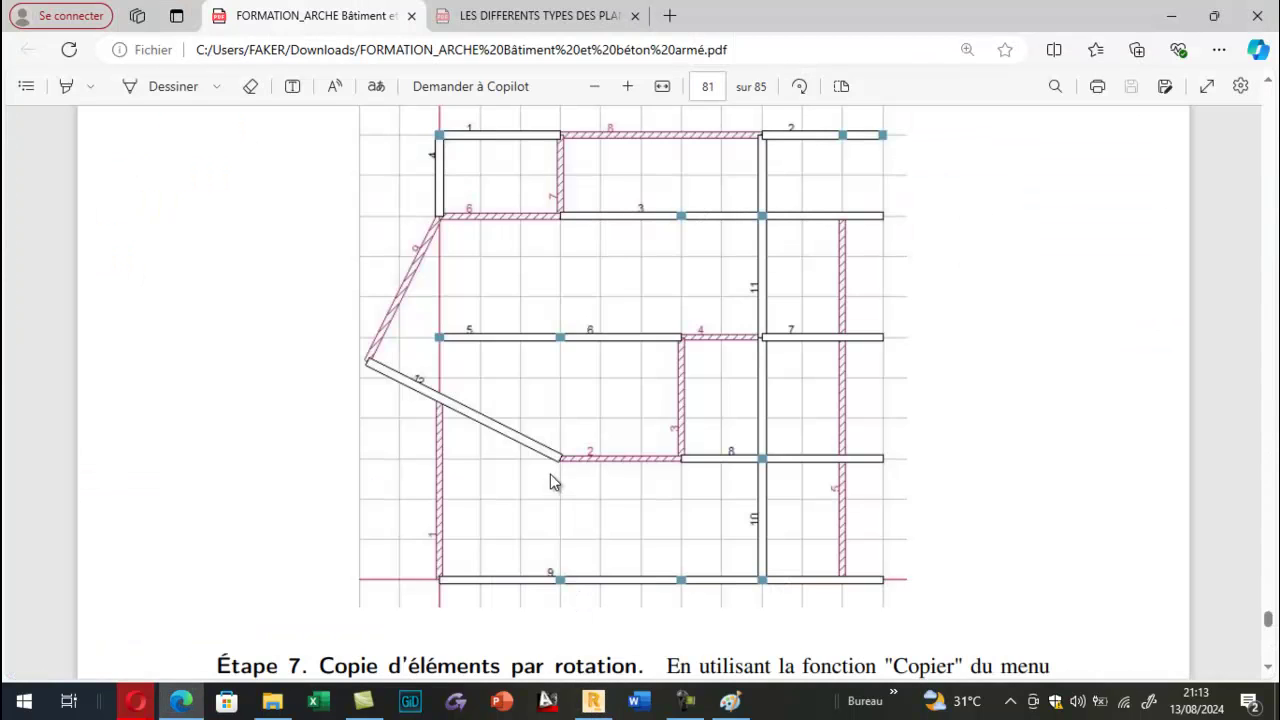
click(593, 701)
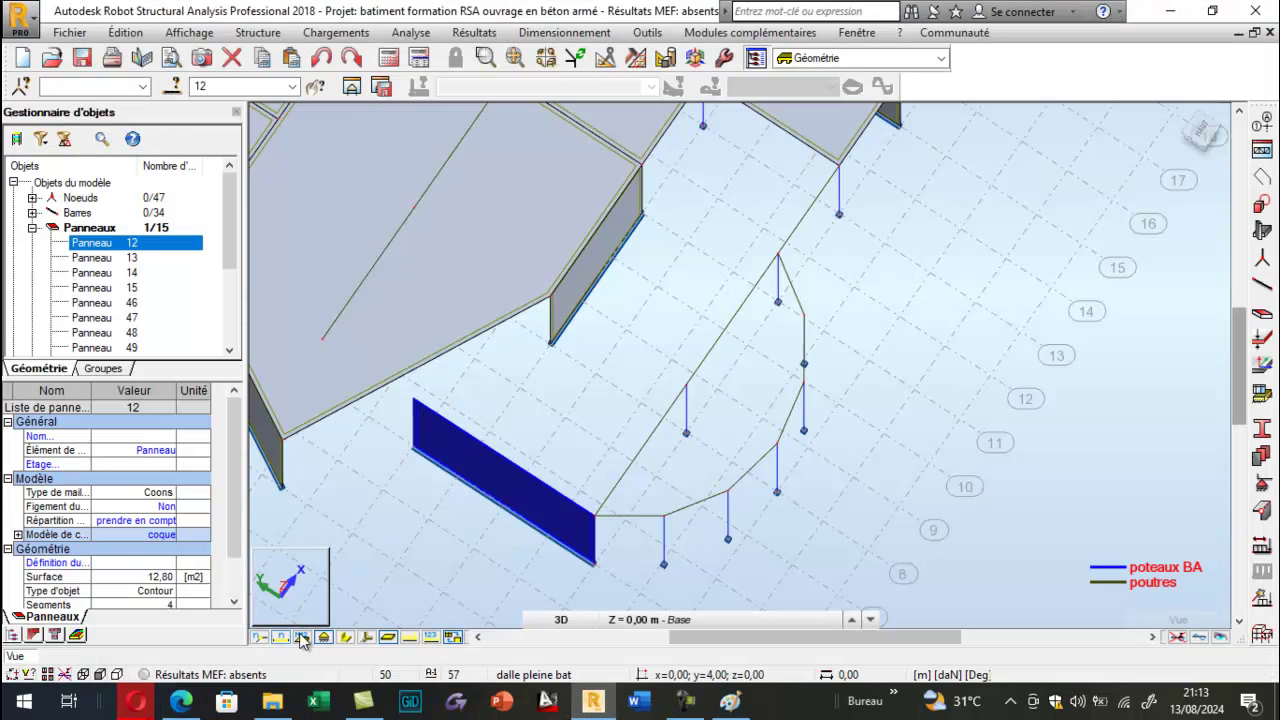
Display the bar section shapes and examine the free end of the wall on x = 0 against the neighbouring oblique beam from several angles.
click(345, 637)
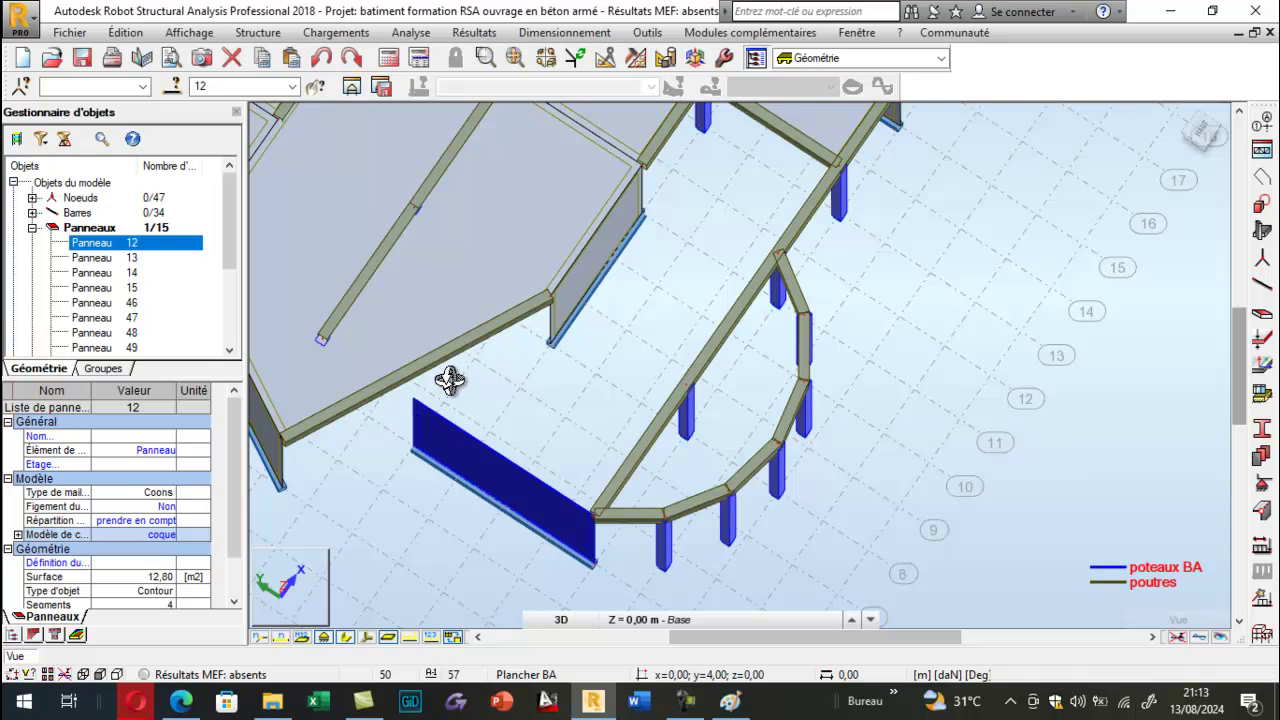
scroll(403, 423, up, 2)
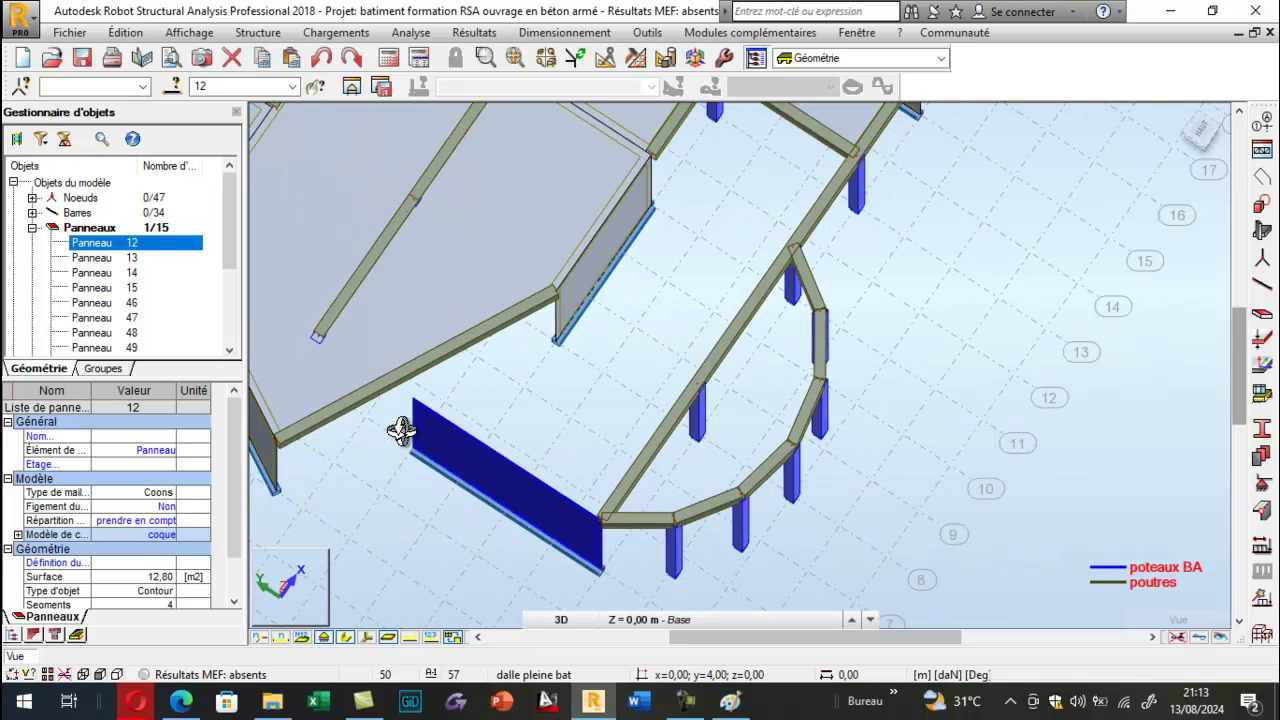
click(401, 430)
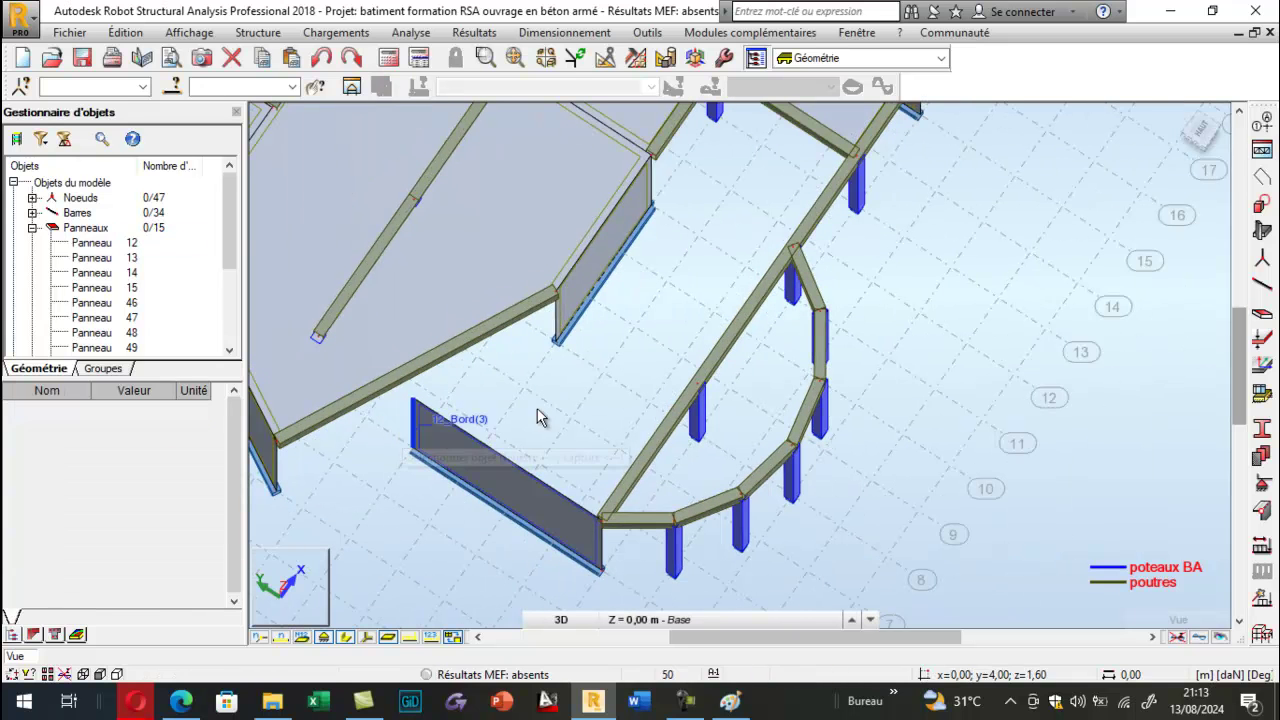
right_click(417, 385)
click(487, 461)
drag(480, 463, 346, 372)
drag(401, 352, 512, 388)
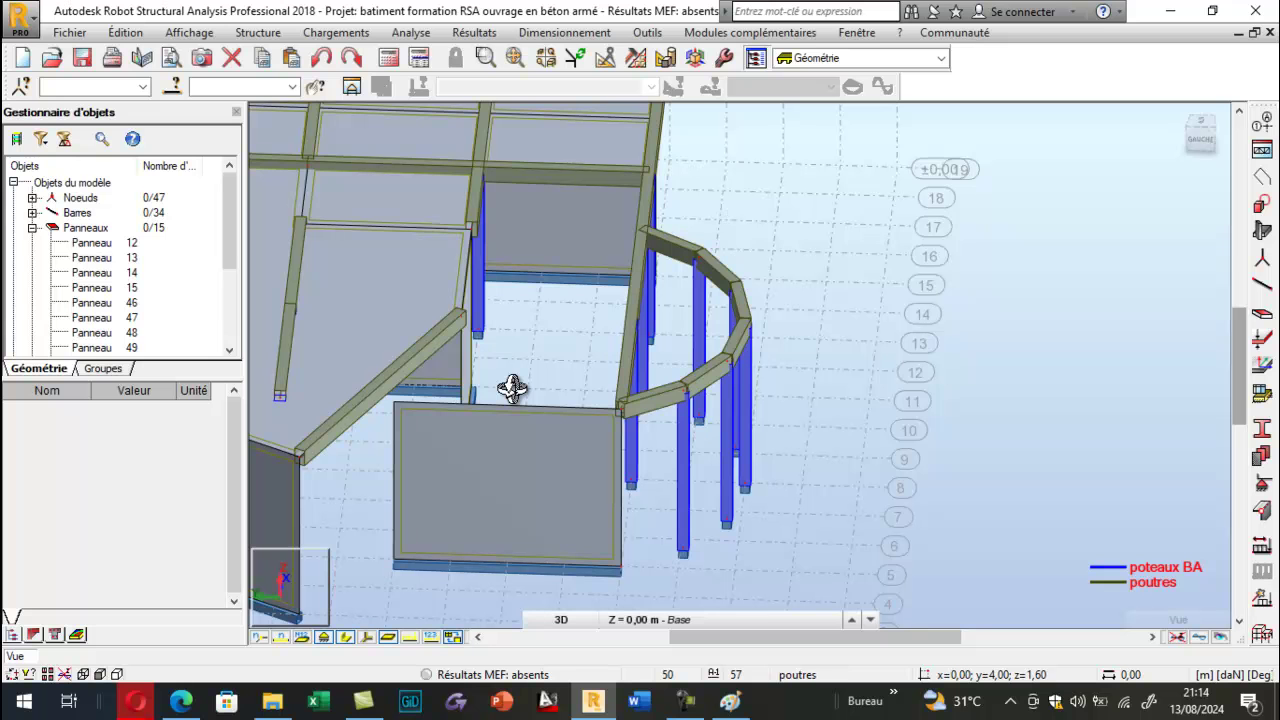
drag(343, 540, 557, 433)
scroll(557, 433, up, 3)
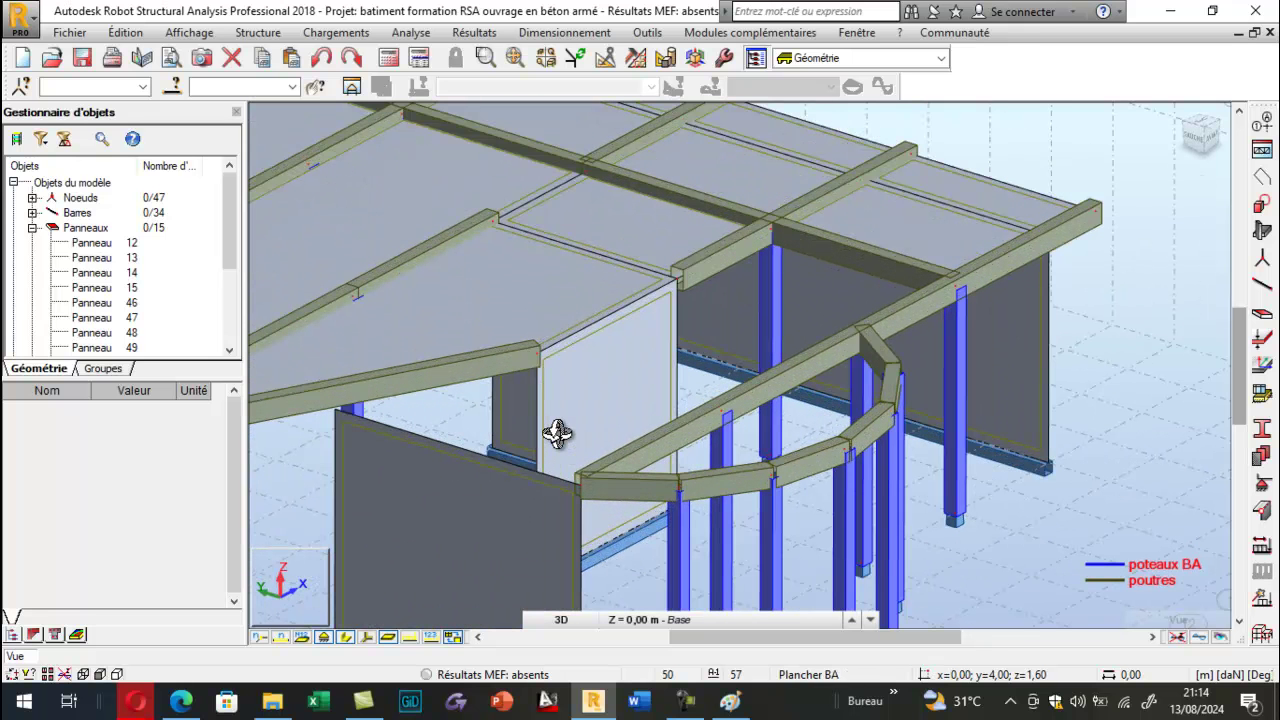
Draw an IPE 100 bar from (0; 0; 3.20) along the top of the x = 0 wall to the oblique beam at the slab edge.
click(1263, 289)
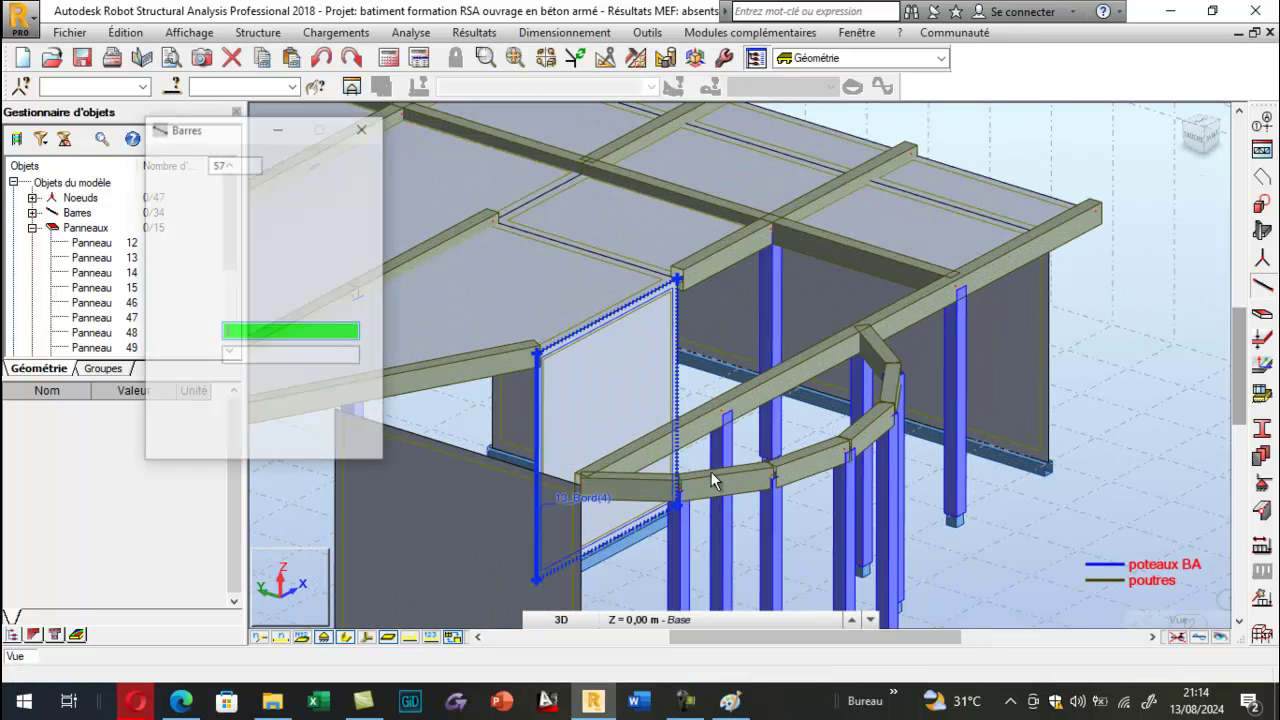
click(580, 486)
scroll(580, 486, down, 3)
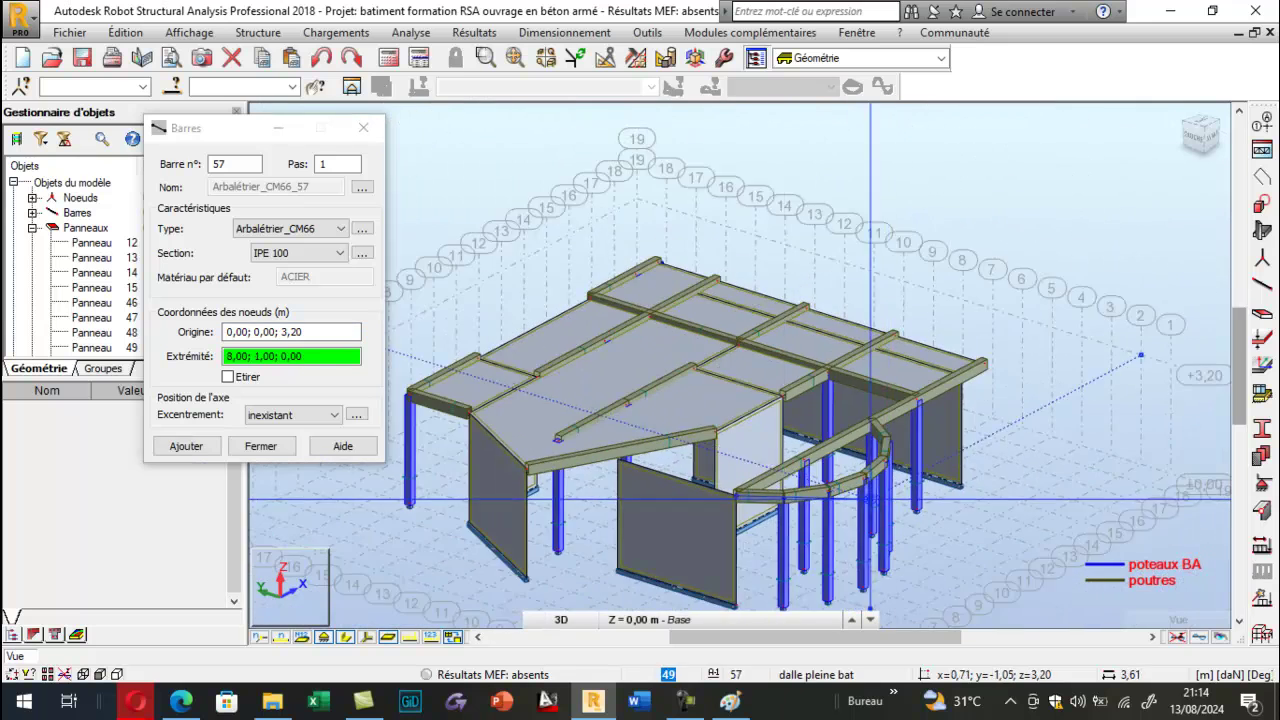
scroll(608, 449, up, 3)
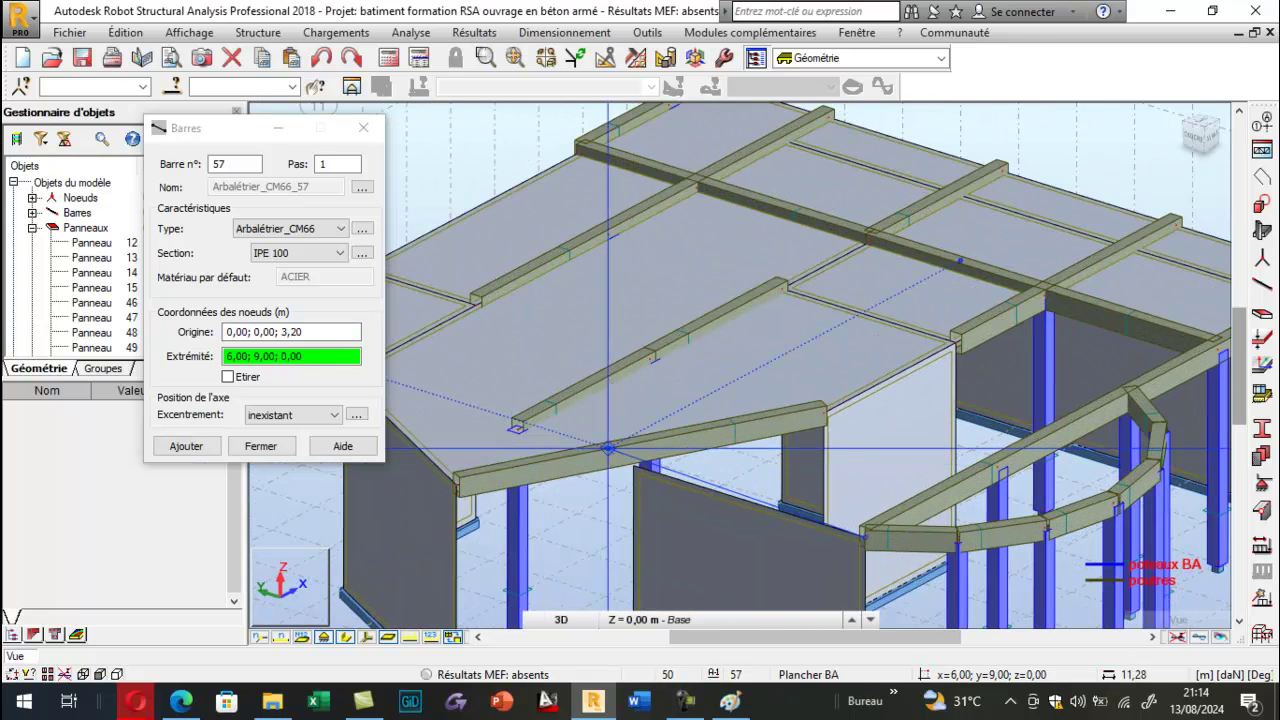
scroll(608, 449, up, 2)
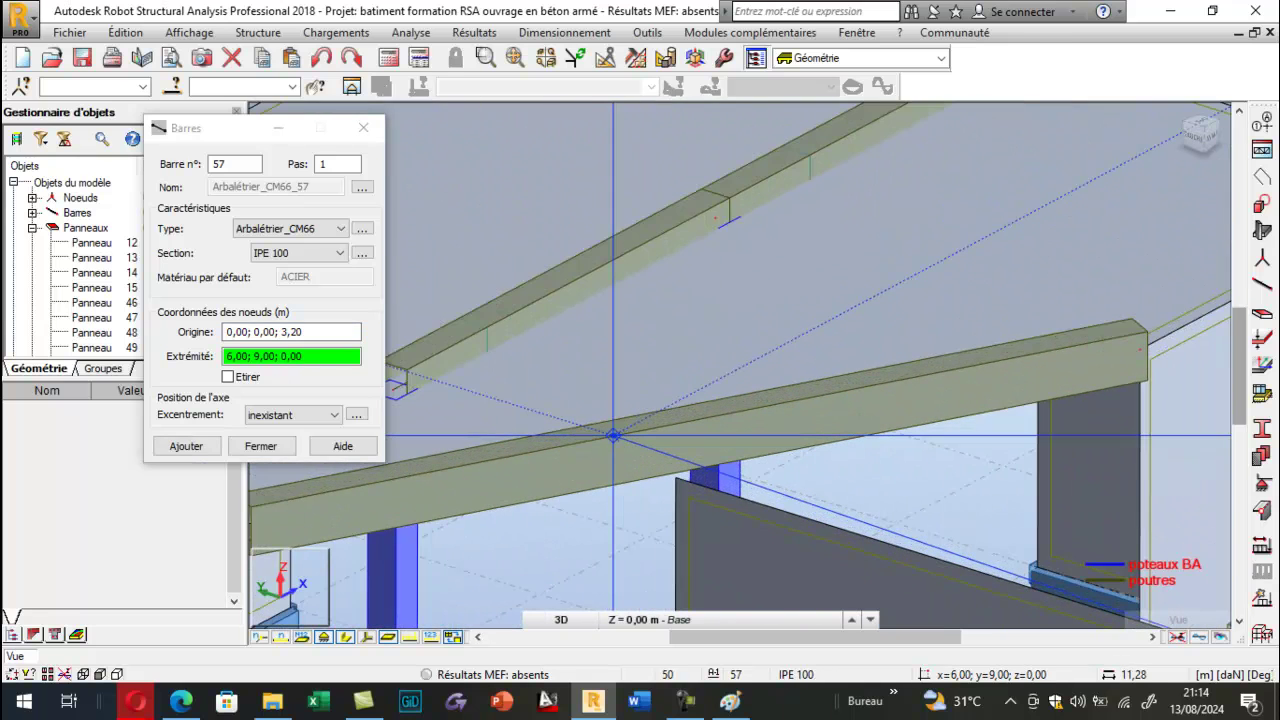
click(346, 637)
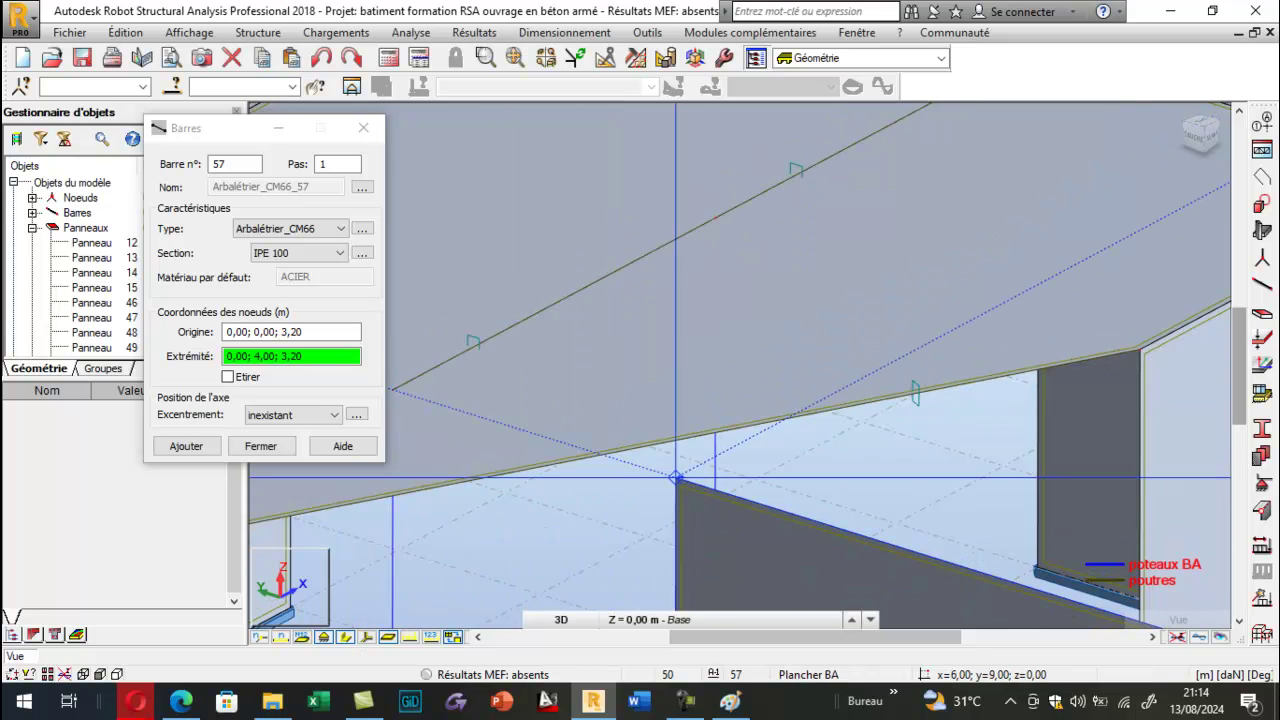
click(601, 455)
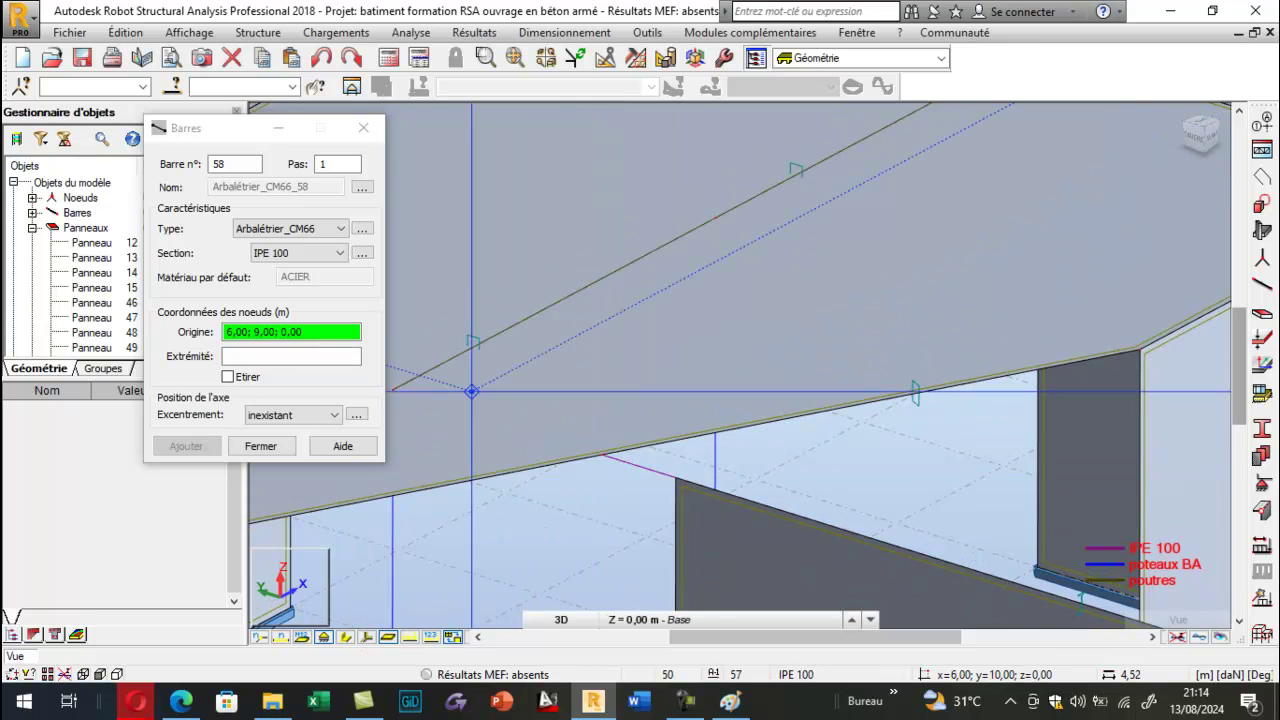
click(363, 127)
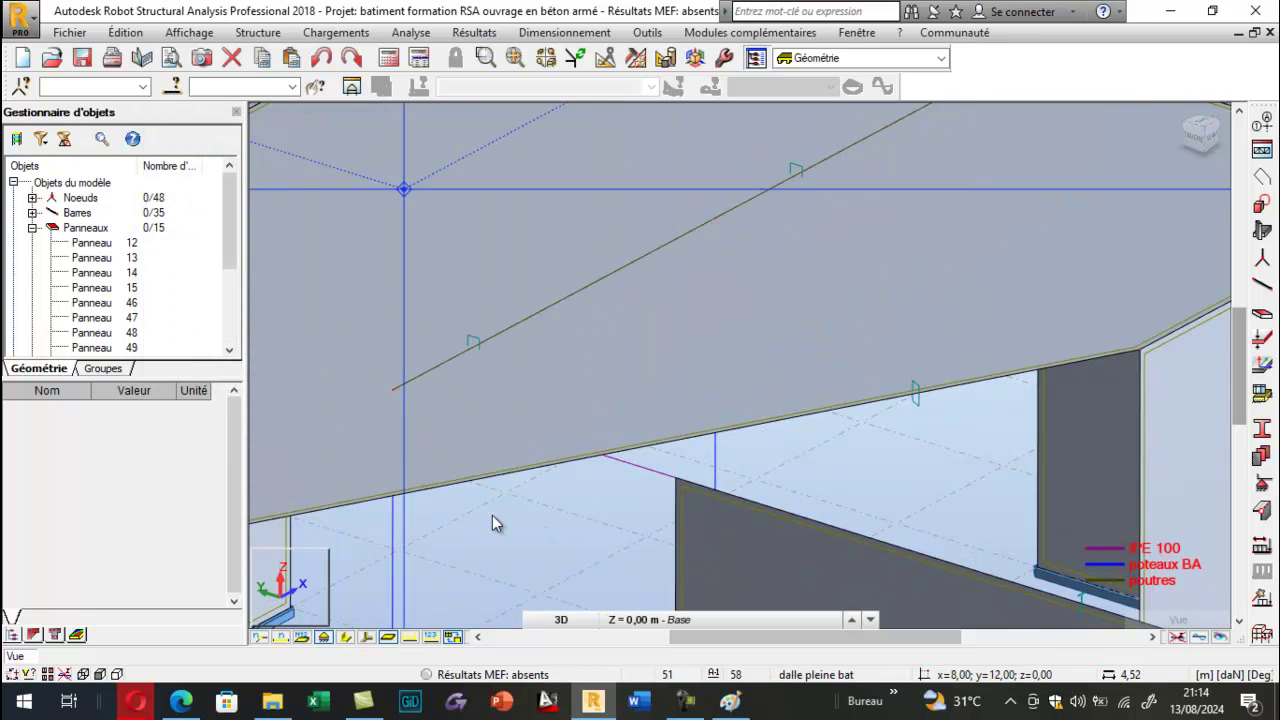
Show the section shapes again and delete the IPE 100 bar on x = 0, keeping its end node on the slab edge.
click(345, 638)
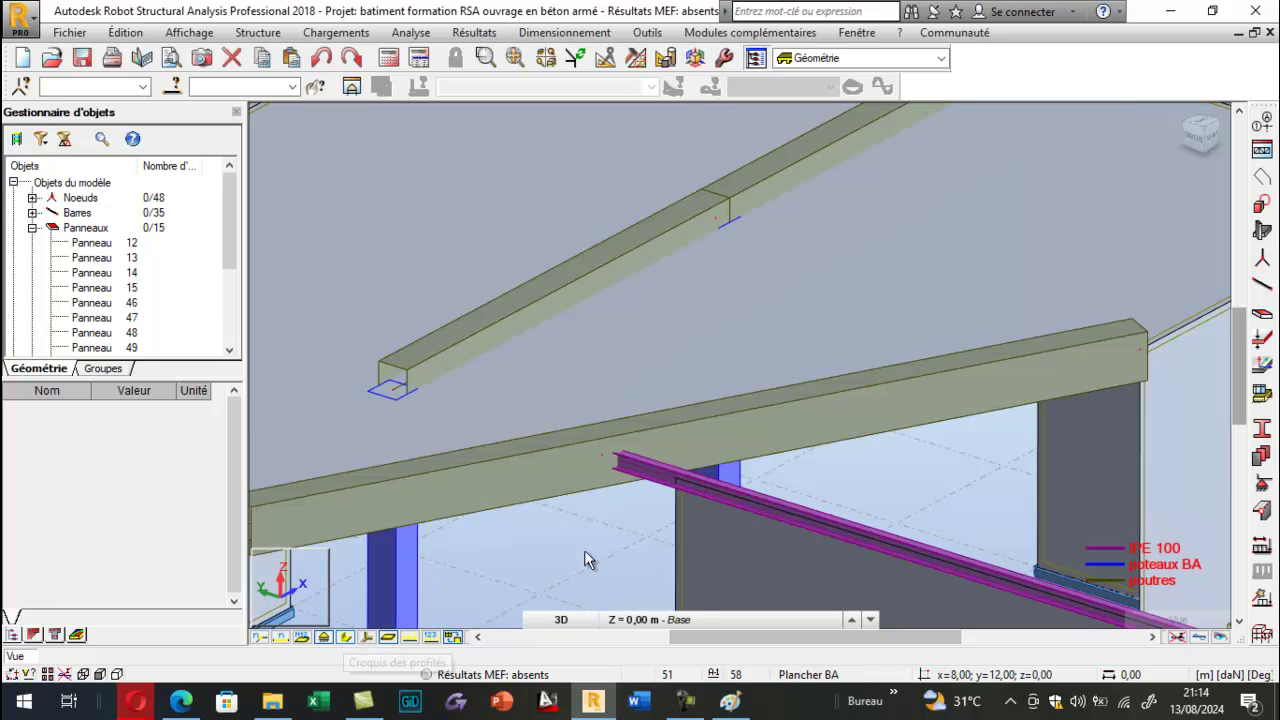
click(658, 481)
key(Delete)
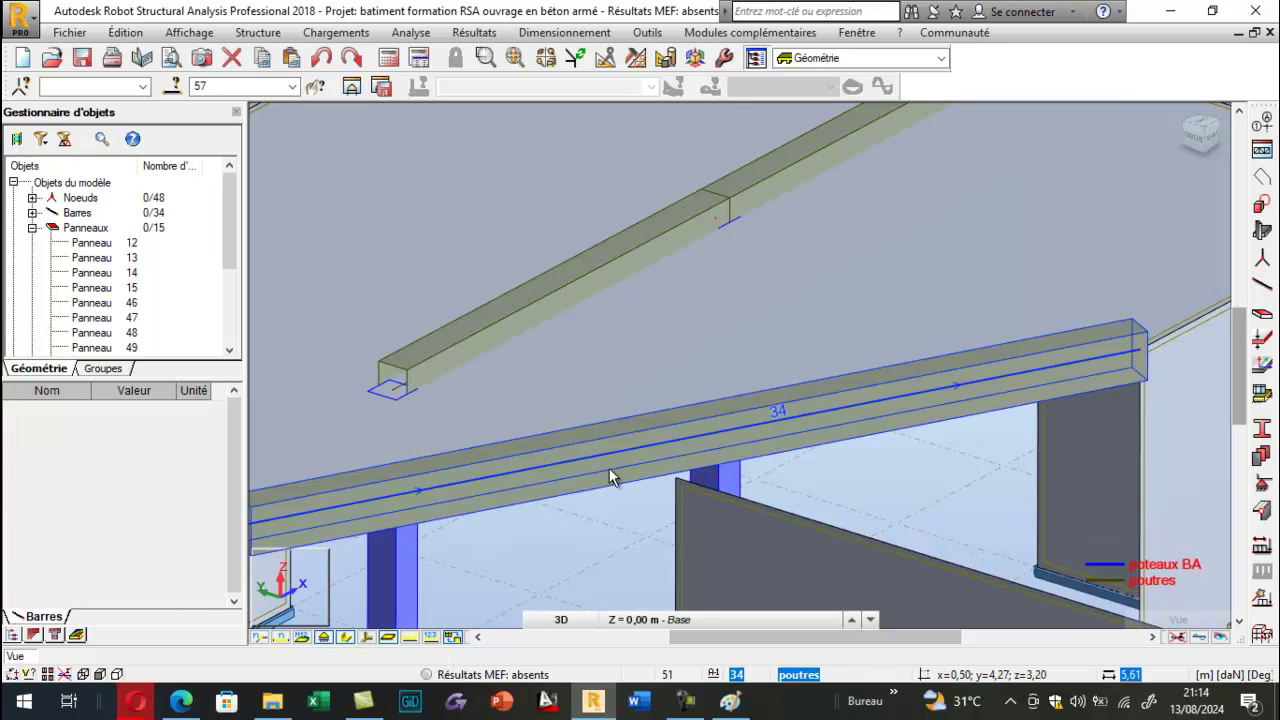
Display the node numbers without section shapes and stretch the free end of the x = 0 wall to the slab-edge node at (0; 4.52; 3.20).
scroll(612, 475, up, 4)
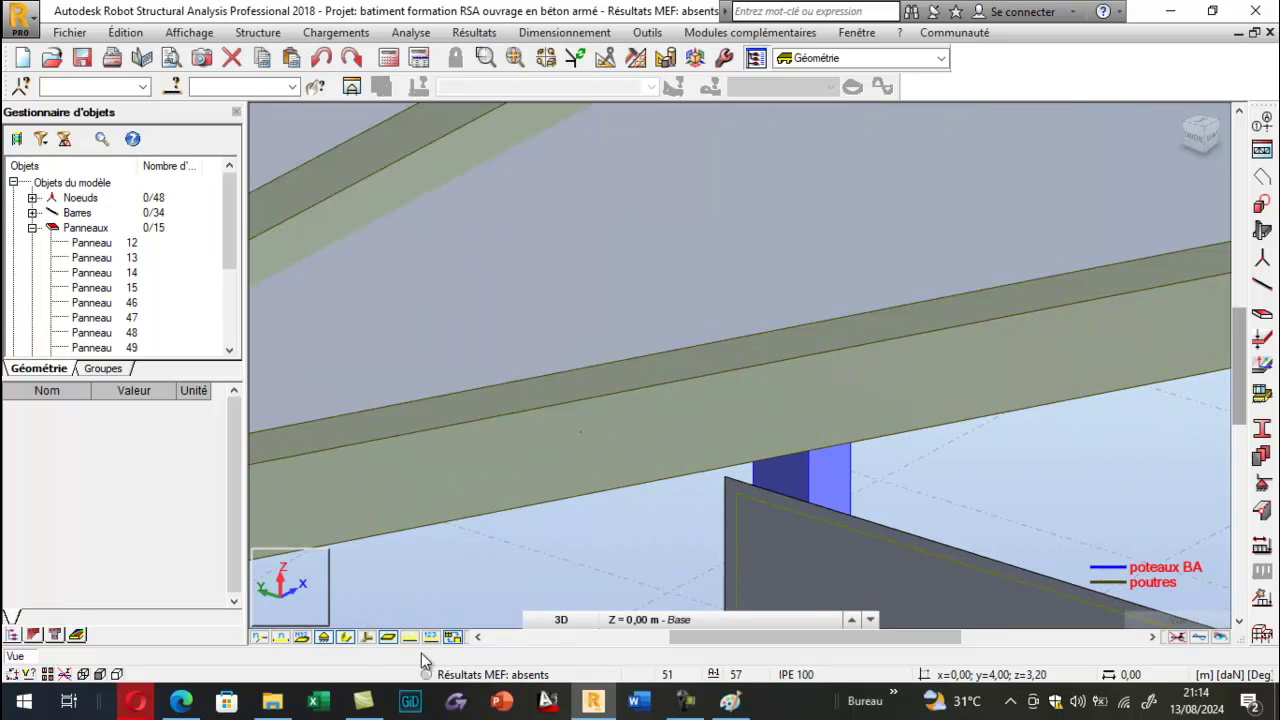
click(345, 638)
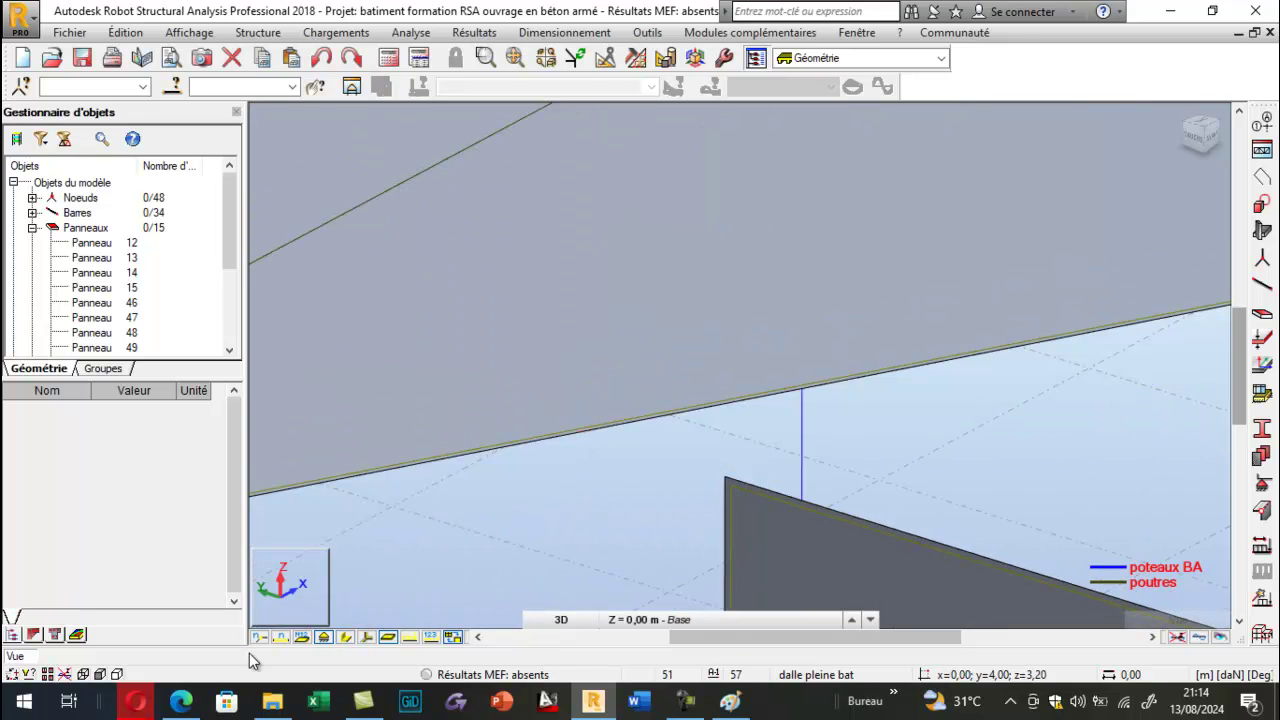
scroll(582, 428, up, 3)
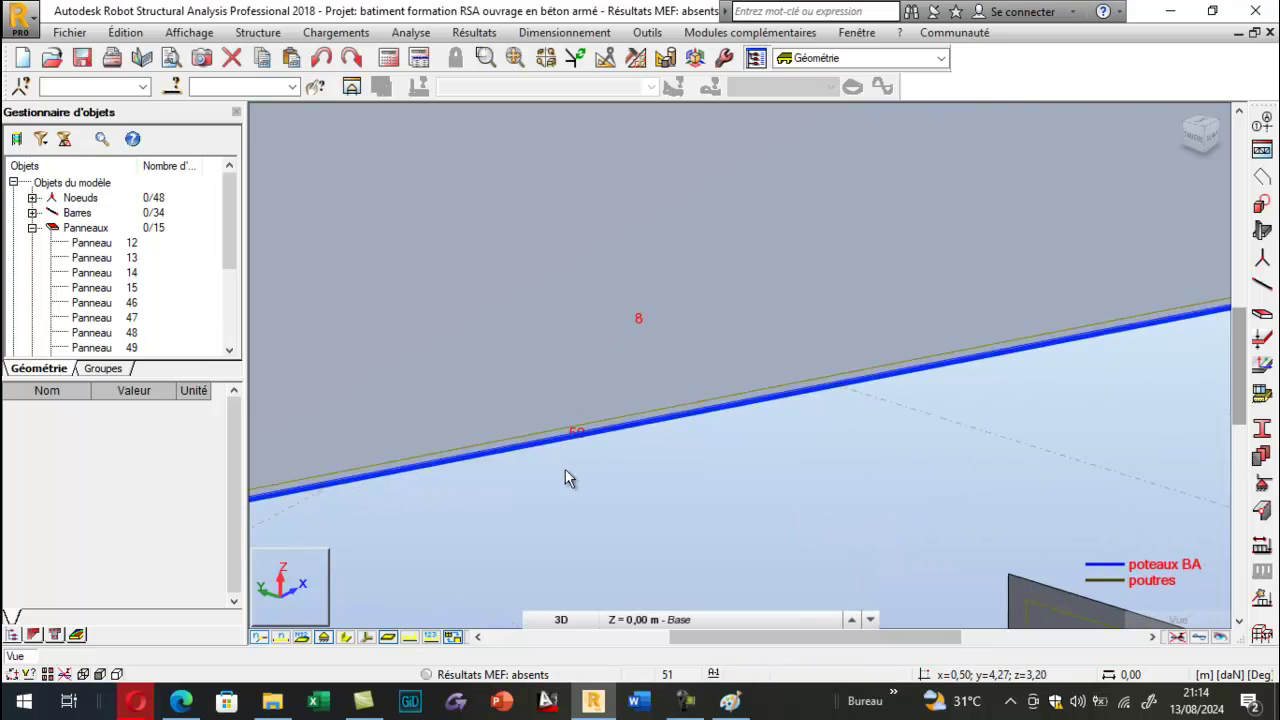
click(1012, 590)
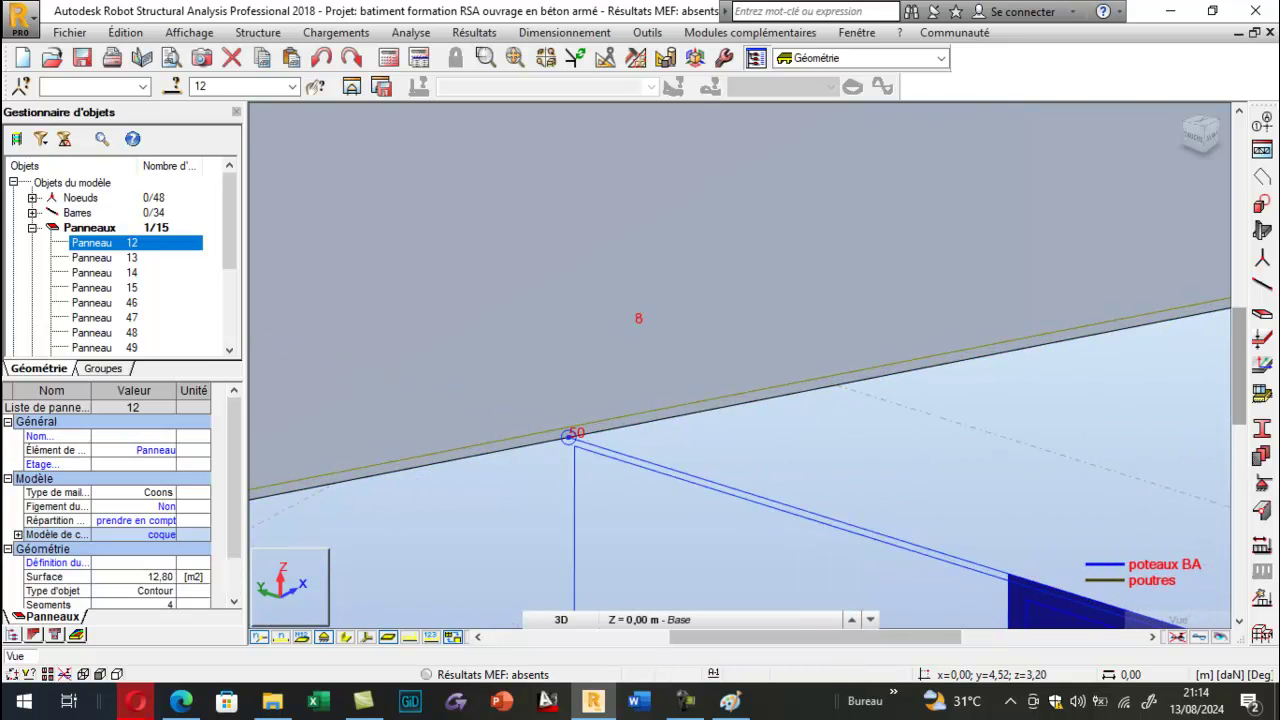
drag(568, 437, 569, 435)
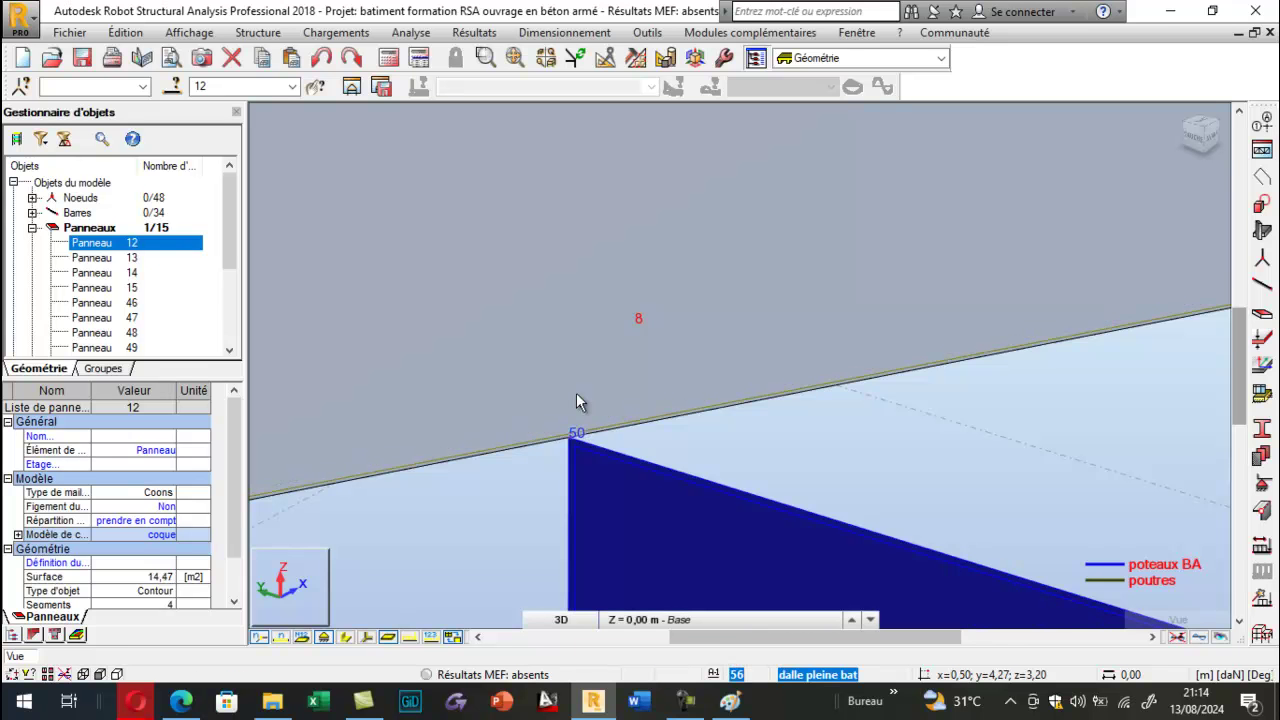
Examine the junction of wall panel 12 with the slab edge at node 50 and compare it with the PDF floor plan.
scroll(592, 387, down, 6)
scroll(592, 390, down, 8)
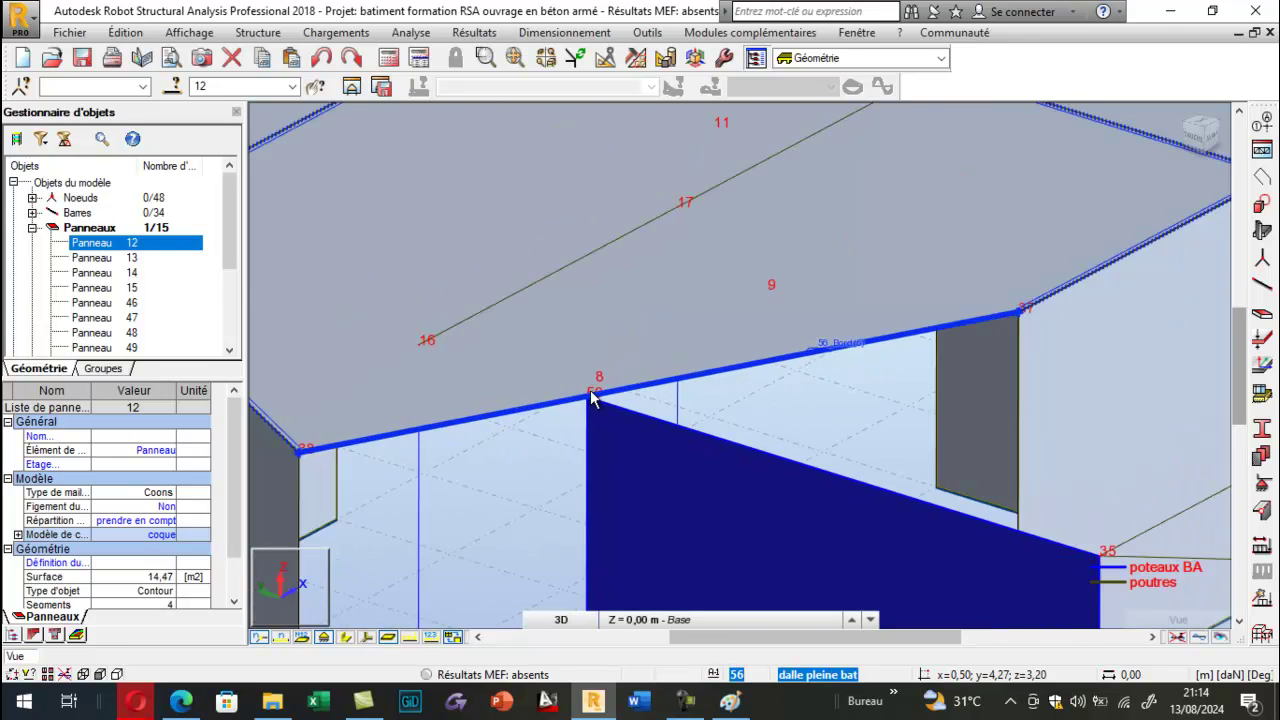
scroll(617, 505, up, 4)
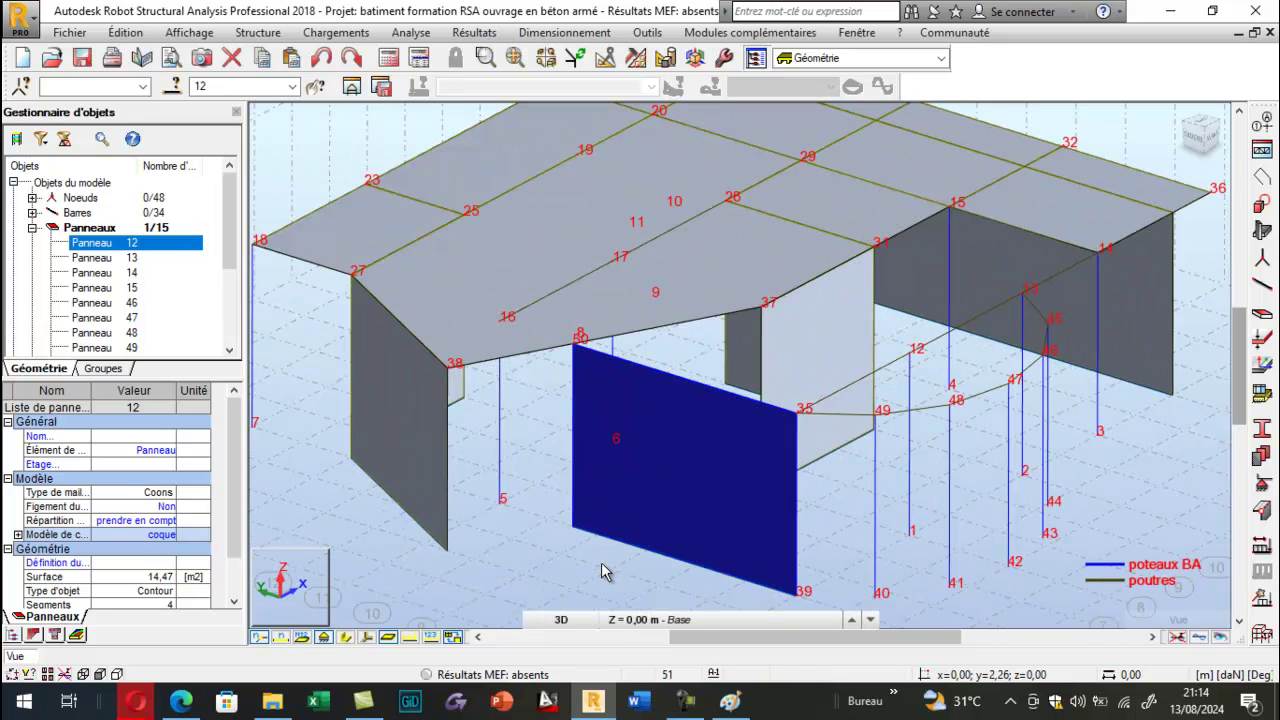
key(Escape)
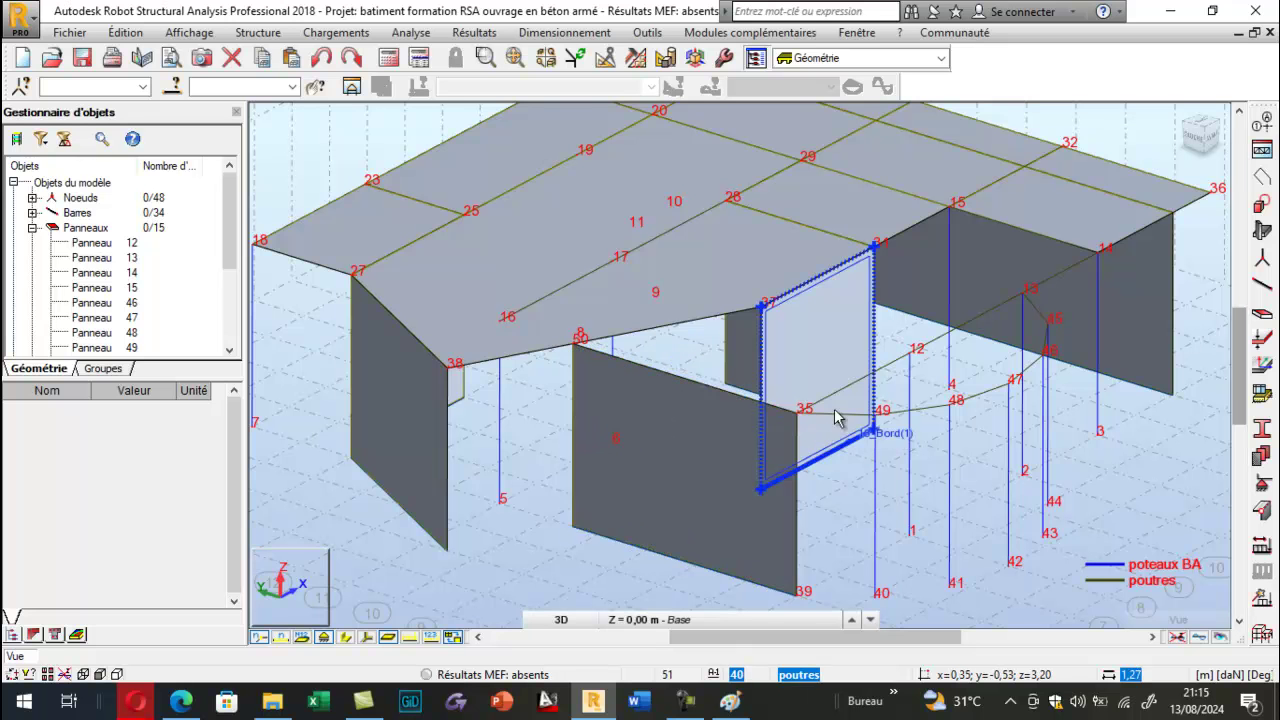
scroll(573, 343, up, 3)
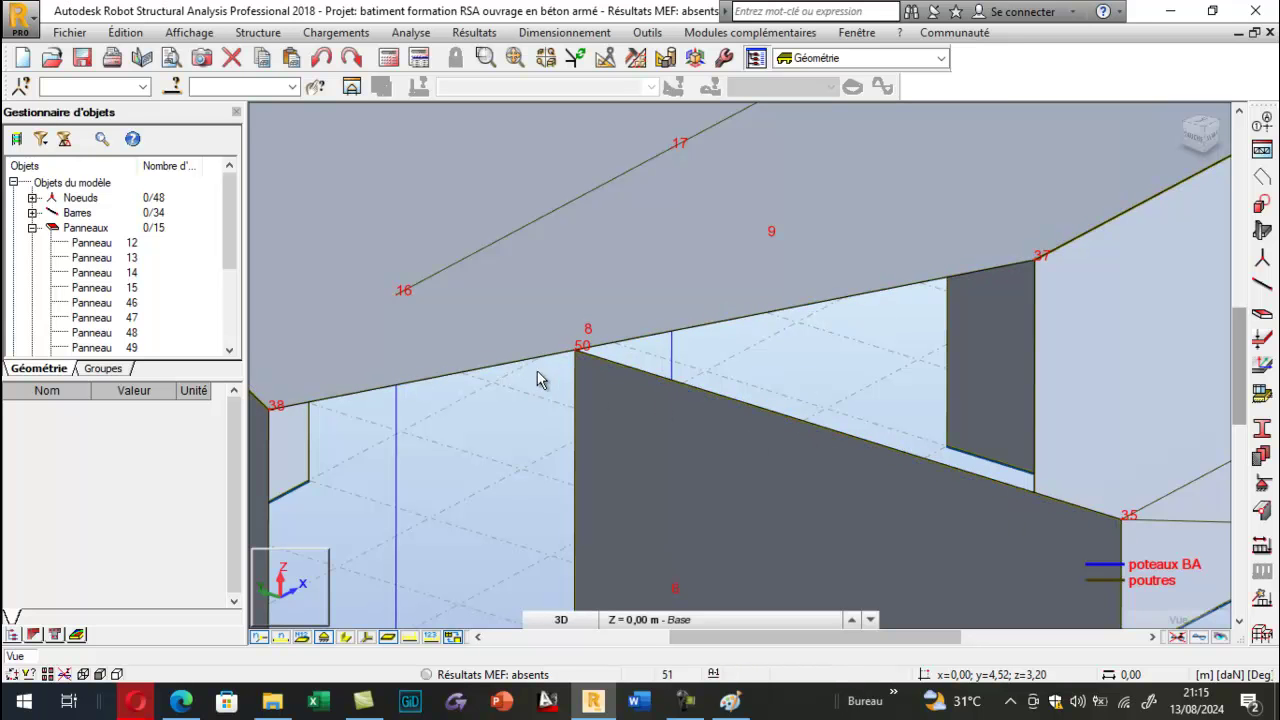
click(181, 701)
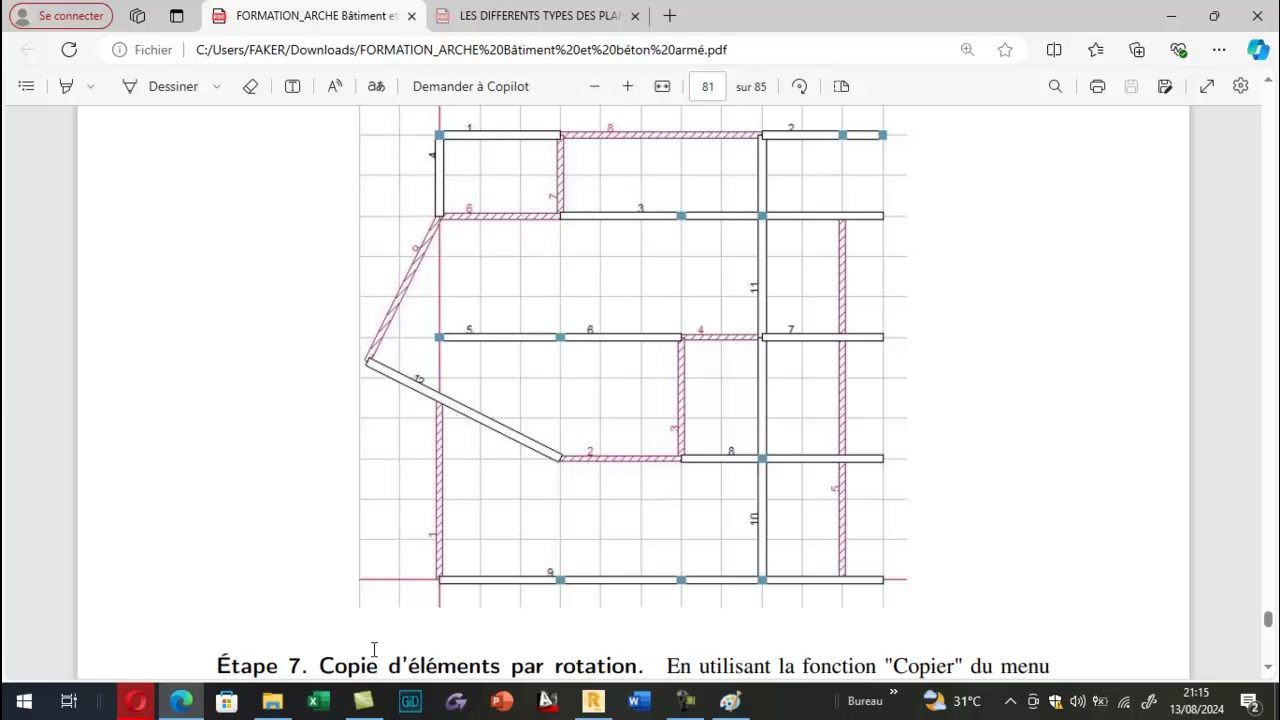
click(593, 701)
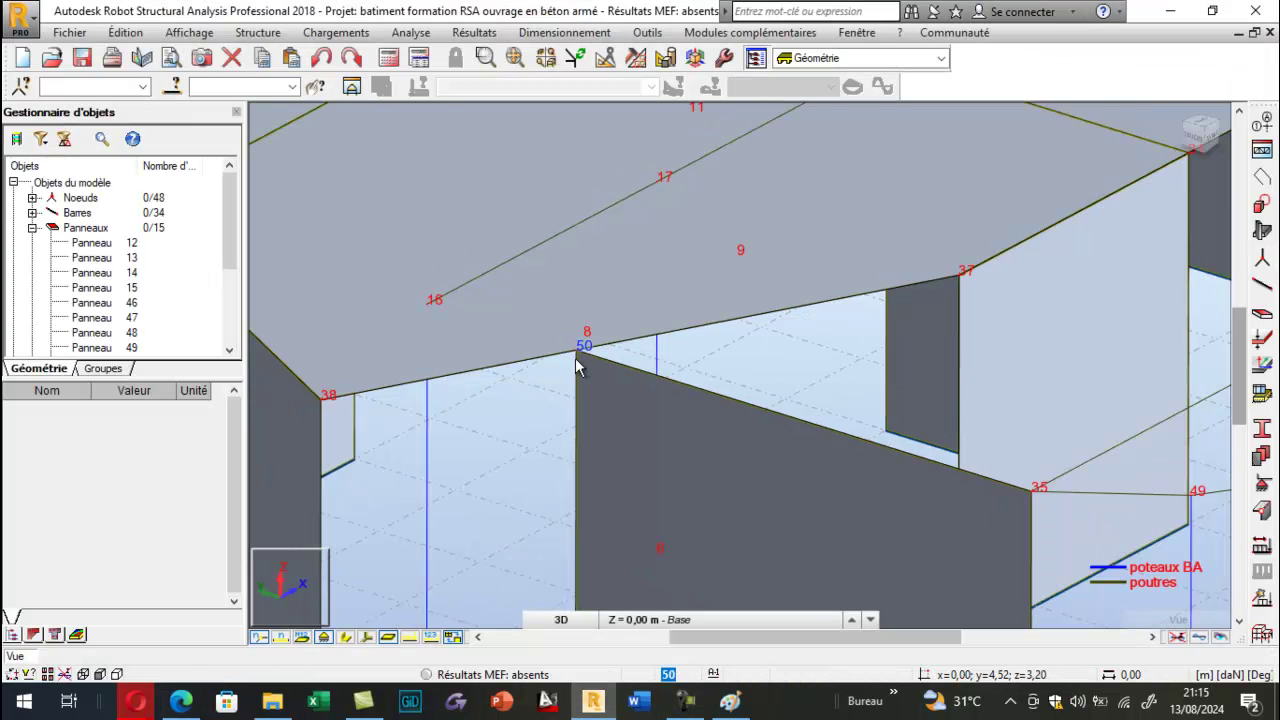
scroll(575, 358, down, 3)
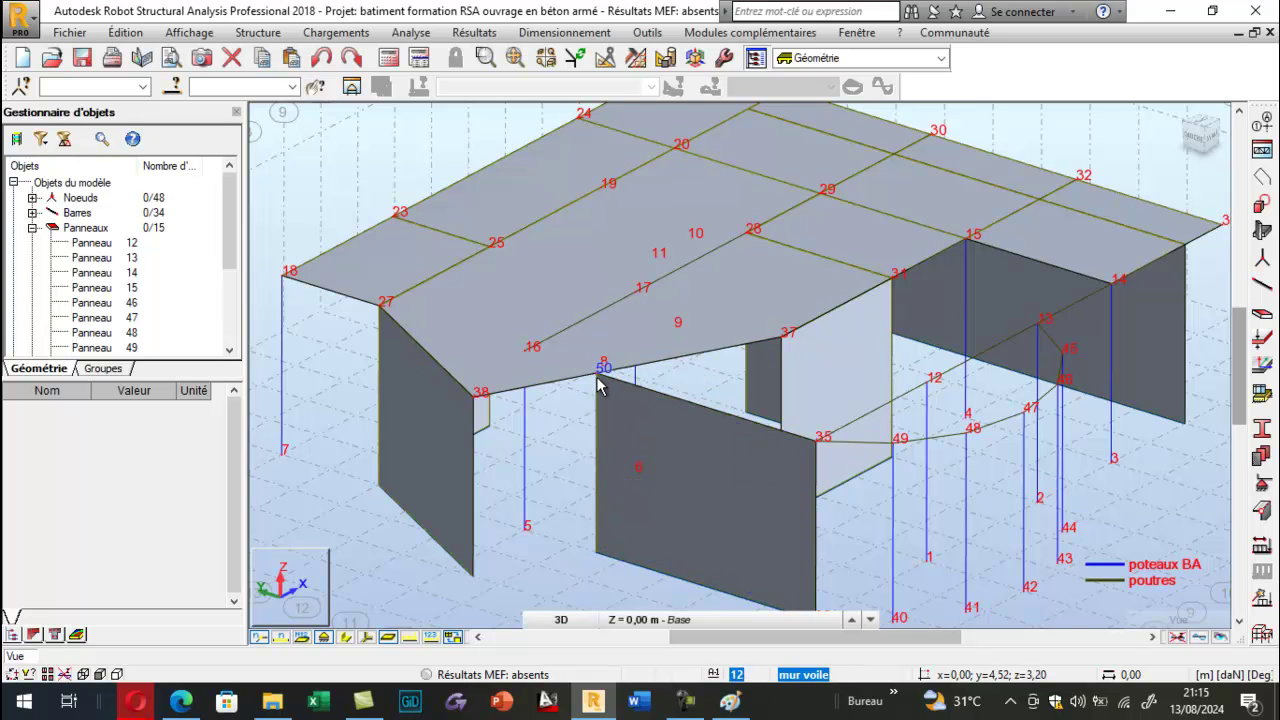
scroll(600, 390, up, 2)
scroll(600, 392, up, 1)
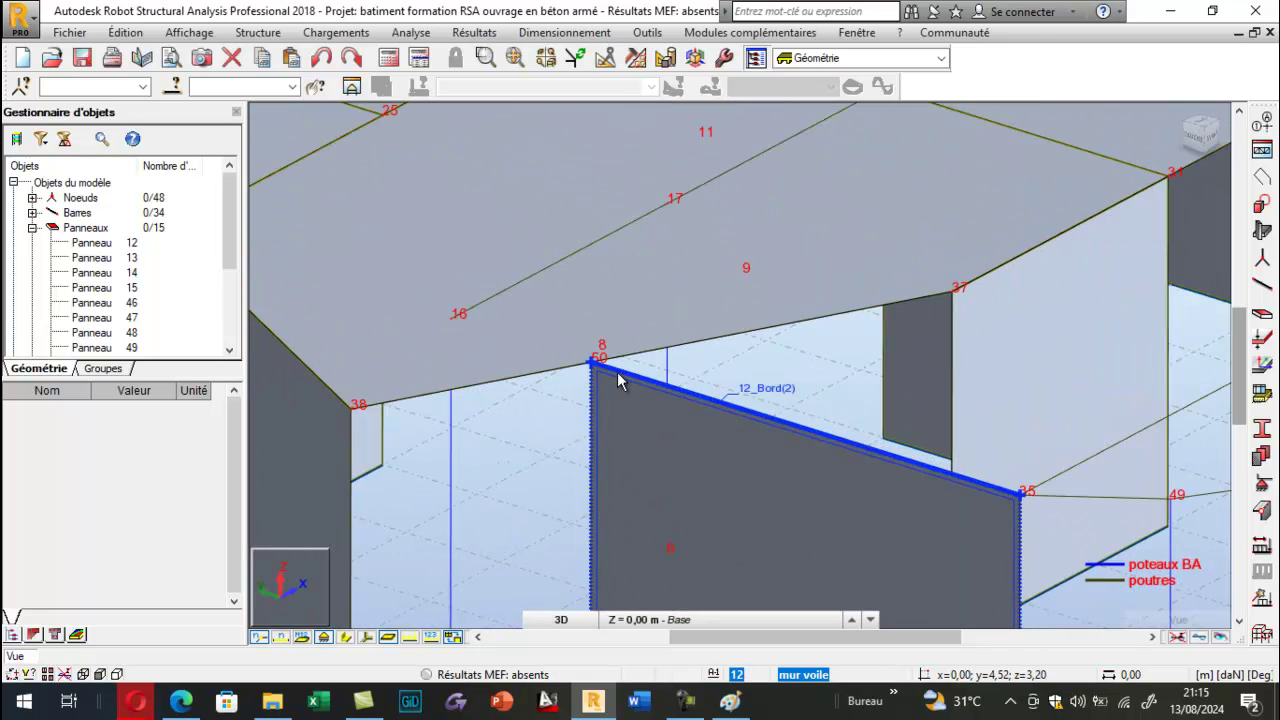
scroll(583, 381, down, 5)
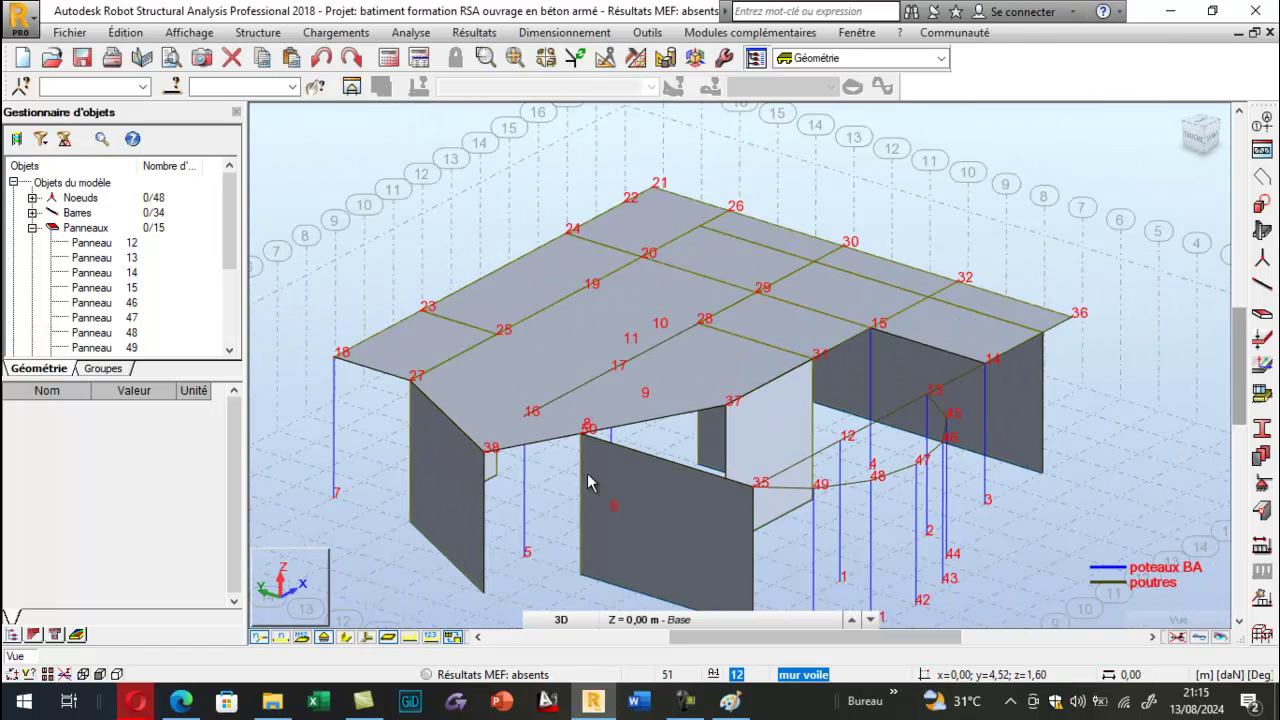
Hide the node numbers and show the support symbols in the 3D view.
click(264, 640)
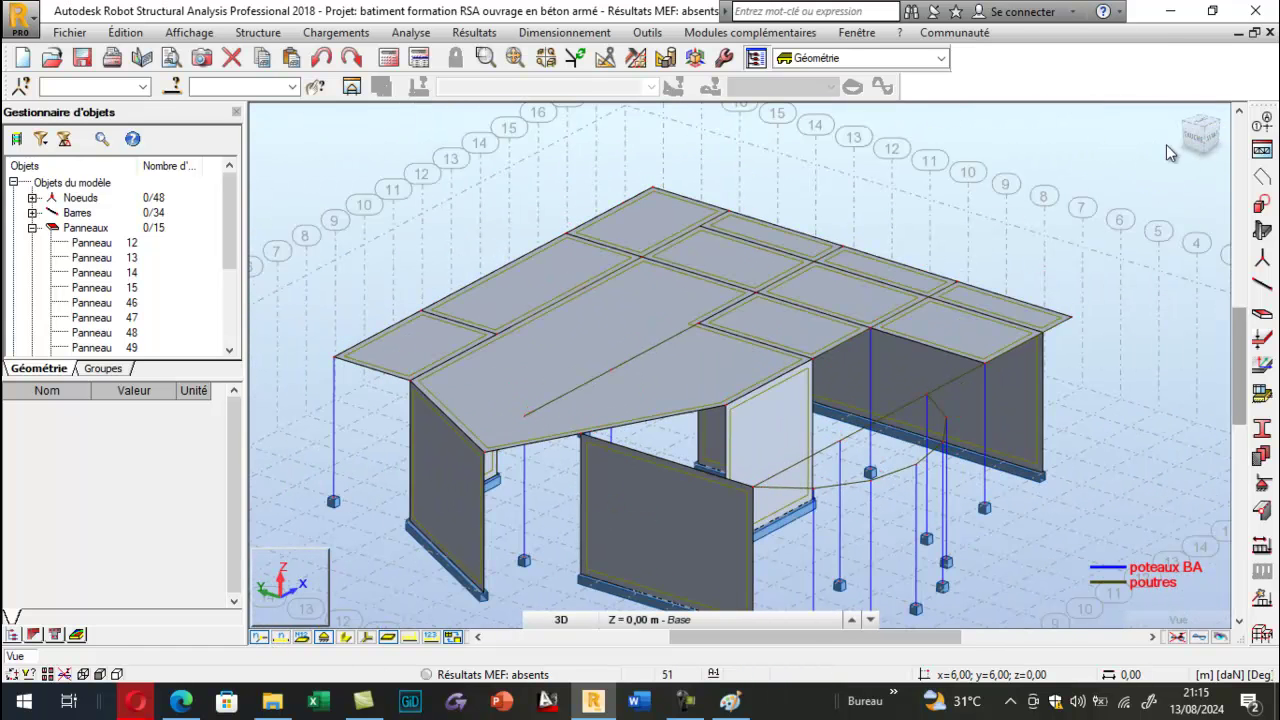
click(1180, 114)
scroll(871, 289, down, 4)
shift+middle_drag(637, 334, 573, 475)
scroll(632, 335, up, 2)
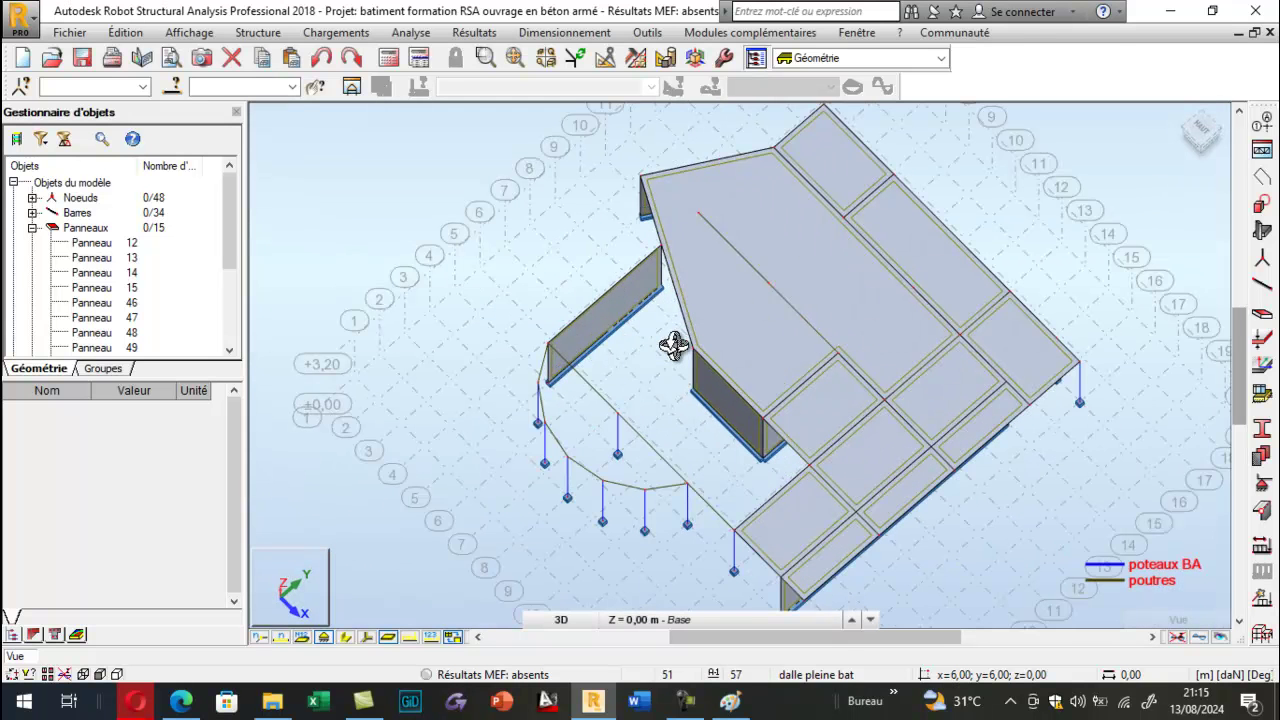
Create a slab panel by contour through (8; 3), (3; 3), (0; 4,52), (0; 0) and (8; 0) at Z 3,20 m.
click(1261, 231)
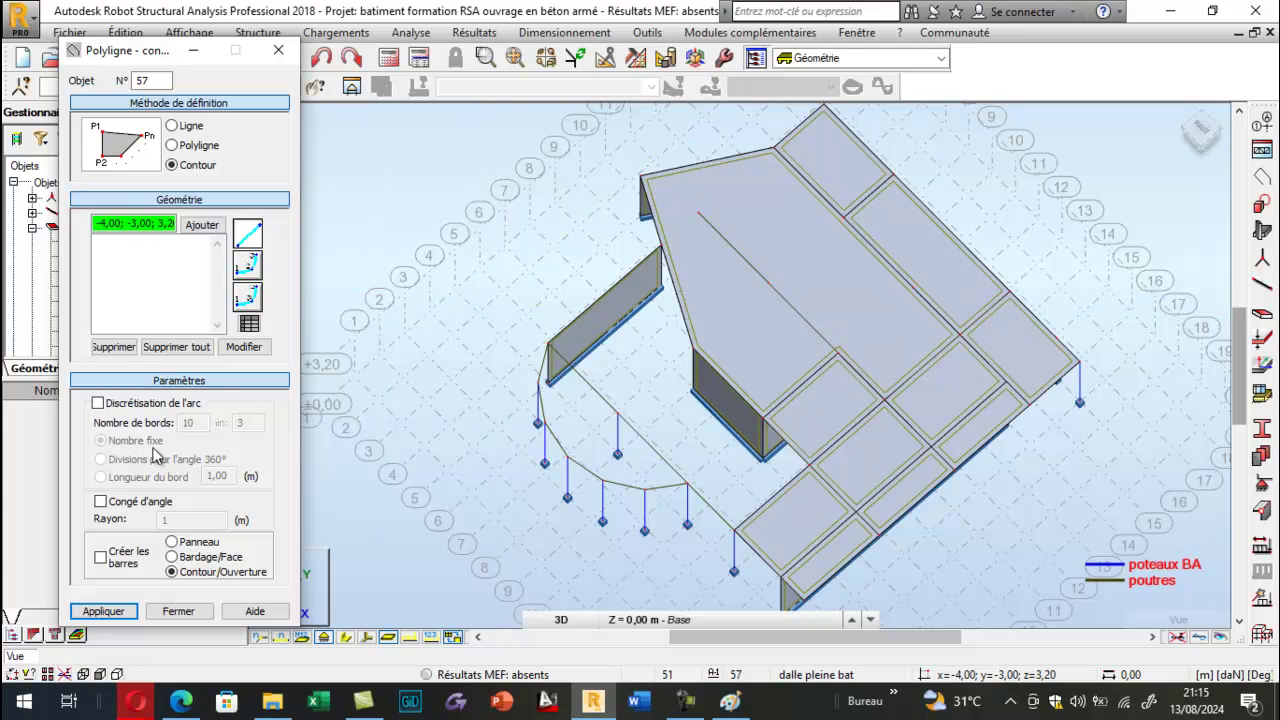
click(187, 548)
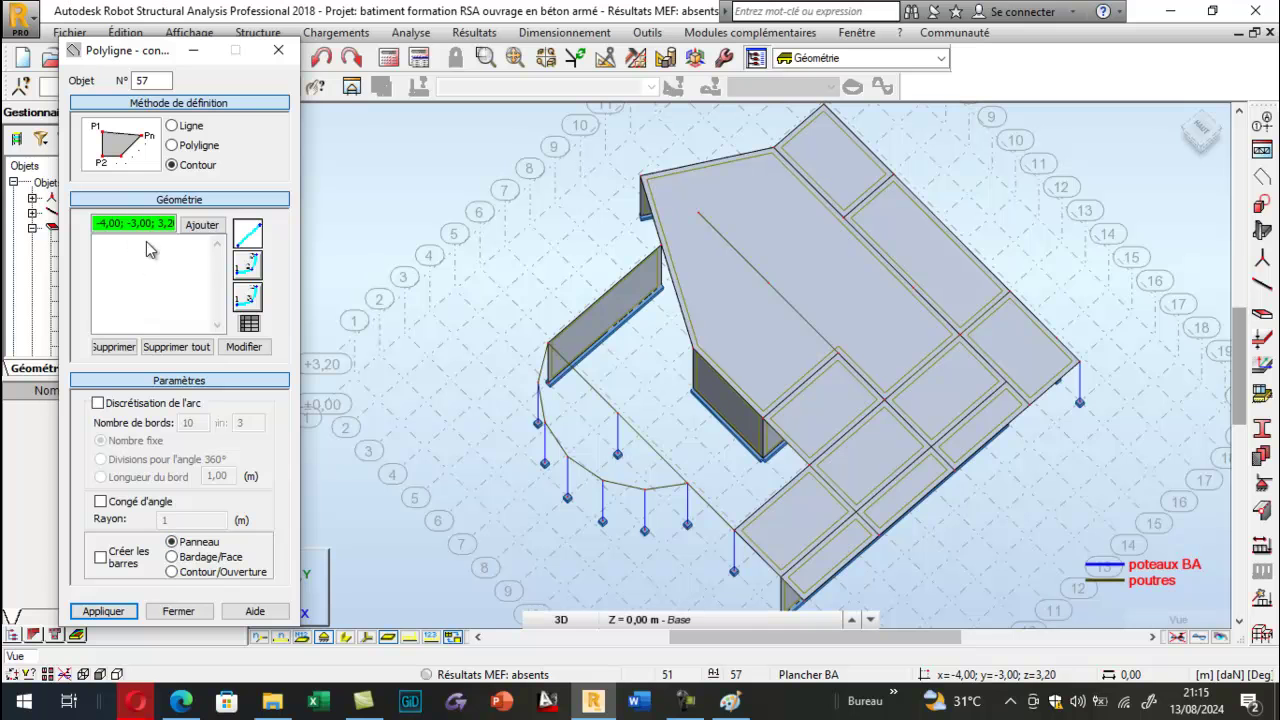
click(755, 404)
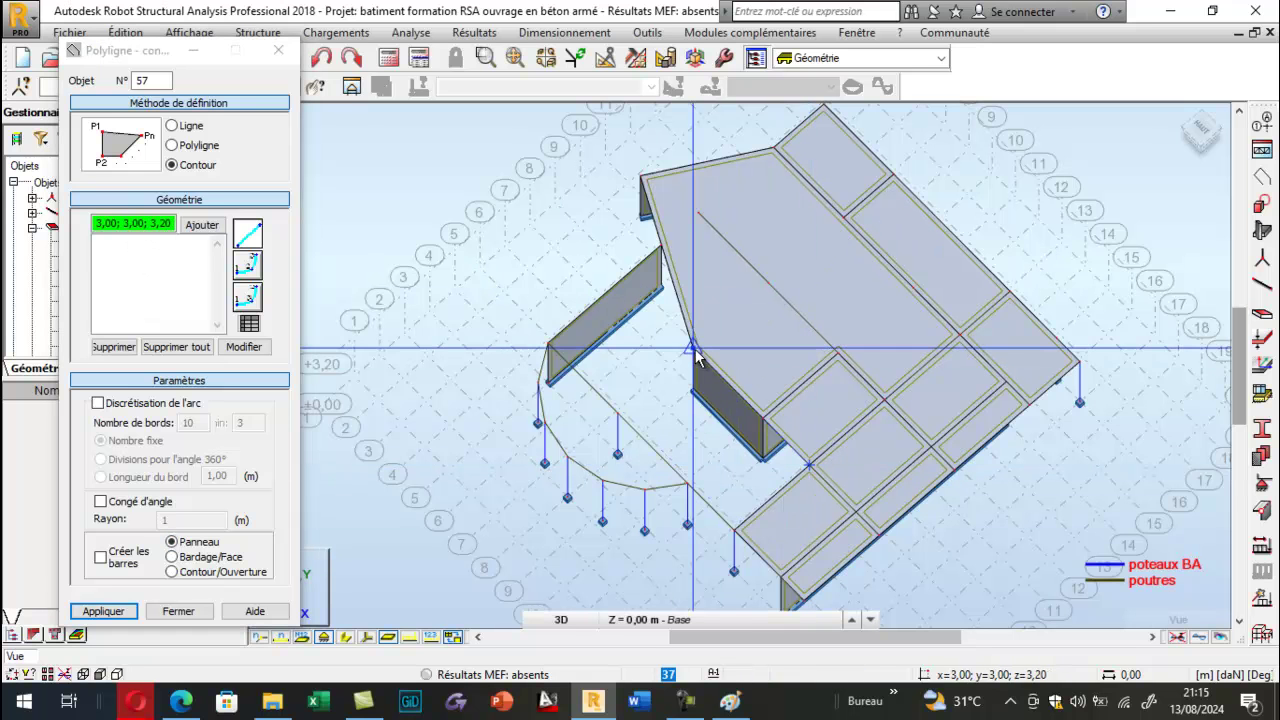
click(692, 348)
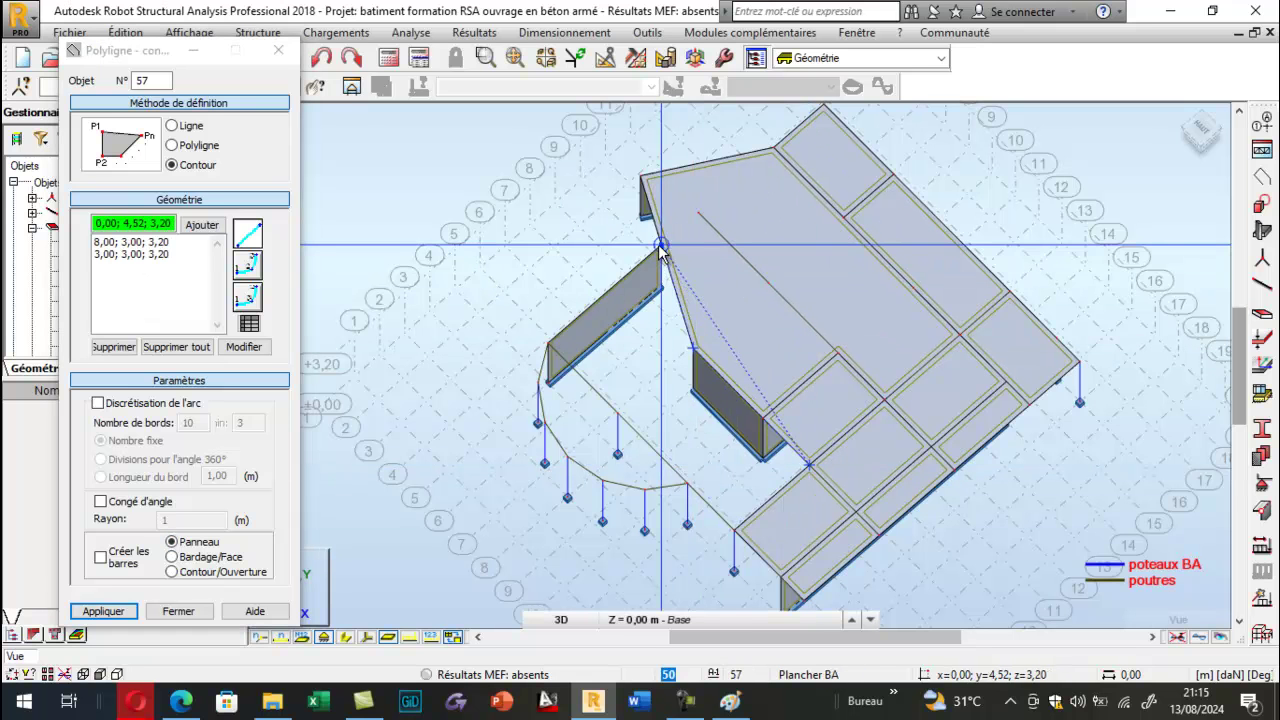
click(660, 246)
click(548, 345)
click(734, 528)
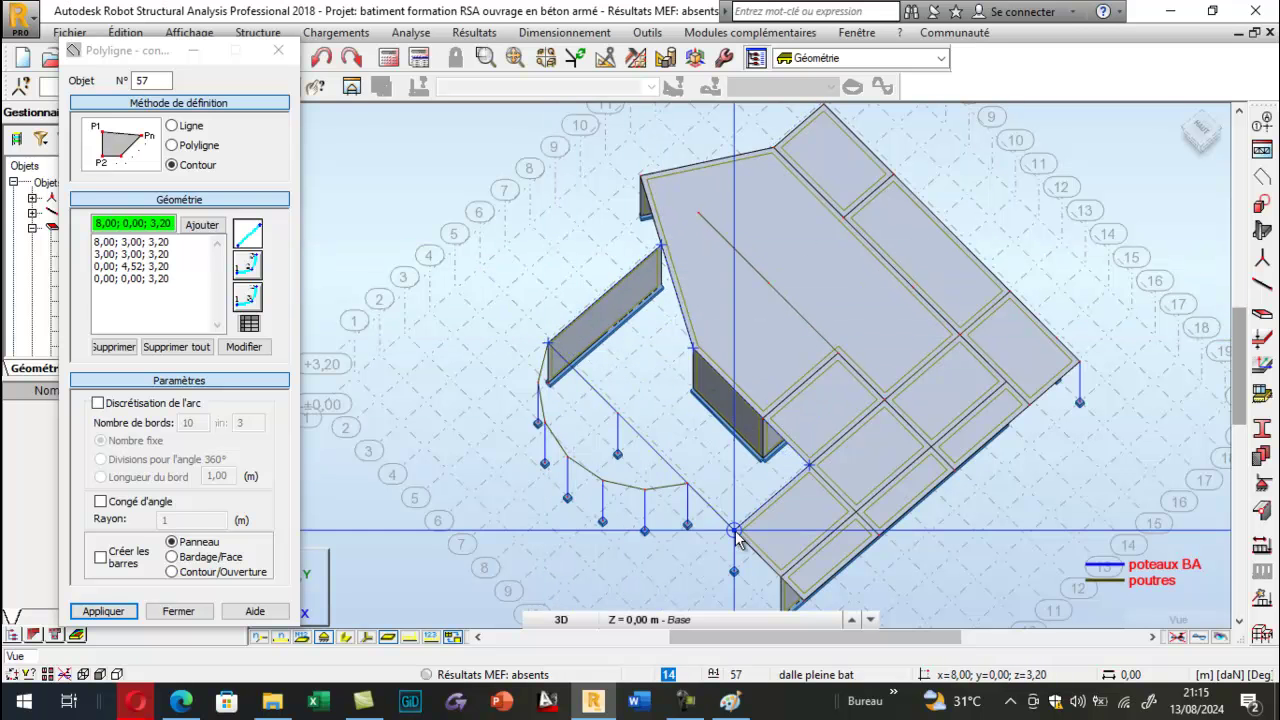
click(808, 467)
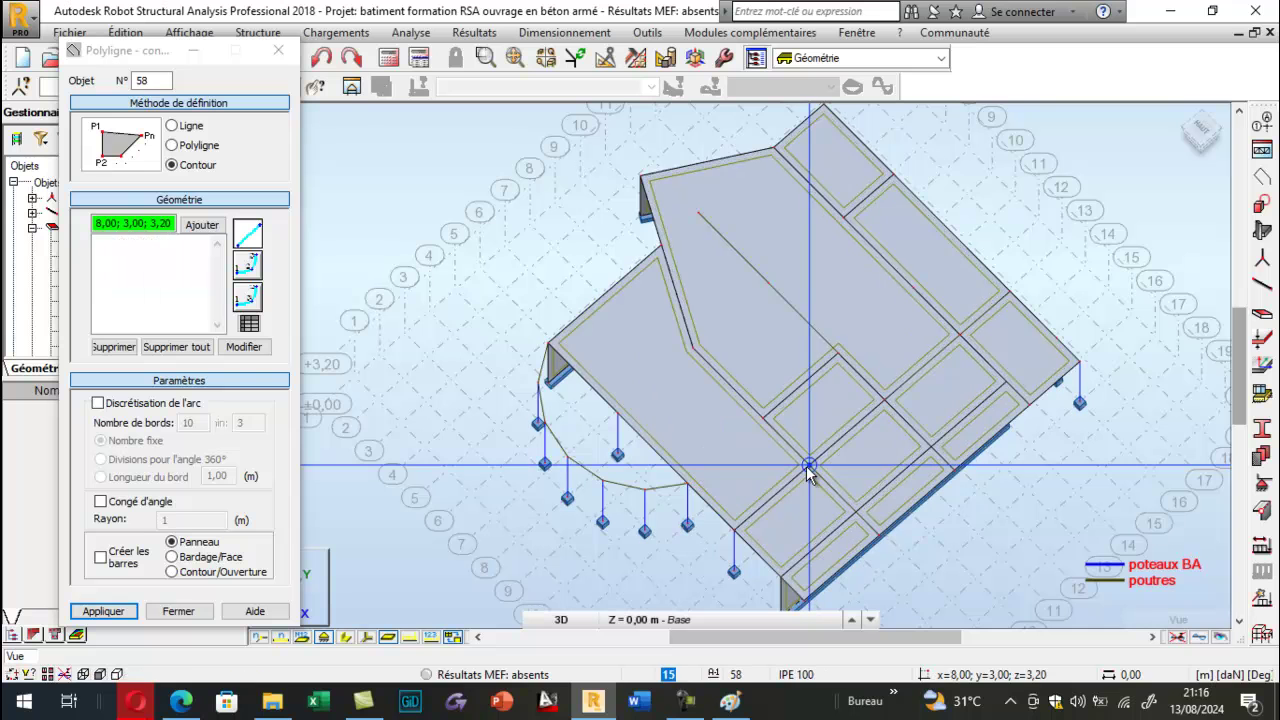
click(279, 52)
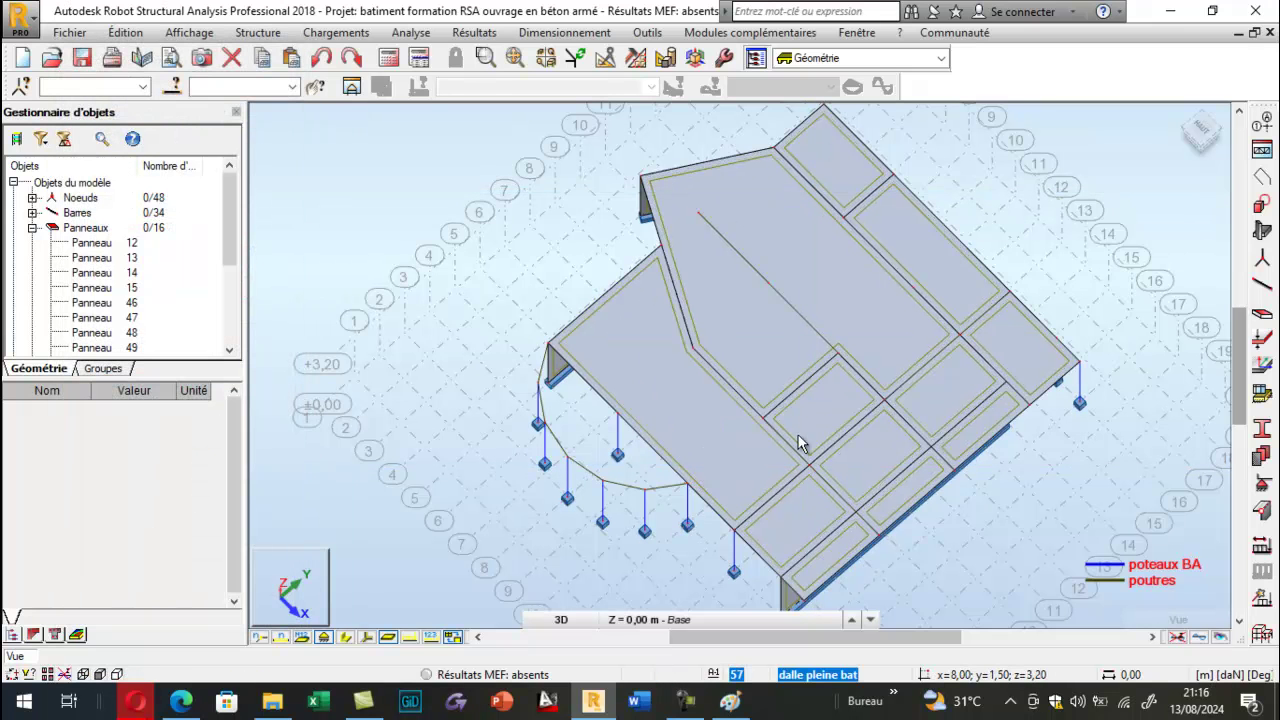
Check the available panel thicknesses and inspect the new slab panel from several angles.
click(1262, 340)
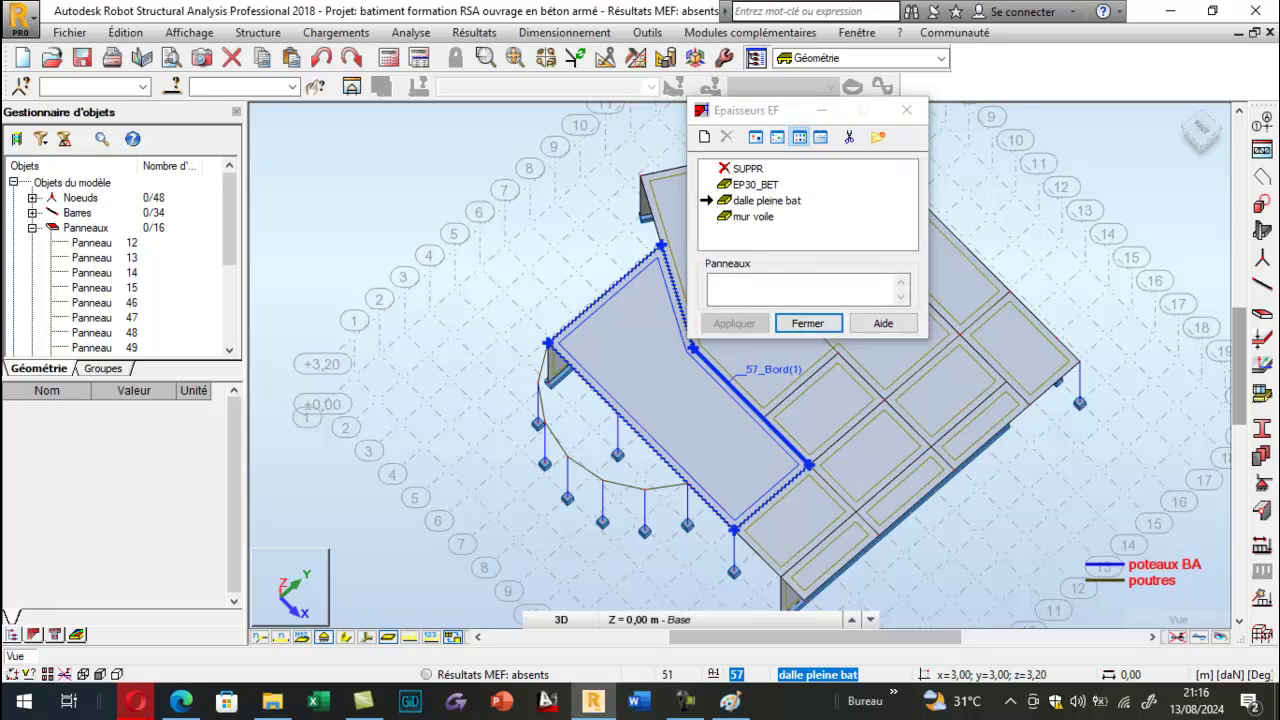
click(807, 323)
right_click(374, 282)
click(346, 356)
drag(474, 349, 523, 290)
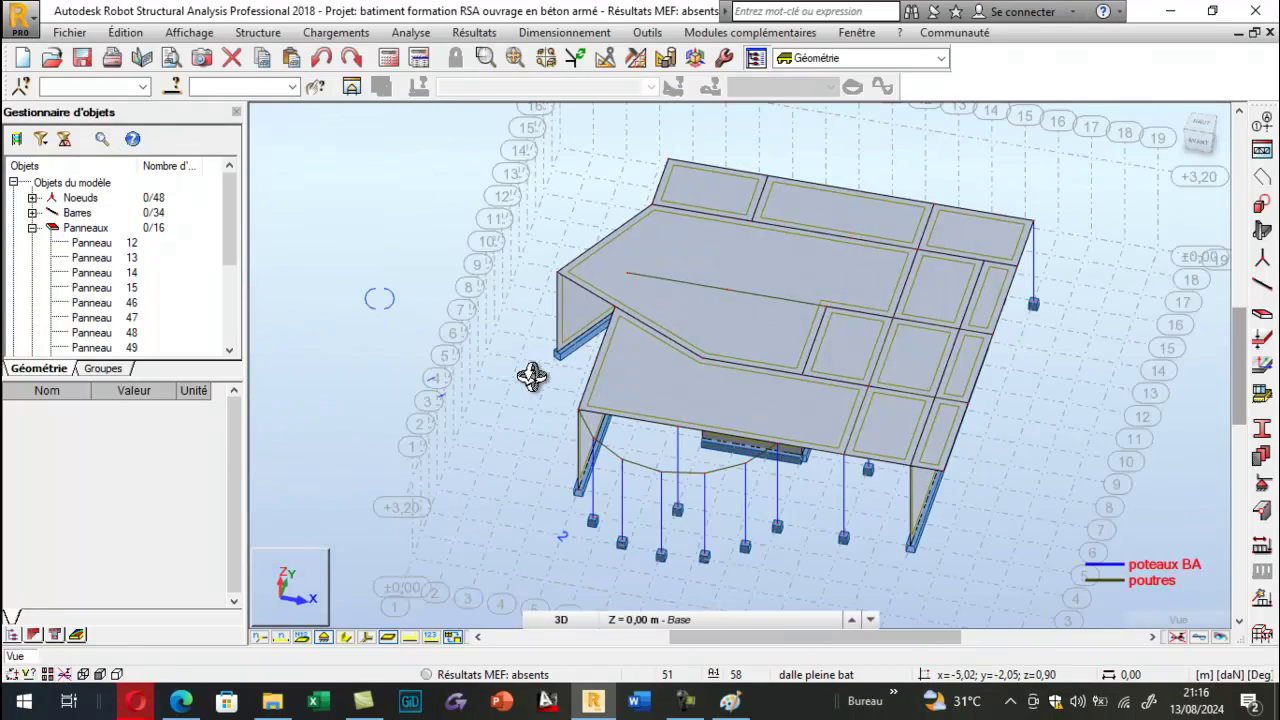
drag(526, 386, 603, 371)
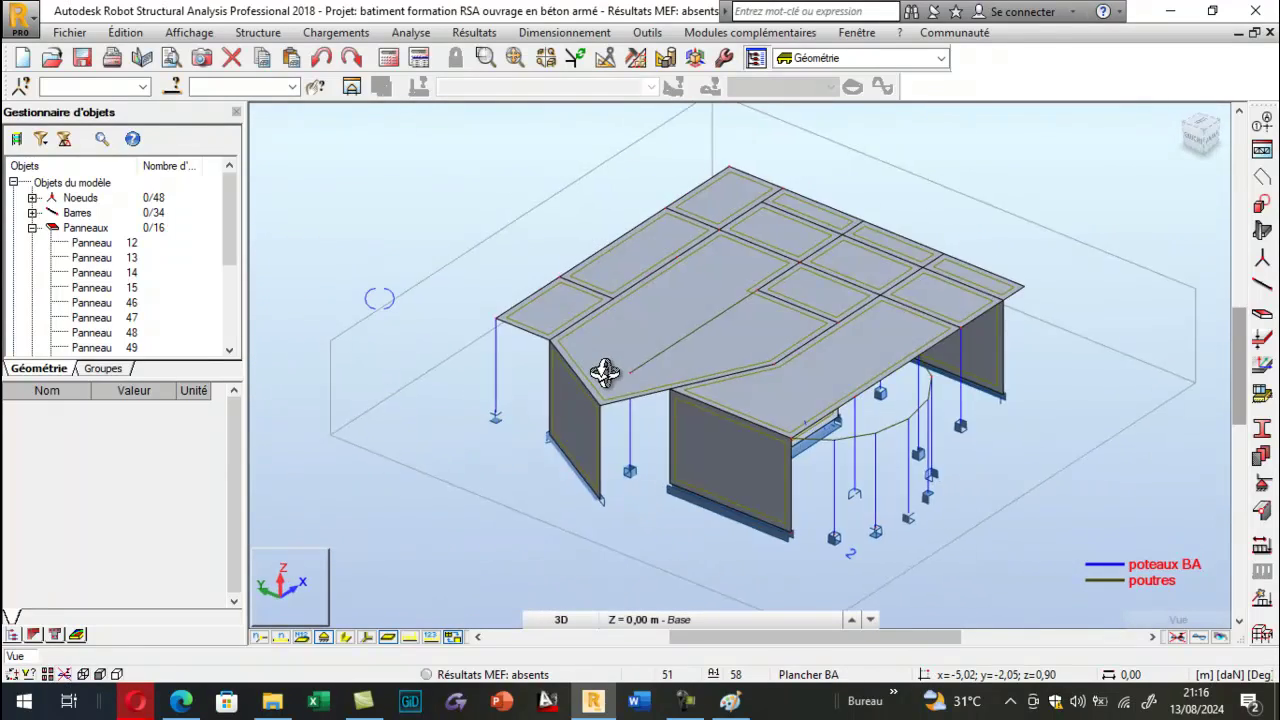
Review the display attributes for bars without altering them.
right_click(360, 258)
click(334, 371)
click(202, 278)
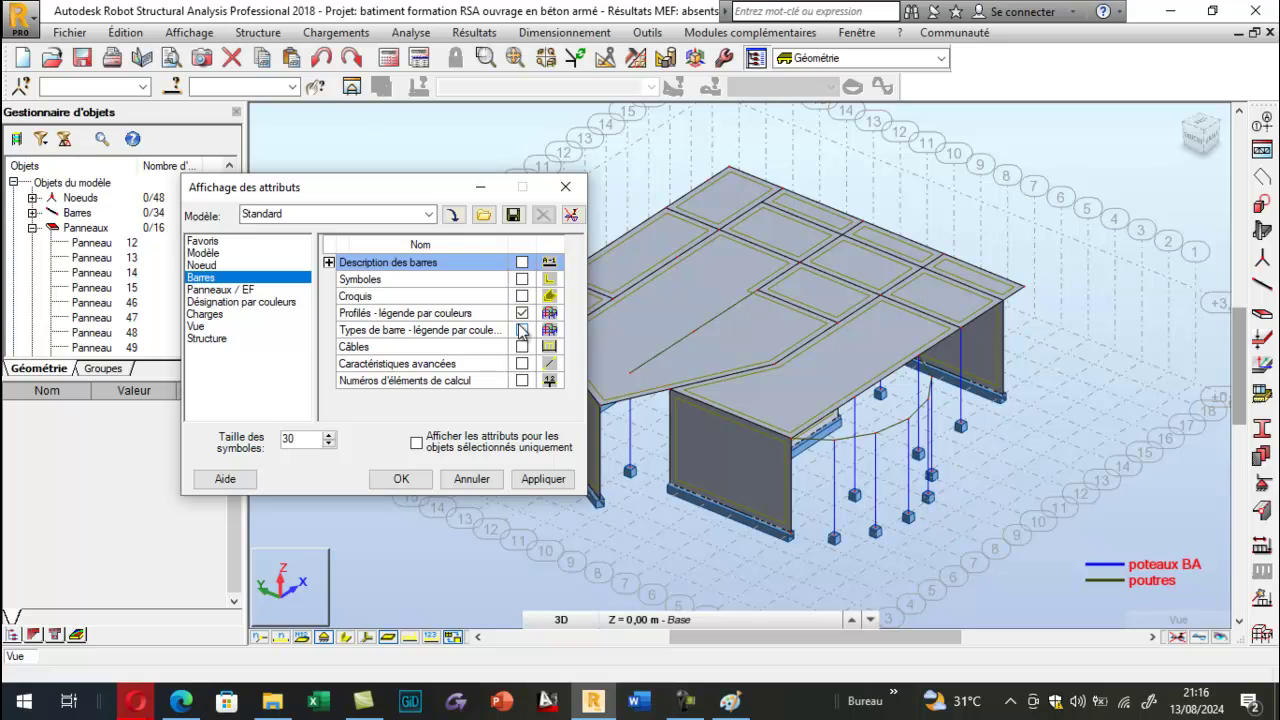
click(401, 479)
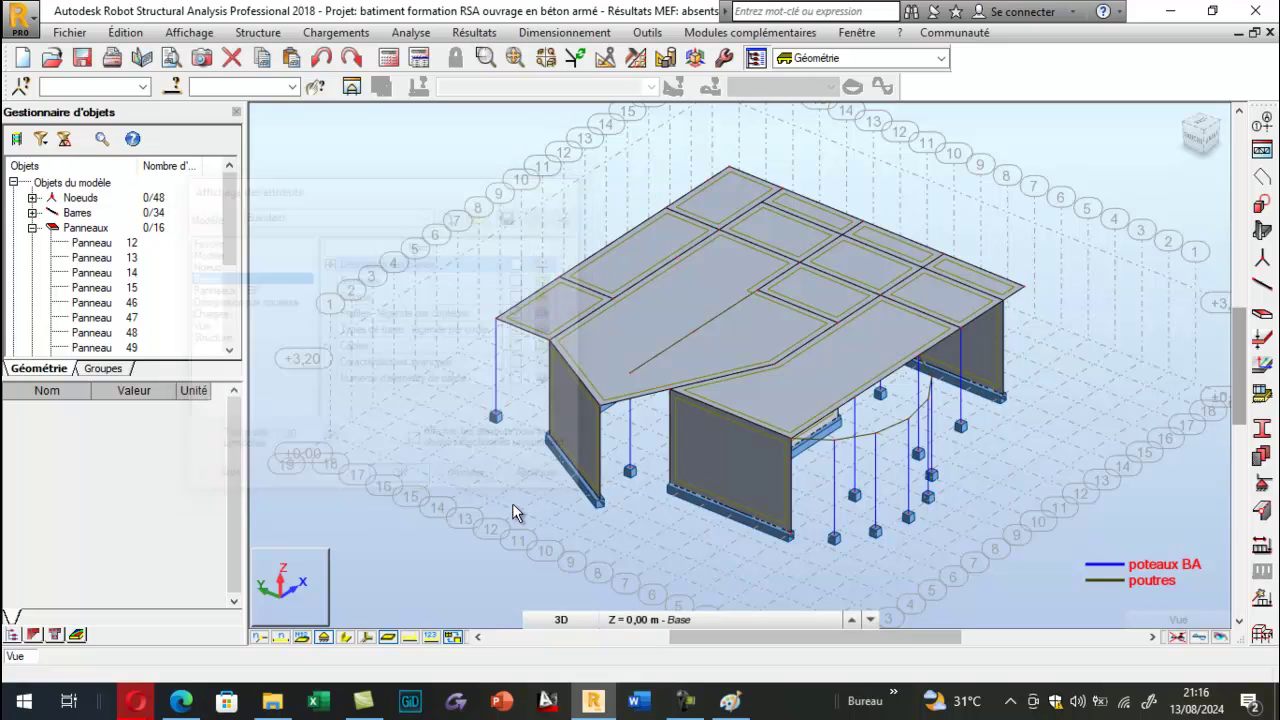
Create a semicircular slab panel contour with a straight edge from (6; 0; 3,20) to (0; 0; 3,20) and an arc following the curved beams.
scroll(1180, 555, down, 2)
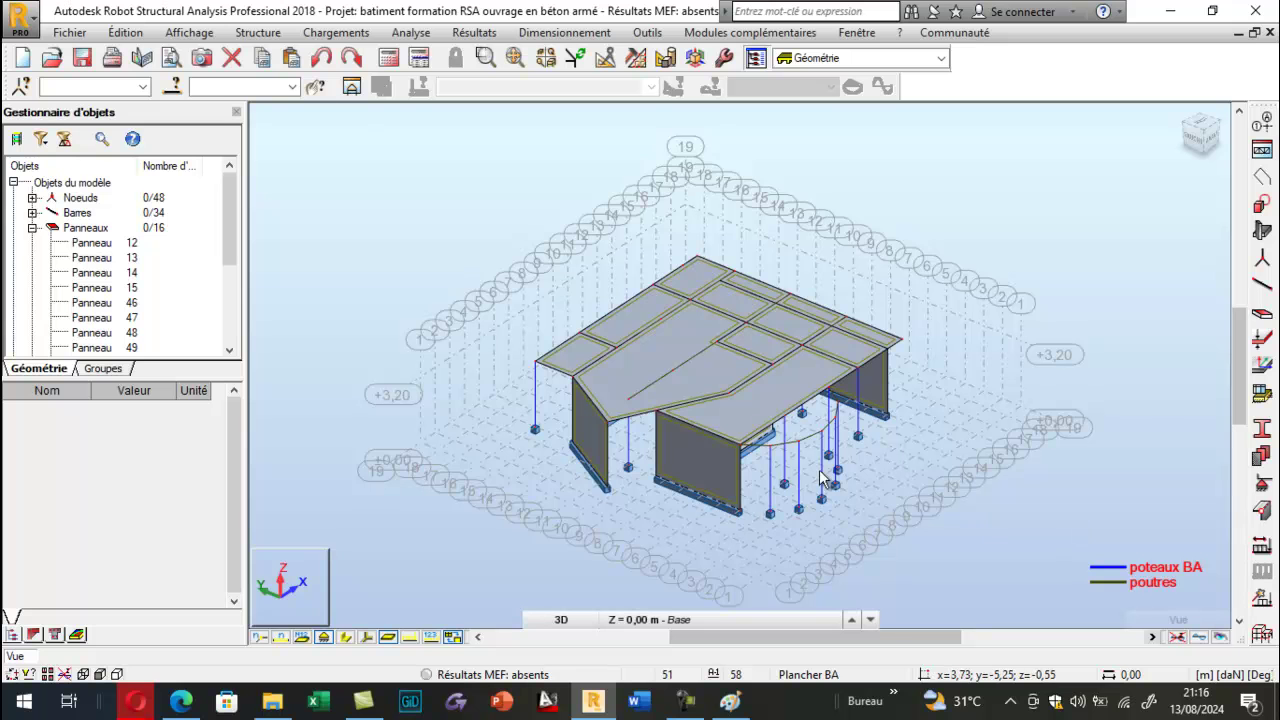
right_click(425, 147)
click(510, 224)
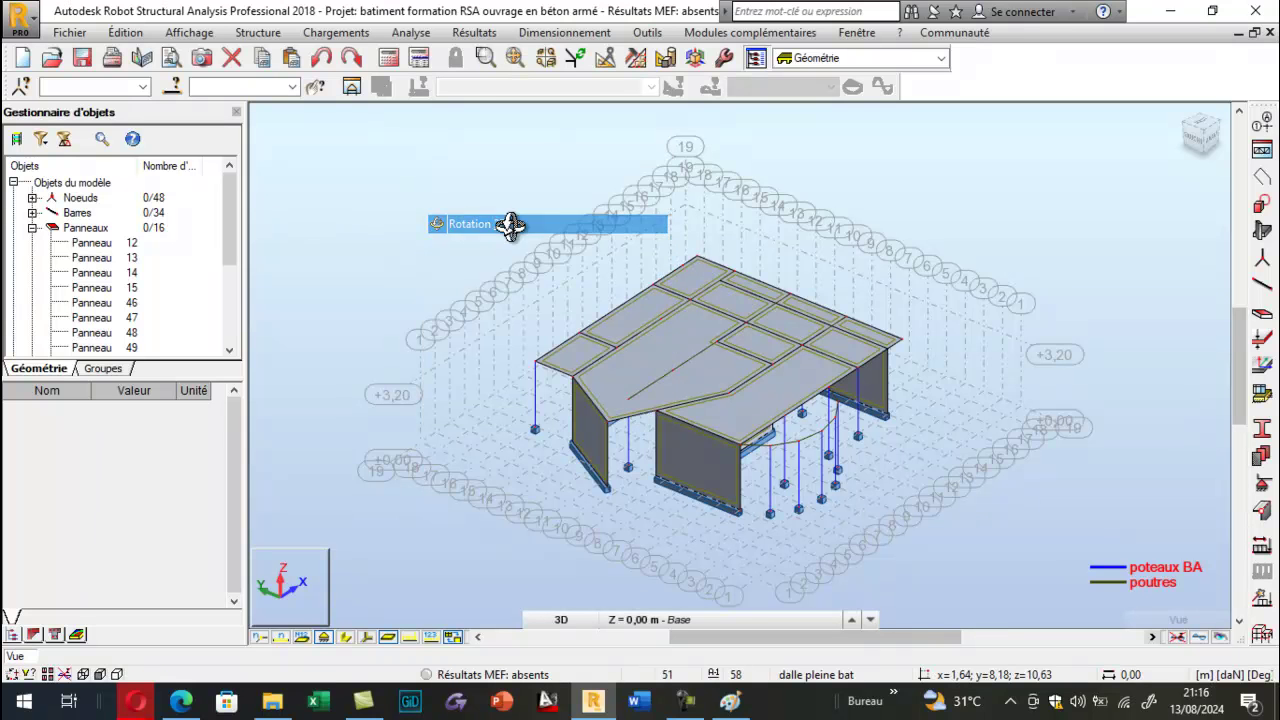
drag(697, 349, 614, 434)
scroll(614, 434, up, 3)
scroll(608, 436, down, 2)
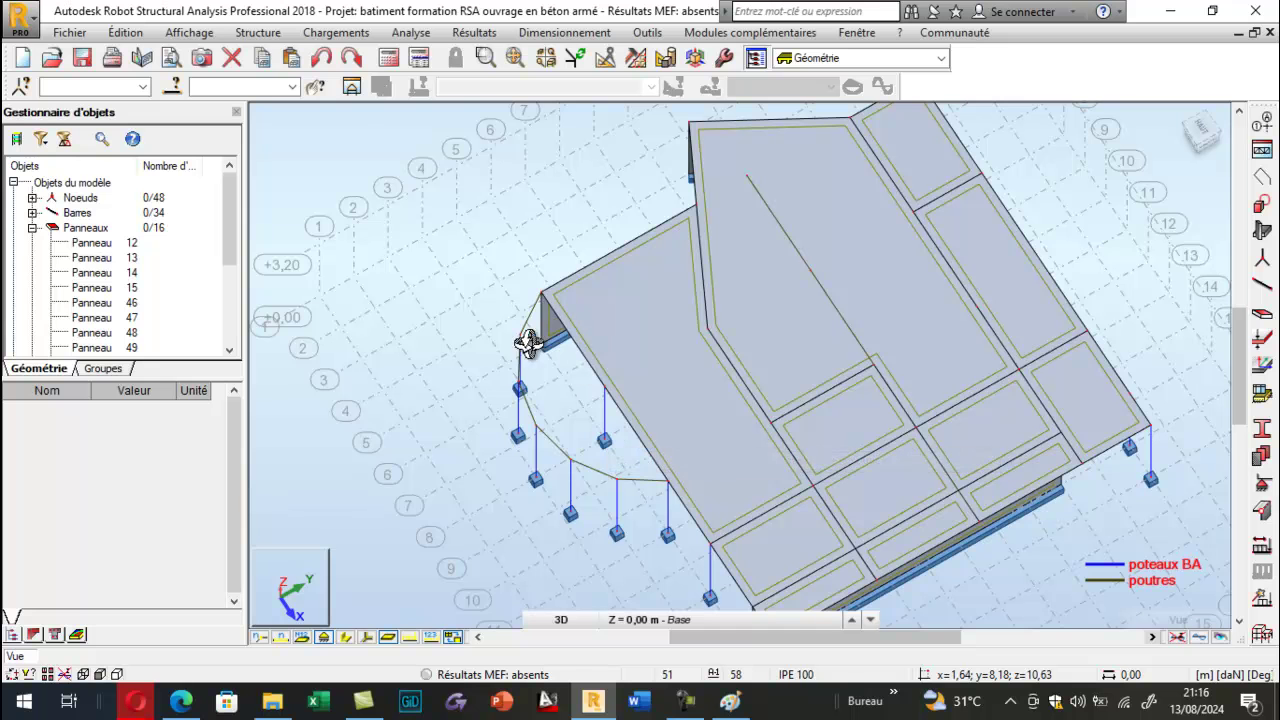
drag(591, 480, 598, 531)
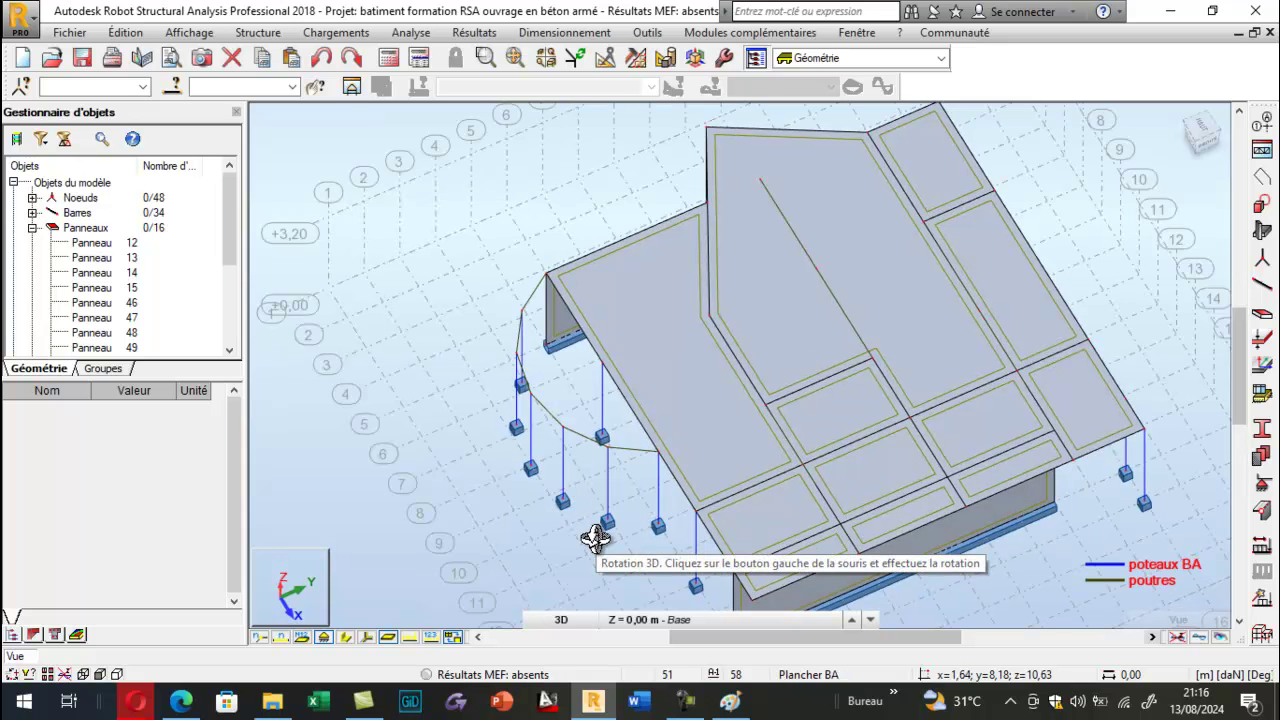
click(1262, 180)
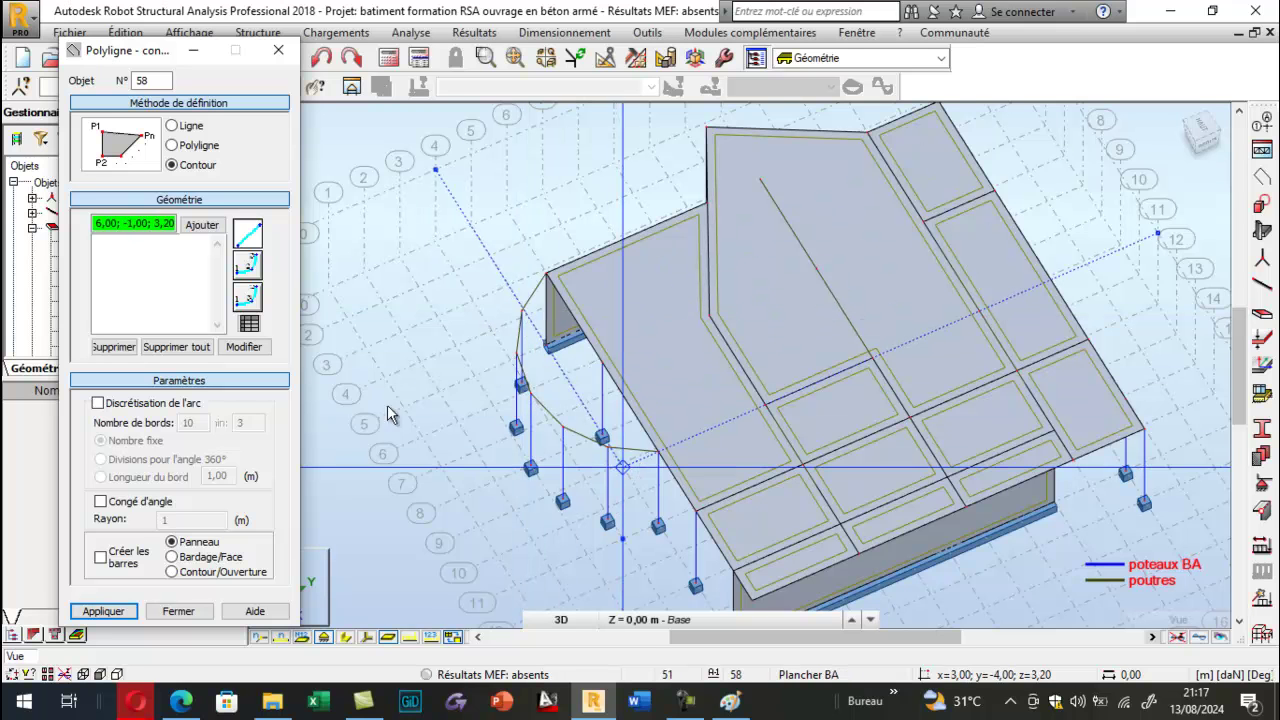
click(147, 223)
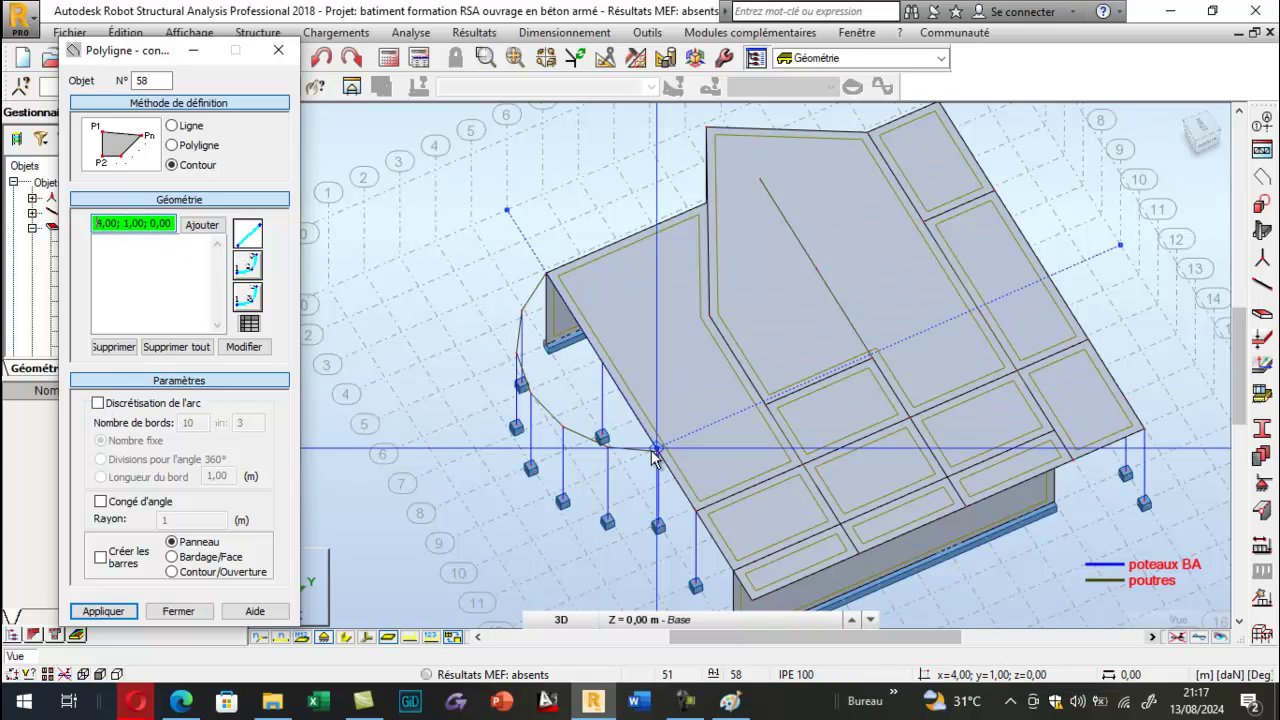
scroll(657, 452, up, 3)
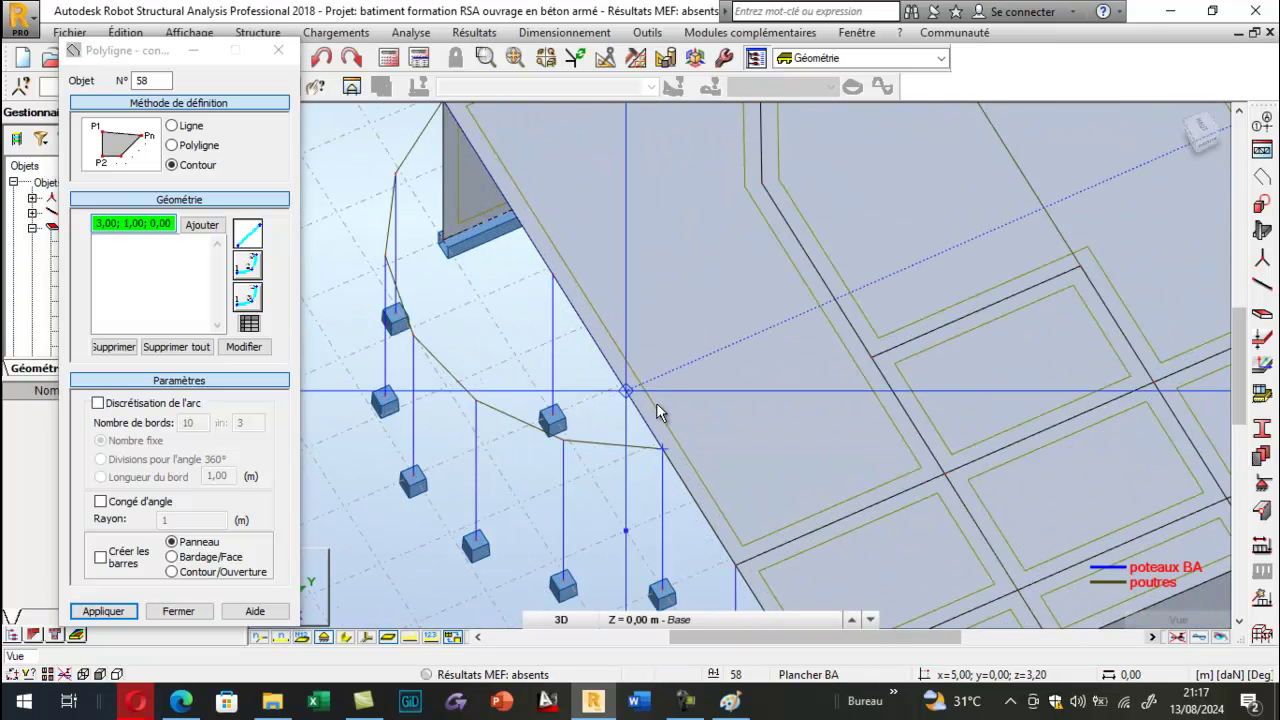
scroll(653, 400, down, 2)
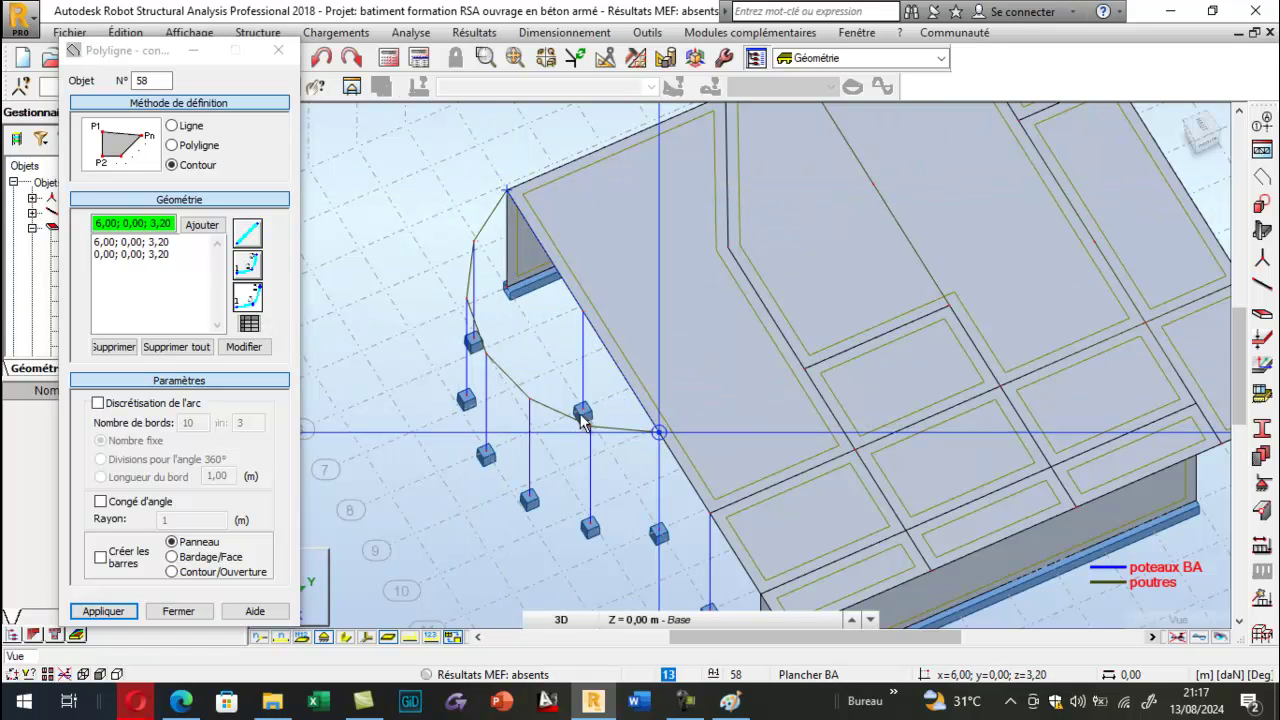
click(487, 356)
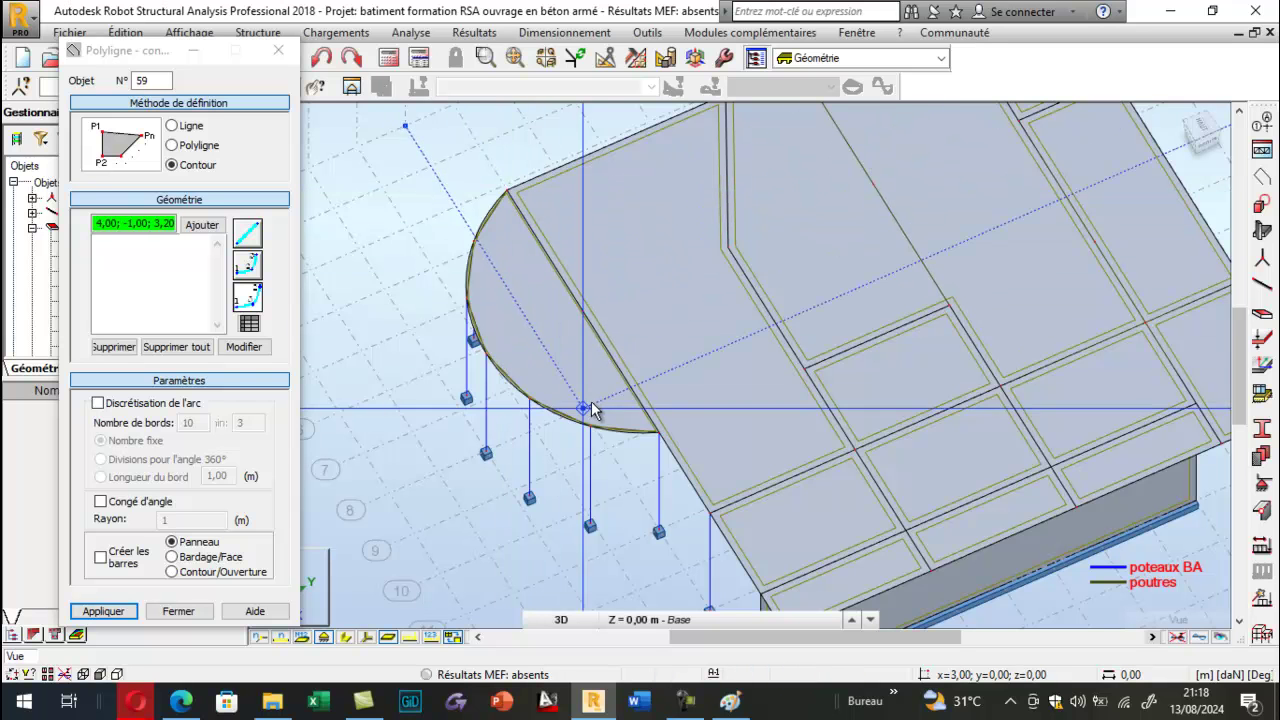
click(249, 238)
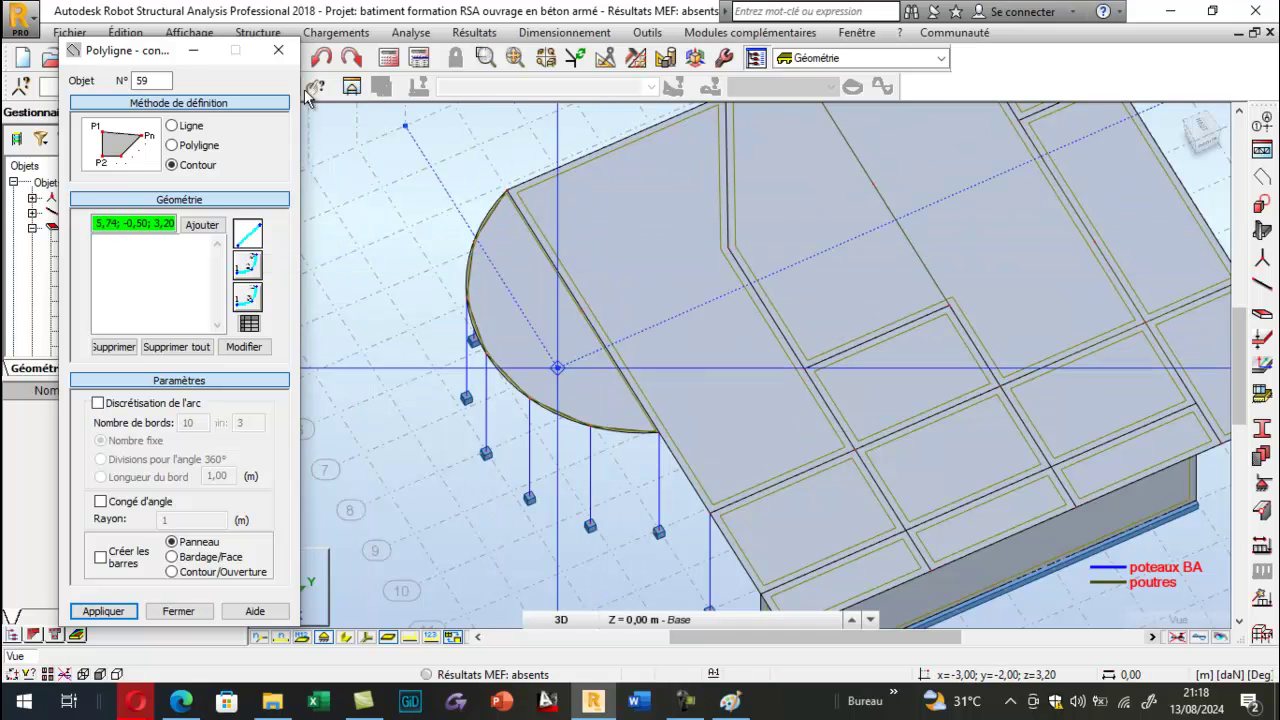
click(278, 52)
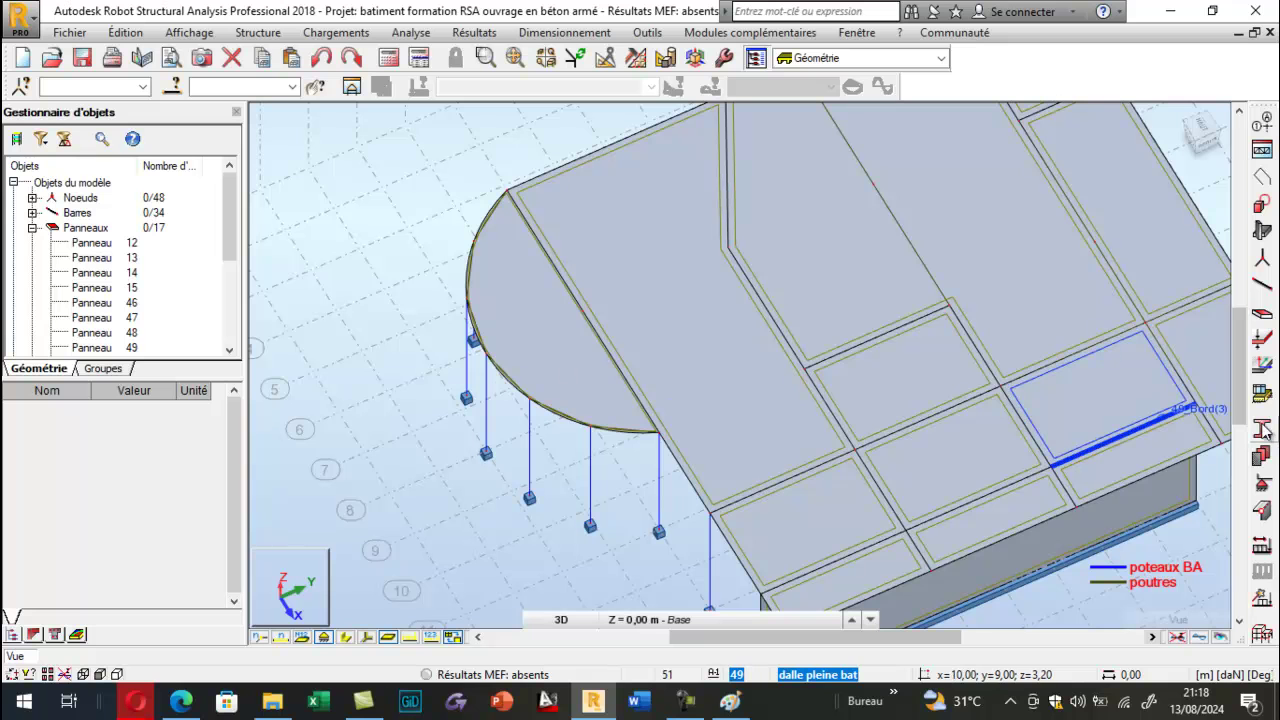
Review the available panel thicknesses without changing them, and view the whole slab from another angle.
click(1260, 340)
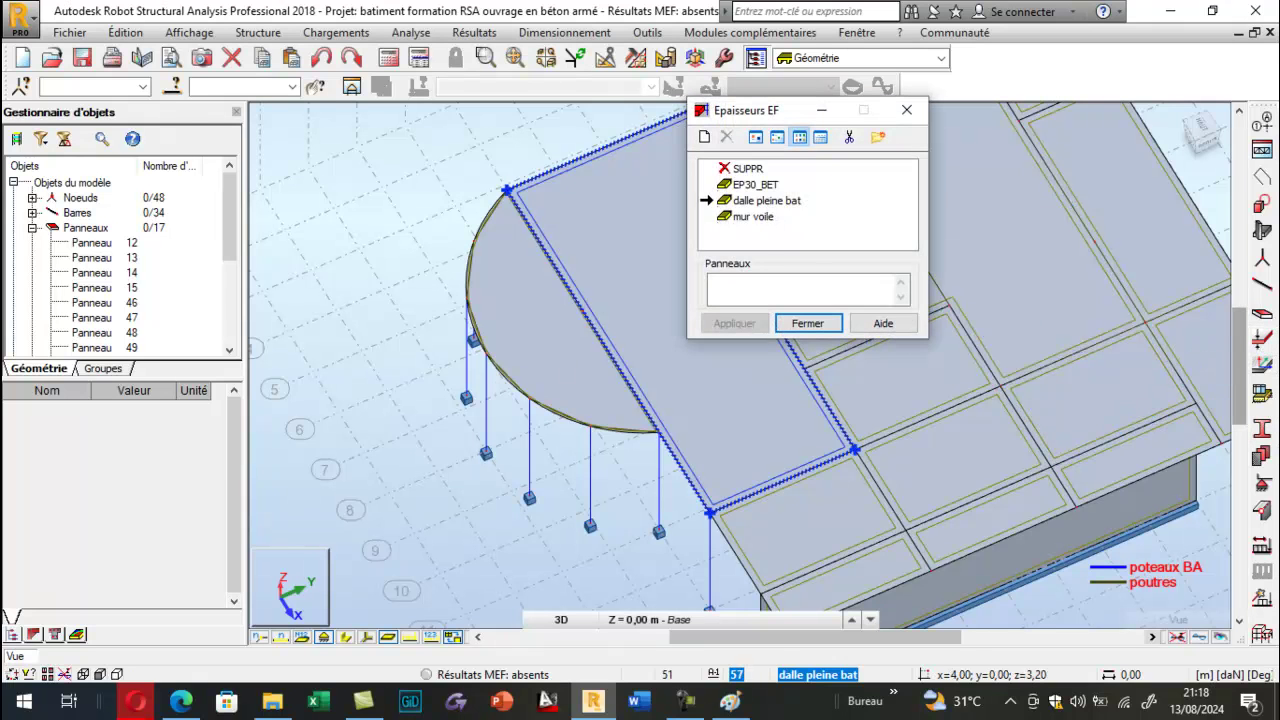
click(807, 323)
scroll(432, 349, down, 3)
right_click(396, 236)
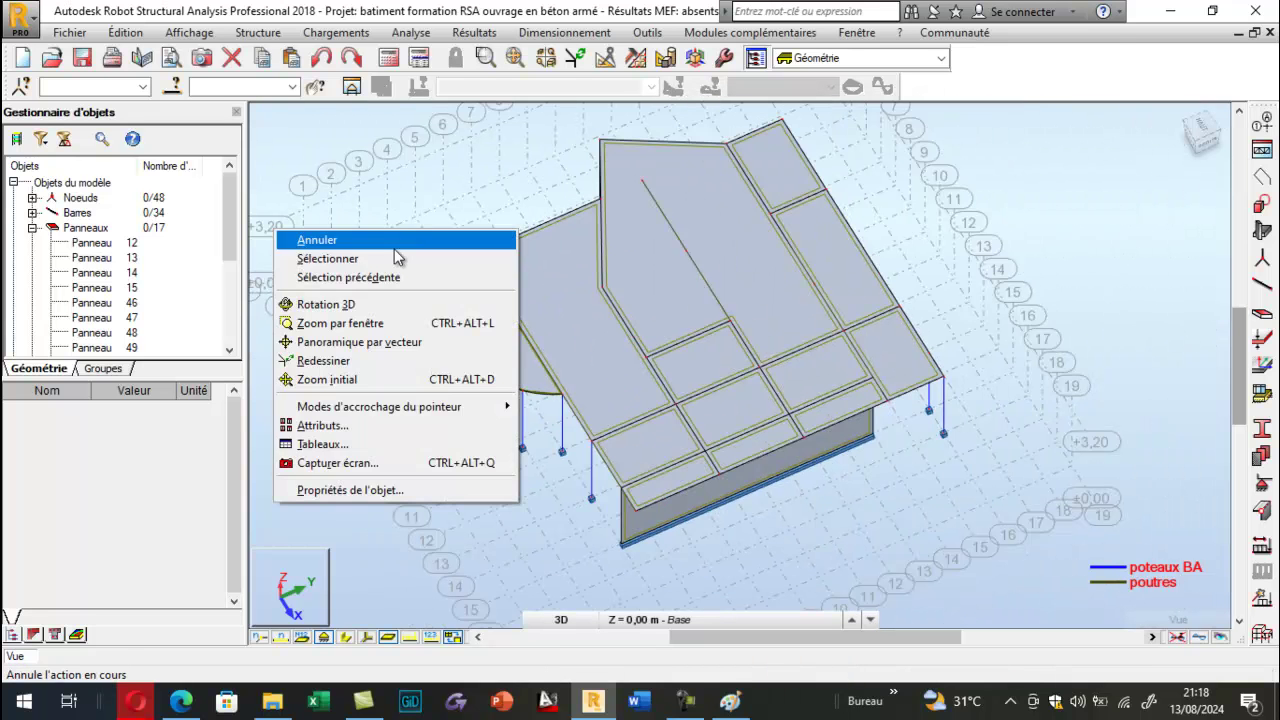
click(396, 303)
drag(437, 329, 500, 291)
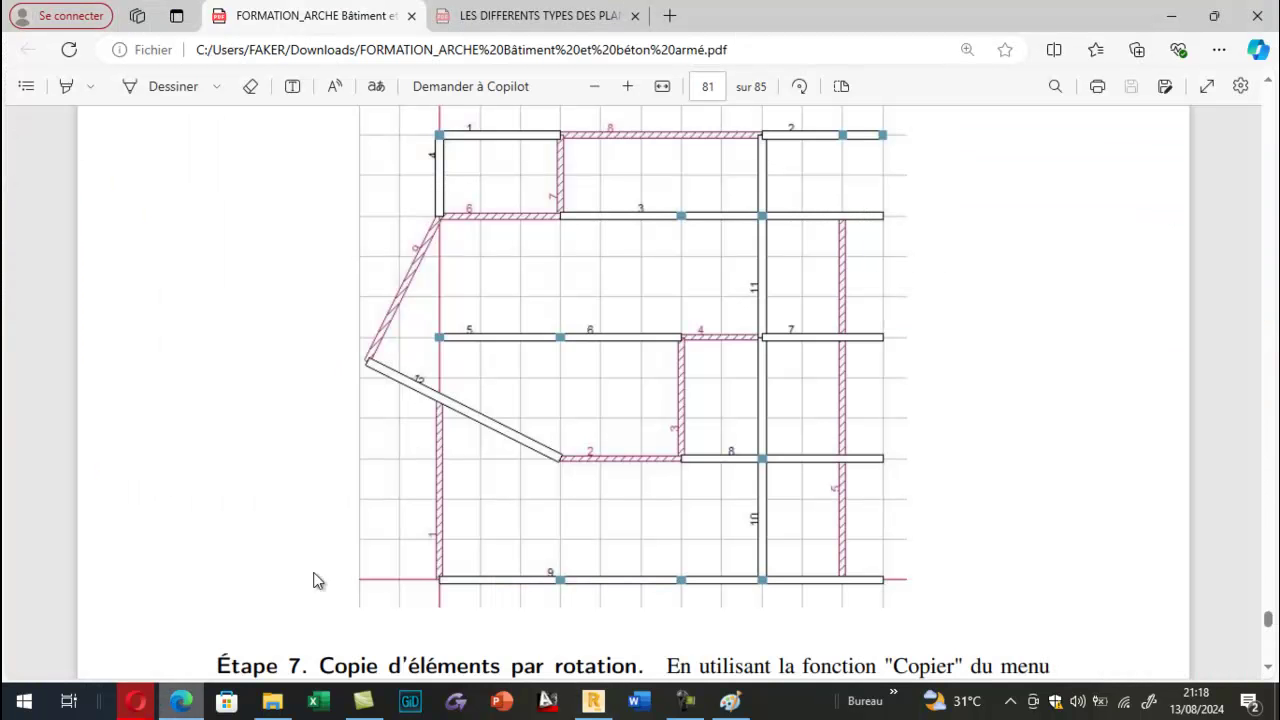
Switch to the PDF in Edge to consult the 3D example structure on page 77, and return to Robot.
click(181, 702)
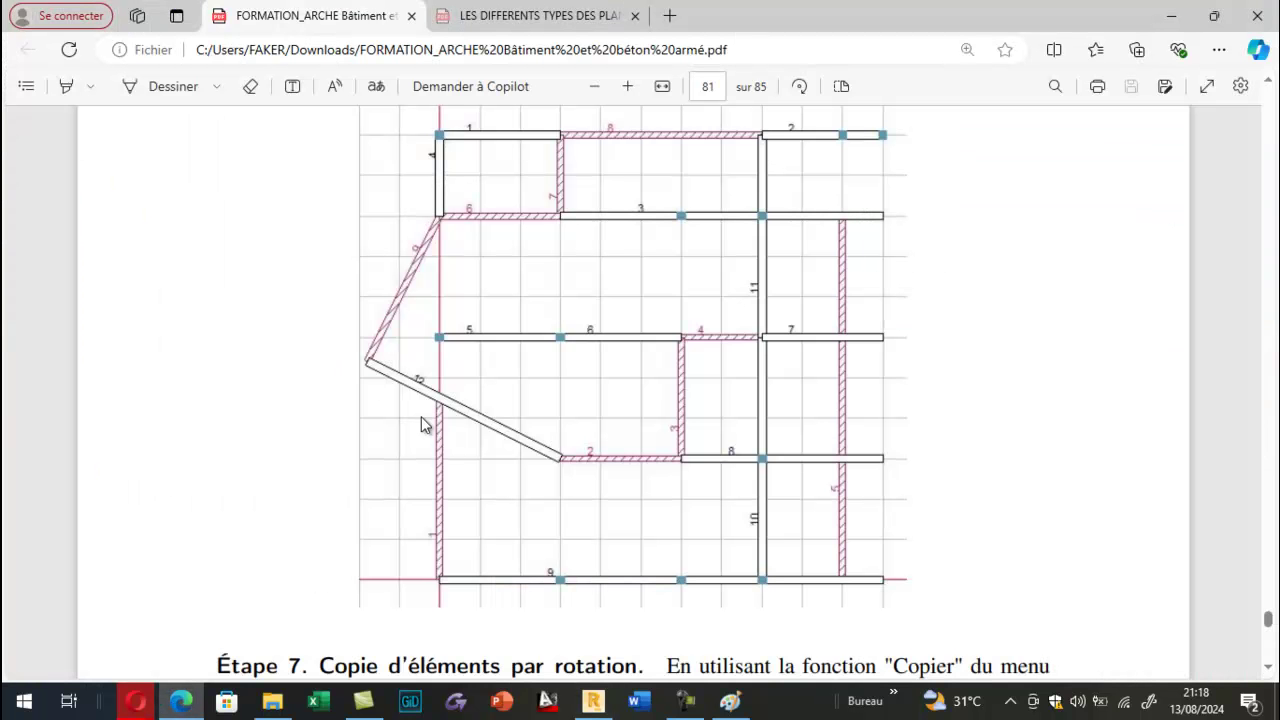
scroll(419, 420, up, 20)
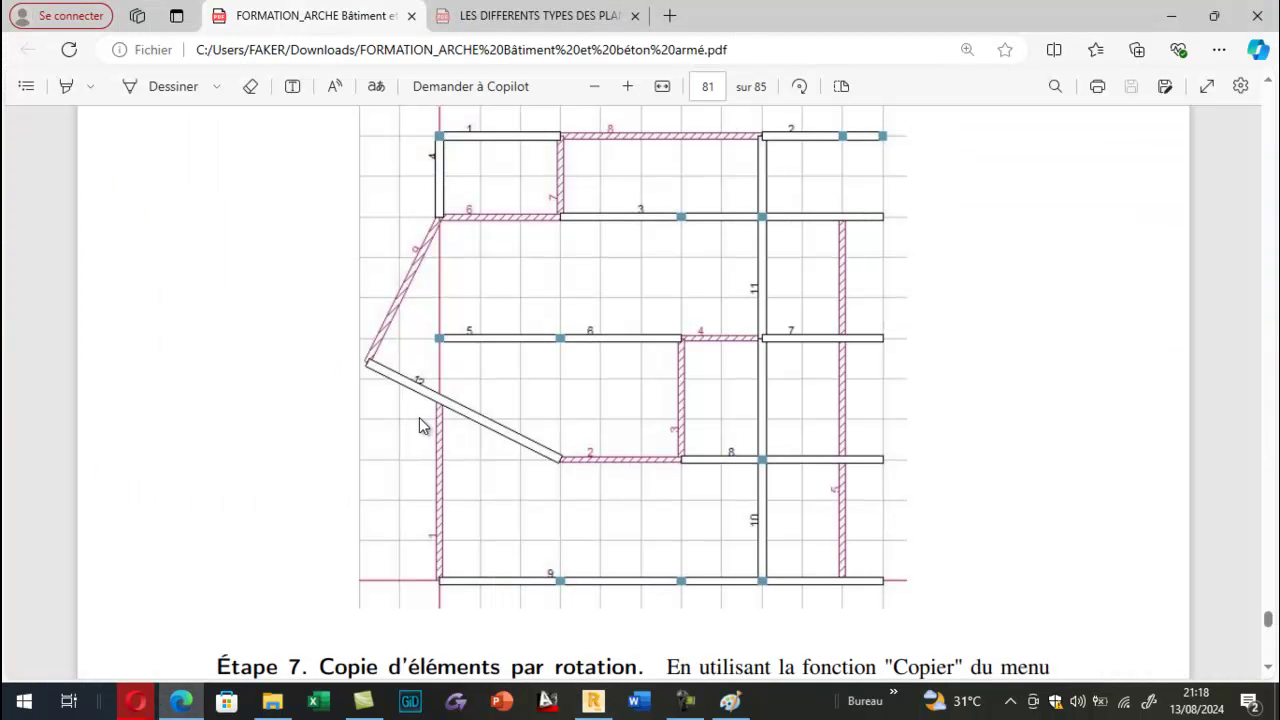
scroll(417, 424, up, 20)
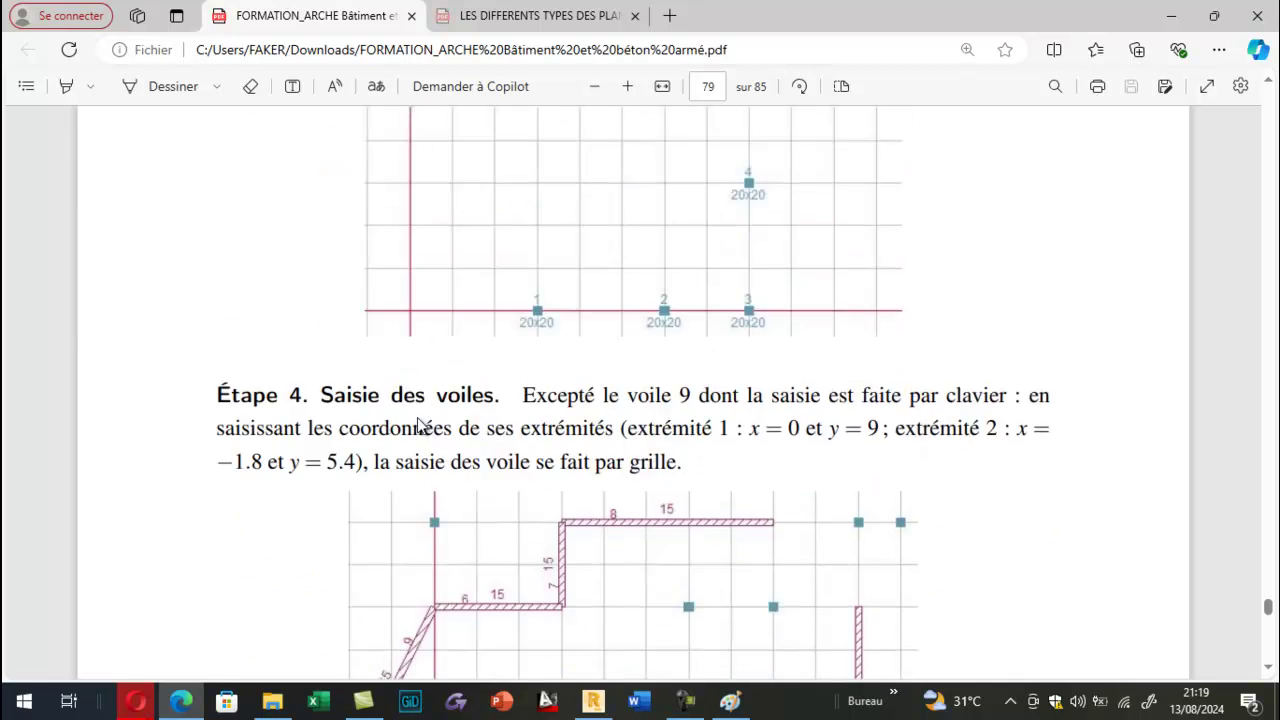
scroll(416, 417, up, 12)
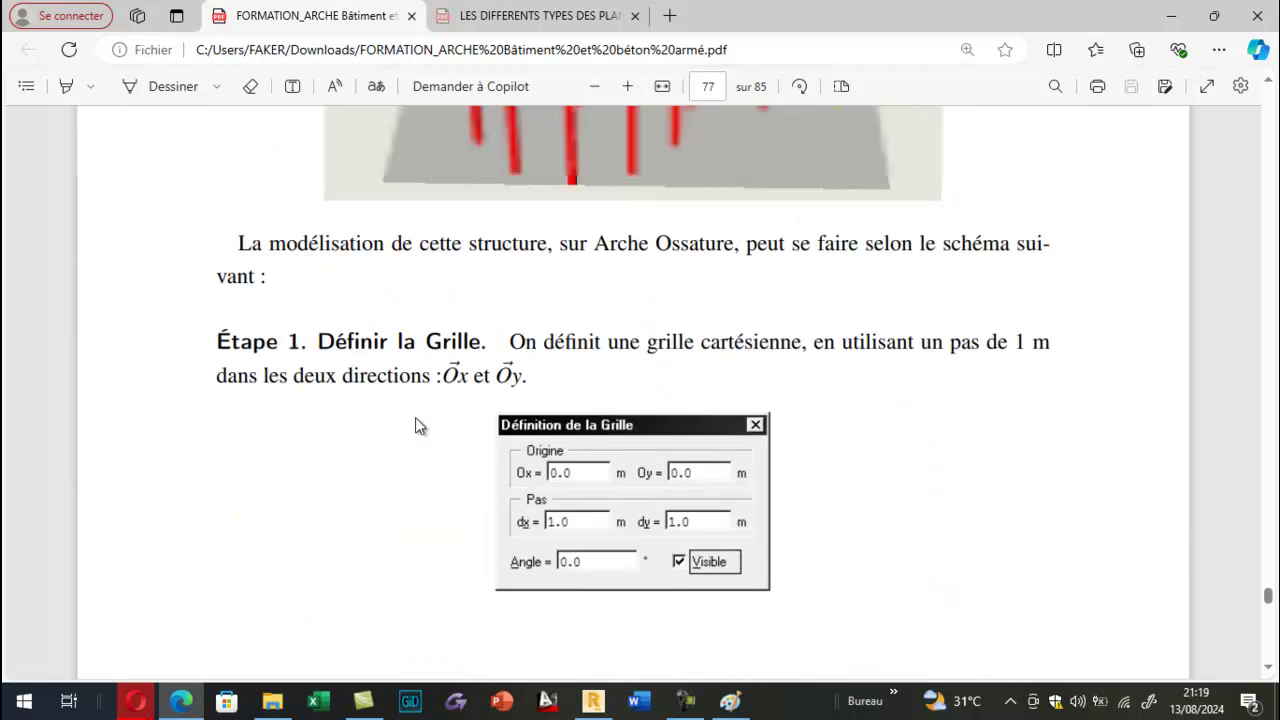
scroll(414, 417, down, 2)
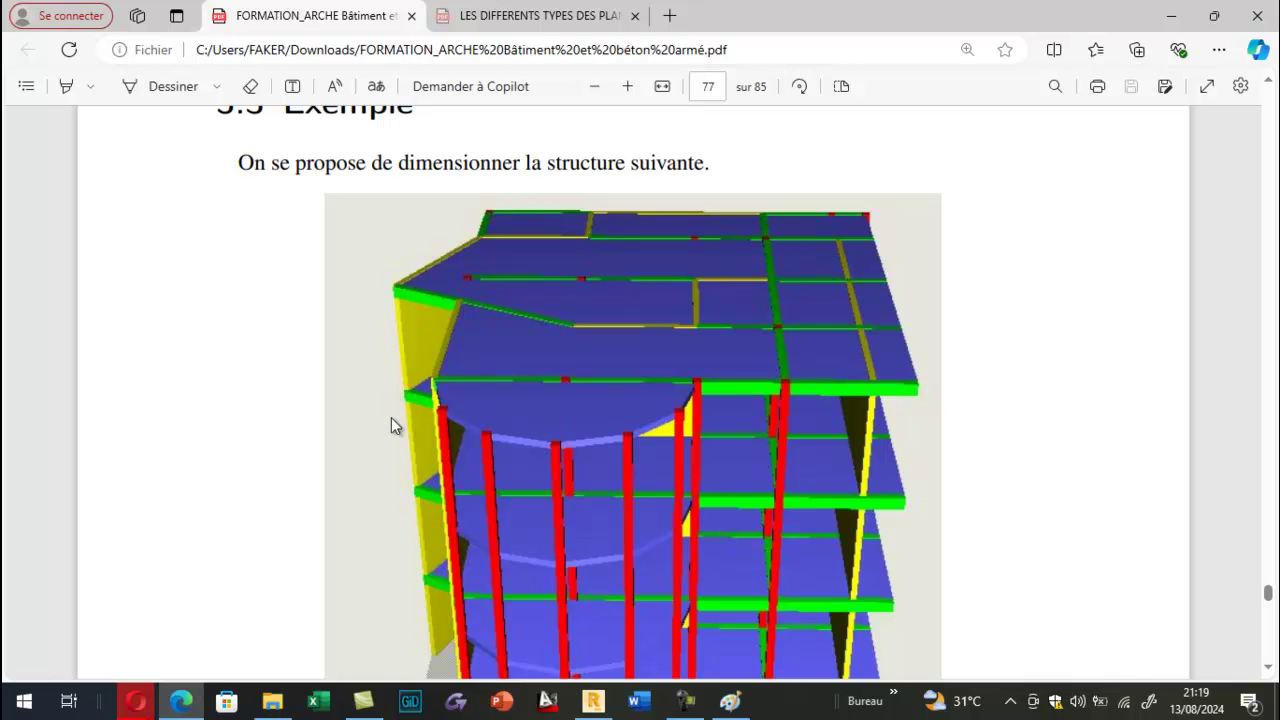
click(593, 701)
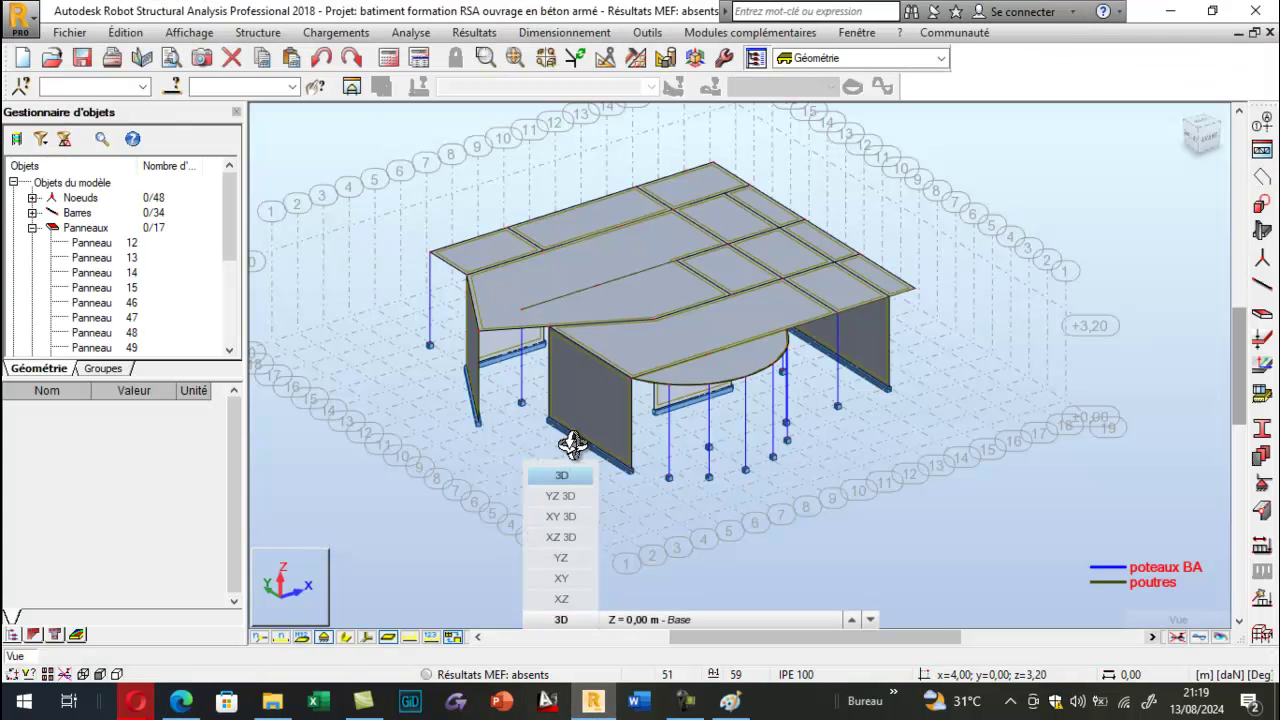
Hide the construction lines in the 3D view through the structure display attributes.
scroll(573, 458, down, 1)
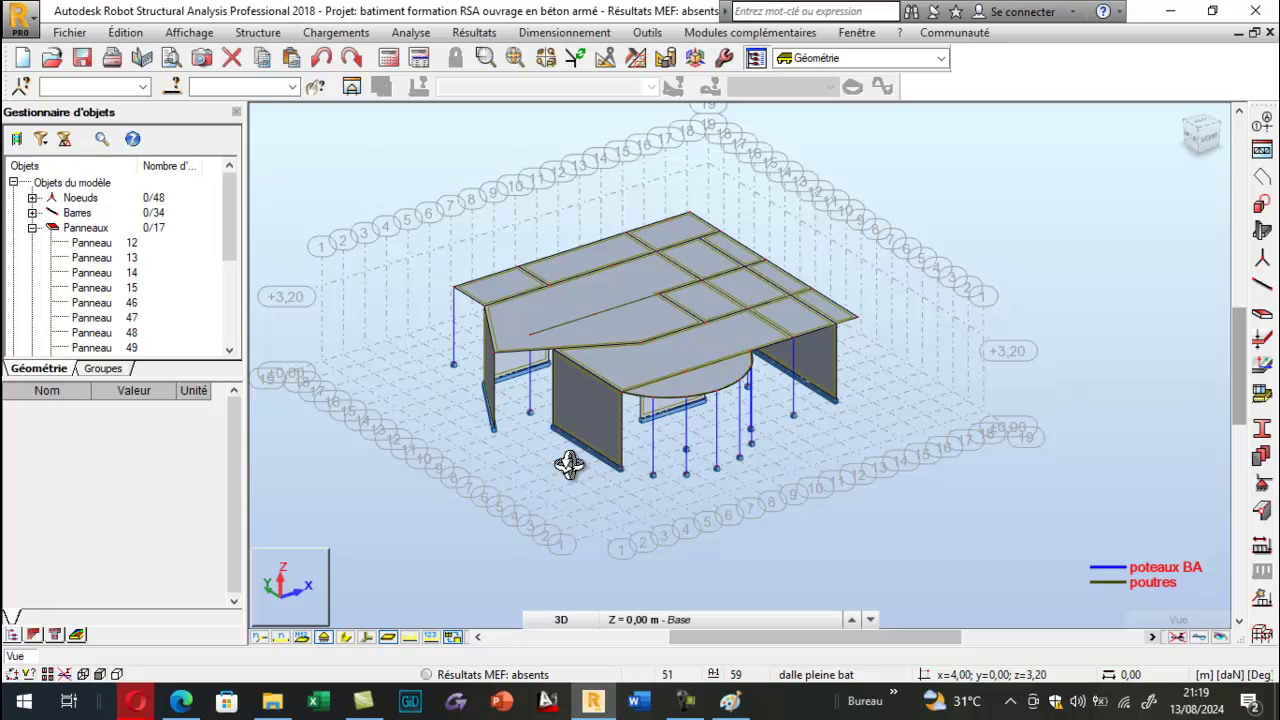
right_click(372, 195)
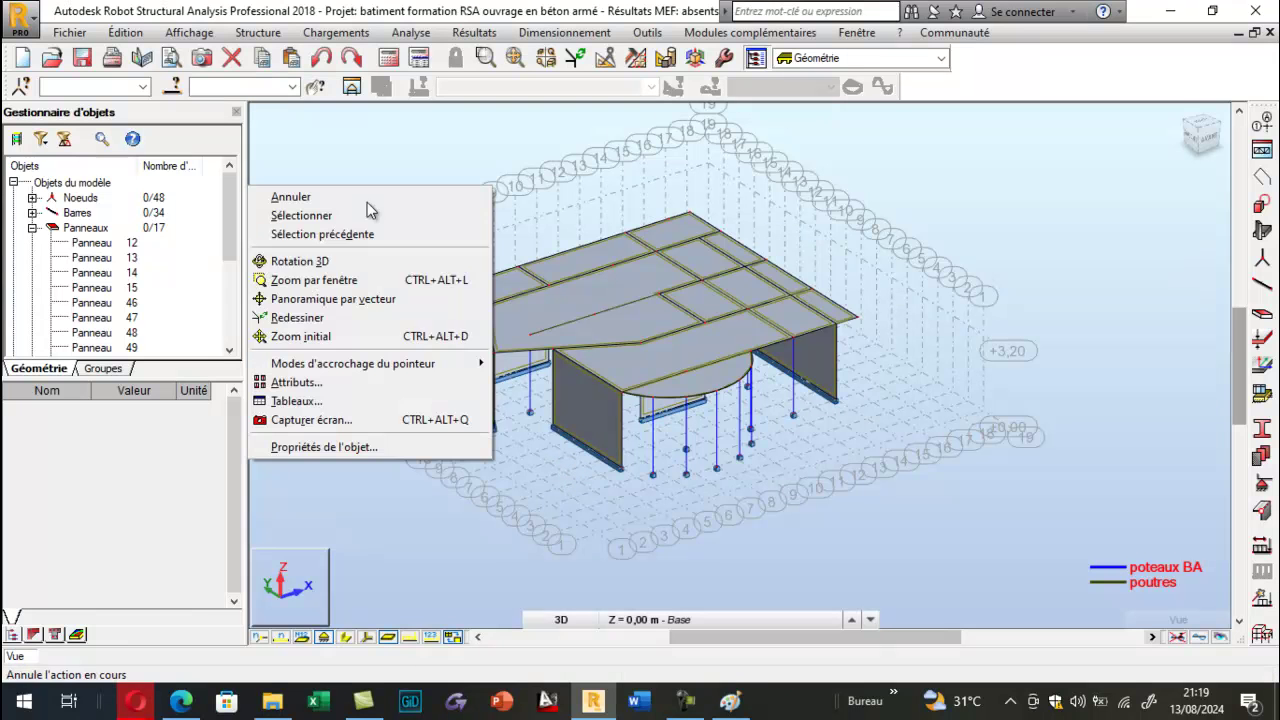
click(320, 382)
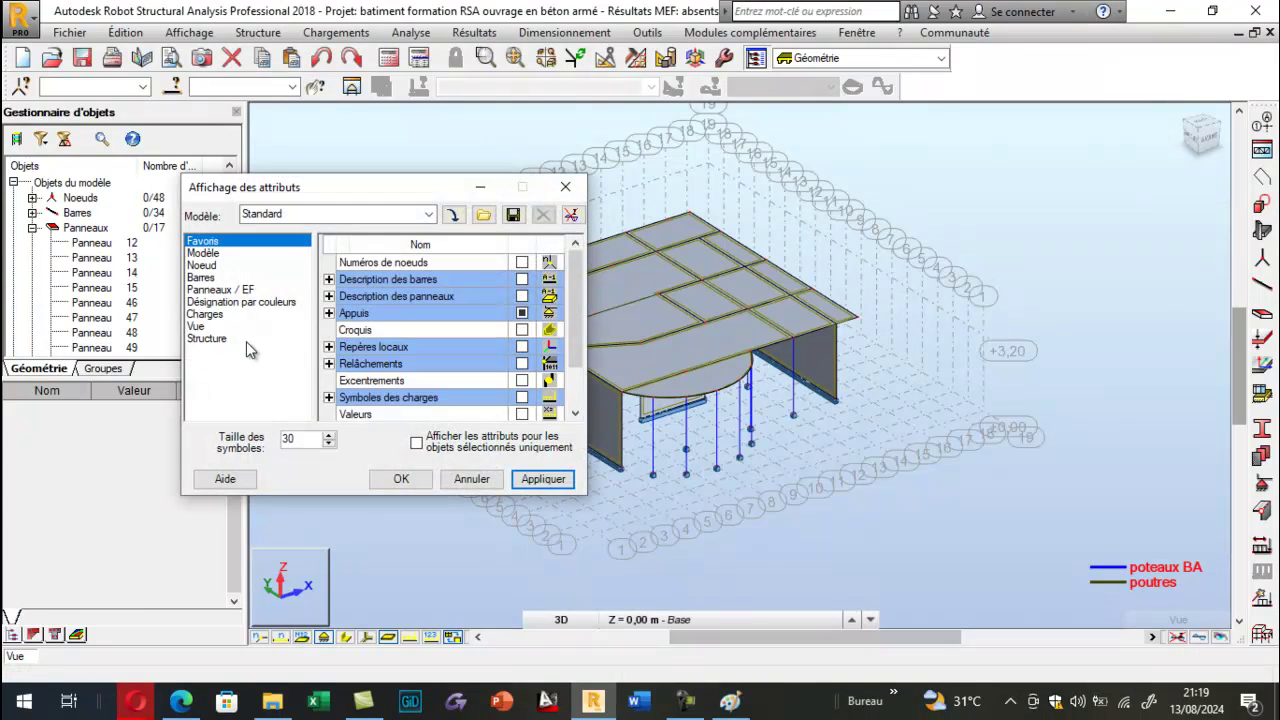
click(210, 339)
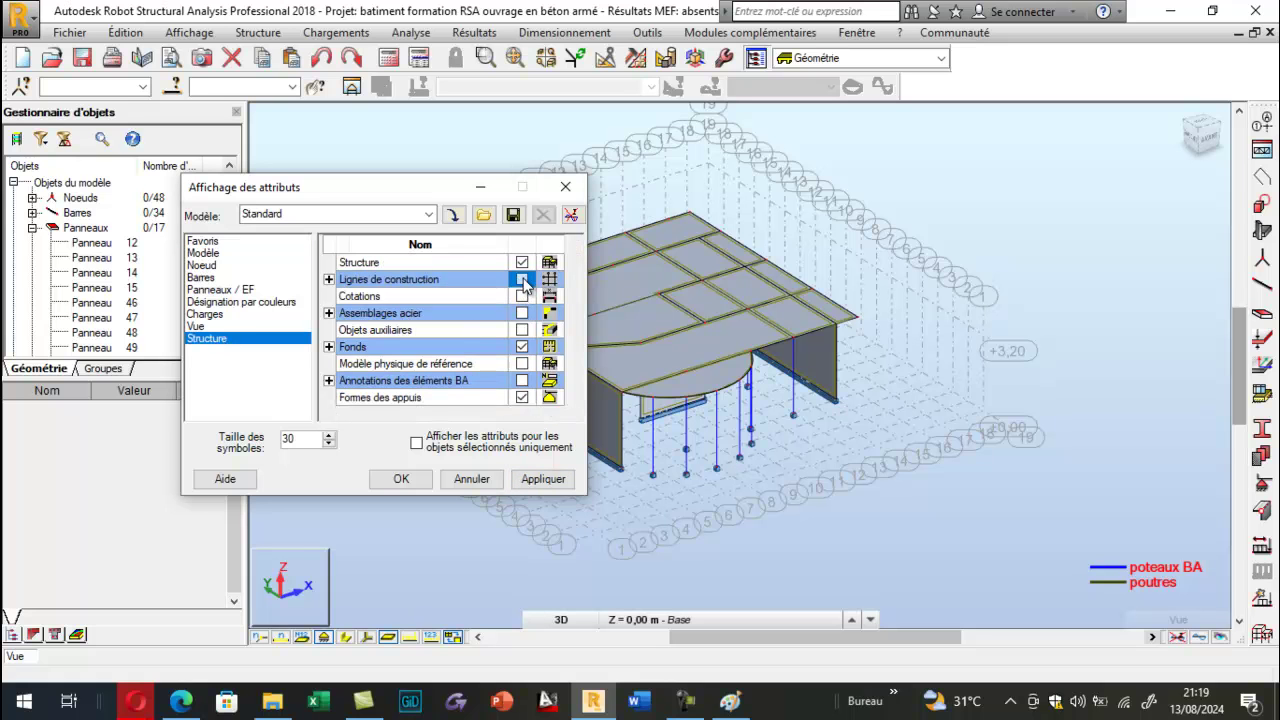
click(543, 478)
click(401, 478)
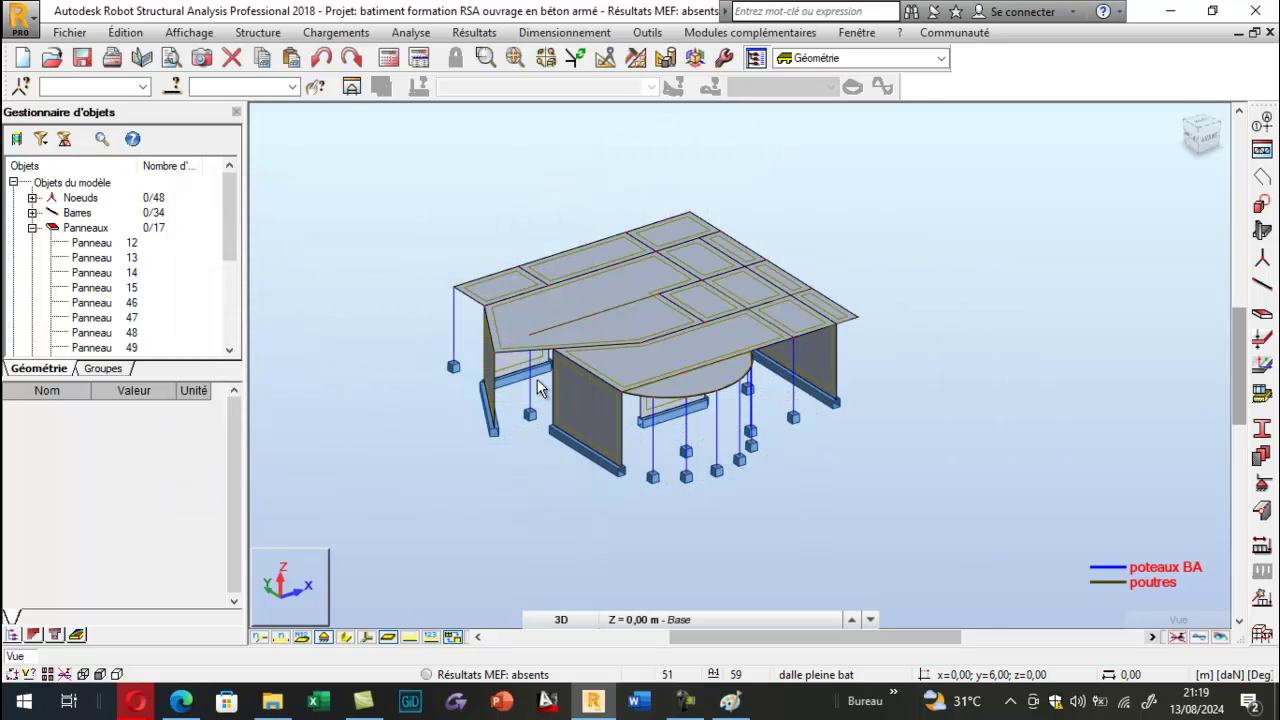
Display the section shapes of the beams and columns, and inspect the model from several angles.
right_click(286, 210)
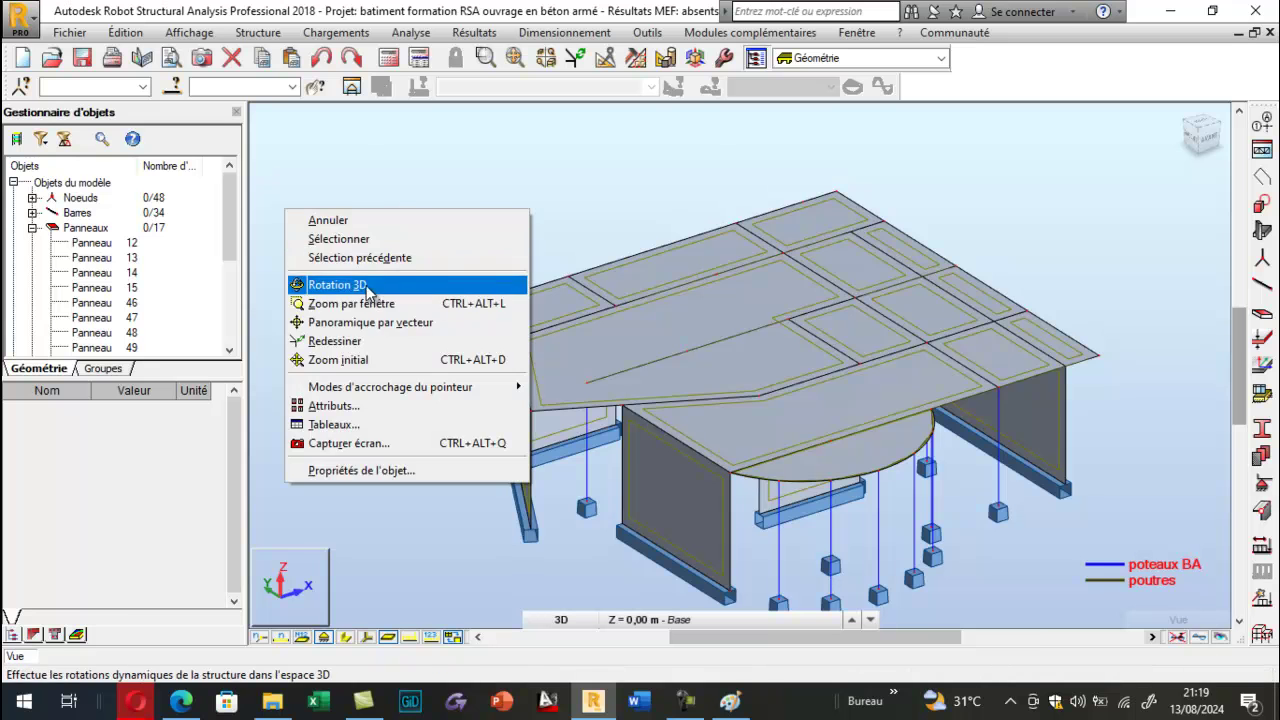
click(340, 286)
drag(459, 274, 509, 280)
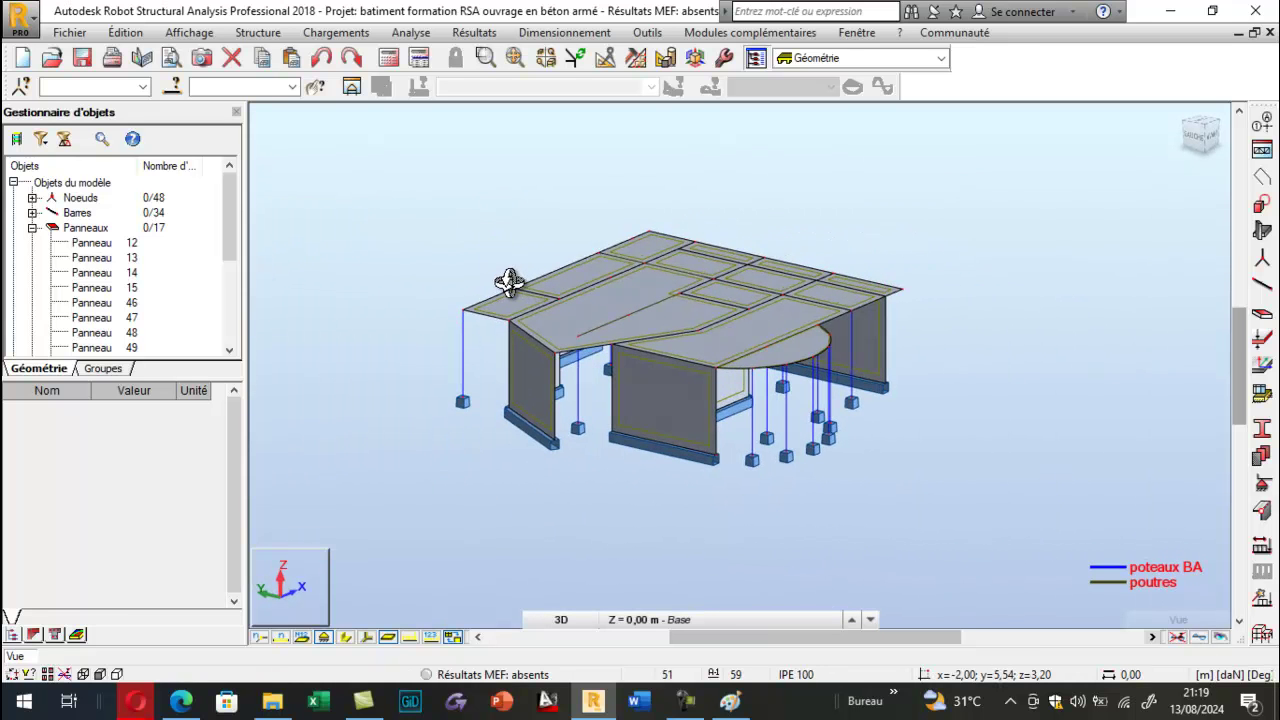
click(345, 637)
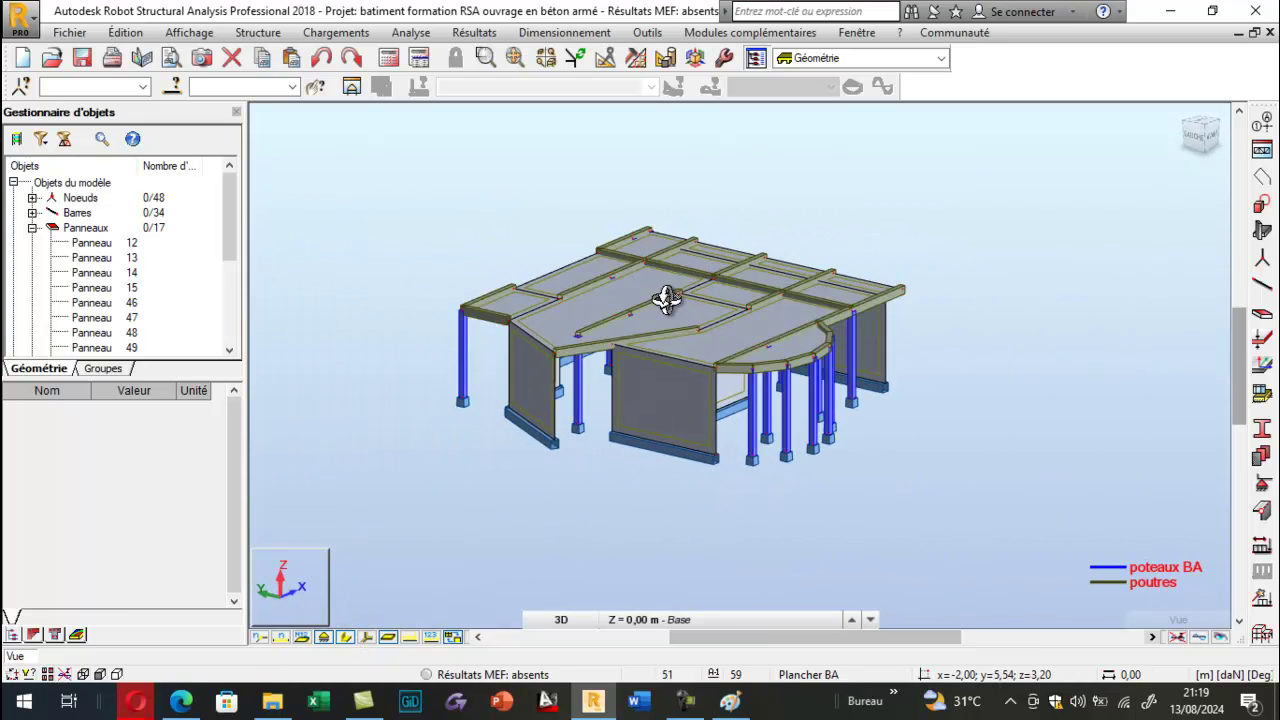
scroll(664, 290, up, 2)
scroll(647, 291, down, 2)
drag(636, 487, 607, 498)
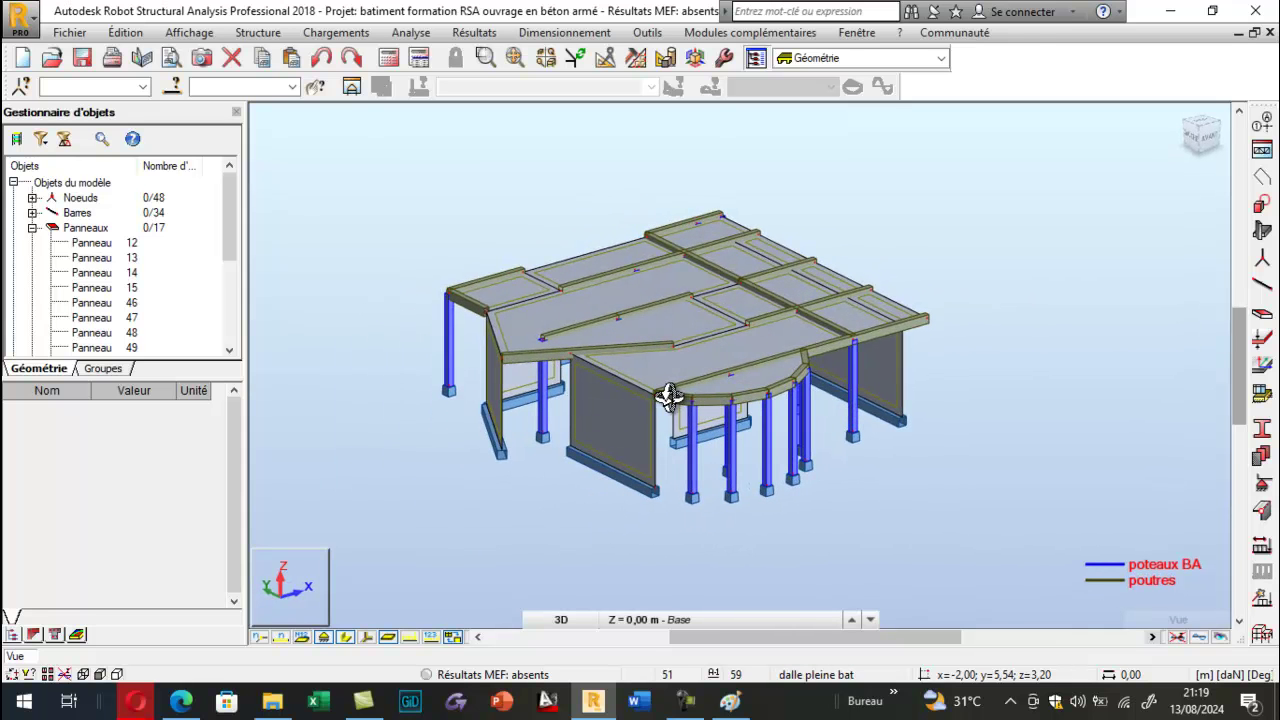
scroll(687, 375, up, 1)
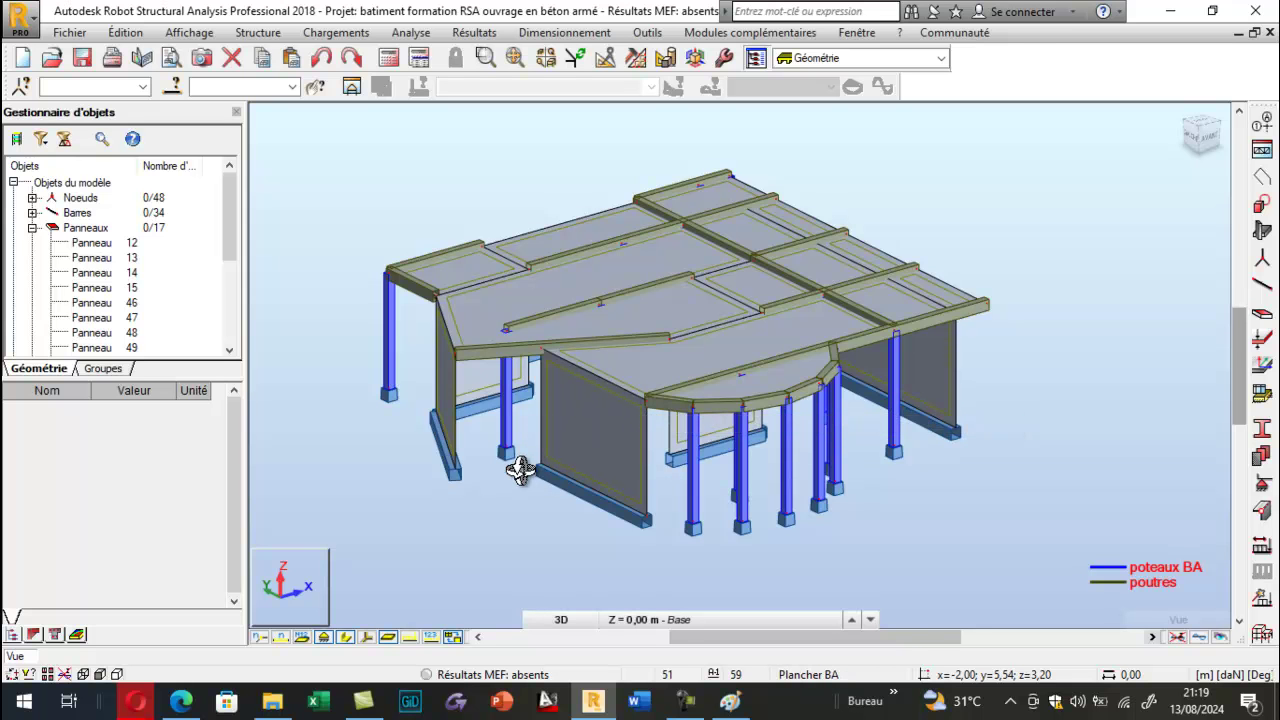
drag(519, 471, 505, 509)
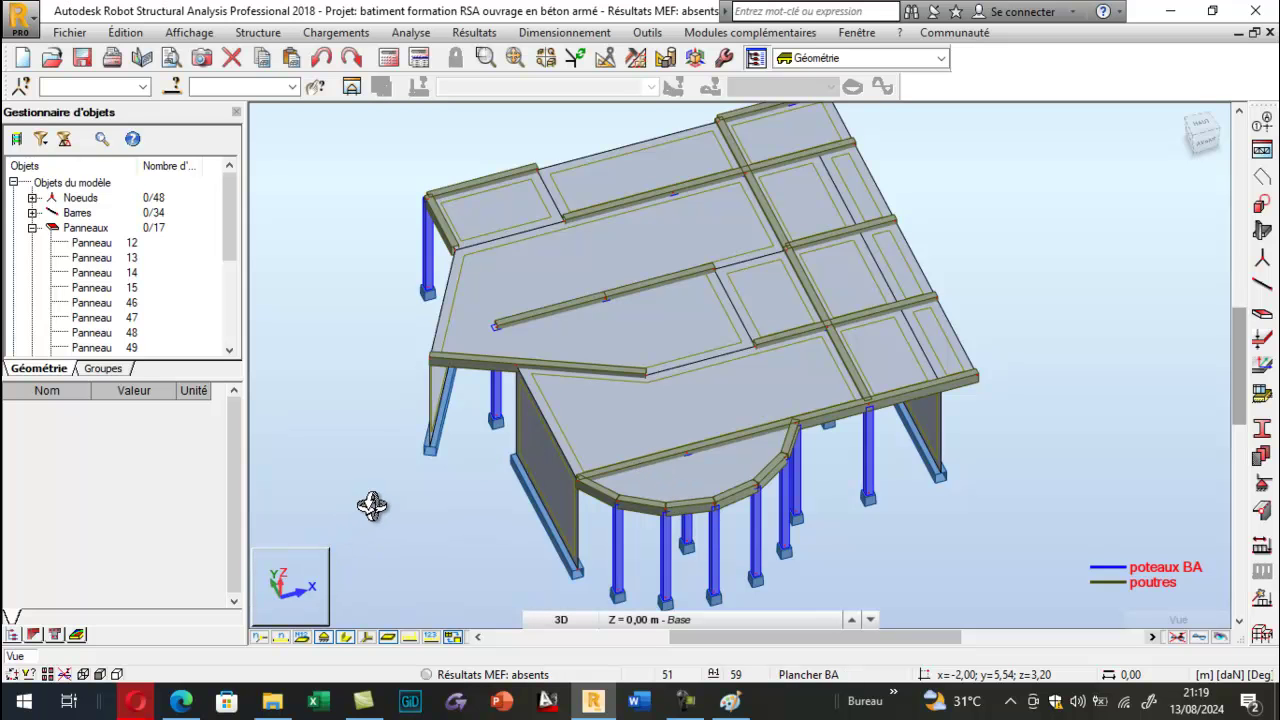
shift+middle_drag(371, 506, 371, 485)
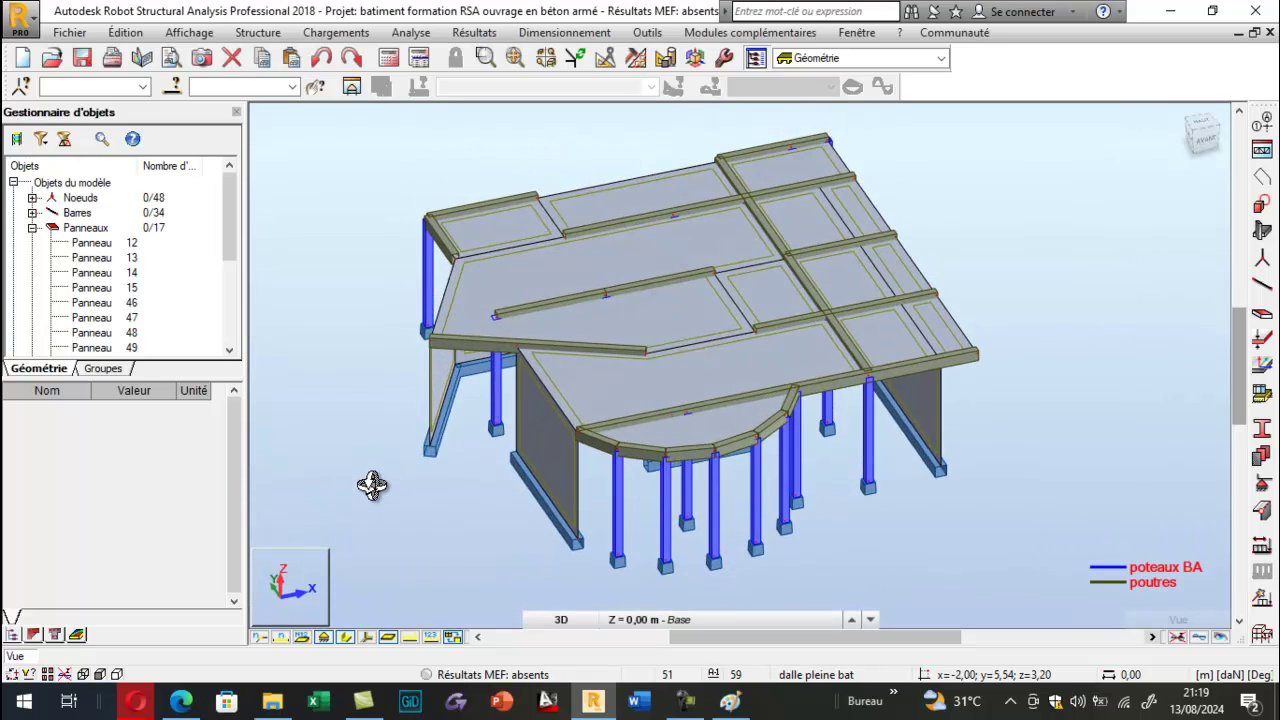
mouse_move(136, 701)
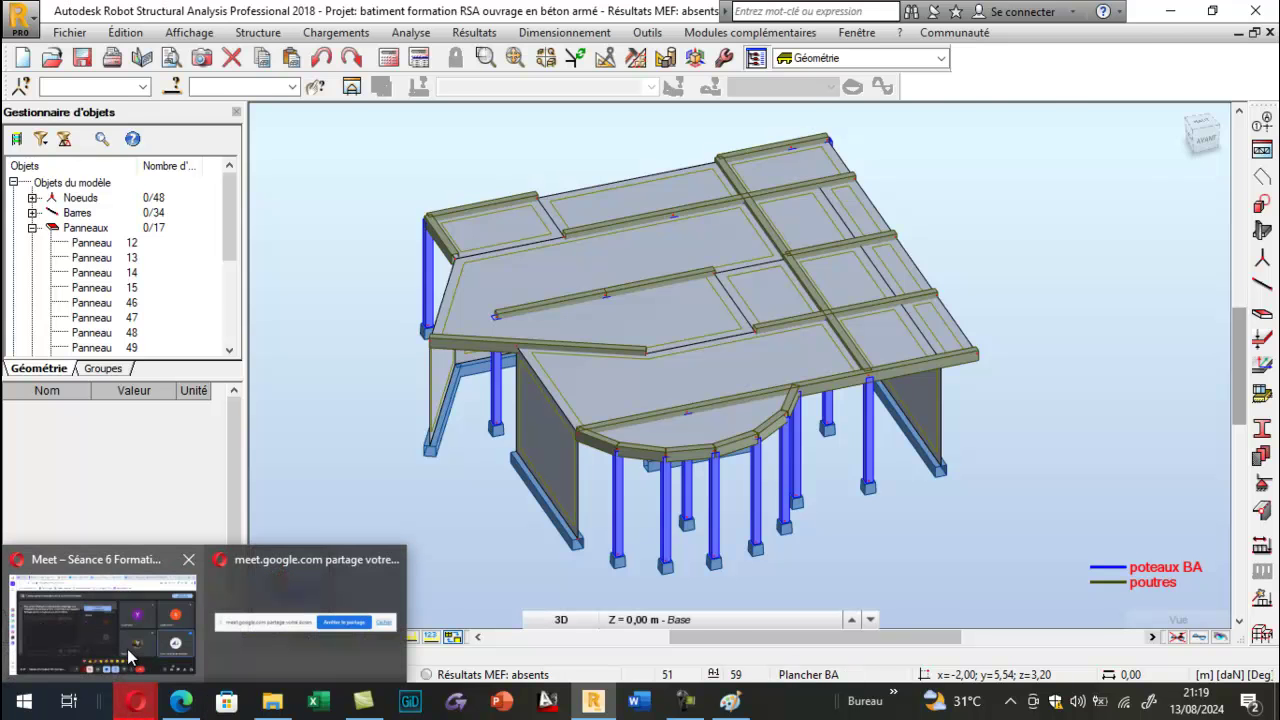
click(127, 648)
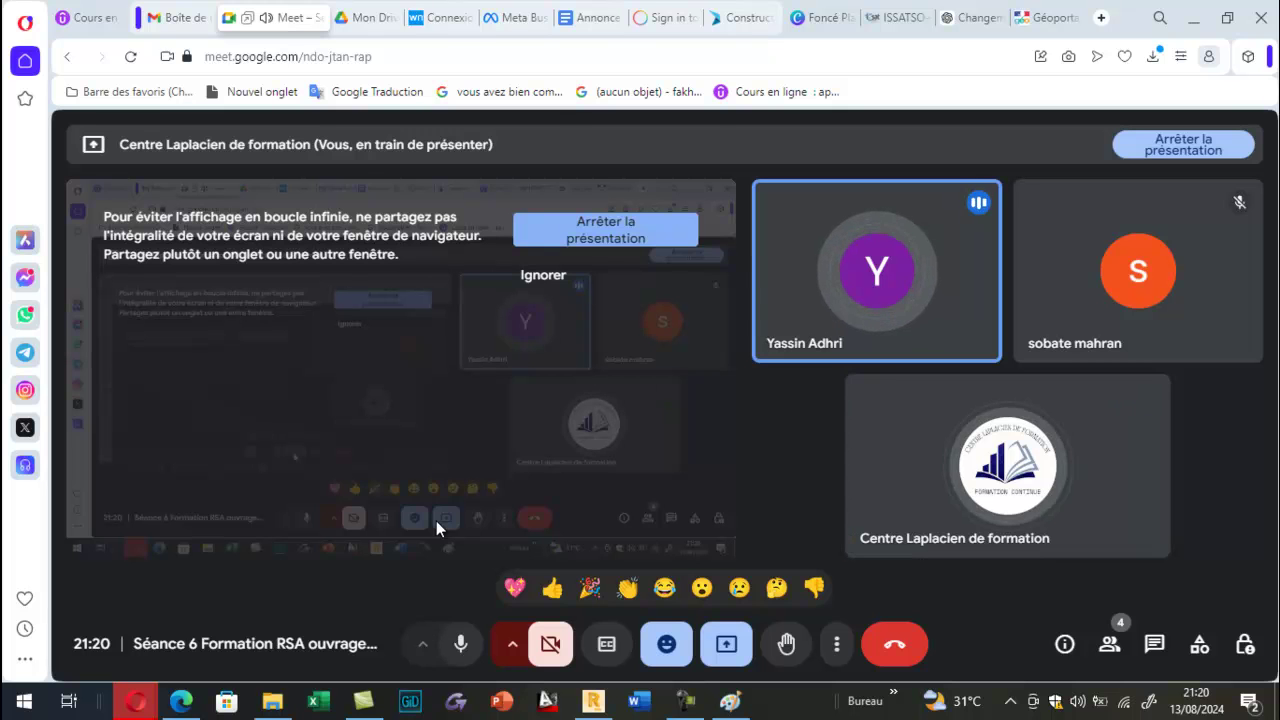
click(588, 702)
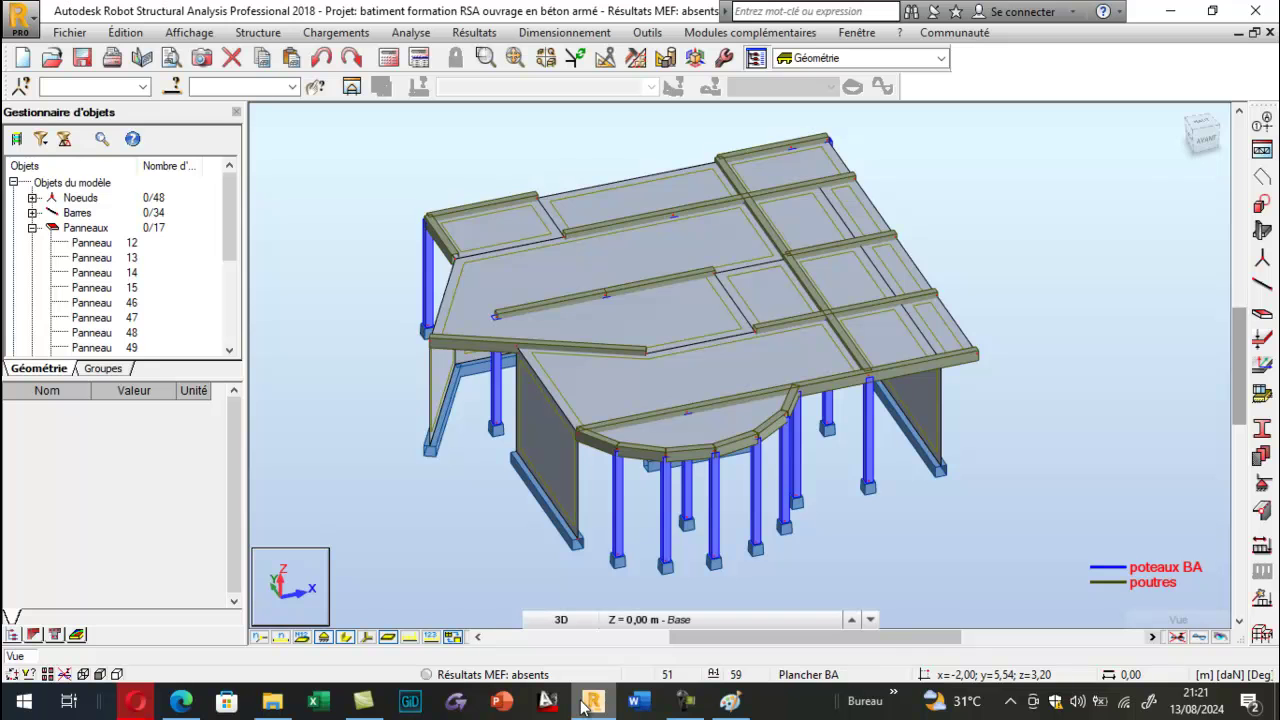
Examine the slab panels, beams, columns and walls from several angles, highlighting a single slab panel.
shift+middle_drag(423, 400, 372, 367)
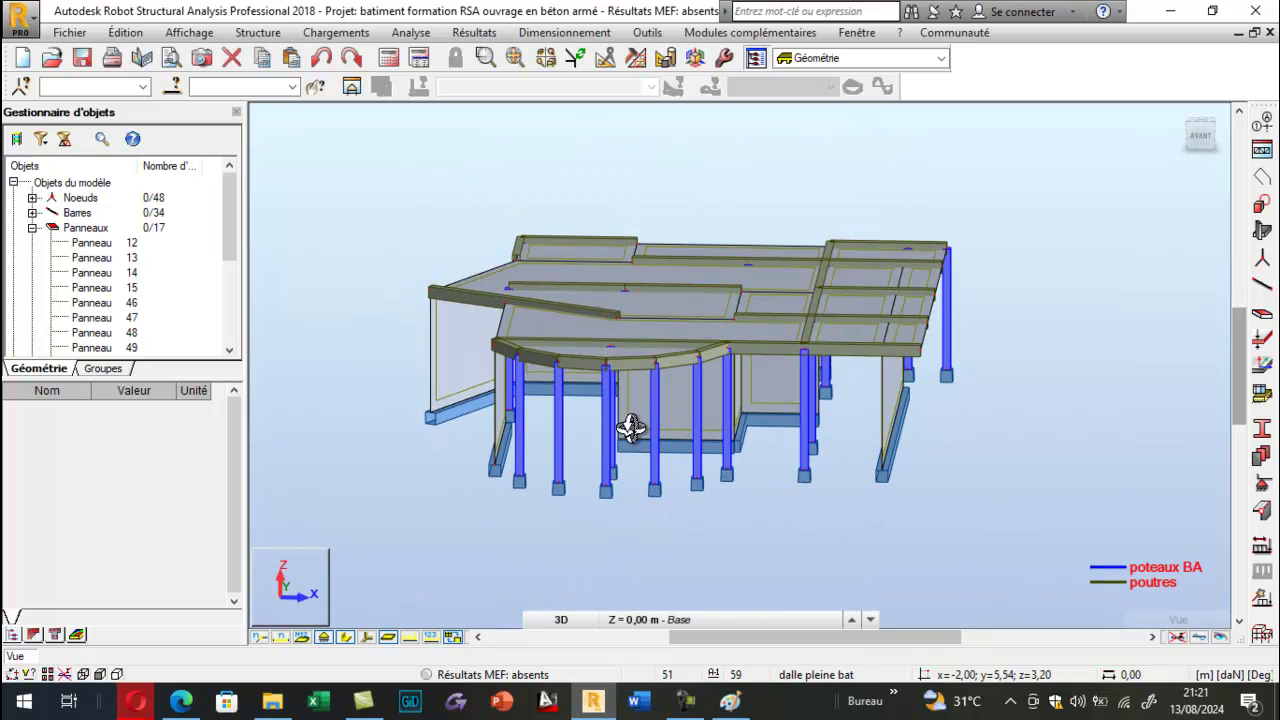
drag(633, 429, 621, 471)
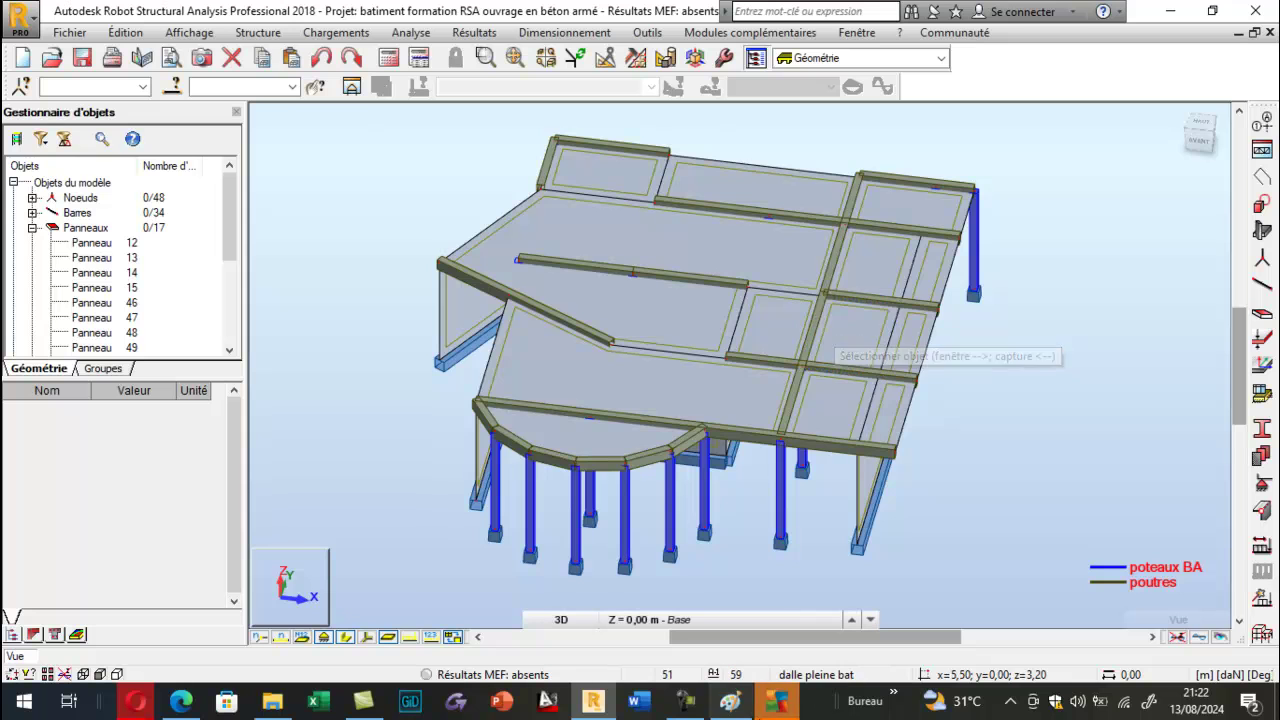
click(910, 238)
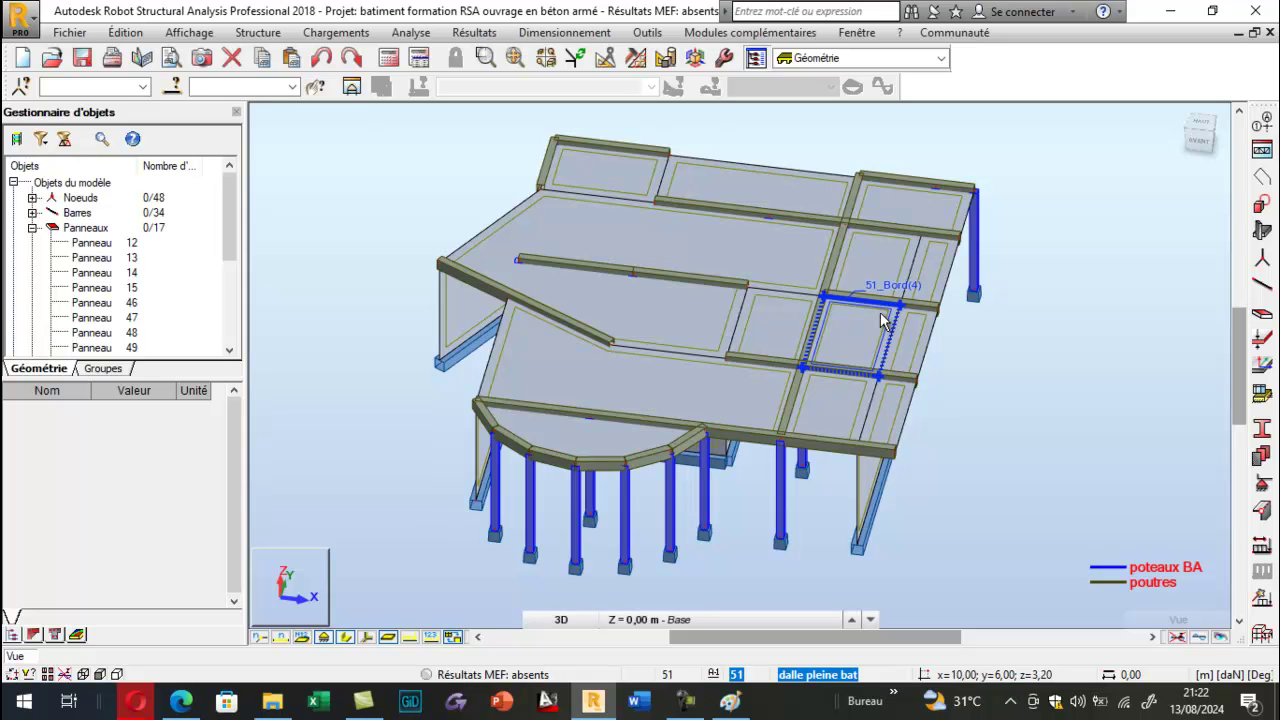
right_click(320, 178)
click(400, 249)
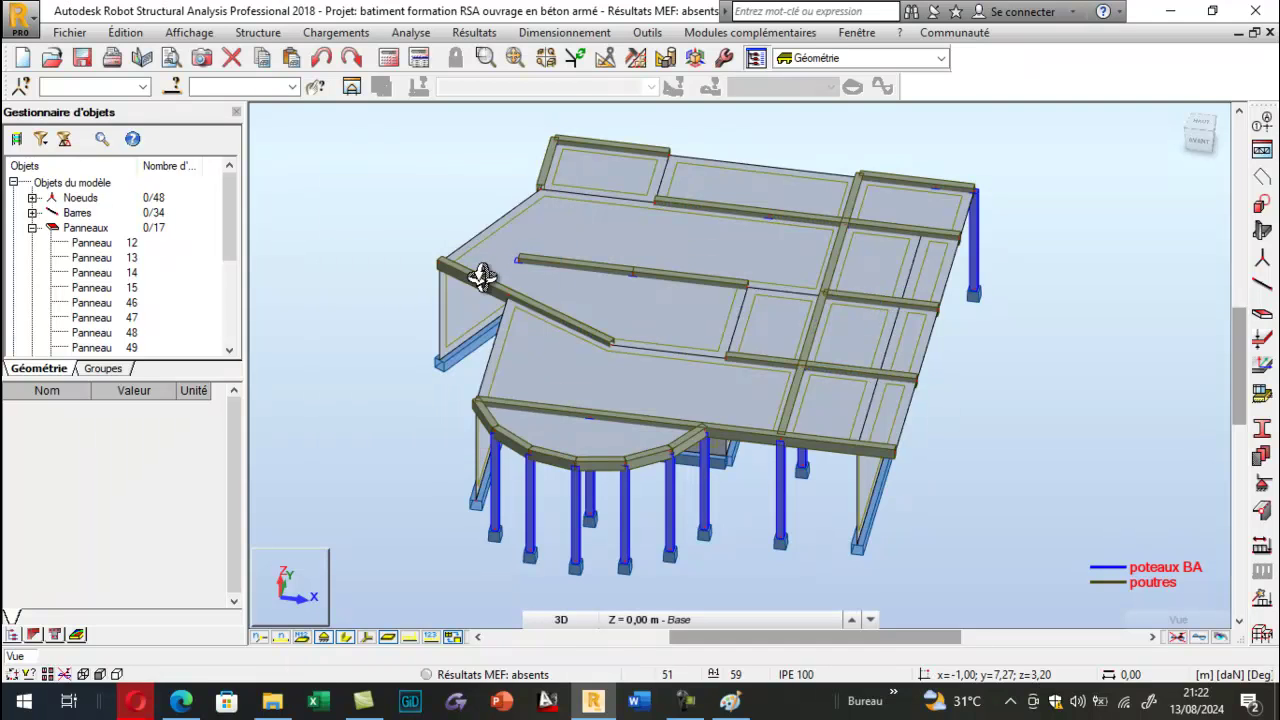
drag(482, 277, 449, 230)
scroll(567, 365, down, 3)
drag(591, 442, 608, 467)
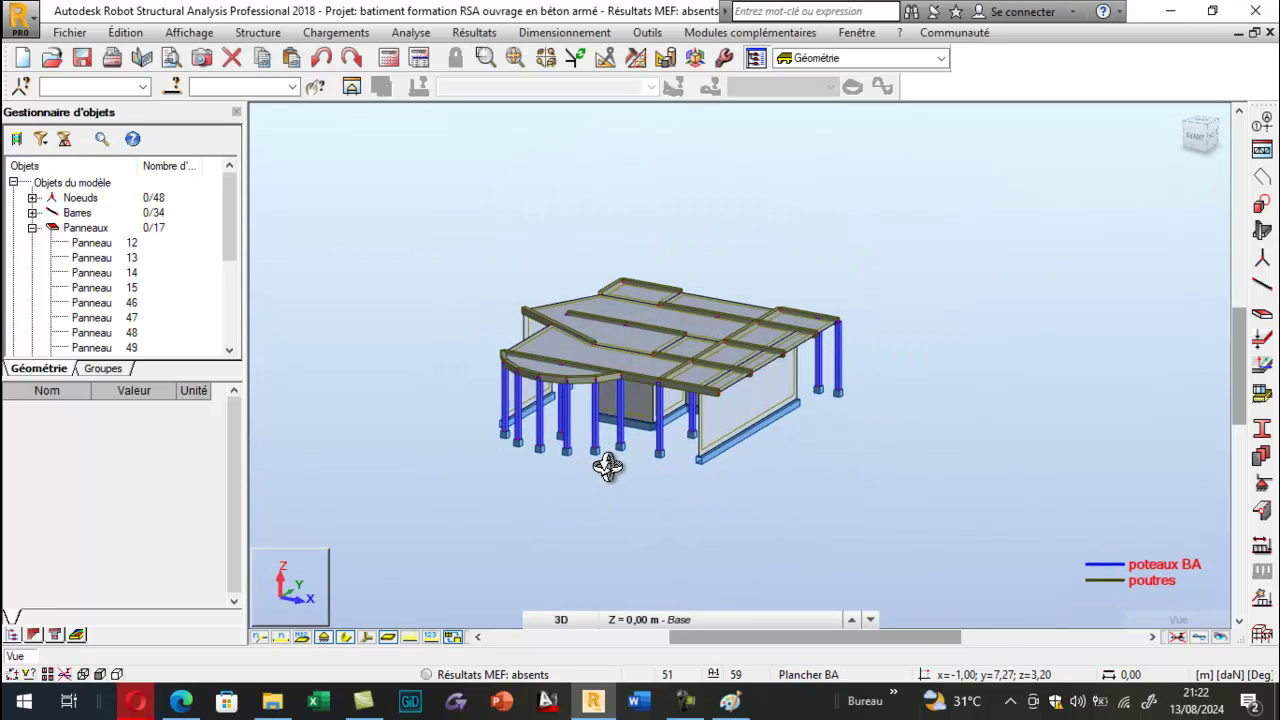
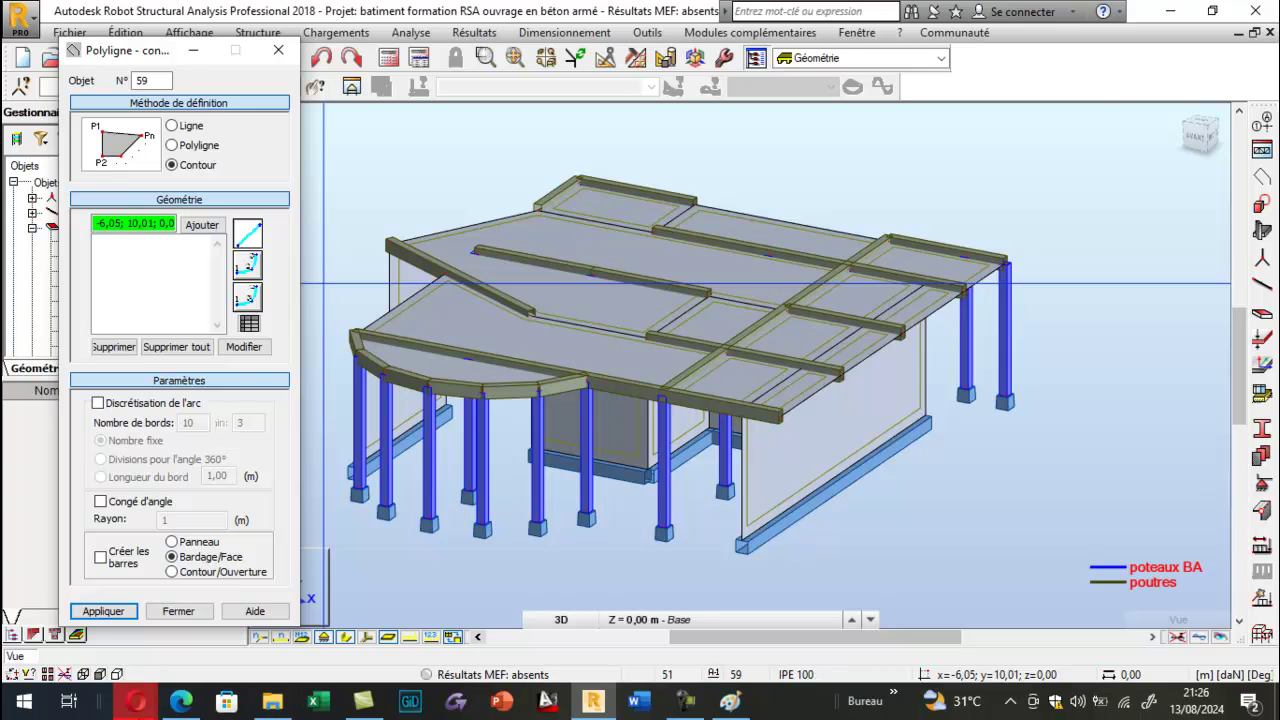
Switch to Paint and start a blank drawing, discarding the unsaved footing sketch.
click(729, 702)
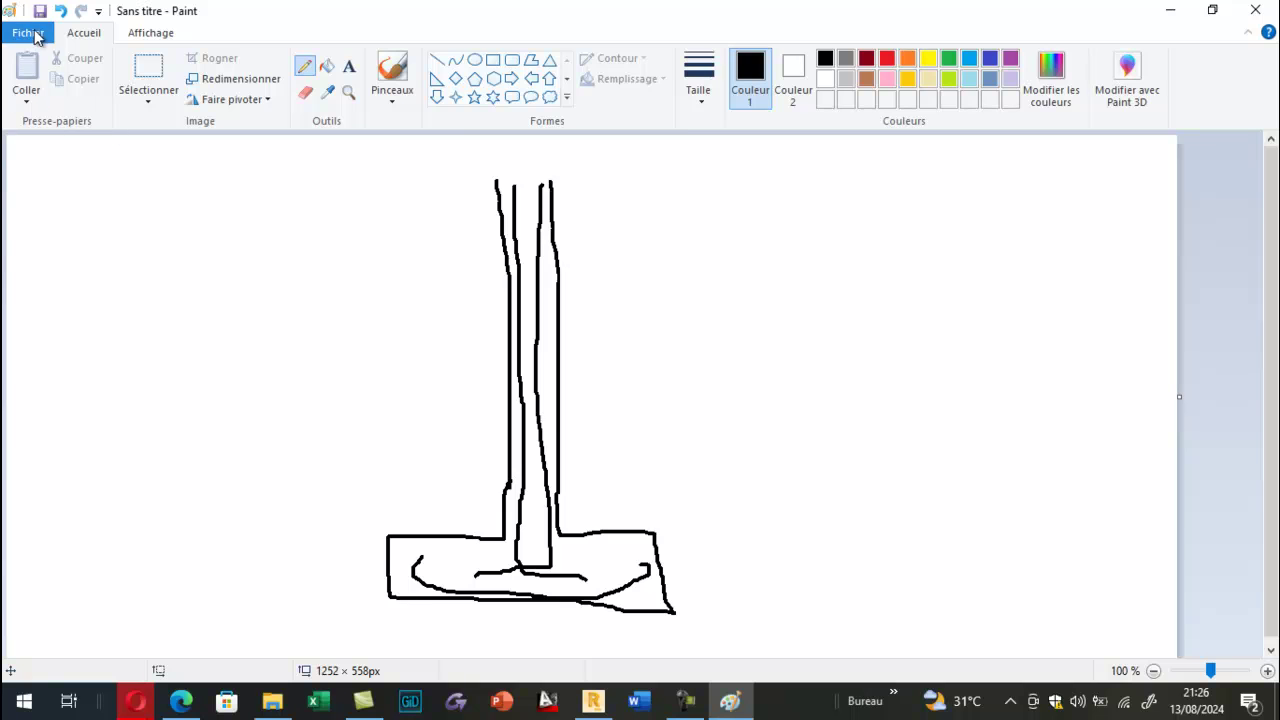
click(30, 33)
click(60, 64)
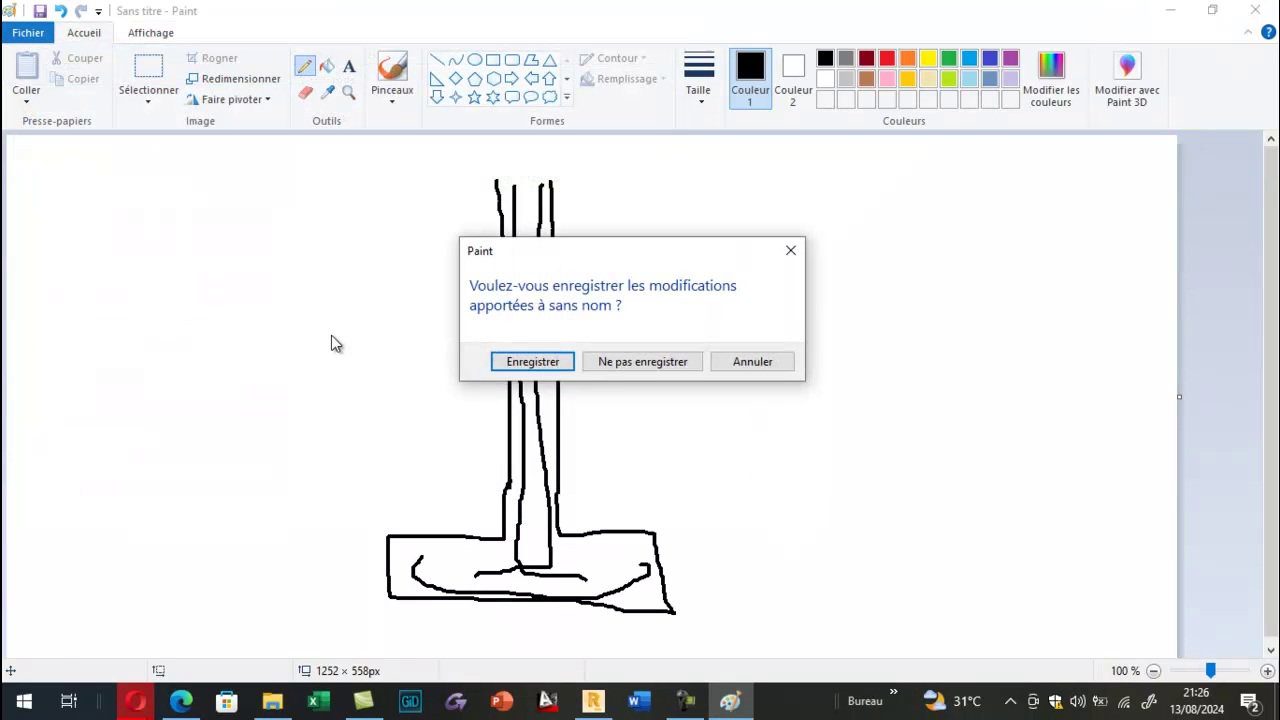
click(617, 362)
Handwrite the expression 0,31 + 25 × ep=0,16 across the upper part of the canvas and circle it freehand.
mouse_move(231, 228)
mouse_down()
mouse_move(262, 226)
mouse_move(222, 226)
mouse_move(277, 261)
mouse_up()
mouse_move(289, 211)
mouse_down()
mouse_move(326, 221)
mouse_move(307, 250)
mouse_up()
mouse_move(327, 203)
mouse_down()
mouse_move(338, 240)
mouse_move(396, 233)
mouse_move(371, 265)
mouse_up()
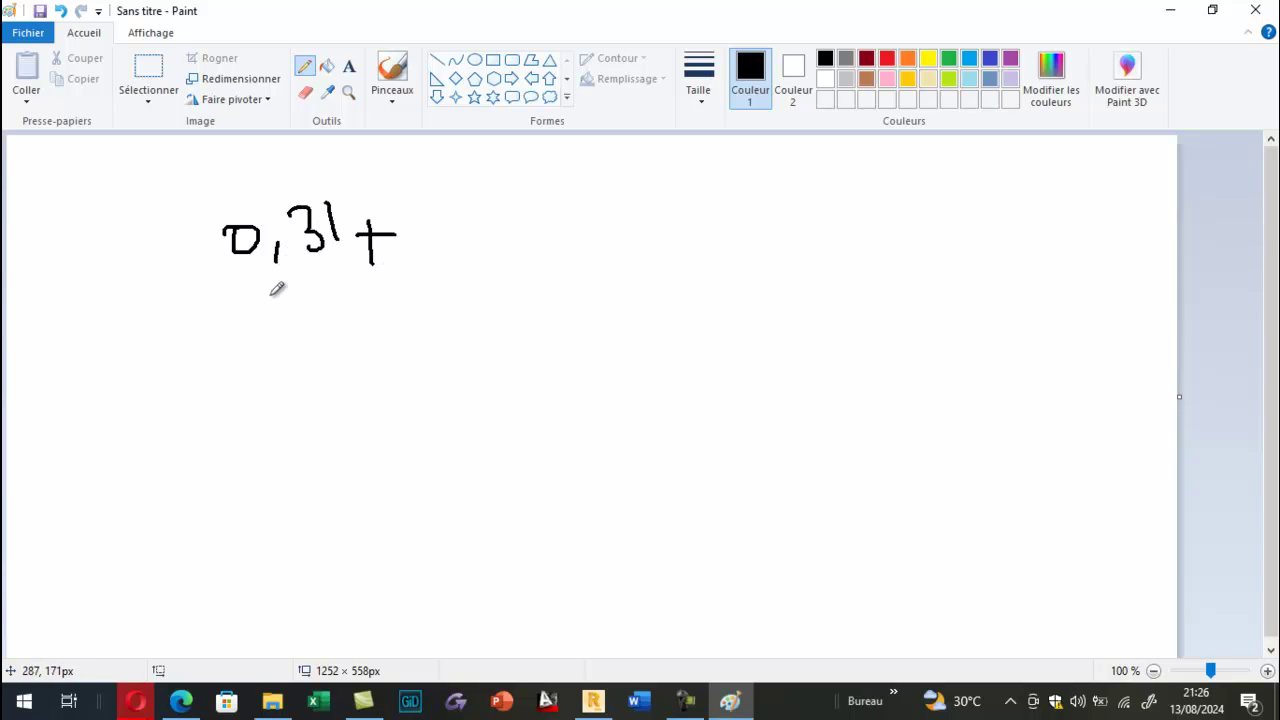
mouse_move(443, 203)
mouse_down()
mouse_move(449, 180)
mouse_move(438, 213)
mouse_move(470, 252)
mouse_up()
mouse_move(480, 185)
mouse_down()
mouse_move(508, 185)
mouse_move(525, 240)
mouse_up()
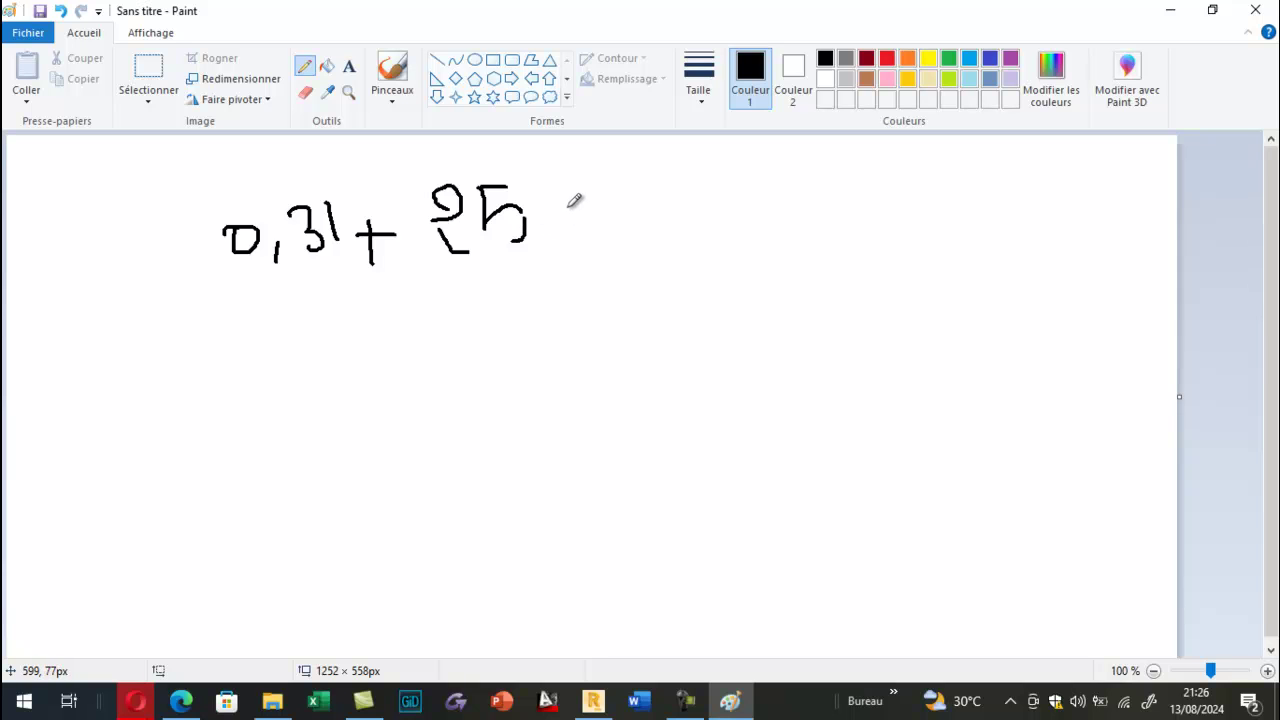
mouse_move(590, 206)
mouse_down()
mouse_move(563, 237)
mouse_move(652, 214)
mouse_move(665, 246)
mouse_move(668, 228)
mouse_move(702, 211)
mouse_move(746, 236)
mouse_up()
click(680, 210)
mouse_move(752, 179)
mouse_down()
mouse_move(757, 212)
mouse_move(766, 196)
mouse_move(499, 324)
mouse_move(272, 303)
mouse_move(240, 182)
mouse_move(649, 156)
mouse_move(836, 195)
mouse_move(782, 238)
mouse_up()
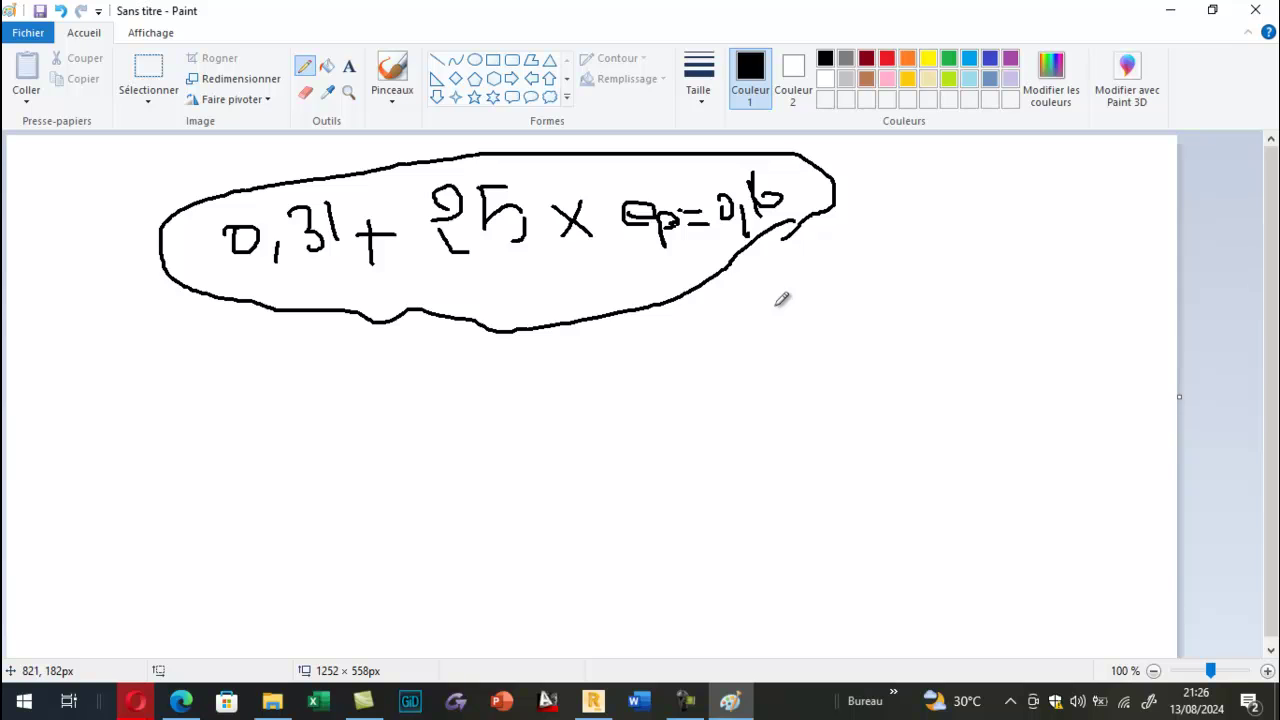
Underline both terms with downward arrows, write "Robot" beneath the 25 × ep arrow, and draw a wavy line across the lower canvas.
mouse_move(420, 279)
mouse_down()
mouse_move(697, 253)
mouse_move(722, 264)
mouse_up()
drag(562, 268, 563, 448)
mouse_move(540, 405)
mouse_down()
mouse_move(568, 444)
mouse_move(603, 388)
mouse_up()
mouse_move(563, 497)
mouse_down()
mouse_move(575, 528)
mouse_move(560, 492)
mouse_move(603, 512)
mouse_move(621, 500)
mouse_up()
mouse_move(618, 452)
mouse_down()
mouse_move(632, 484)
mouse_move(666, 463)
mouse_move(680, 420)
mouse_move(706, 436)
mouse_up()
mouse_move(221, 278)
mouse_down()
mouse_move(345, 300)
mouse_move(279, 430)
mouse_move(284, 446)
mouse_move(311, 428)
mouse_up()
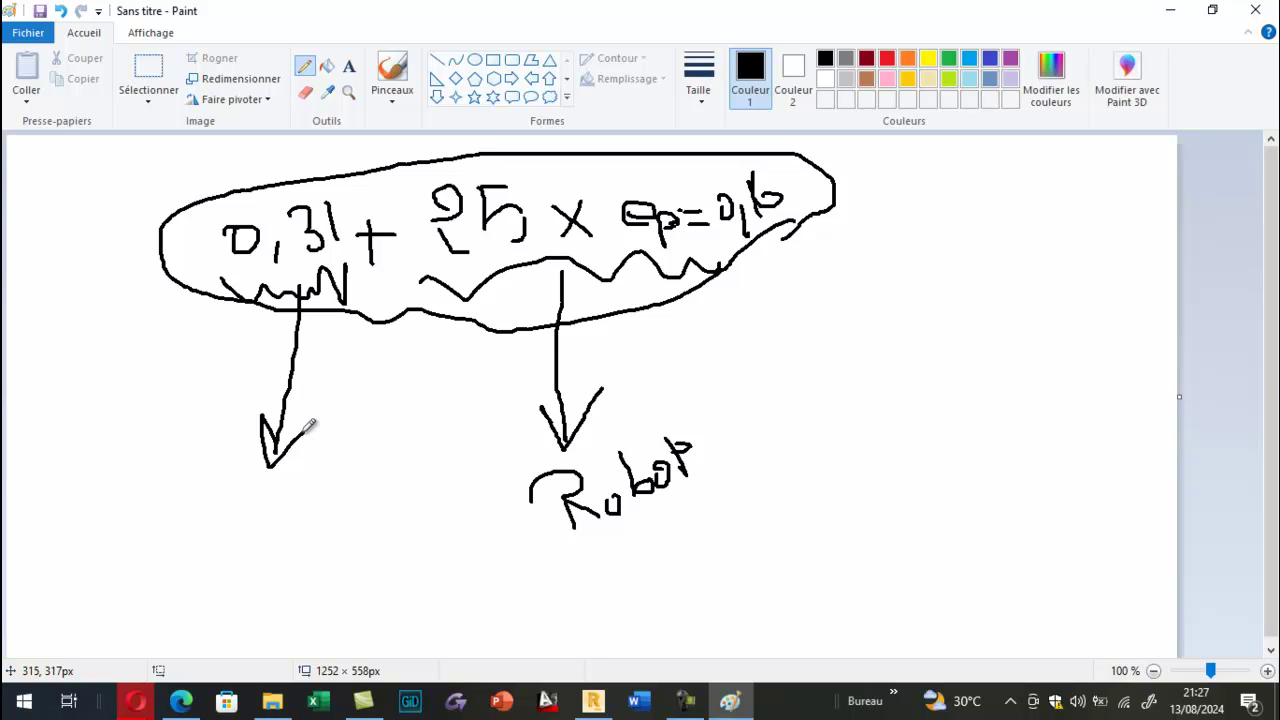
mouse_move(128, 550)
mouse_down()
mouse_move(570, 572)
mouse_move(931, 487)
mouse_up()
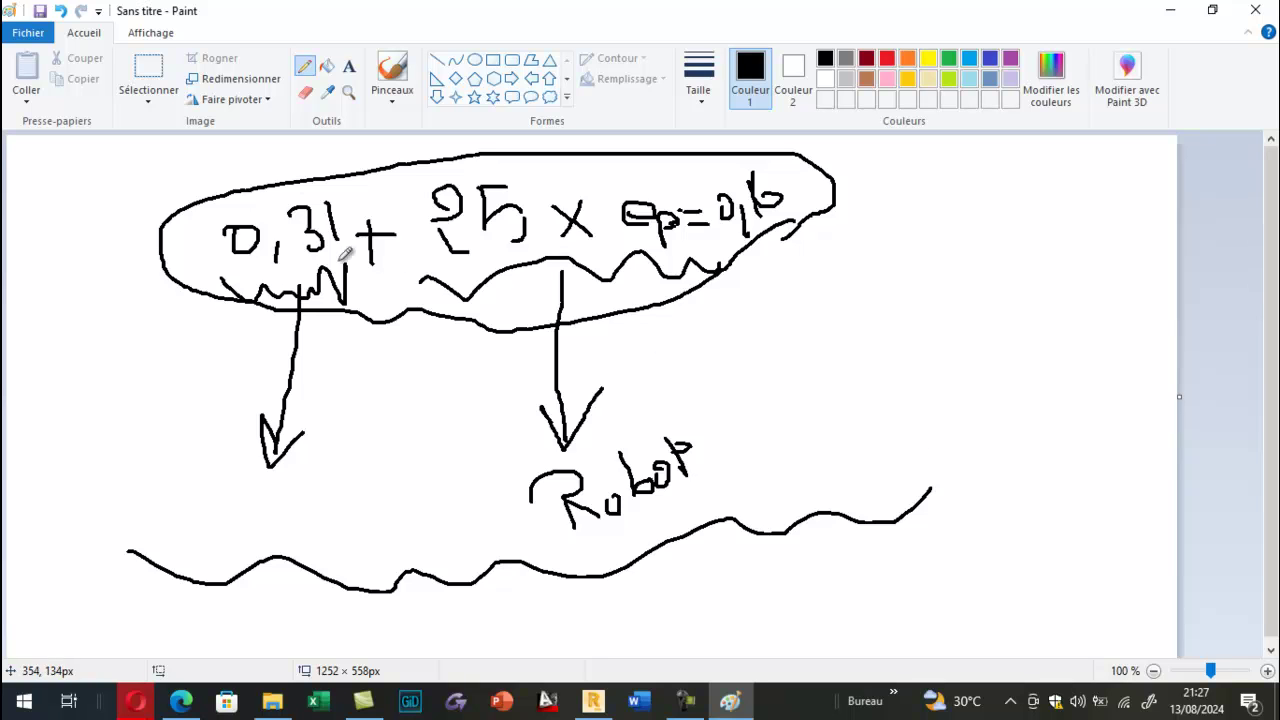
Label 25 as KN/m³ and handwrite the unit conversions 1 KN = 1000 N = 100 daN, 1 t = 1000 daN and 1 KN = 0,1 t.
mouse_move(465, 263)
mouse_down()
mouse_move(466, 368)
mouse_move(415, 405)
mouse_move(409, 394)
mouse_move(424, 411)
mouse_move(451, 379)
mouse_move(463, 427)
mouse_move(487, 414)
mouse_move(507, 426)
mouse_up()
drag(497, 377, 509, 394)
mouse_move(898, 205)
mouse_down()
mouse_move(944, 197)
mouse_move(951, 180)
mouse_move(971, 190)
mouse_move(998, 167)
mouse_up()
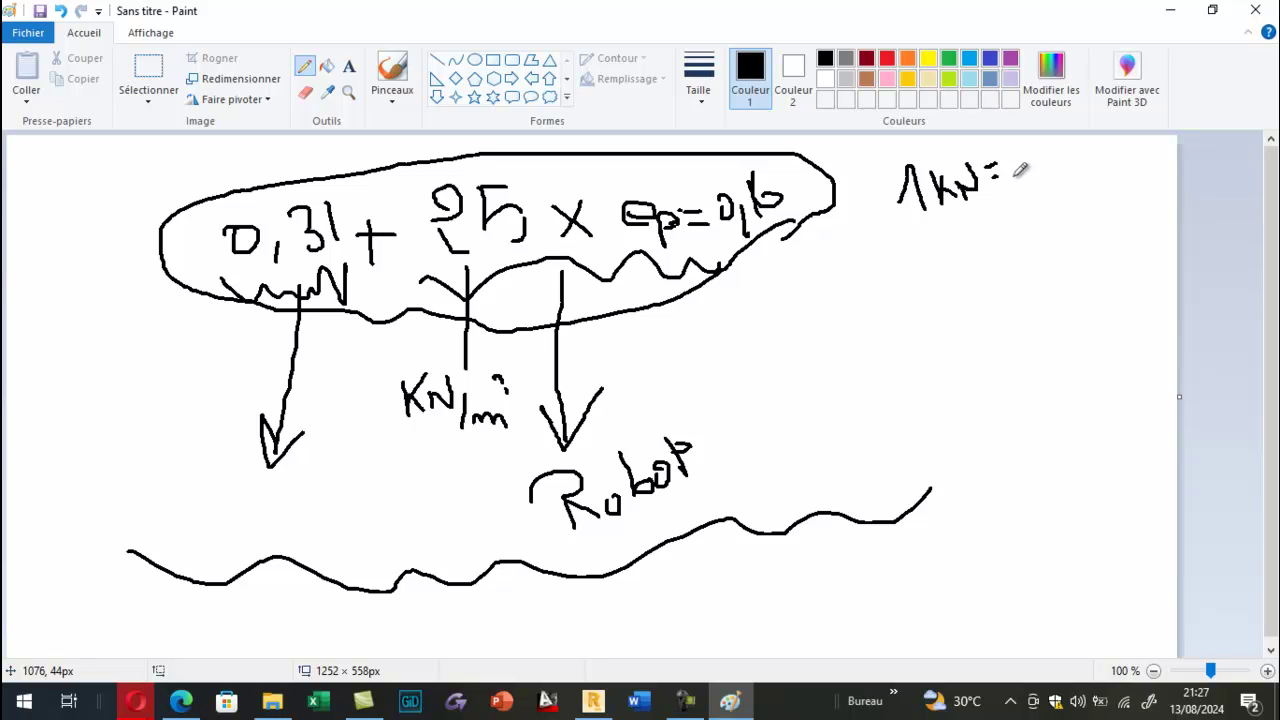
mouse_move(1008, 166)
mouse_down()
mouse_move(1018, 146)
mouse_move(1011, 186)
mouse_move(1114, 150)
mouse_up()
mouse_move(981, 235)
mouse_down()
mouse_move(1032, 240)
mouse_move(1070, 214)
mouse_move(1105, 220)
mouse_move(1092, 224)
mouse_move(1129, 202)
mouse_move(1136, 214)
mouse_move(1144, 192)
mouse_move(1157, 210)
mouse_move(1160, 184)
mouse_up()
mouse_move(906, 333)
mouse_down()
mouse_move(926, 290)
mouse_move(972, 318)
mouse_move(972, 292)
mouse_move(1103, 277)
mouse_move(1114, 246)
mouse_move(1116, 260)
mouse_move(1148, 262)
mouse_move(1158, 240)
mouse_up()
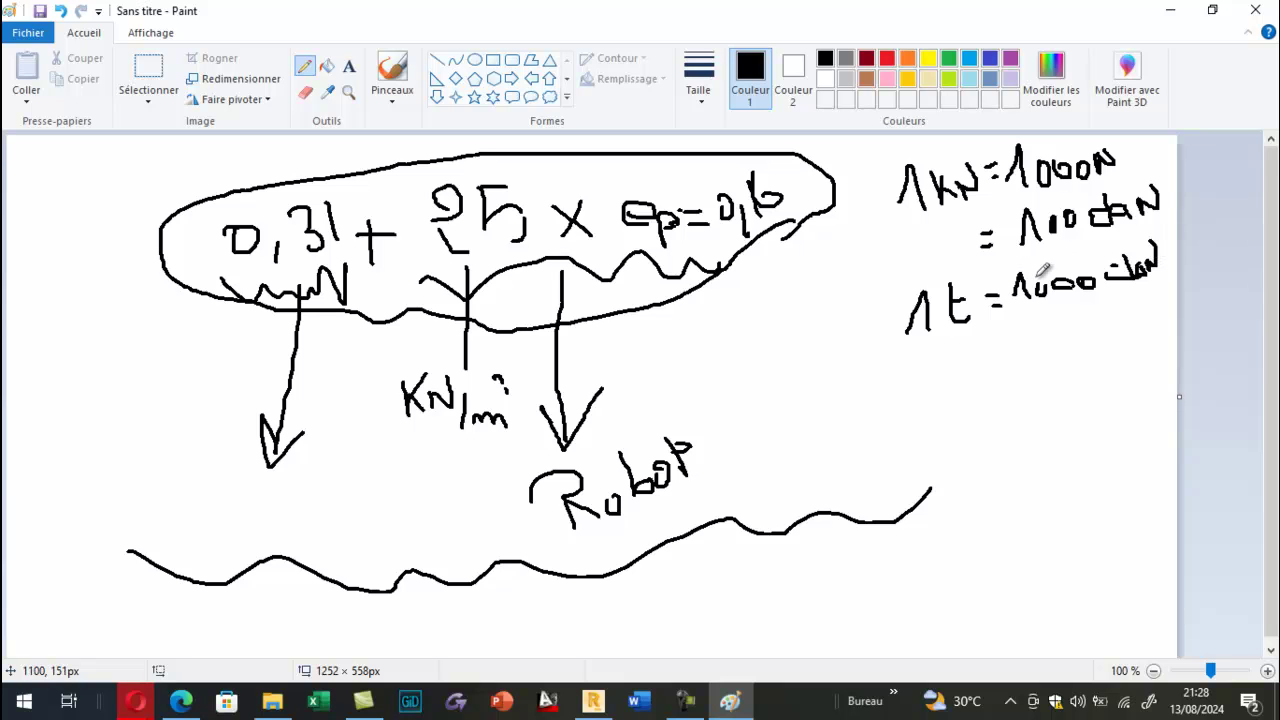
mouse_move(920, 430)
mouse_down()
mouse_move(940, 368)
mouse_move(948, 428)
mouse_up()
mouse_move(966, 385)
mouse_down()
mouse_move(966, 430)
mouse_move(982, 378)
mouse_move(992, 410)
mouse_move(1020, 372)
mouse_move(1060, 368)
mouse_move(1078, 394)
mouse_move(1092, 390)
mouse_up()
mouse_move(1120, 326)
mouse_down()
mouse_move(1140, 372)
mouse_move(1140, 346)
mouse_up()
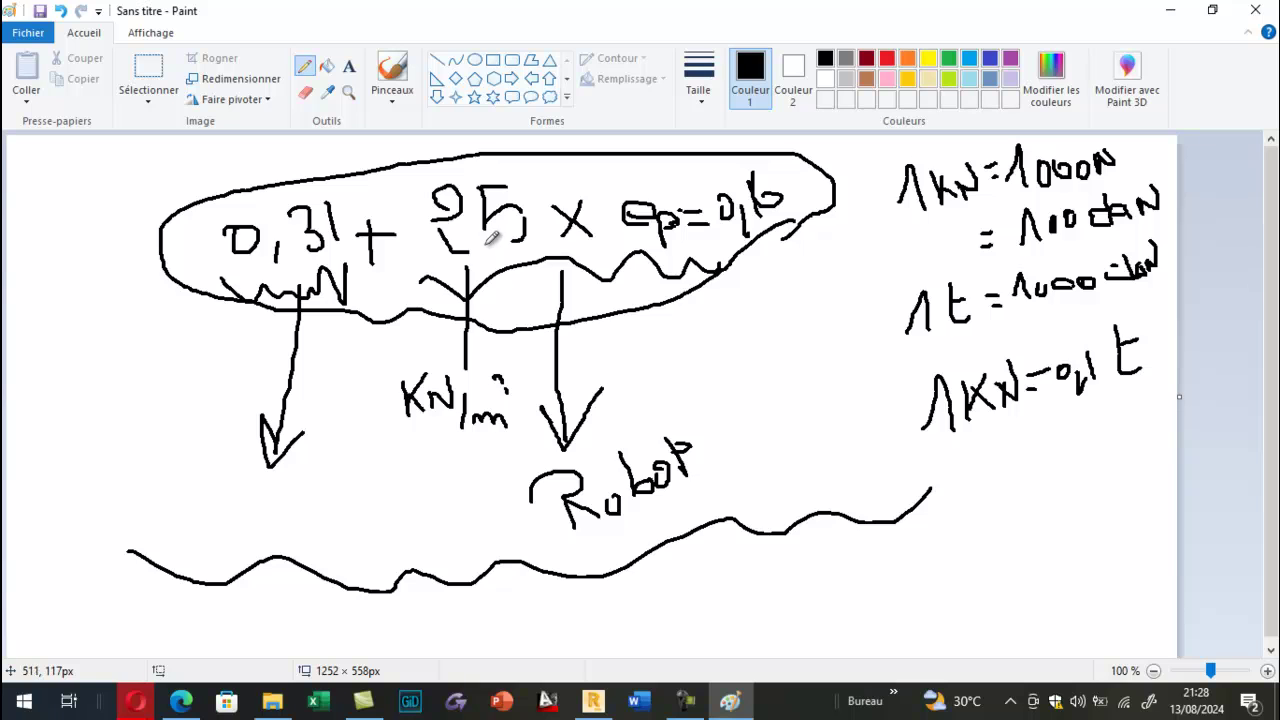
drag(479, 245, 496, 270)
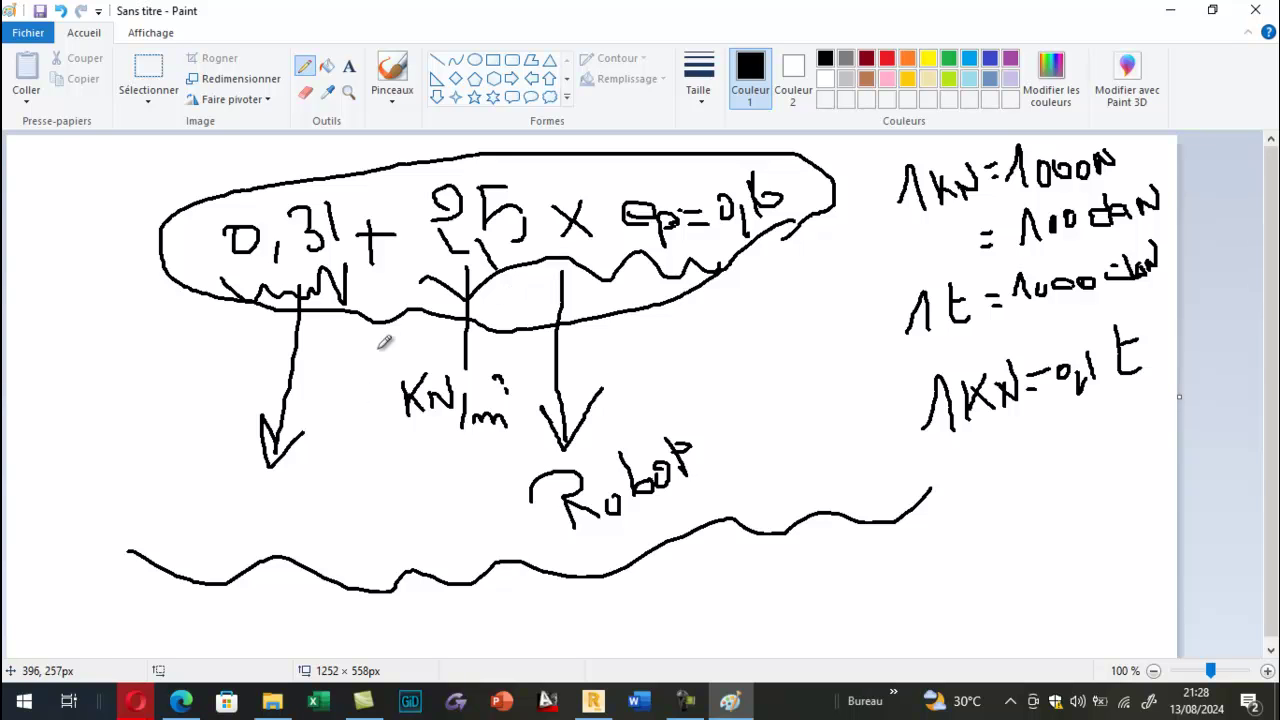
Switch to Robot Structural Analysis and close the polyline-contour dialog.
click(593, 701)
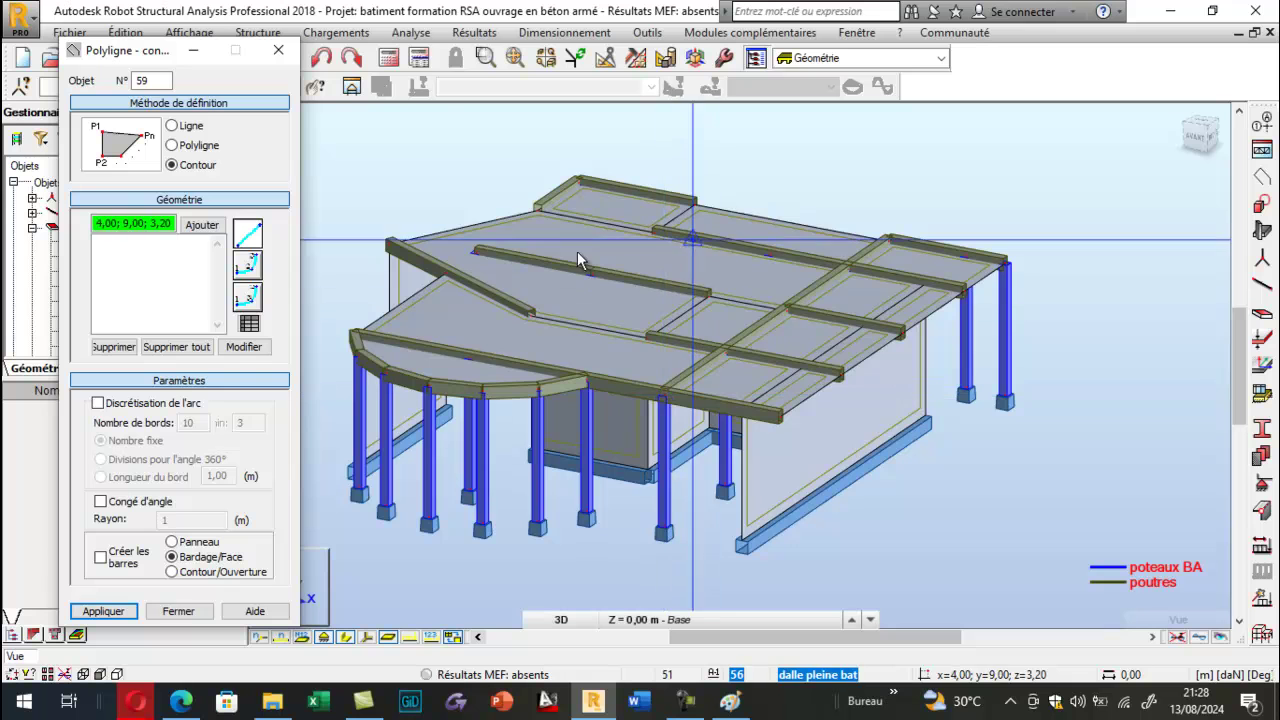
click(278, 50)
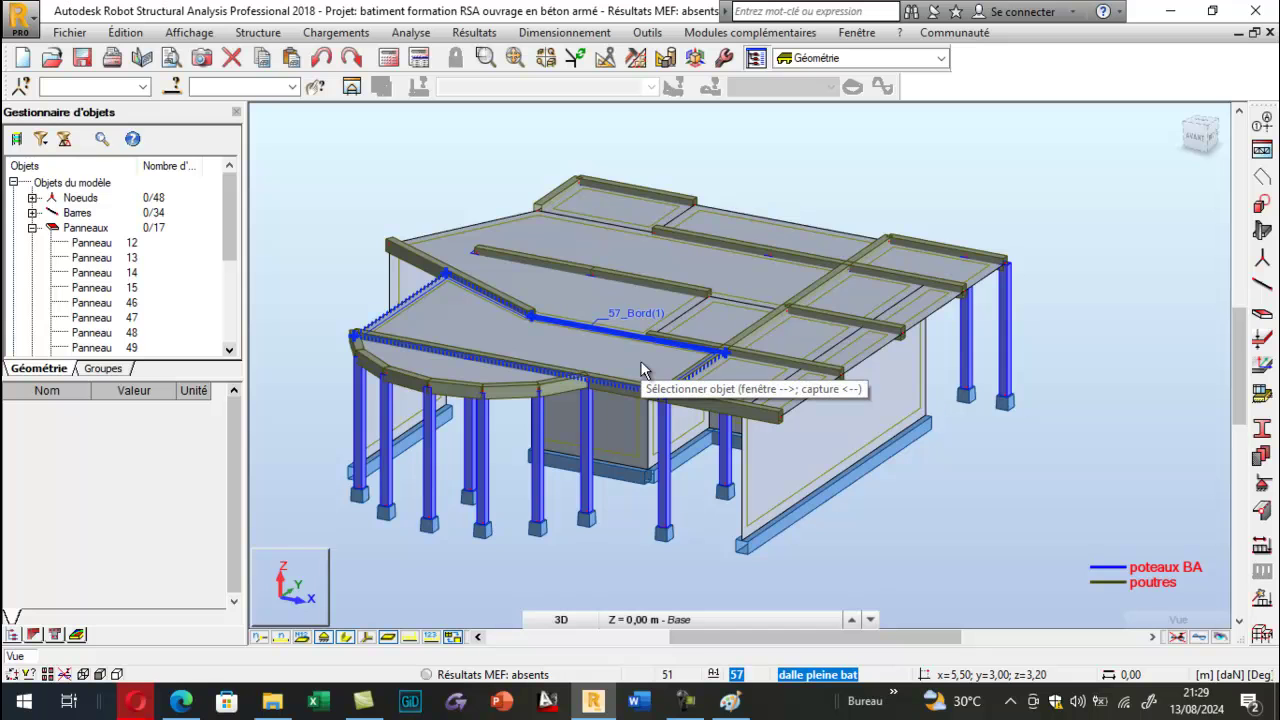
scroll(512, 248, down, 2)
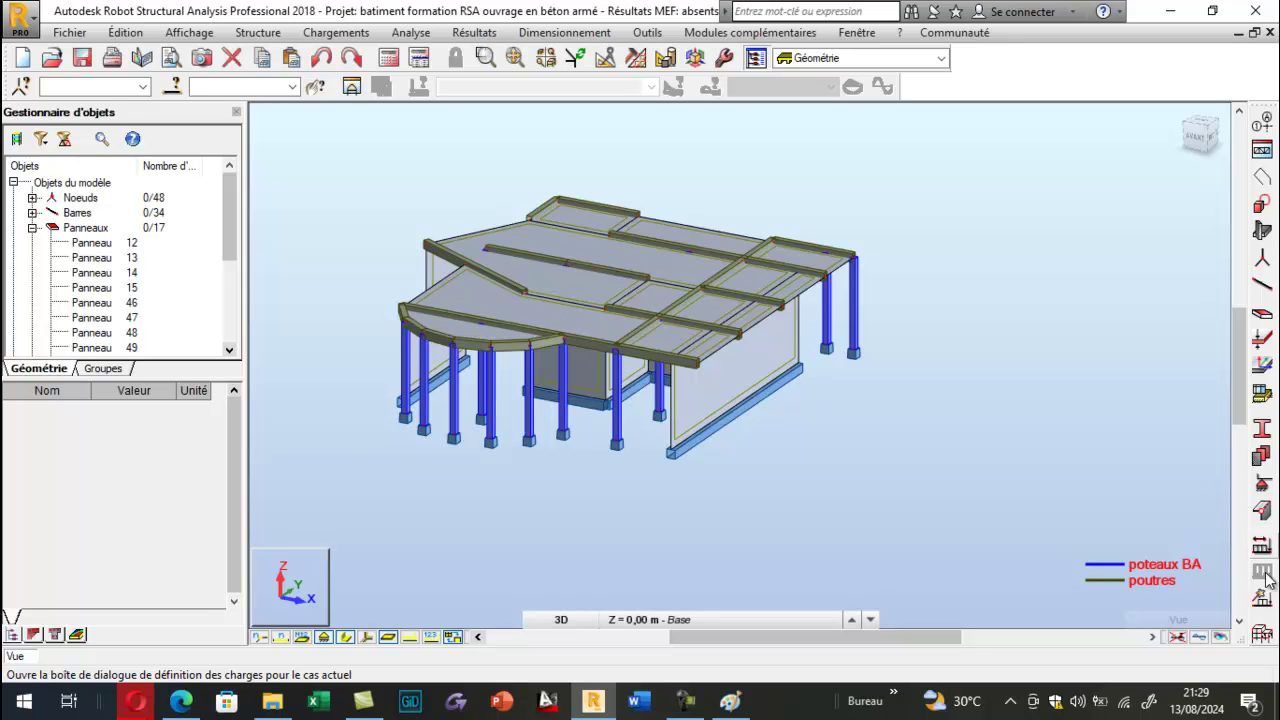
Add permanent self-weight load case 1 named "poids propre des éléments de la structure" and hide the members' section shapes.
click(1262, 546)
drag(790, 109, 168, 134)
scroll(851, 231, down, 2)
scroll(596, 221, up, 2)
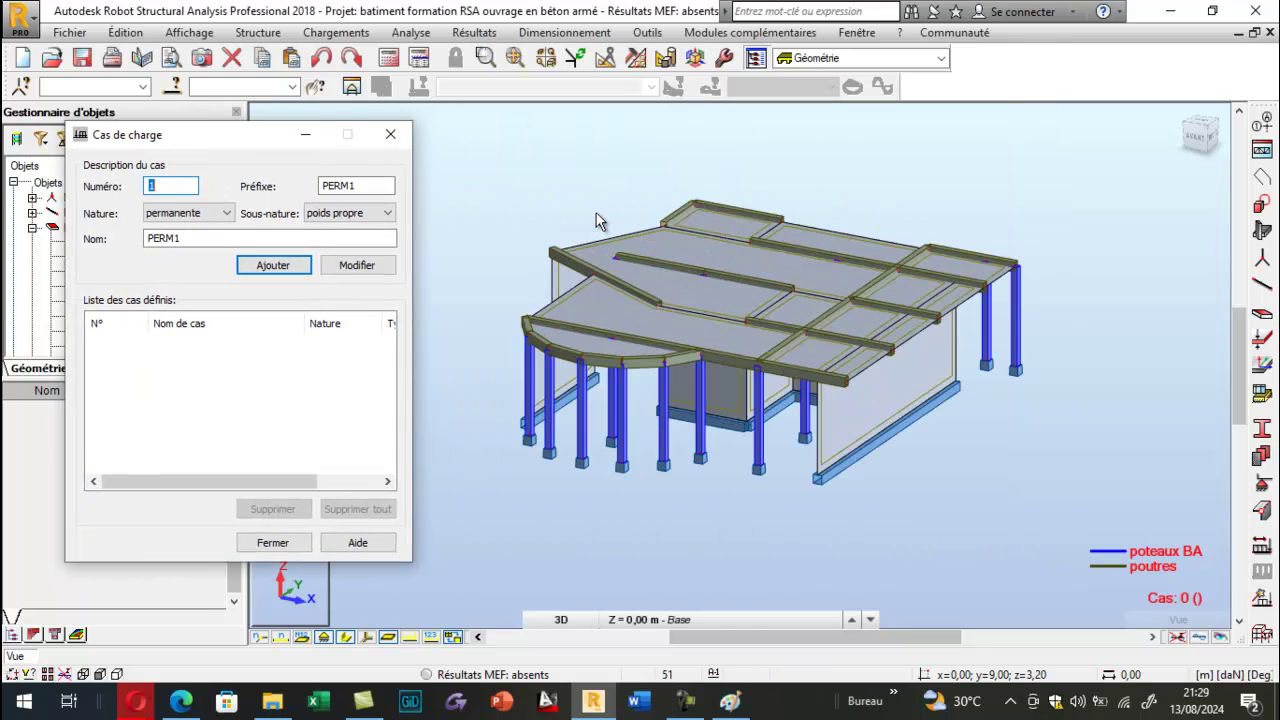
double_click(165, 238)
text(poids)
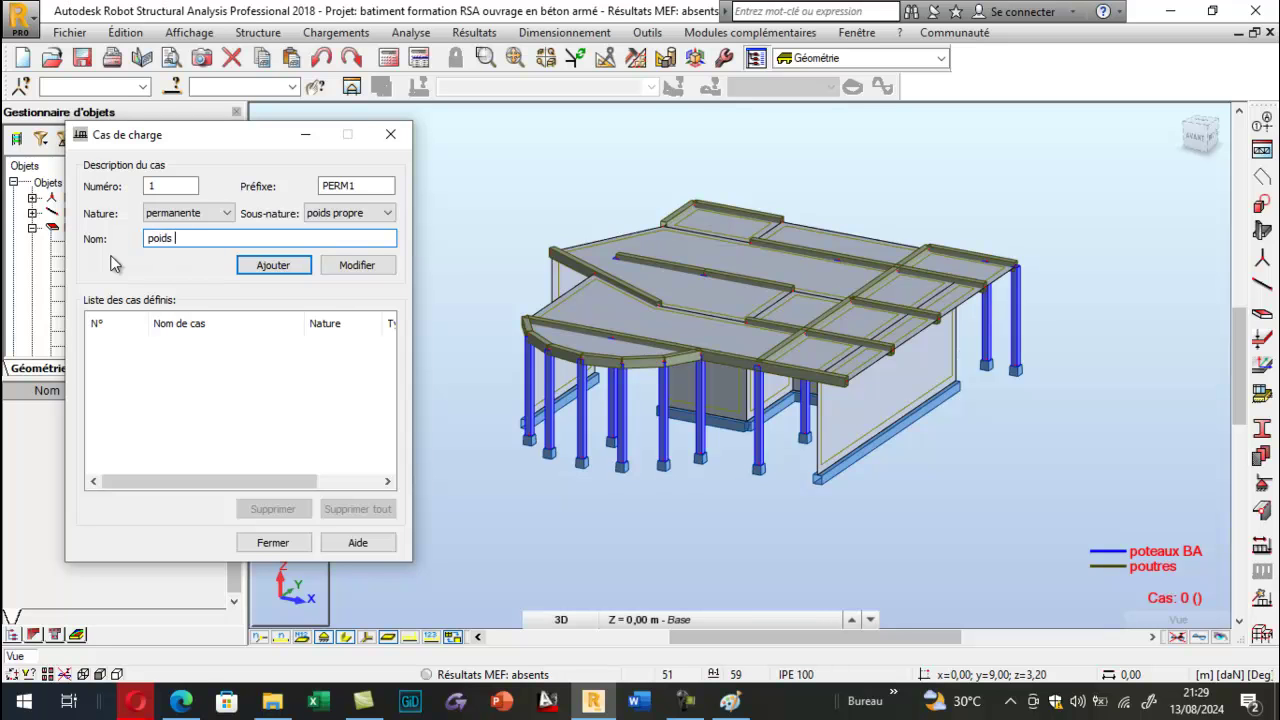
text( propre des éléments de la structure)
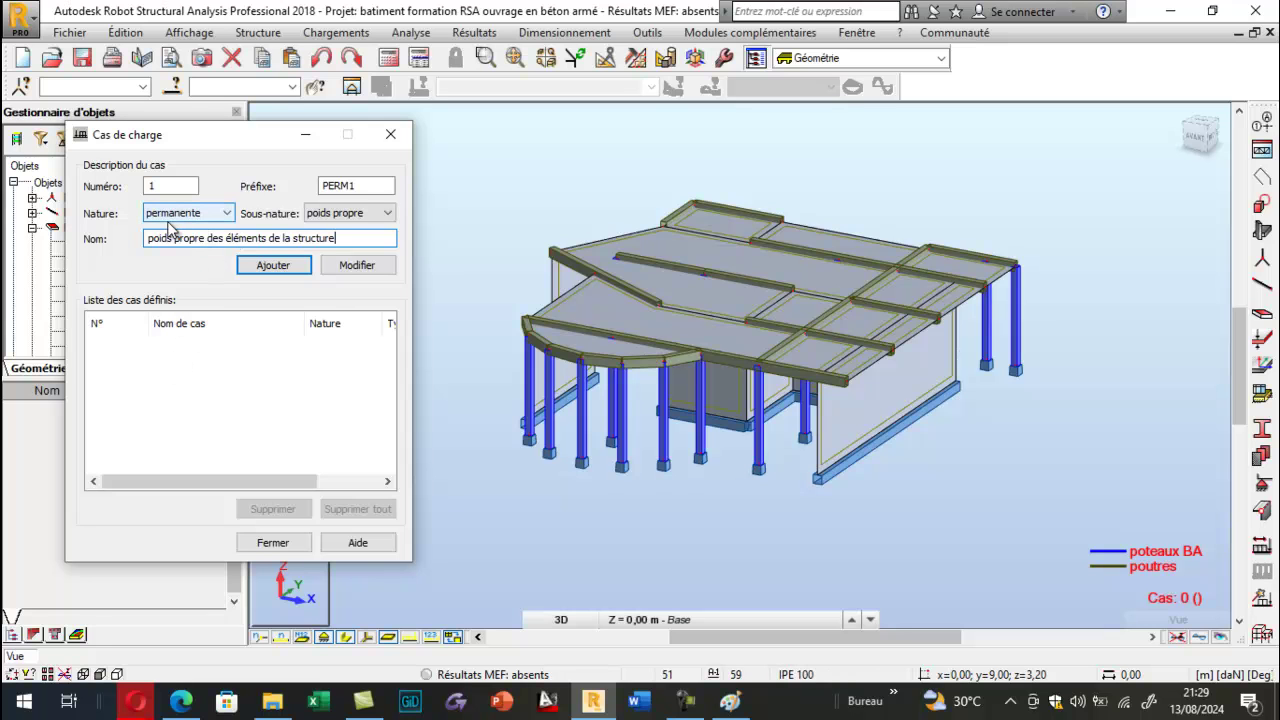
click(249, 268)
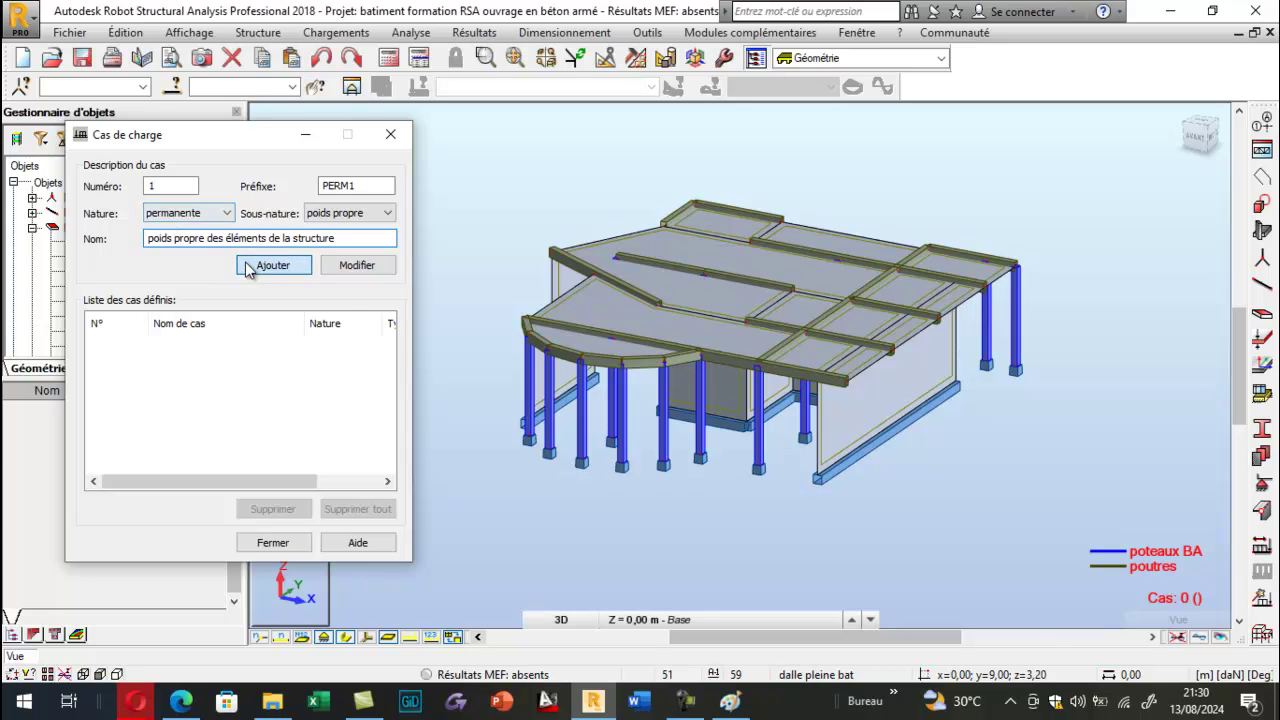
click(355, 637)
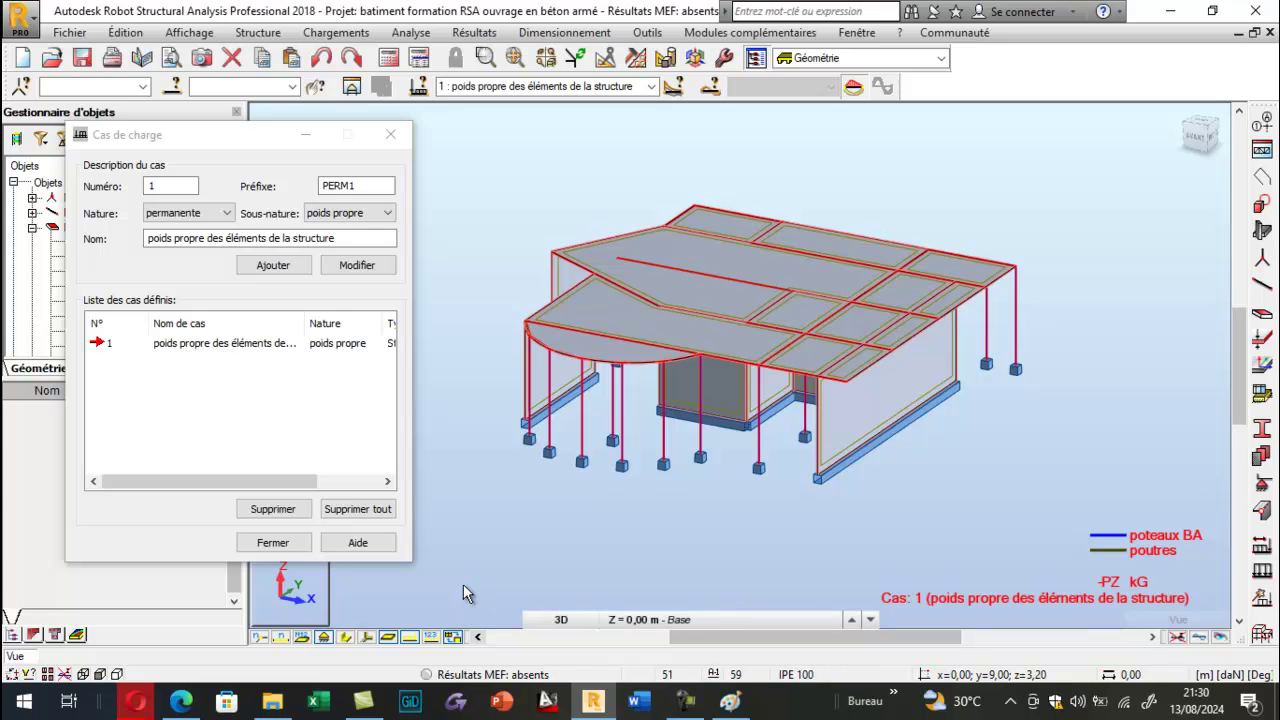
Switch to the Google Meet call to check on the session, and return to Robot Structural Analysis.
mouse_move(137, 700)
click(101, 632)
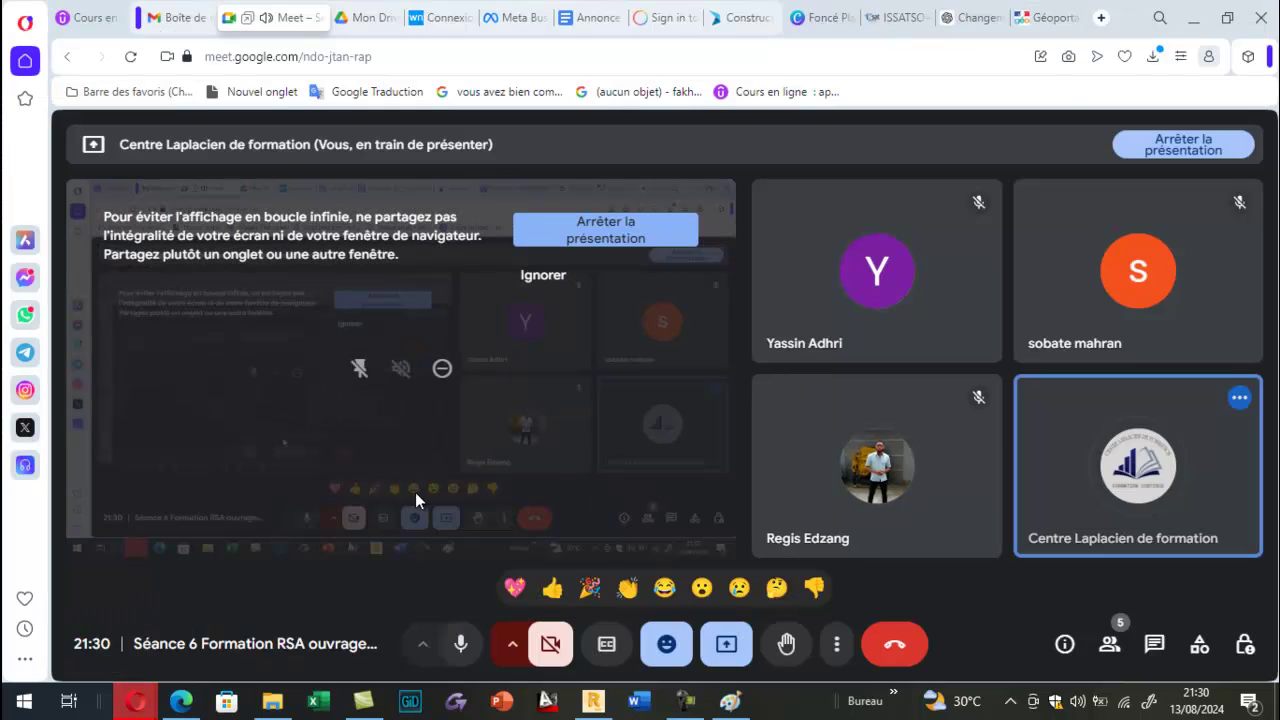
key(alt+Tab)
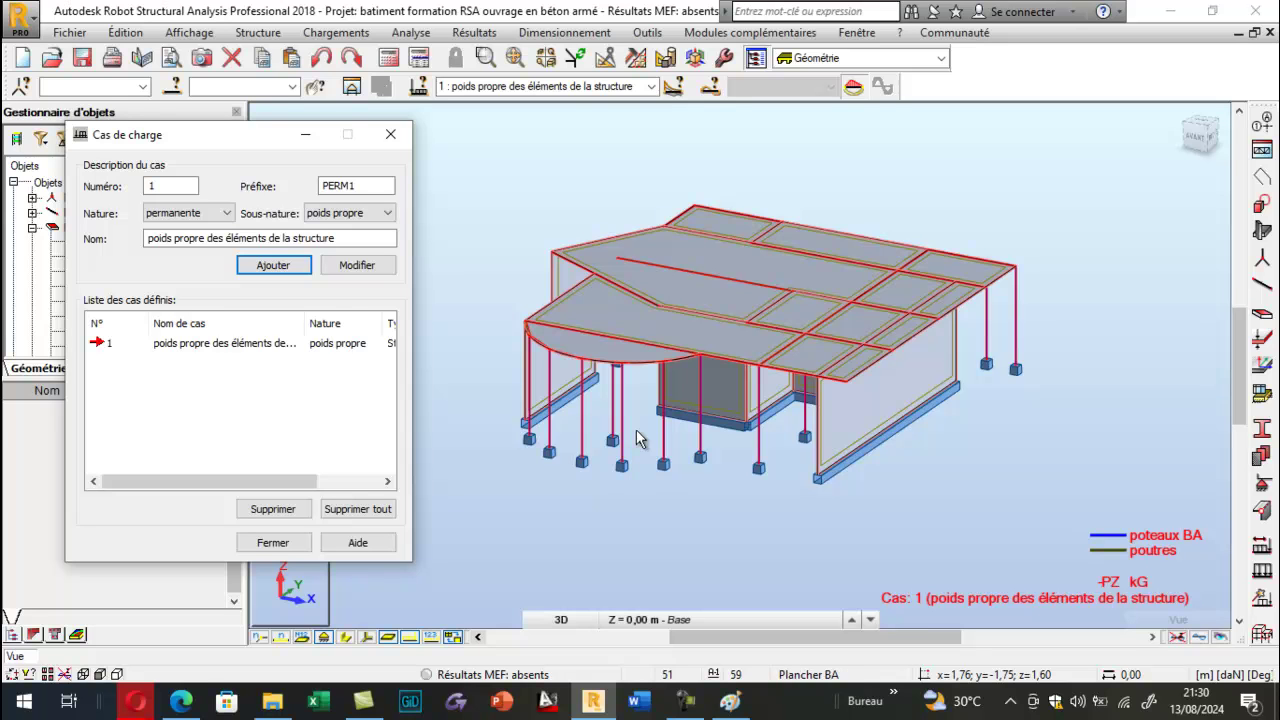
Add permanent load case 2 named "poids propre du revetement".
click(354, 238)
drag(354, 238, 222, 247)
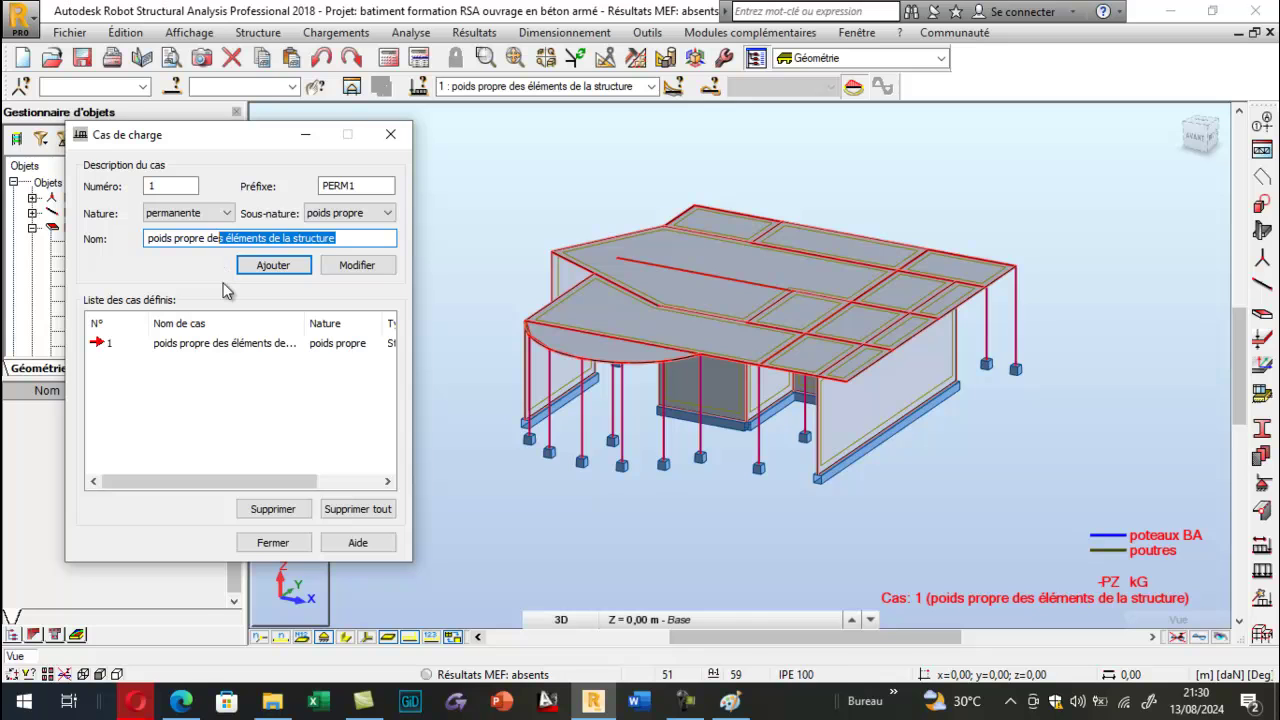
key(BackSpace)
key(BackSpace)
text(u revetement)
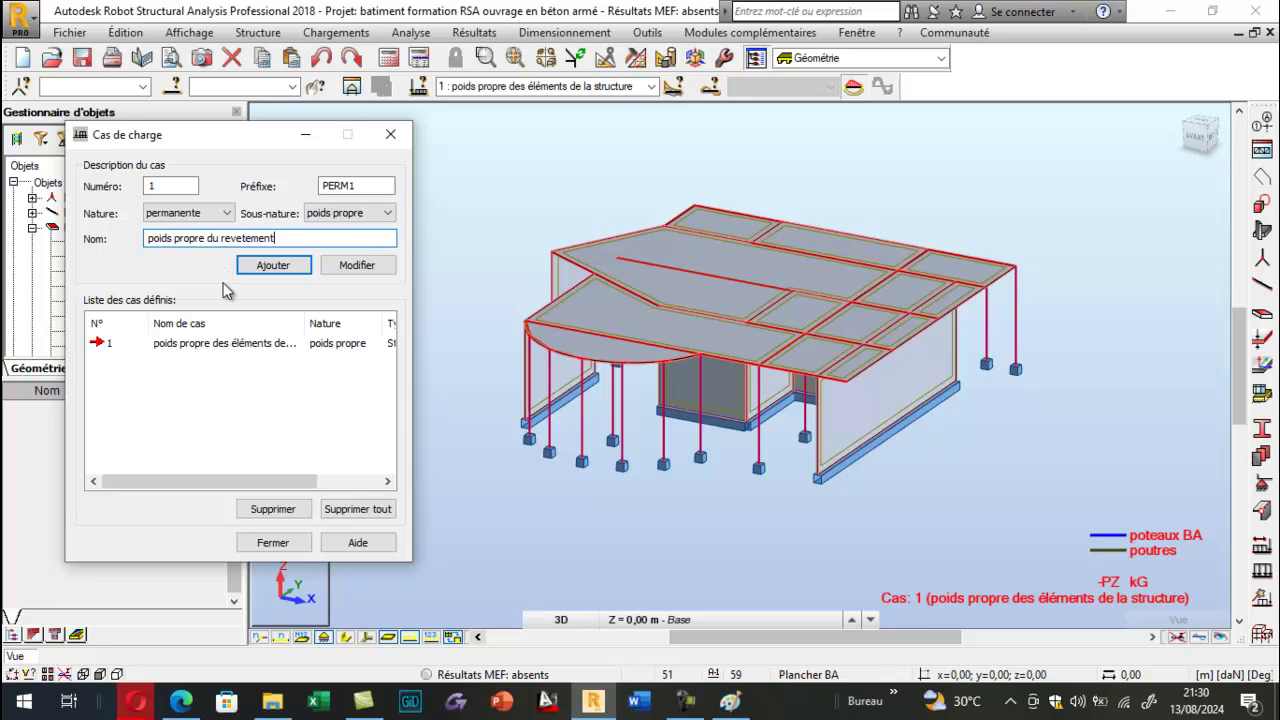
click(265, 268)
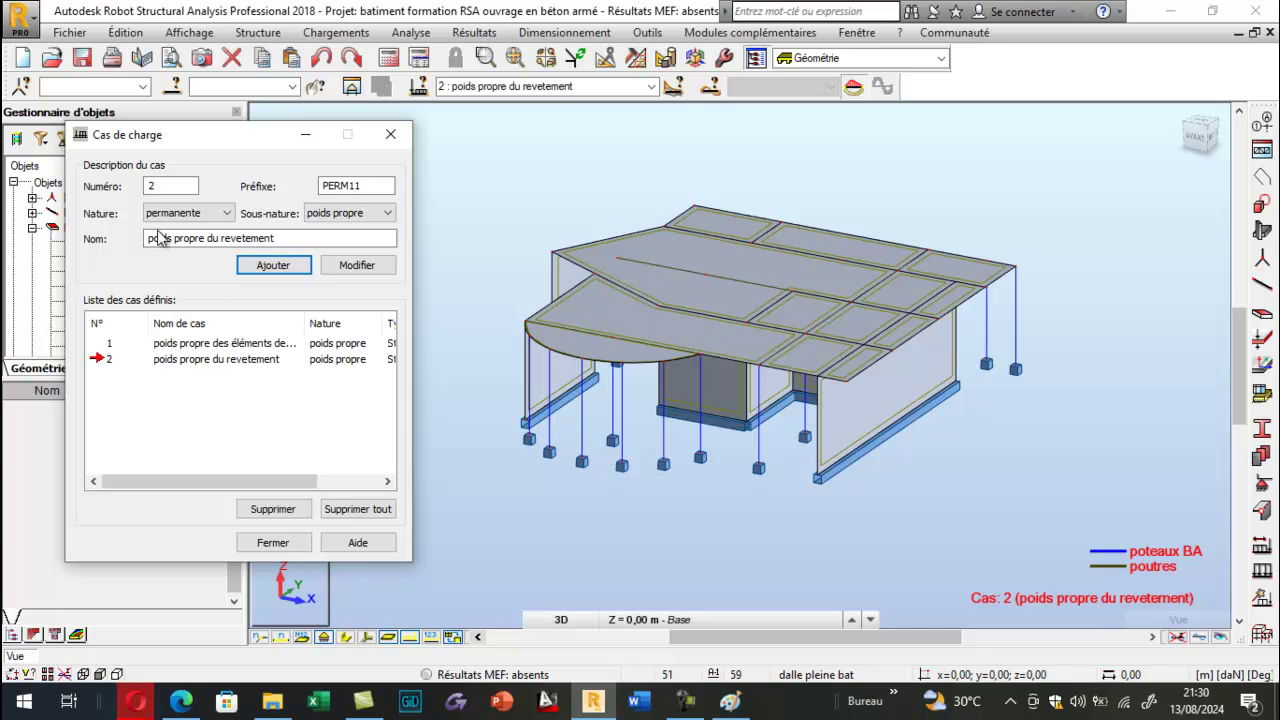
click(1262, 571)
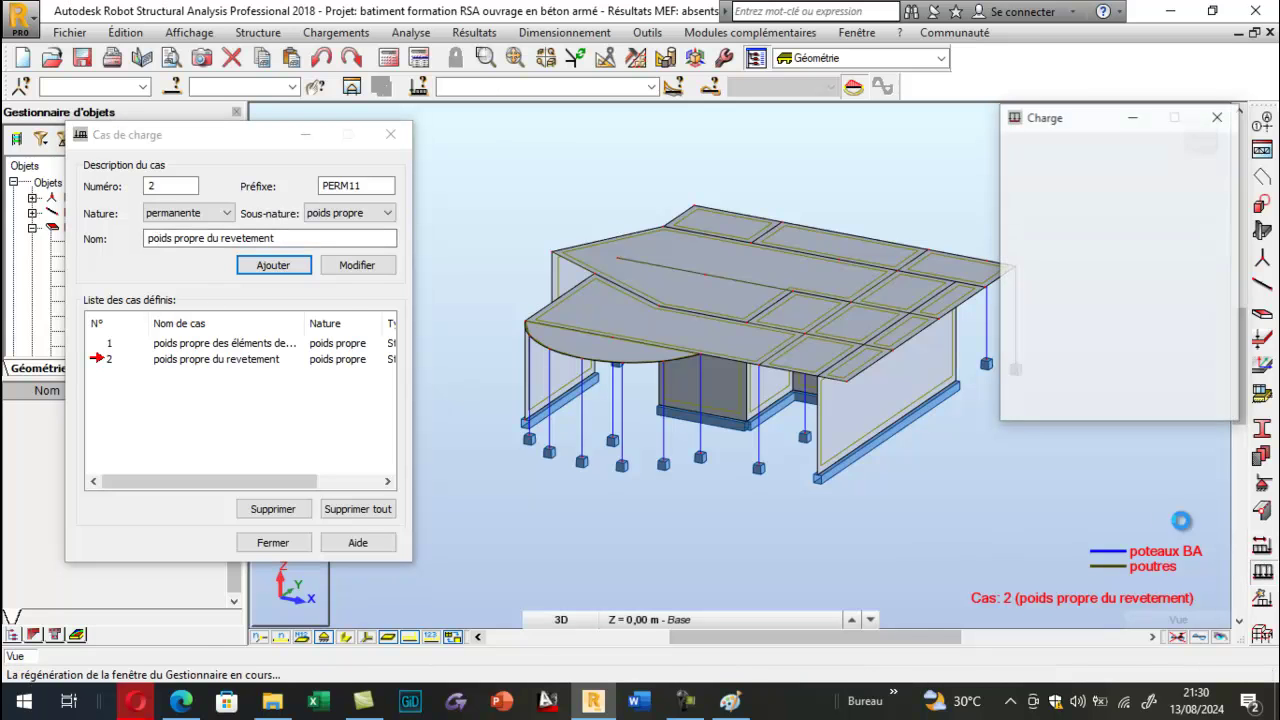
click(1070, 188)
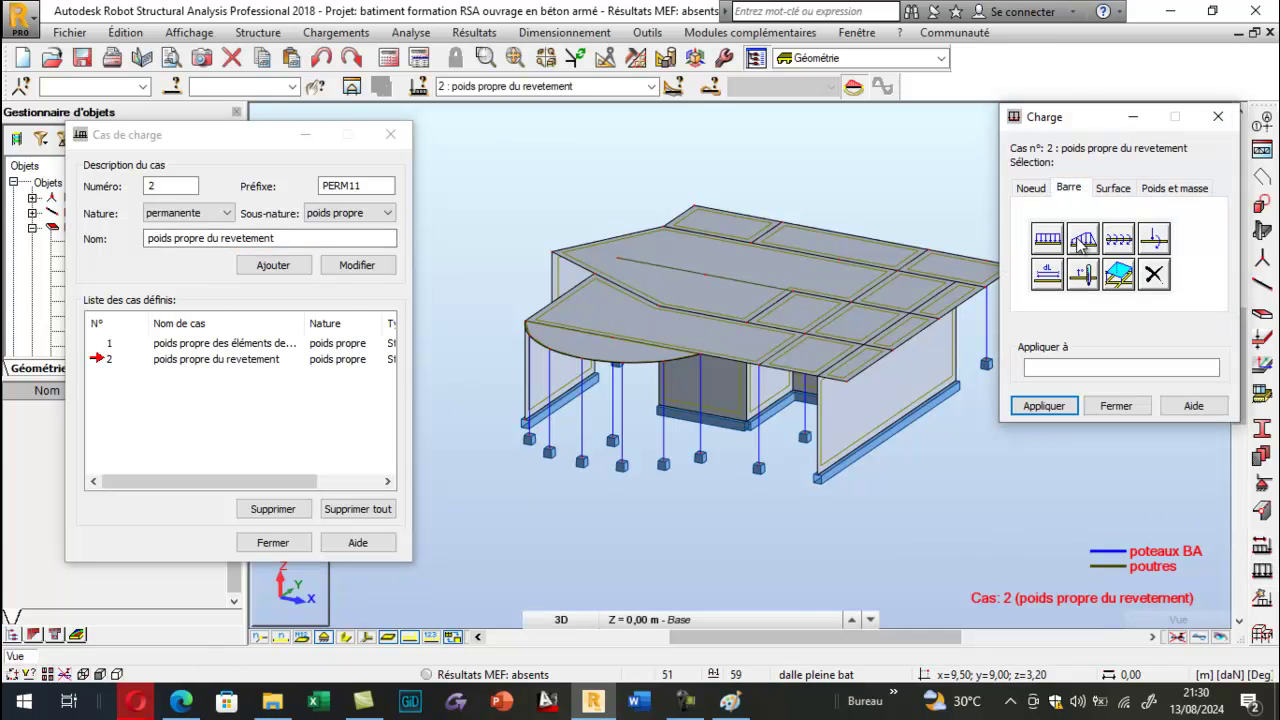
click(1113, 188)
click(1047, 238)
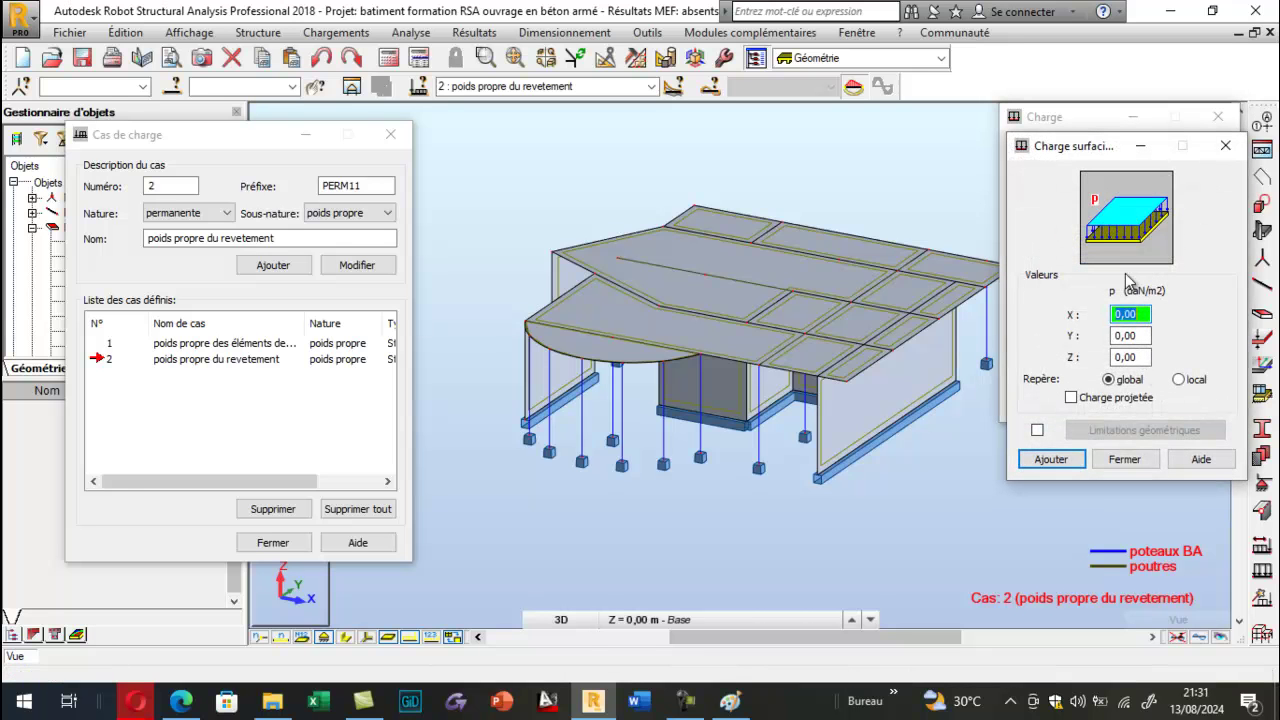
click(1225, 146)
click(1232, 115)
Set the force unit to T in the job preferences.
click(640, 33)
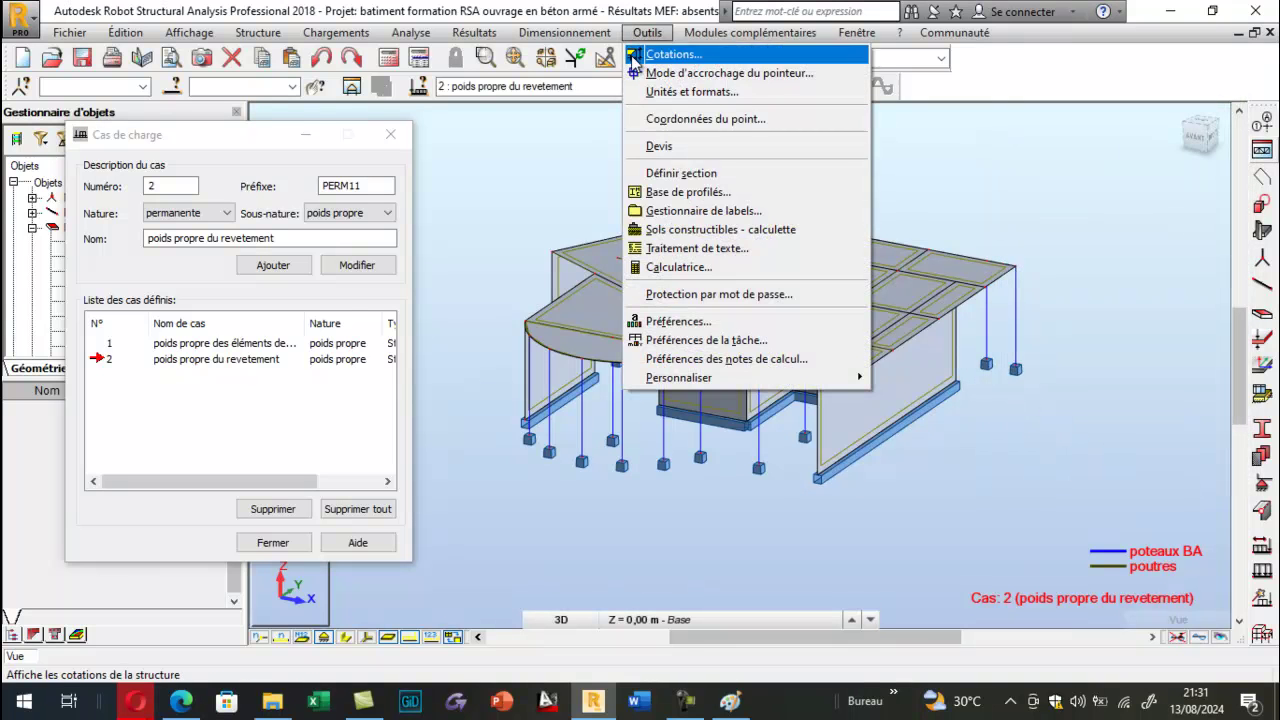
click(667, 341)
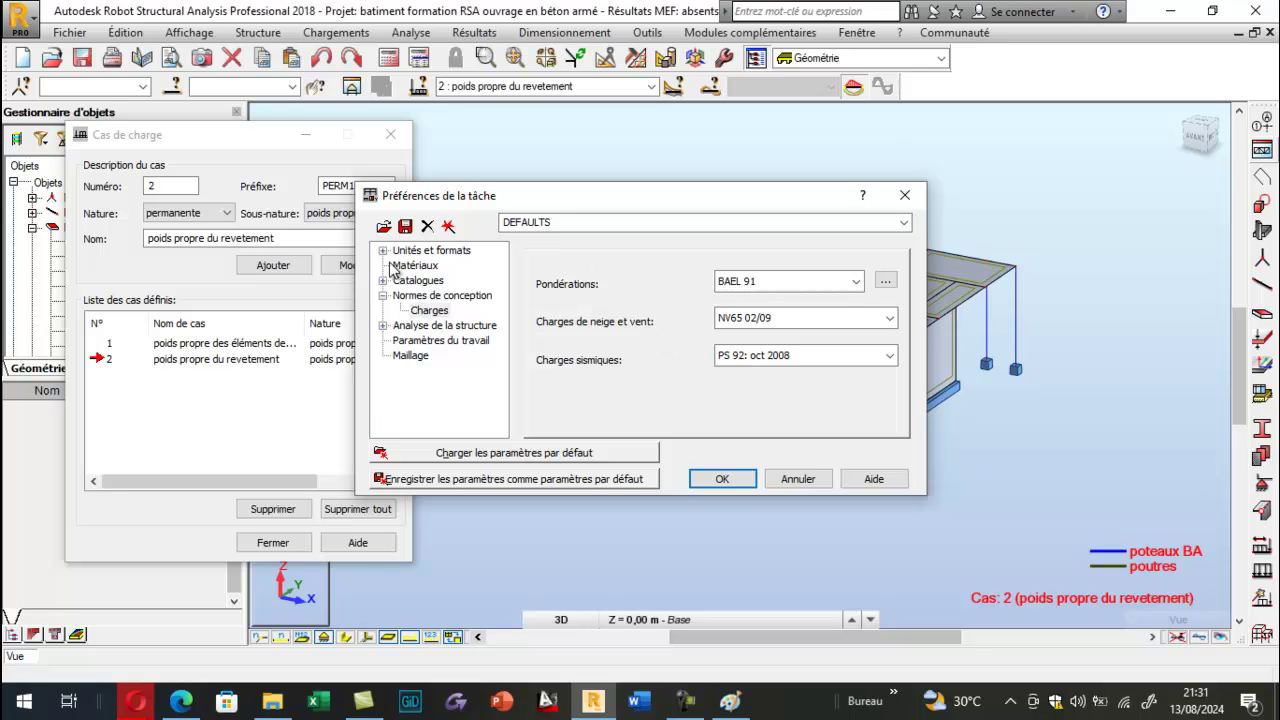
click(383, 250)
click(423, 280)
click(700, 291)
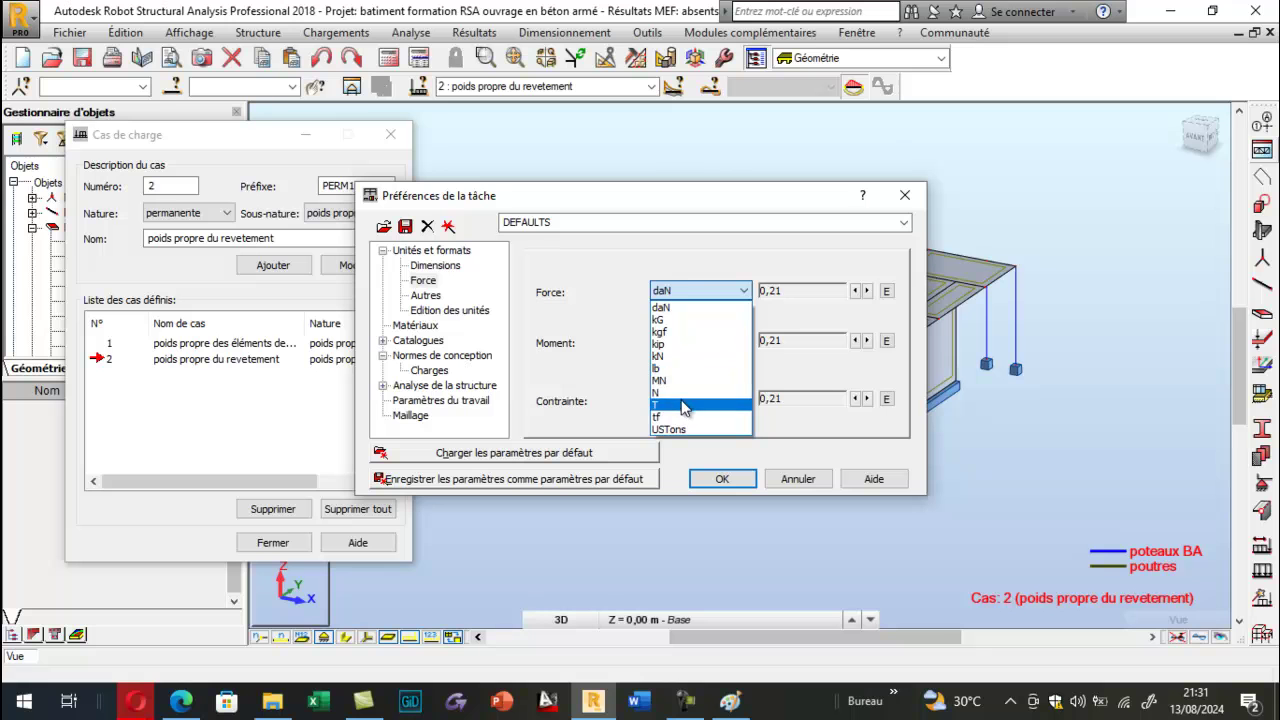
click(683, 403)
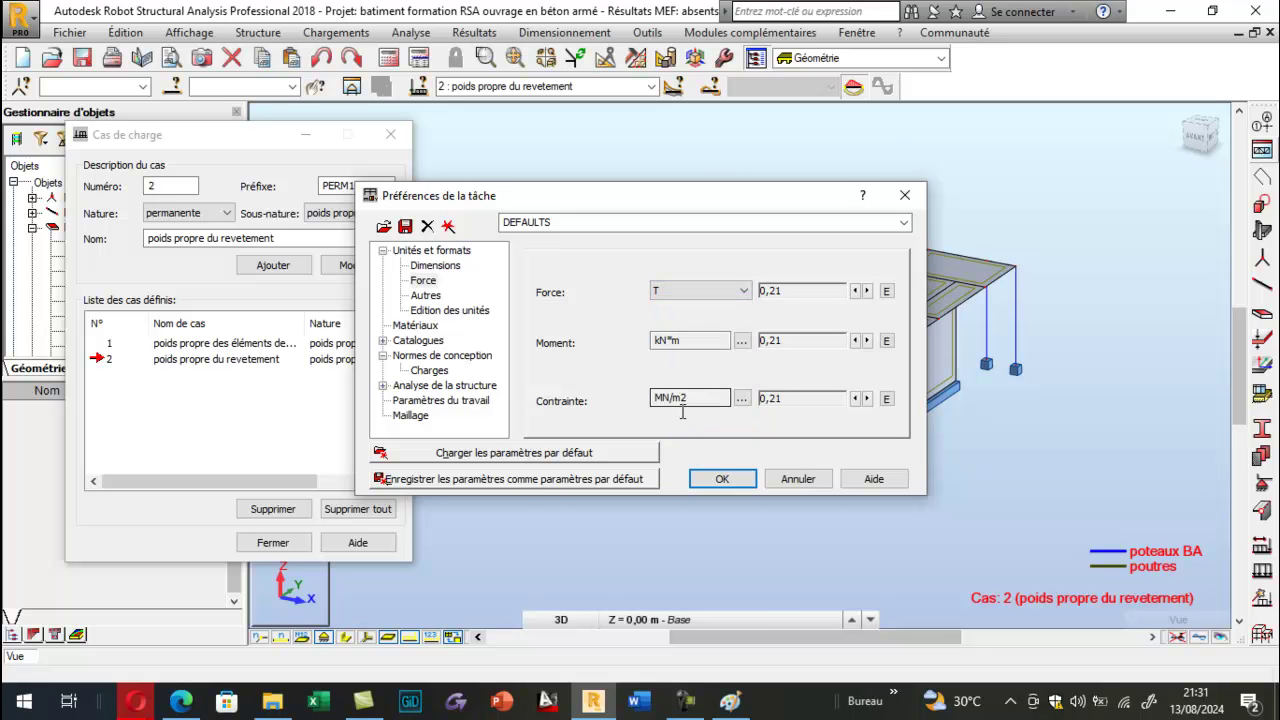
click(721, 479)
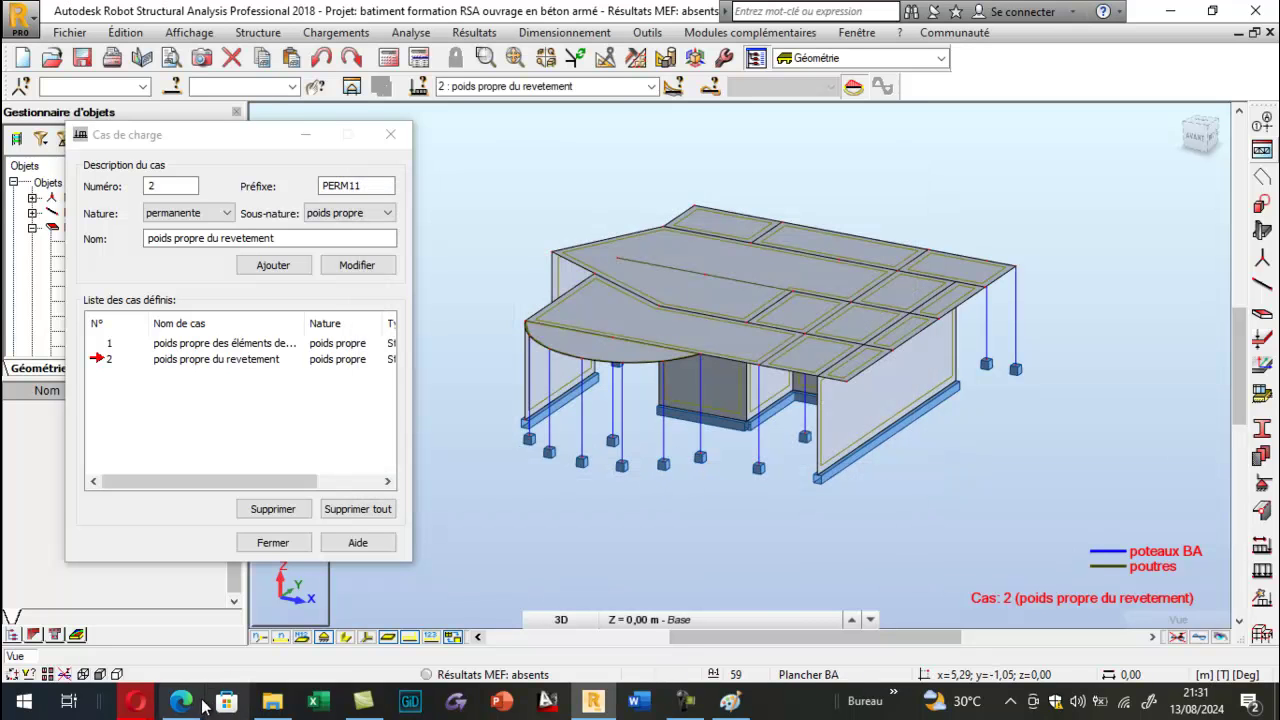
Switch to the course PDF in Edge, highlight the slab's permanent surface load G in Étape 9, and return to Robot Structural Analysis.
click(181, 701)
drag(272, 374, 660, 369)
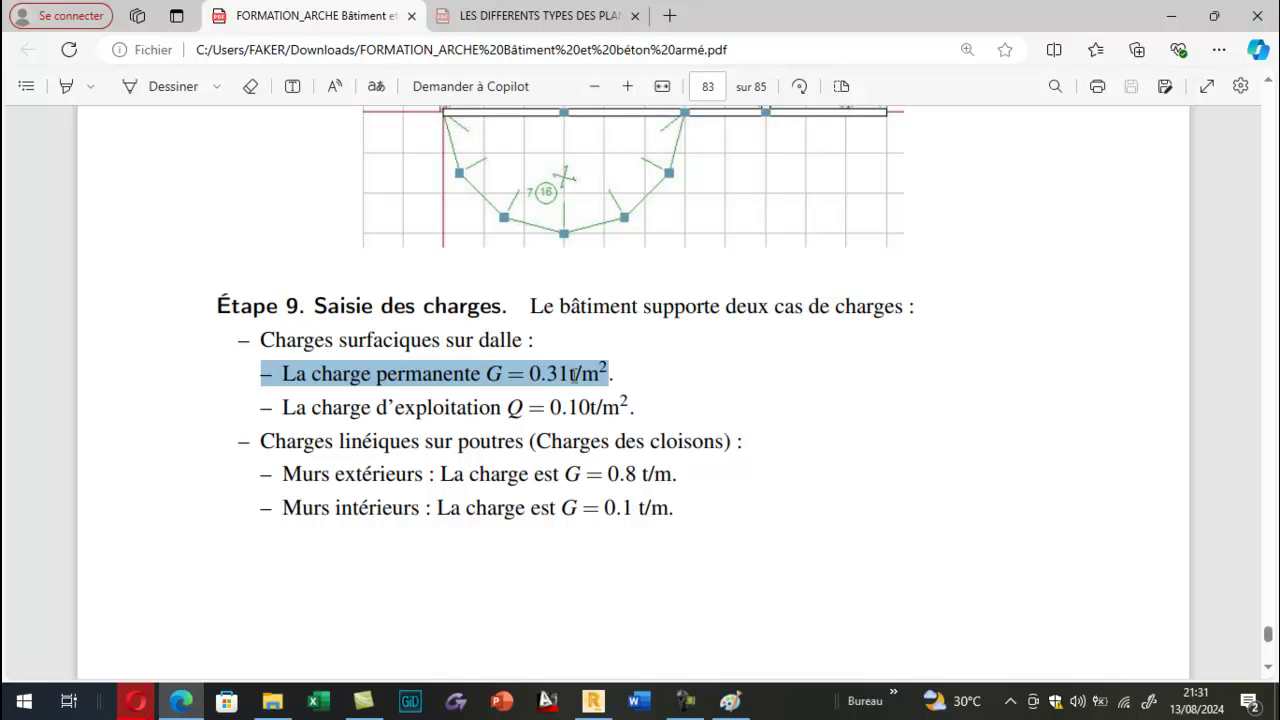
click(600, 703)
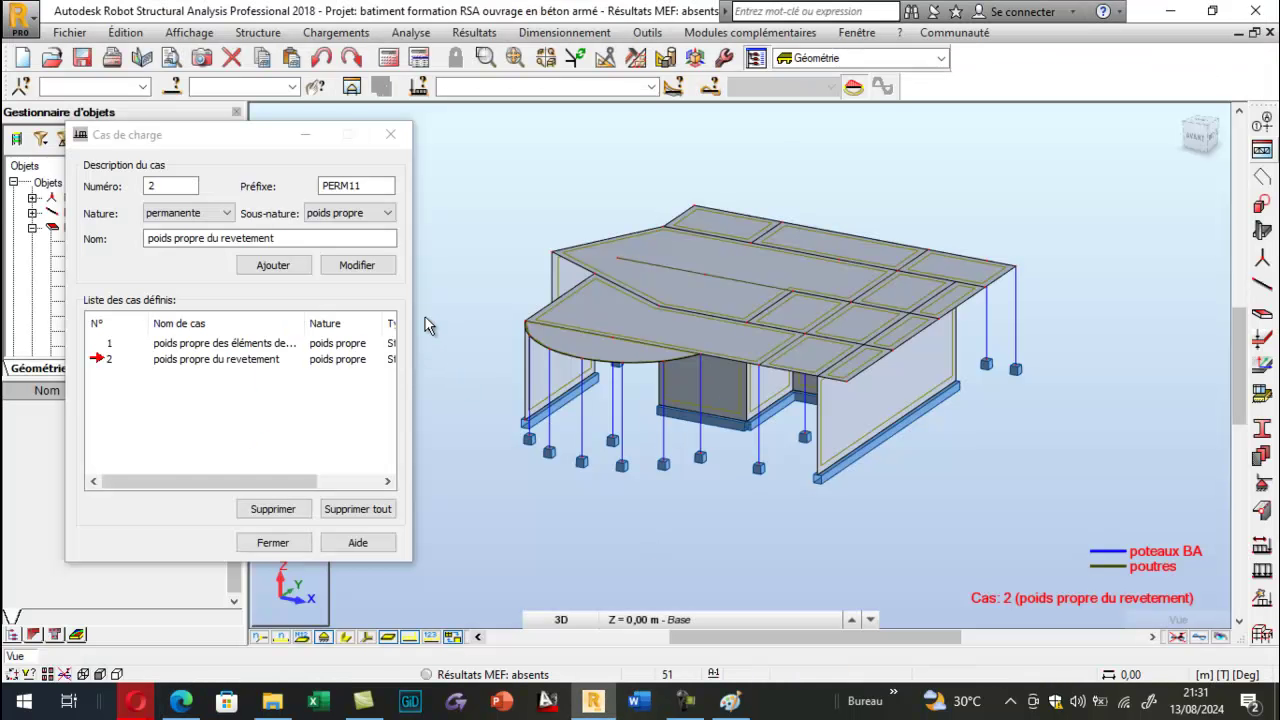
Define a uniform surface load of -0.31 T/m2 along global Z for the "poids propre du revetement" case.
click(1262, 573)
click(1113, 187)
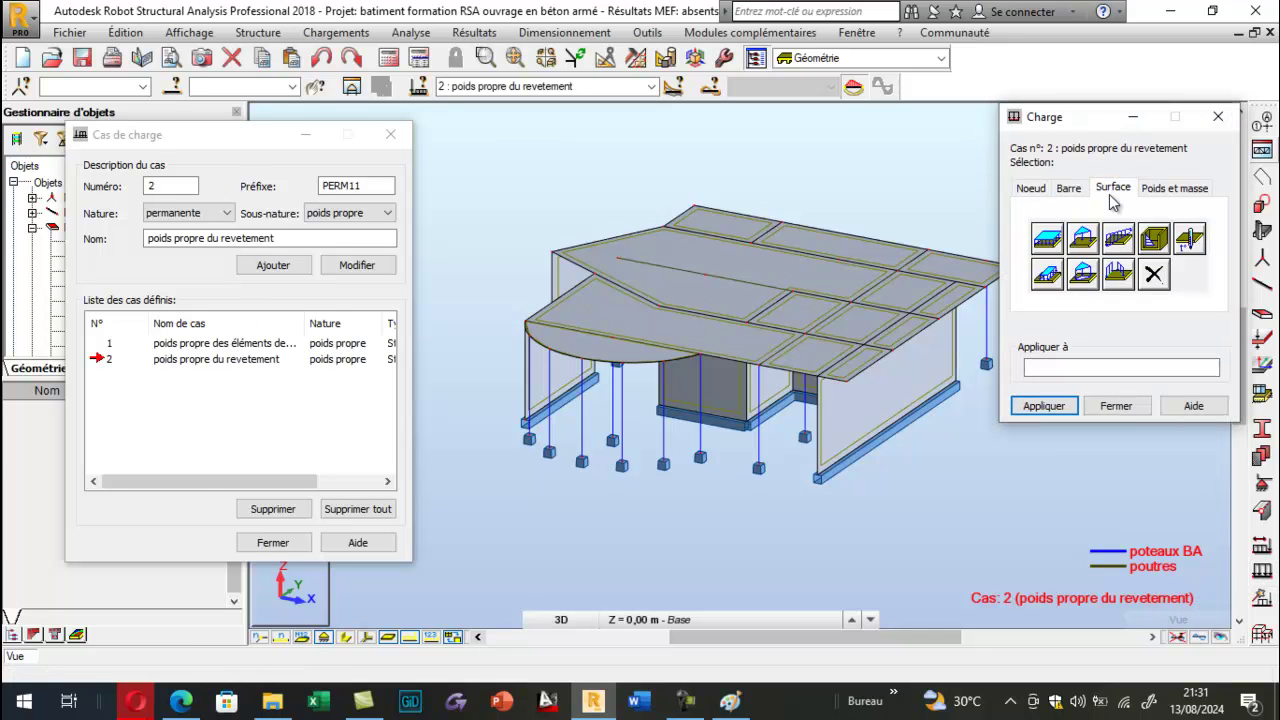
click(1047, 238)
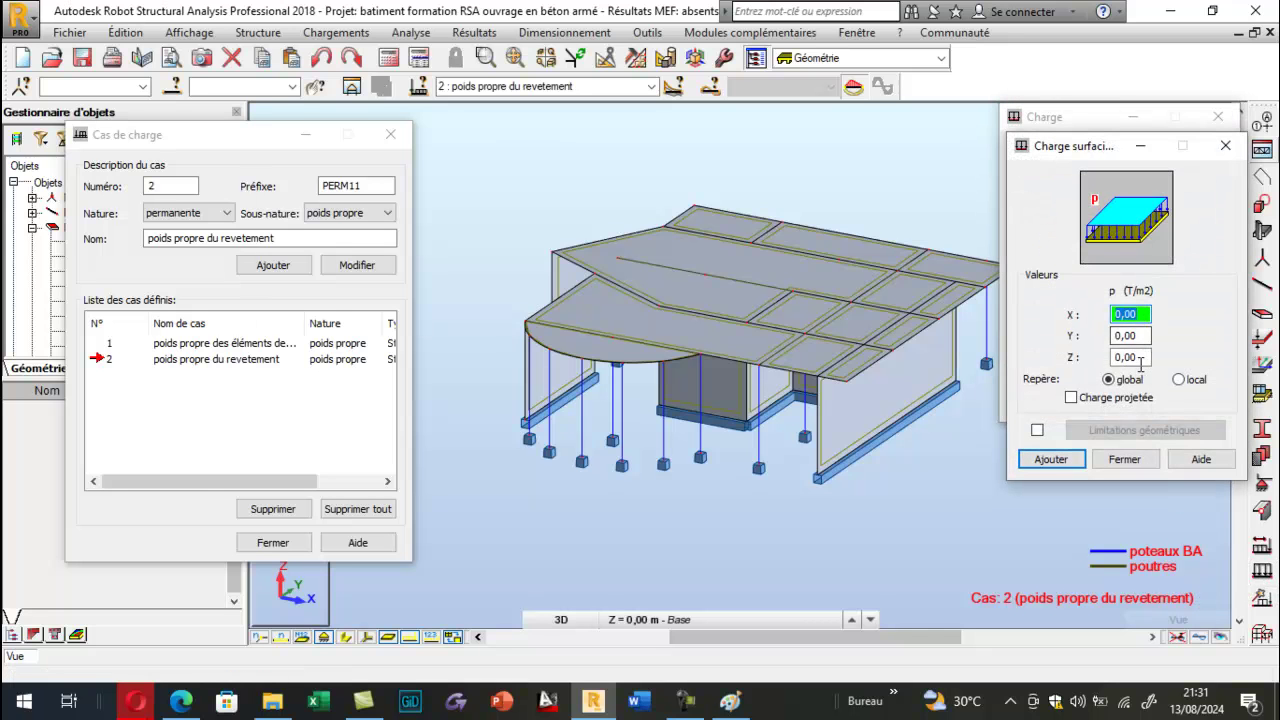
text(-0.31)
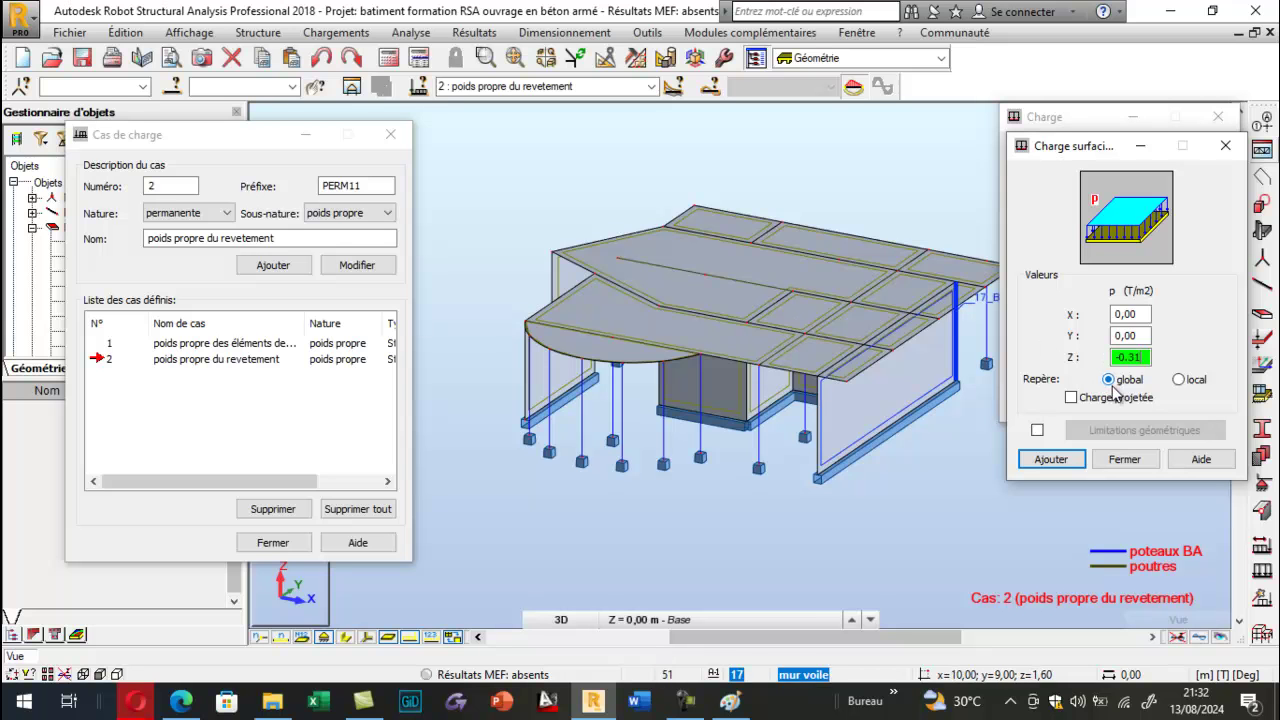
drag(205, 142, 170, 90)
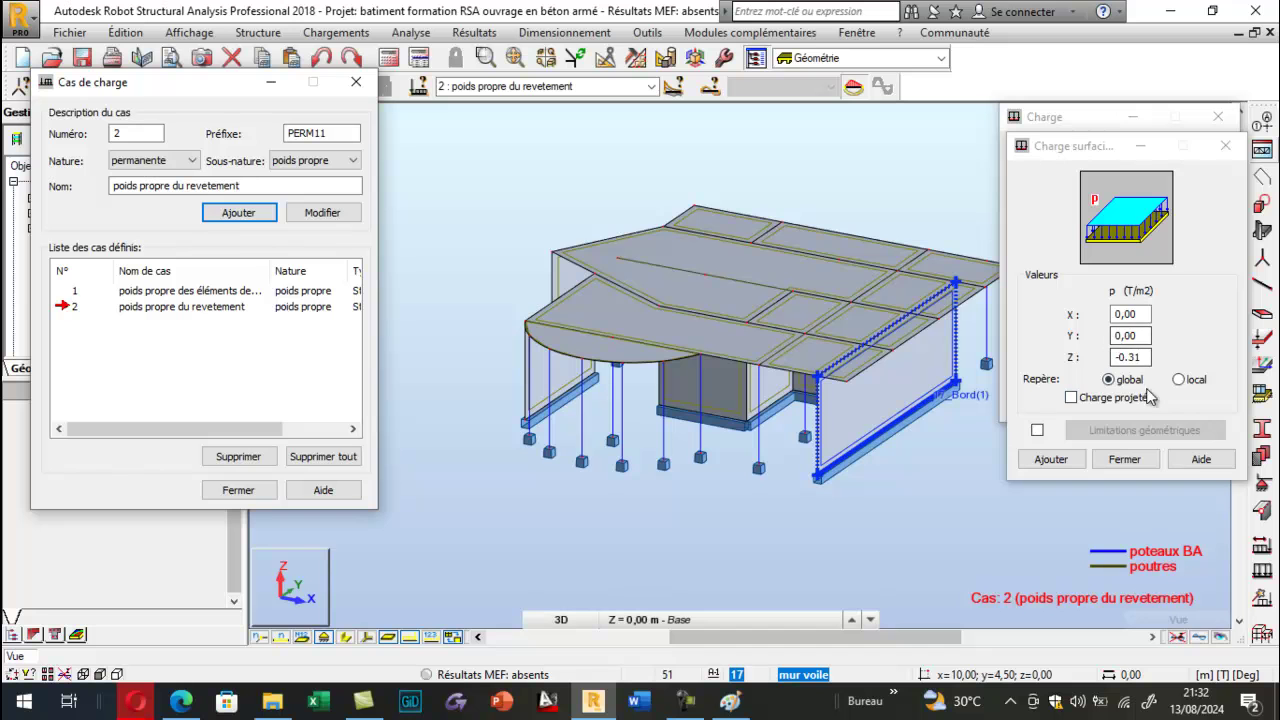
click(1132, 377)
click(1051, 459)
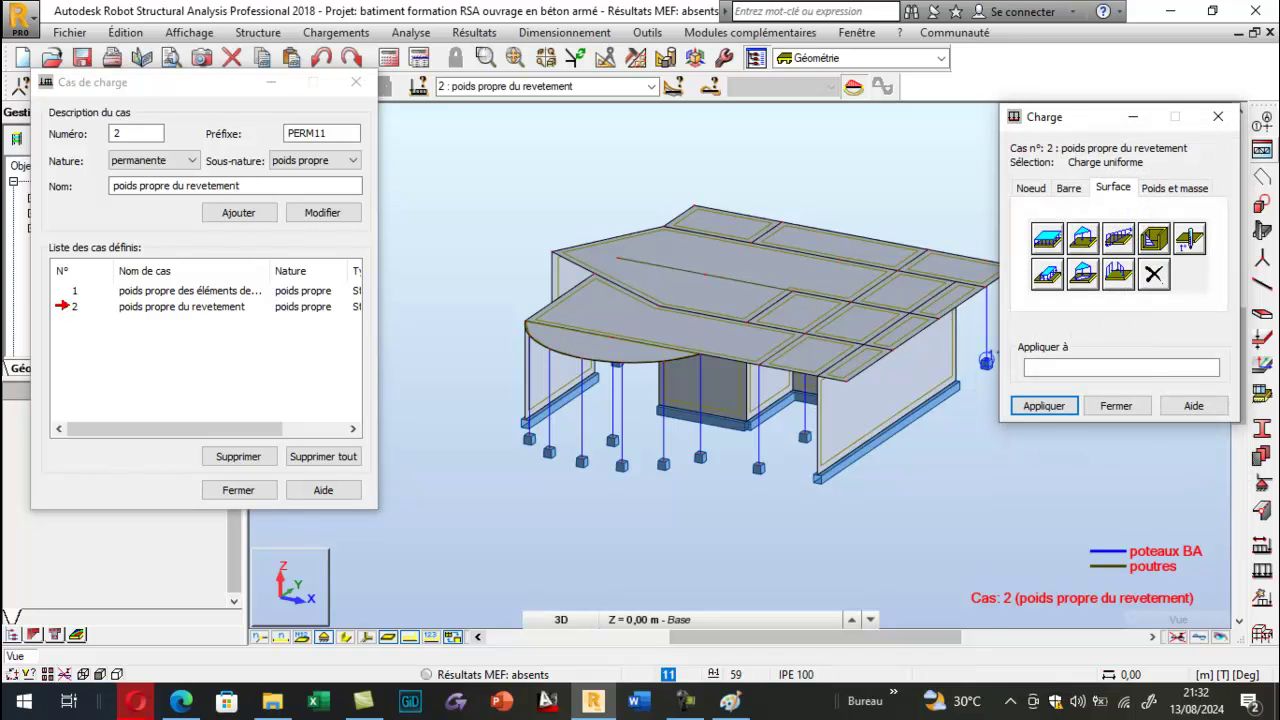
Apply the -0.31 T/m2 surface load to the floor slab panels and display the load values on the model.
scroll(711, 200, up, 3)
click(652, 264)
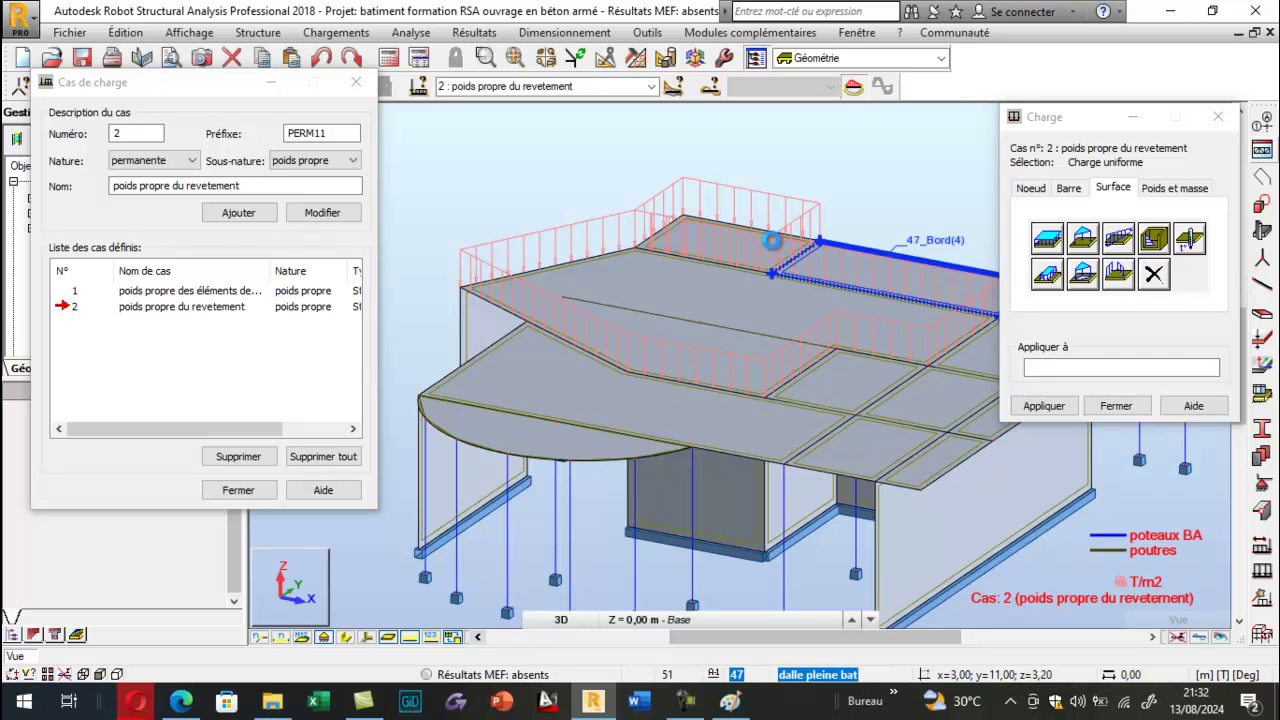
scroll(822, 258, down, 3)
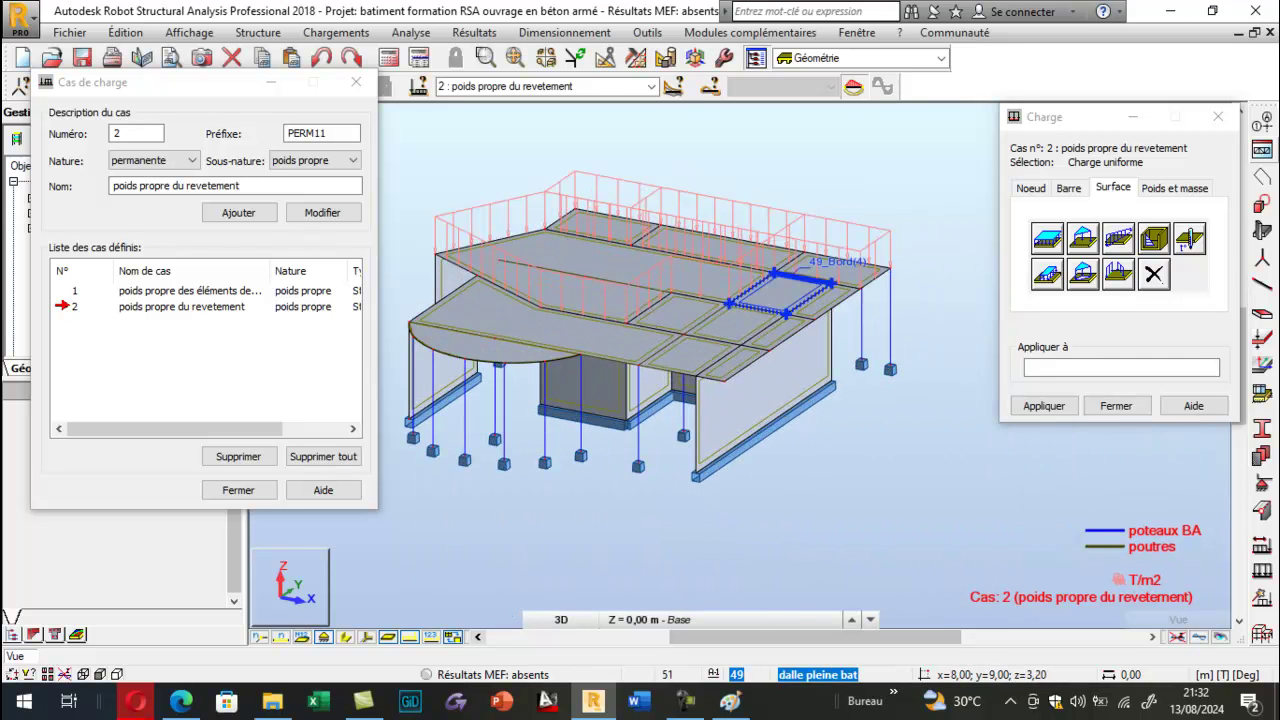
click(839, 302)
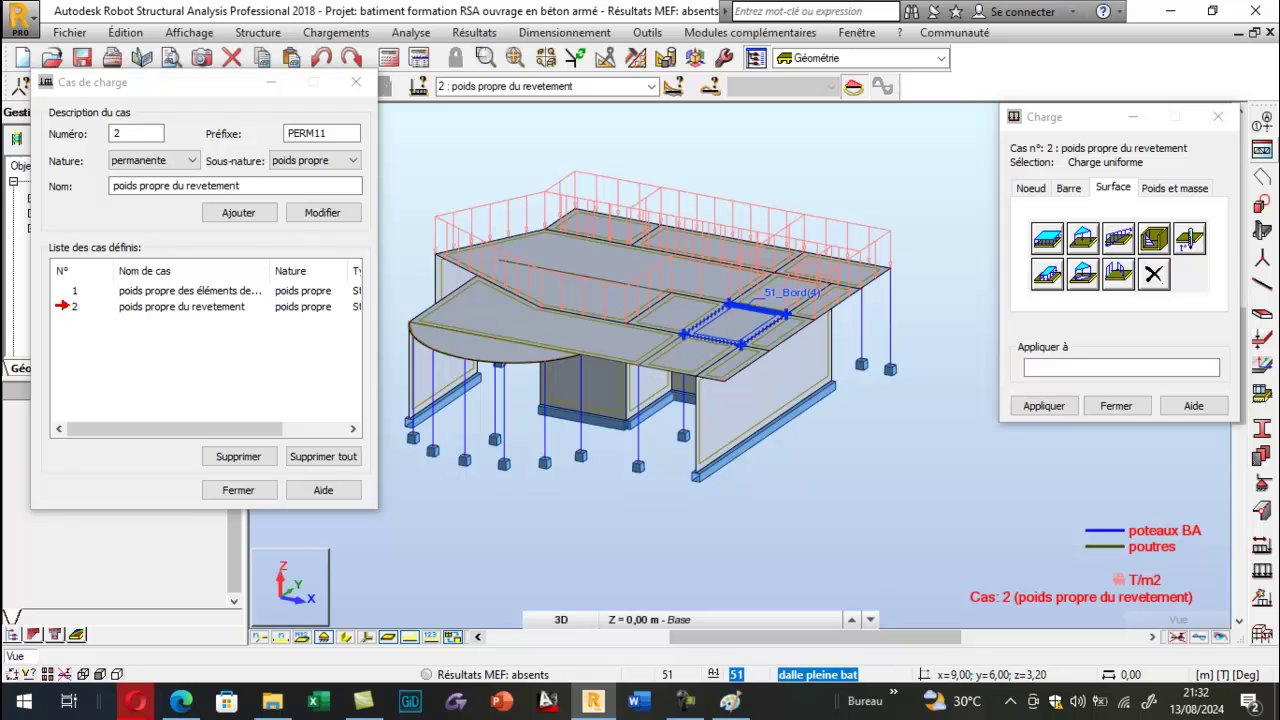
click(752, 318)
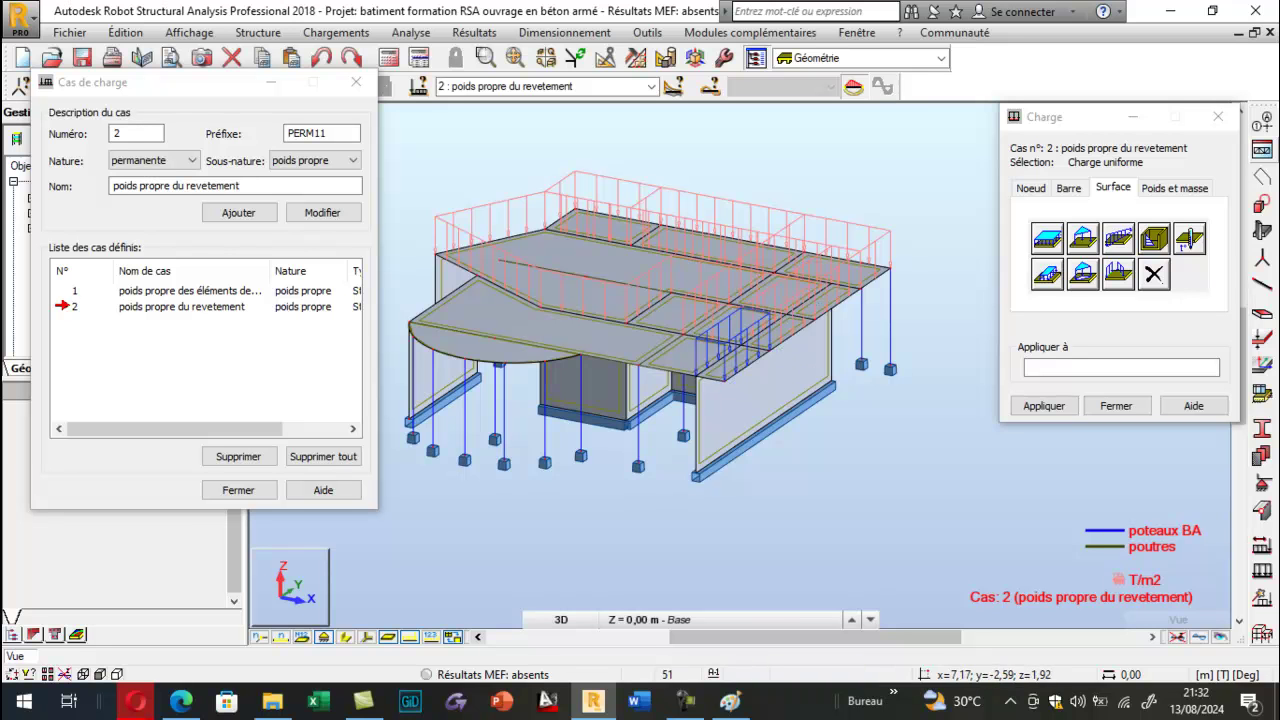
click(700, 330)
click(490, 325)
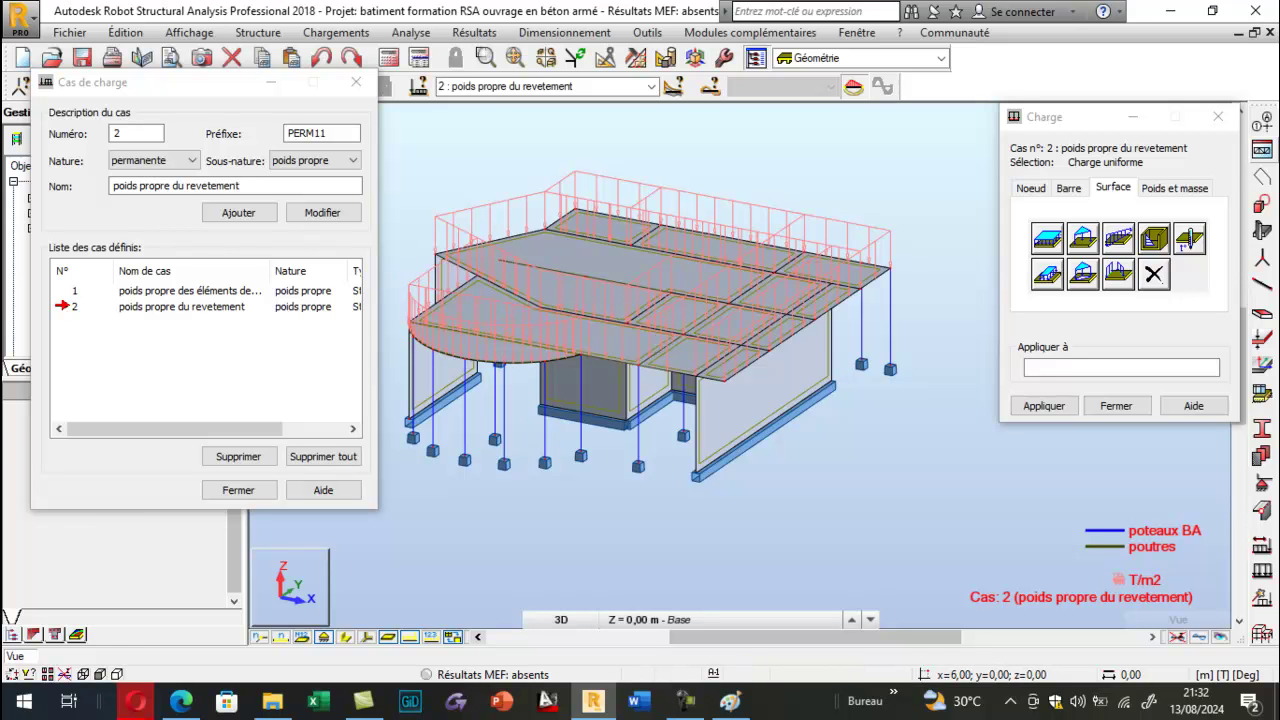
click(432, 638)
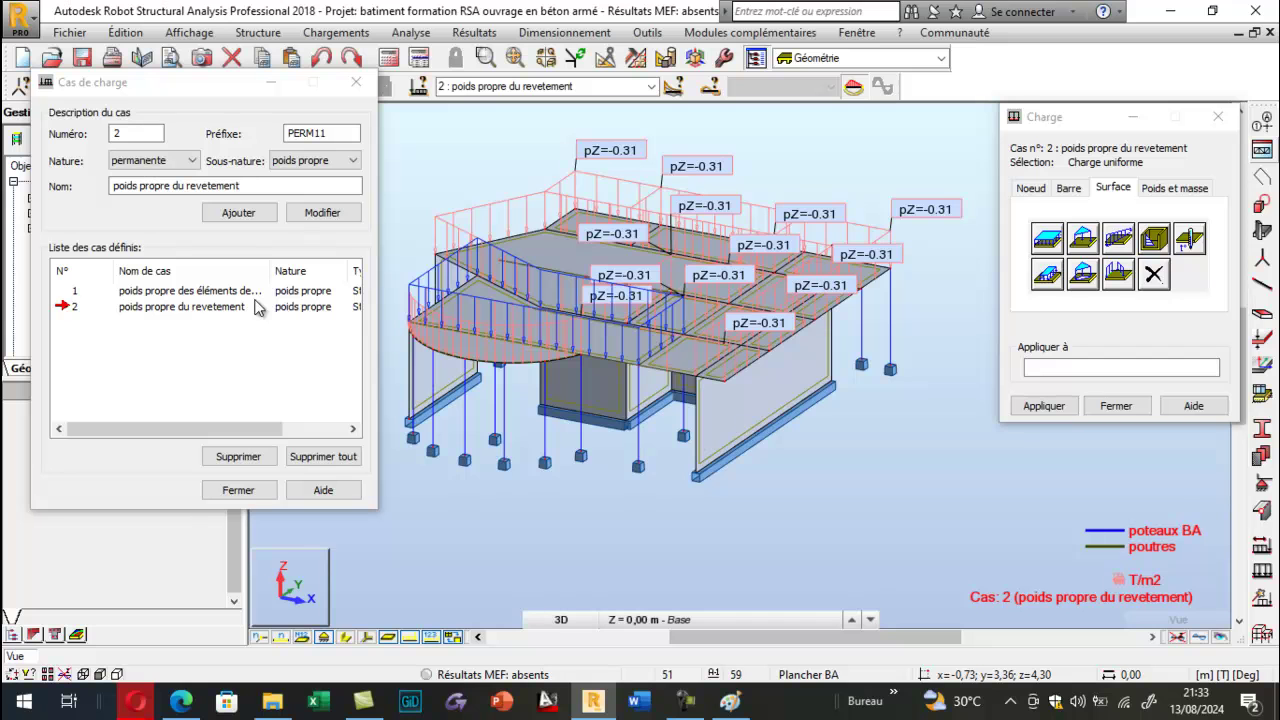
Add load case 3 of nature d'exploitation named "charge d'exploitation".
click(190, 160)
click(163, 196)
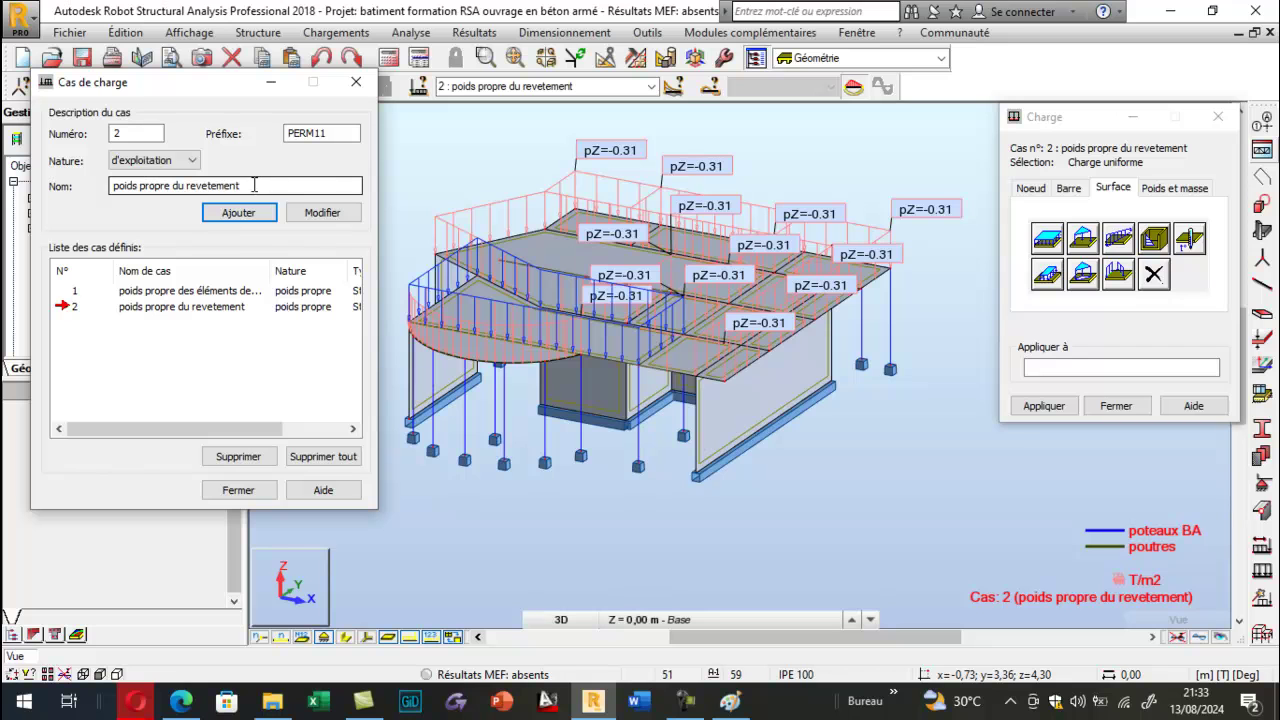
drag(268, 185, 47, 193)
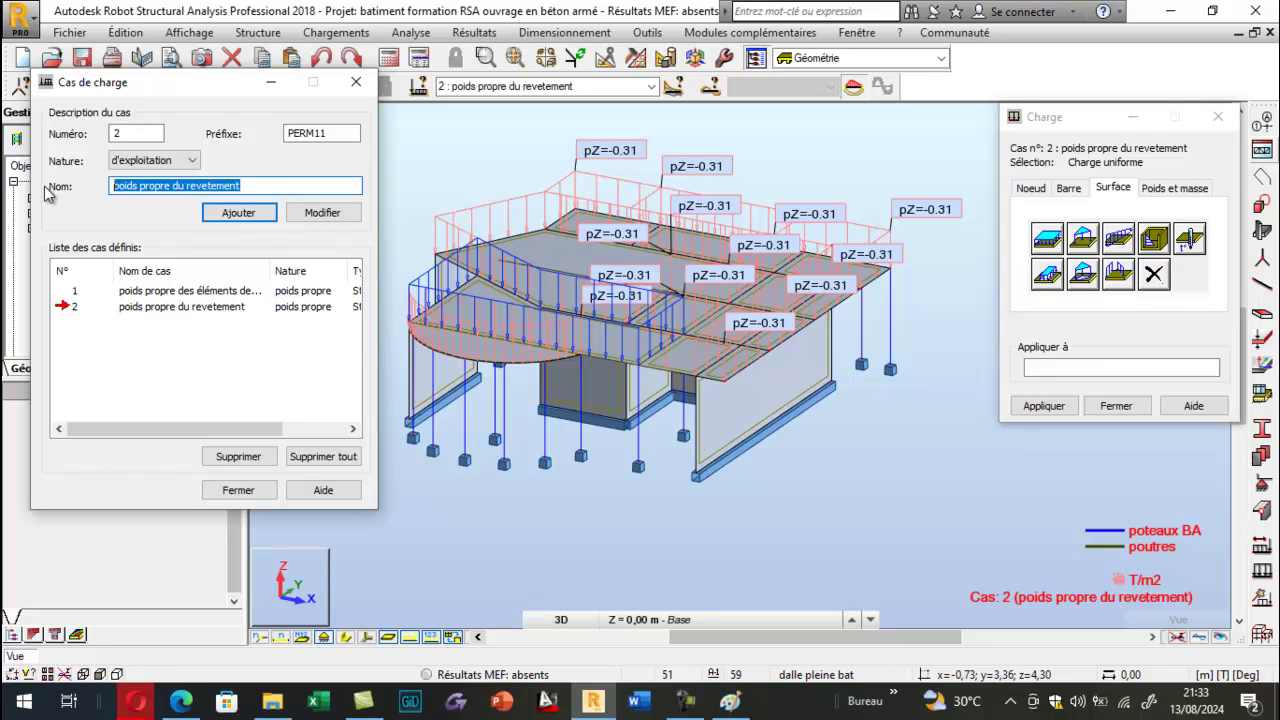
text(charge d'exploitatuo)
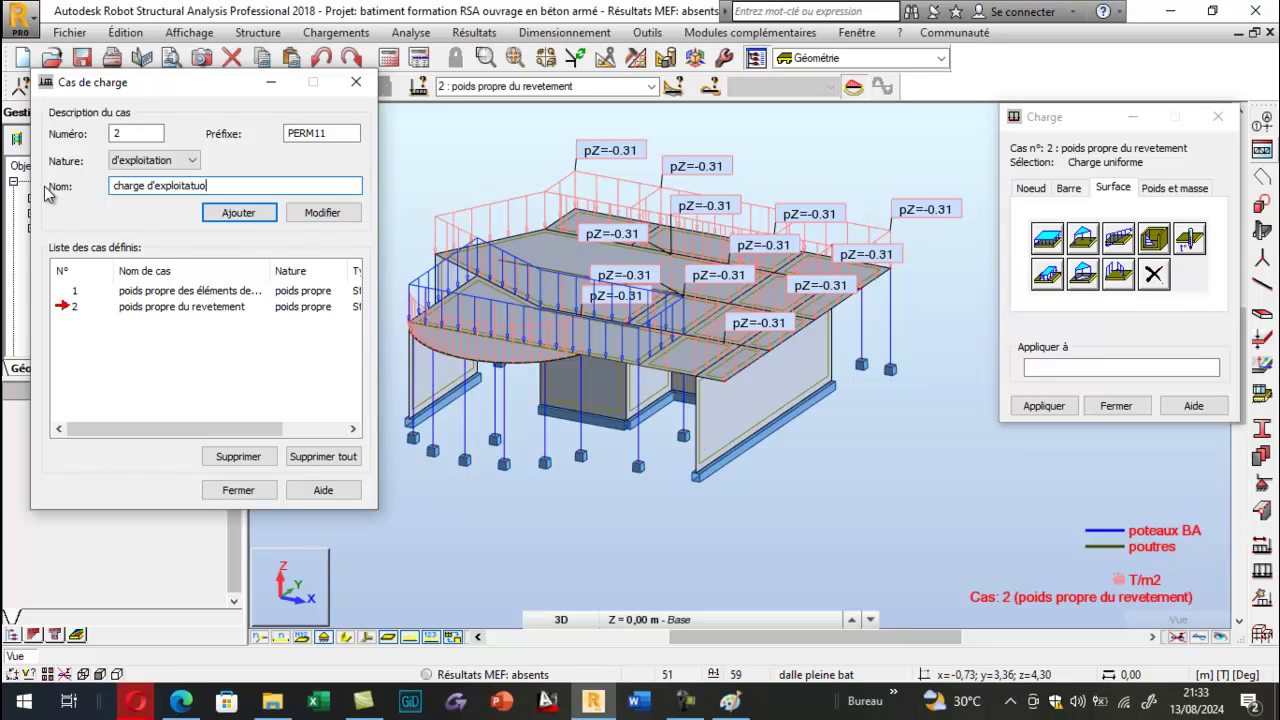
key(BackSpace)
key(BackSpace)
text(ion)
click(229, 220)
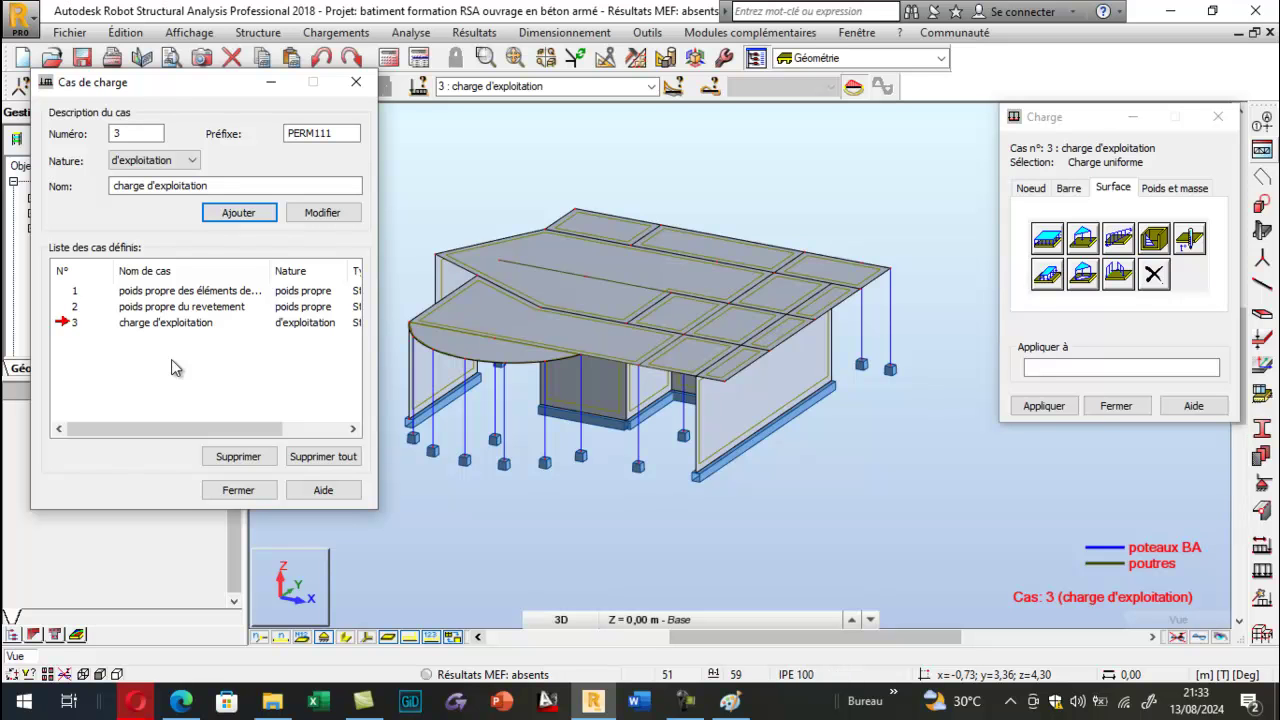
Check the slab live load Q in the Edge PDF, then define a uniform surface load of -0.10 T/m2 along global Z in Robot.
click(199, 710)
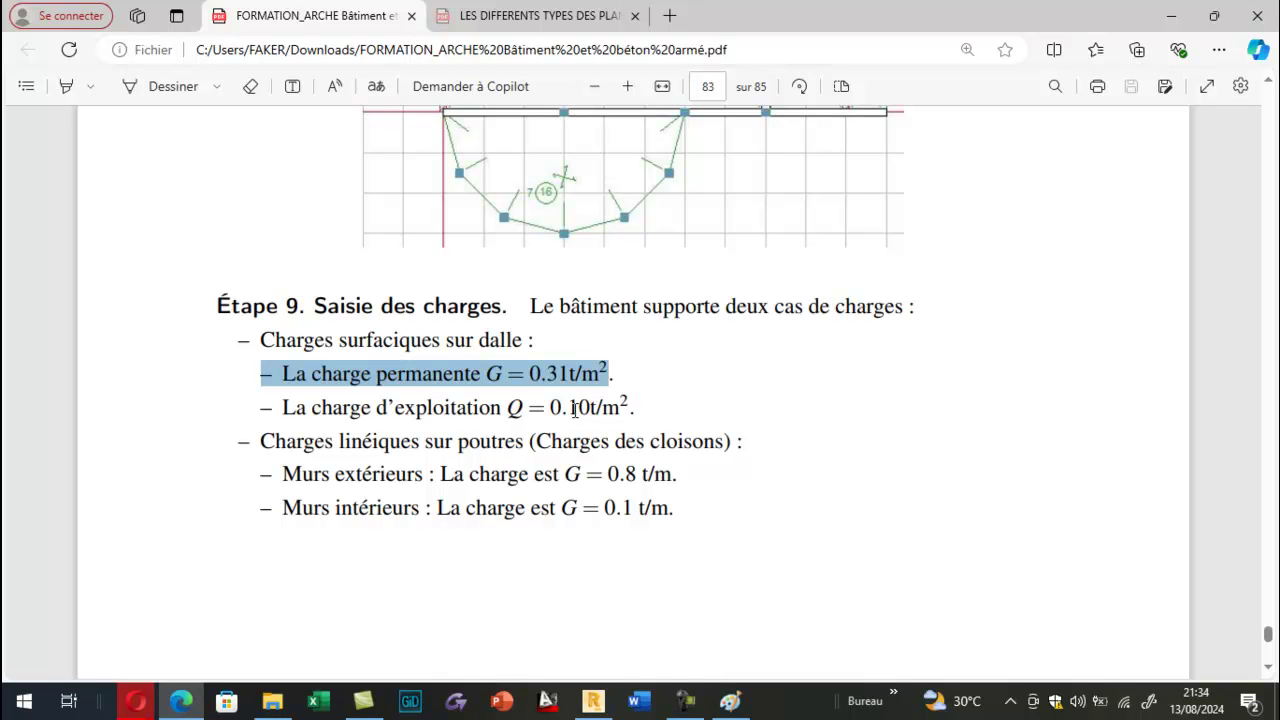
click(593, 701)
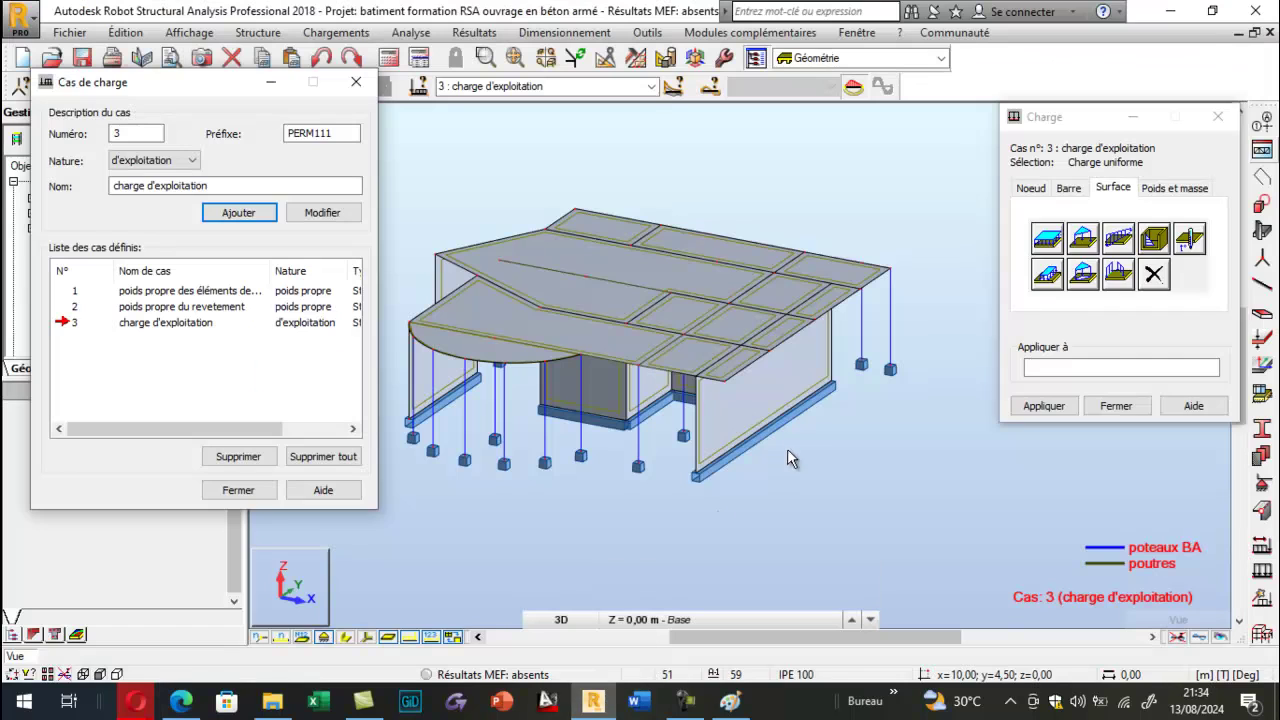
click(1049, 242)
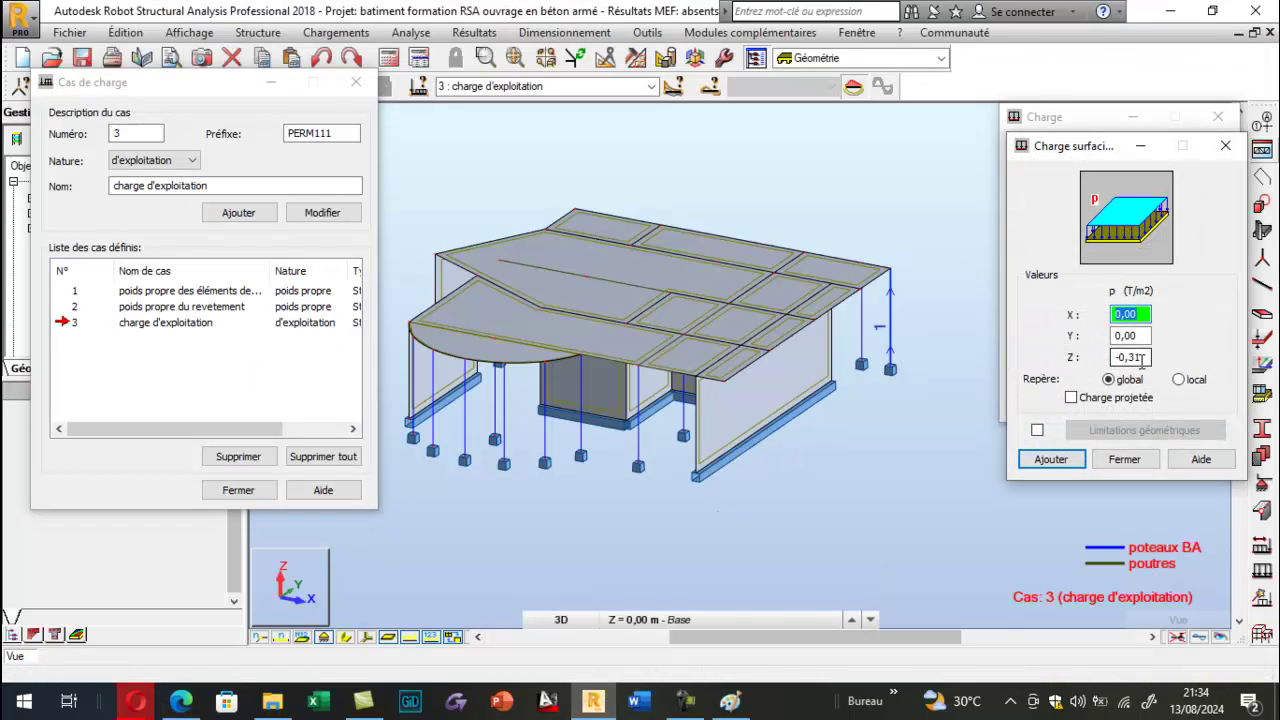
click(1051, 459)
Apply the -0.10 T/m2 live load to each slab panel, including the curved front slab.
scroll(580, 198, up, 3)
click(622, 252)
click(760, 284)
scroll(765, 290, down, 2)
click(922, 294)
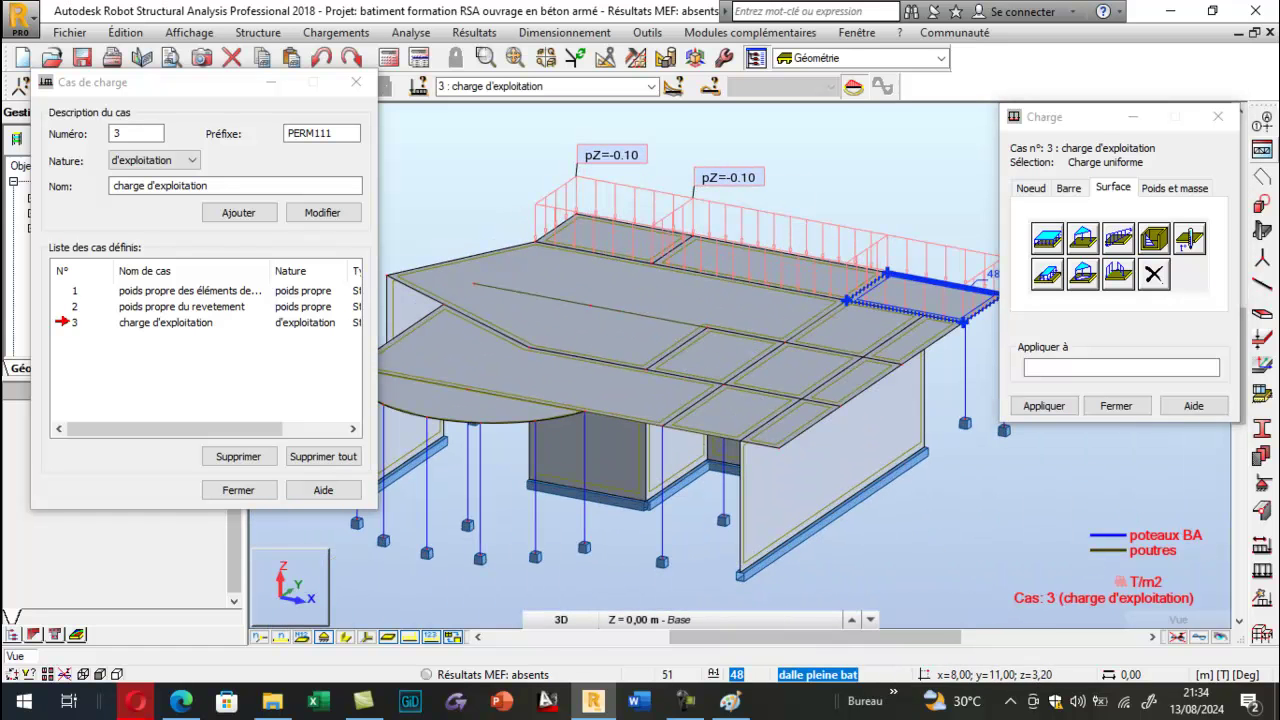
click(912, 341)
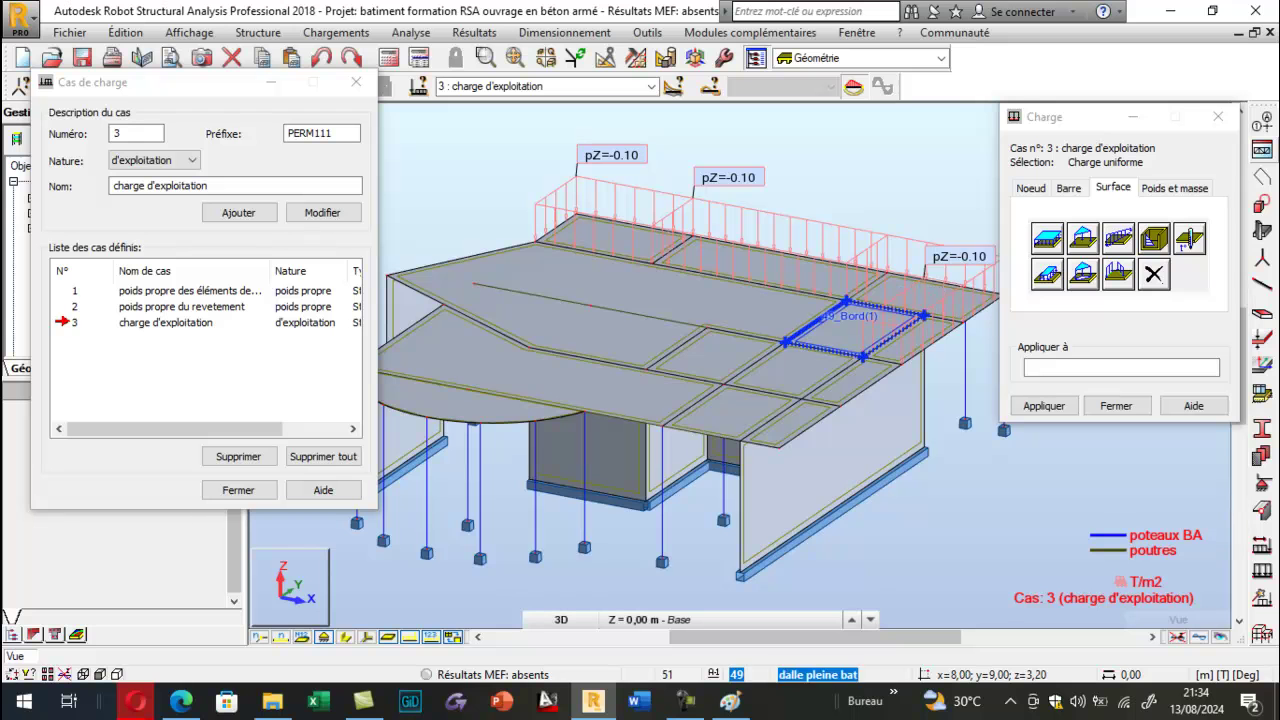
click(854, 328)
click(700, 308)
click(714, 356)
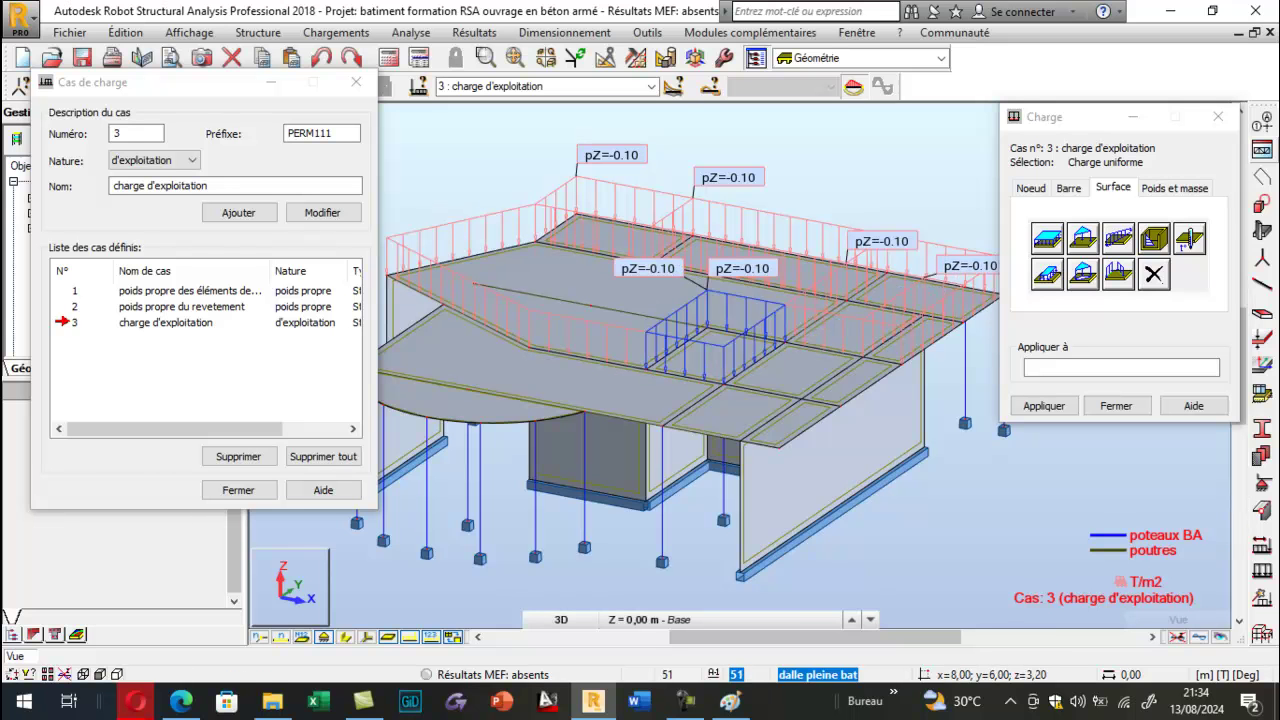
click(793, 371)
click(865, 372)
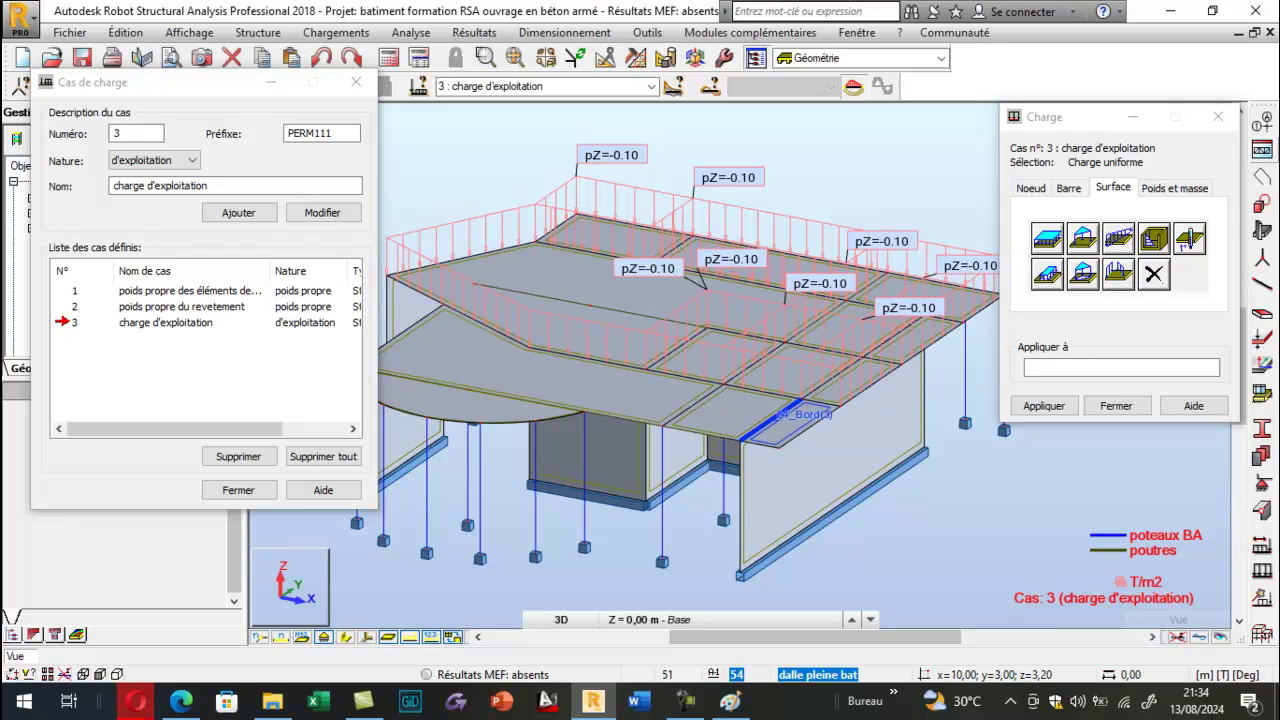
click(787, 415)
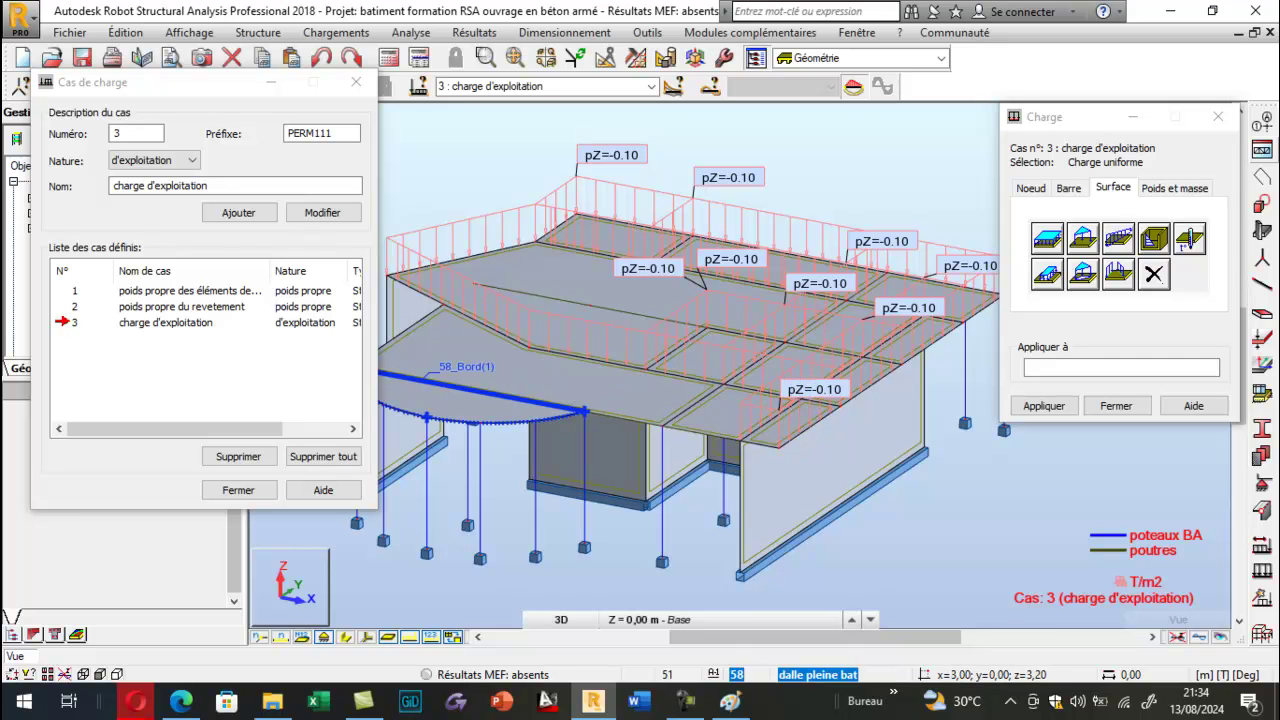
click(575, 410)
scroll(888, 338, down, 2)
scroll(540, 382, up, 2)
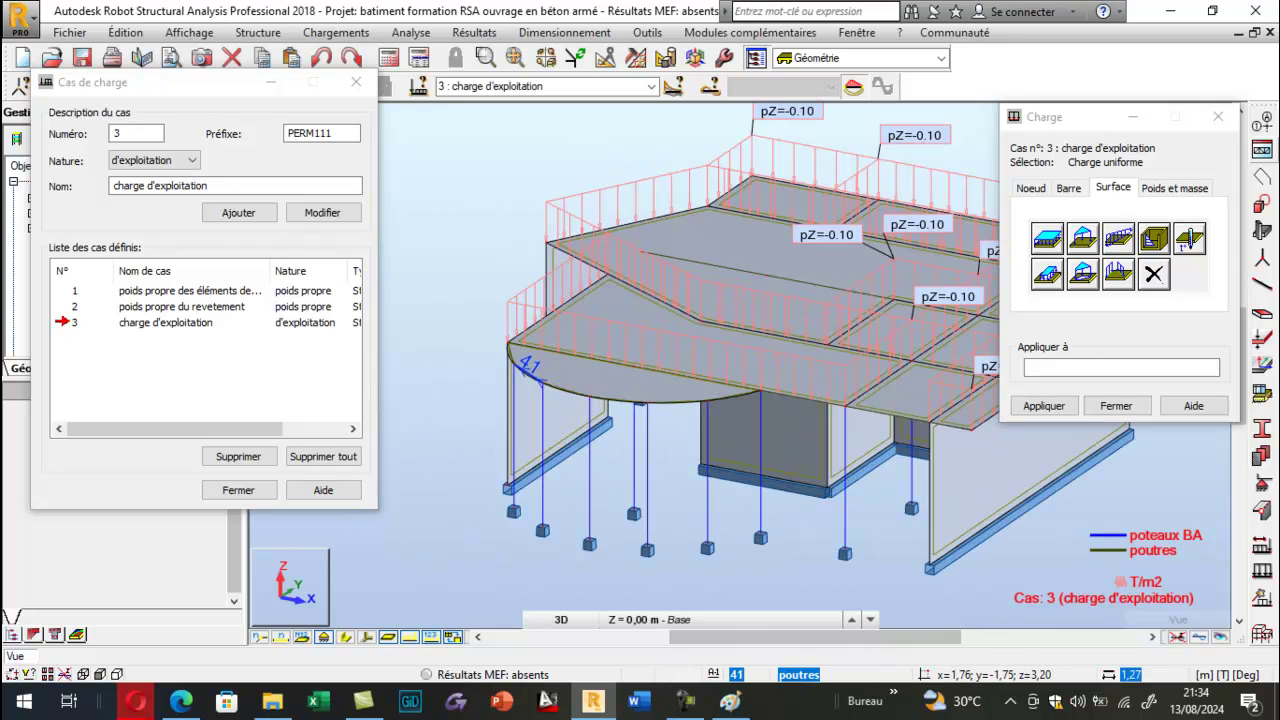
click(576, 378)
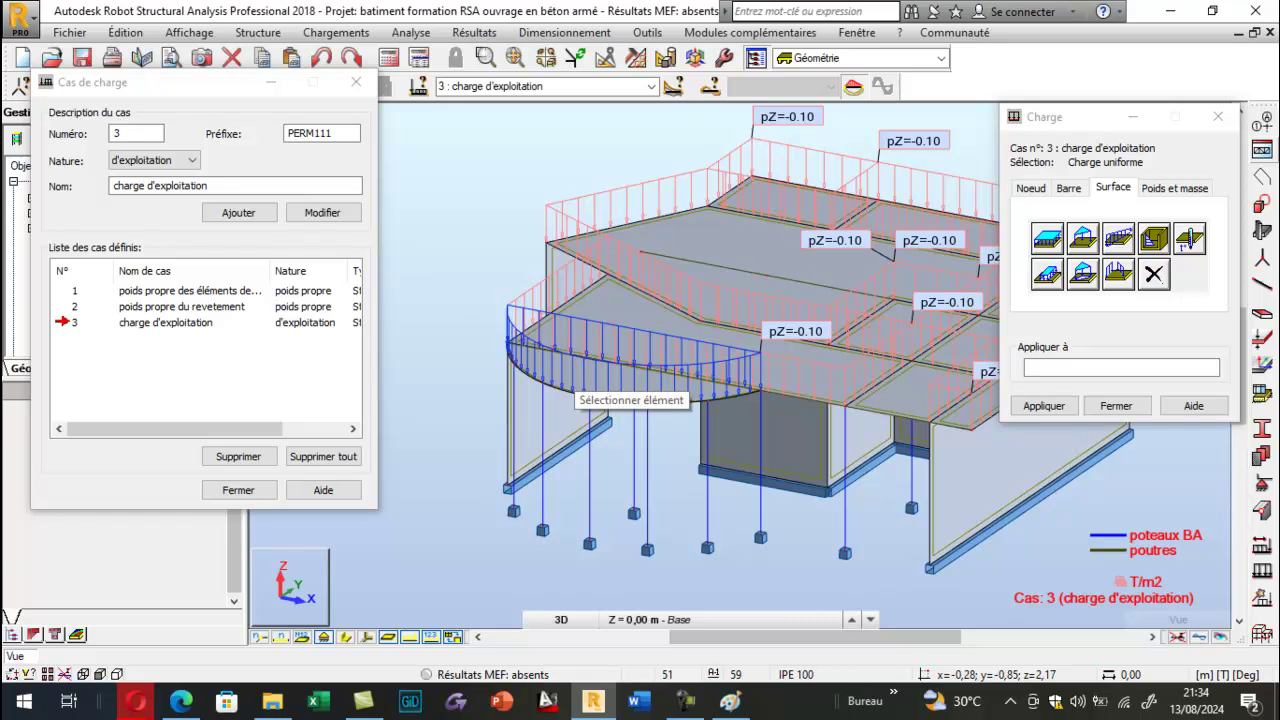
scroll(572, 376, down, 2)
Close the load and load case dialogs and save the project.
click(1218, 117)
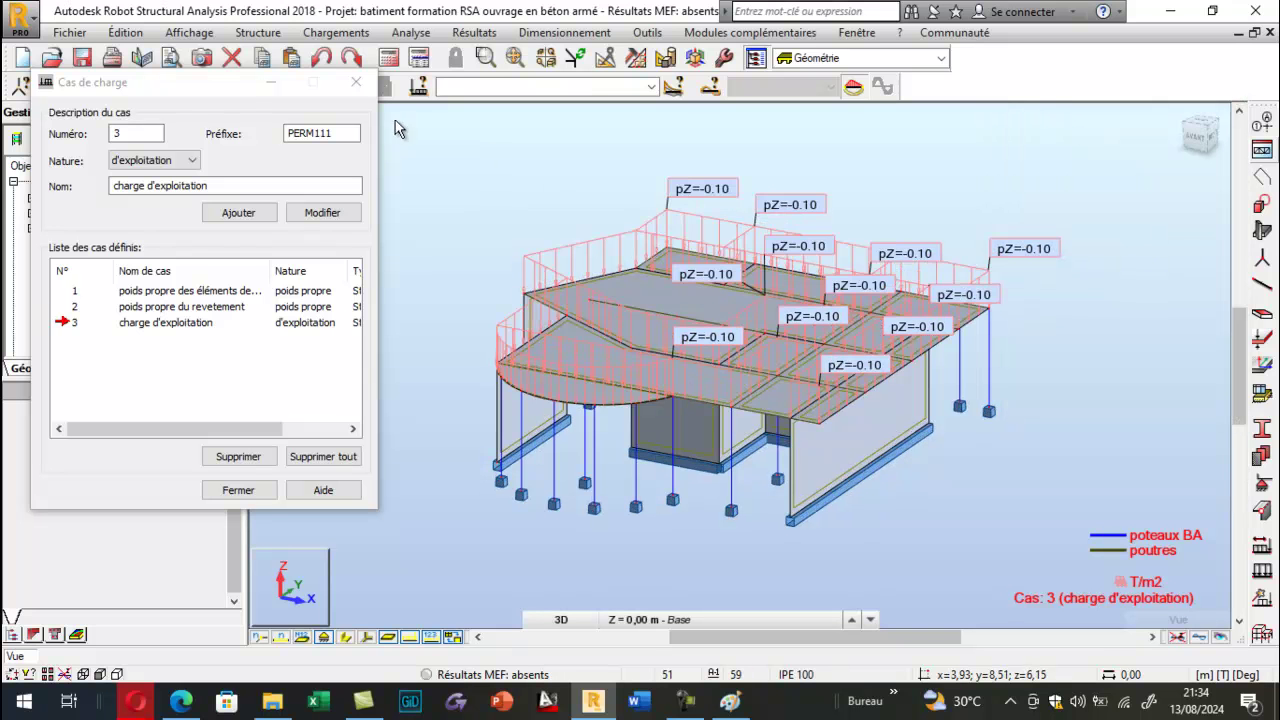
click(359, 86)
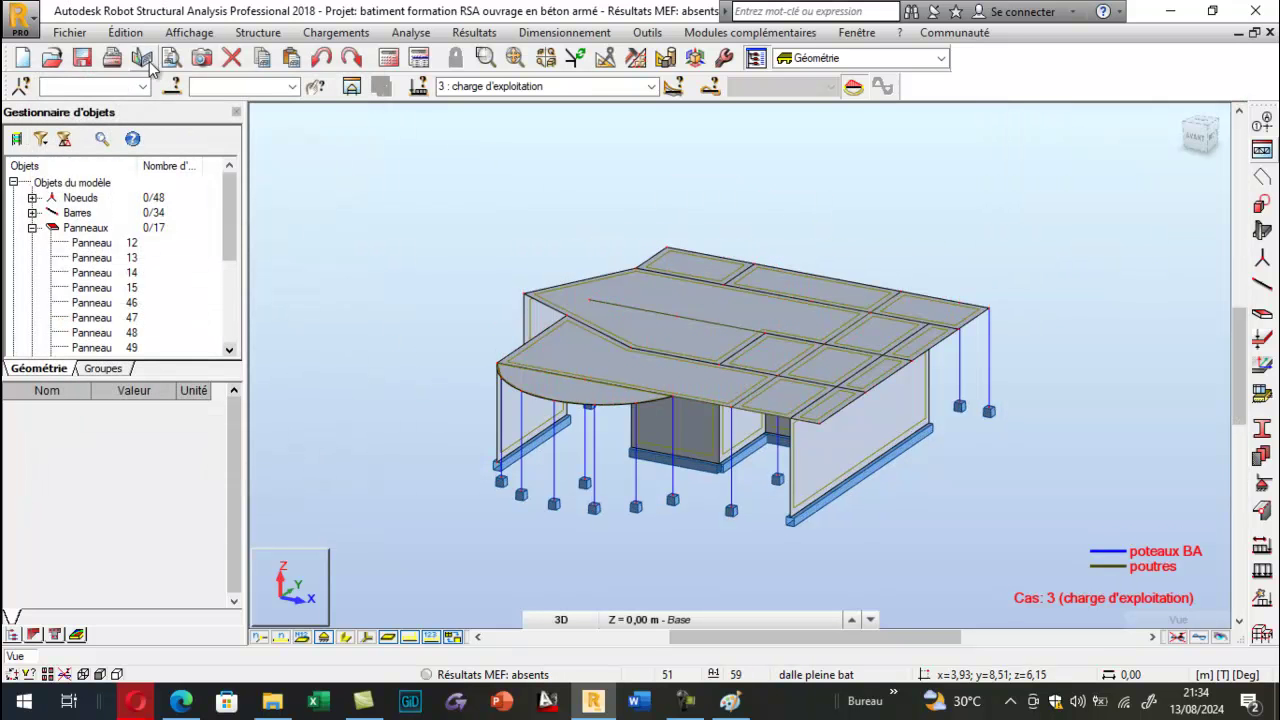
click(82, 58)
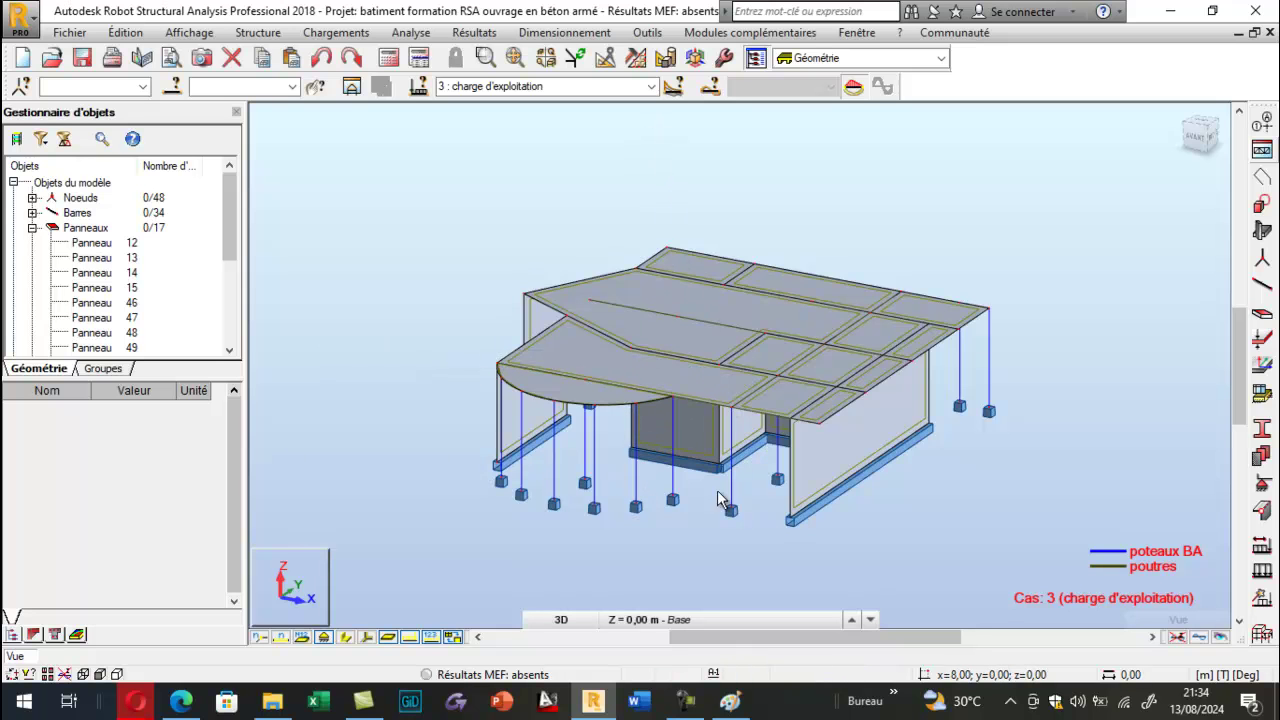
Display the bar section shapes, then consult the wall line loads on beams in the Edge PDF and return to Robot Structural Analysis.
scroll(815, 518, down, 2)
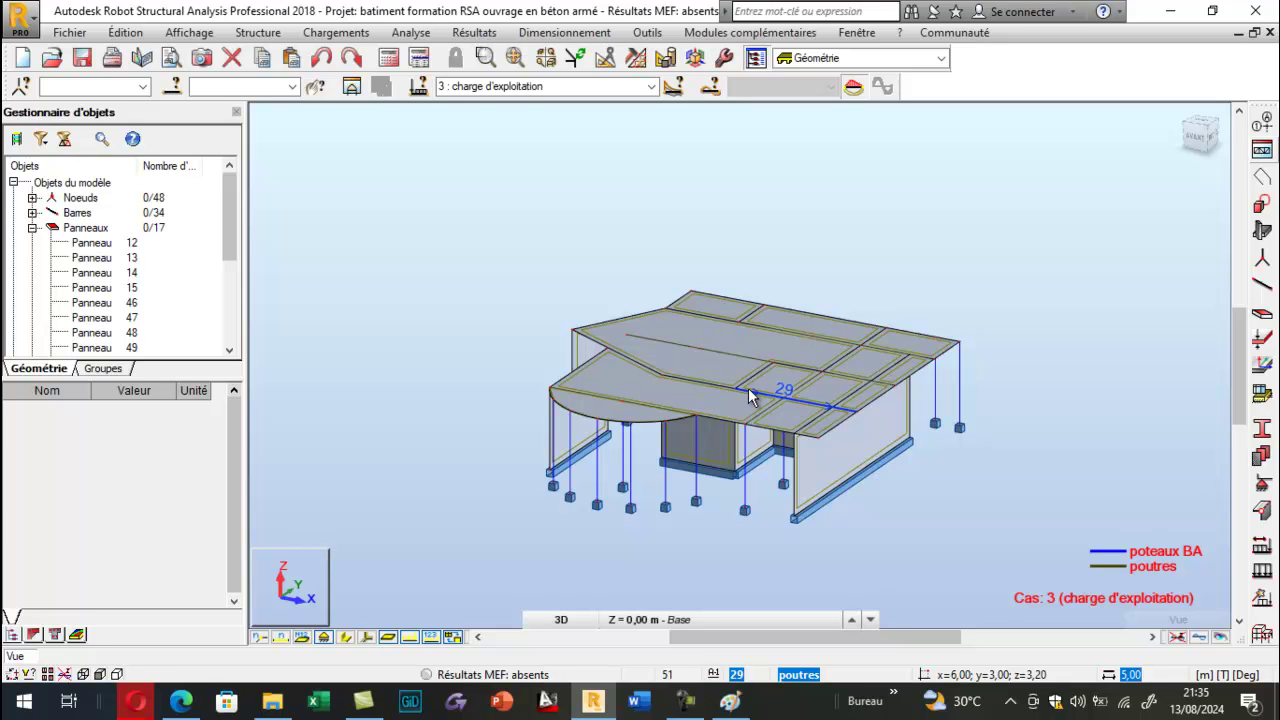
click(347, 637)
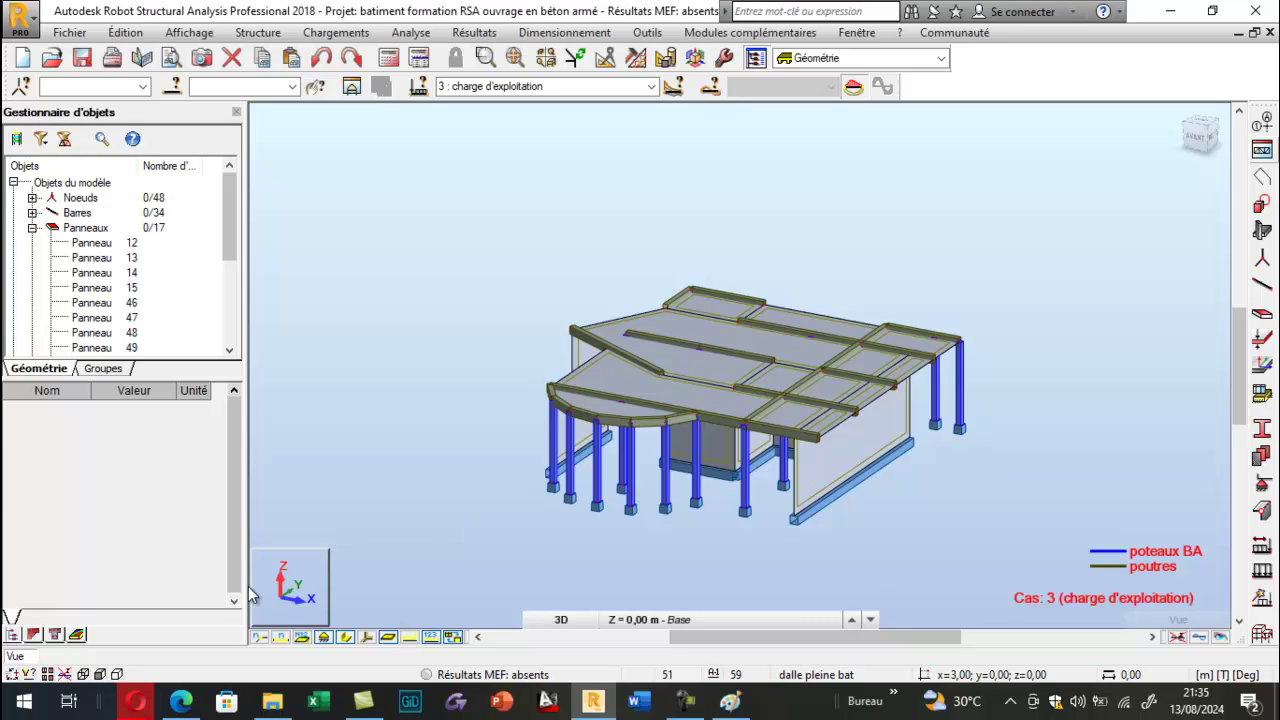
click(181, 701)
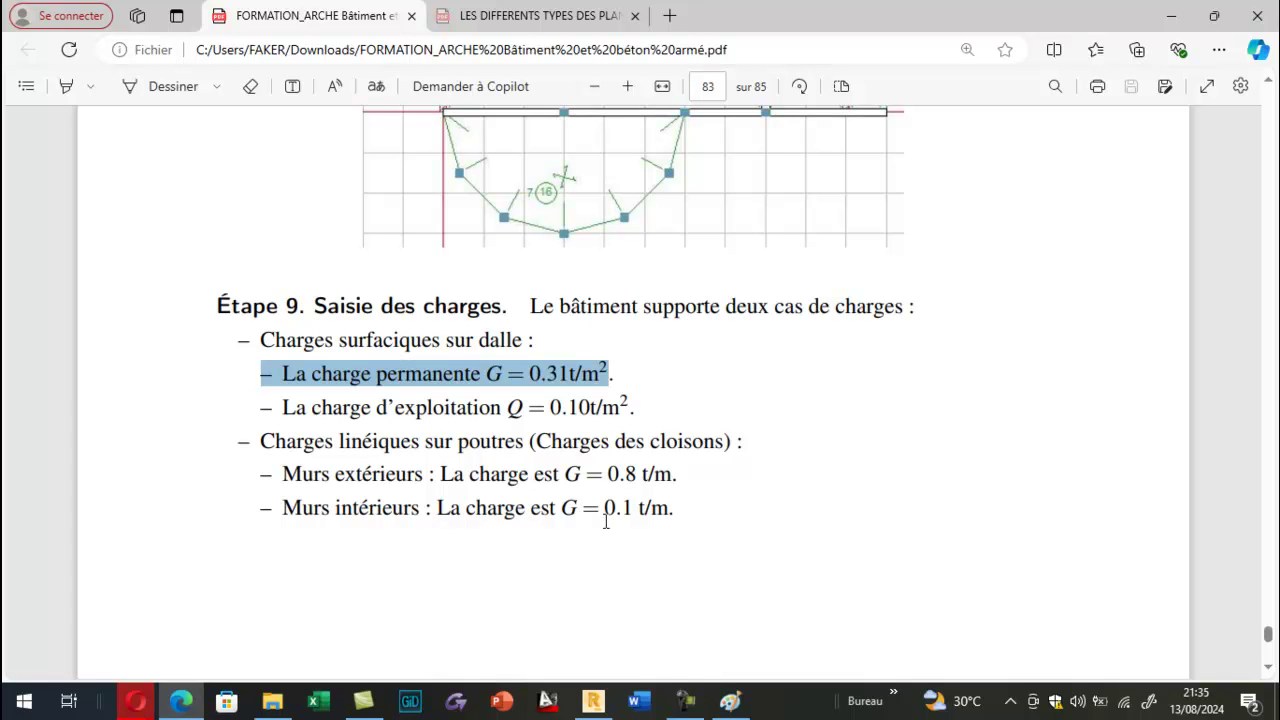
click(591, 704)
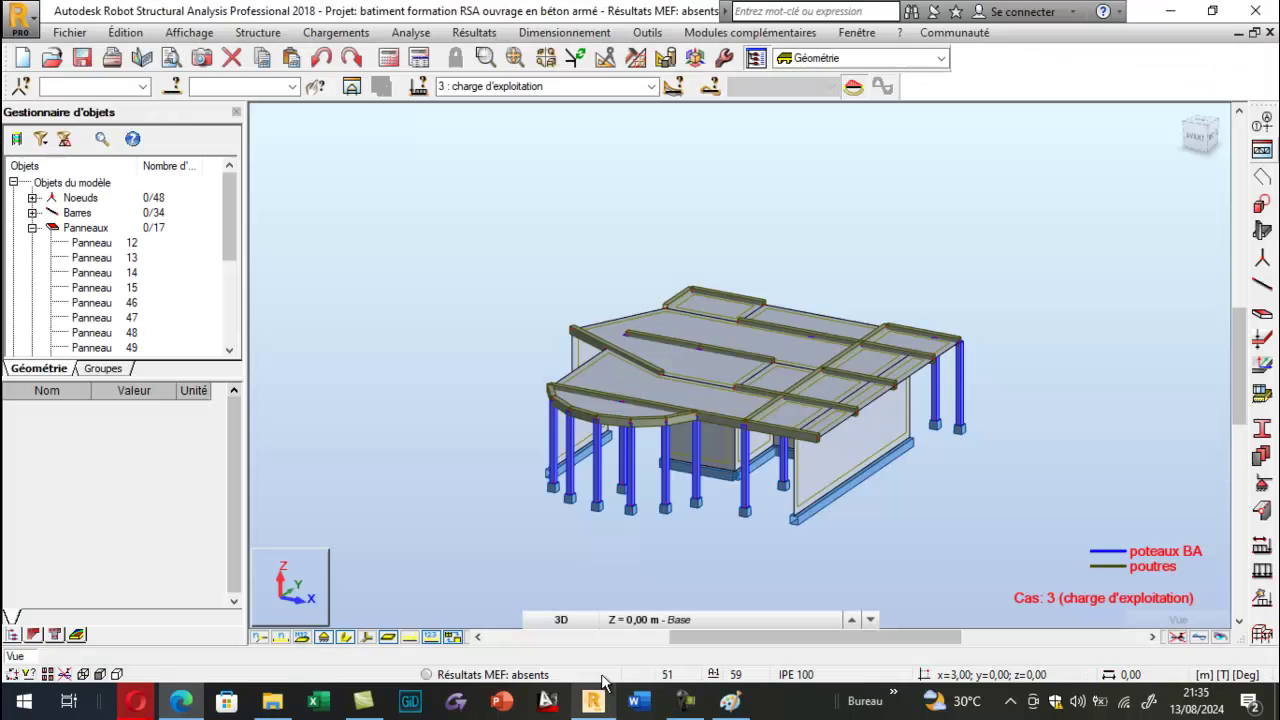
Add permanent load case 4 named "poids propre des murs", reusing the description of case 1.
click(1261, 548)
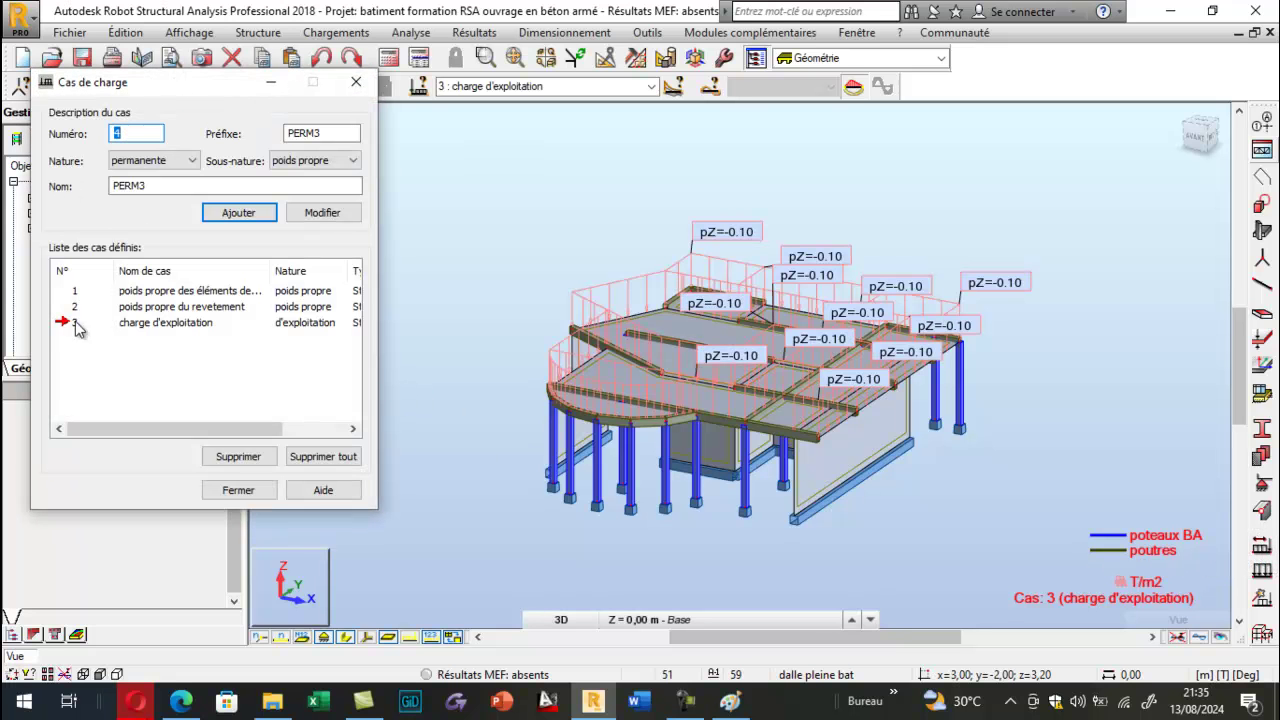
click(75, 292)
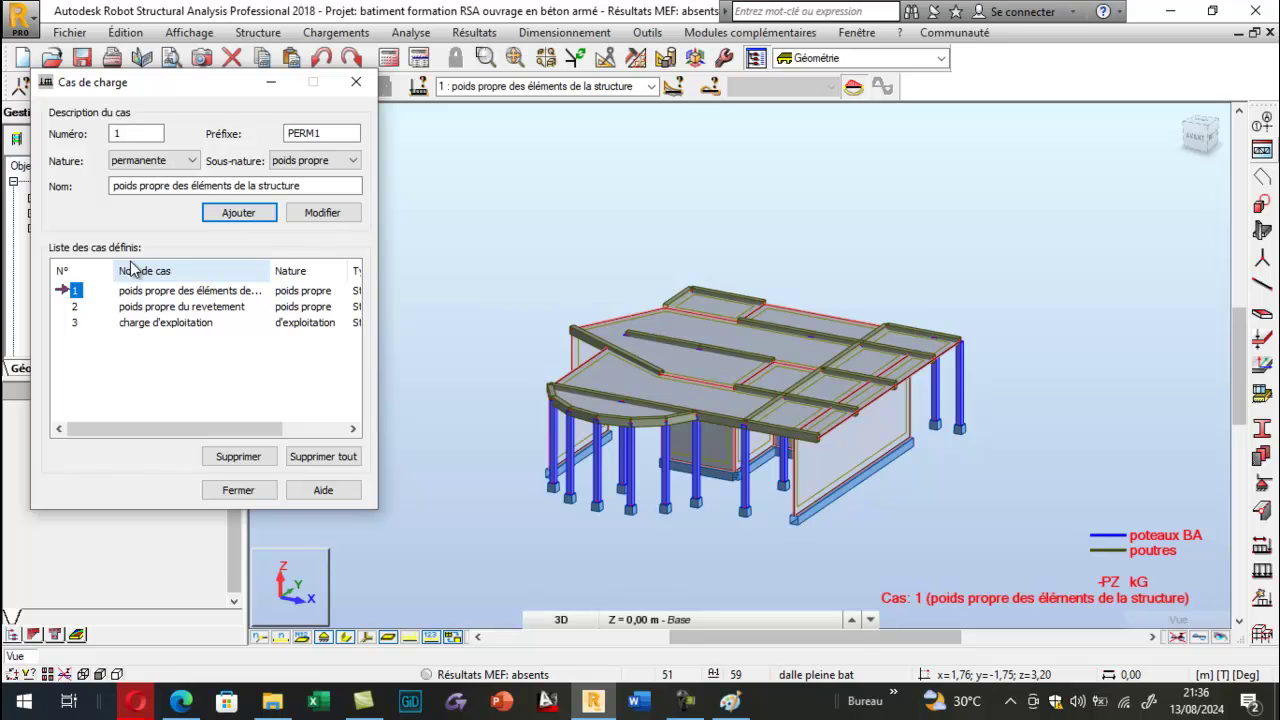
drag(314, 186, 250, 187)
drag(234, 188, 204, 192)
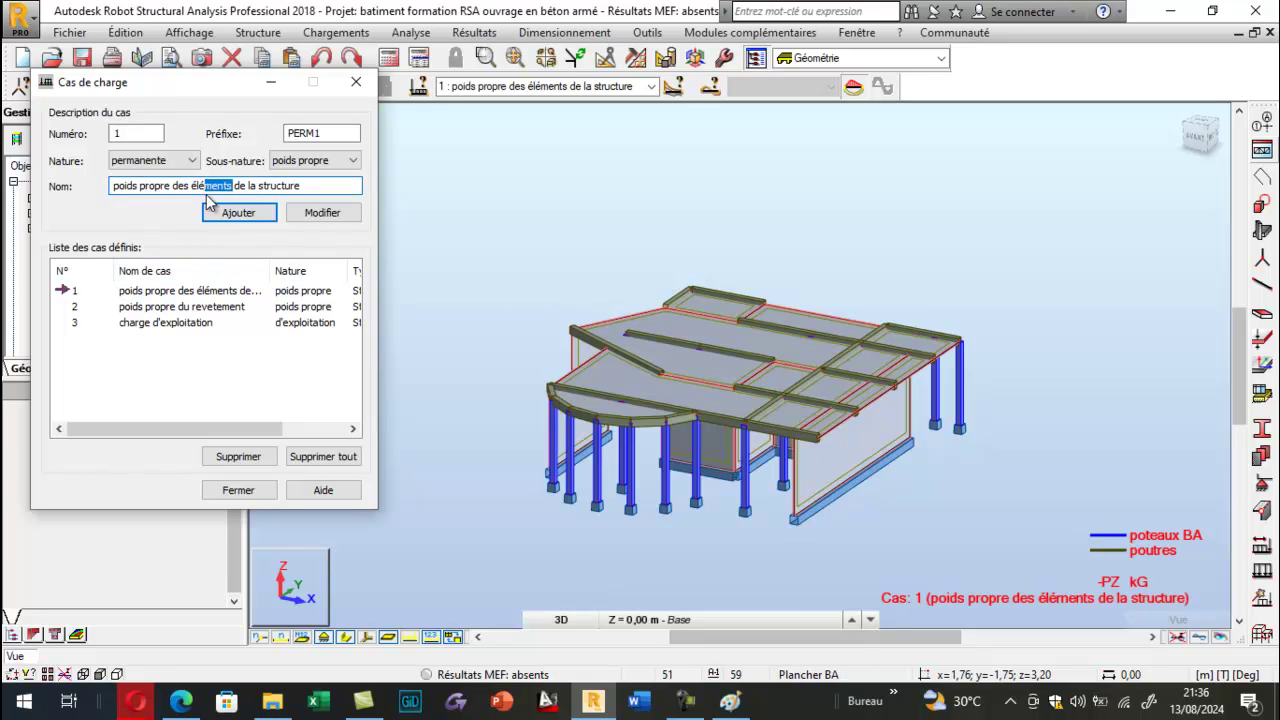
click(301, 188)
key(BackSpace)
key(BackSpace)
key(BackSpace)
key(BackSpace)
key(BackSpace)
key(BackSpace)
key(BackSpace)
key(BackSpace)
key(BackSpace)
key(BackSpace)
key(BackSpace)
key(BackSpace)
key(BackSpace)
key(BackSpace)
key(BackSpace)
key(BackSpace)
key(BackSpace)
key(BackSpace)
key(BackSpace)
key(BackSpace)
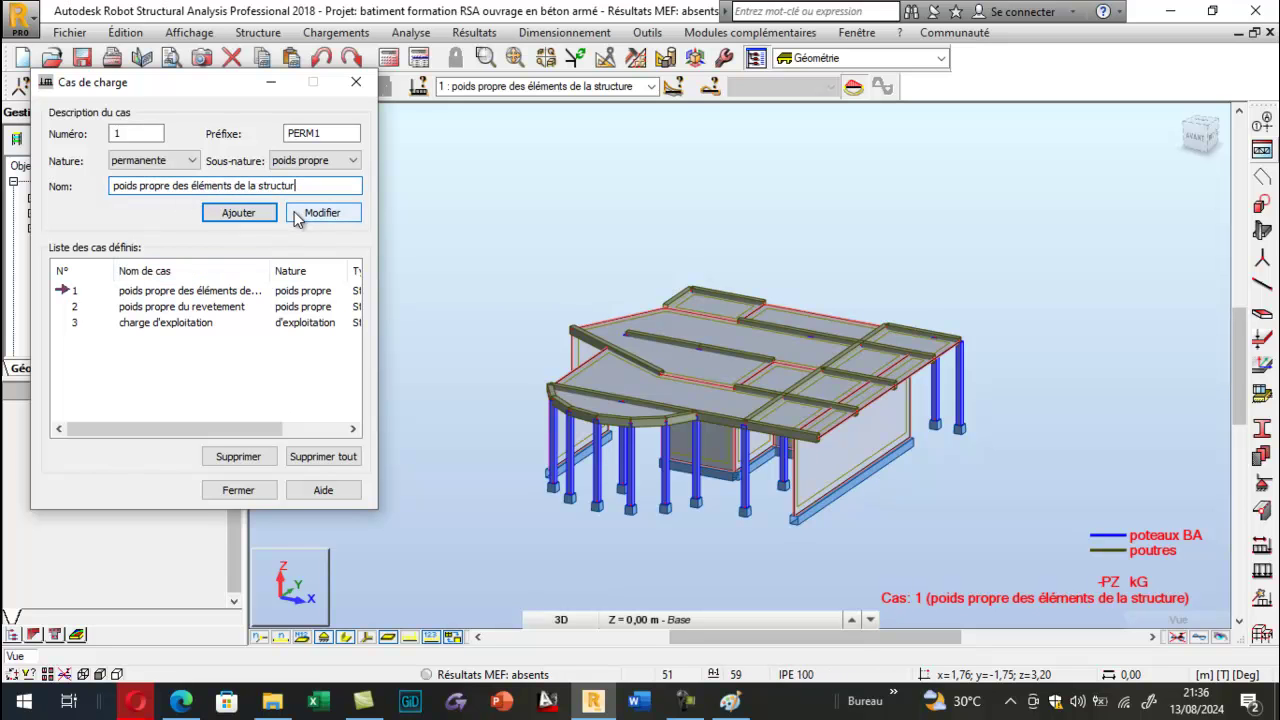
key(BackSpace)
key(BackSpace)
key(BackSpace)
key(BackSpace)
key(BackSpace)
key(BackSpace)
text(es murs)
click(243, 221)
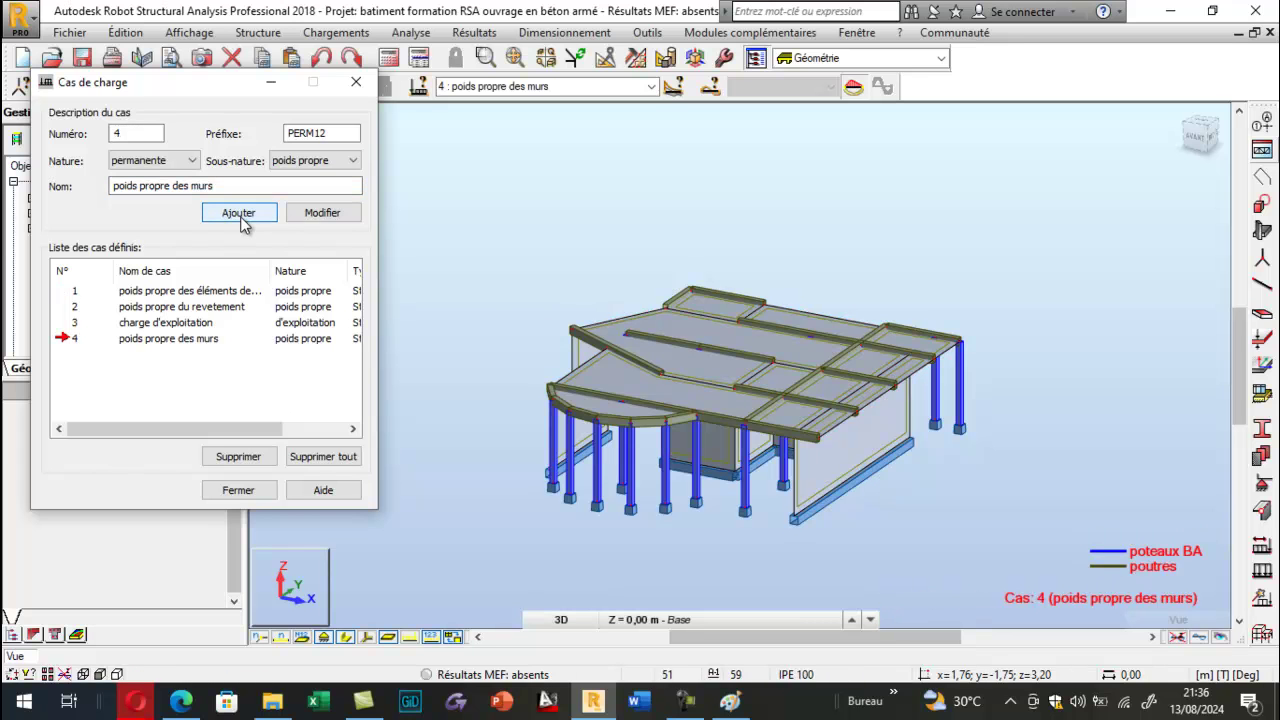
Define a uniform bar load of -0.10 T/m in the global Z direction for load case 4.
click(1263, 571)
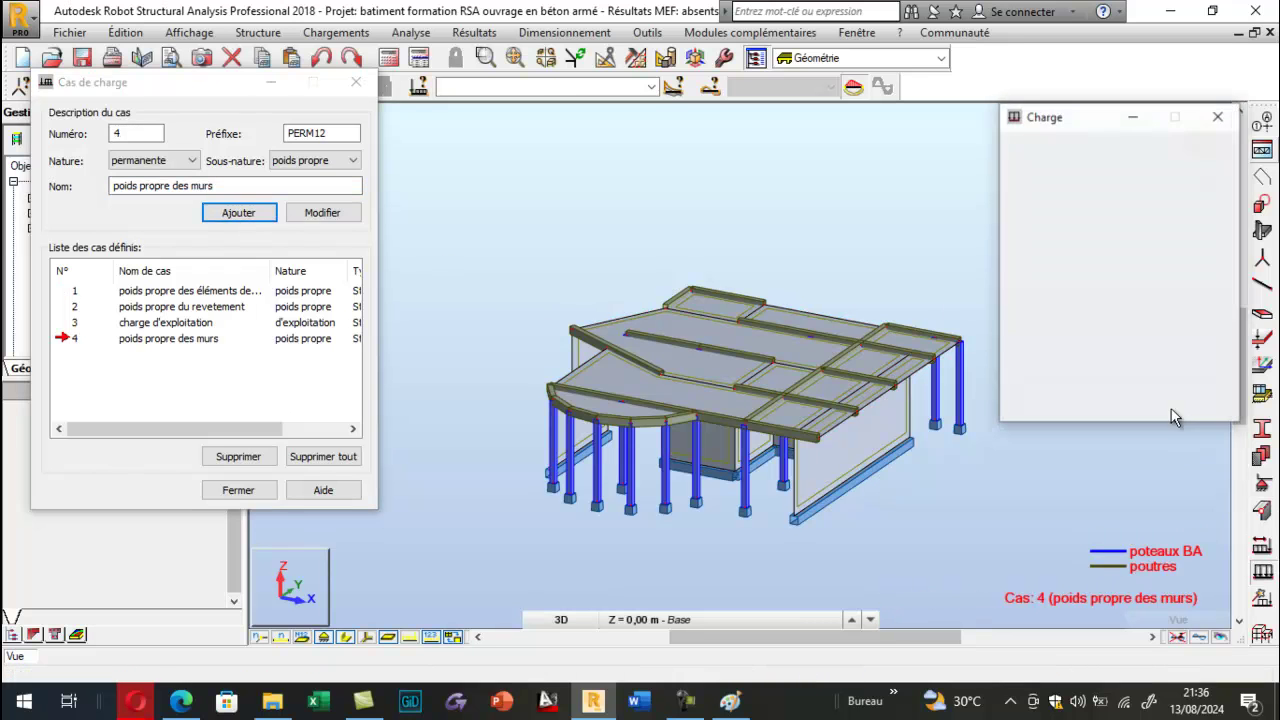
click(1069, 190)
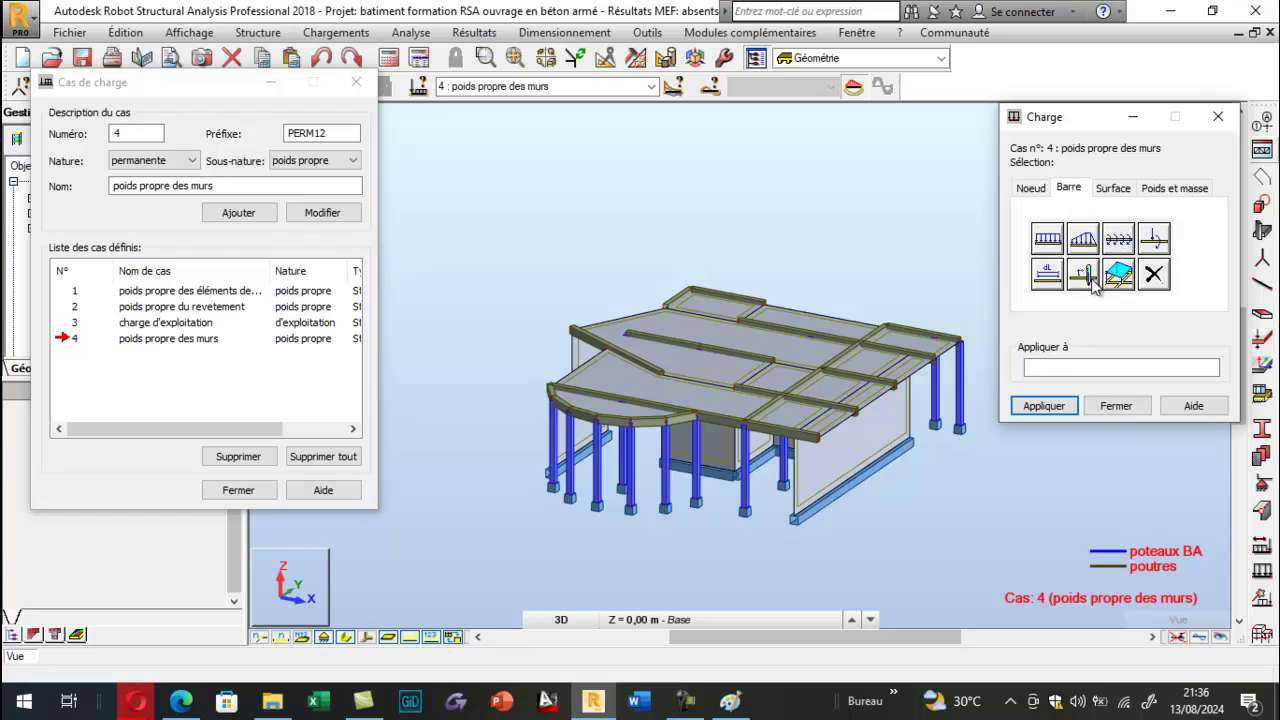
click(1047, 240)
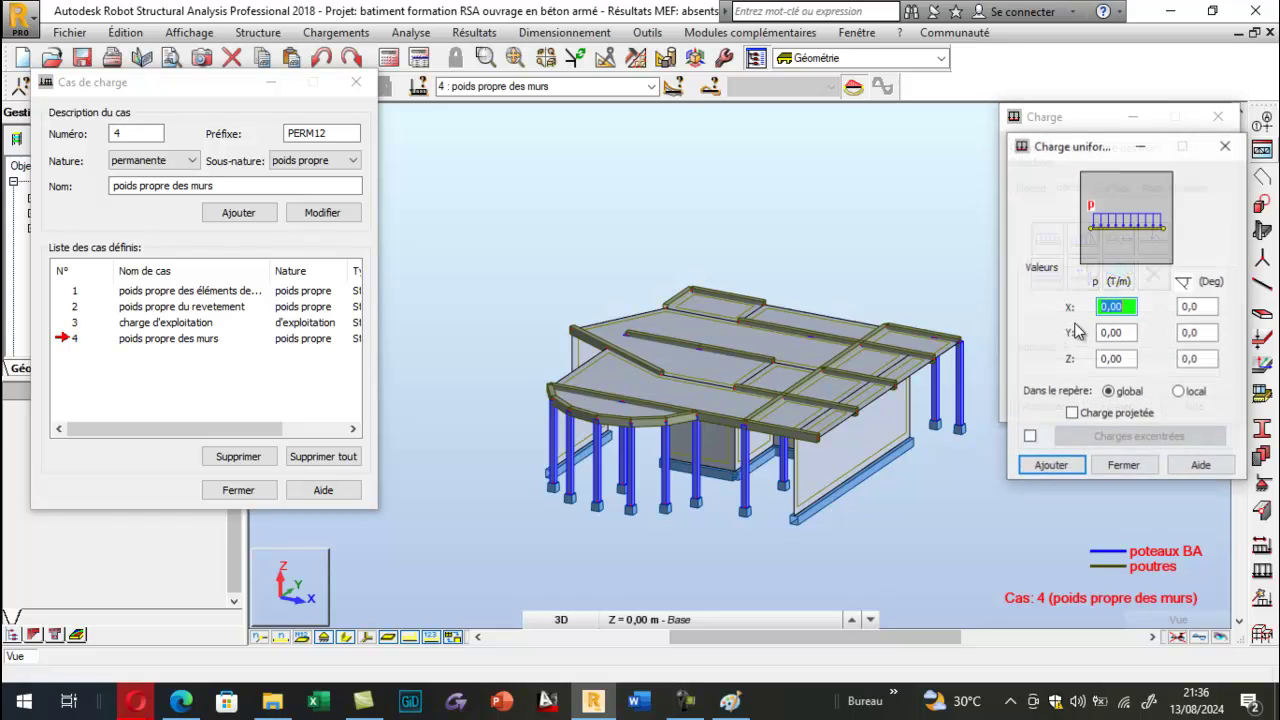
double_click(1126, 362)
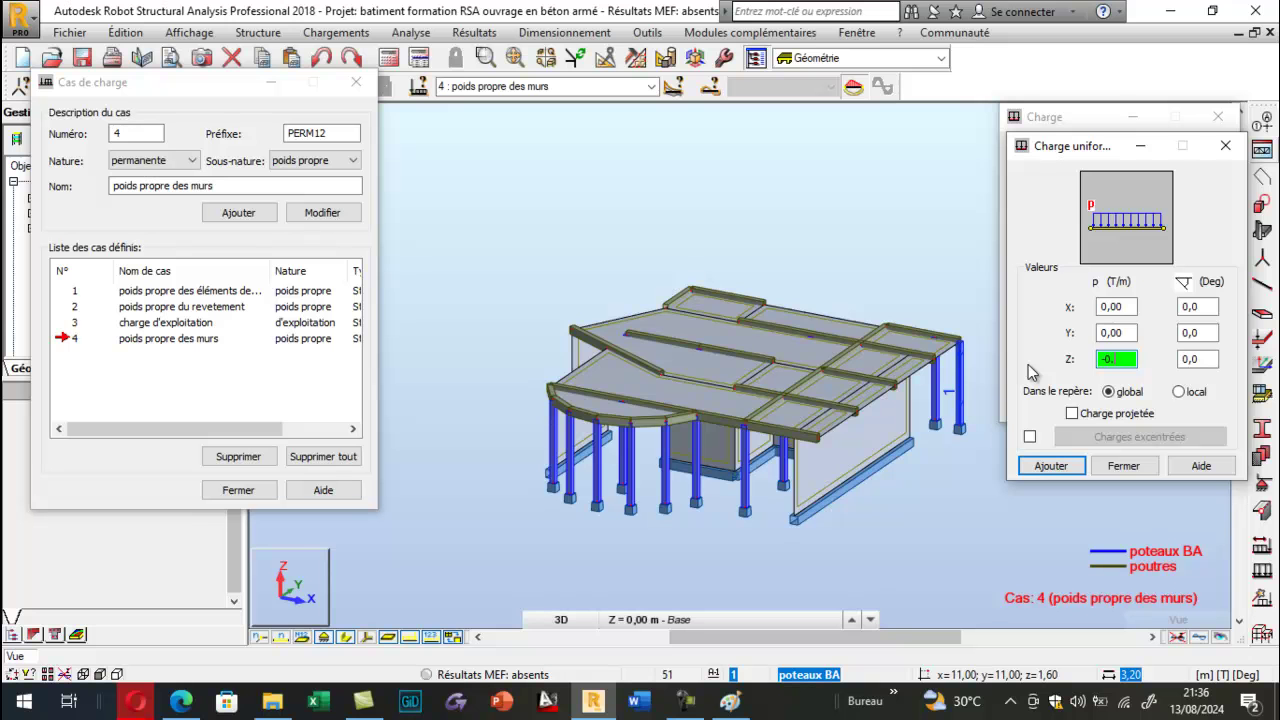
click(1050, 466)
Apply the -0.10 T/m uniform load to the 8 m interior beam and the interior beams parallel to it nearer the front.
scroll(750, 325, up, 3)
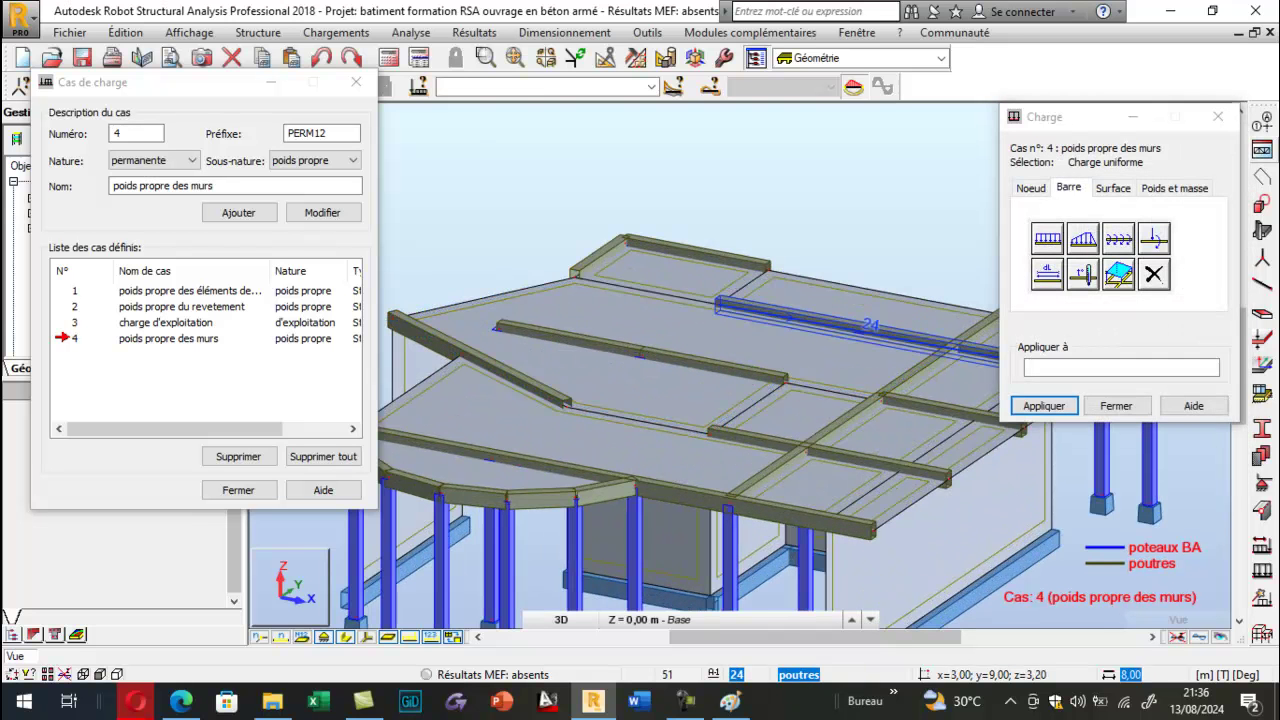
click(735, 311)
click(681, 356)
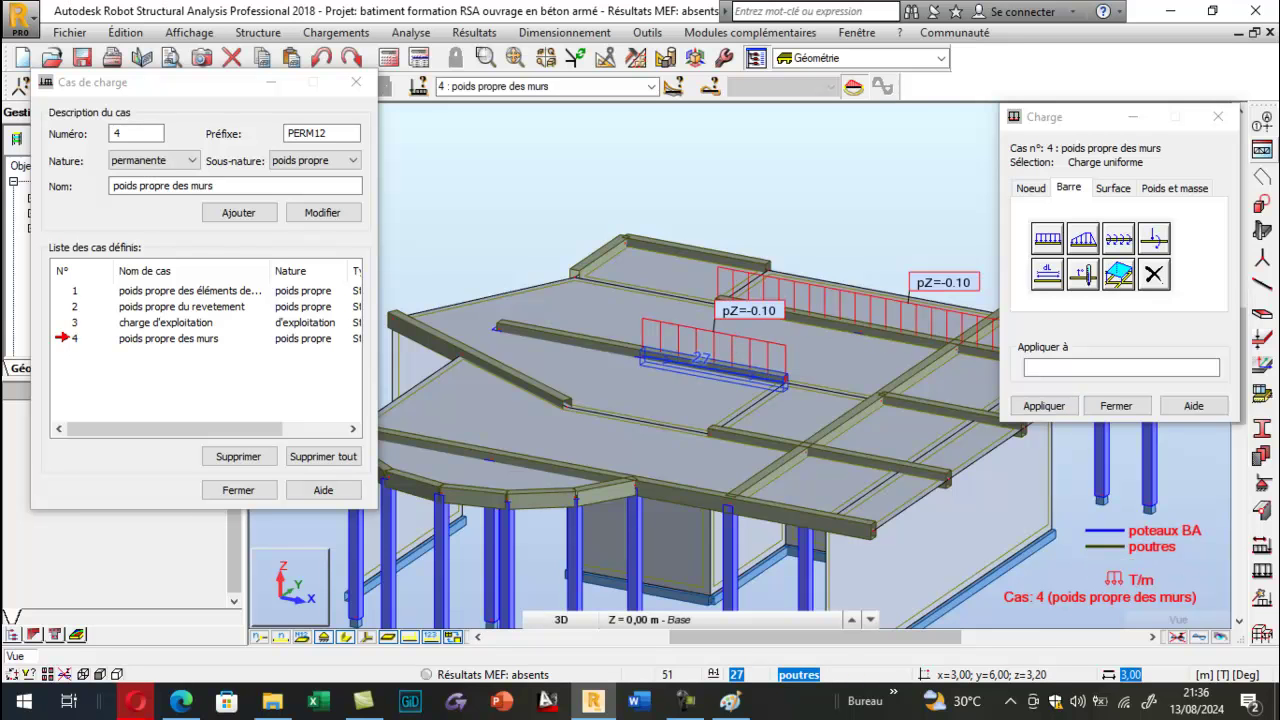
click(570, 340)
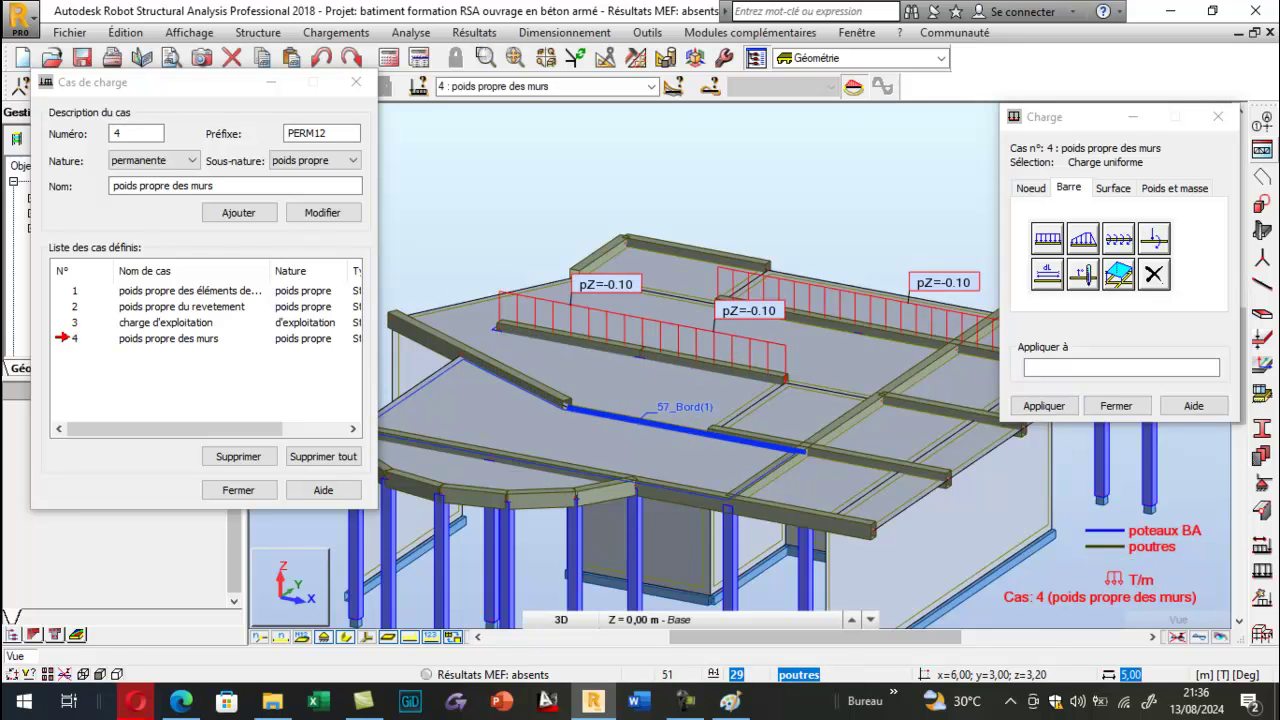
click(748, 433)
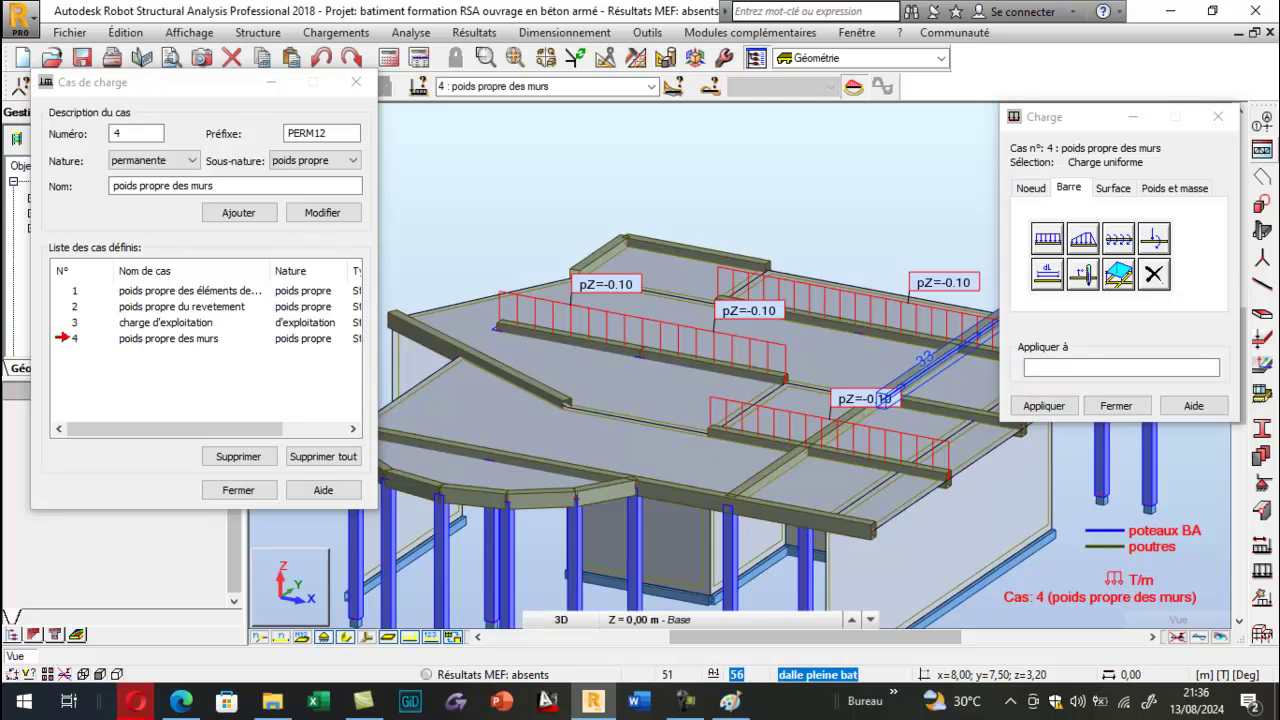
Apply the -0.10 T/m uniform load to the two crossing transverse beam segments and the adjoining 3 m cantilever beam.
scroll(748, 433, down, 3)
scroll(930, 364, up, 2)
click(846, 377)
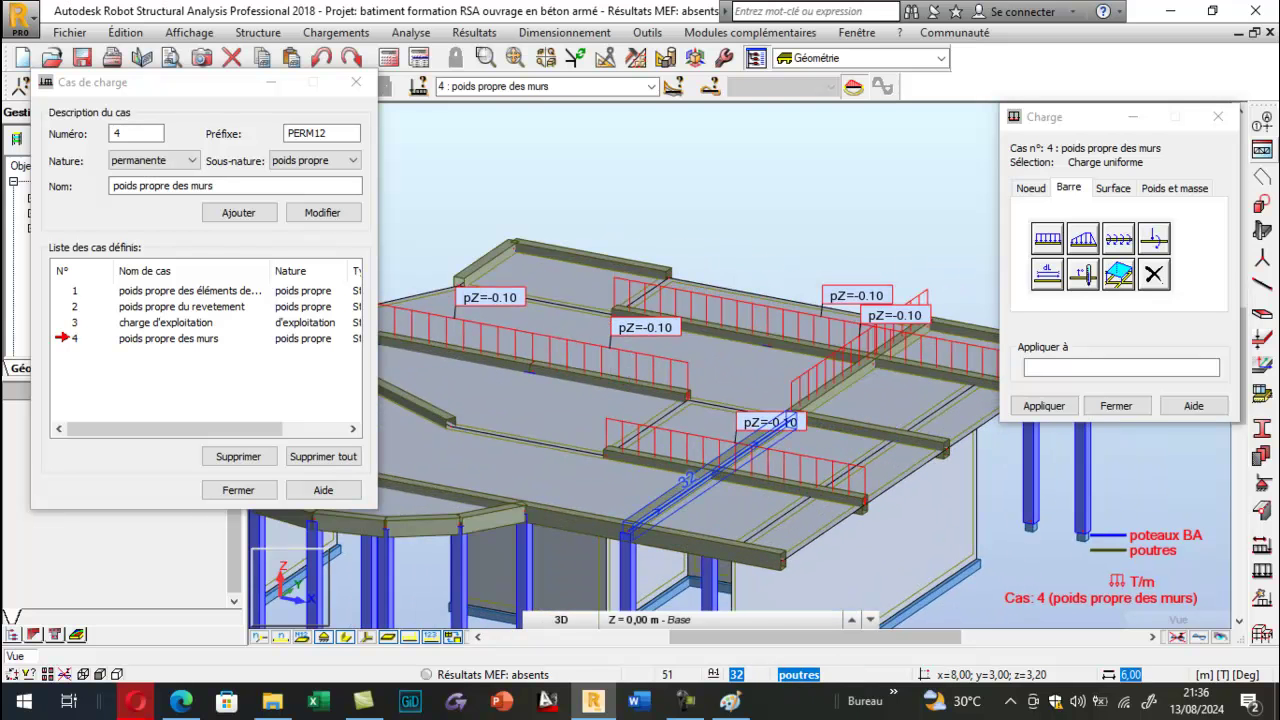
click(688, 478)
click(850, 424)
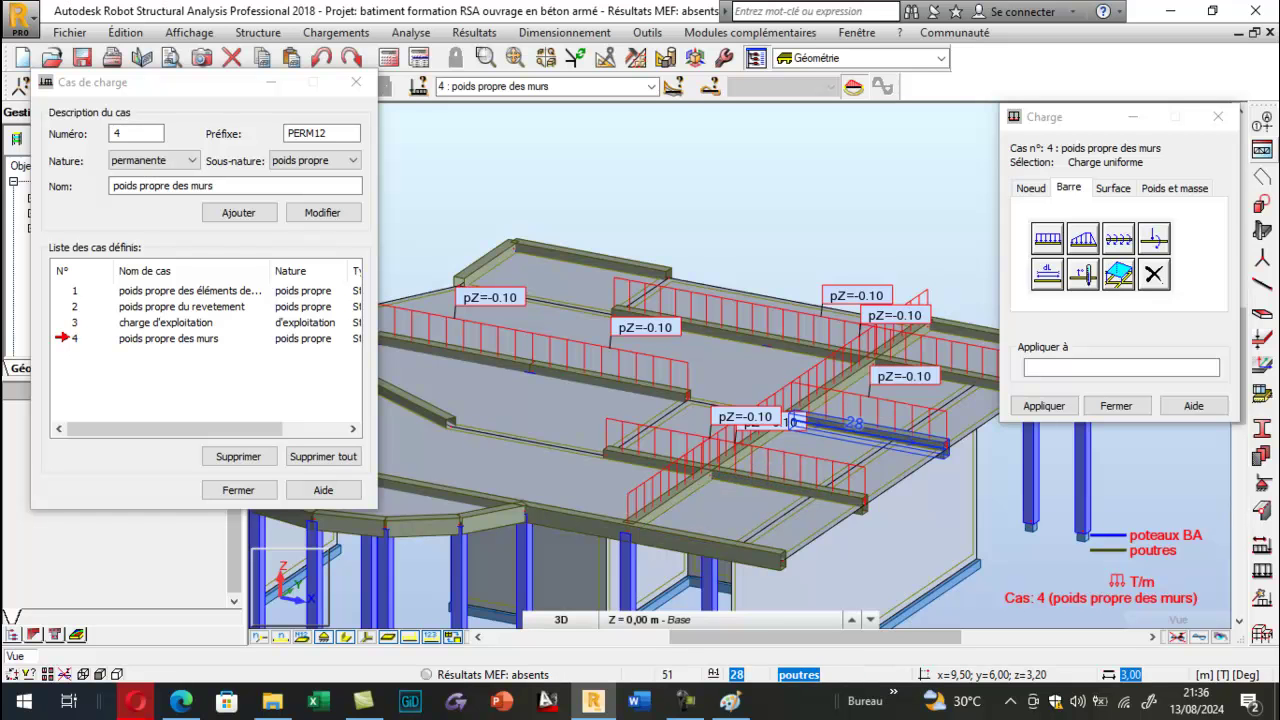
Examine the remaining unloaded beams around the perimeter, including the front edge, the oblique beam and the rear corner.
scroll(788, 422, down, 2)
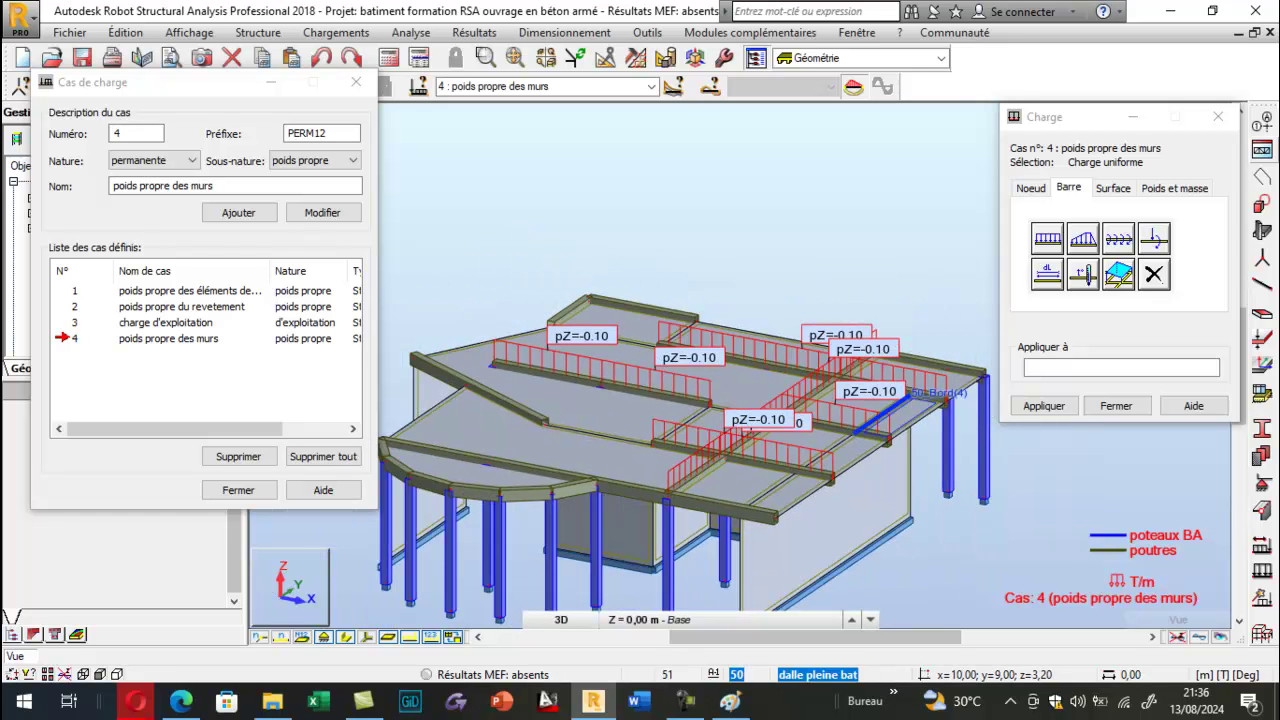
scroll(932, 440, down, 1)
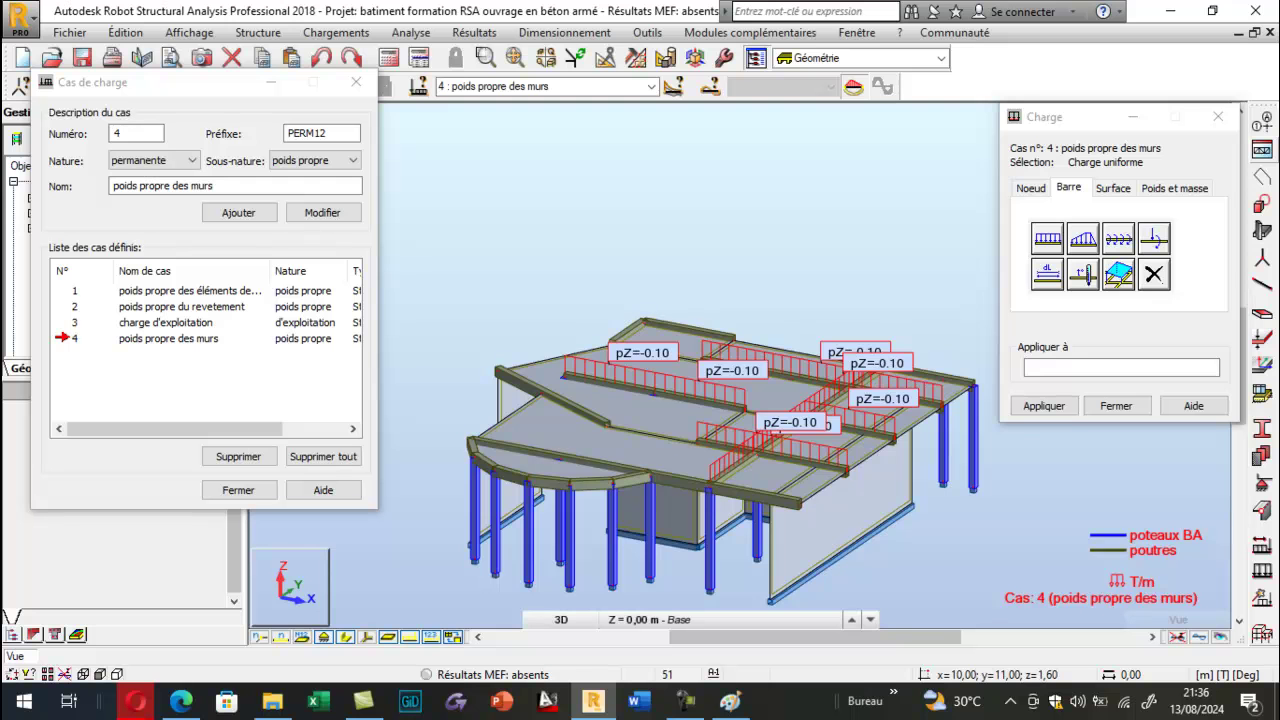
scroll(620, 472, up, 1)
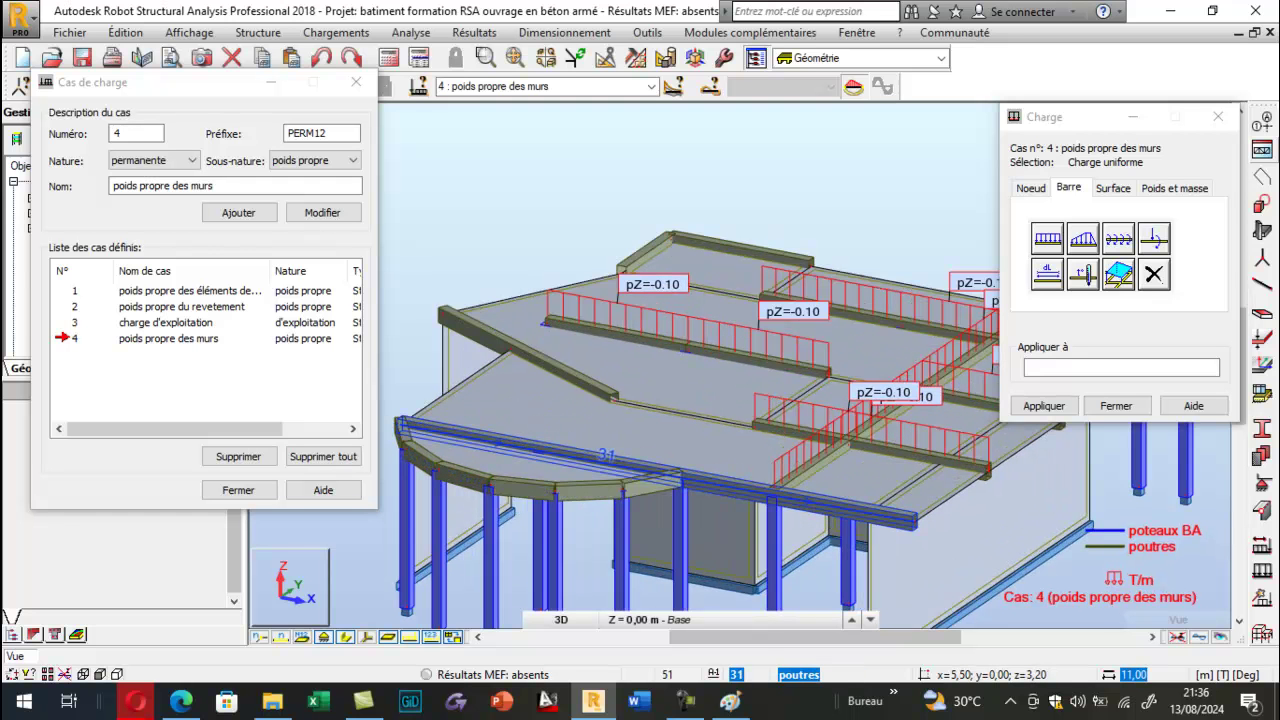
scroll(740, 548, down, 1)
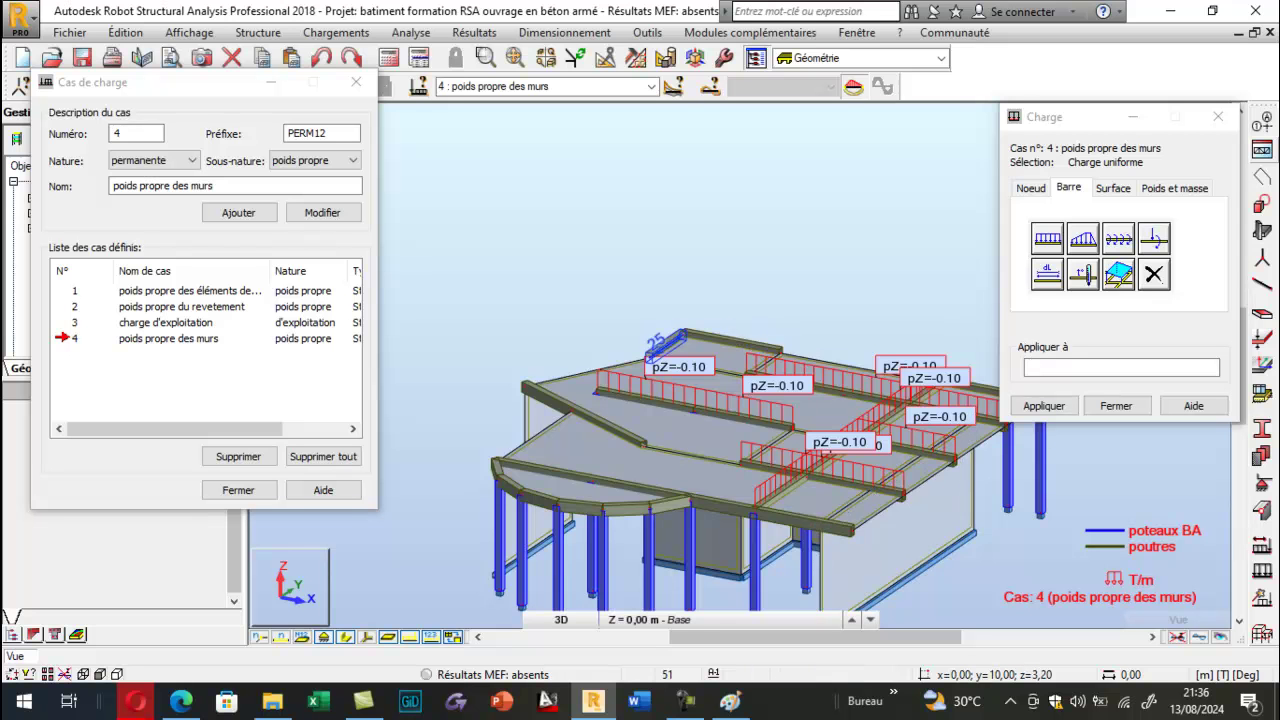
scroll(645, 350, down, 1)
scroll(815, 490, up, 2)
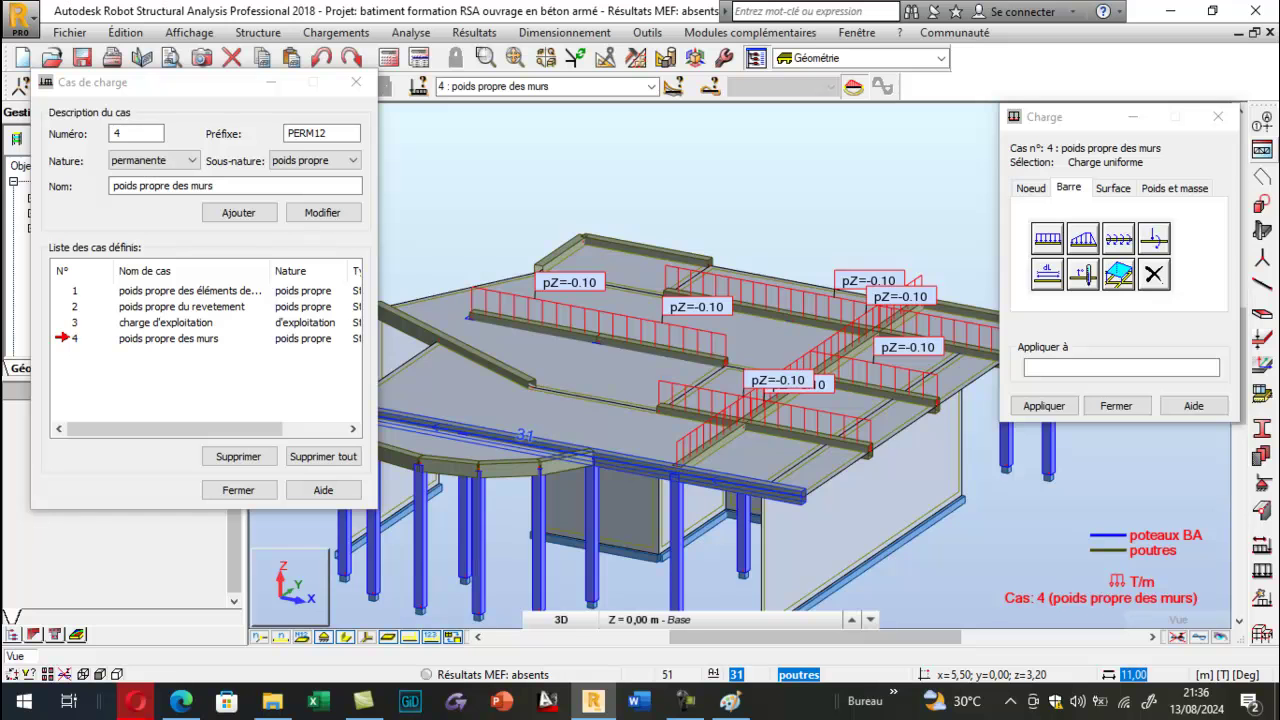
scroll(775, 498, down, 1)
scroll(560, 458, up, 1)
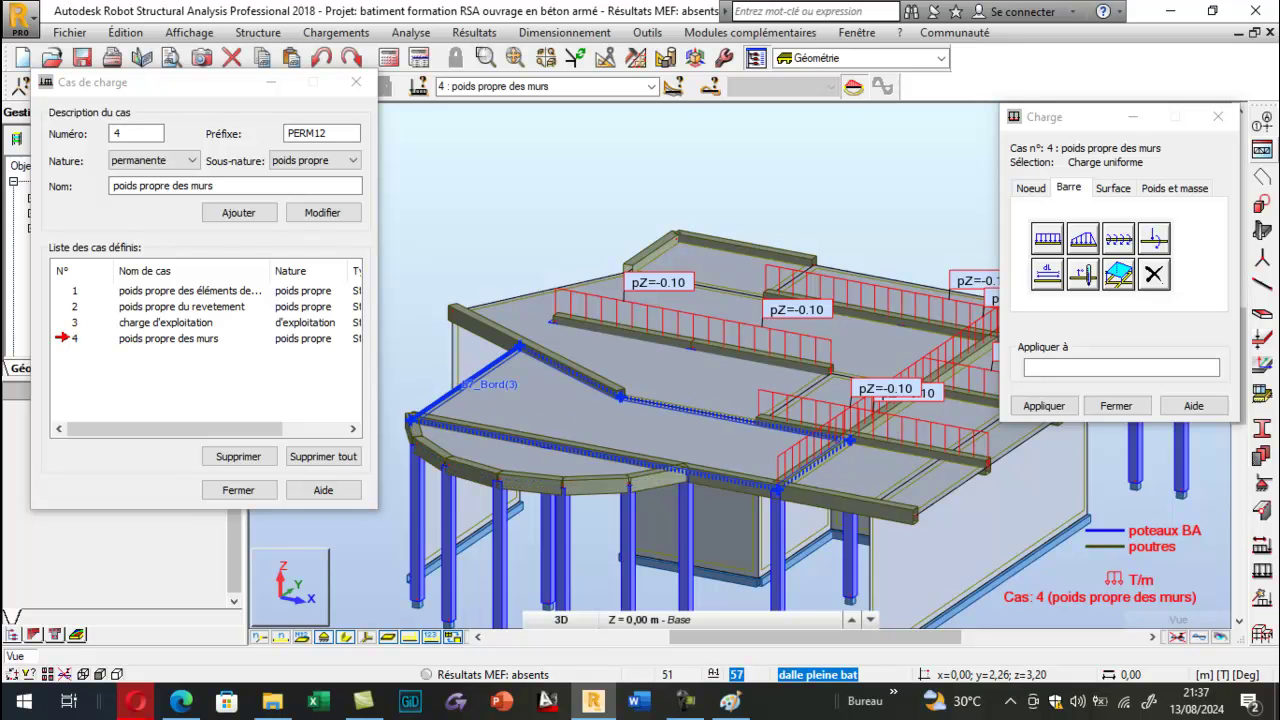
scroll(517, 344, down, 1)
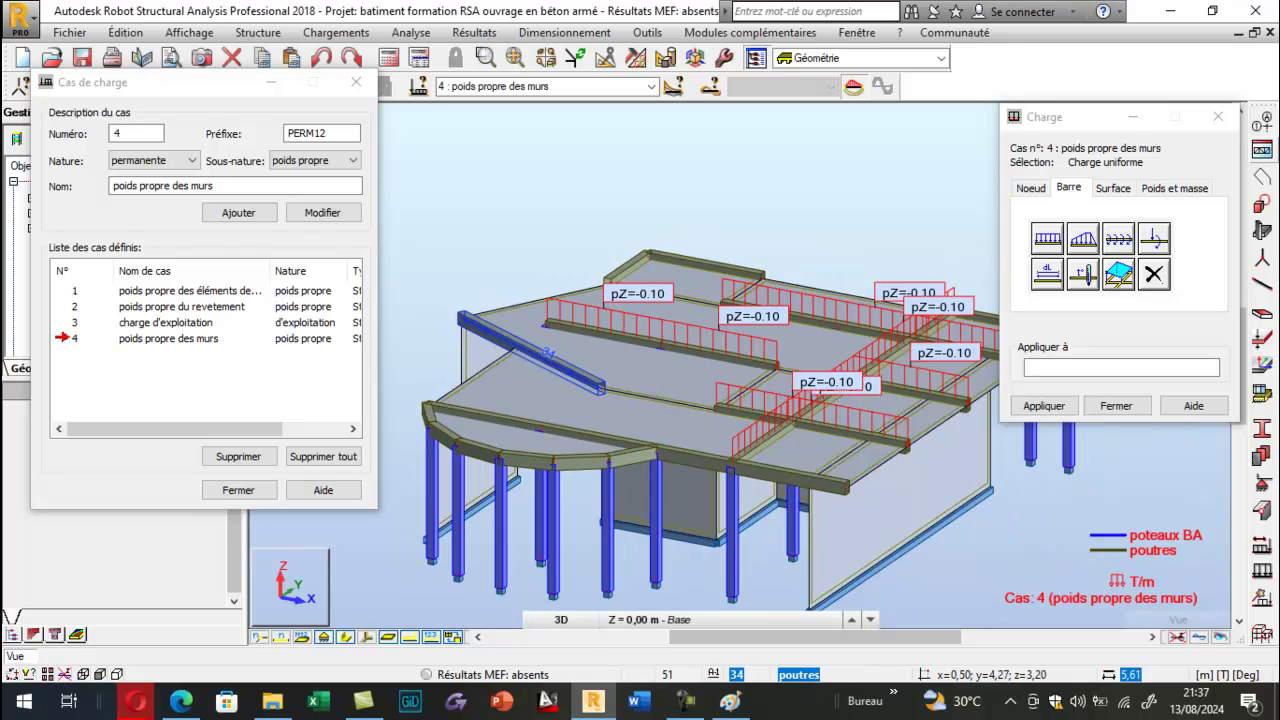
Set up a trapezoidal bar load in global Z with p1 and p2 of -0.8 T/m and absolute coordinates.
click(1083, 240)
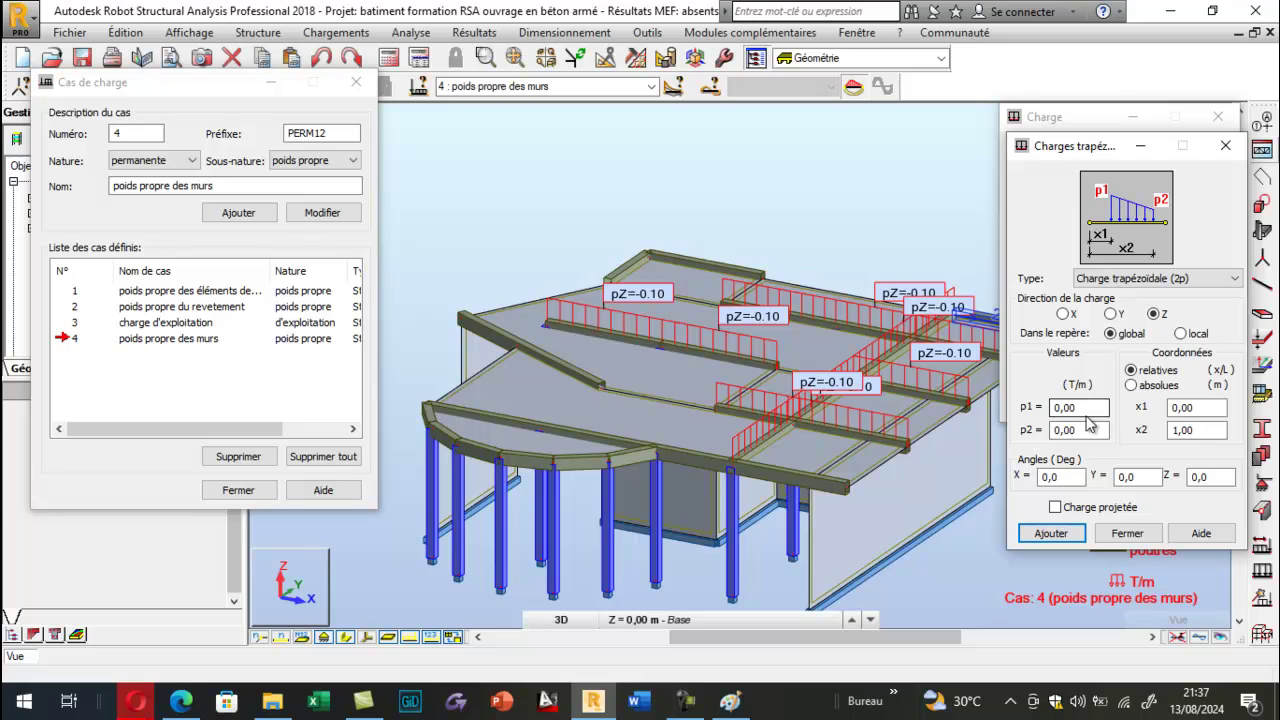
click(1087, 409)
click(1088, 428)
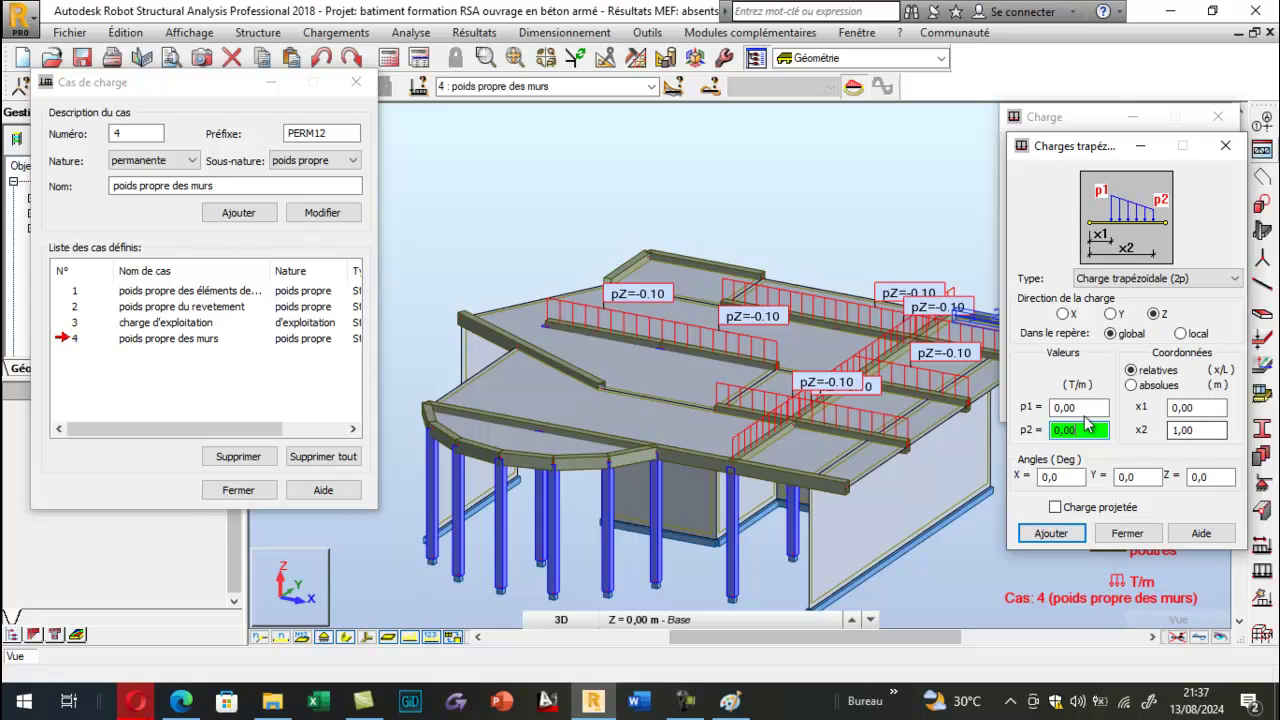
key(shift+Tab)
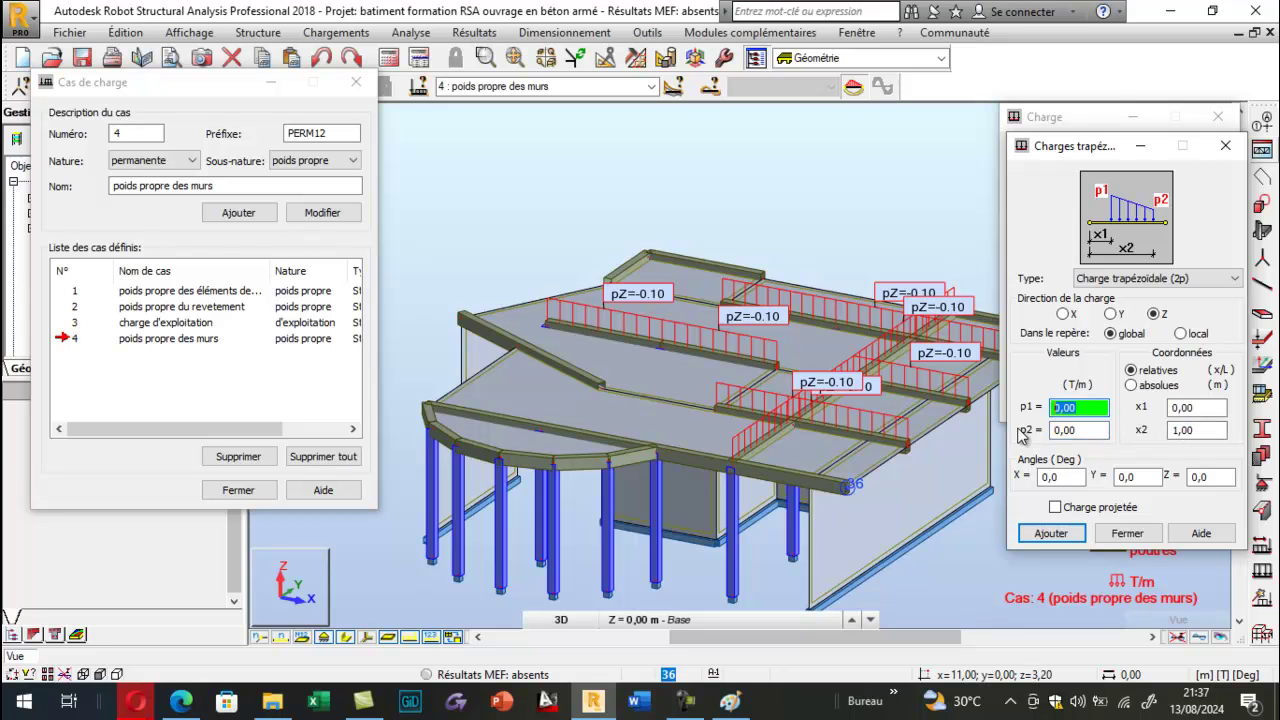
text(-0.8)
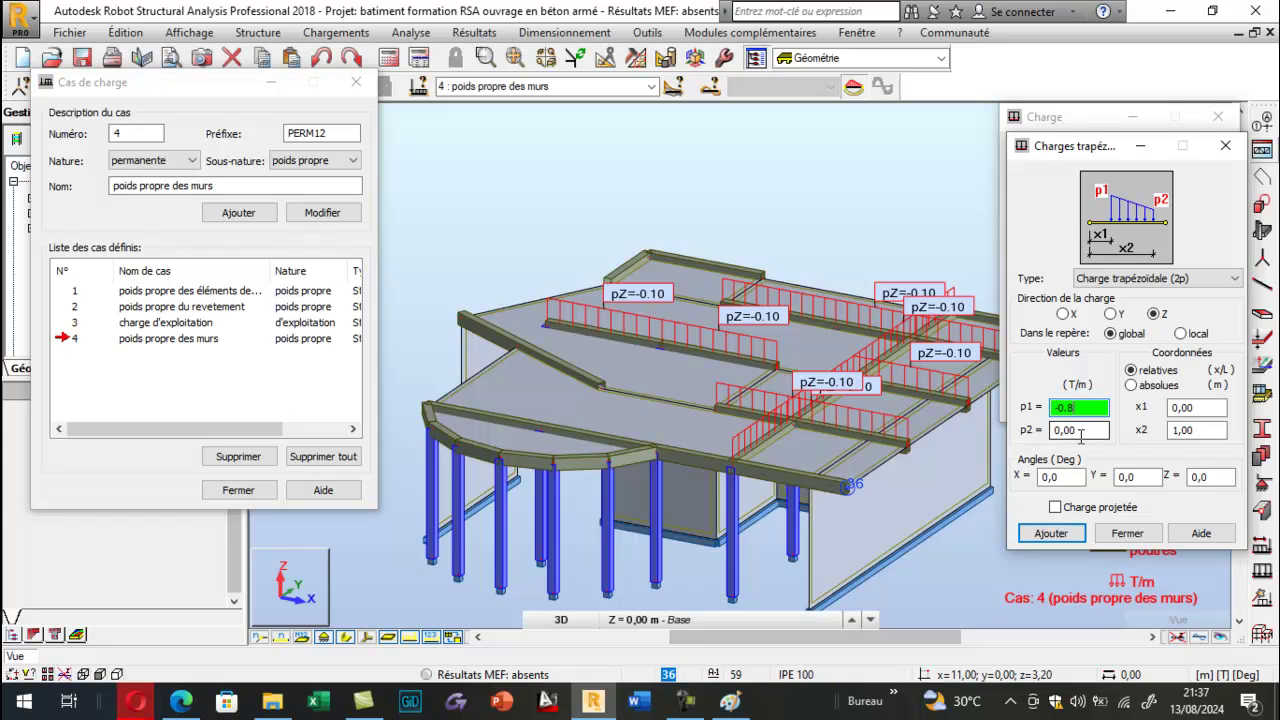
key(Tab)
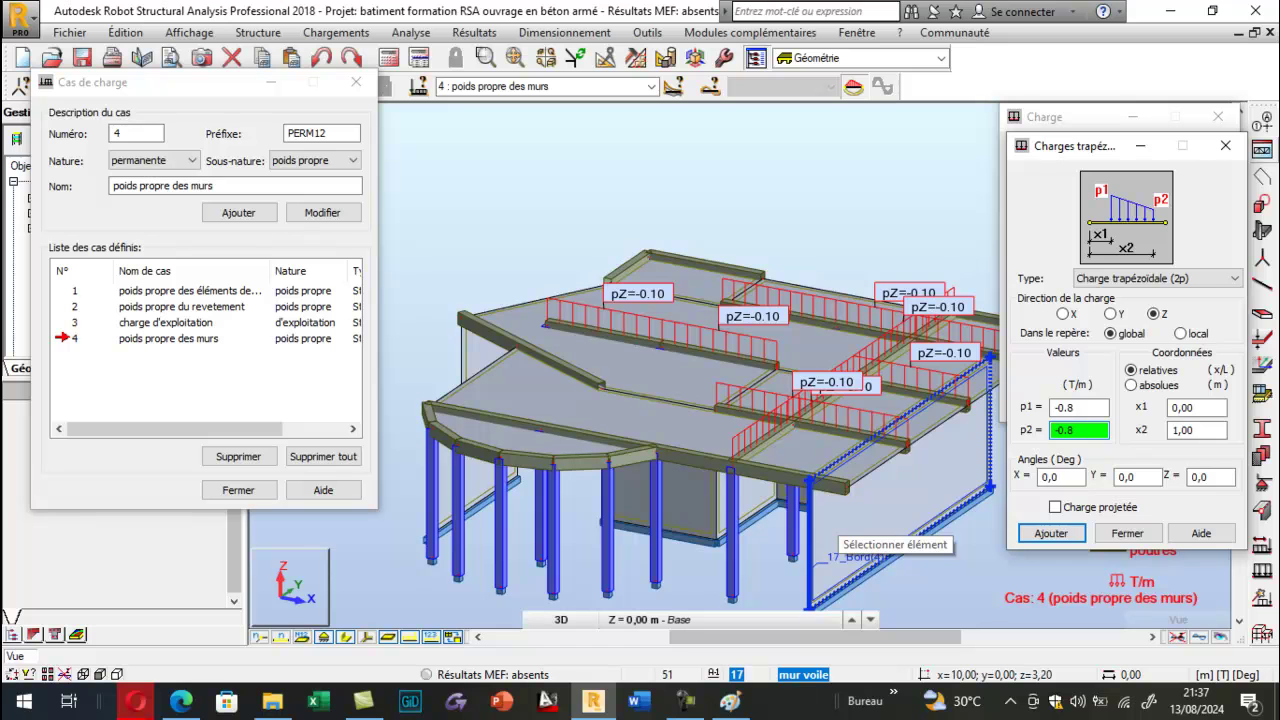
click(1131, 386)
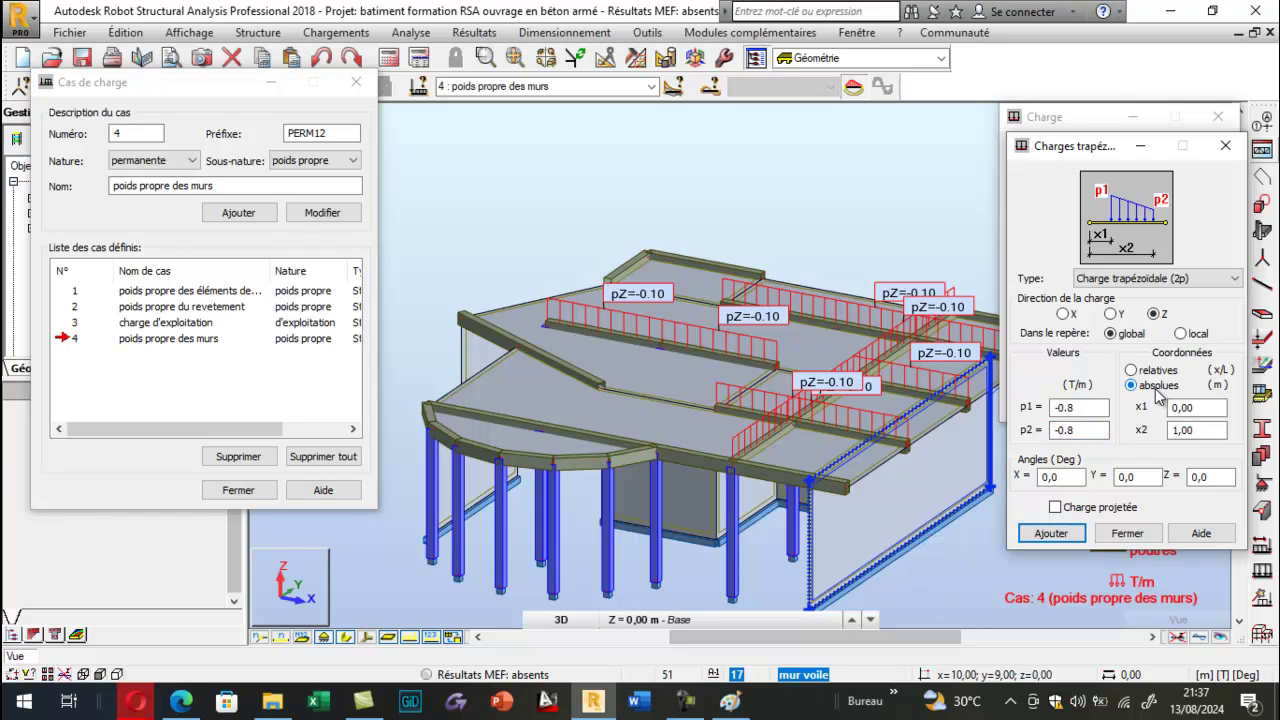
click(1178, 408)
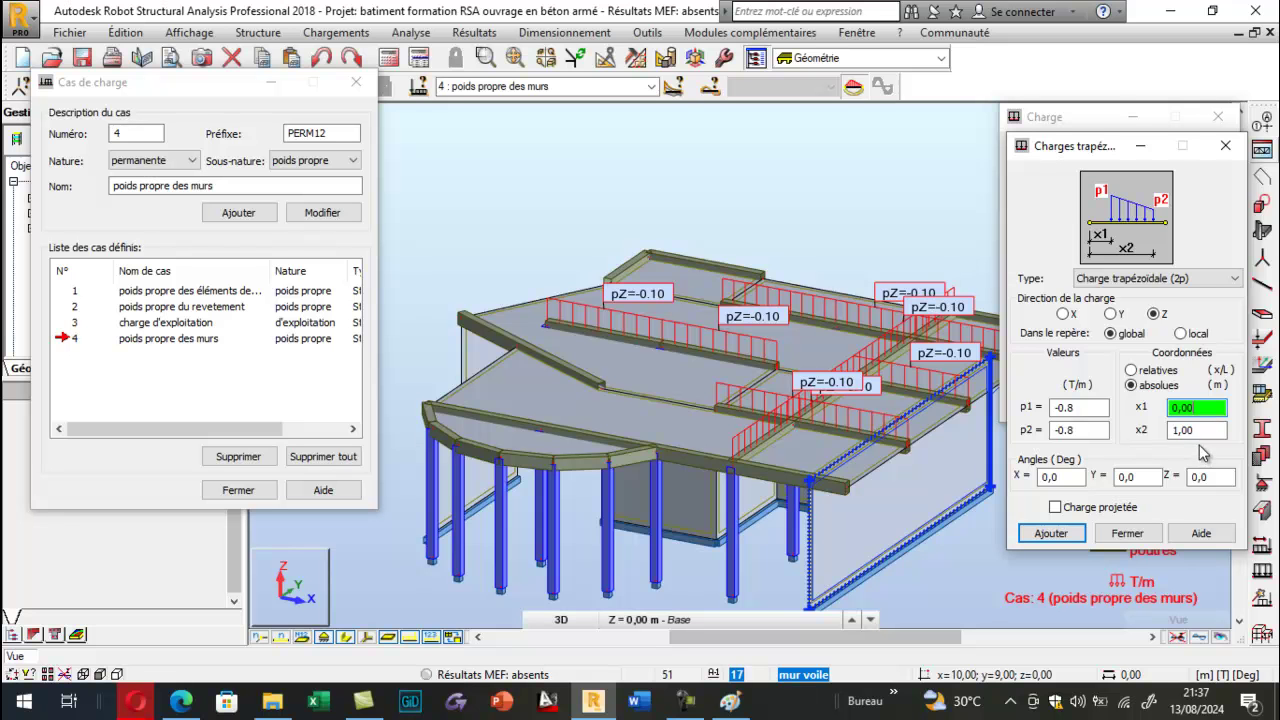
click(1199, 432)
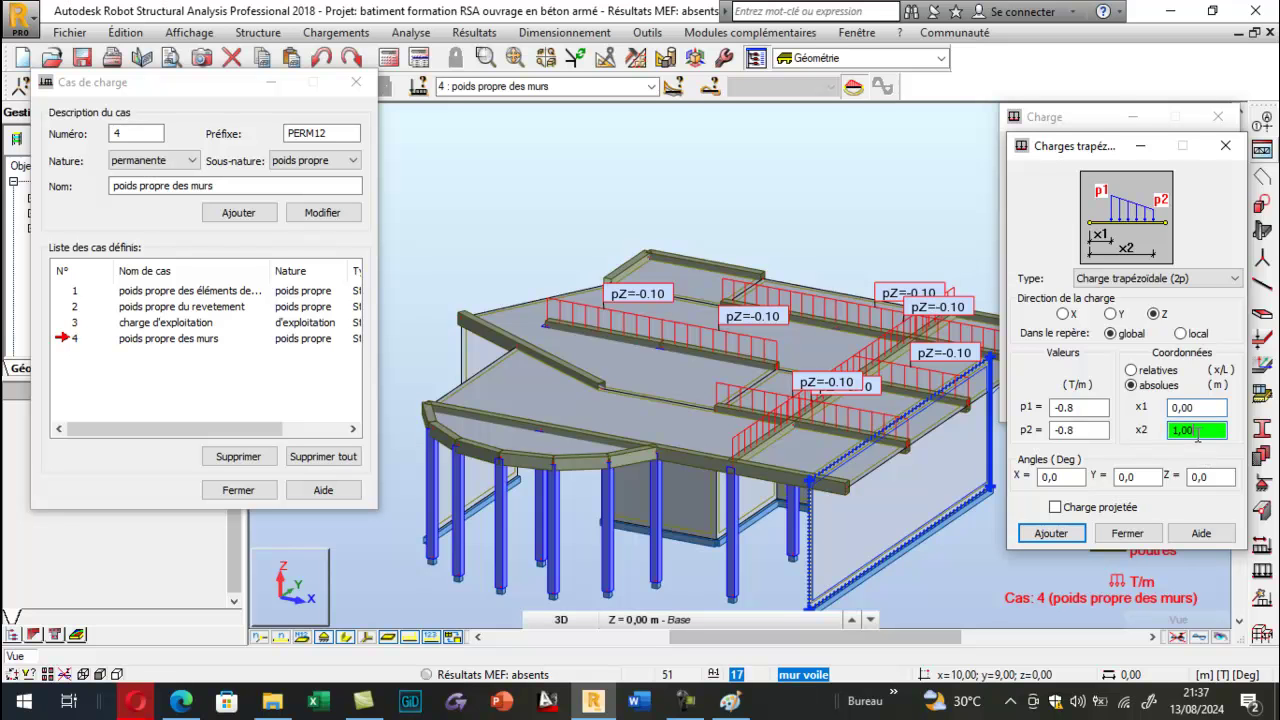
Check the front beam's layout on the plan in the Edge PDF, and return to Robot Structural Analysis.
click(183, 702)
scroll(416, 433, up, 5)
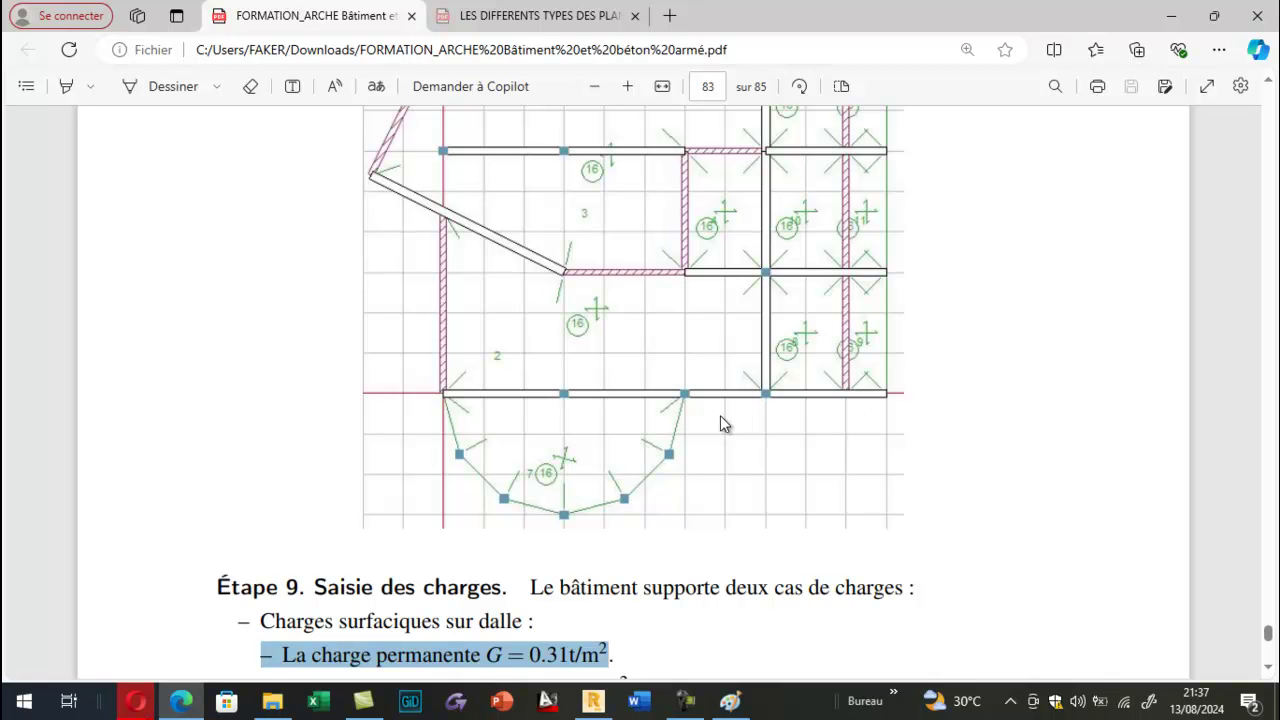
click(593, 701)
Set x2 to 5 m and apply the -0.8 T/m load to the front edge beam from the end farthest from the curved slab.
scroll(810, 458, up, 2)
scroll(855, 488, down, 1)
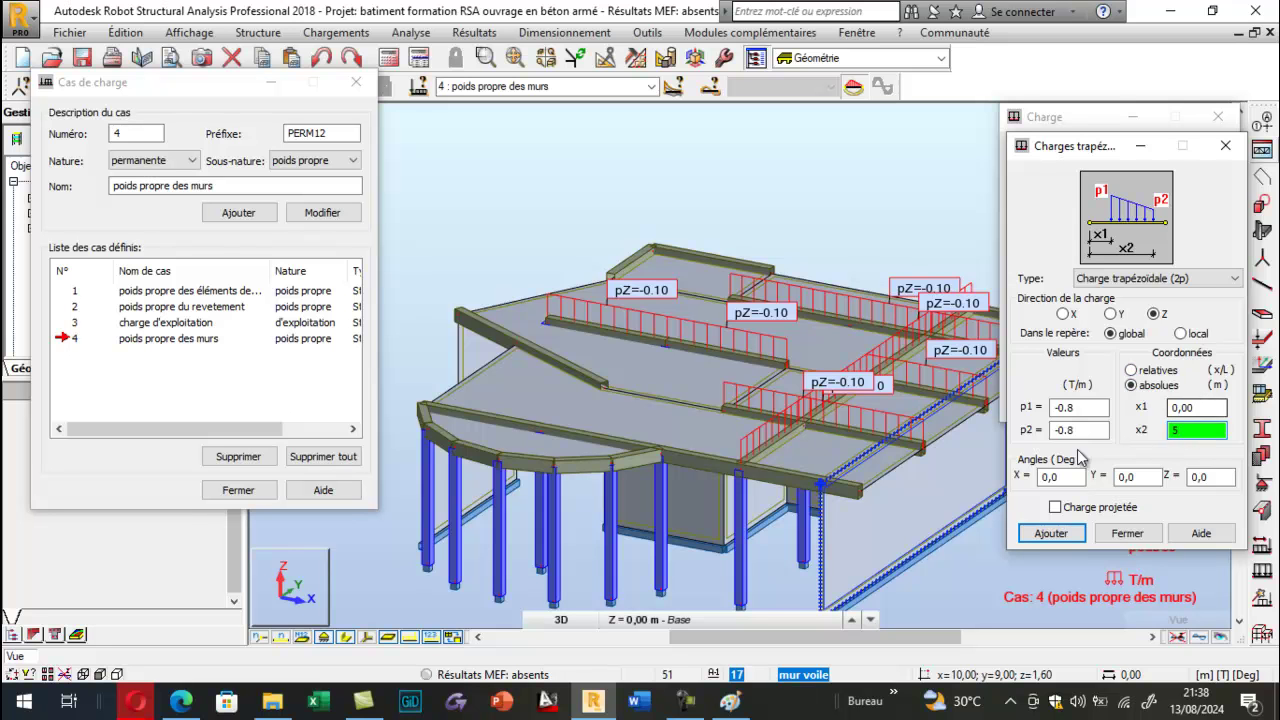
click(1050, 533)
scroll(870, 500, up, 1)
click(864, 490)
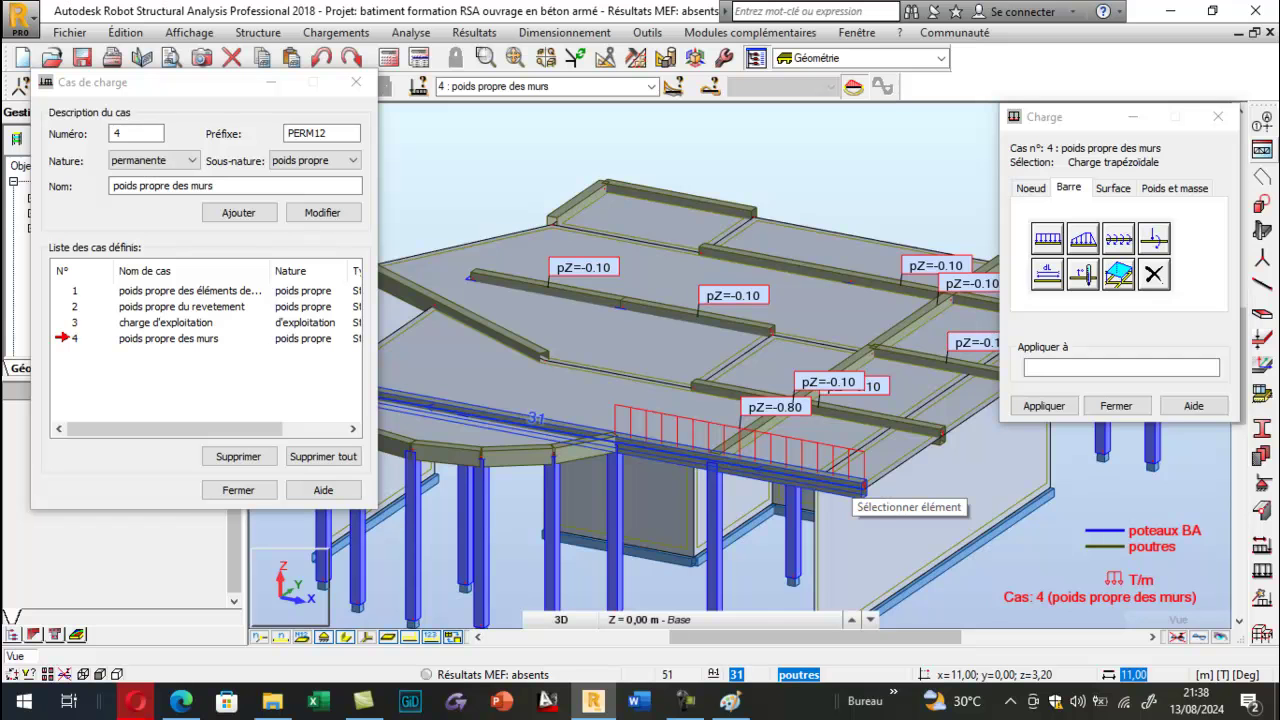
Consult the Edge PDF plan for the front beam portion along the curved slab, and return to Robot Structural Analysis.
scroll(850, 495, down, 3)
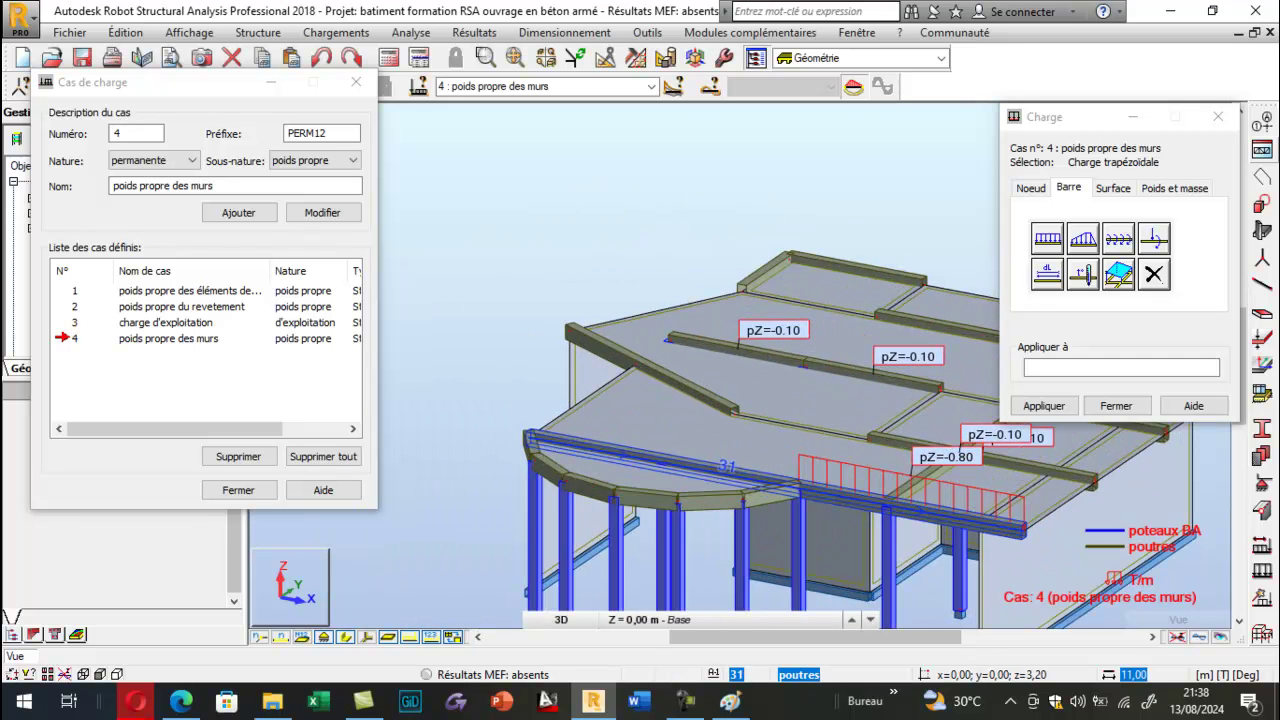
click(181, 701)
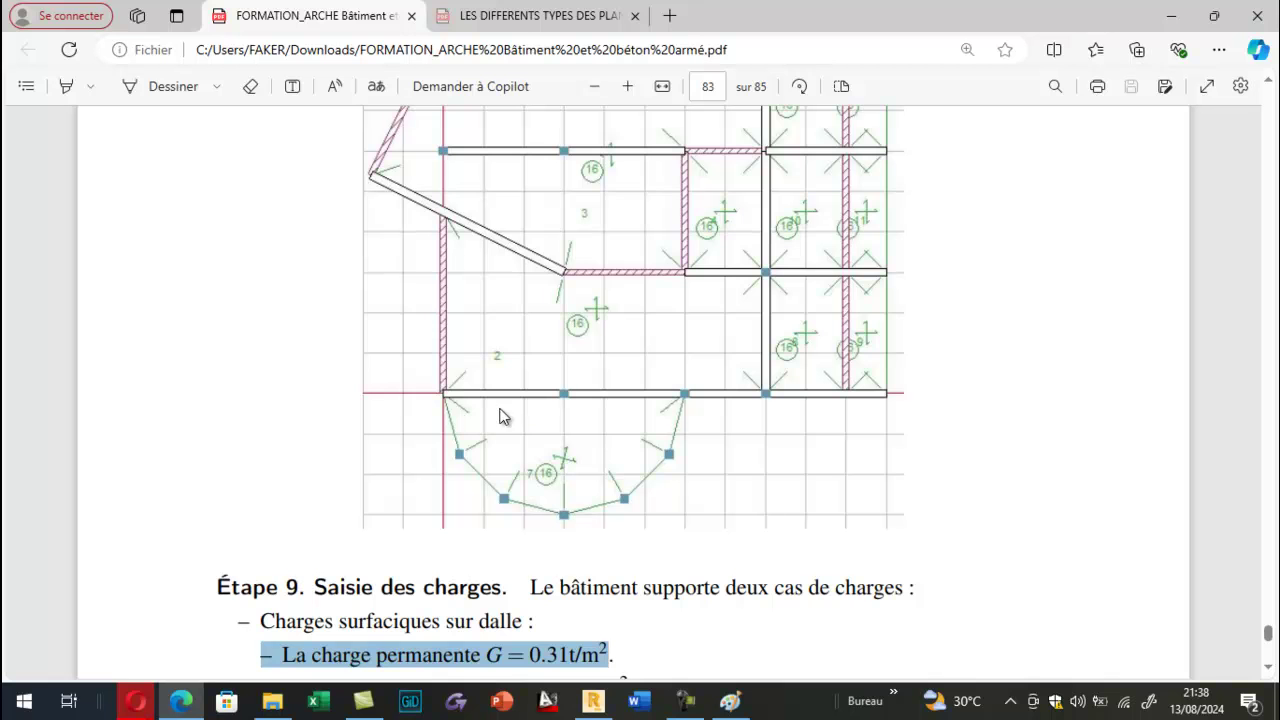
click(593, 701)
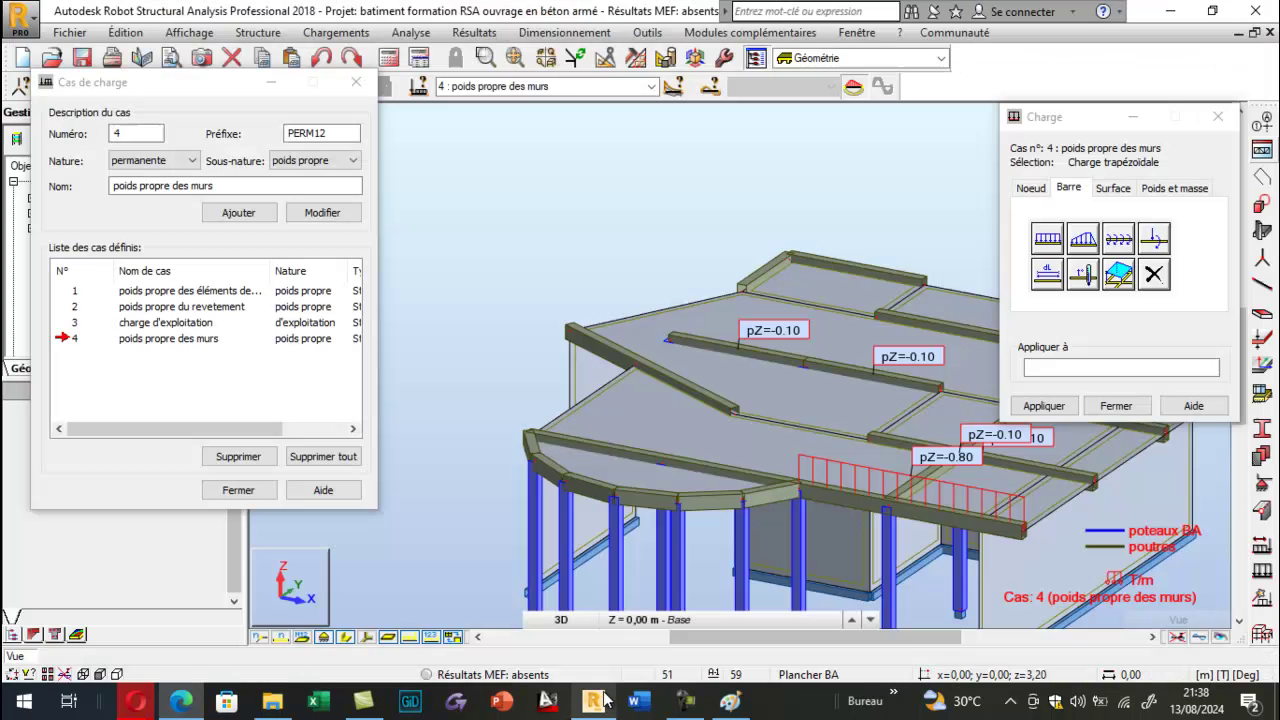
Apply a trapezoidal load with p1 and p2 of -0.1 T/m to the front edge beam from its end at the curved slab.
click(1083, 238)
click(1097, 408)
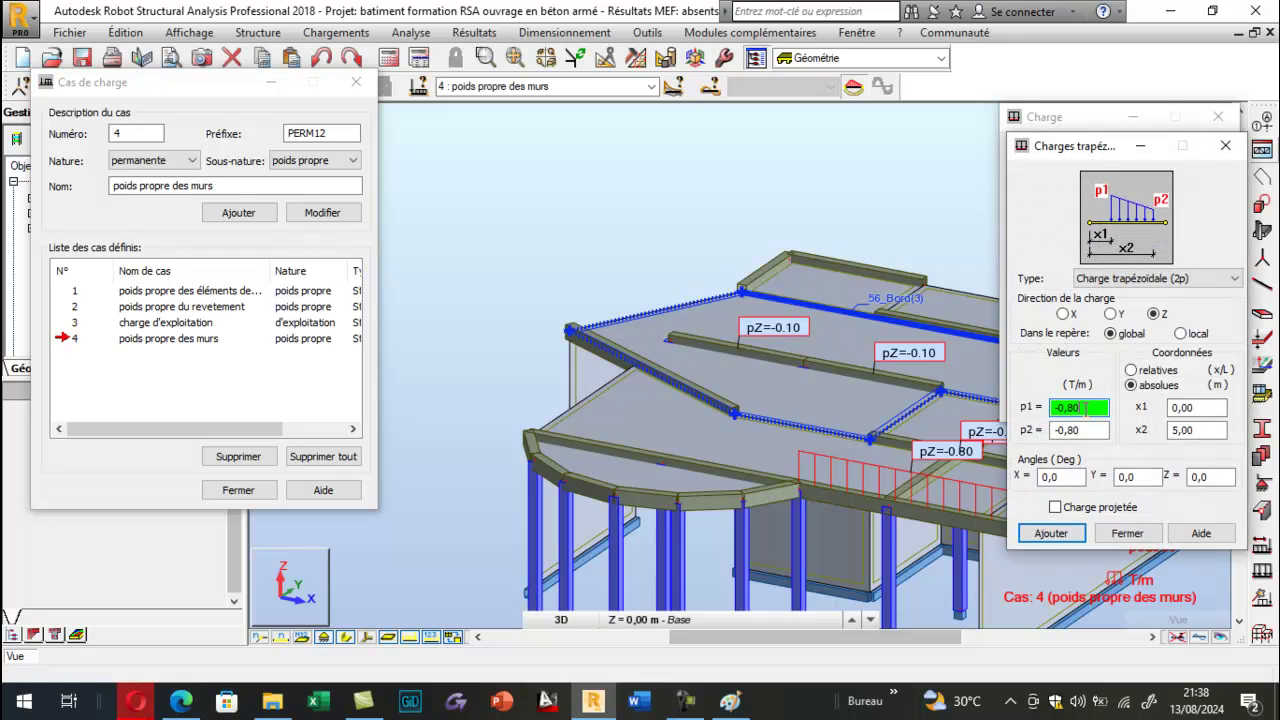
text(-0,1)
click(1087, 430)
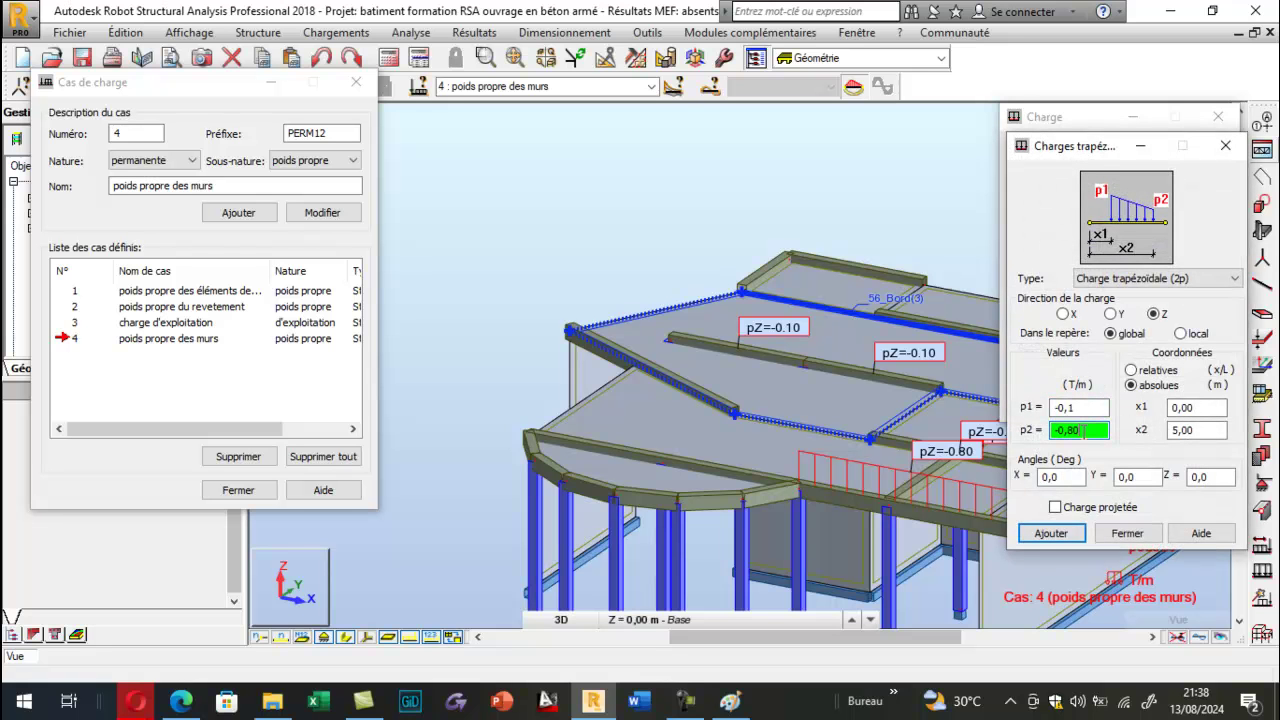
text(-0,1)
click(1050, 533)
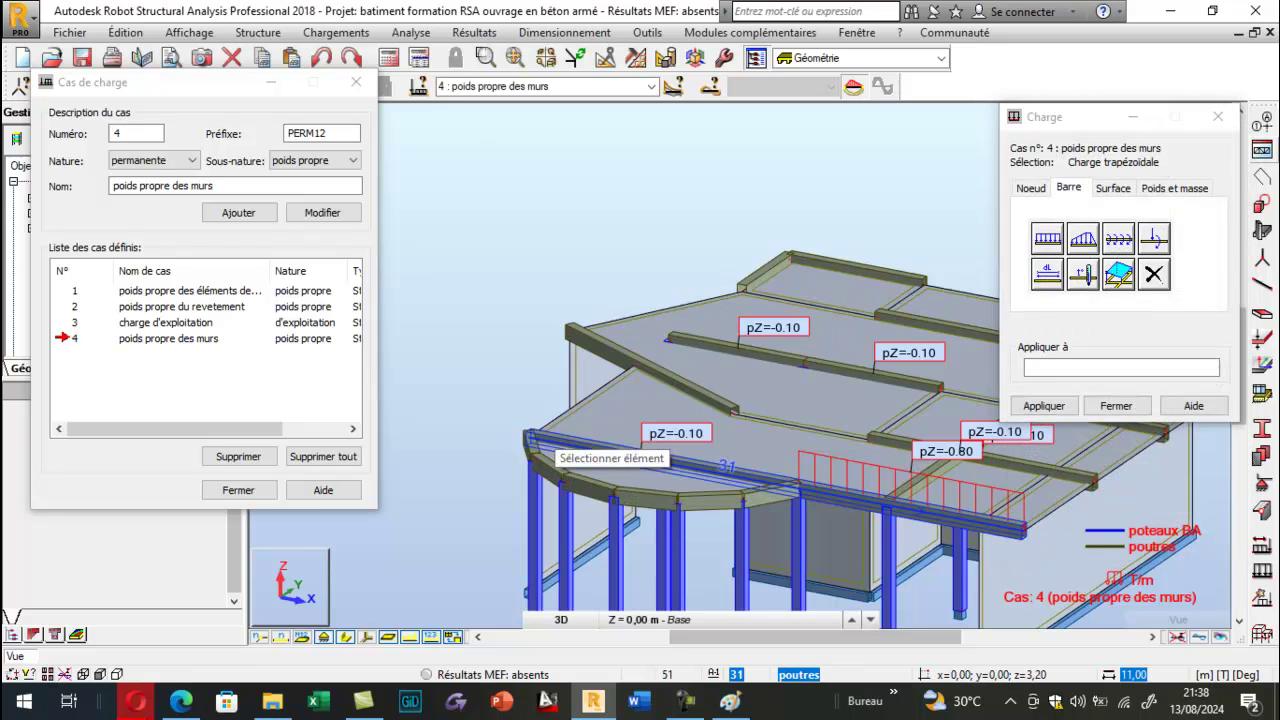
click(345, 637)
click(344, 638)
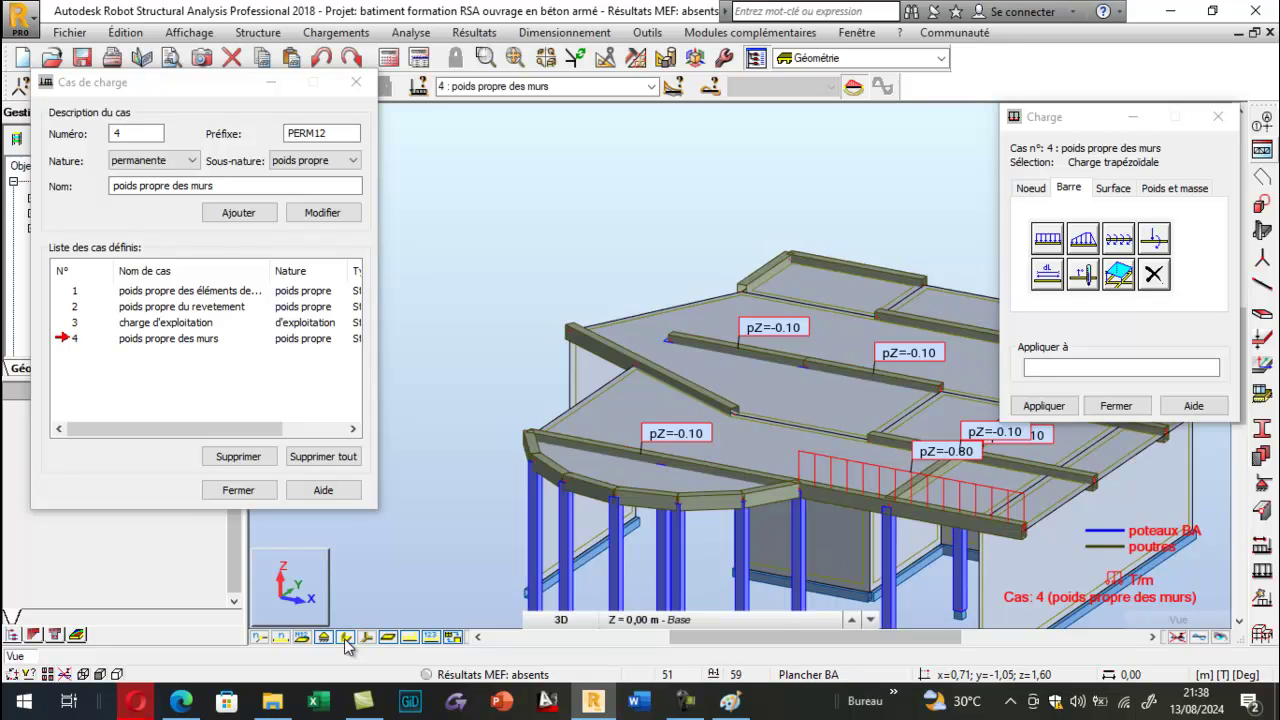
Open the properties of the trapezoidal load on the front beam along the curved slab and check its x2 coordinate.
click(1083, 240)
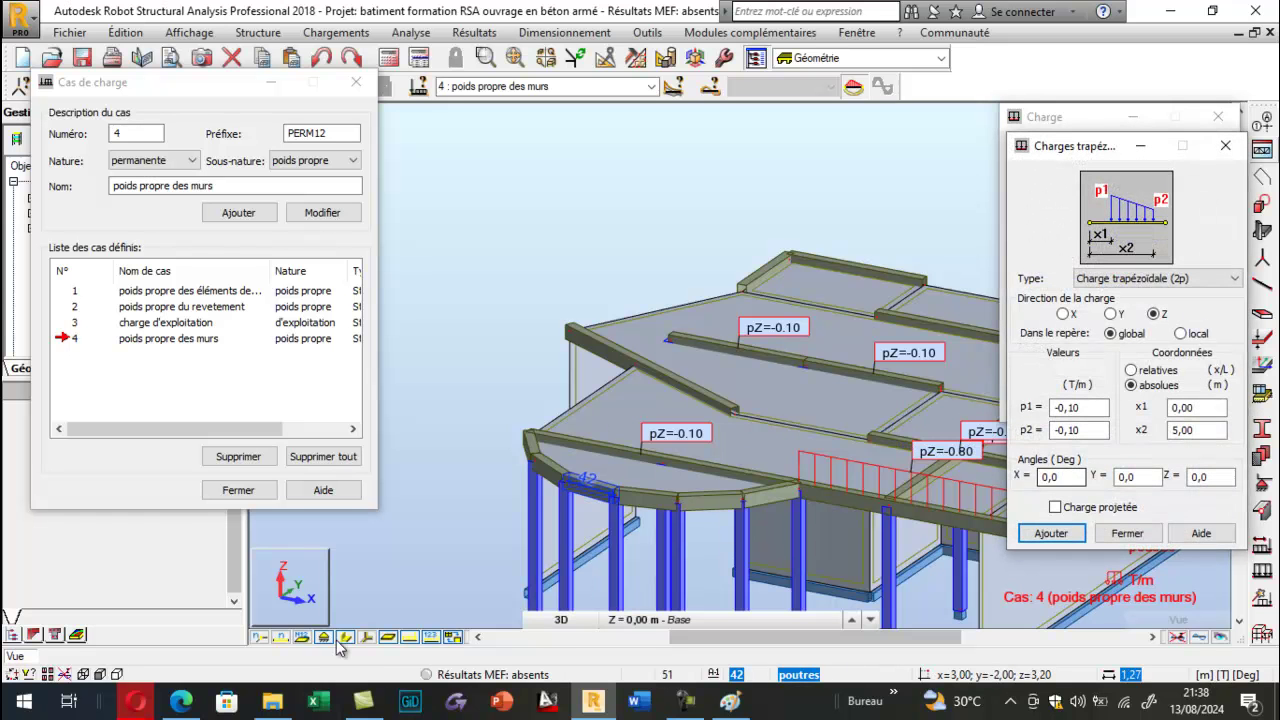
click(409, 641)
click(347, 640)
scroll(737, 429, up, 5)
right_click(655, 545)
click(608, 524)
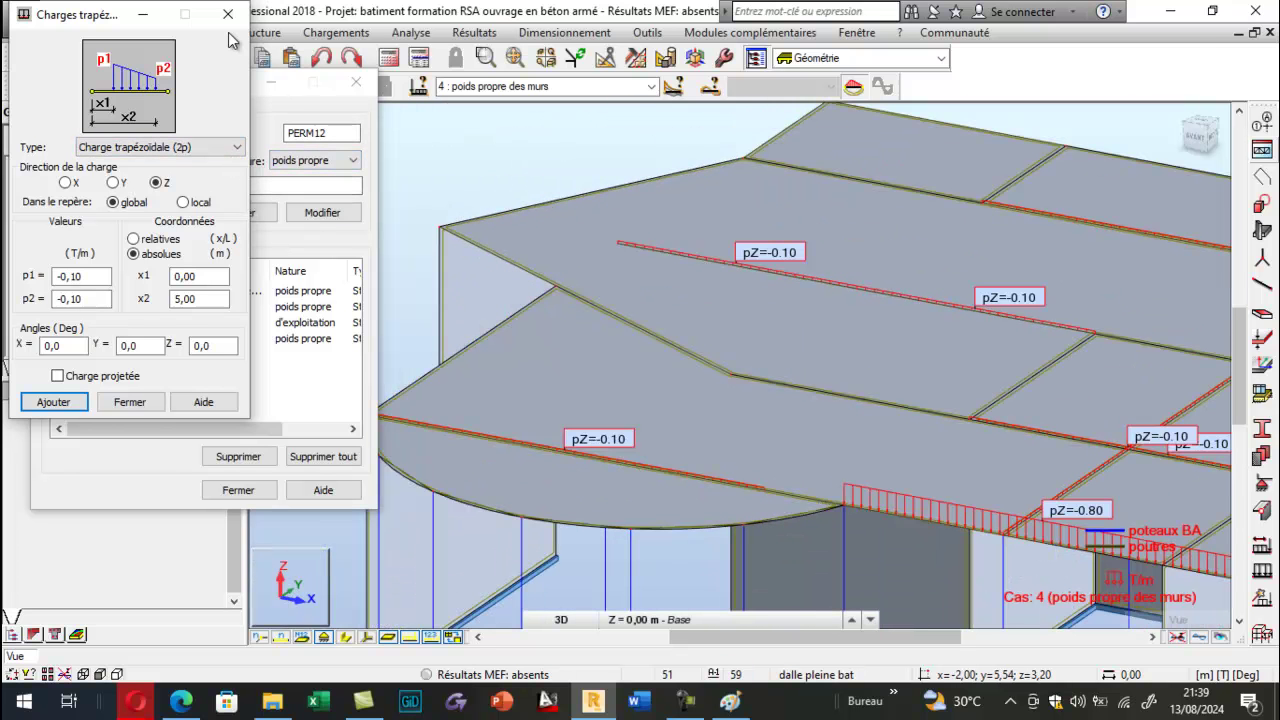
drag(212, 298, 168, 308)
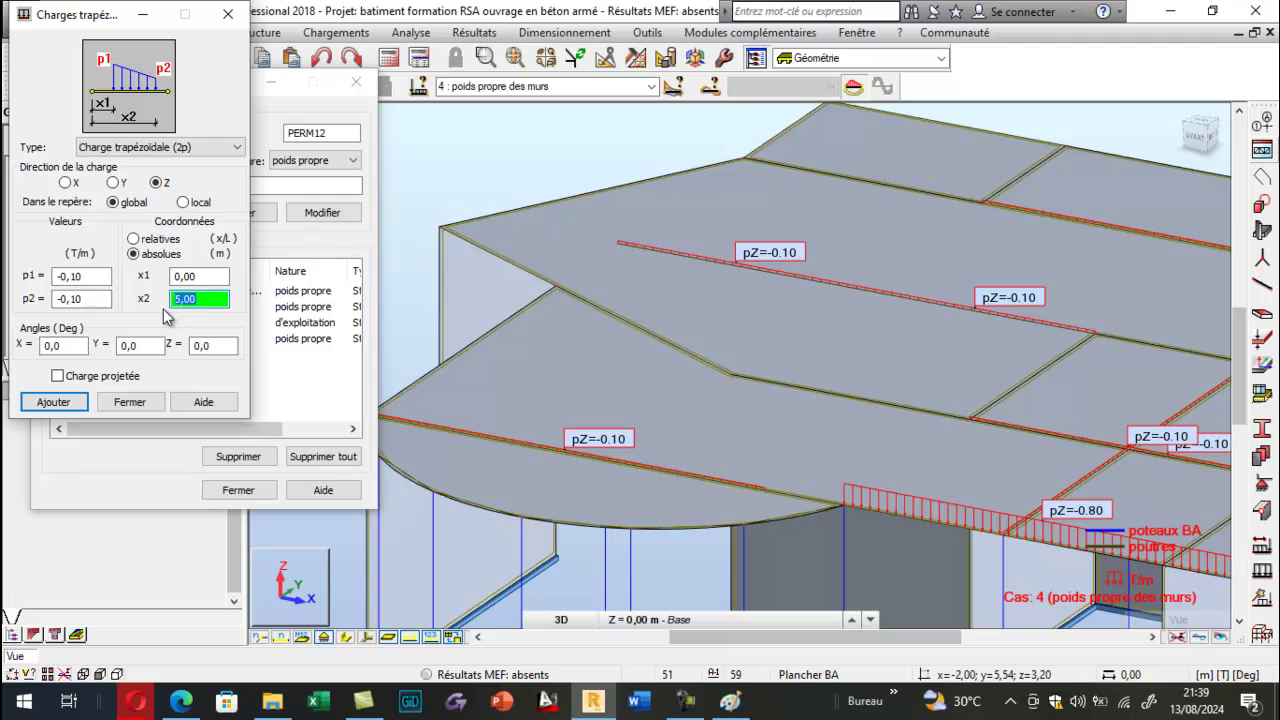
click(228, 14)
Delete the trapezoidal -0.1 T/m load from the front beam portion along the curved slab.
scroll(490, 446, up, 5)
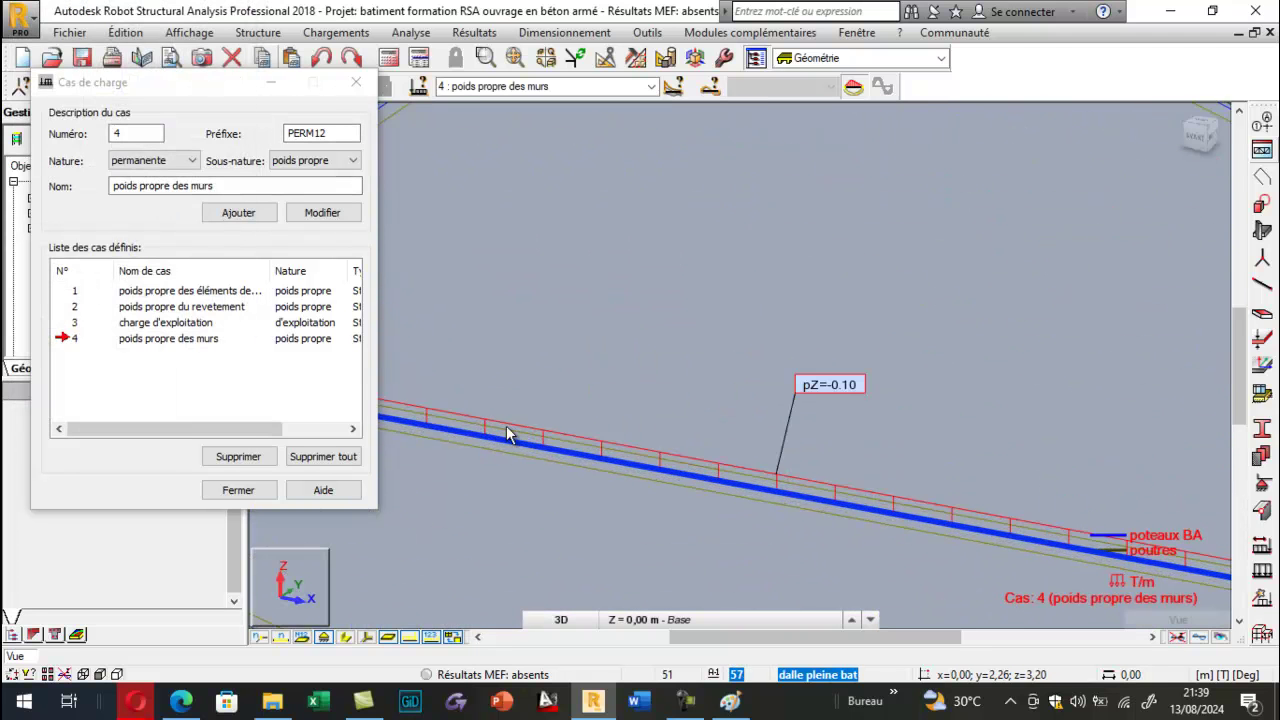
right_click(506, 421)
click(437, 196)
click(366, 375)
scroll(594, 357, down, 6)
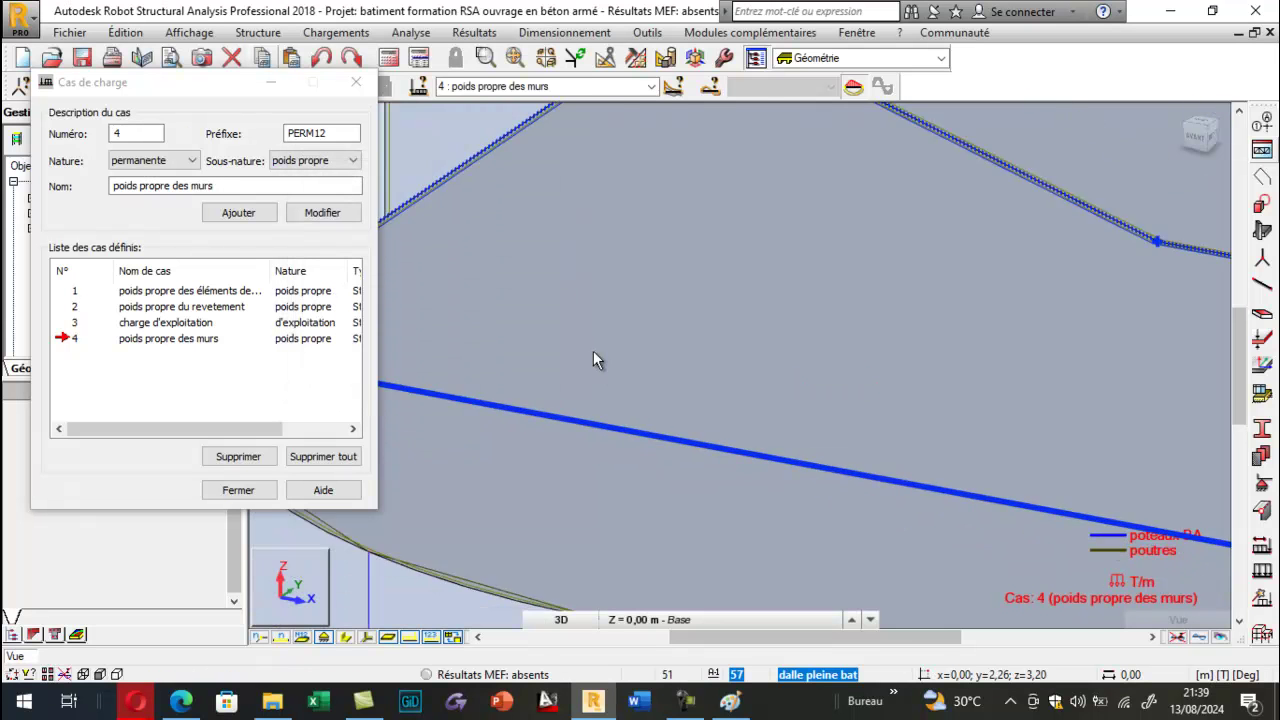
click(409, 637)
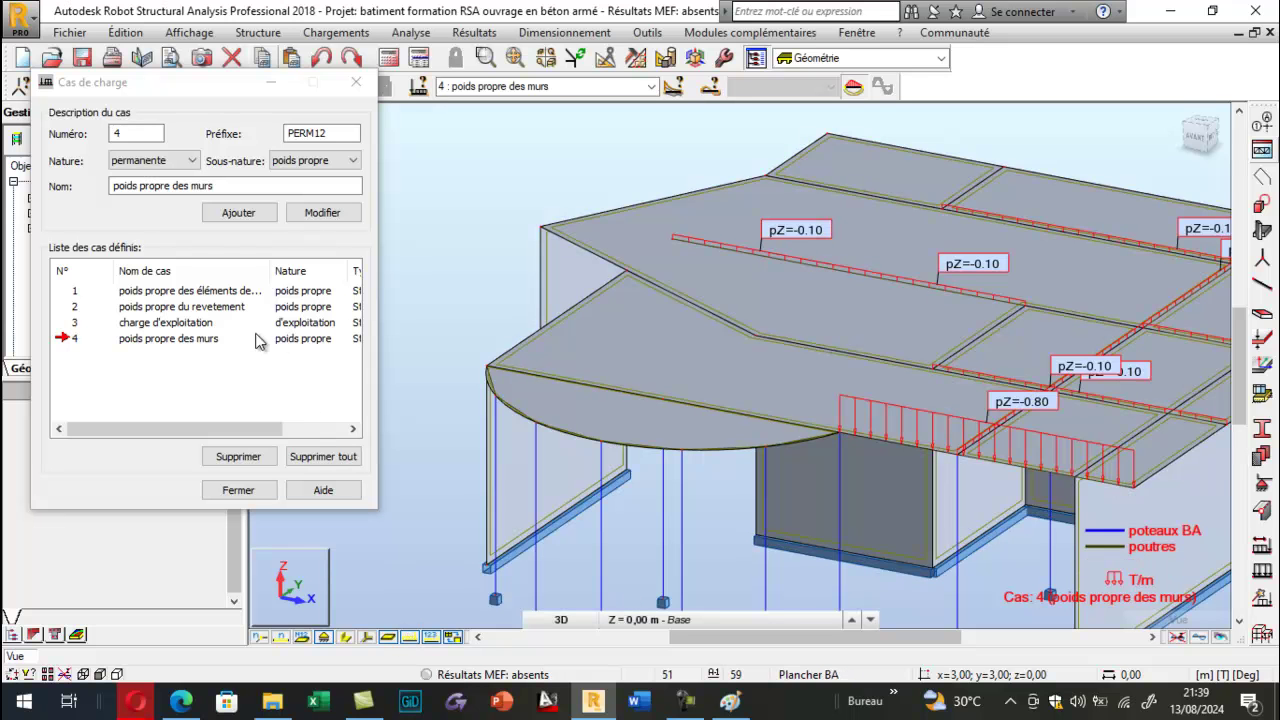
Define a trapezoidal bar load with p1 and p2 of -0.1 T/m in Z, from x1 = 0 to x2 = 6 m.
click(1262, 572)
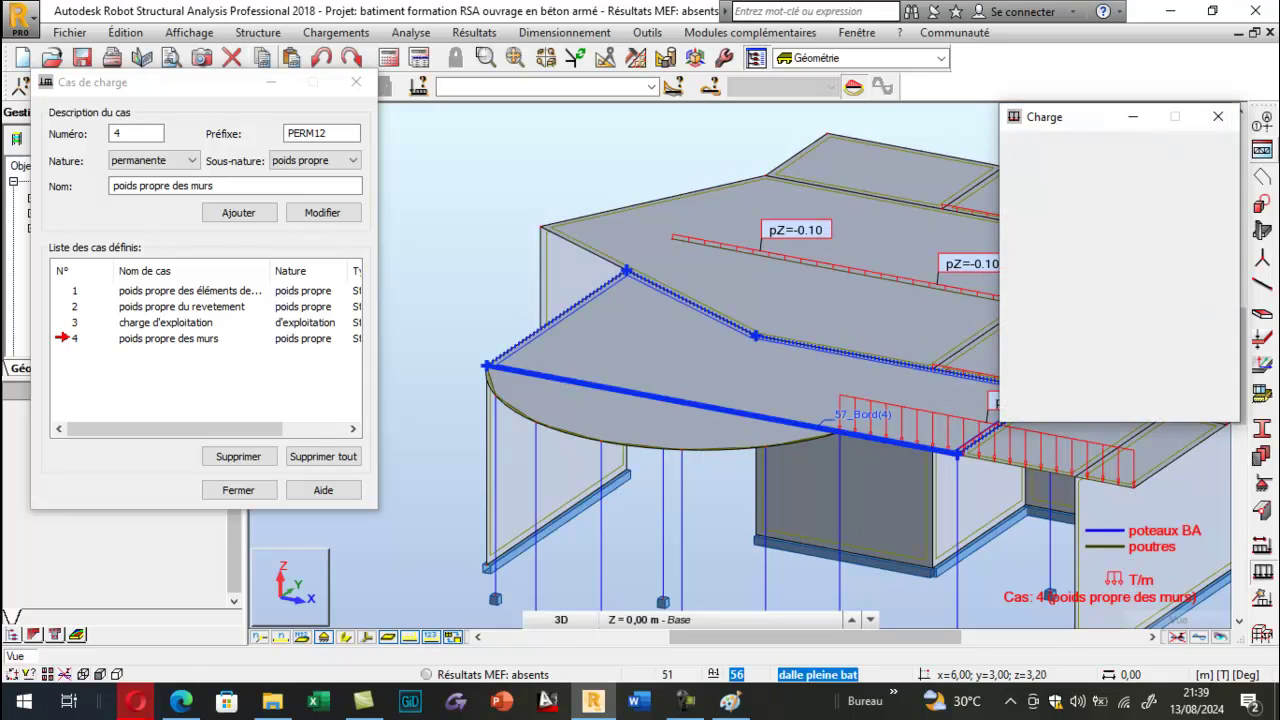
drag(1077, 117, 230, 162)
click(184, 104)
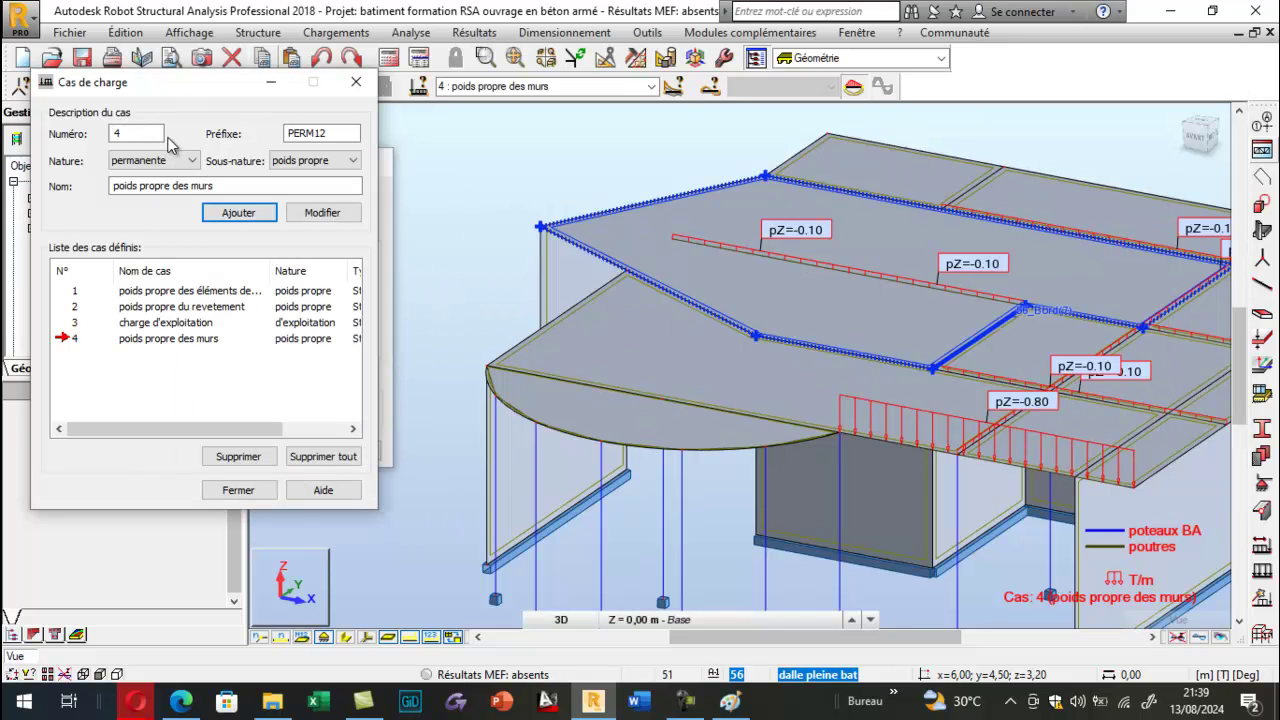
click(387, 166)
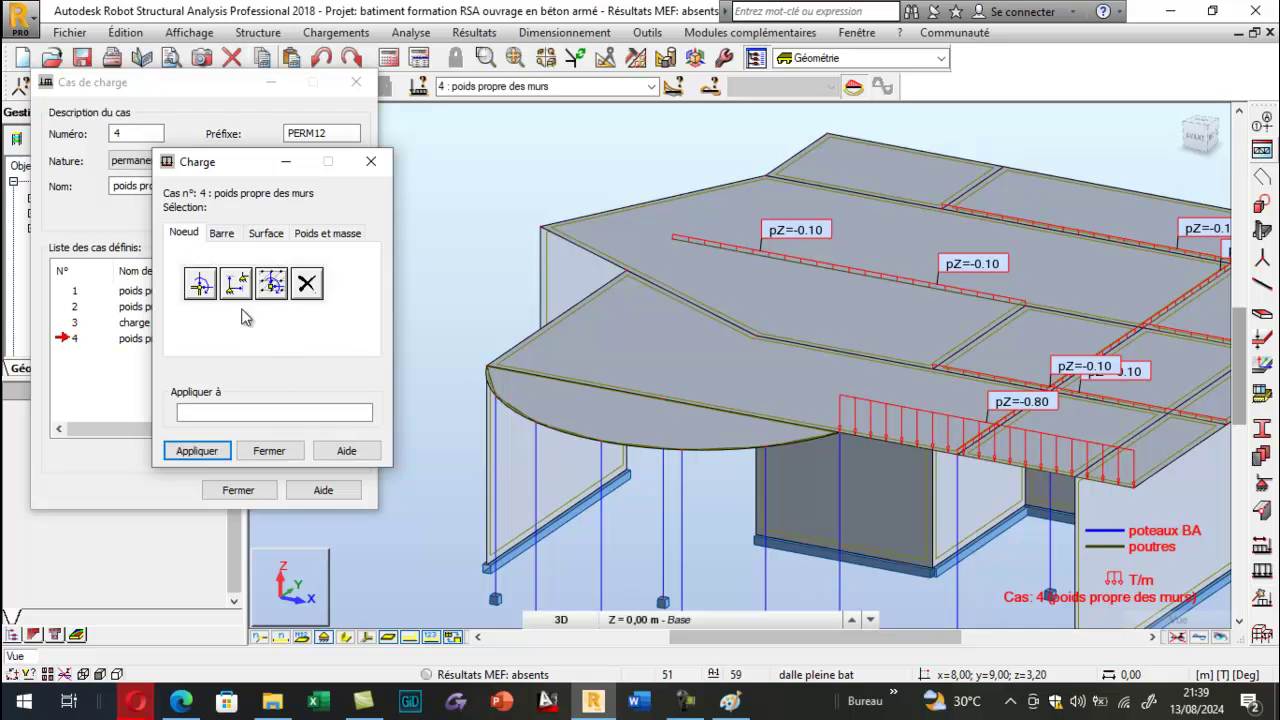
click(222, 233)
click(238, 283)
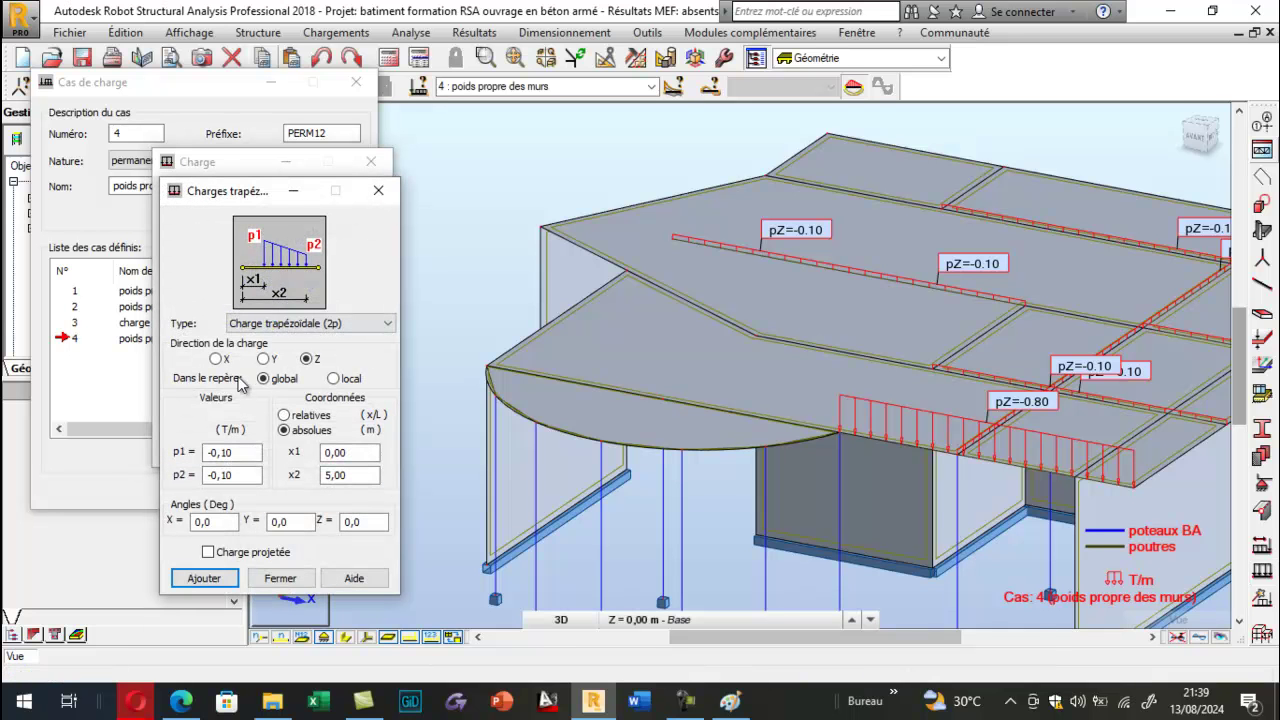
double_click(239, 455)
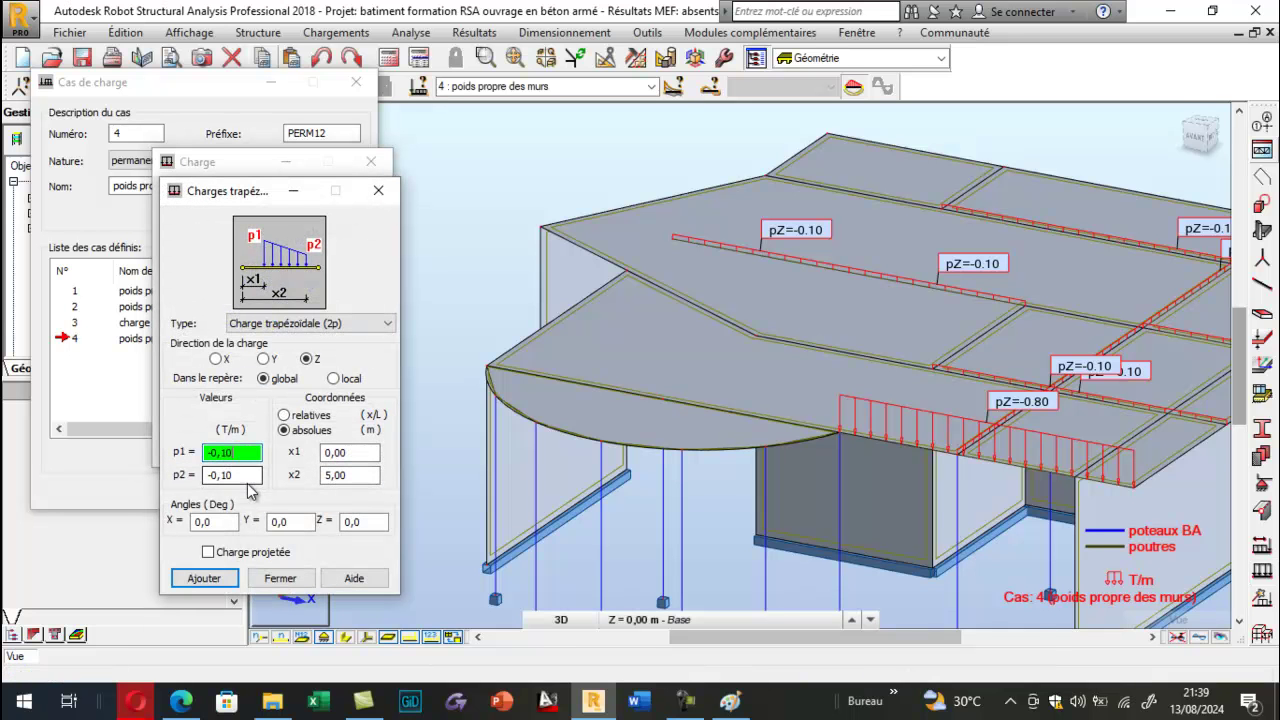
double_click(342, 476)
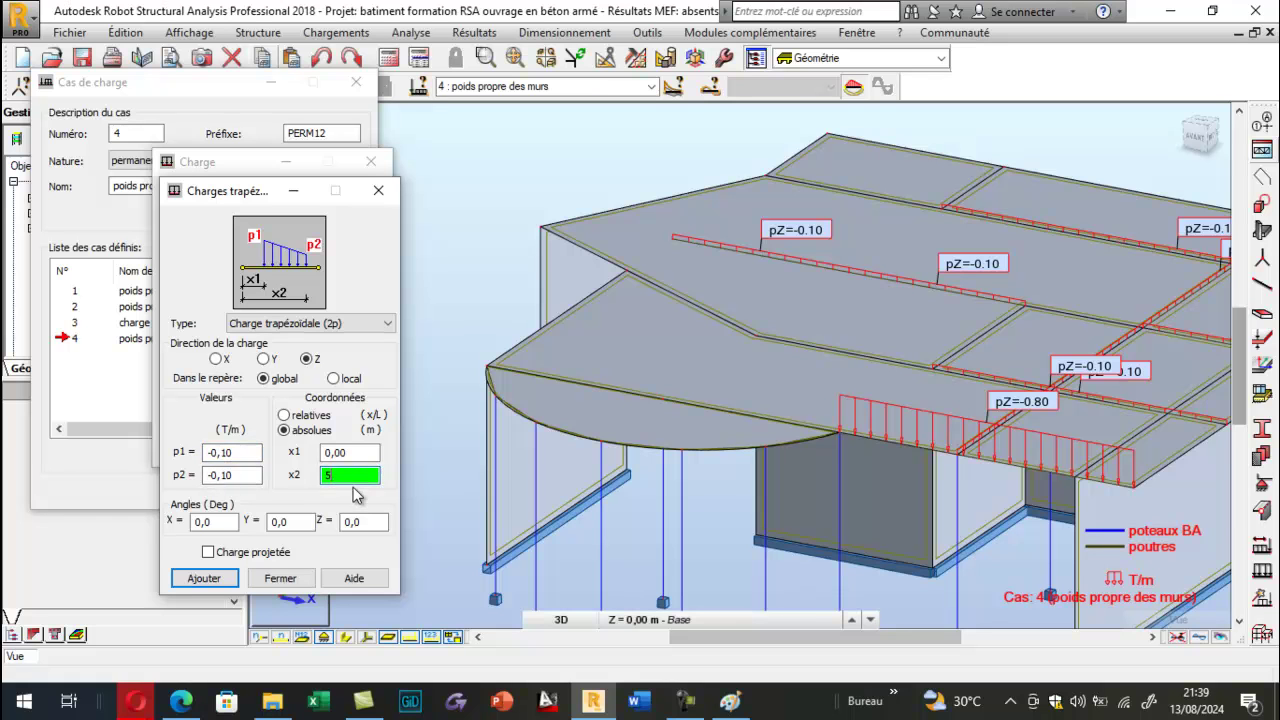
text(6)
click(215, 582)
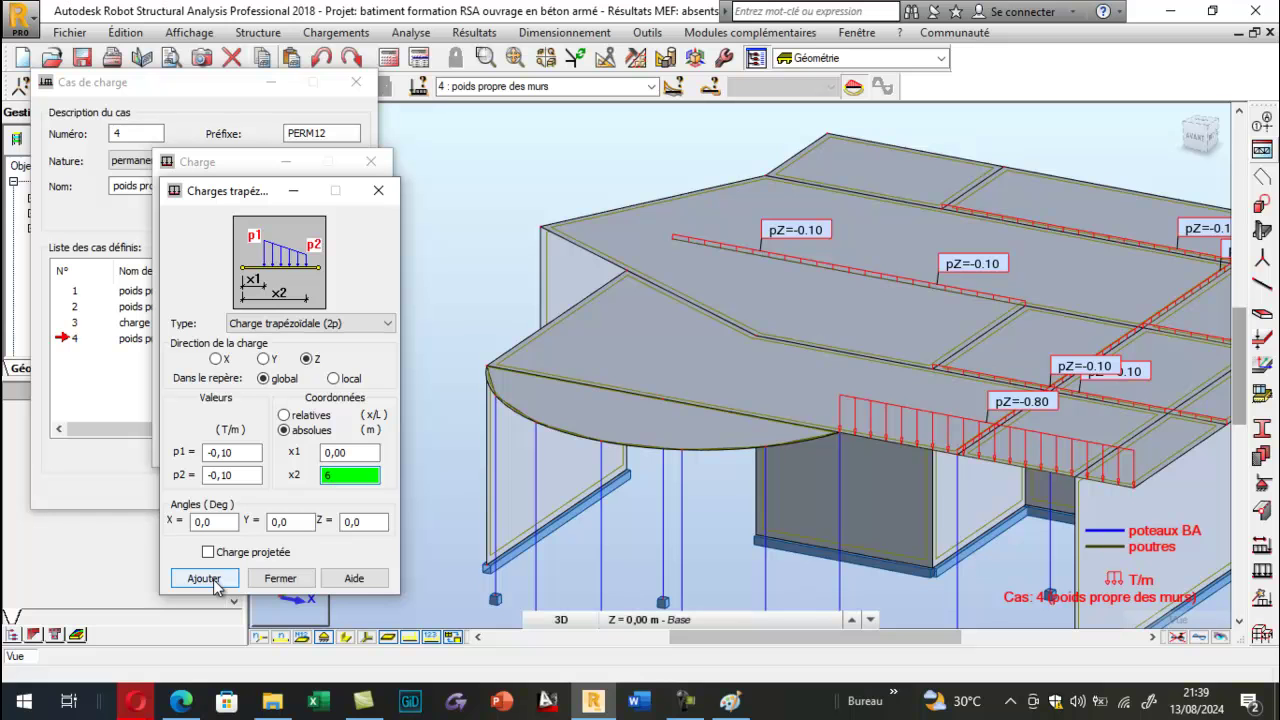
click(214, 583)
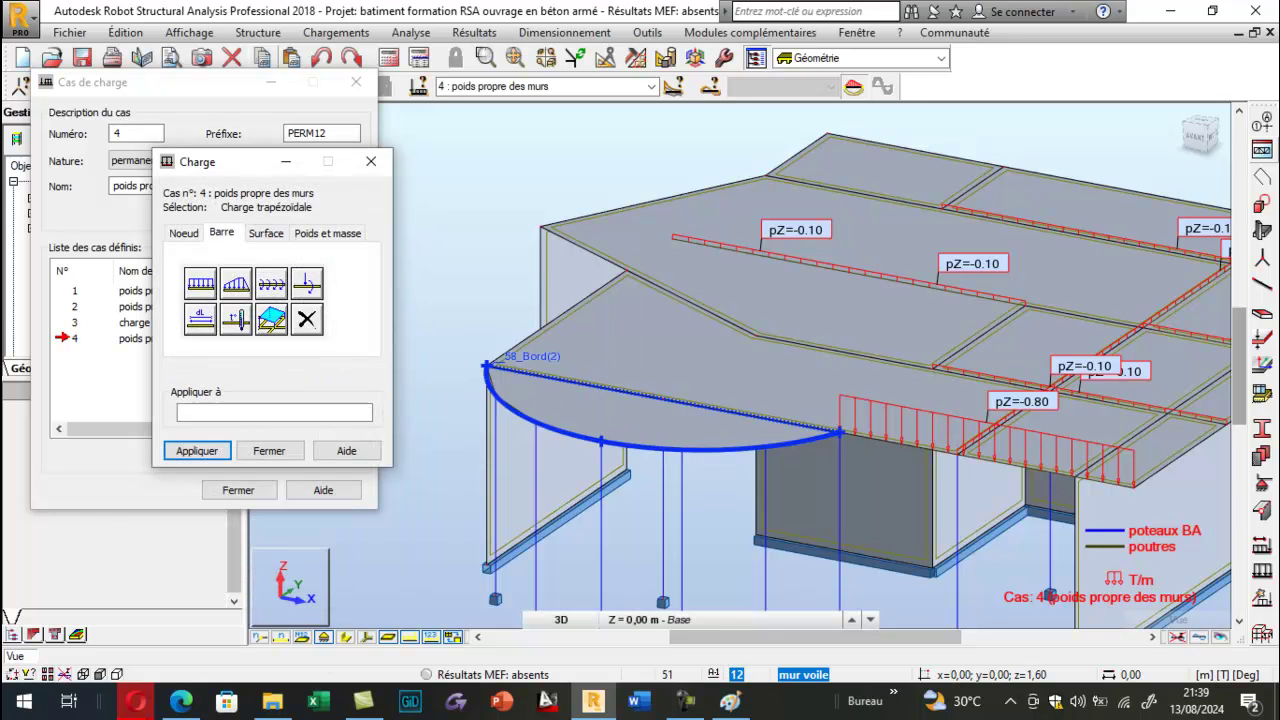
Apply the 6 m trapezoidal load to the front edge beam from its curved slab end and check its extent.
click(343, 640)
scroll(521, 360, up, 1)
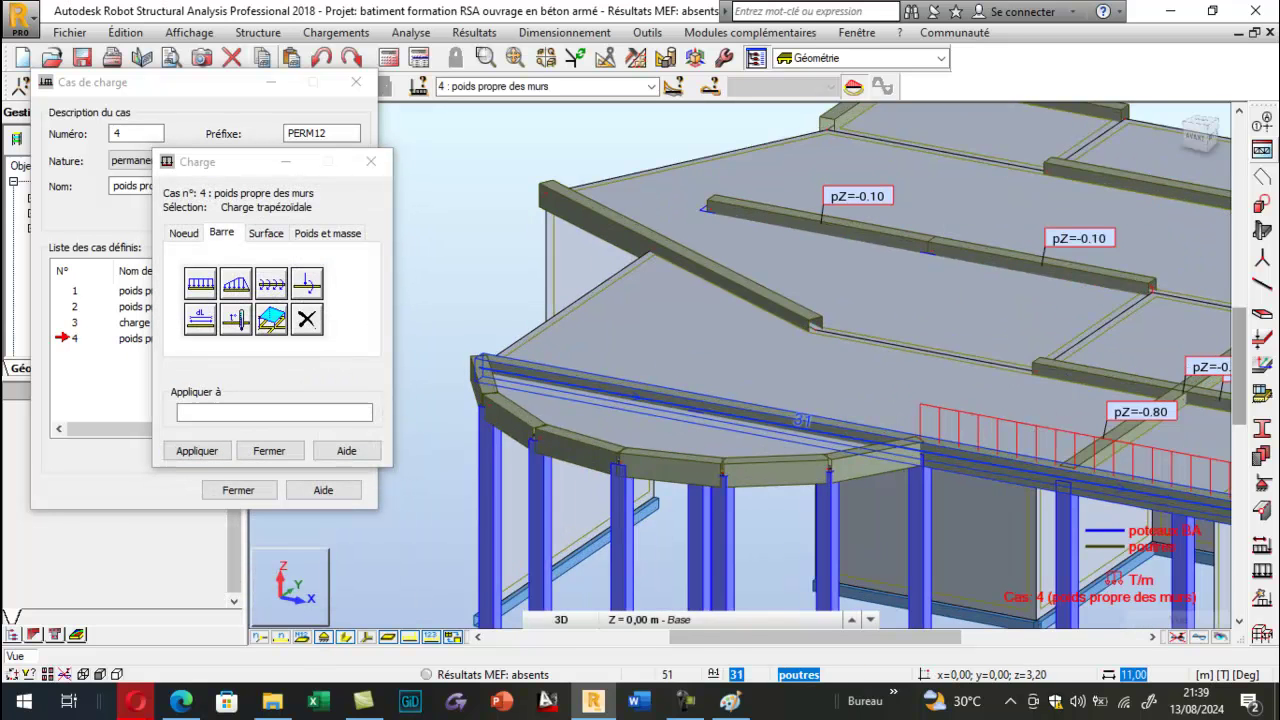
click(510, 367)
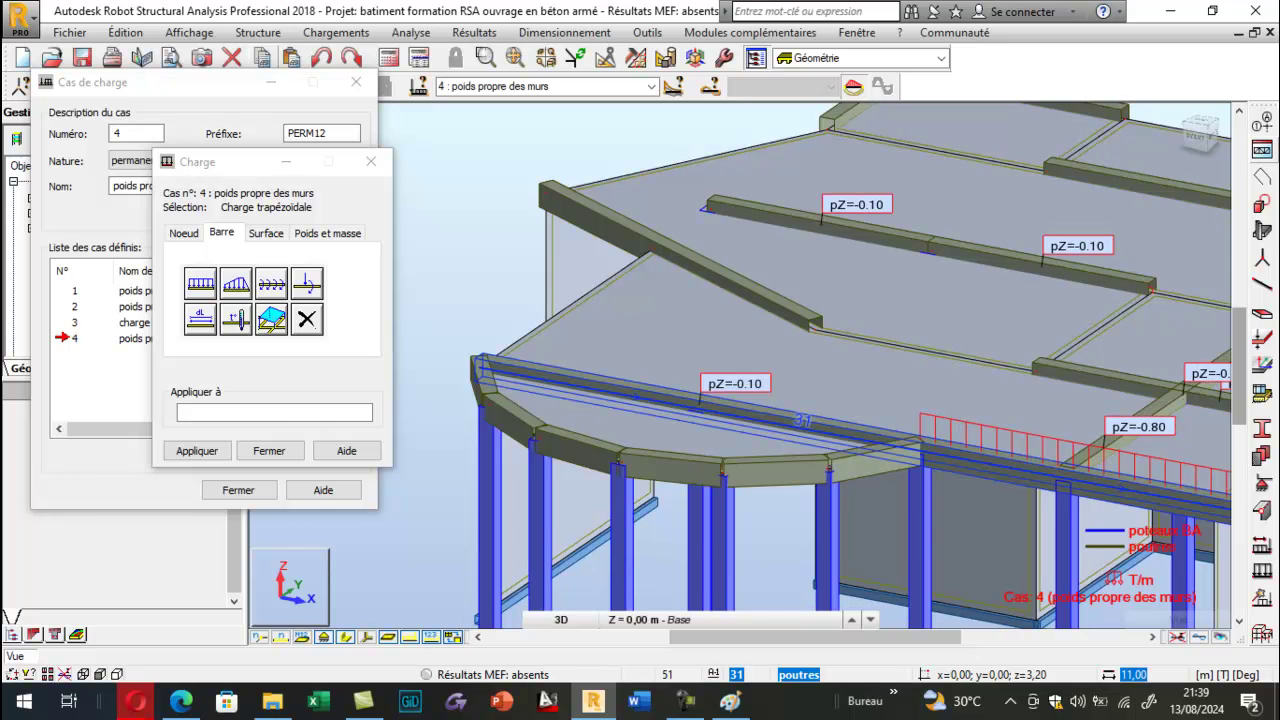
click(345, 639)
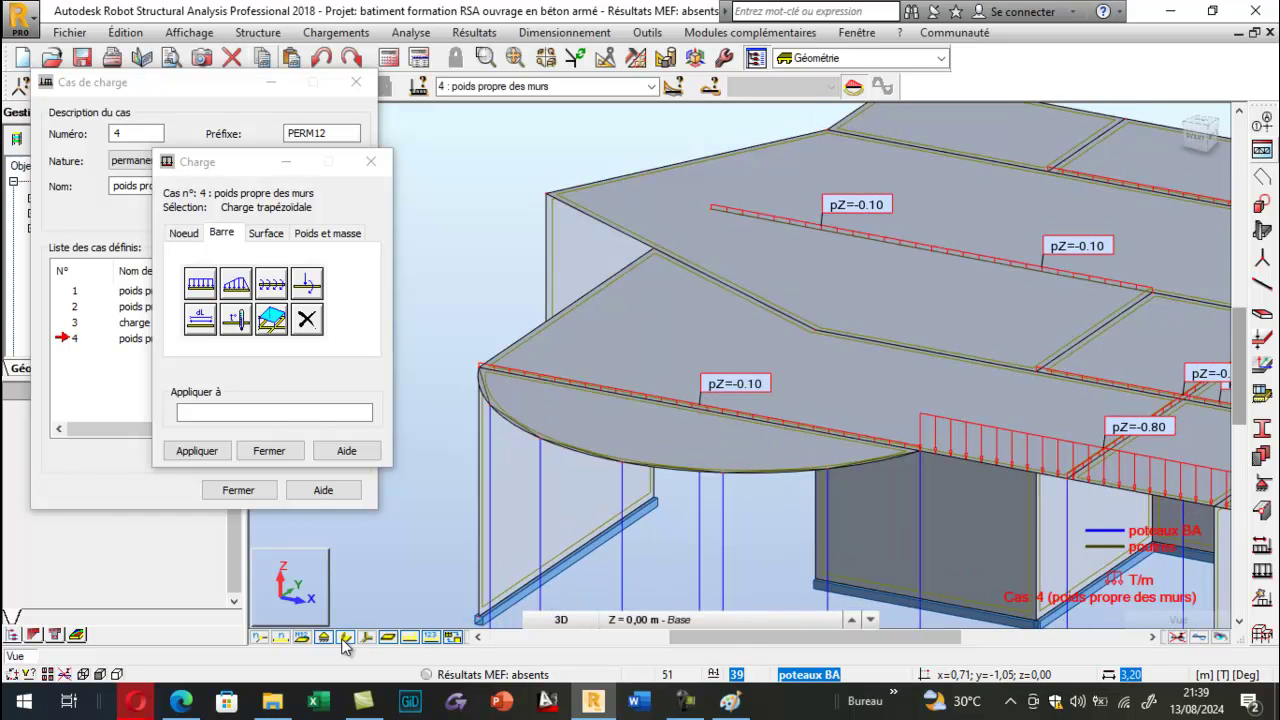
click(345, 639)
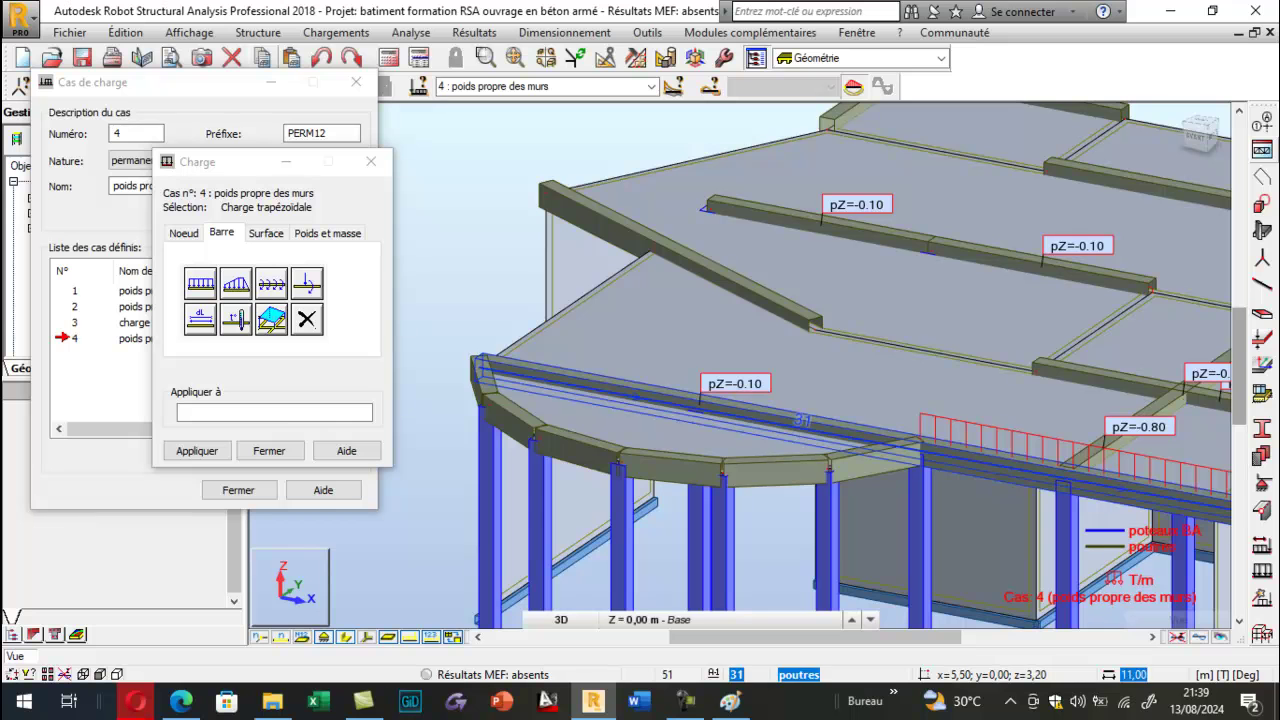
Apply a uniform load of -0.8 T/m in Z to all the short beams along the curved slab edge.
click(200, 285)
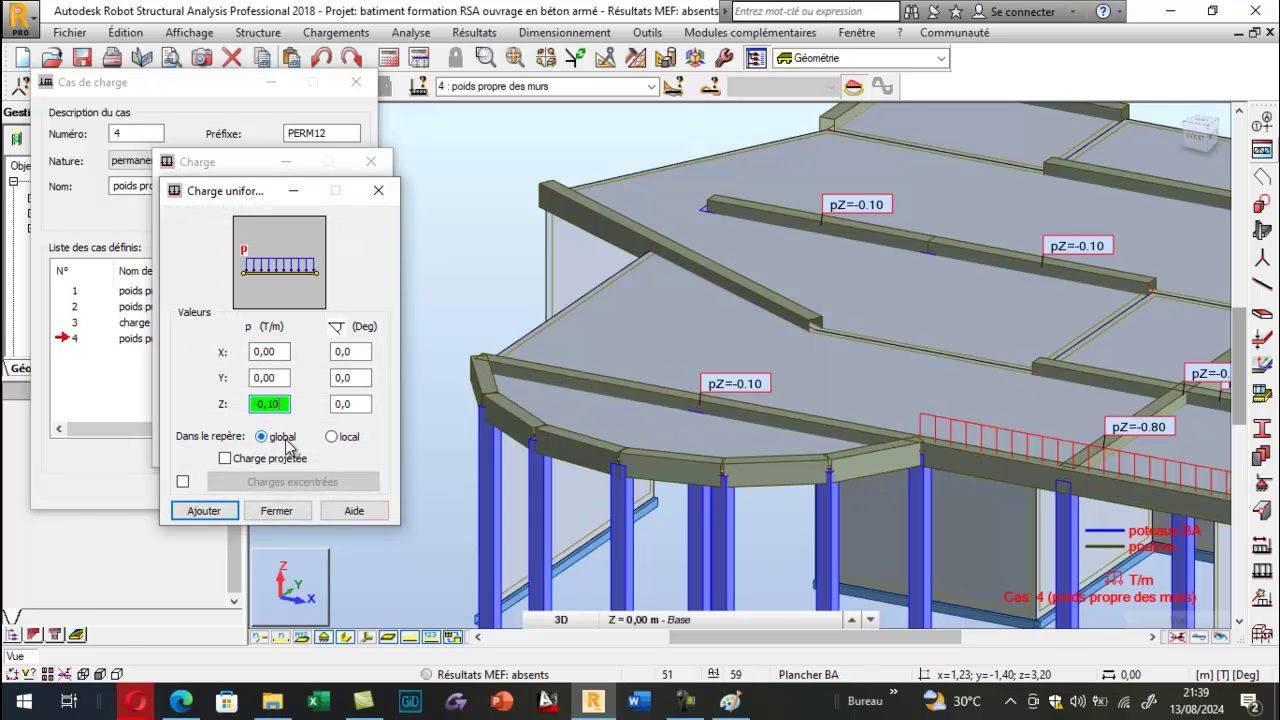
click(226, 506)
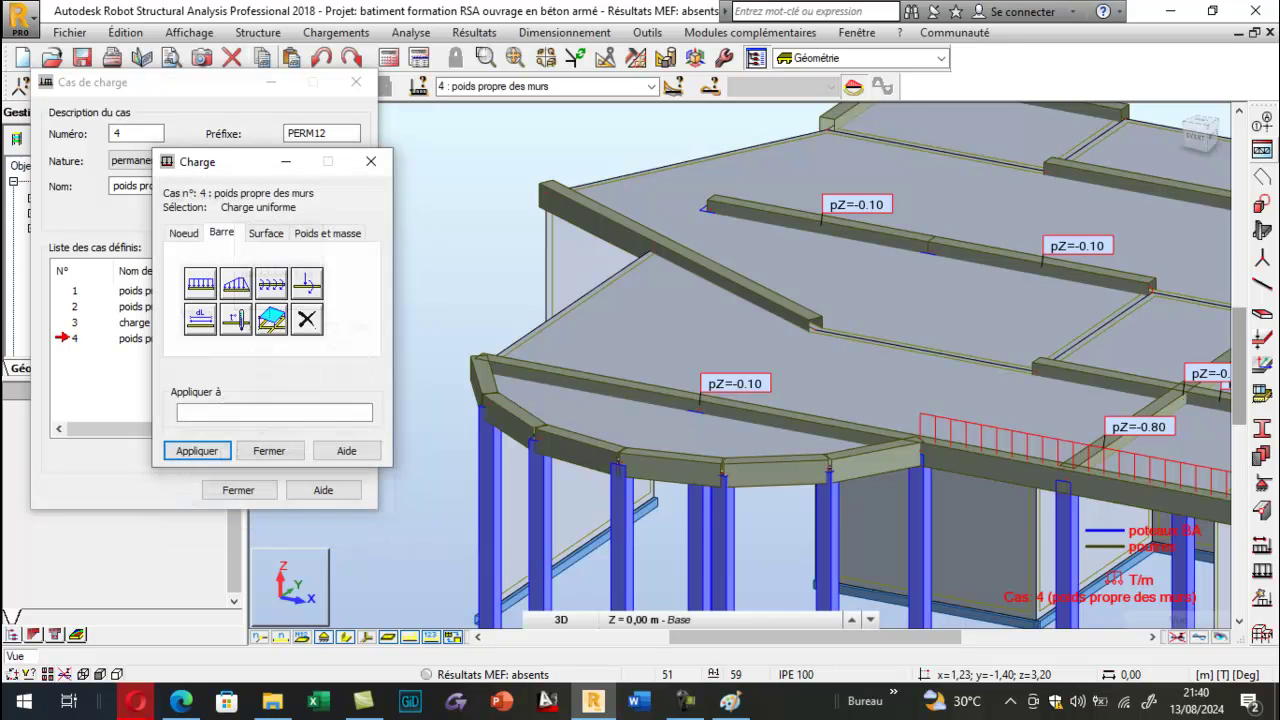
click(868, 460)
click(780, 469)
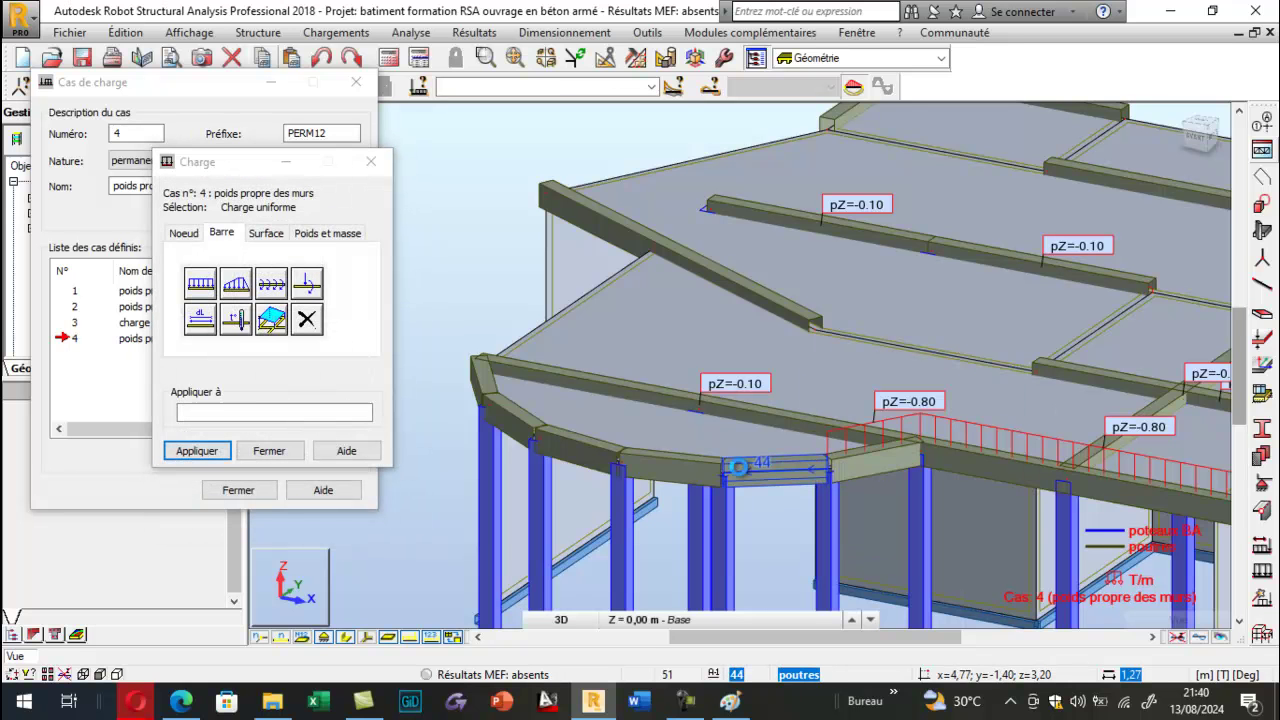
click(668, 467)
click(575, 445)
click(505, 392)
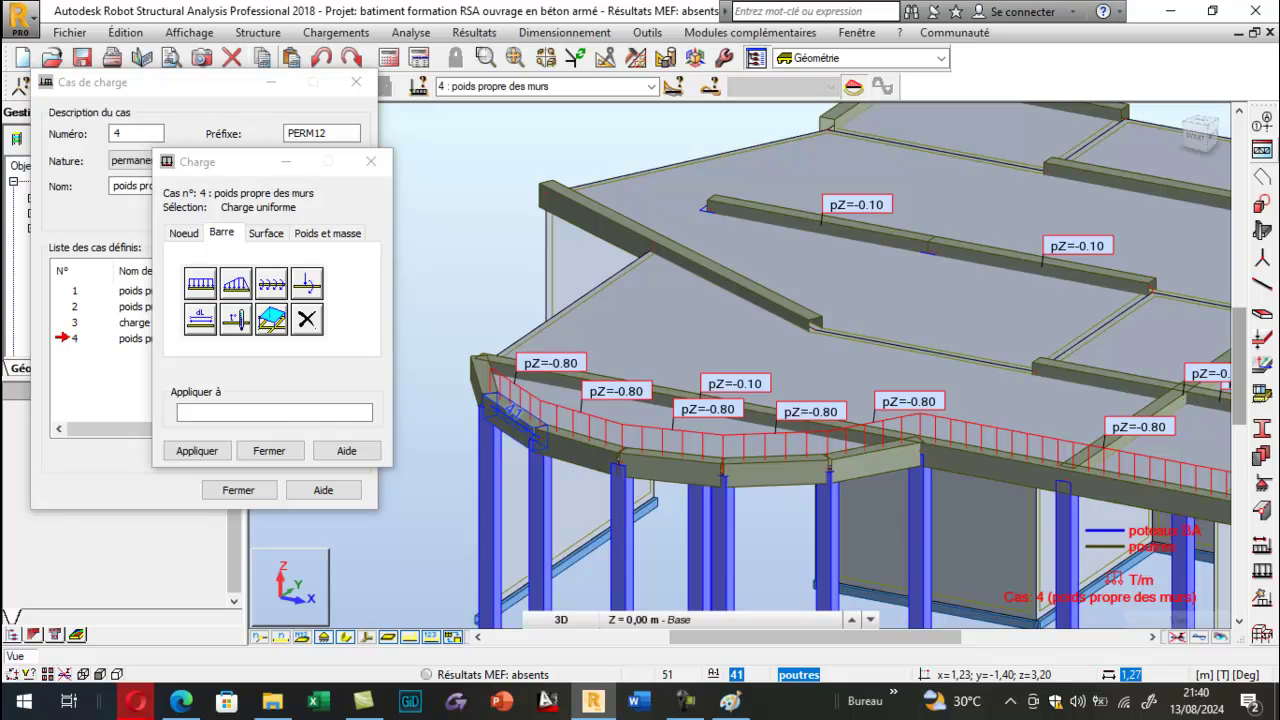
click(519, 421)
scroll(790, 565, down, 2)
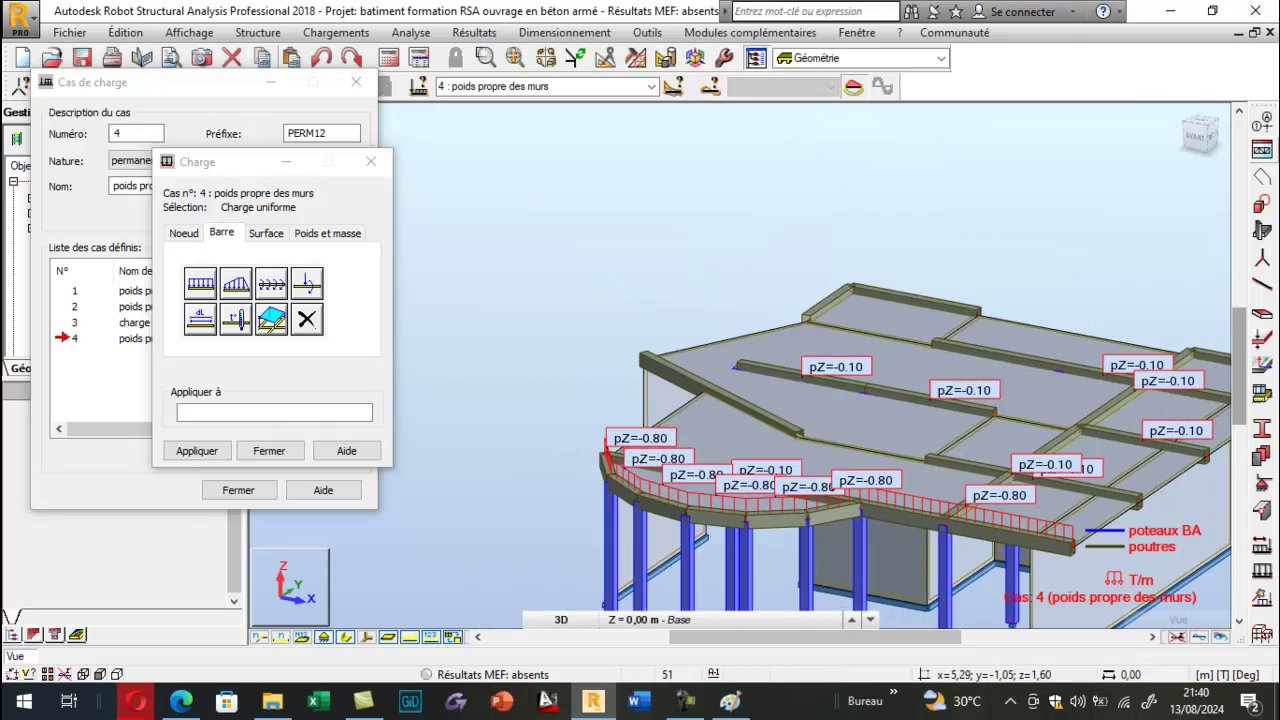
Apply the uniform -0.8 T/m load to the rear corner edge beam and the two outer beams of the projecting rear slab.
scroll(688, 588, down, 2)
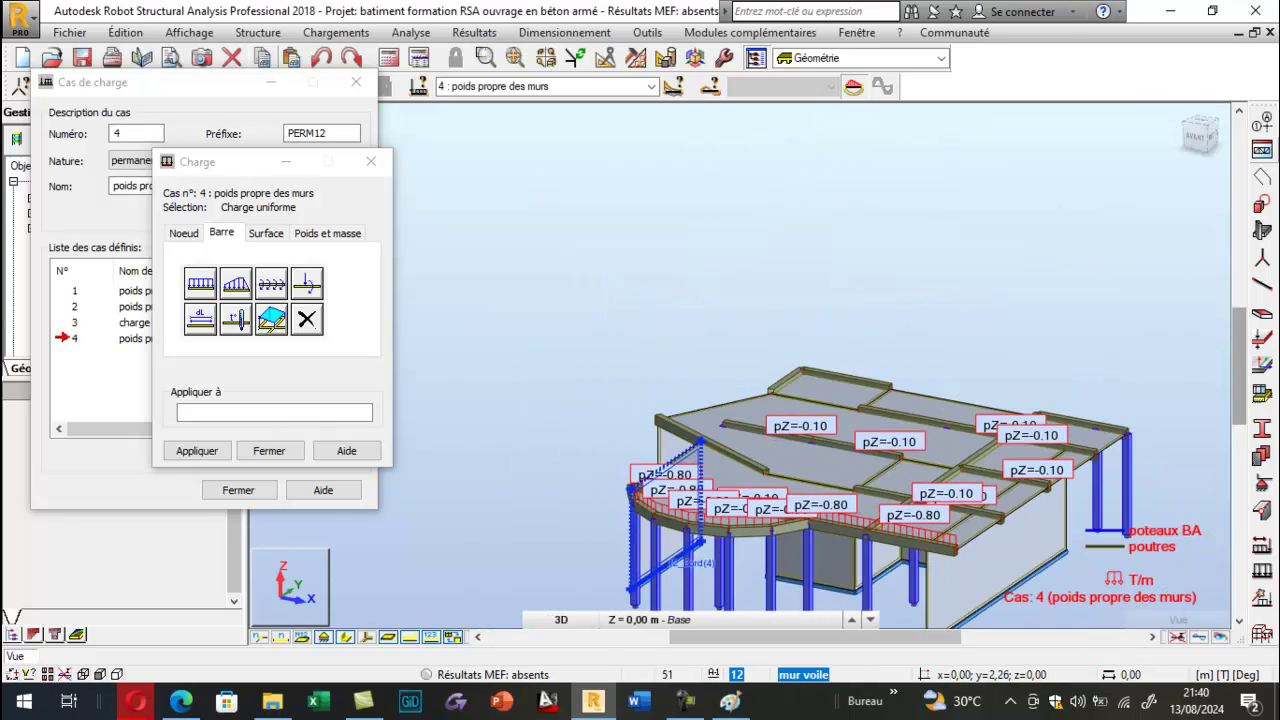
scroll(1135, 408, up, 2)
scroll(1109, 413, up, 2)
click(1075, 487)
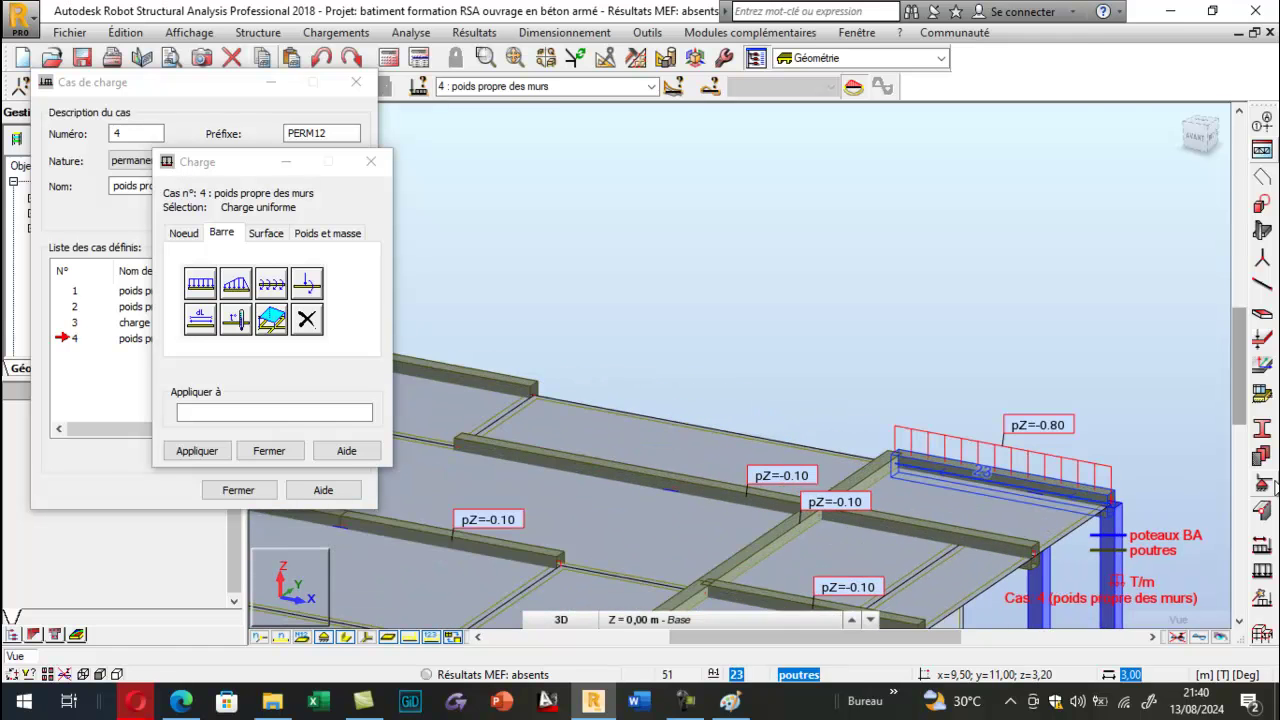
scroll(1140, 440, down, 3)
scroll(820, 428, up, 2)
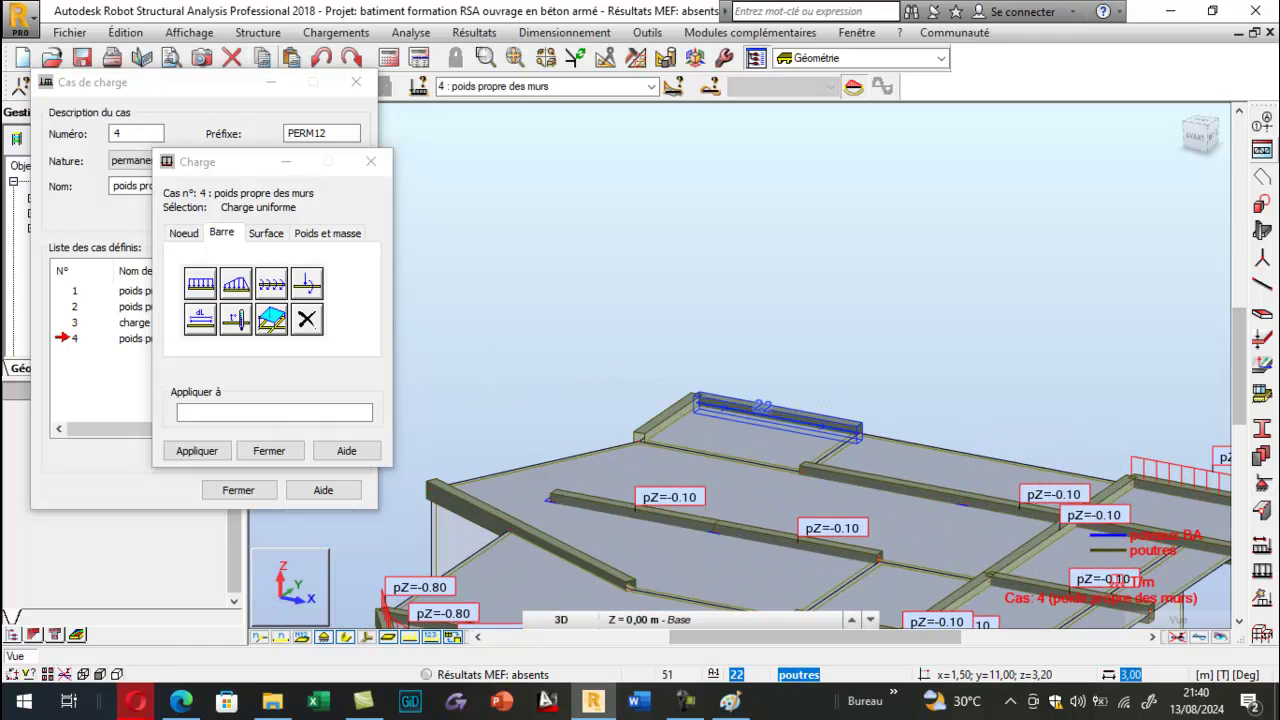
click(764, 403)
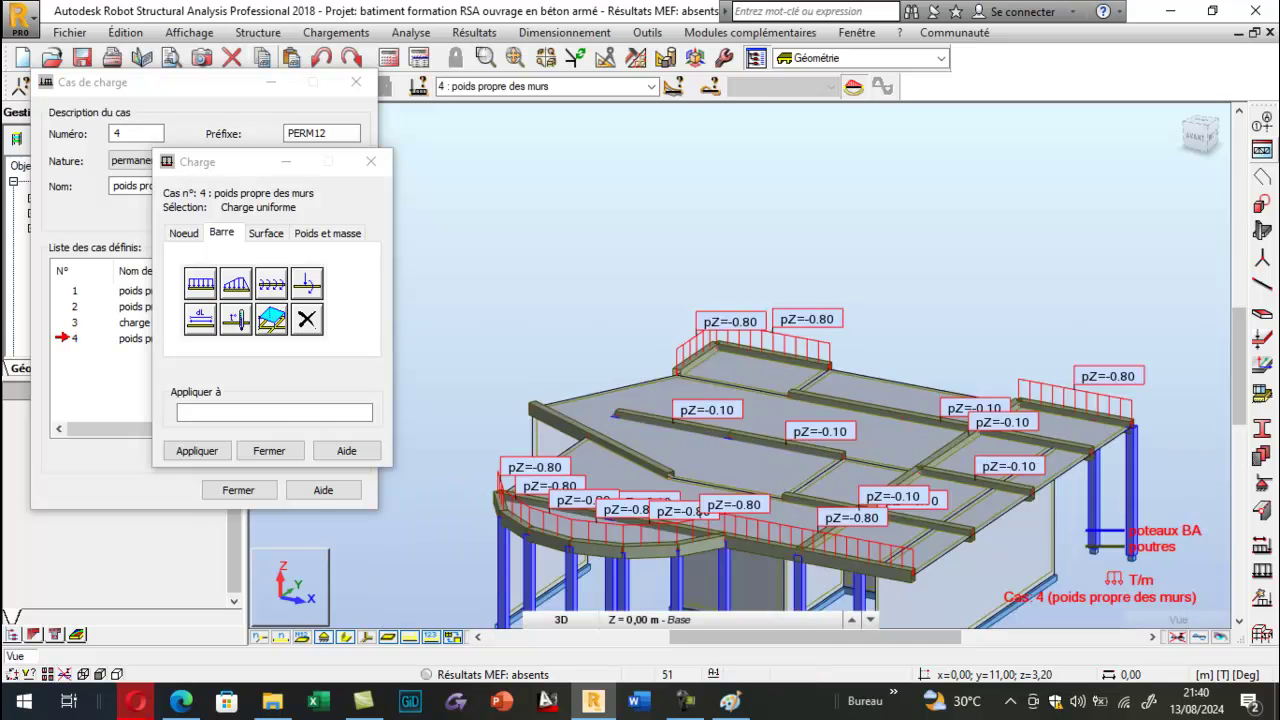
scroll(770, 420, down, 3)
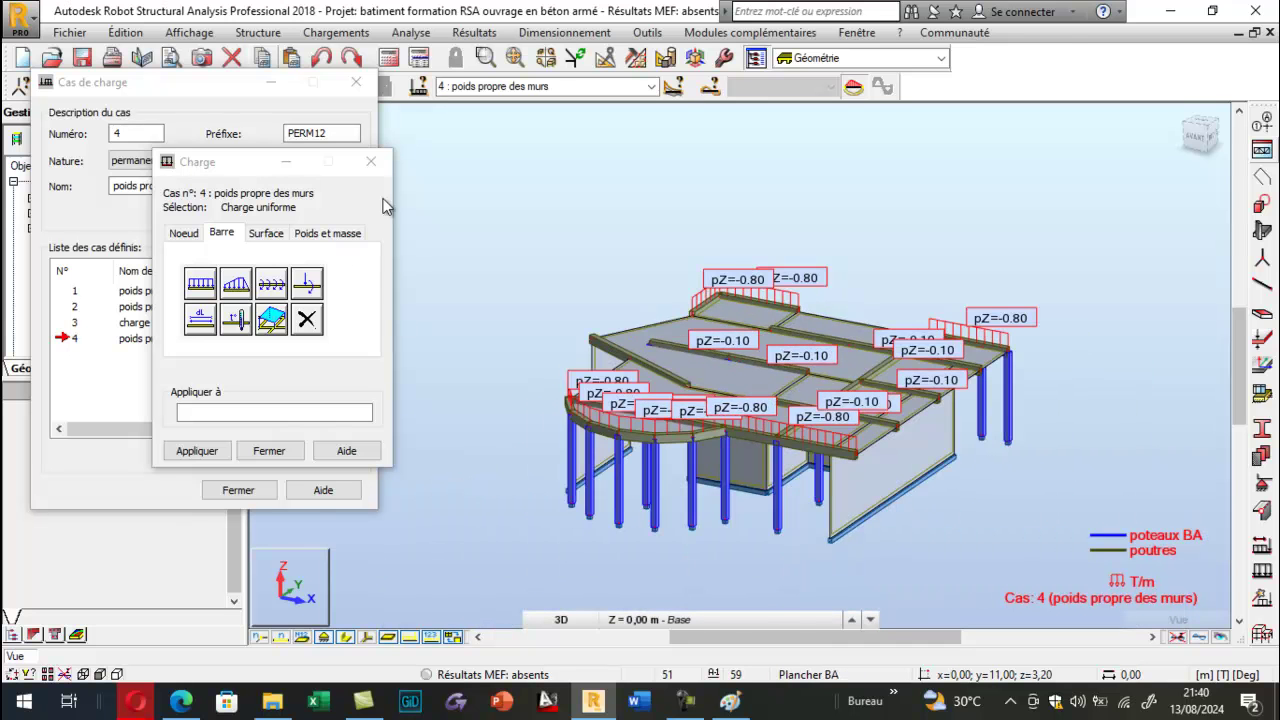
click(371, 162)
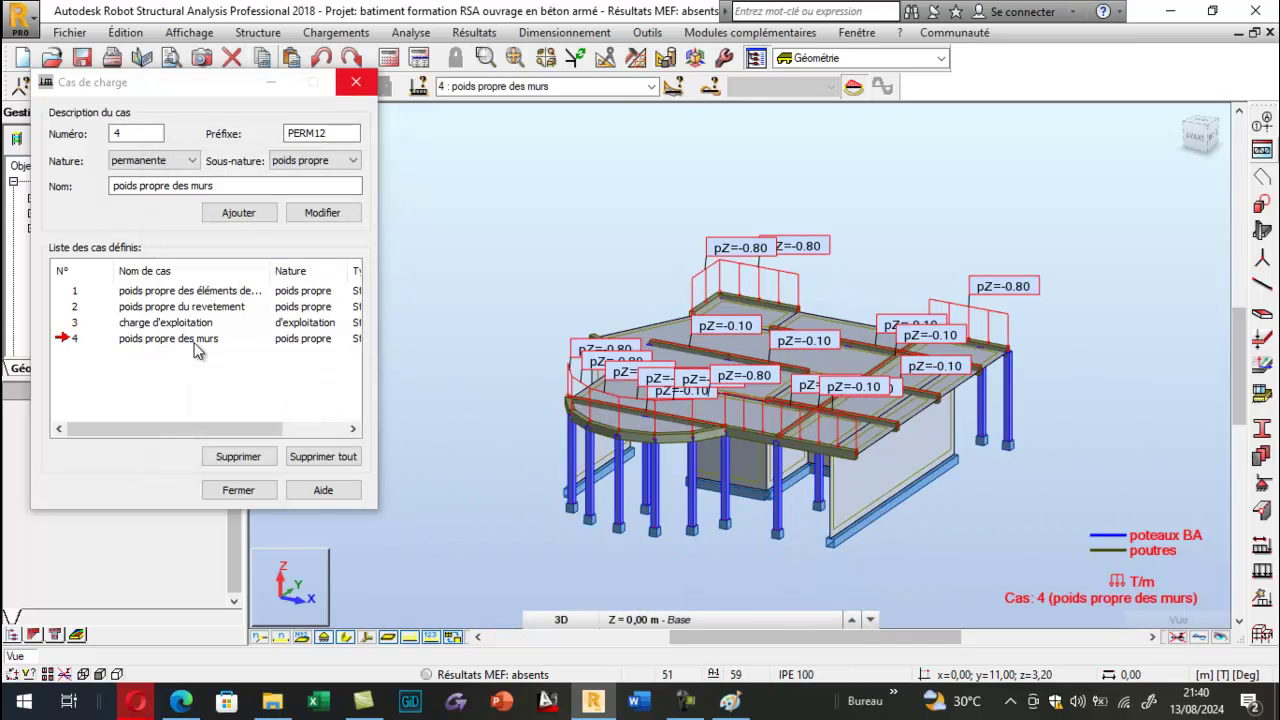
Change the uniform Z load on the first short curved-edge beam, at the slab's outer corner, to -0.285 T/m for that load only.
click(344, 637)
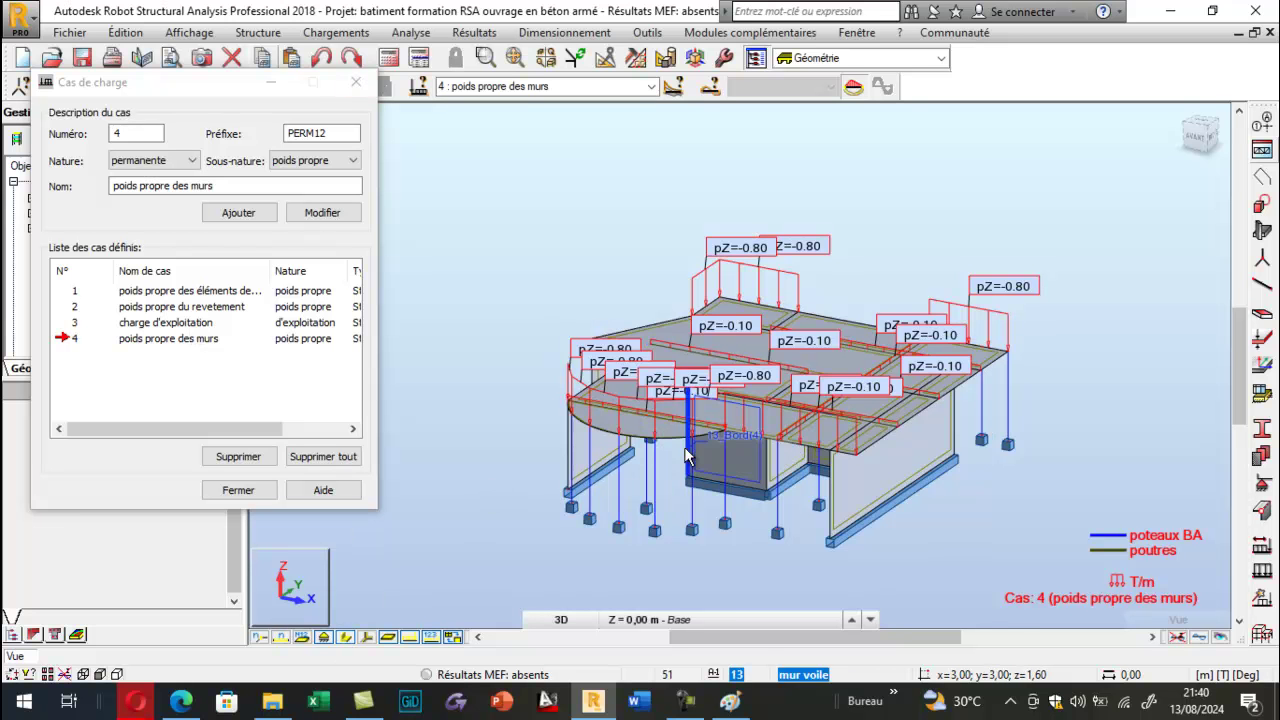
scroll(668, 360, up, 3)
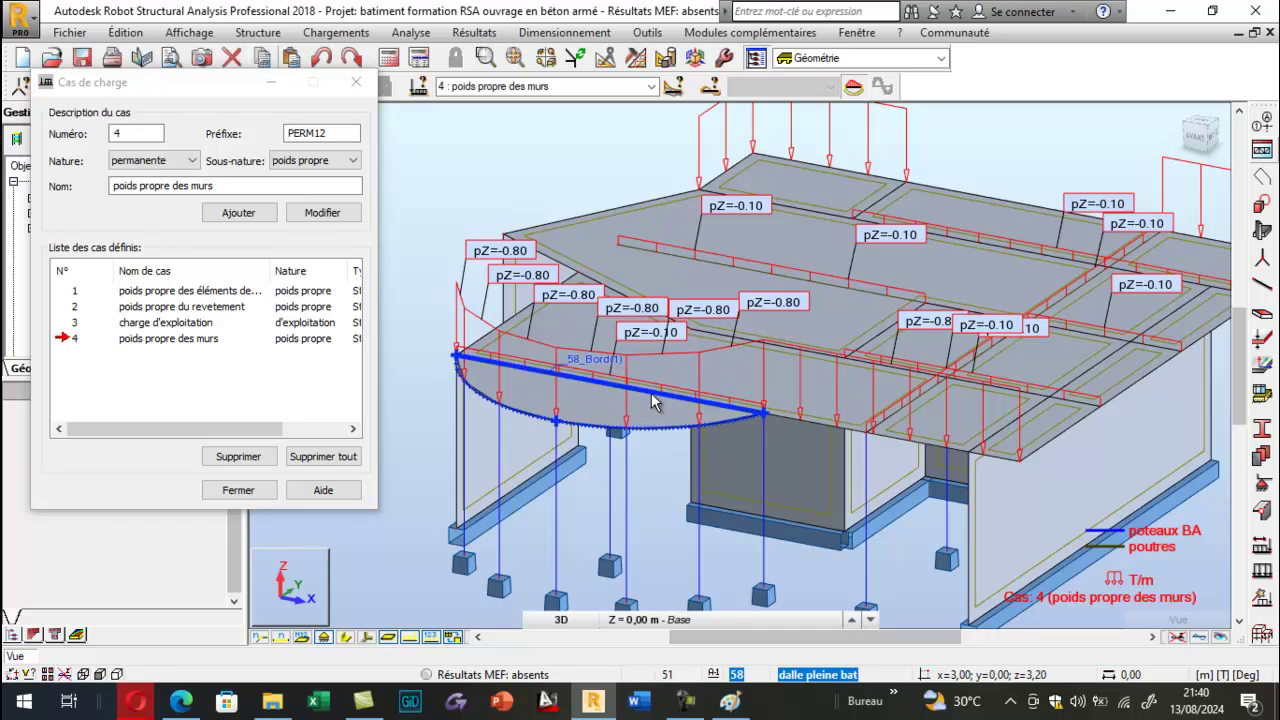
scroll(455, 305, up, 1)
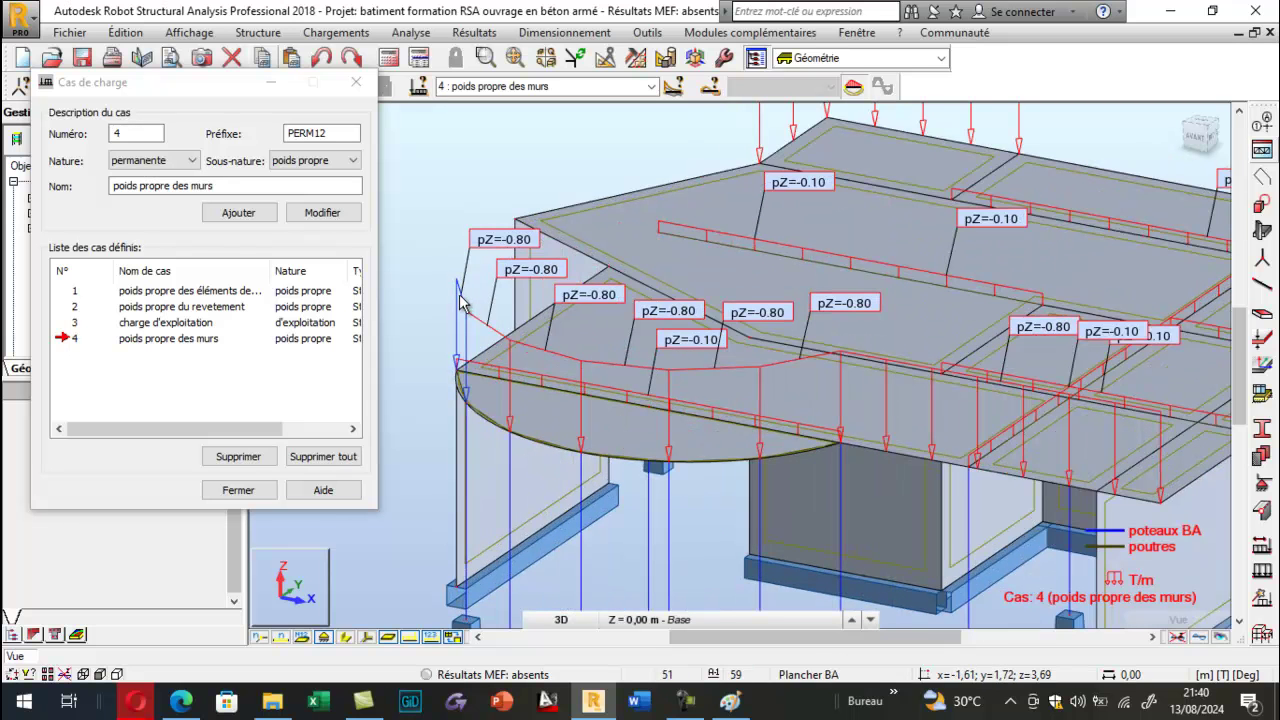
right_click(459, 303)
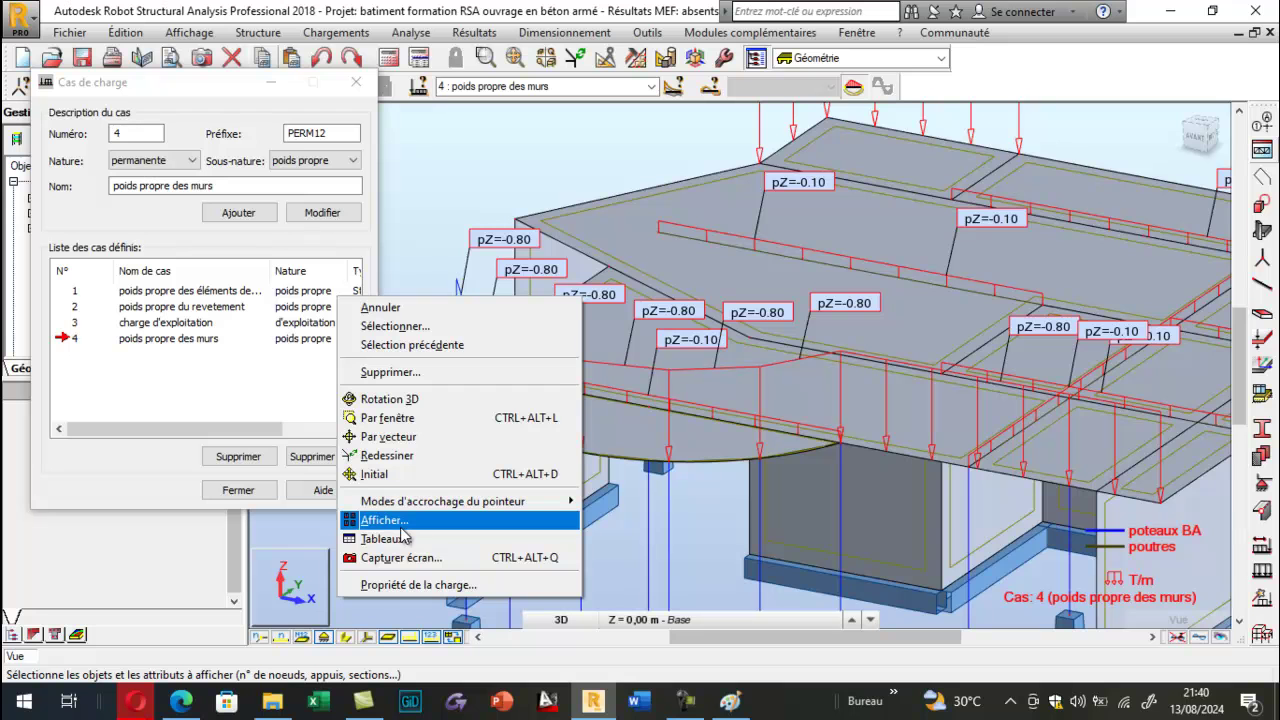
click(418, 585)
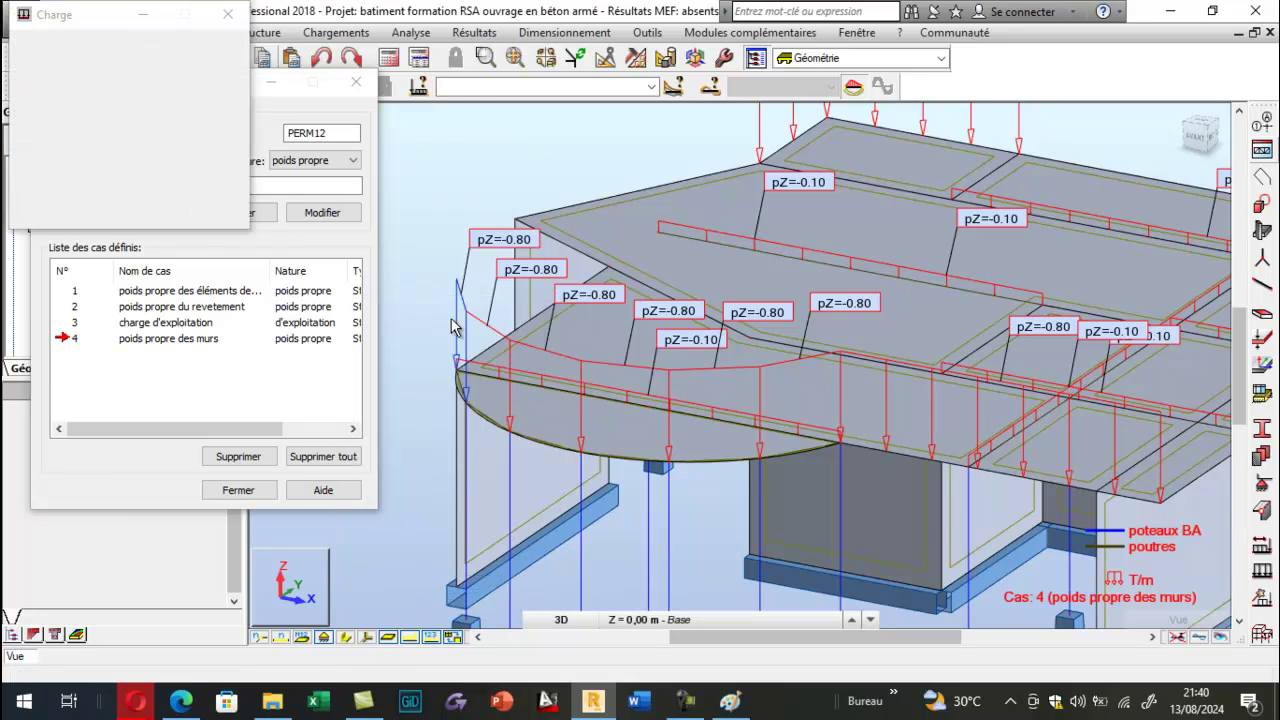
click(134, 228)
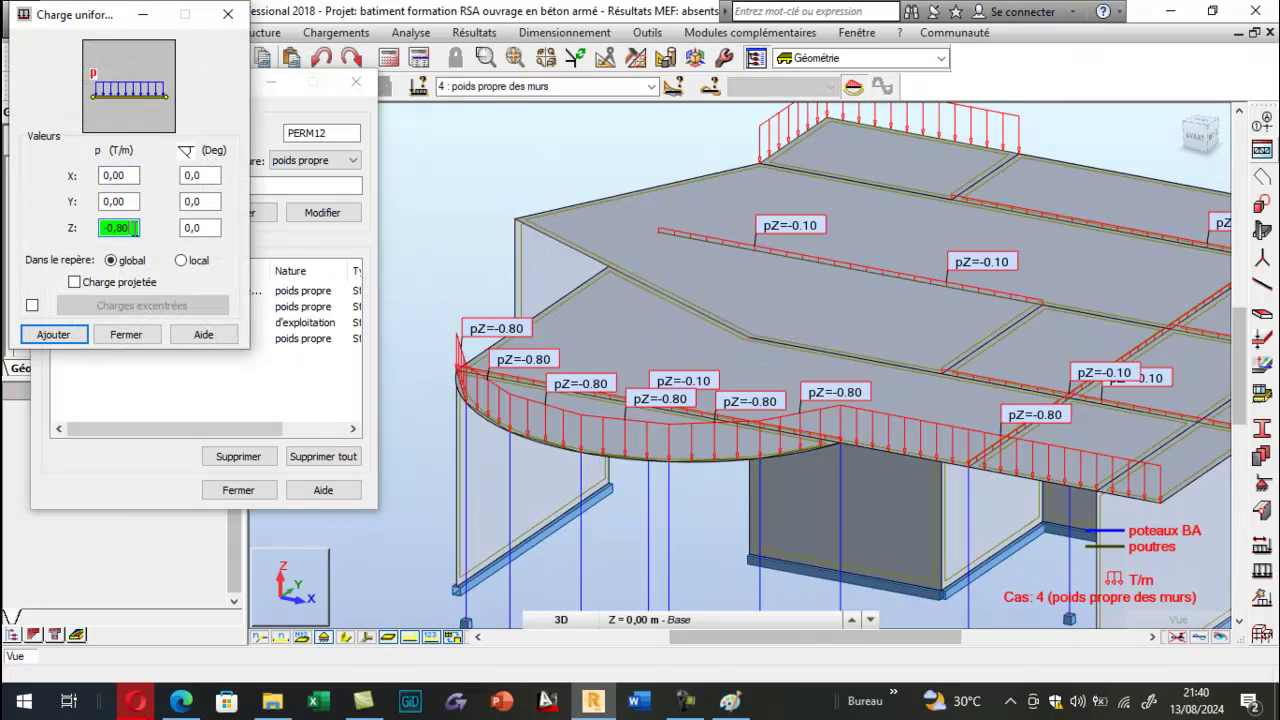
text(-0,285)
click(54, 334)
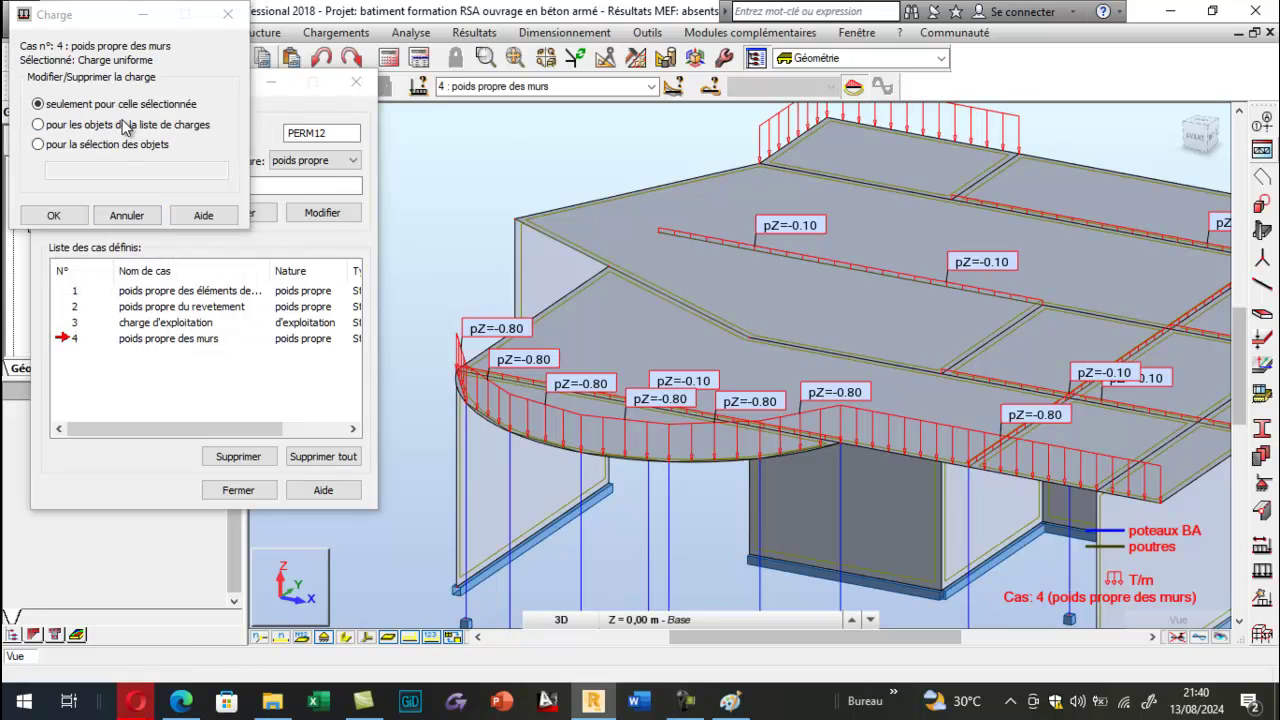
click(54, 216)
Set the uniform Z load on the second curved-edge beam from the outer corner to -0.285 T/m.
scroll(455, 372, up, 3)
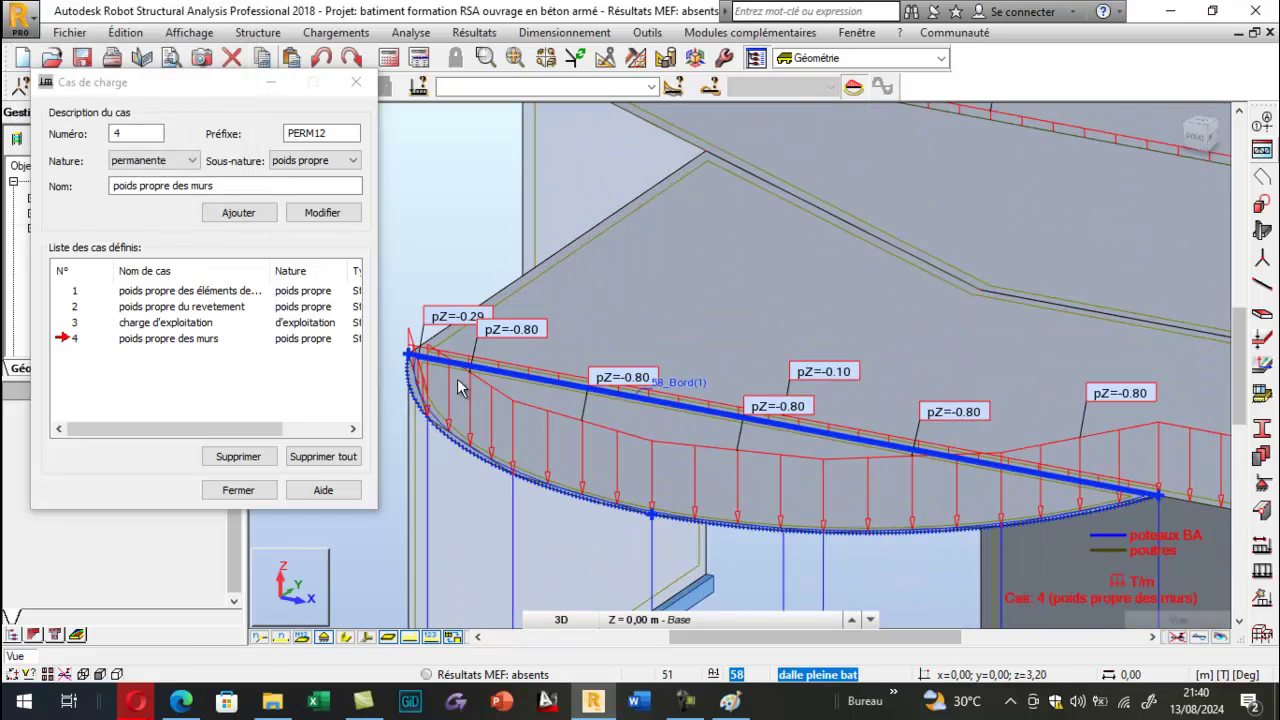
right_click(455, 372)
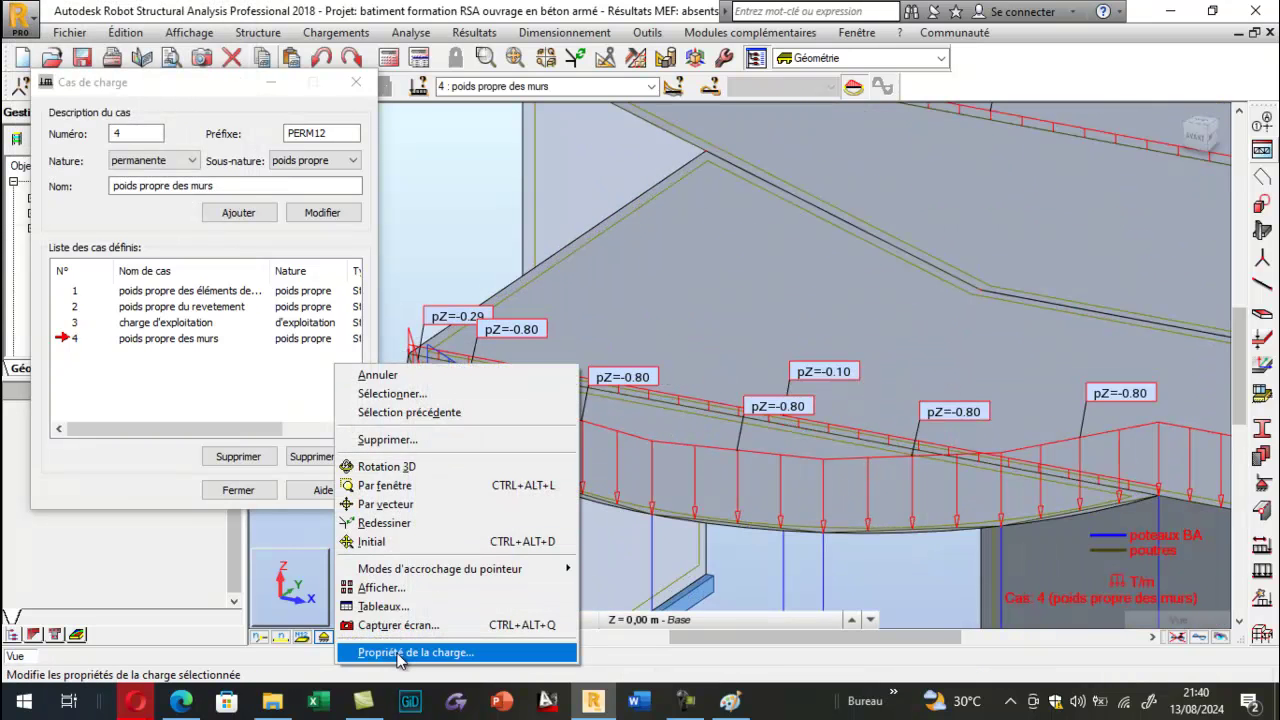
click(397, 652)
double_click(134, 227)
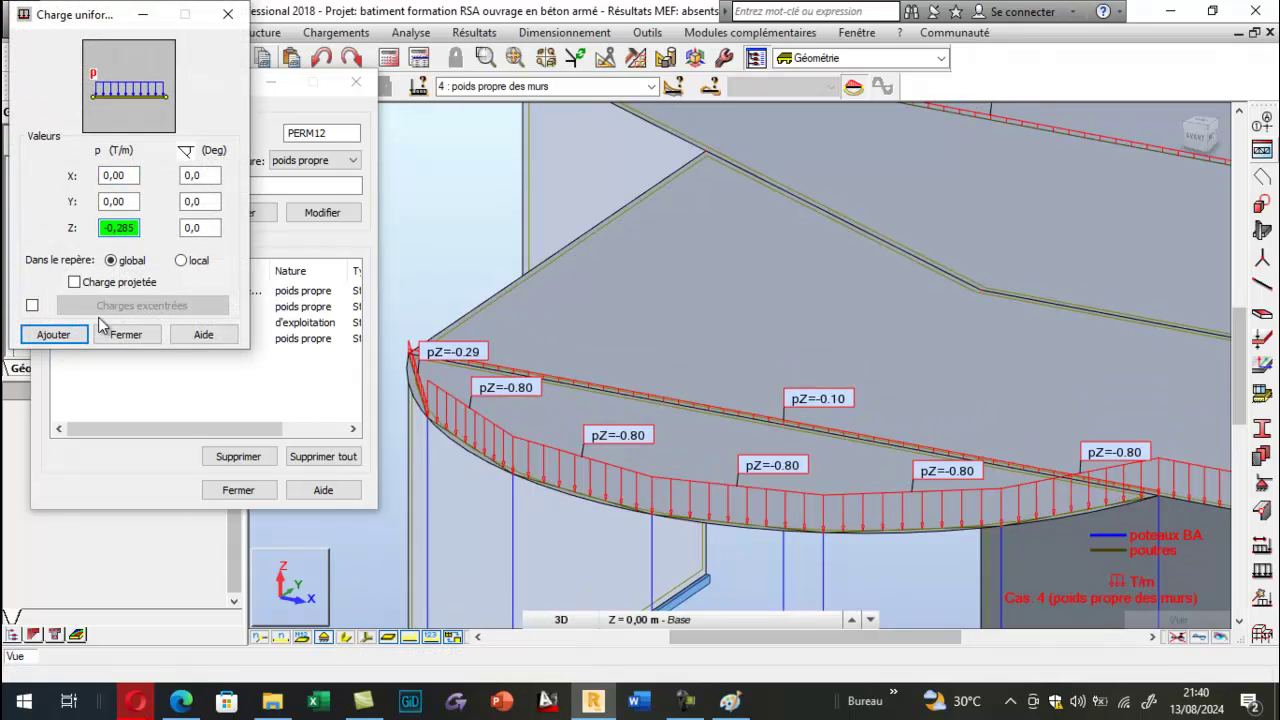
click(60, 334)
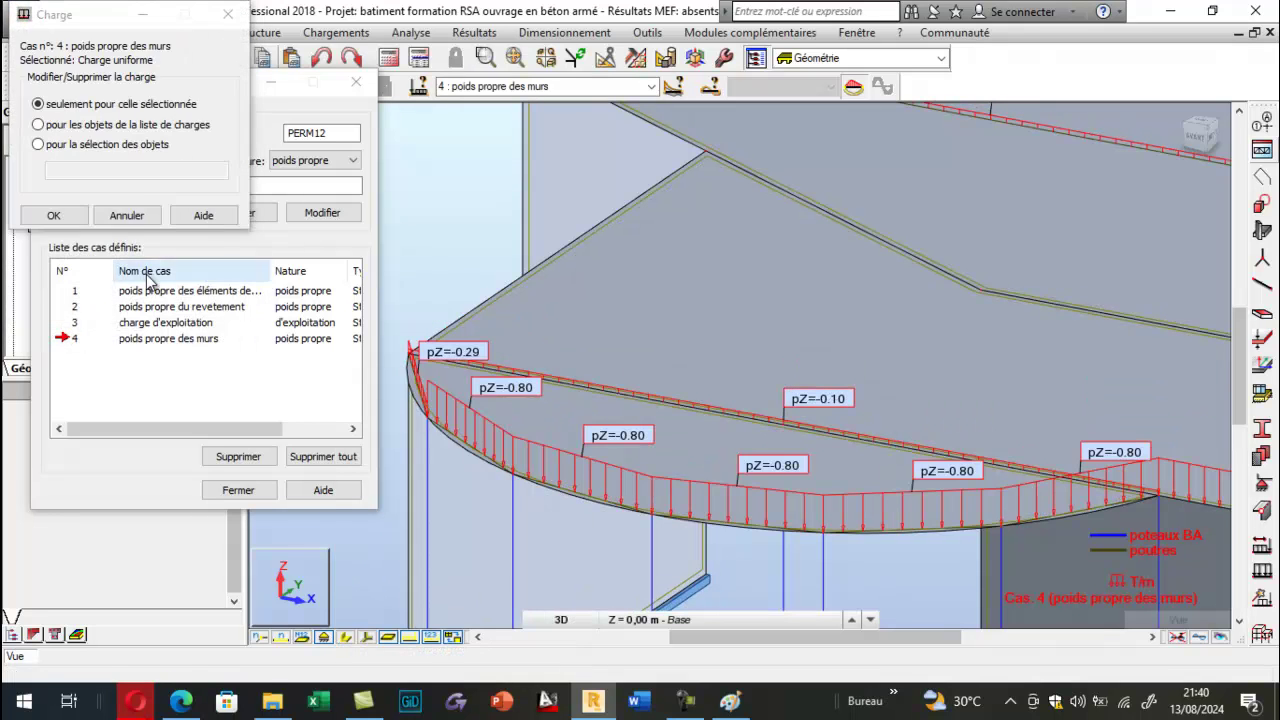
click(53, 215)
Set the uniform Z load on the third curved-edge beam from the outer corner to -0.285 T/m.
scroll(541, 452, up, 2)
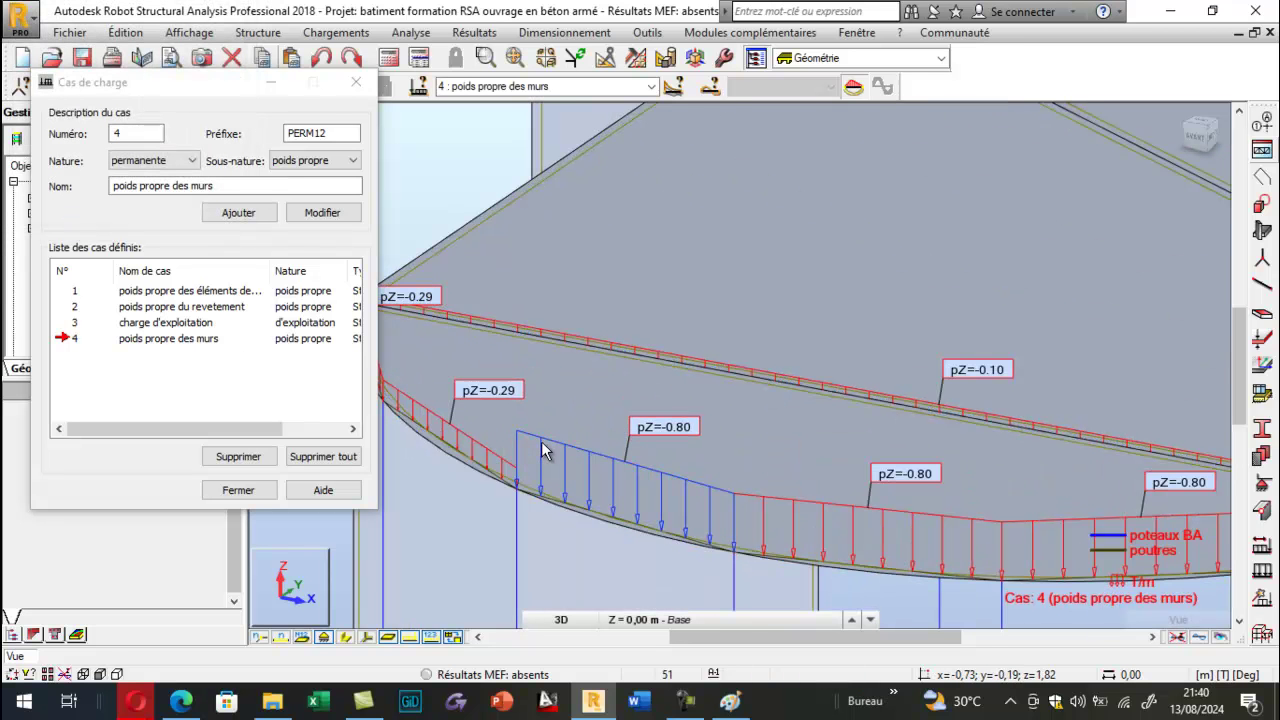
right_click(541, 452)
click(520, 428)
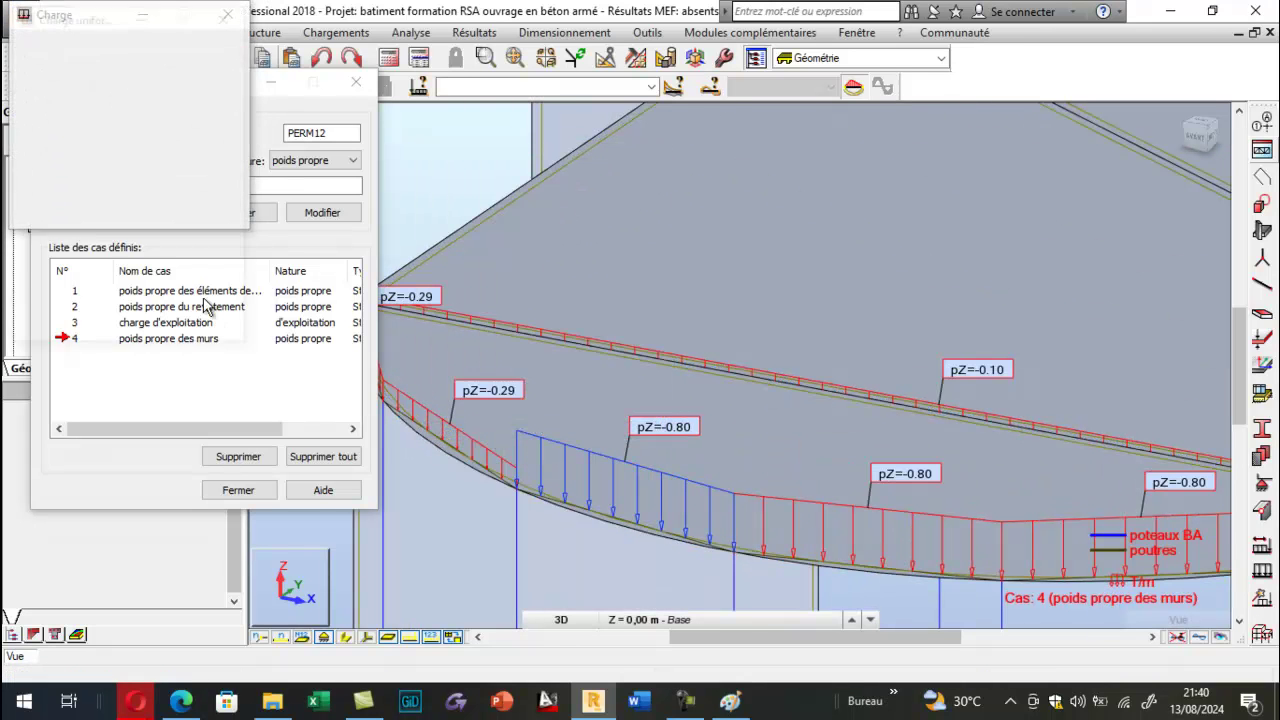
click(132, 230)
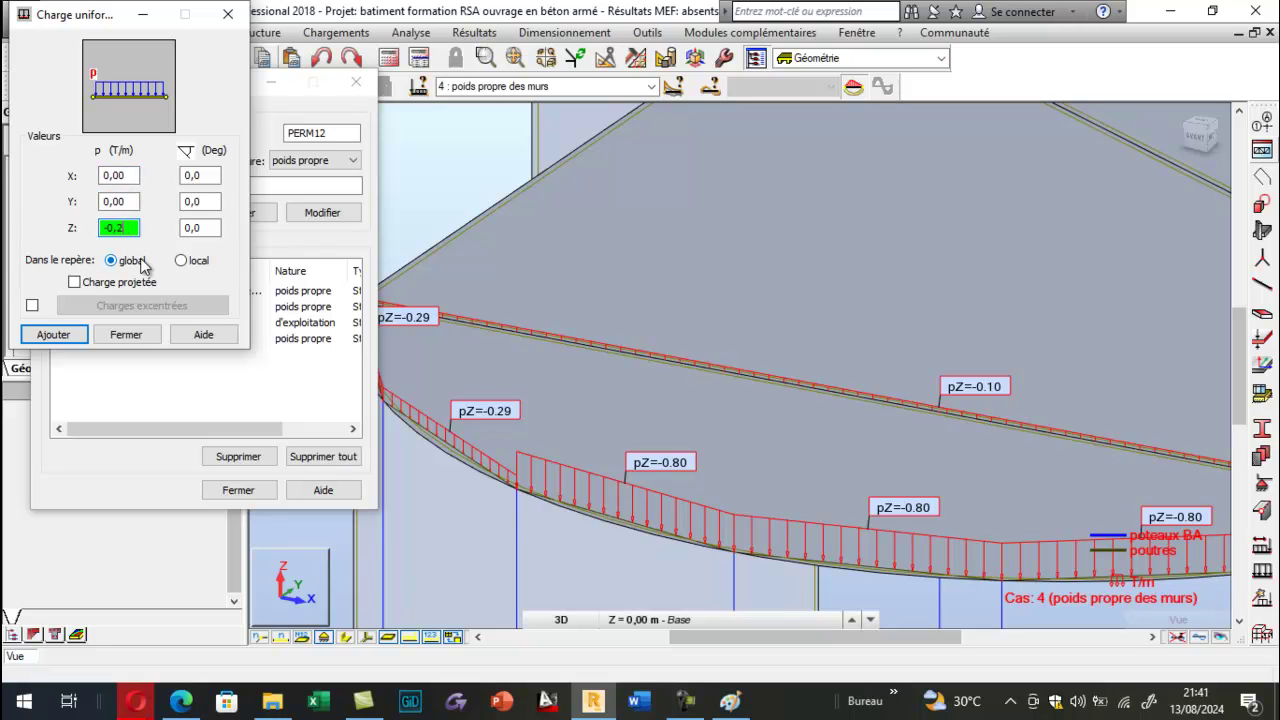
click(78, 336)
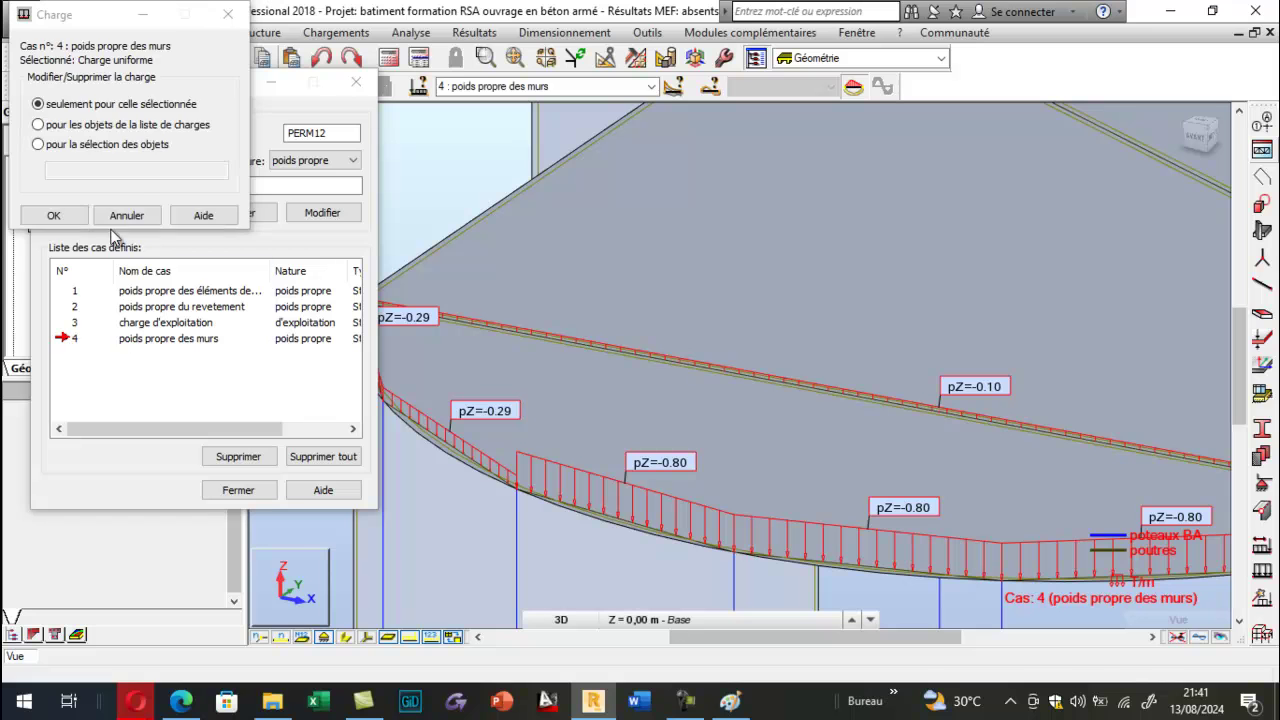
click(55, 218)
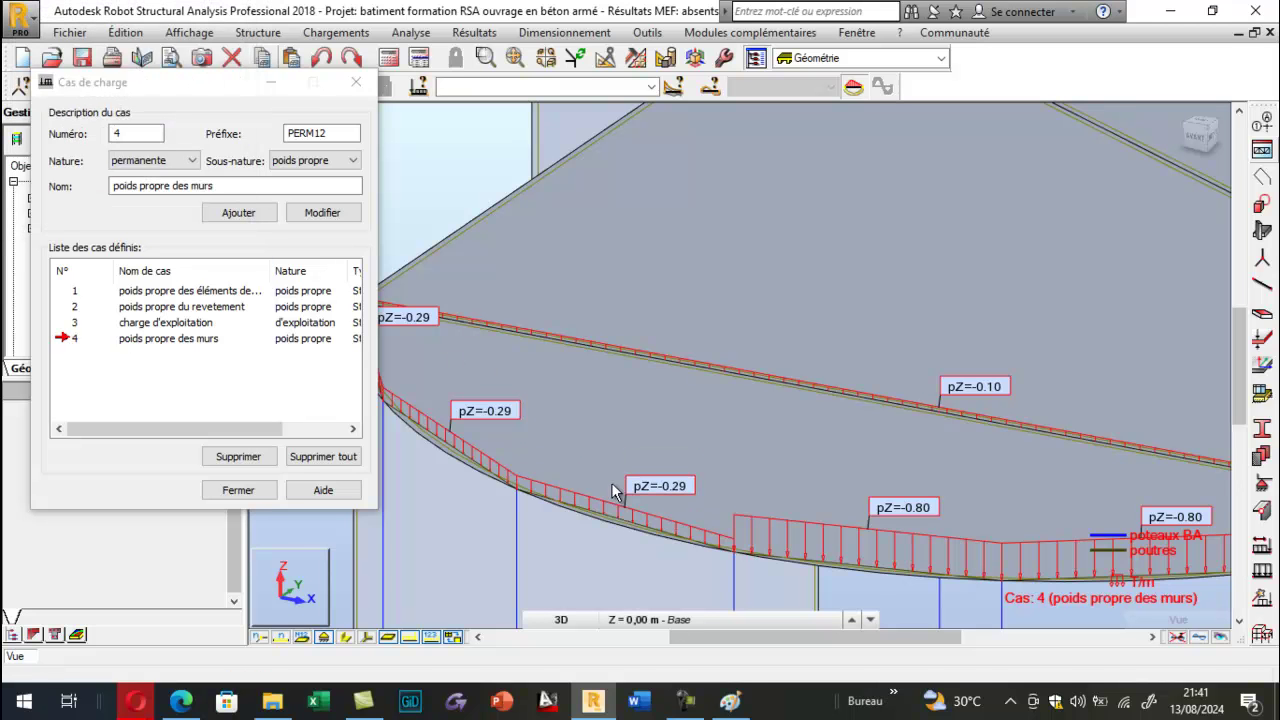
right_click(752, 516)
click(711, 503)
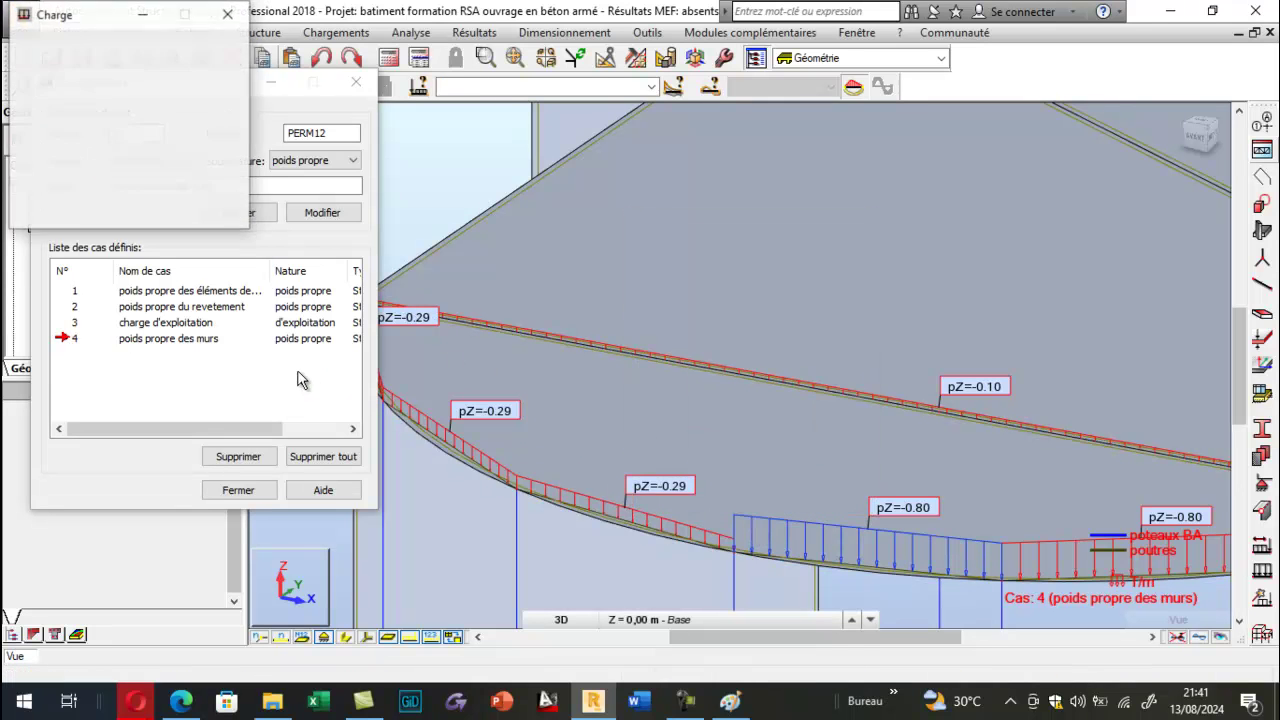
click(133, 236)
key(BackSpace)
key(BackSpace)
text(288)
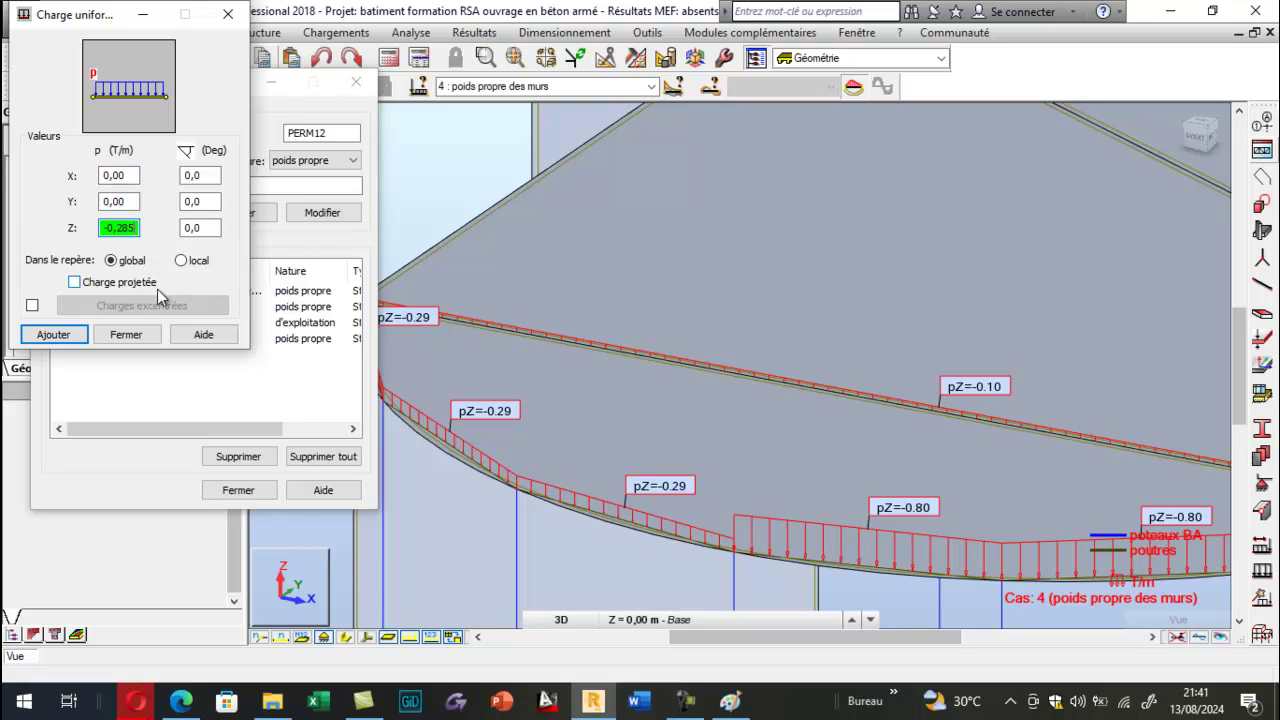
click(72, 337)
scroll(605, 420, down, 4)
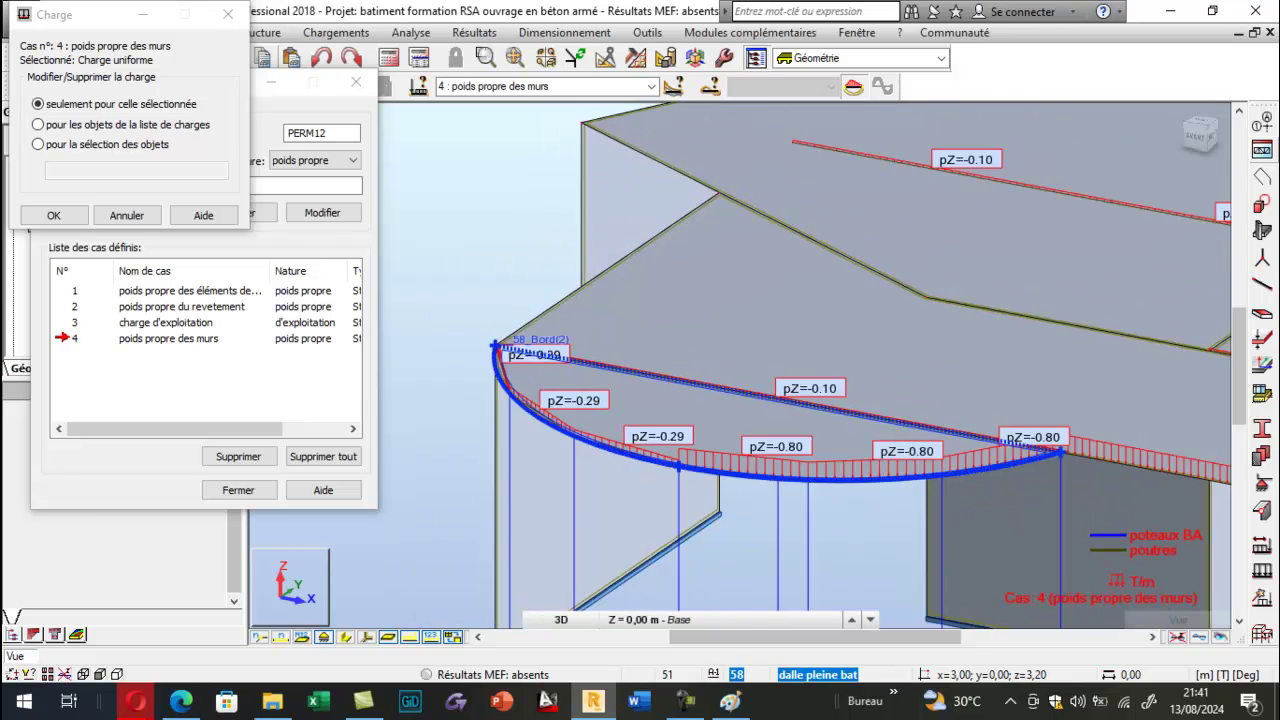
scroll(740, 487, up, 4)
Set the uniform Z load on the fourth curved-edge beam from the outer corner to -0.285 T/m, for that load only.
right_click(726, 466)
click(700, 448)
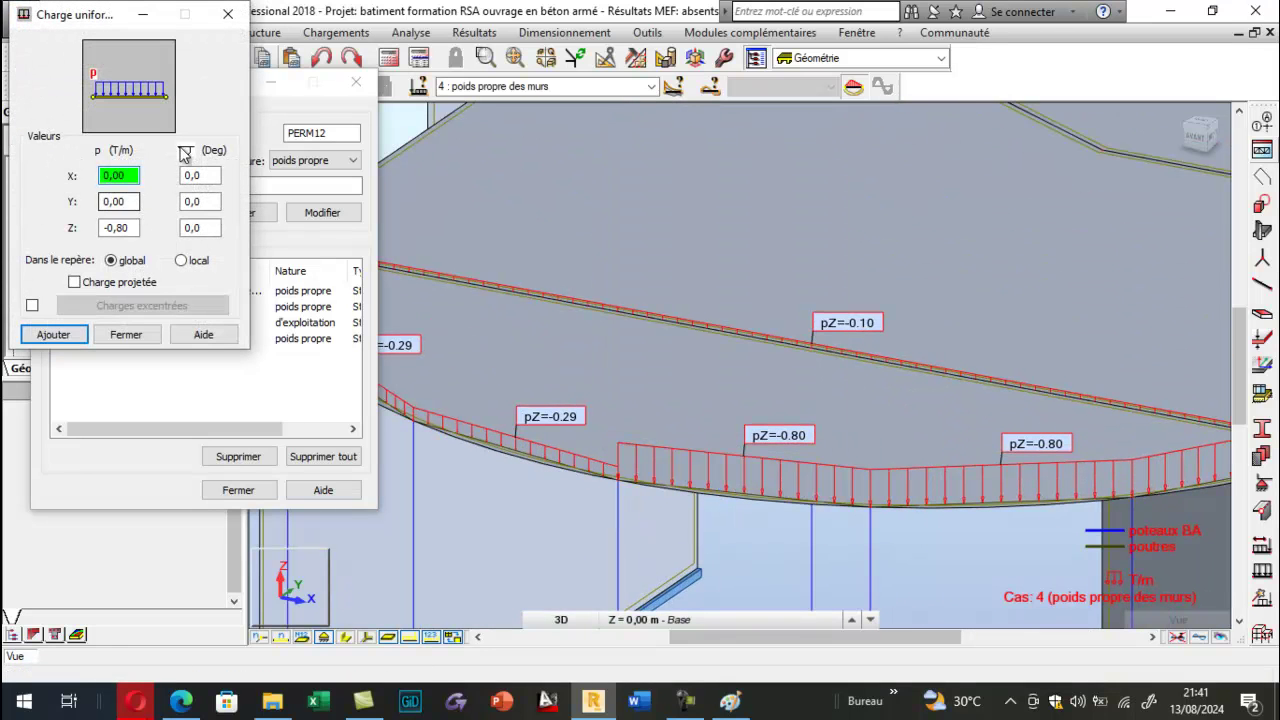
click(134, 228)
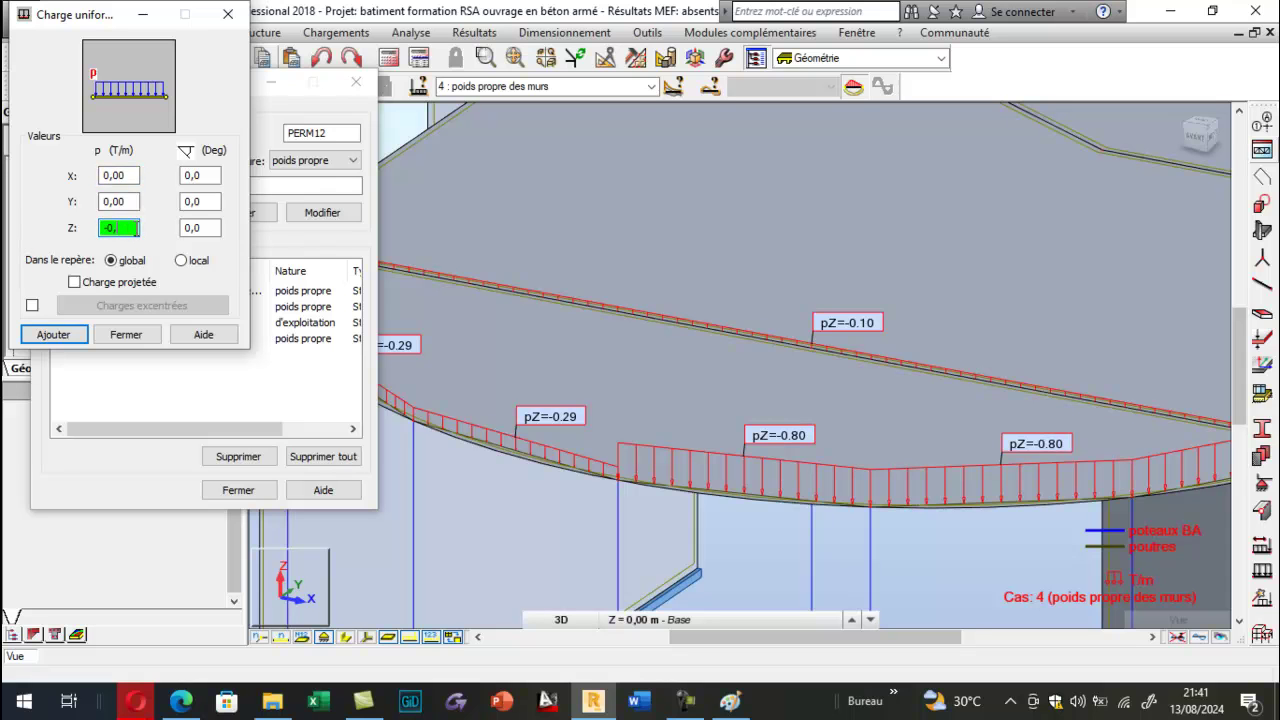
click(53, 334)
click(65, 215)
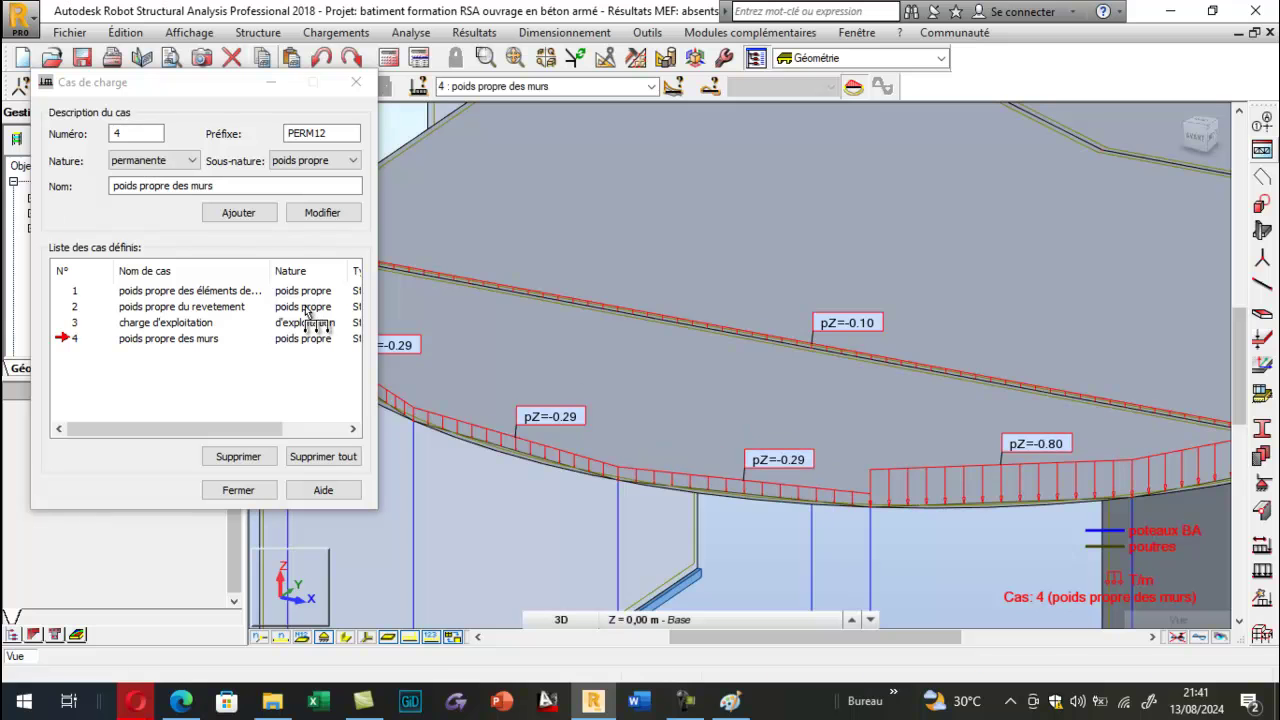
Set the uniform Z load on the fifth curved-edge beam to -0.285 T/m.
right_click(878, 464)
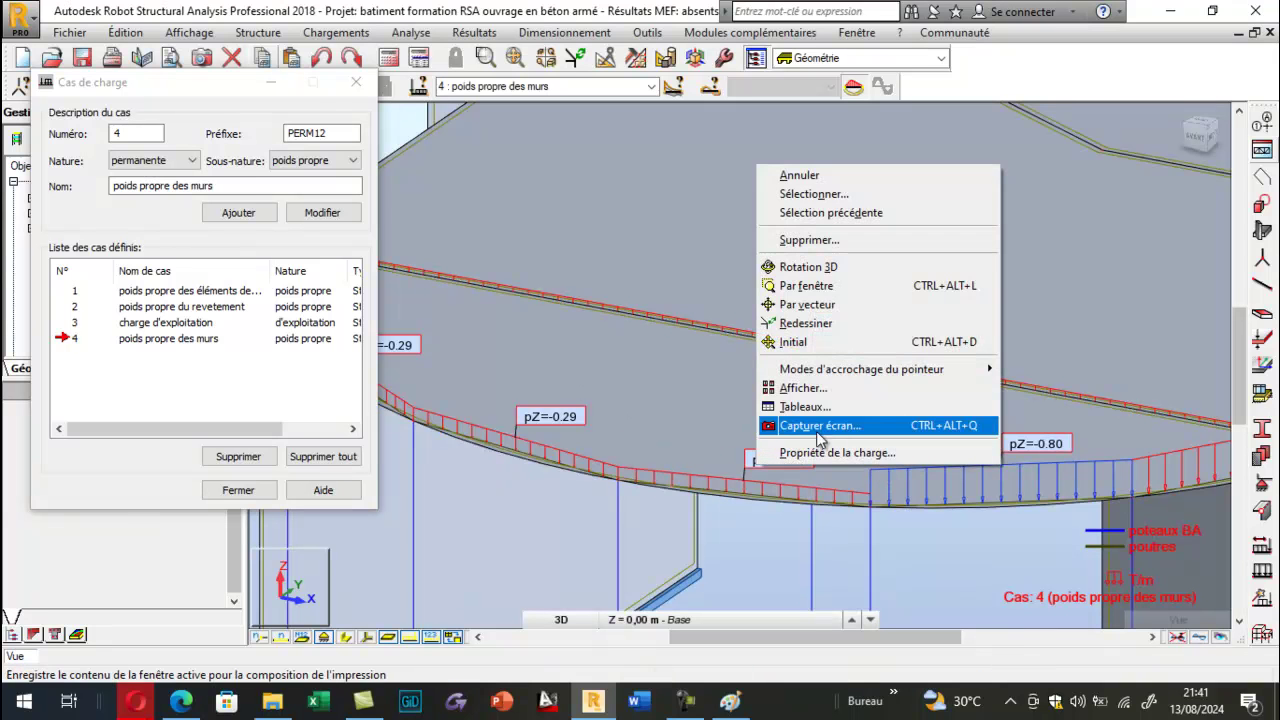
click(880, 453)
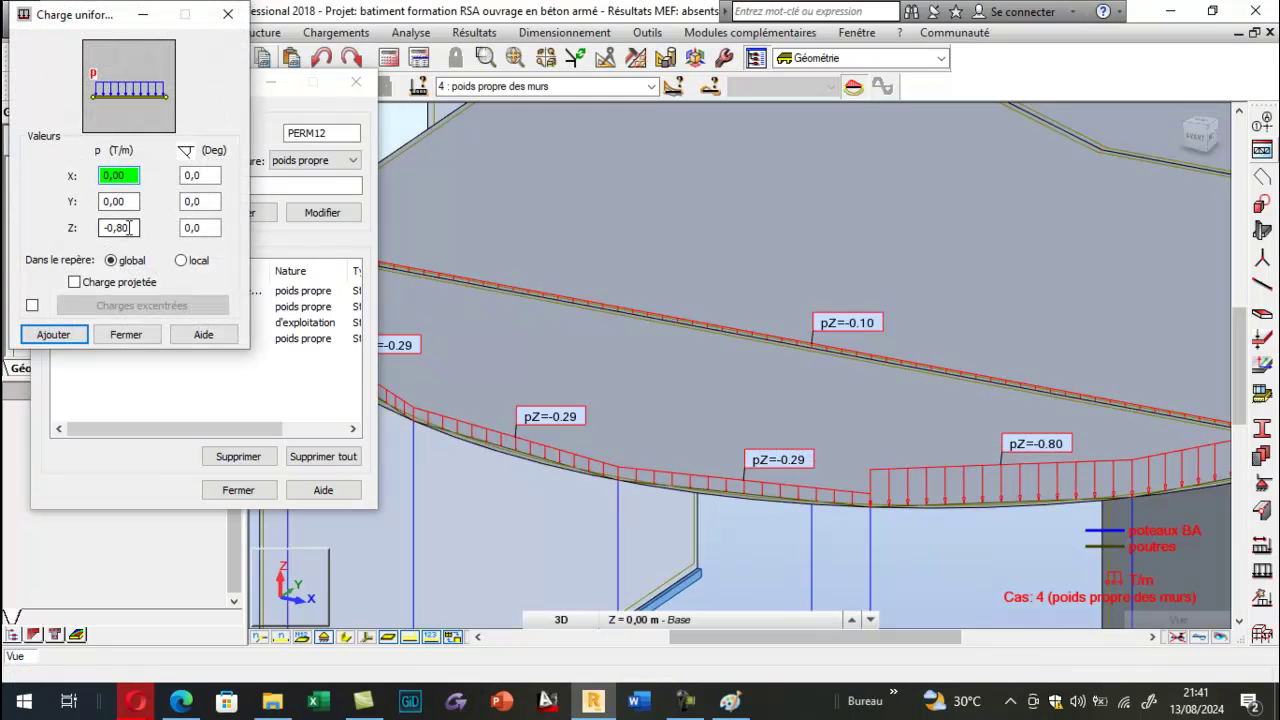
click(126, 228)
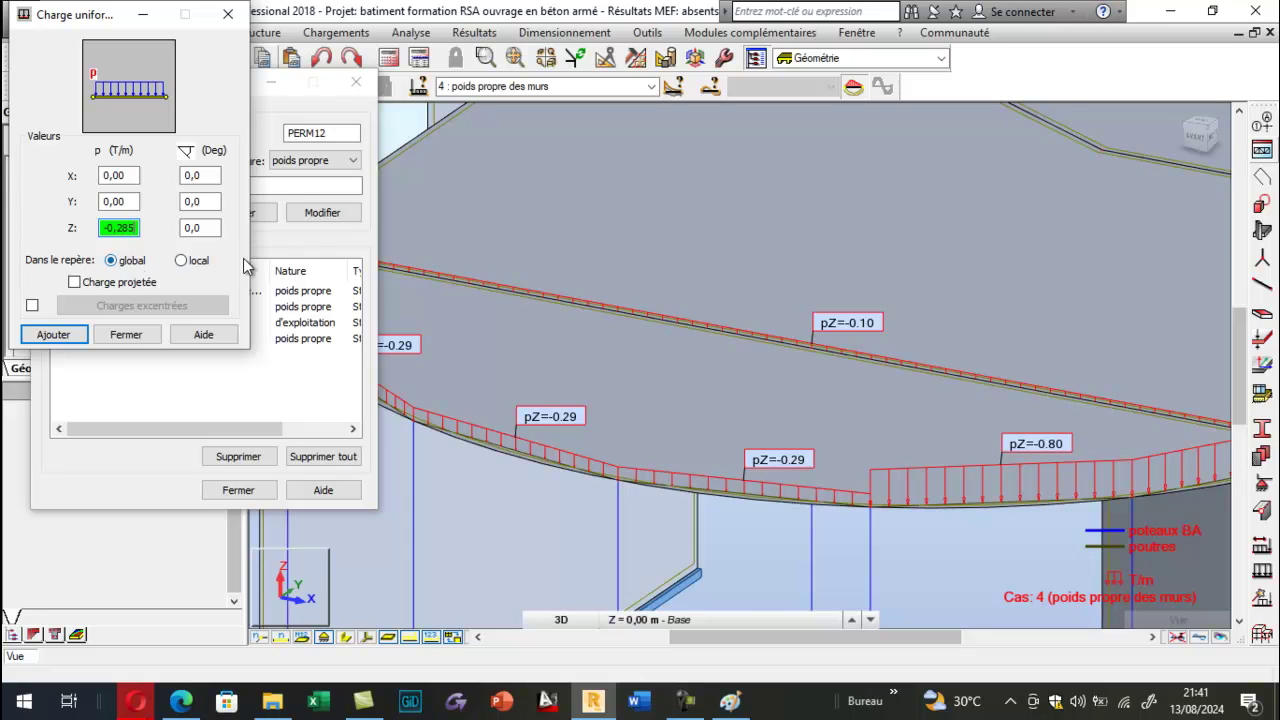
click(73, 334)
click(76, 214)
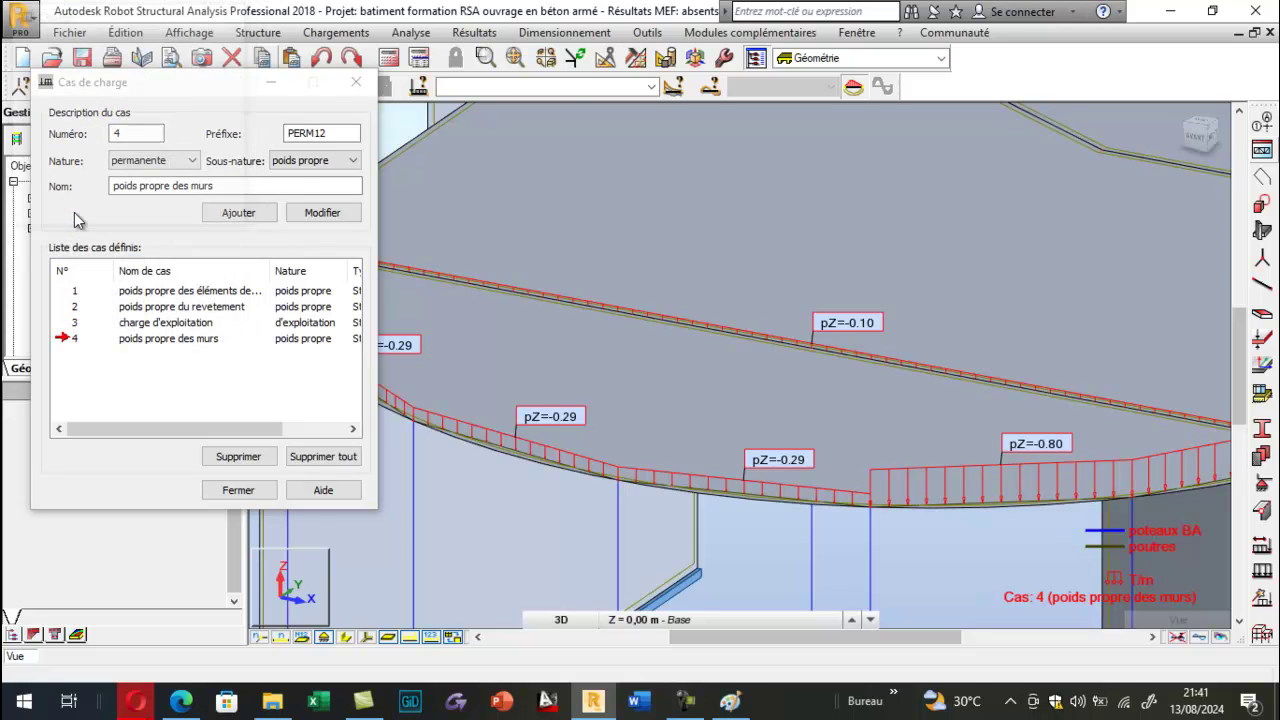
Set the uniform Z load on the last curved-edge beam, where the curve meets the straight front edge, to -0.285 T/m.
scroll(455, 327, down, 2)
scroll(812, 393, up, 2)
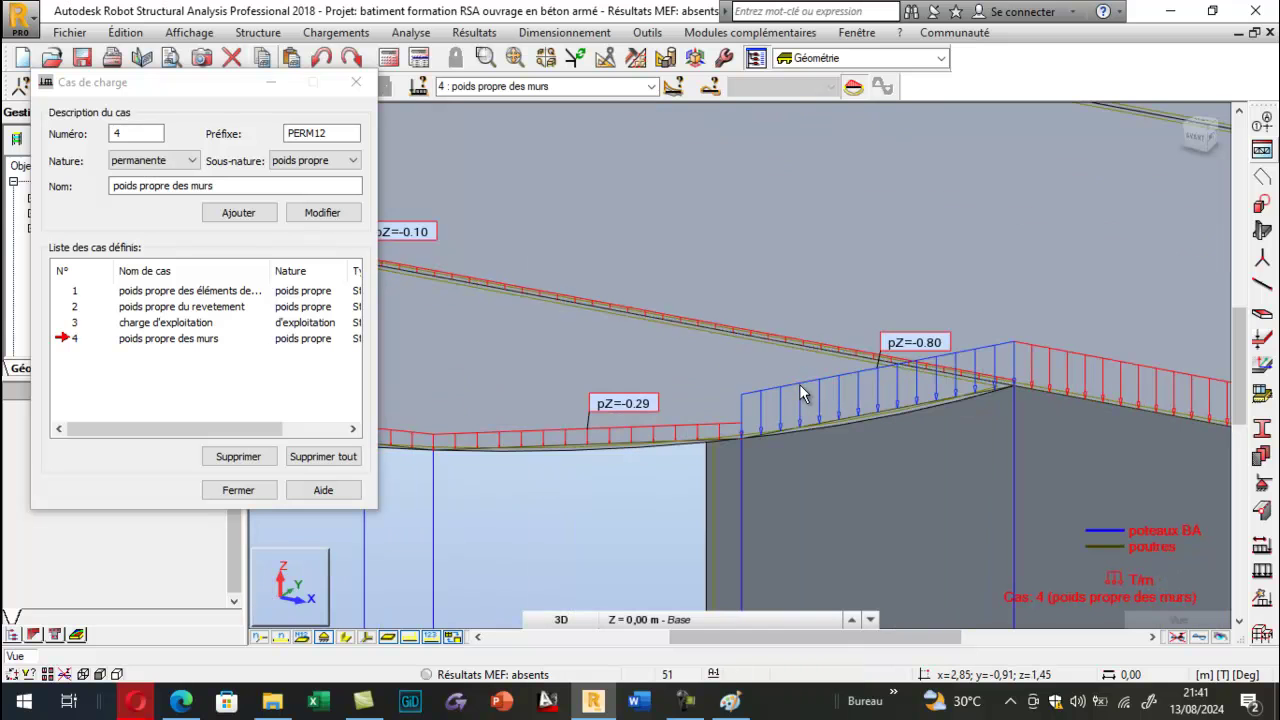
right_click(800, 386)
click(798, 372)
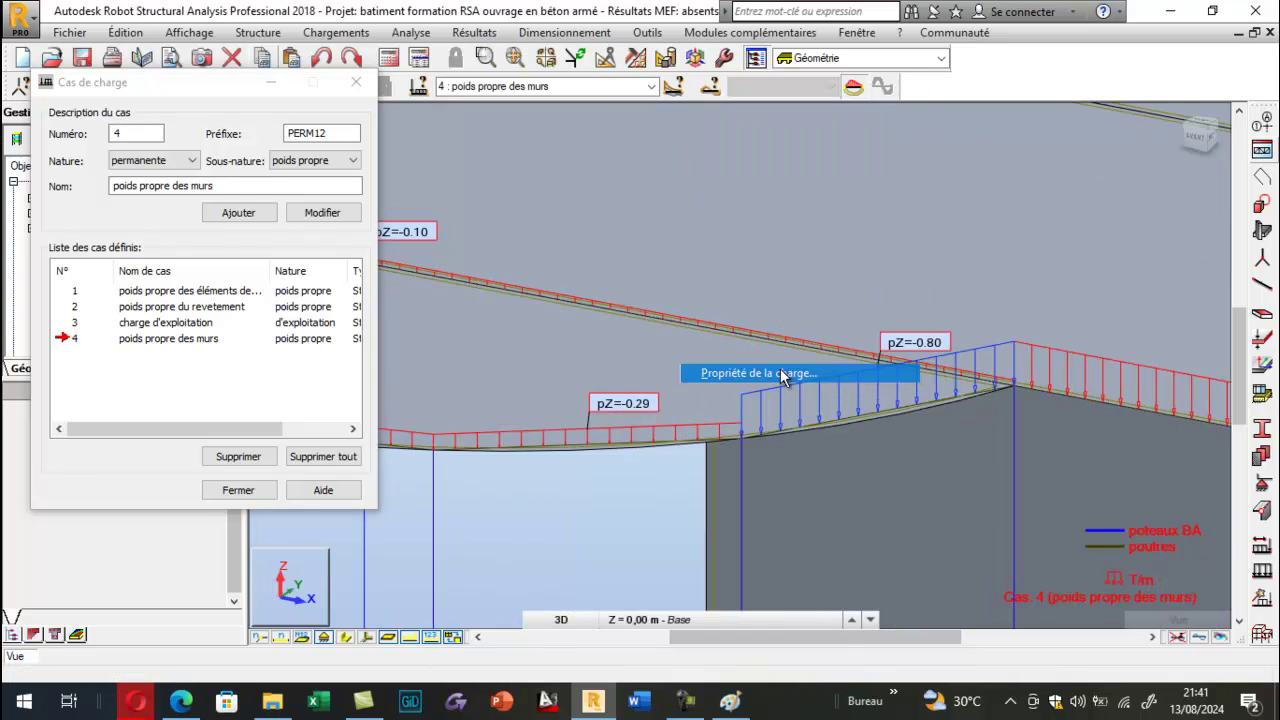
double_click(133, 228)
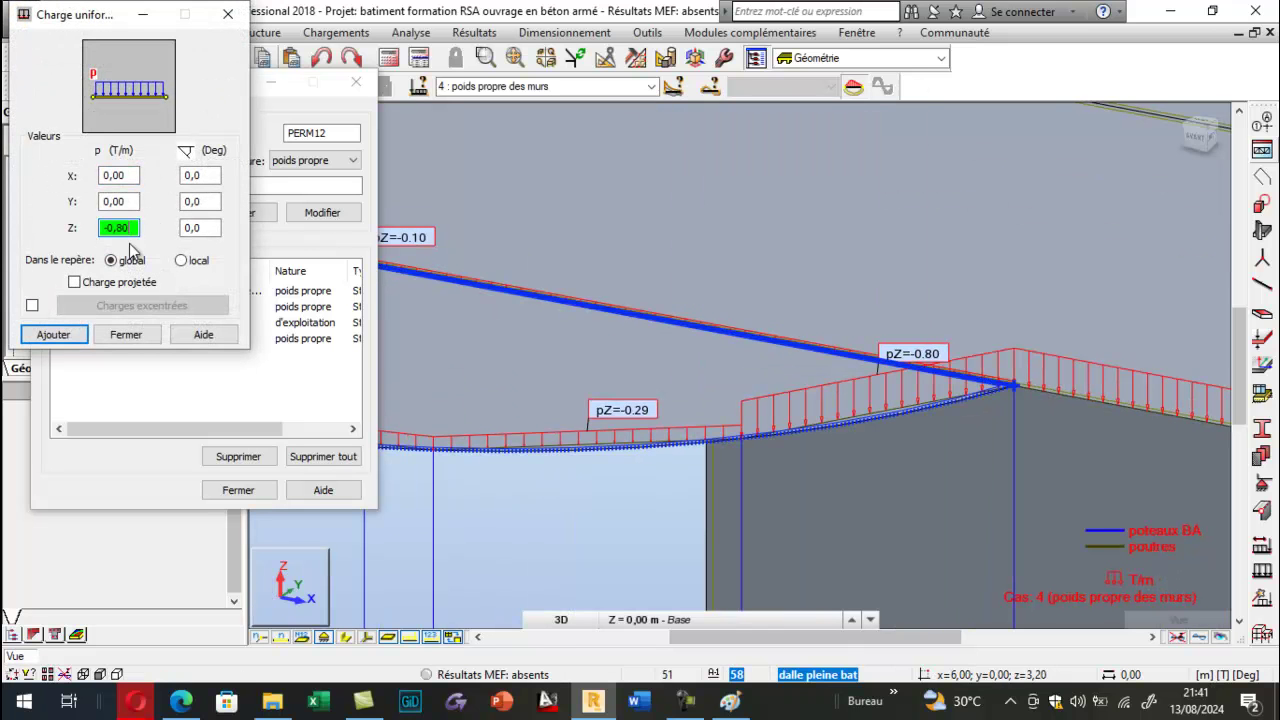
click(72, 334)
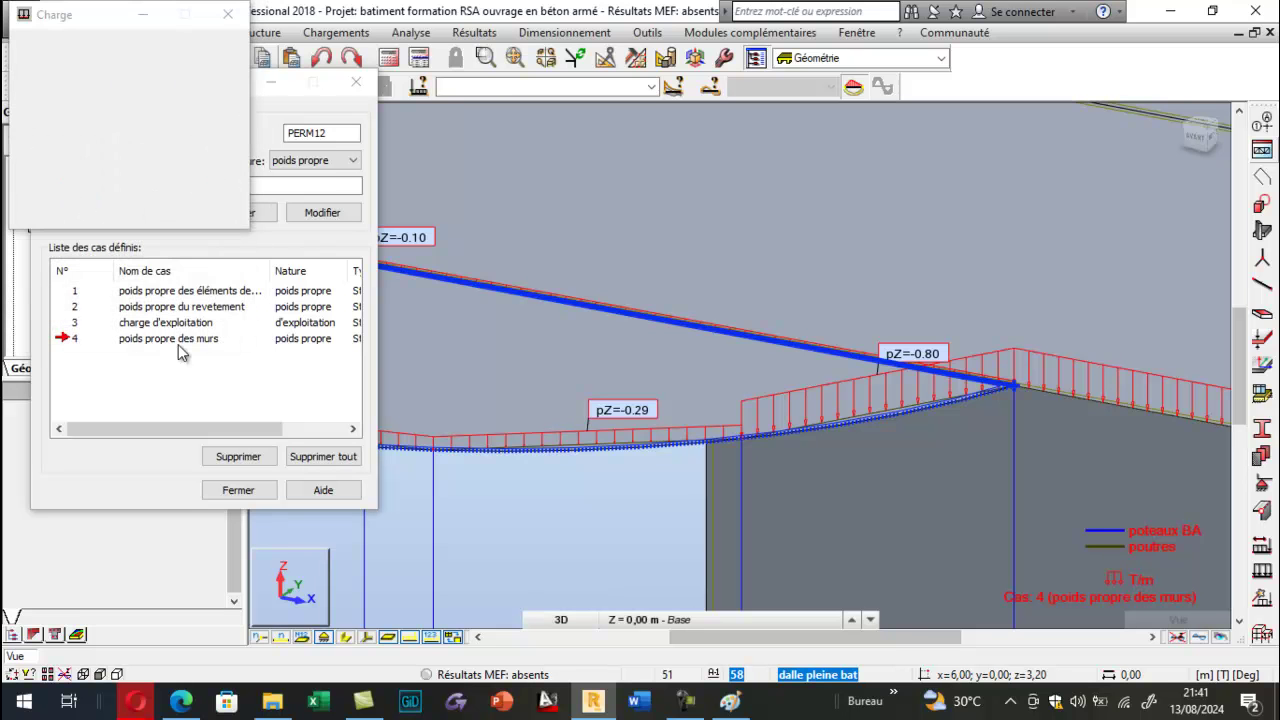
click(40, 213)
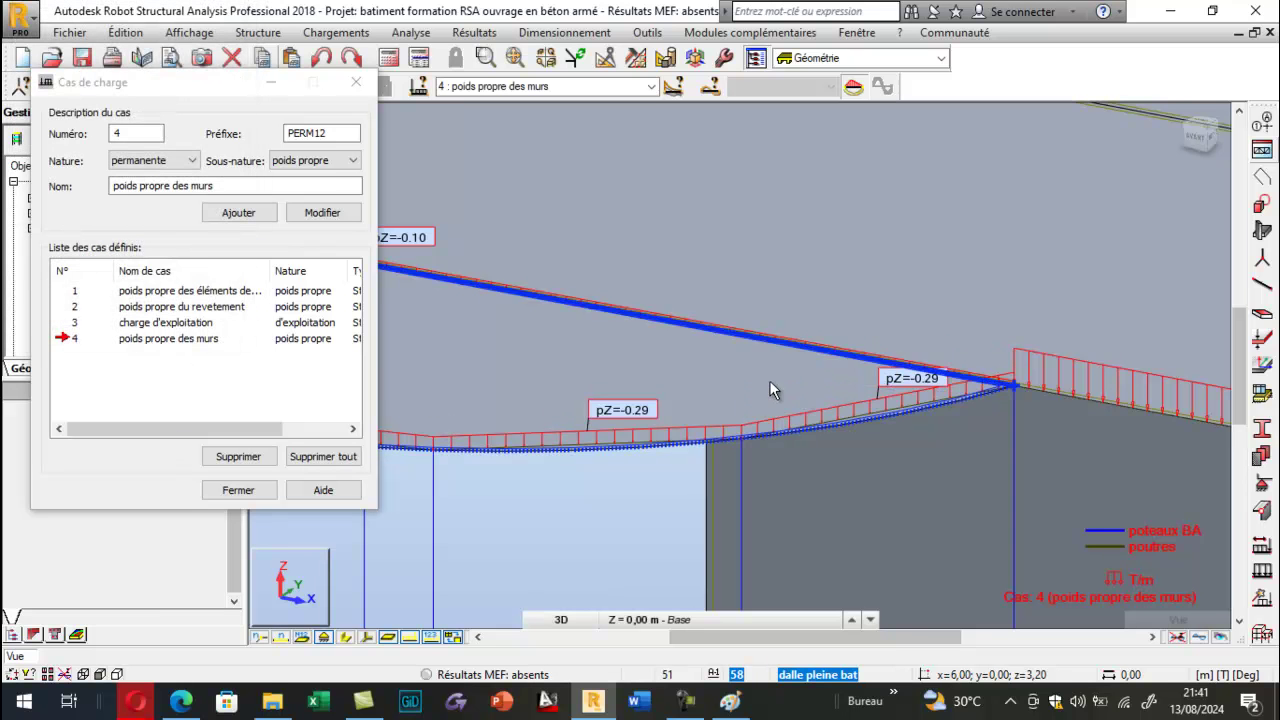
Close the load case definitions and display the load symbols of the "poids propre des murs" case on the whole building.
scroll(1003, 437, down, 6)
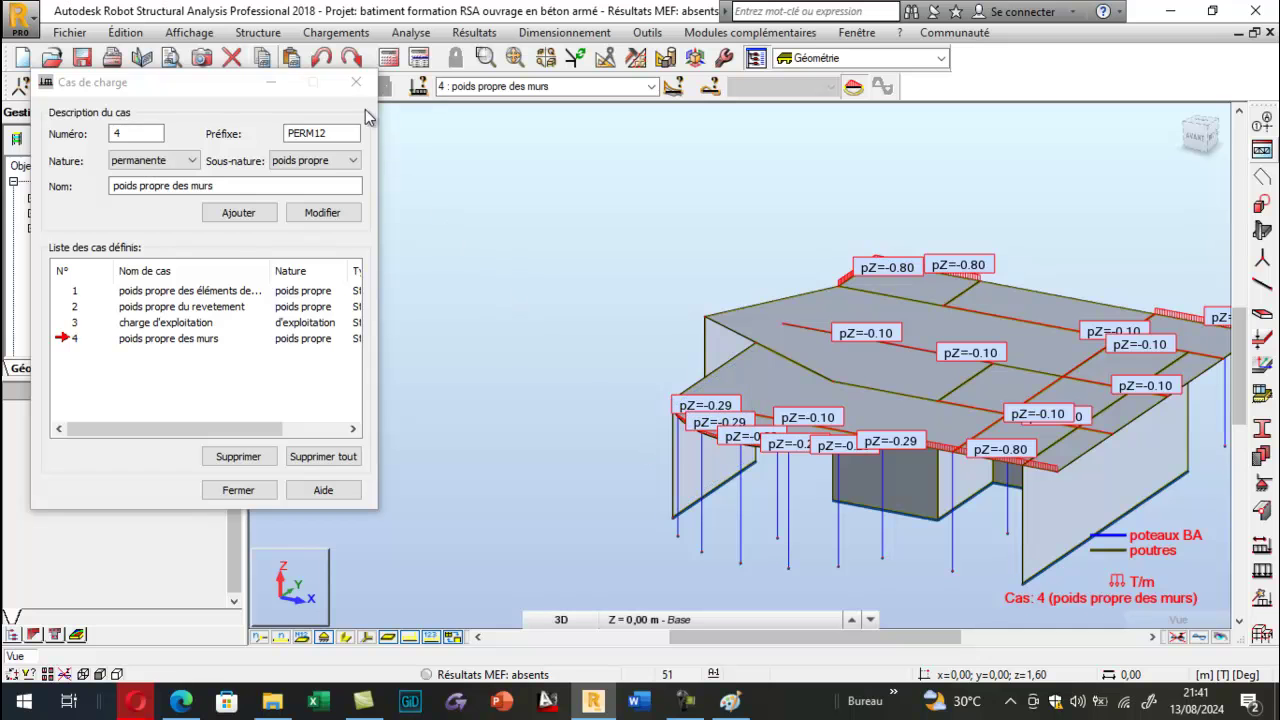
click(356, 82)
scroll(415, 463, down, 3)
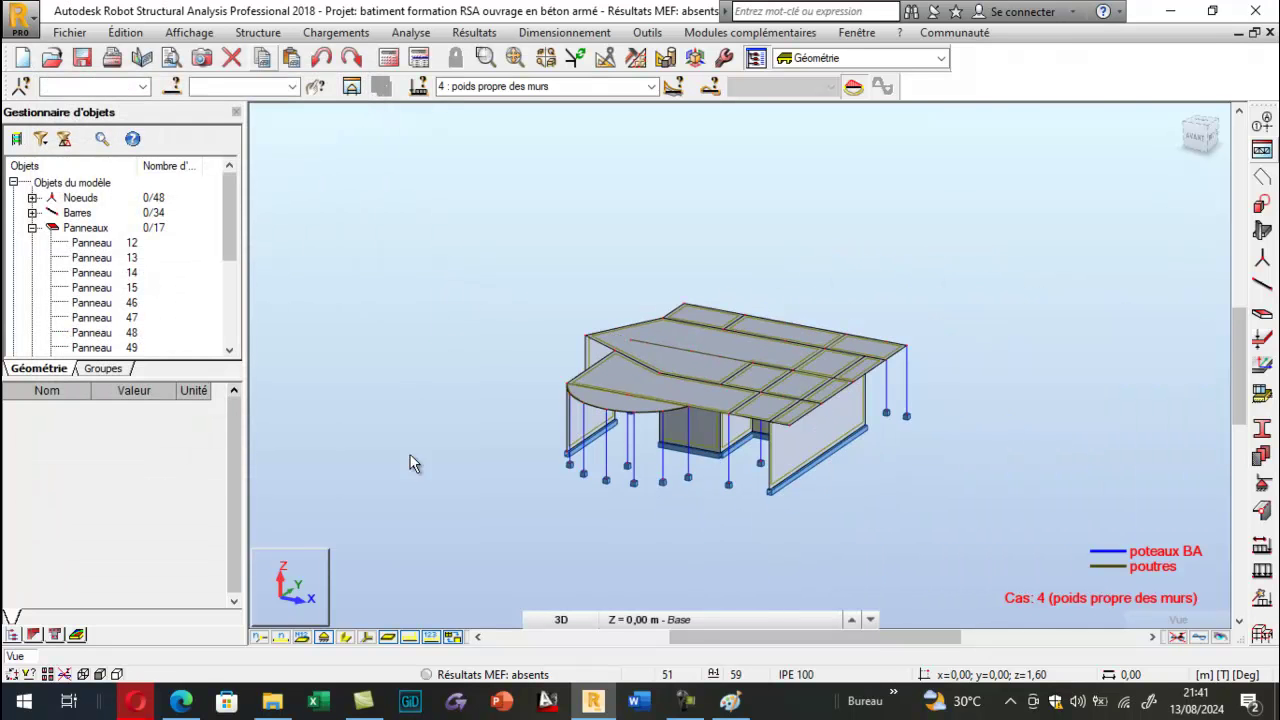
click(411, 639)
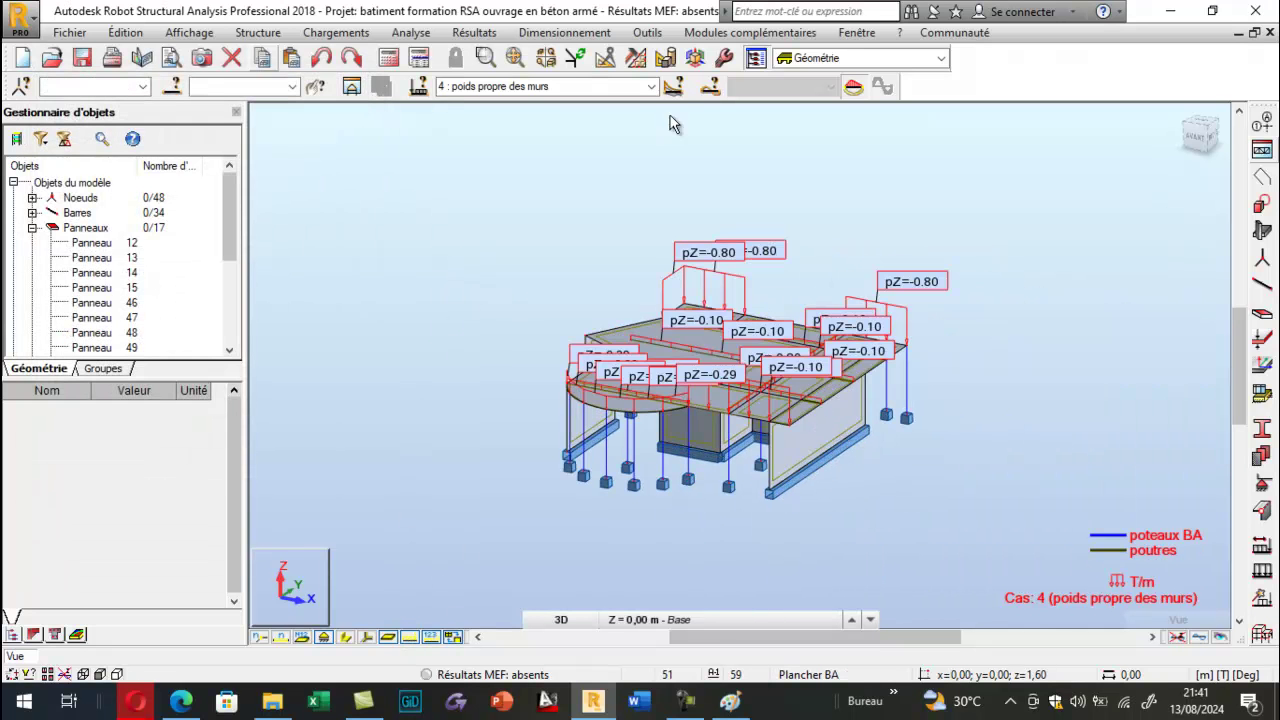
Review the loads of all simple cases and of case 2 (poids propre du revetement), and hide the load symbols.
click(634, 86)
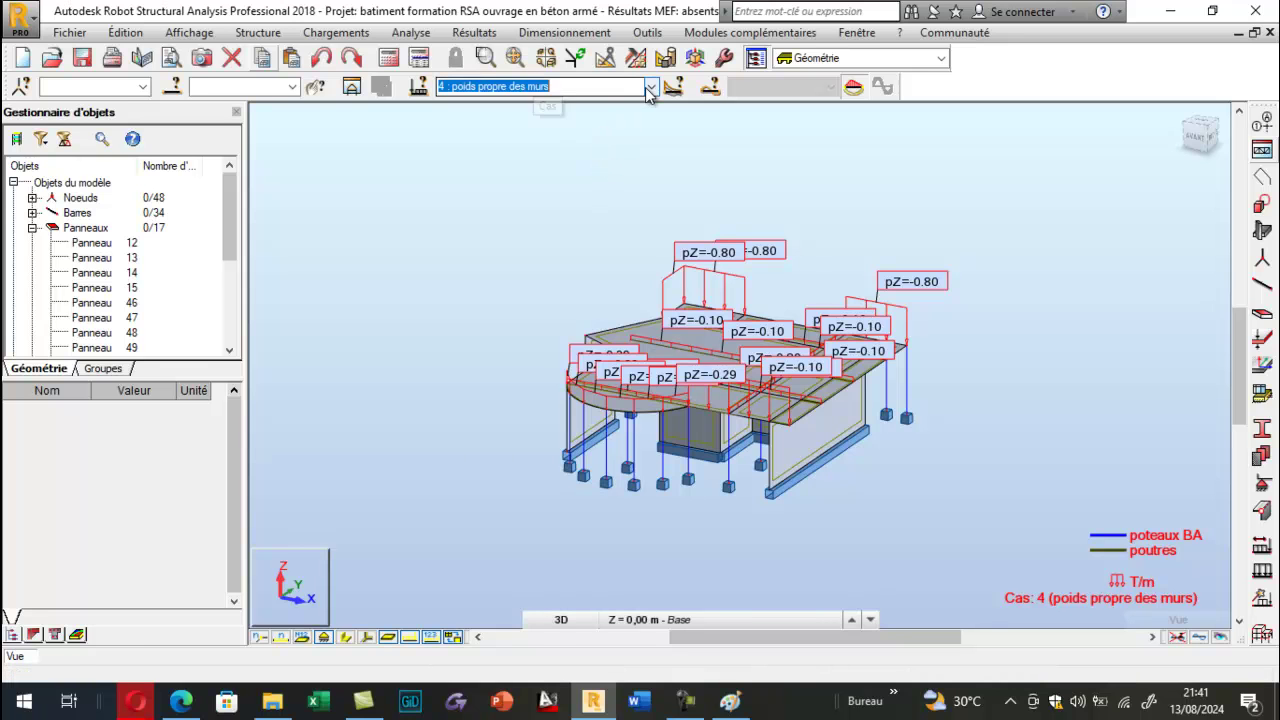
click(520, 154)
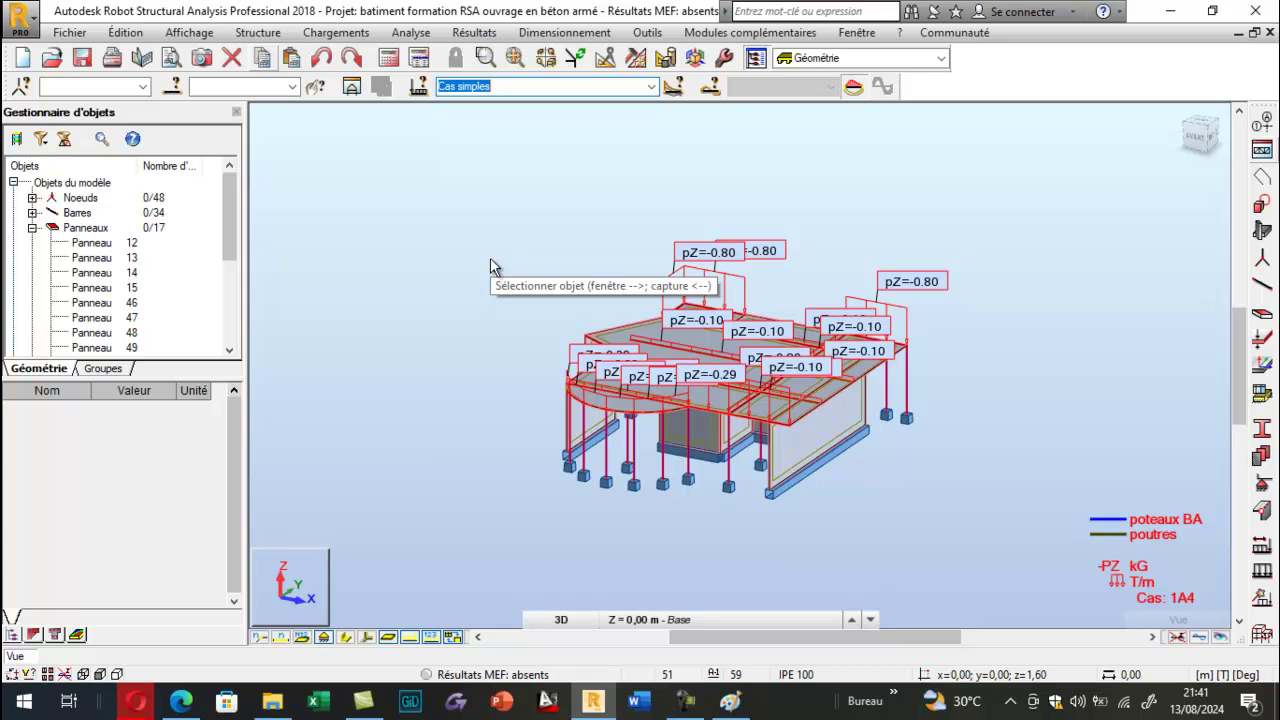
click(651, 86)
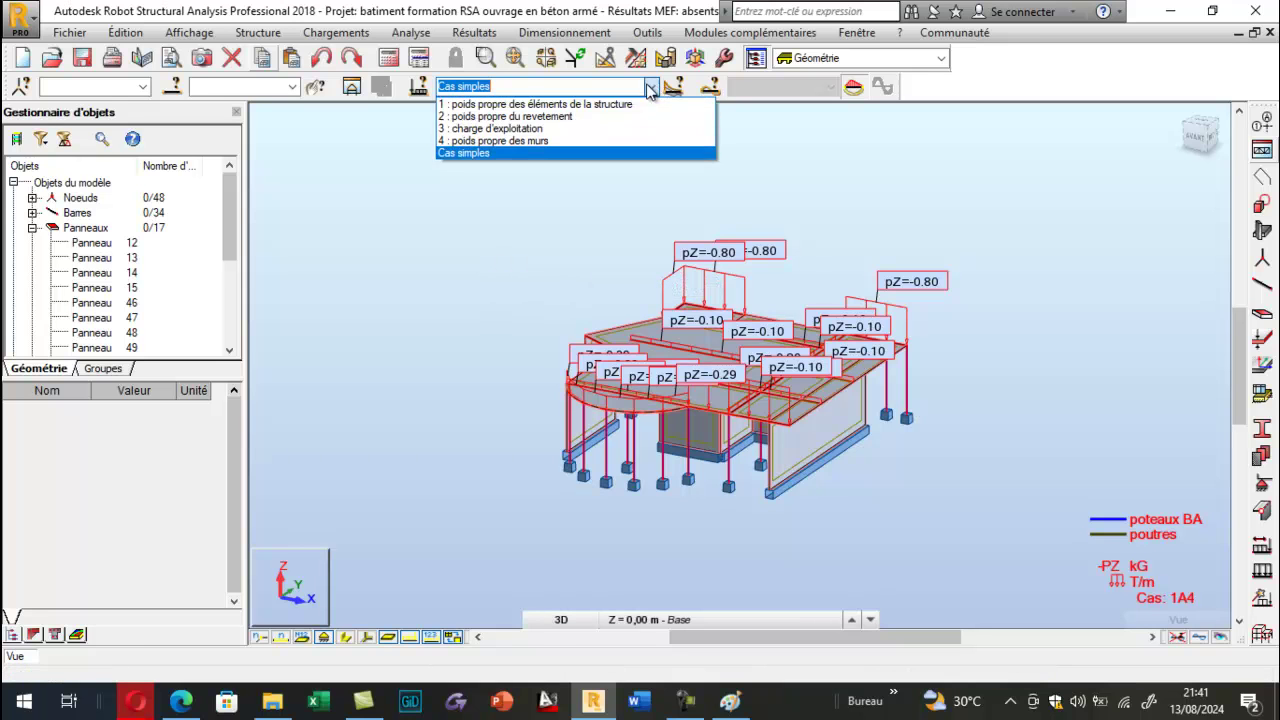
click(568, 117)
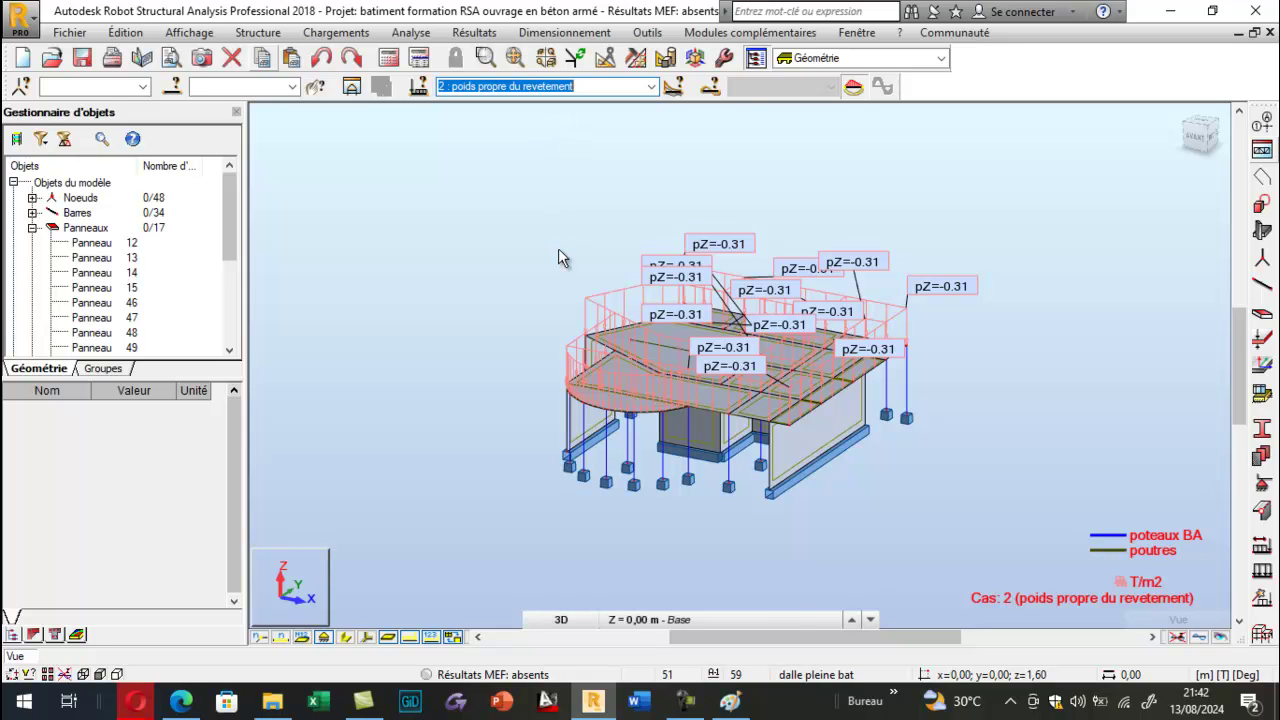
click(417, 637)
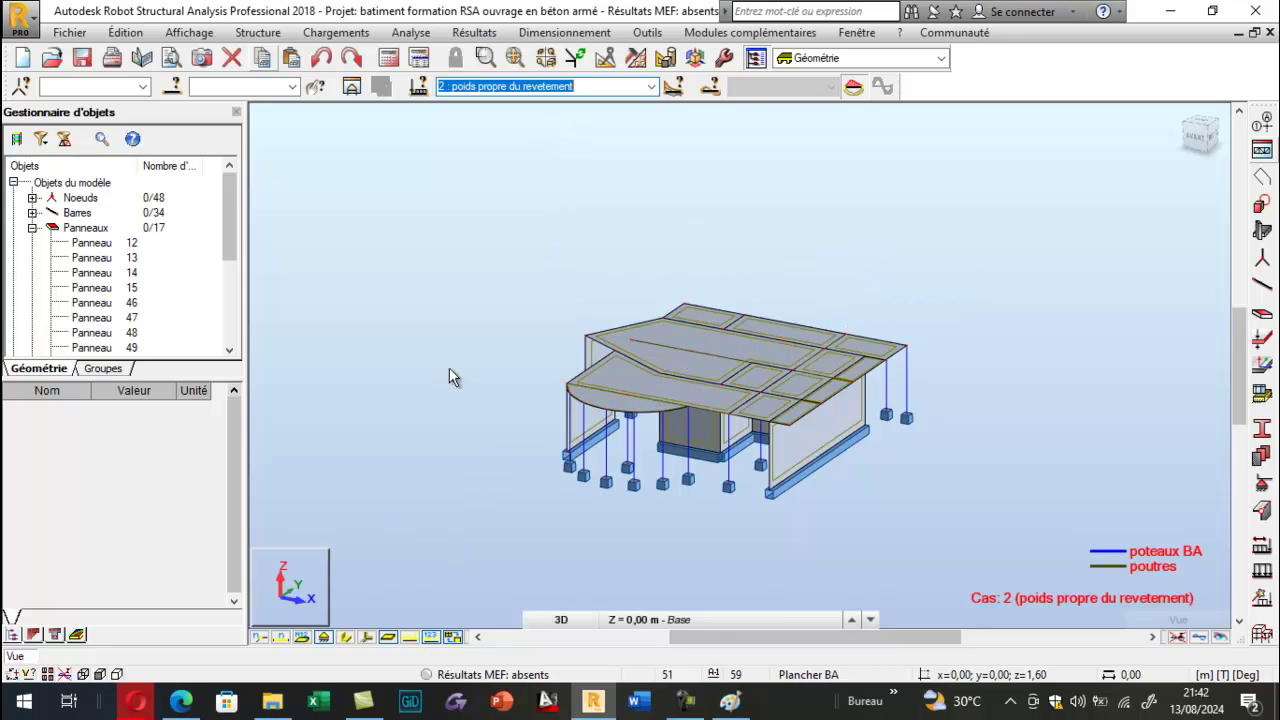
Select all columns, beams, slabs and walls of the existing storey together with its upper nodes, leaving out the base nodes.
right_click(412, 351)
click(386, 427)
drag(420, 396, 497, 325)
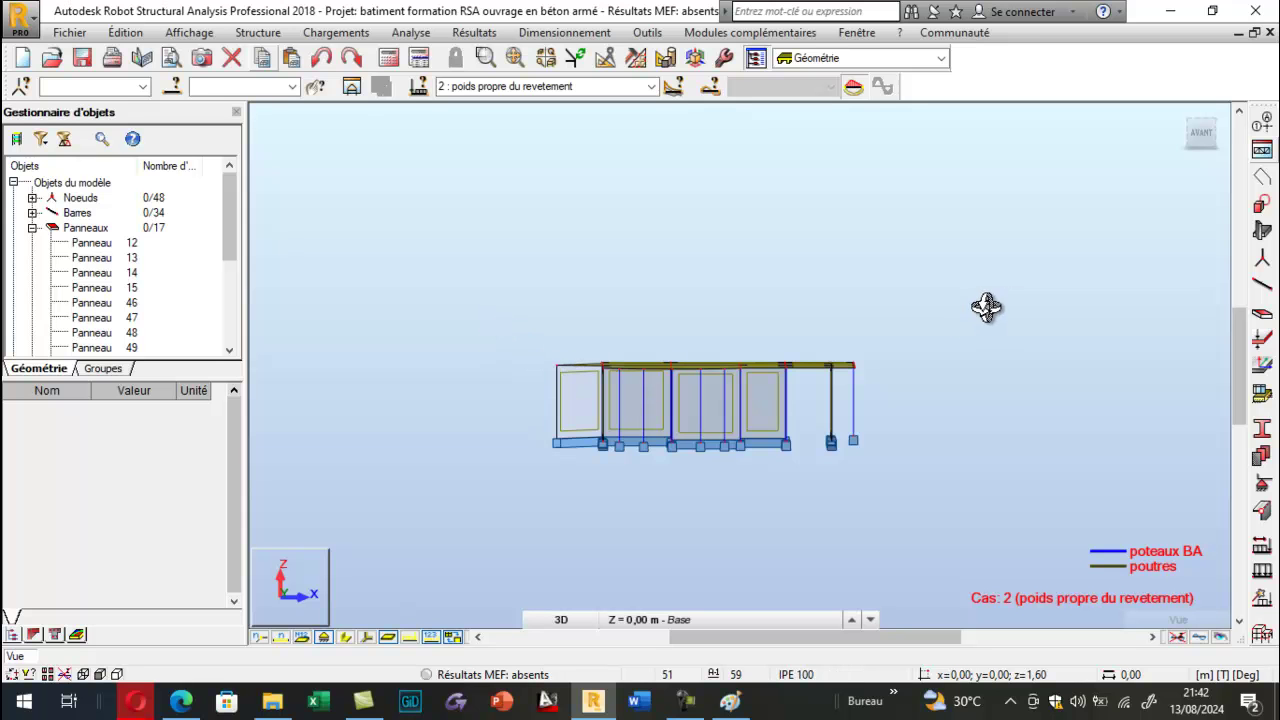
drag(715, 380, 531, 400)
right_click(477, 290)
click(400, 363)
drag(609, 306, 654, 366)
Copy the selected storey once by a translation vector of 0; 0; 3.20 m, picked from a column's base to its top, and clear the selection.
click(125, 32)
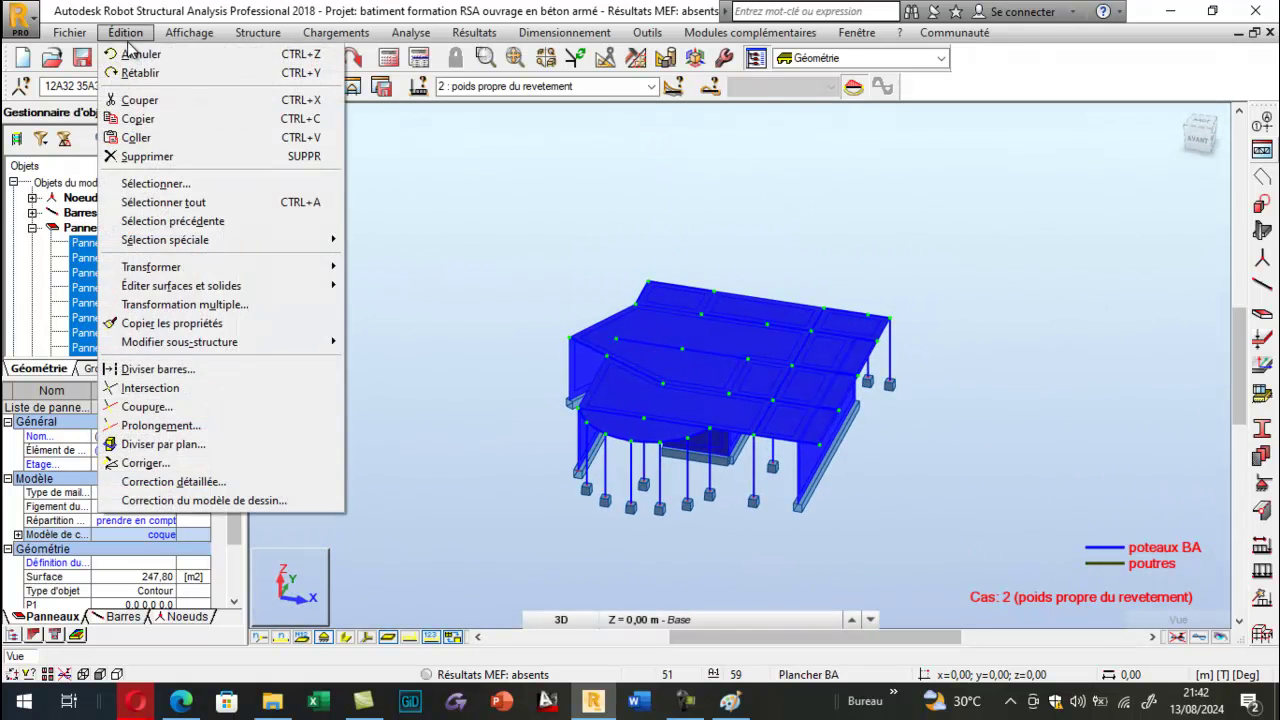
mouse_move(205, 268)
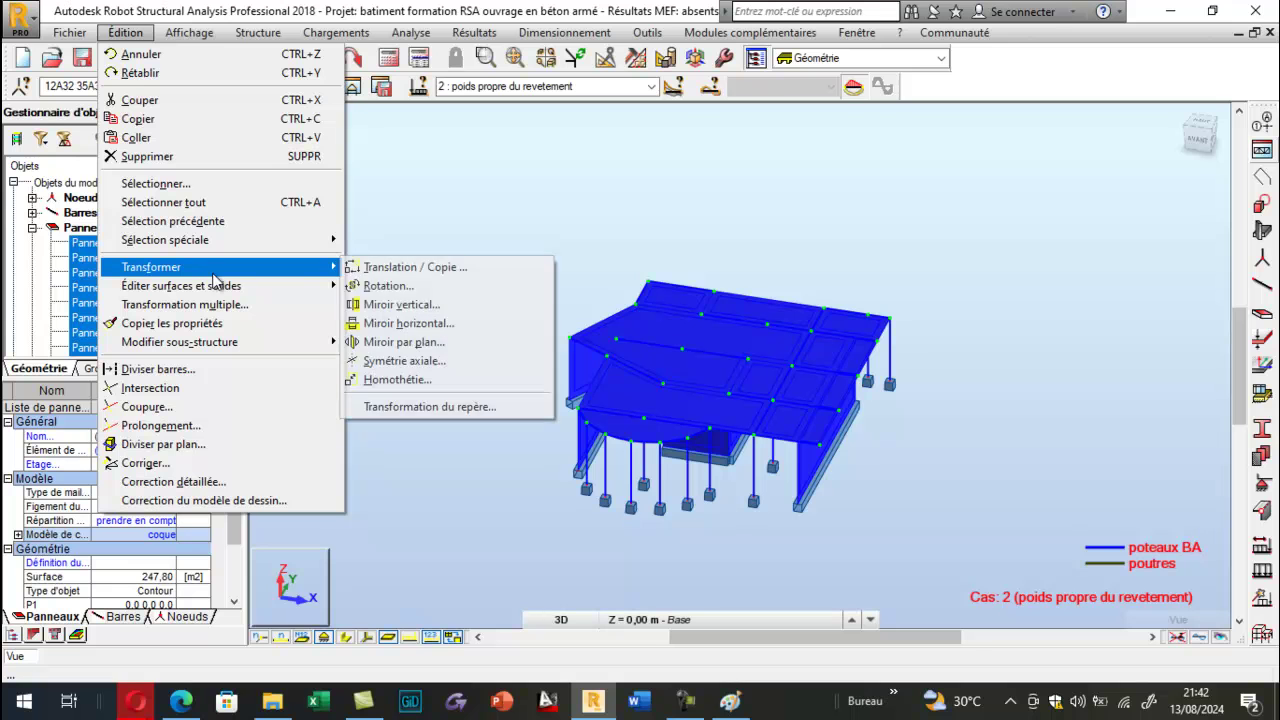
click(405, 268)
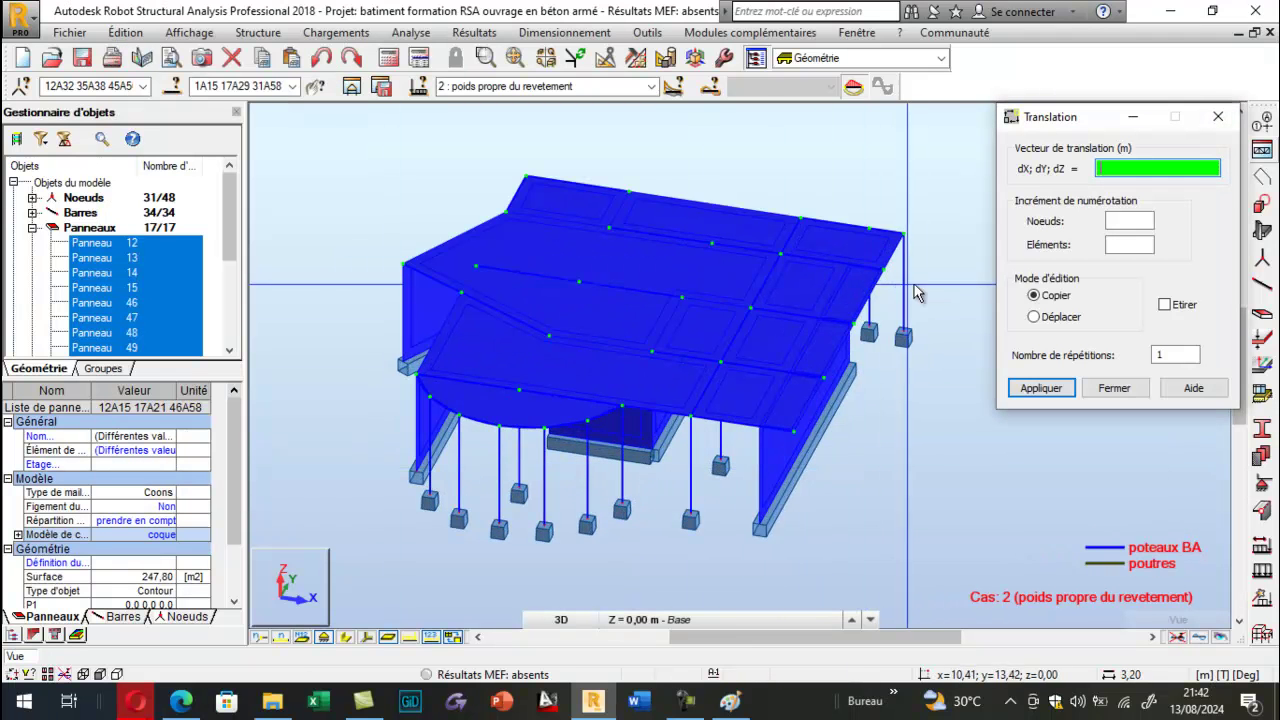
scroll(906, 289, up, 3)
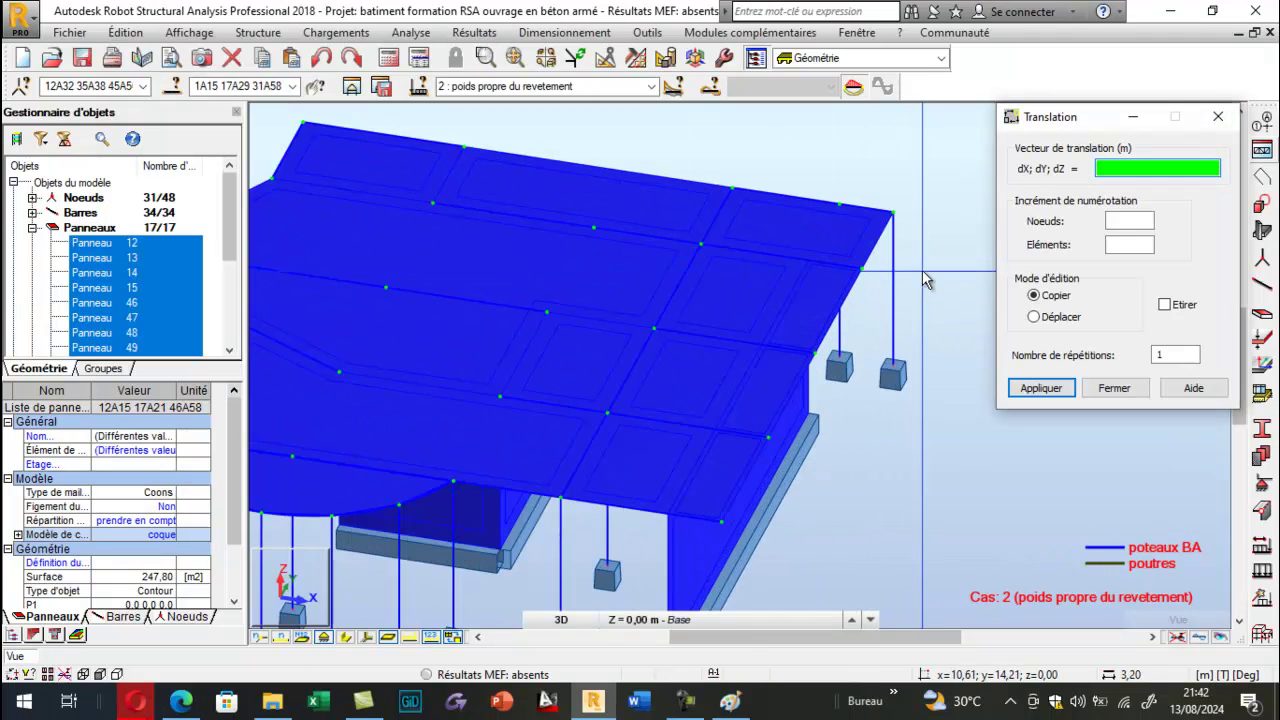
click(893, 373)
click(893, 216)
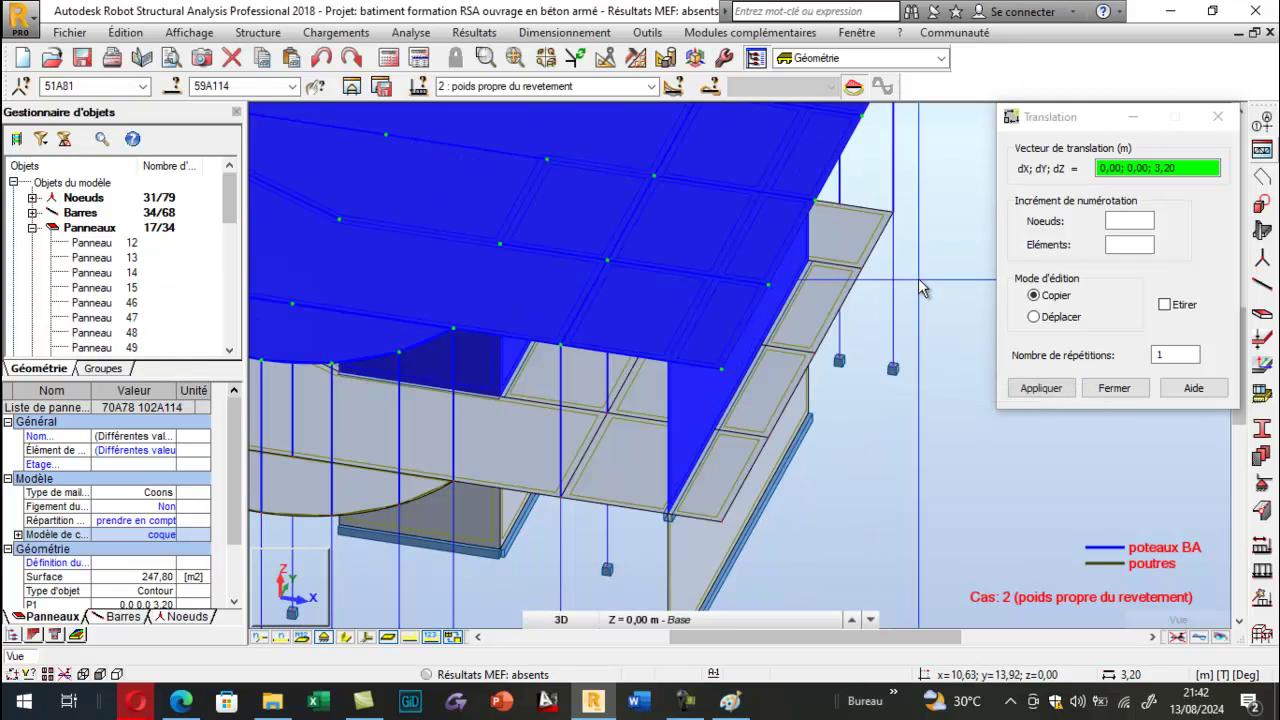
scroll(935, 295, down, 4)
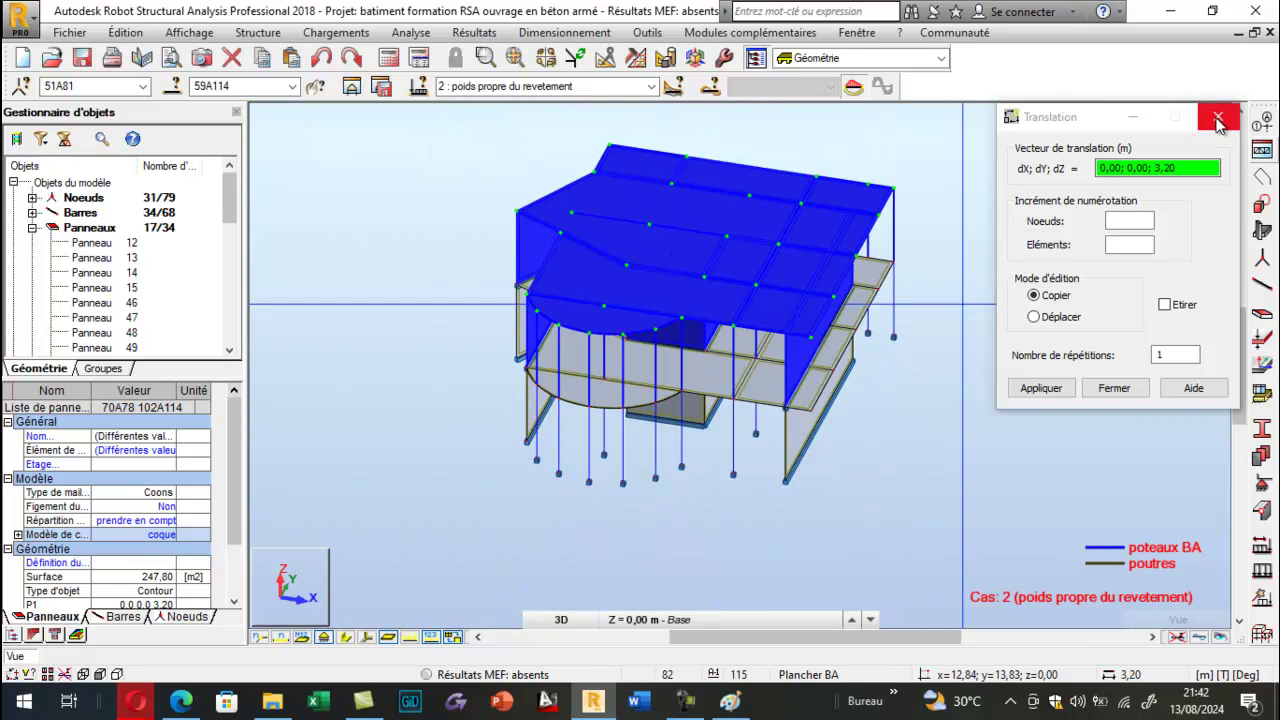
click(1217, 119)
click(371, 251)
Select only the top-level slabs, beams and nodes of the new upper storey.
right_click(371, 252)
click(337, 330)
drag(337, 330, 431, 266)
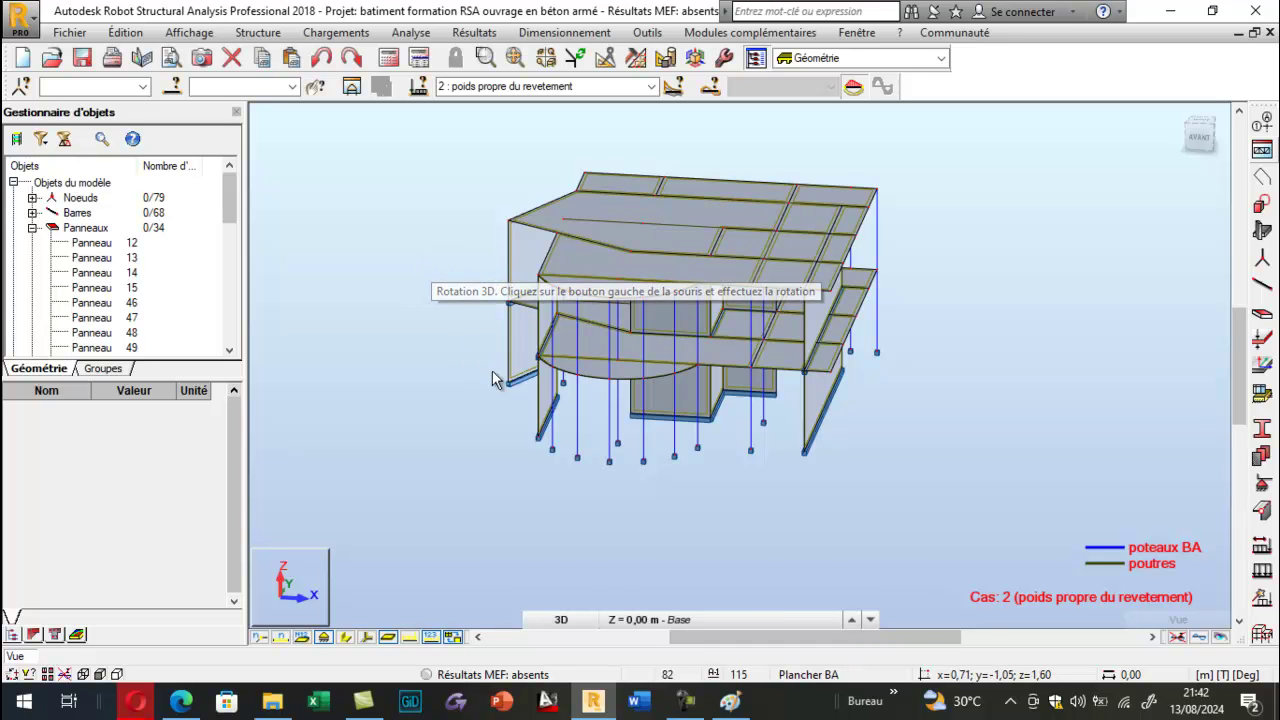
scroll(884, 253, up, 3)
scroll(890, 250, down, 3)
scroll(551, 277, down, 2)
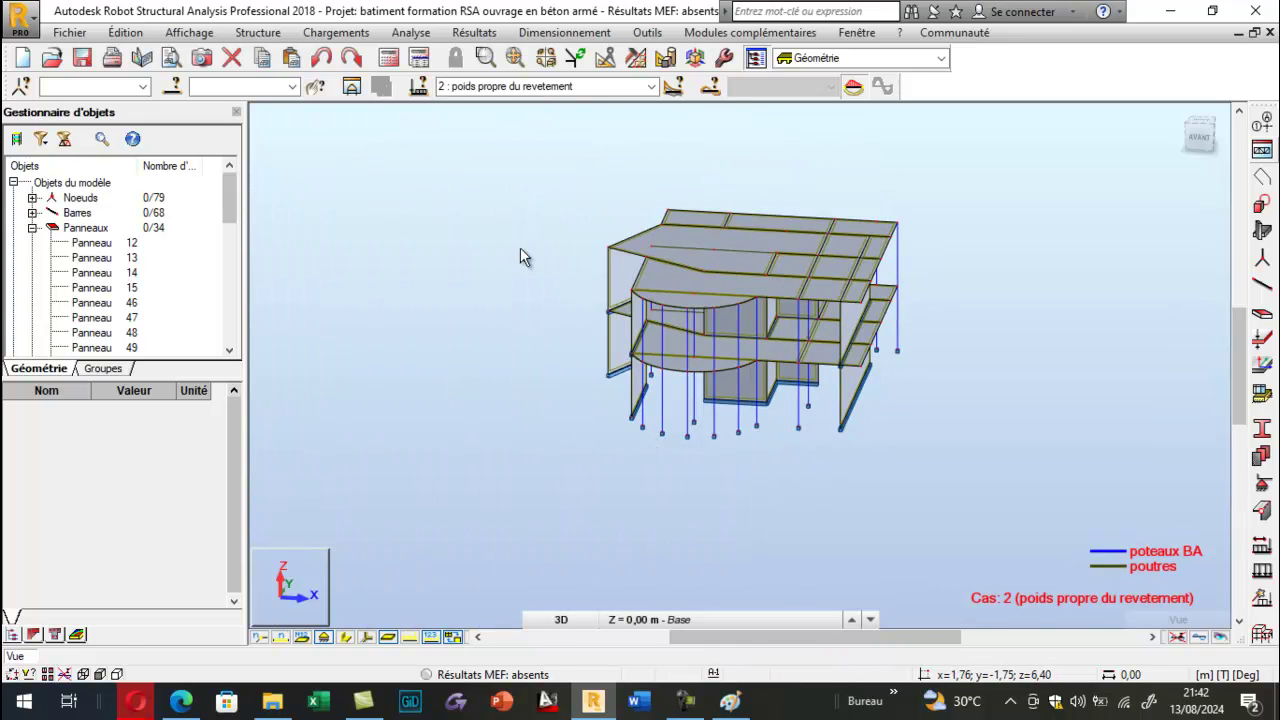
right_click(386, 240)
click(450, 320)
drag(480, 317, 495, 287)
drag(530, 209, 965, 286)
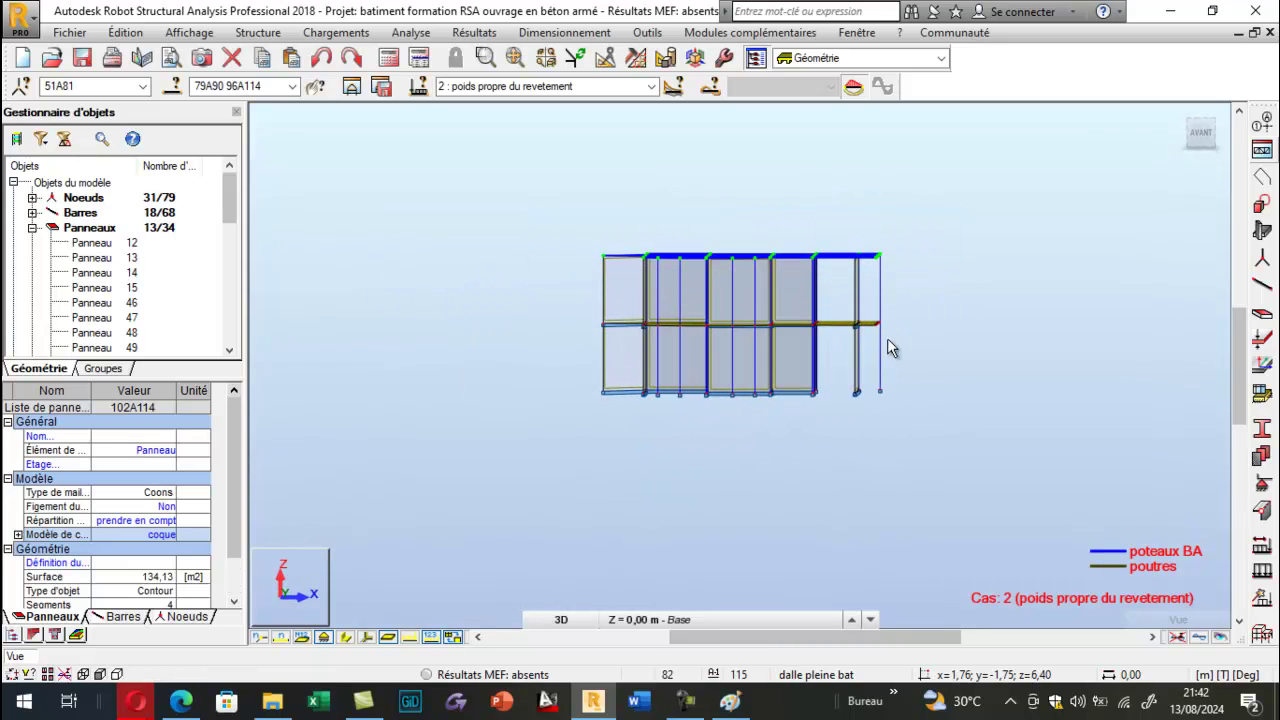
right_click(496, 208)
click(469, 289)
drag(469, 289, 313, 204)
Move the selected top-level slabs and beams by a translation vector of 0 0 -0.2 m.
click(125, 32)
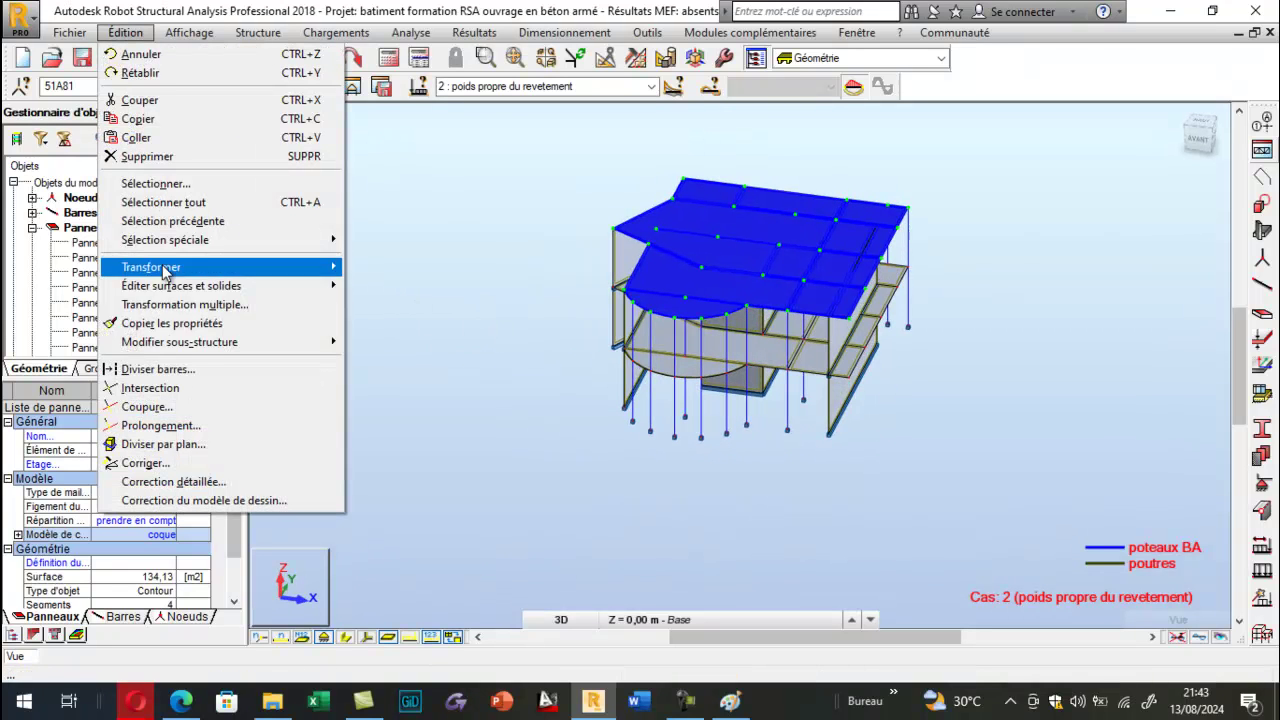
mouse_move(174, 279)
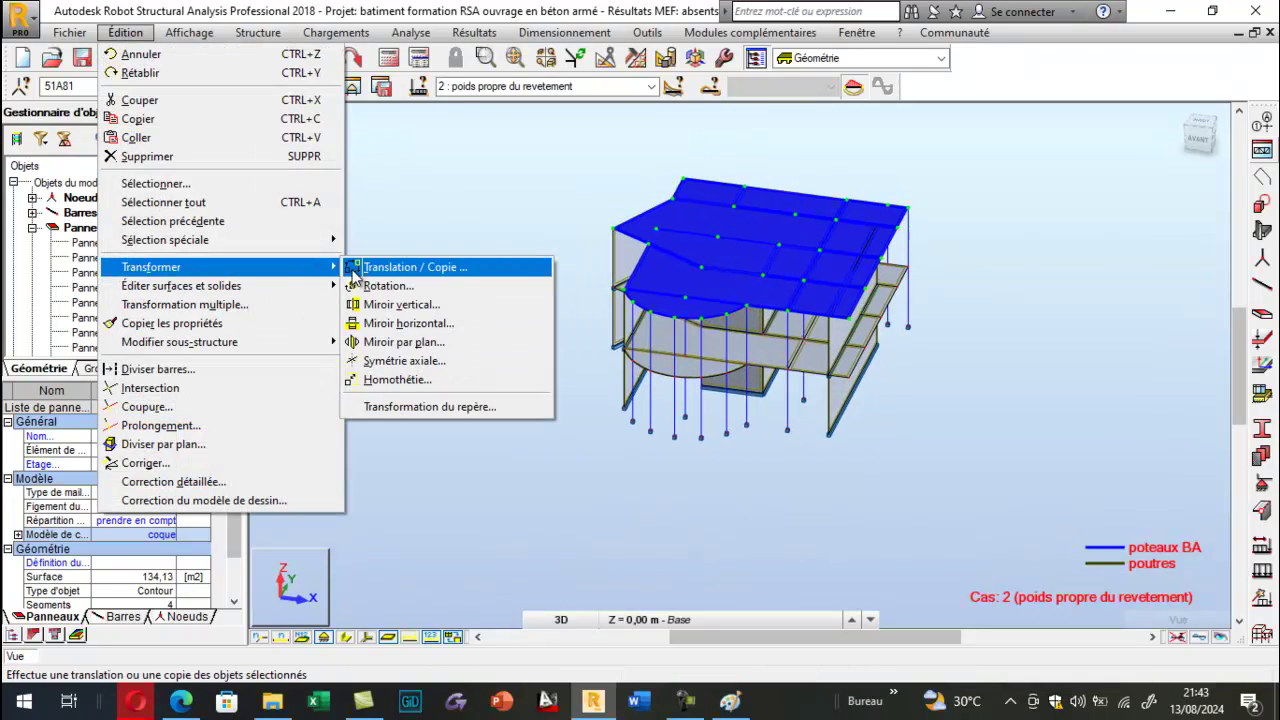
click(395, 267)
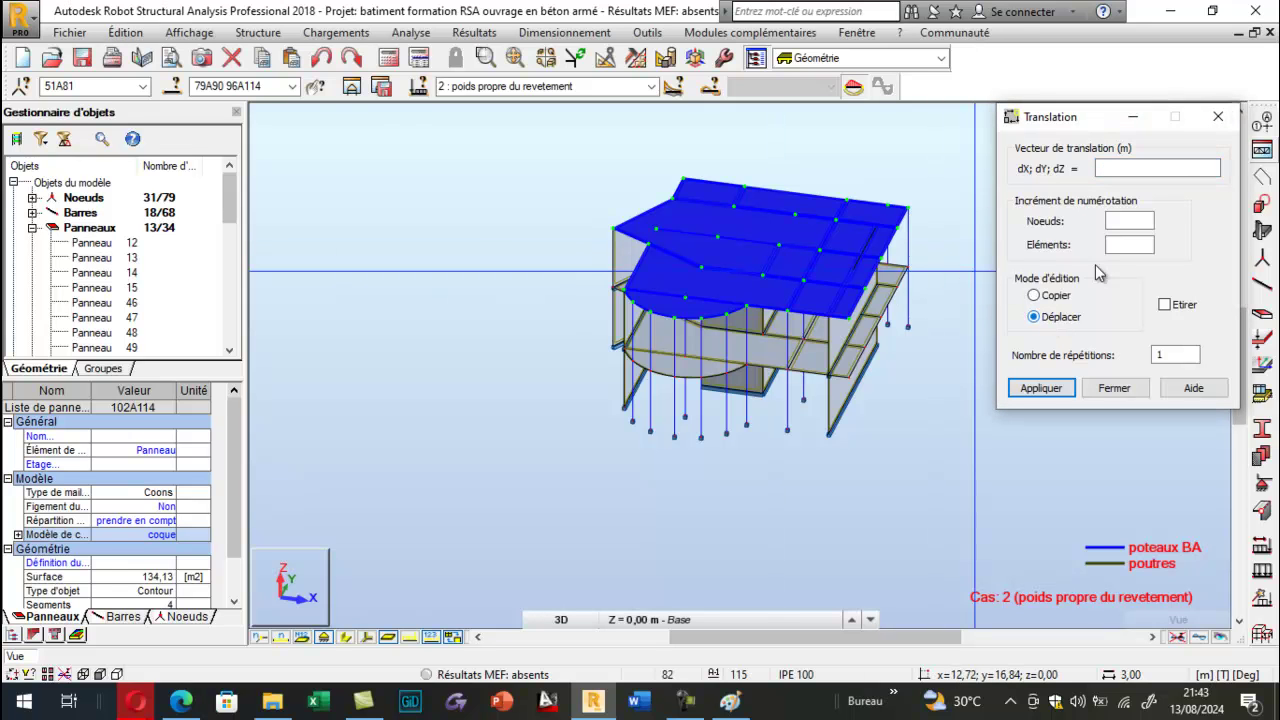
click(1119, 168)
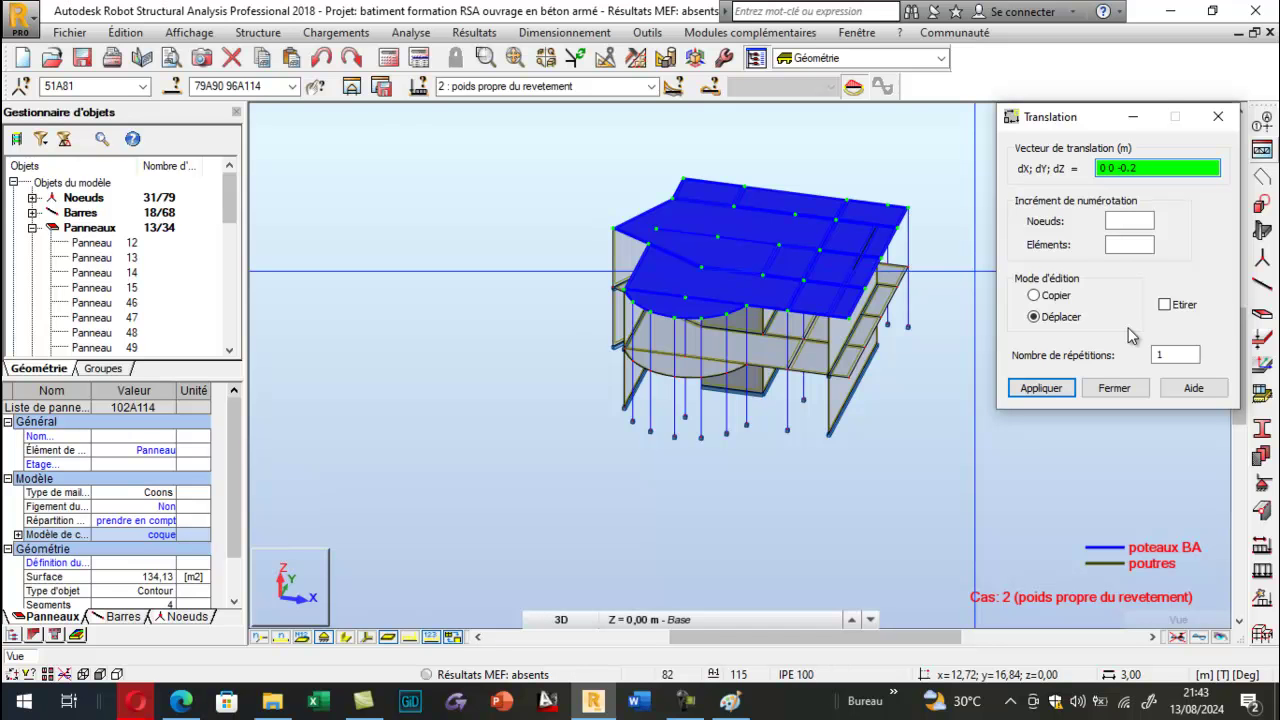
scroll(872, 280, up, 5)
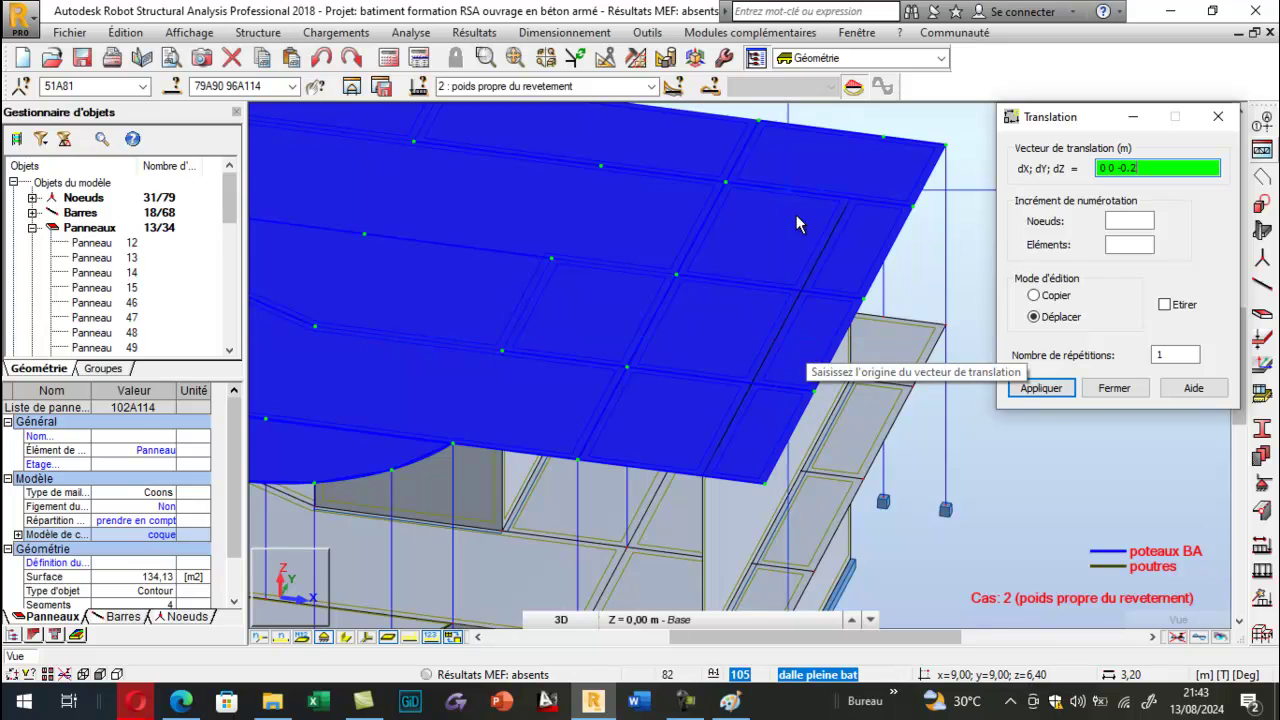
scroll(801, 226, down, 5)
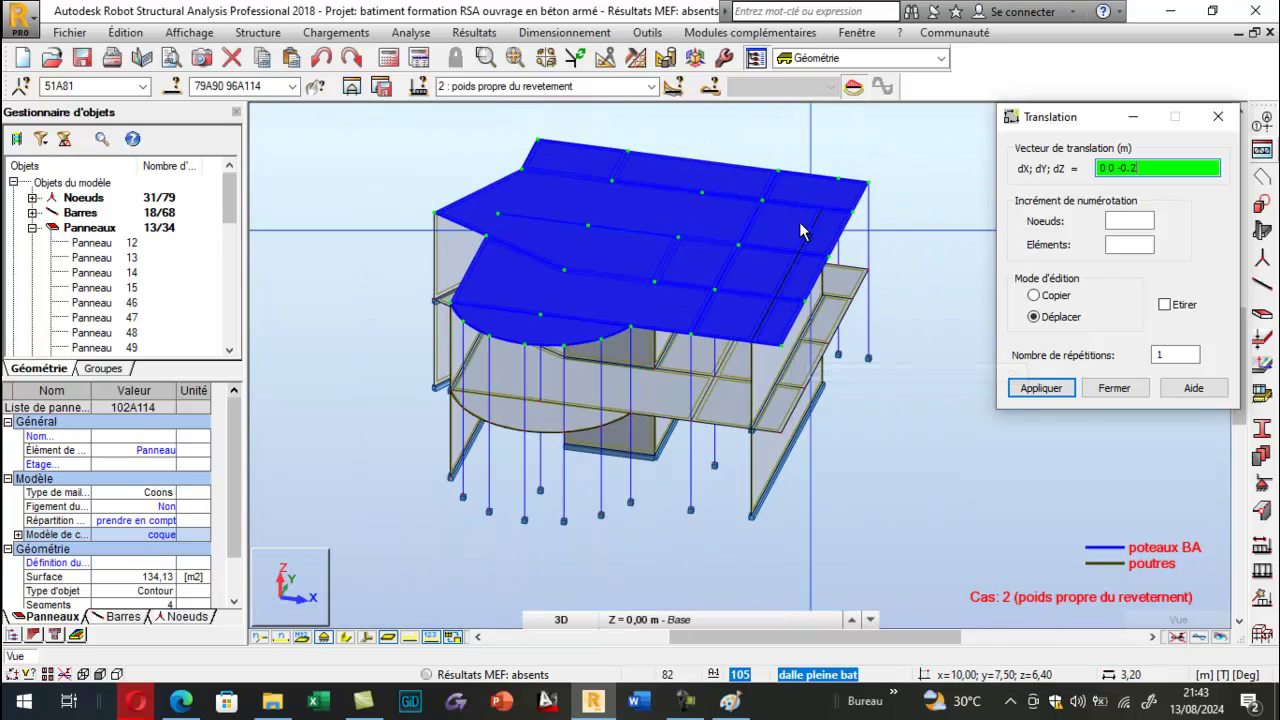
click(1051, 391)
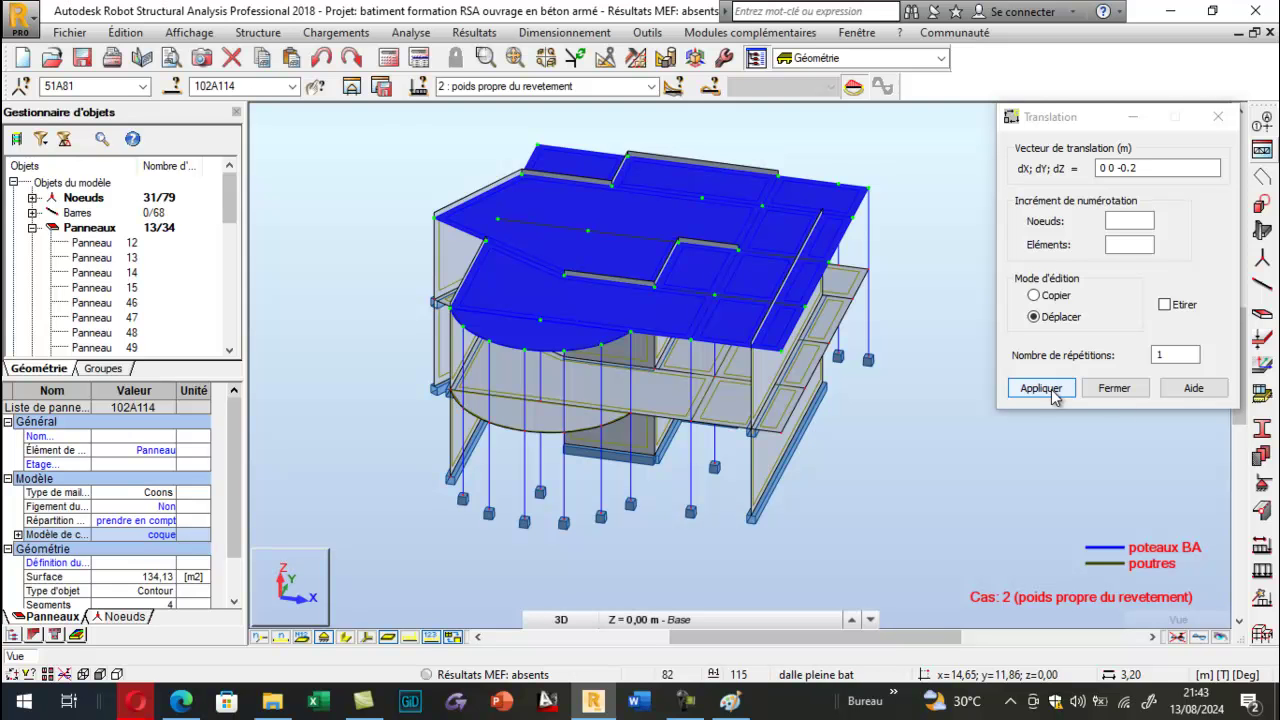
click(1132, 398)
Lower the top corners of the upper storey's oblique end wall (voile_78) to the top slab level at z = 6.20 m.
right_click(836, 242)
click(957, 317)
drag(957, 317, 913, 263)
key(Escape)
click(434, 198)
scroll(503, 204, up, 6)
click(462, 293)
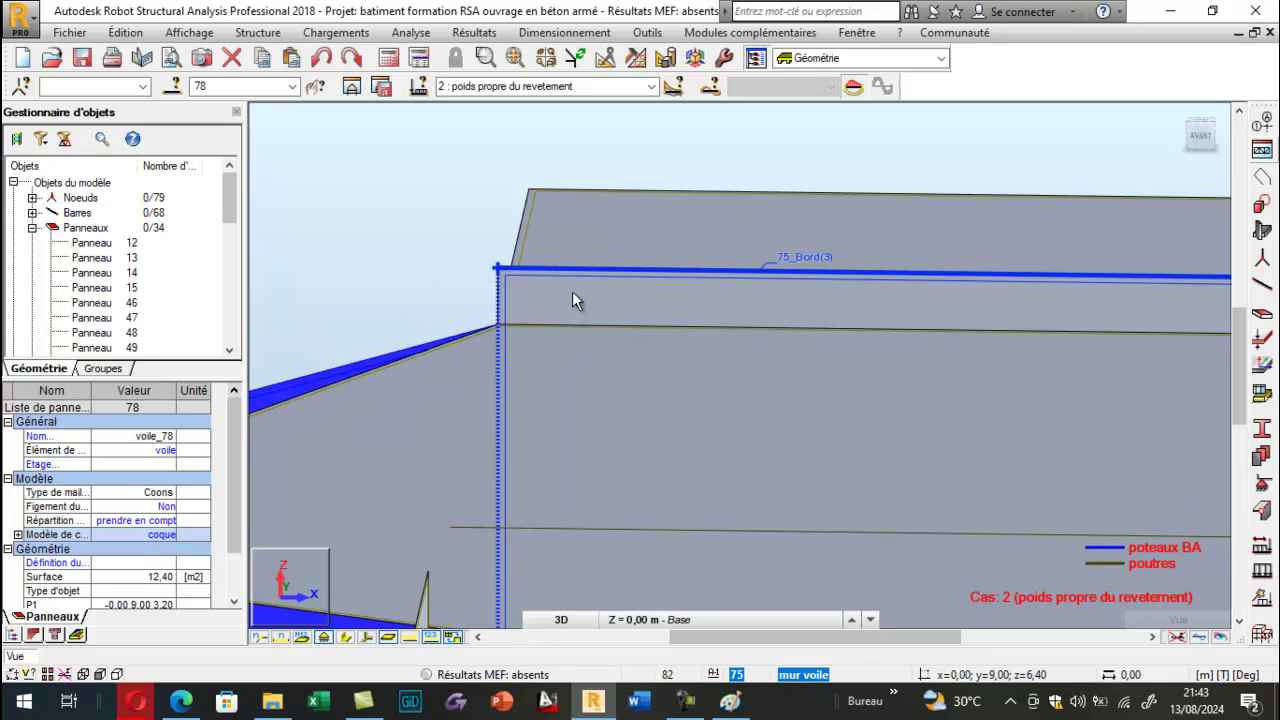
scroll(567, 294, down, 4)
scroll(437, 350, up, 4)
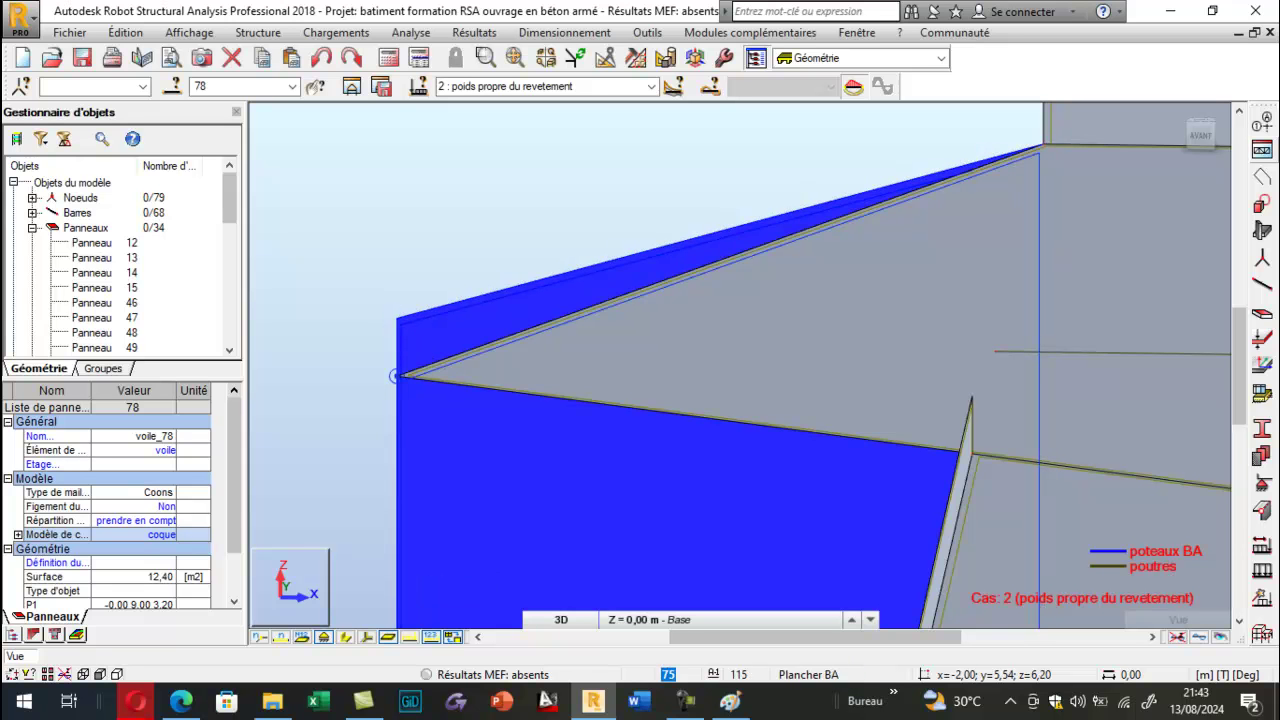
scroll(396, 374, down, 5)
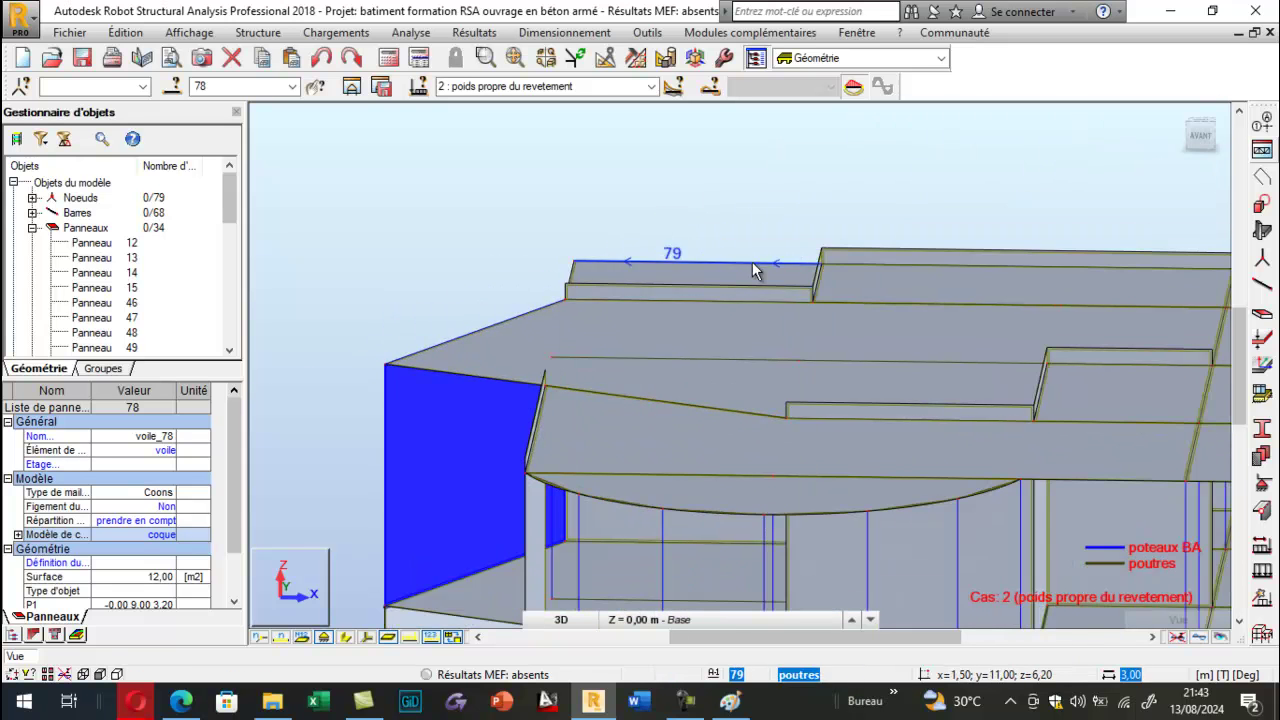
Lower both top corners of the upper-storey wall along y = 9.00 m (voile_75) to the top slab level at z = 6.20 m.
scroll(837, 320, up, 5)
click(838, 313)
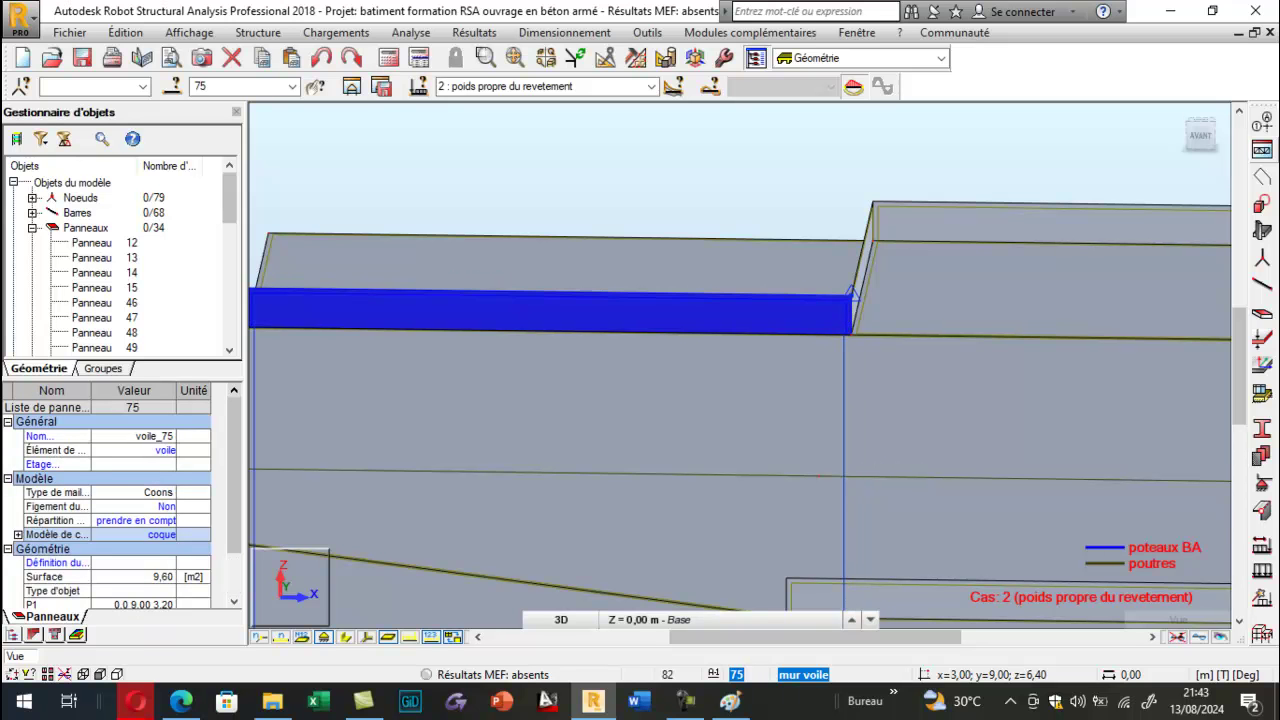
drag(851, 335, 852, 335)
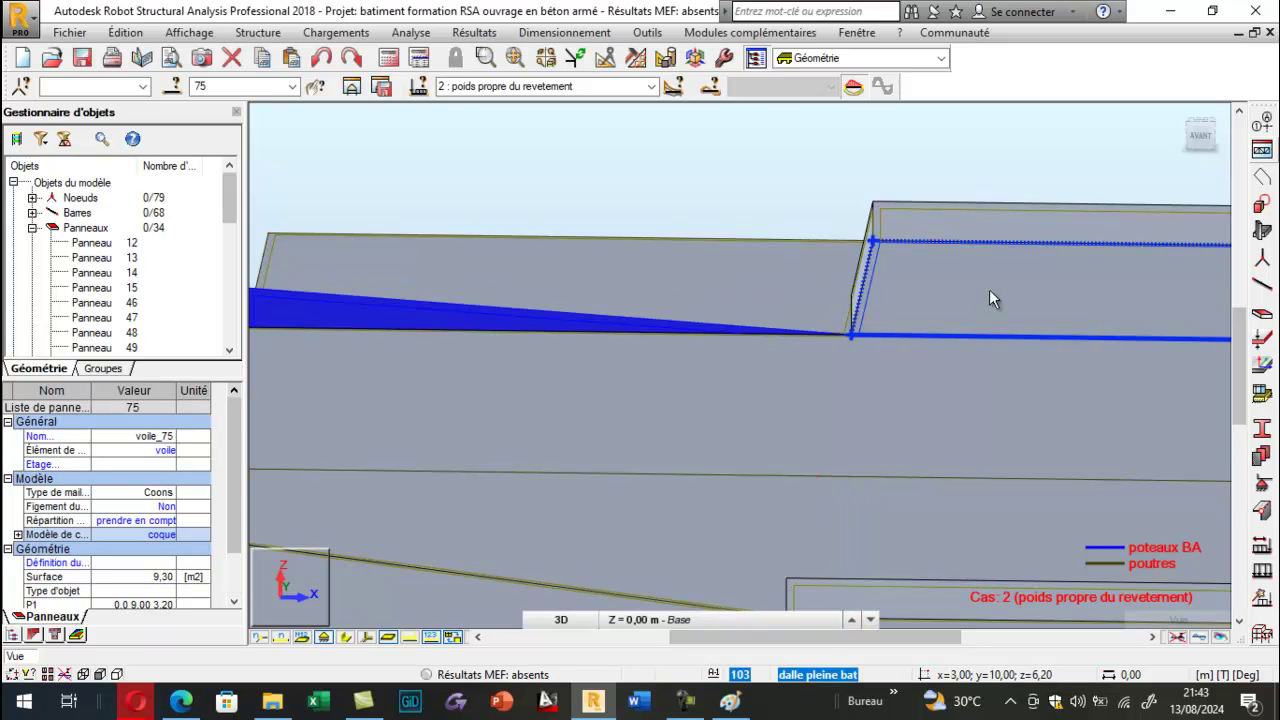
scroll(978, 297, down, 3)
scroll(548, 314, up, 6)
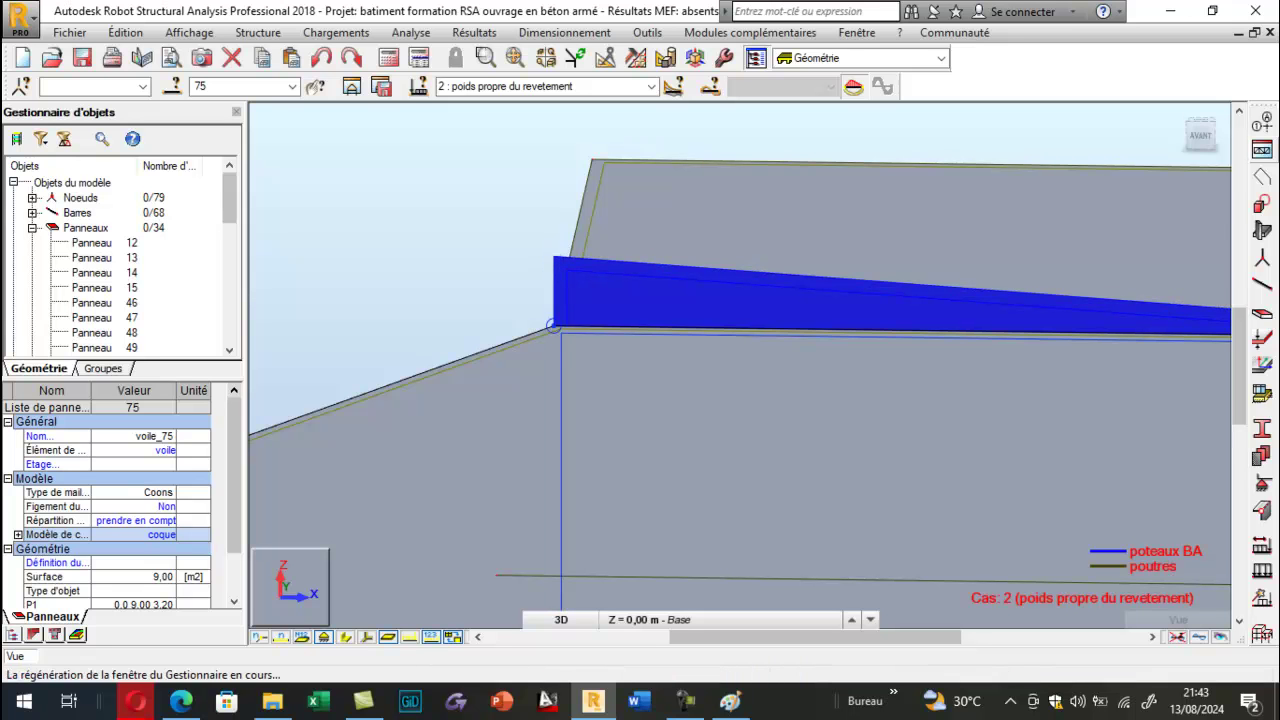
drag(553, 325, 553, 326)
scroll(471, 263, down, 8)
Lower the top corners of the upper-storey wall along y = 3.00 m, behind the curved edge, to the top slab level at z = 6.20 m.
scroll(674, 348, up, 5)
scroll(670, 362, up, 3)
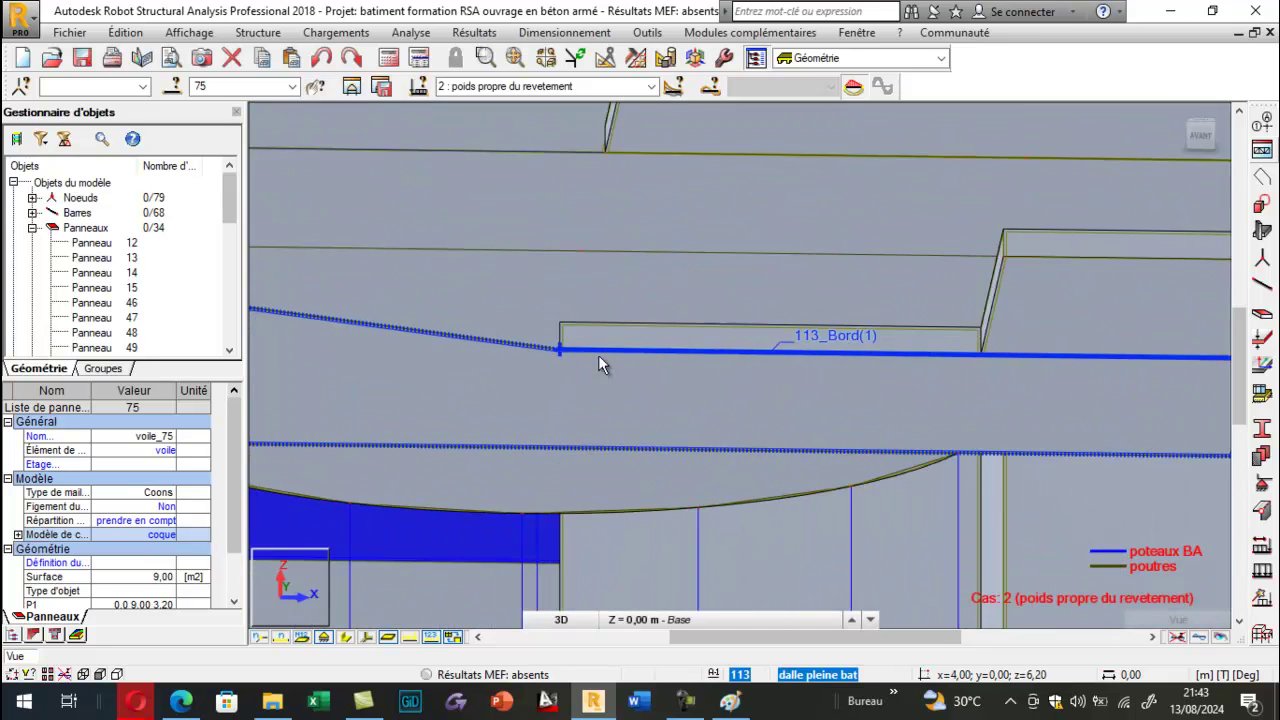
click(551, 323)
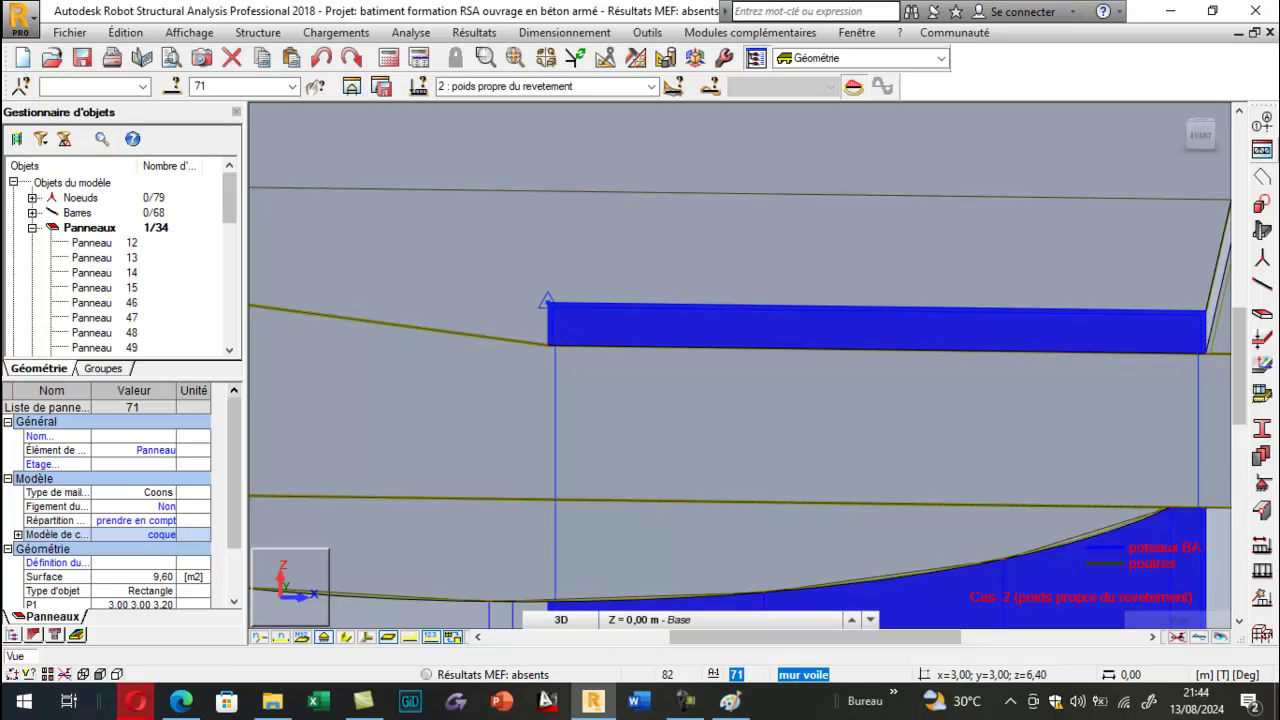
drag(548, 303, 548, 346)
scroll(522, 332, down, 4)
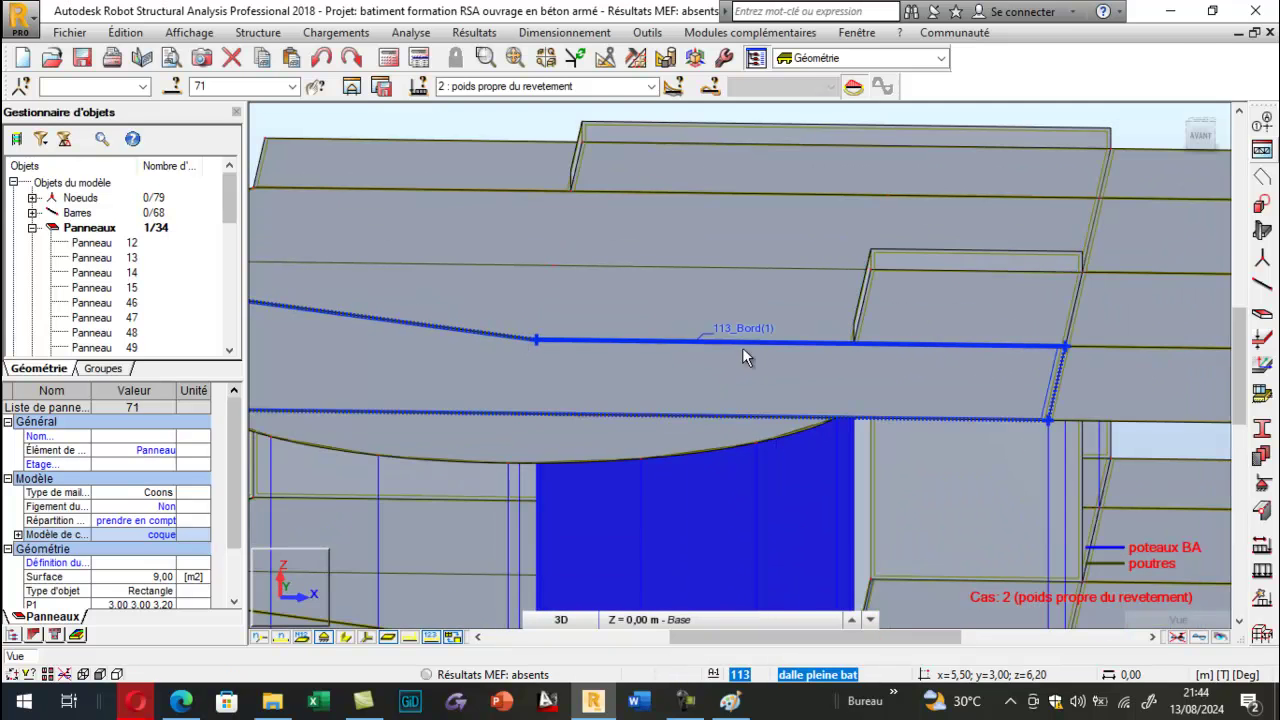
Lower both top corners of the upper-storey wall along y = 6.00 m (panel 73) to the top slab level at z = 6.20 m.
scroll(893, 290, up, 5)
click(870, 252)
scroll(858, 249, up, 3)
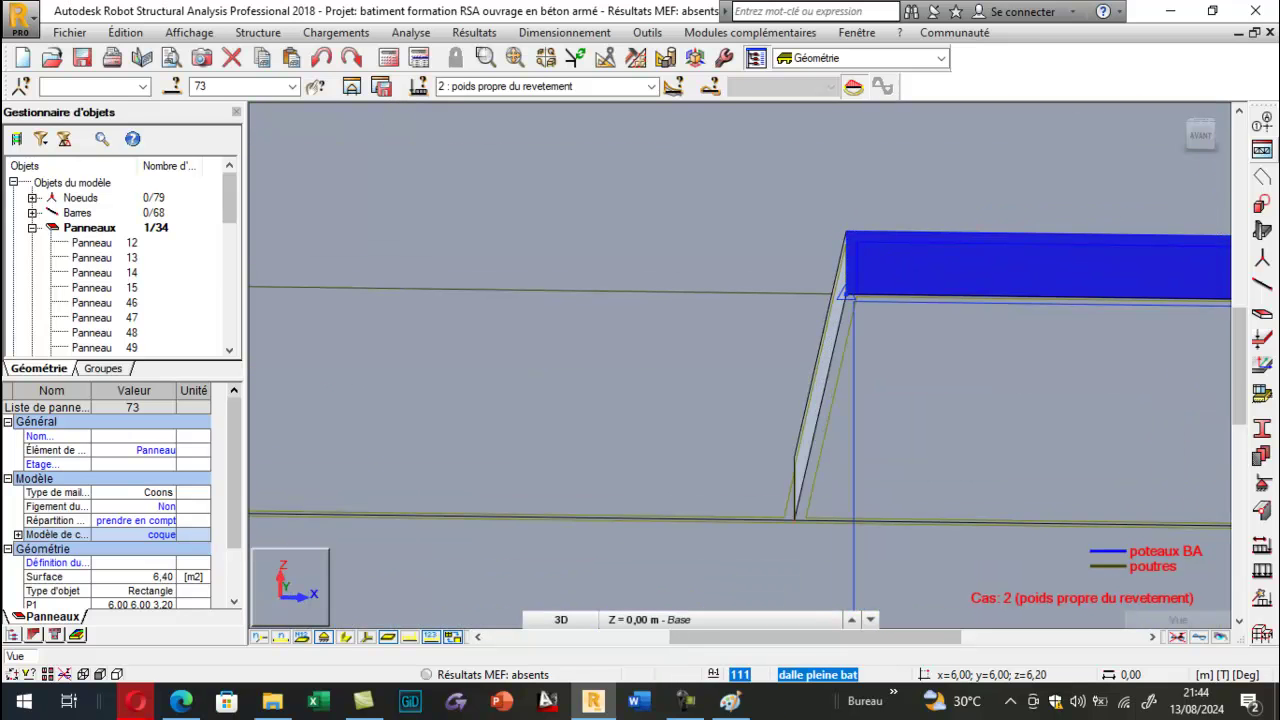
scroll(845, 295, down, 6)
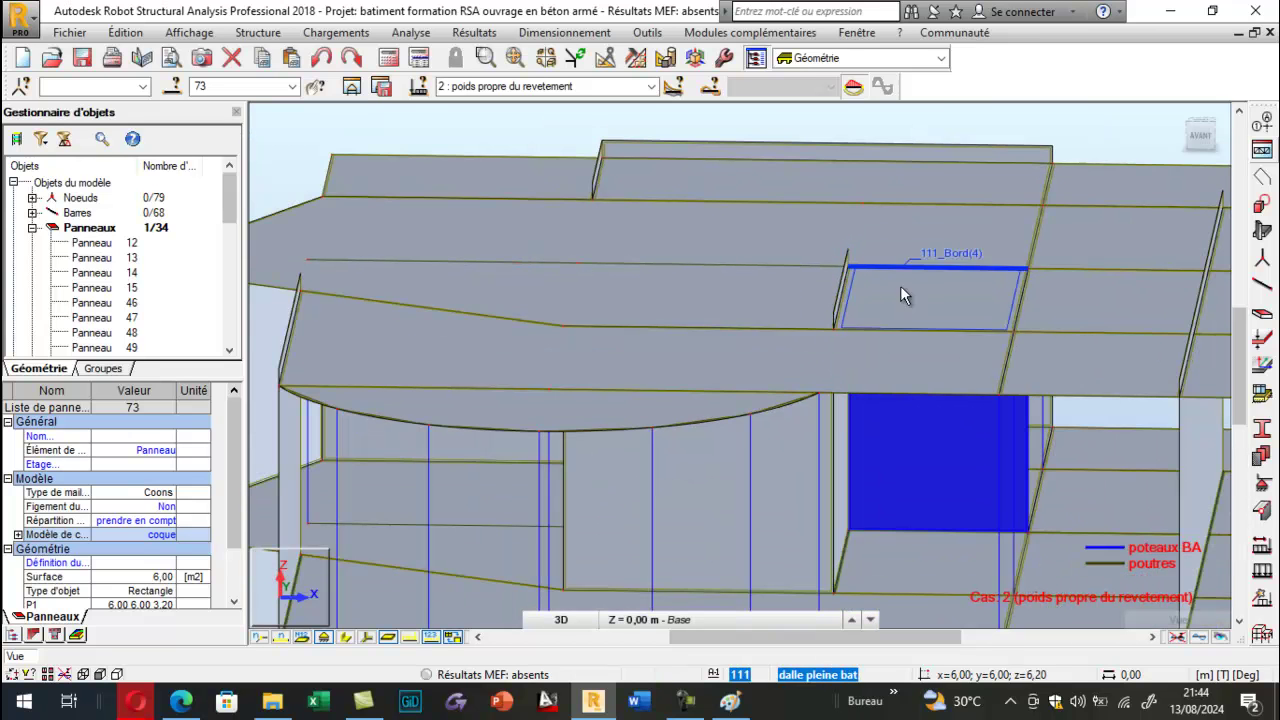
Lower both top corners of the upper-storey wall along x = 6.00 m (panel 72) to the top slab level at z = 6.20 m.
scroll(880, 285, up, 5)
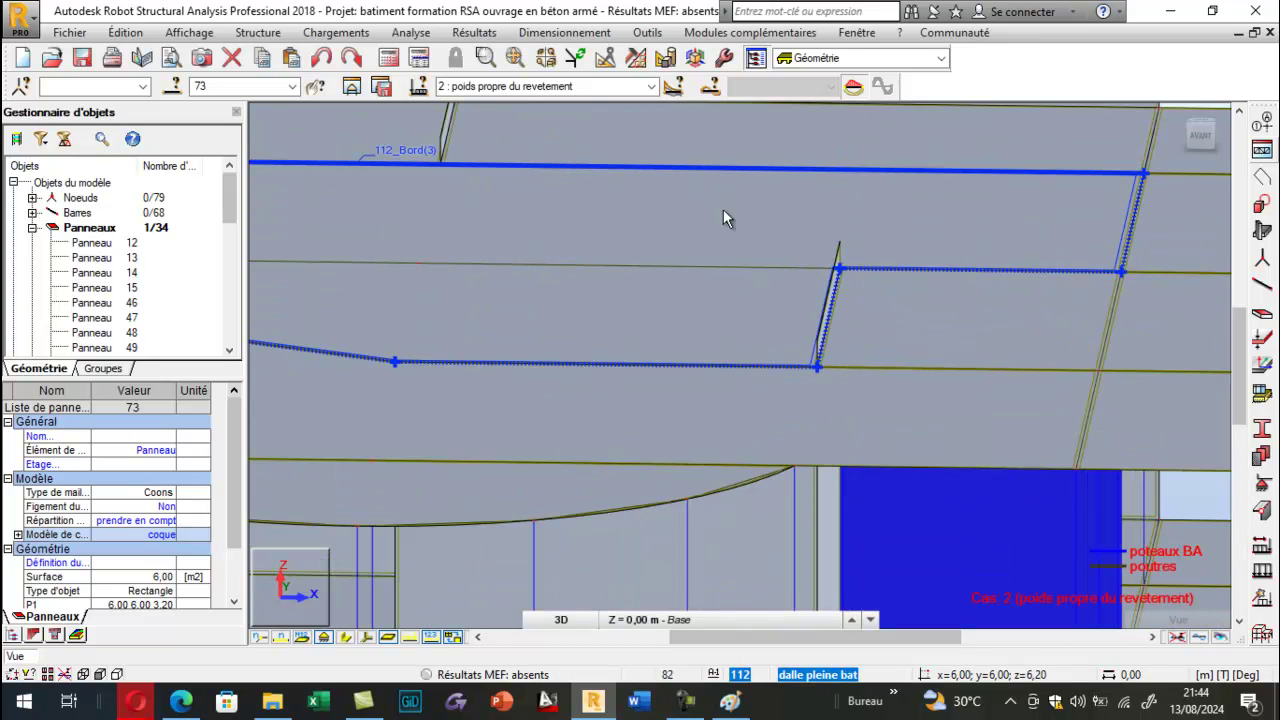
right_click(602, 212)
click(650, 350)
drag(680, 343, 840, 240)
scroll(852, 240, up, 3)
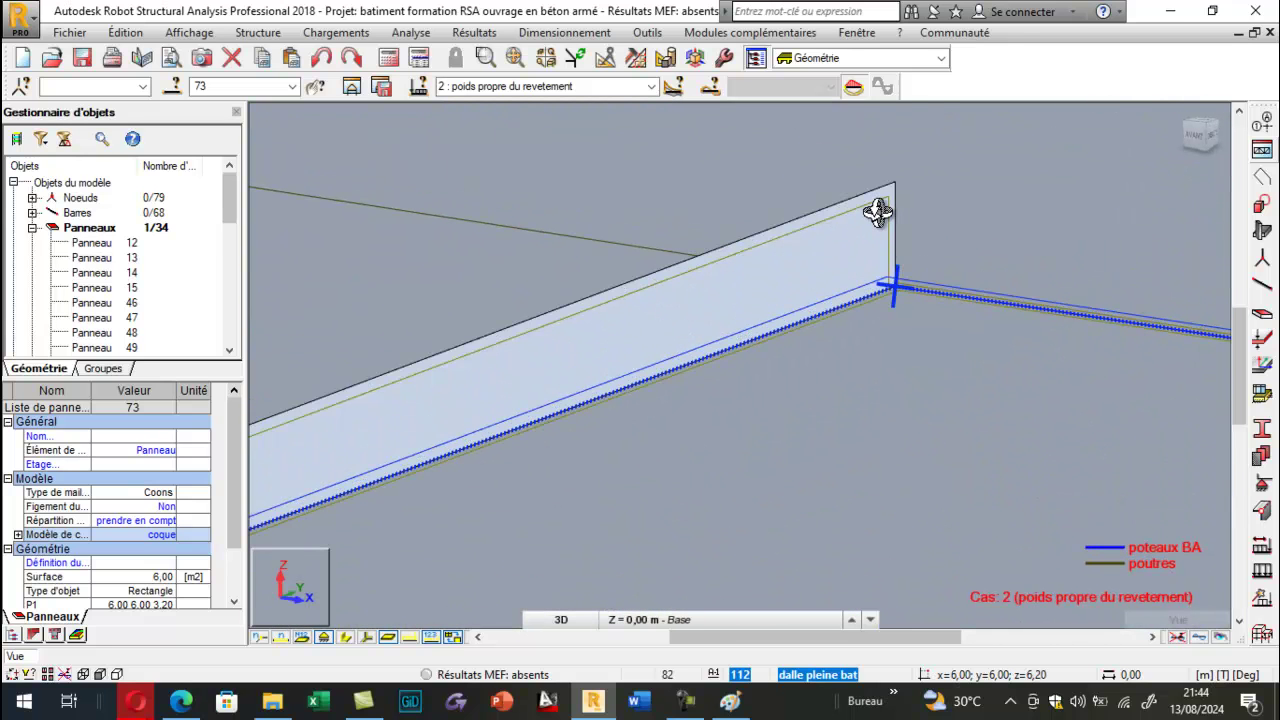
click(880, 208)
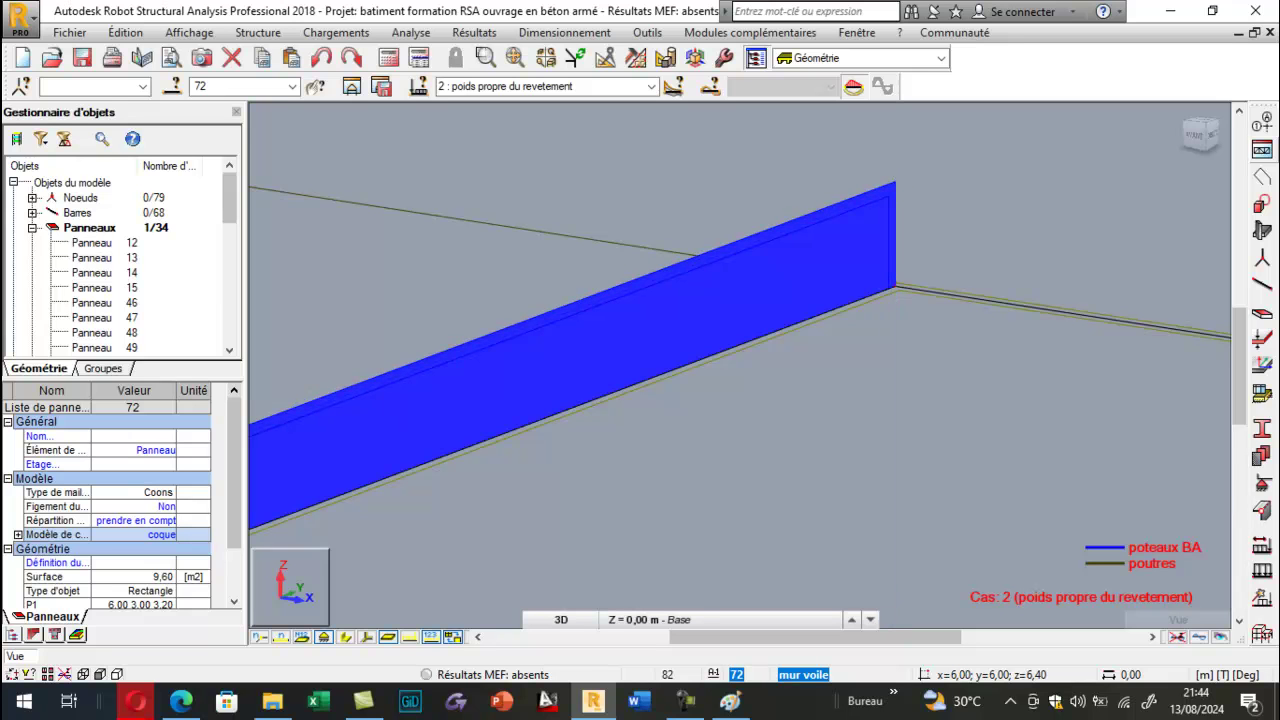
scroll(887, 288, up, 2)
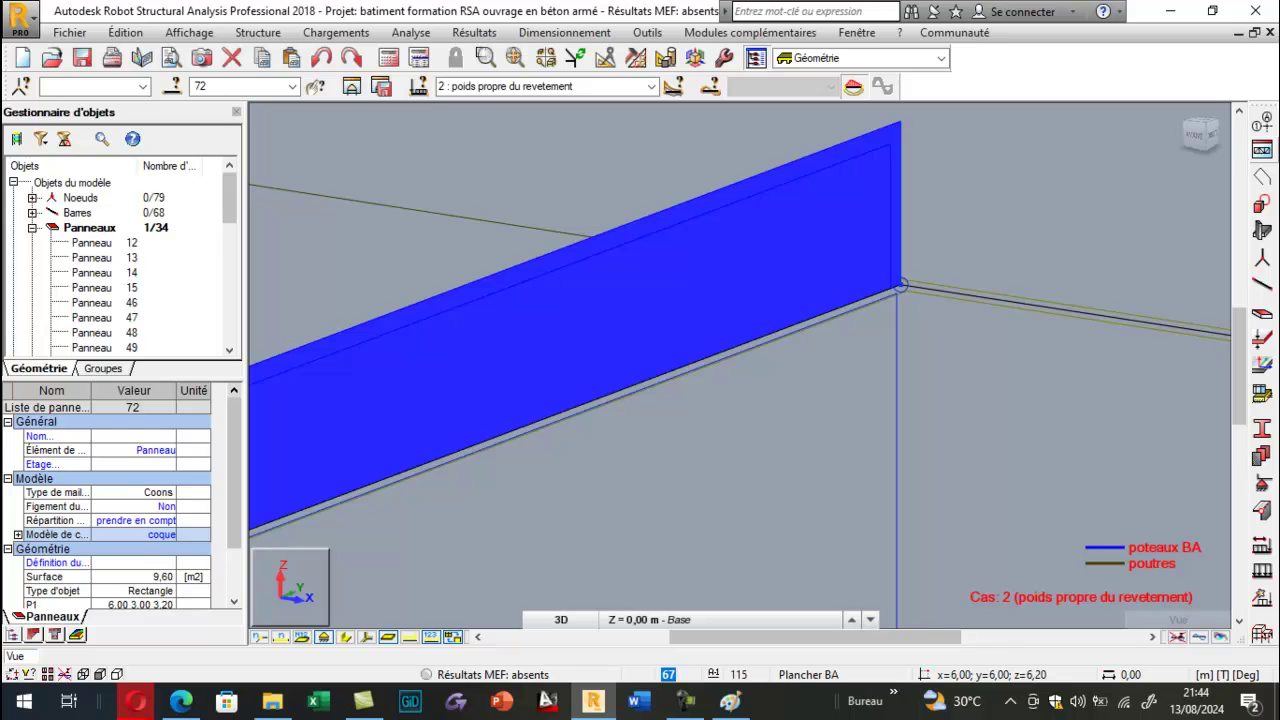
click(901, 285)
scroll(914, 264, down, 4)
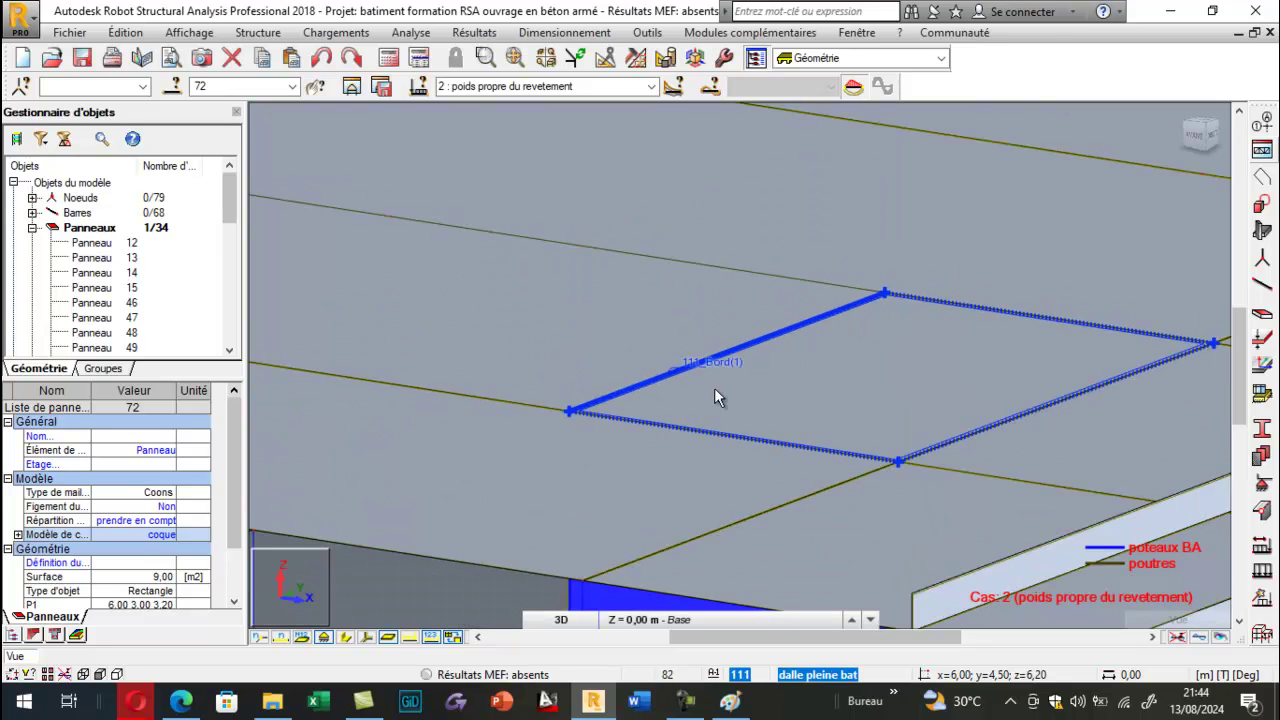
scroll(730, 389, down, 6)
click(728, 200)
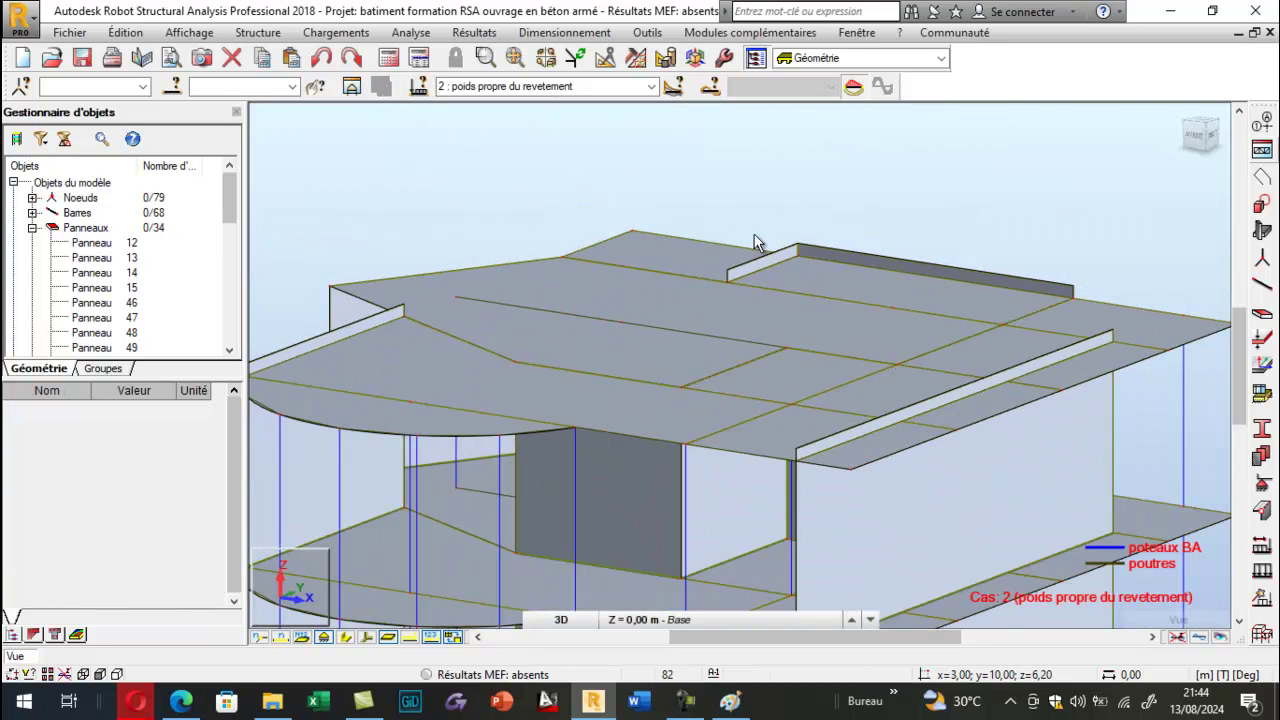
Lower both top corners of the upper-storey wall along x = 10.00 m (voile_74) to the top slab level at z = 6.20 m.
scroll(795, 452, up, 3)
click(778, 463)
scroll(778, 463, up, 2)
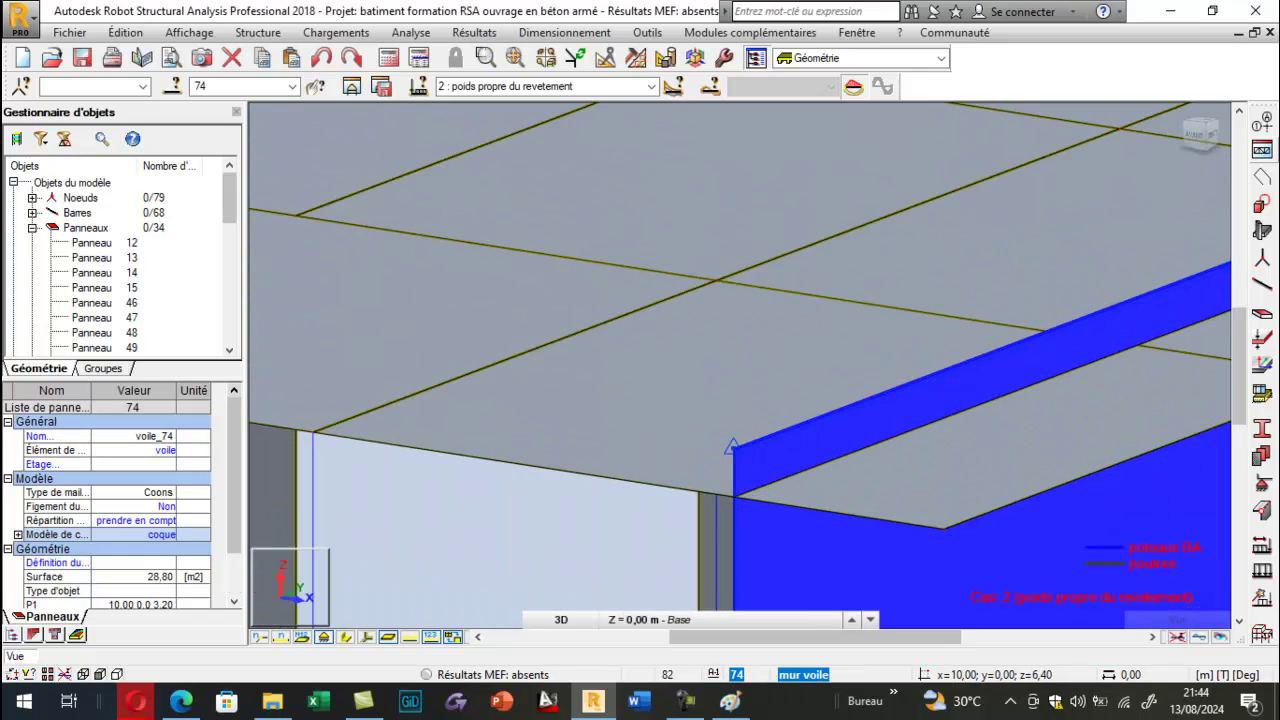
scroll(707, 448, down, 5)
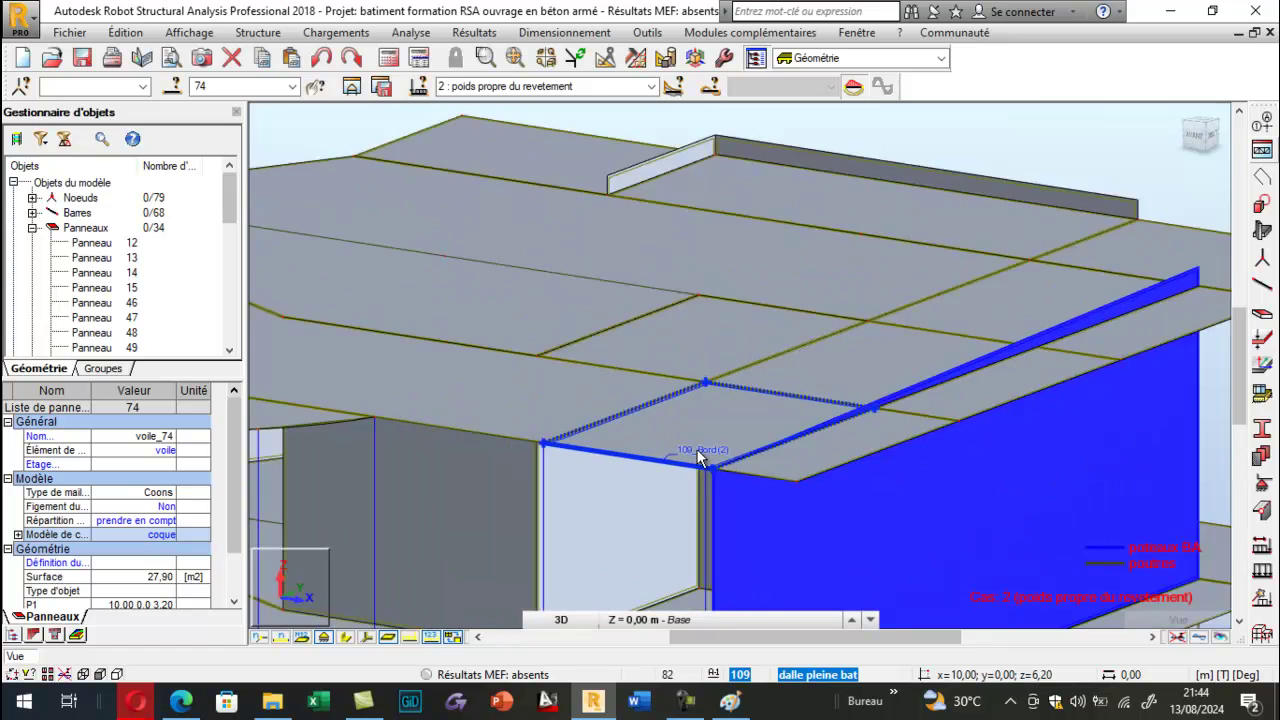
scroll(1061, 335, up, 4)
scroll(1061, 335, up, 2)
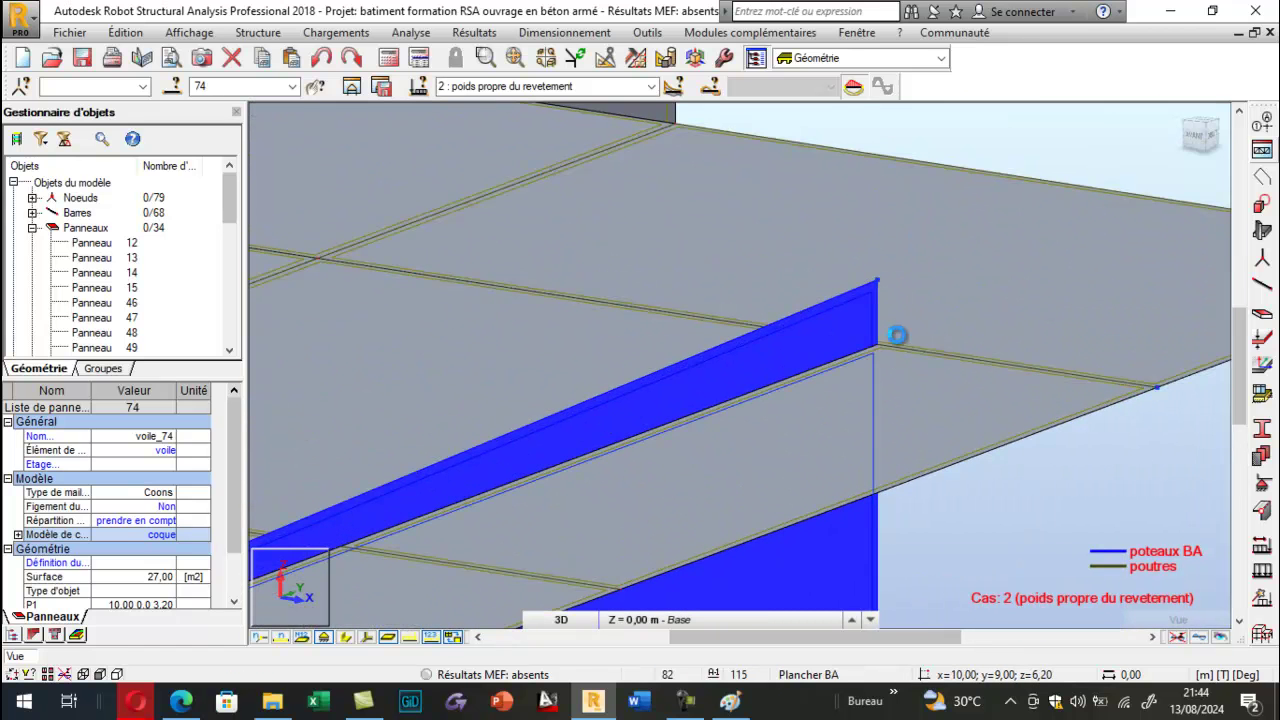
scroll(965, 291, down, 5)
scroll(985, 333, down, 3)
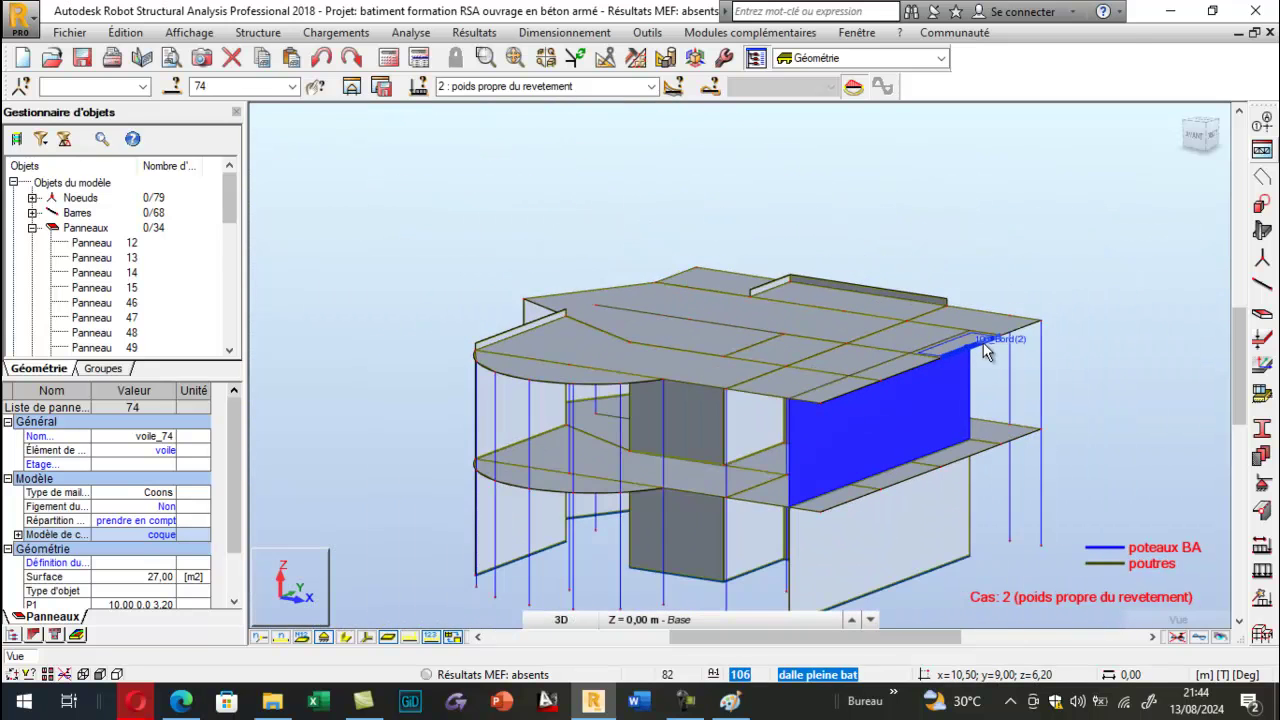
Lower both top corners of the upper-storey wall along x = 0.00 m (panel 70) to the top slab level at z = 6.20 m.
scroll(679, 310, up, 3)
scroll(679, 310, up, 4)
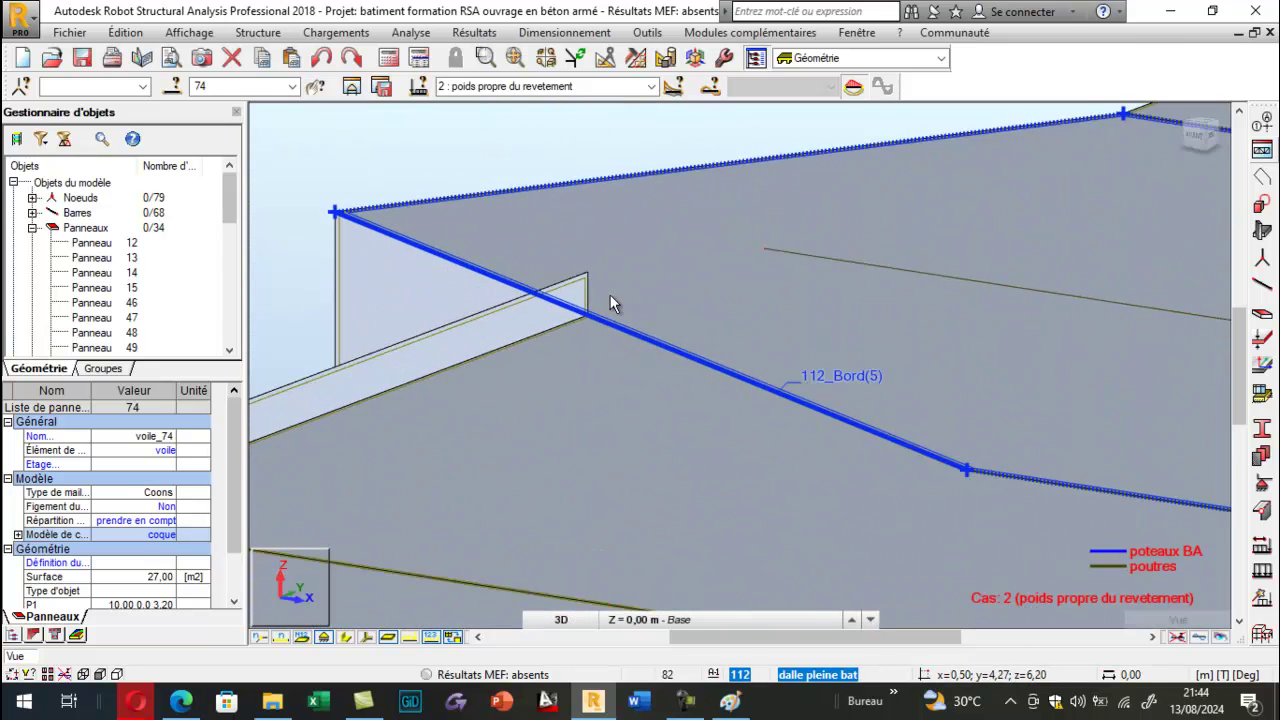
click(567, 275)
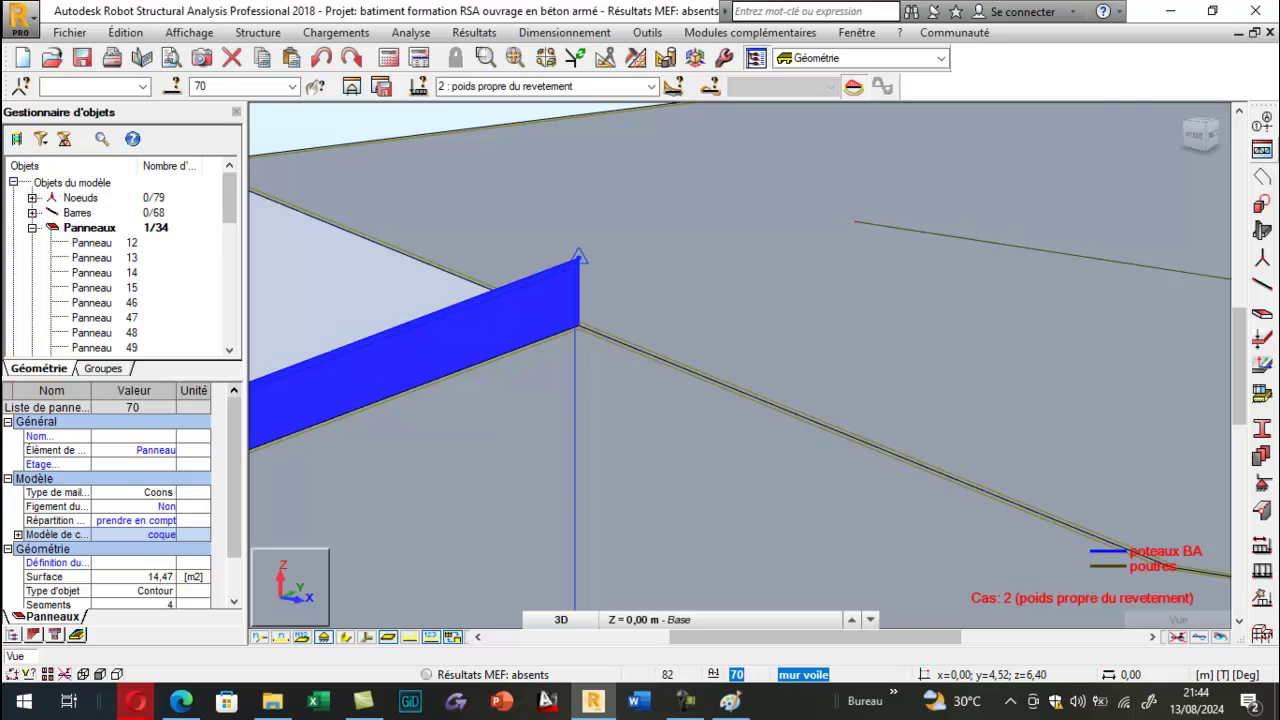
scroll(615, 283, down, 4)
scroll(381, 373, up, 5)
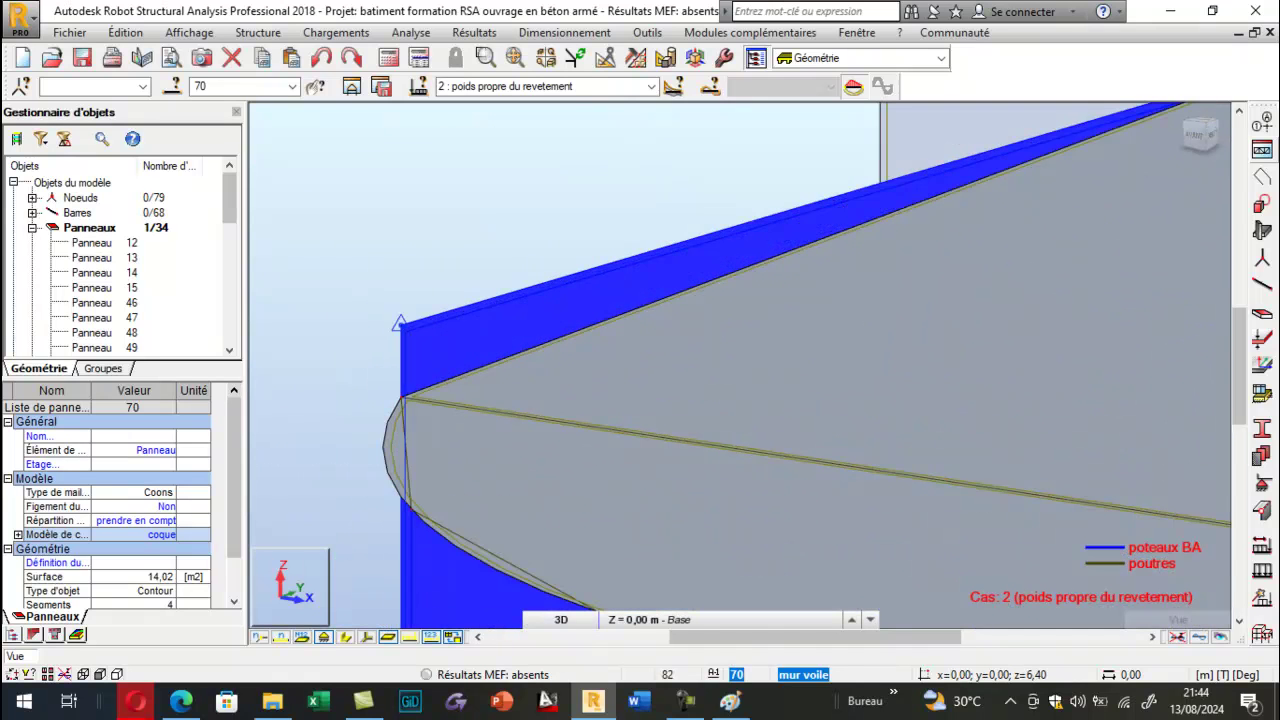
scroll(400, 400, down, 5)
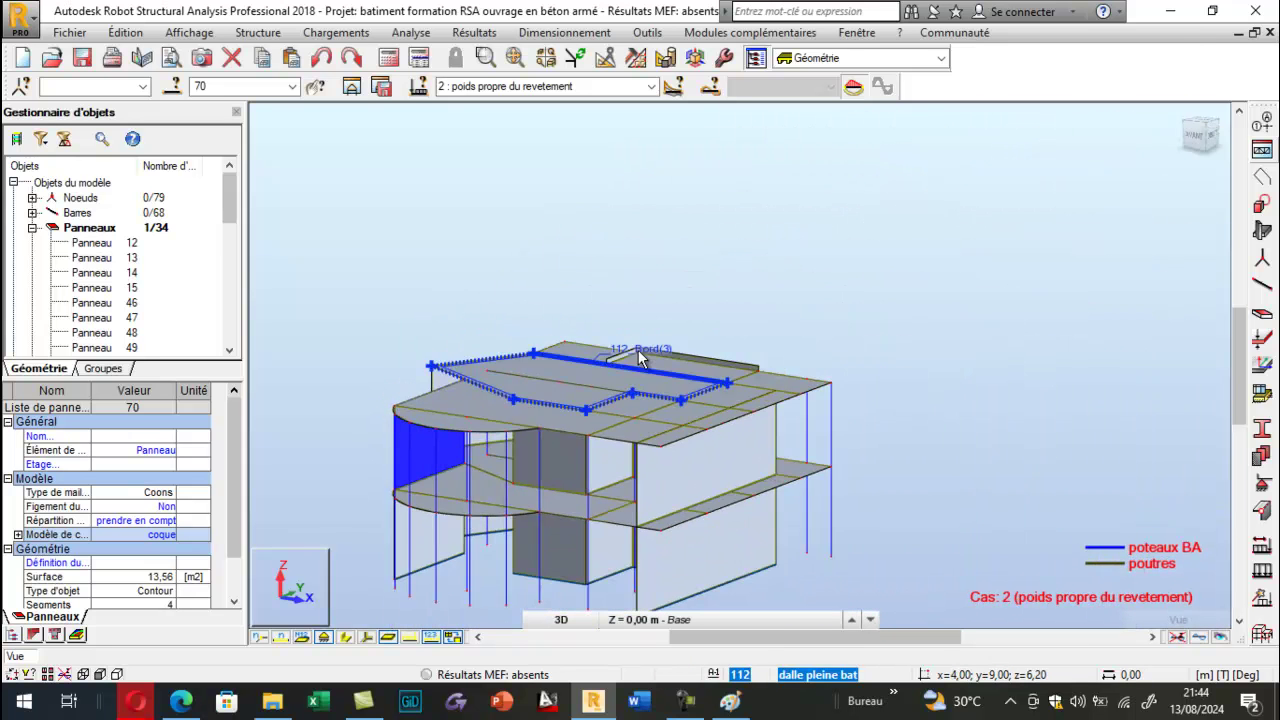
Lower both top corners of the upper-storey wall along x = 3.00 m (voile_76) to the top slab level at z = 6.20 m.
scroll(634, 375, up, 6)
click(615, 400)
scroll(615, 400, up, 1)
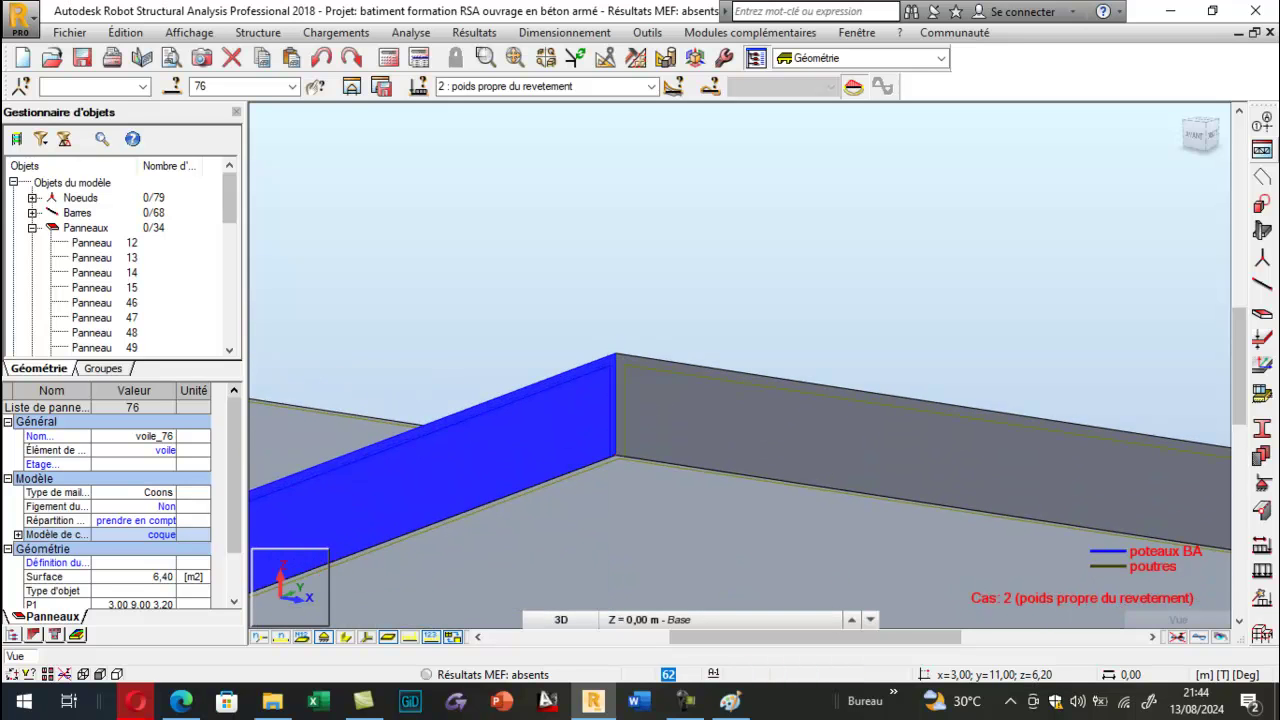
scroll(600, 460, up, 2)
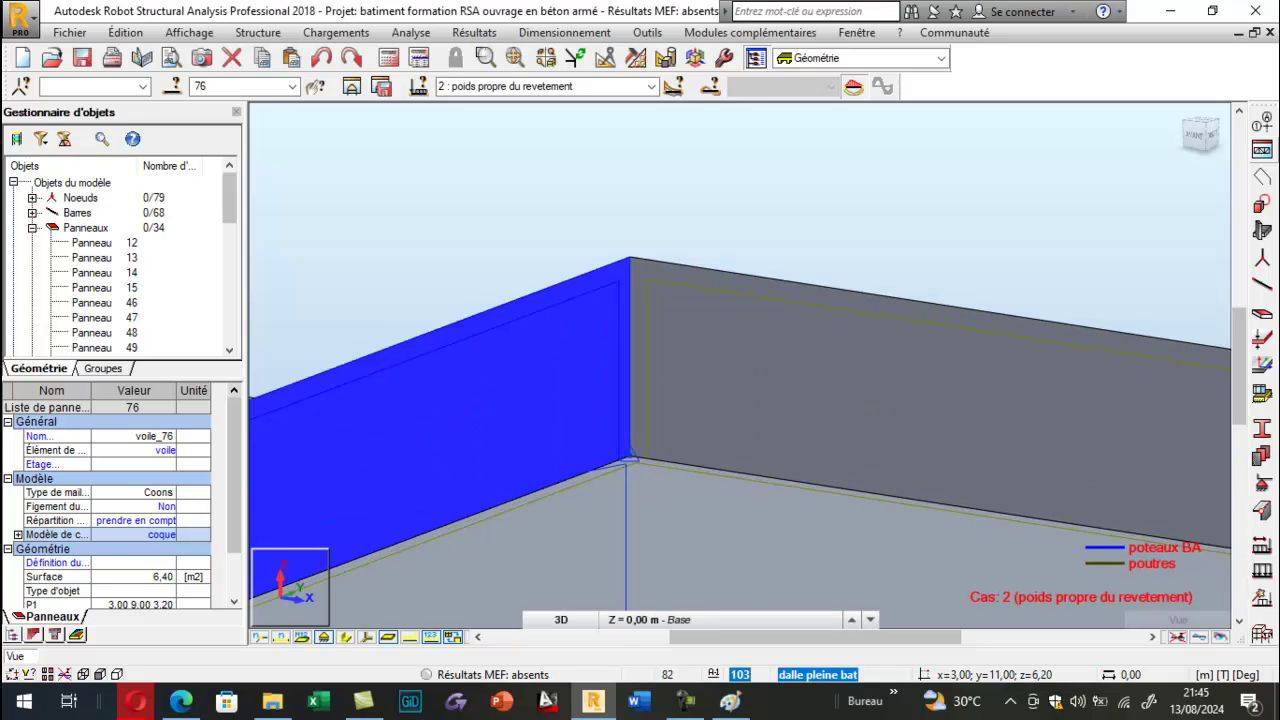
click(630, 457)
scroll(820, 227, down, 4)
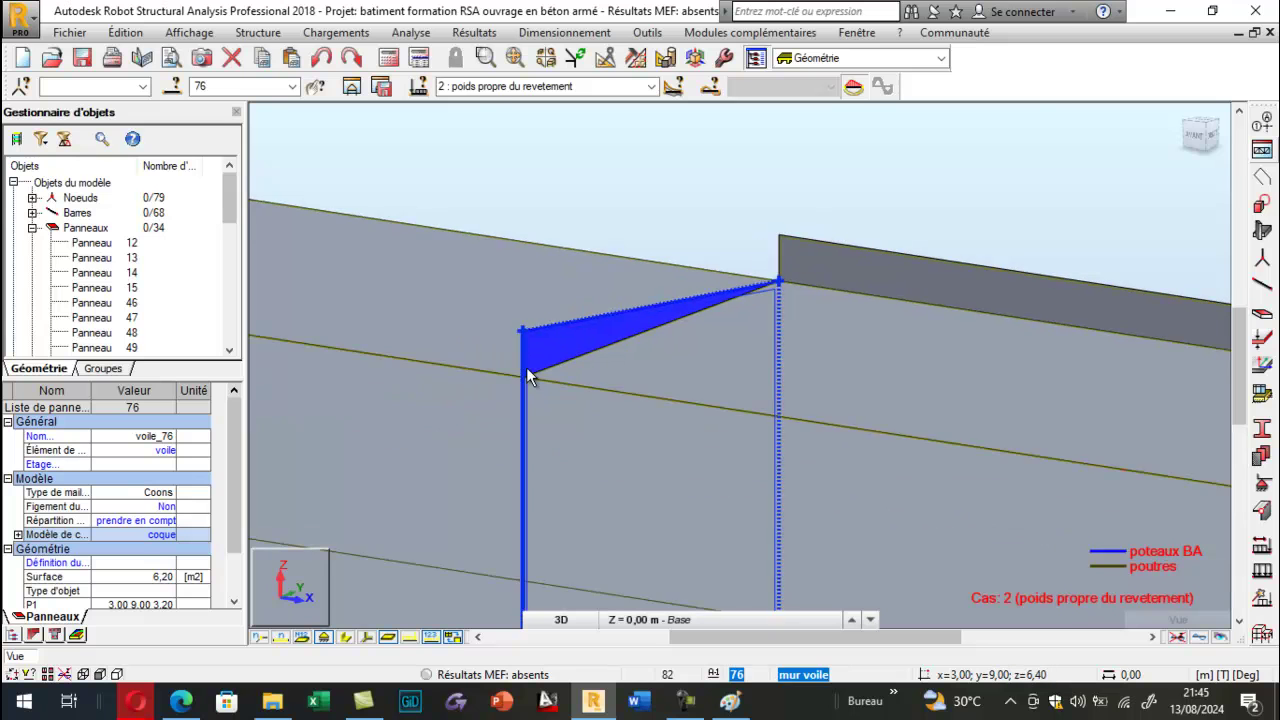
scroll(567, 358, up, 2)
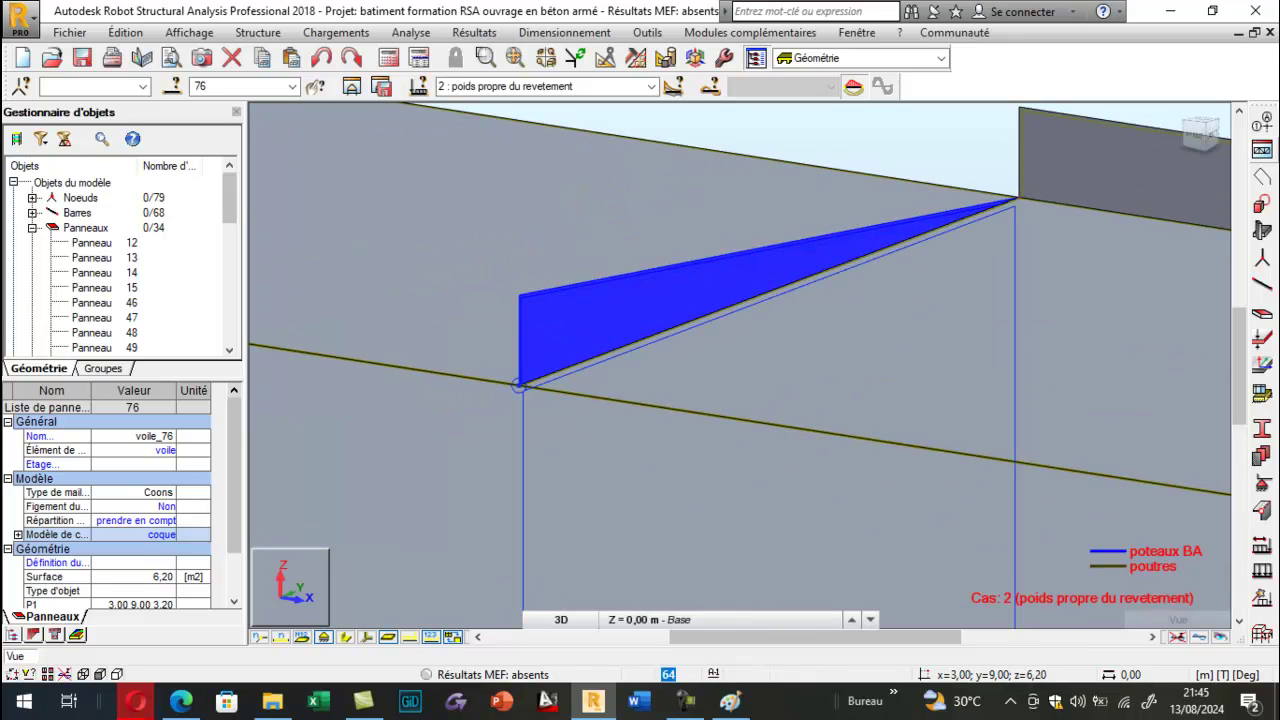
click(519, 385)
Lower both top corners of the upper-storey wall along y = 11.00 m (voile_77) to the top slab level at z = 6.20 m.
scroll(727, 274, up, 3)
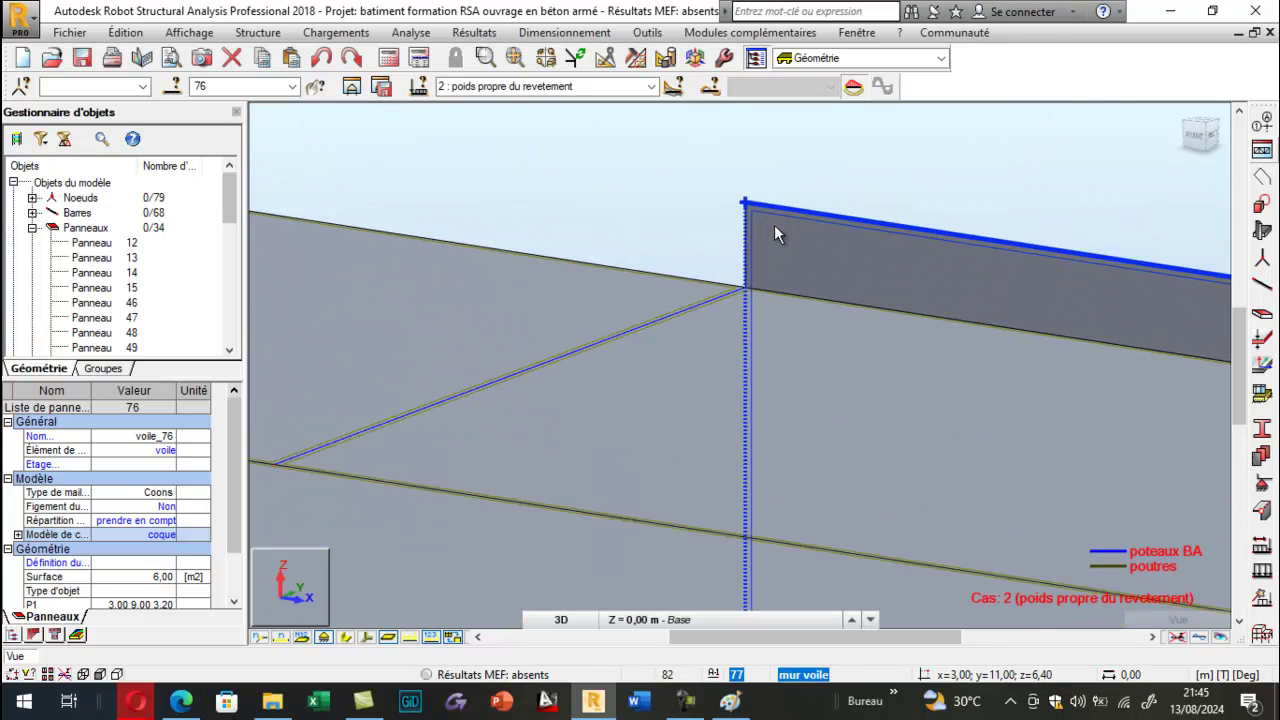
click(775, 230)
click(742, 288)
scroll(623, 263, down, 4)
scroll(1022, 340, up, 3)
drag(1025, 292, 1021, 355)
scroll(905, 277, down, 3)
scroll(890, 278, down, 5)
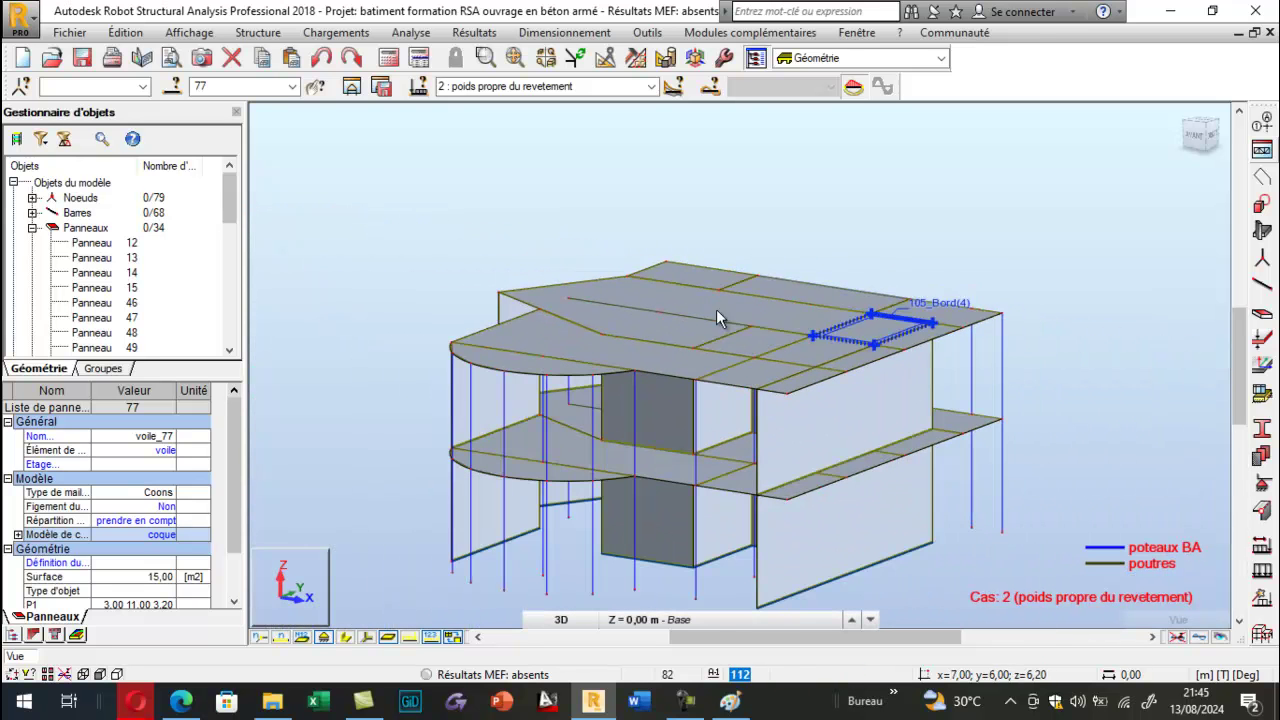
click(471, 202)
right_click(449, 206)
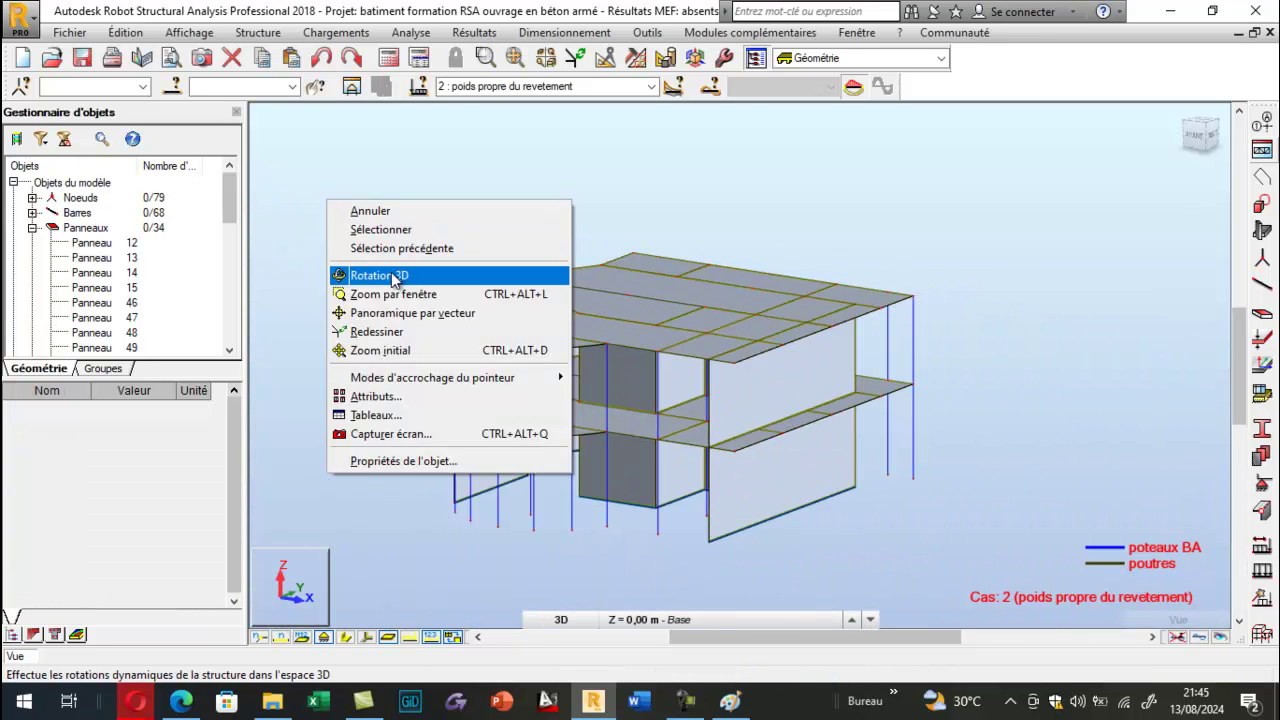
click(463, 274)
drag(463, 271, 496, 275)
drag(481, 405, 349, 357)
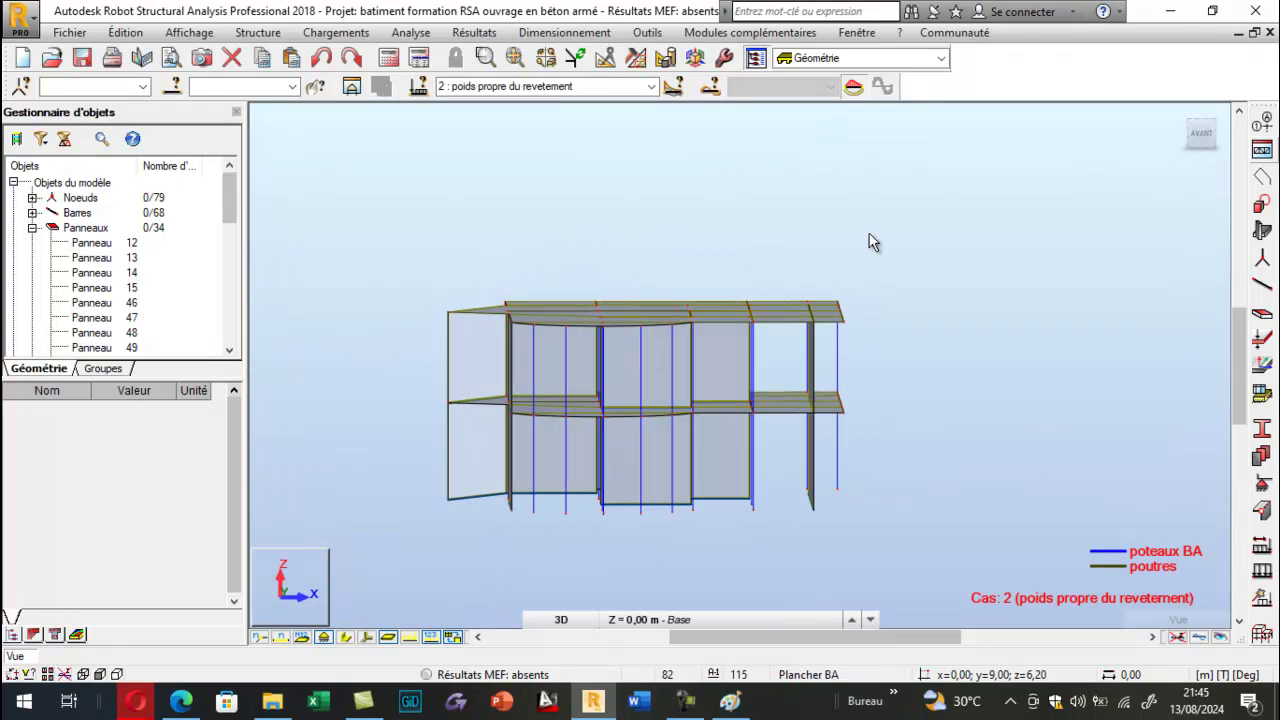
drag(765, 305, 399, 366)
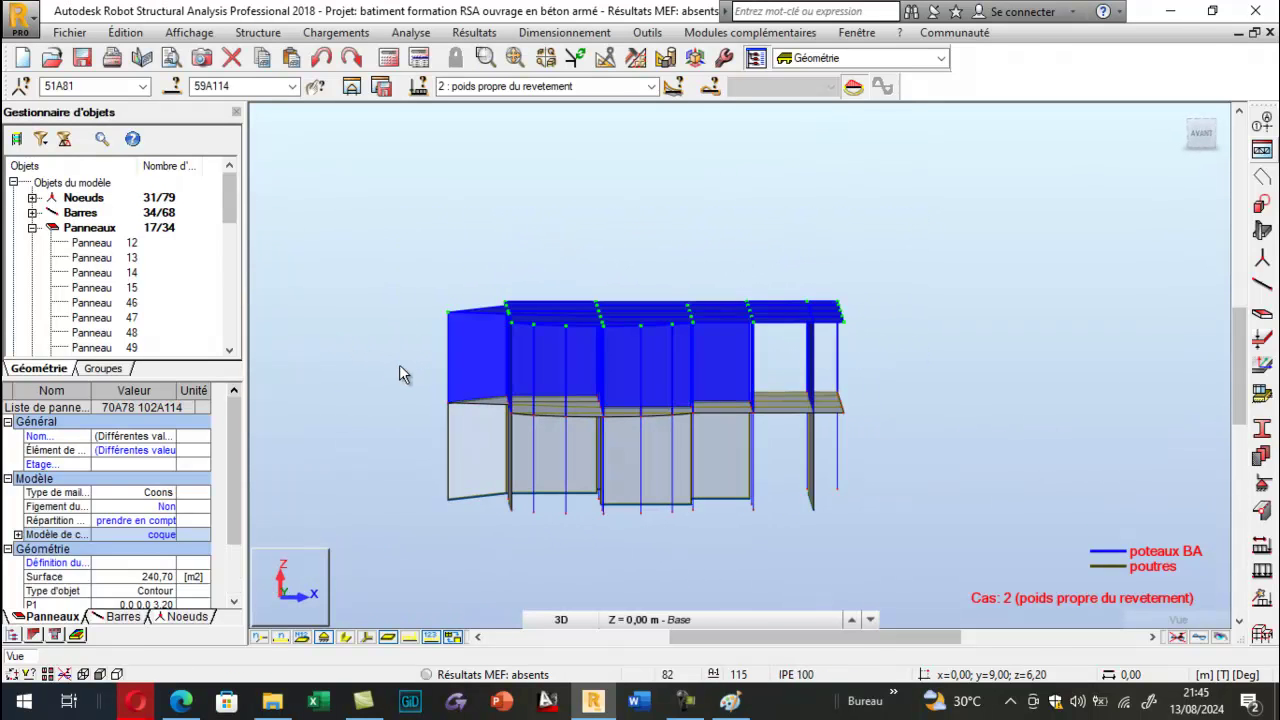
right_click(348, 255)
click(370, 324)
drag(403, 280, 423, 314)
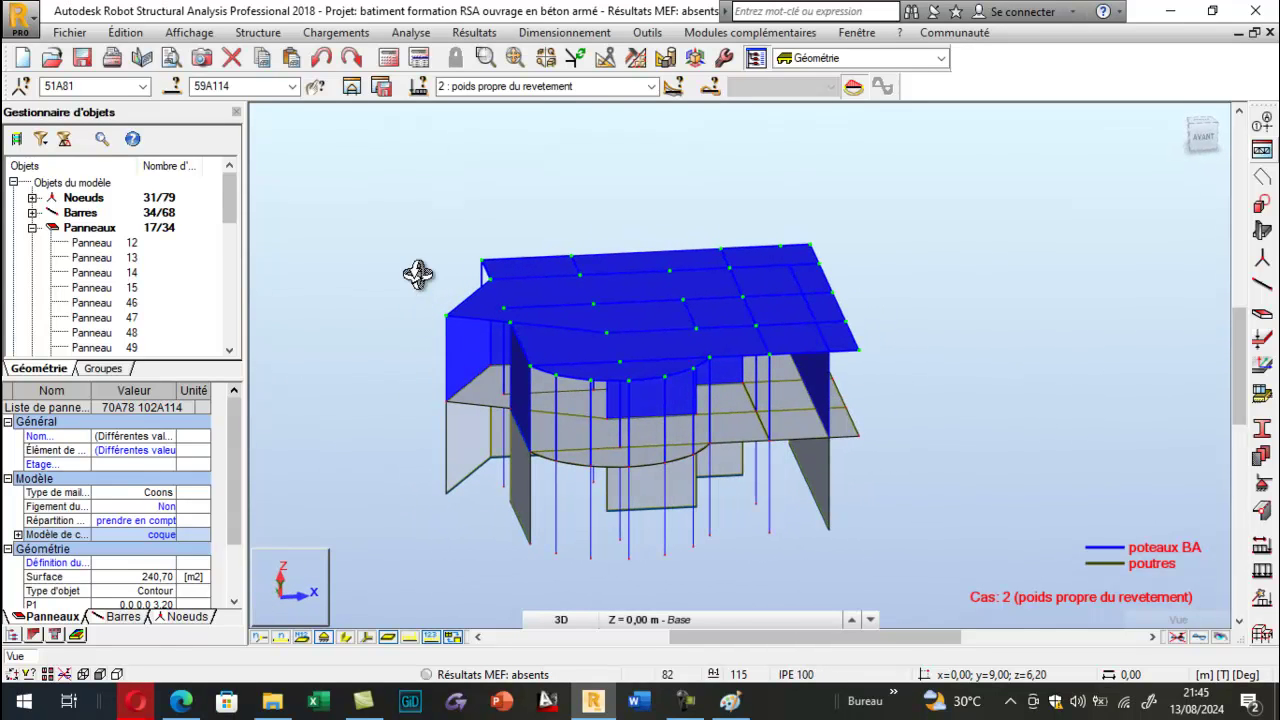
drag(395, 265, 416, 252)
key(Escape)
Select all slabs, beams, columns and walls of the upper storey in a near-front view.
right_click(325, 230)
click(366, 303)
drag(366, 303, 325, 291)
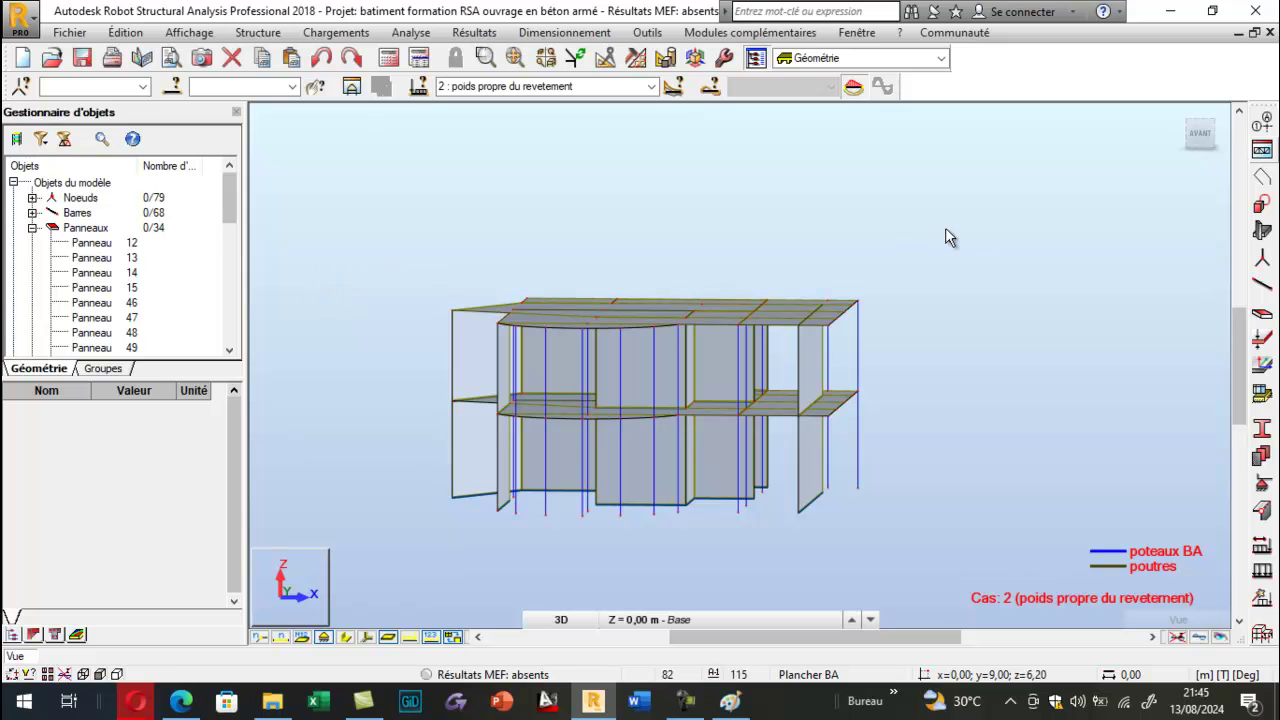
drag(659, 323, 386, 369)
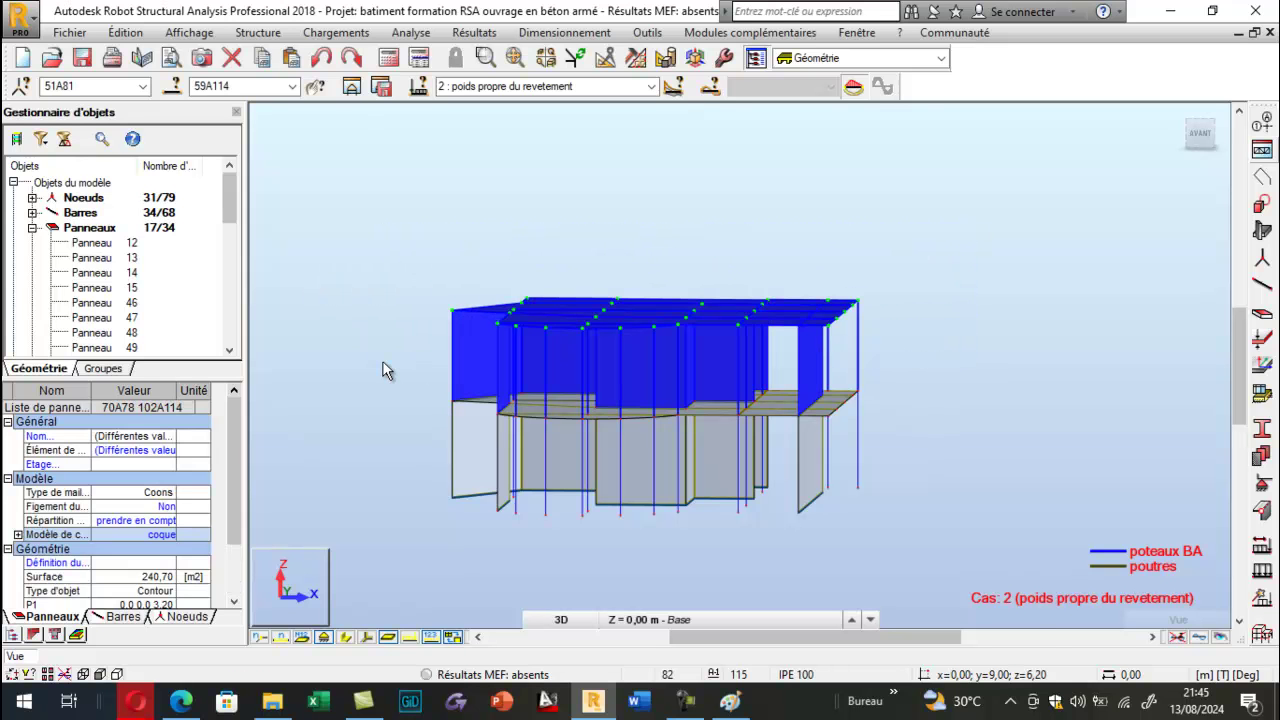
click(118, 34)
mouse_move(150, 266)
click(385, 266)
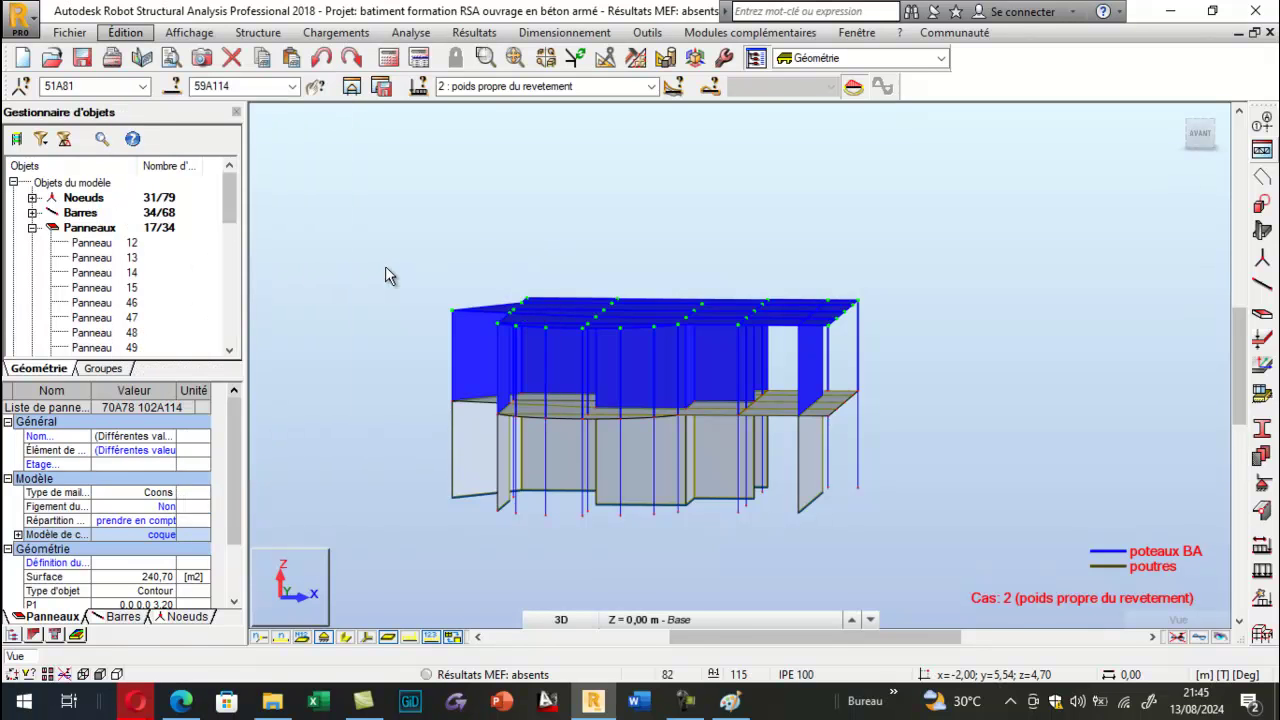
click(385, 266)
drag(736, 298, 416, 373)
Copy the selected upper storey upward twice, using a translation vector of 0 0 3 m for each copy.
right_click(427, 204)
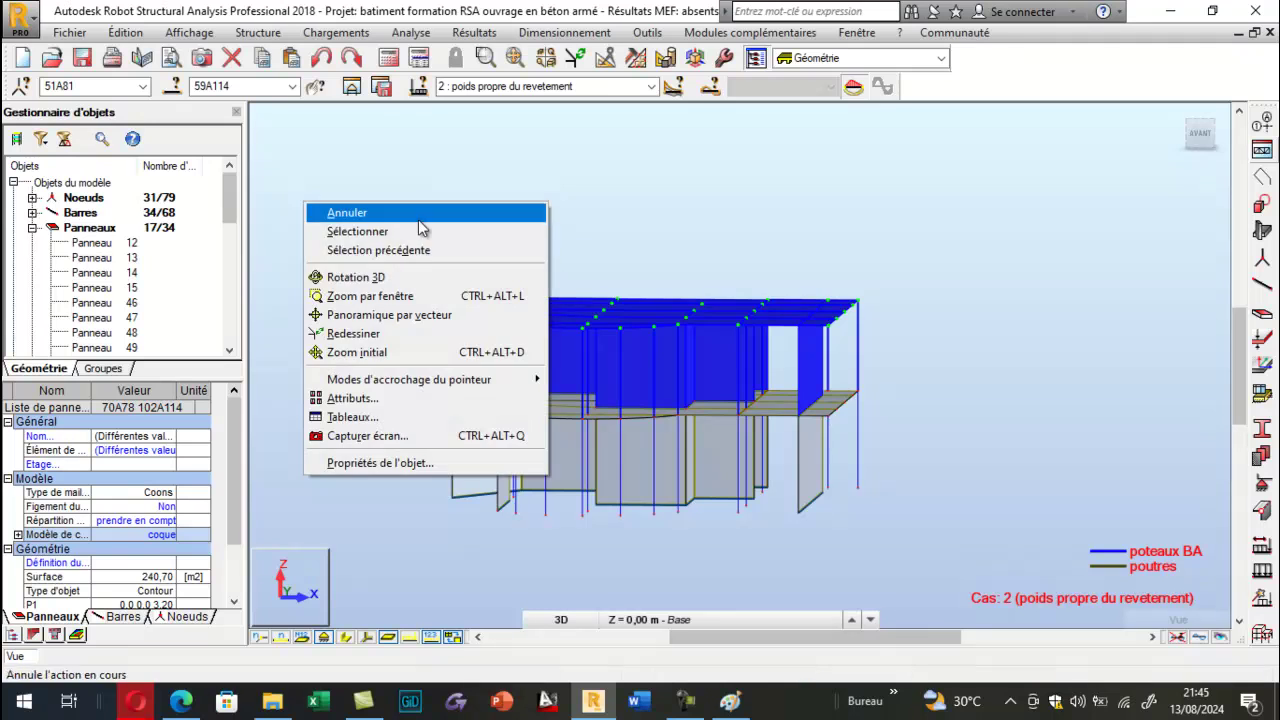
click(416, 280)
drag(416, 280, 434, 300)
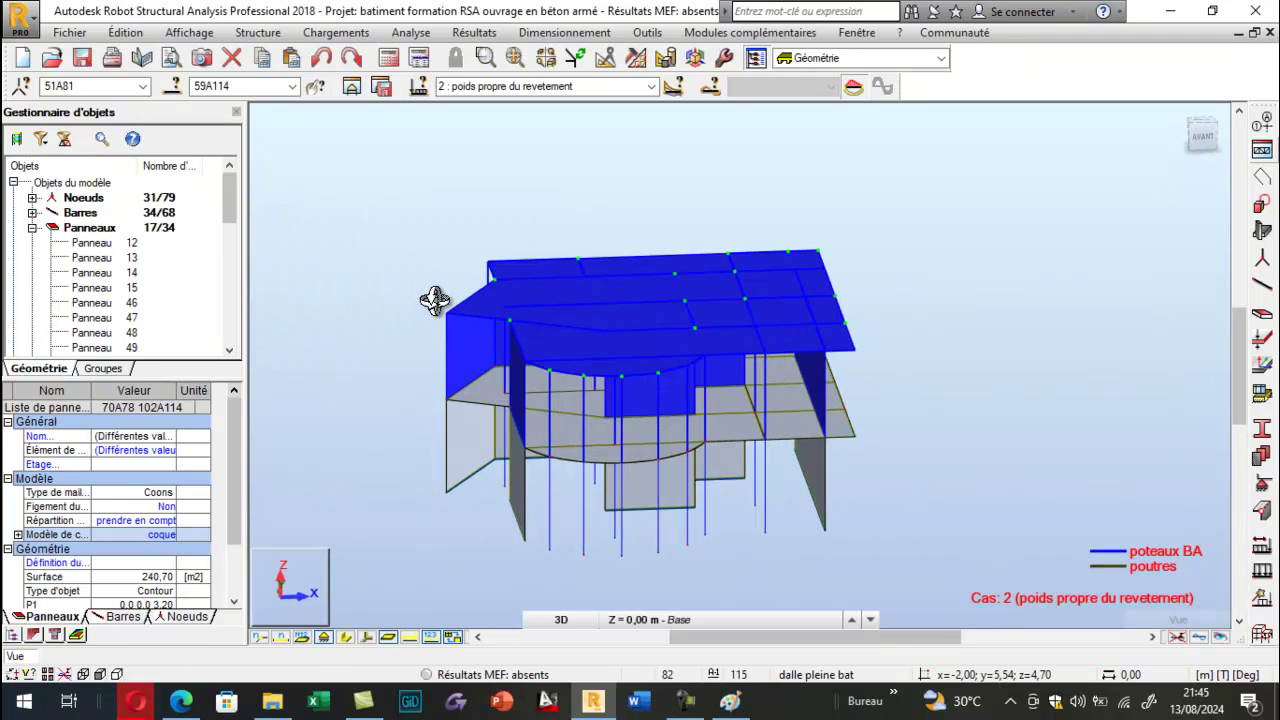
click(130, 36)
mouse_move(165, 267)
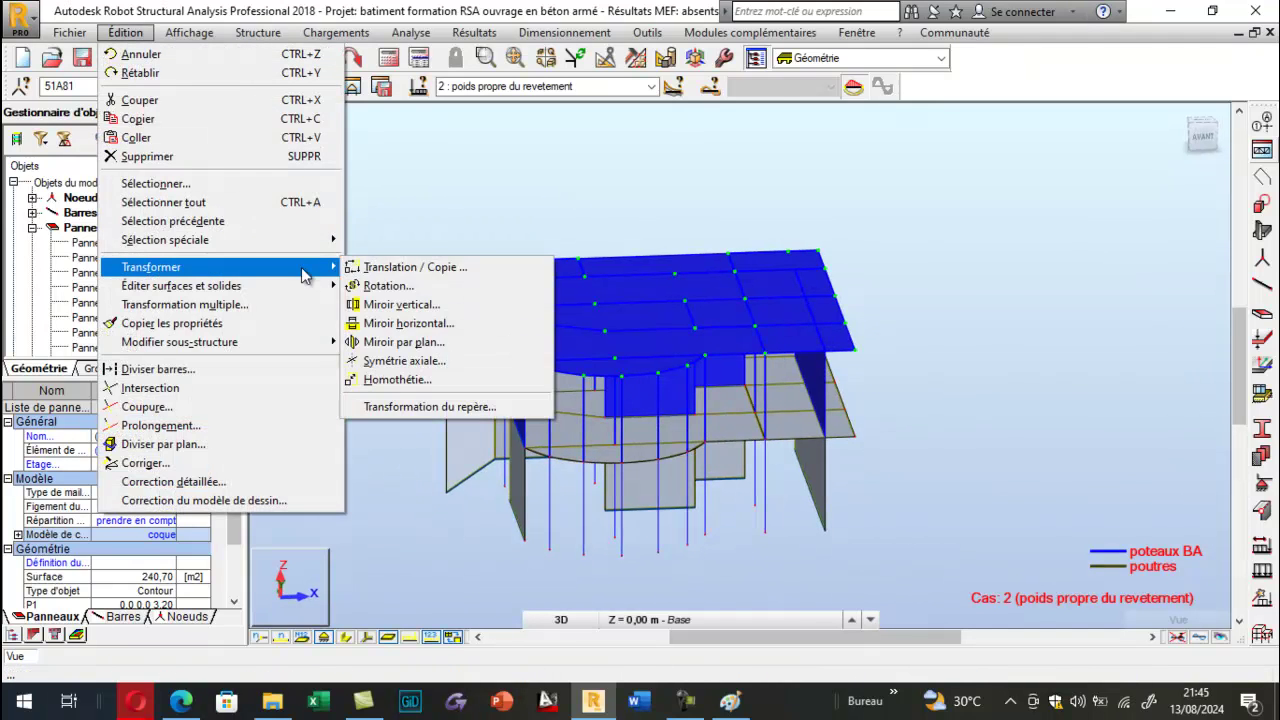
click(392, 266)
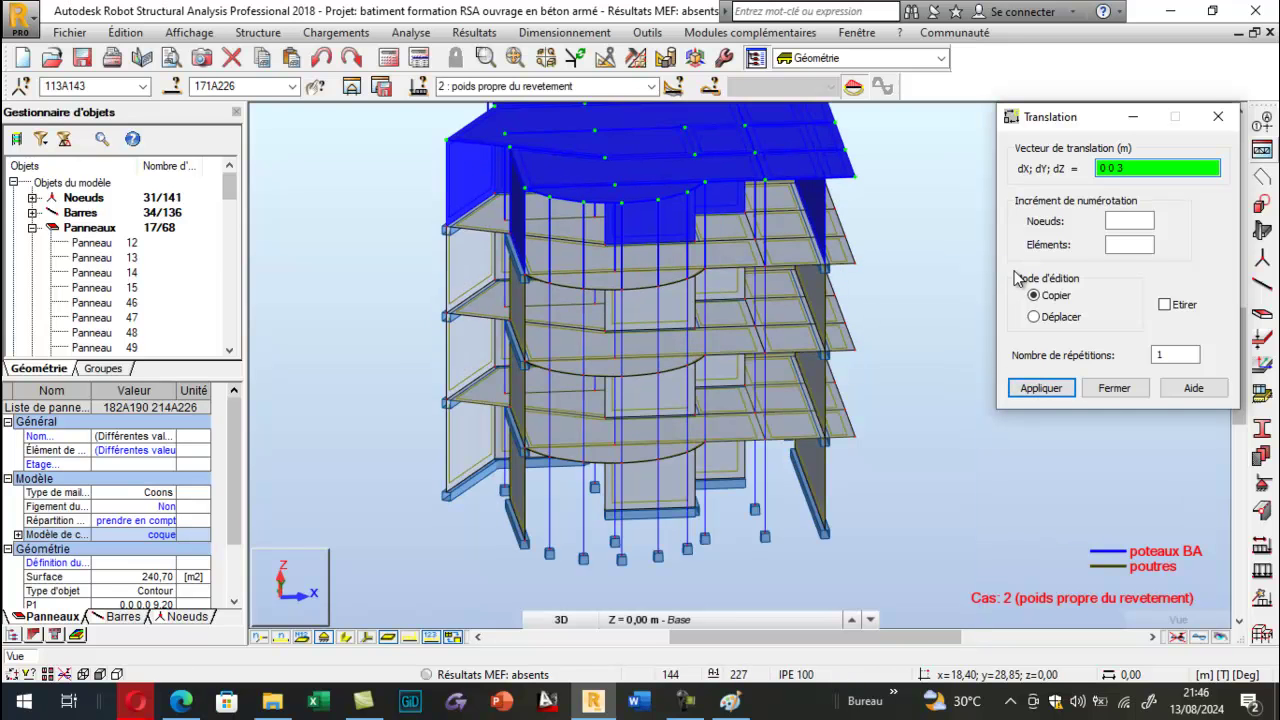
click(1224, 118)
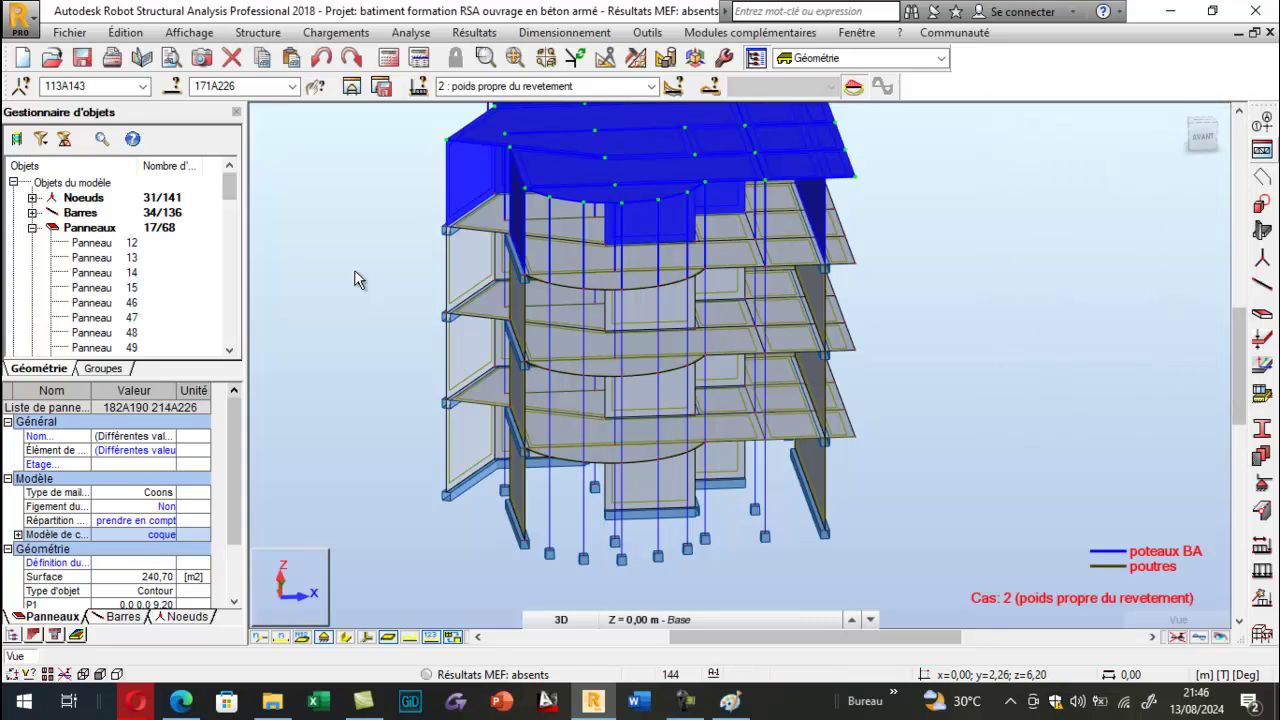
Clear the selection, view the whole building from its left side and turn off the filled display of the panels.
click(358, 279)
right_click(333, 249)
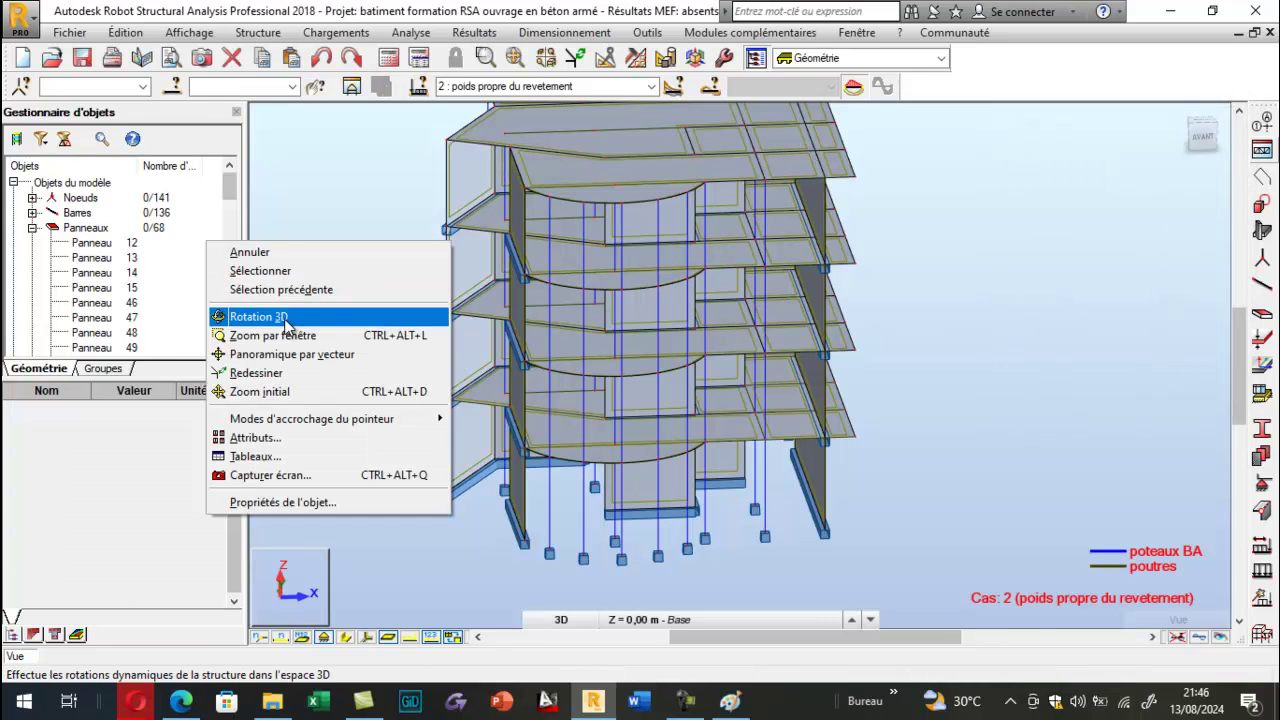
click(258, 317)
drag(283, 318, 414, 336)
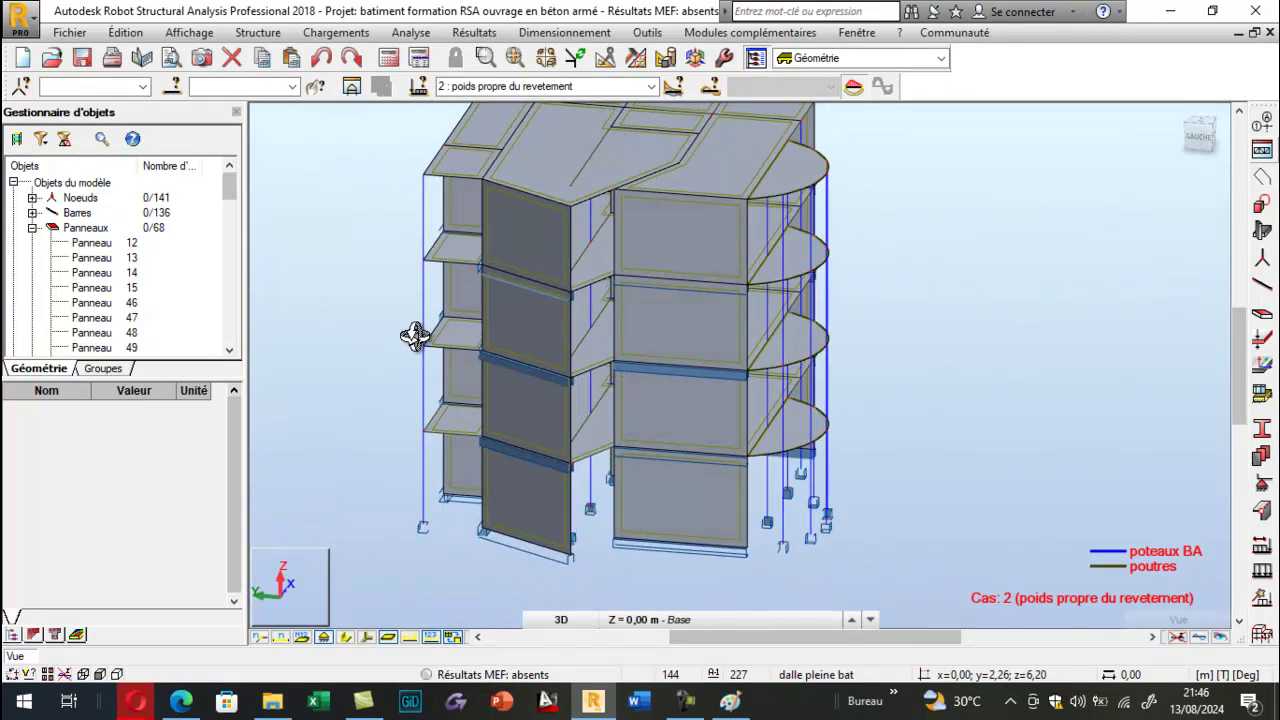
click(389, 638)
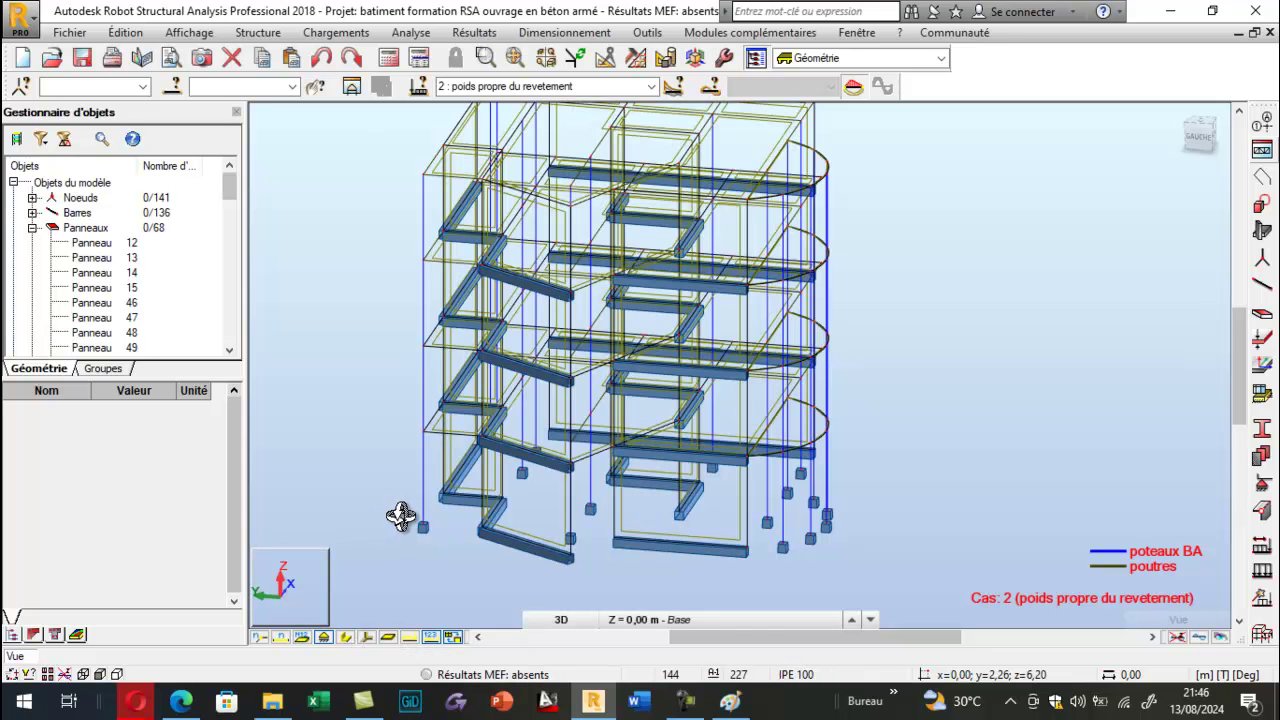
scroll(400, 515, down, 2)
mouse_move(369, 449)
mouse_down()
mouse_move(297, 417)
mouse_move(355, 435)
mouse_up()
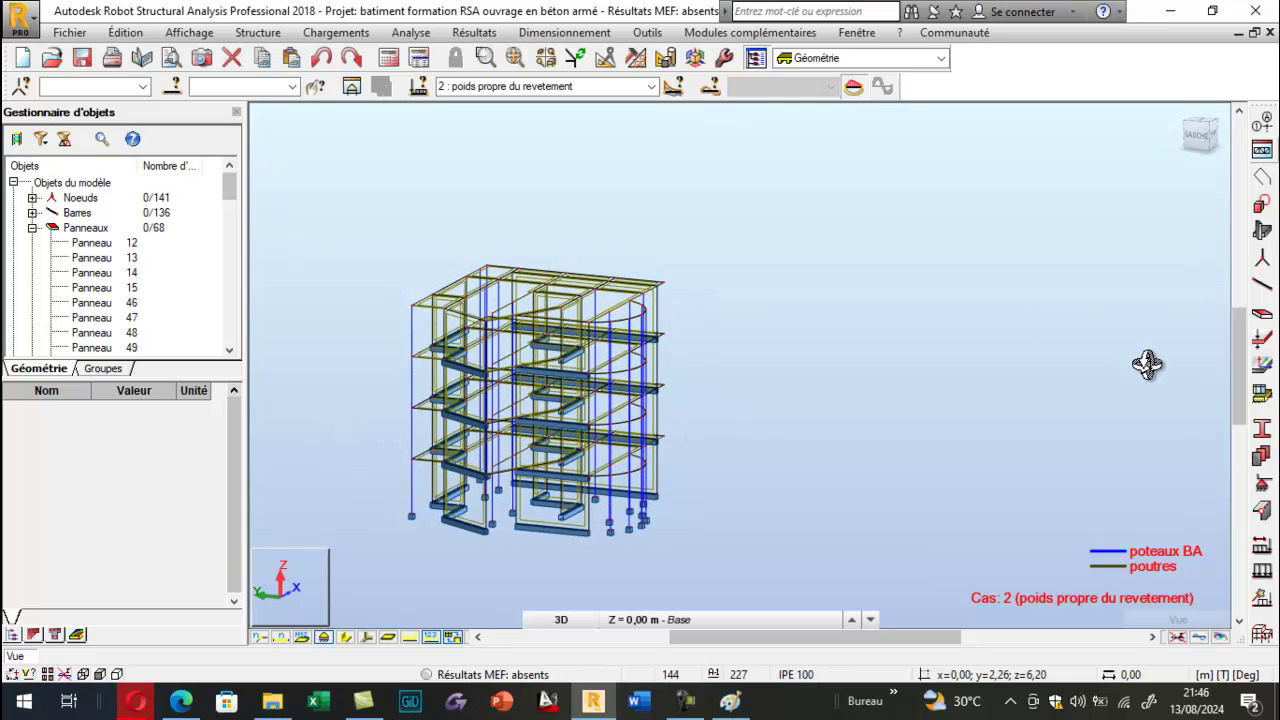
Using the linear support removal option, delete the supports at z = 3.20 m from the walls along x = 0 and y = 9.00 m.
click(1263, 490)
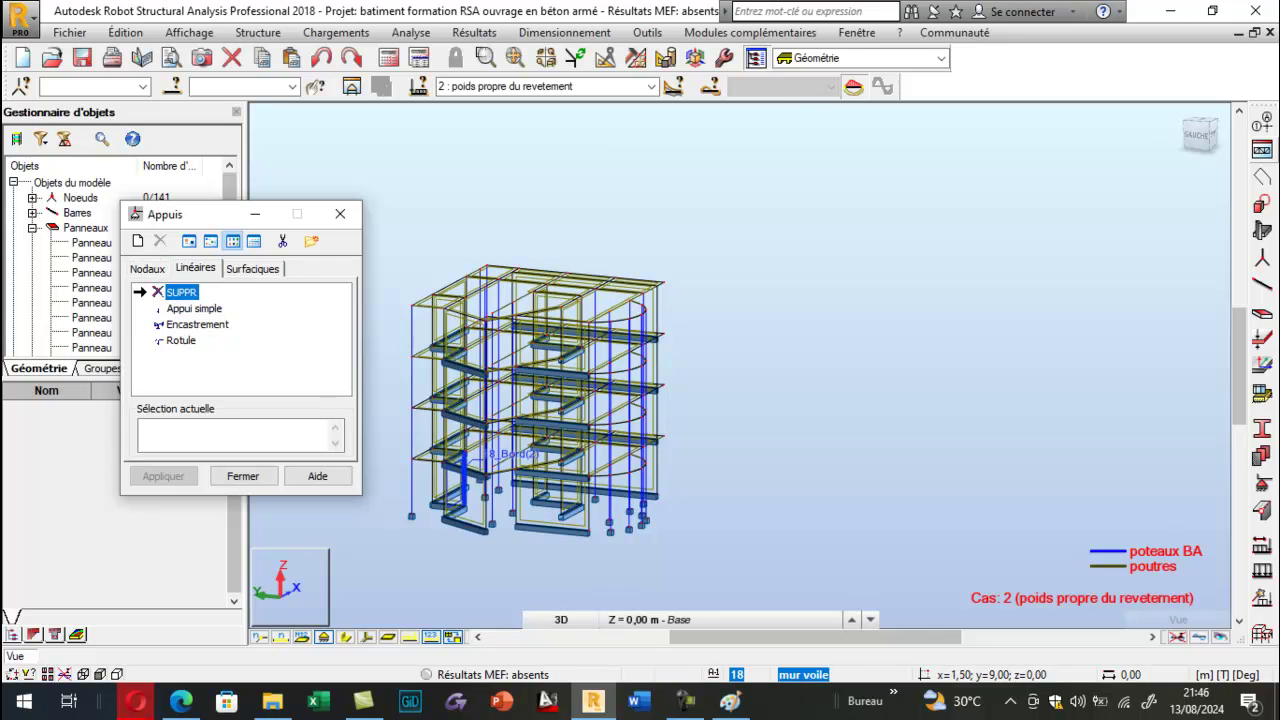
scroll(487, 474, up, 3)
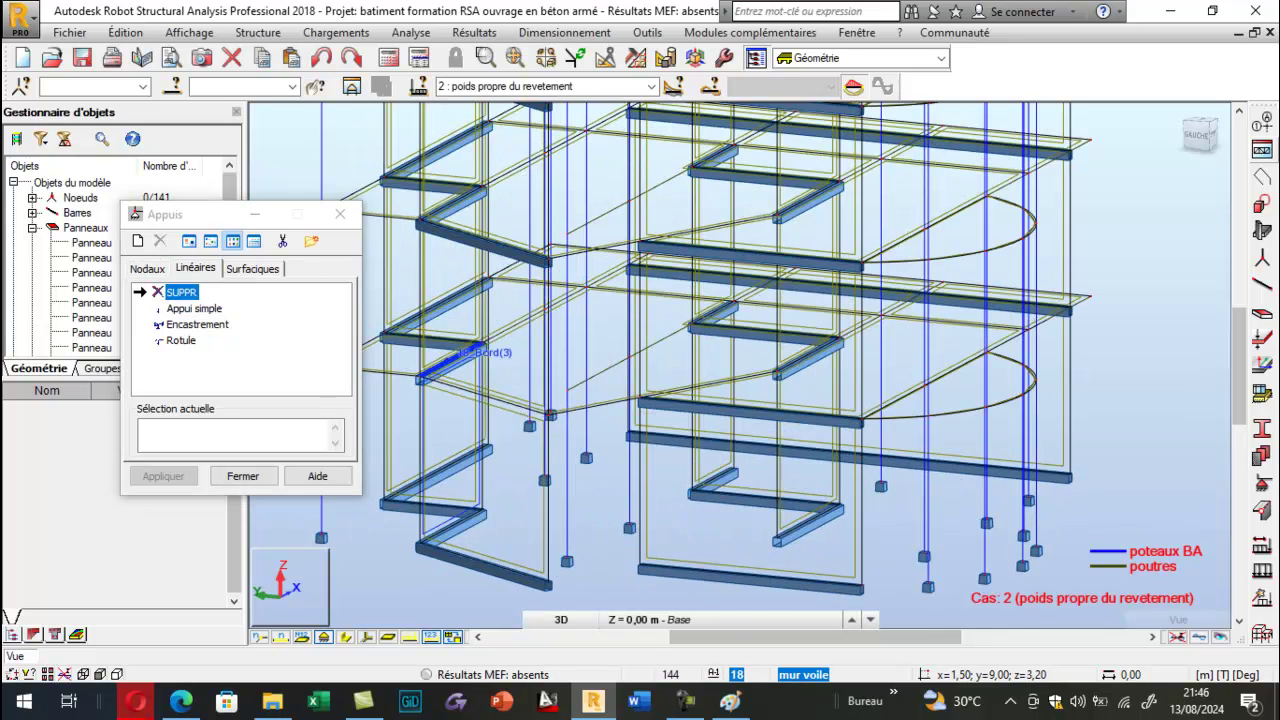
scroll(487, 460, up, 2)
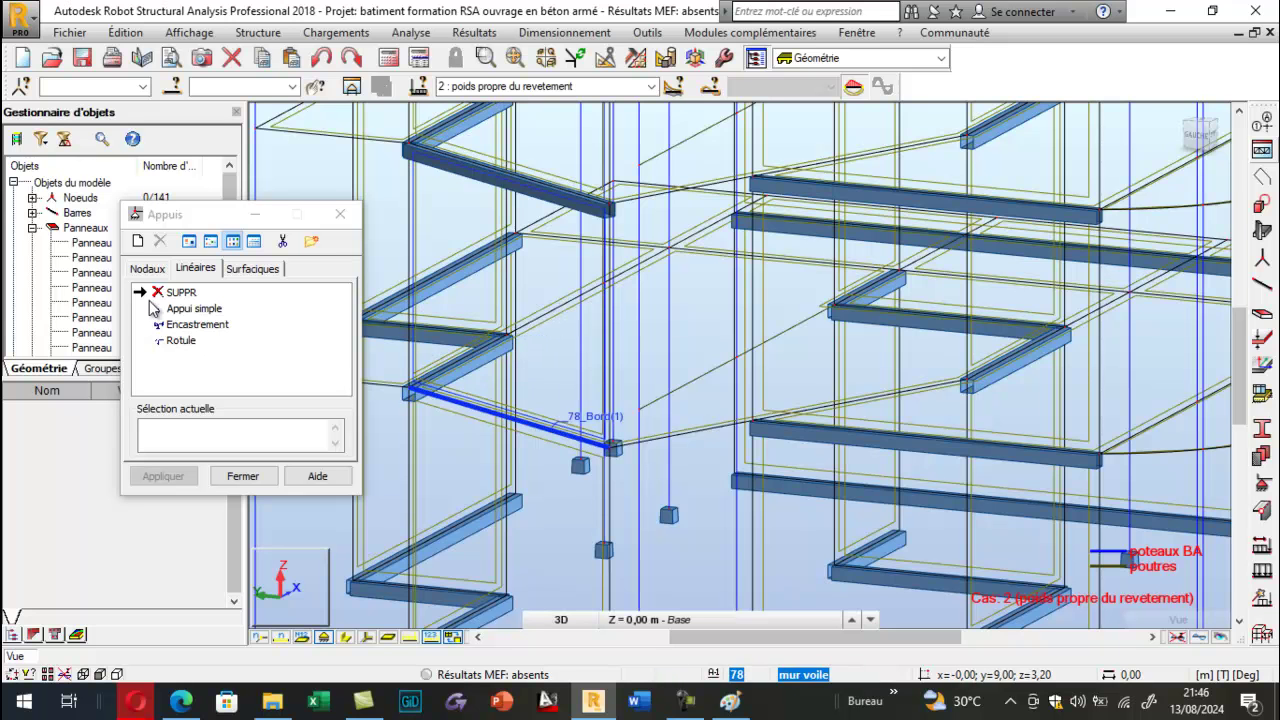
scroll(403, 357, up, 3)
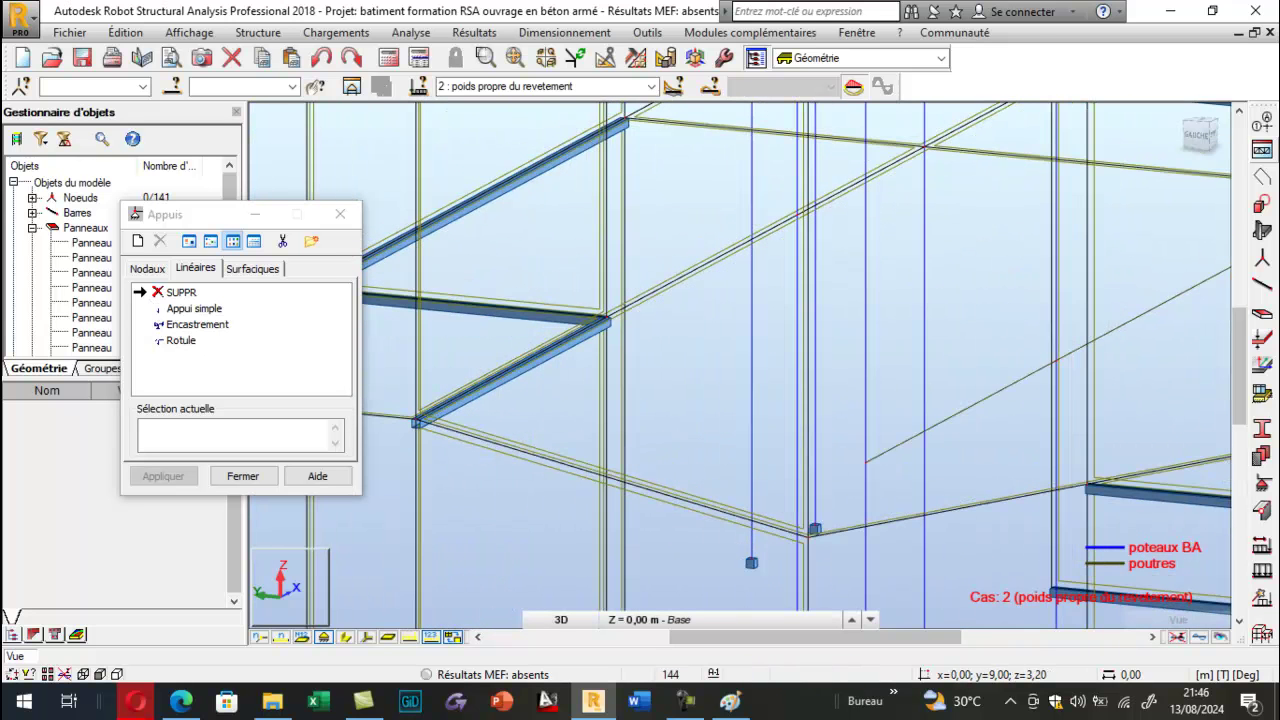
scroll(486, 307, up, 3)
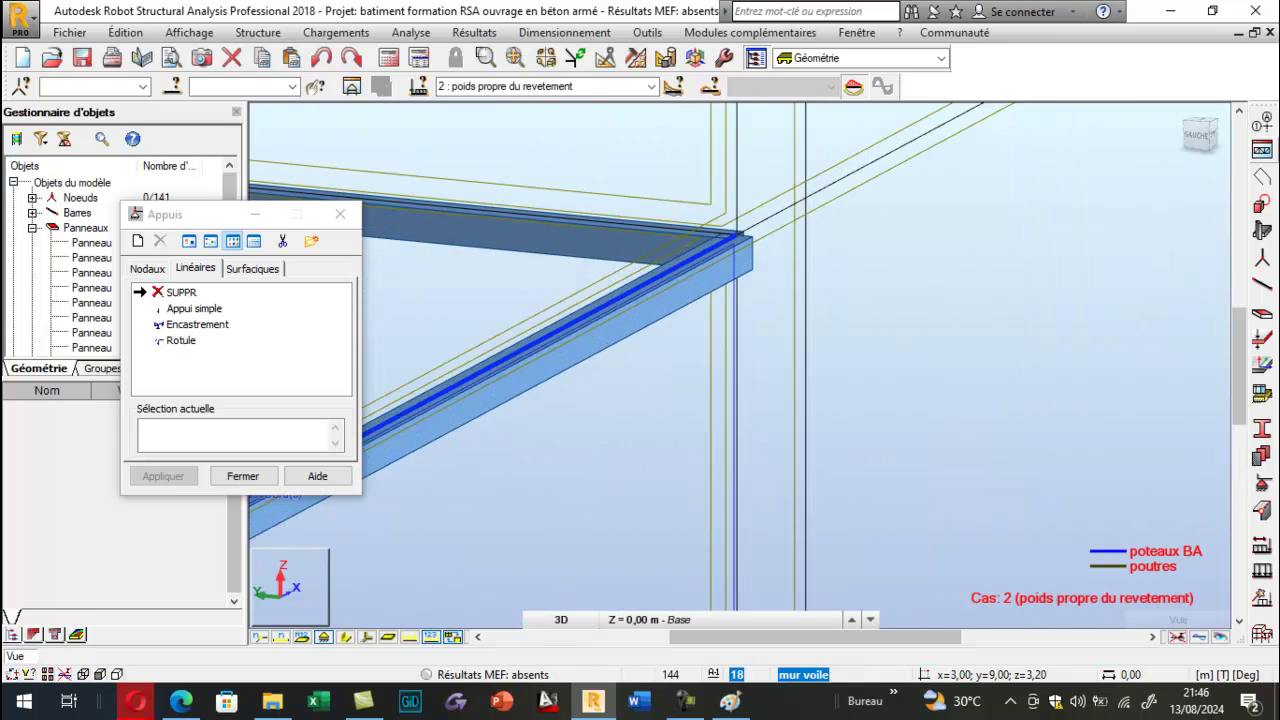
scroll(728, 240, down, 1)
scroll(728, 240, up, 3)
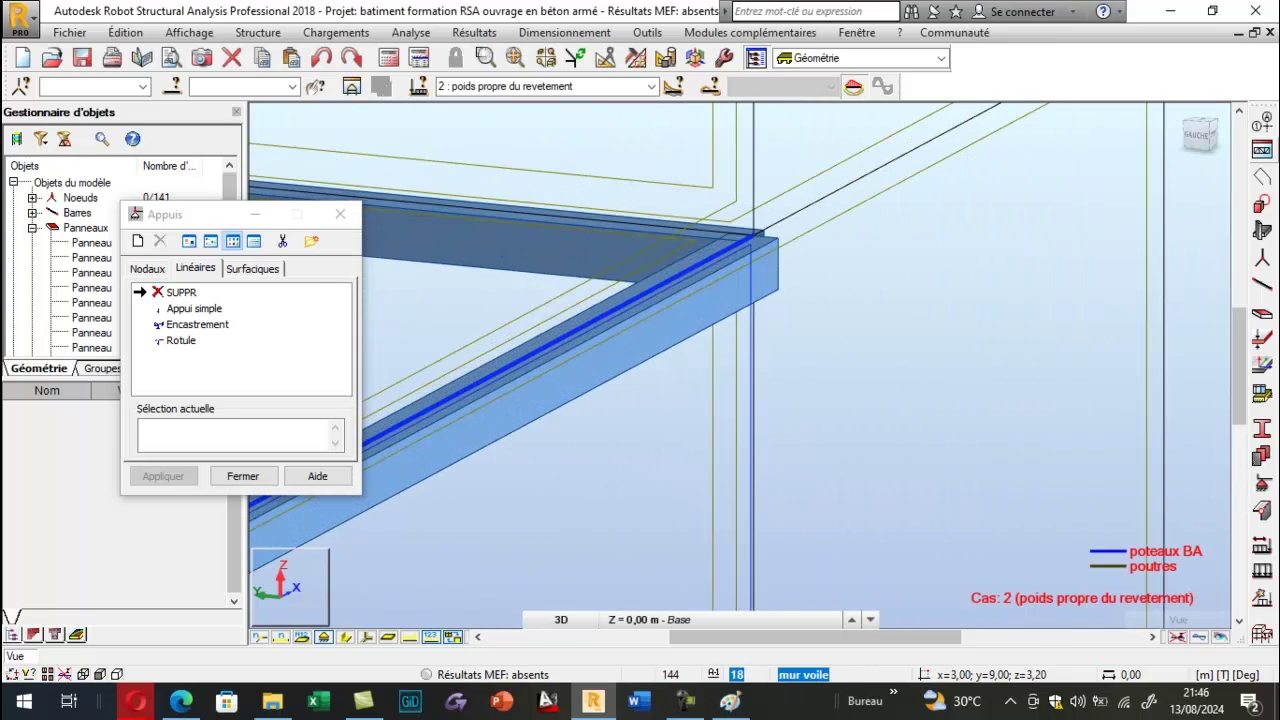
scroll(753, 219, down, 3)
scroll(652, 282, up, 3)
scroll(807, 198, down, 3)
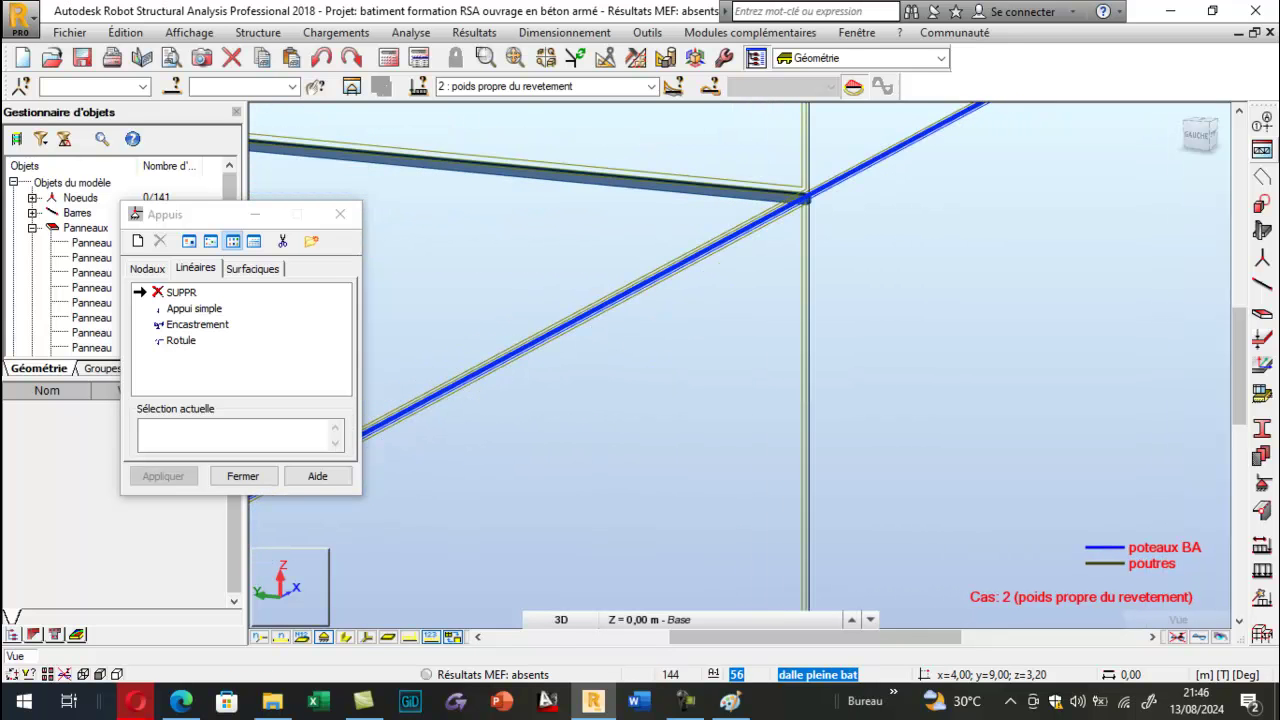
scroll(766, 192, up, 3)
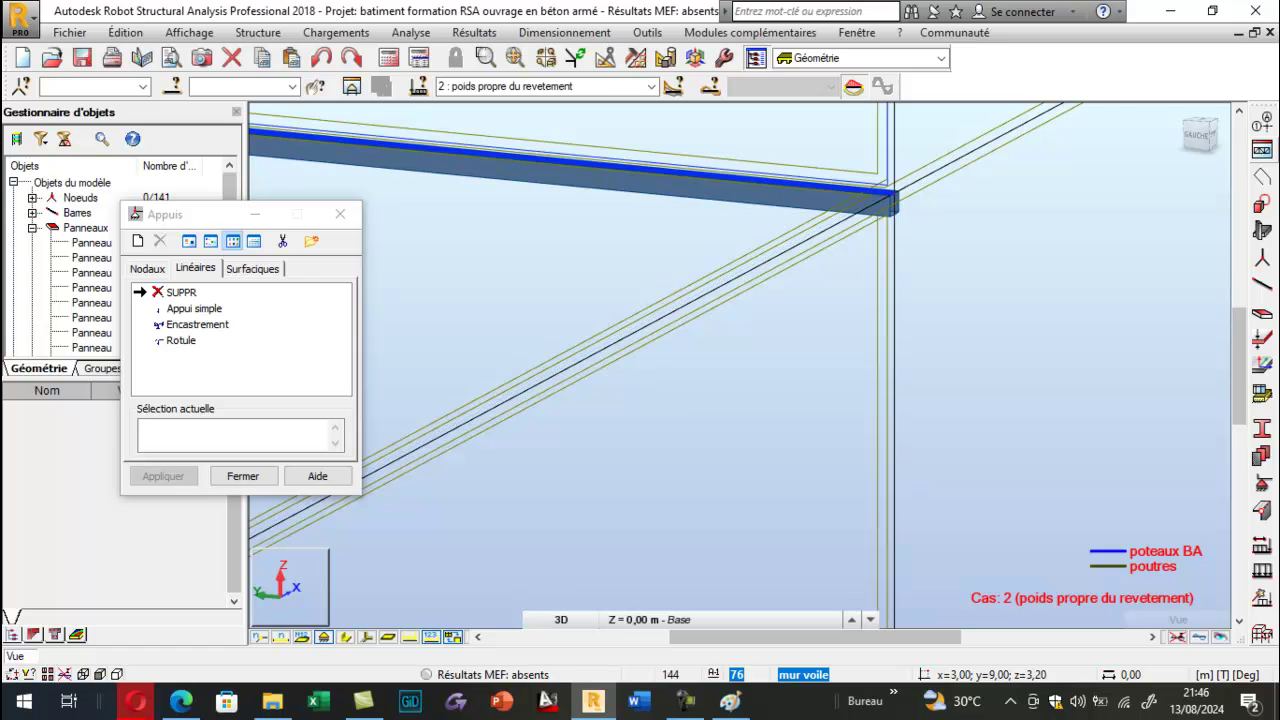
Delete the linear supports at z = 3.20 m from the walls along x = 3.00 m and y = 11.00 m.
scroll(872, 215, down, 8)
scroll(786, 347, down, 10)
scroll(786, 347, down, 3)
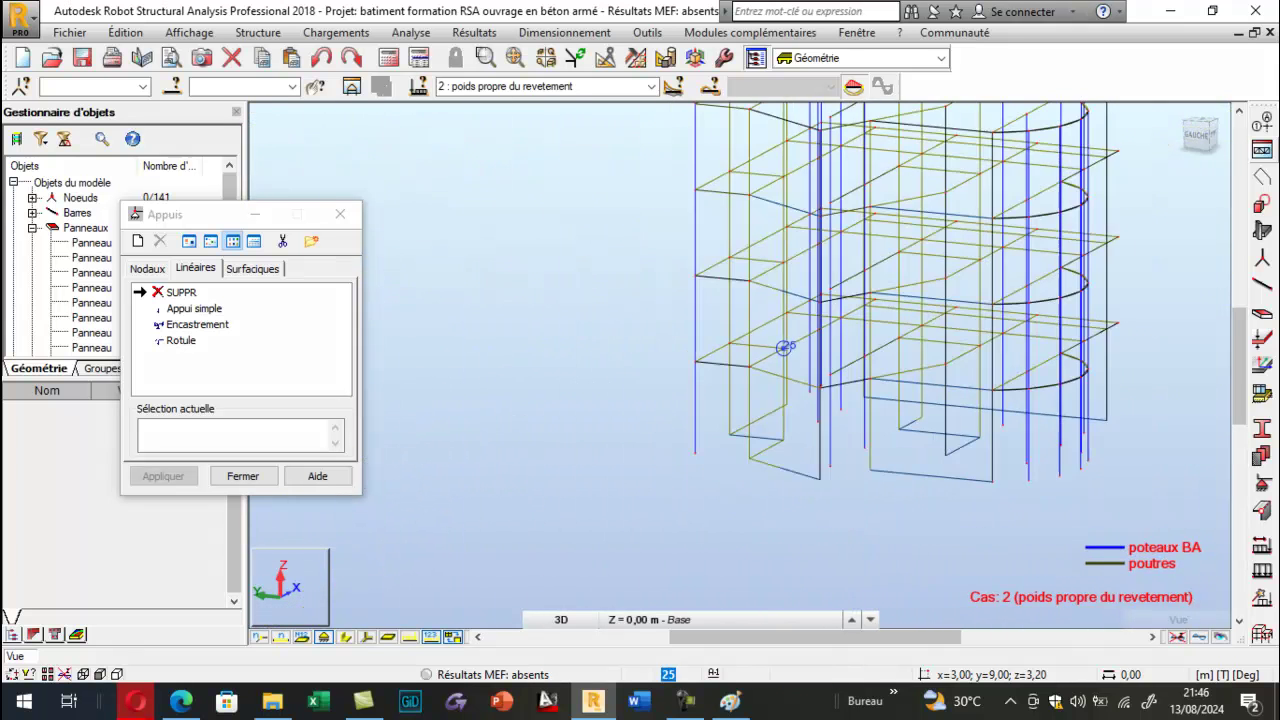
scroll(1020, 300, up, 2)
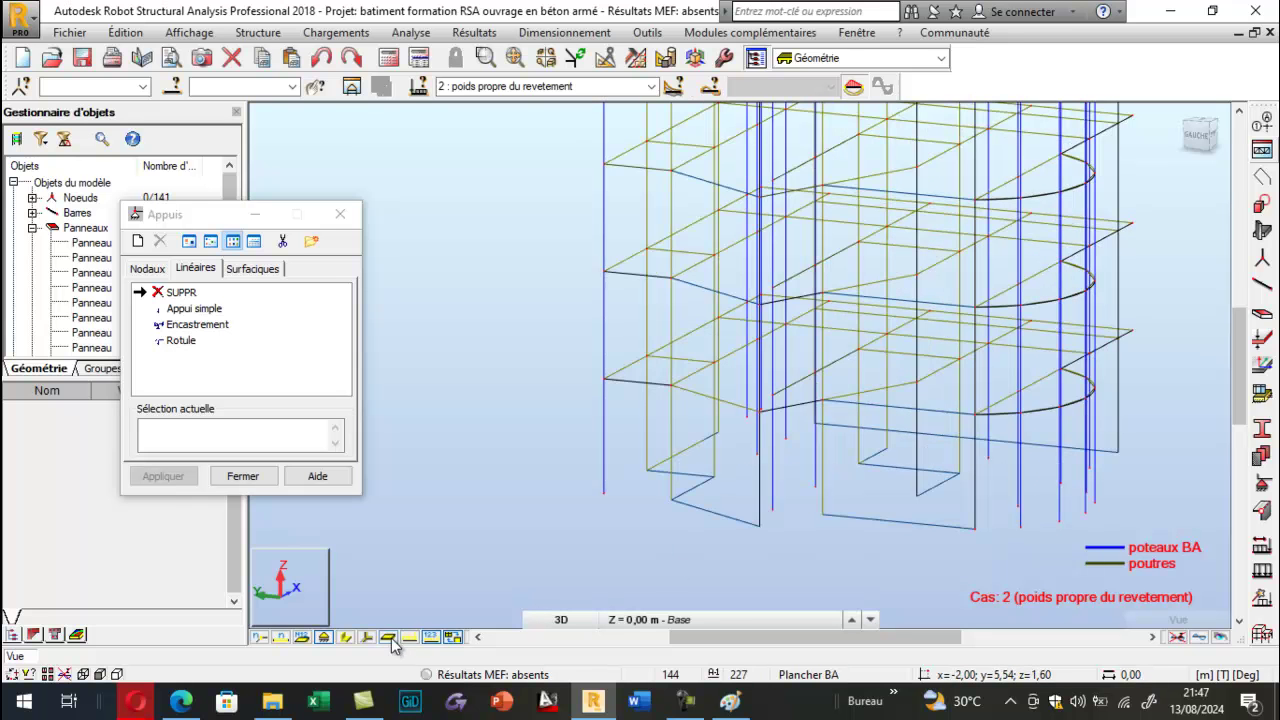
click(325, 640)
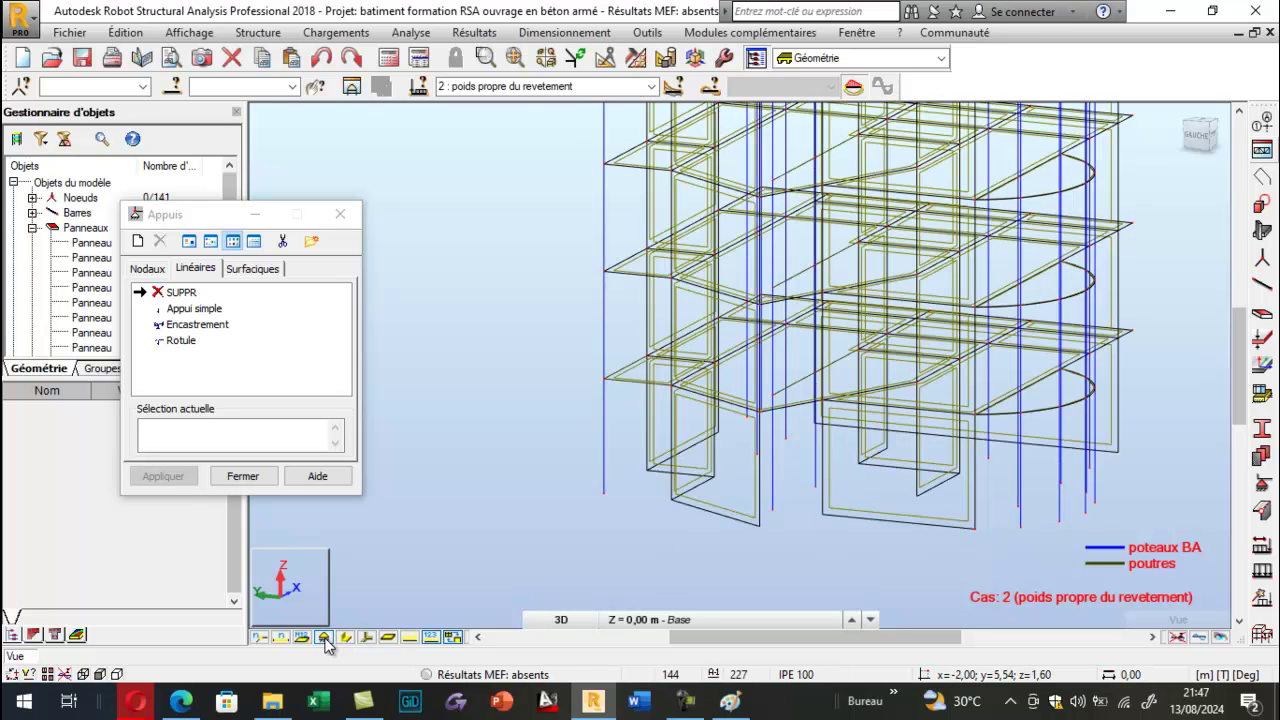
scroll(660, 365, up, 5)
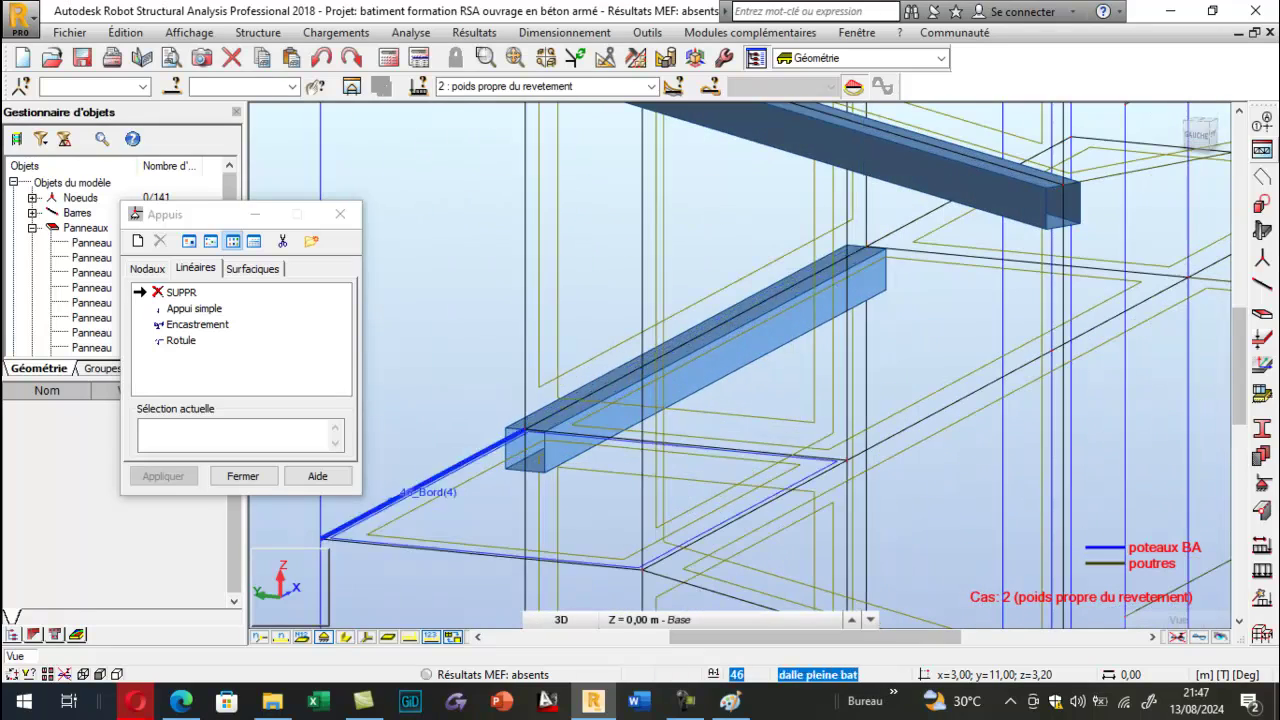
click(551, 414)
scroll(785, 290, down, 5)
Delete the linear supports at z = 6.20 m from the corner walls along y = 9.00, x = 0, x = 3.00 and y = 11.00 m.
scroll(578, 381, up, 5)
click(548, 387)
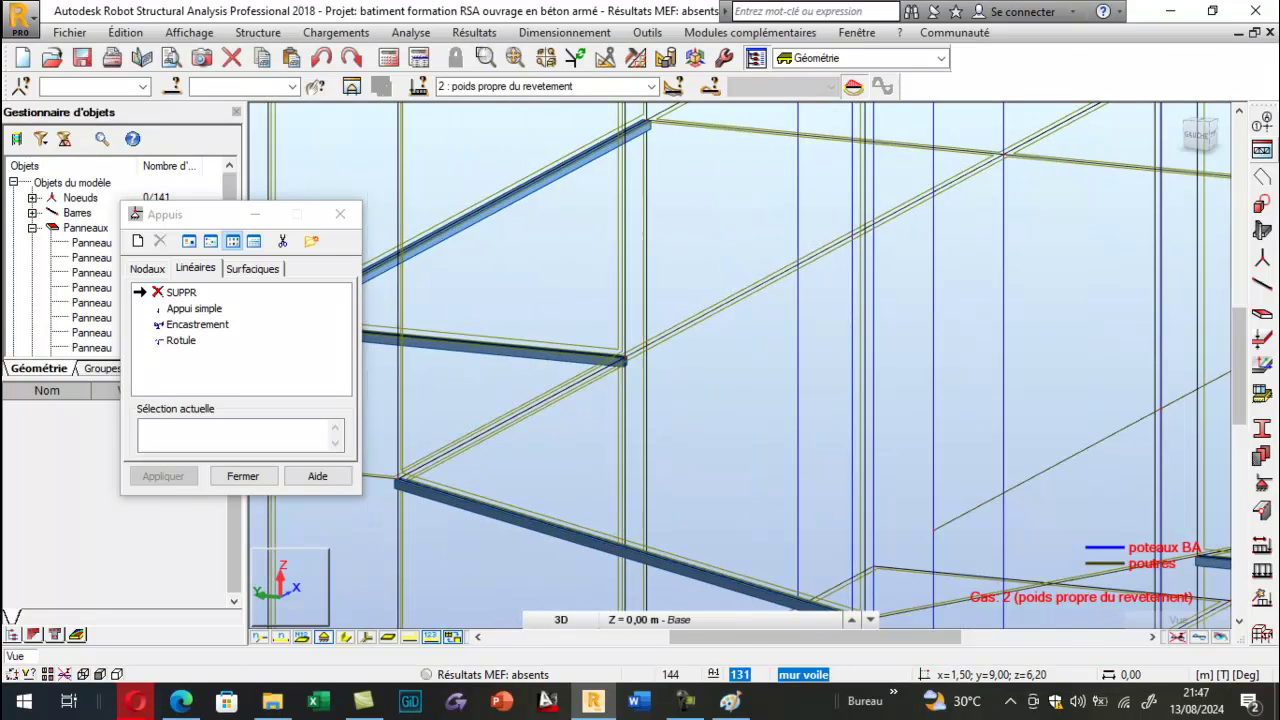
click(497, 504)
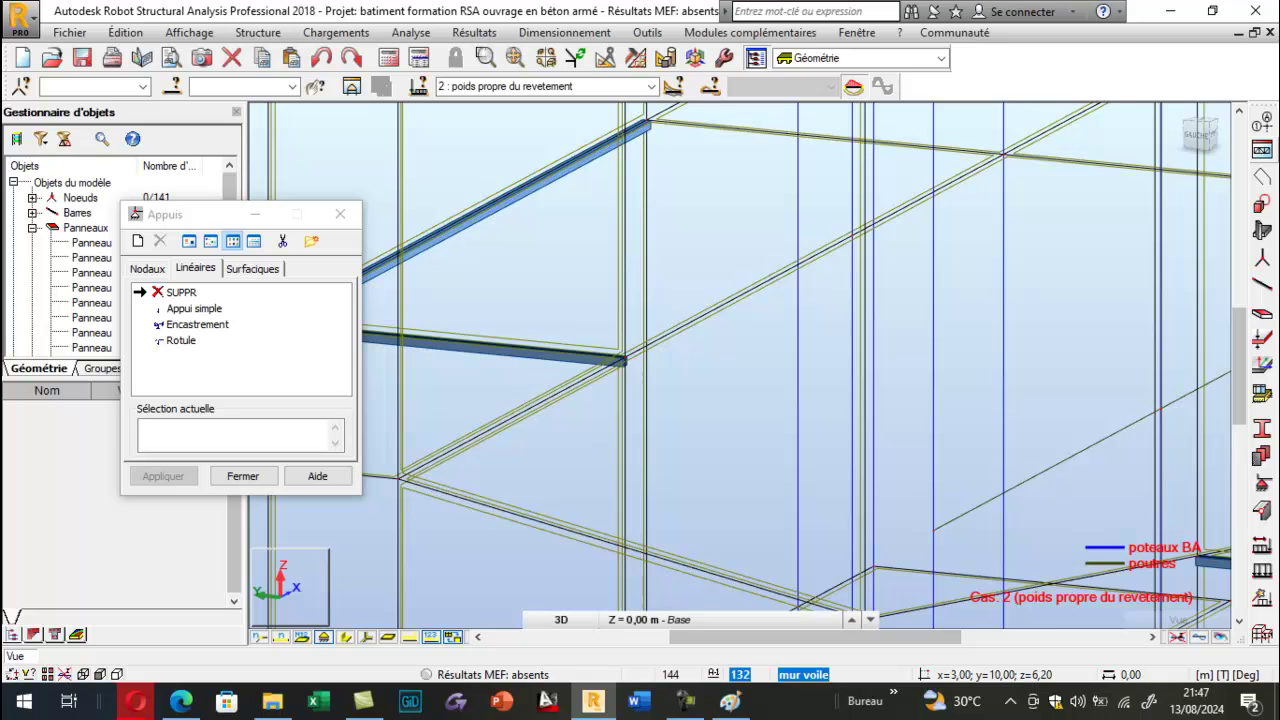
click(525, 345)
Delete the linear supports at z = 9.20 m from the corner walls along y = 9.00, x = 0, x = 3.00 and y = 11.00 m.
scroll(740, 365, down, 5)
scroll(700, 280, up, 5)
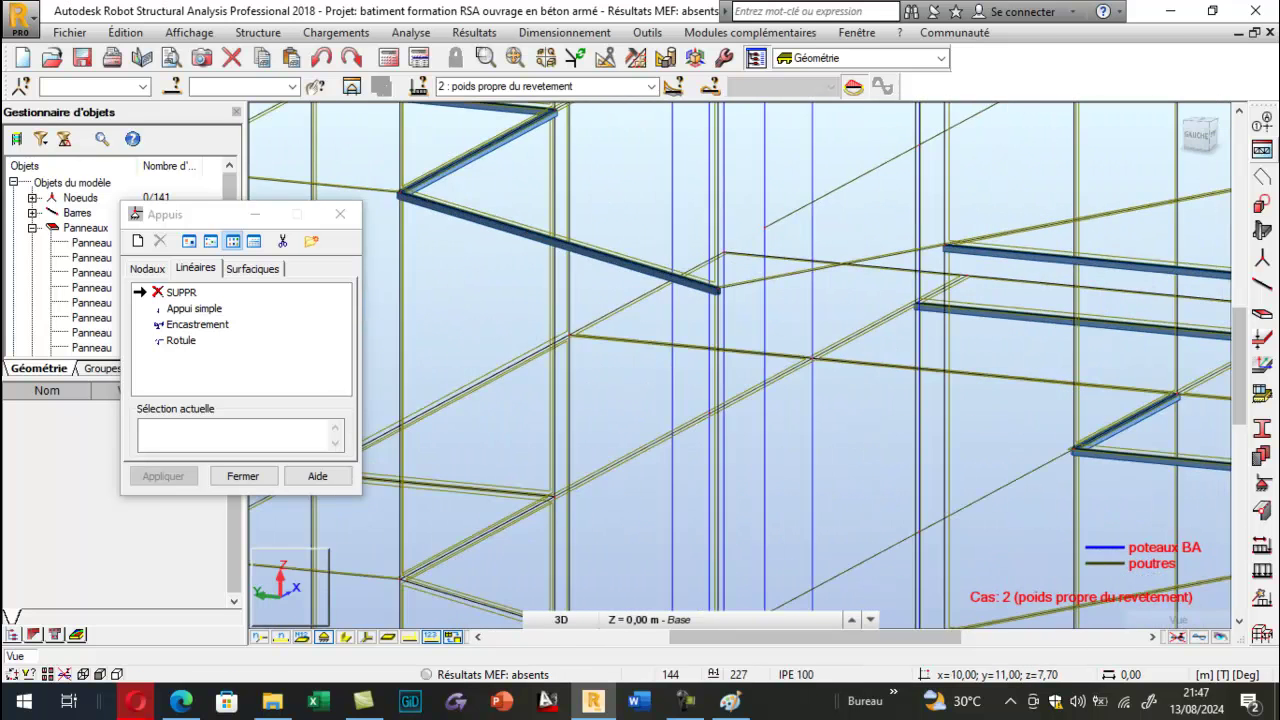
click(640, 265)
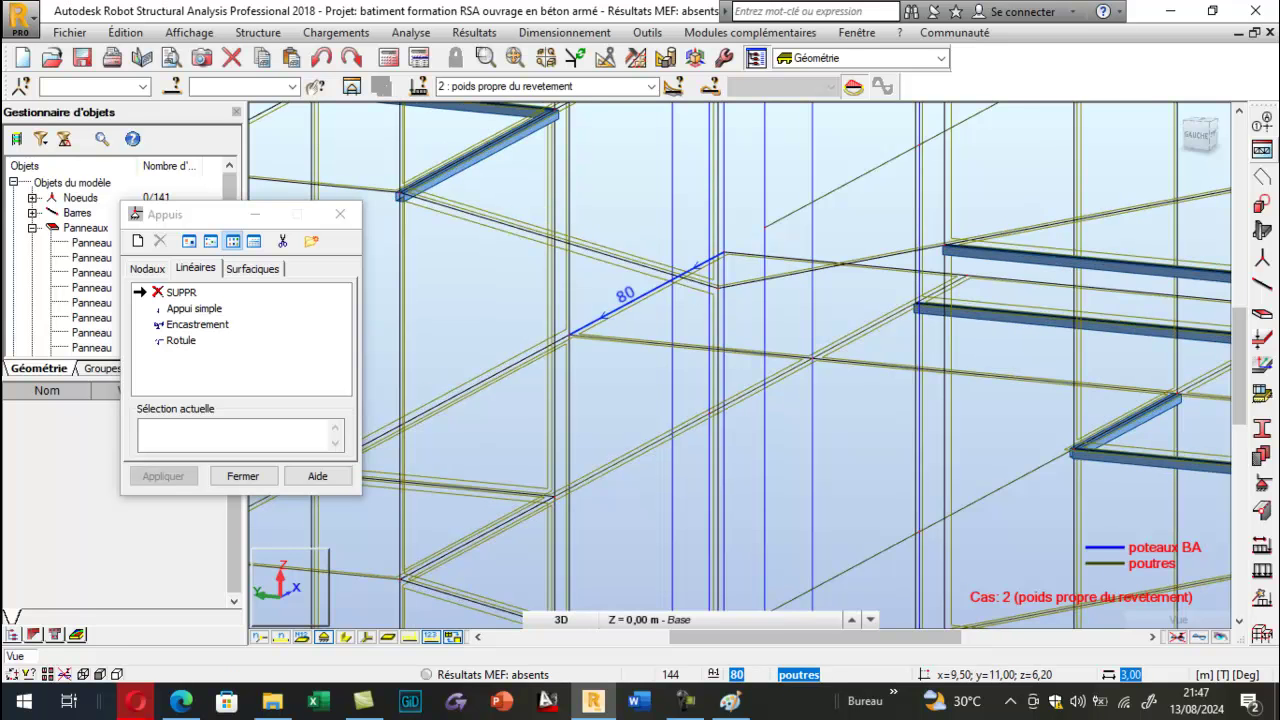
scroll(642, 275, down, 4)
scroll(560, 230, up, 3)
click(612, 194)
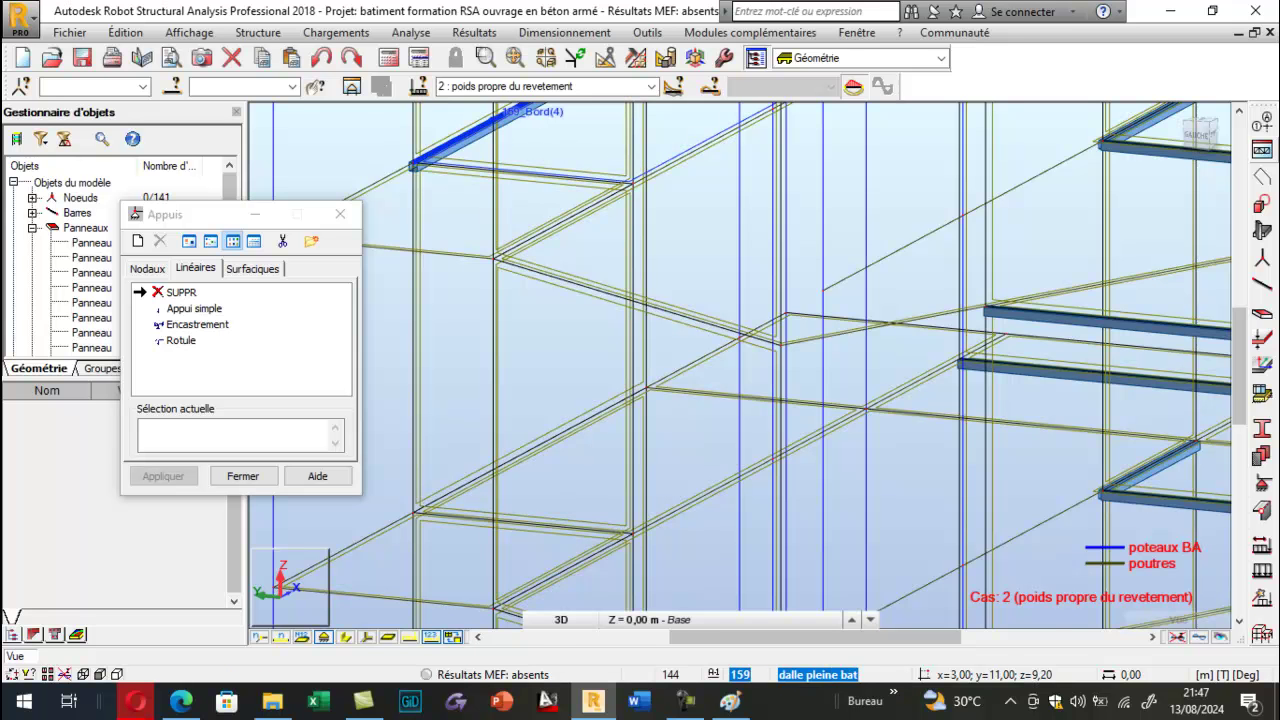
scroll(479, 229, down, 5)
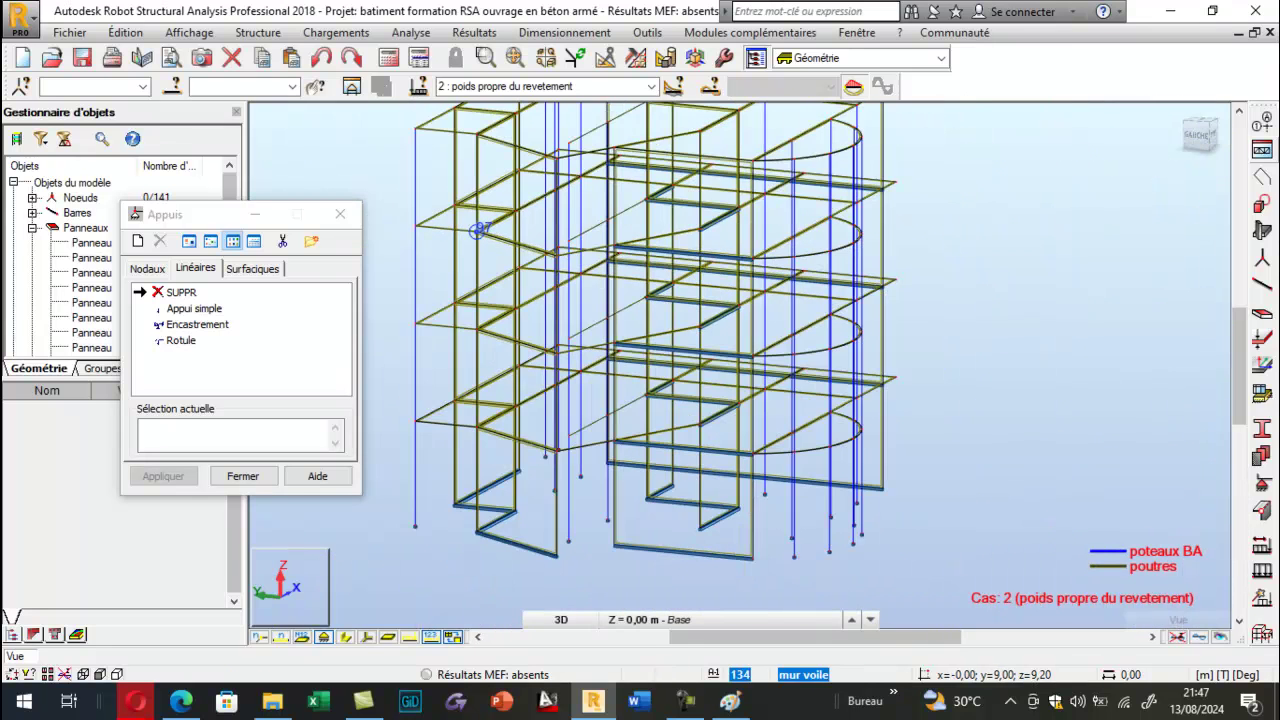
Delete the linear supports at z = 3.20 m from the long front wall, the core walls and the rear wall along x = 10.00 m.
scroll(745, 418, up, 4)
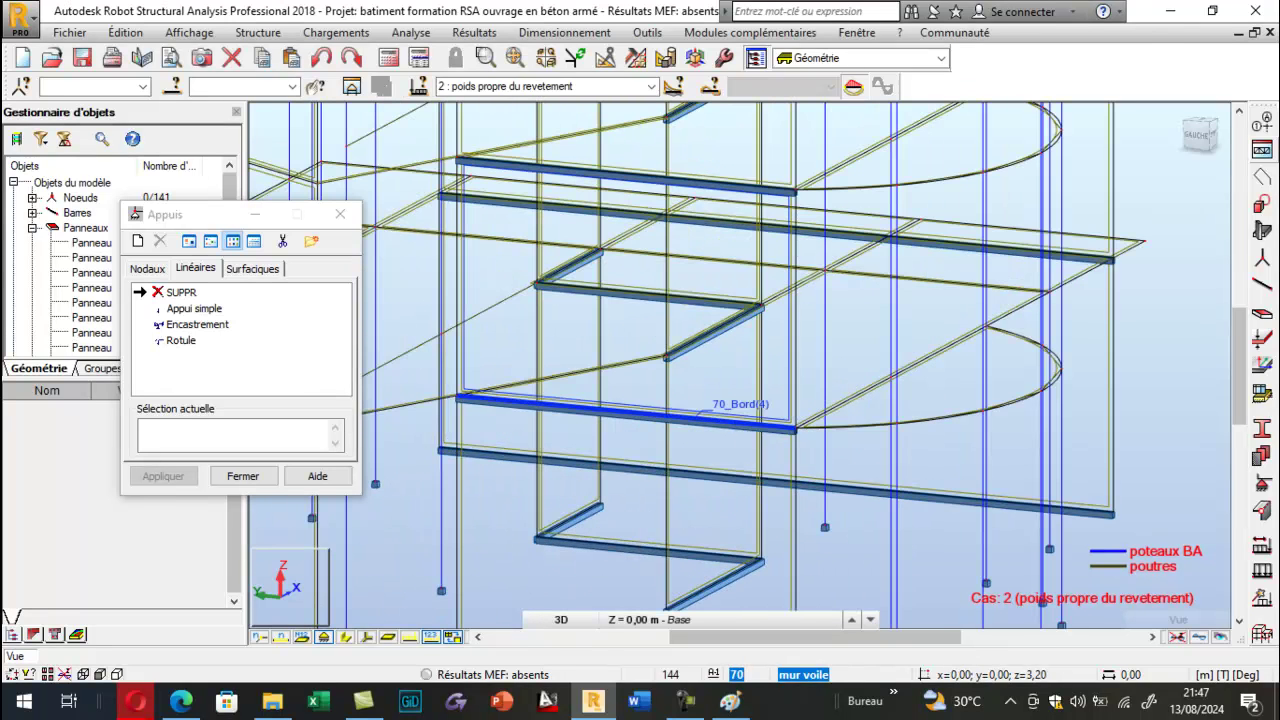
scroll(745, 418, up, 3)
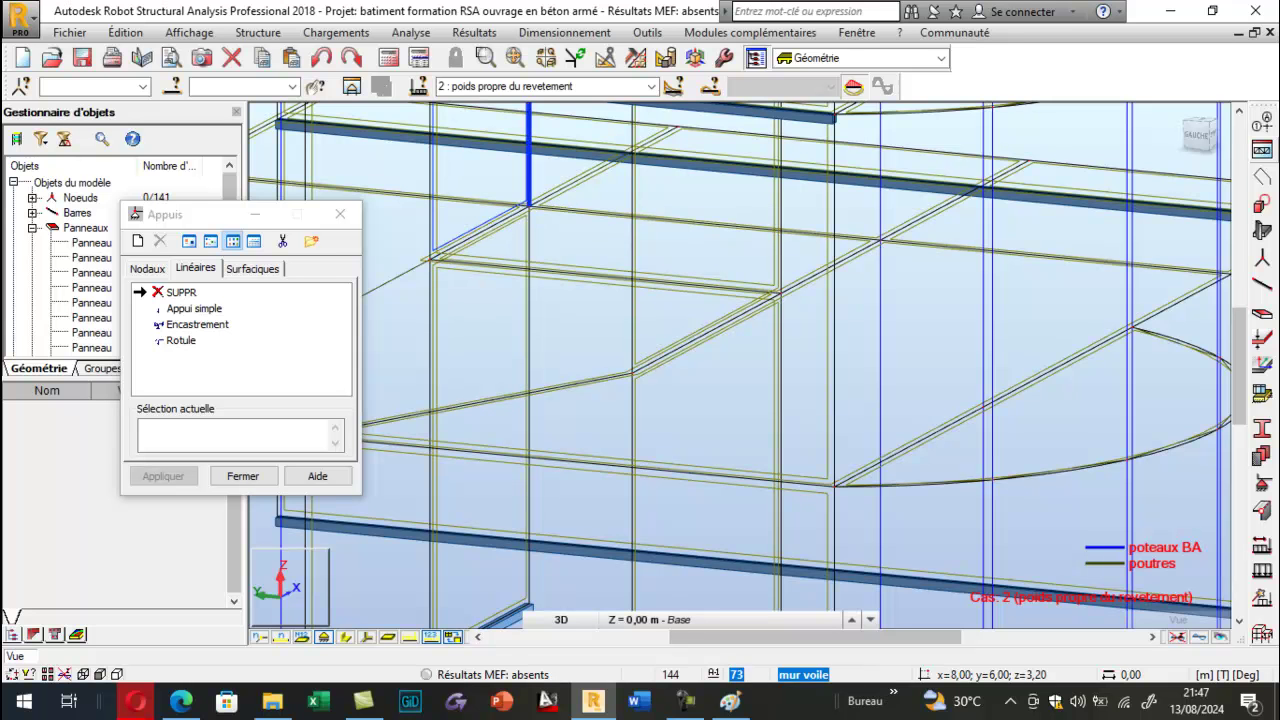
scroll(632, 385, down, 3)
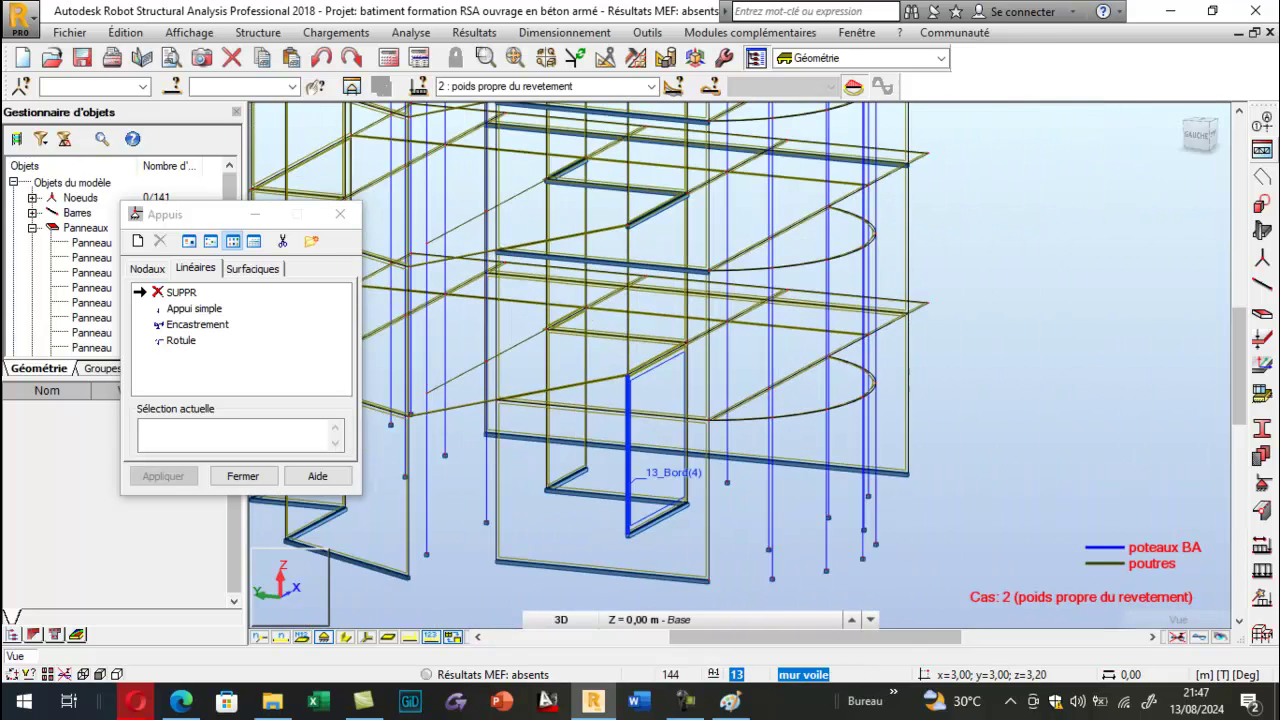
Delete the linear supports at z = 6.20 m from the long front wall, the core walls and the rear wall along x = 10.00 m.
scroll(643, 293, up, 2)
click(640, 320)
scroll(642, 345, down, 2)
scroll(662, 258, up, 3)
click(657, 258)
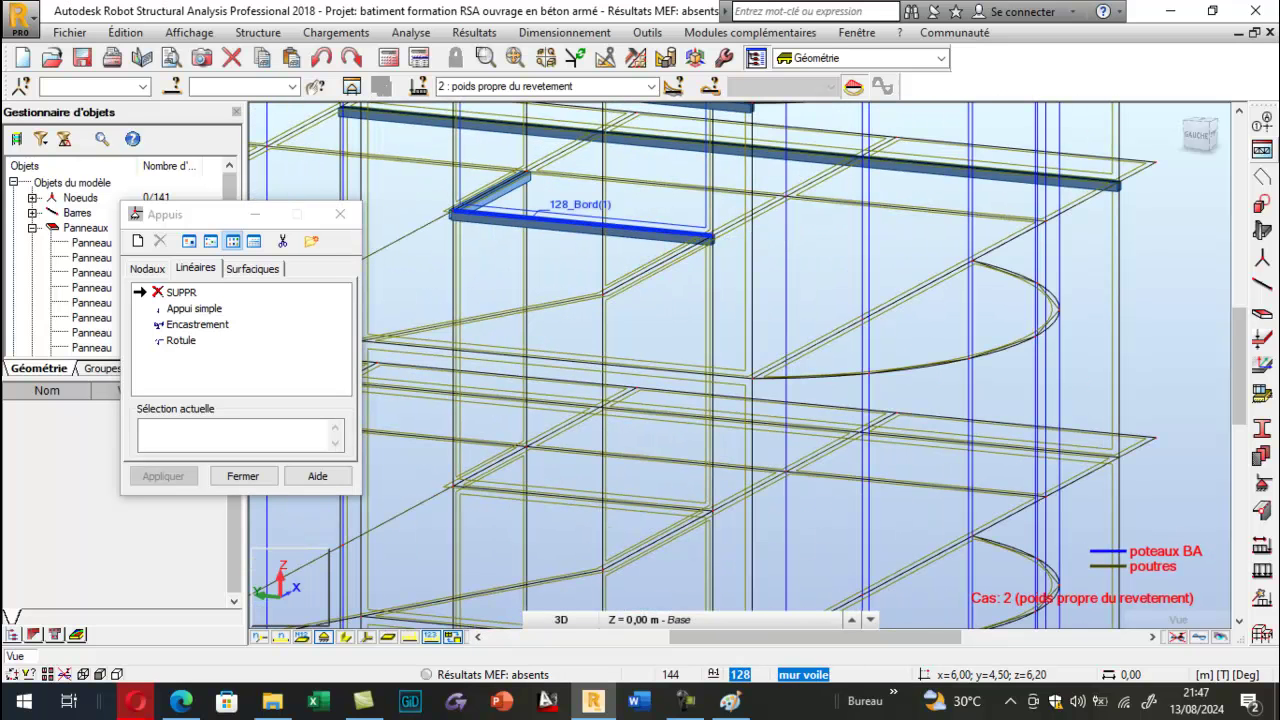
click(613, 221)
click(496, 190)
scroll(575, 385, down, 3)
scroll(720, 258, up, 3)
scroll(833, 270, up, 1)
click(855, 265)
Delete the linear supports at z = 9.20 m from the long front wall and the core walls along y = 3.00, x = 6.00 and y = 6.00 m.
scroll(890, 345, down, 3)
scroll(625, 277, up, 3)
click(780, 175)
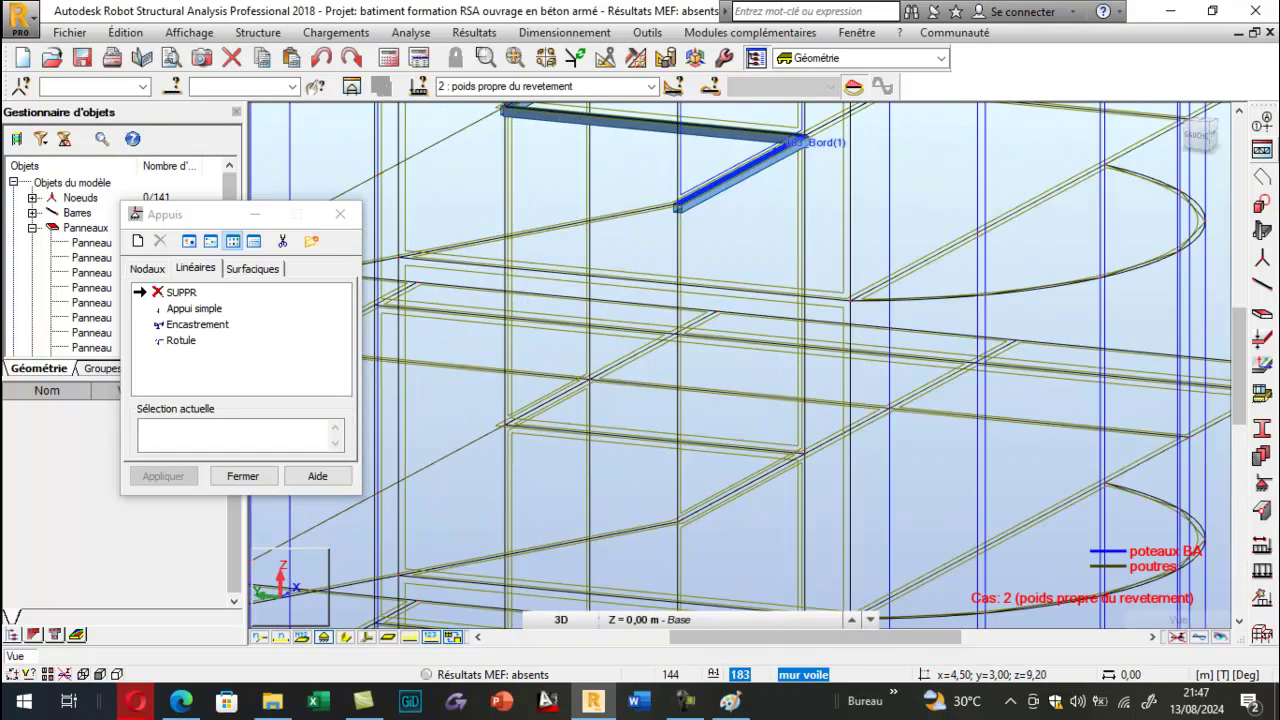
click(786, 145)
click(640, 121)
scroll(805, 305, down, 3)
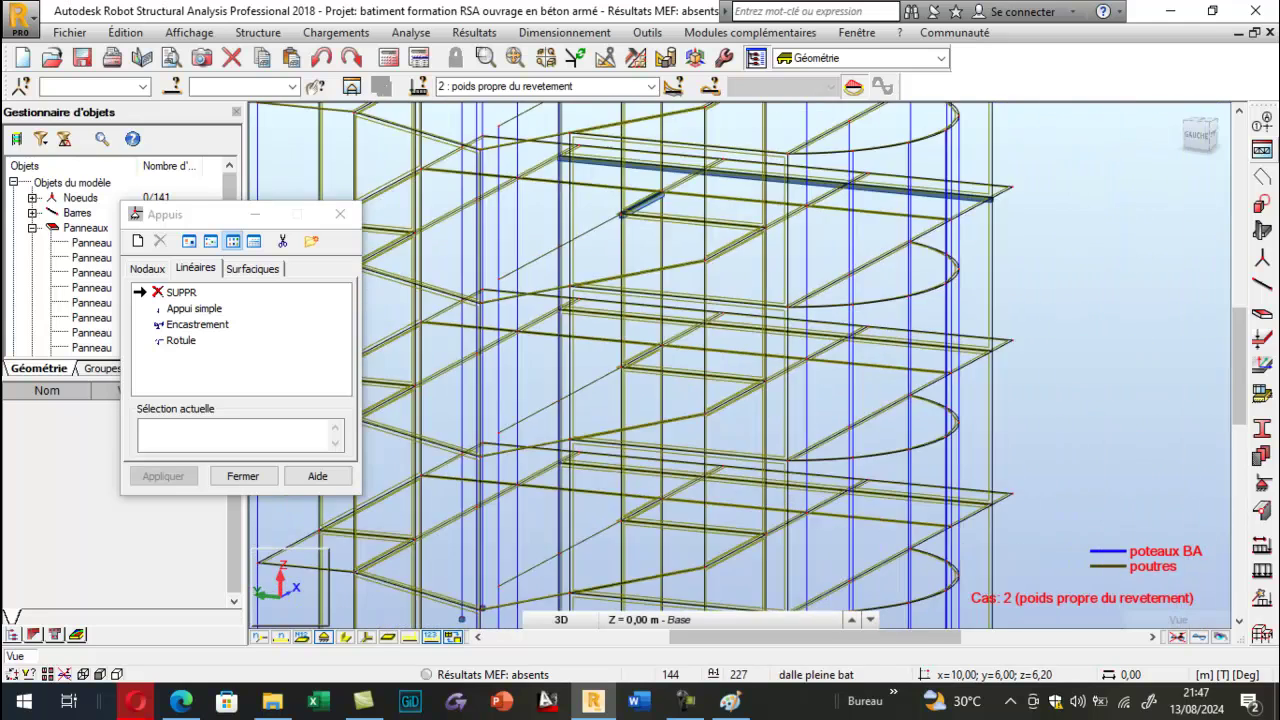
scroll(790, 238, up, 3)
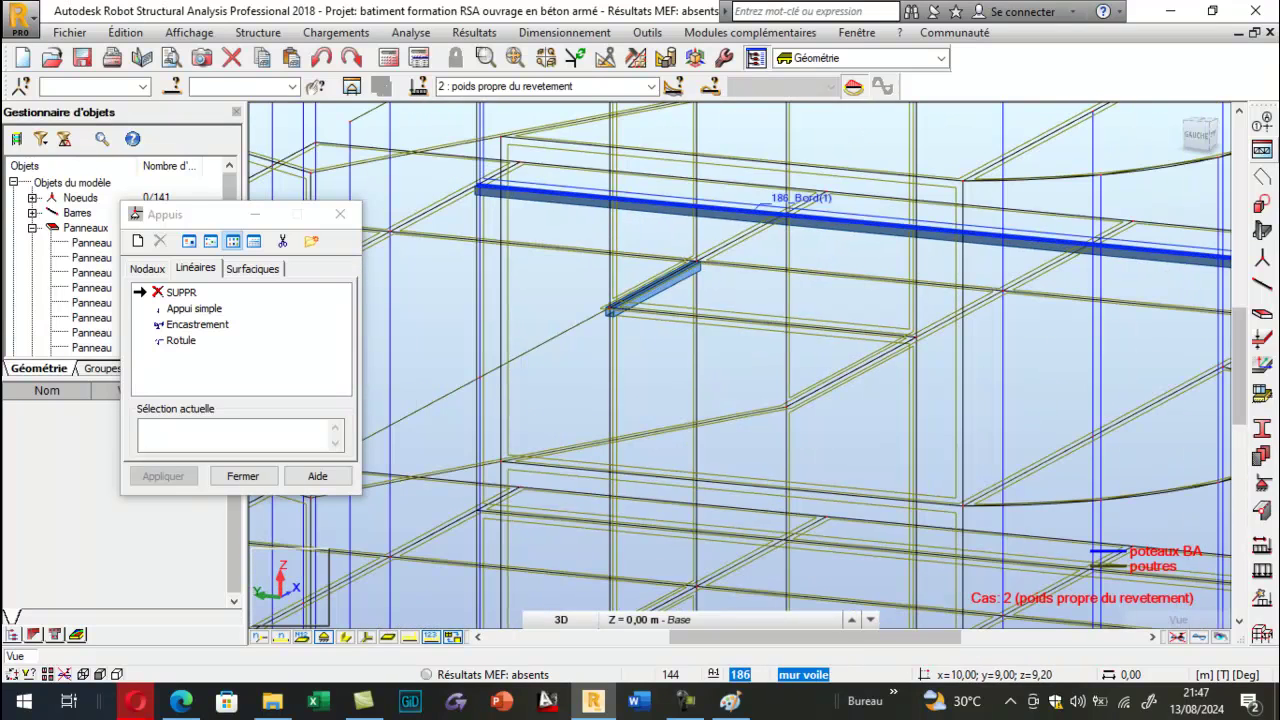
click(658, 279)
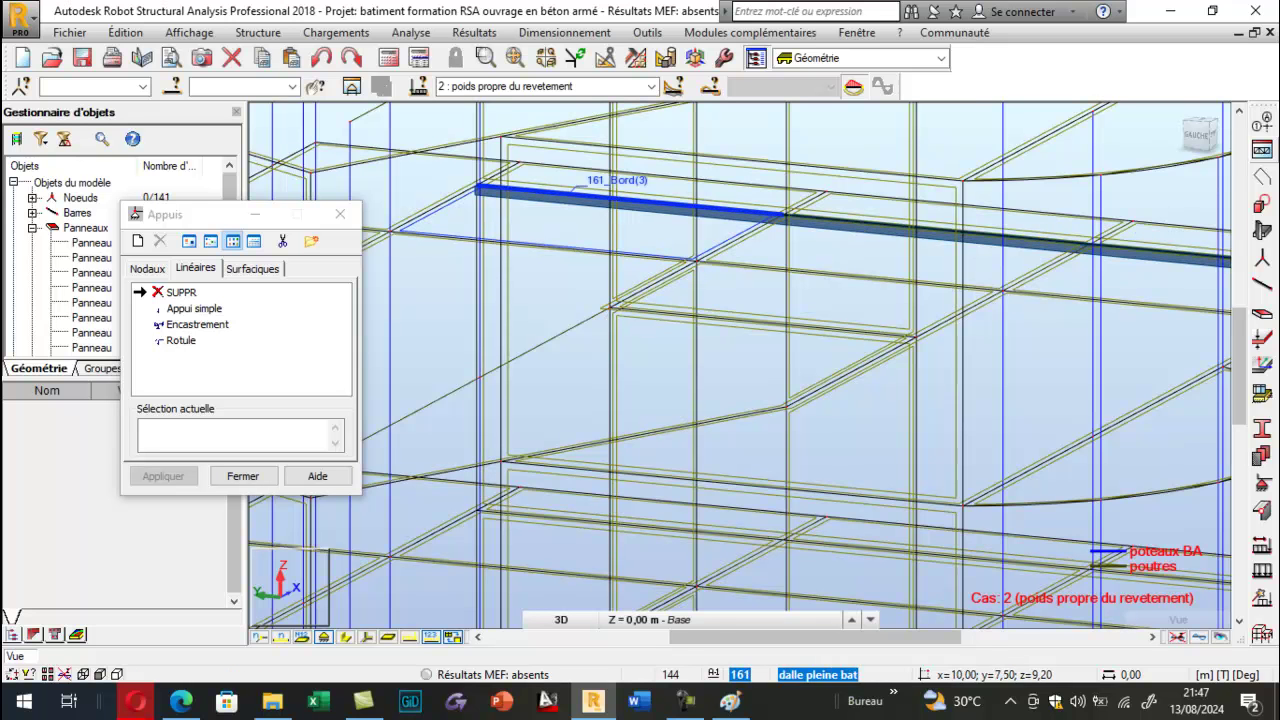
Target the linear support at z = 9.20 m under the rear wall along x = 10.00 m for removal.
scroll(690, 200, up, 3)
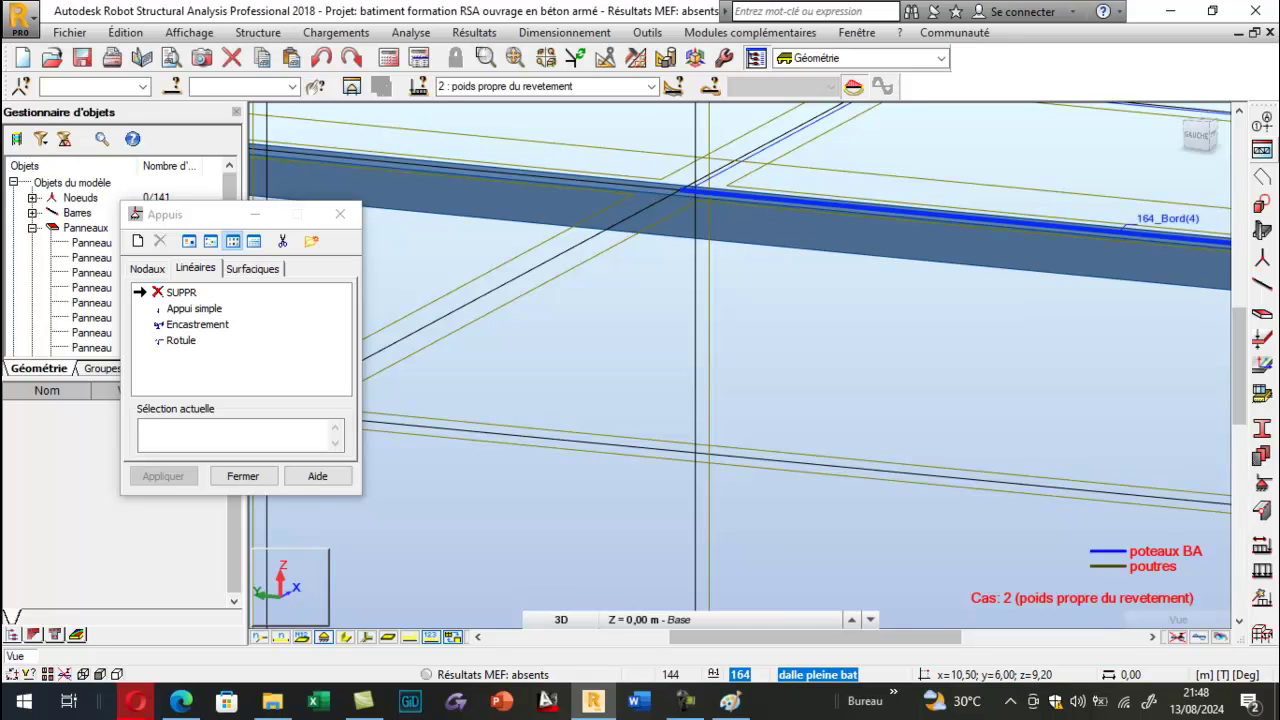
scroll(680, 187, down, 4)
scroll(660, 195, up, 4)
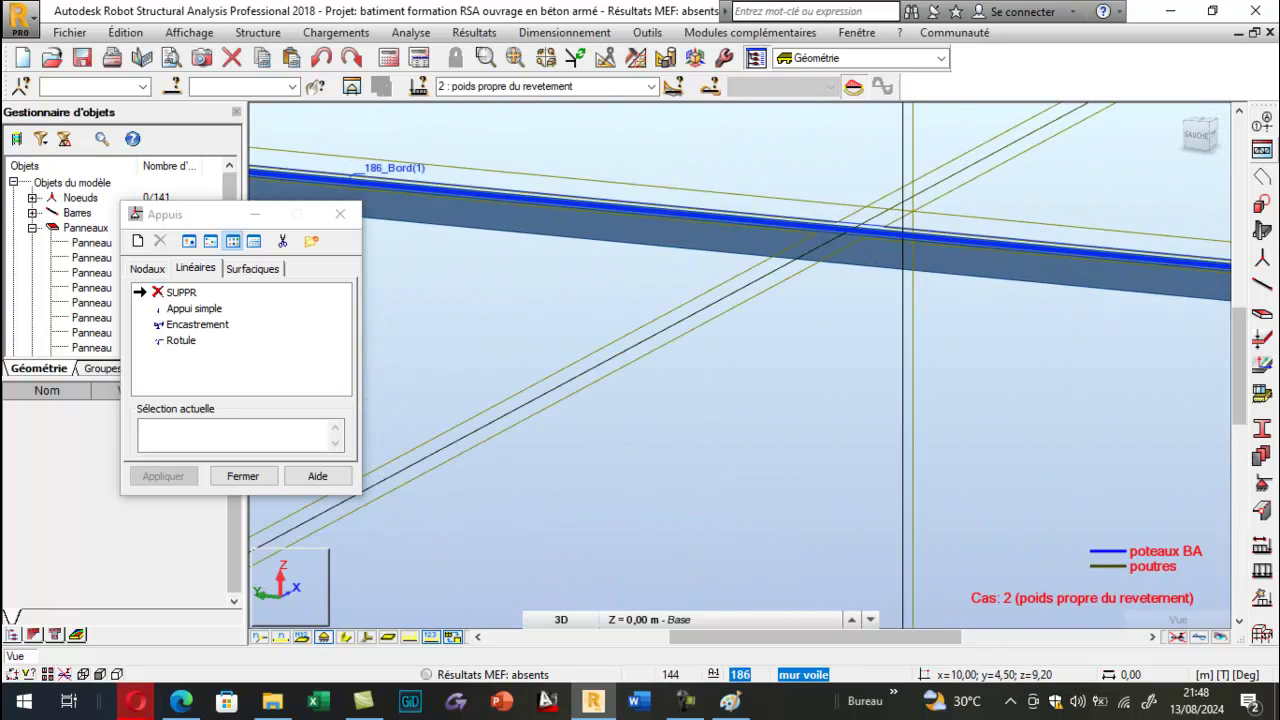